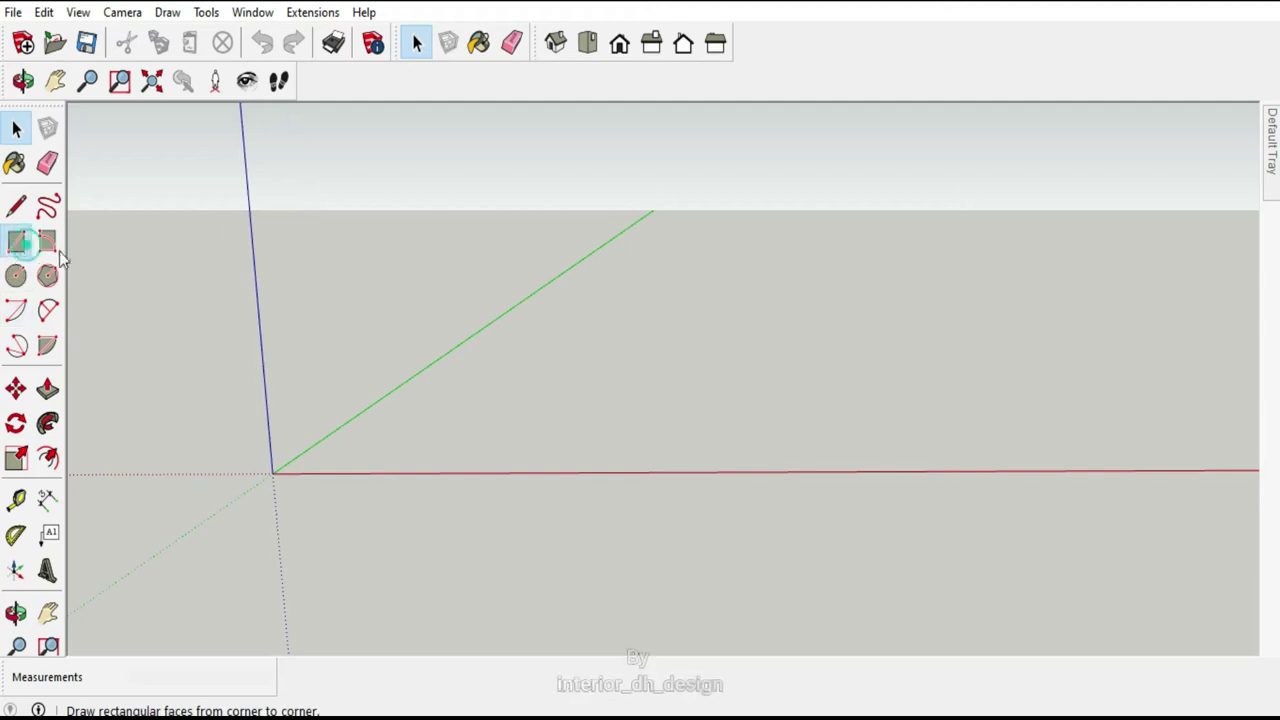
Draw a 3500 by 3000 mm floor rectangle from the red axis and group it.
left_click(510, 463)
type("3500;3000")
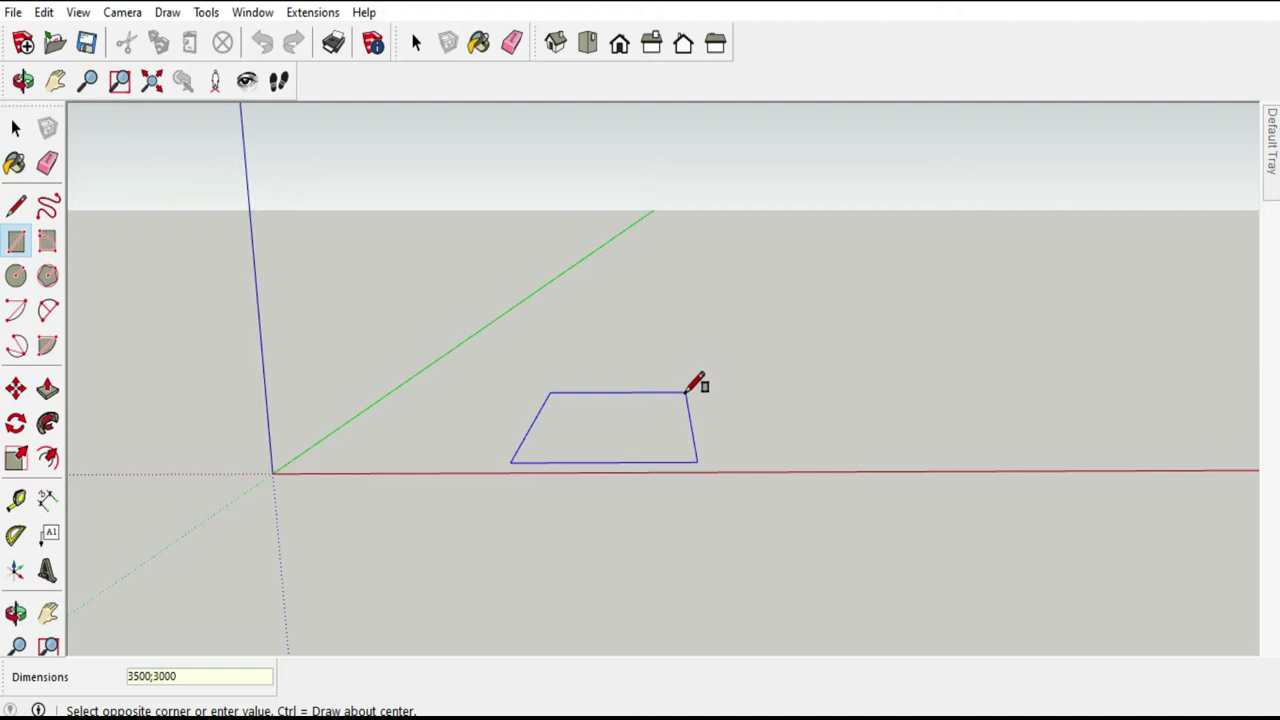
key("Return")
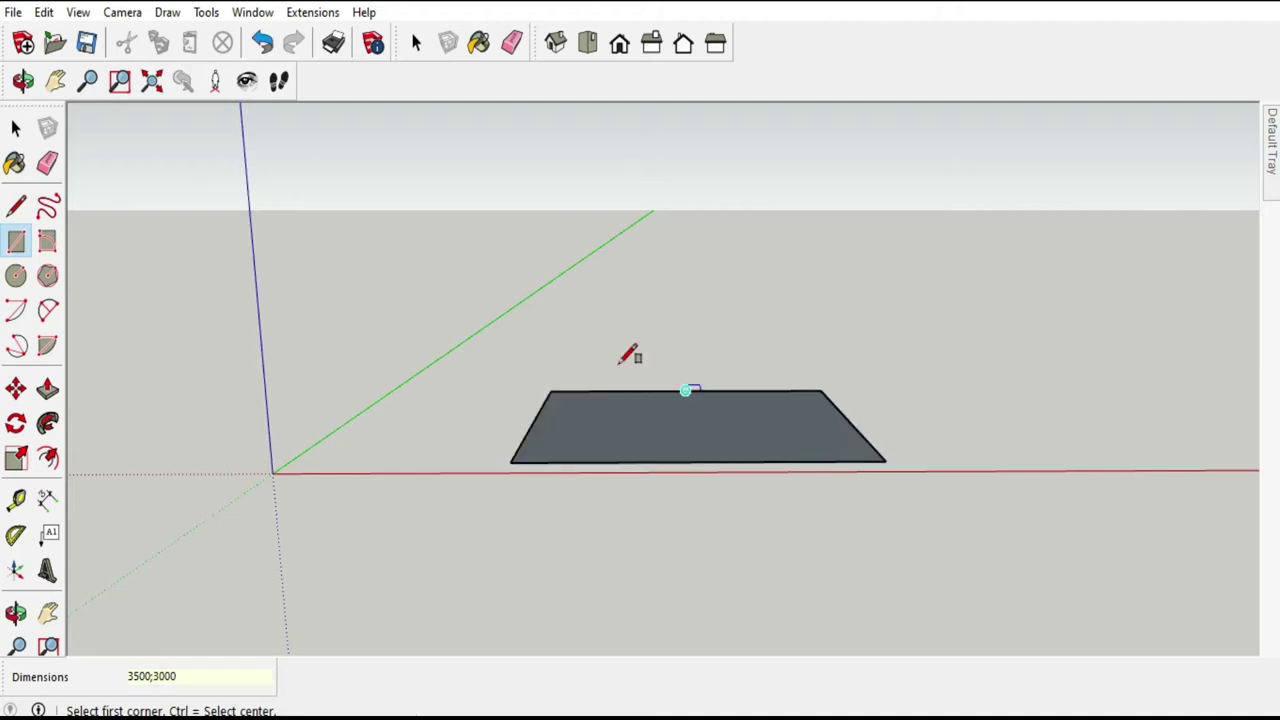
left_click(15, 128)
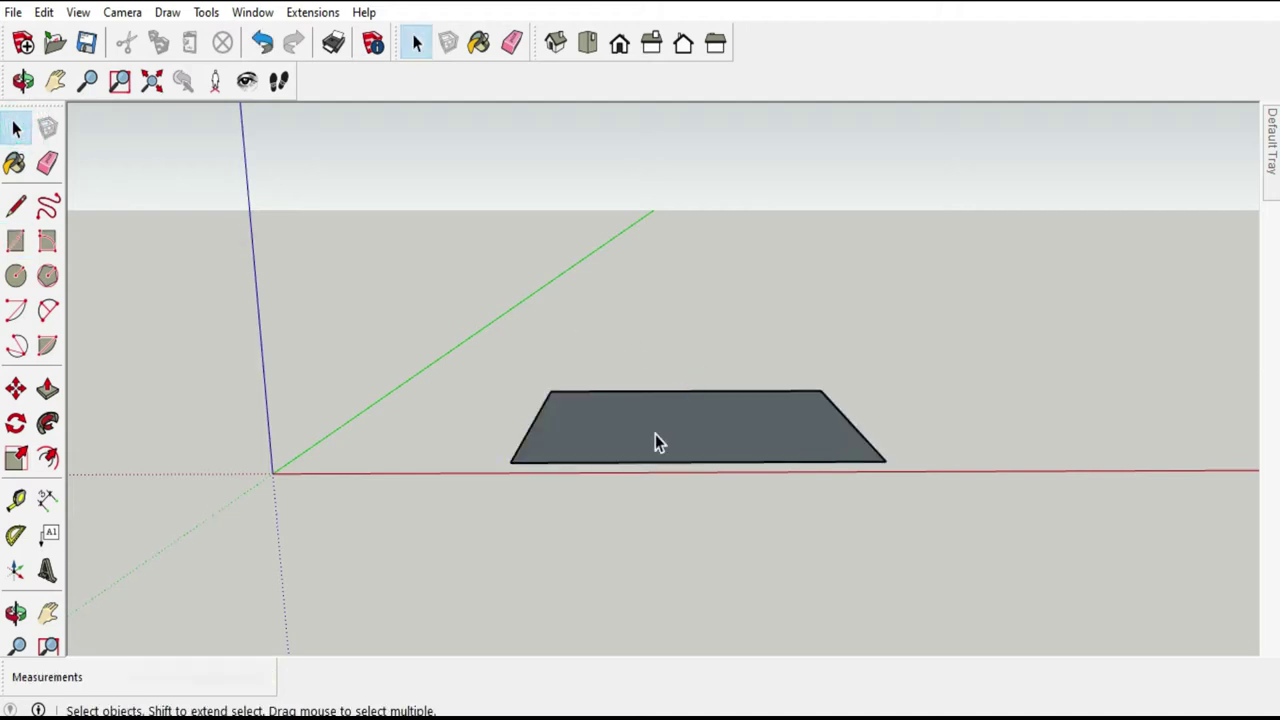
double_click(655, 434)
right_click(655, 434)
left_click(747, 172)
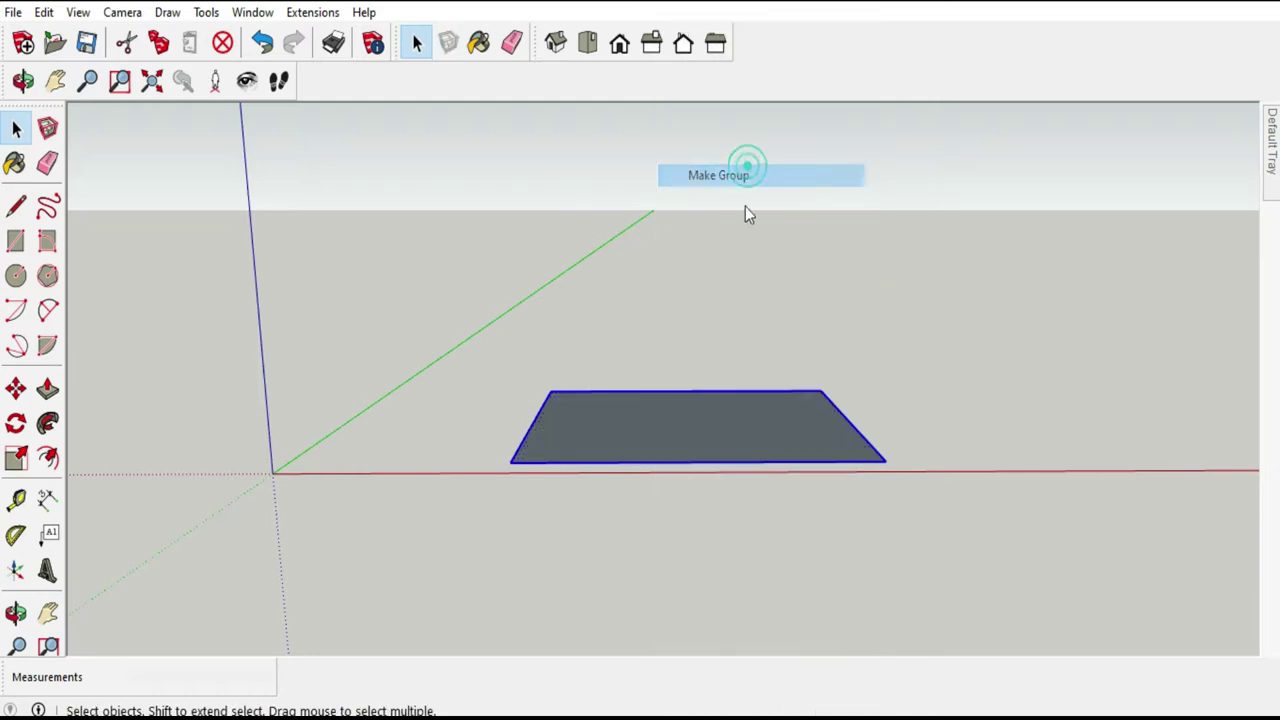
Cancel the attempted rotation of the floor group and undo the stray rotation.
left_click(15, 423)
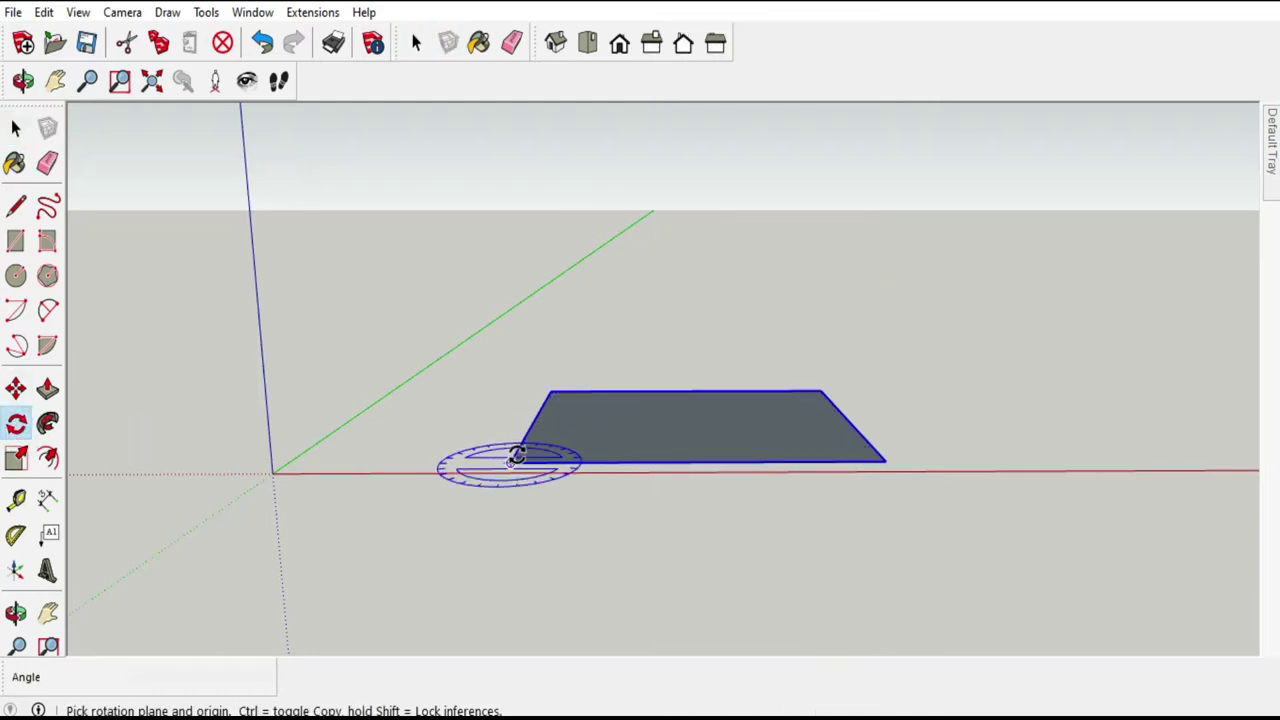
left_click(510, 462)
left_click(697, 450)
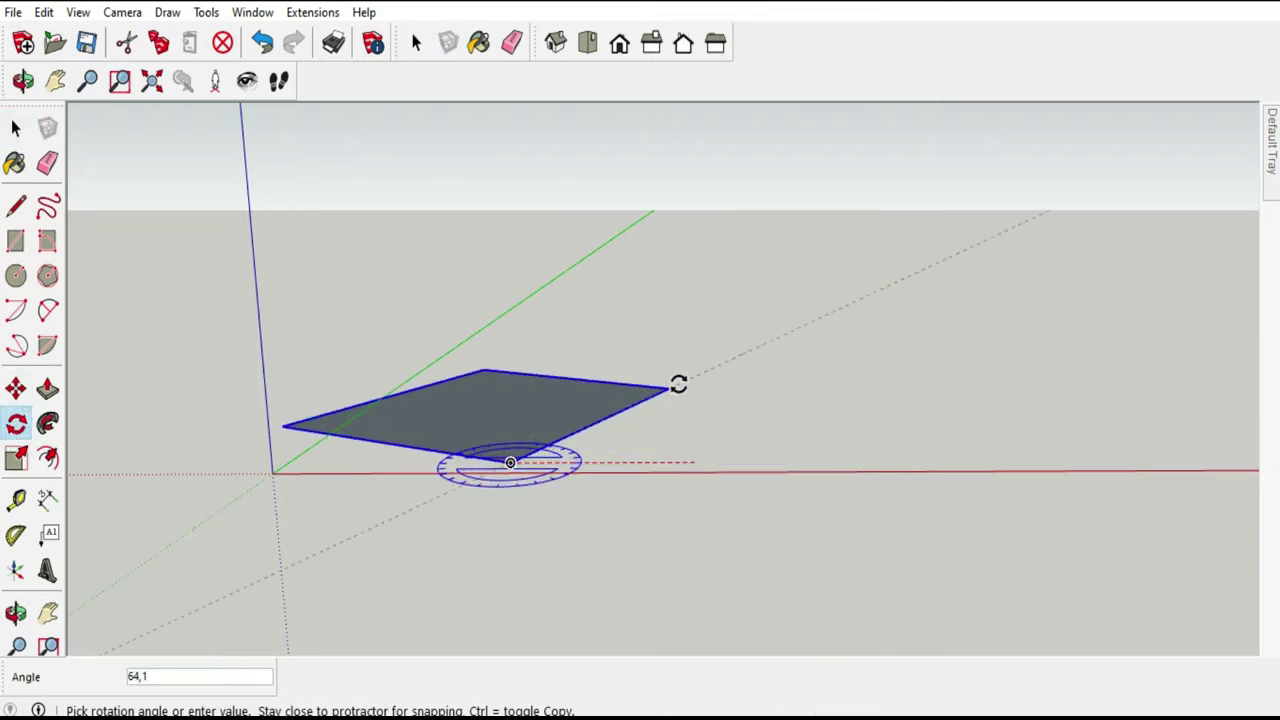
key("Escape")
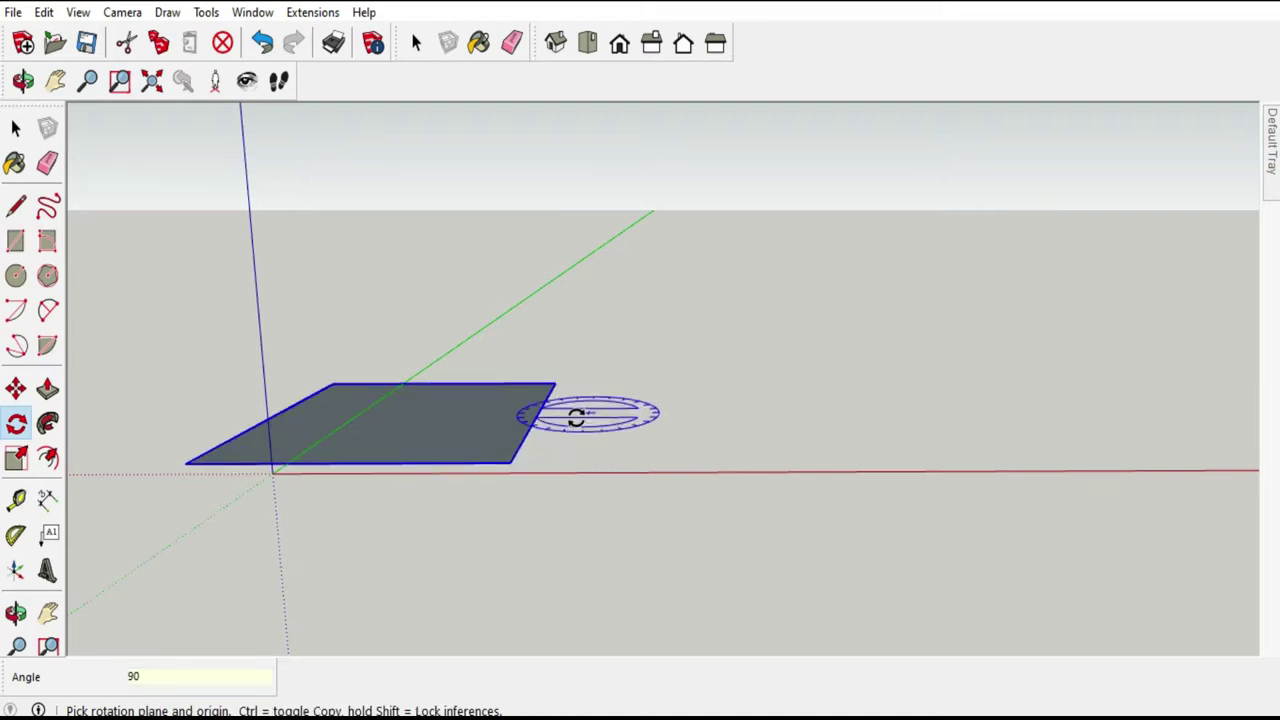
middle_click_drag(580, 566, 535, 581)
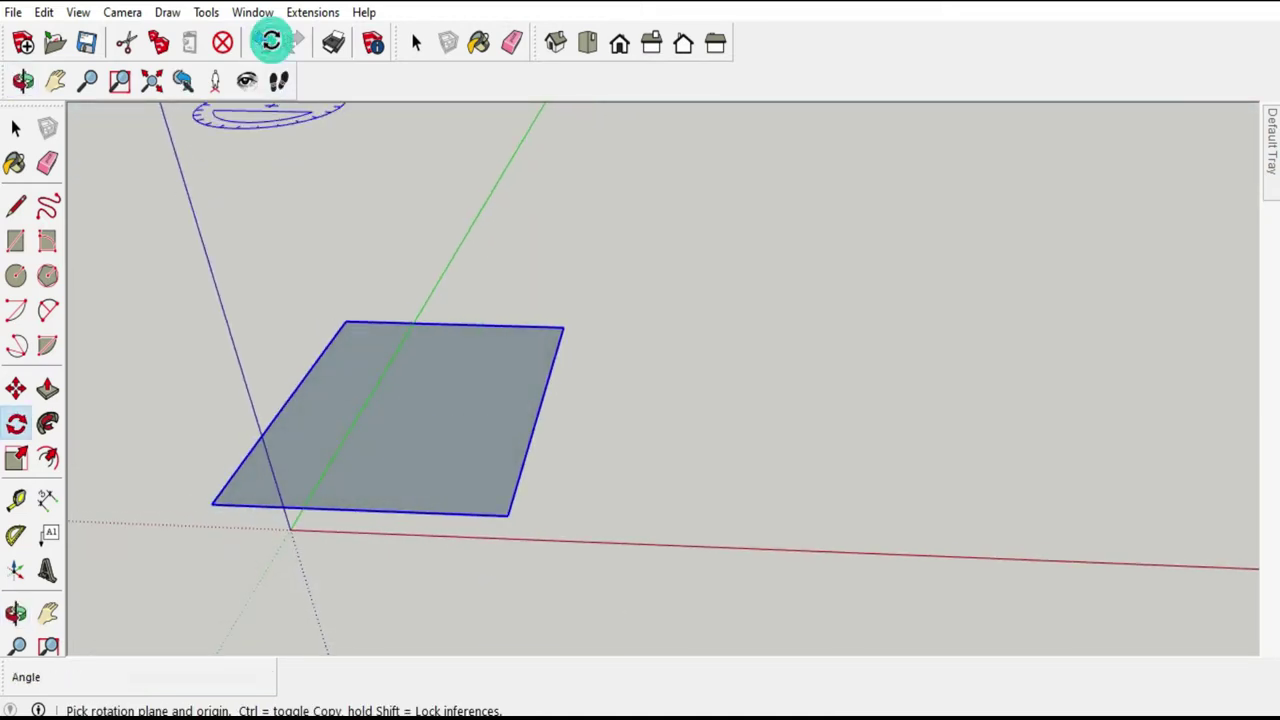
left_click(268, 41)
Offset the floor face outline outward by 200 mm.
mouse_move(825, 470)
middle_mouse_down()
mouse_move(774, 423)
mouse_move(683, 431)
mouse_move(780, 460)
mouse_move(789, 546)
mouse_move(820, 434)
middle_mouse_up()
left_click(16, 128)
mouse_move(740, 420)
middle_mouse_down()
mouse_move(811, 435)
mouse_move(788, 479)
middle_mouse_up()
left_click(788, 479)
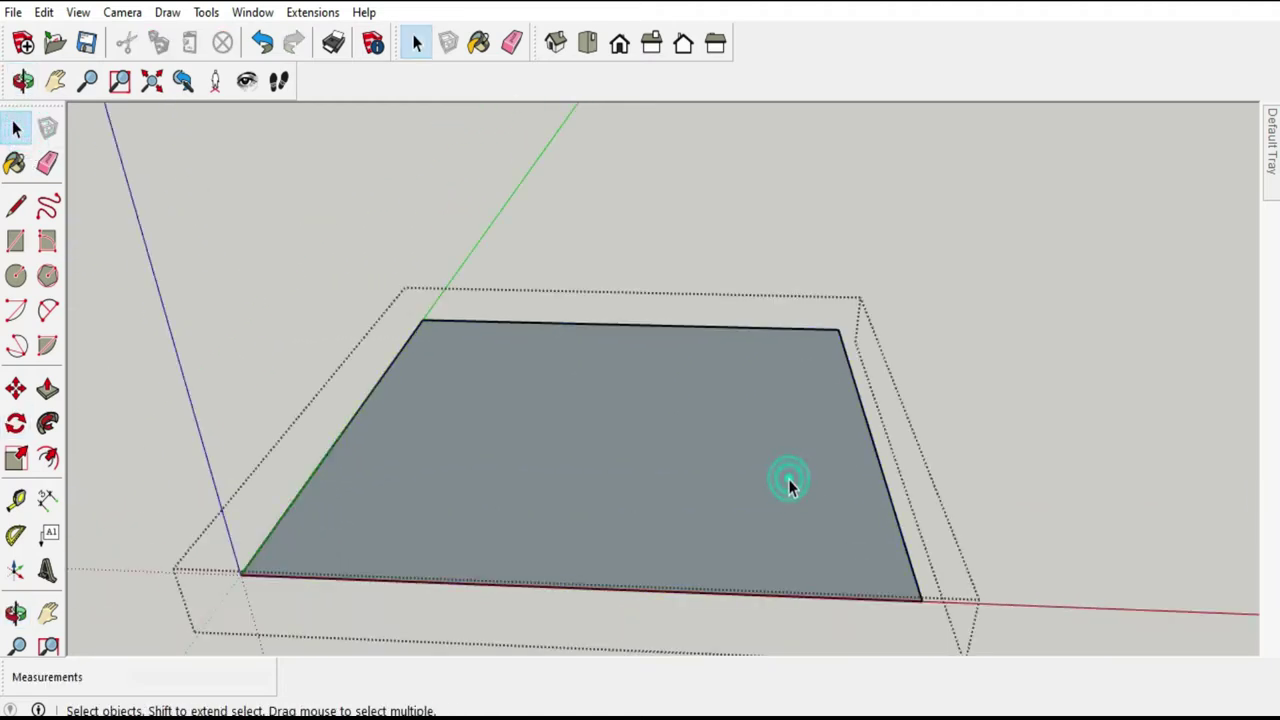
left_click(47, 457)
left_click(415, 466)
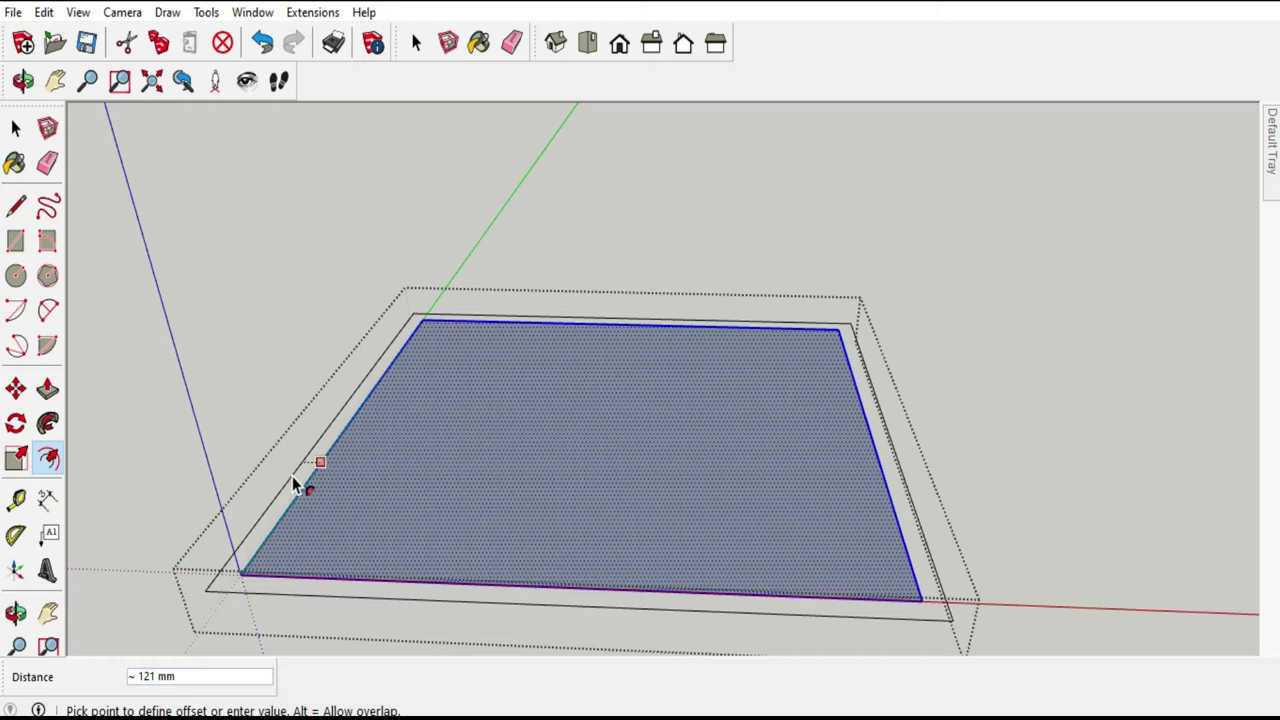
type("200")
key("Return")
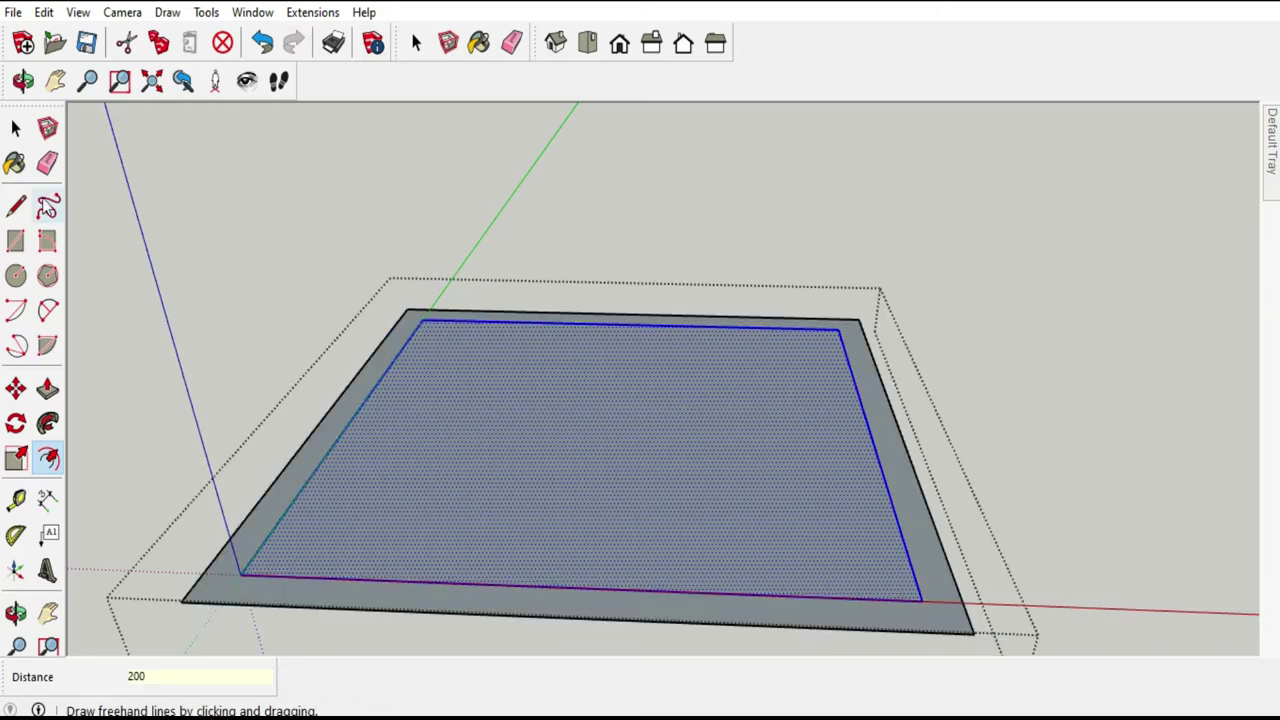
Make the new outer border ring its own group.
left_click(15, 128)
left_click(340, 403)
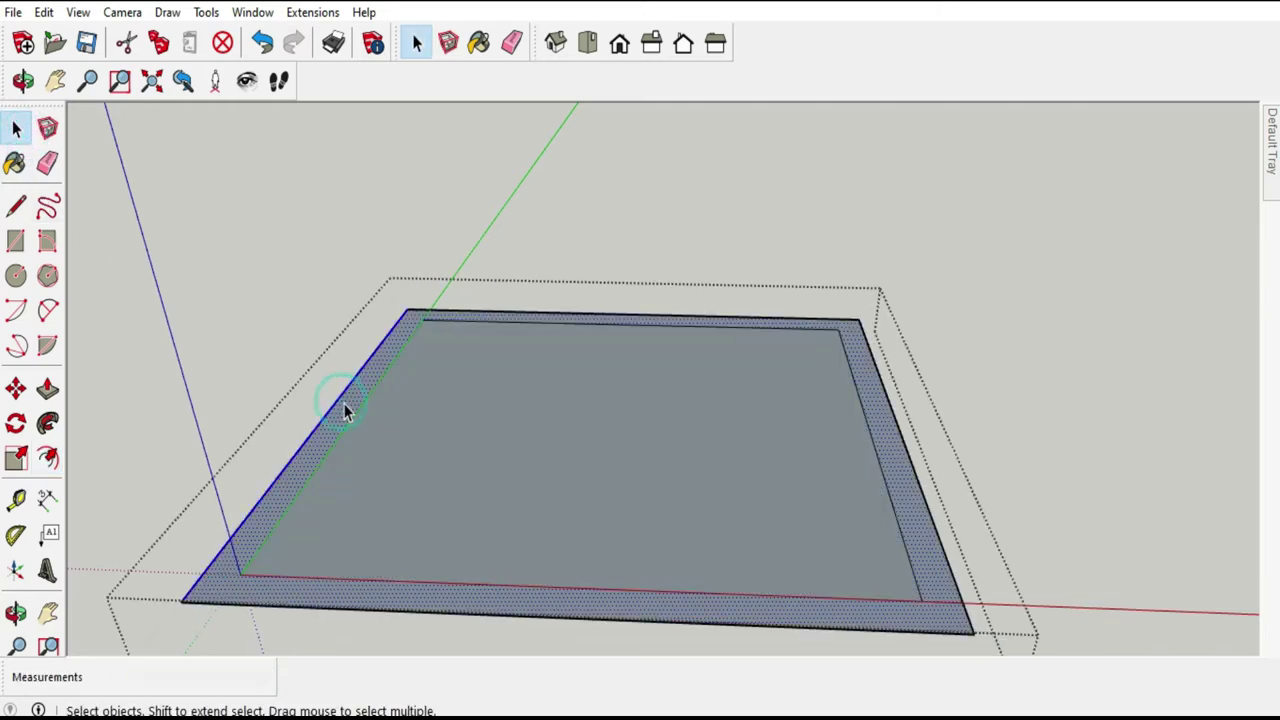
right_click(346, 408)
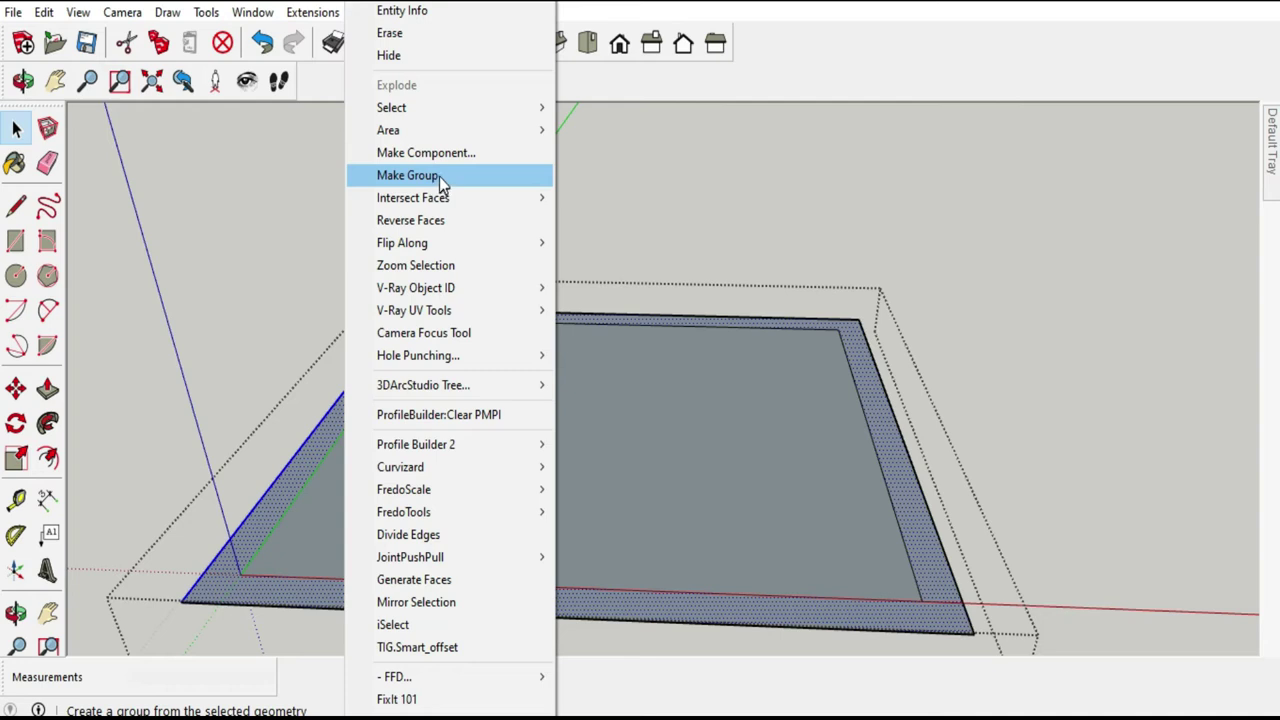
left_click(439, 176)
left_click(224, 395)
left_click(309, 448)
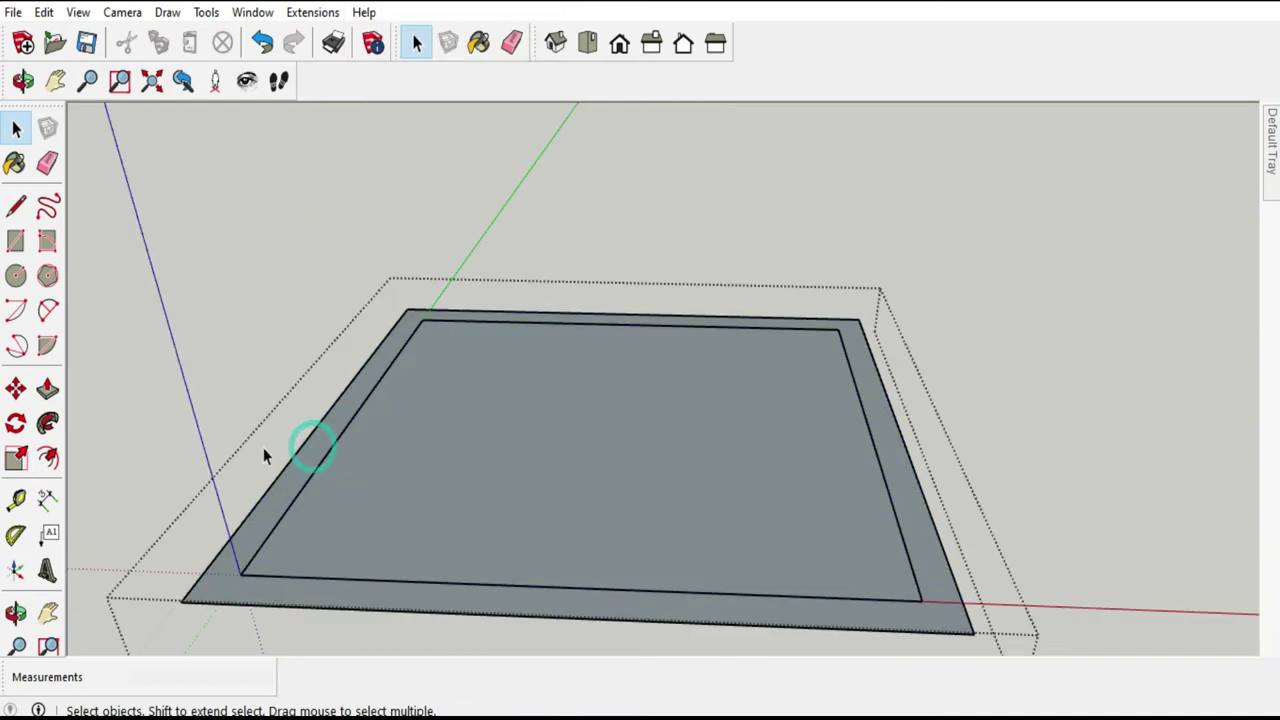
Inside the border group, push/pull the ring up into 3000 mm walls.
left_click(48, 389)
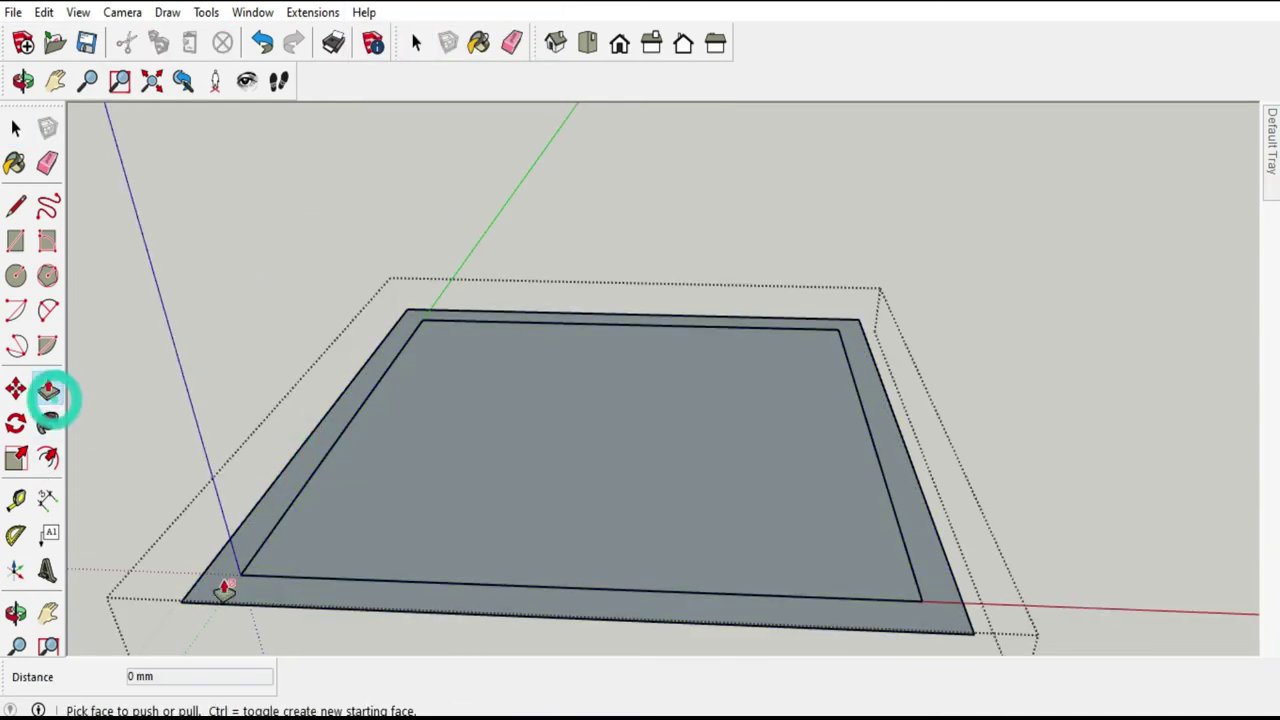
left_click(16, 128)
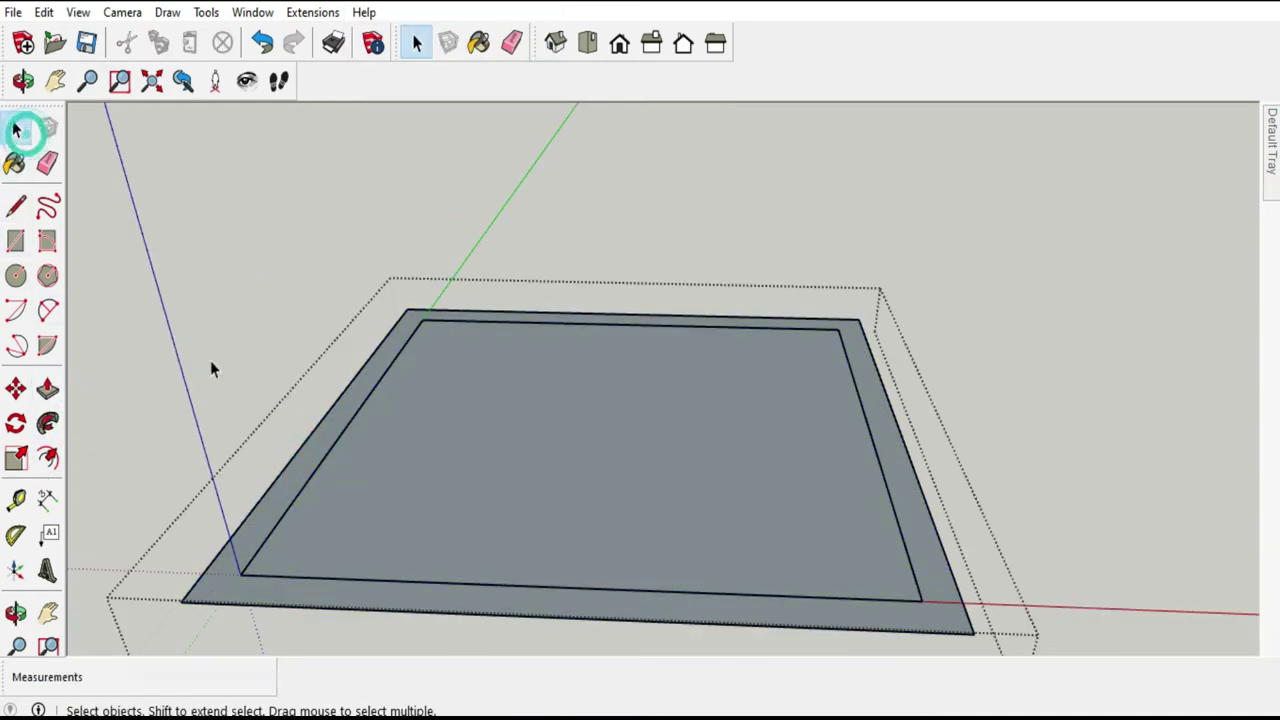
double_click(215, 571)
left_click(215, 573)
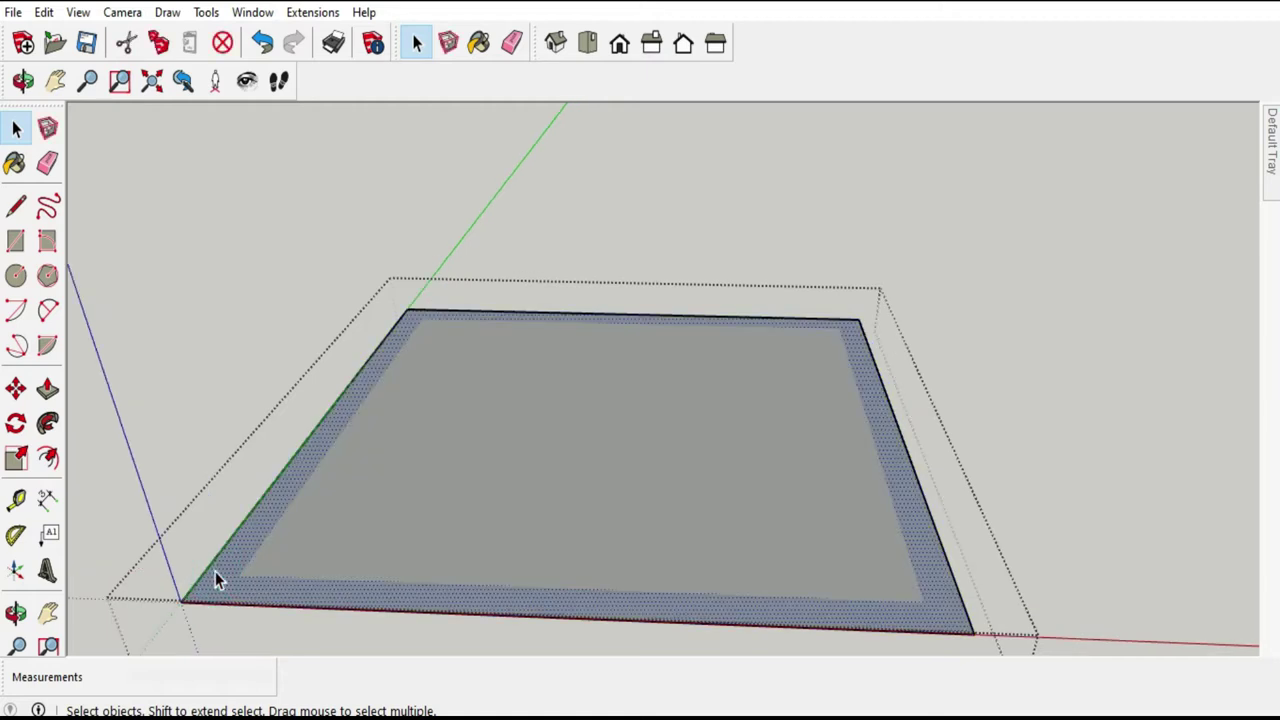
key("p")
left_click_drag(219, 572, 220, 472)
type("3000")
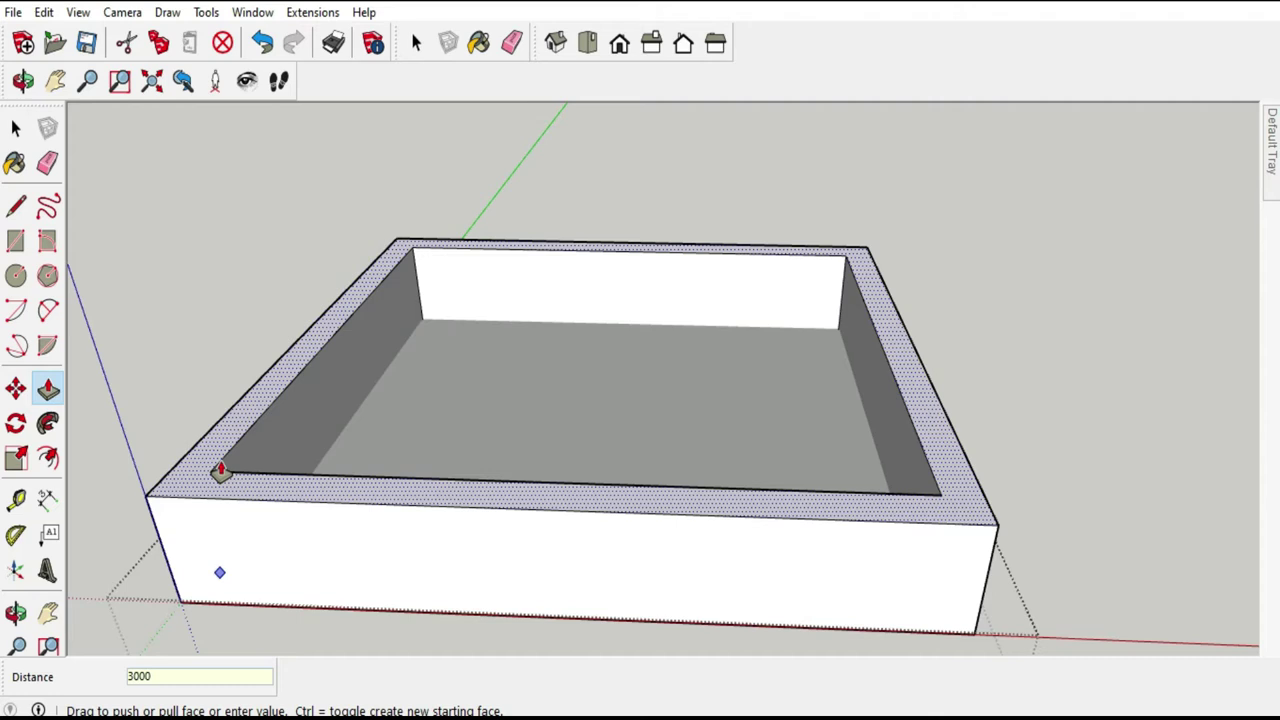
key("Return")
Pull the shell's bottom face down 200 mm to form the base slab.
scroll(237, 528, "down", 3)
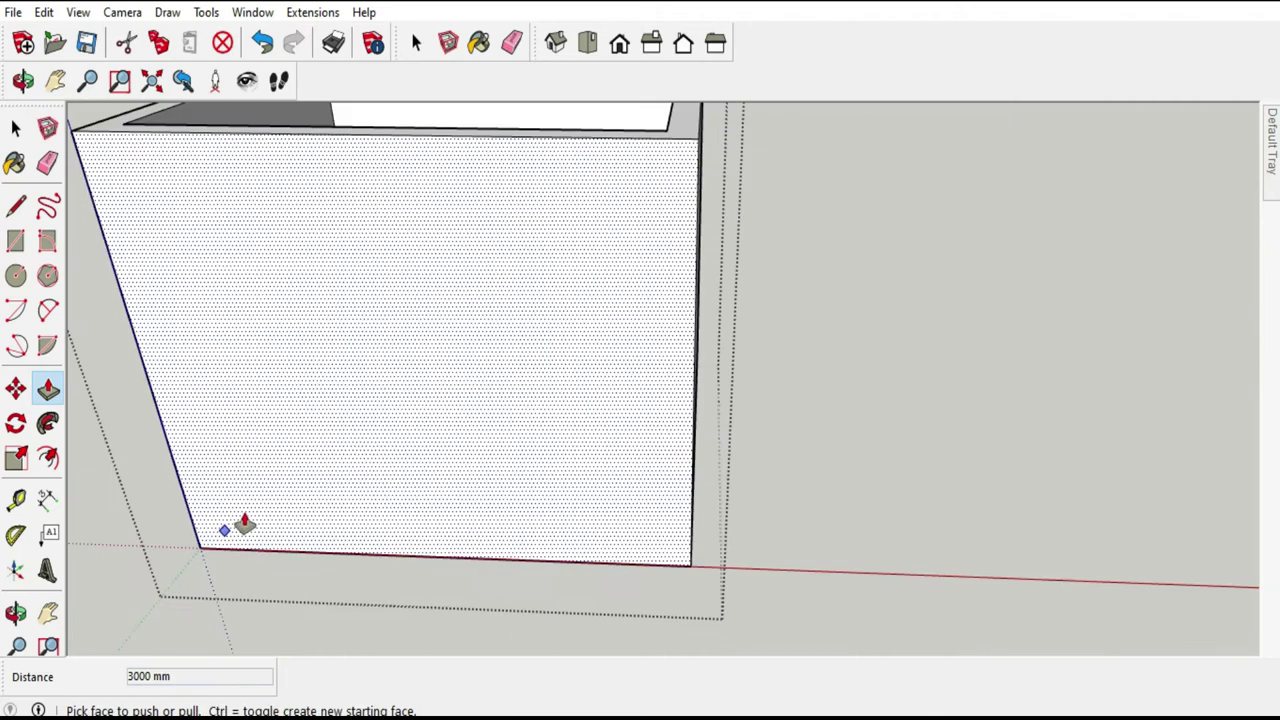
scroll(240, 537, "down", 3)
left_click(18, 129)
scroll(774, 400, "down", 3)
mouse_move(430, 432)
middle_mouse_down()
mouse_move(546, 197)
mouse_move(542, 450)
mouse_move(500, 486)
middle_mouse_up()
scroll(497, 503, "up", 3)
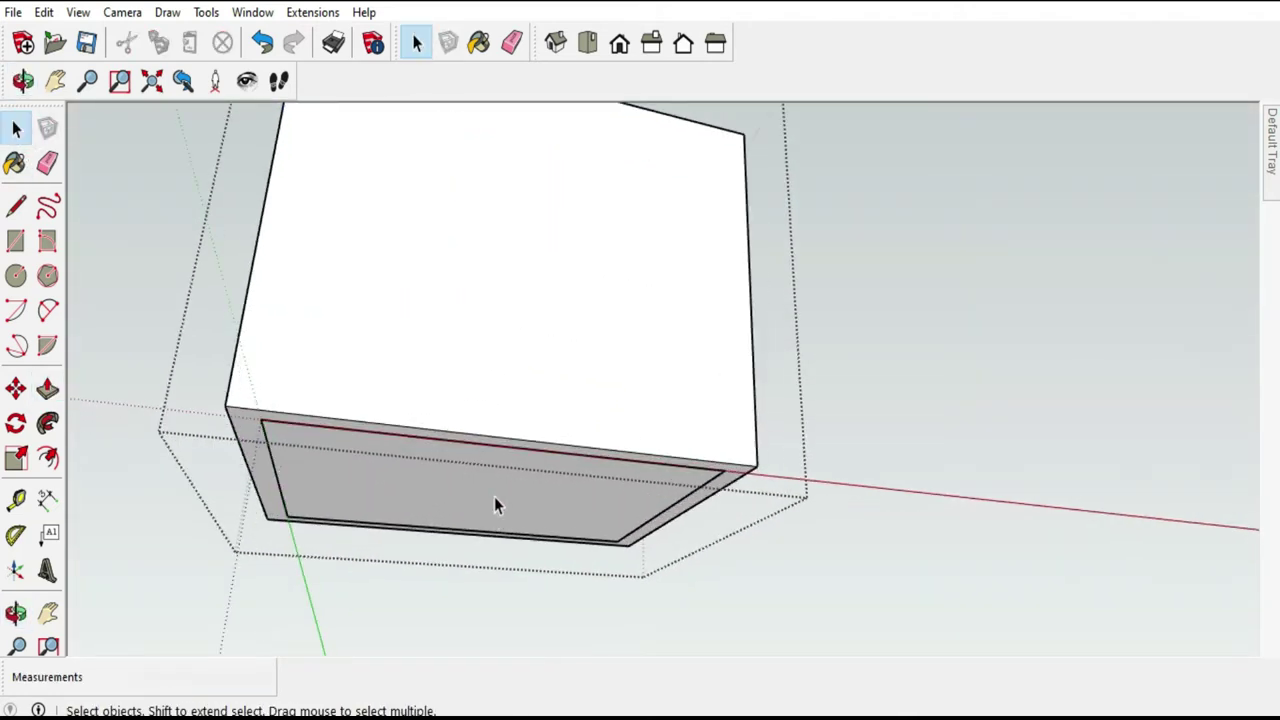
left_click(497, 503)
left_click(48, 390)
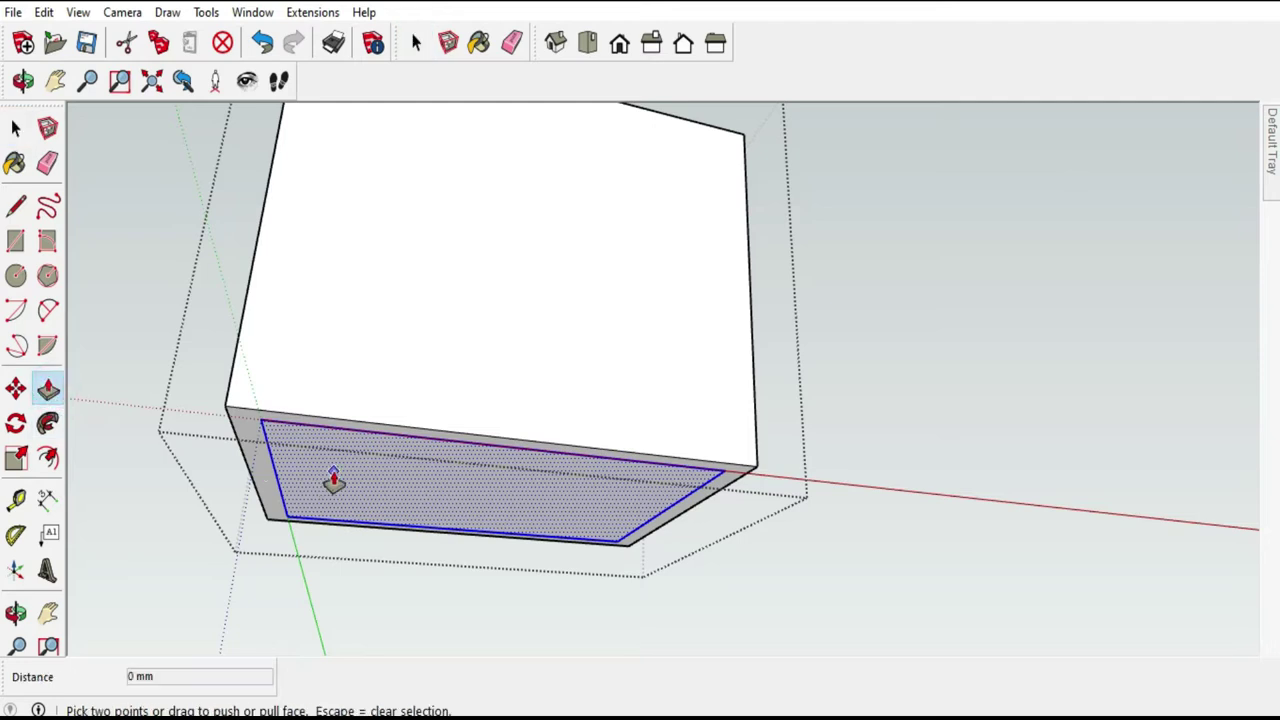
left_click(262, 42)
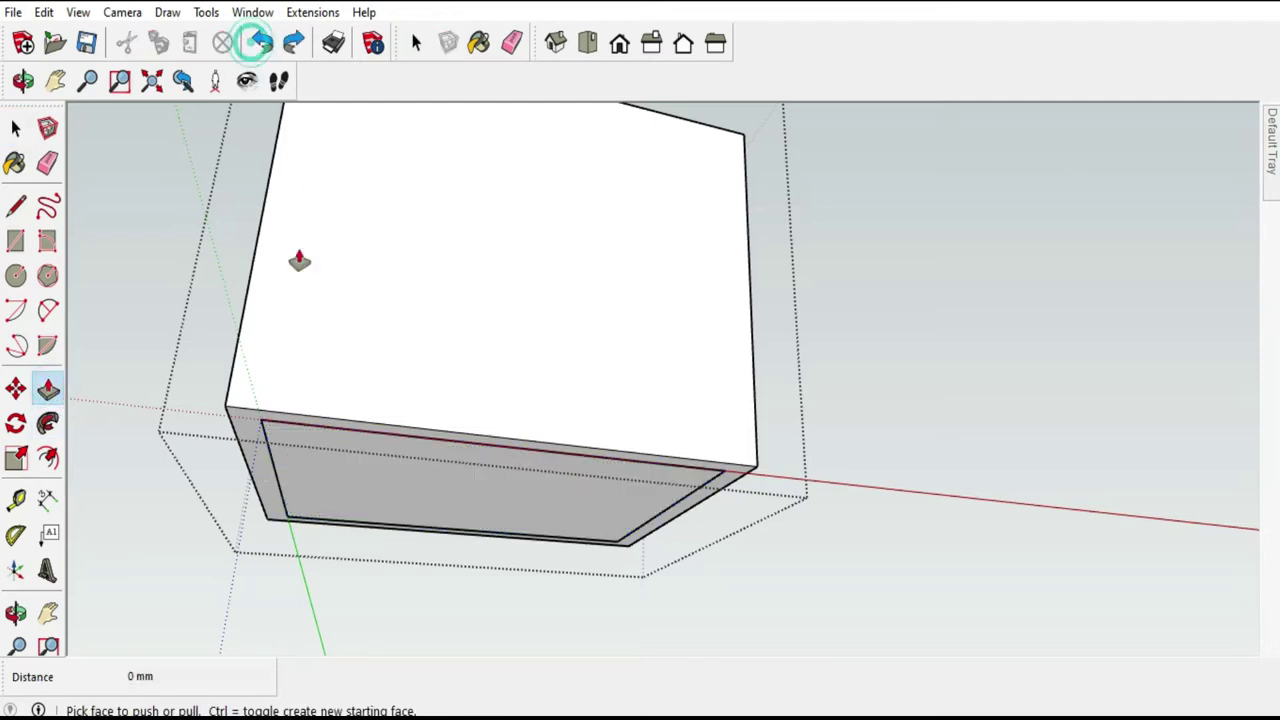
left_click_drag(420, 494, 420, 510)
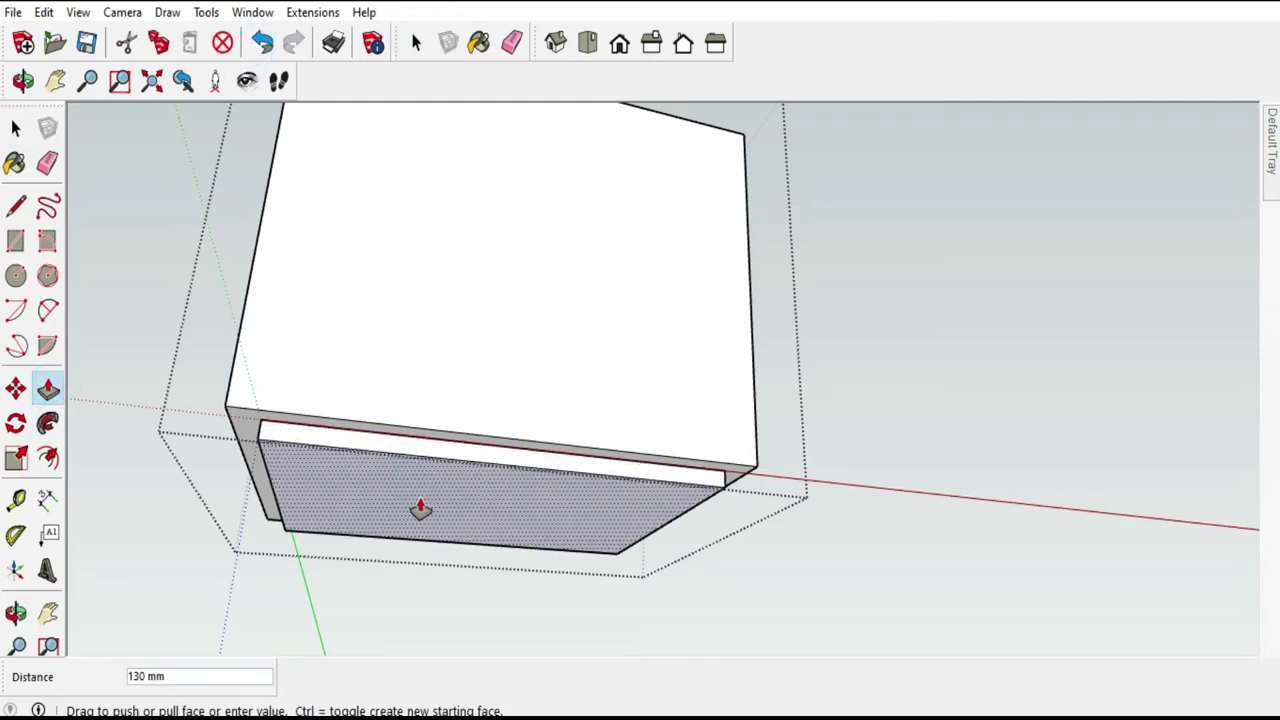
type("0")
key("Return")
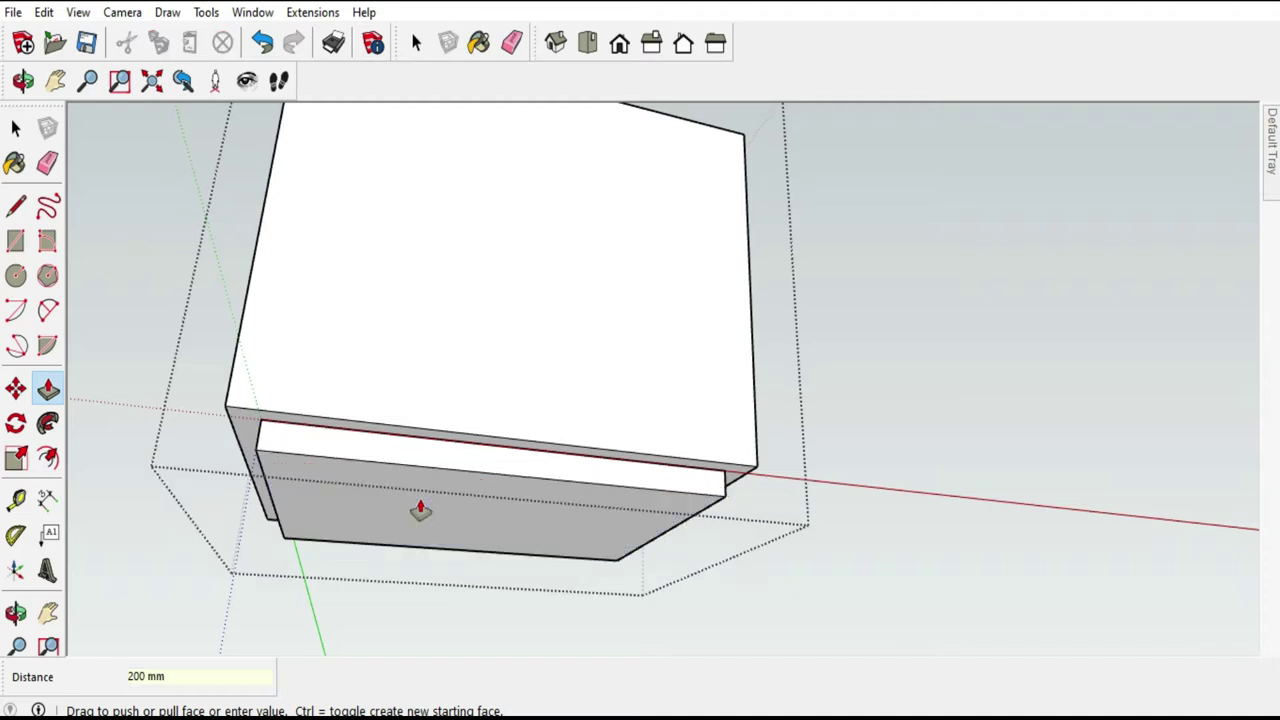
mouse_move(534, 354)
middle_mouse_down()
mouse_move(397, 494)
mouse_move(304, 643)
middle_mouse_up()
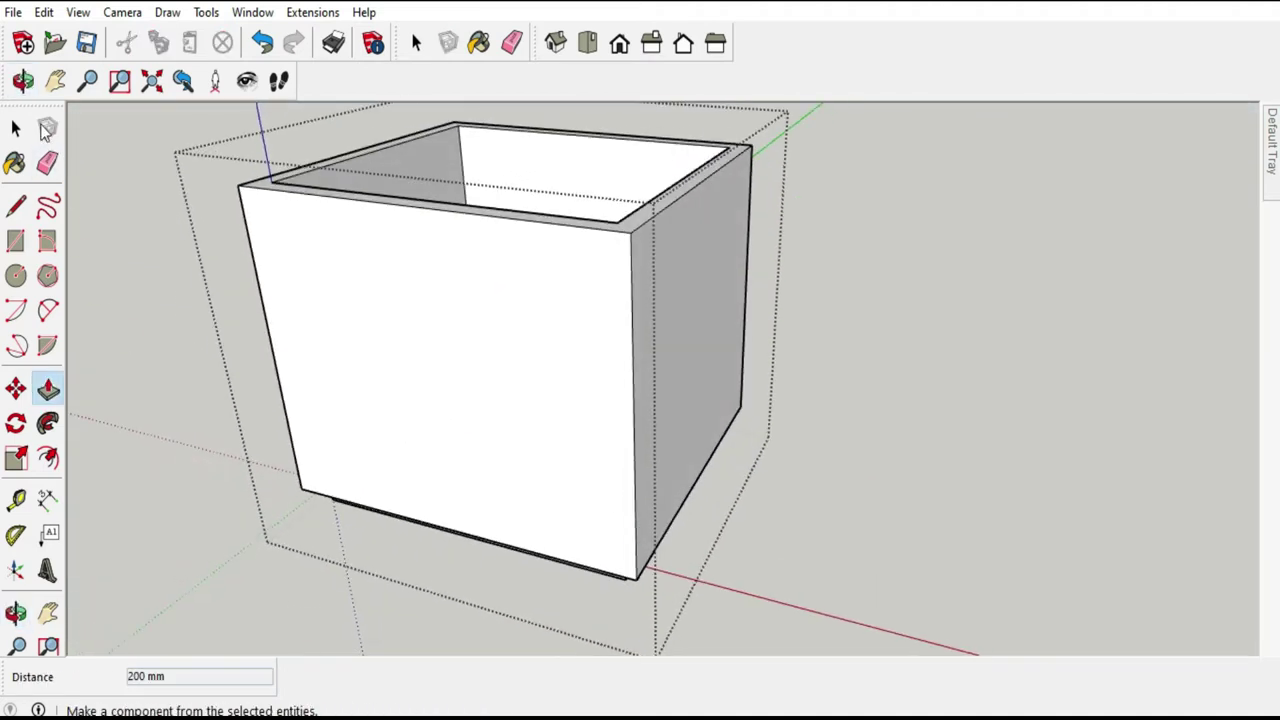
left_click(15, 127)
Copy the base slab 3200 mm straight up with Move and Ctrl onto the box top.
middle_click_drag(545, 553, 634, 466)
left_click(757, 560)
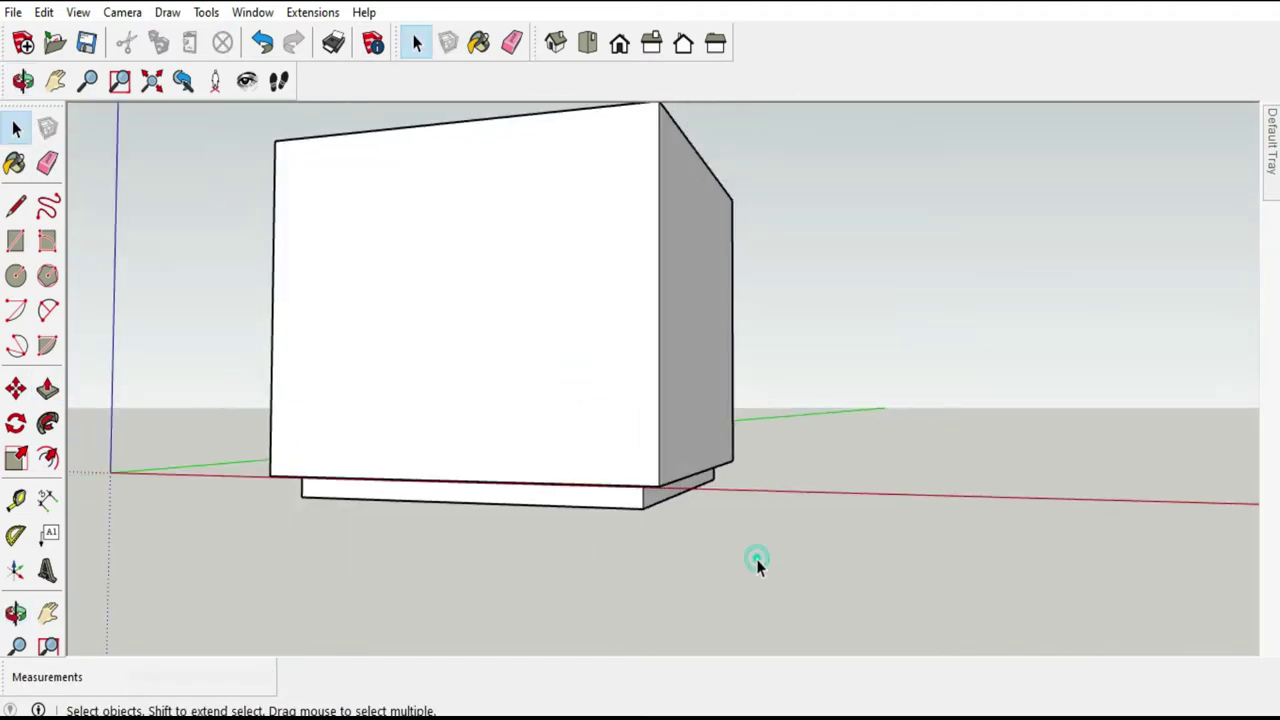
left_click(640, 510)
double_click(638, 508)
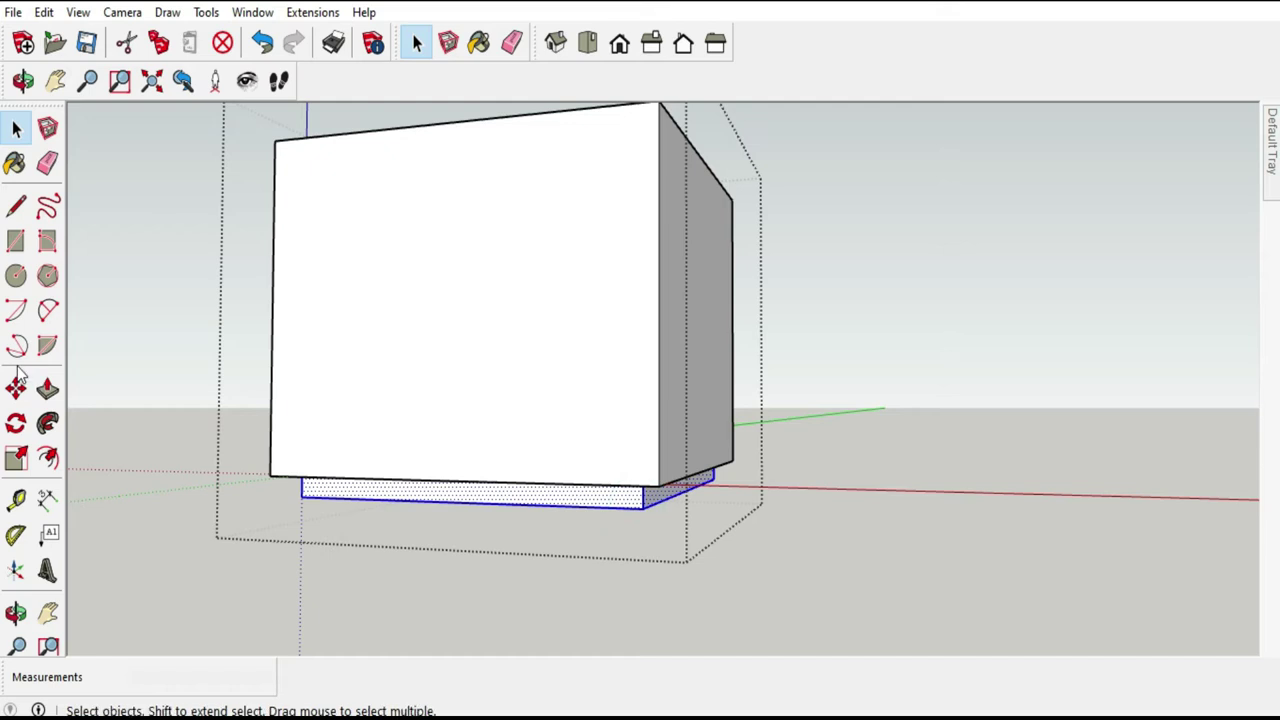
left_click(15, 388)
left_click(636, 510)
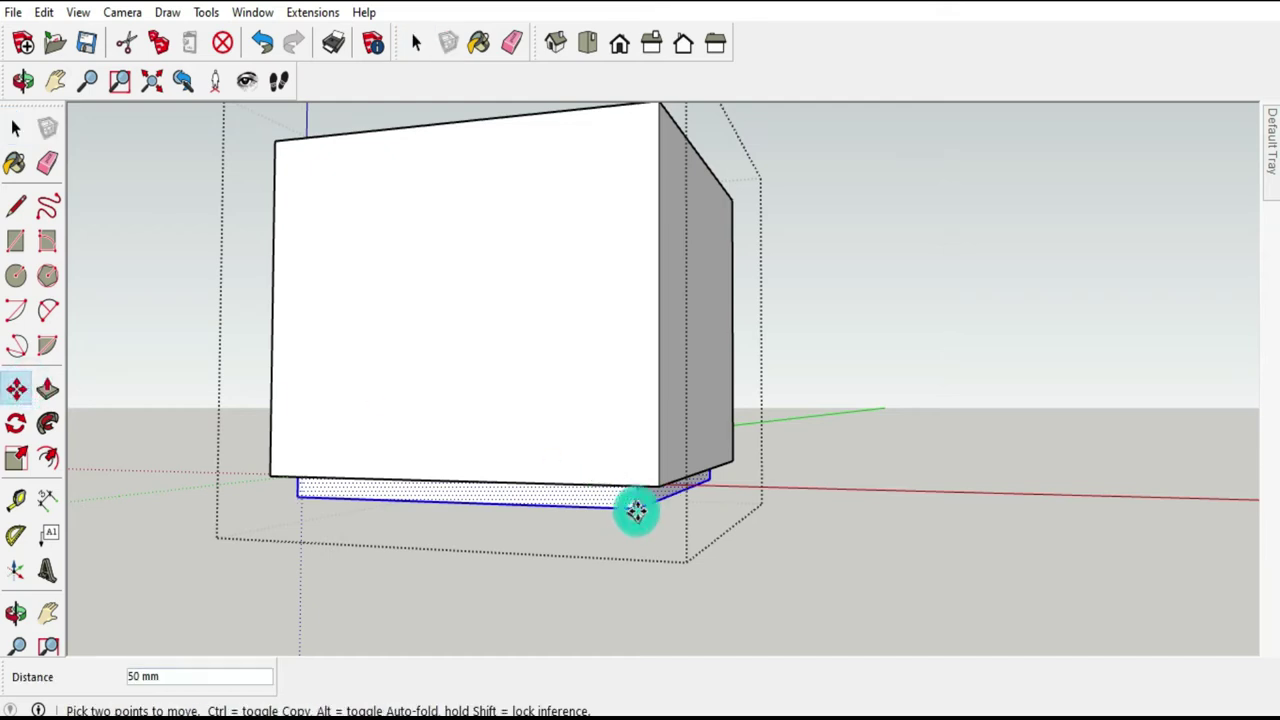
key("ctrl")
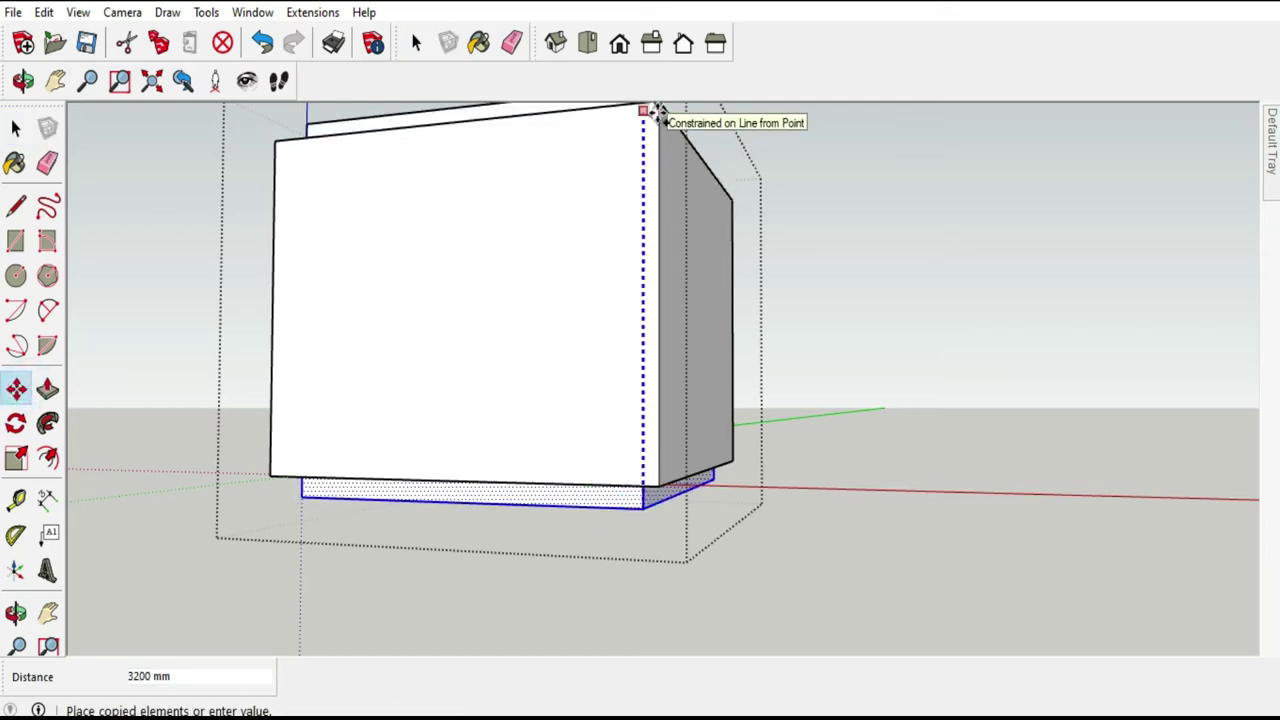
middle_click_drag(655, 112, 654, 223)
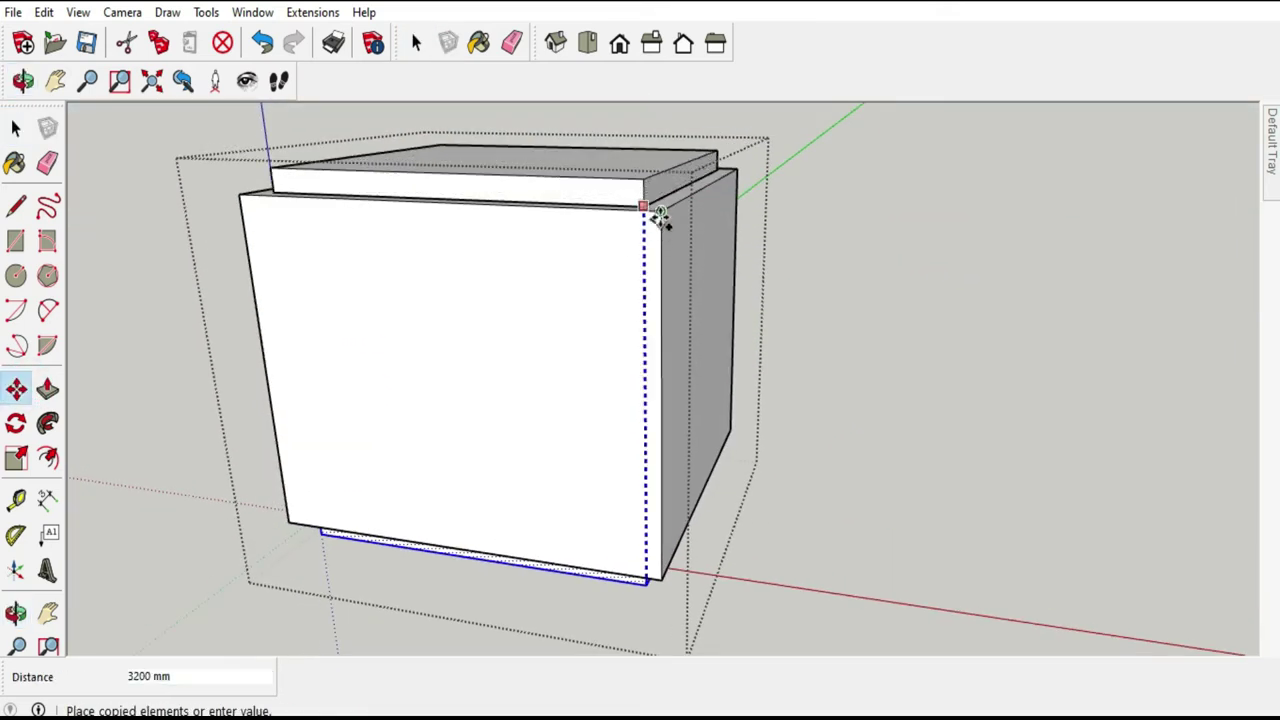
left_click(656, 214)
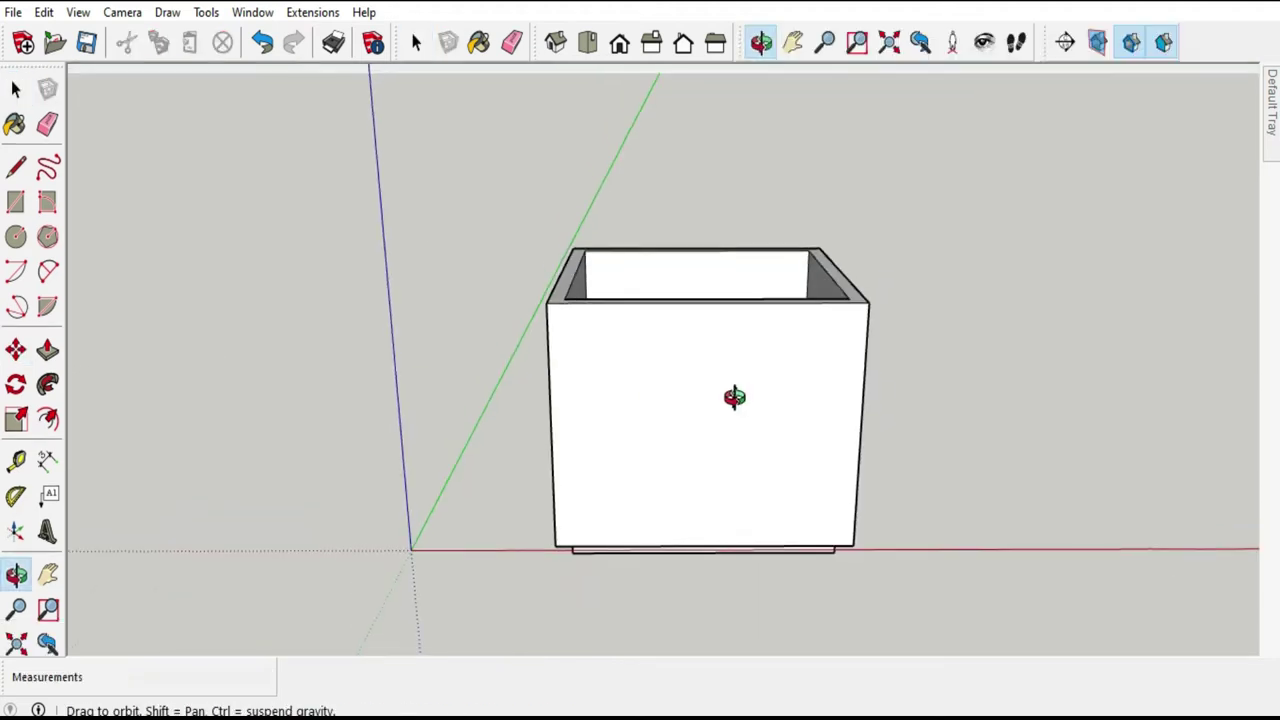
left_click_drag(734, 397, 714, 428)
key("space")
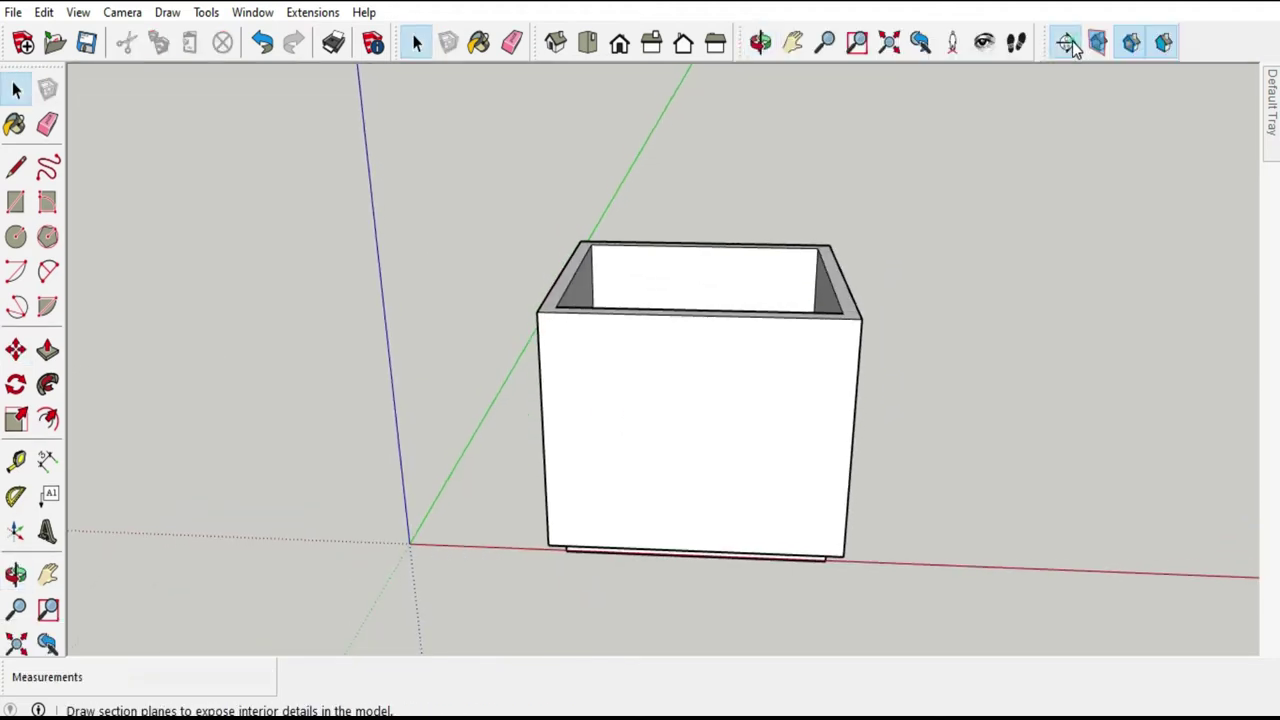
Place a section plane on the front face and move it into the box.
left_click(1072, 48)
left_click(694, 420)
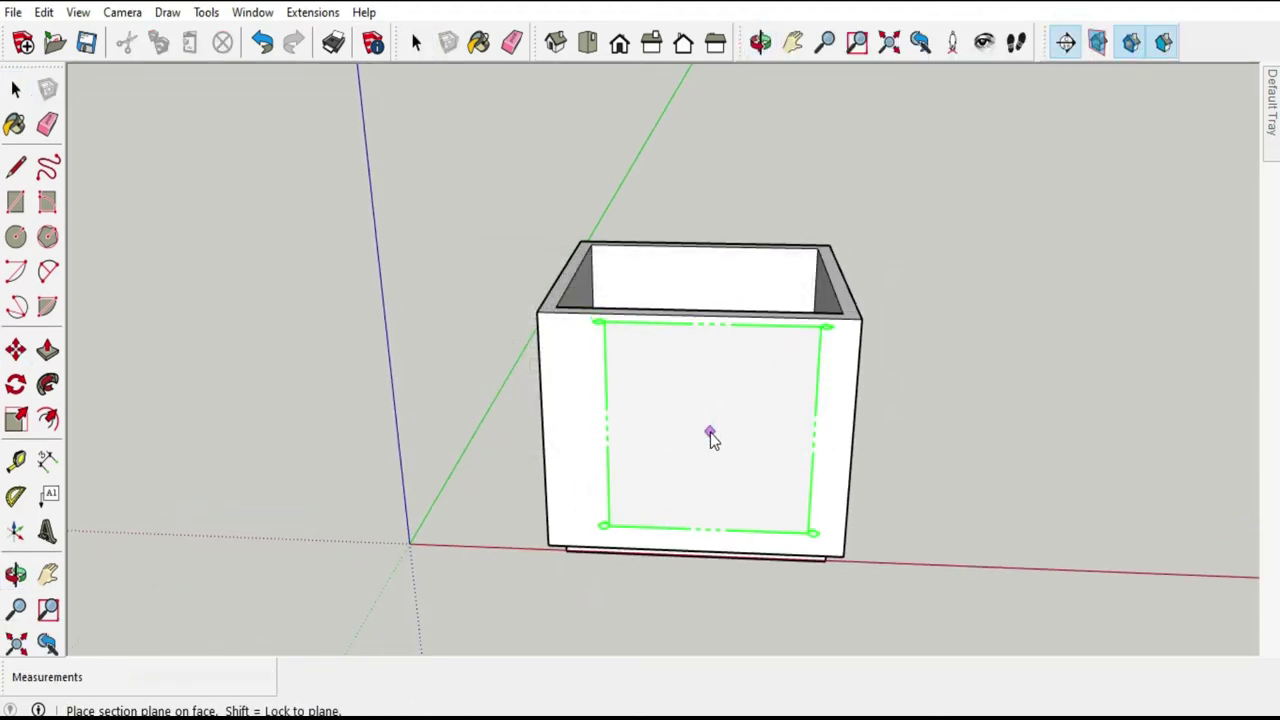
left_click(710, 432)
left_click(514, 584)
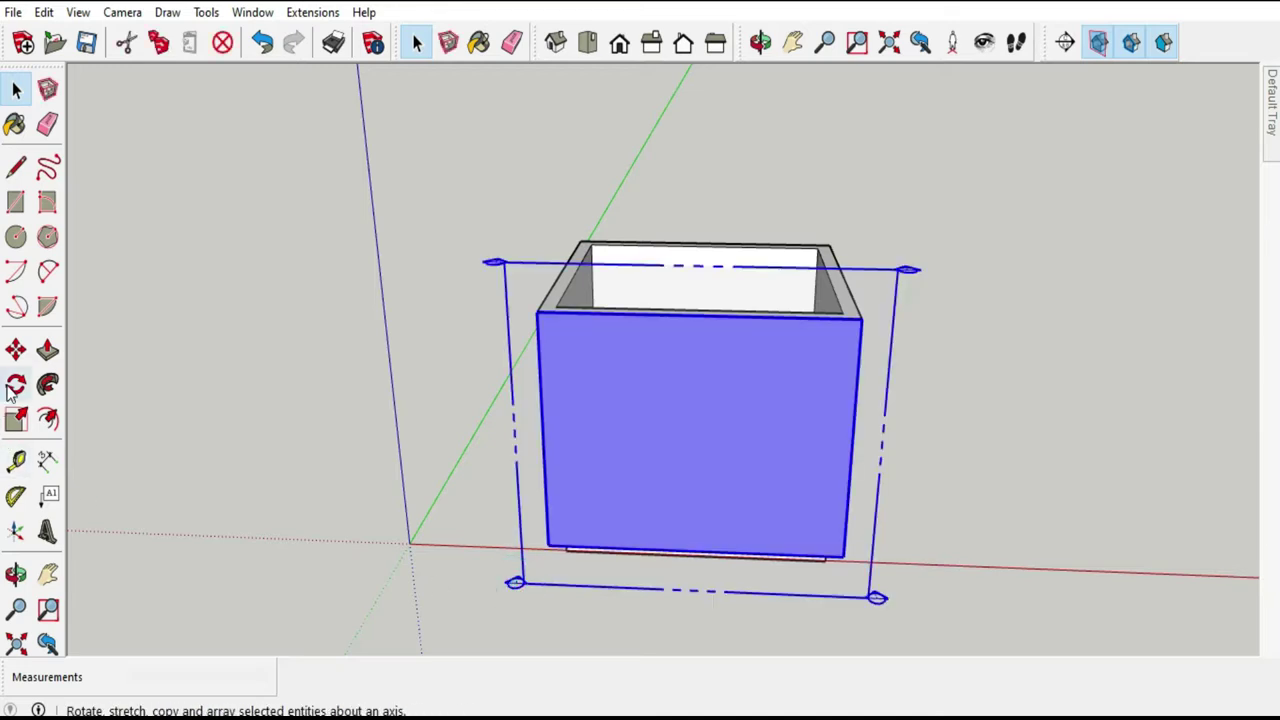
left_click(15, 349)
left_click(180, 477)
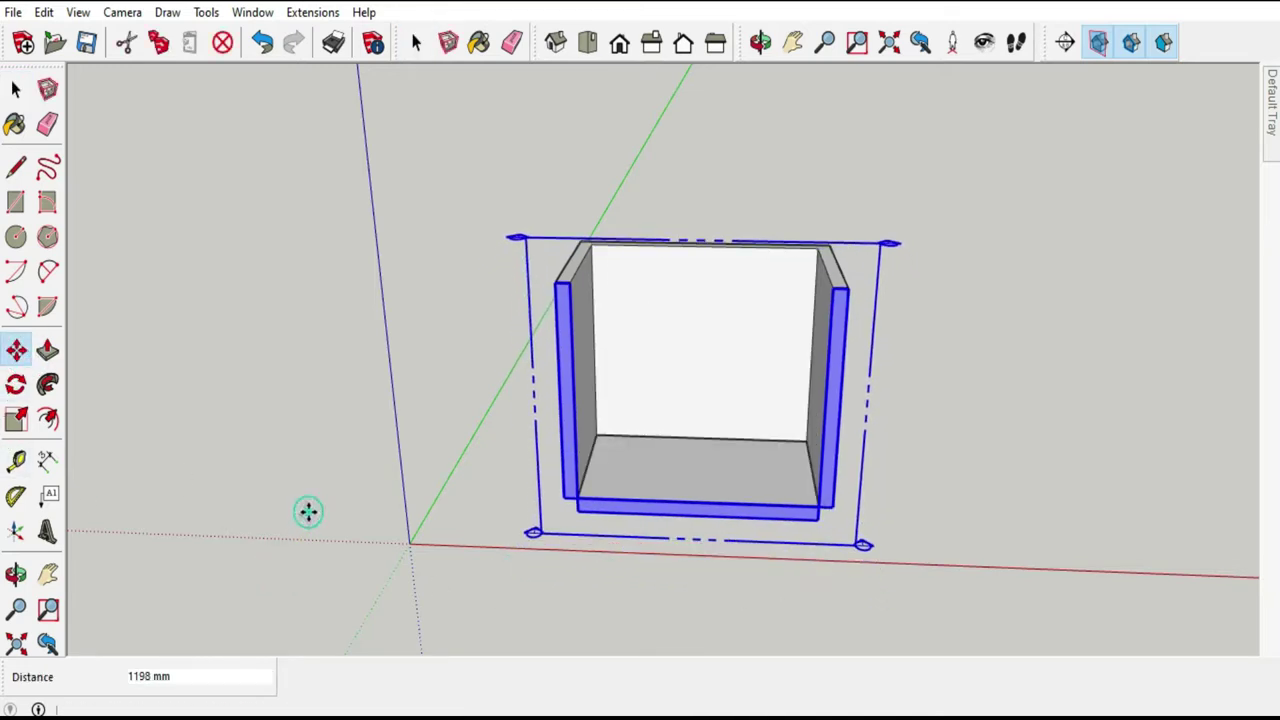
left_click(15, 89)
left_click(180, 175)
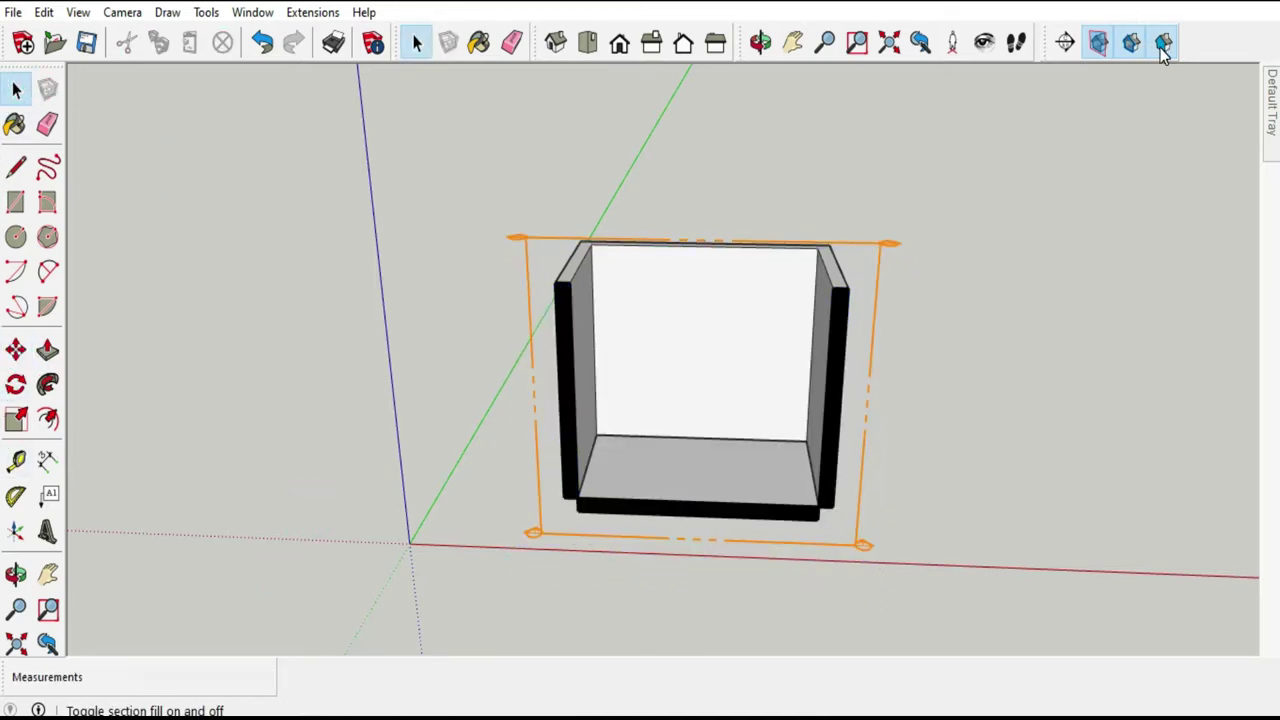
Turn off the section fill and hide the section planes.
left_click(1163, 45)
left_click(1131, 42)
left_click(1131, 42)
left_click(1100, 44)
left_click(980, 306)
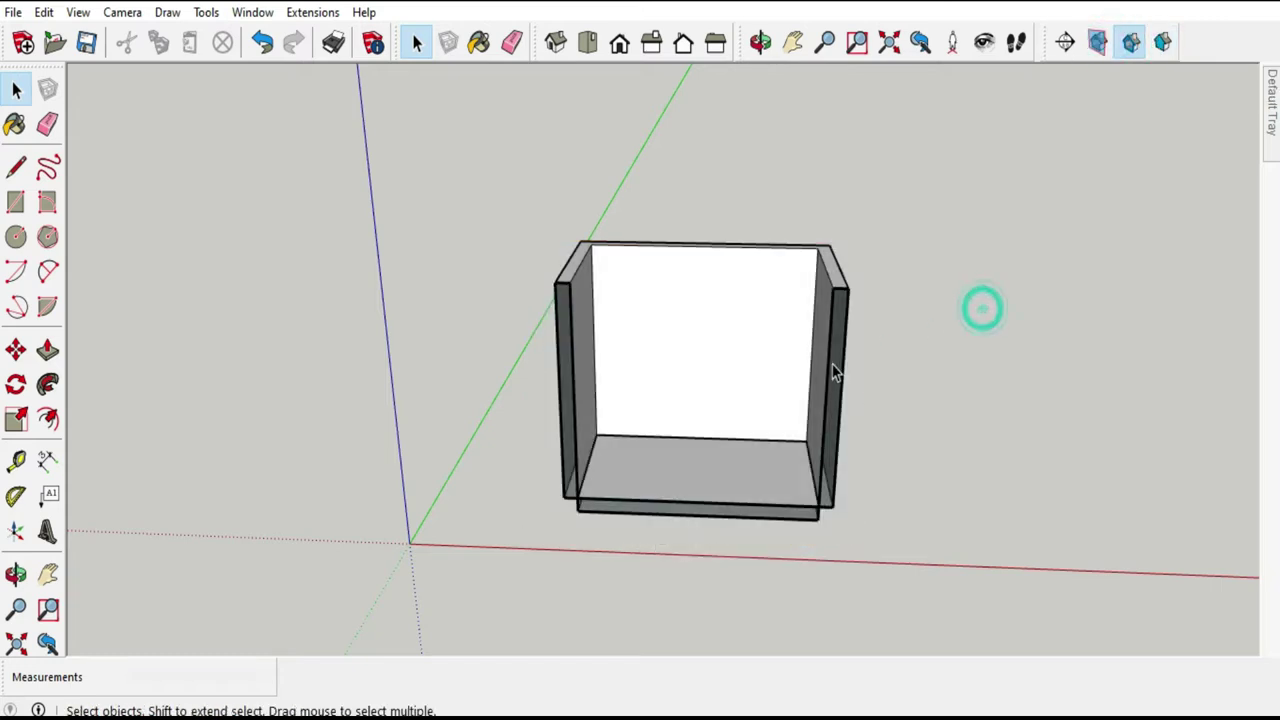
scroll(680, 500, "up", 5)
Place back-wall guides at 50 mm, 900 mm and a further 50 mm from the right wall.
mouse_move(680, 503)
middle_mouse_down()
mouse_move(568, 517)
mouse_move(300, 423)
middle_mouse_up()
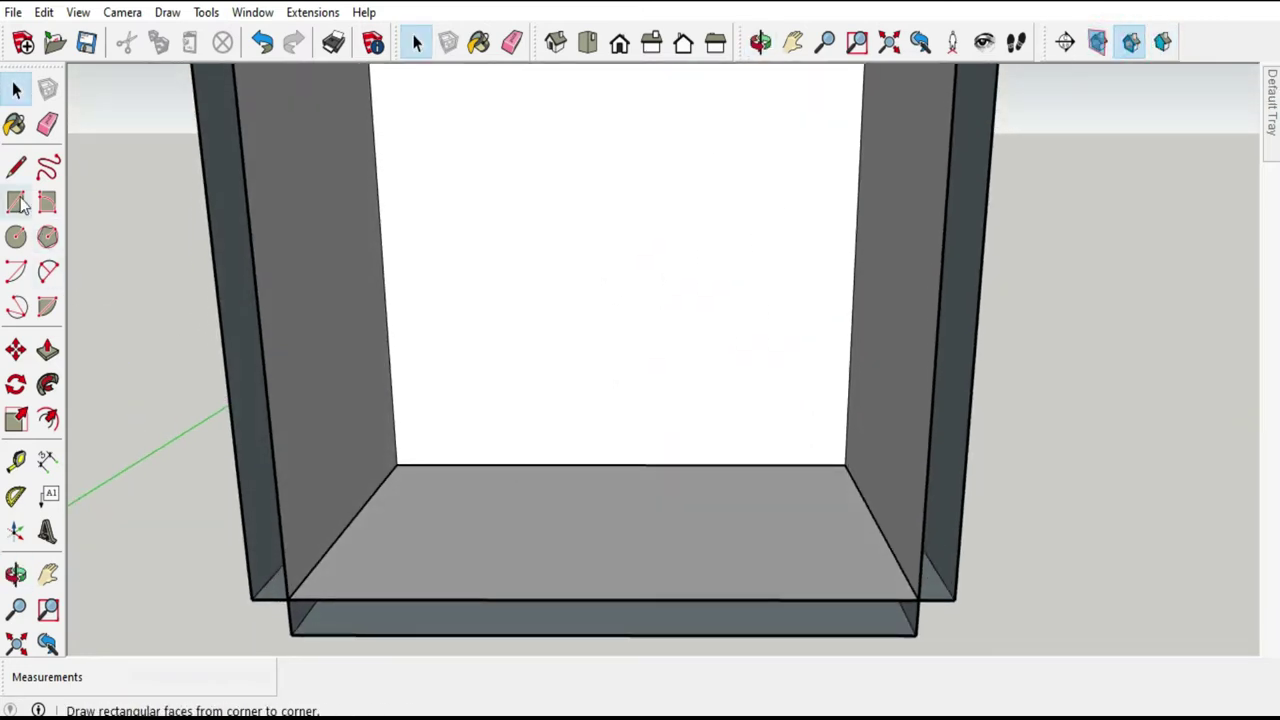
left_click(16, 460)
scroll(680, 375, "up", 2)
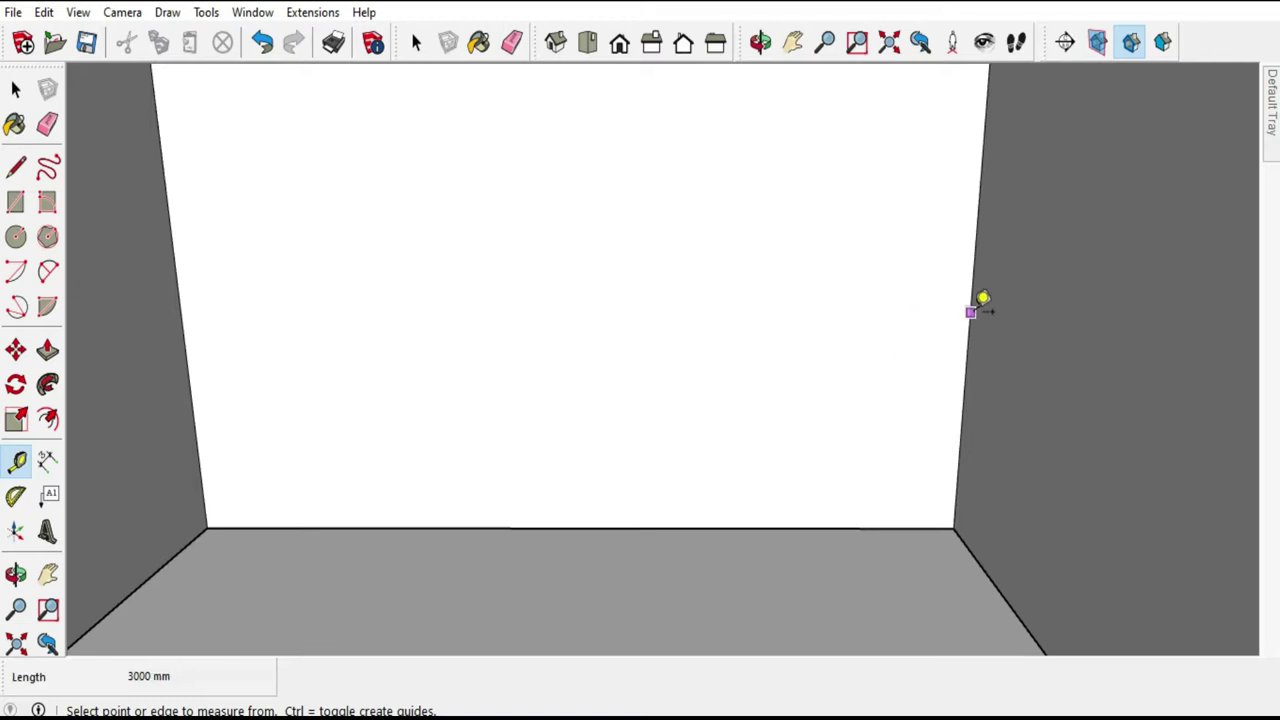
left_click(970, 300)
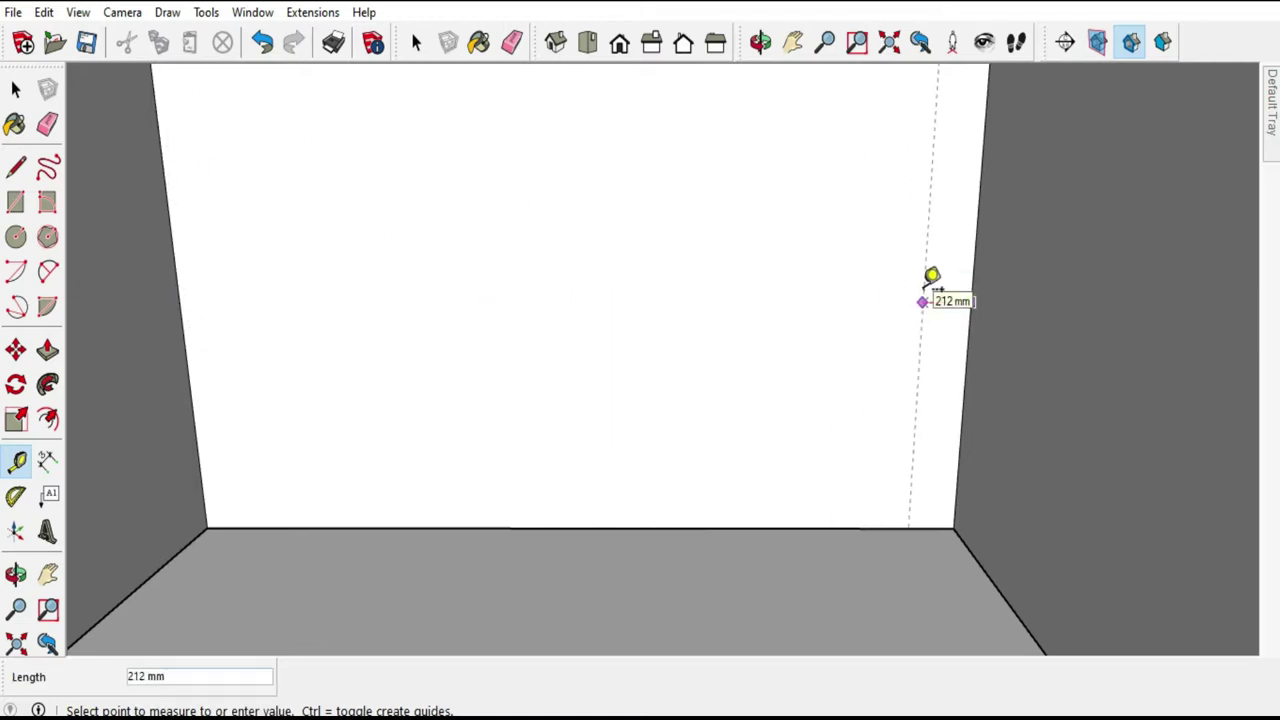
key("Return")
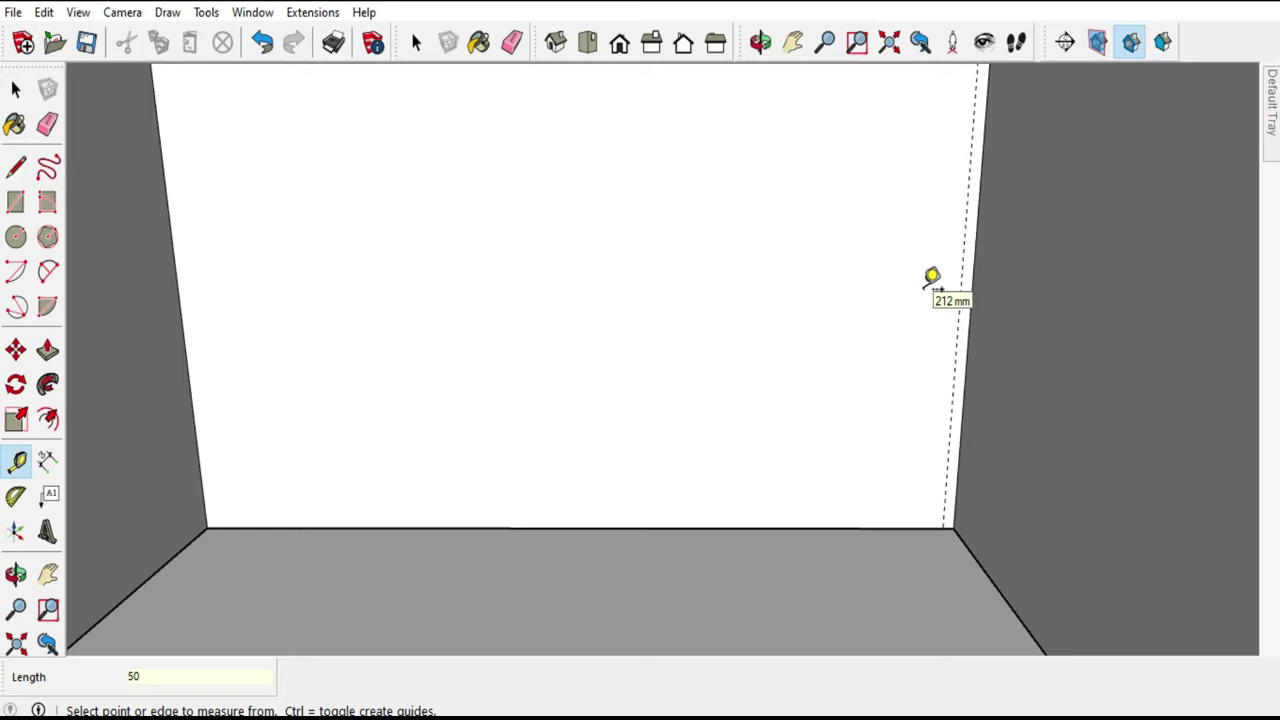
left_click(965, 224)
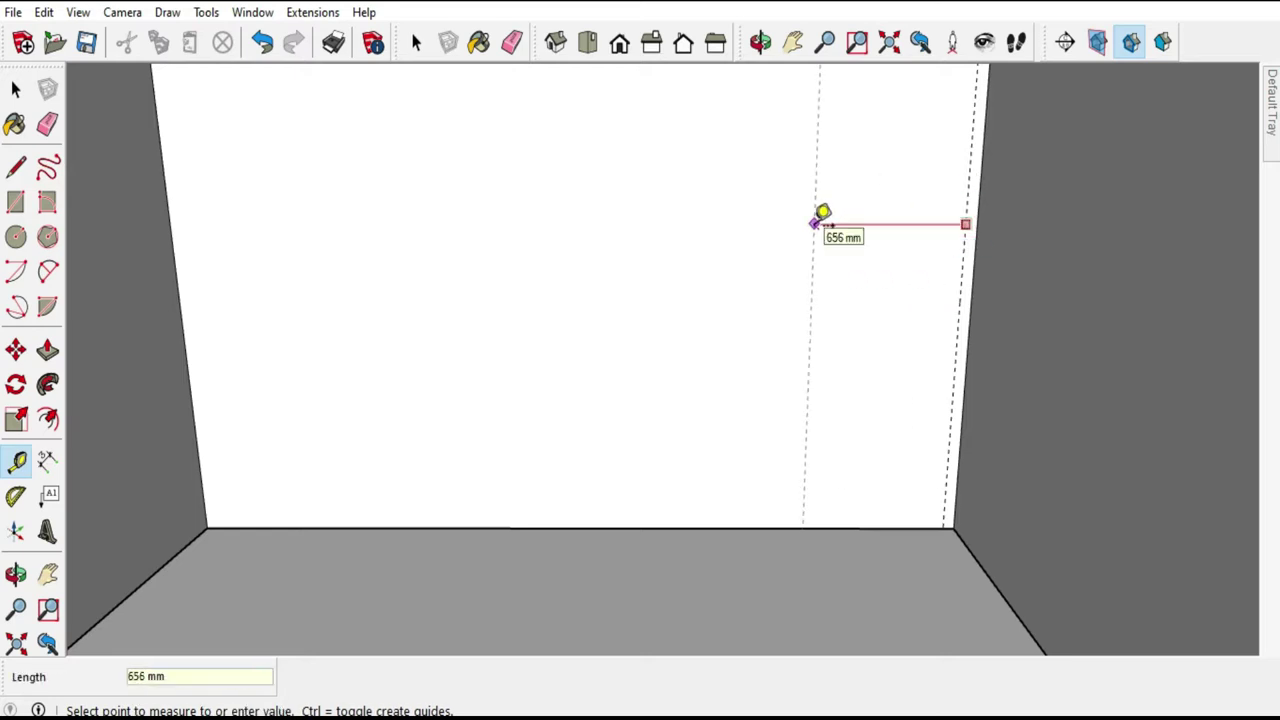
key("Return")
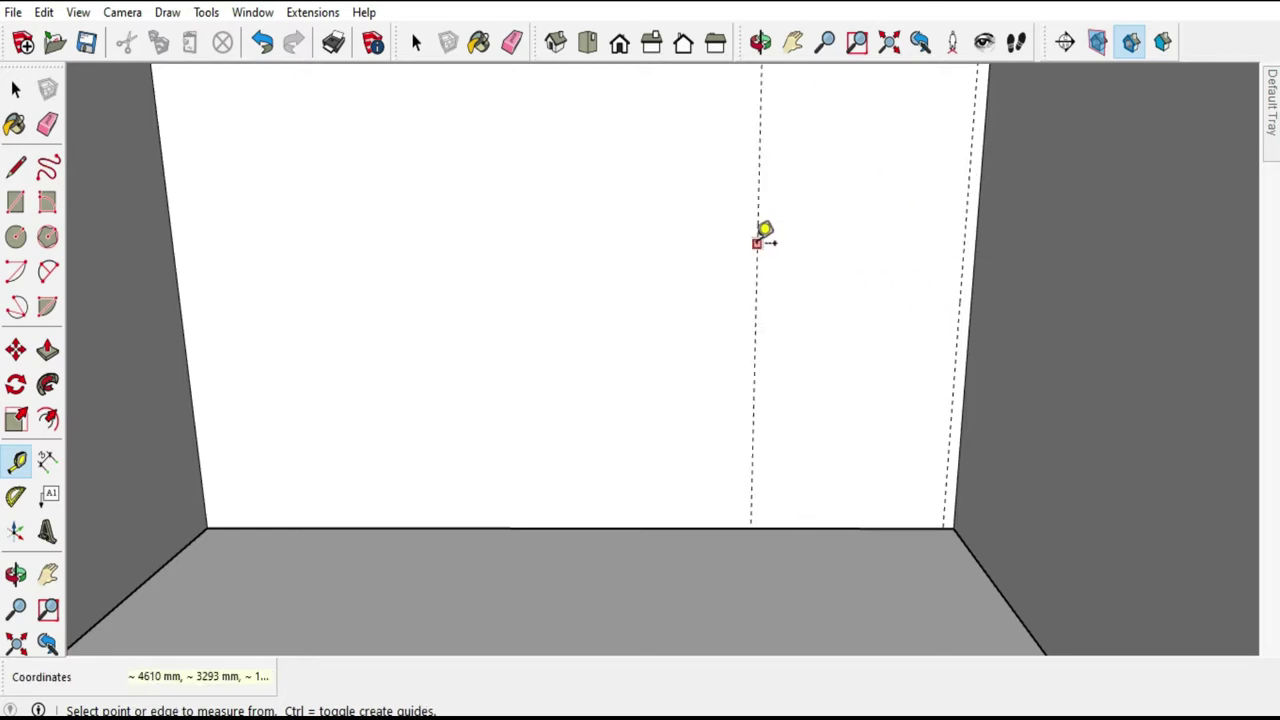
left_click(757, 246)
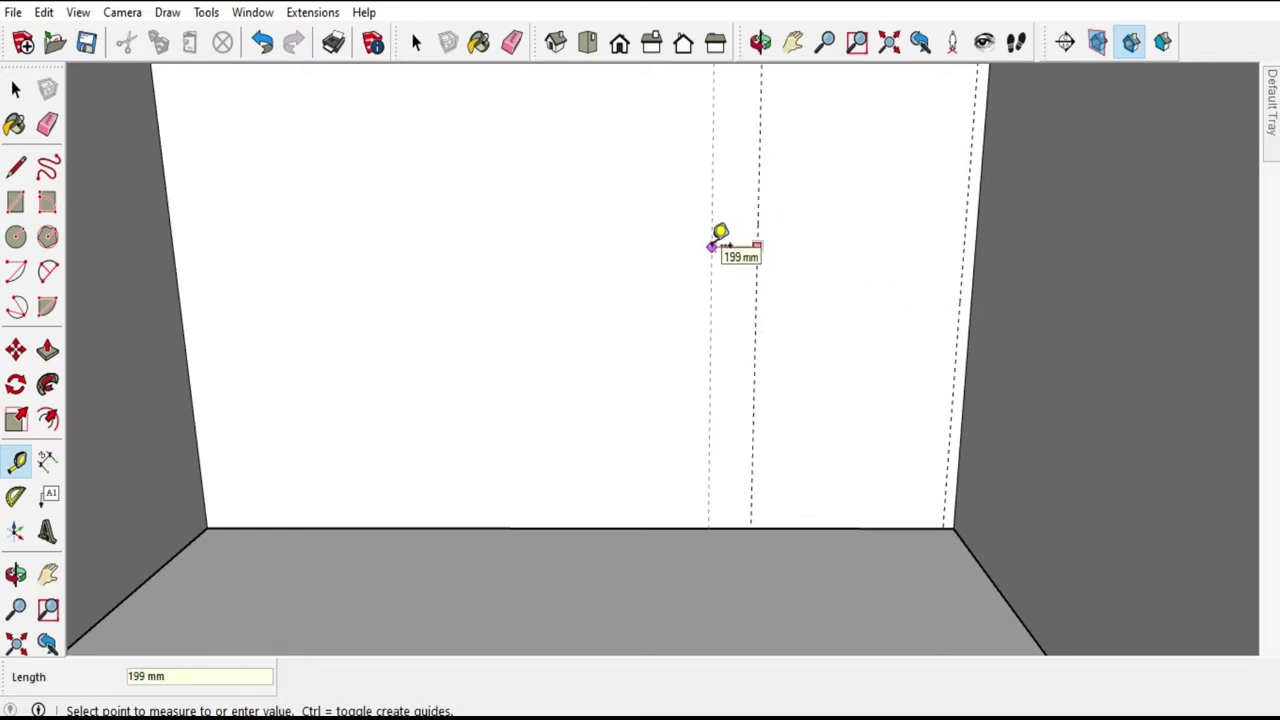
key("Return")
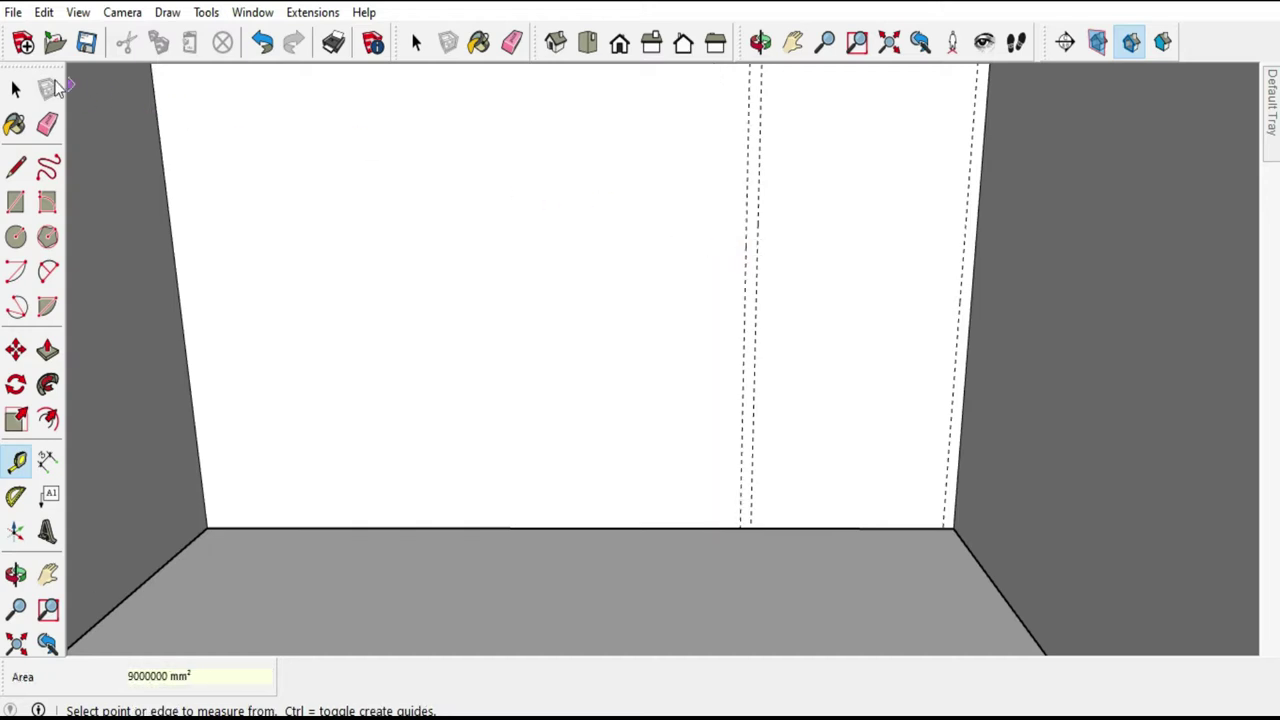
Add floor guides 500 mm out from the back wall and 2500 mm from the left corner.
left_click(15, 165)
mouse_move(620, 322)
middle_mouse_down()
mouse_move(770, 385)
mouse_move(768, 462)
middle_mouse_up()
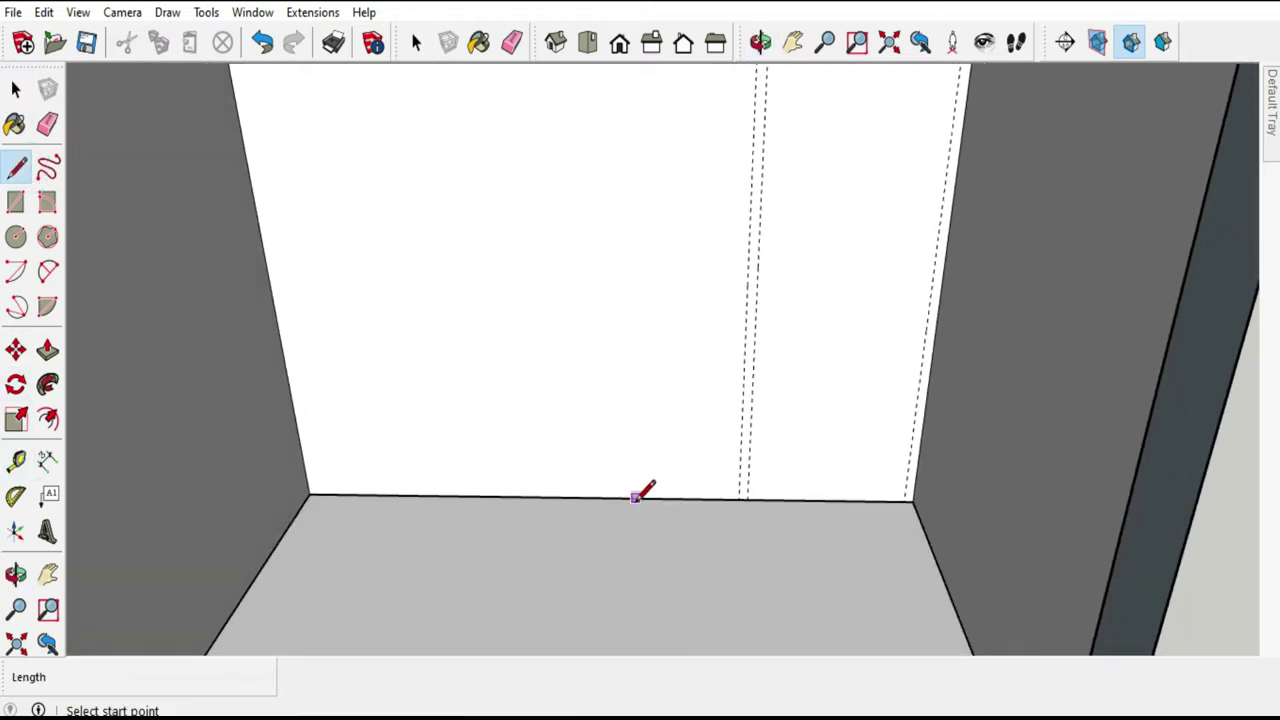
left_click(15, 459)
left_click(550, 496)
type("400")
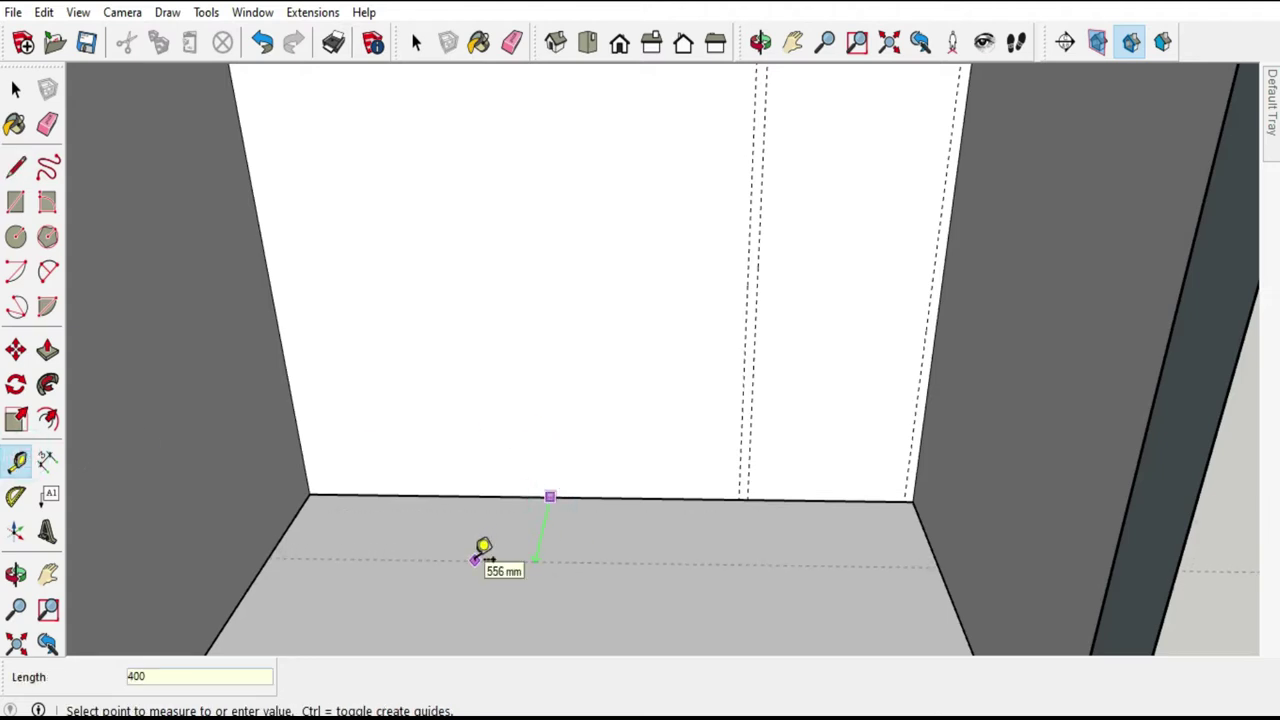
key("Return")
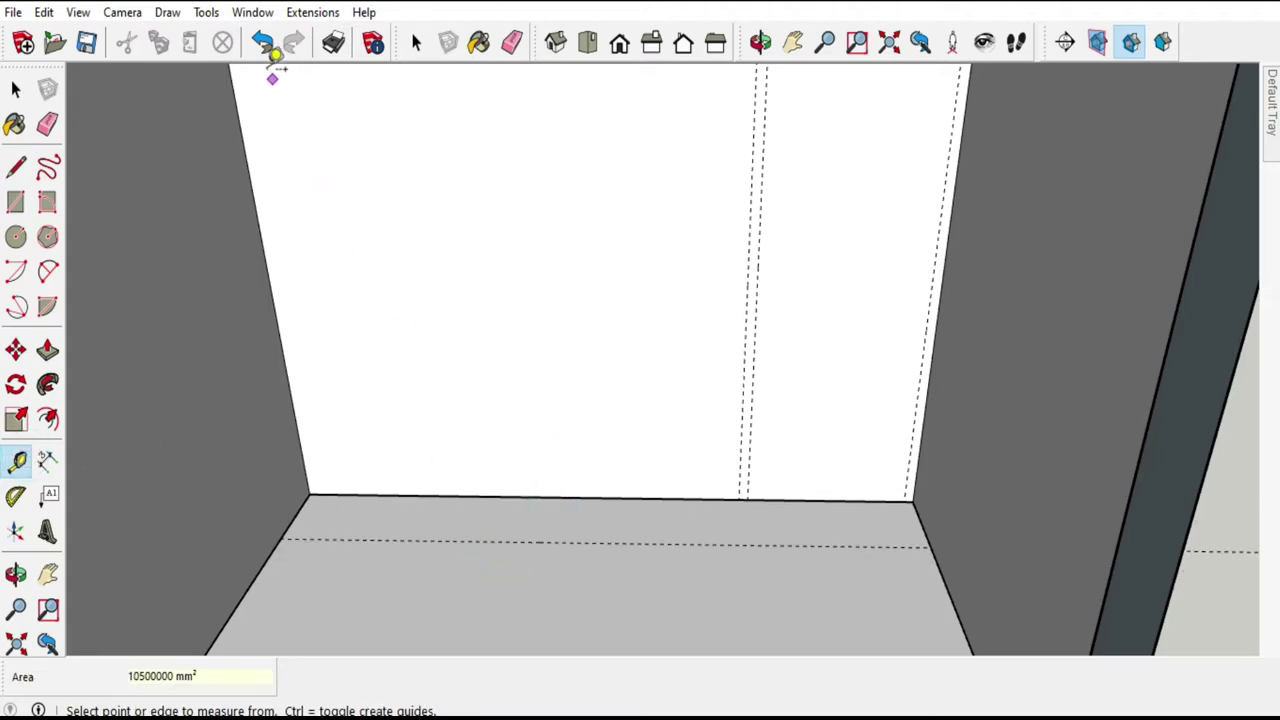
left_click(262, 58)
left_click(476, 494)
type("500")
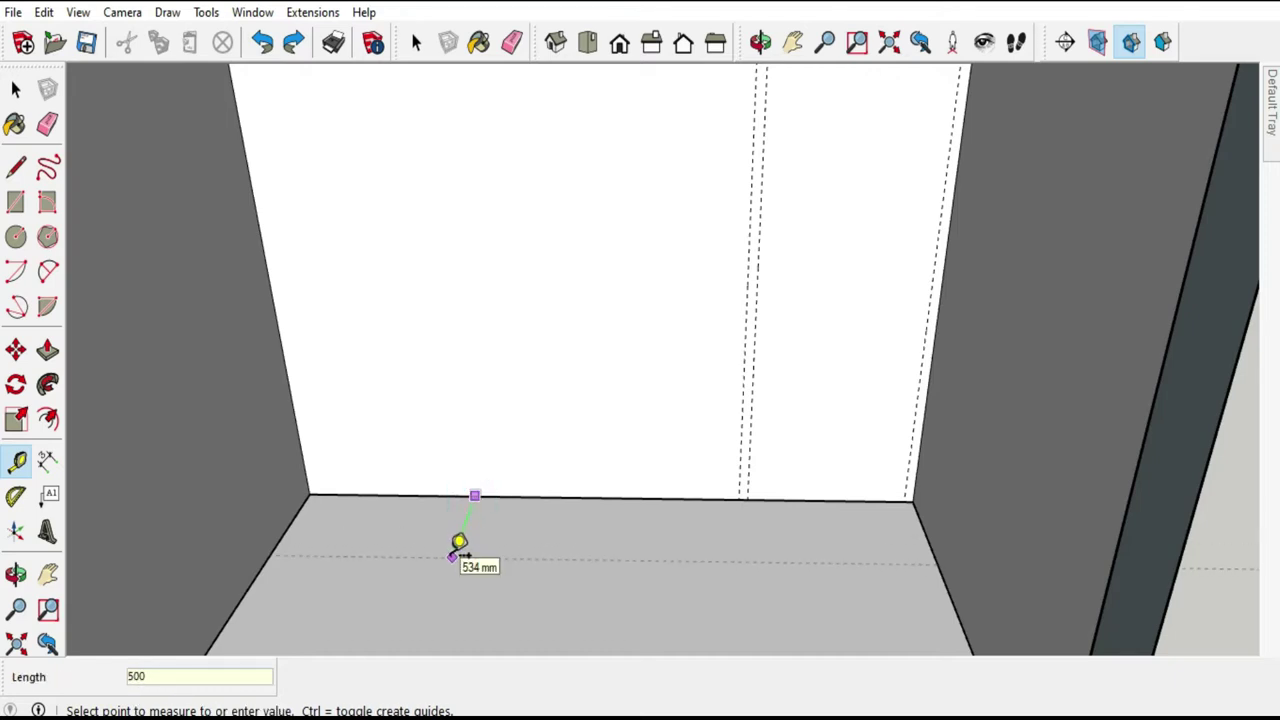
key("Return")
left_click(290, 521)
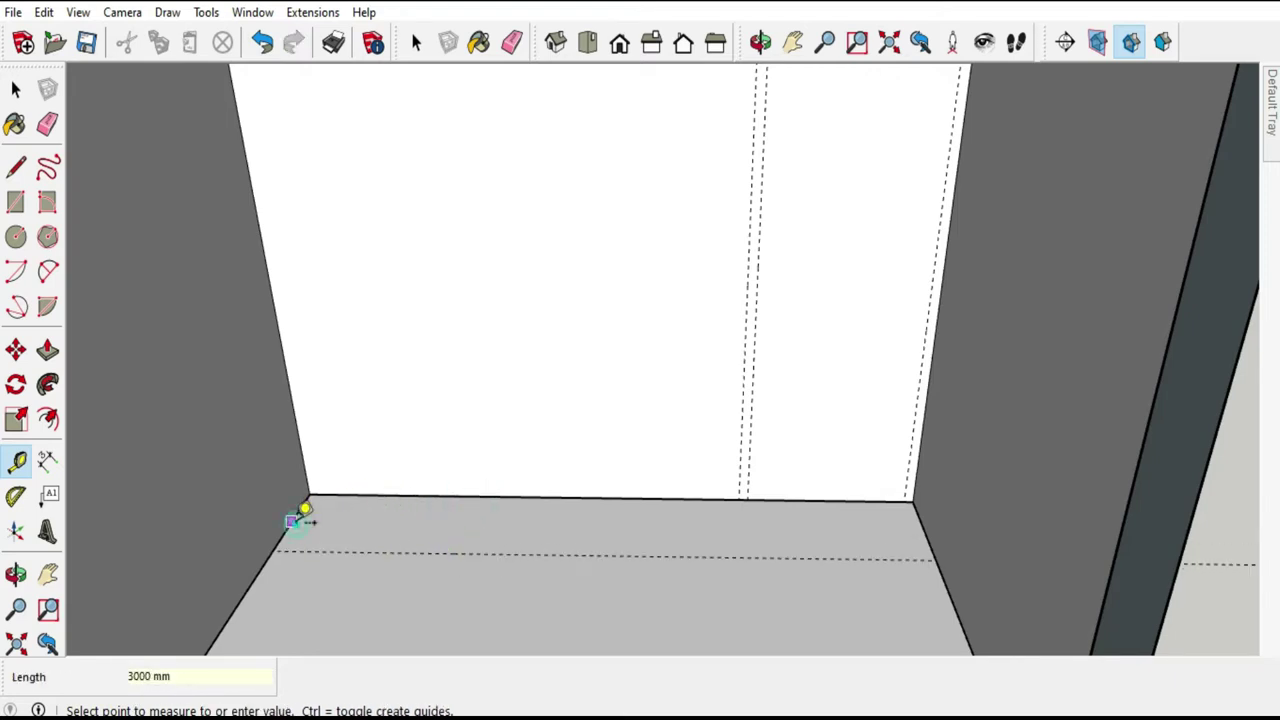
left_click(740, 497)
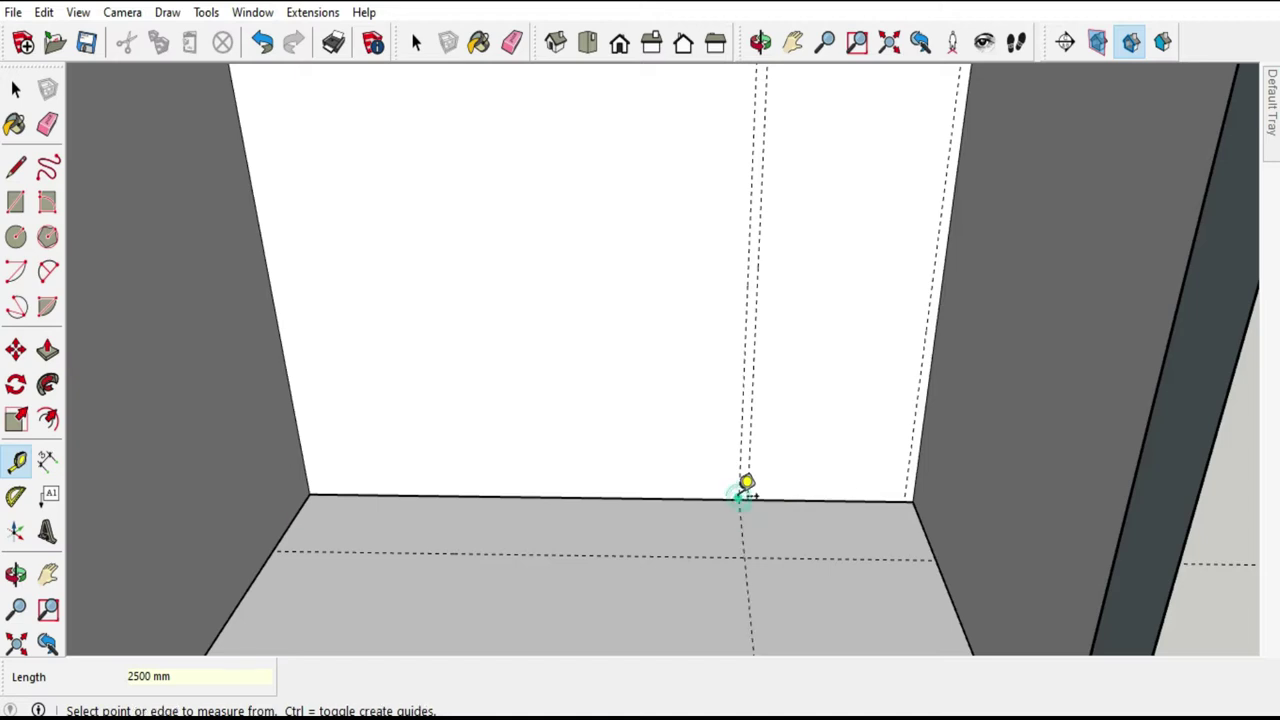
key("space")
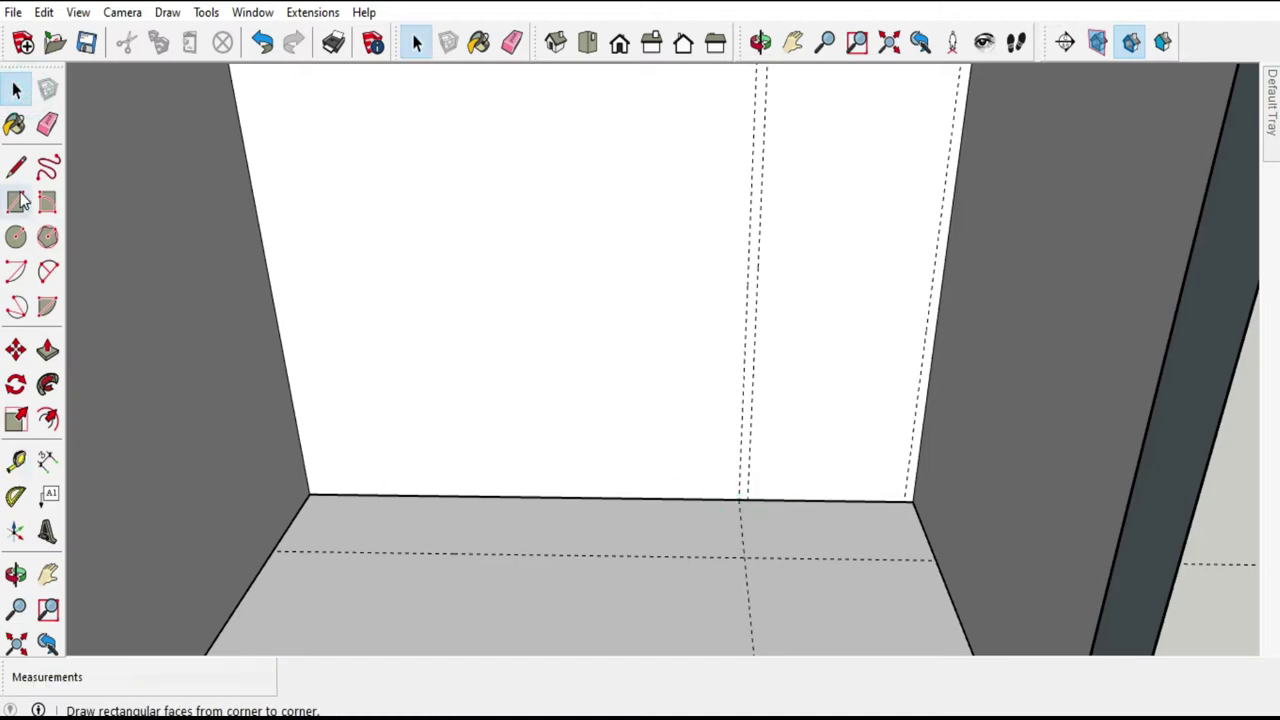
Draw a 2500 by 500 mm rectangle from the back-left floor corner and group it.
left_click(15, 201)
left_click(309, 492)
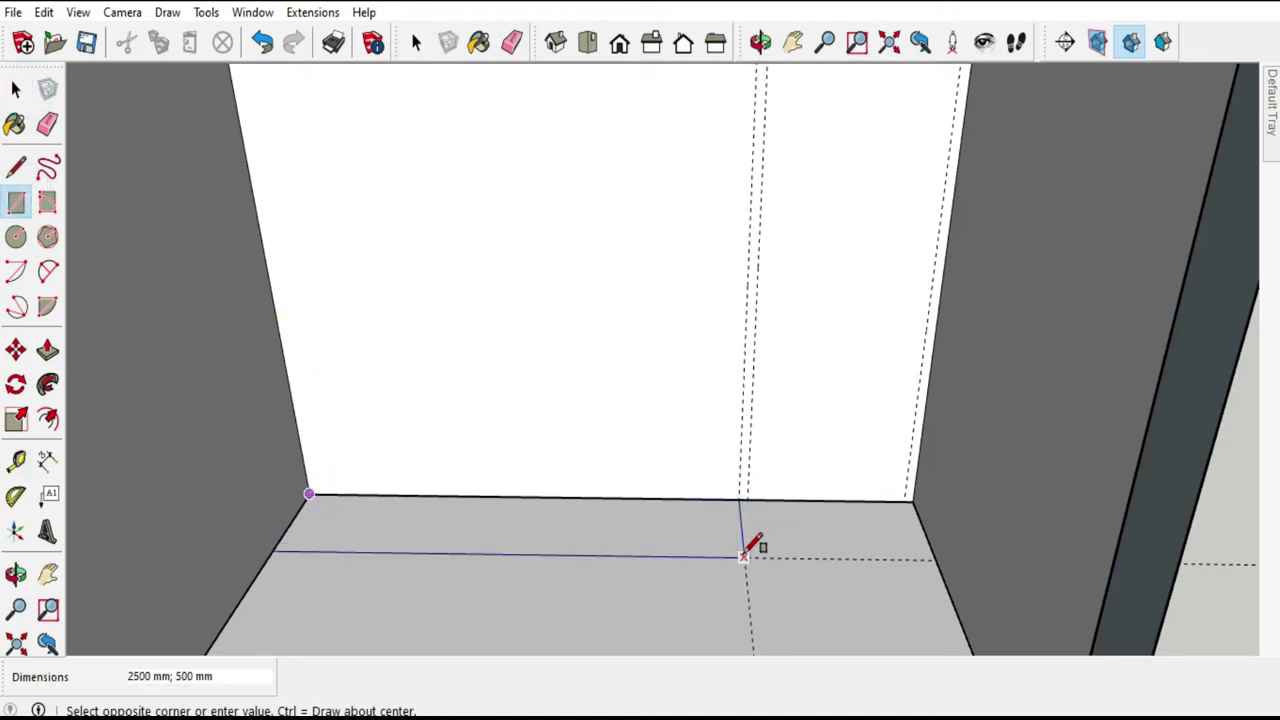
left_click(743, 552)
left_click(15, 89)
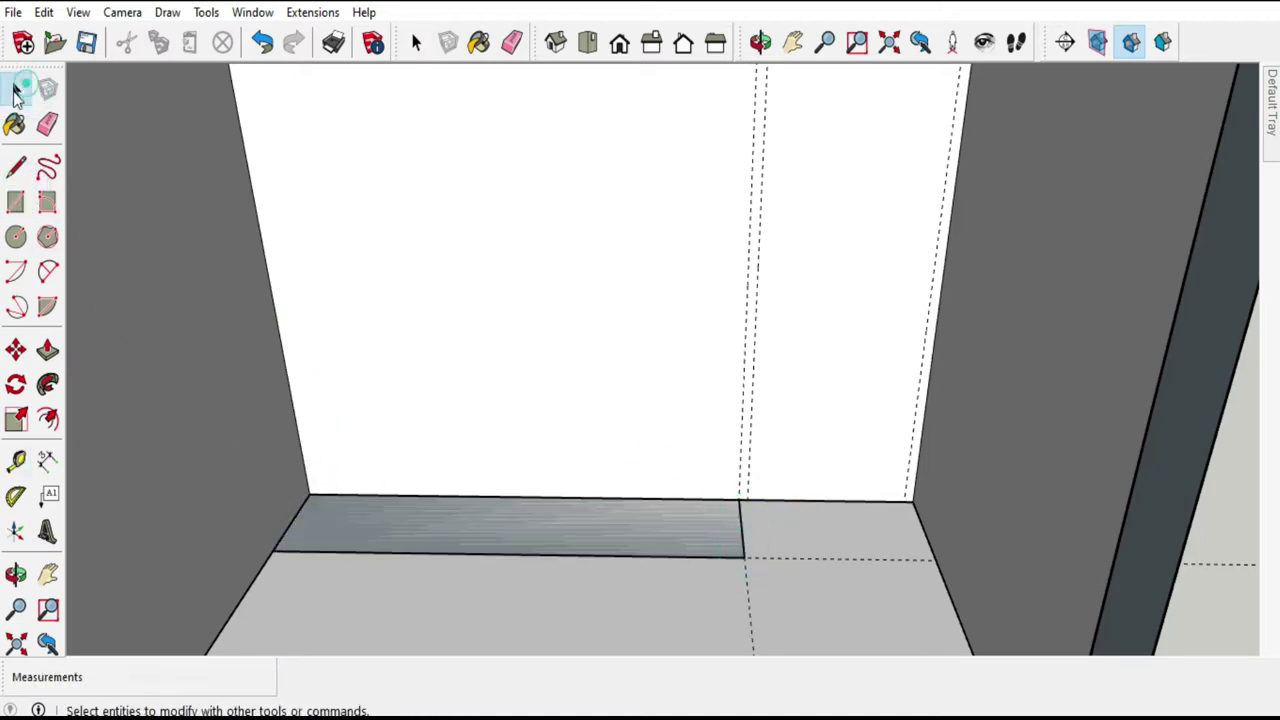
left_click(418, 510)
right_click(418, 510)
left_click(485, 175)
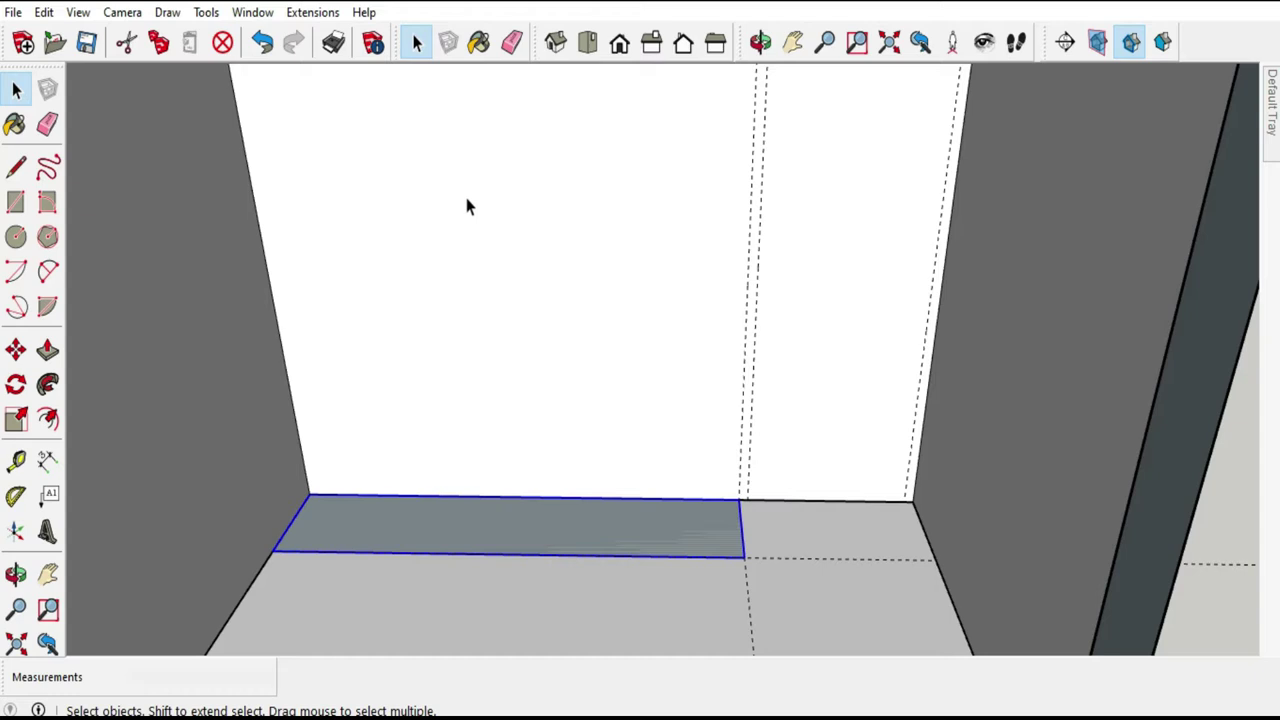
Move the floor rectangle 5 mm from its corner.
left_click(15, 349)
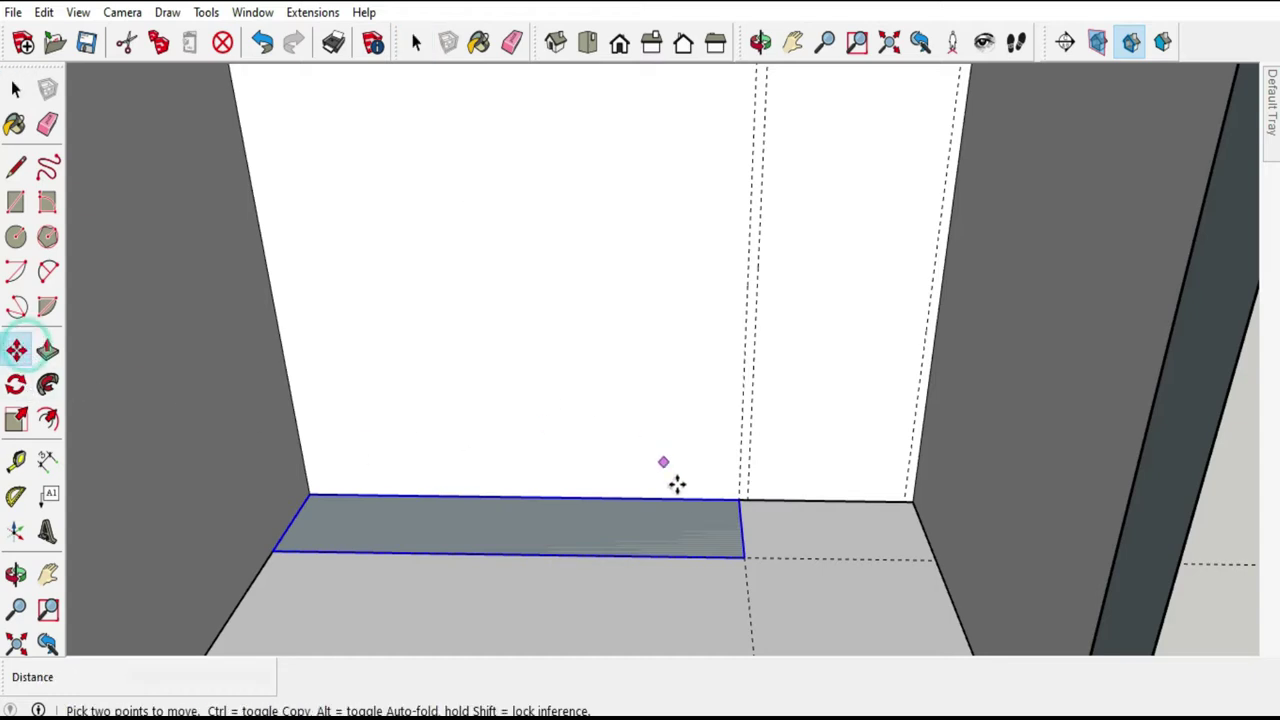
left_click(746, 561)
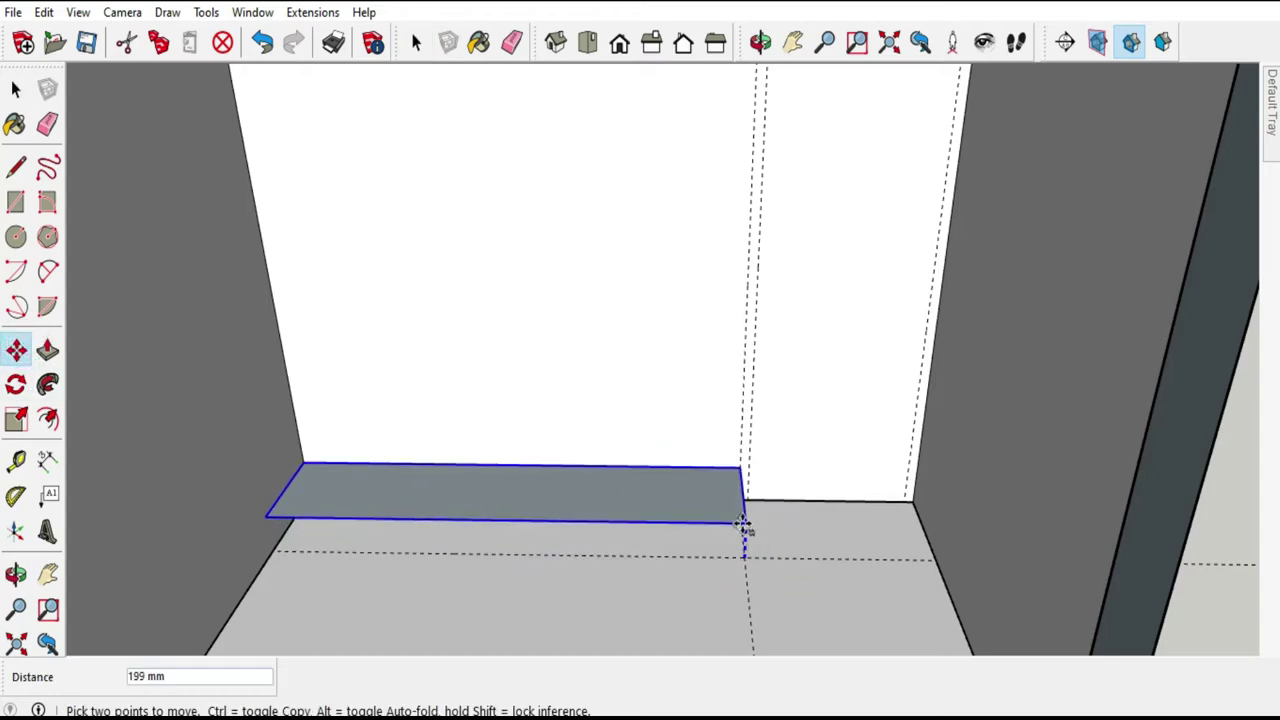
type("5")
key("Return")
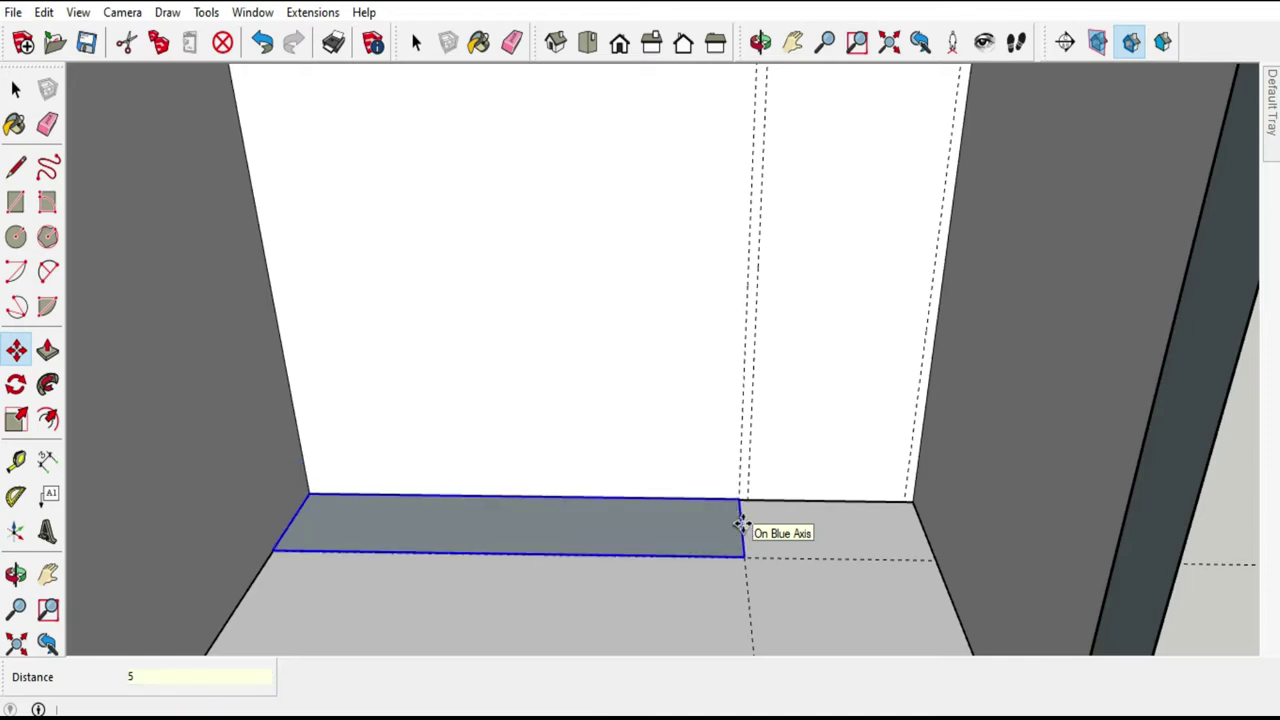
scroll(748, 530, "up", 3)
mouse_move(754, 606)
middle_mouse_down()
mouse_move(713, 420)
mouse_move(763, 309)
mouse_move(766, 266)
mouse_move(734, 346)
mouse_move(632, 399)
middle_mouse_up()
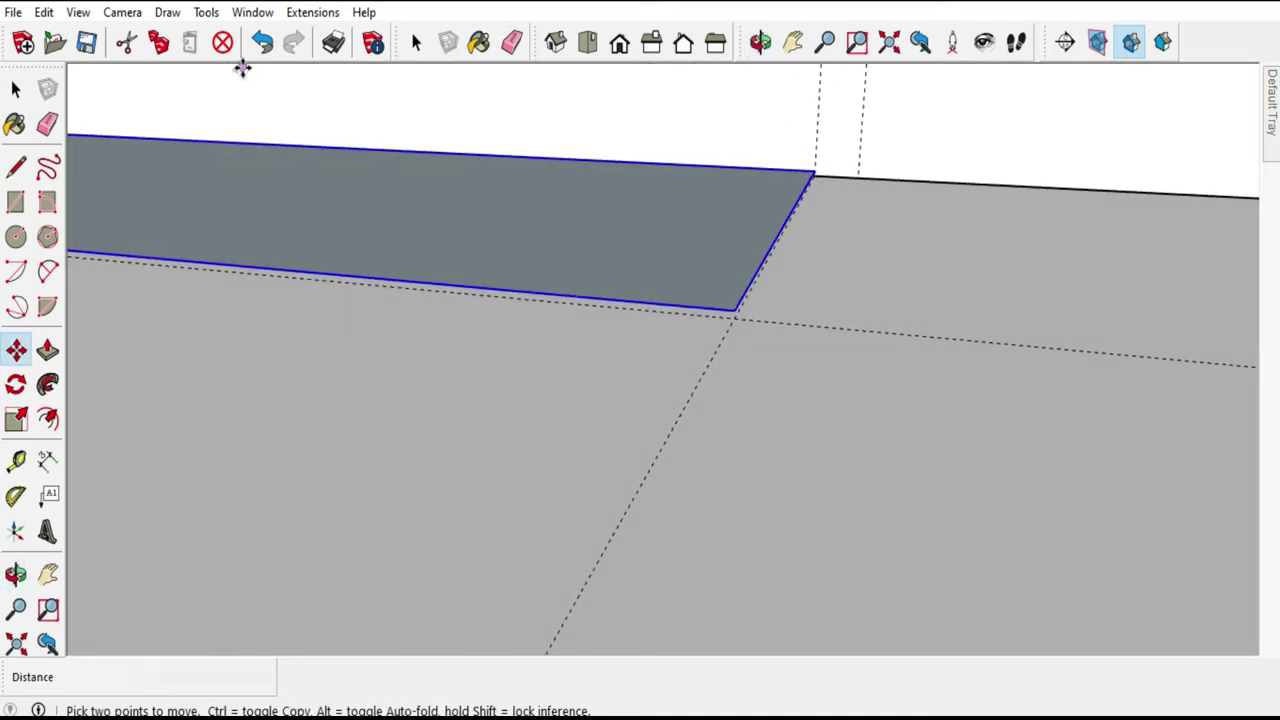
scroll(791, 323, "up", 1)
scroll(760, 315, "up", 1)
Snap the strip's corner onto the guide-line intersection.
left_click(714, 303)
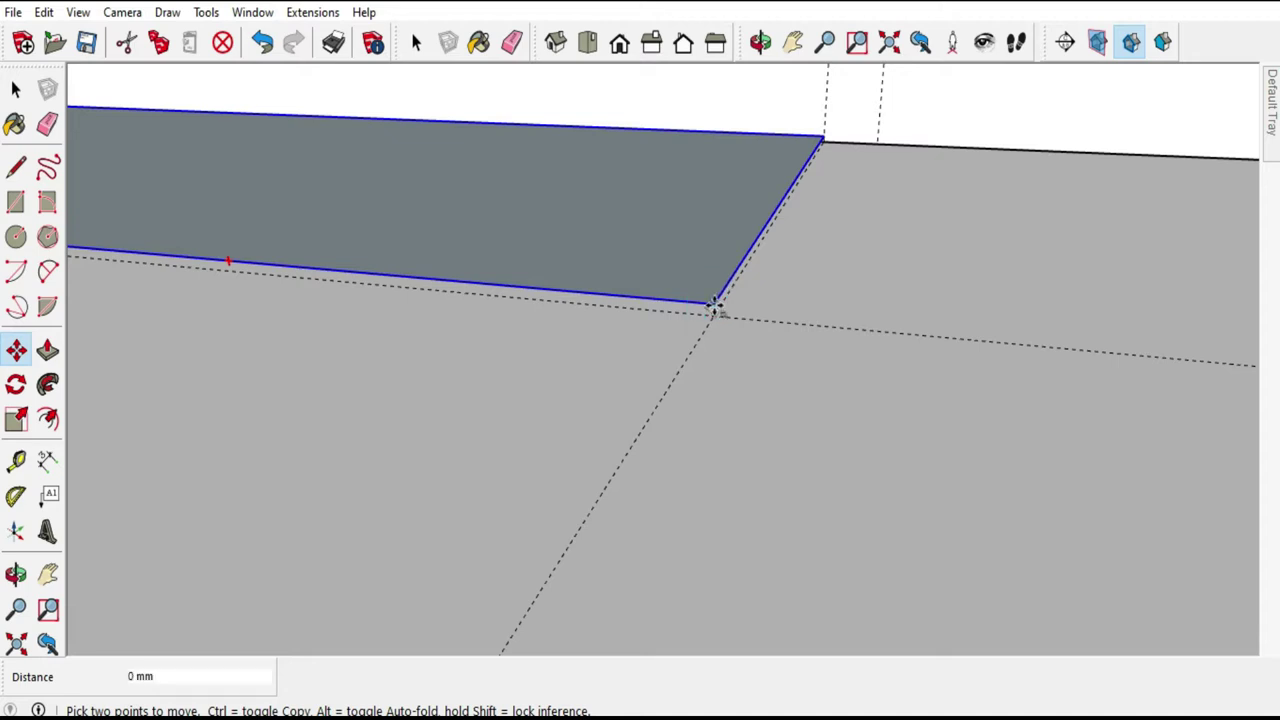
left_click(713, 315)
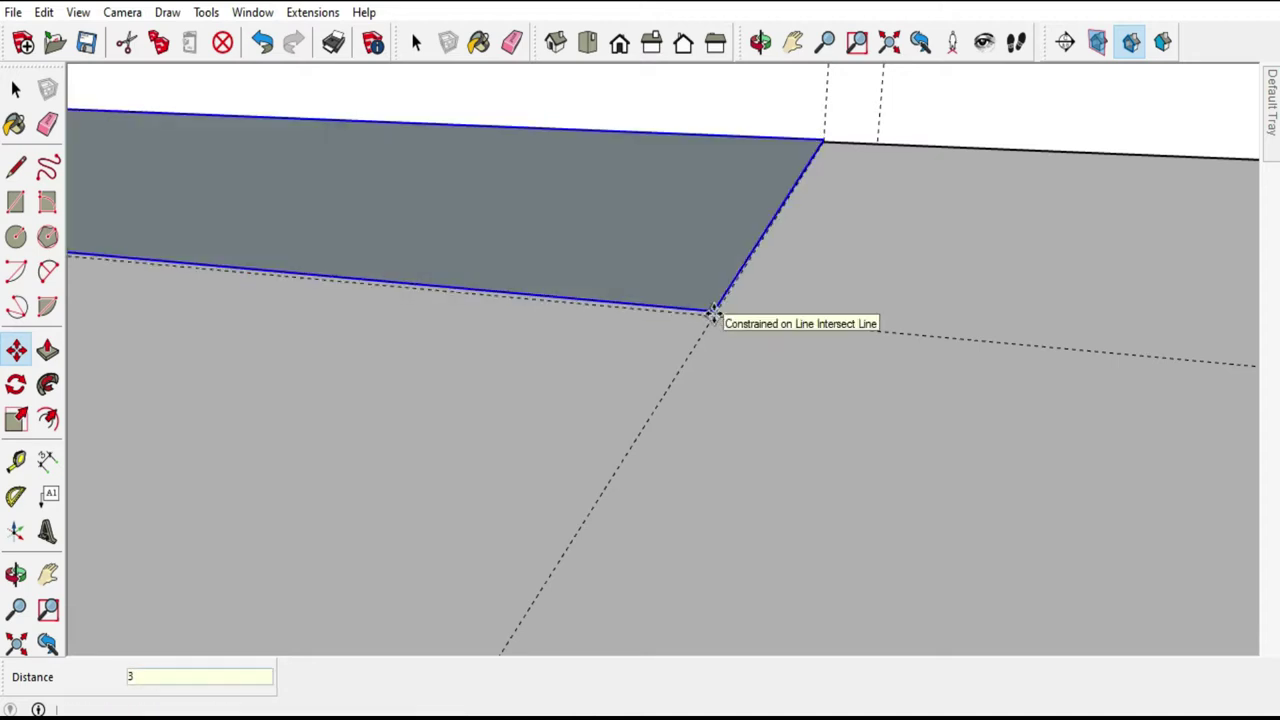
mouse_move(671, 329)
middle_mouse_down()
mouse_move(814, 200)
mouse_move(808, 232)
mouse_move(694, 274)
middle_mouse_up()
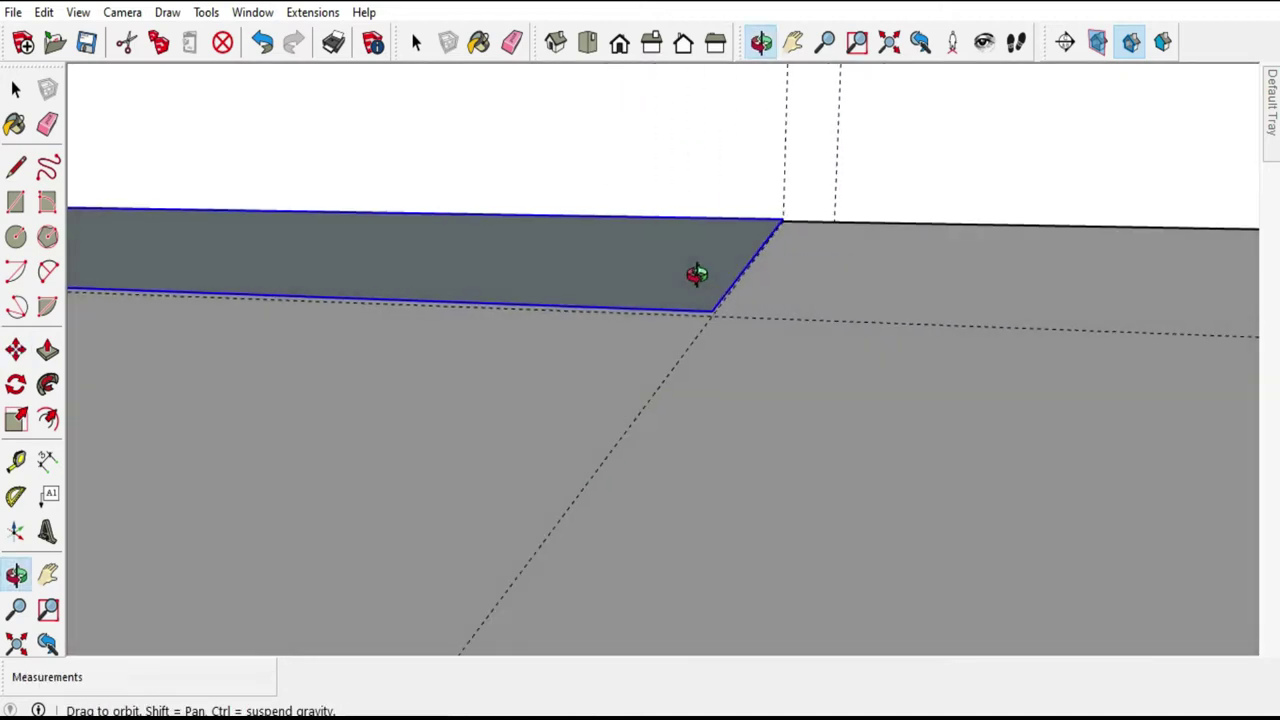
left_click(746, 124)
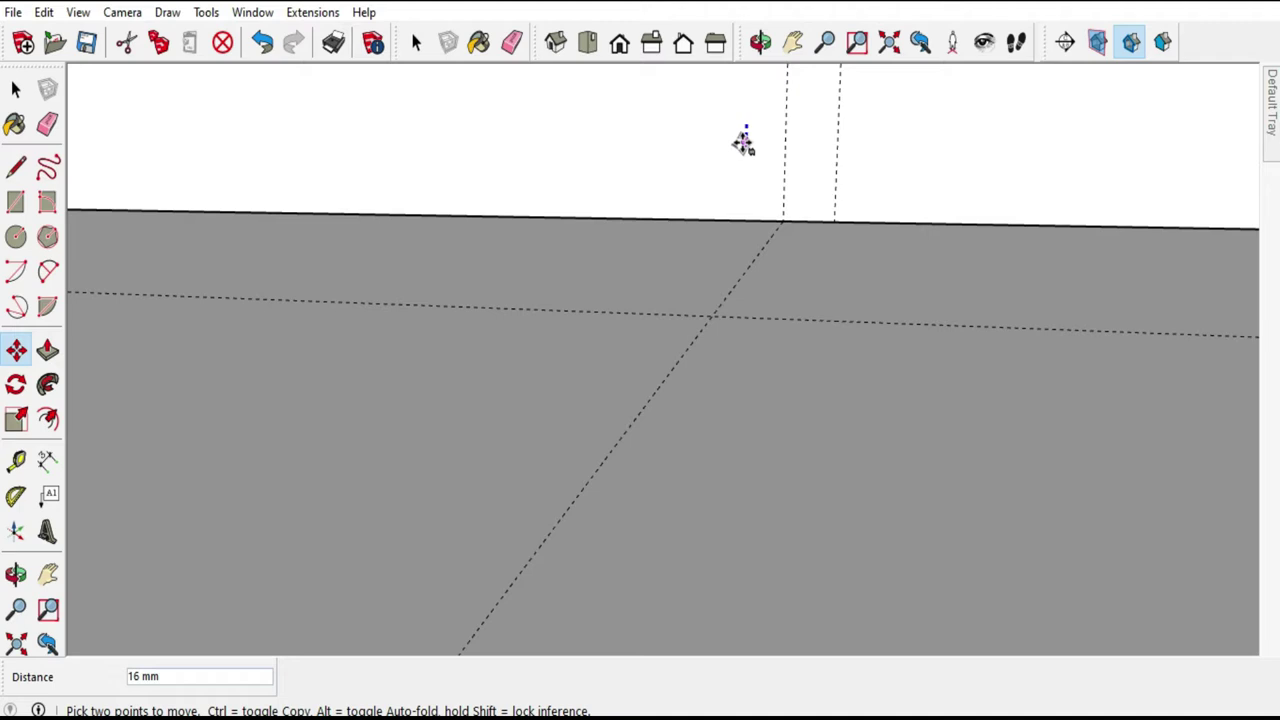
mouse_move(669, 286)
middle_mouse_down()
mouse_move(794, 423)
mouse_move(737, 437)
mouse_move(711, 483)
middle_mouse_up()
scroll(737, 437, "down", 3)
Place trial guides across the strip from its left edge, the first at 1000 mm.
left_click(16, 90)
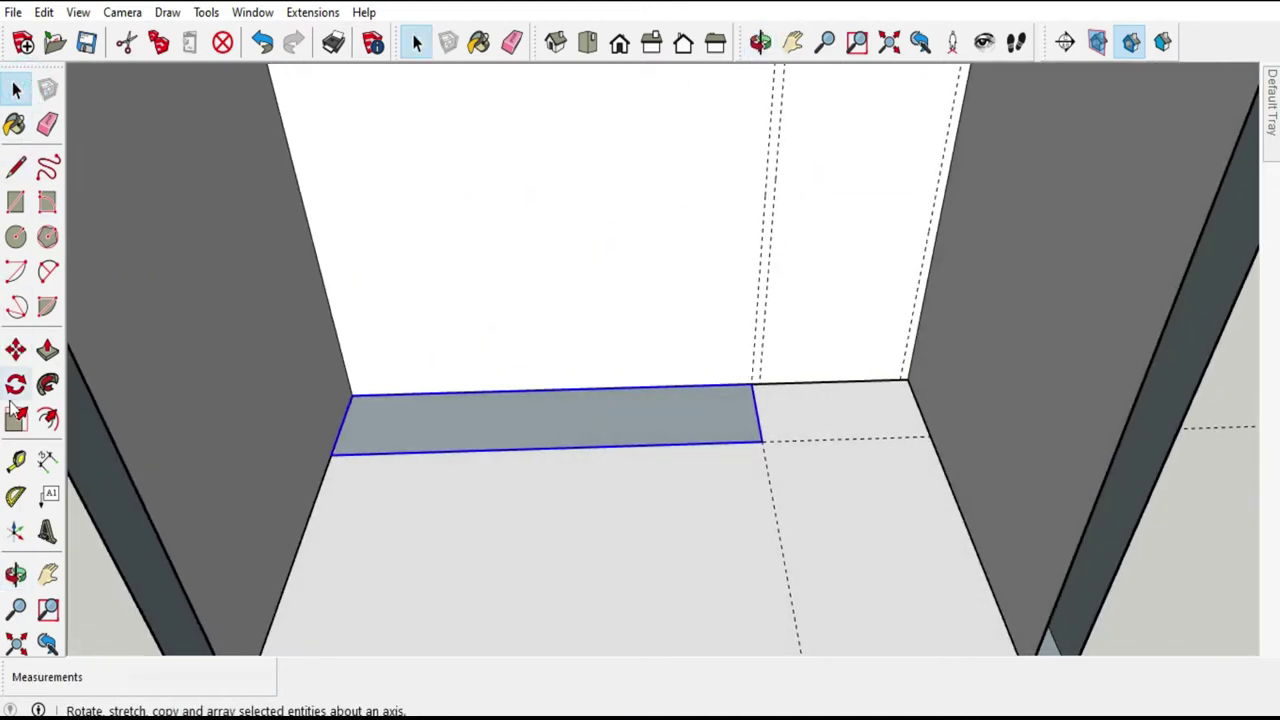
left_click(14, 463)
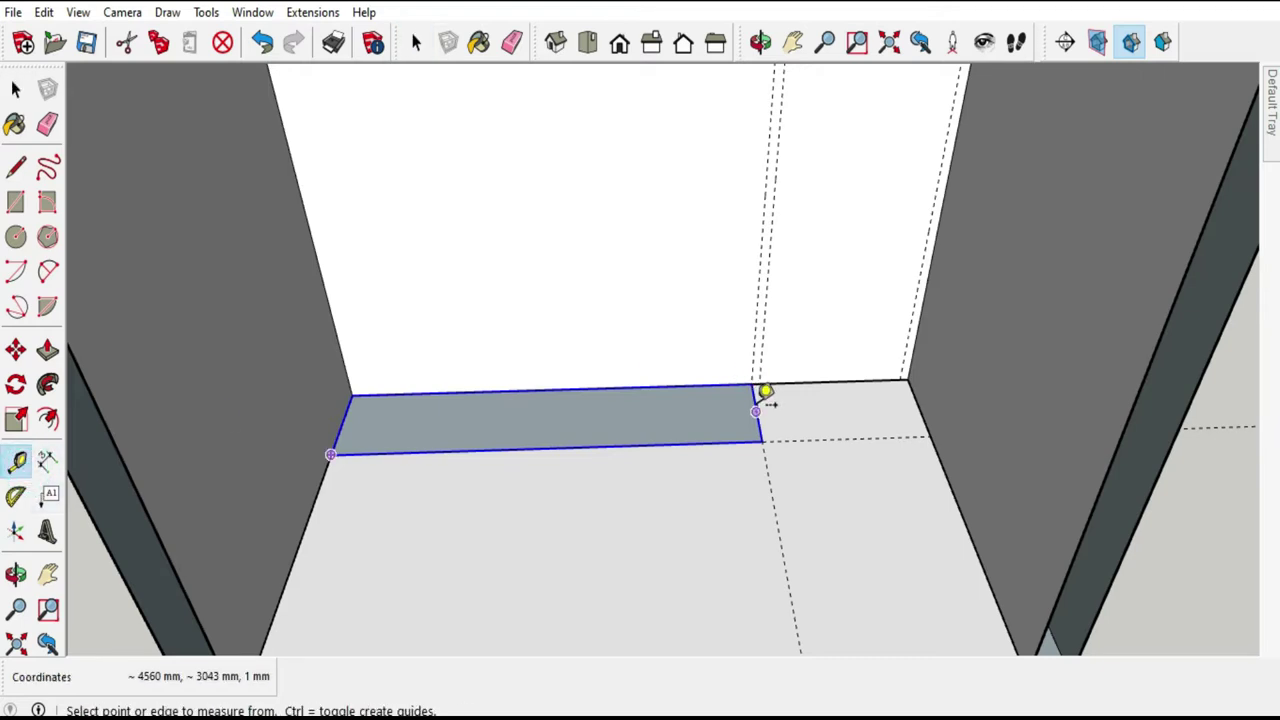
left_click(755, 411)
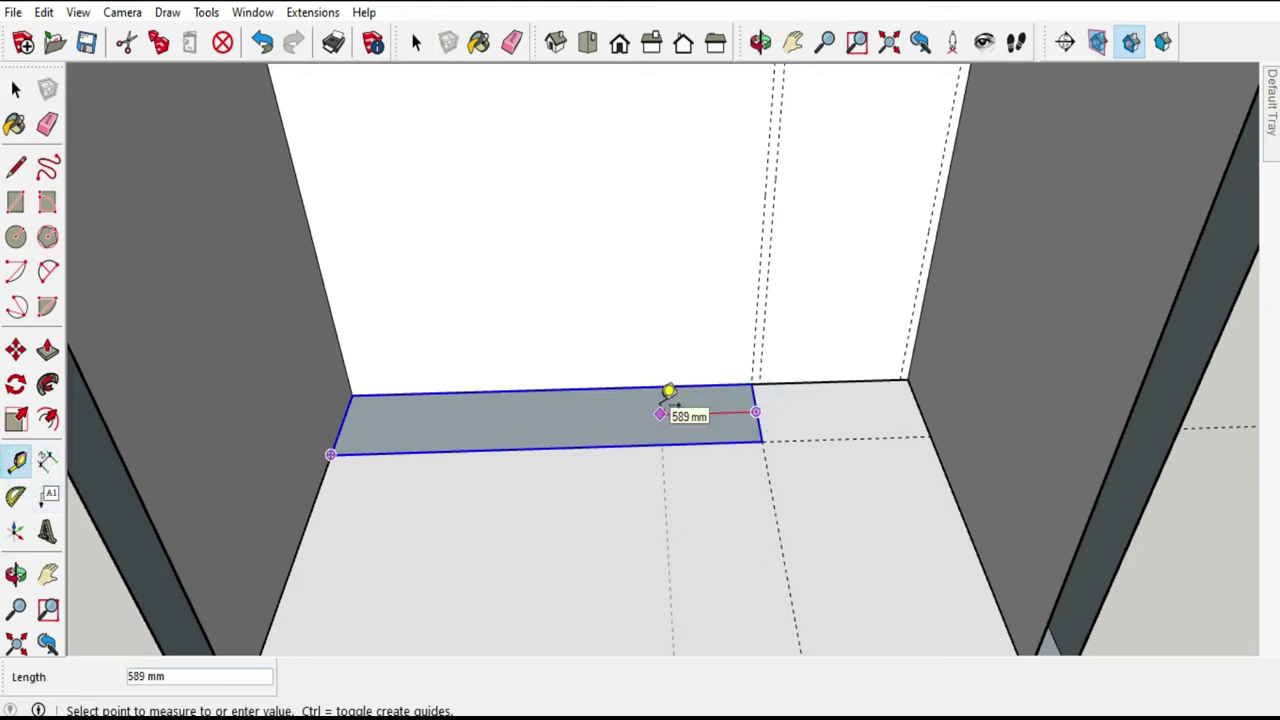
key("Escape")
left_click(341, 424)
type("1000")
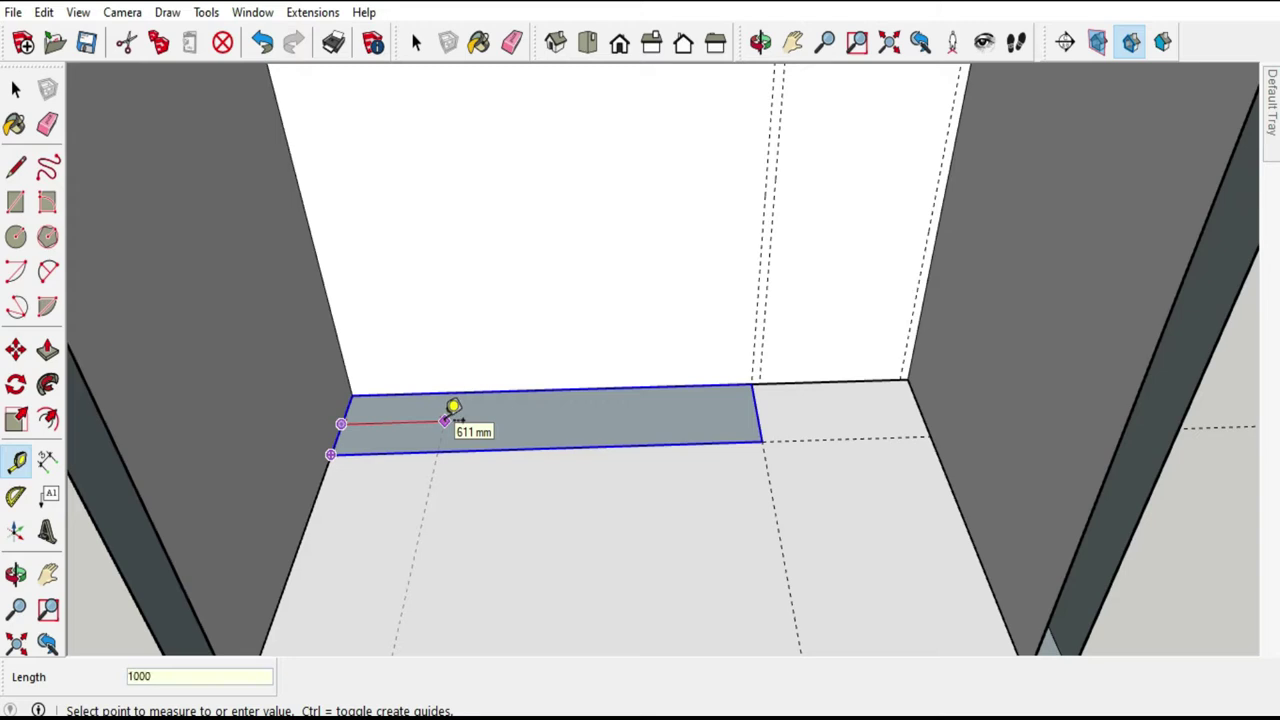
key("Return")
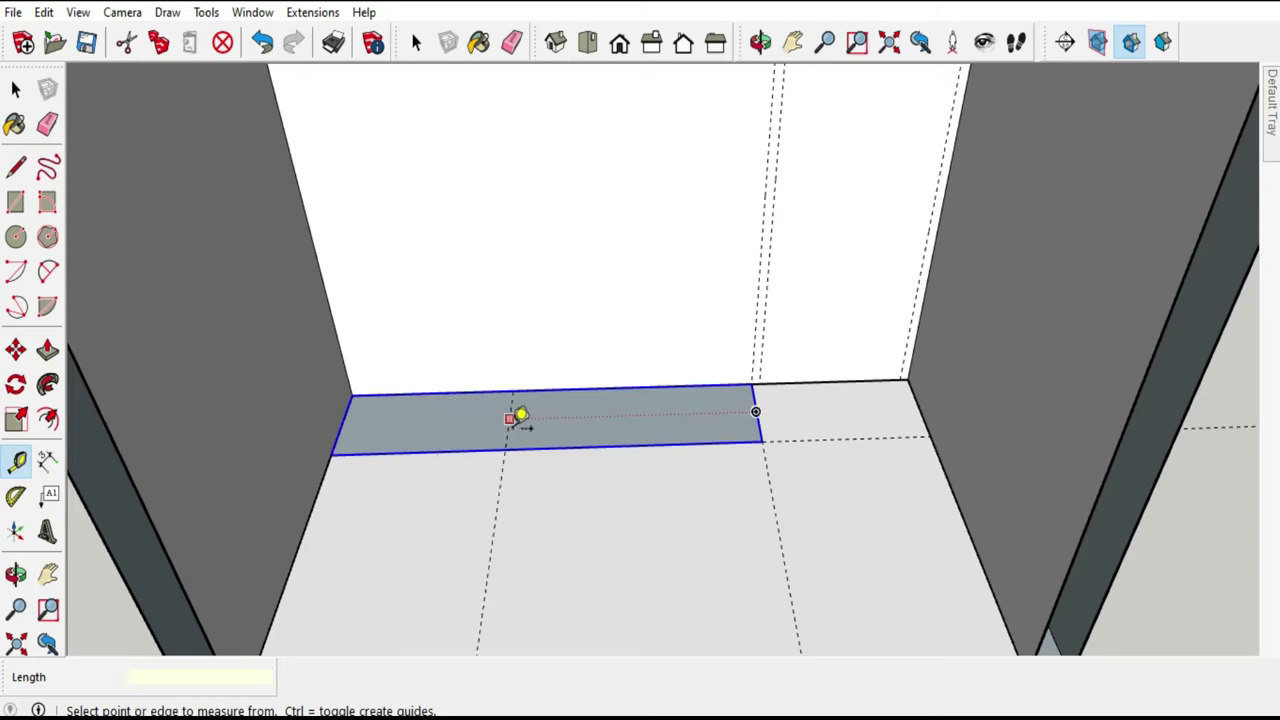
left_click(510, 419)
key("Escape")
left_click(341, 424)
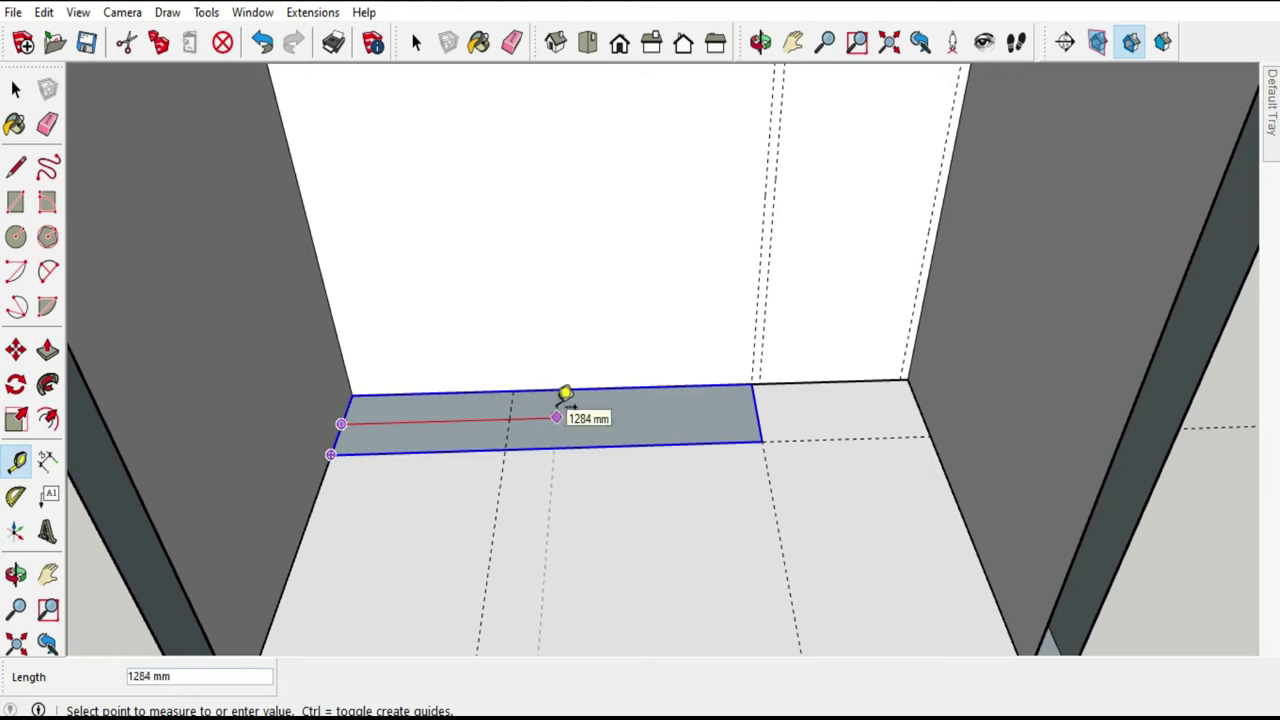
key("Return")
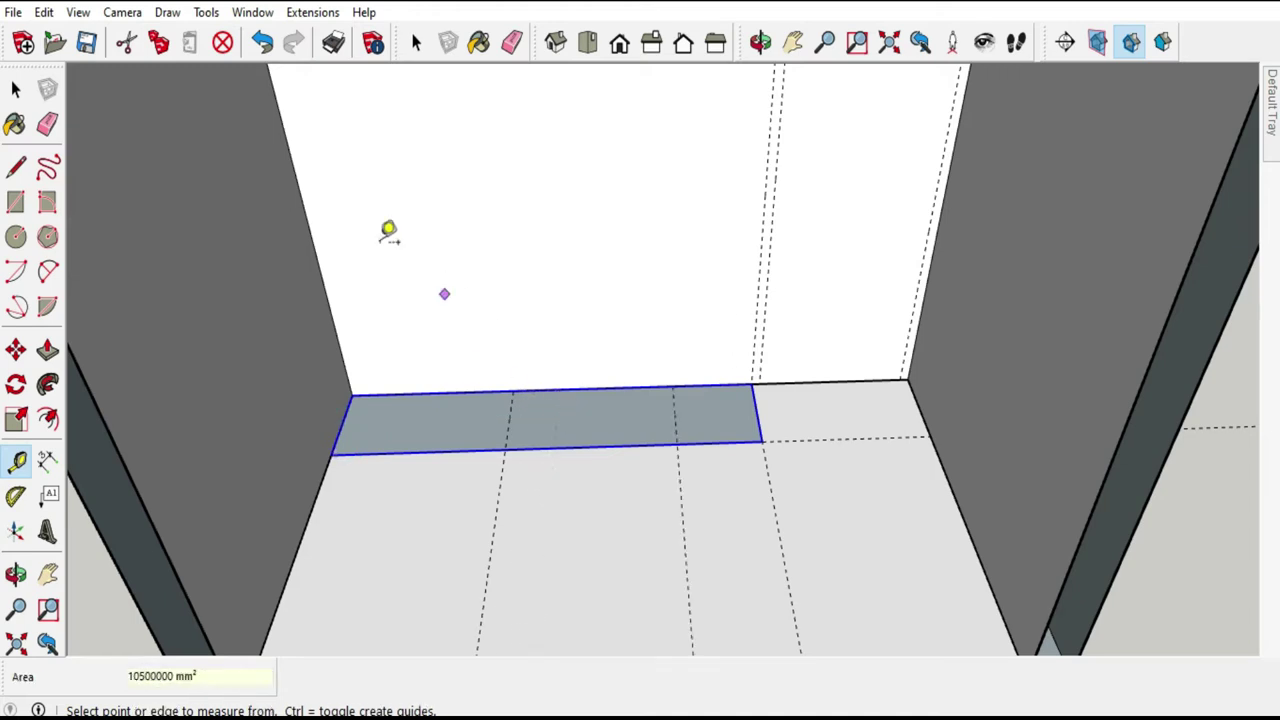
left_click(16, 89)
scroll(640, 340, "down", 3)
mouse_move(651, 397)
middle_mouse_down()
mouse_move(620, 323)
mouse_move(591, 309)
mouse_move(589, 417)
middle_mouse_up()
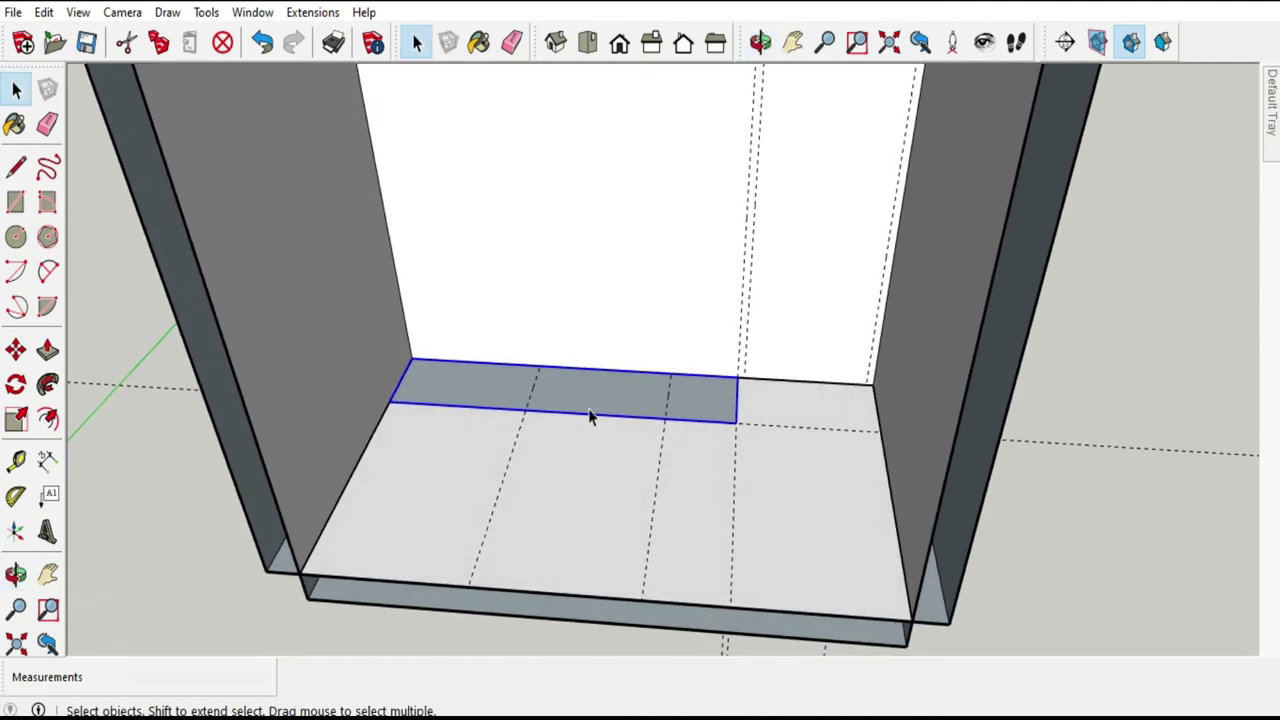
scroll(594, 366, "up", 3)
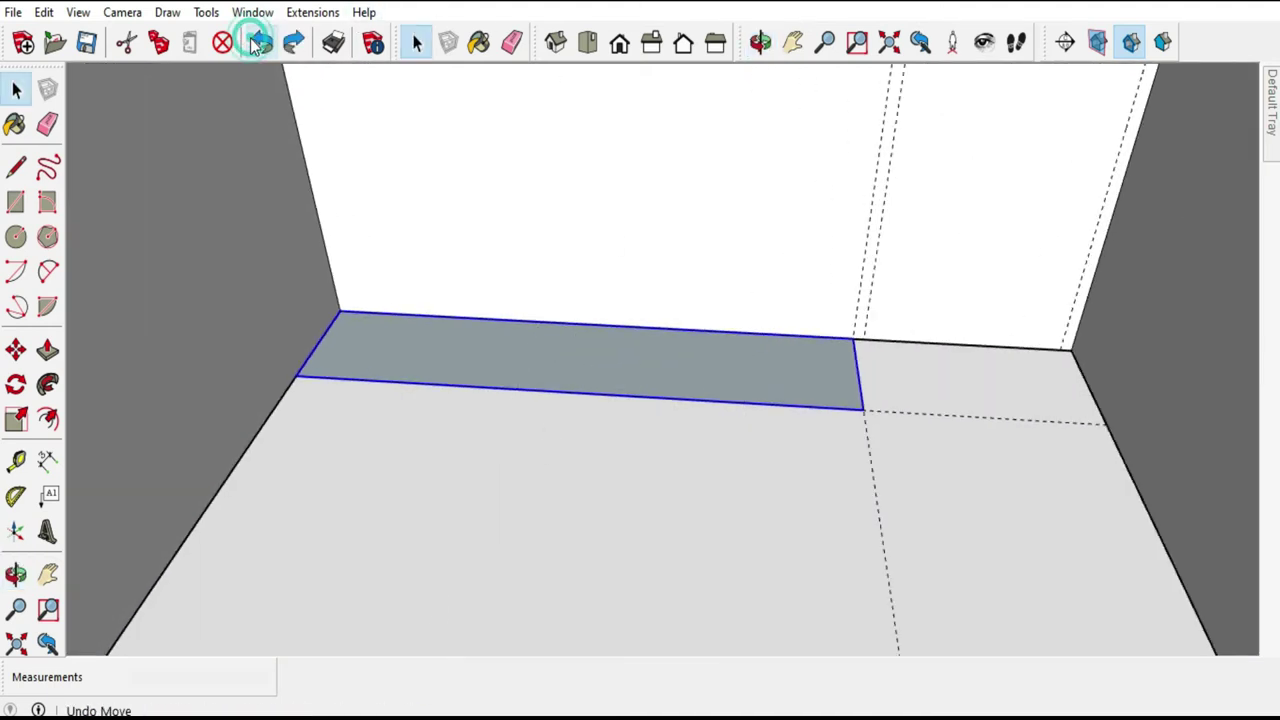
Place guides across the strip at 900 mm from its left edge and another 900 mm further.
left_click(16, 460)
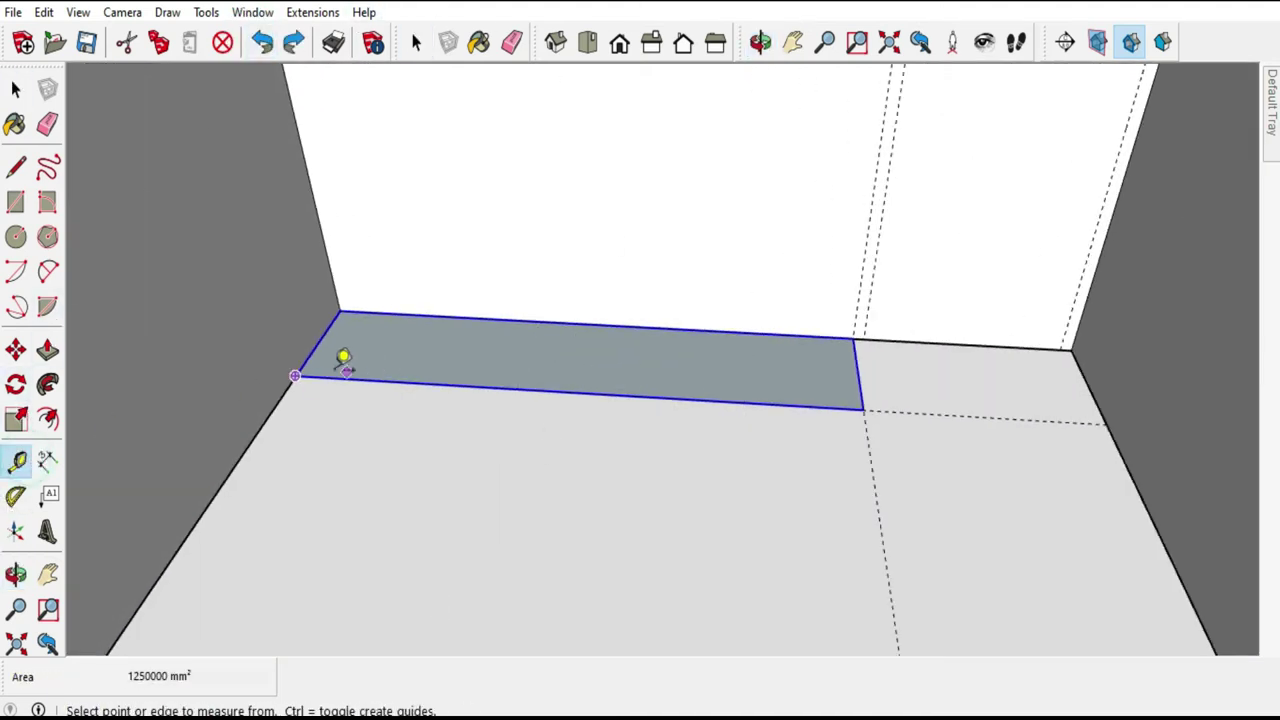
left_click(318, 342)
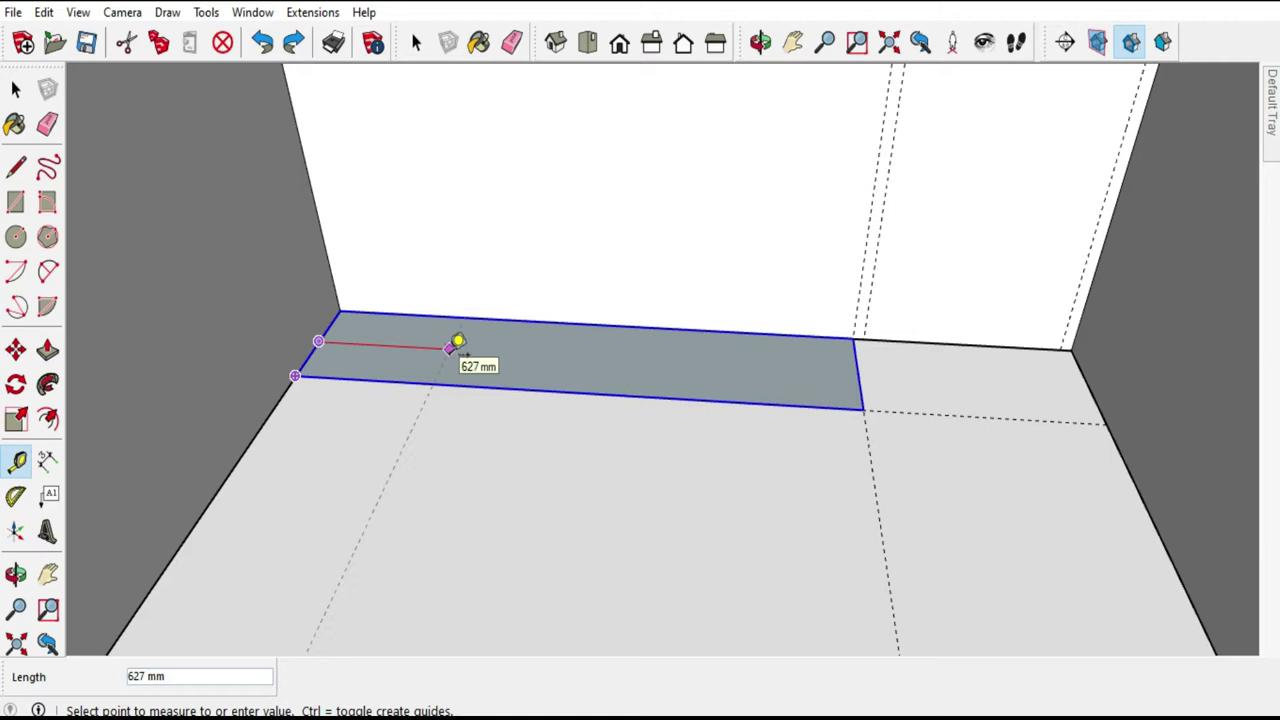
type("0")
key("Return")
left_click(503, 360)
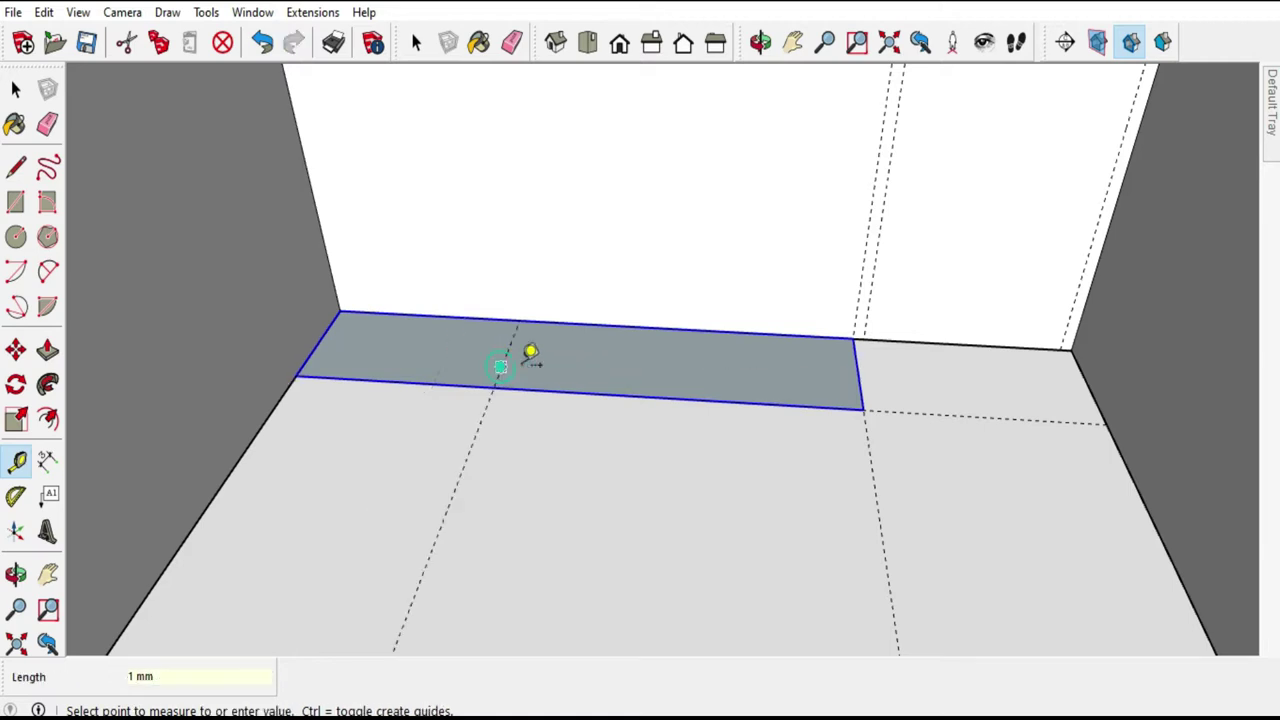
key("Return")
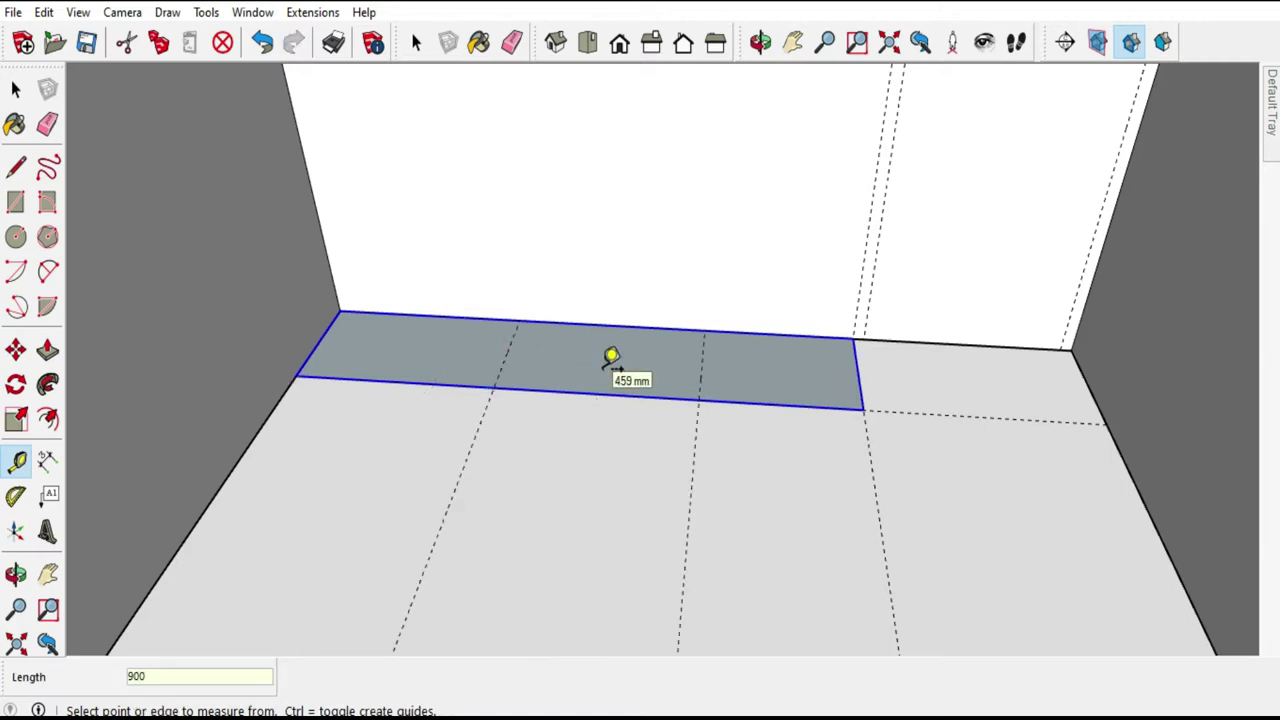
left_click(16, 89)
scroll(507, 427, "down", 1)
scroll(507, 427, "down", 1)
mouse_move(539, 404)
middle_mouse_down()
mouse_move(671, 294)
mouse_move(574, 340)
mouse_move(553, 400)
middle_mouse_up()
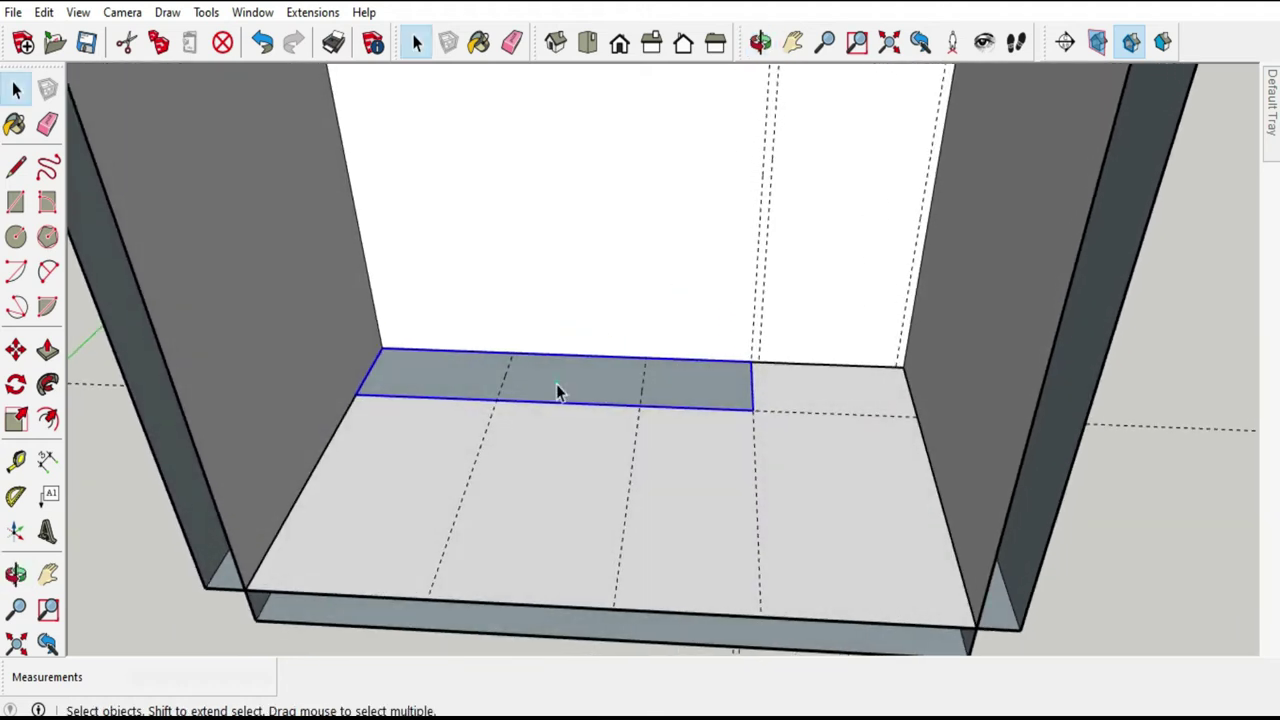
Draw two edges along the guides to split the floor strip into separate bays.
left_click(556, 384)
left_click(16, 166)
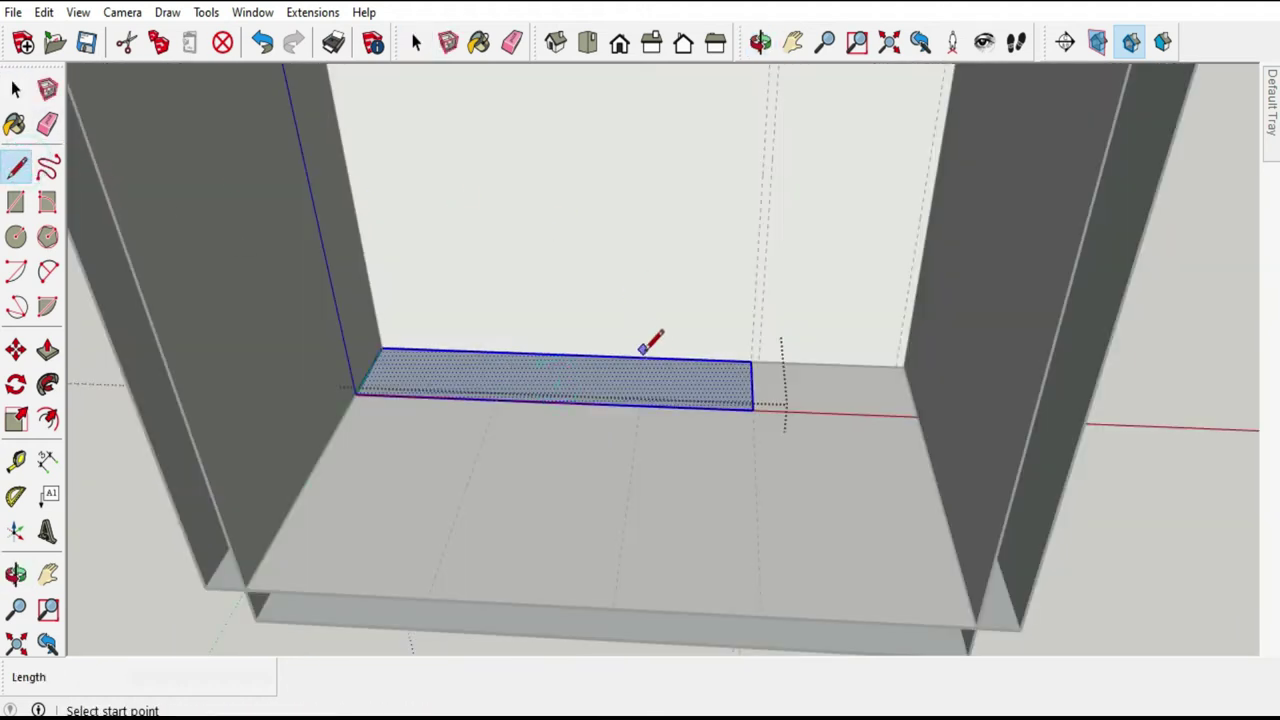
left_click(645, 404)
left_click(512, 351)
left_click(506, 399)
left_click(16, 90)
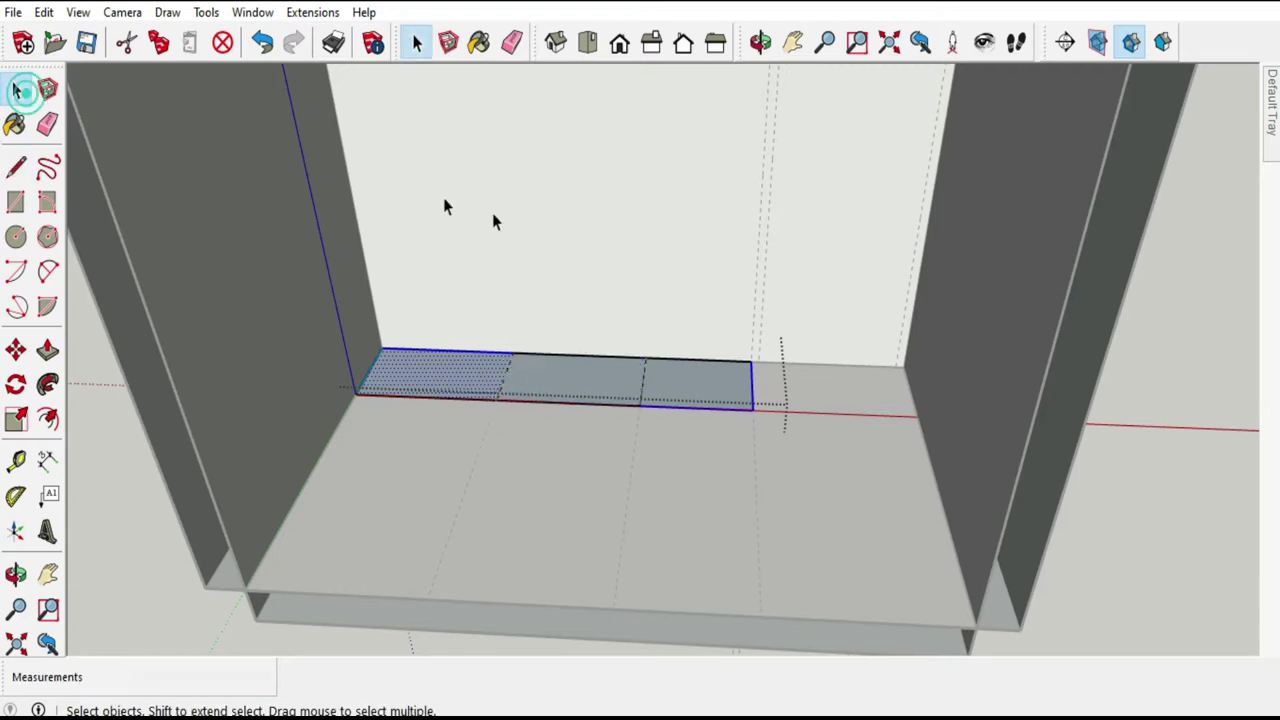
Make the right-hand strip piece a group and open it for editing.
right_click(680, 383)
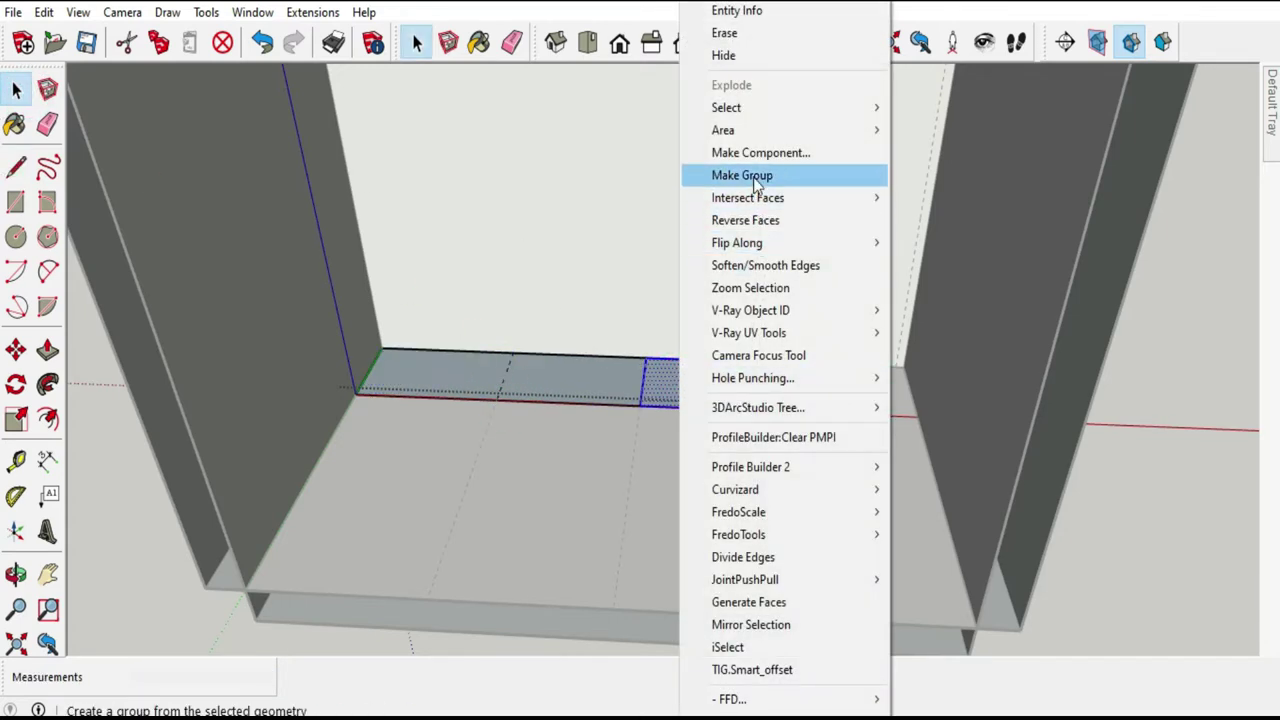
left_click(750, 175)
double_click(698, 388)
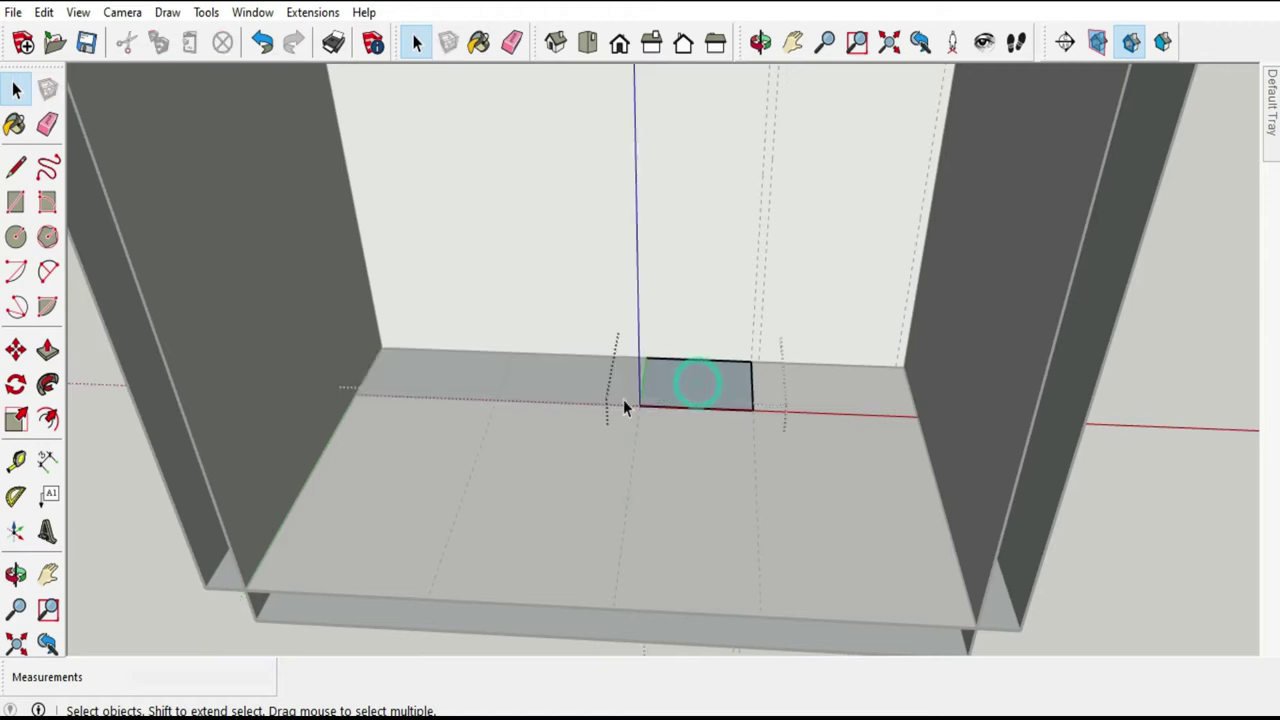
Place a Tape Measure guide 2100 mm up the back wall.
scroll(705, 383, "down", 3)
scroll(518, 484, "down", 2)
middle_click_drag(543, 449, 651, 380)
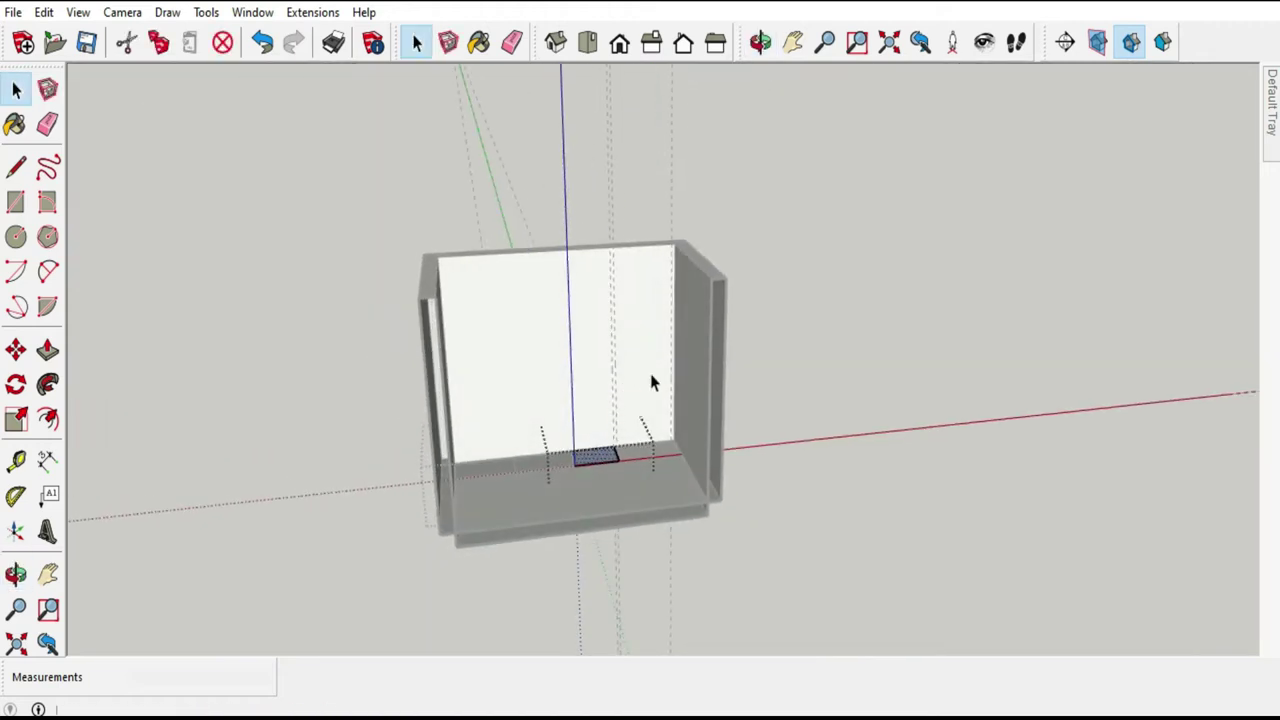
scroll(651, 380, "up", 3)
left_click(16, 460)
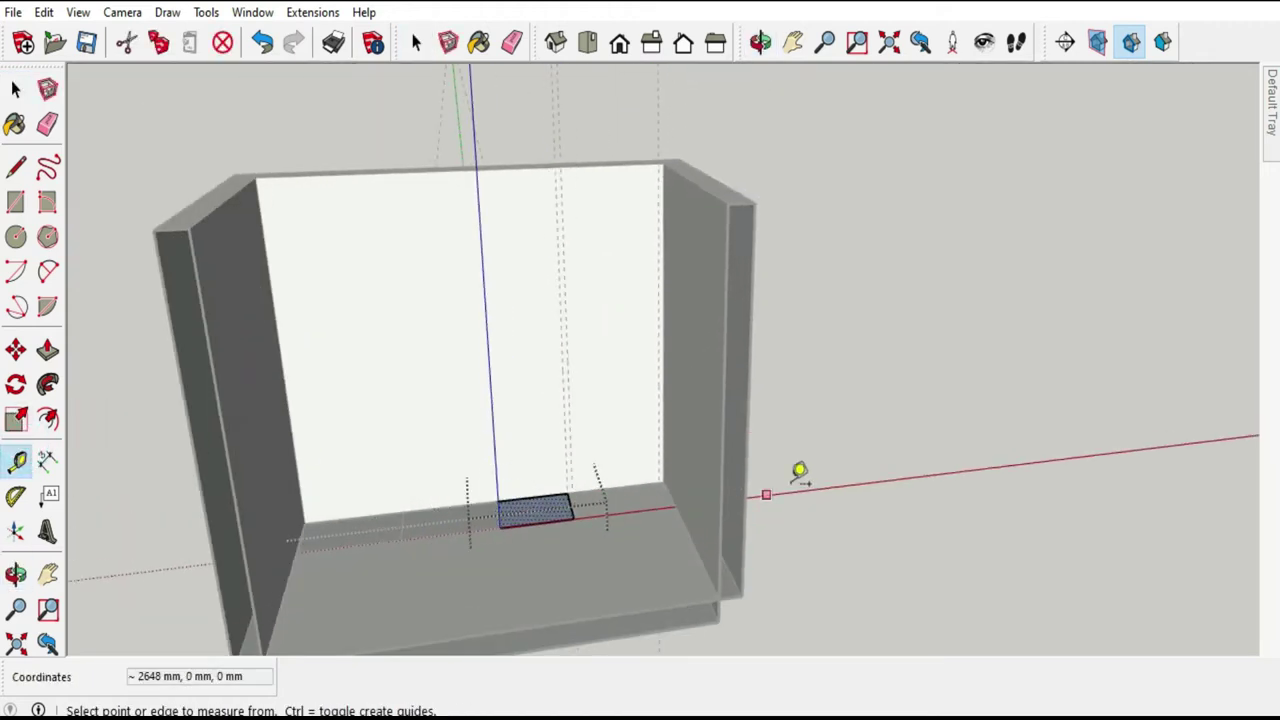
left_click(650, 480)
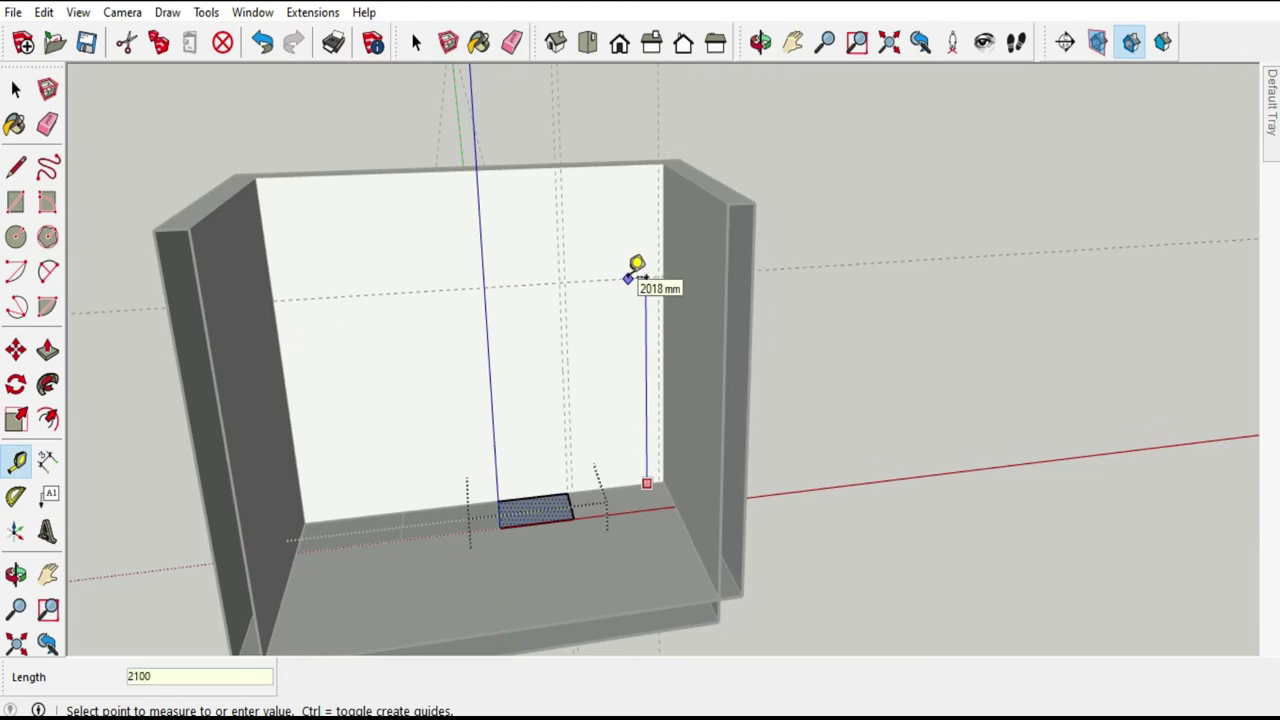
key("Return")
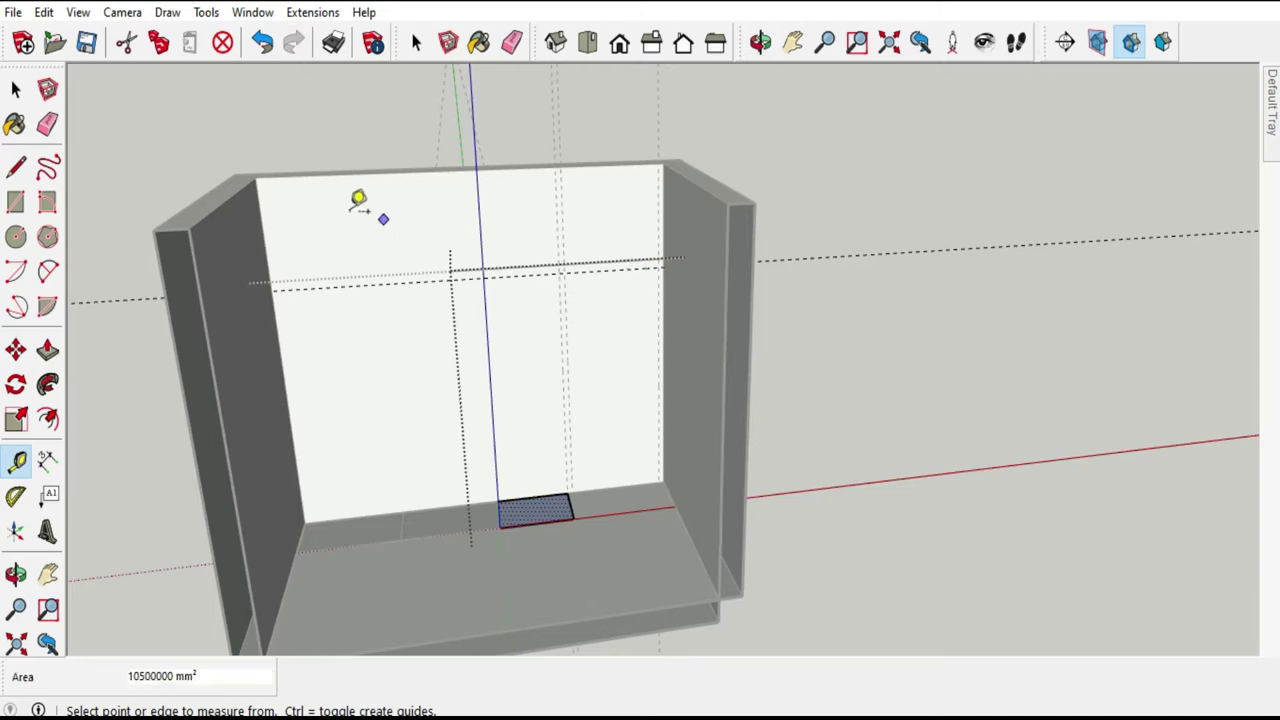
Push/Pull the small rectangle up into a tall box and adjust its top height.
left_click(48, 350)
mouse_move(522, 505)
left_mouse_down()
mouse_move(489, 385)
mouse_move(376, 188)
left_mouse_up()
scroll(508, 183, "up", 3)
scroll(508, 183, "up", 1)
left_click(506, 186)
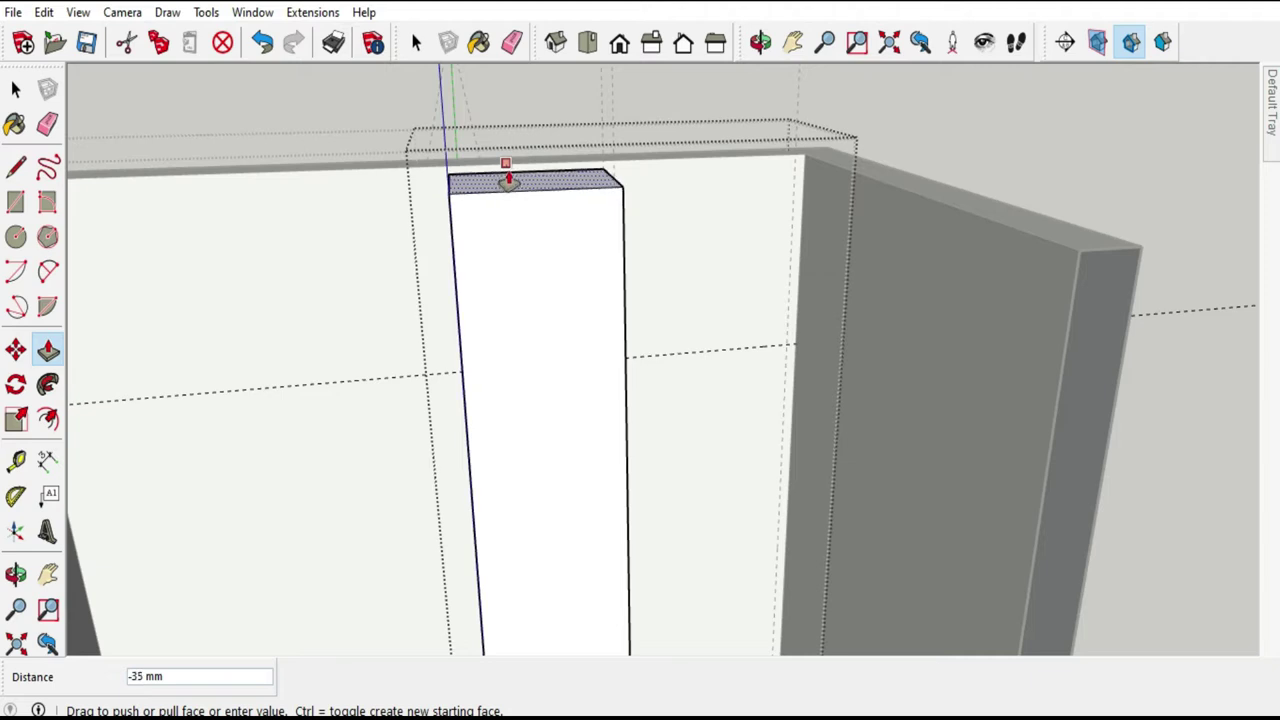
left_click(495, 181)
left_click(20, 90)
mouse_move(623, 171)
middle_mouse_down()
mouse_move(543, 271)
mouse_move(500, 217)
mouse_move(530, 270)
middle_mouse_up()
Make the floor strip beside the tall board a group.
left_click(559, 307)
scroll(632, 365, "down", 2)
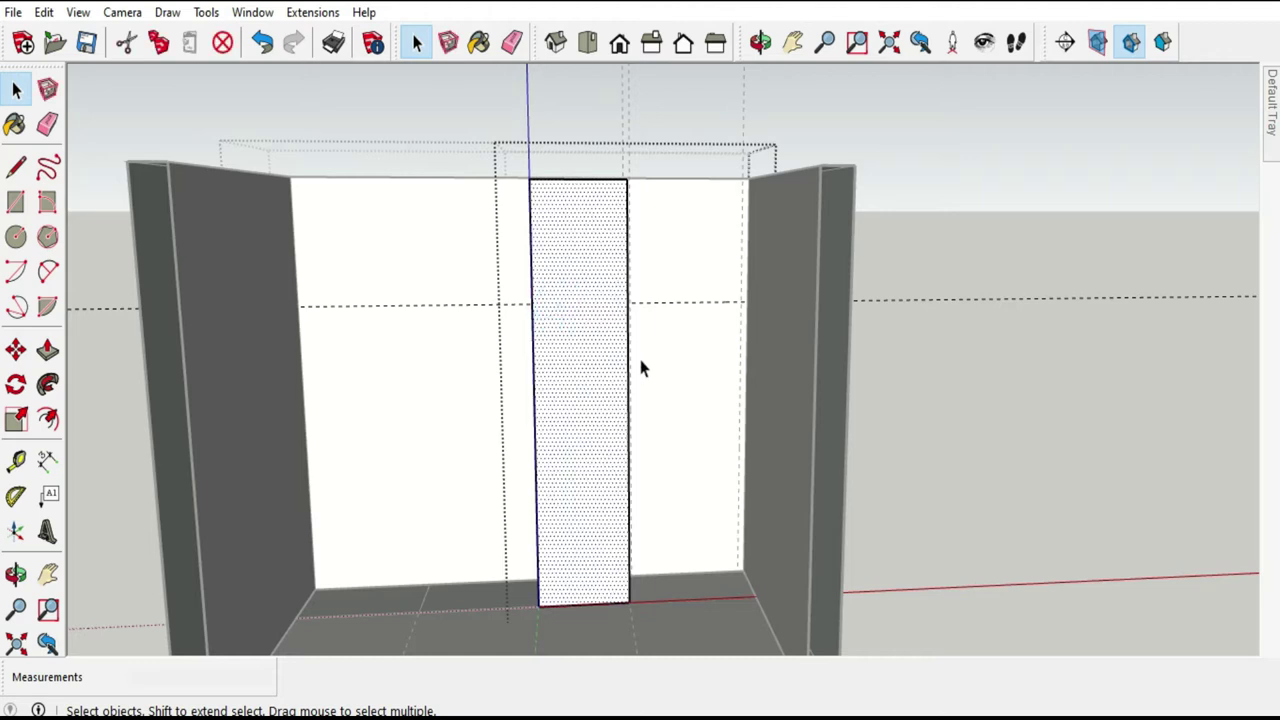
scroll(638, 354, "down", 3)
mouse_move(680, 303)
middle_mouse_down()
mouse_move(623, 417)
mouse_move(932, 481)
middle_mouse_up()
left_click(932, 481)
scroll(660, 495, "up", 3)
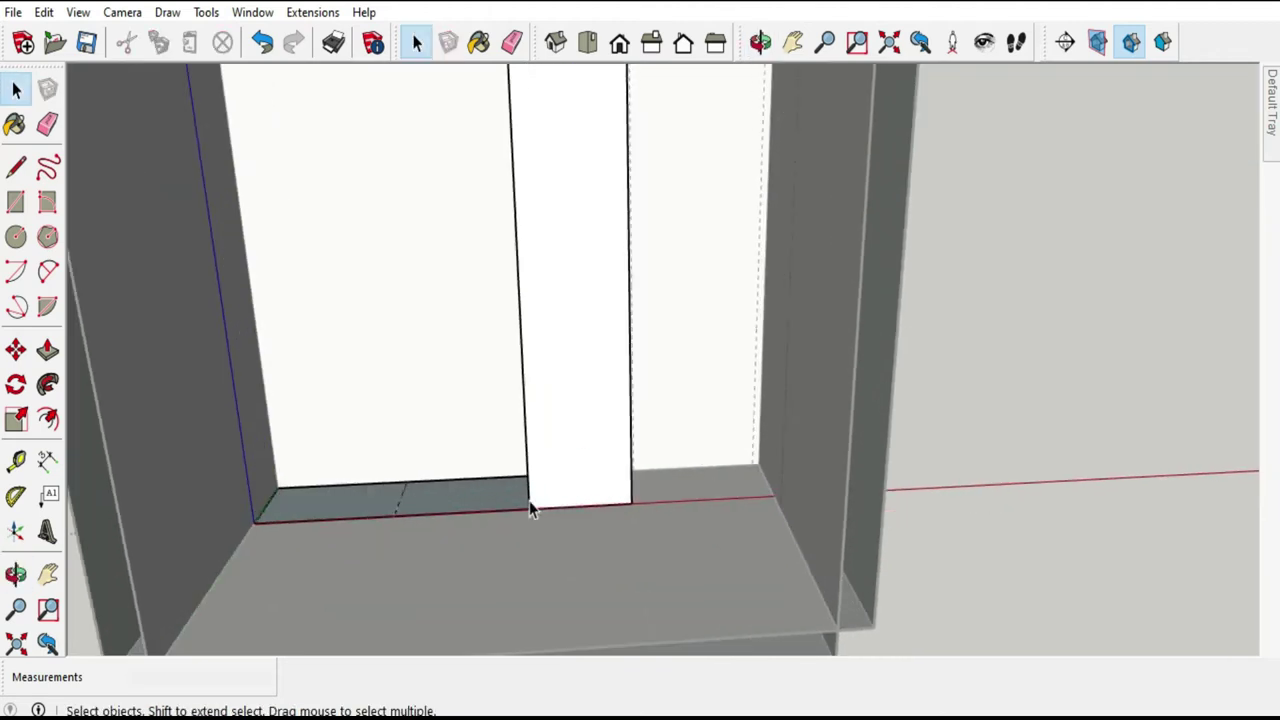
left_click(487, 495)
right_click(486, 493)
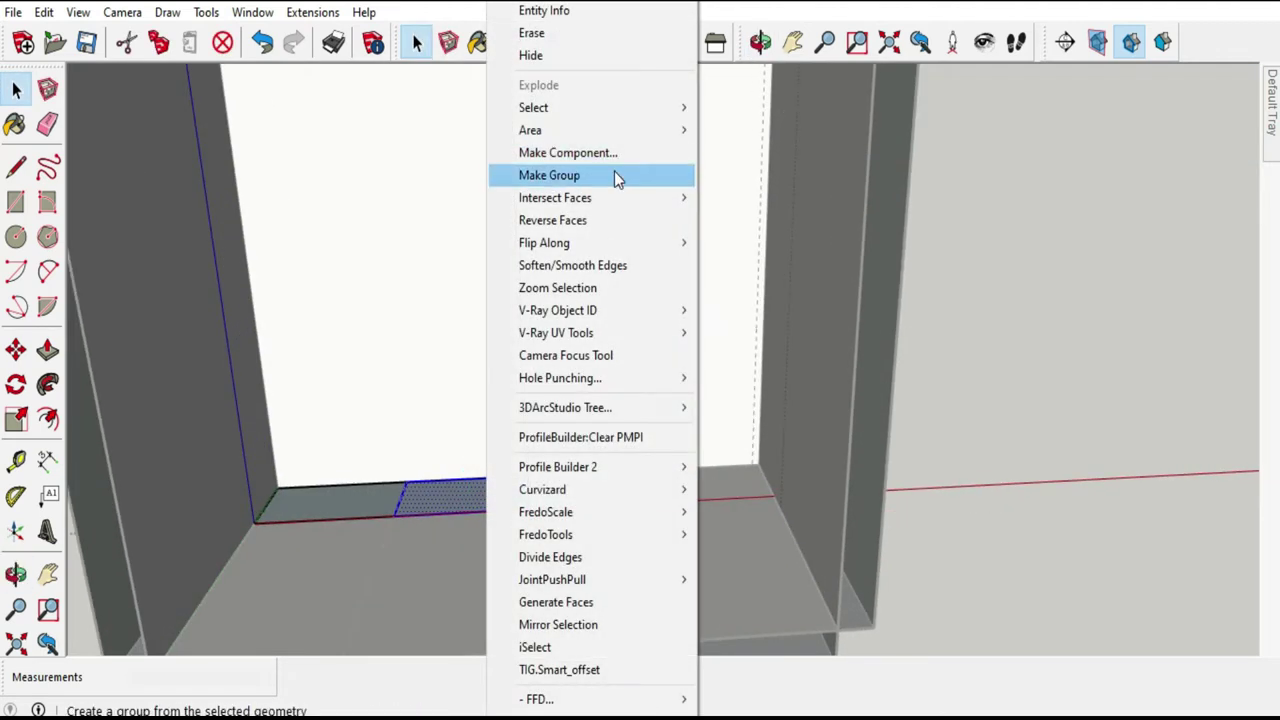
left_click(614, 170)
Raise the grouped strip to full height, 2973 mm, after undoing a zero-height extrusion.
scroll(414, 496, "down", 3)
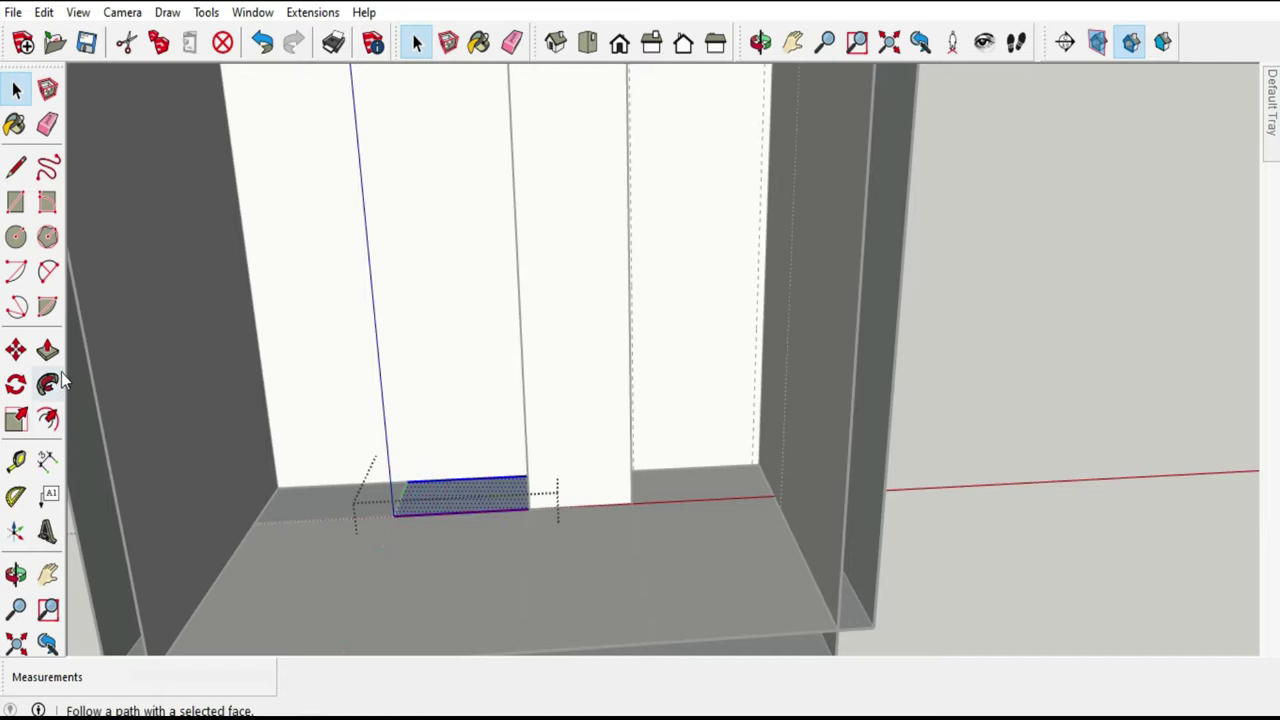
scroll(409, 449, "down", 3)
middle_click_drag(409, 449, 388, 433)
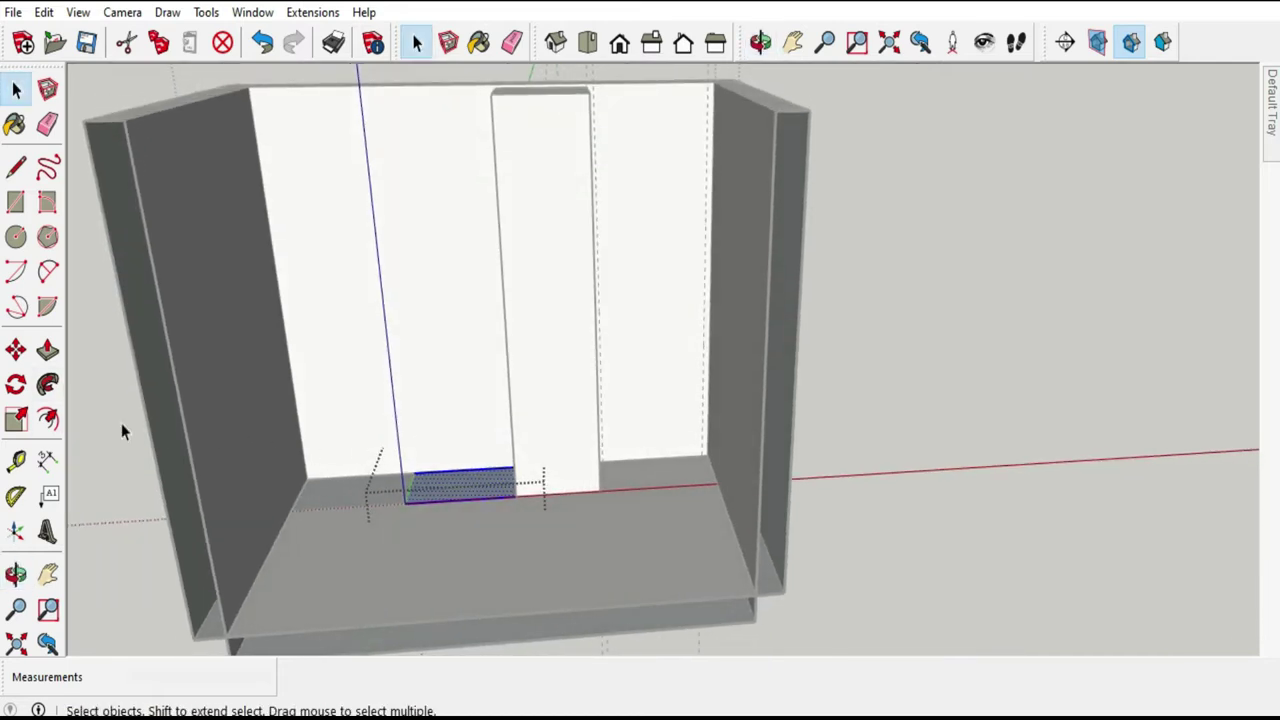
left_click(47, 349)
left_click(427, 478)
left_click(427, 478)
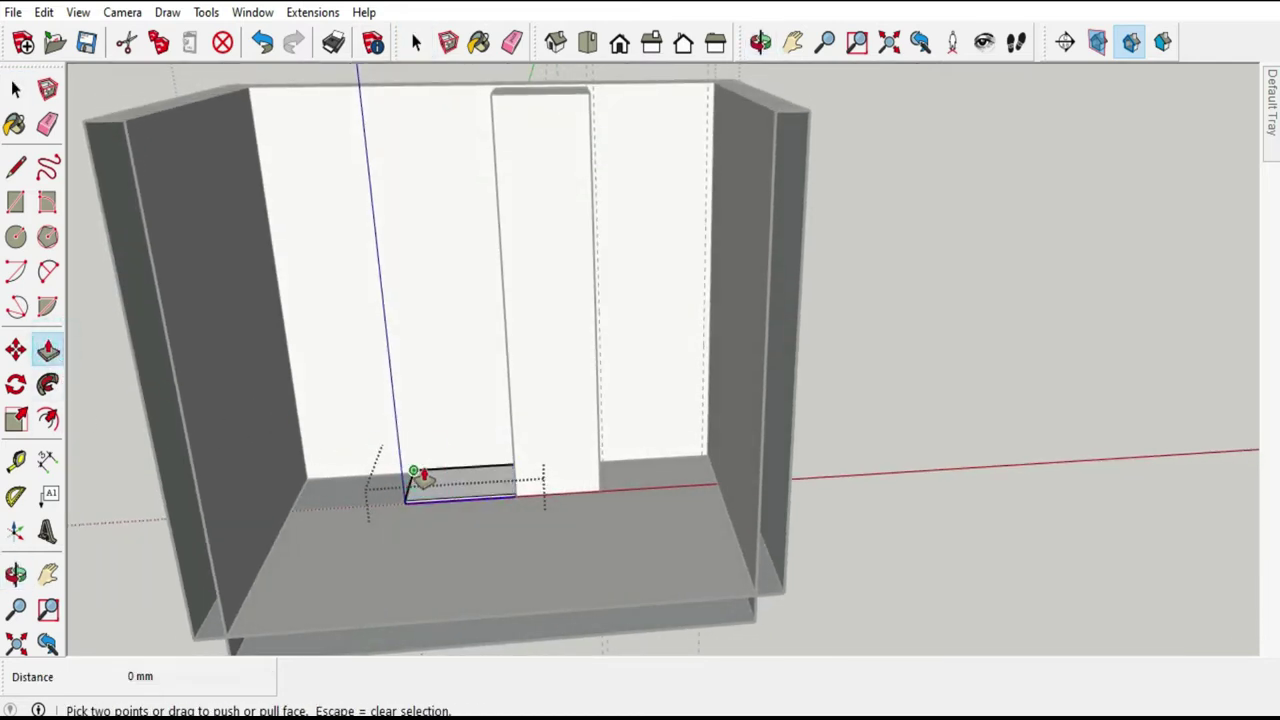
left_click(262, 41)
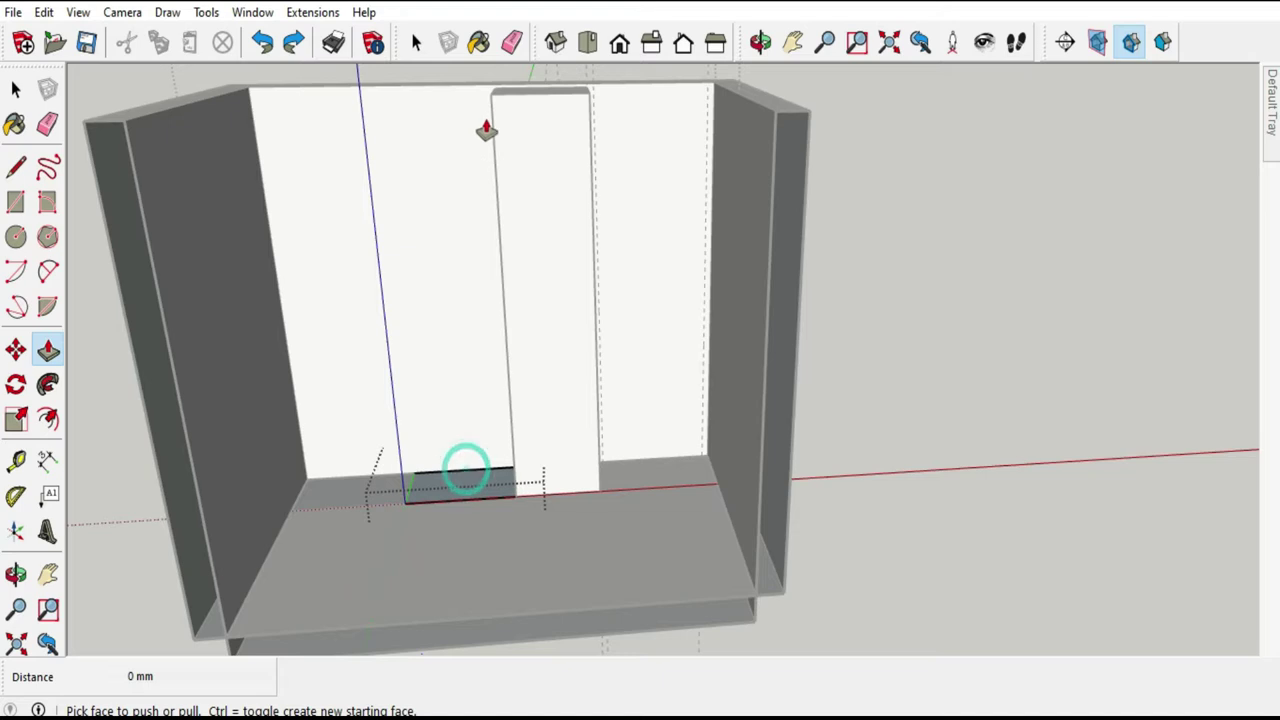
left_click(450, 490)
left_click(526, 106)
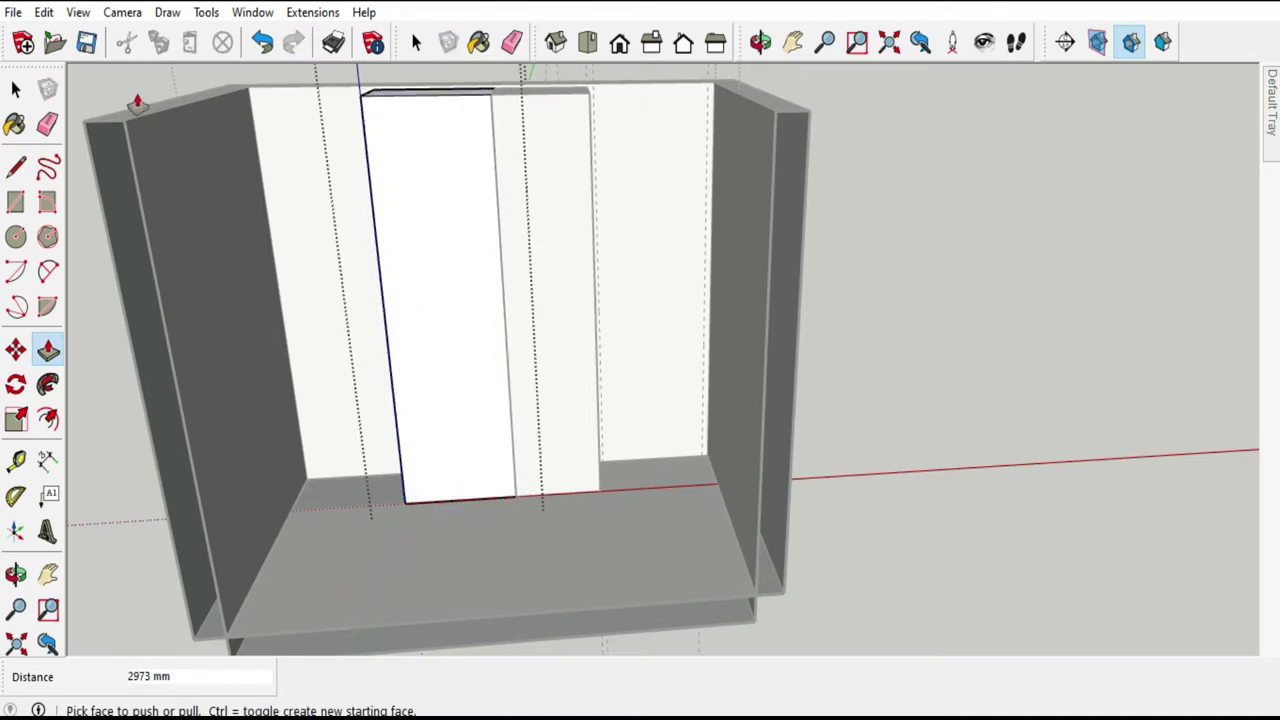
Make the remaining left floor strip a group.
left_click(15, 89)
left_click(314, 490)
right_click(320, 497)
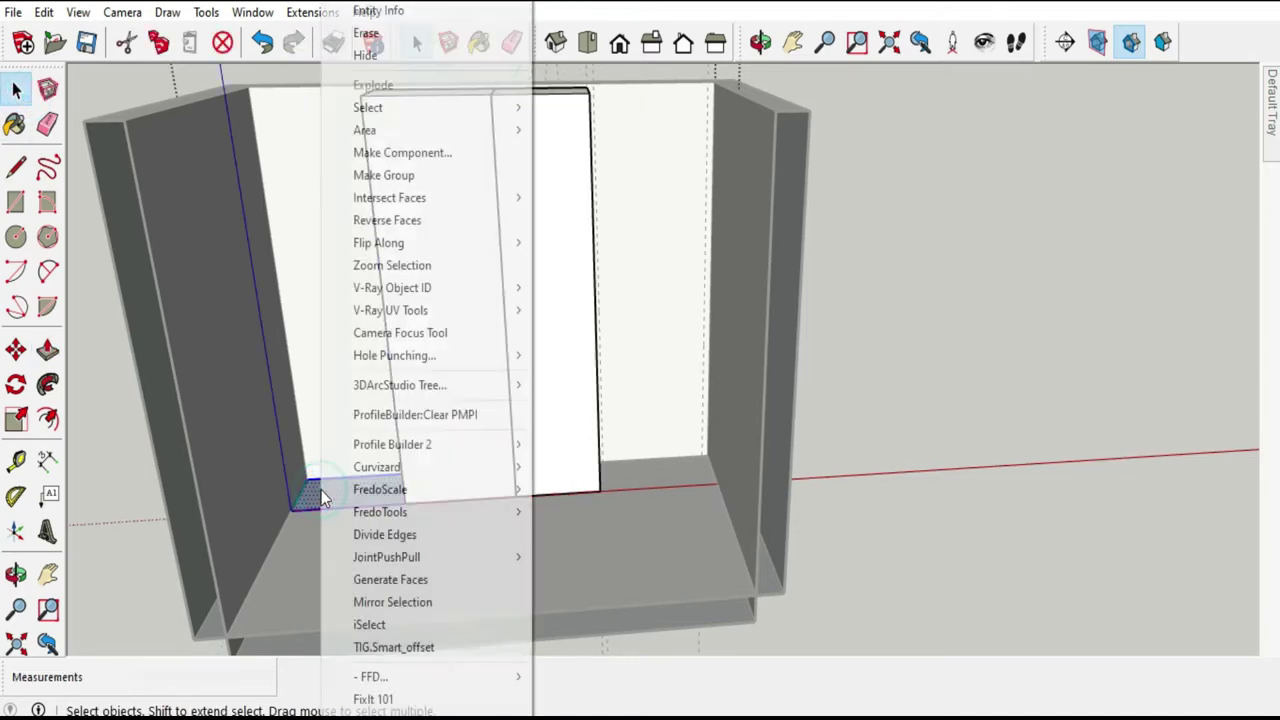
left_click(443, 174)
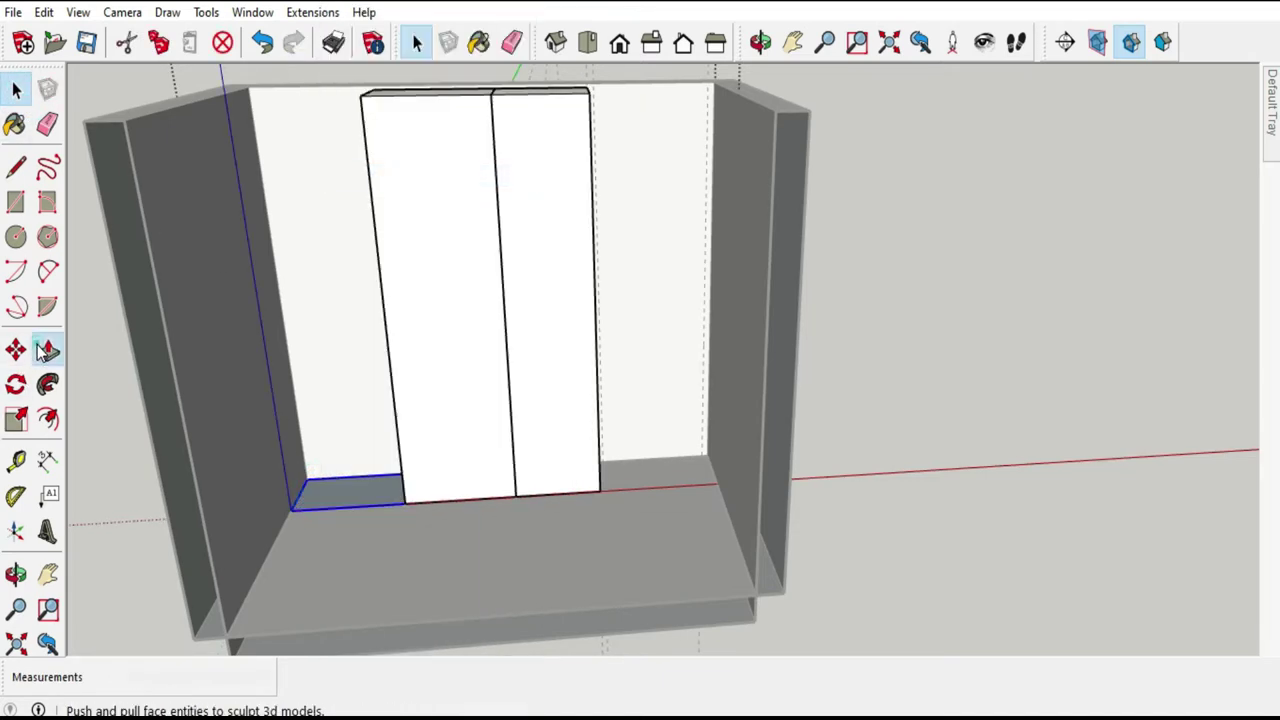
Inside the left strip group, raise its face into a full-height wardrobe unit.
left_click(47, 349)
left_click(15, 89)
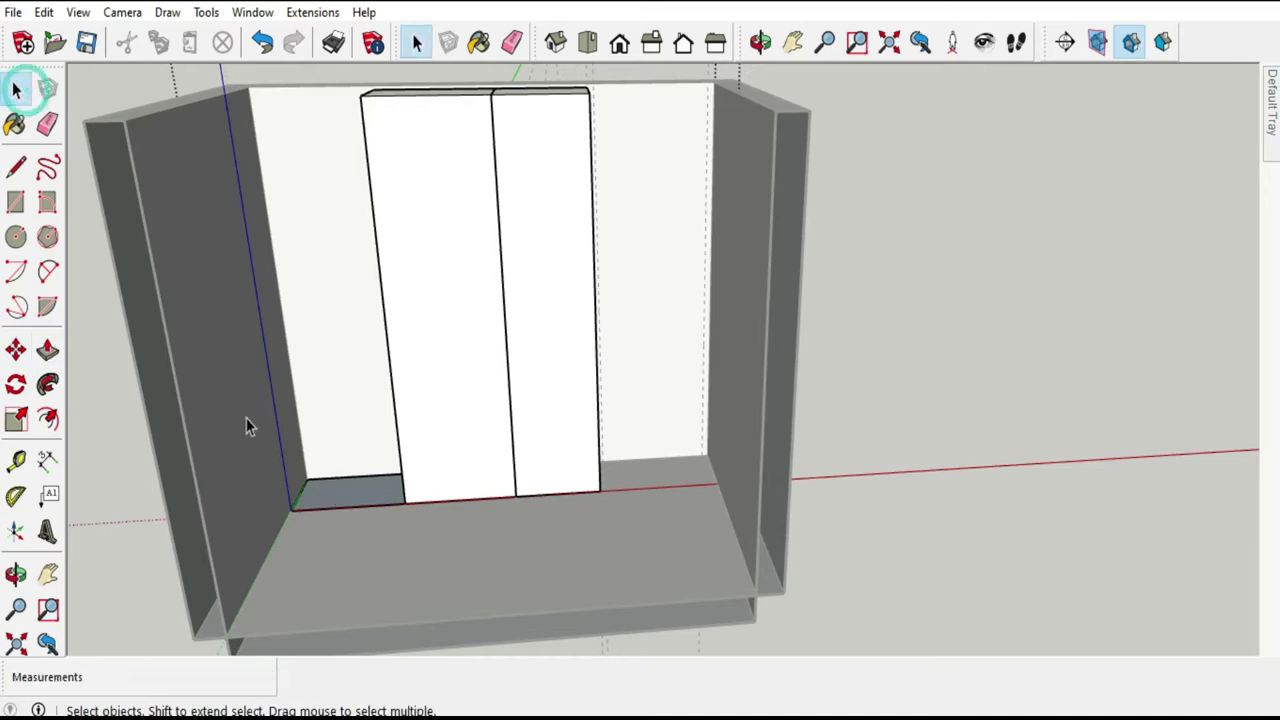
double_click(347, 505)
left_click(343, 500)
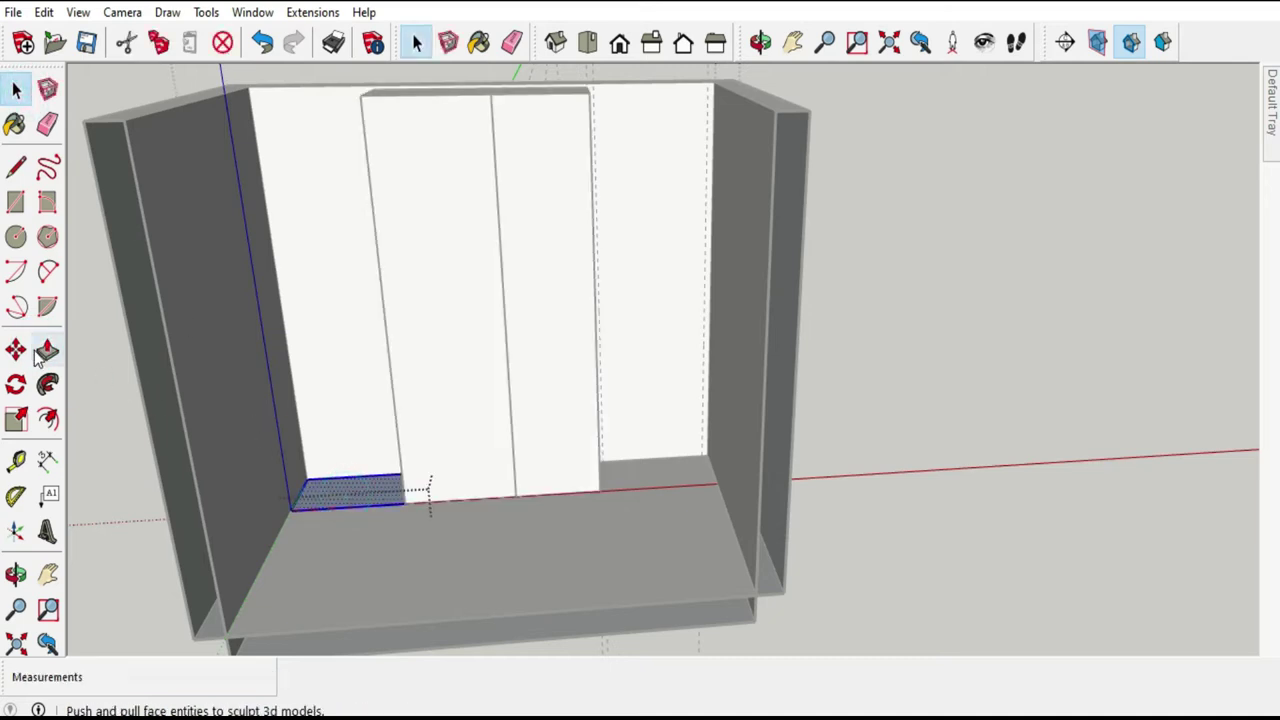
left_click(47, 349)
left_click(359, 490)
left_click(15, 89)
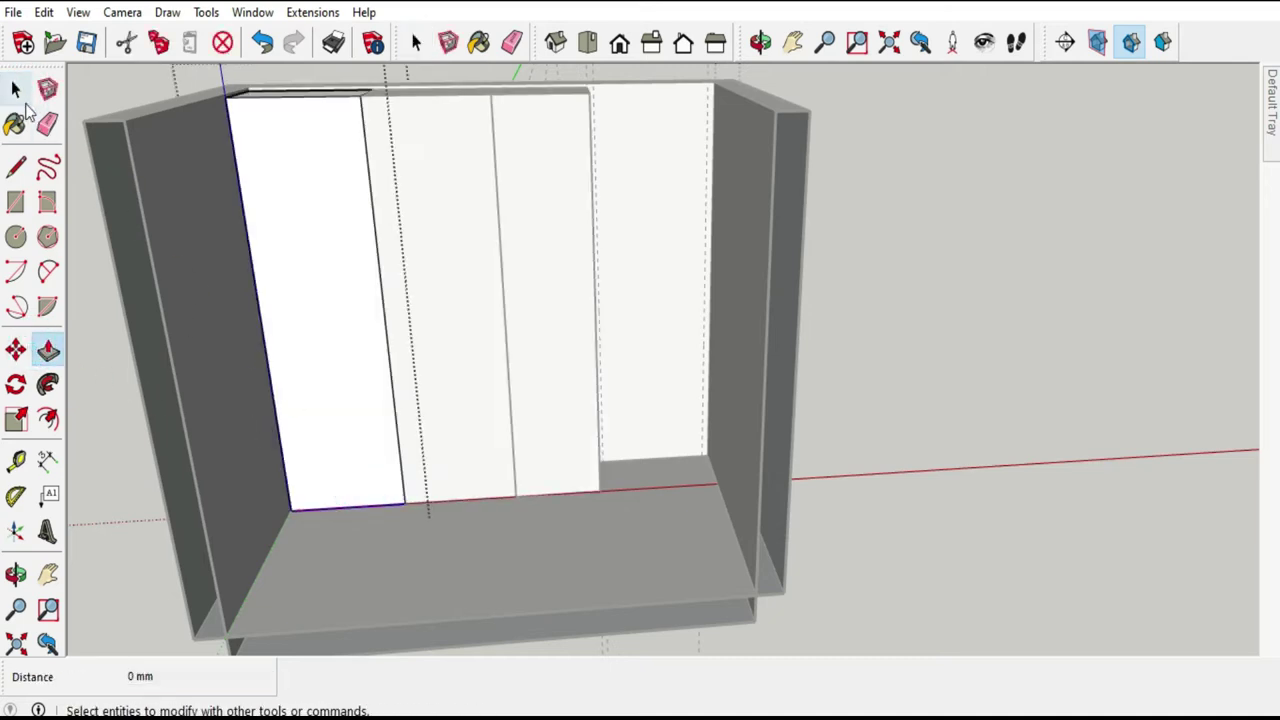
left_click(862, 316)
scroll(990, 382, "down", 3)
middle_click_drag(830, 422, 800, 390)
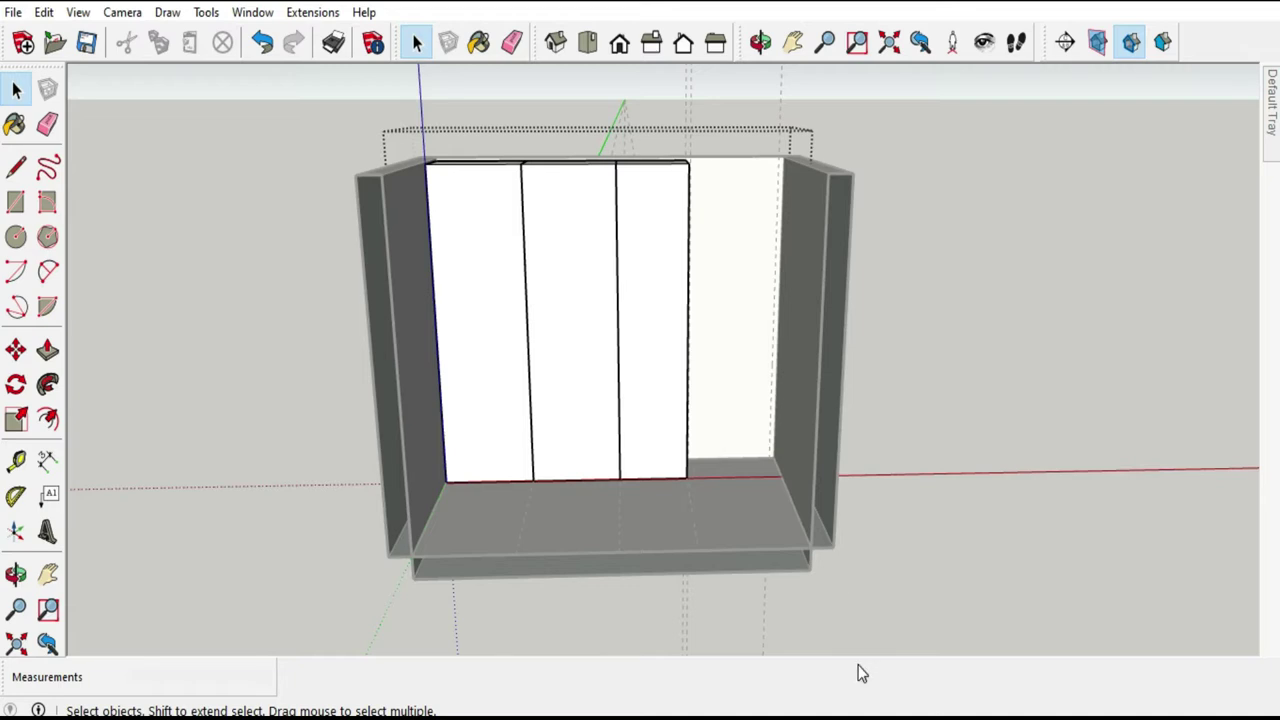
Place a guide 70 mm above the floor across the wardrobe fronts.
scroll(590, 485, "up", 3)
scroll(600, 471, "up", 2)
left_click(601, 468)
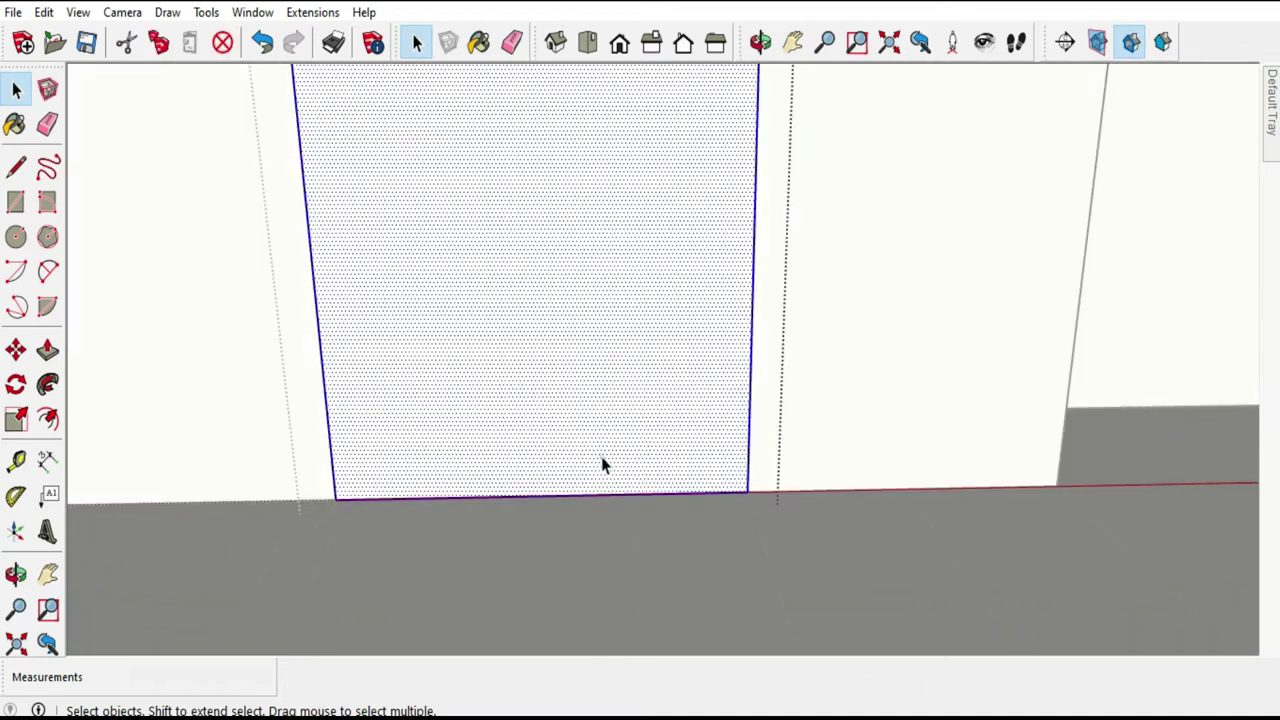
left_click(16, 460)
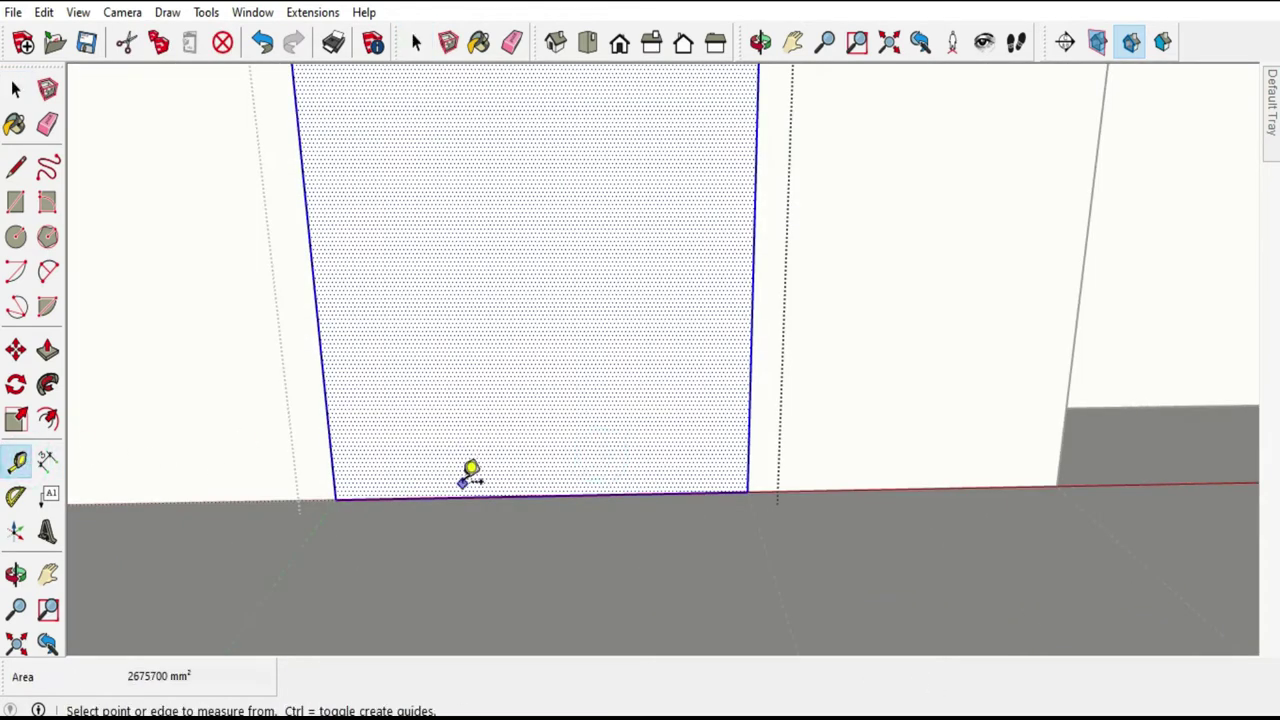
left_click(462, 496)
left_click(468, 376)
left_click(497, 496)
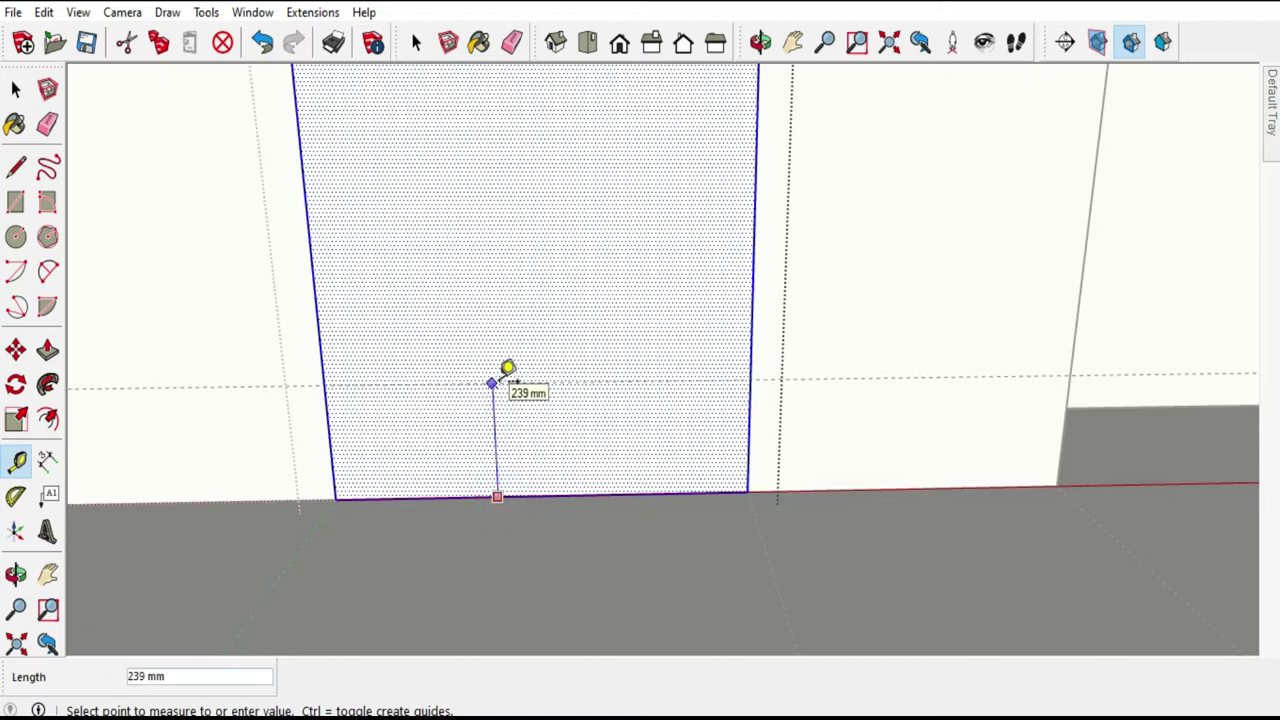
type("0")
key("Return")
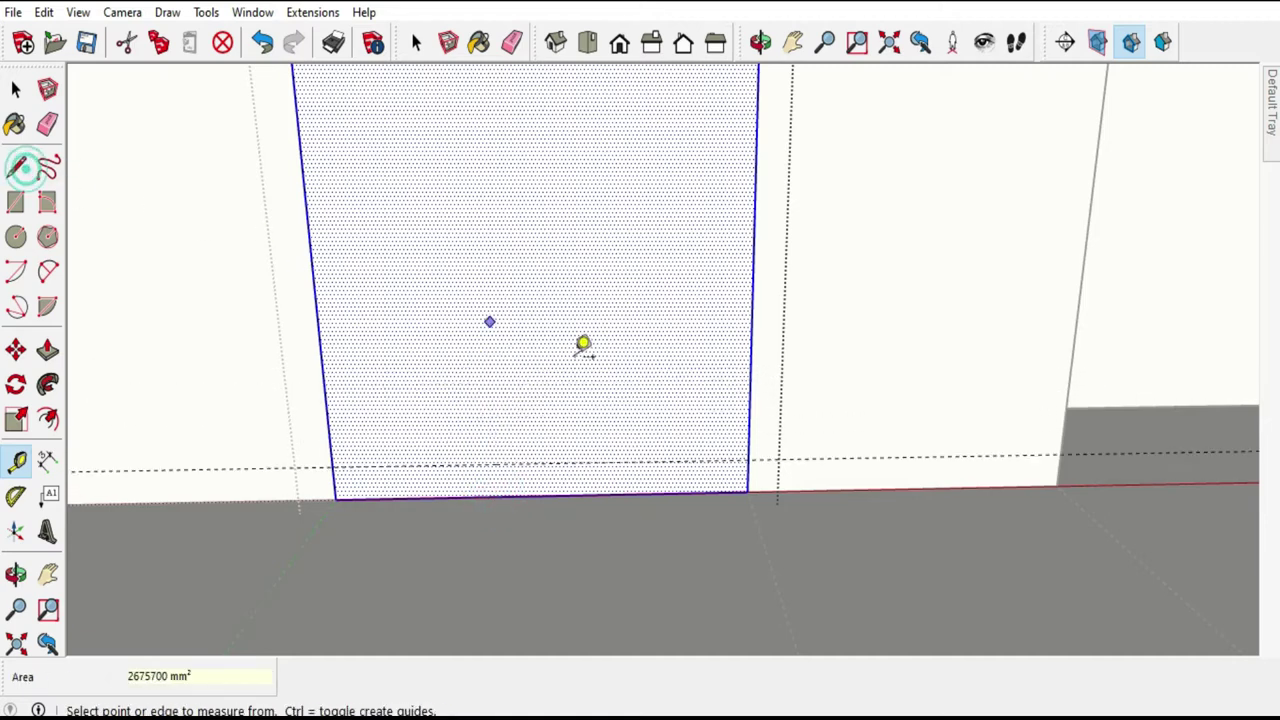
left_click(750, 462)
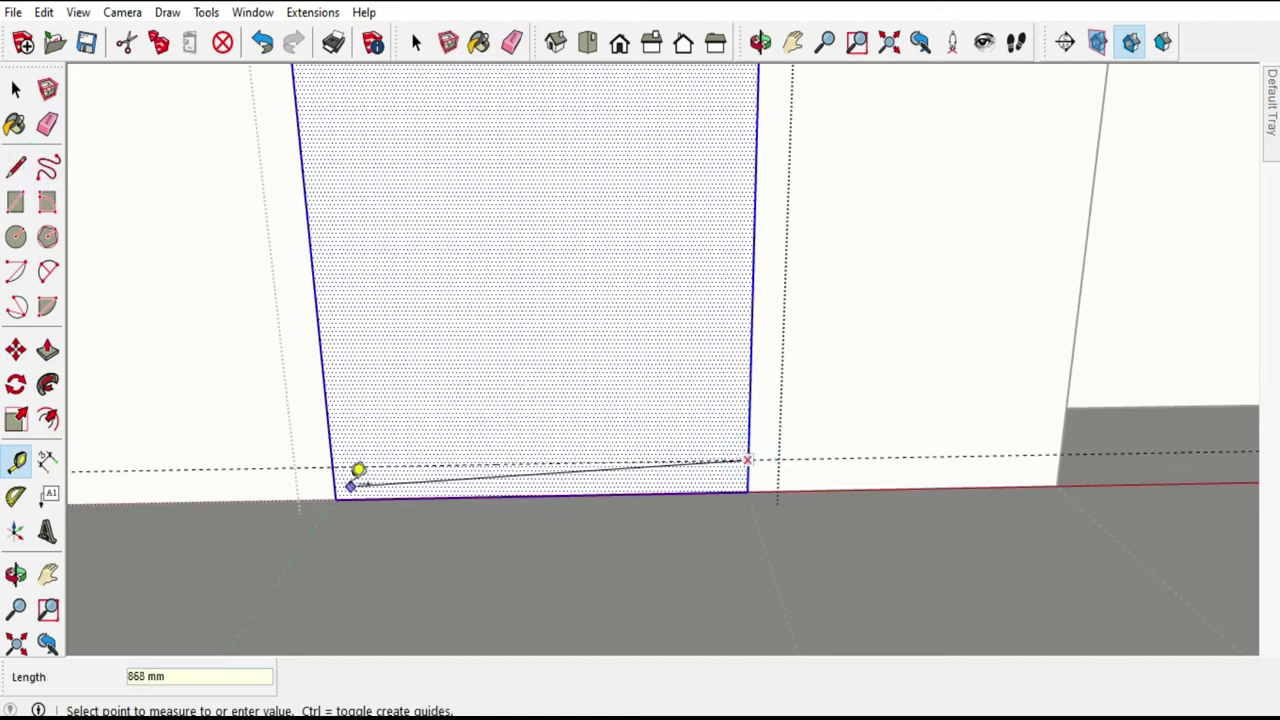
left_click(342, 462)
Draw a line along the guide to split the plinth strip off the middle door.
scroll(723, 430, "down", 2)
scroll(777, 457, "down", 3)
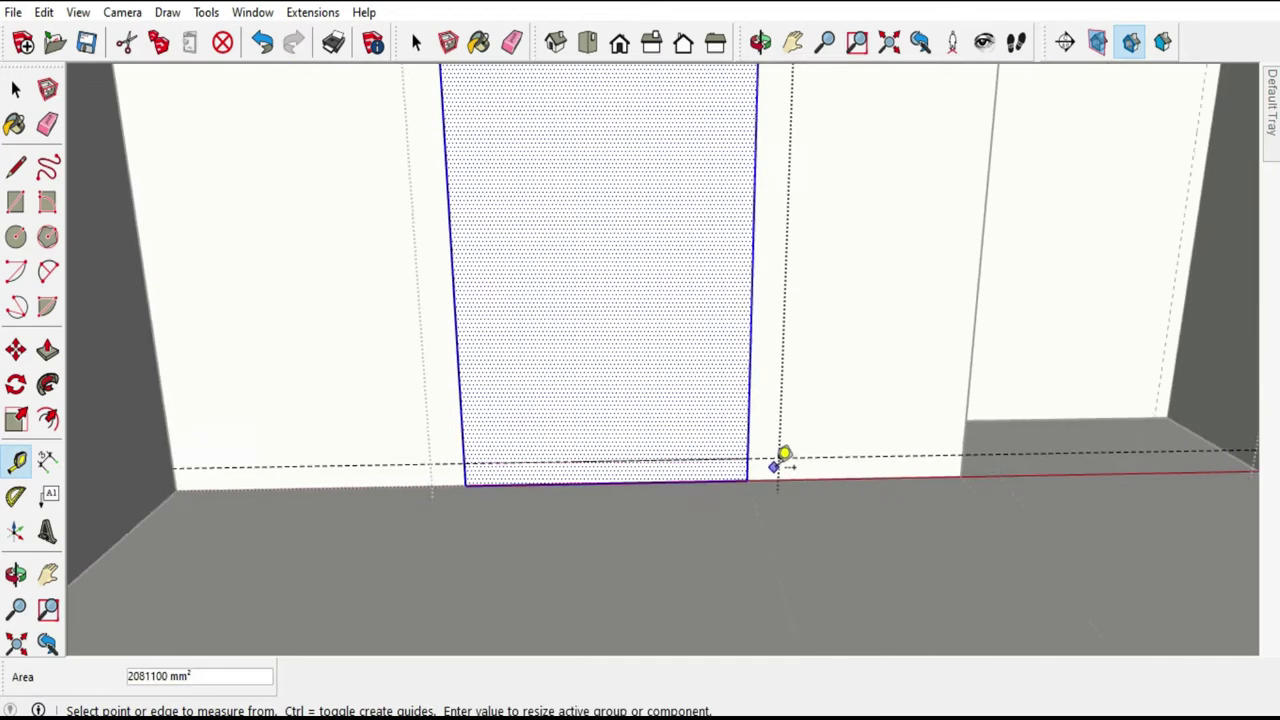
scroll(777, 457, "down", 2)
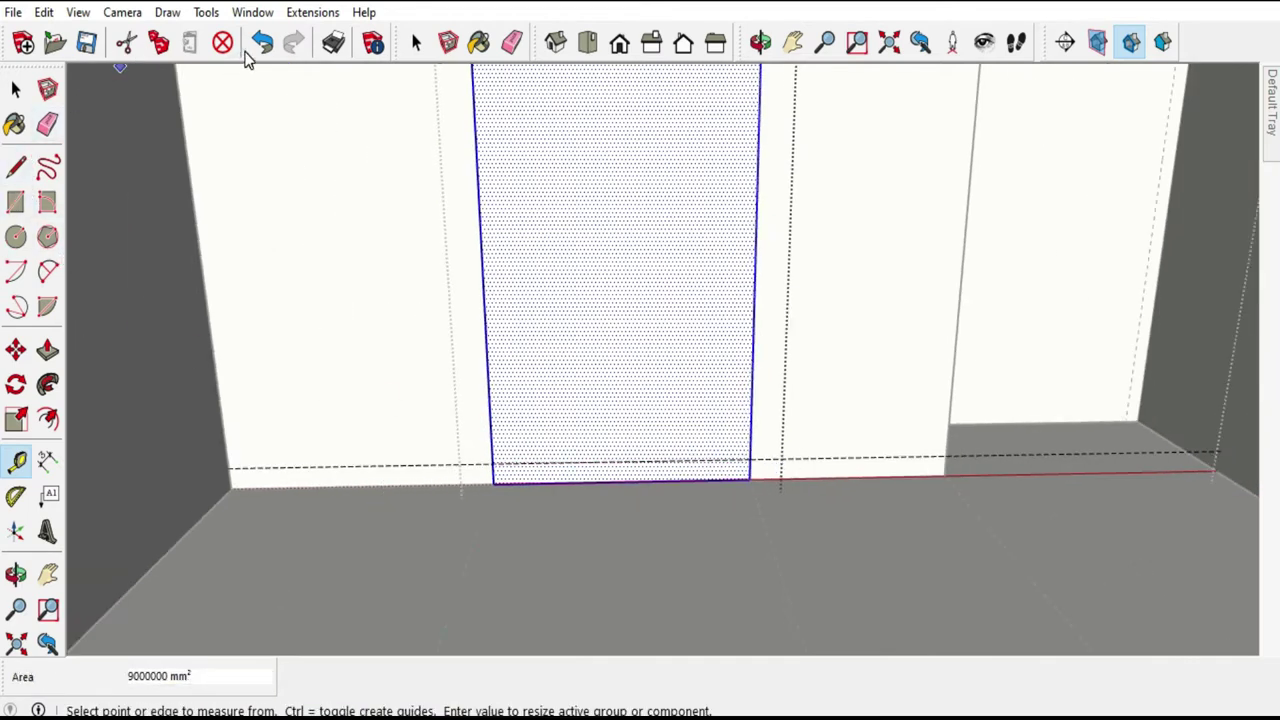
left_click(16, 167)
left_click(749, 458)
left_click(493, 462)
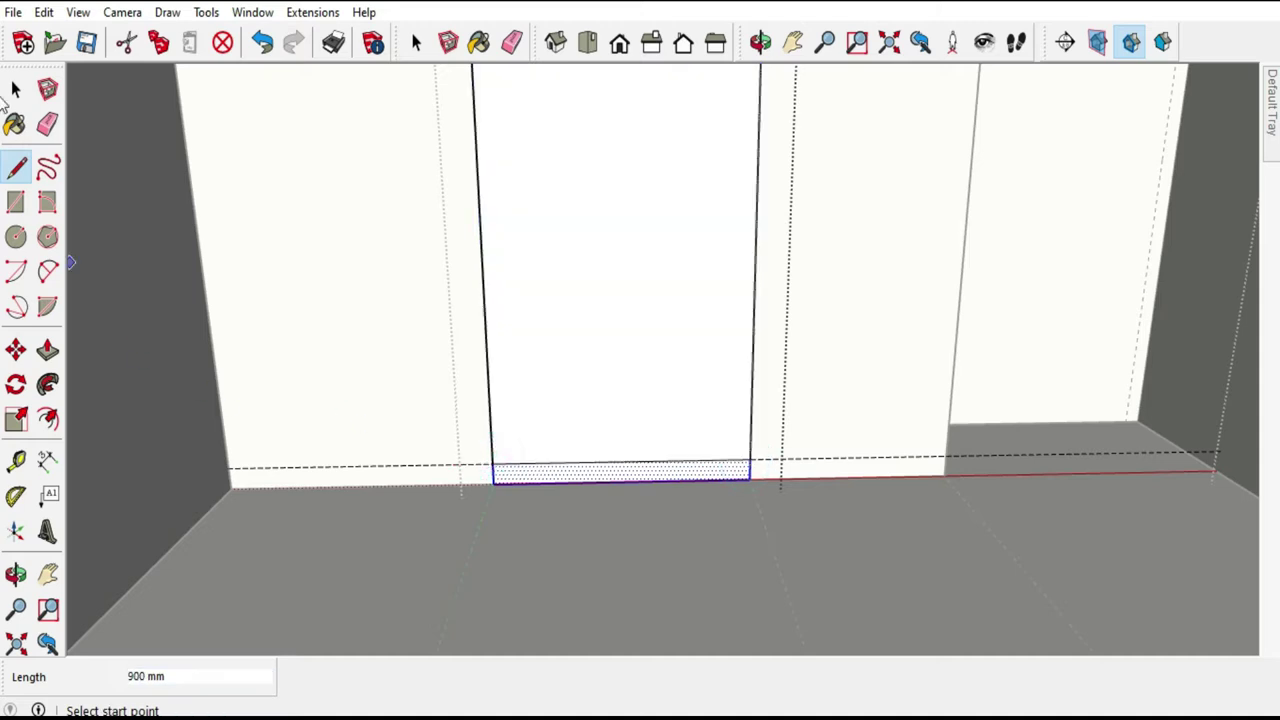
left_click(16, 90)
Draw a matching line splitting the bottom plinth strip off the left unit front.
left_click(231, 172)
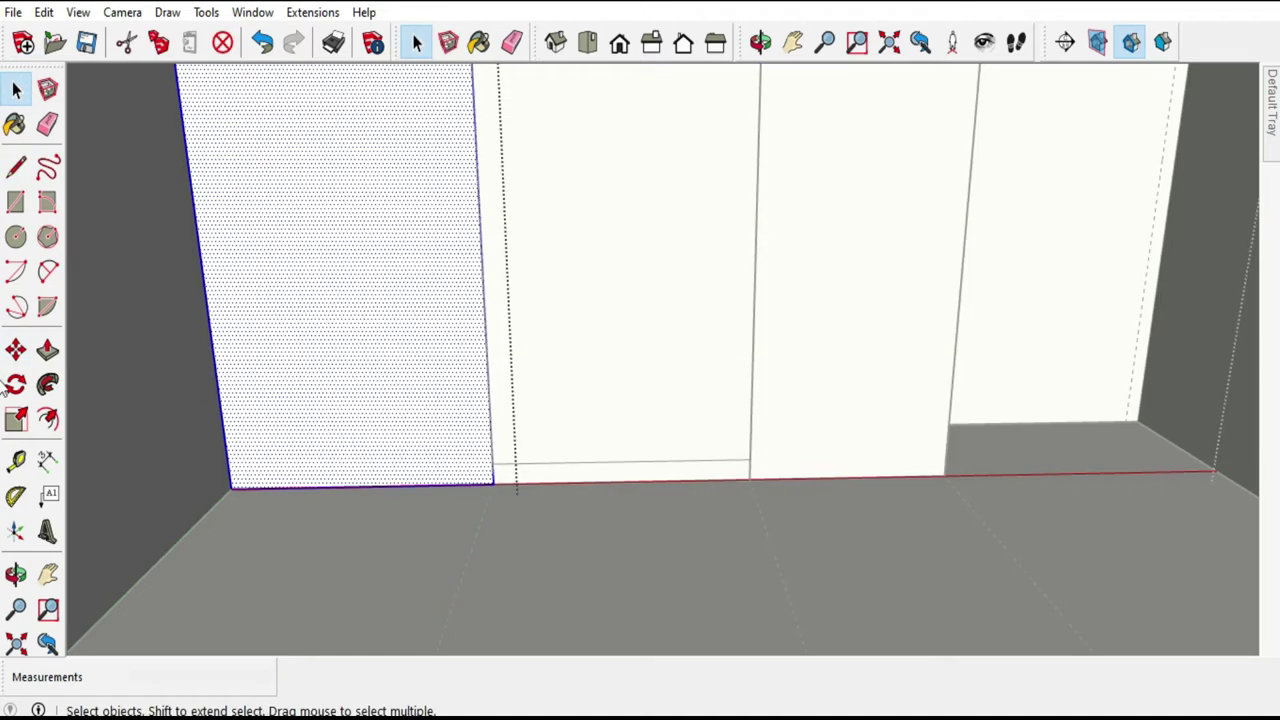
left_click(16, 167)
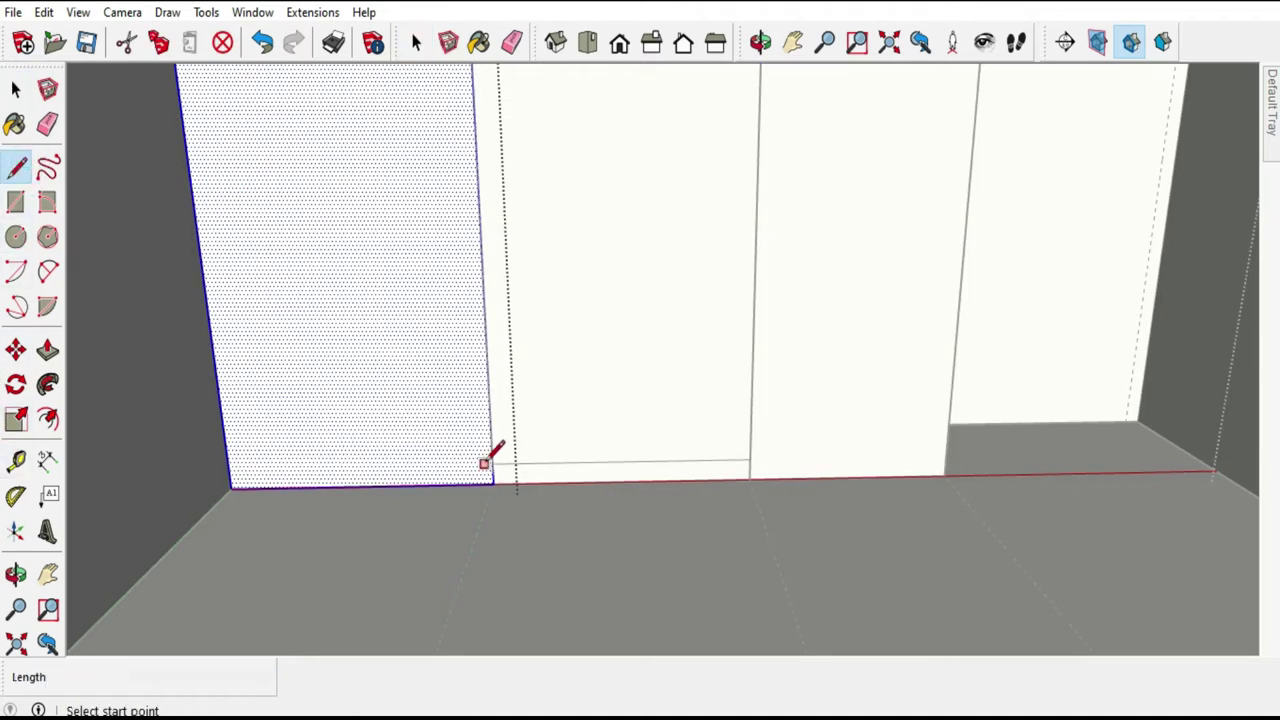
left_click(493, 462)
left_click(230, 466)
left_click(16, 90)
left_click(16, 90)
left_click(48, 350)
Push the bottom strip inwards, undoing a shallow 15 mm recess and retrying.
scroll(474, 477, "up", 3)
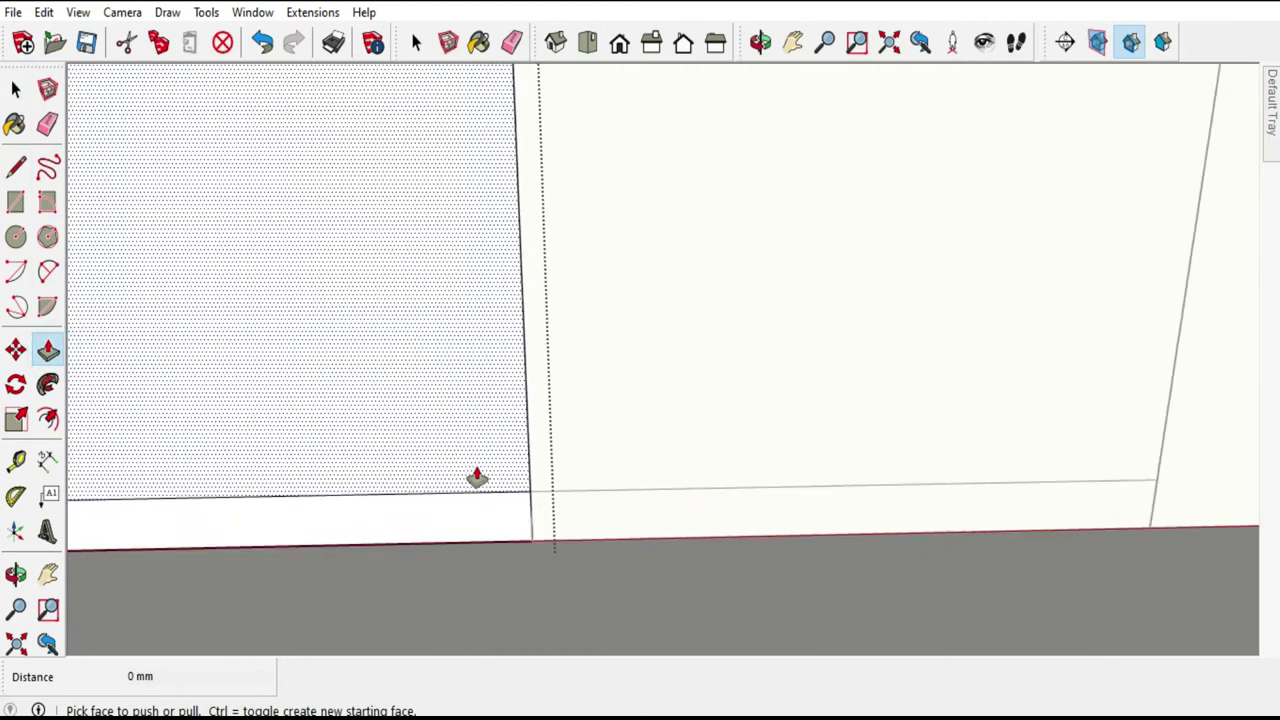
scroll(498, 520, "up", 2)
left_click(499, 519)
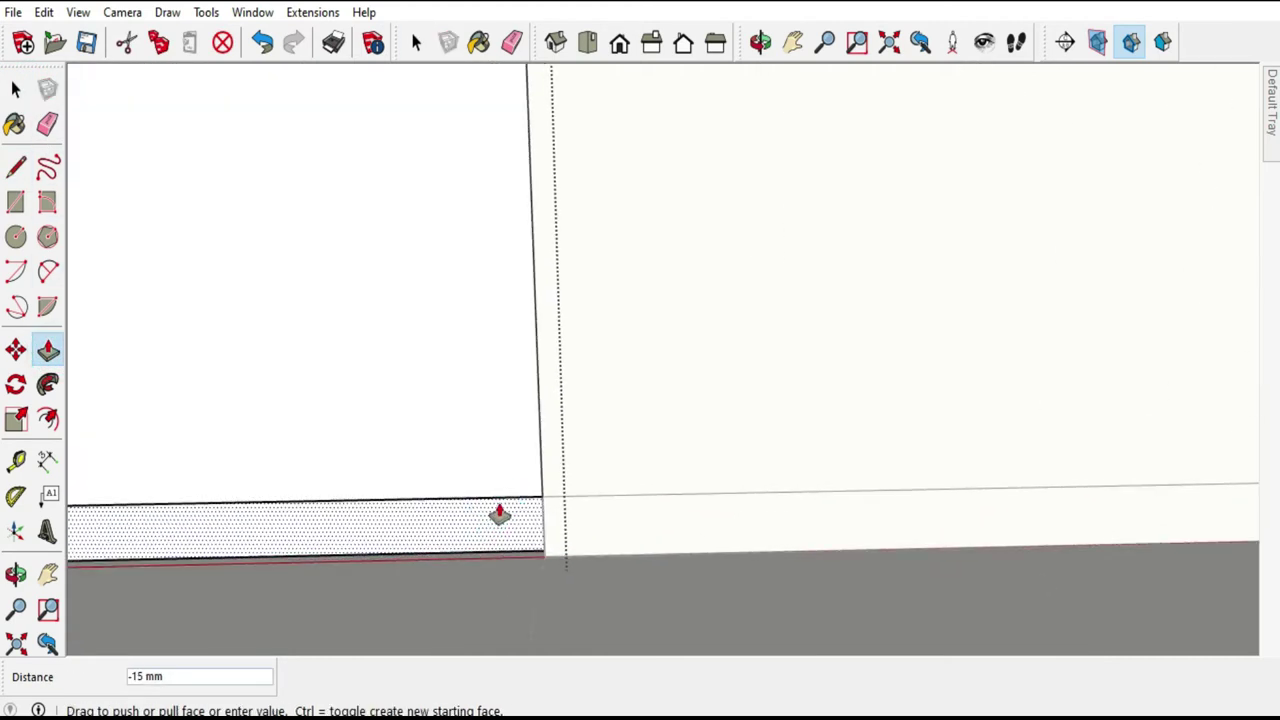
left_click(499, 517)
middle_click_drag(534, 537, 720, 463)
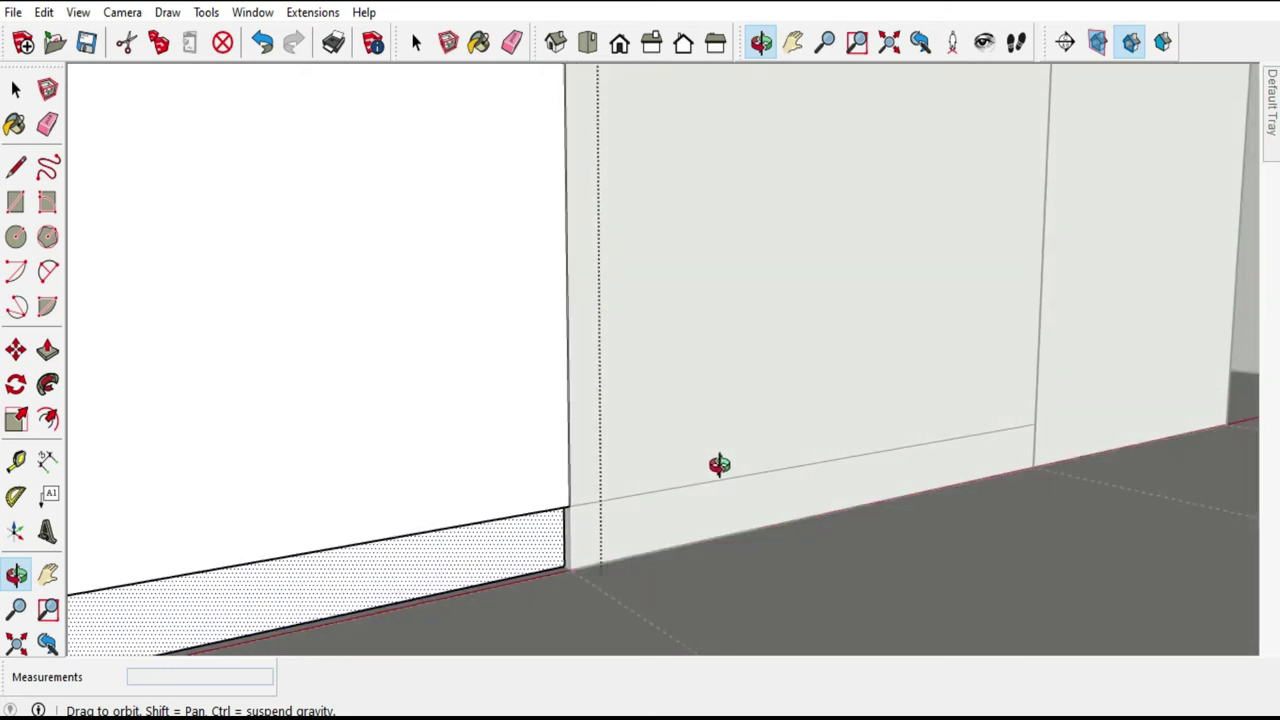
left_click(553, 548)
left_click(550, 554)
left_click(263, 40)
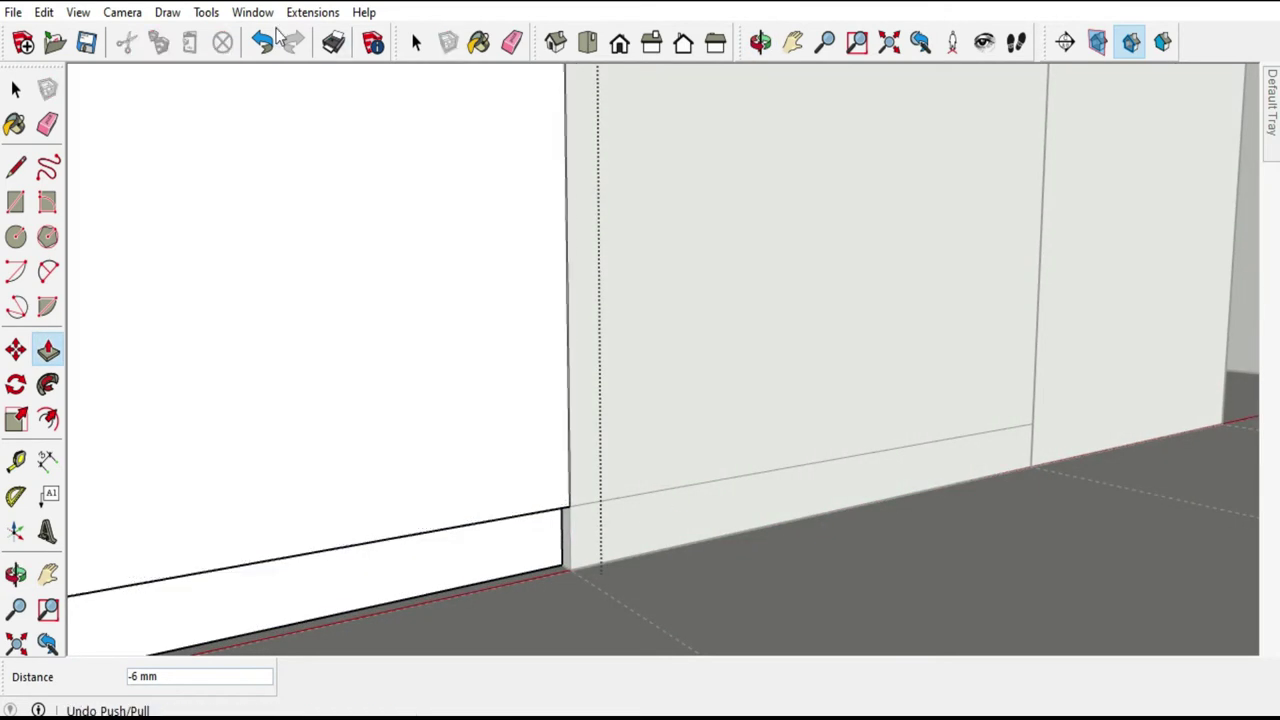
left_click(261, 40)
left_click(535, 528)
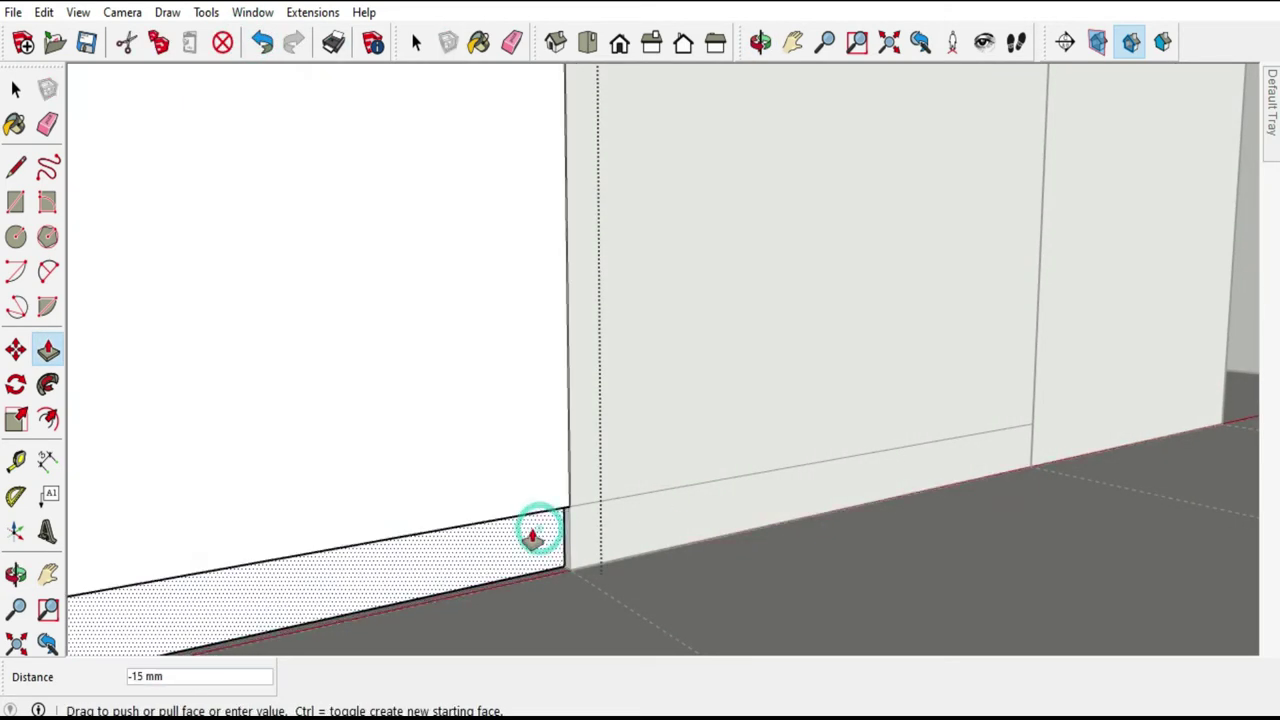
left_click(527, 540)
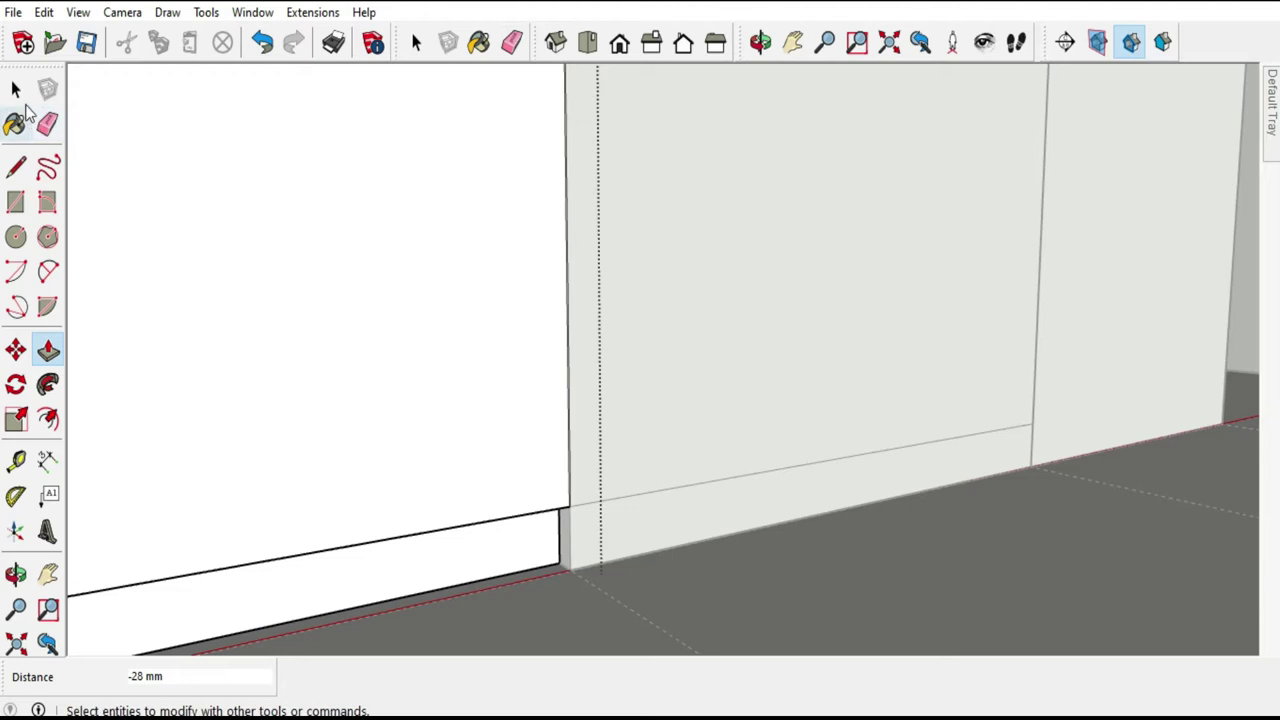
left_click(15, 89)
Inside the wall unit group, push the door's bottom strip in by 28 mm.
left_click(647, 538)
double_click(647, 538)
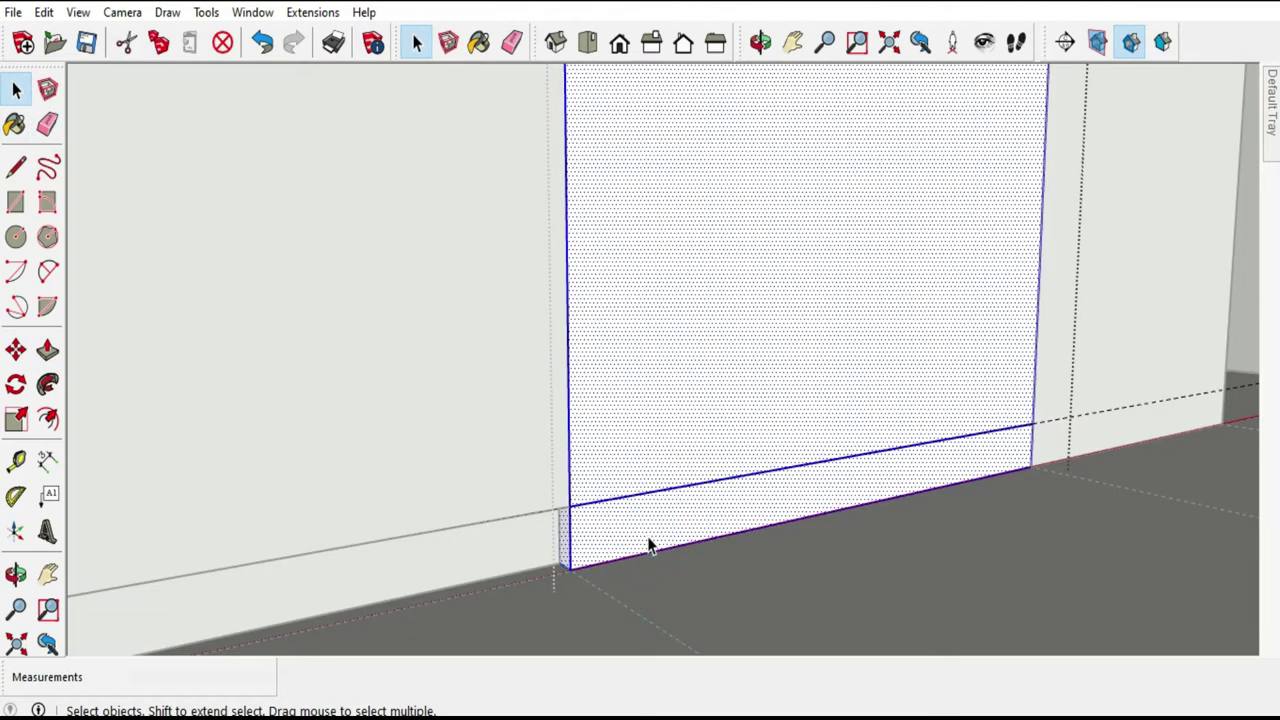
left_click(647, 538)
key("p")
left_click(707, 515)
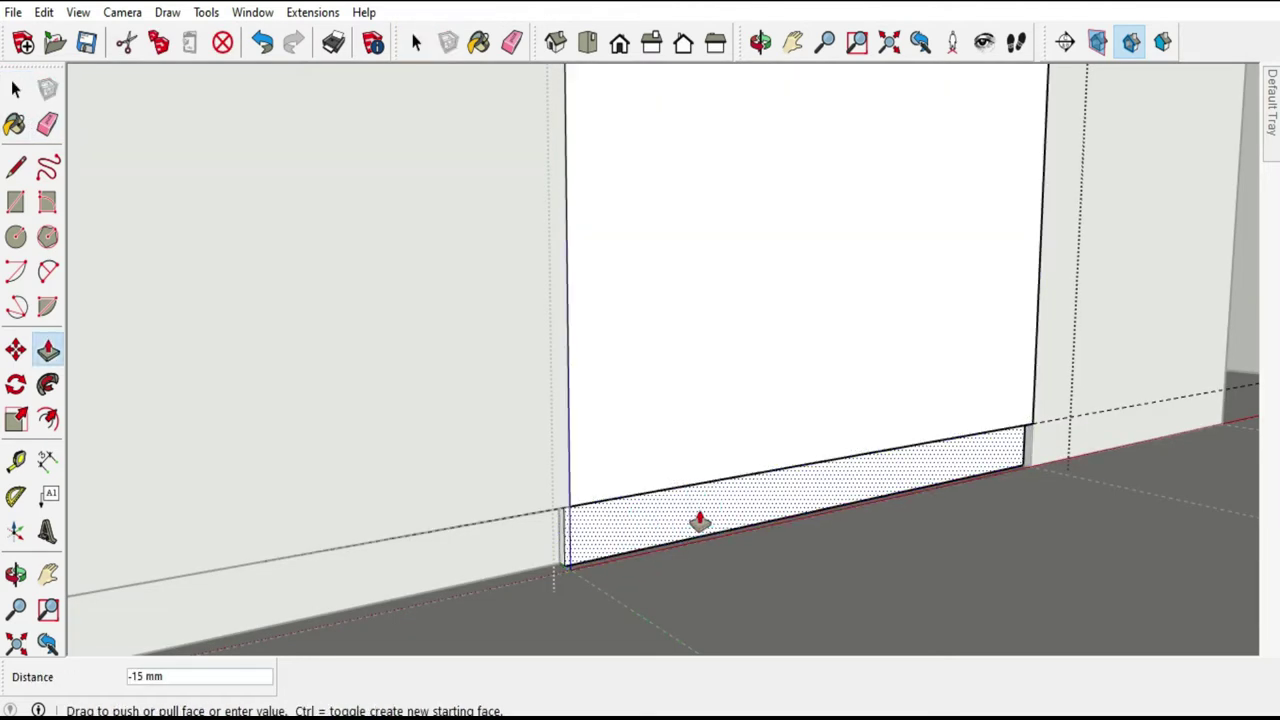
left_click(523, 574)
Orbit around the door to inspect the recessed plinth.
scroll(694, 537, "down", 3)
middle_click_drag(694, 537, 560, 546)
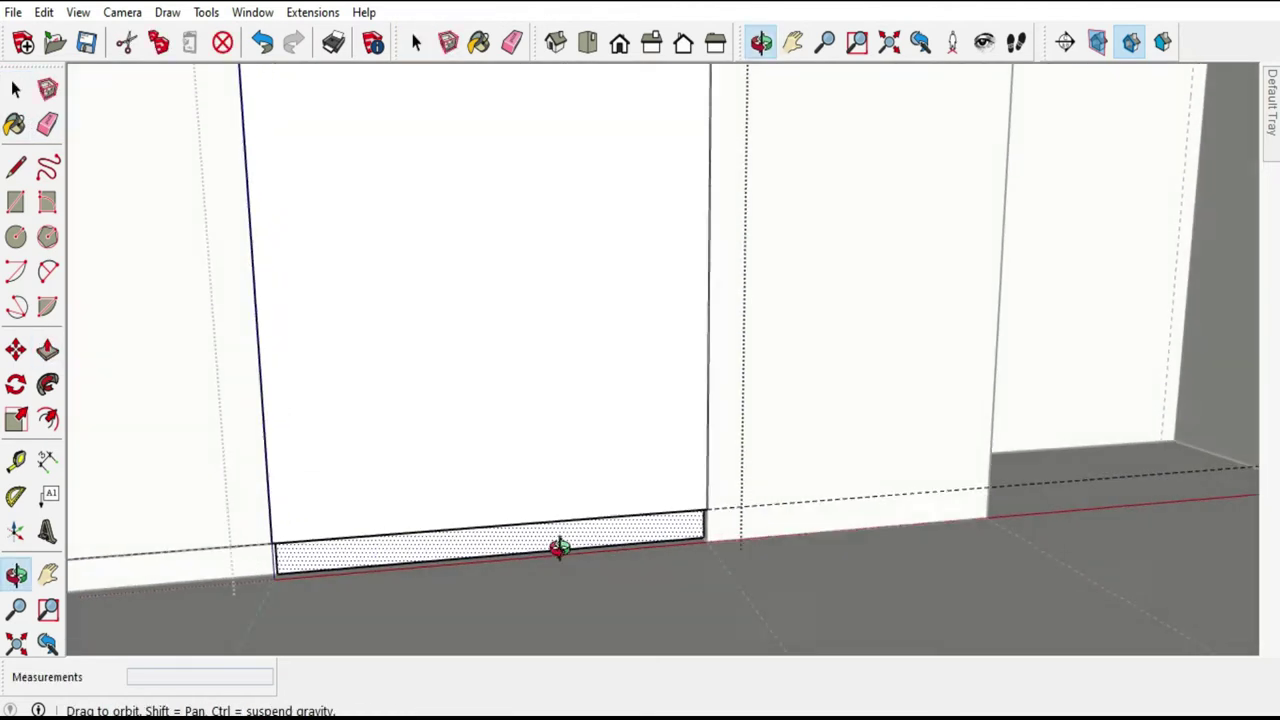
scroll(623, 534, "up", 2)
scroll(792, 490, "up", 2)
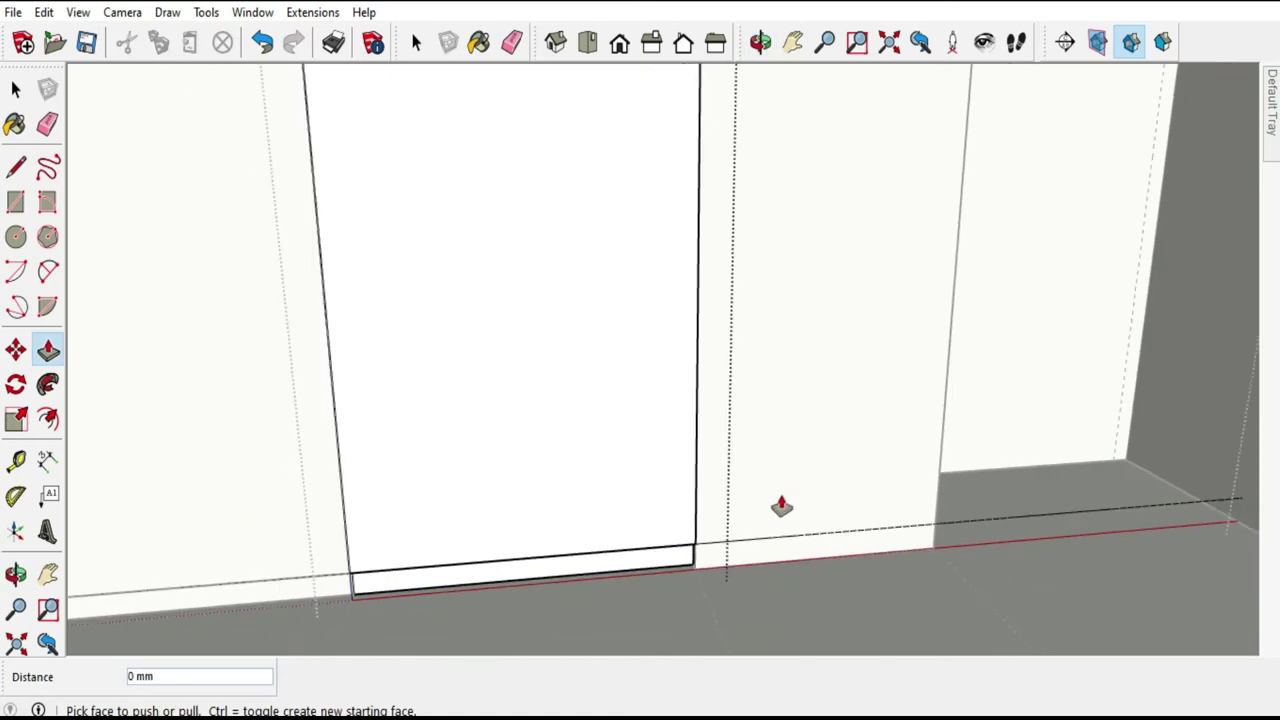
middle_click_drag(786, 506, 659, 528)
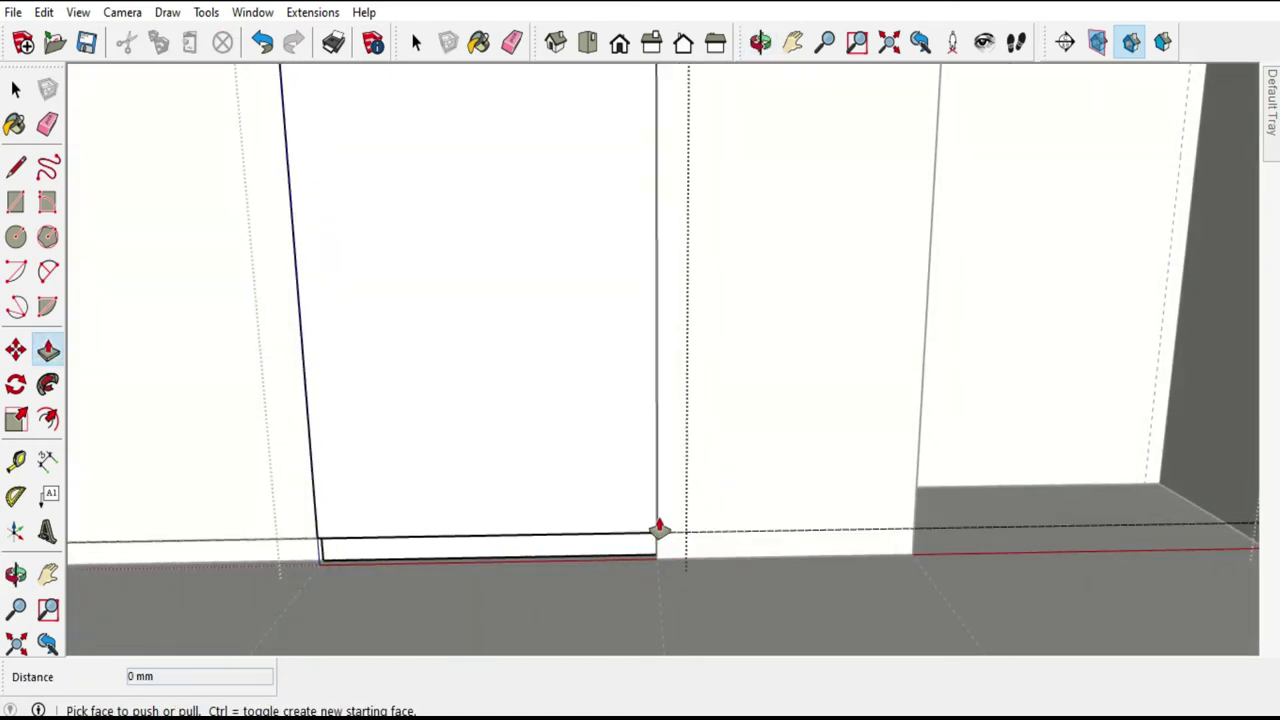
scroll(659, 528, "down", 2)
scroll(675, 540, "down", 2)
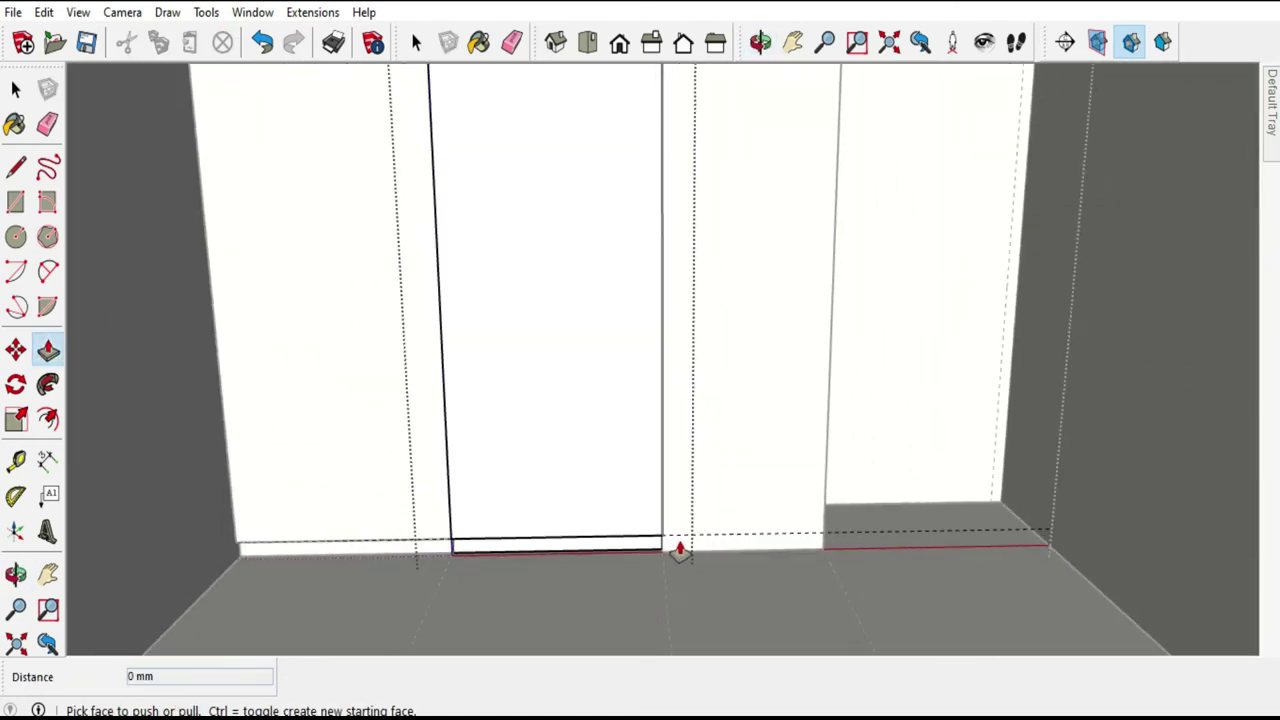
scroll(675, 540, "down", 2)
left_click(16, 88)
scroll(149, 157, "down", 2)
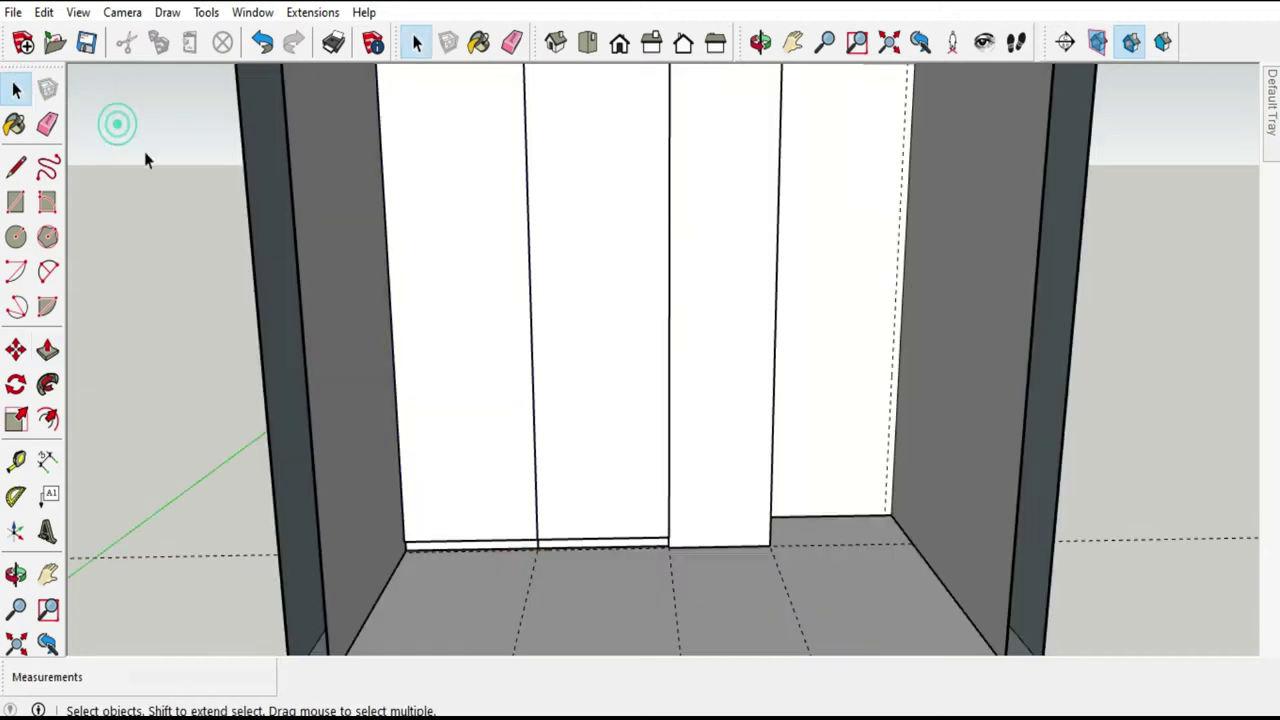
scroll(149, 157, "down", 5)
Place a vertical guide 450 mm in from the middle door panel's left edge.
middle_click_drag(566, 448, 538, 370)
scroll(547, 363, "up", 1)
scroll(549, 362, "up", 3)
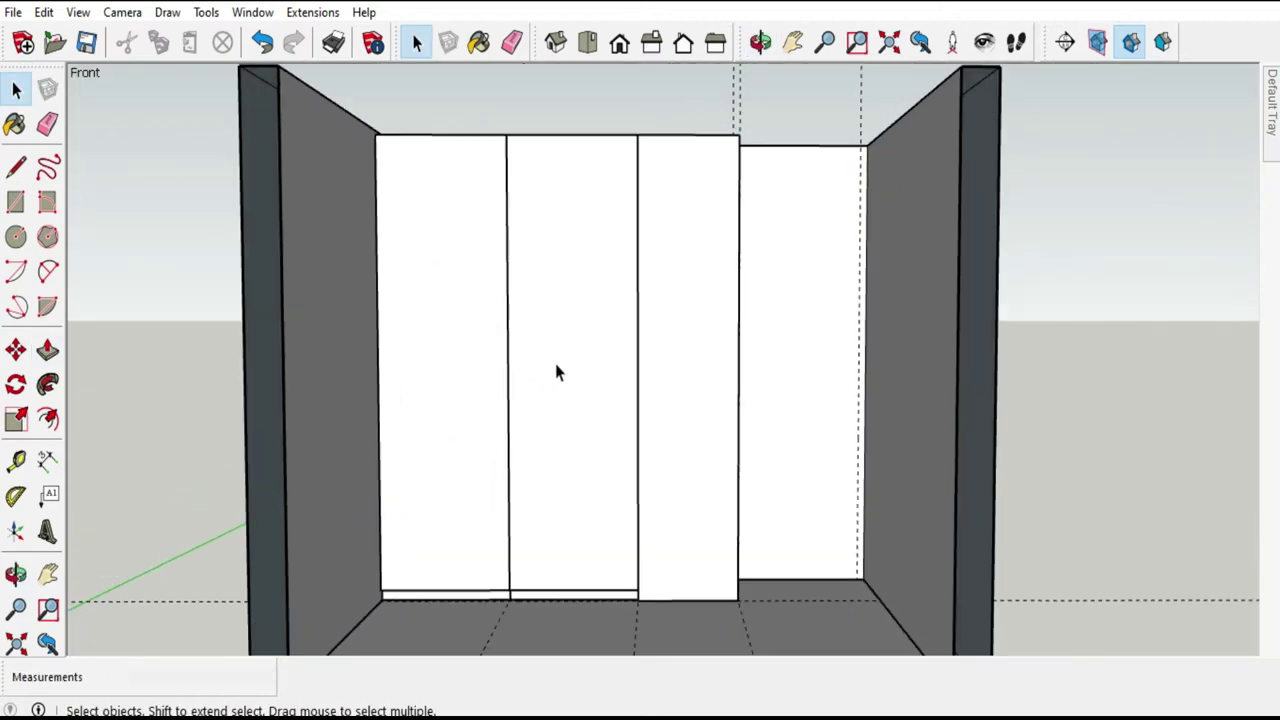
scroll(580, 415, "down", 1)
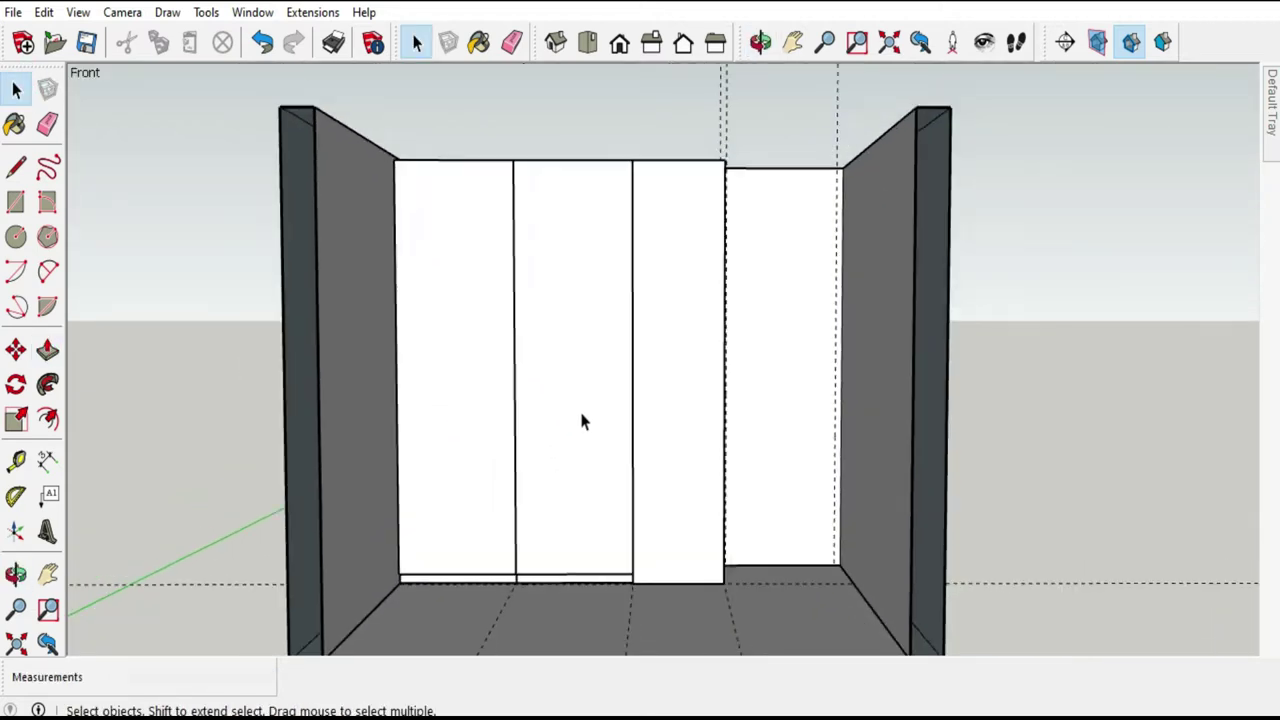
scroll(583, 421, "down", 1)
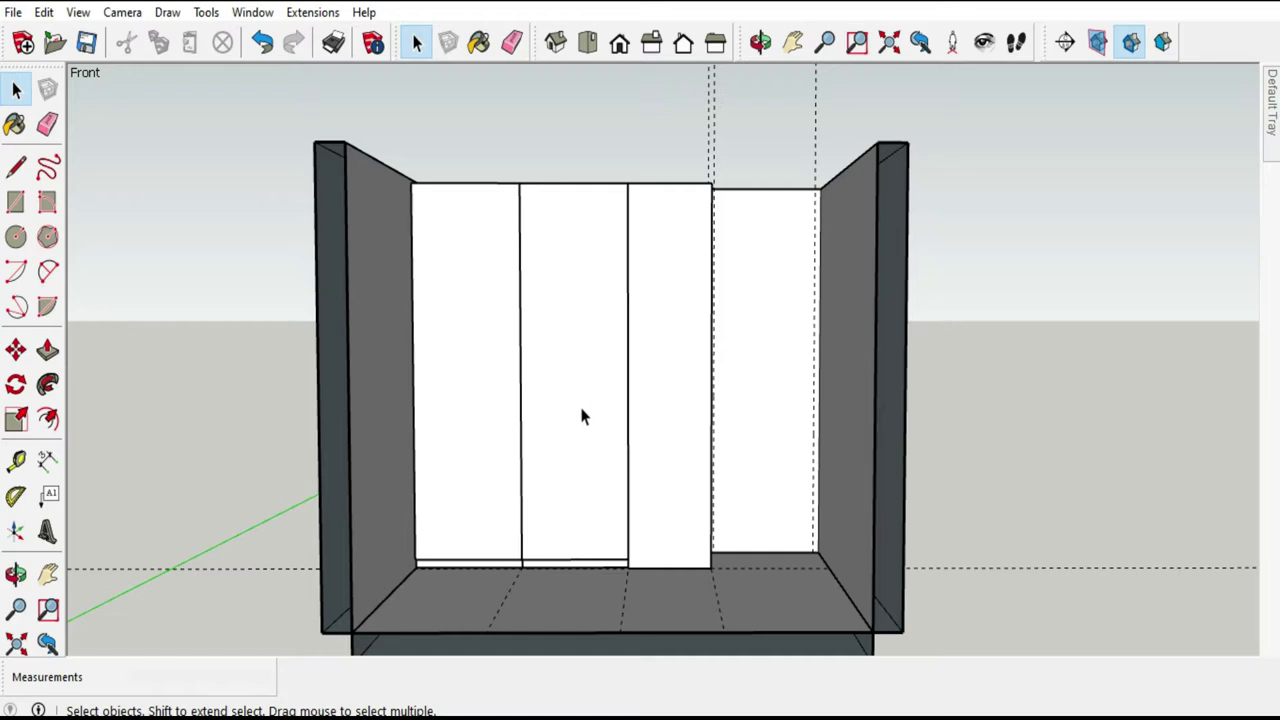
middle_click_drag(583, 421, 577, 457)
left_click(577, 457)
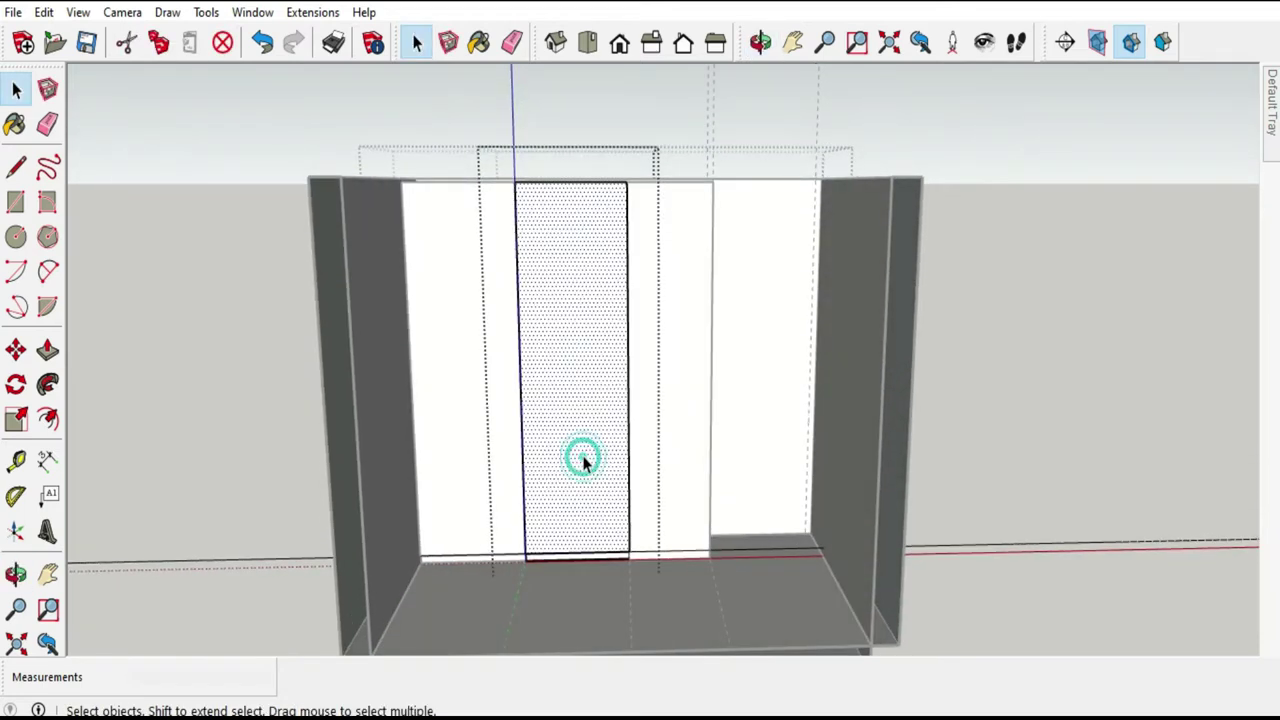
left_click(15, 460)
left_click(519, 343)
left_click(568, 172)
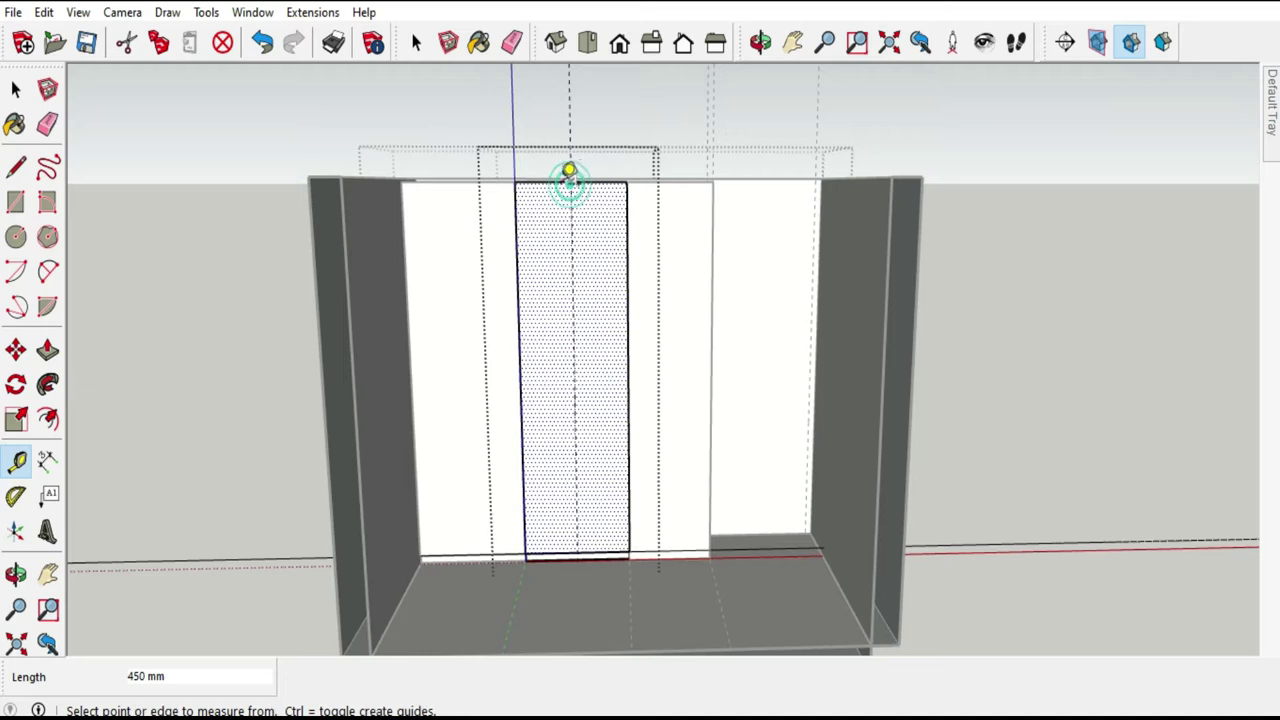
left_click(404, 264)
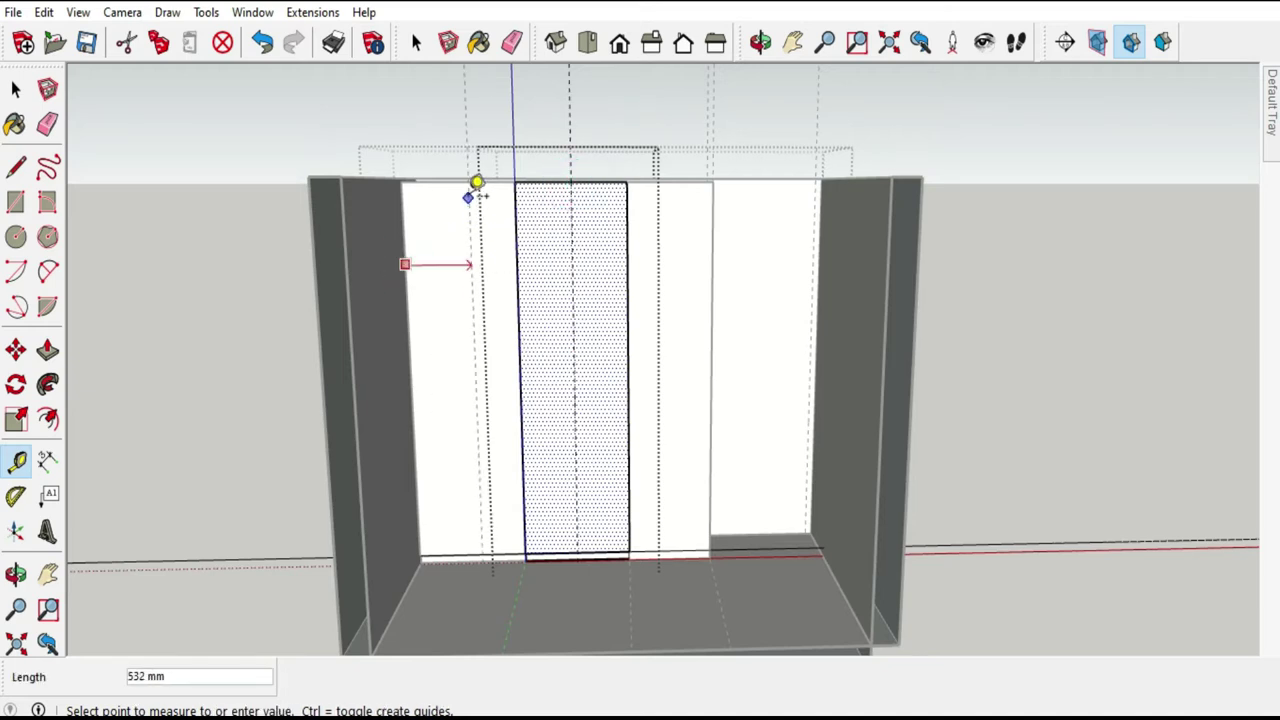
key("space")
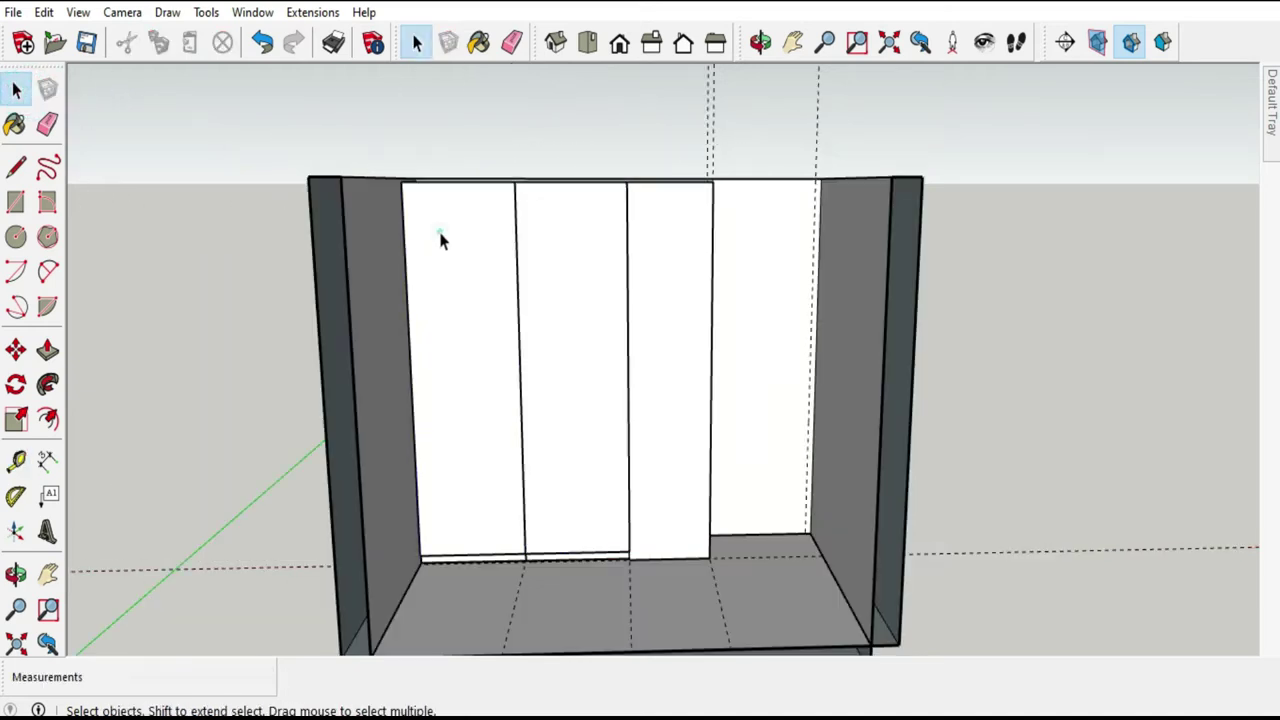
Place a vertical guide 450 mm in from the left door panel's edge.
left_click(440, 238)
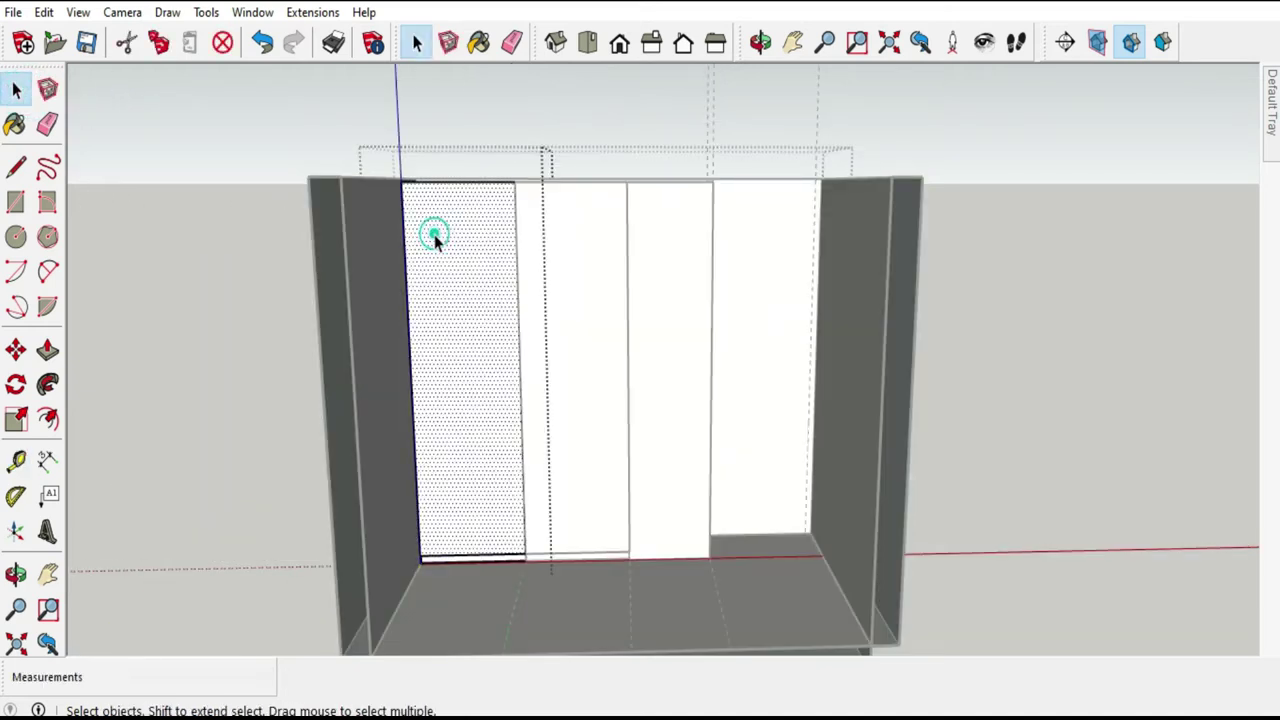
left_click(16, 460)
left_click(406, 280)
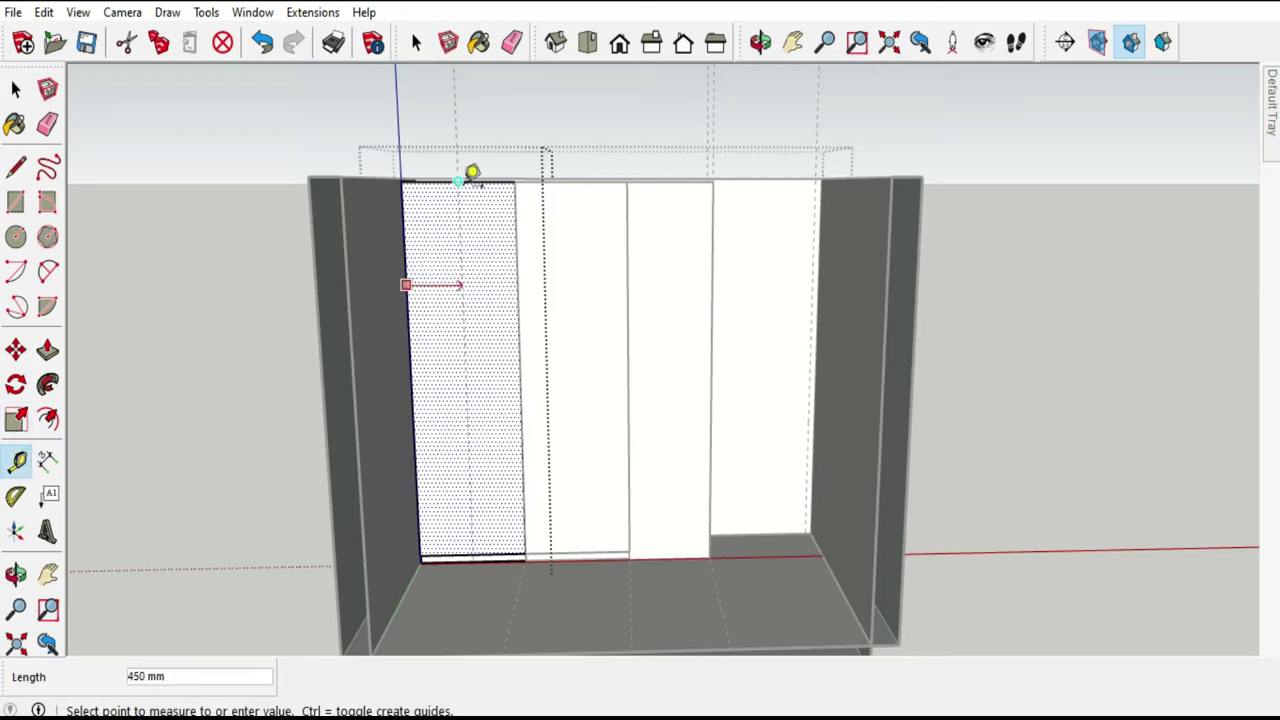
left_click(462, 176)
left_click(16, 89)
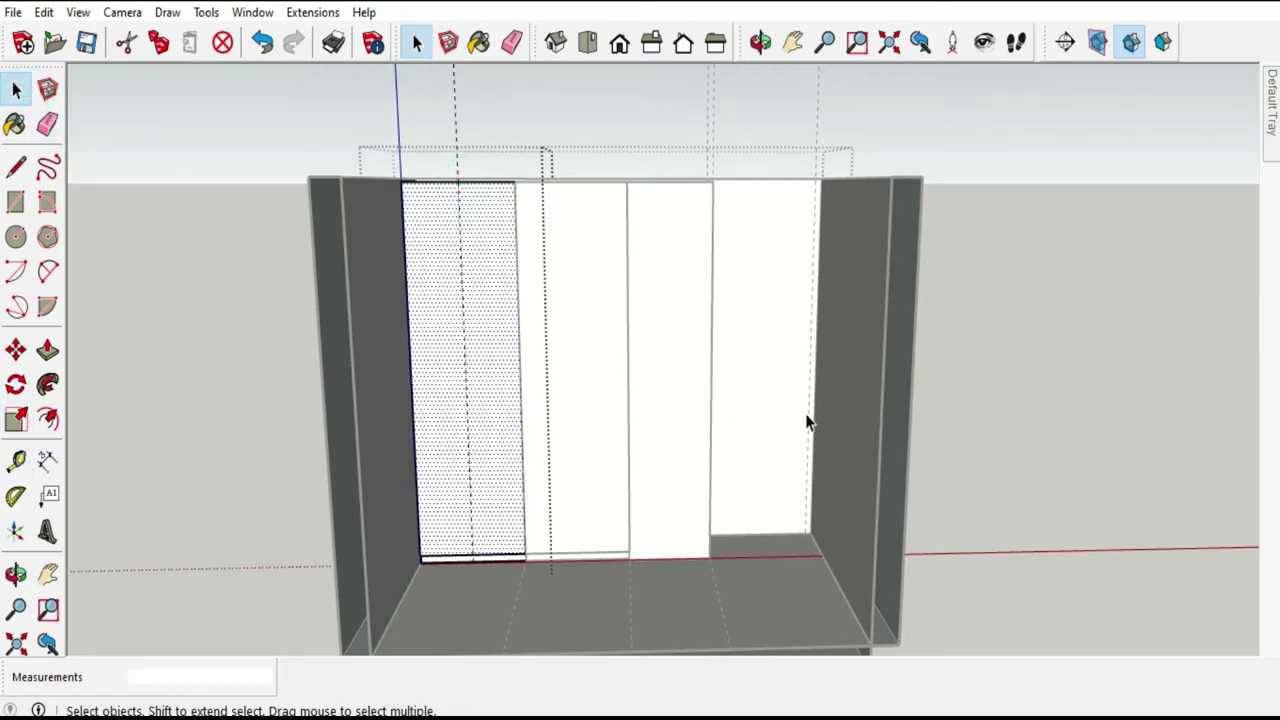
left_click(659, 328)
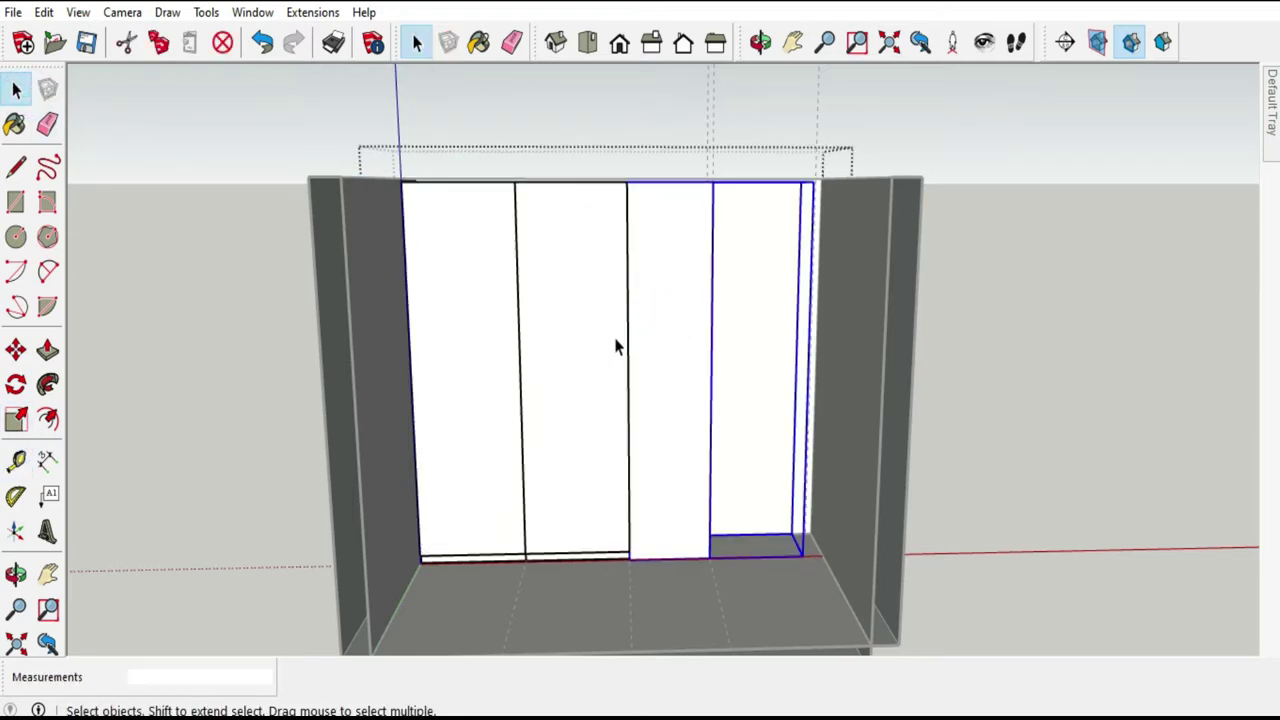
Measure up from the narrow unit's bottom edge midpoint for a 900 mm guide, replacing a misplaced ~996 mm one.
scroll(616, 345, "down", 2)
scroll(651, 357, "down", 2)
scroll(659, 473, "up", 5)
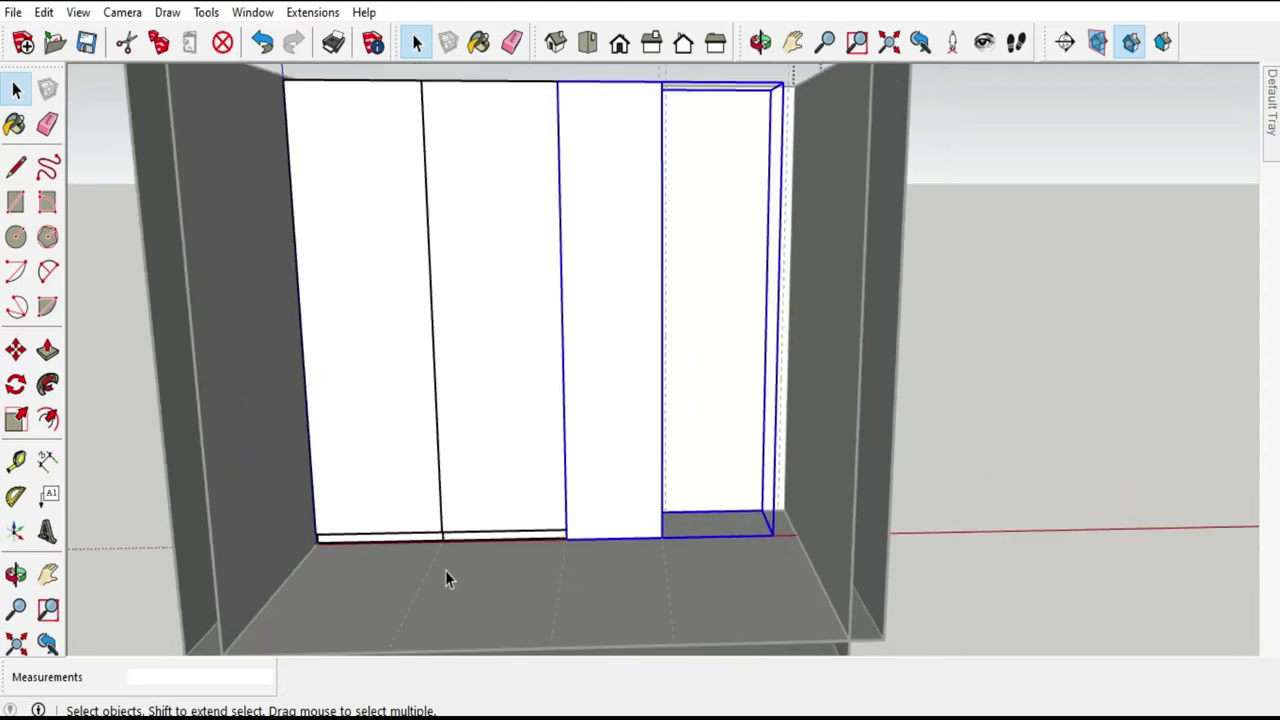
left_click(16, 460)
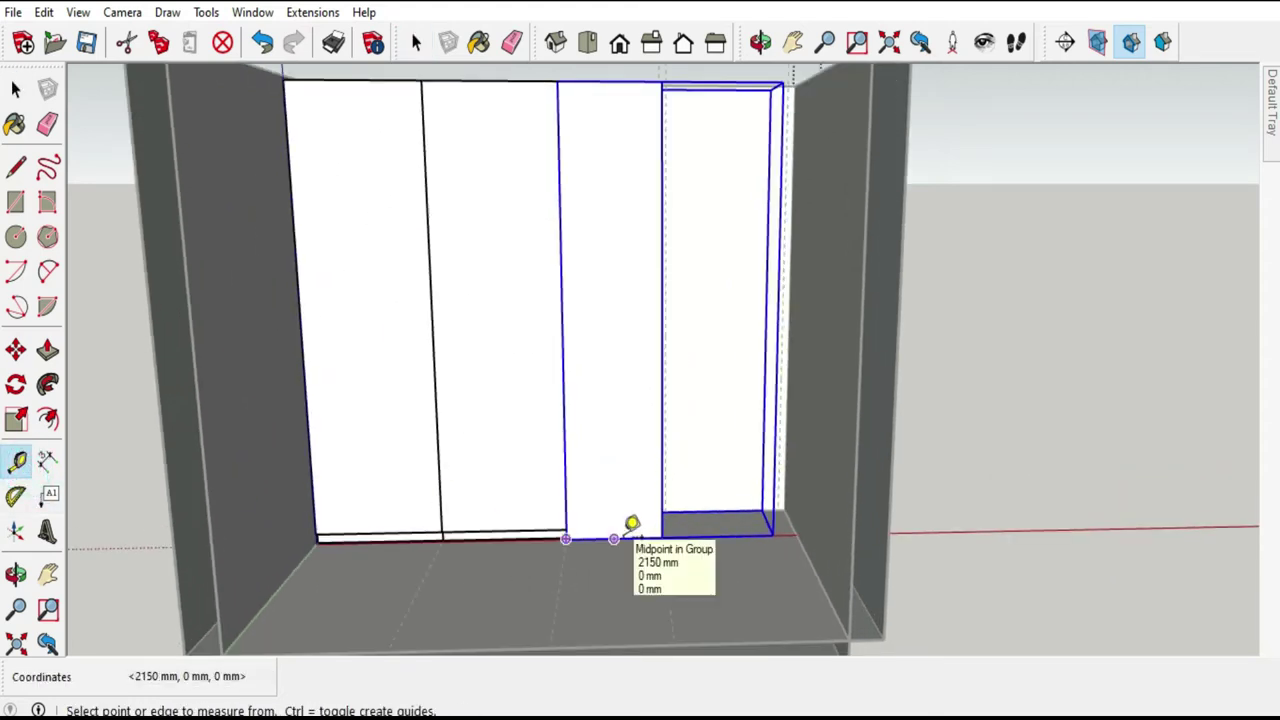
left_click(618, 537)
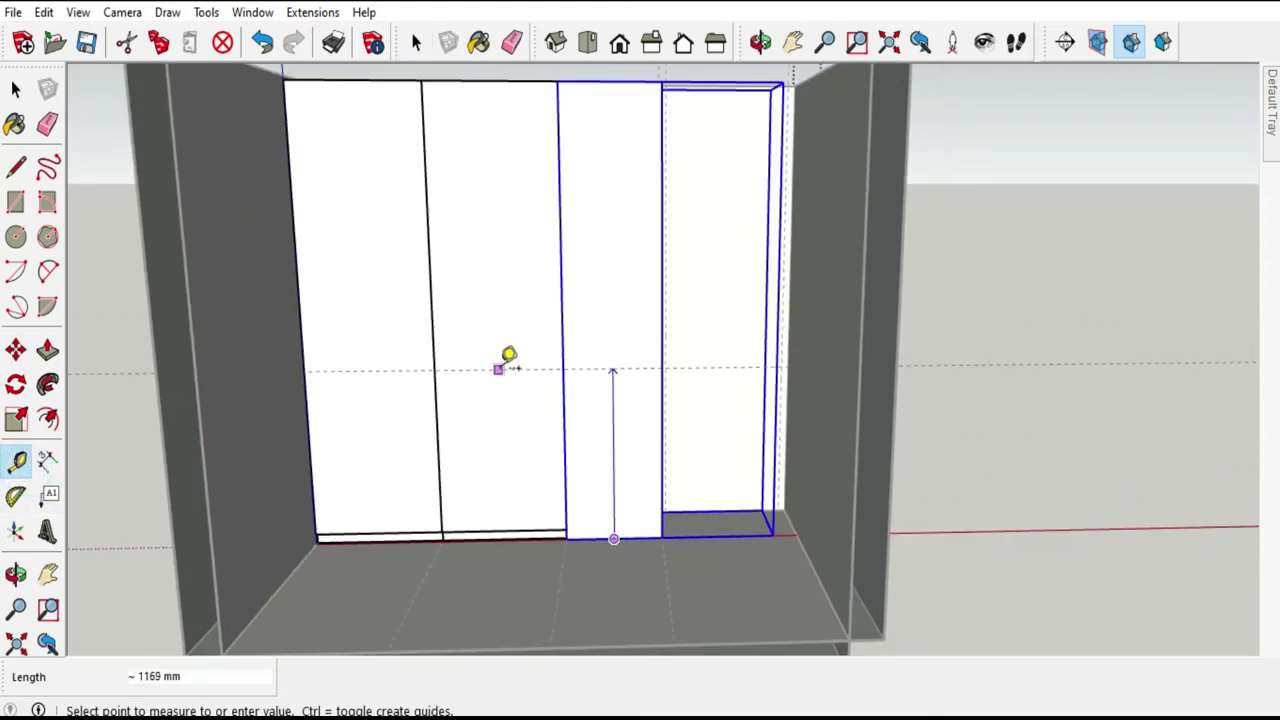
middle_click_drag(506, 362, 512, 366)
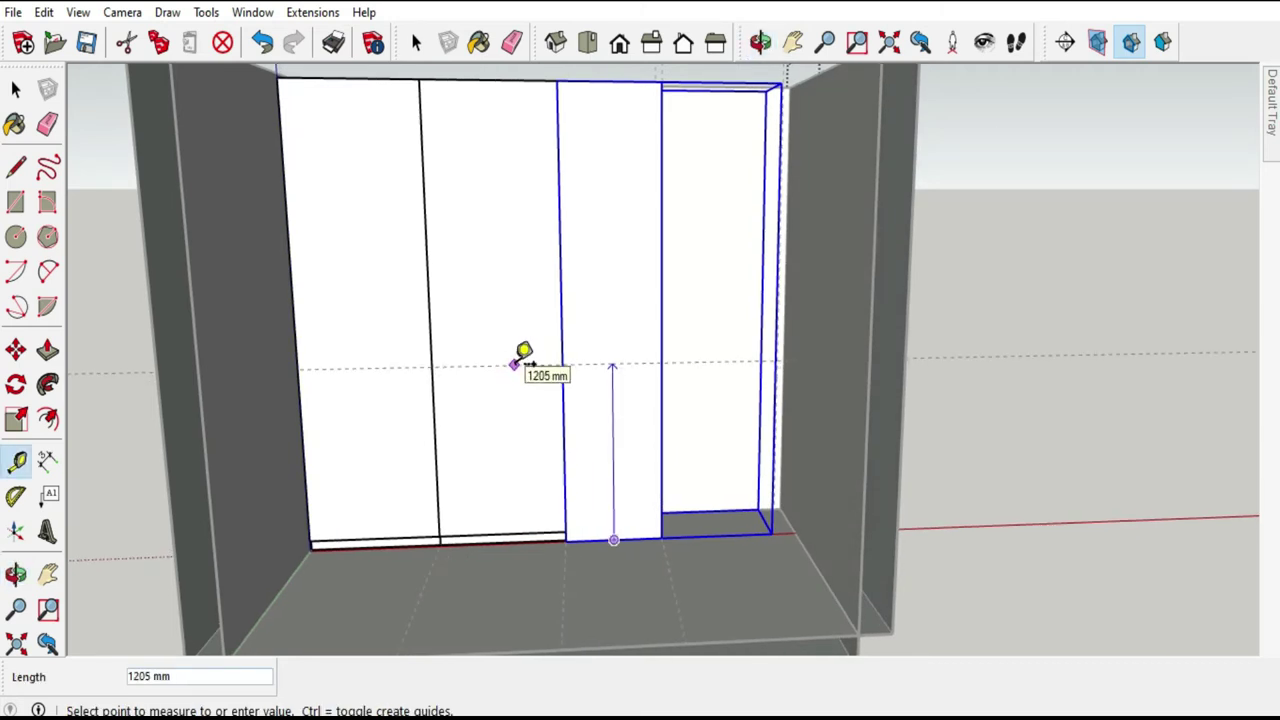
left_click(660, 381)
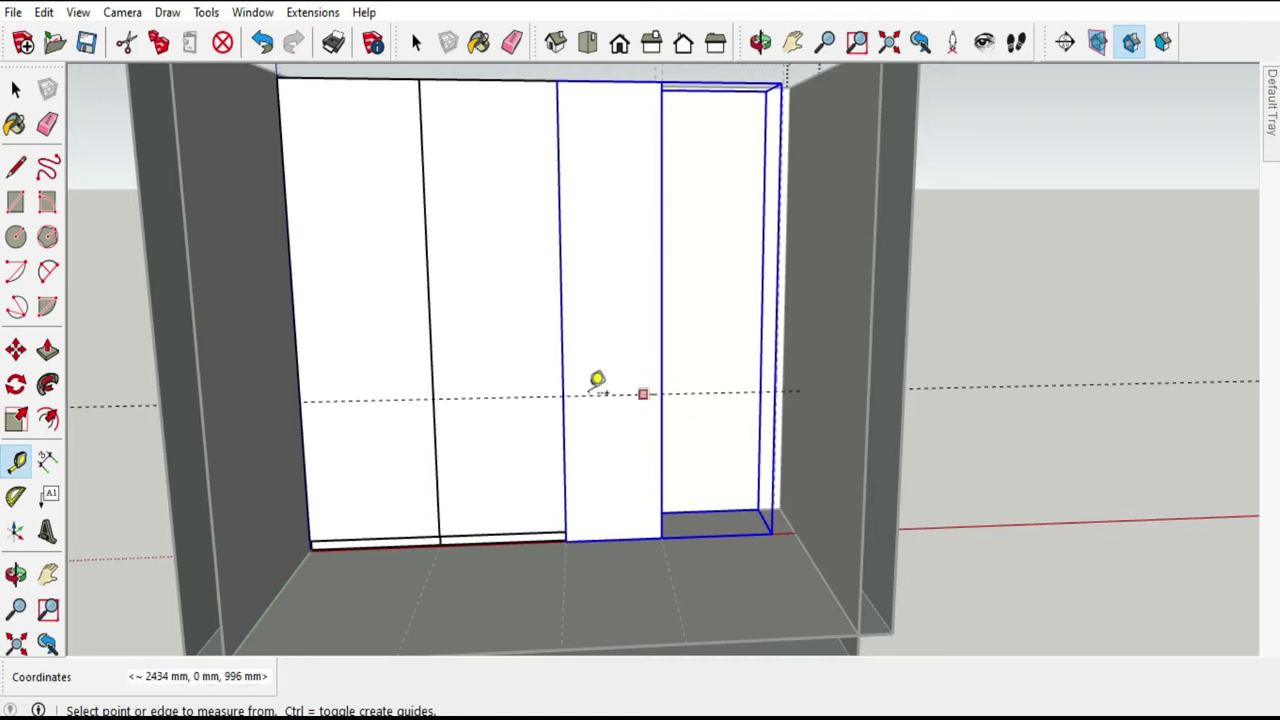
left_click(262, 42)
left_click(625, 540)
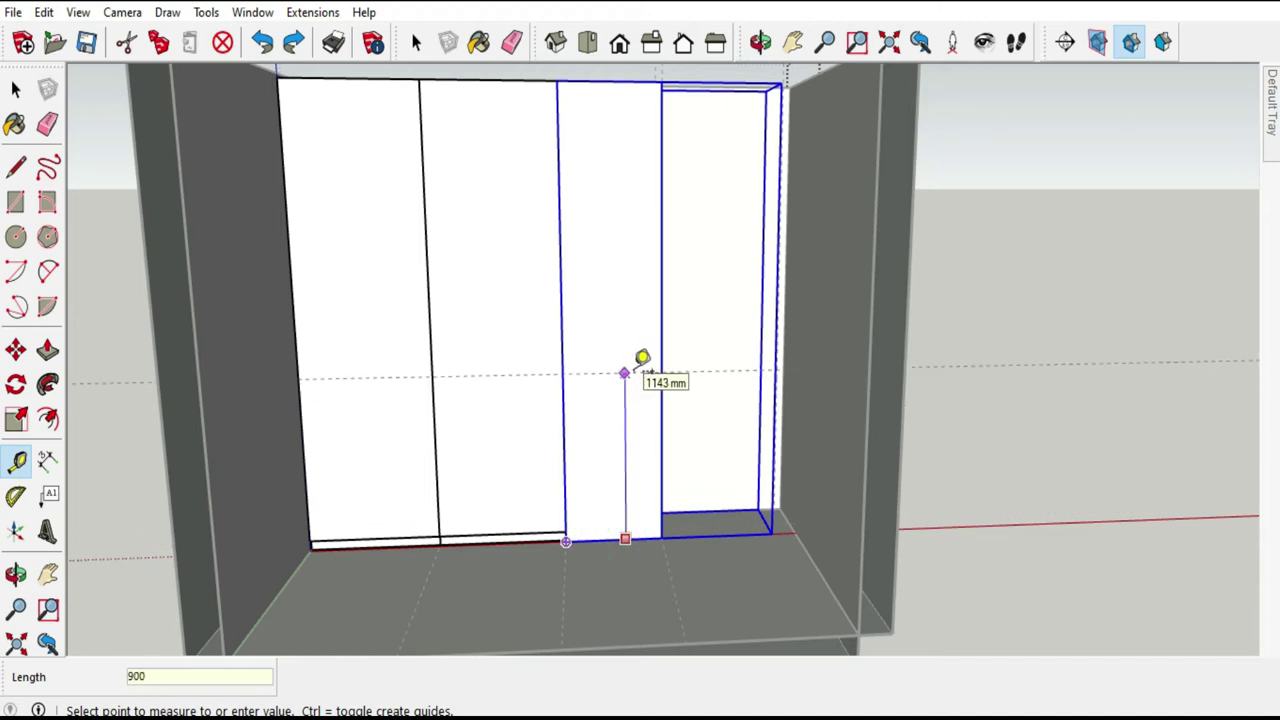
key("Return")
left_click(15, 89)
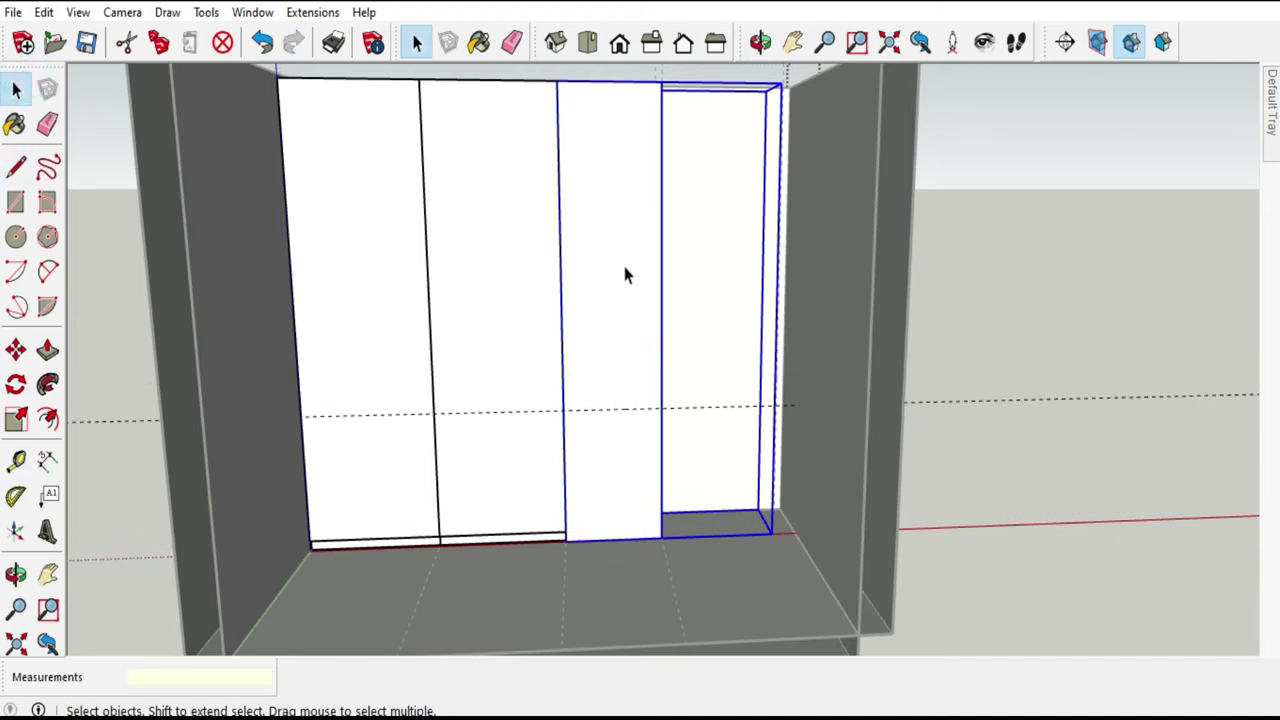
Inside the narrow unit group, split its front panel with a horizontal line.
double_click(624, 268)
left_click(622, 262)
left_click(15, 168)
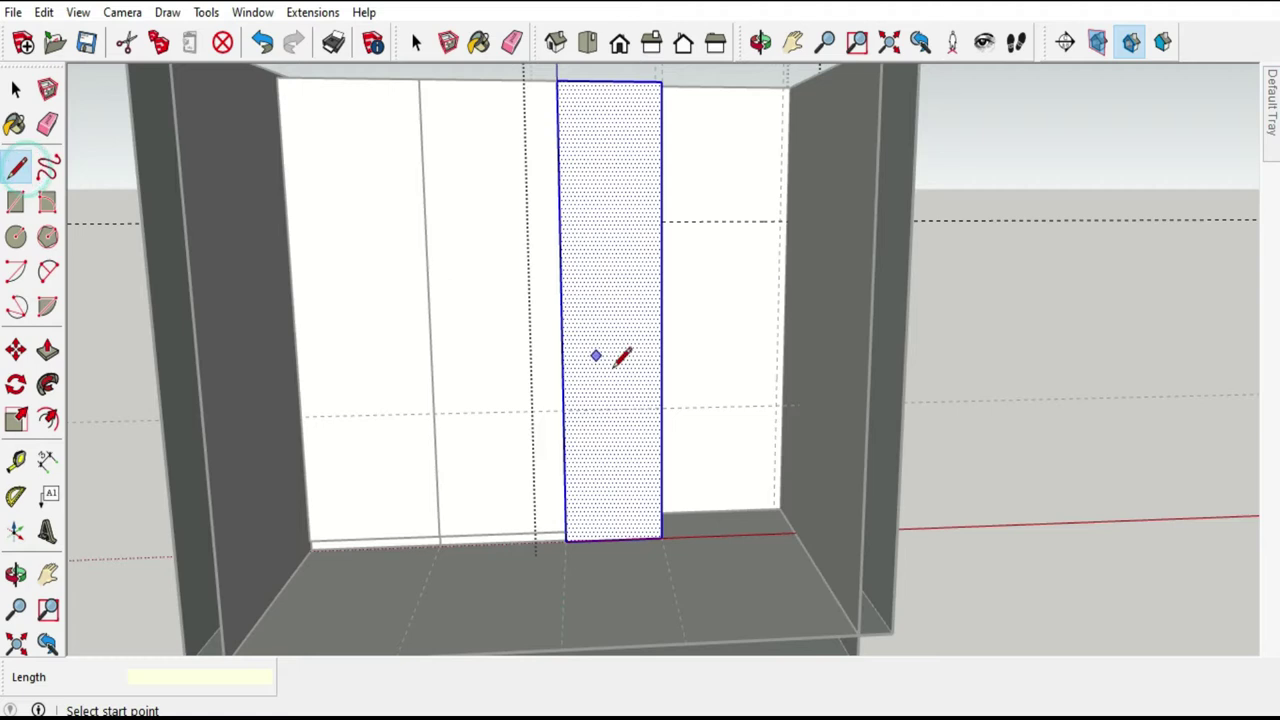
scroll(620, 357, "up", 3)
scroll(659, 388, "up", 4)
left_click(642, 338)
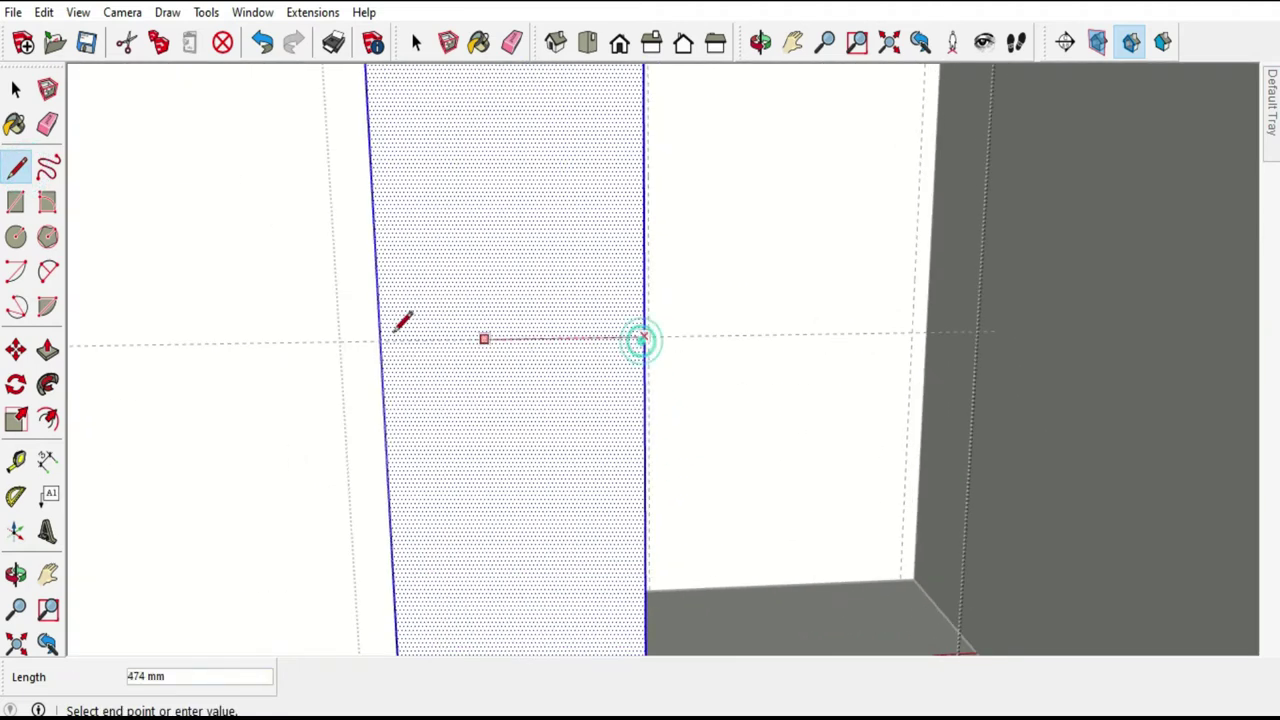
left_click(380, 340)
scroll(642, 380, "down", 1)
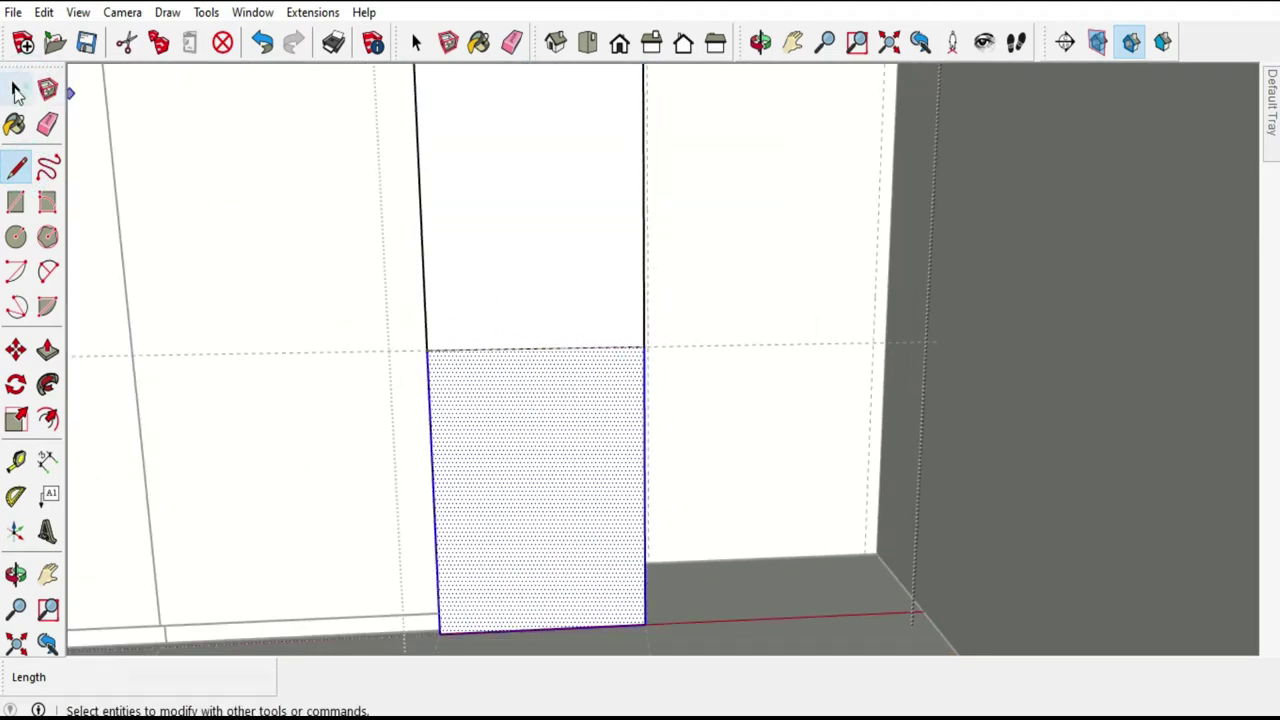
Inset the panel's upper face with a 17 mm border.
left_click(16, 90)
left_click(517, 162)
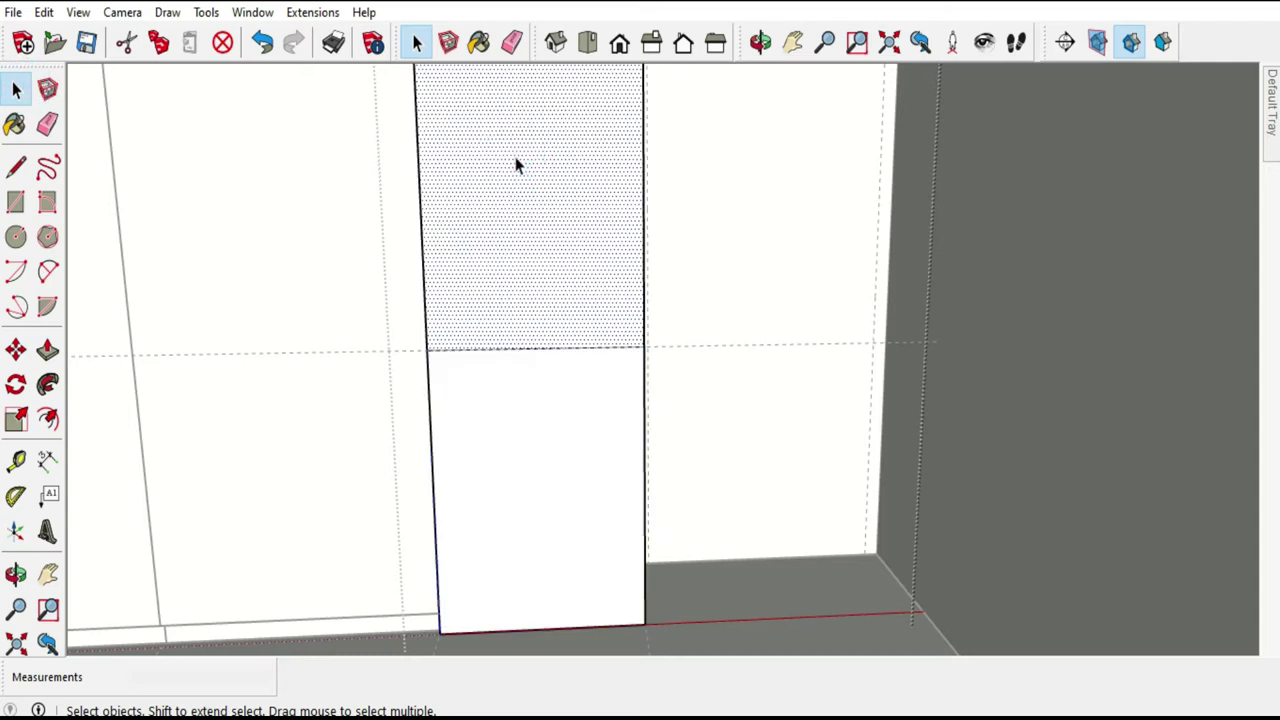
left_click(48, 418)
left_click(424, 260)
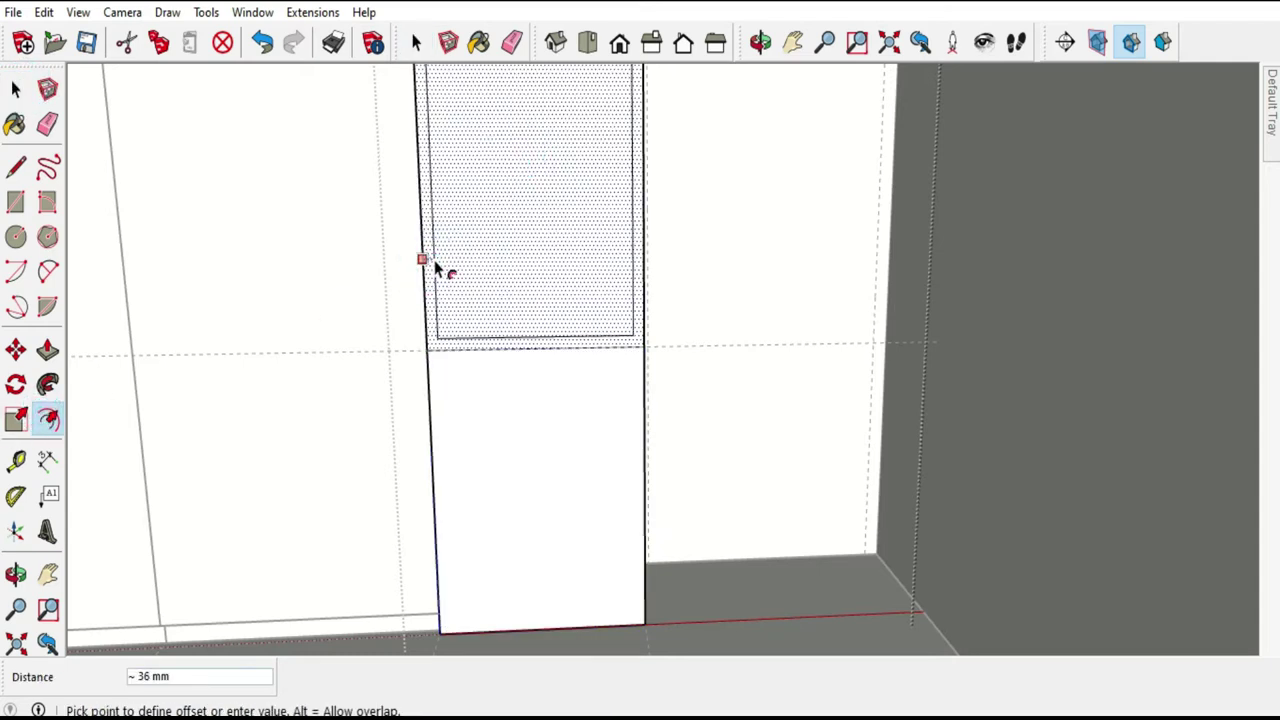
type("17")
left_click(435, 268)
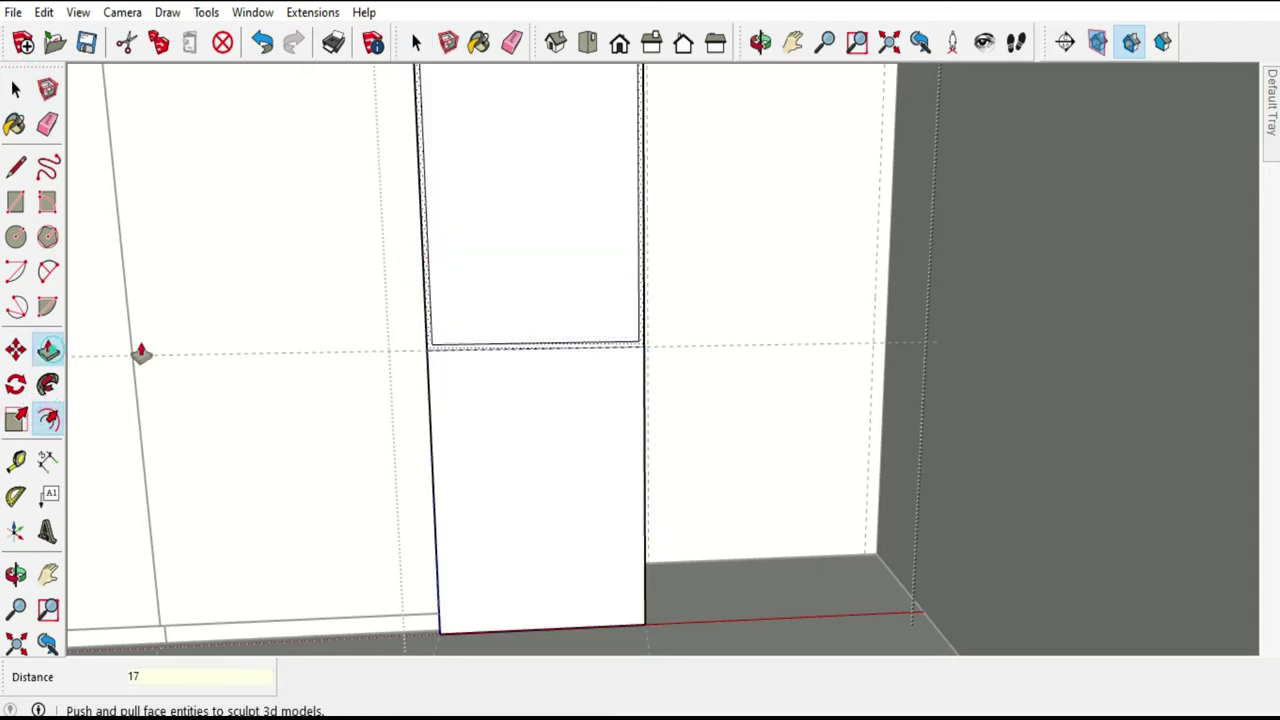
Push the inset upper face 490 mm into the panel to form the niche.
left_click(48, 349)
middle_click_drag(494, 280, 86, 200)
left_click(14, 92)
left_click(499, 170)
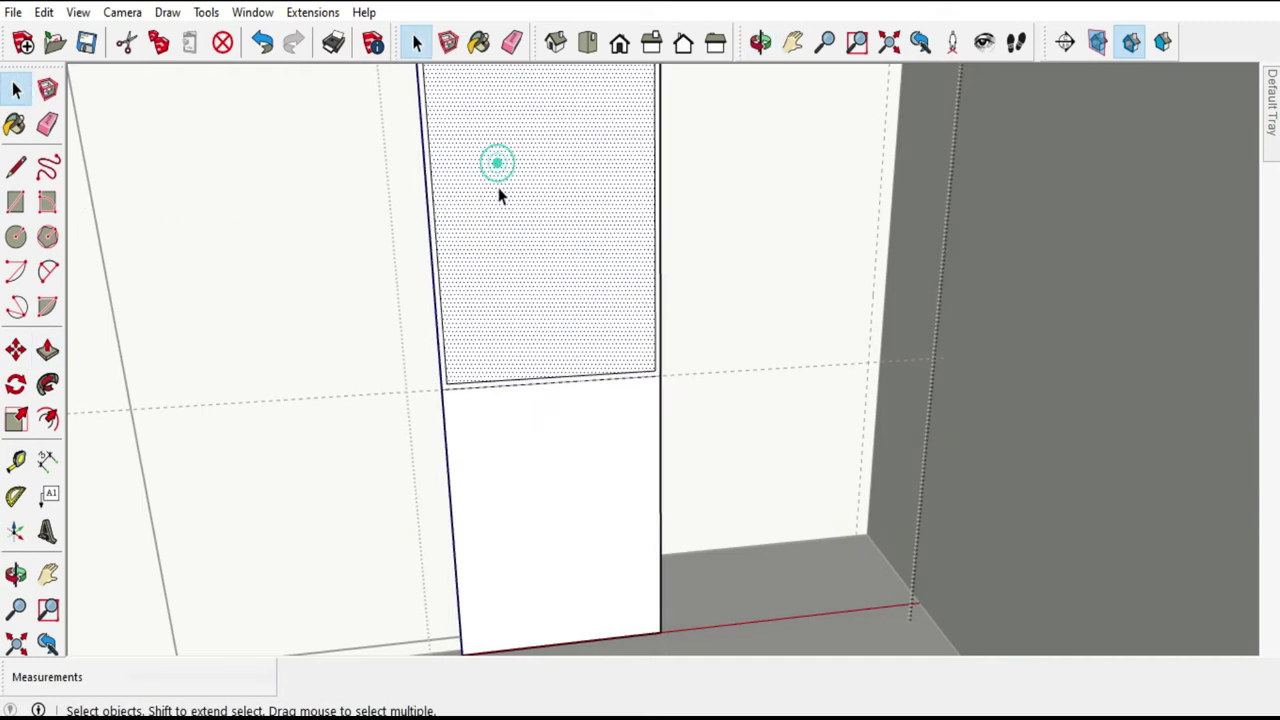
middle_click_drag(499, 190, 89, 360)
left_click(48, 349)
left_click(535, 289)
type("490")
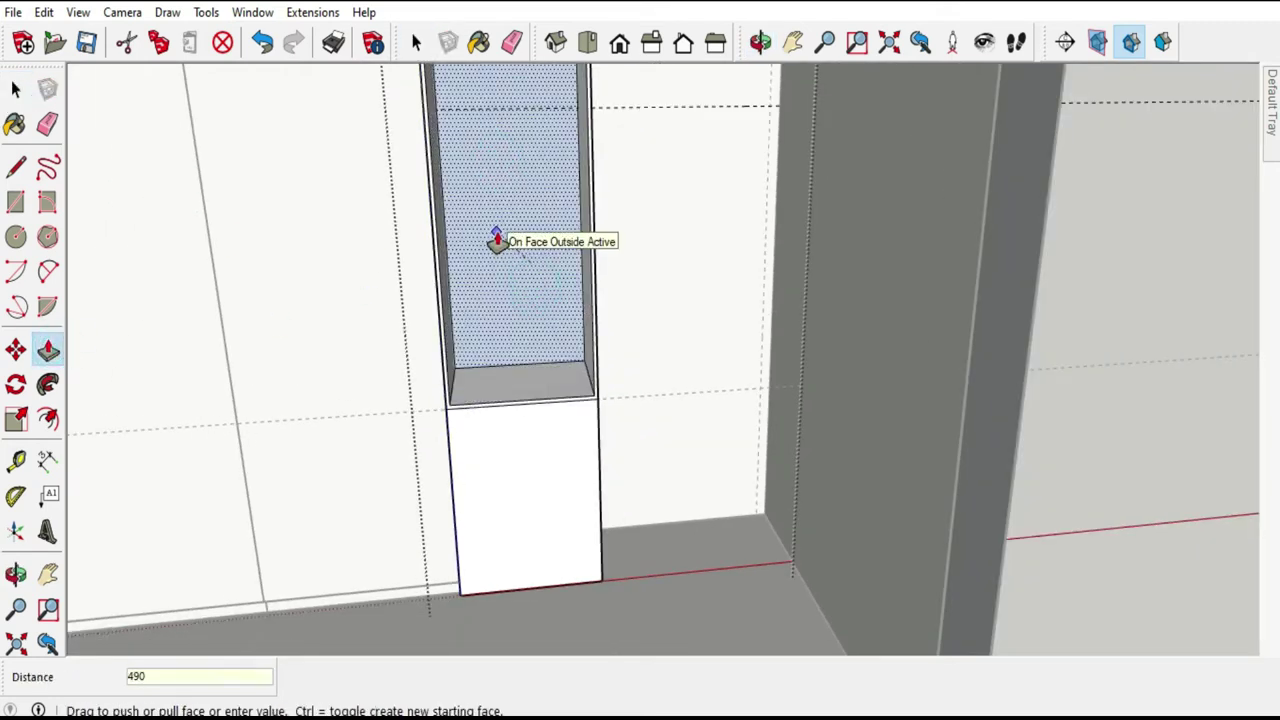
key("Return")
scroll(543, 314, "down", 5)
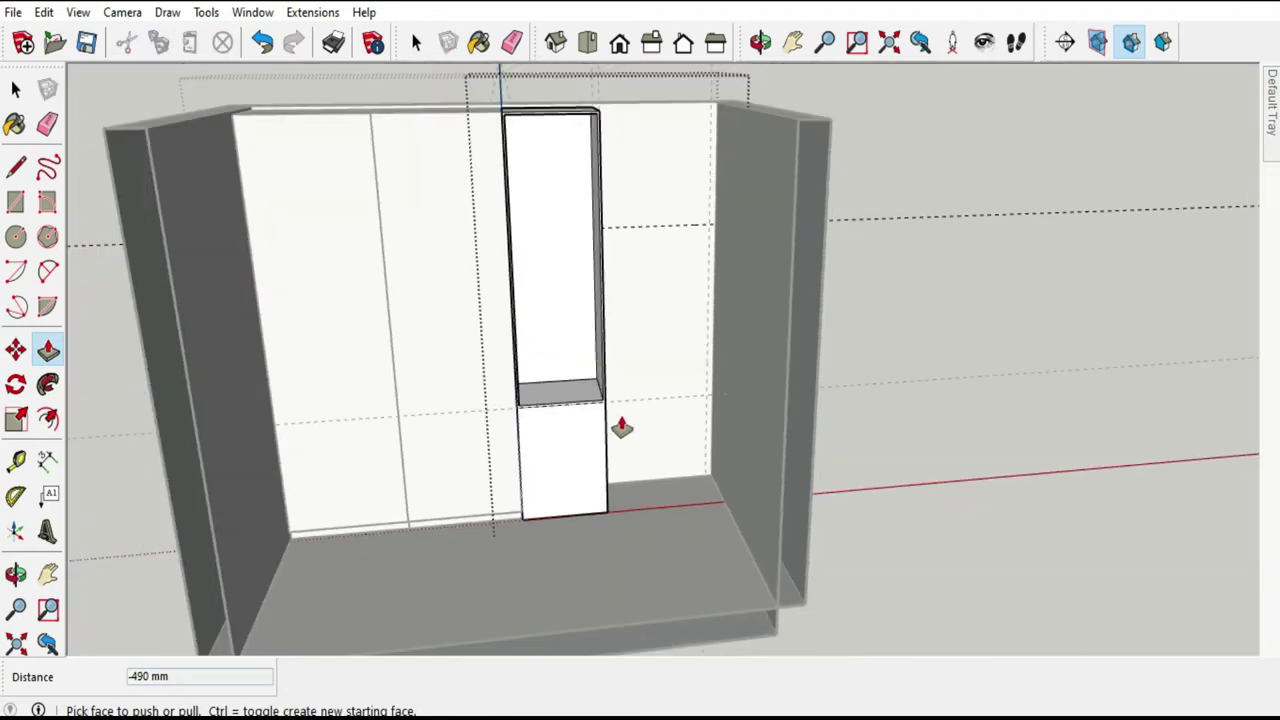
Orbit to a frontal view to check the new rectangular niche.
left_click(16, 89)
scroll(300, 191, "down", 5)
mouse_move(497, 257)
middle_mouse_down()
mouse_move(434, 194)
mouse_move(360, 205)
mouse_move(330, 180)
middle_mouse_up()
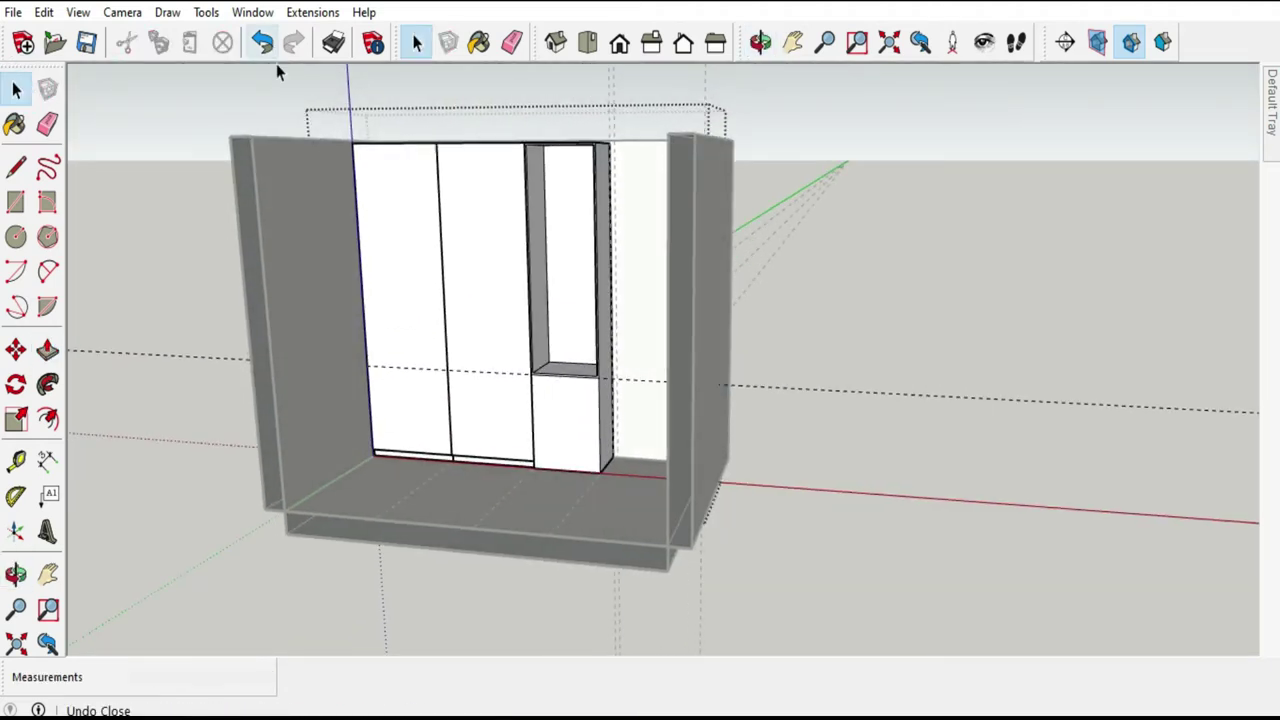
scroll(523, 163, "up", 3)
scroll(588, 233, "up", 2)
middle_click_drag(588, 233, 687, 225)
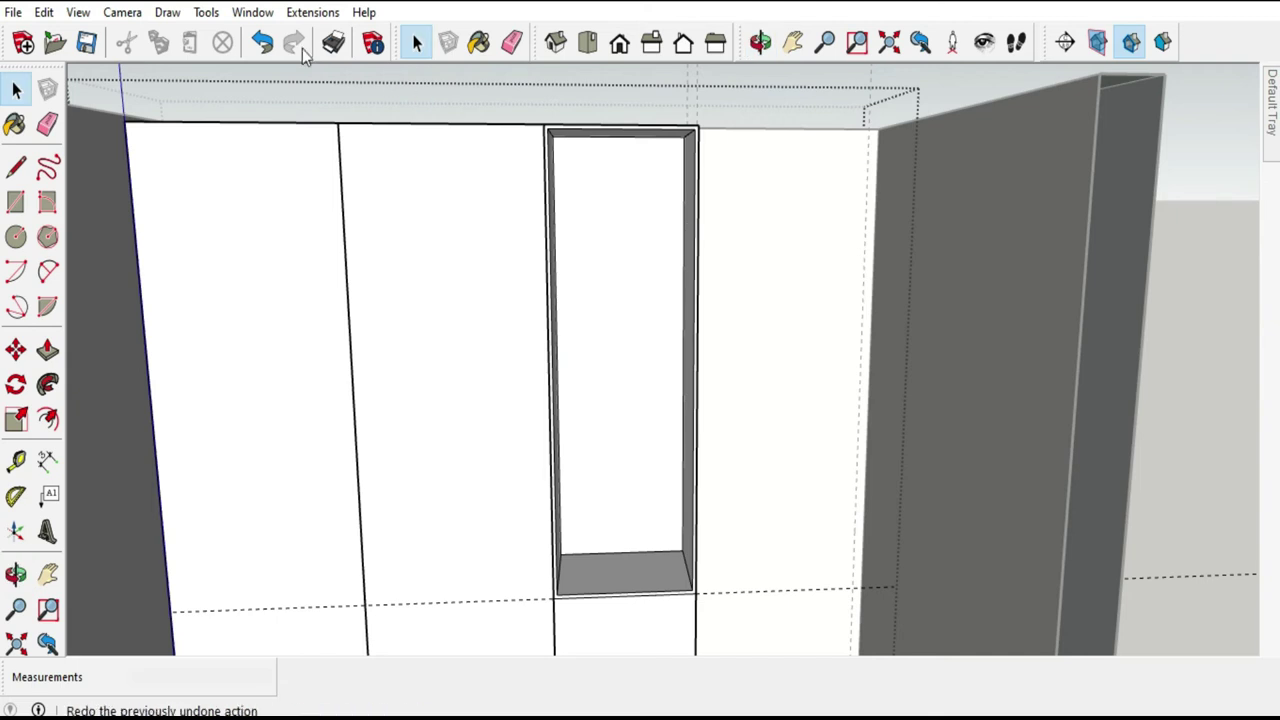
Undo the recess, inset and dividing line, then place a guide 800 mm below the panel top.
left_click(268, 48)
left_click(268, 48)
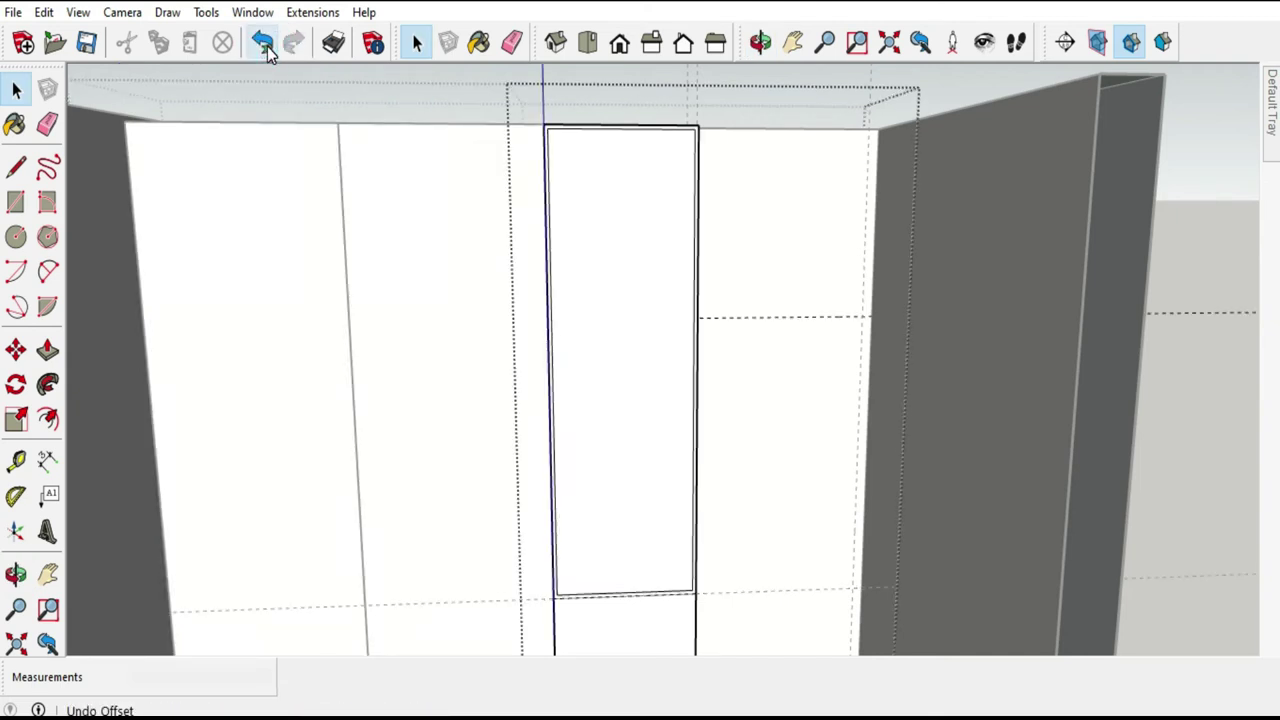
left_click(268, 48)
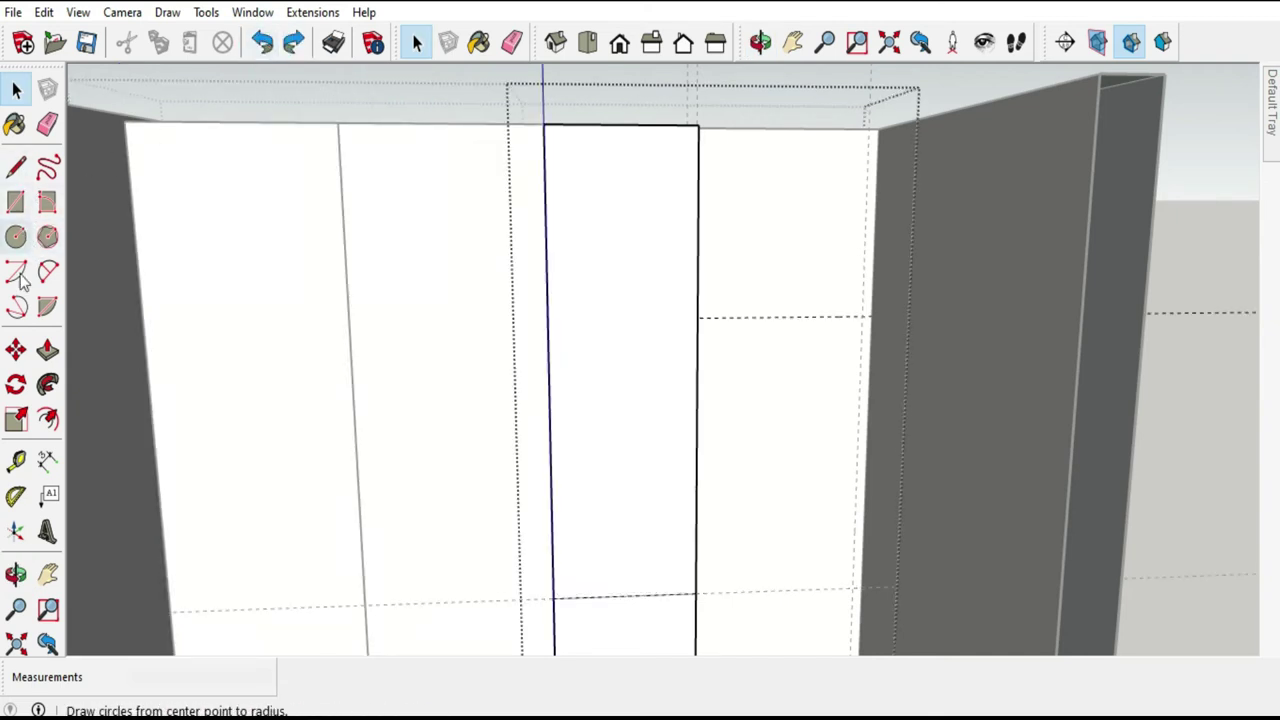
left_click(18, 460)
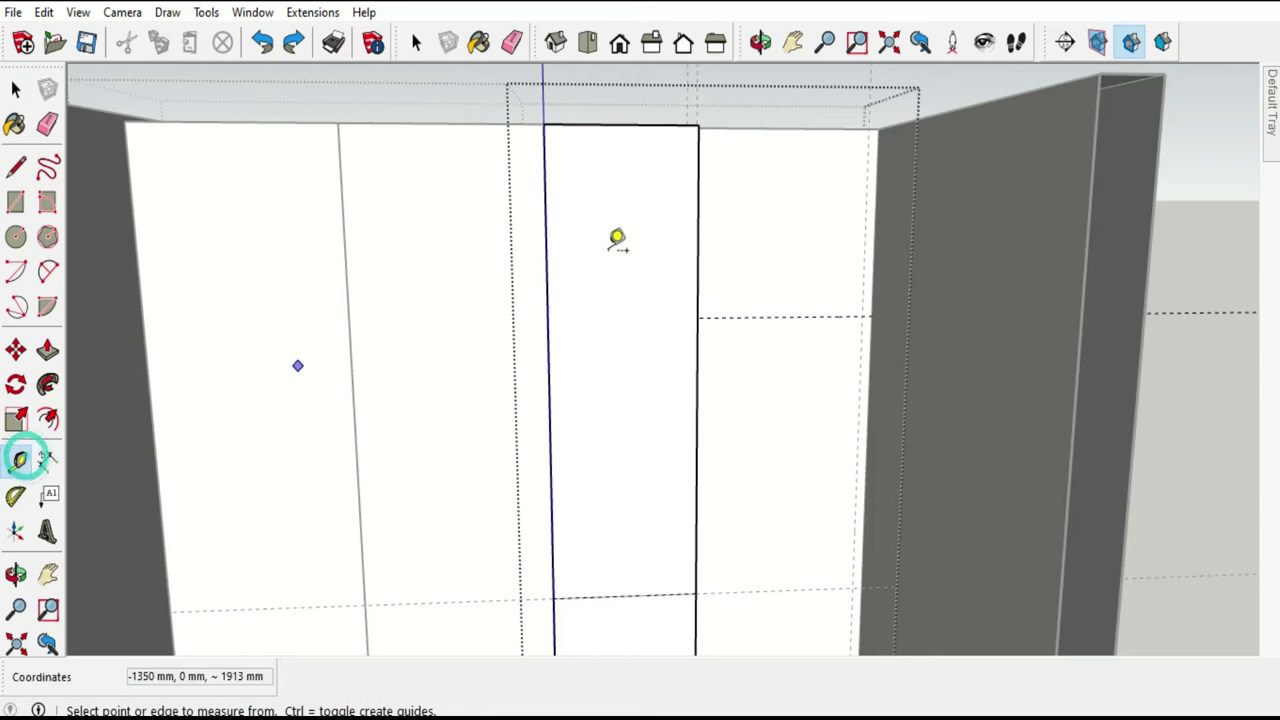
left_click(621, 124)
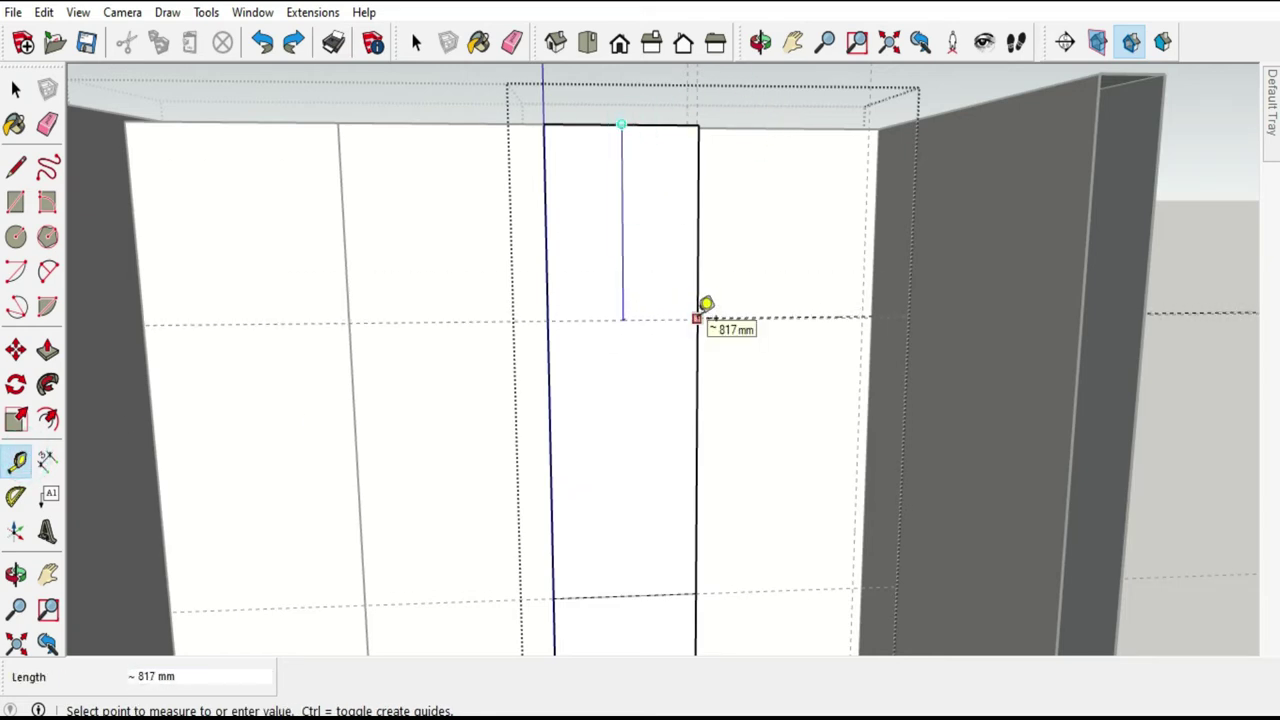
key("Return")
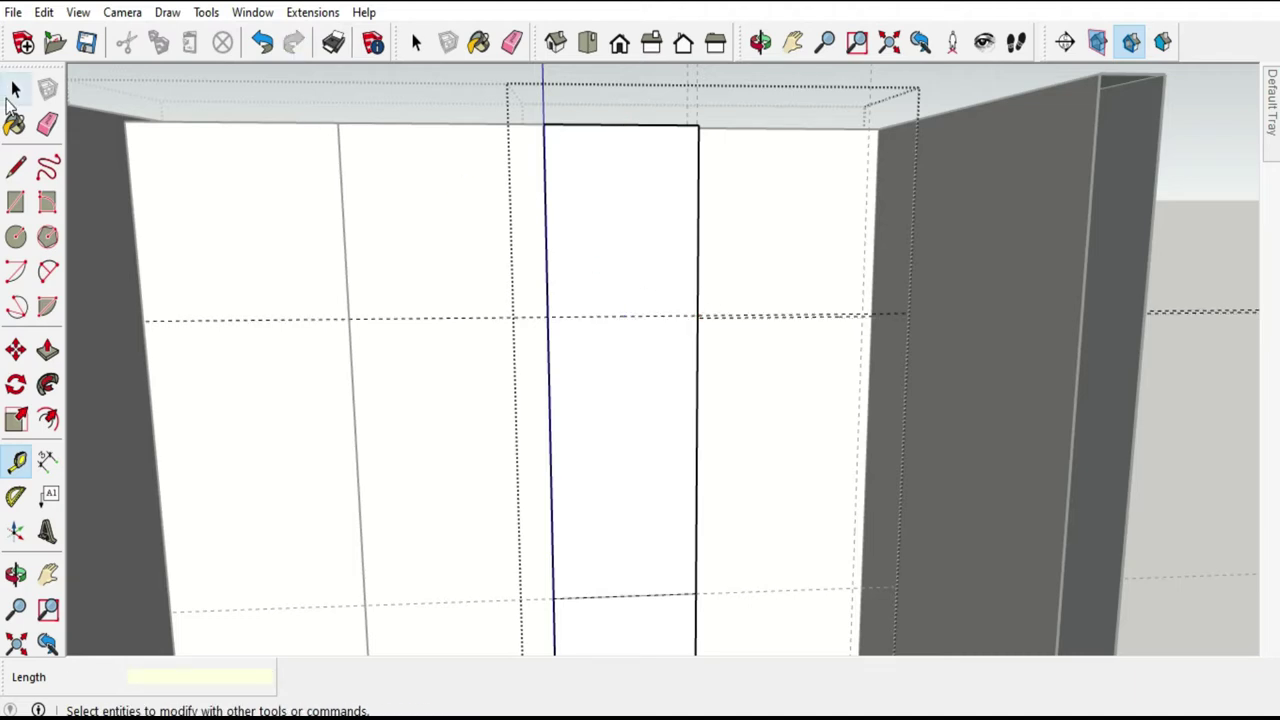
Draw two roof lines from the 800 mm guide to the top-edge midpoint, forming a pointed gable.
left_click(16, 167)
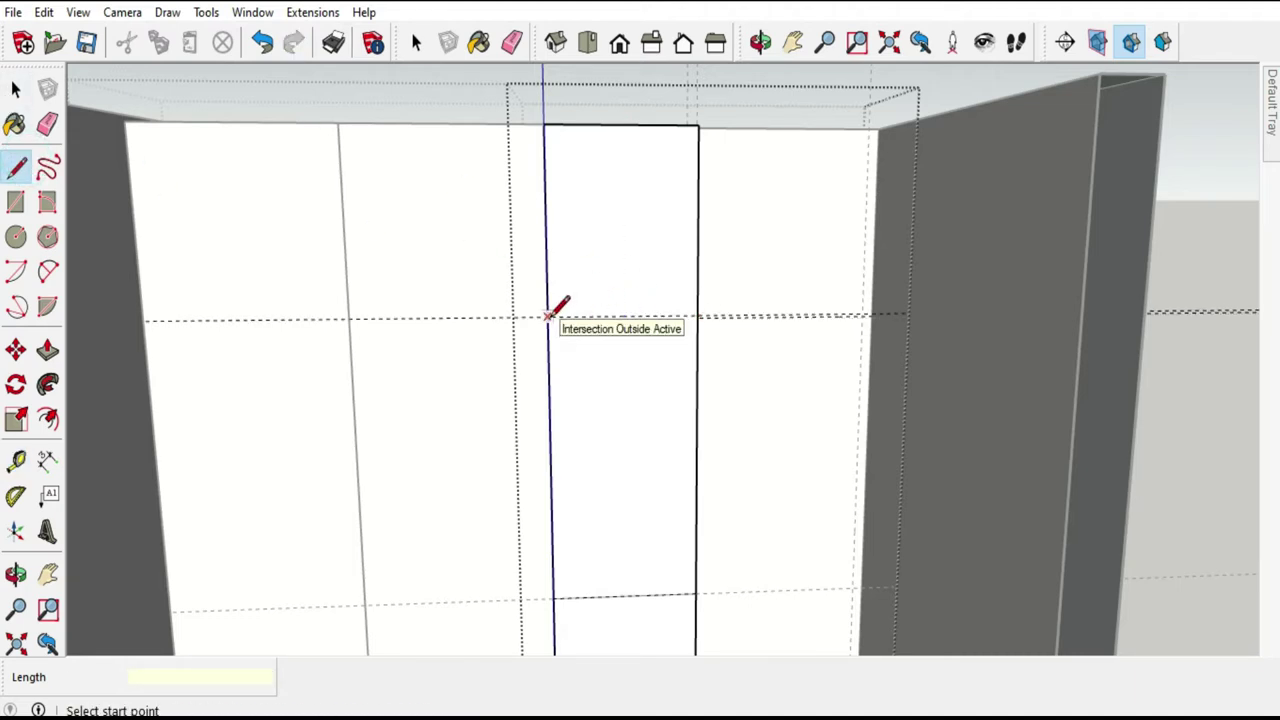
left_click(547, 316)
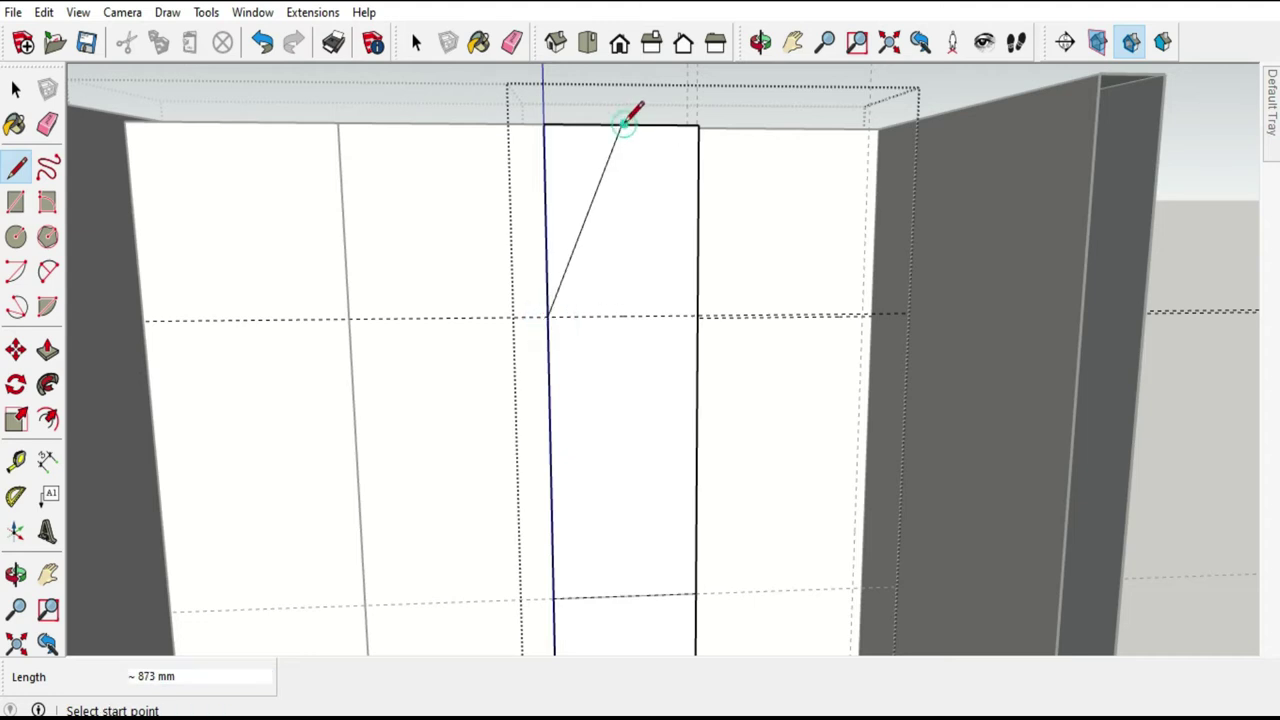
left_click(697, 314)
left_click(621, 127)
left_click(12, 90)
left_click(594, 188)
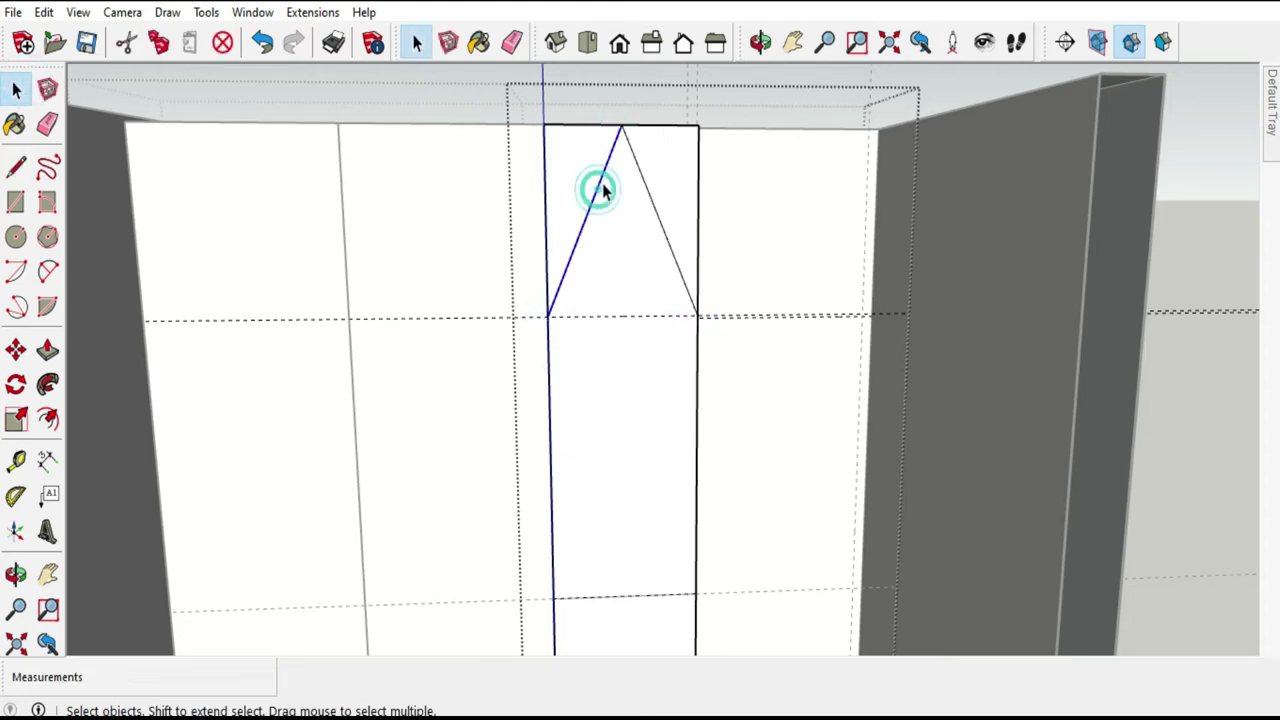
scroll(594, 175, "down", 1)
left_click(642, 287)
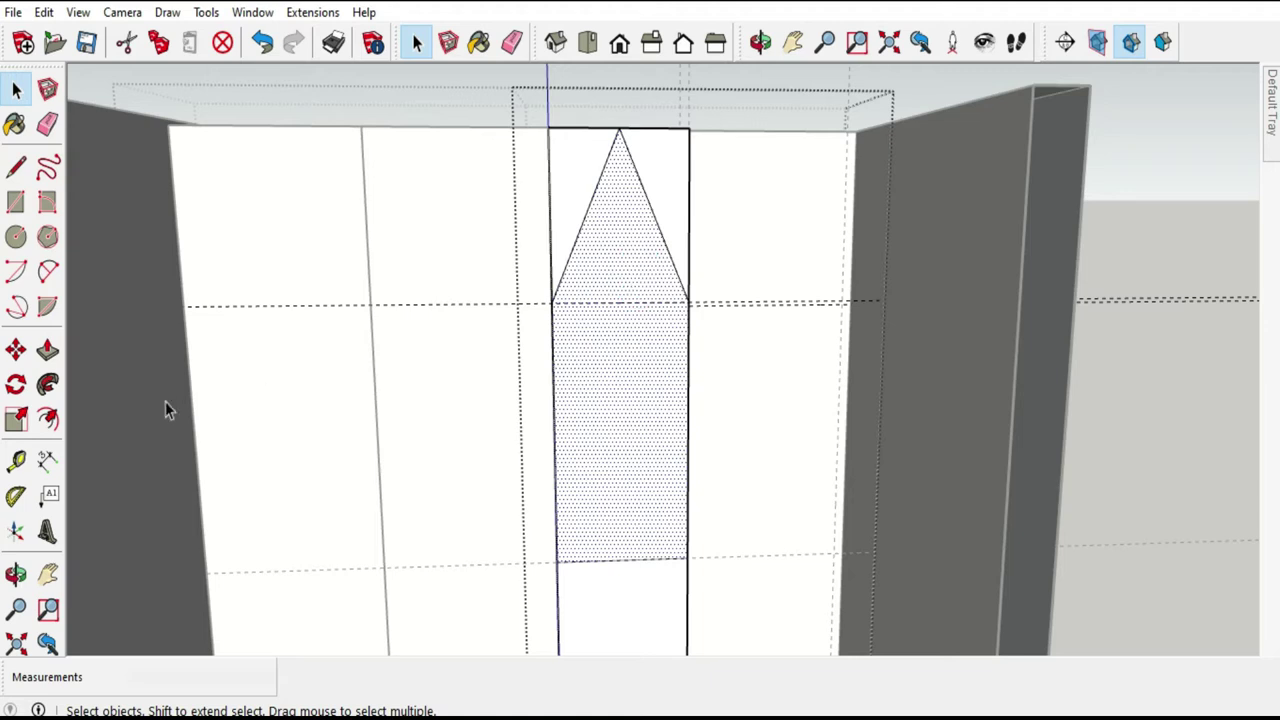
Inset the house-shaped face with a 17 mm border.
left_click(48, 419)
left_click(551, 352)
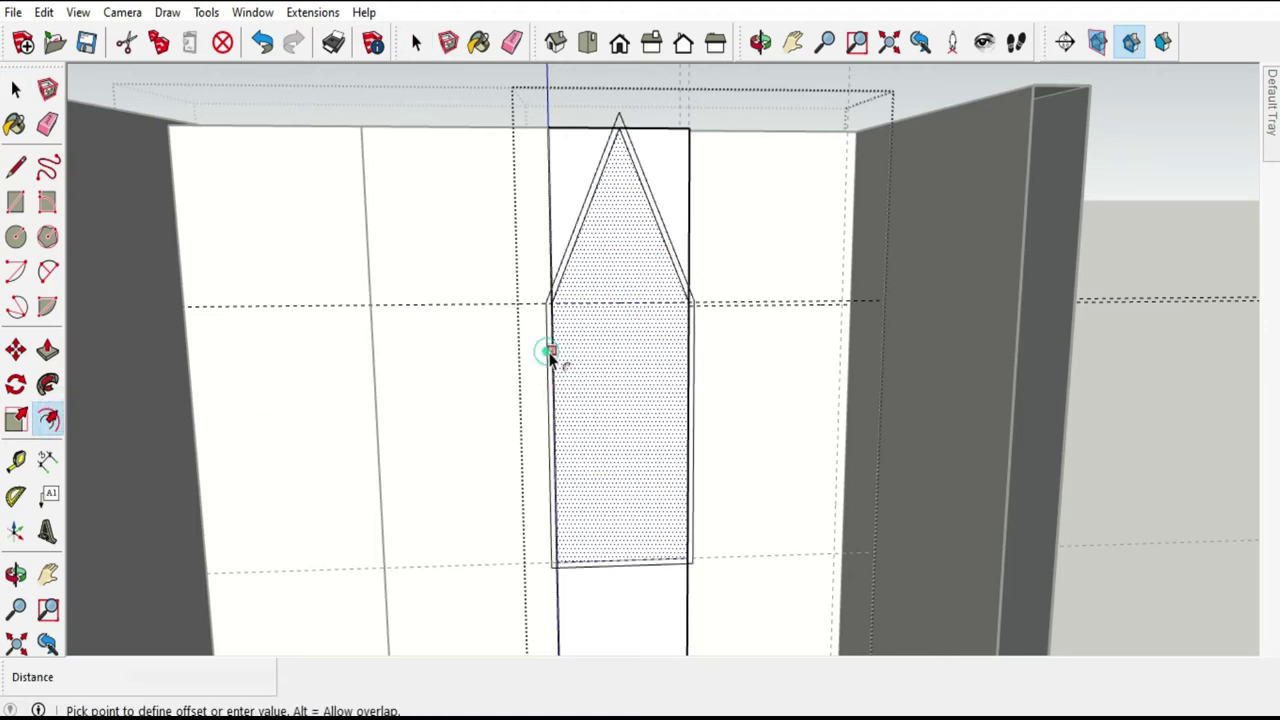
left_click(560, 358)
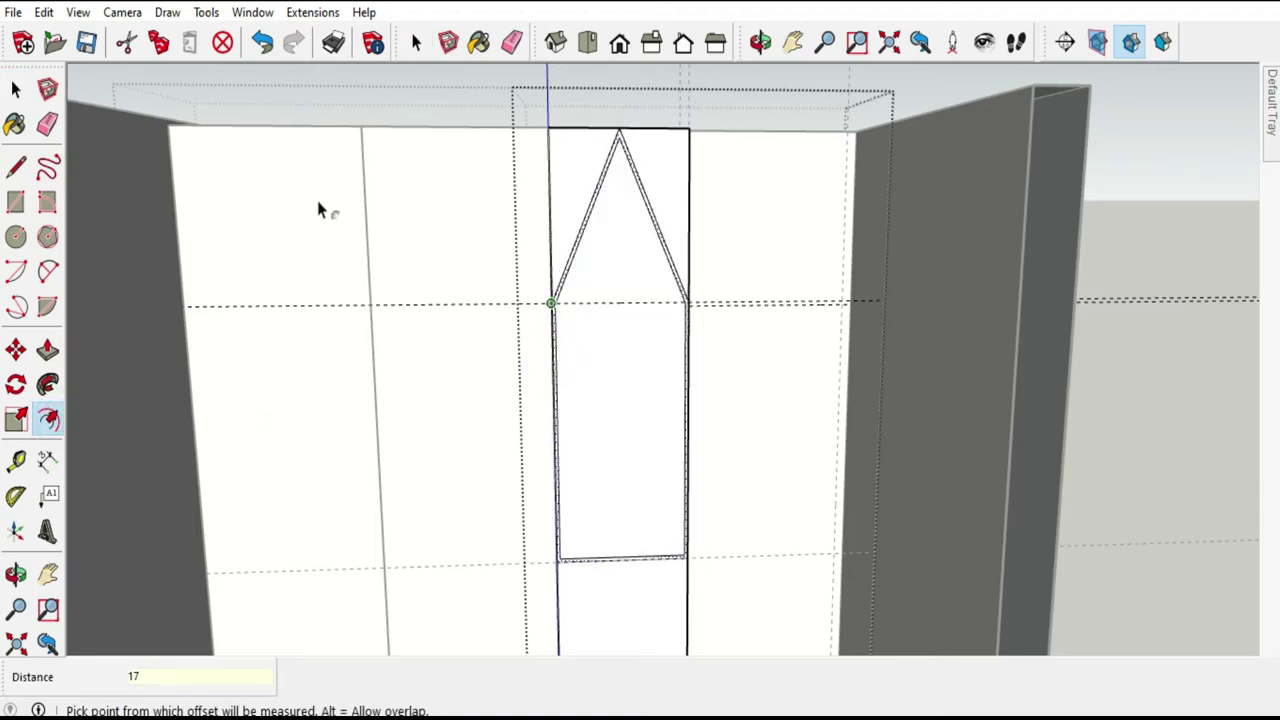
left_click(15, 90)
left_click(198, 91)
scroll(528, 371, "down", 1)
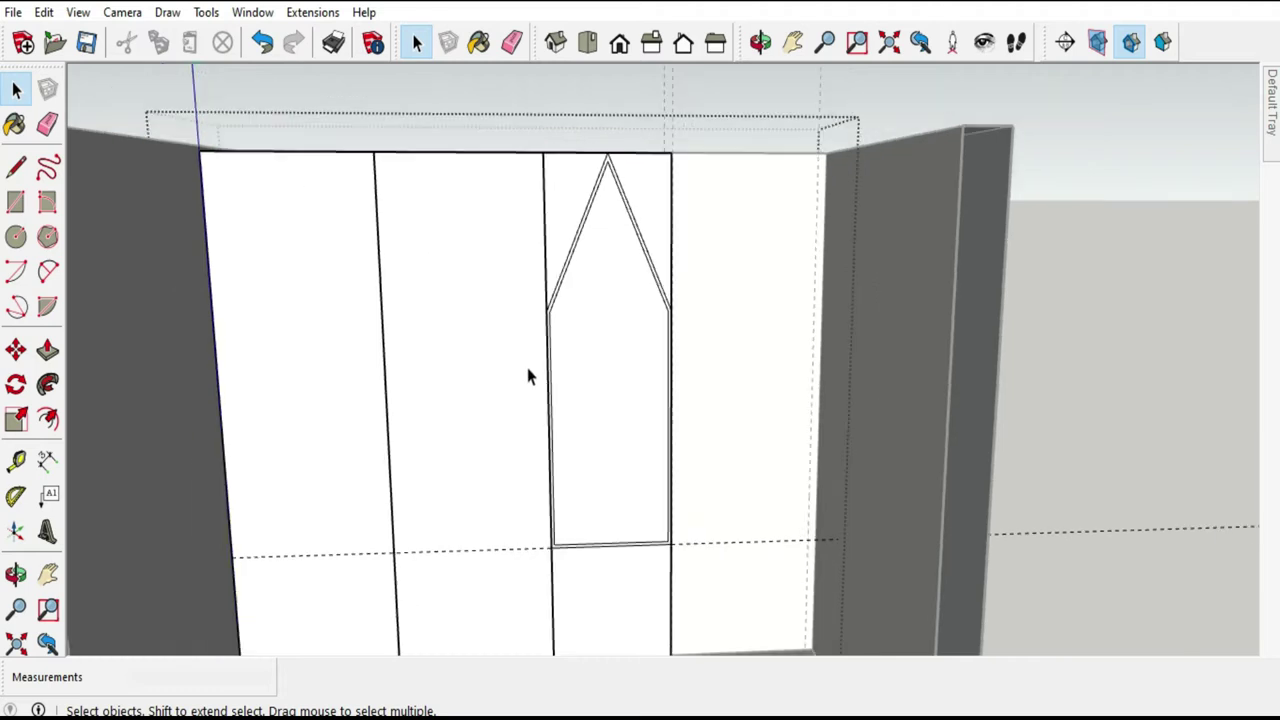
middle_click_drag(528, 371, 616, 388)
Inside the panel group, push the pointed inner face back to the 490 mm niche depth.
left_click(616, 388)
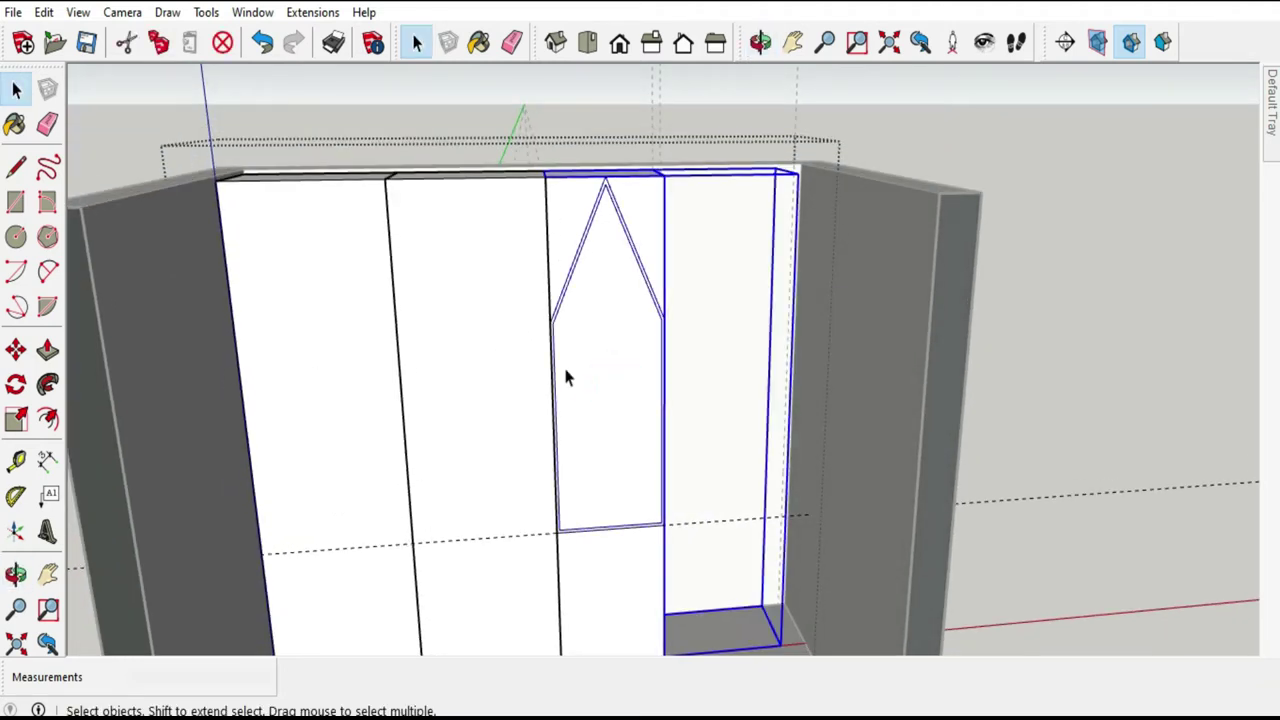
double_click(565, 365)
left_click(566, 368)
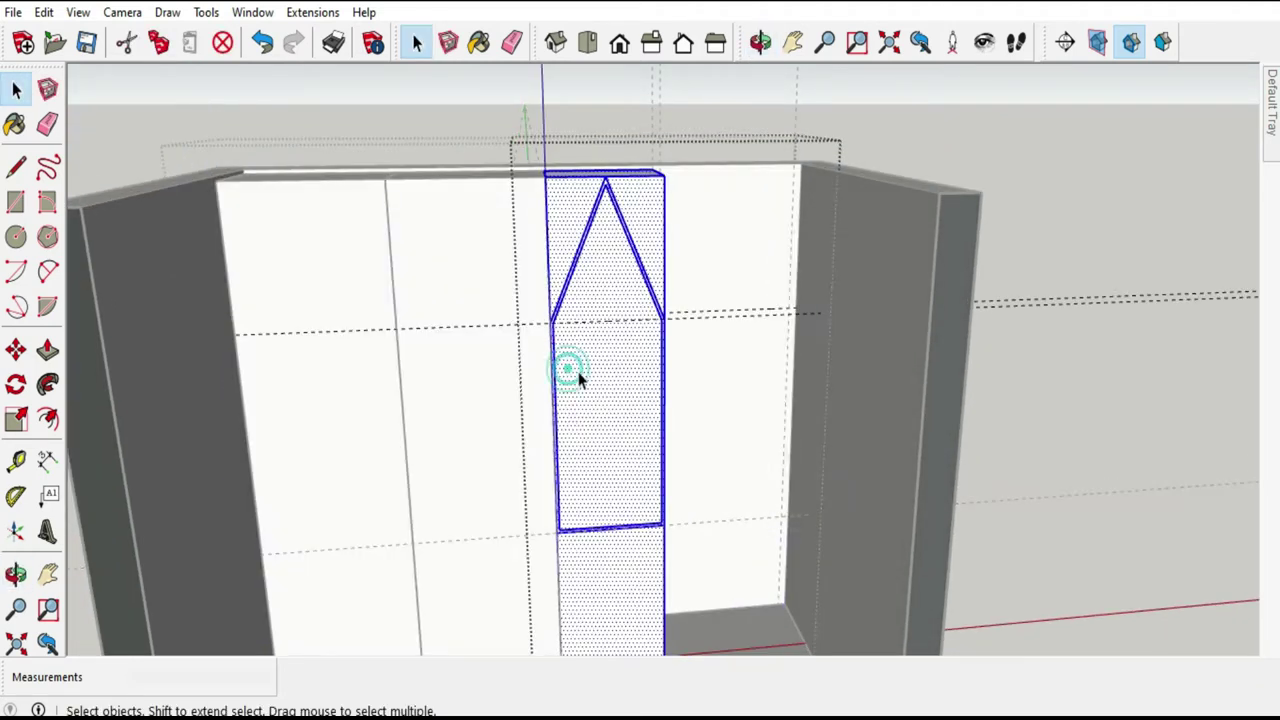
left_click(47, 350)
double_click(640, 408)
left_click(15, 88)
key("p")
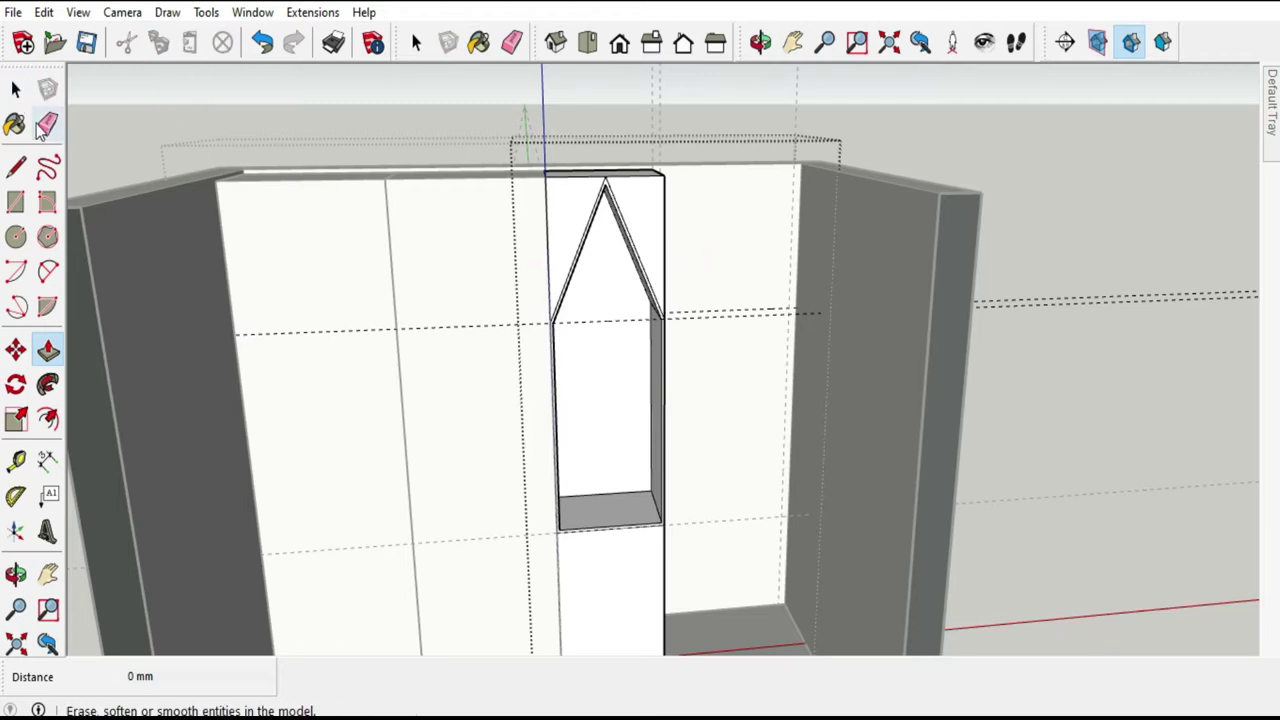
mouse_move(511, 426)
middle_mouse_down()
mouse_move(434, 371)
mouse_move(300, 328)
middle_mouse_up()
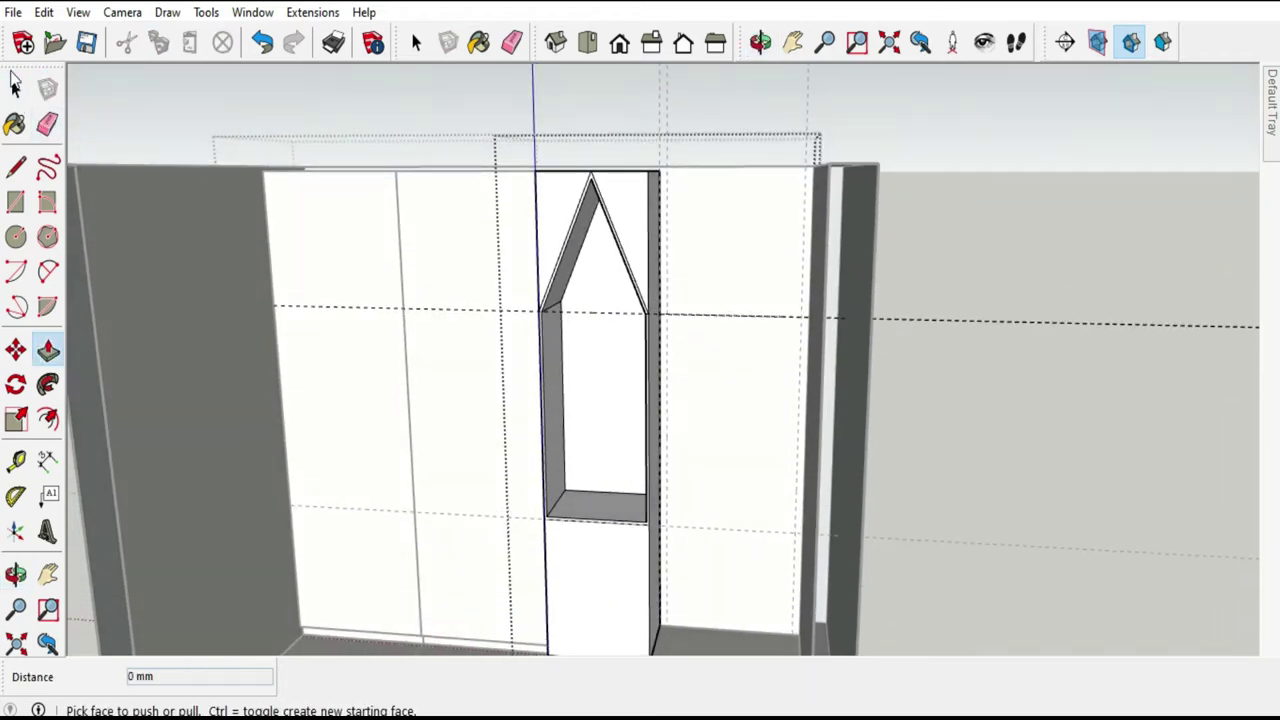
left_click(15, 88)
scroll(370, 555, "up", 3)
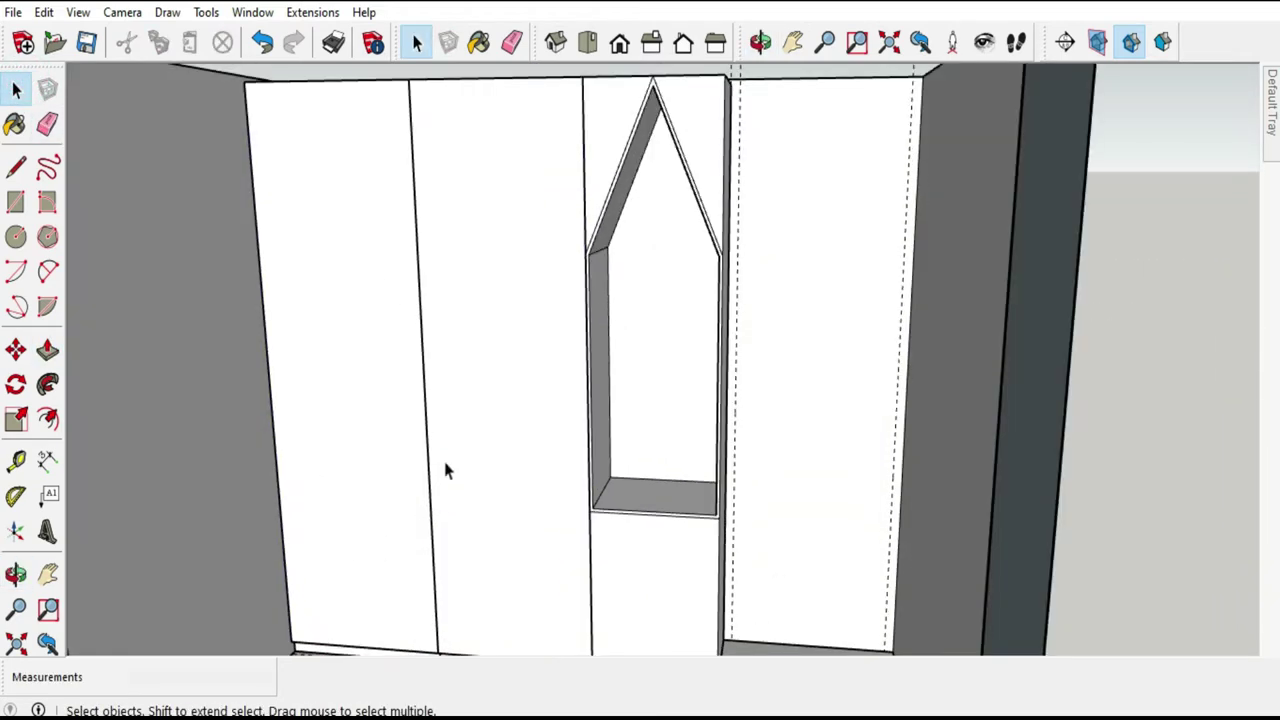
Draw a line across the wardrobe panel to separate its lower niche section.
left_click(443, 466)
left_click(443, 458)
left_click(22, 460)
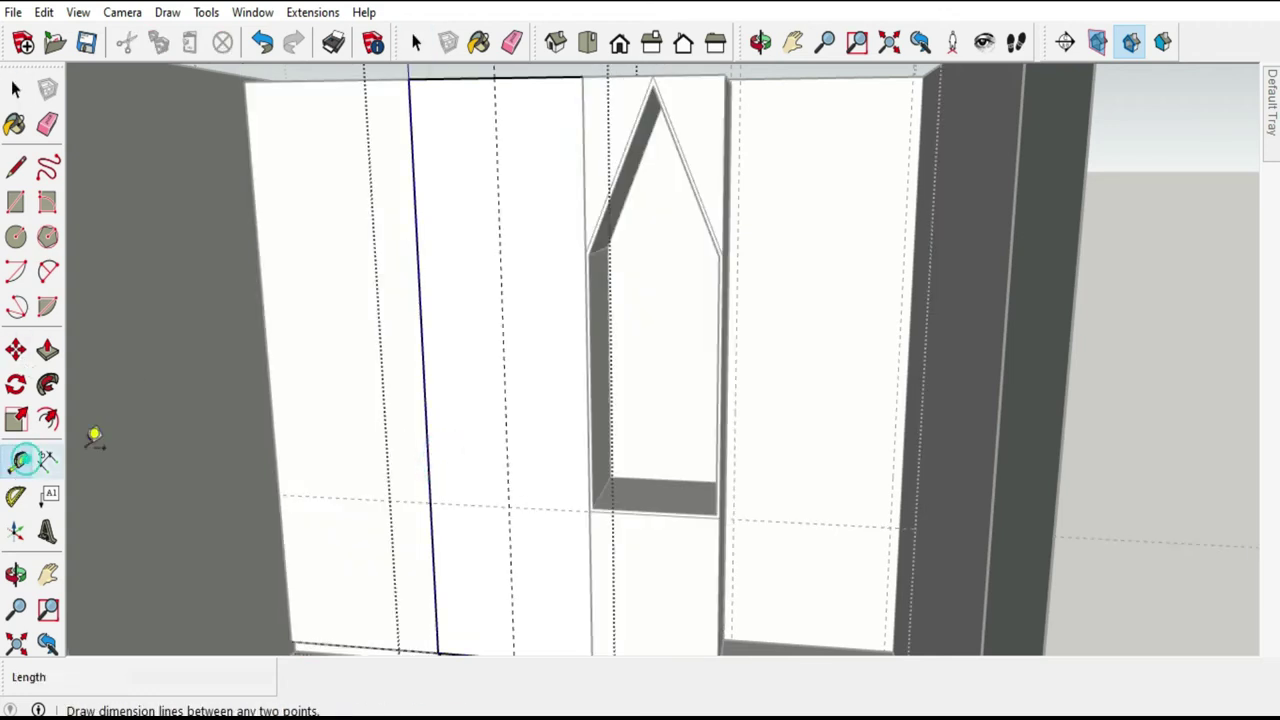
scroll(462, 510, "down", 2)
scroll(598, 428, "up", 5)
scroll(562, 568, "up", 2)
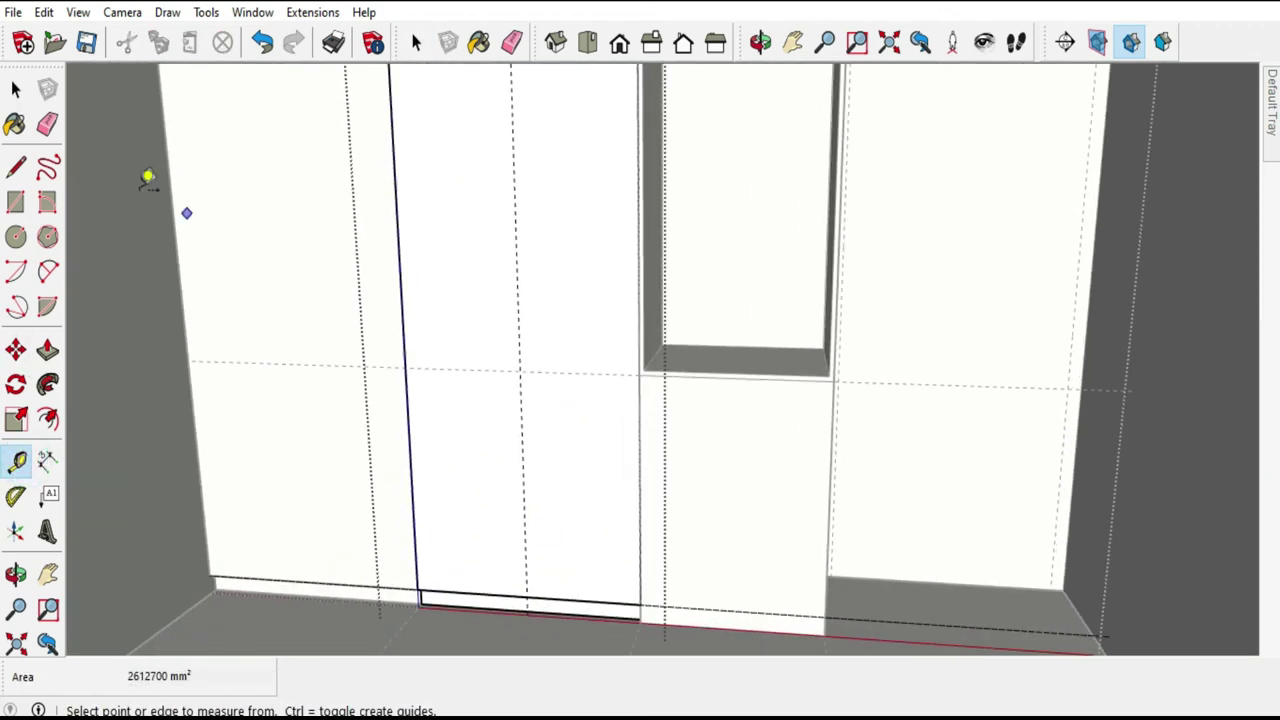
left_click(16, 168)
left_click(639, 374)
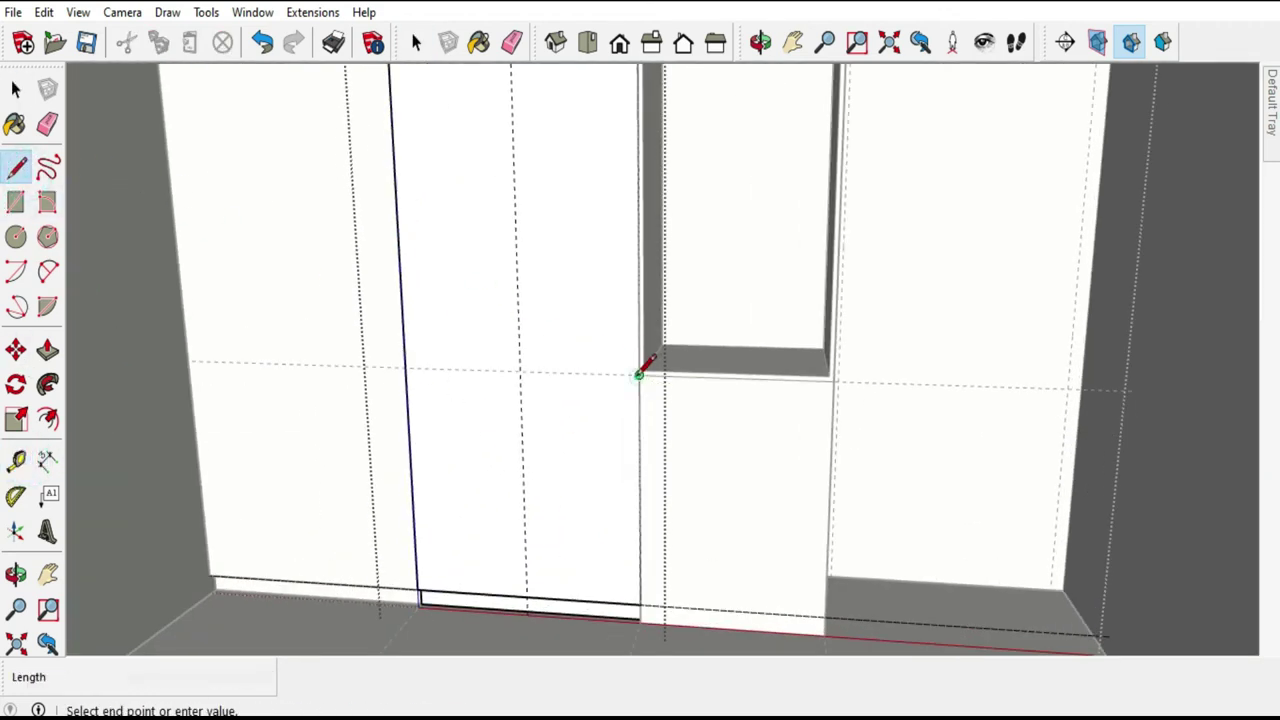
left_click(405, 368)
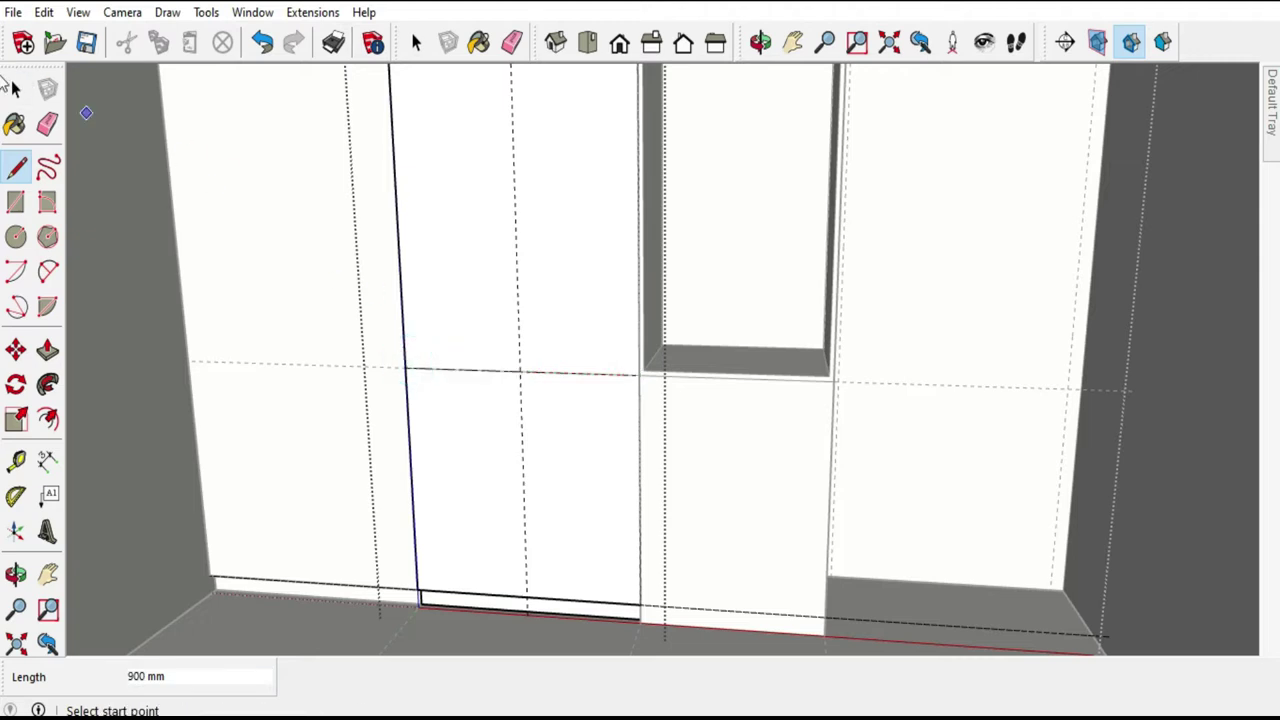
left_click(16, 90)
left_click(588, 250)
left_click(590, 420)
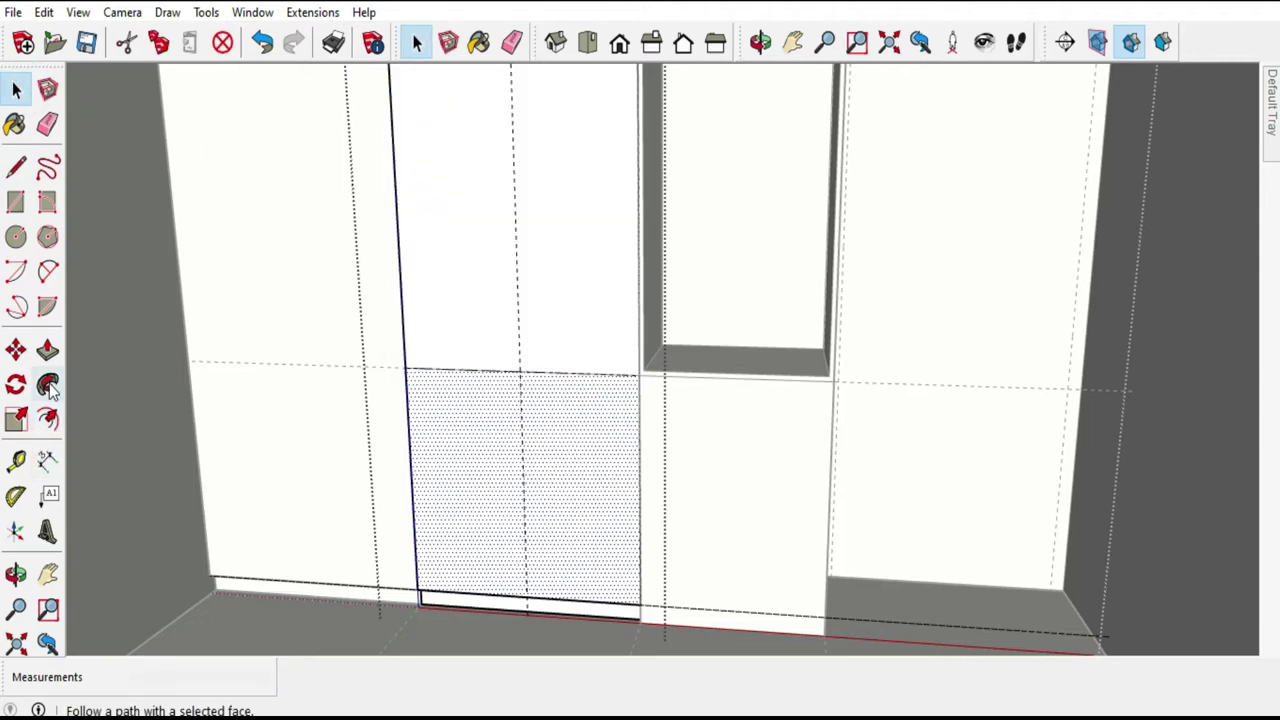
Inset a thin border on the lower panel face.
mouse_move(446, 446)
middle_mouse_down()
mouse_move(465, 396)
mouse_move(491, 414)
middle_mouse_up()
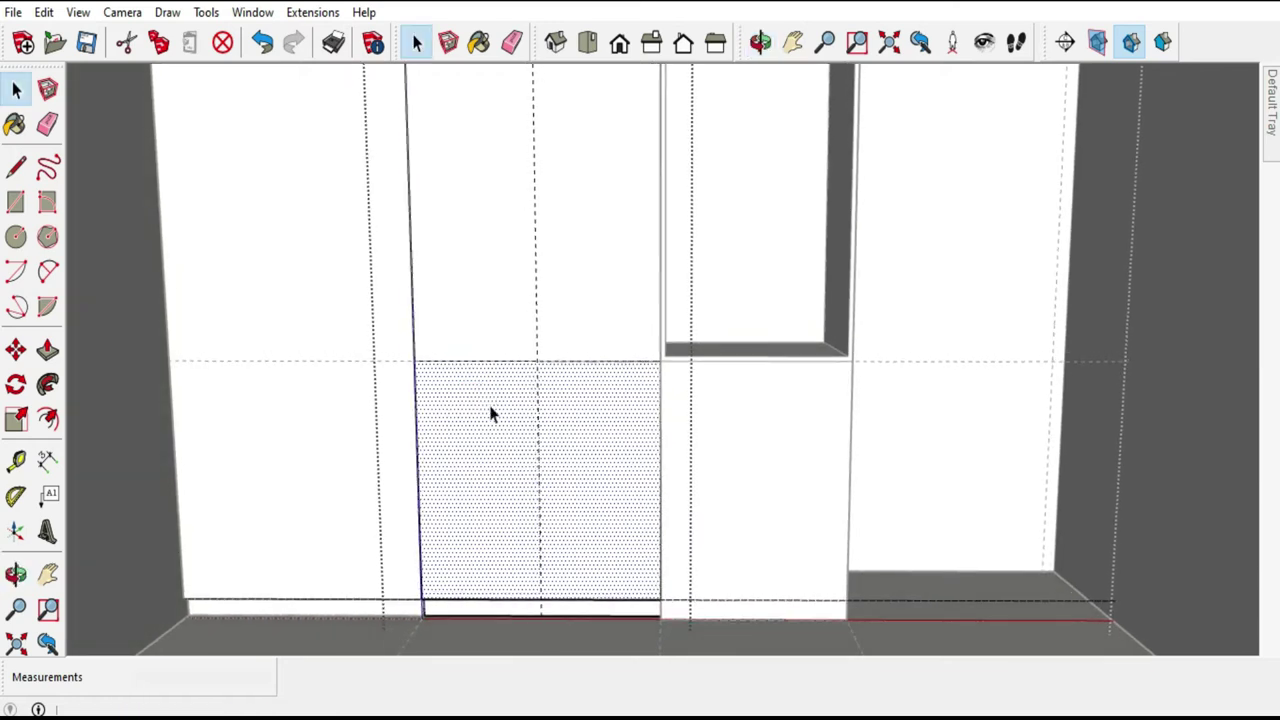
scroll(583, 240, "down", 2)
scroll(587, 262, "down", 2)
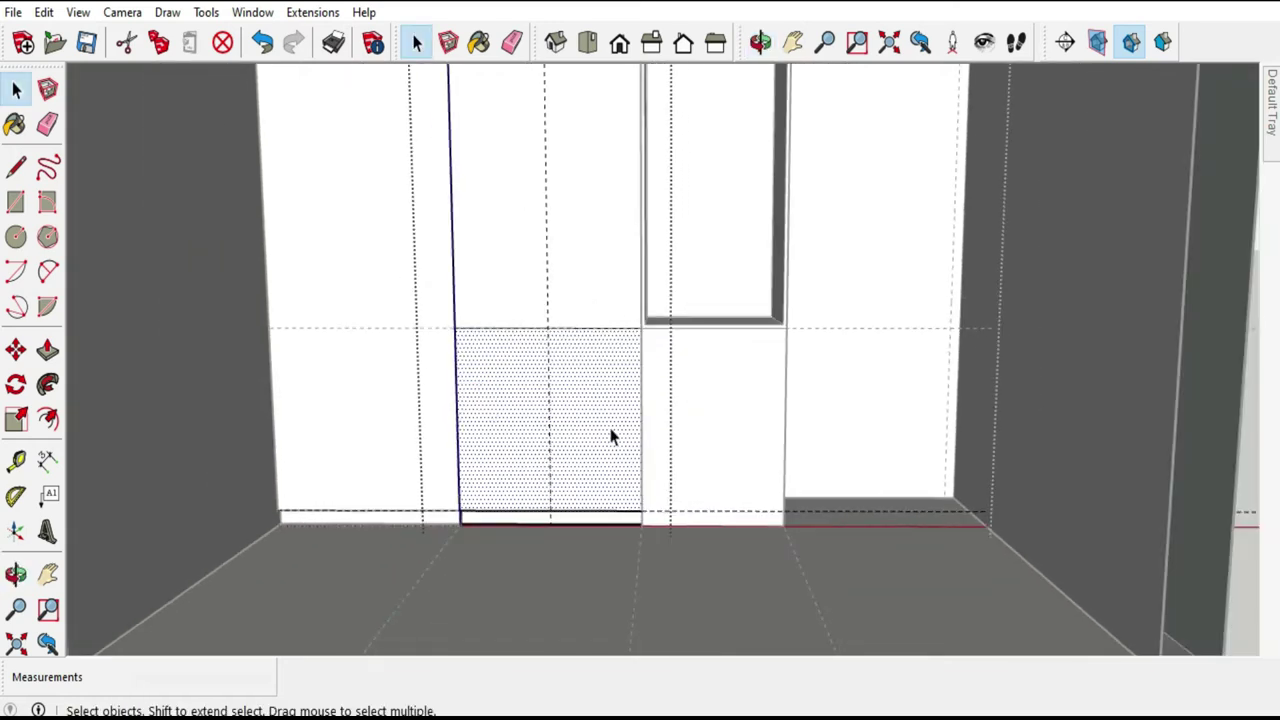
scroll(612, 436, "up", 1)
scroll(613, 440, "up", 1)
scroll(600, 430, "up", 1)
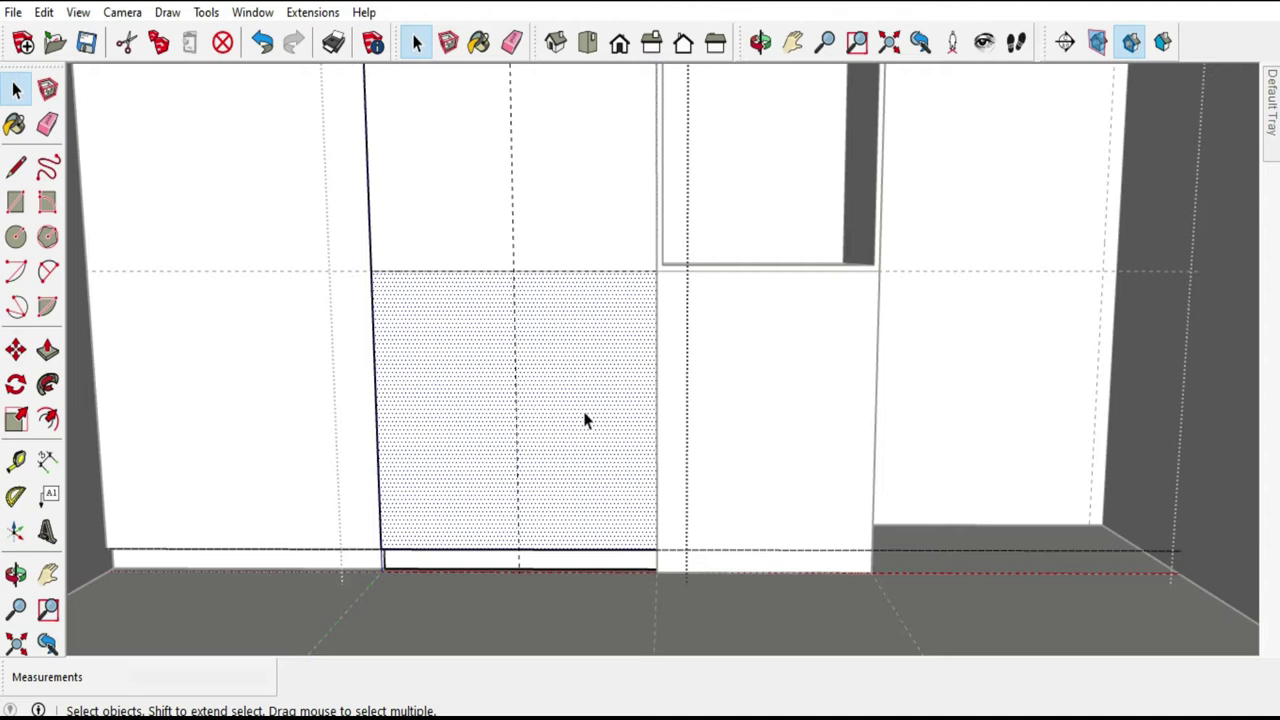
middle_click_drag(585, 419, 540, 457)
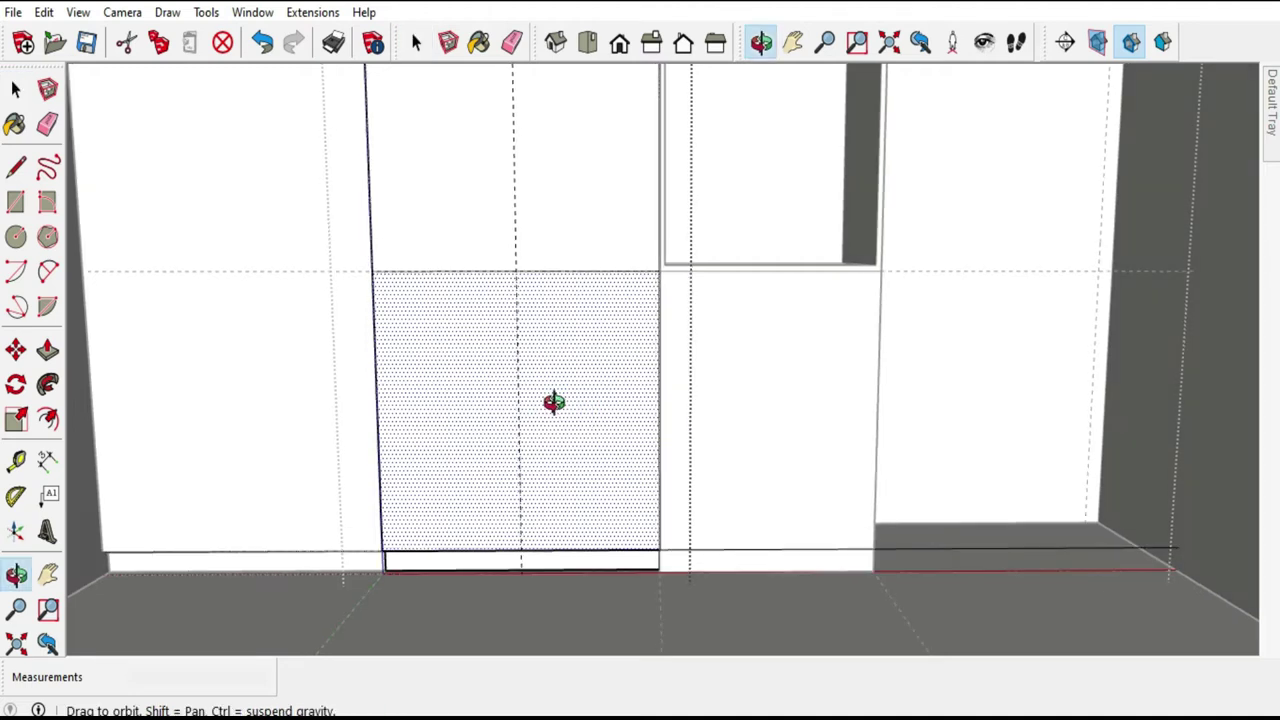
left_click(50, 420)
left_click(381, 320)
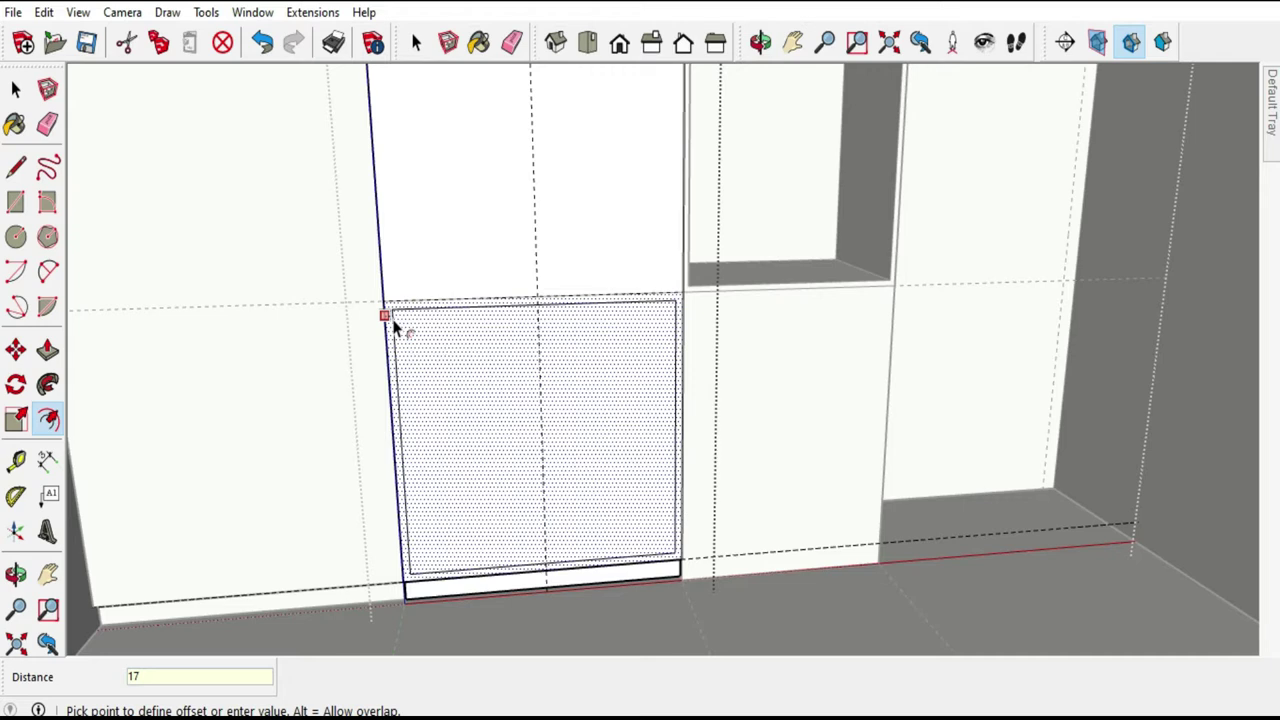
left_click(393, 325)
Push the inner lower face back to form the first square niche.
left_click(15, 90)
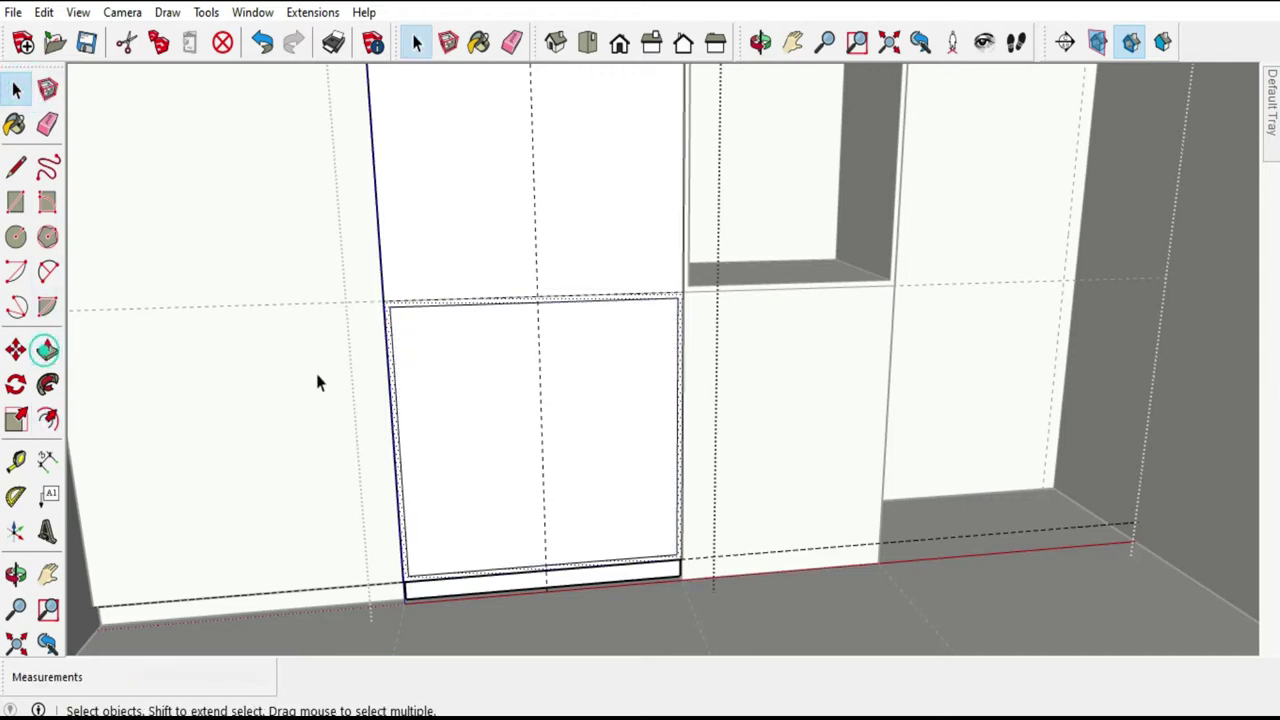
left_click(450, 343)
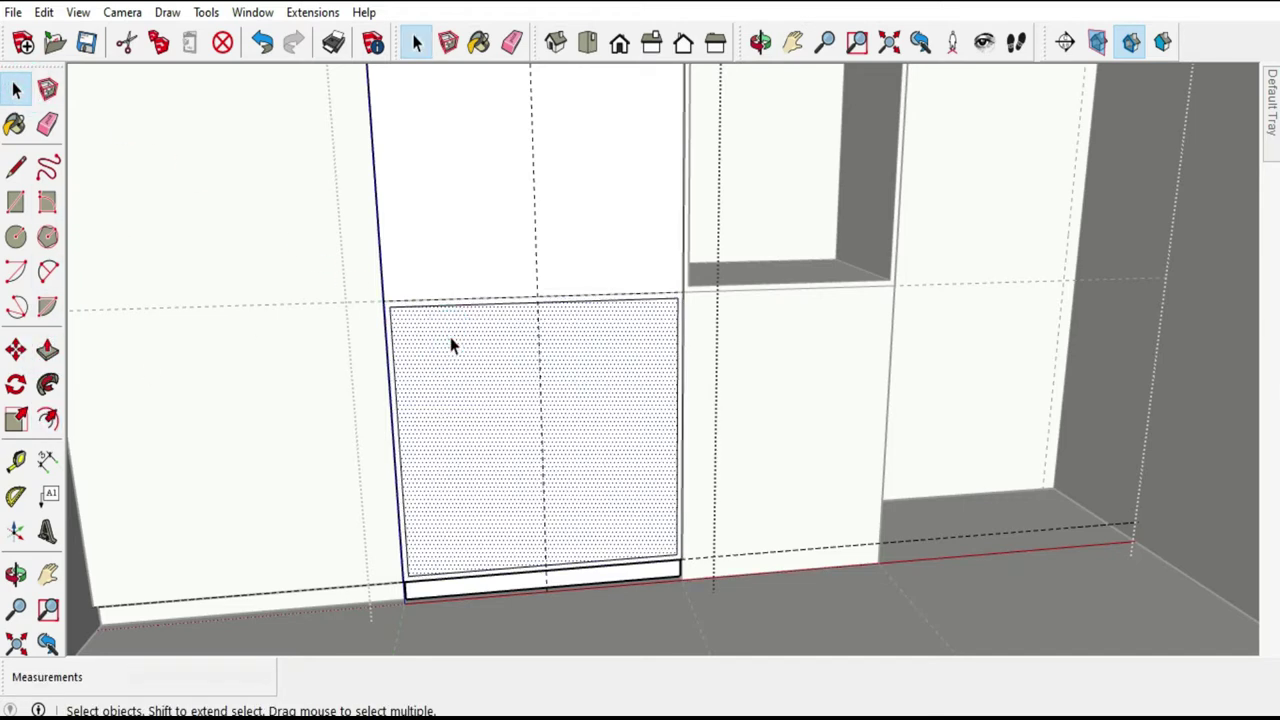
key("p")
double_click(471, 352)
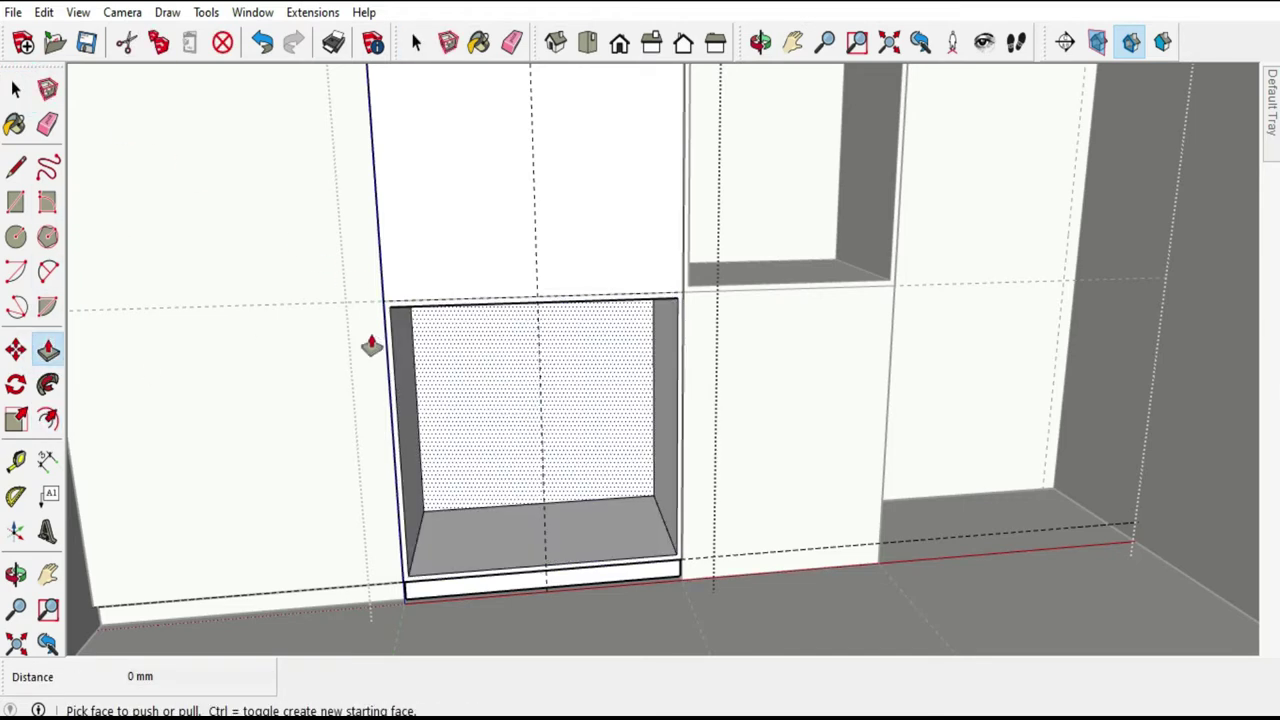
left_click(47, 124)
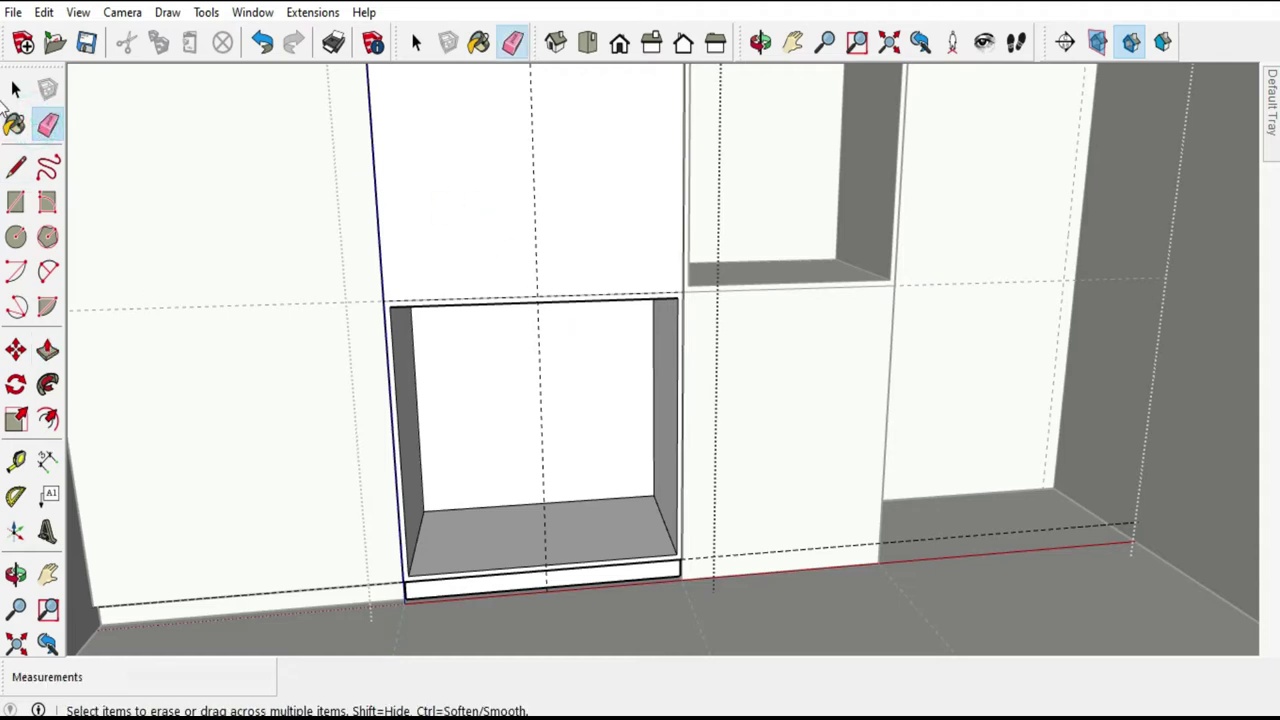
key("space")
mouse_move(408, 366)
middle_mouse_down()
mouse_move(487, 357)
mouse_move(471, 346)
mouse_move(477, 374)
middle_mouse_up()
scroll(503, 210, "up", 2)
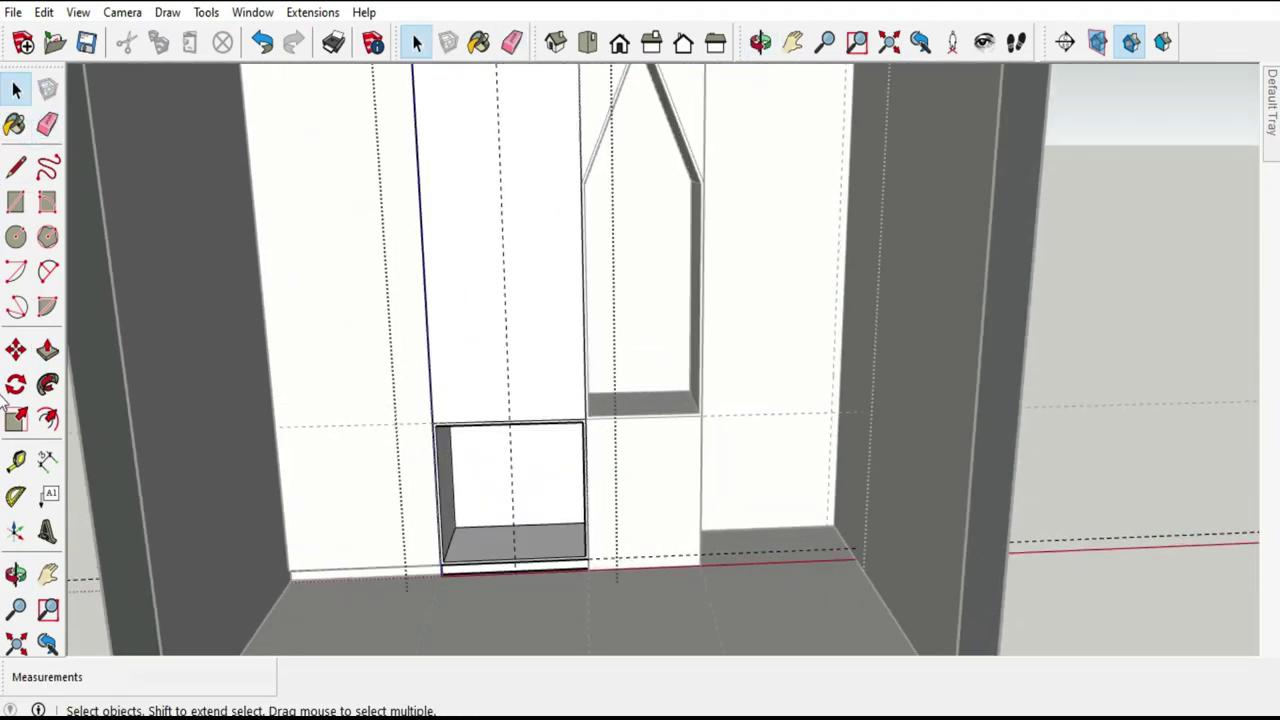
In the left wardrobe panel, draw a dividing line at niche height.
left_click(16, 167)
scroll(714, 343, "up", 1)
scroll(705, 360, "up", 1)
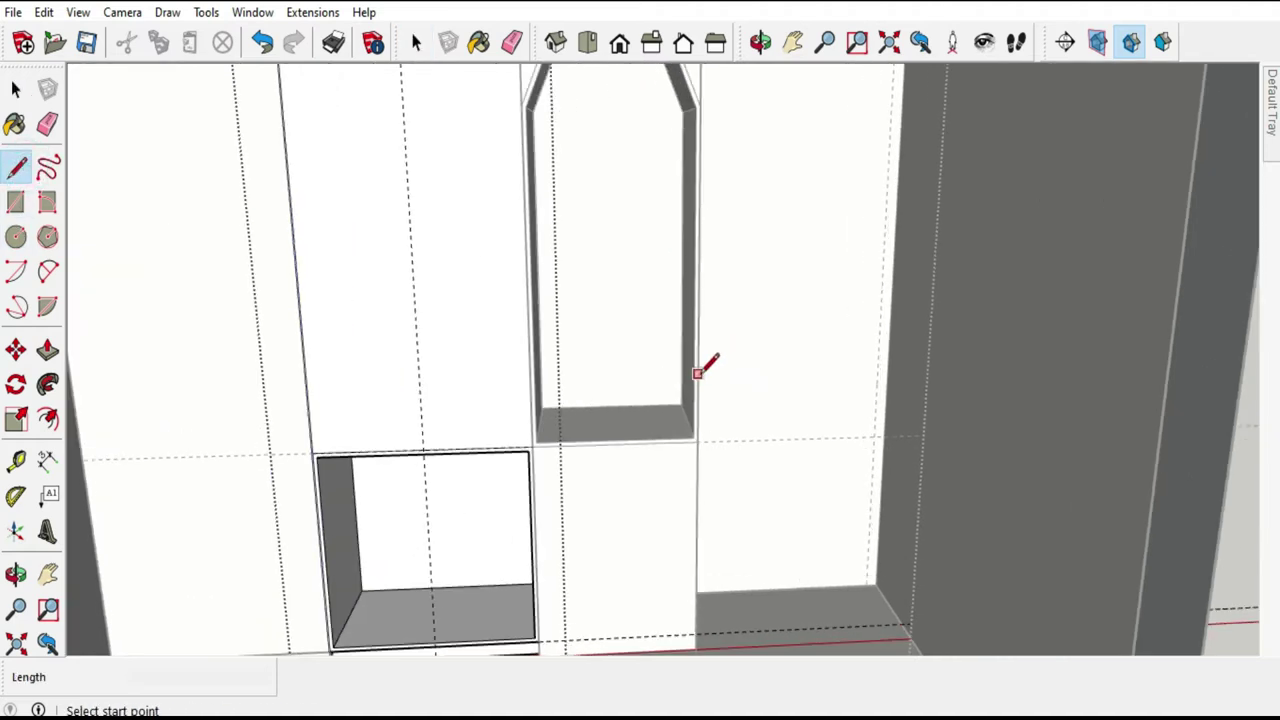
left_click(16, 89)
scroll(625, 360, "down", 1)
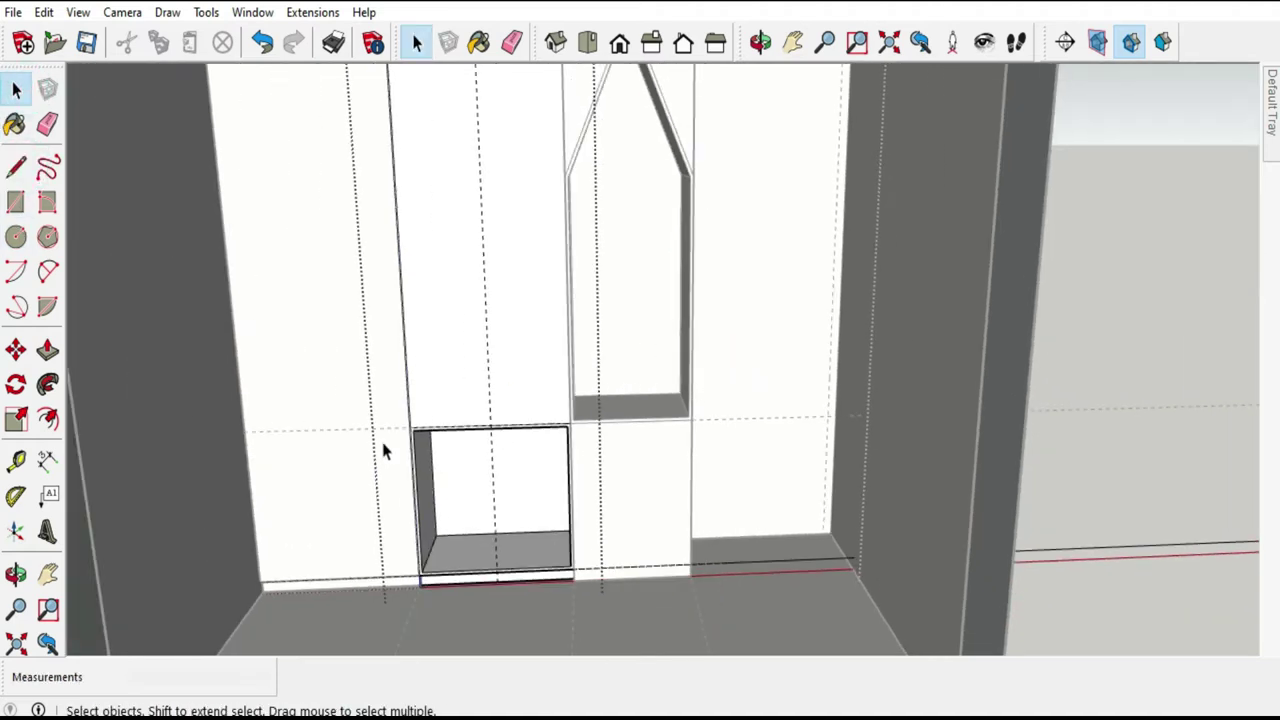
scroll(313, 470, "up", 1)
double_click(314, 468)
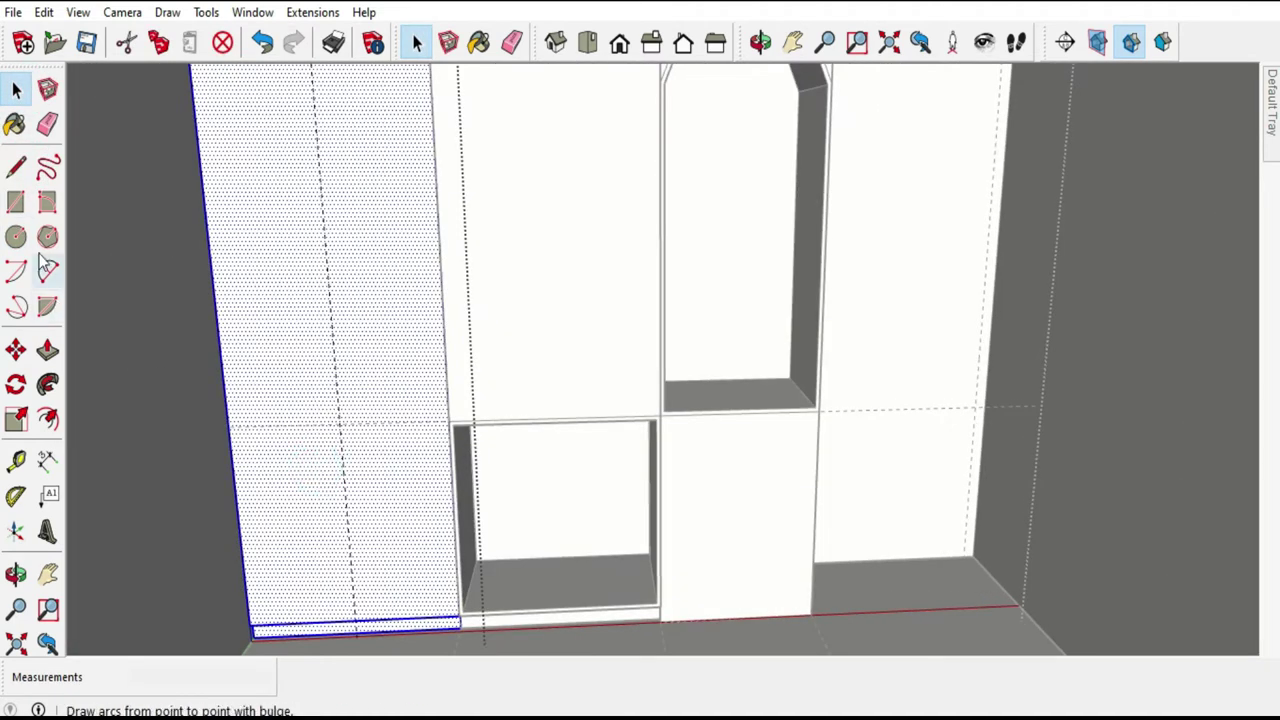
left_click(16, 167)
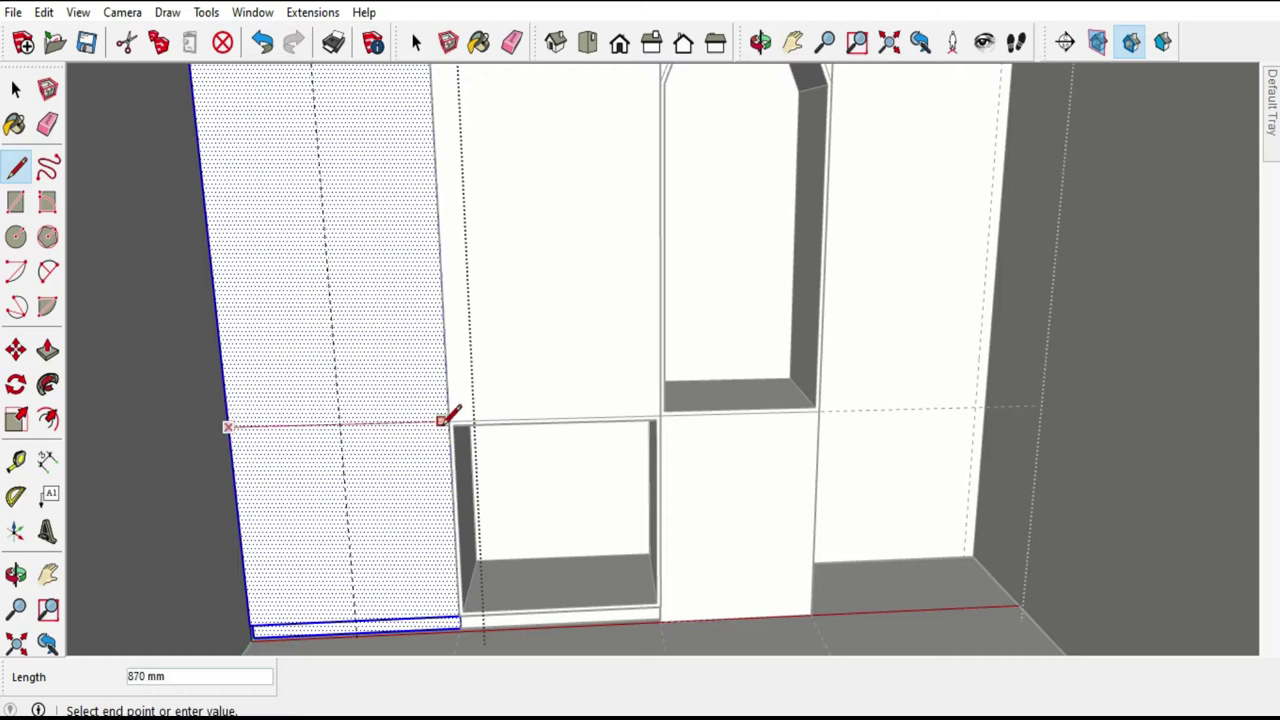
left_click(450, 420)
left_click(16, 90)
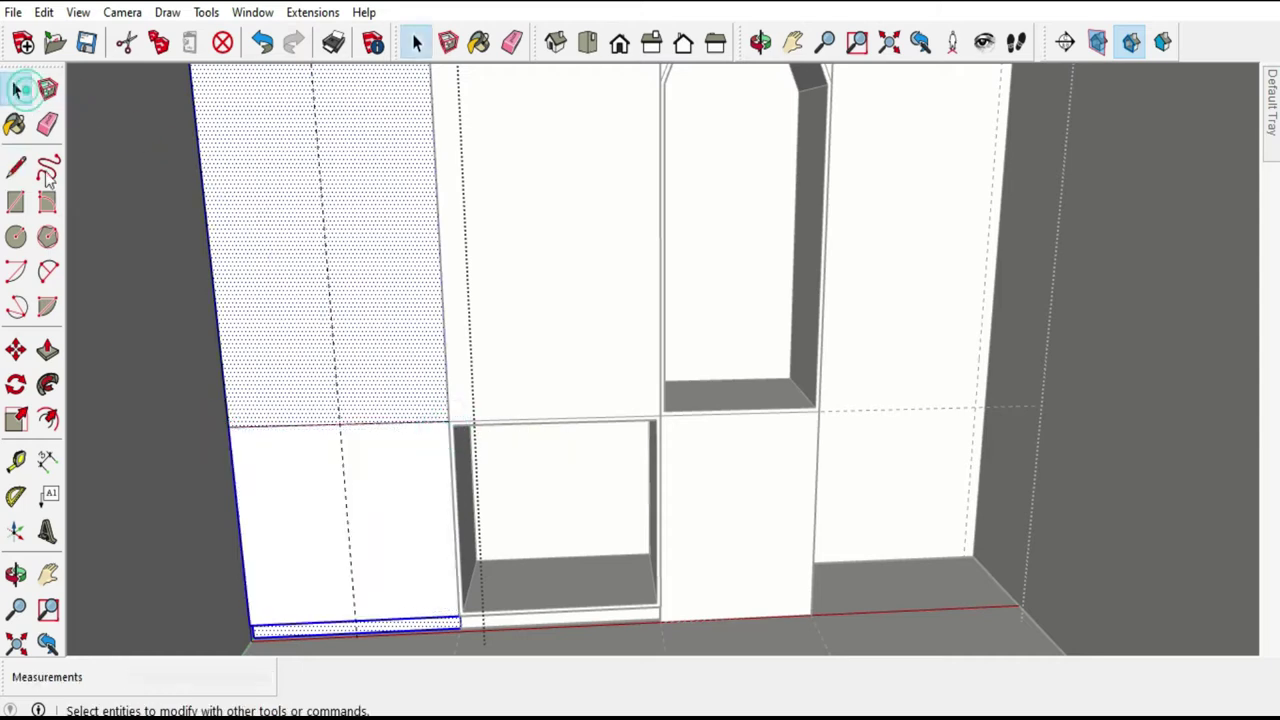
Push the lower left face back to form the second niche and exit the group.
left_click(50, 420)
left_click(234, 478)
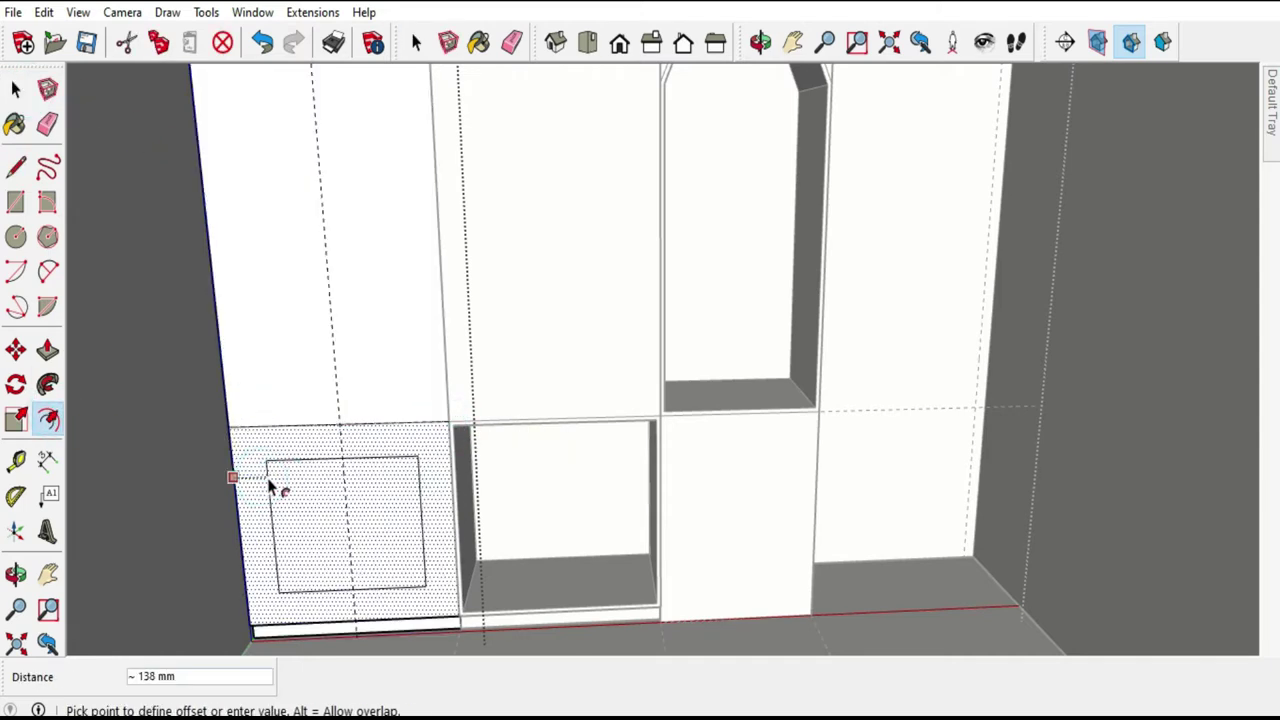
type("1")
key("Escape")
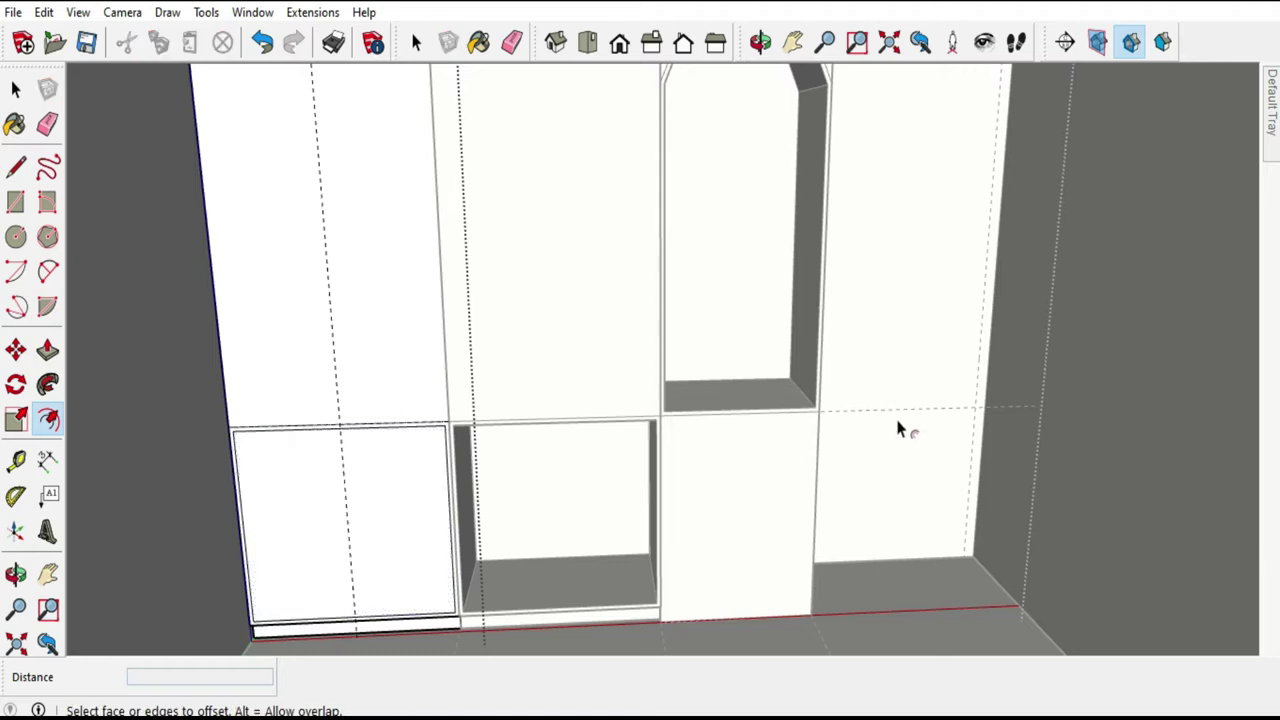
left_click(48, 350)
double_click(283, 463)
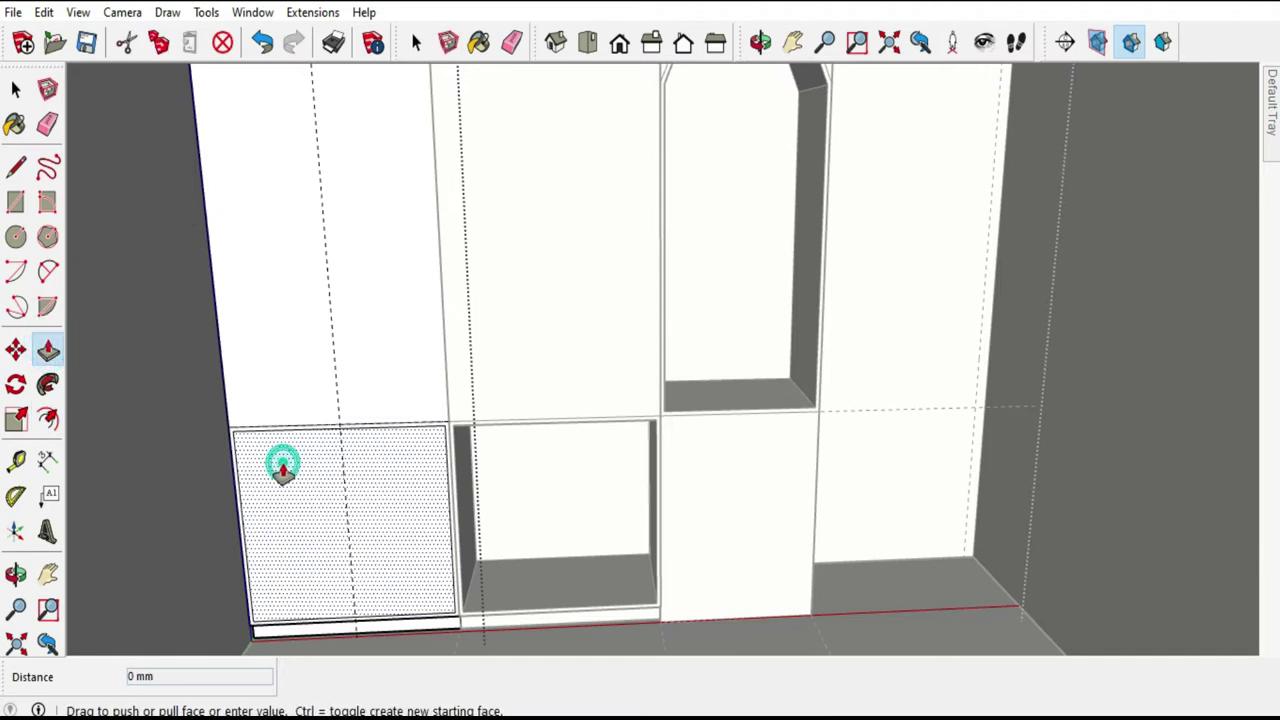
left_click(15, 89)
scroll(663, 434, "down", 3)
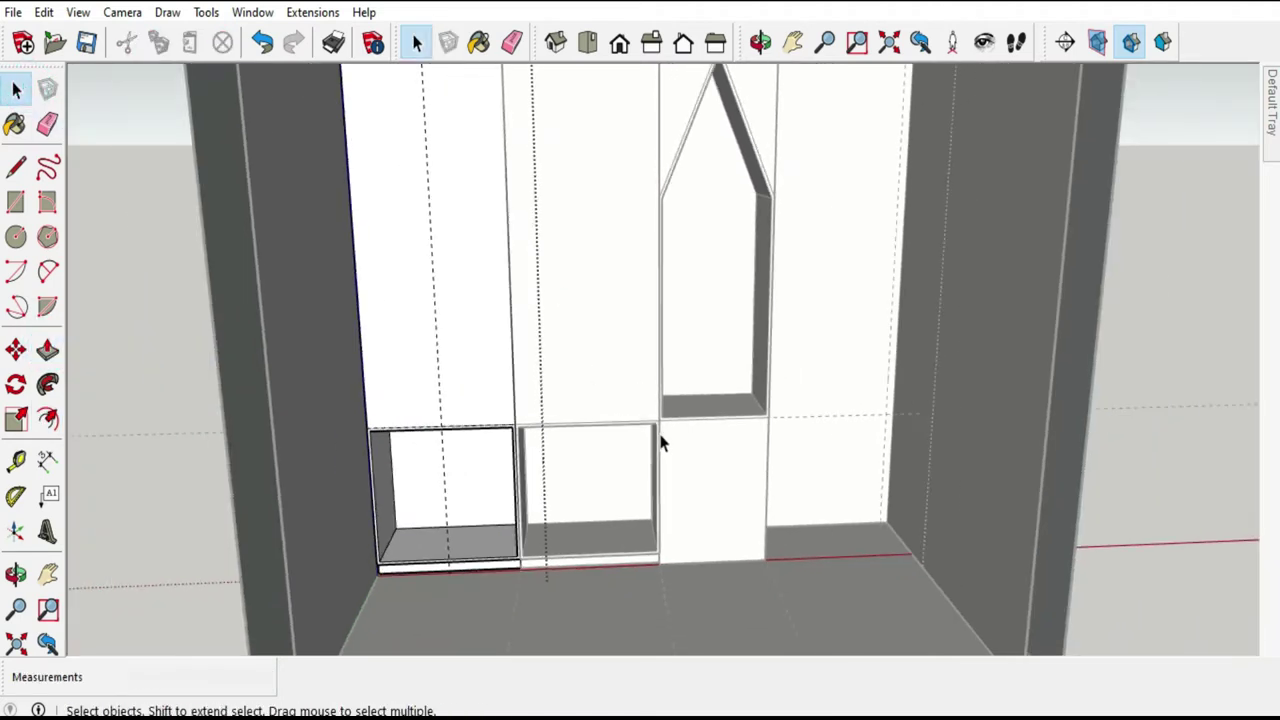
scroll(663, 434, "down", 3)
left_click(1184, 422)
Draw a line joining the two roof corners of the house-shaped niche.
mouse_move(777, 443)
middle_mouse_down()
mouse_move(694, 380)
mouse_move(653, 386)
mouse_move(654, 429)
mouse_move(789, 420)
mouse_move(820, 477)
middle_mouse_up()
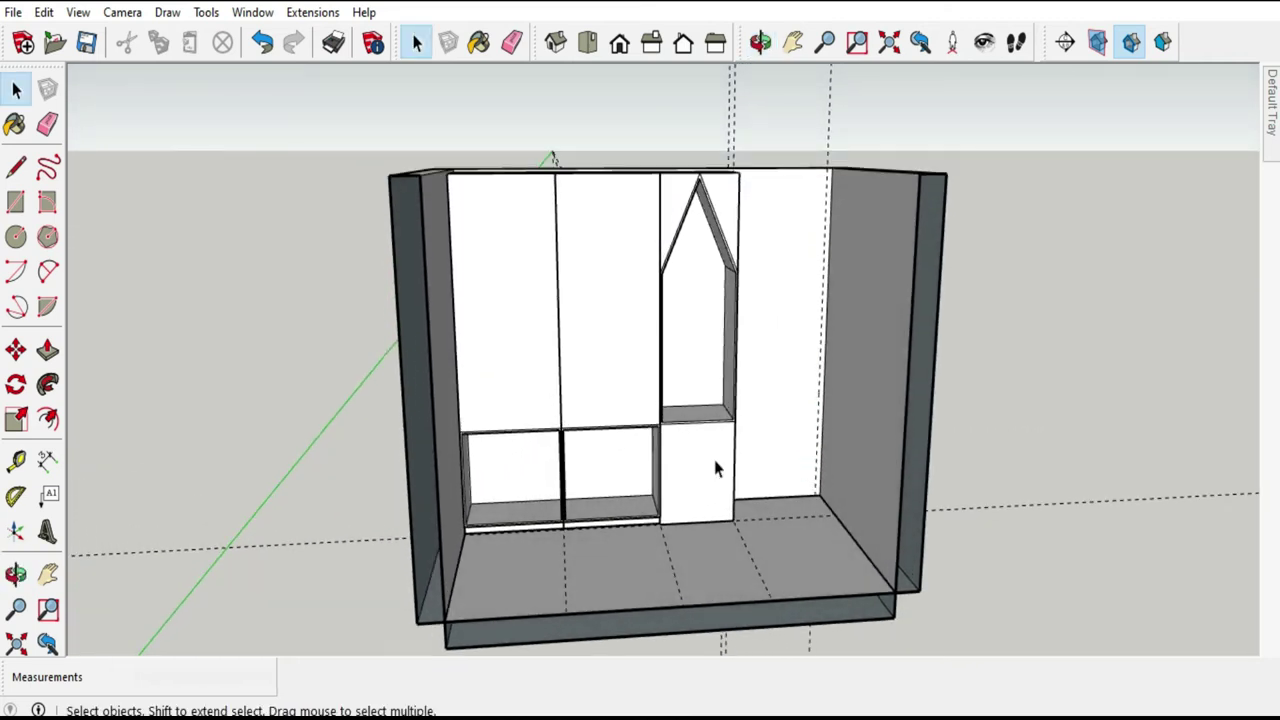
scroll(697, 455, "down", 2)
scroll(666, 434, "down", 1)
scroll(617, 423, "up", 1)
scroll(664, 359, "up", 4)
scroll(730, 400, "down", 2)
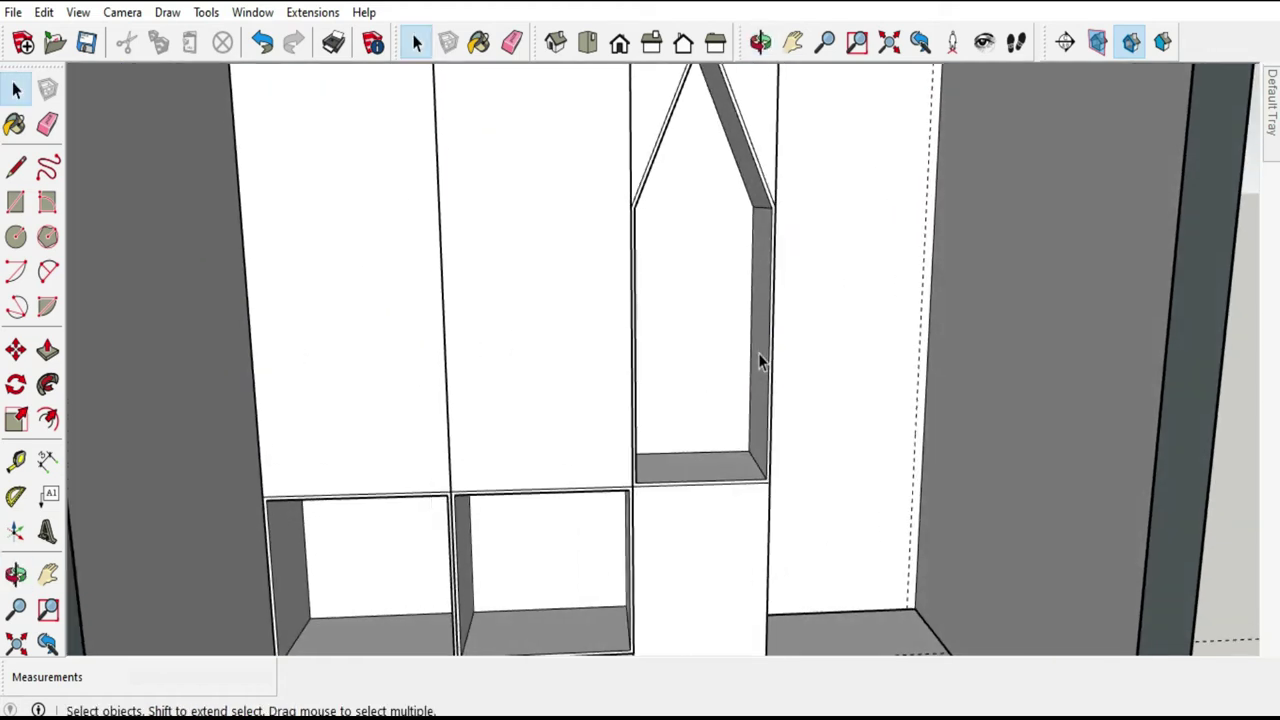
scroll(758, 350, "up", 3)
scroll(543, 334, "down", 1)
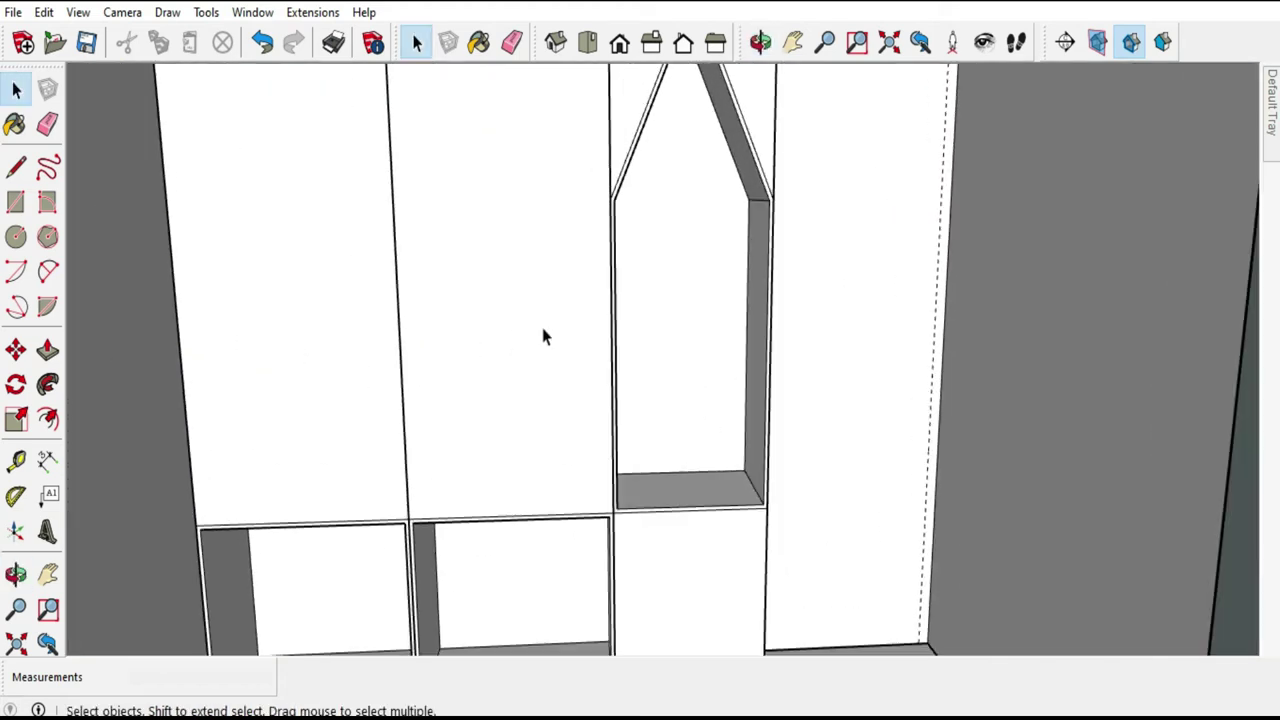
left_click(15, 167)
scroll(760, 185, "up", 2)
left_click(787, 207)
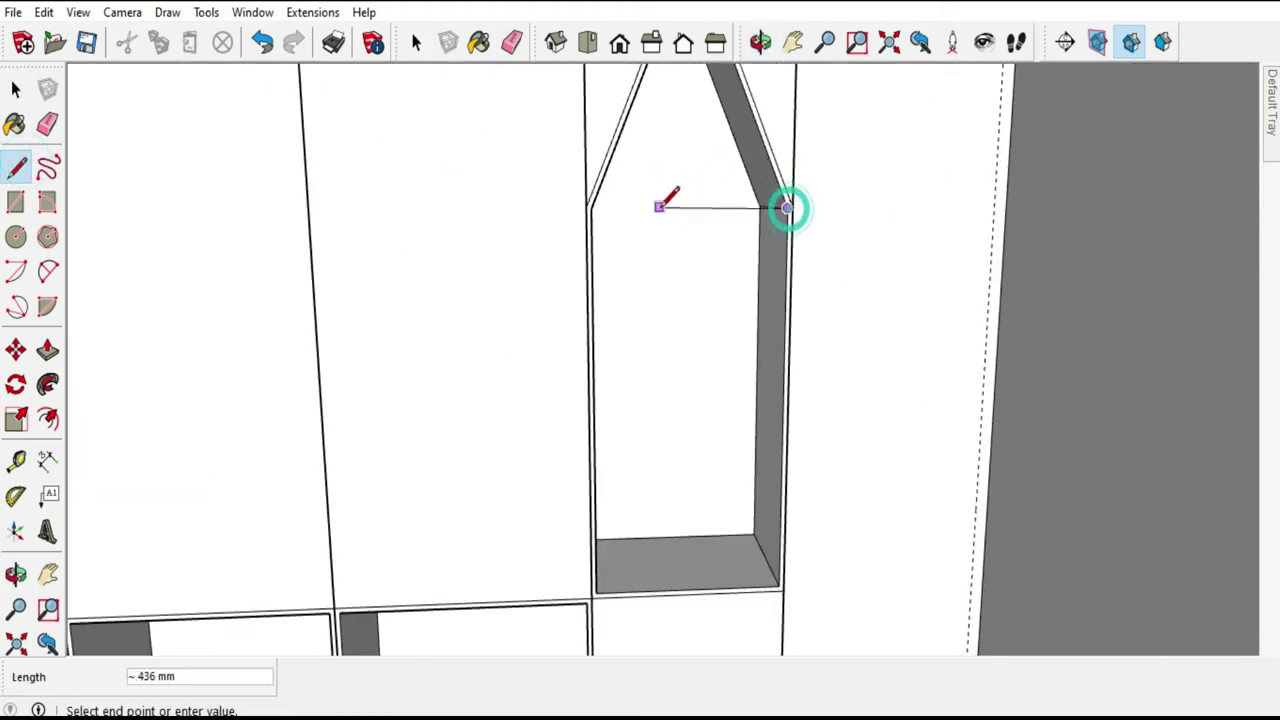
left_click(592, 207)
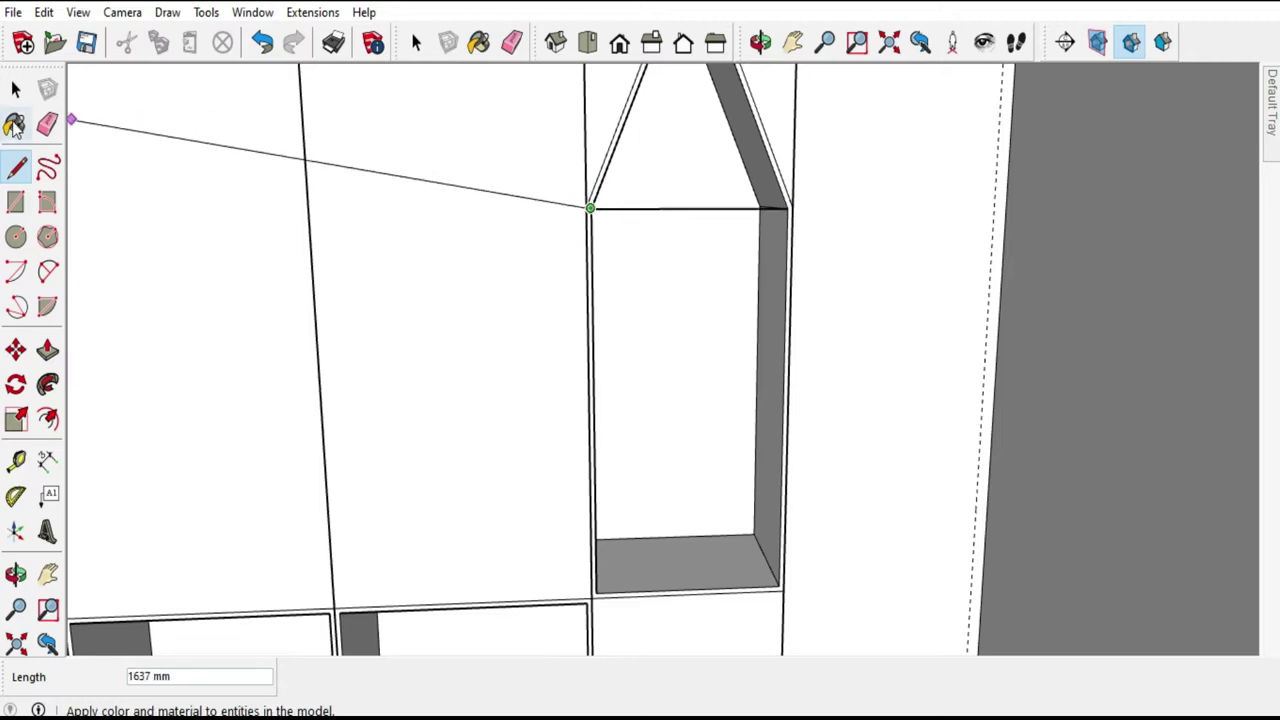
left_click(15, 89)
Draw a thin shelf rectangle across the niche and make it a group.
scroll(737, 209, "up", 2)
scroll(737, 209, "up", 1)
left_click(15, 202)
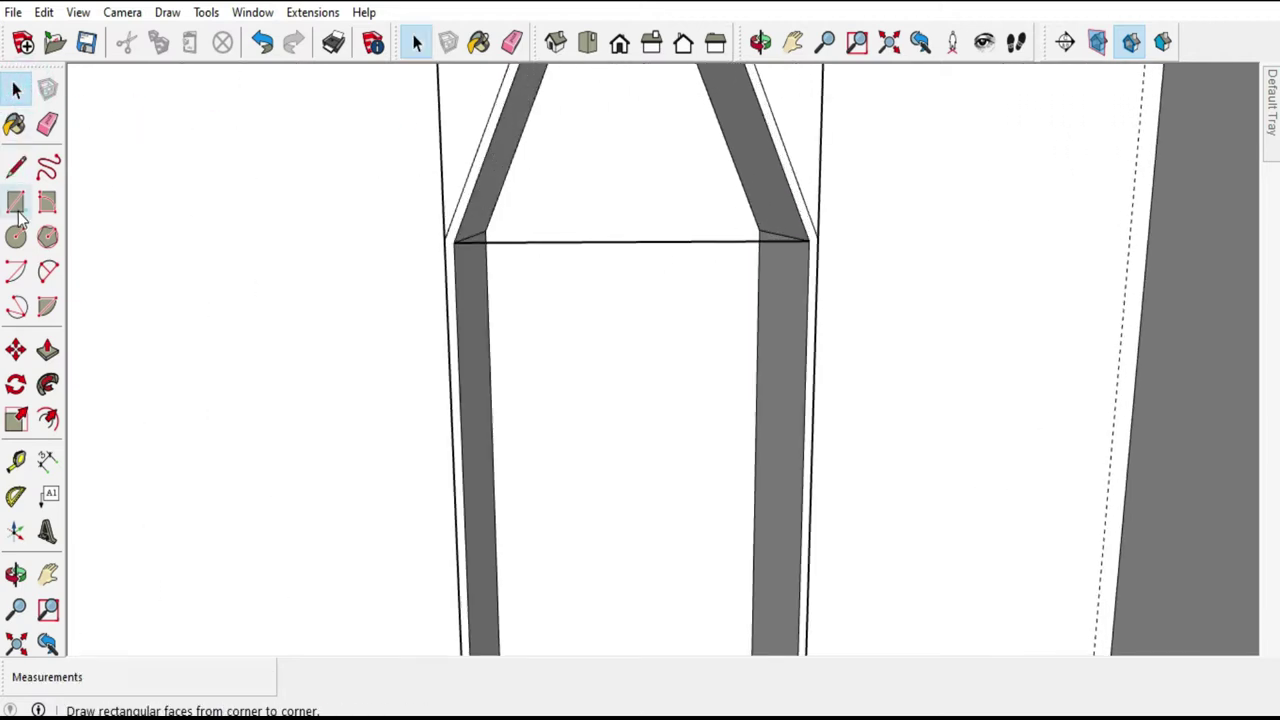
left_click(455, 241)
scroll(800, 243, "up", 2)
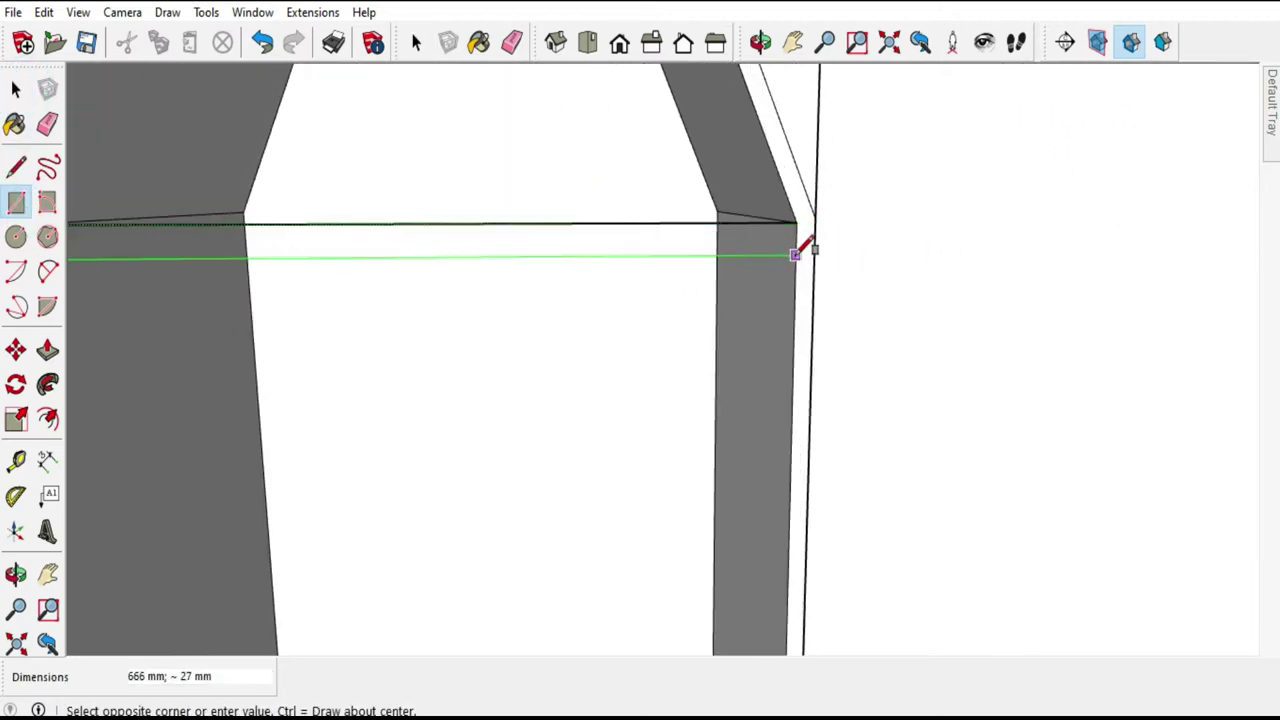
scroll(800, 245, "up", 1)
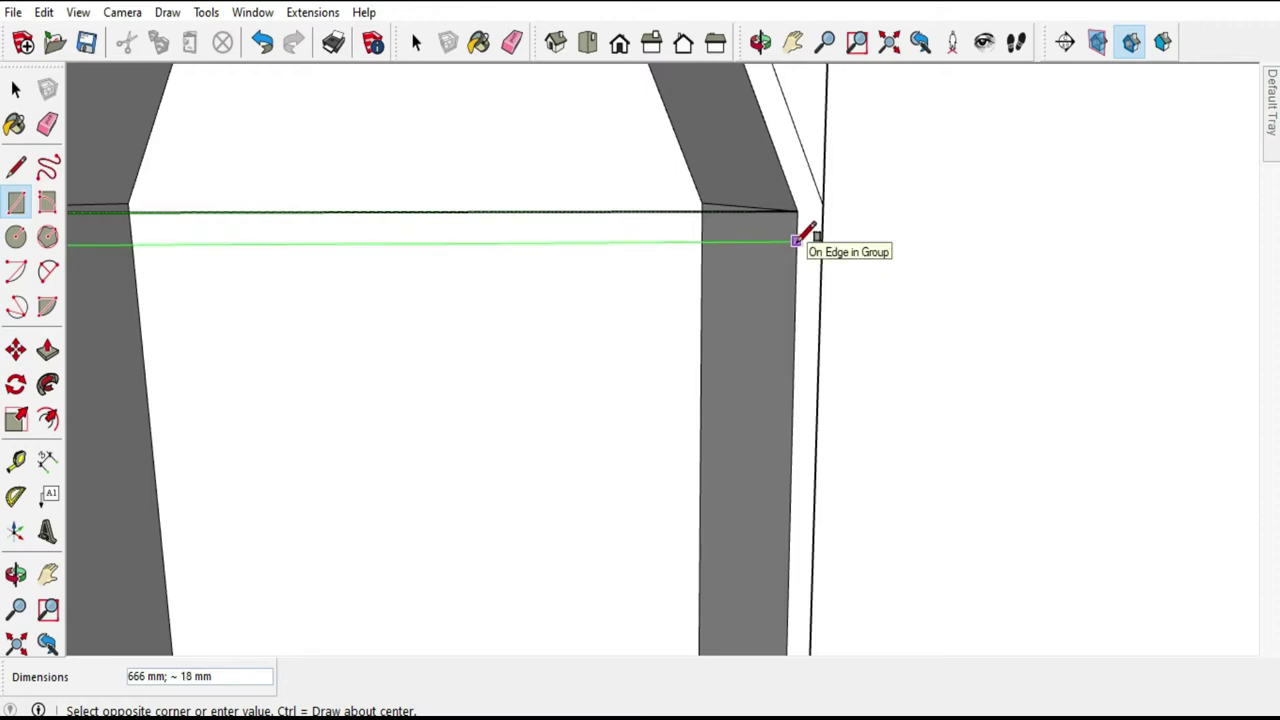
left_click(797, 238)
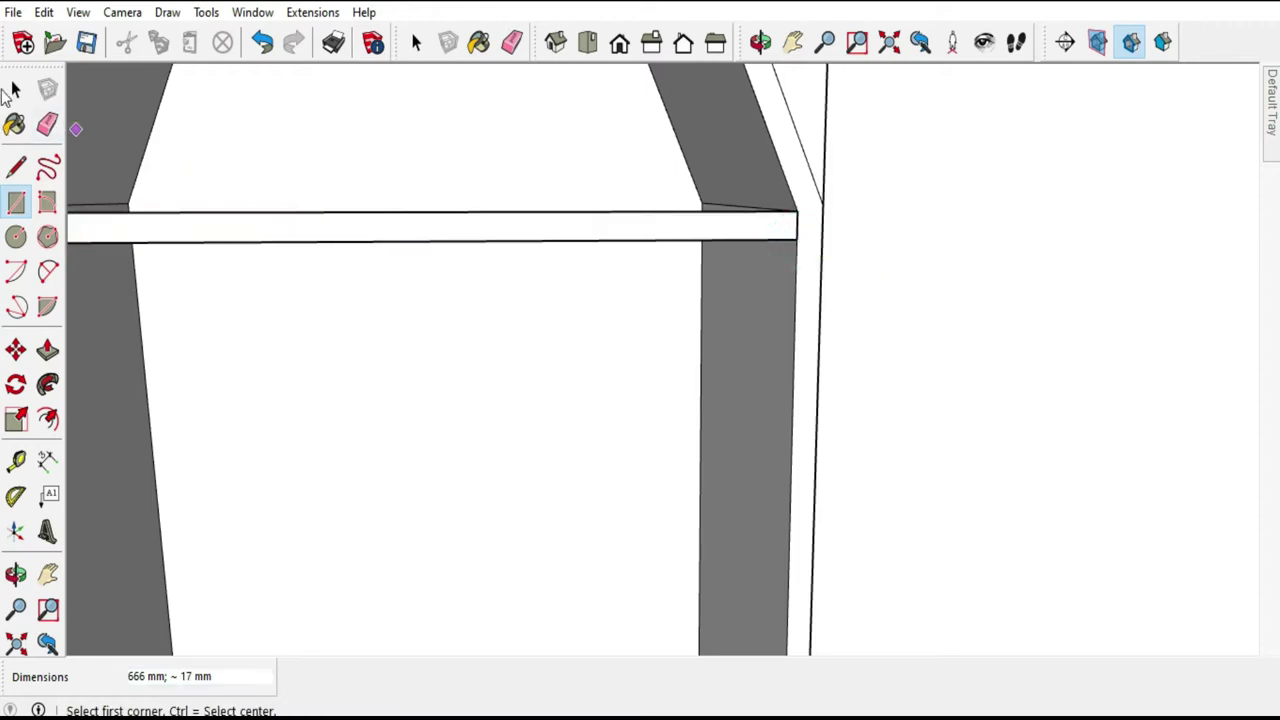
left_click(15, 90)
double_click(366, 237)
right_click(366, 236)
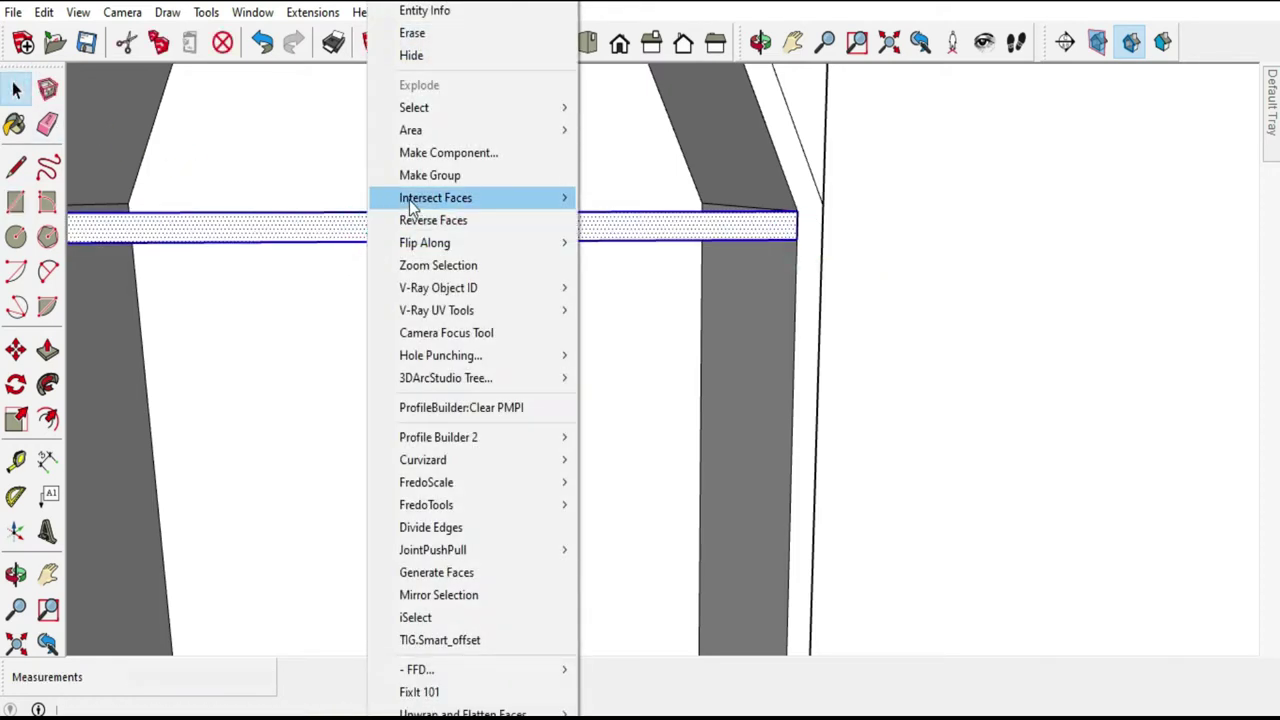
left_click(420, 177)
Inside the group, pull the shelf strip out to 490 mm deep.
scroll(646, 211, "down", 1)
middle_click_drag(450, 268, 571, 274)
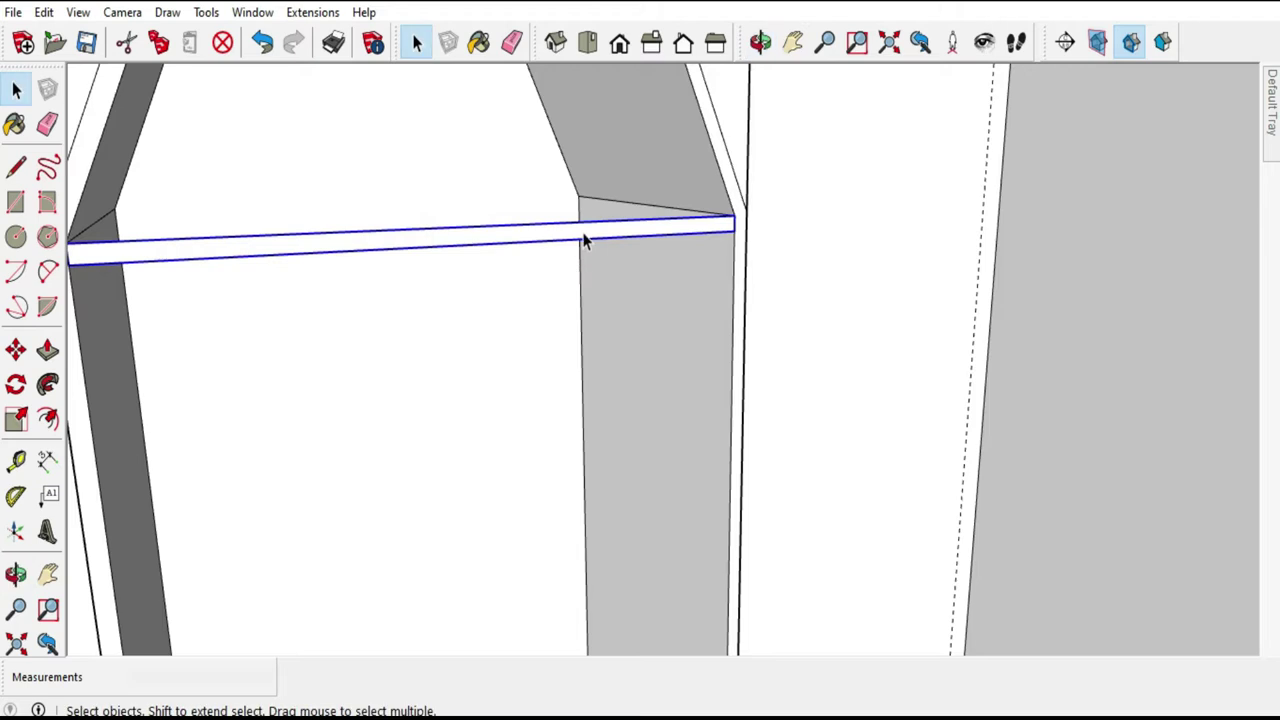
double_click(582, 236)
key("p")
left_click(582, 240)
left_click(429, 182)
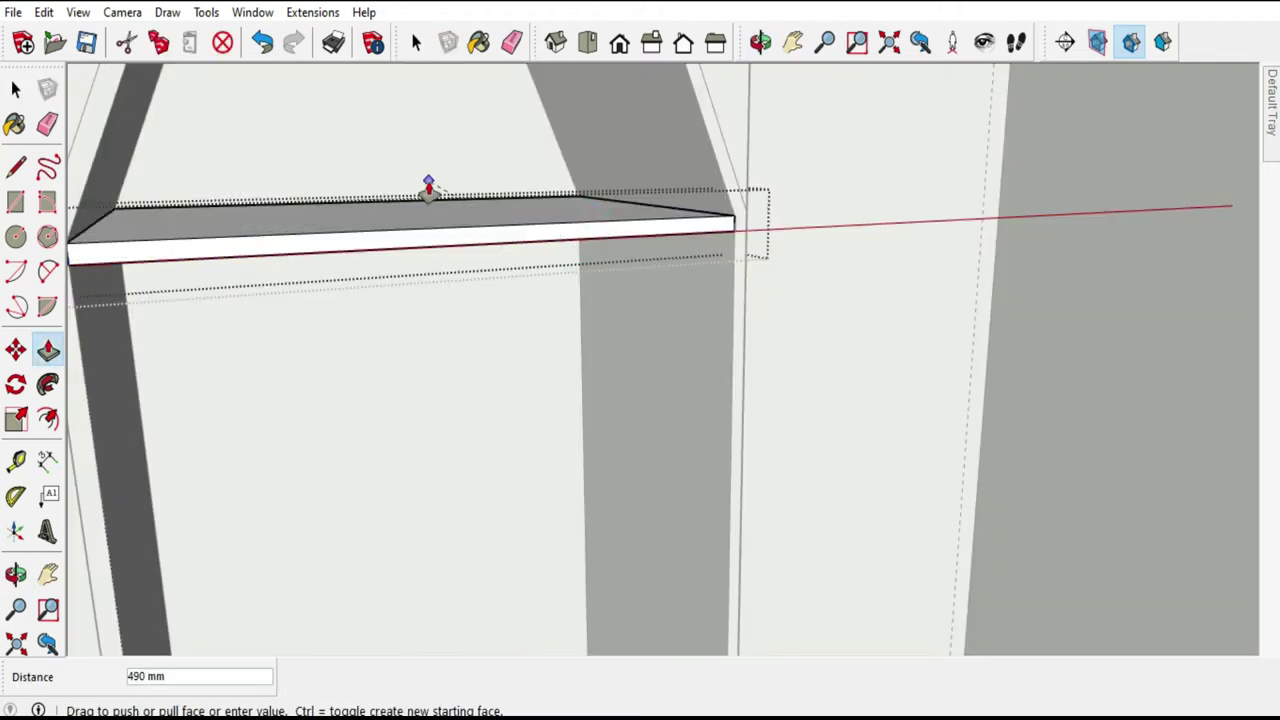
scroll(600, 191, "down", 3)
Try copying the finished shelf lower in the niche, then undo the misplaced copy.
left_click(15, 89)
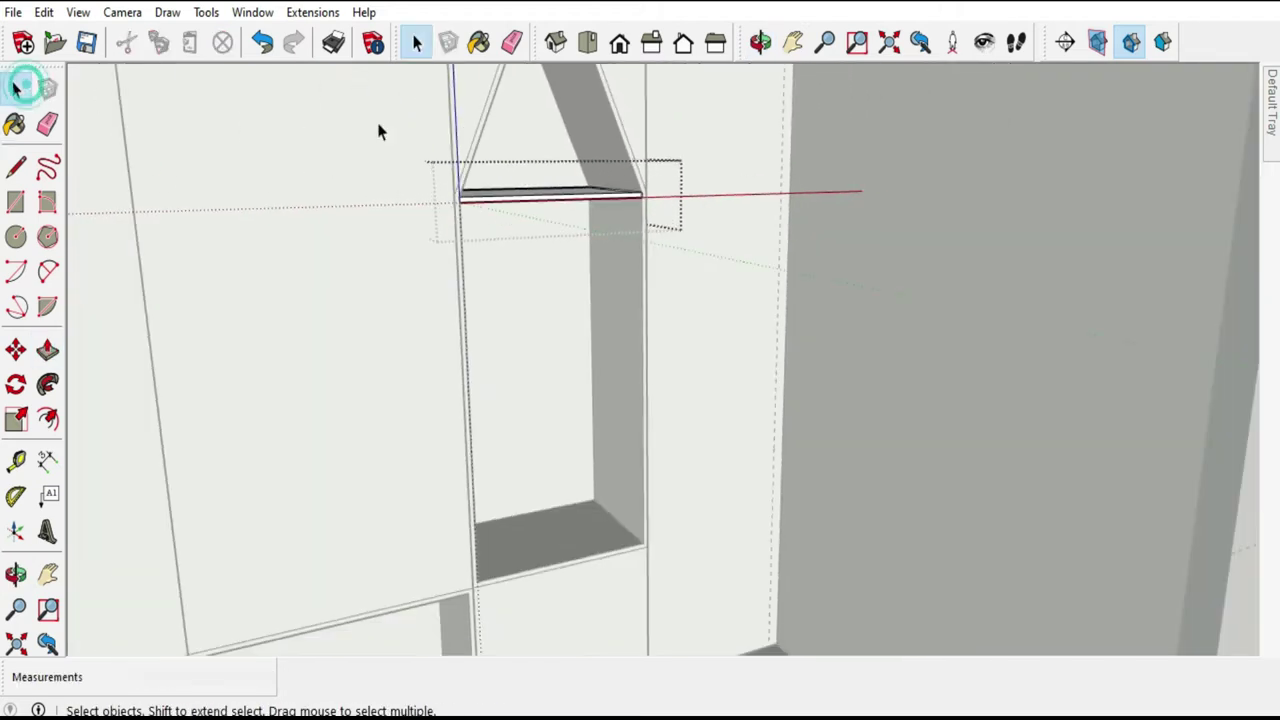
left_click(380, 128)
left_click(511, 197)
left_click(18, 348)
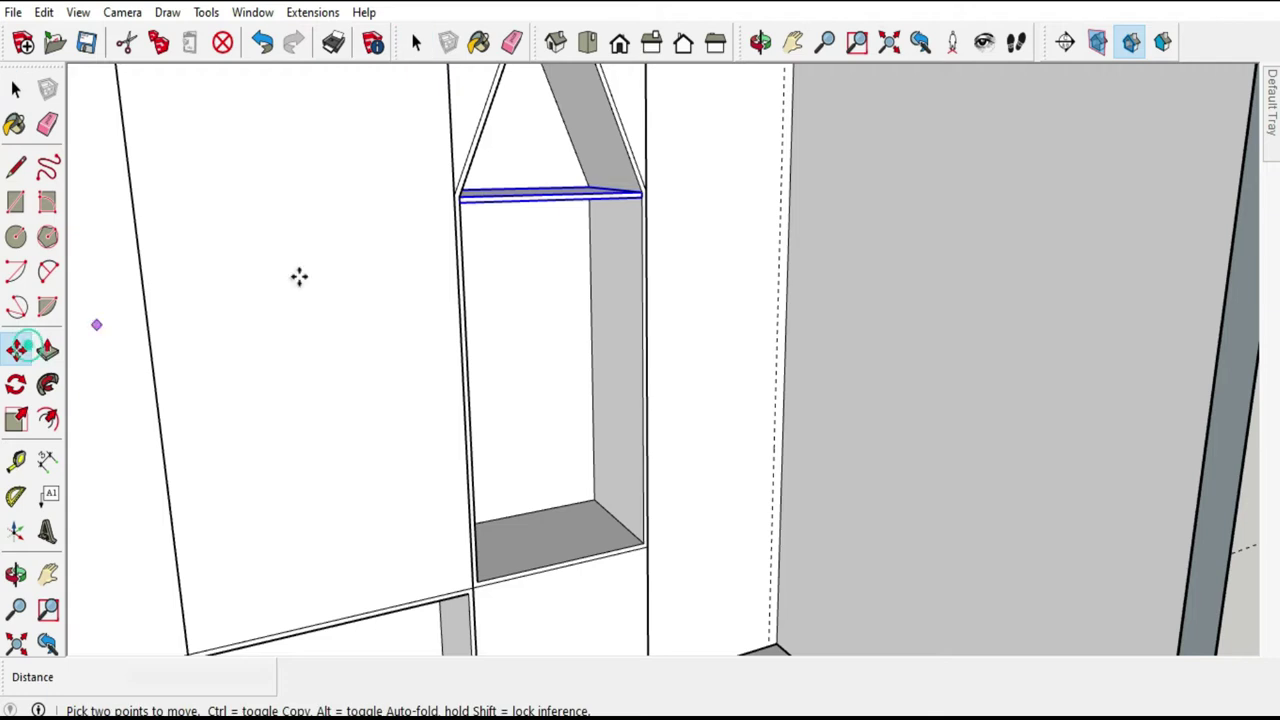
key("ctrl")
left_click(636, 196)
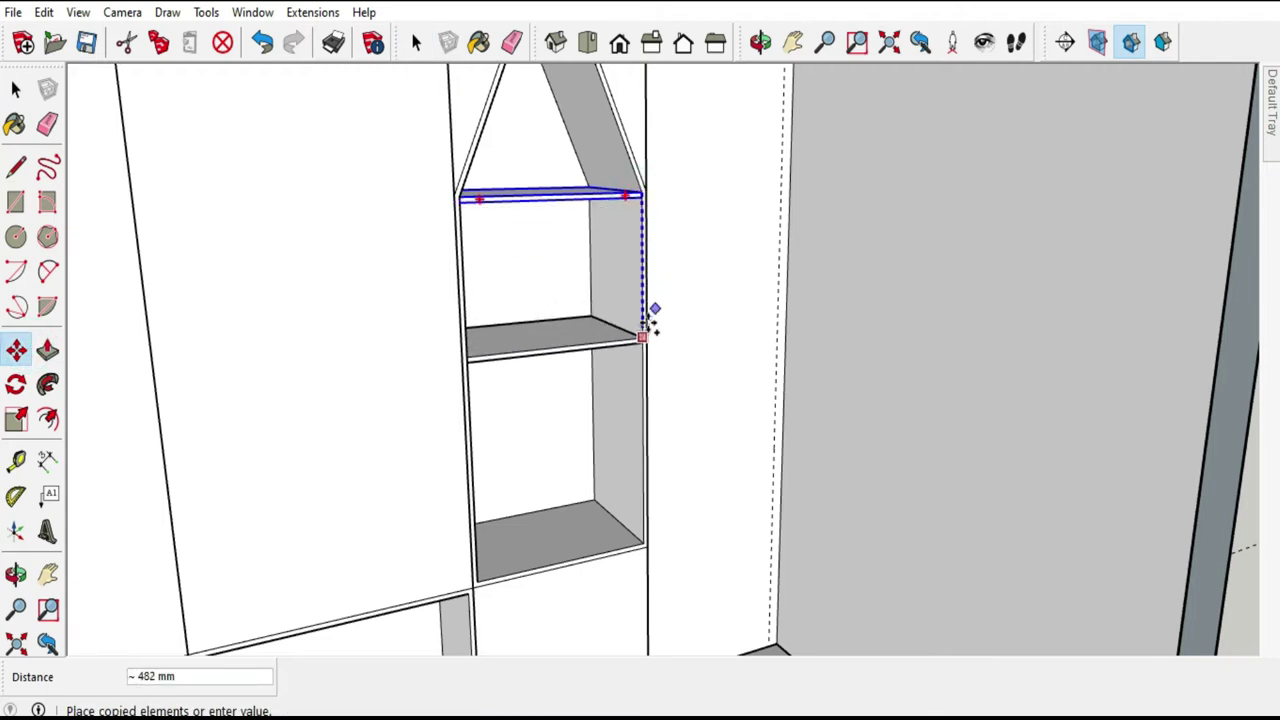
scroll(654, 323, "up", 2)
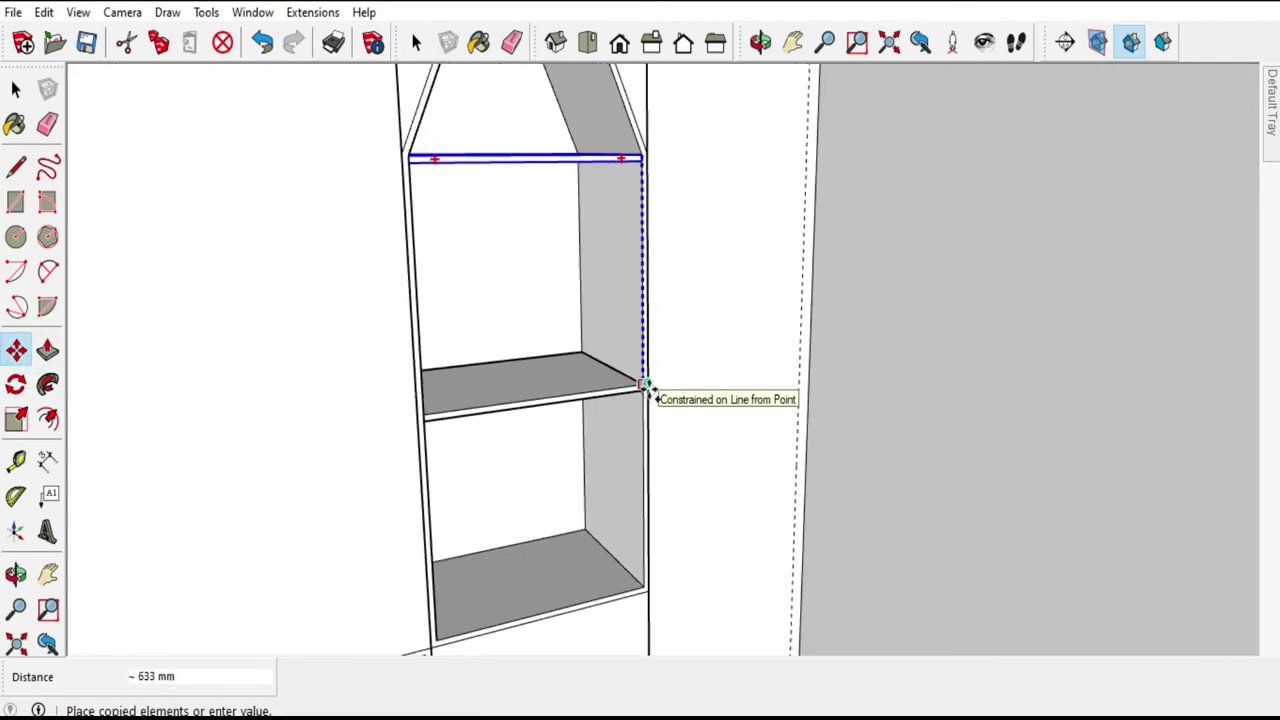
left_click(646, 387)
middle_click_drag(650, 331, 503, 337)
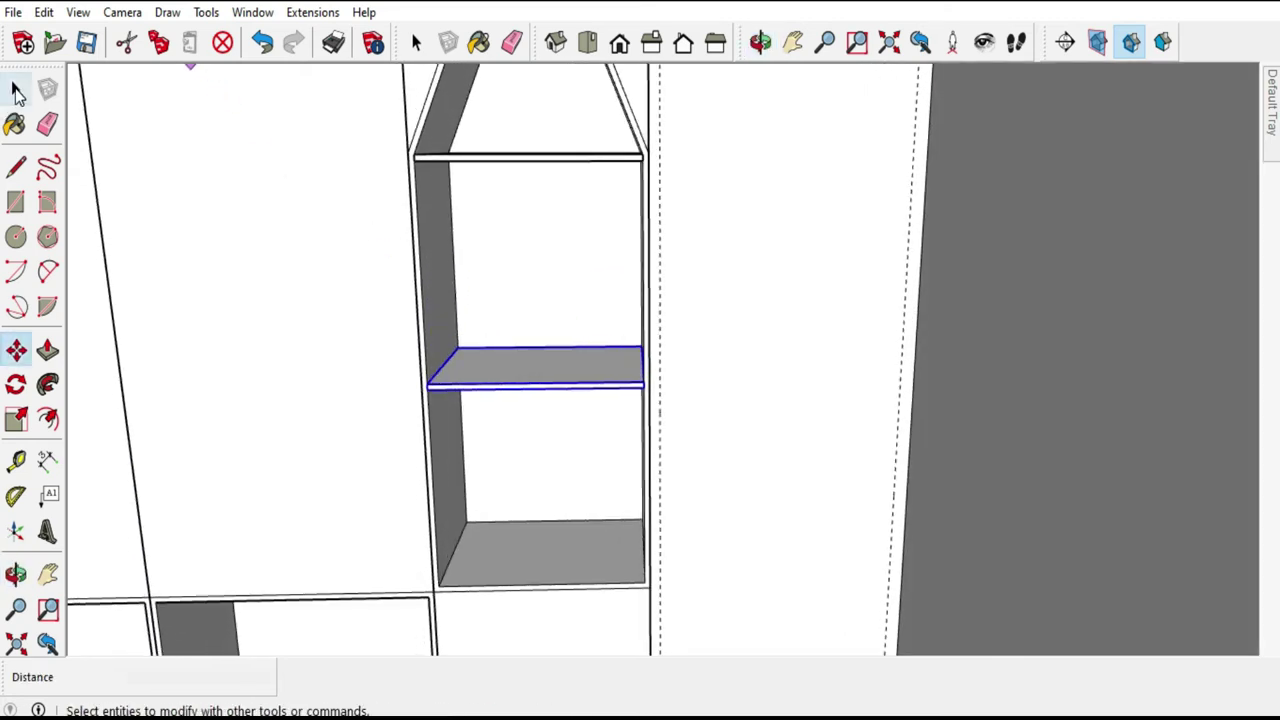
left_click(16, 88)
key("ctrl+z")
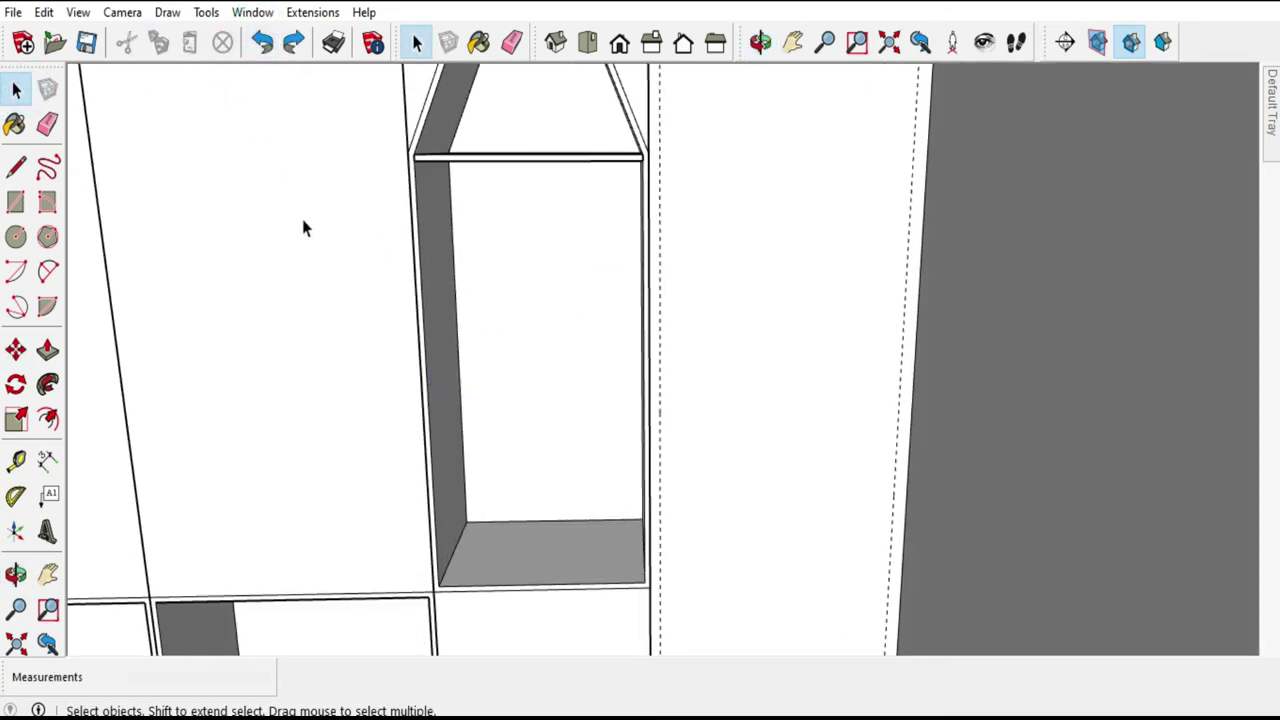
Divide the niche unit's side edge into 3 equal segments.
left_click(425, 241)
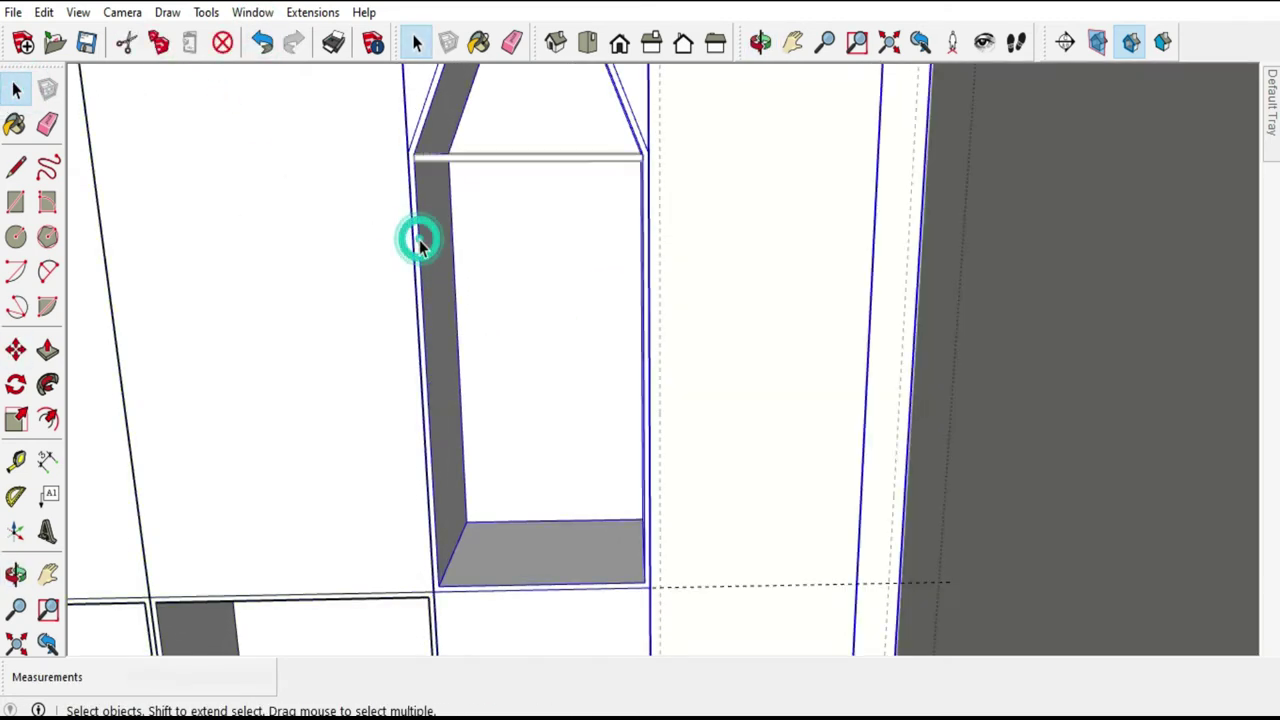
triple_click(419, 242)
right_click(419, 250)
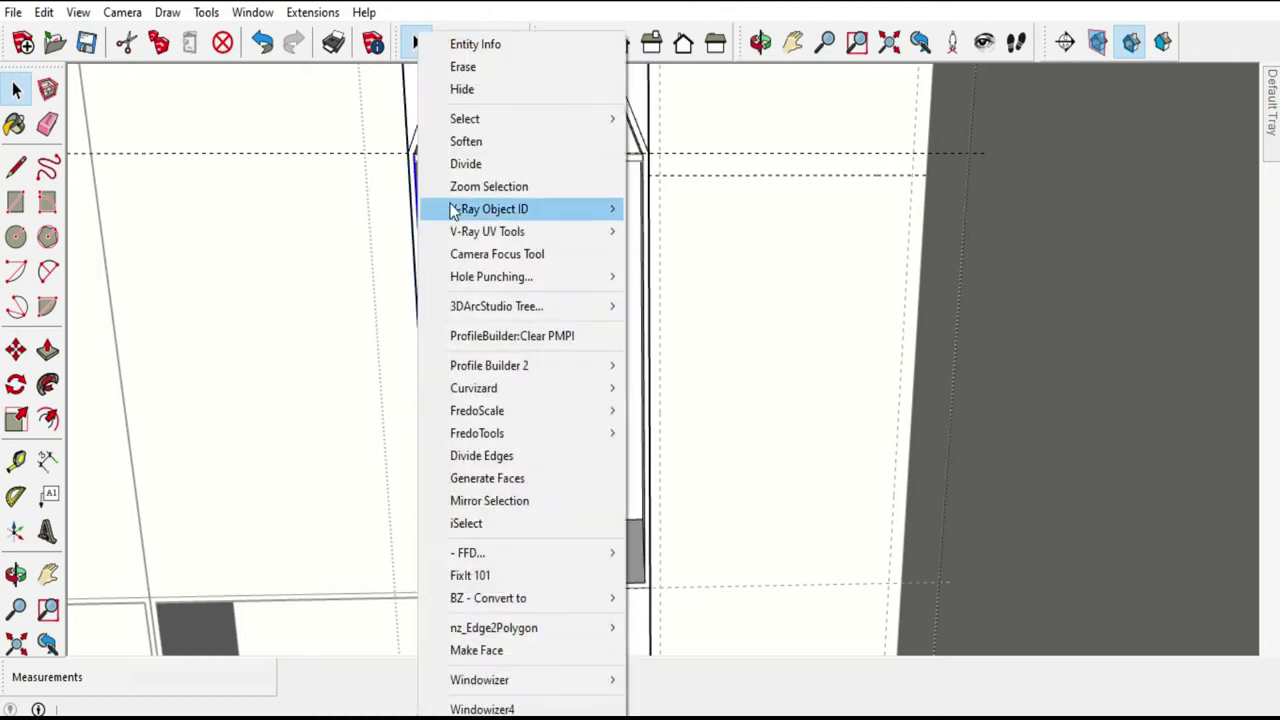
left_click(440, 163)
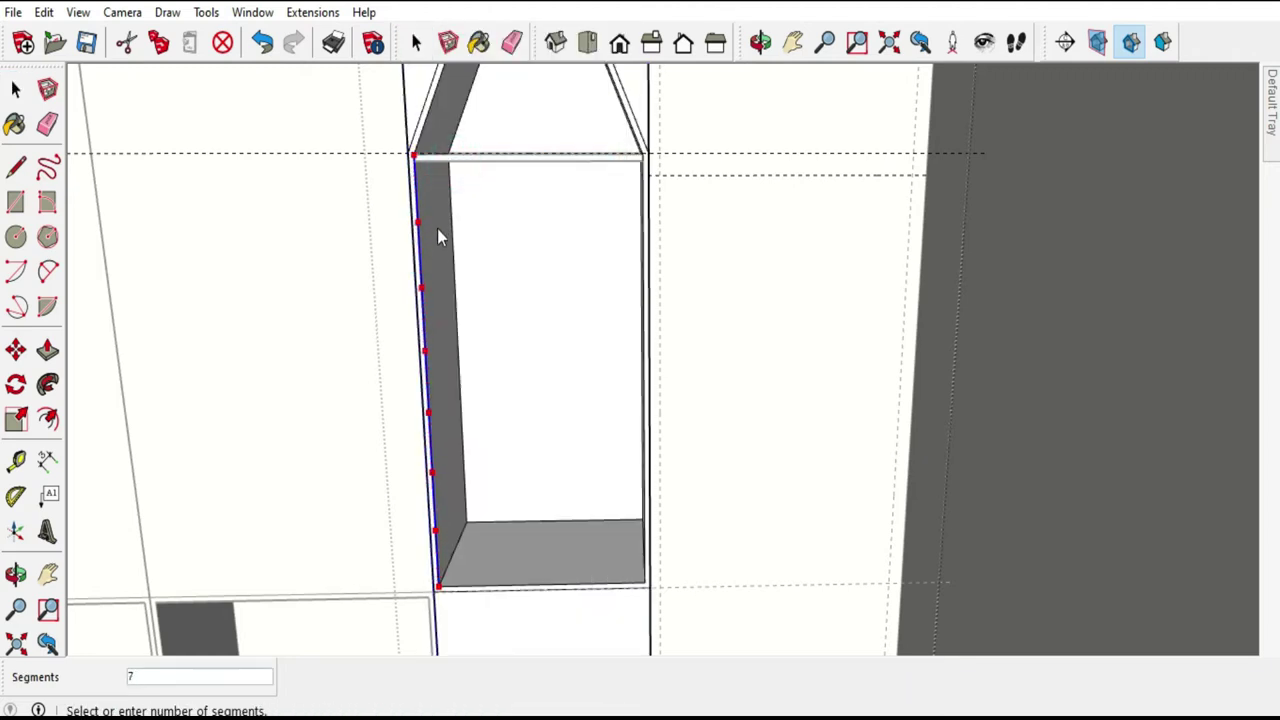
left_click(426, 299)
left_click(476, 163)
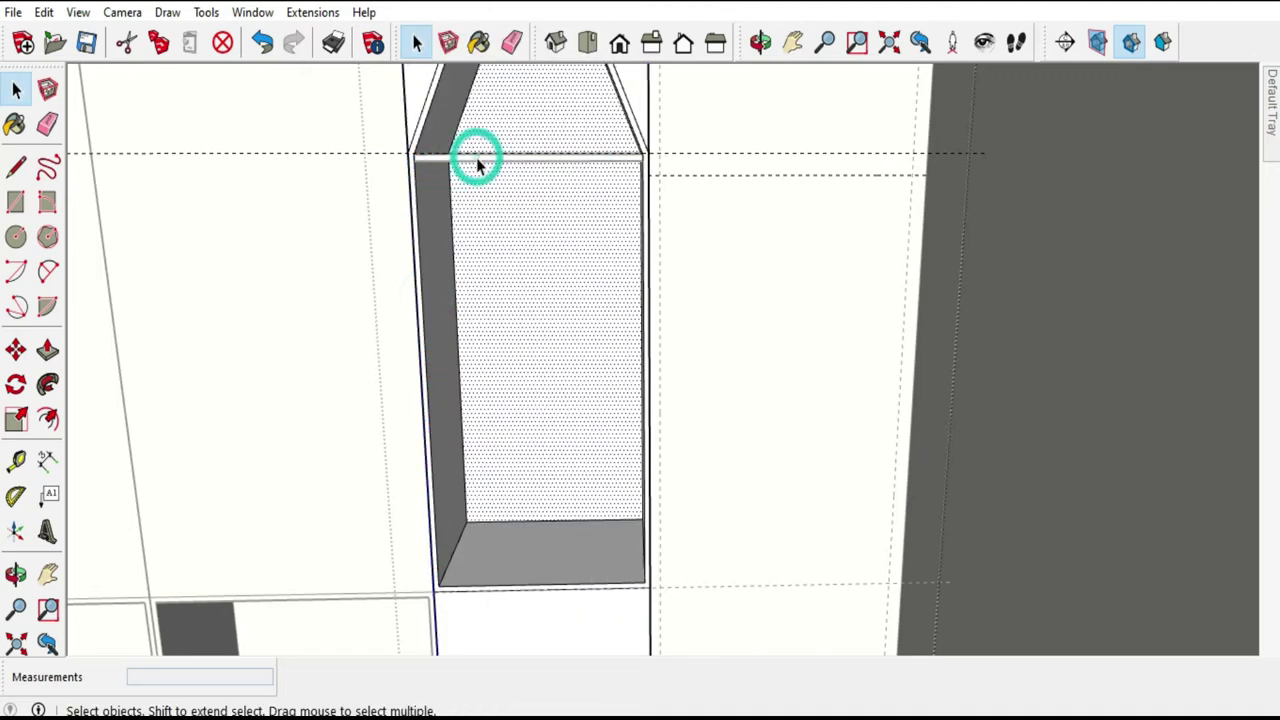
key("Escape")
Copy the top shelf down to the first and second division points.
left_click(477, 158)
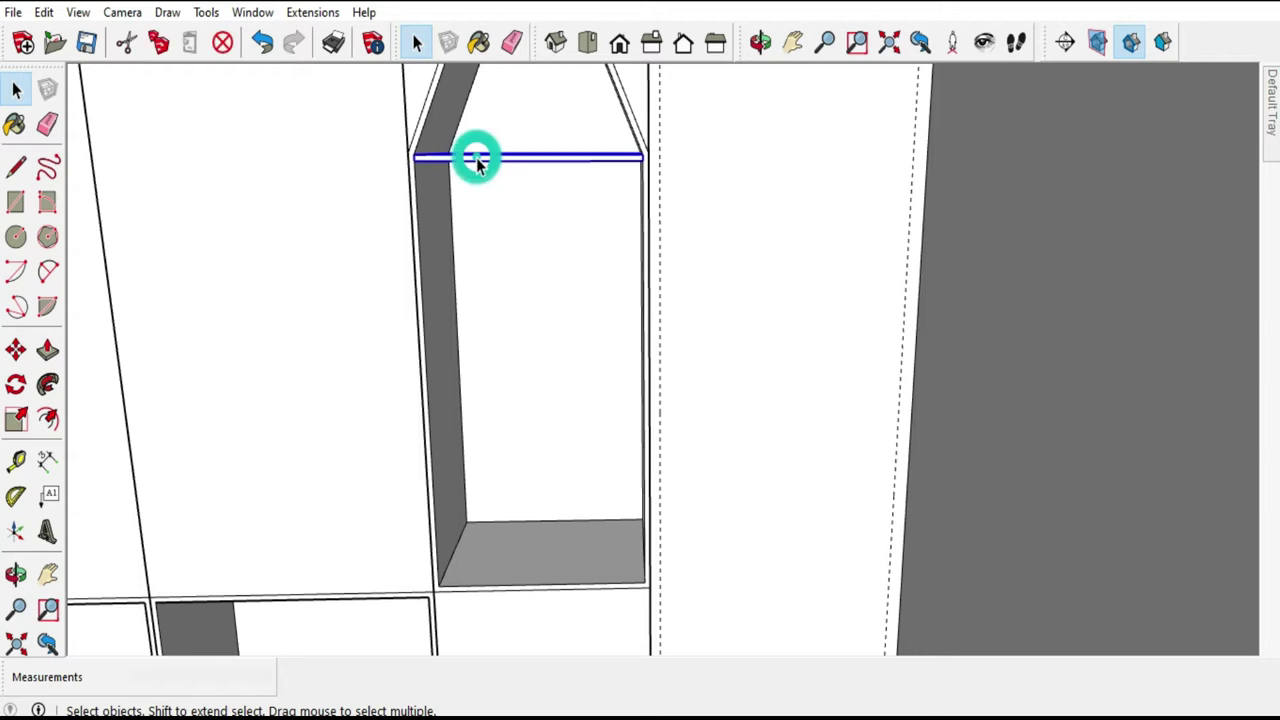
left_click(16, 348)
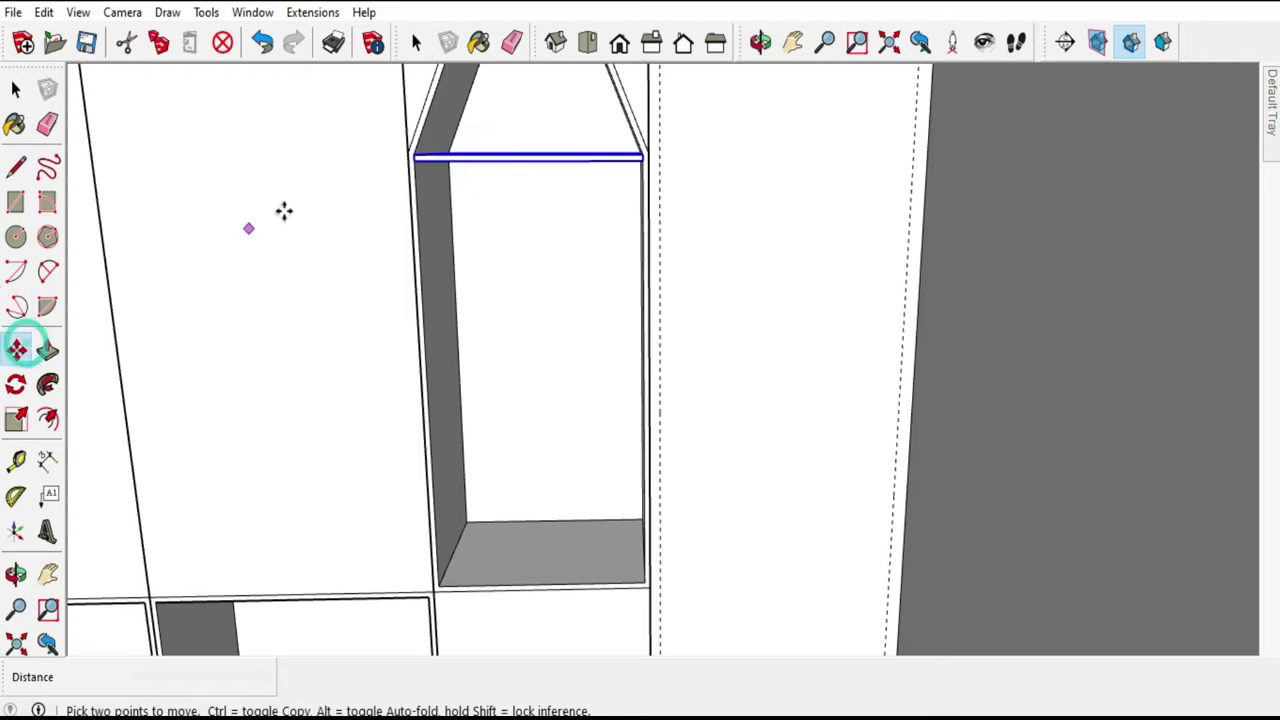
left_click(420, 160)
key("ctrl")
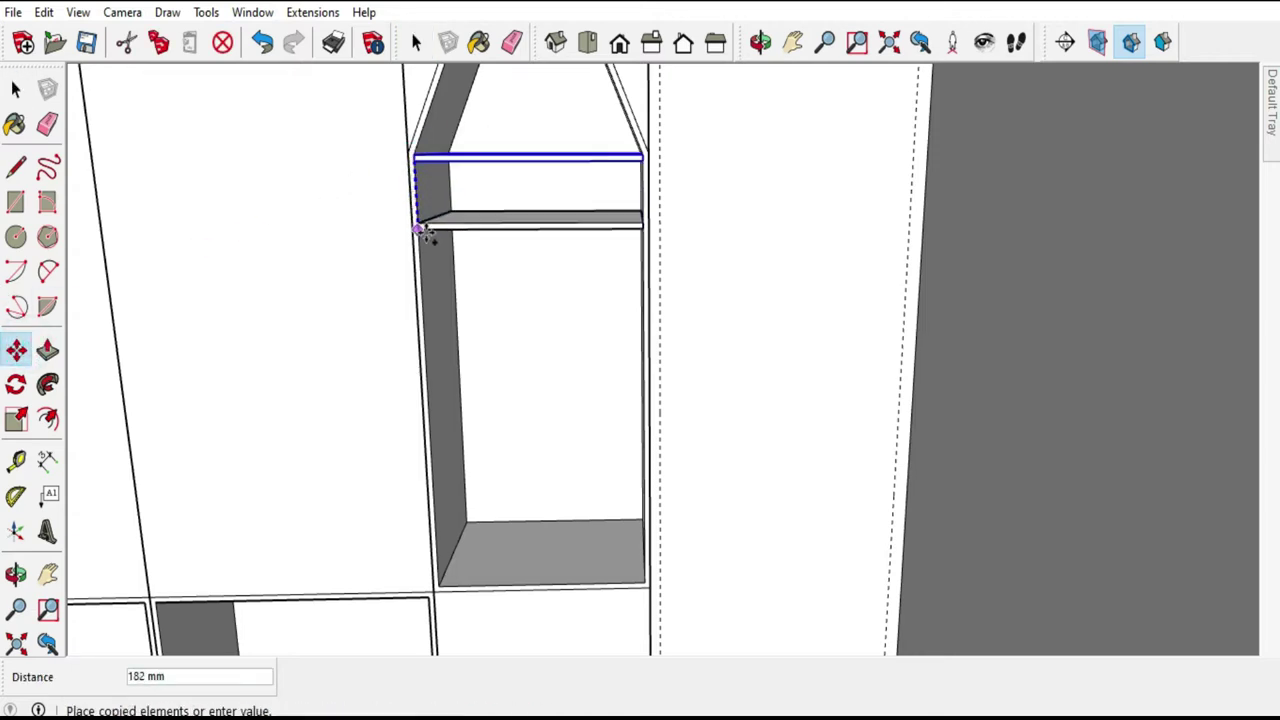
left_click(423, 309)
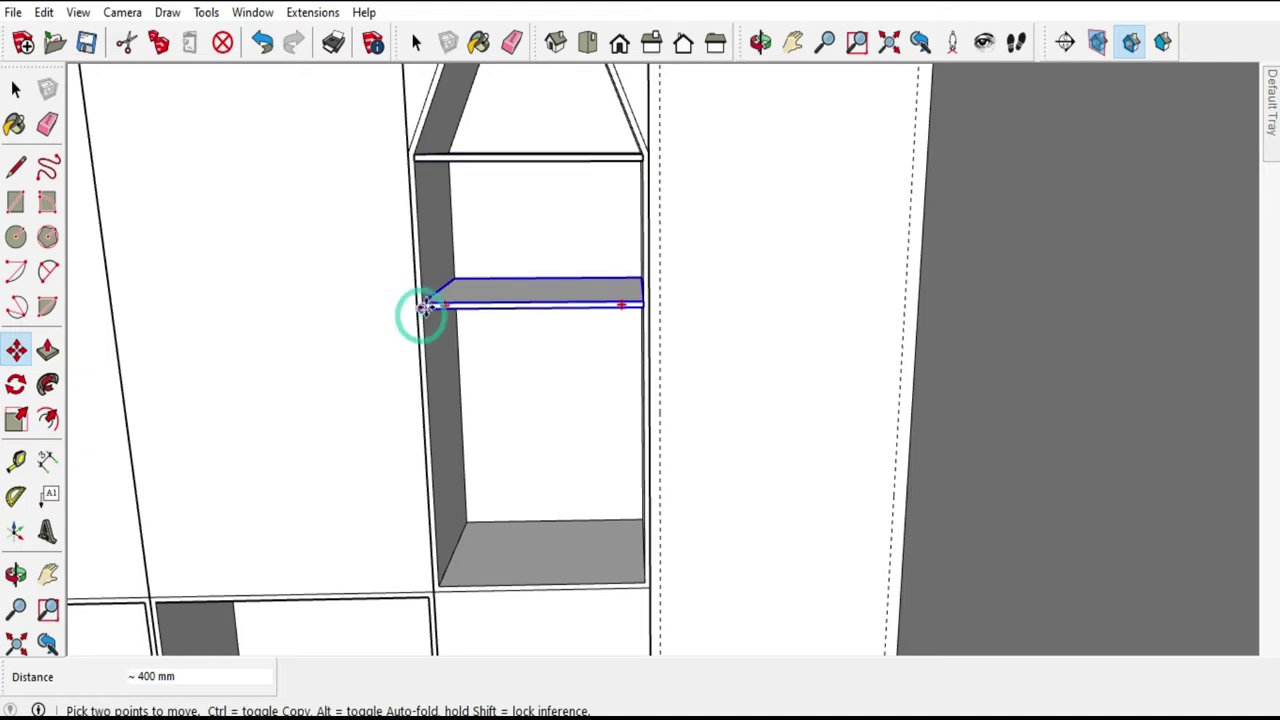
left_click(425, 305)
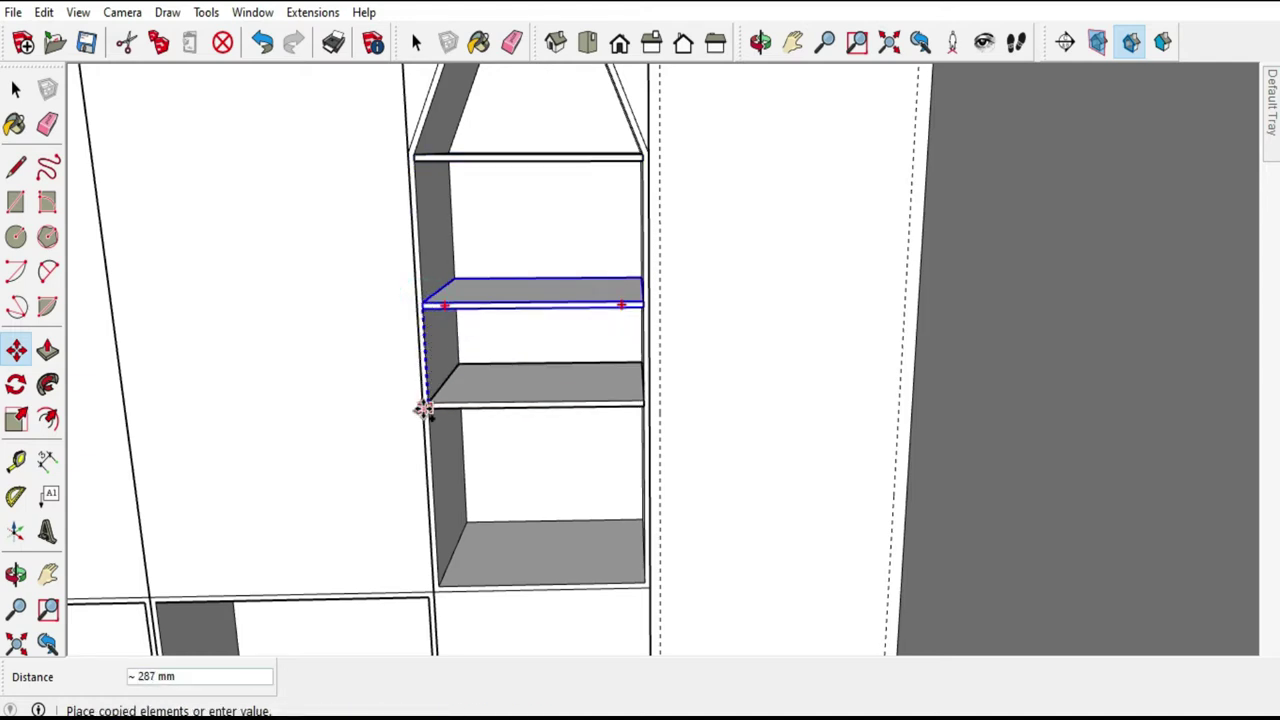
left_click(427, 447)
middle_click_drag(543, 257, 586, 220)
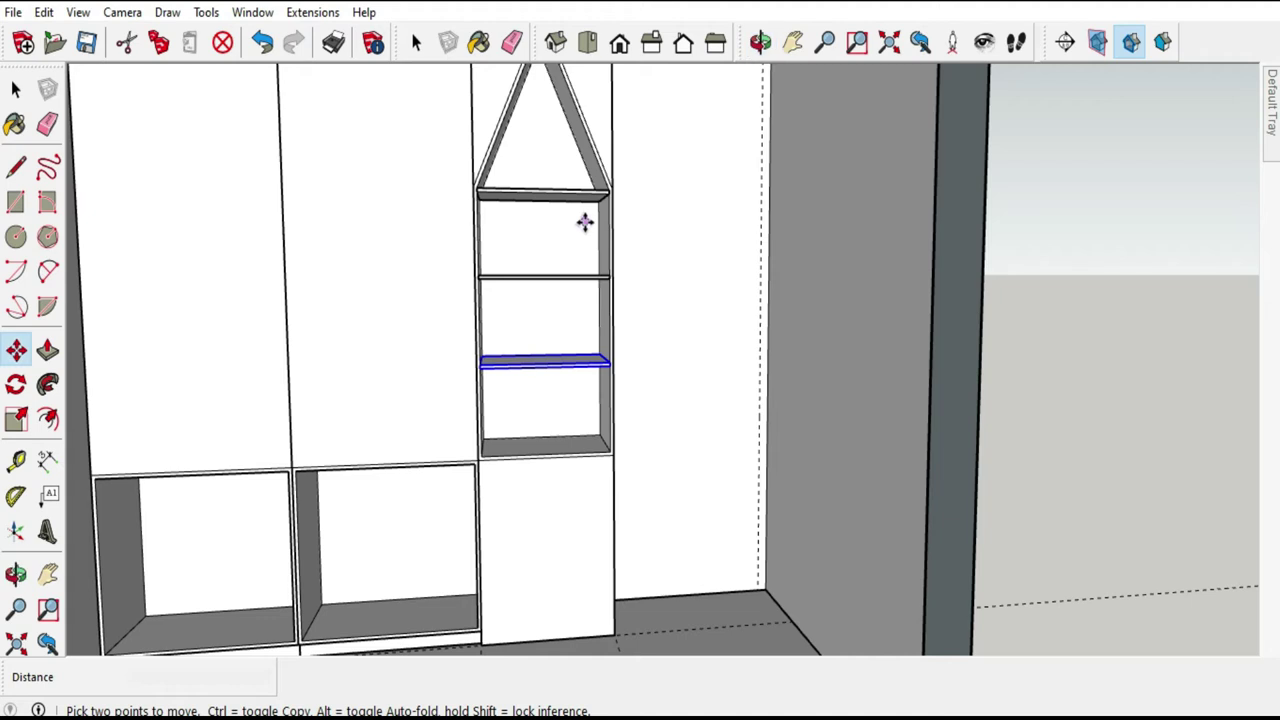
Place a horizontal guide measured from the top of the open niches to a shelf height.
scroll(677, 254, "down", 4)
middle_click_drag(677, 254, 280, 280)
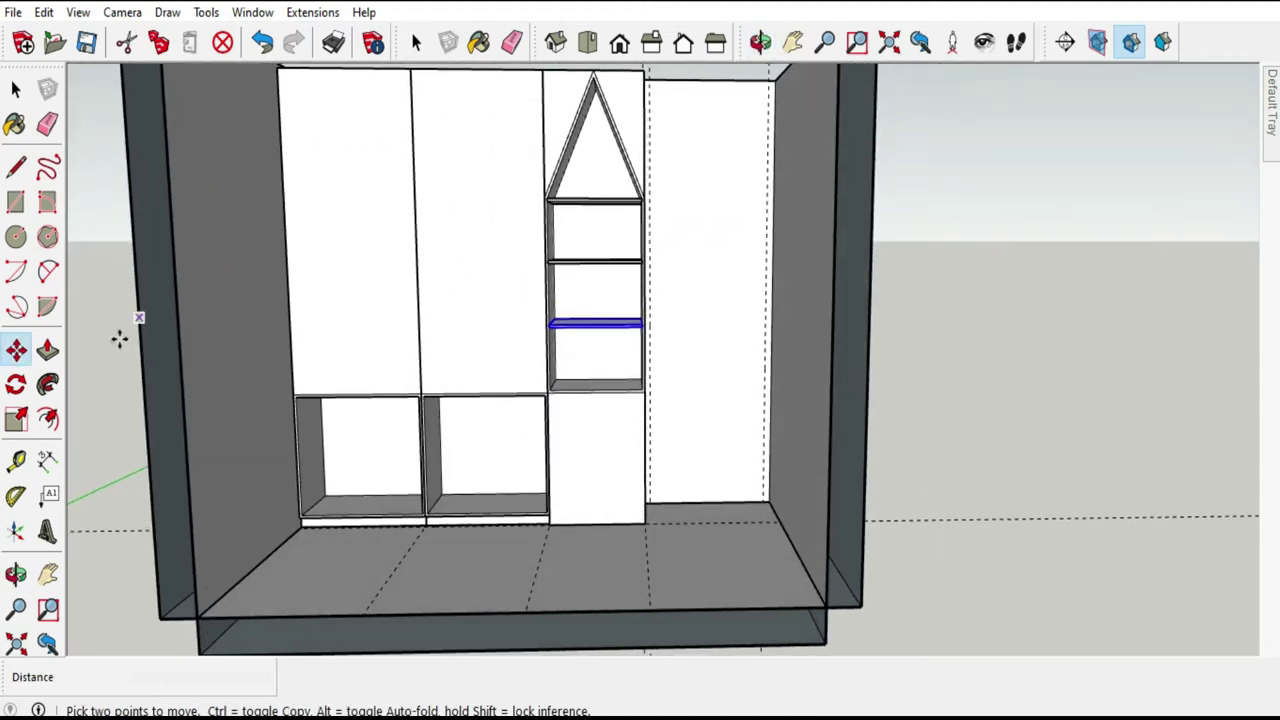
left_click(16, 461)
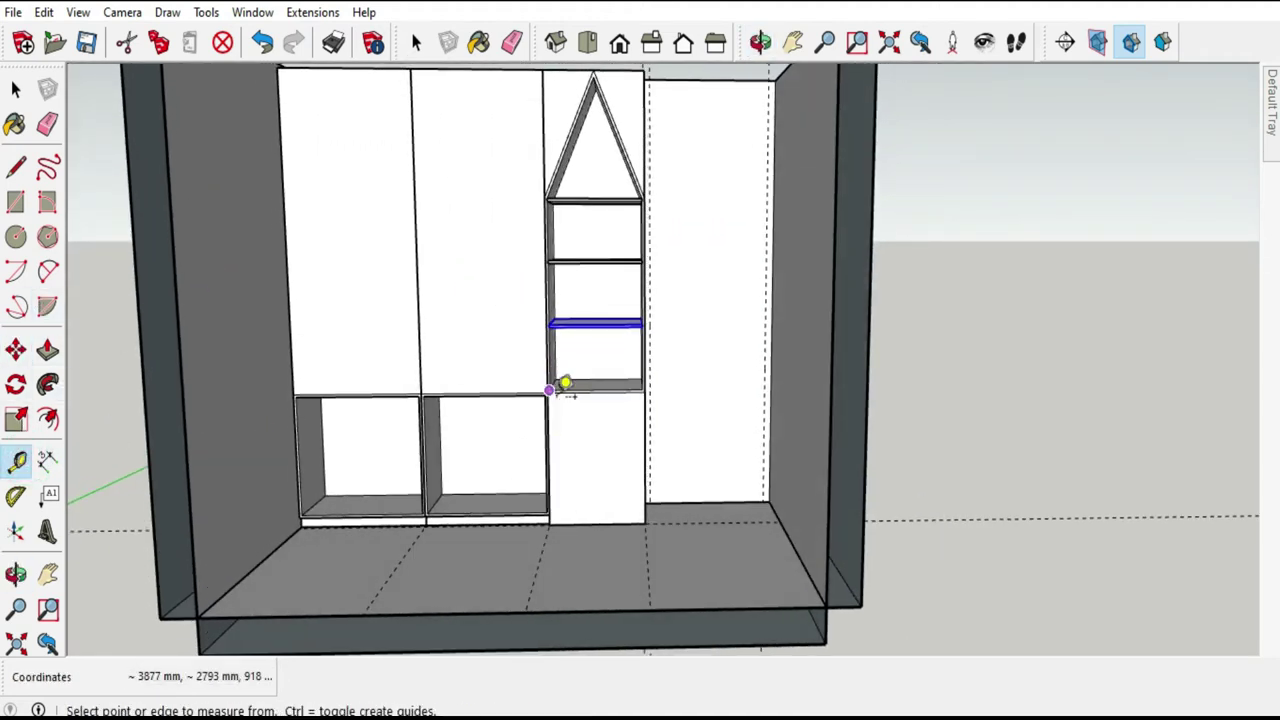
scroll(565, 385, "down", 1)
scroll(457, 306, "up", 4)
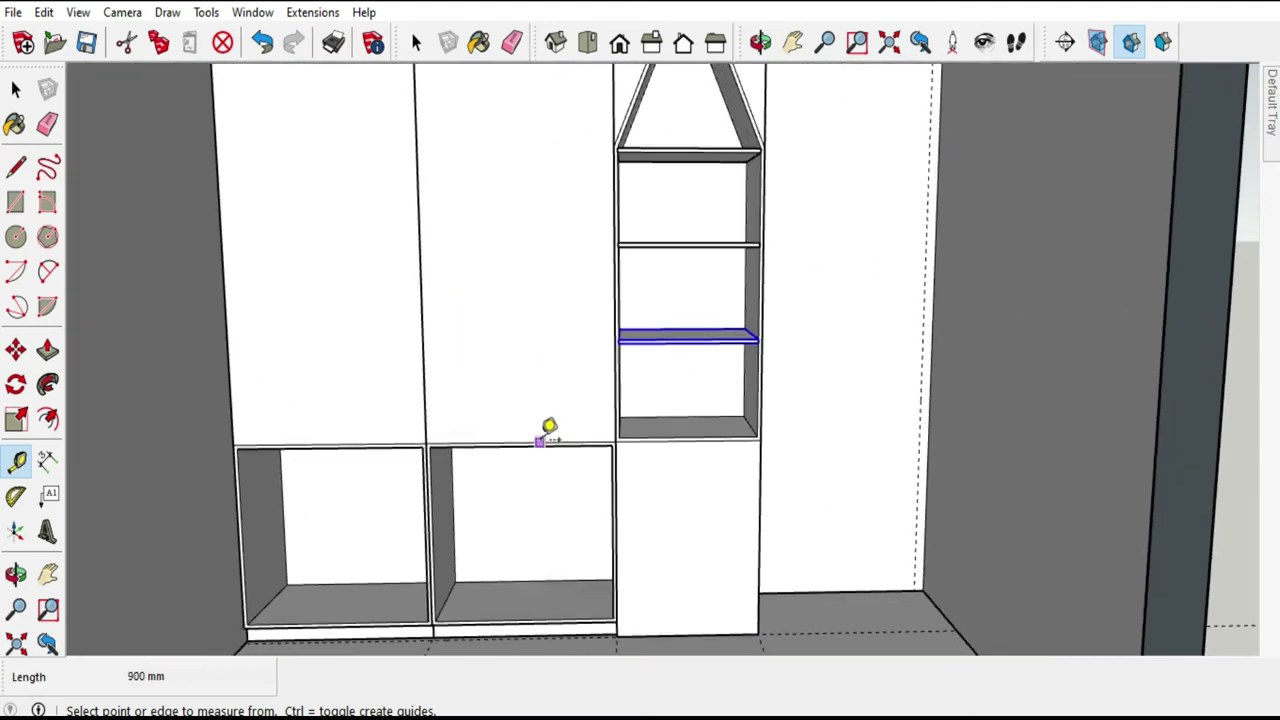
left_click(540, 441)
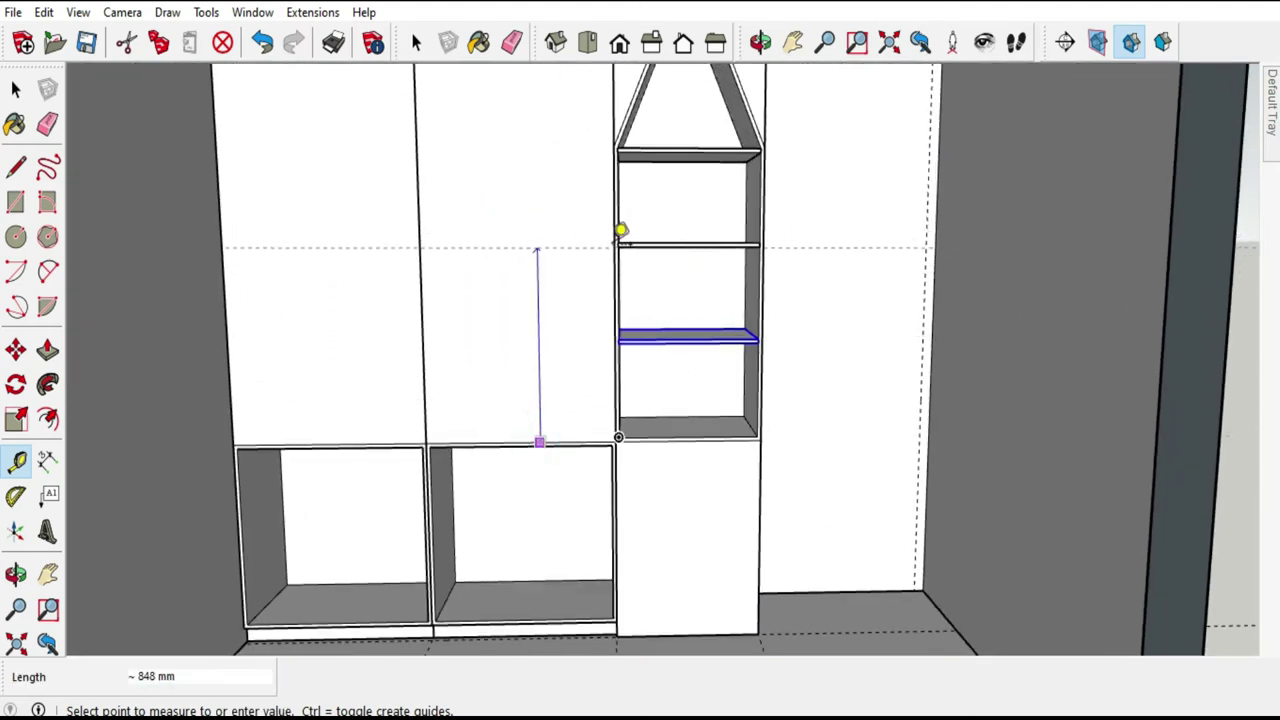
left_click(620, 242)
Add another horizontal guide across the wardrobe fronts at the top shelf height.
scroll(621, 338, "down", 1)
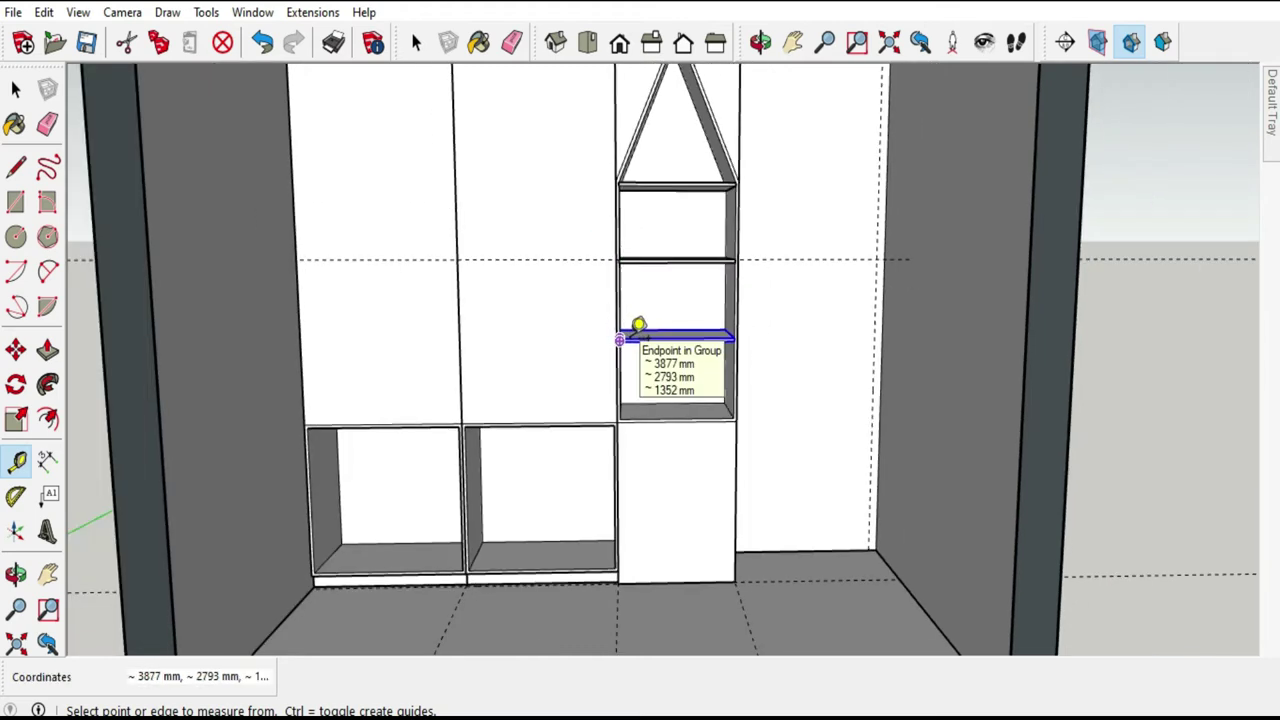
left_click(628, 338)
middle_click_drag(592, 306, 531, 336)
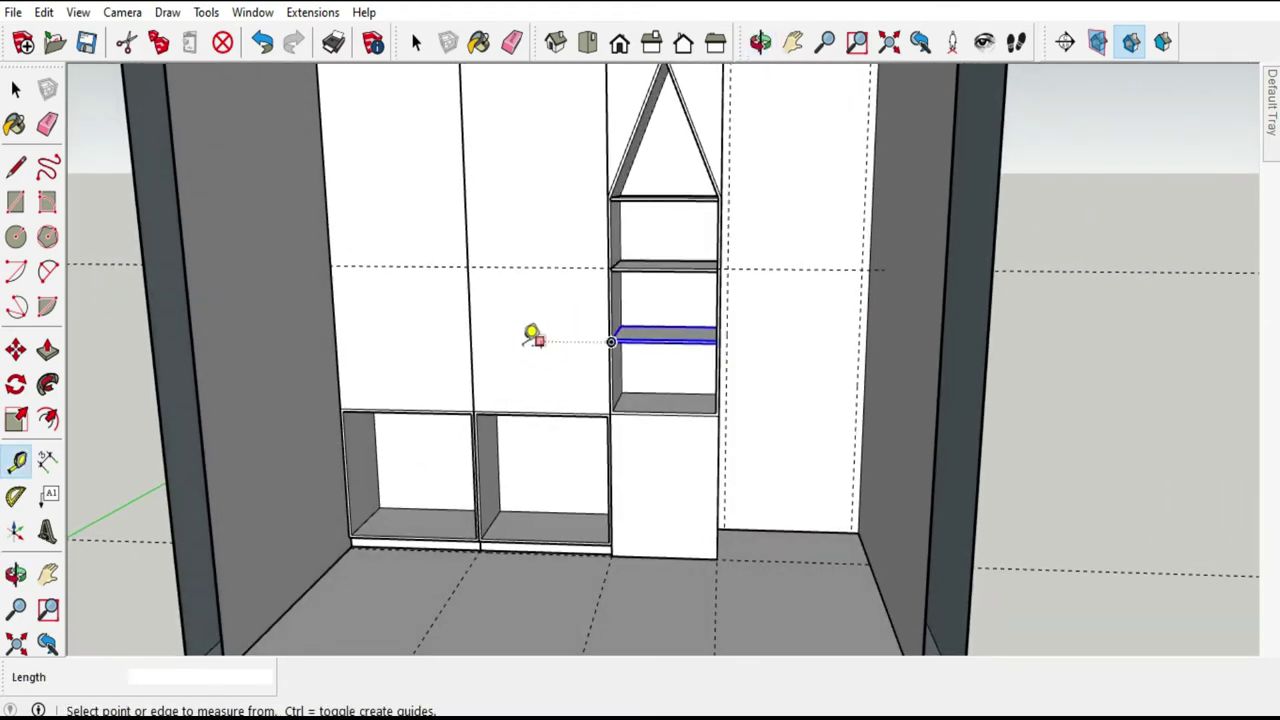
left_click(426, 408)
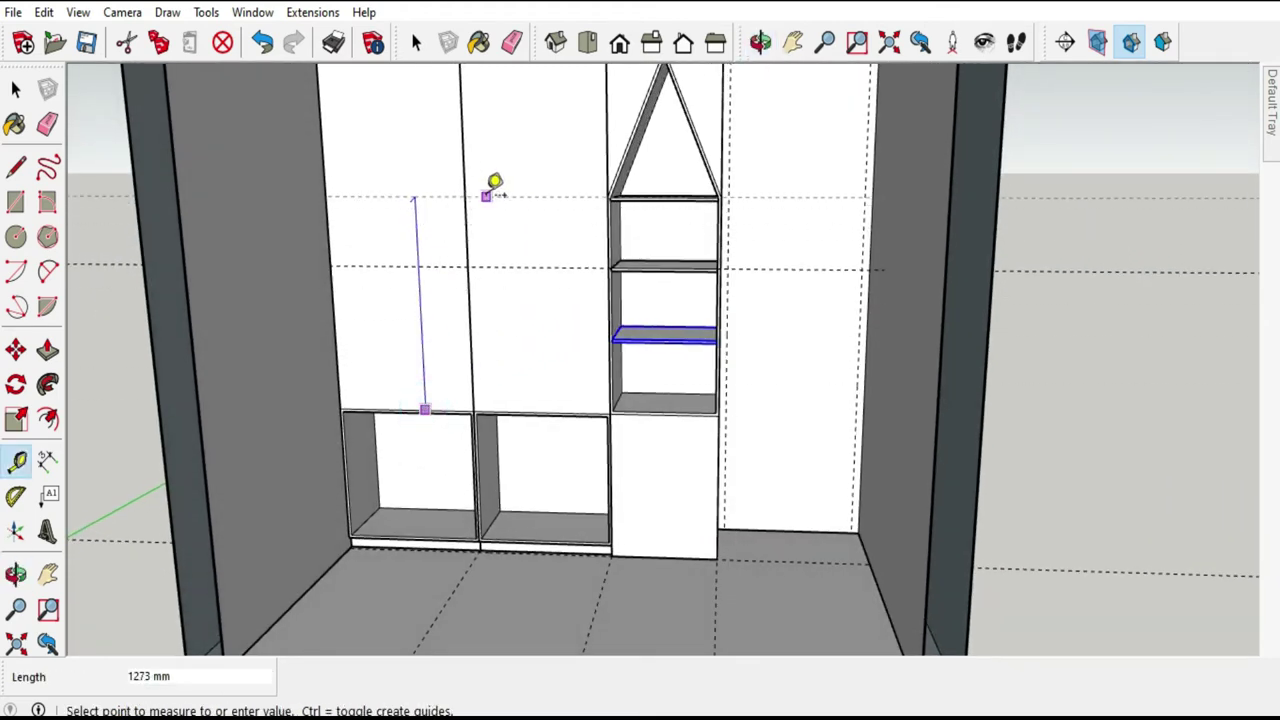
left_click(485, 196)
left_click(622, 194)
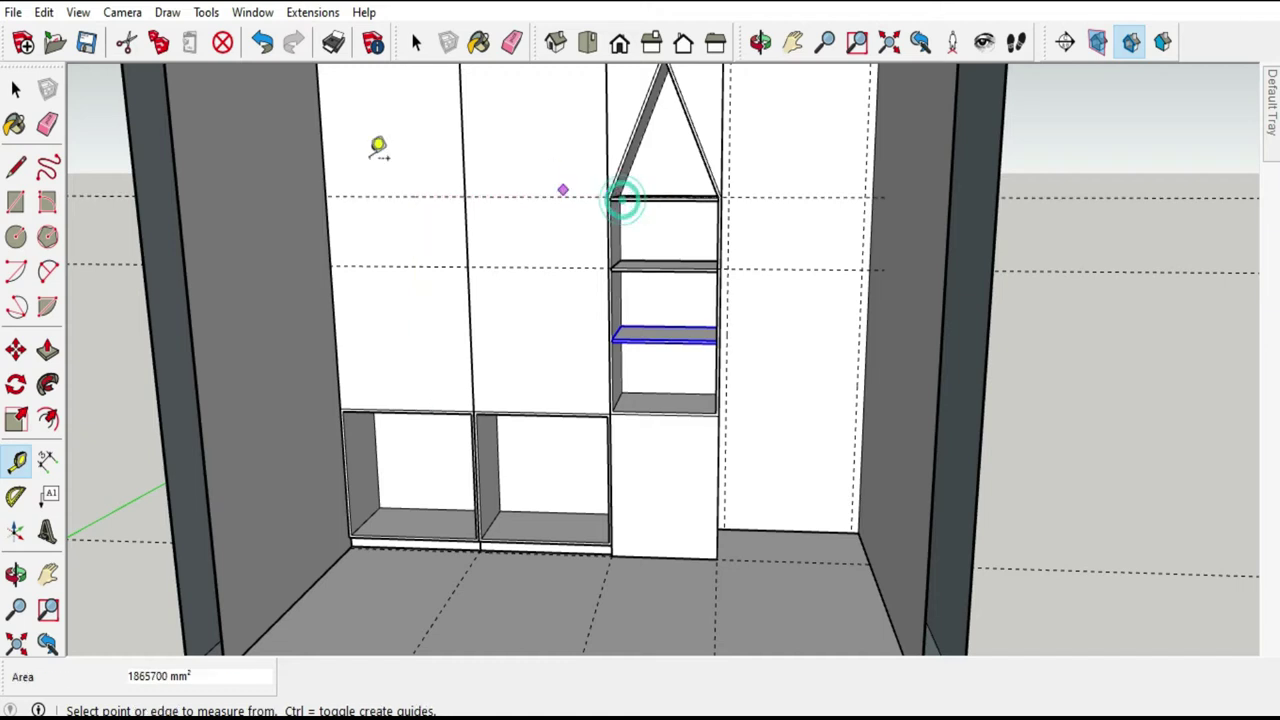
Select the tall middle wardrobe panel.
left_click(16, 88)
scroll(503, 300, "down", 2)
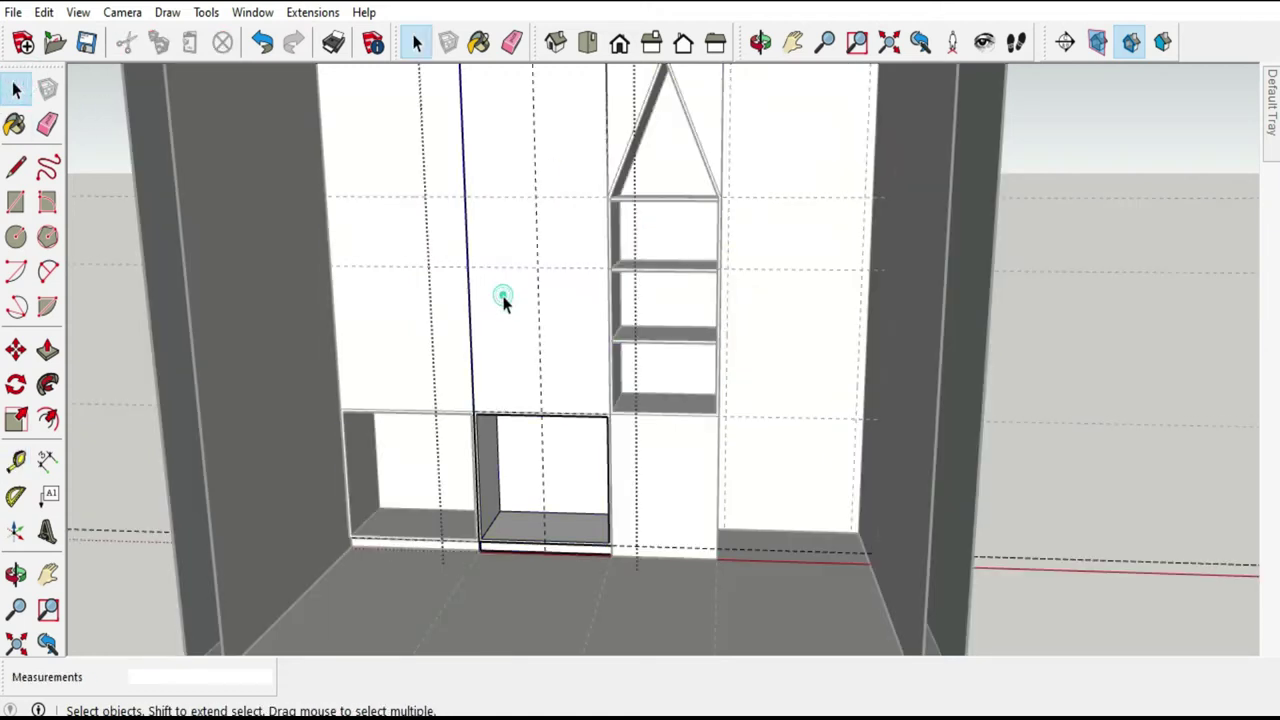
left_click(500, 294)
scroll(543, 366, "up", 2)
scroll(545, 268, "up", 2)
scroll(545, 268, "up", 1)
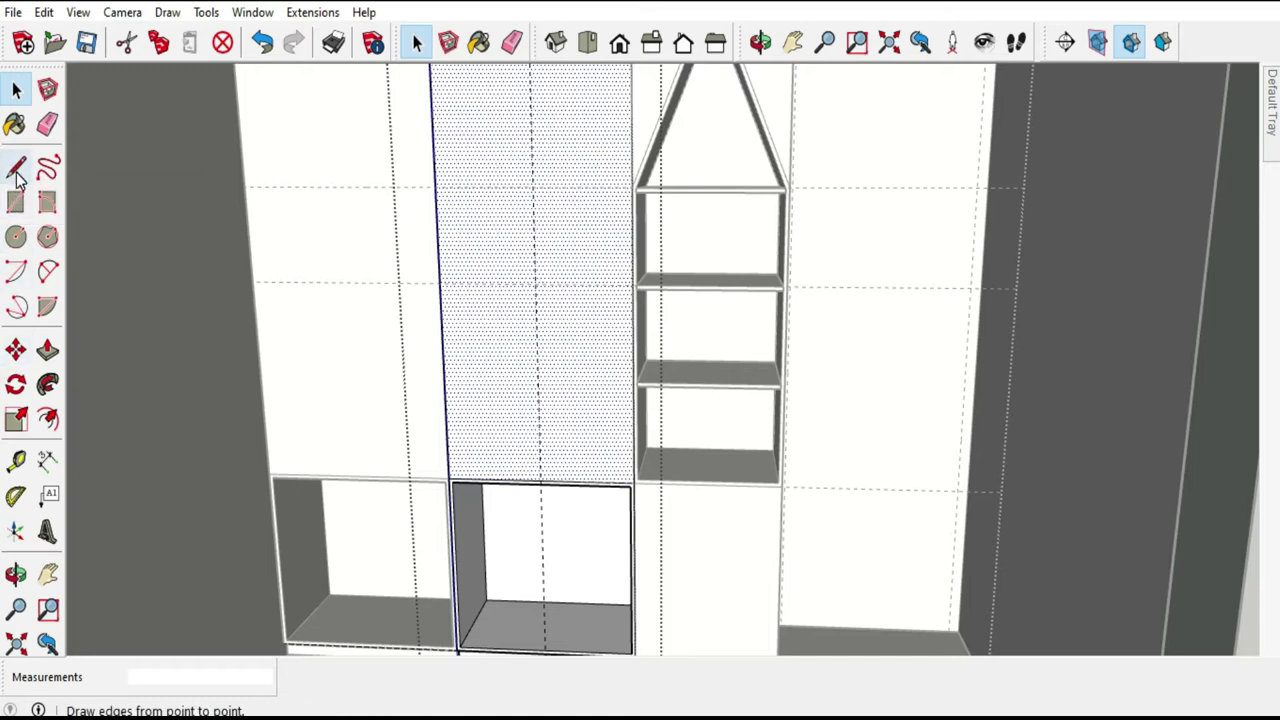
Try a first guide and roof line on the middle panel, then cancel and undo them.
left_click(17, 172)
mouse_move(517, 411)
middle_mouse_down()
mouse_move(560, 374)
mouse_move(490, 350)
middle_mouse_up()
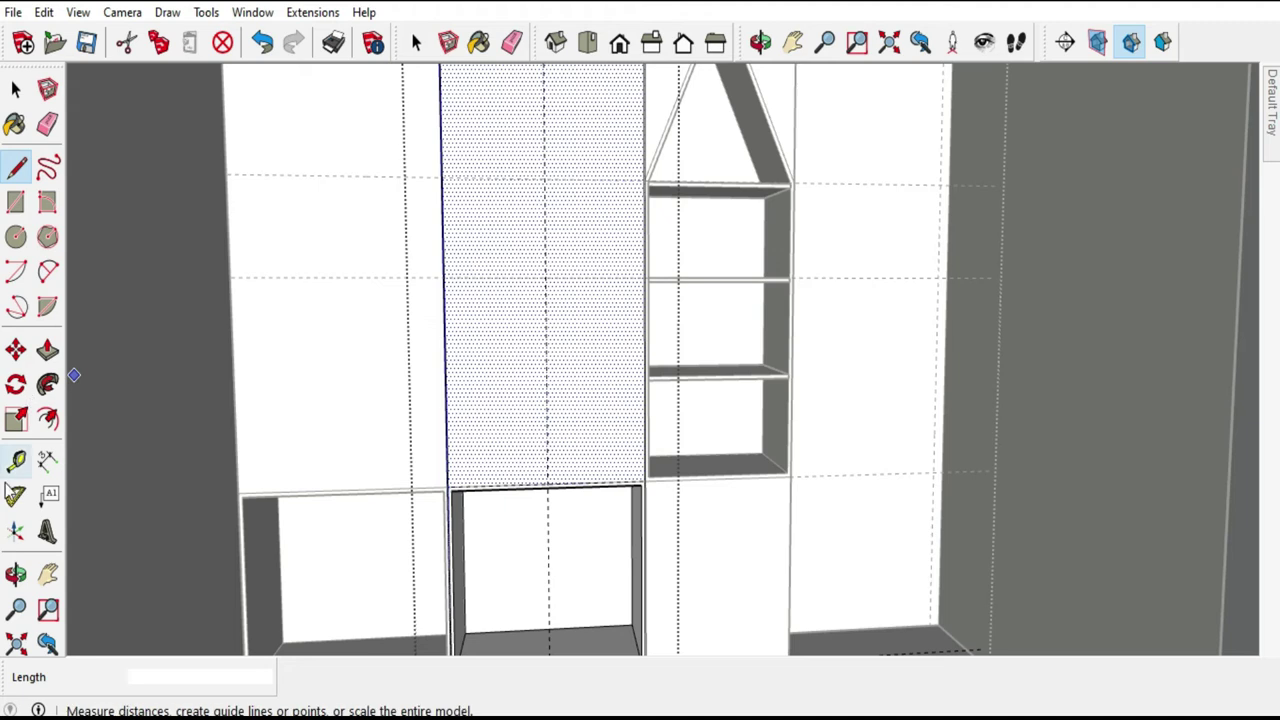
left_click(17, 460)
left_click(613, 481)
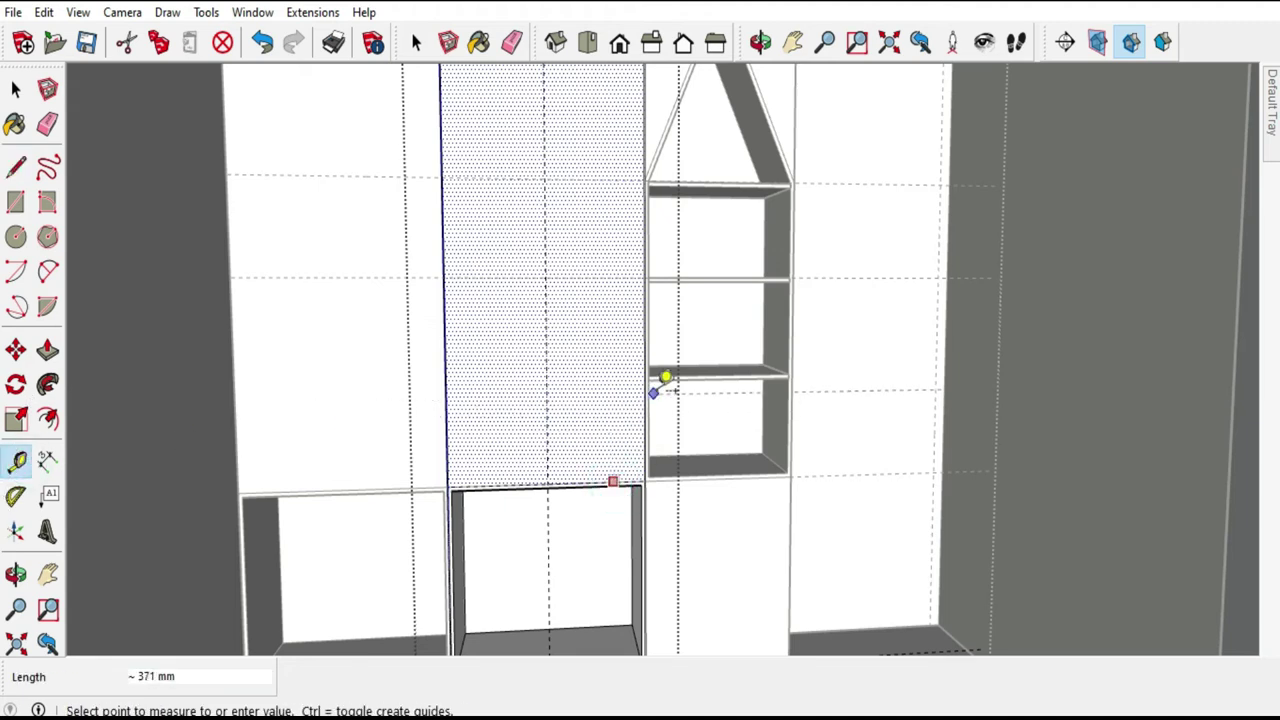
left_click(648, 376)
key("c")
key("l")
left_click(644, 376)
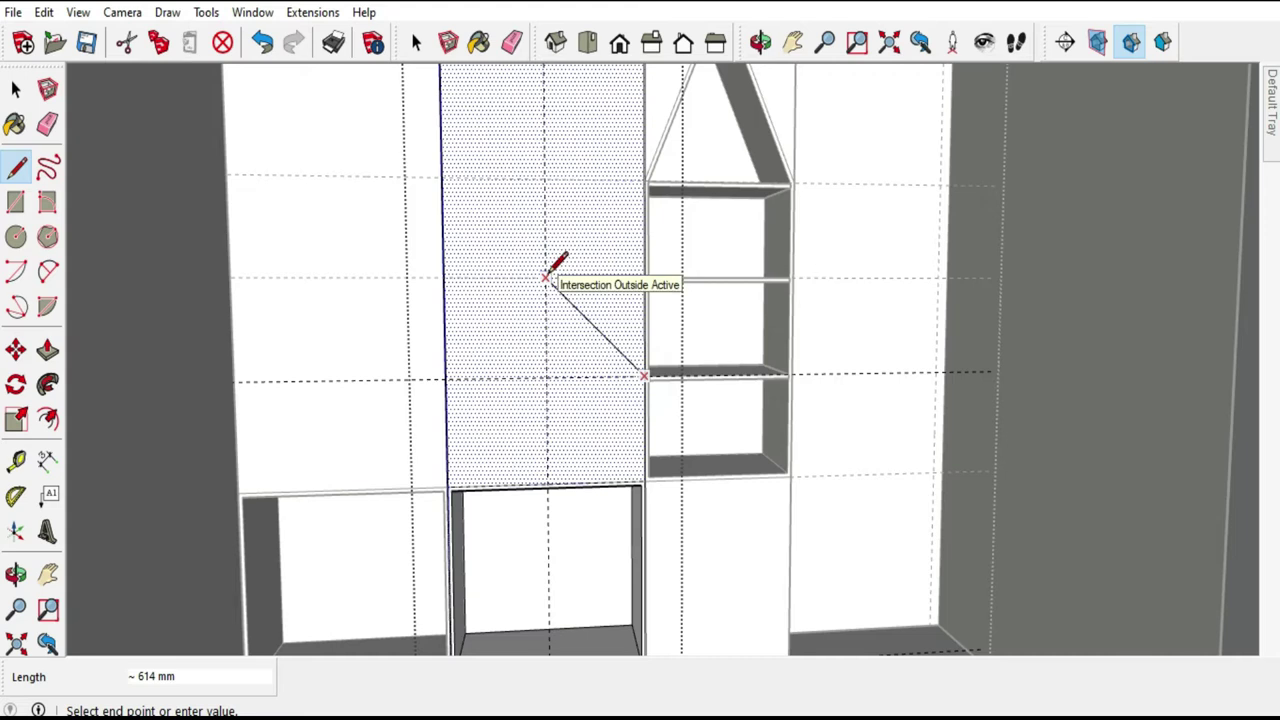
key("Escape")
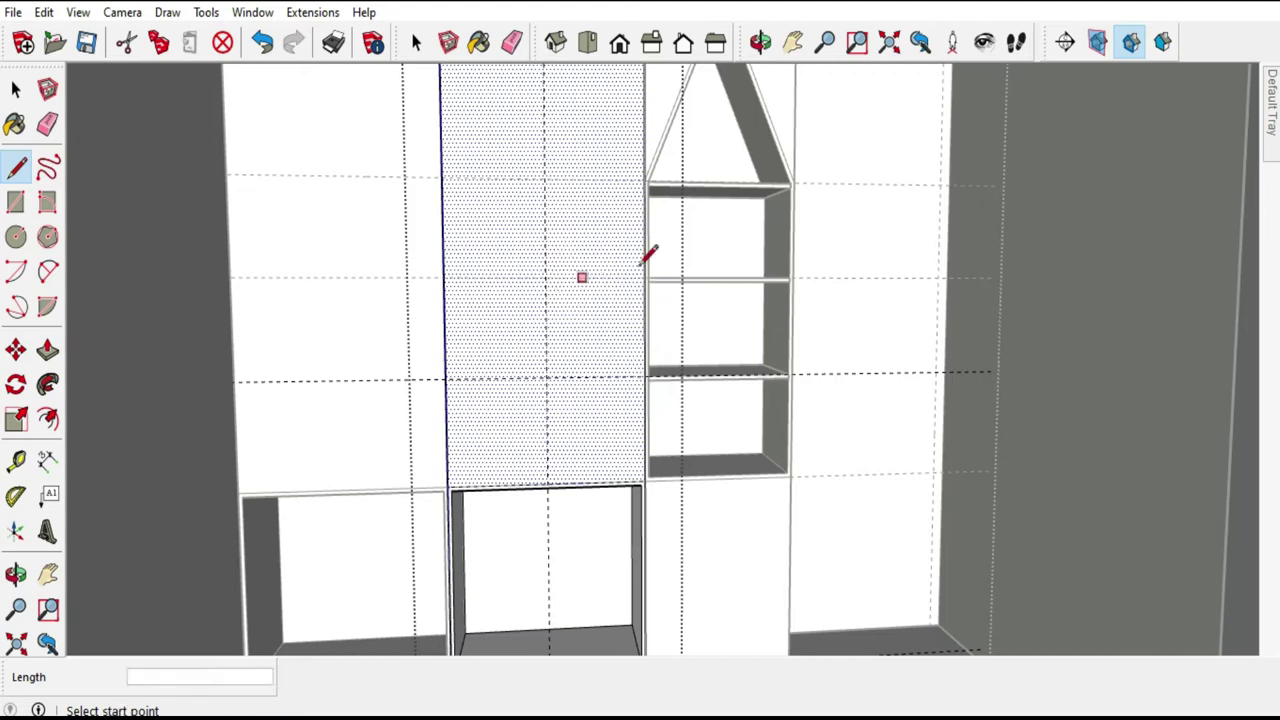
left_click(262, 42)
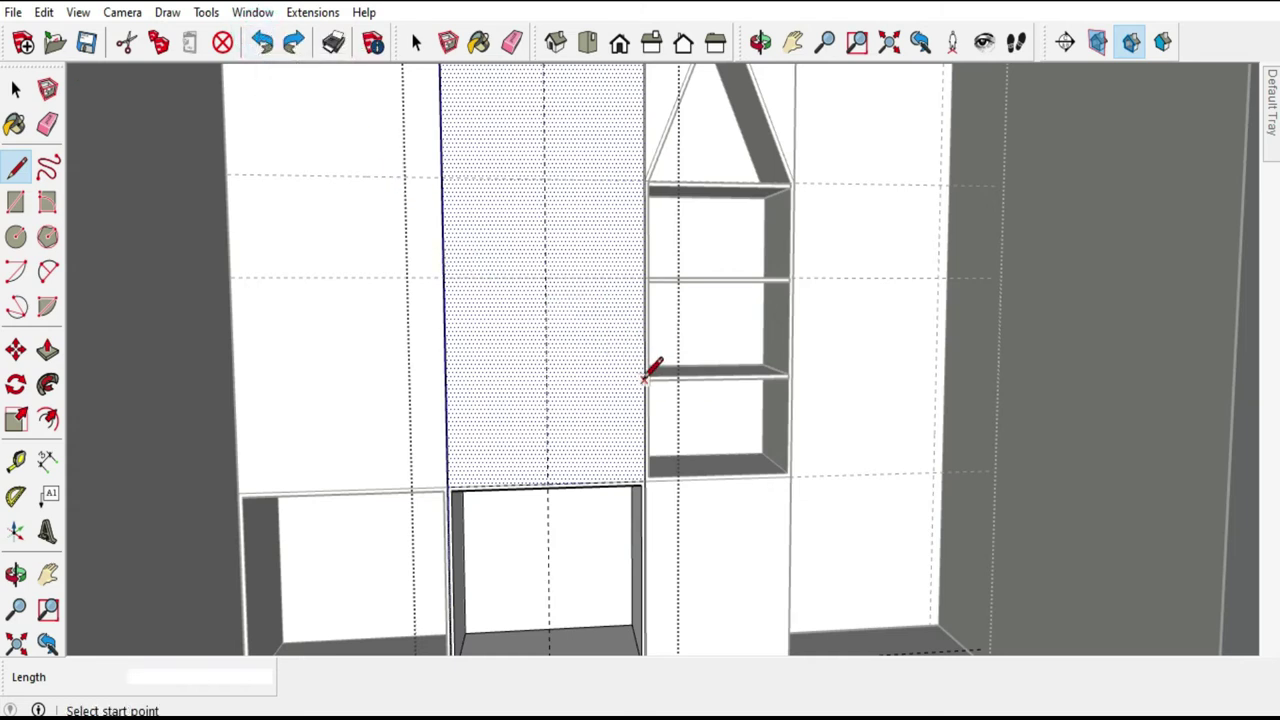
Add a 666 mm guide marking the roof apex, discarding an extra diagonal guide.
left_click(17, 168)
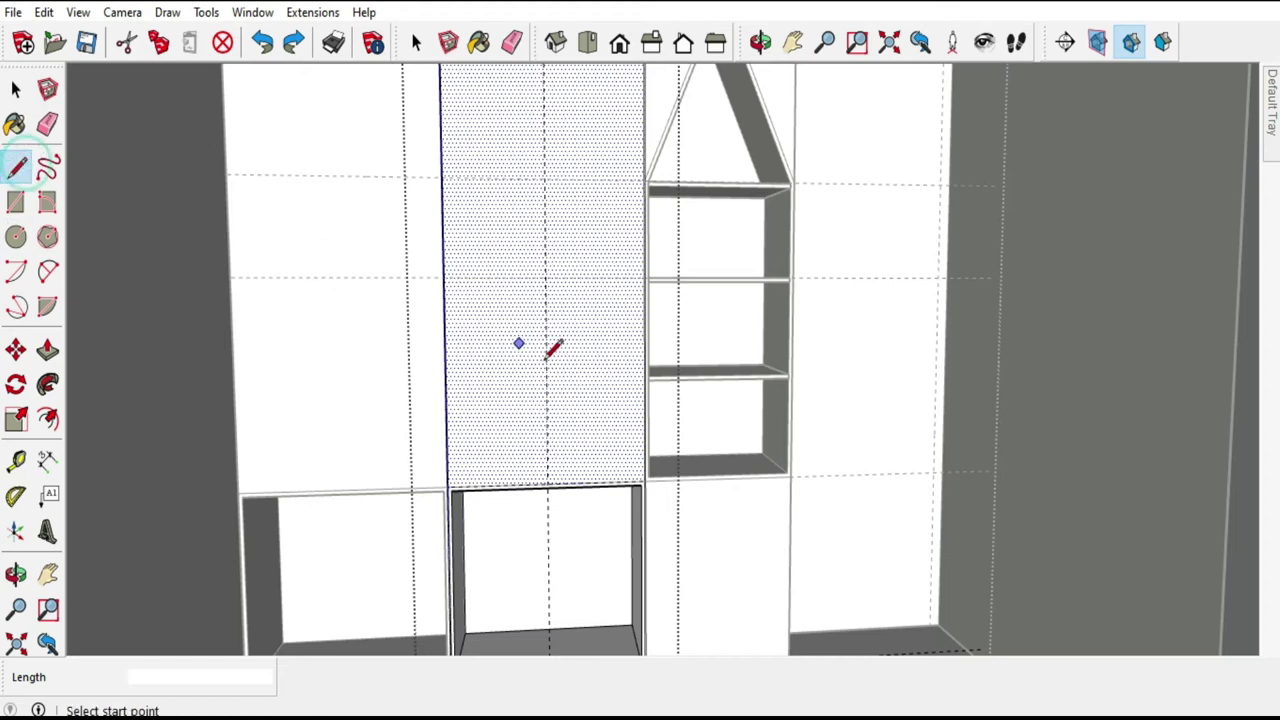
left_click(17, 460)
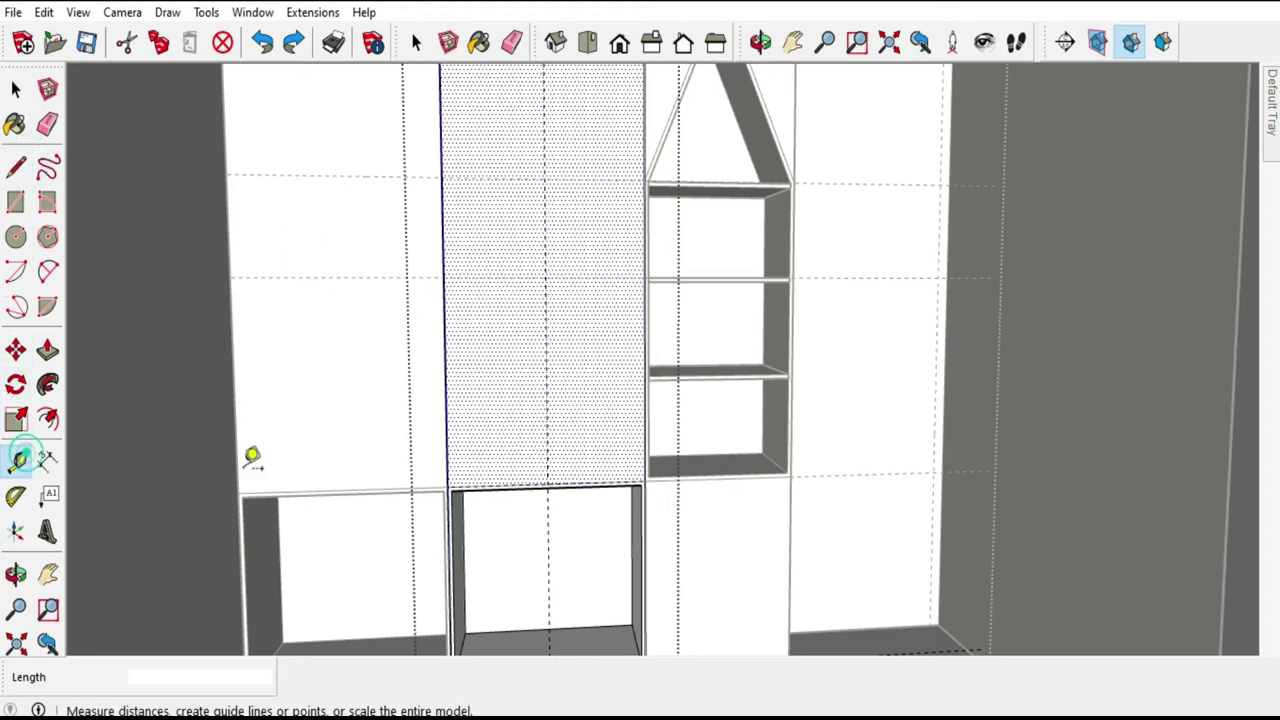
left_click(559, 278)
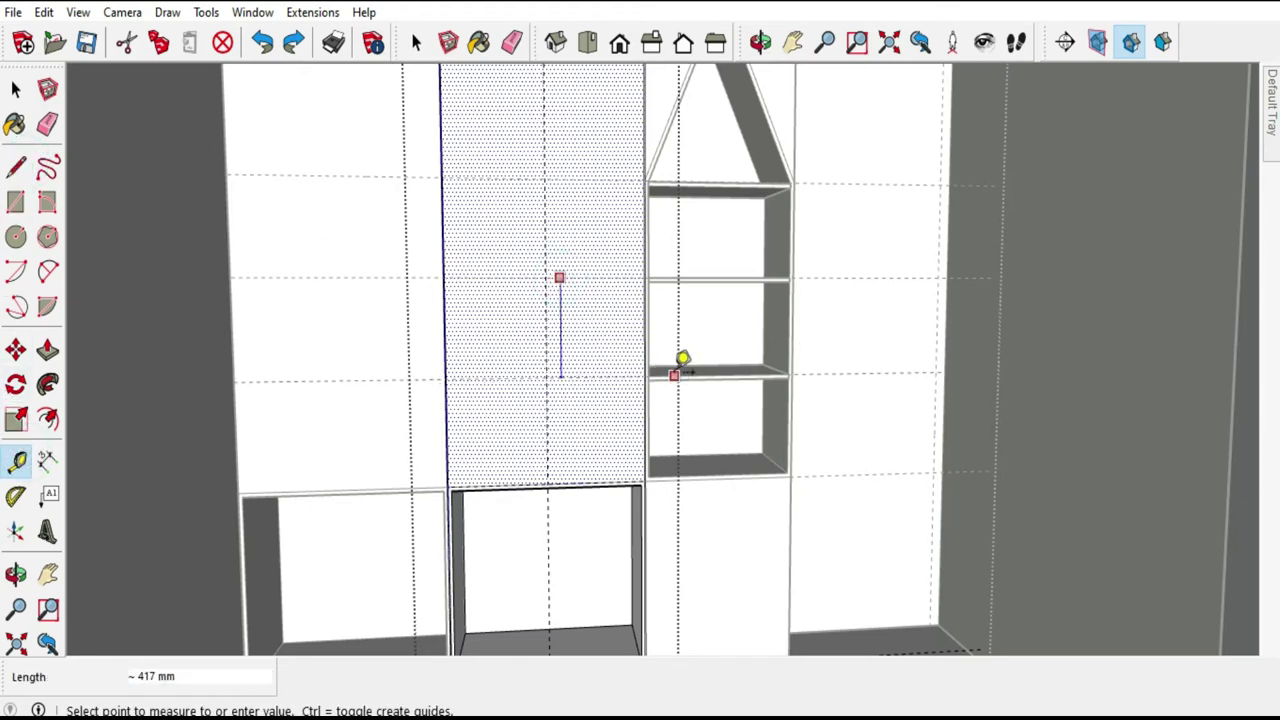
left_click(682, 358)
type("666")
key("Return")
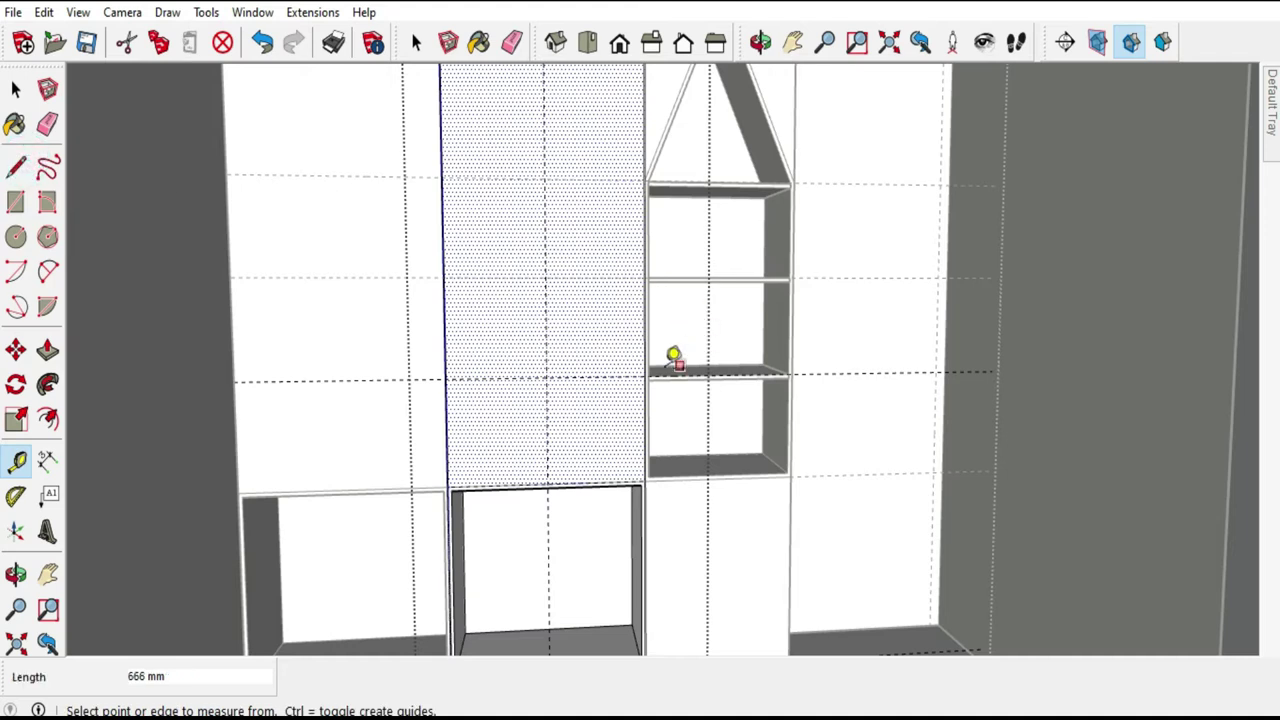
left_click(650, 375)
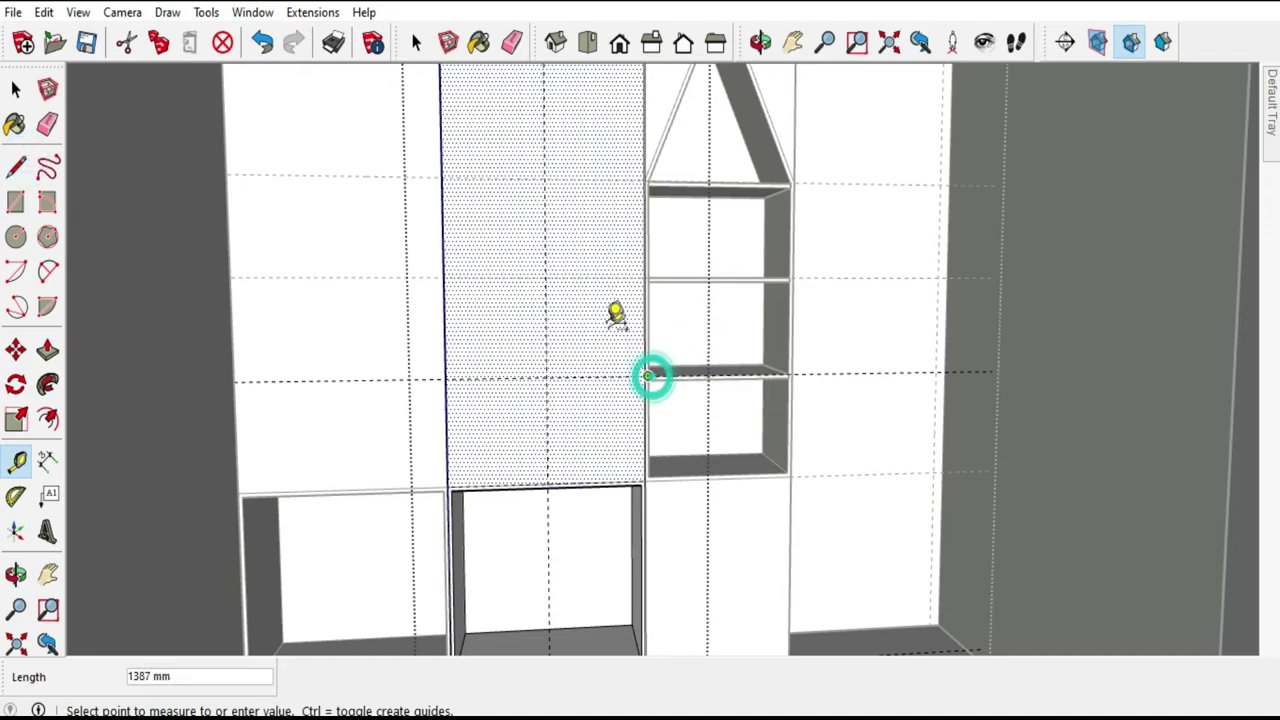
left_click(549, 278)
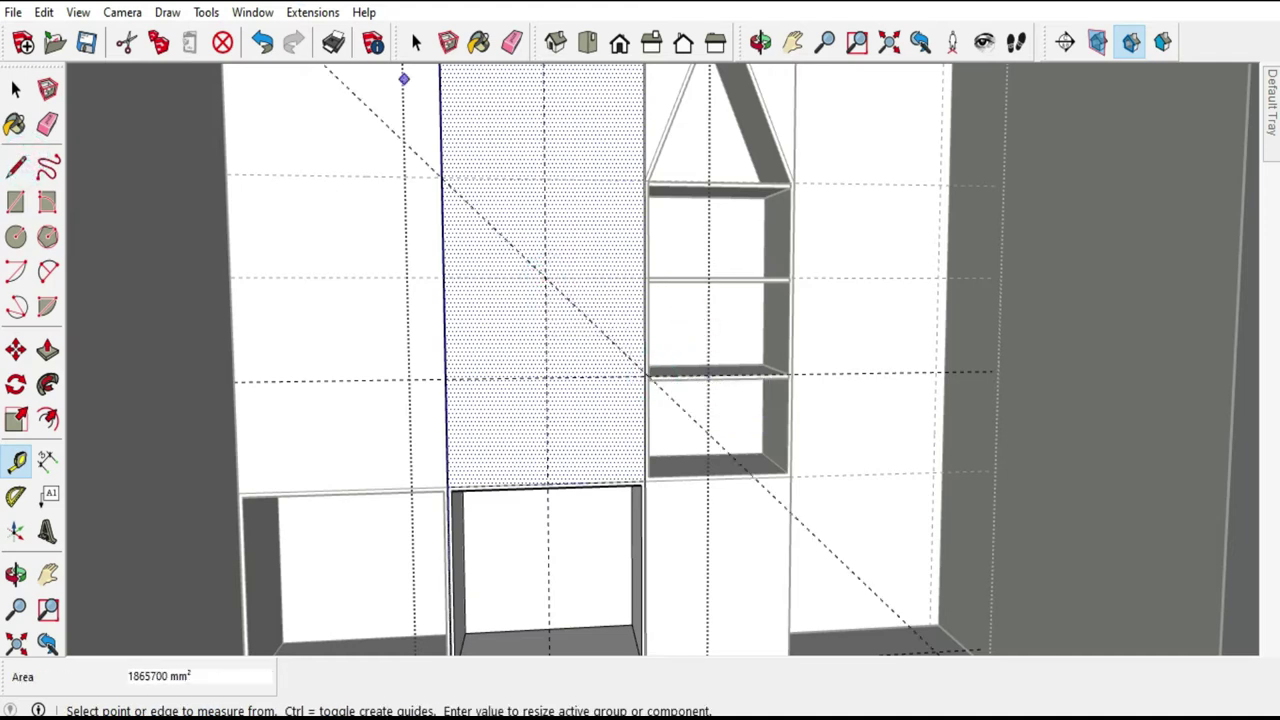
left_click(262, 41)
Draw the two roof lines from the shelf-height panel edges up to the centre apex.
left_click(18, 166)
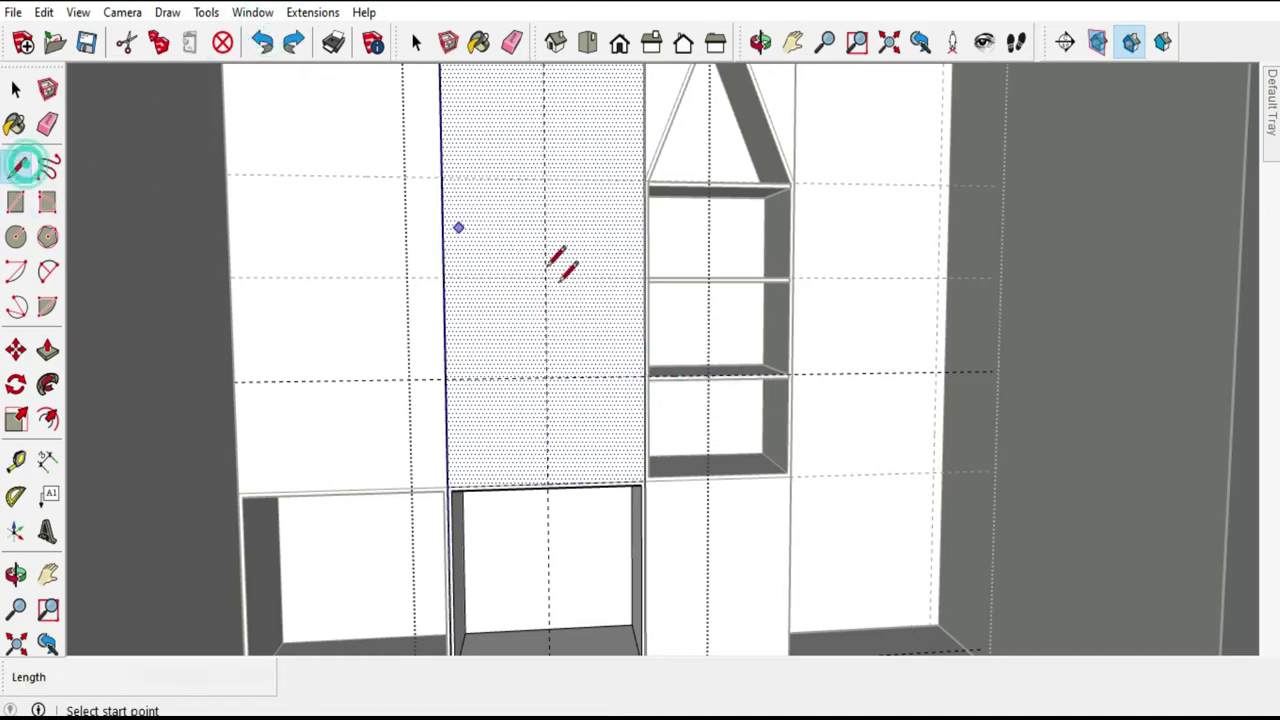
left_click(645, 374)
left_click(545, 280)
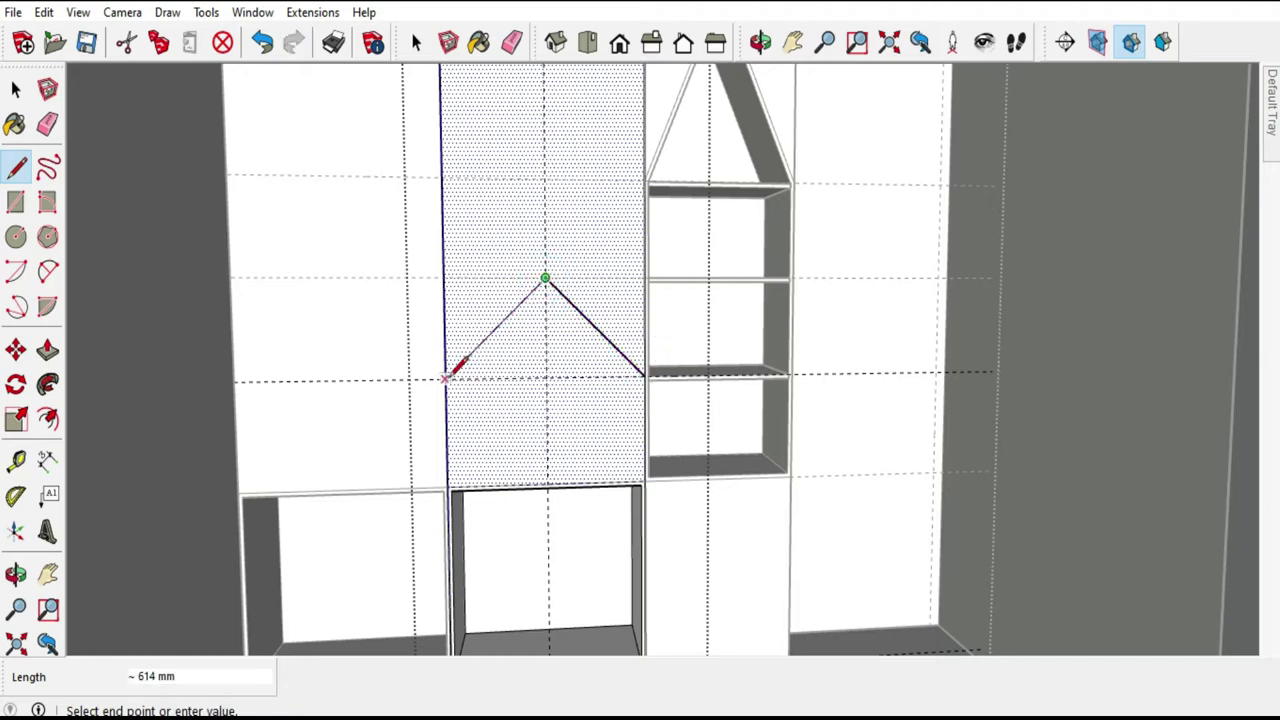
left_click(447, 379)
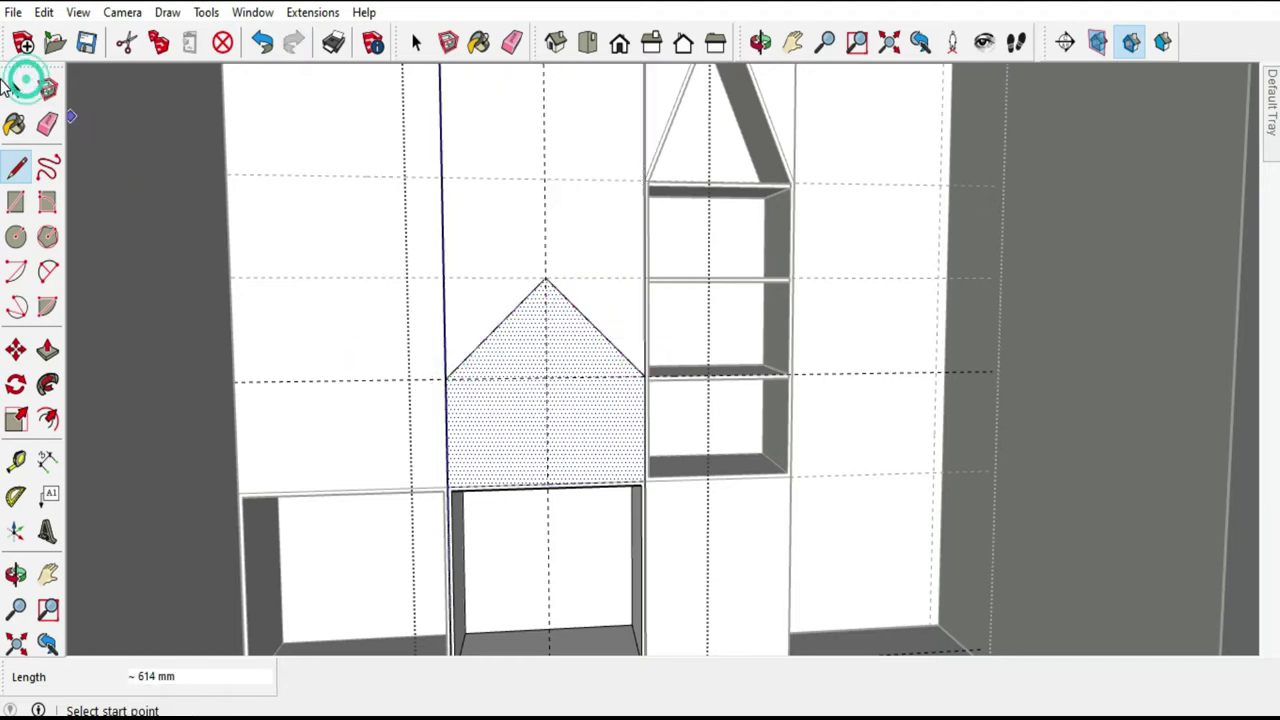
Offset the gabled face 17 mm inward to form the frame border.
left_click(18, 90)
left_click(50, 415)
left_click(585, 350)
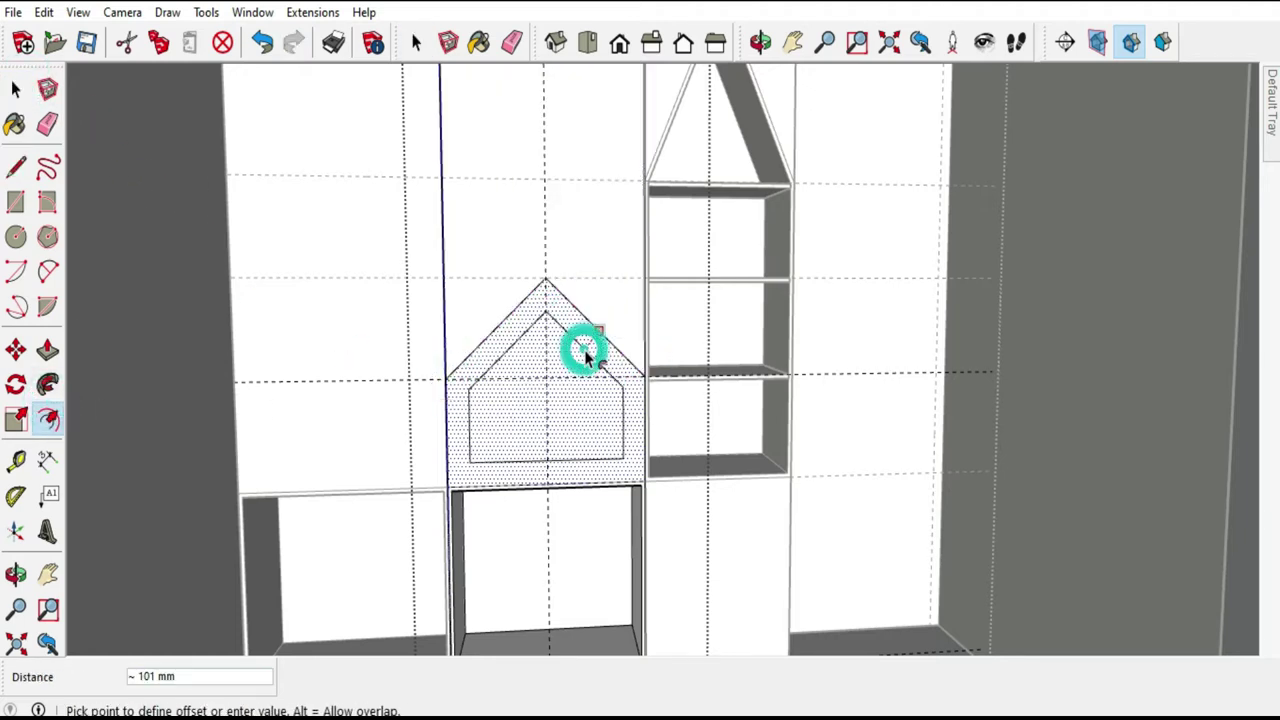
type("7")
key("Return")
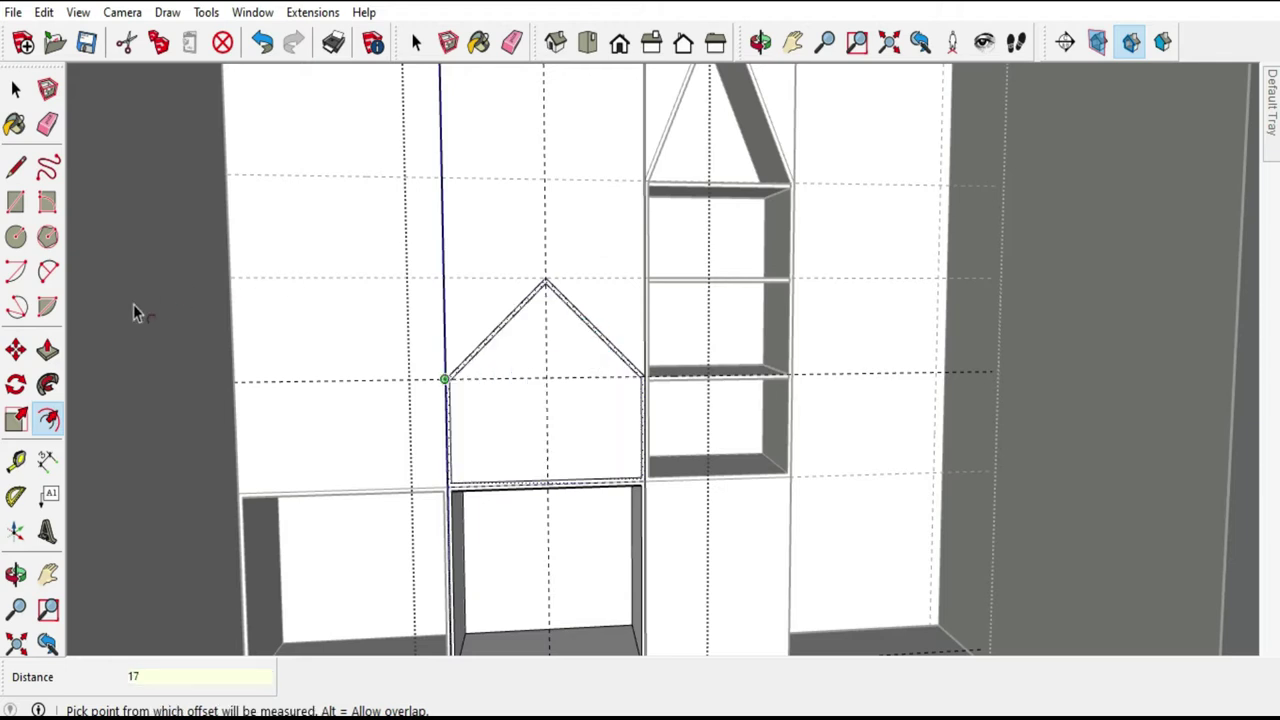
Push the inner house-shaped face through to open the niche, then view it at an angle.
left_click(48, 350)
left_click(15, 89)
key("p")
left_click(15, 89)
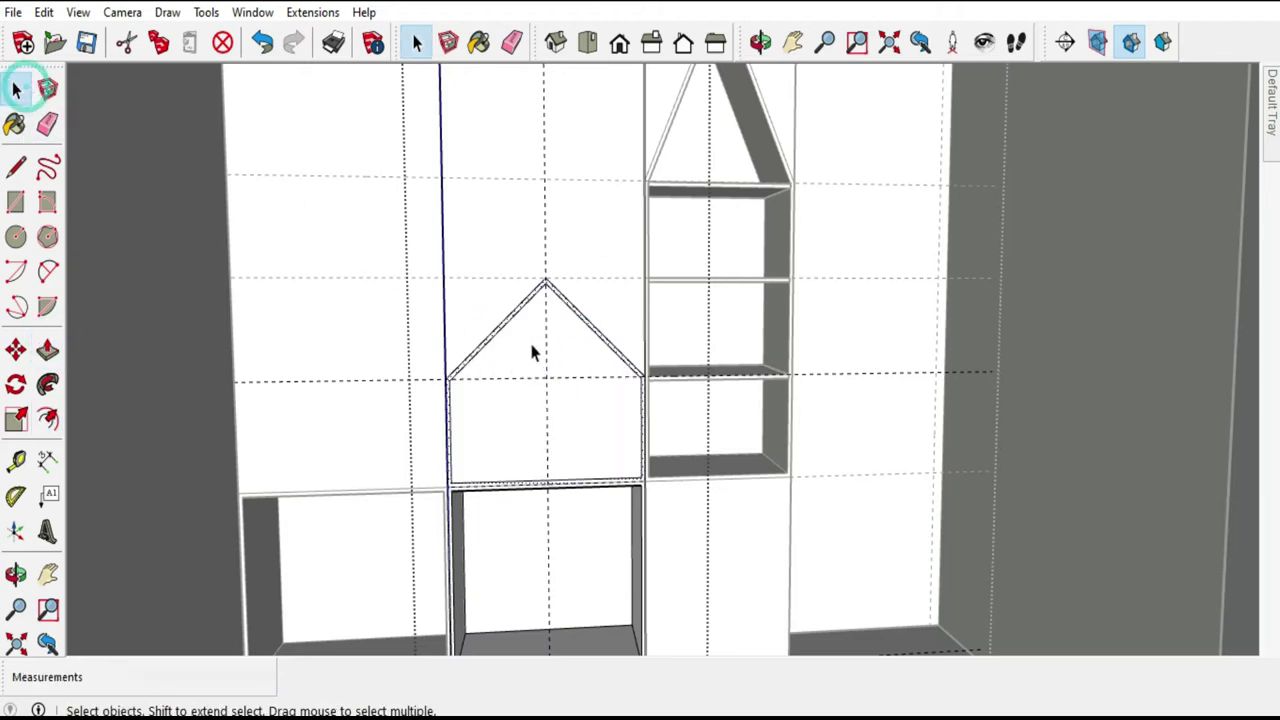
left_click(590, 366)
key("p")
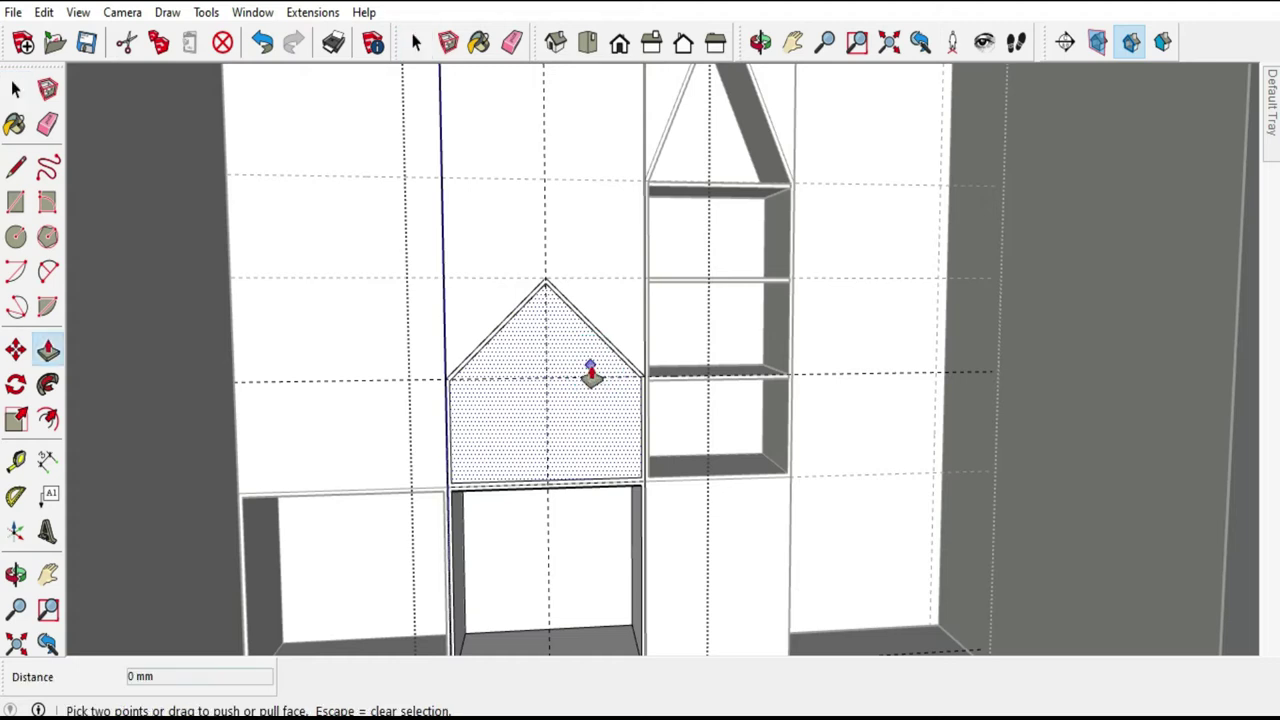
double_click(590, 368)
mouse_move(590, 368)
middle_mouse_down()
mouse_move(731, 354)
mouse_move(700, 388)
mouse_move(600, 360)
middle_mouse_up()
left_click(48, 122)
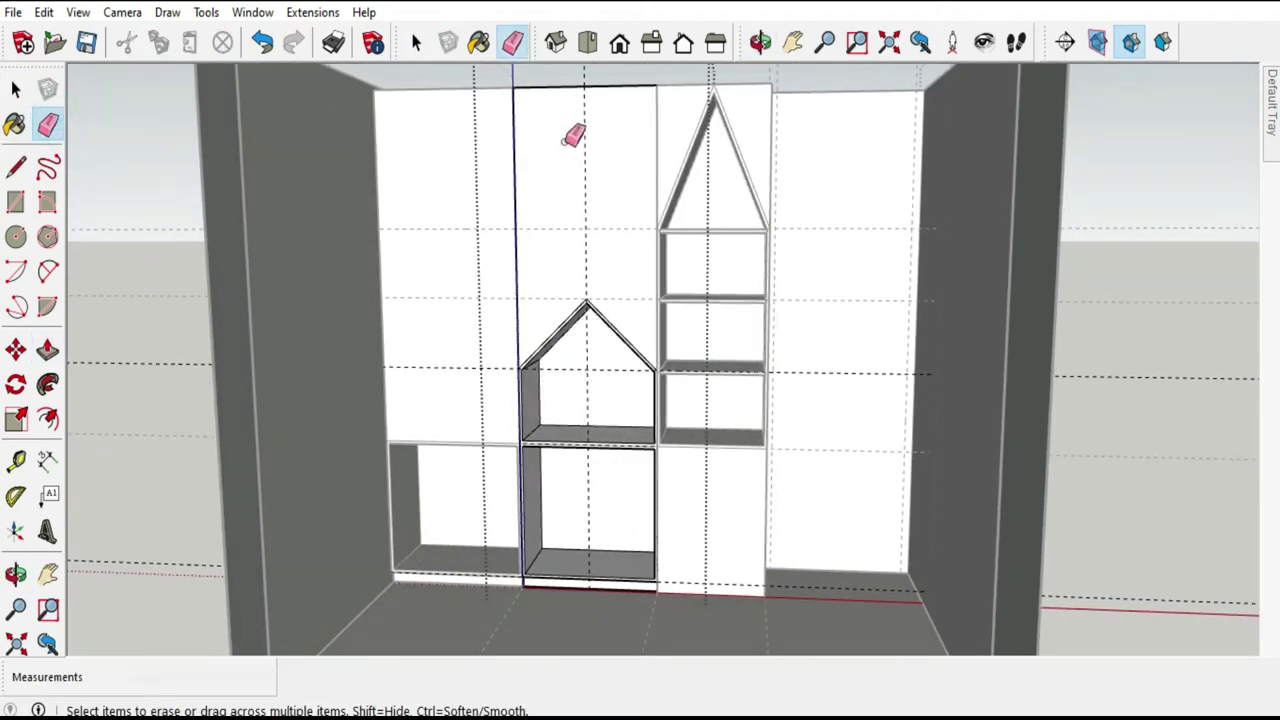
Select the left panel and draw its gable lines peaking at the bay centre.
mouse_move(582, 160)
middle_mouse_down()
mouse_move(654, 111)
mouse_move(194, 163)
middle_mouse_up()
left_click(16, 88)
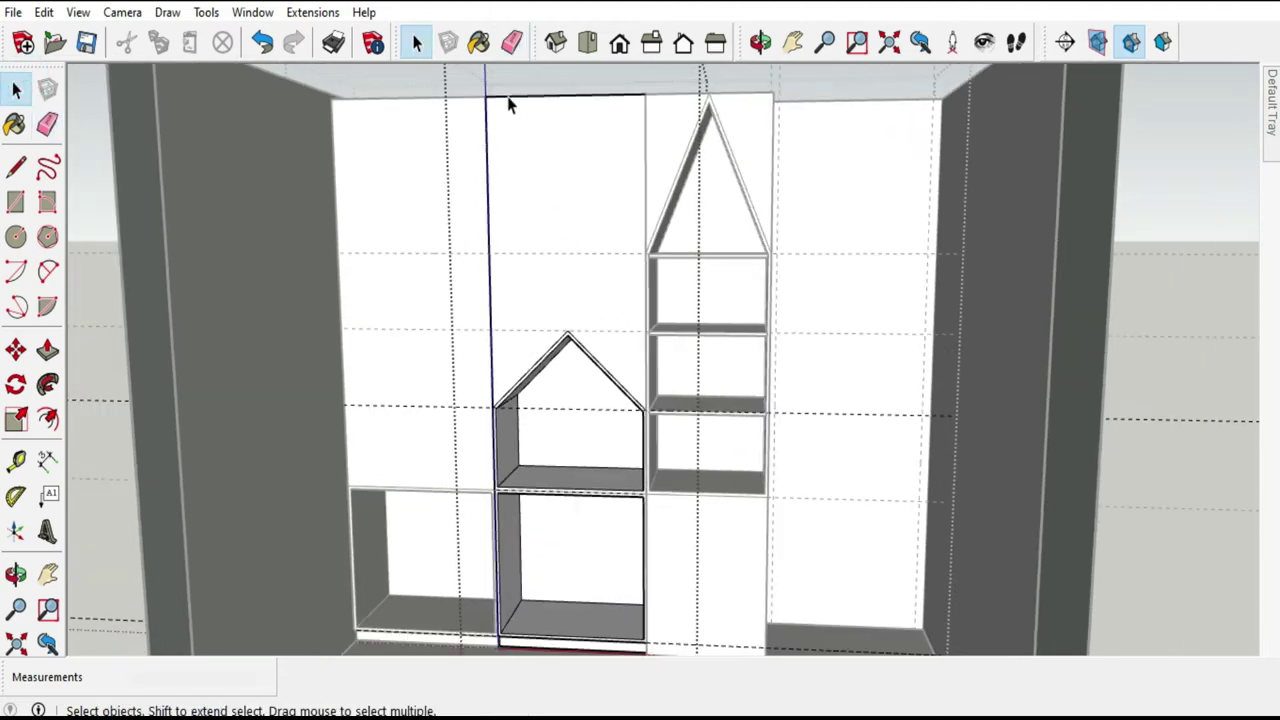
mouse_move(518, 167)
middle_mouse_down()
mouse_move(500, 194)
mouse_move(571, 137)
mouse_move(580, 171)
mouse_move(502, 179)
mouse_move(452, 272)
middle_mouse_up()
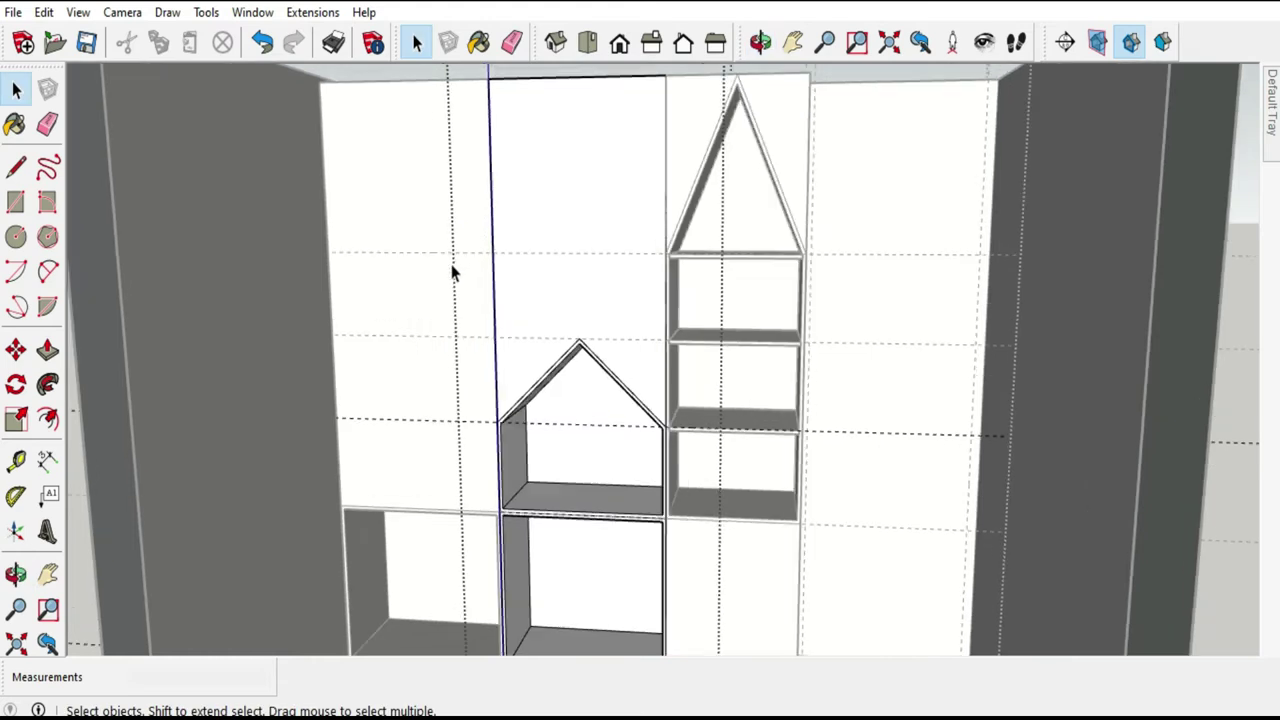
left_click(449, 271)
triple_click(454, 269)
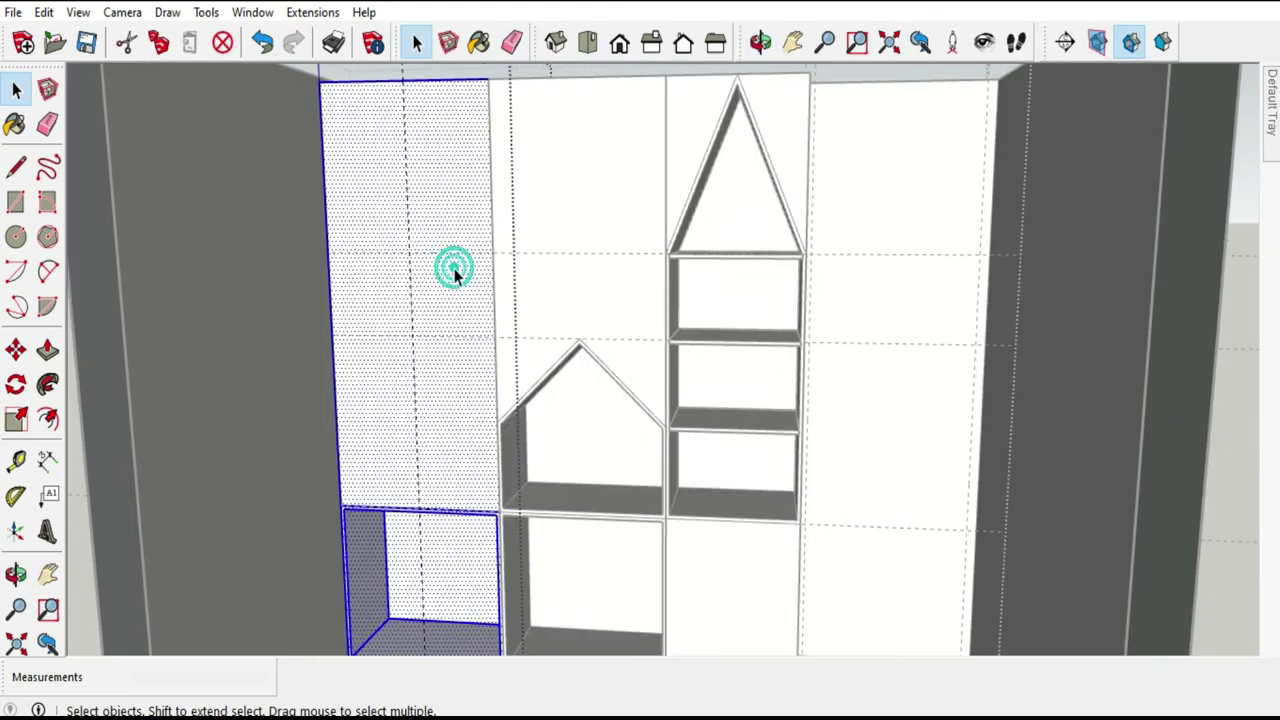
left_click(16, 167)
left_click(494, 336)
left_click(409, 252)
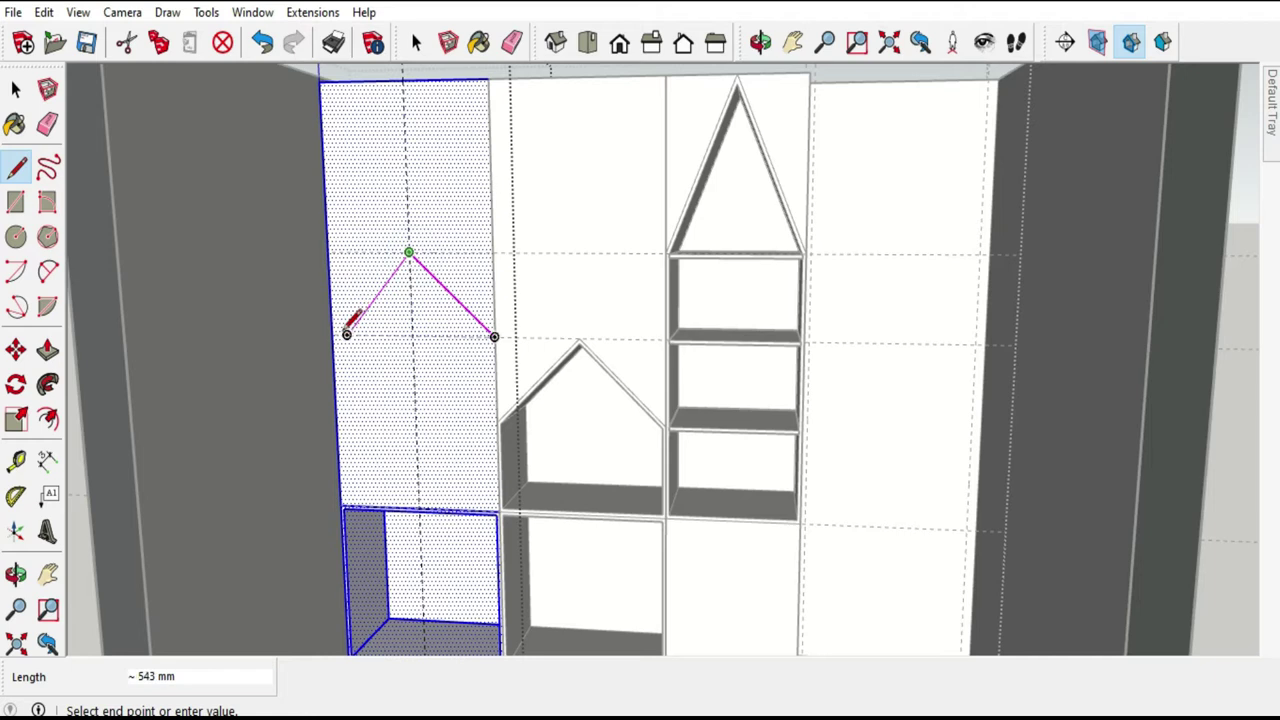
left_click(334, 334)
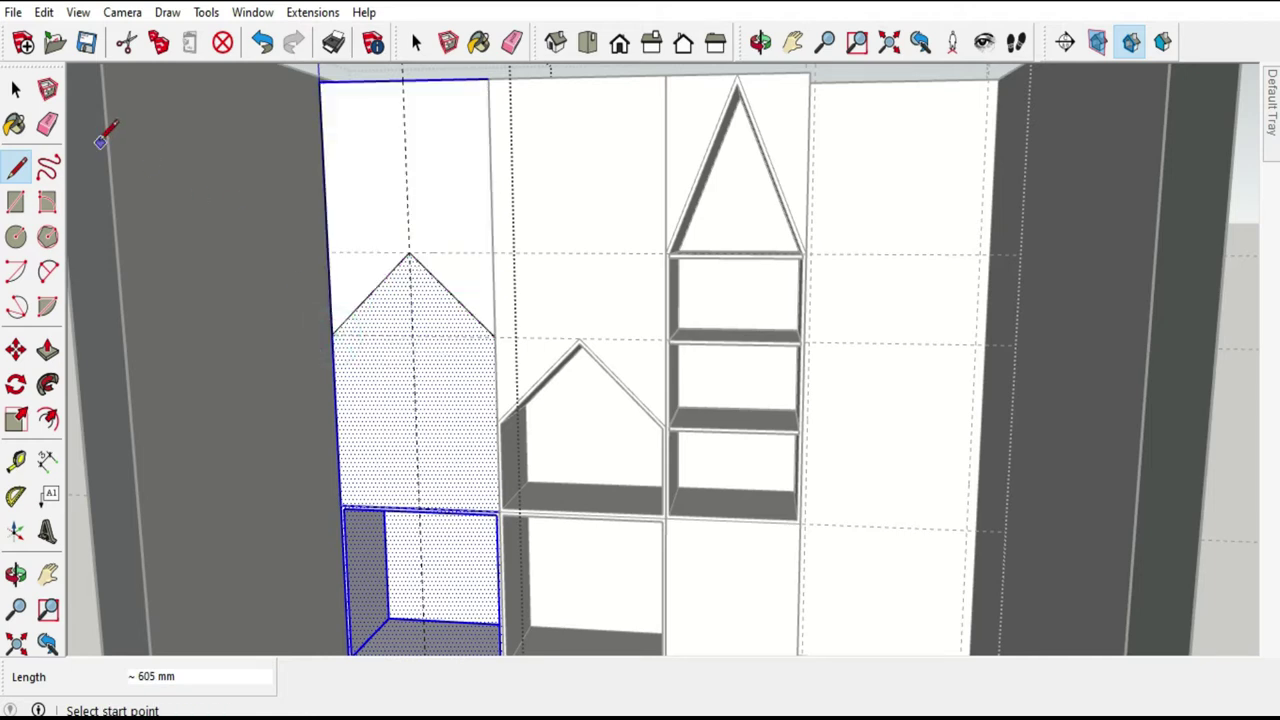
Offset the gable 17 mm, push the inner face back into a niche, and erase the vertical guide.
left_click(15, 89)
left_click(47, 418)
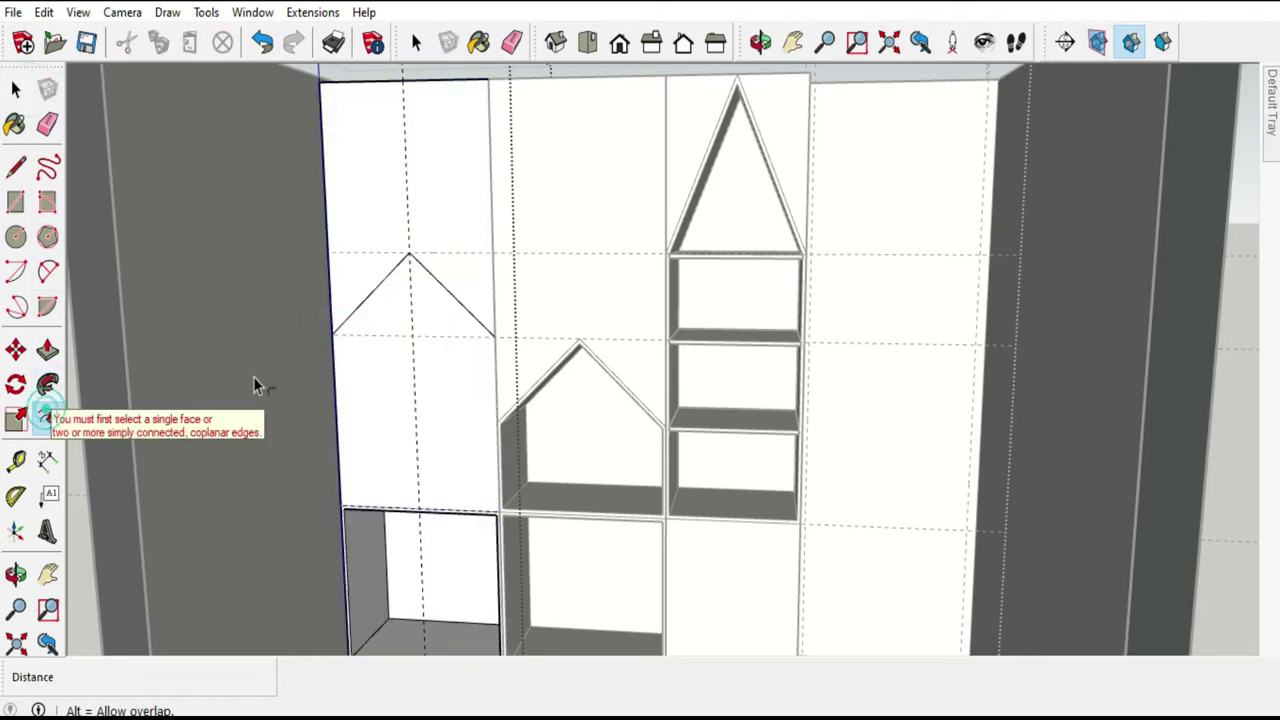
left_click(355, 330)
key("Escape")
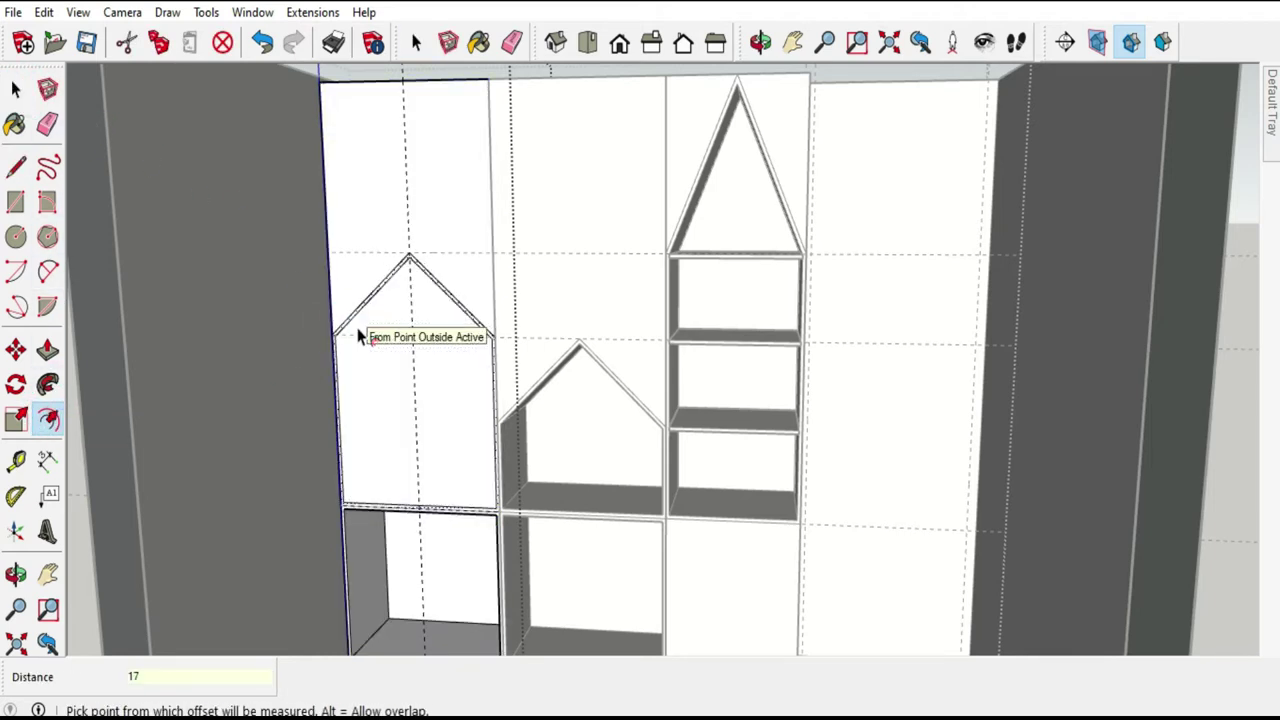
left_click(47, 348)
double_click(410, 348)
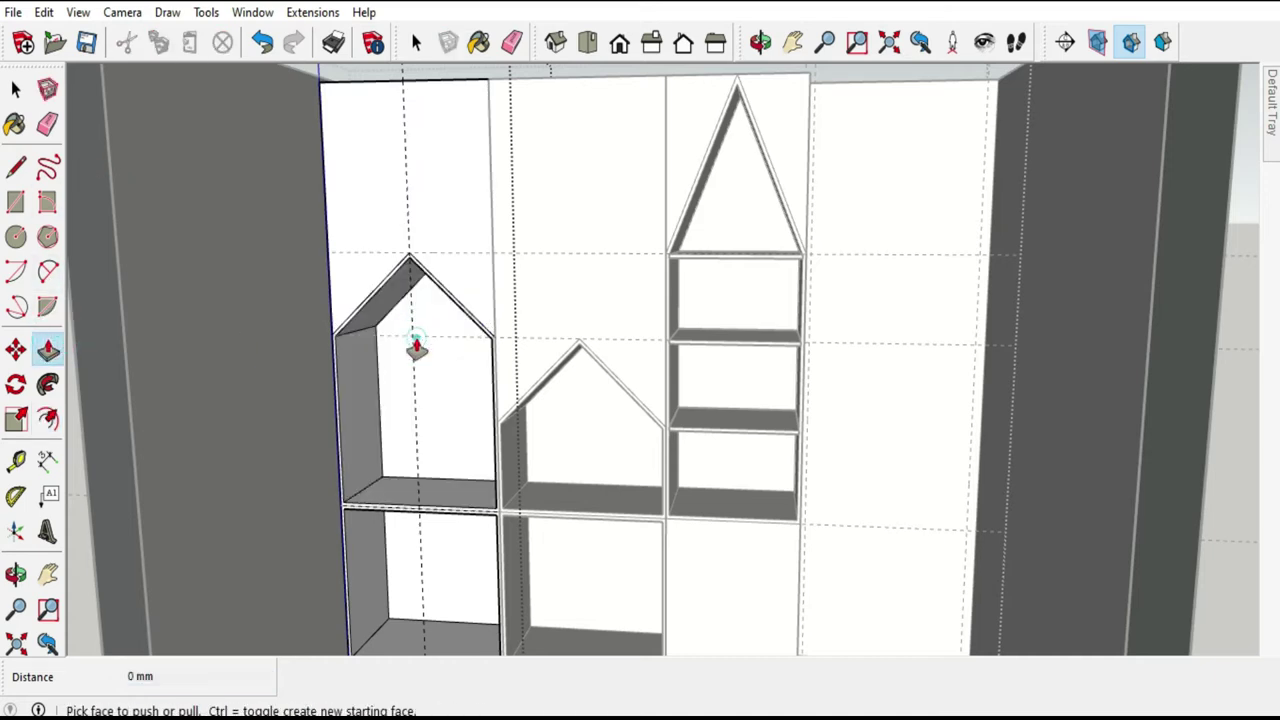
left_click(47, 124)
left_click(392, 172)
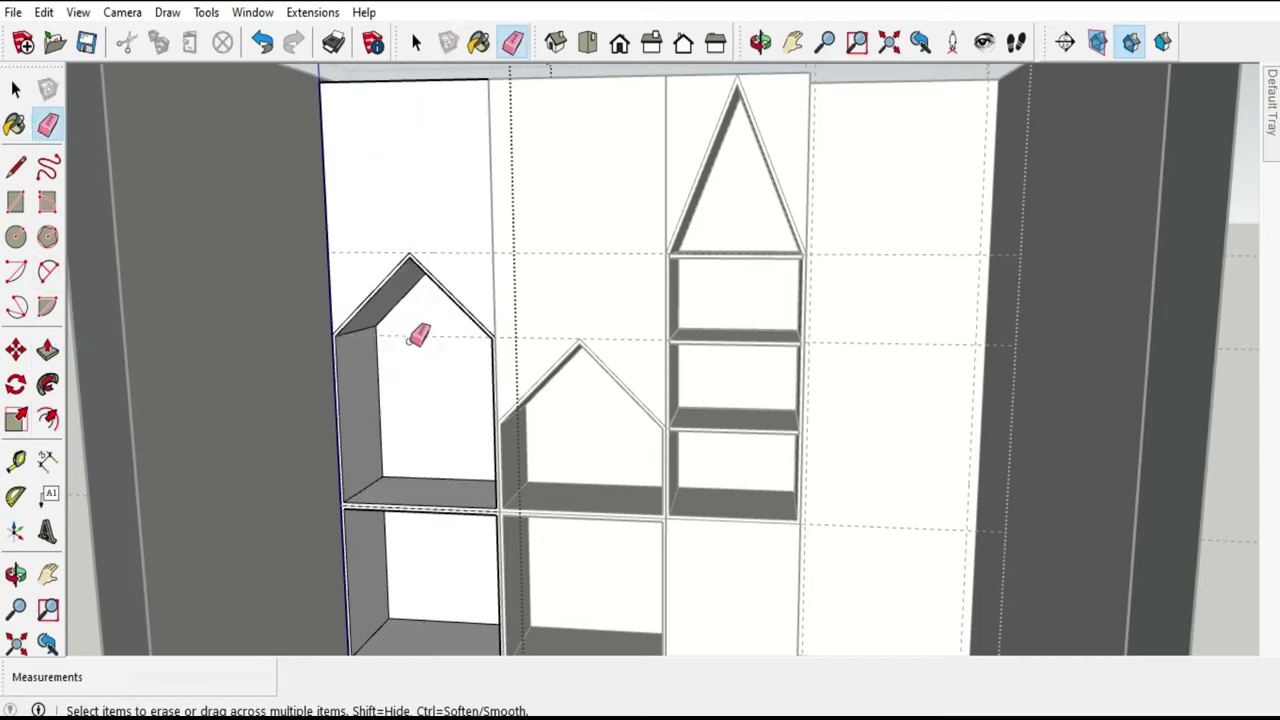
left_click(16, 89)
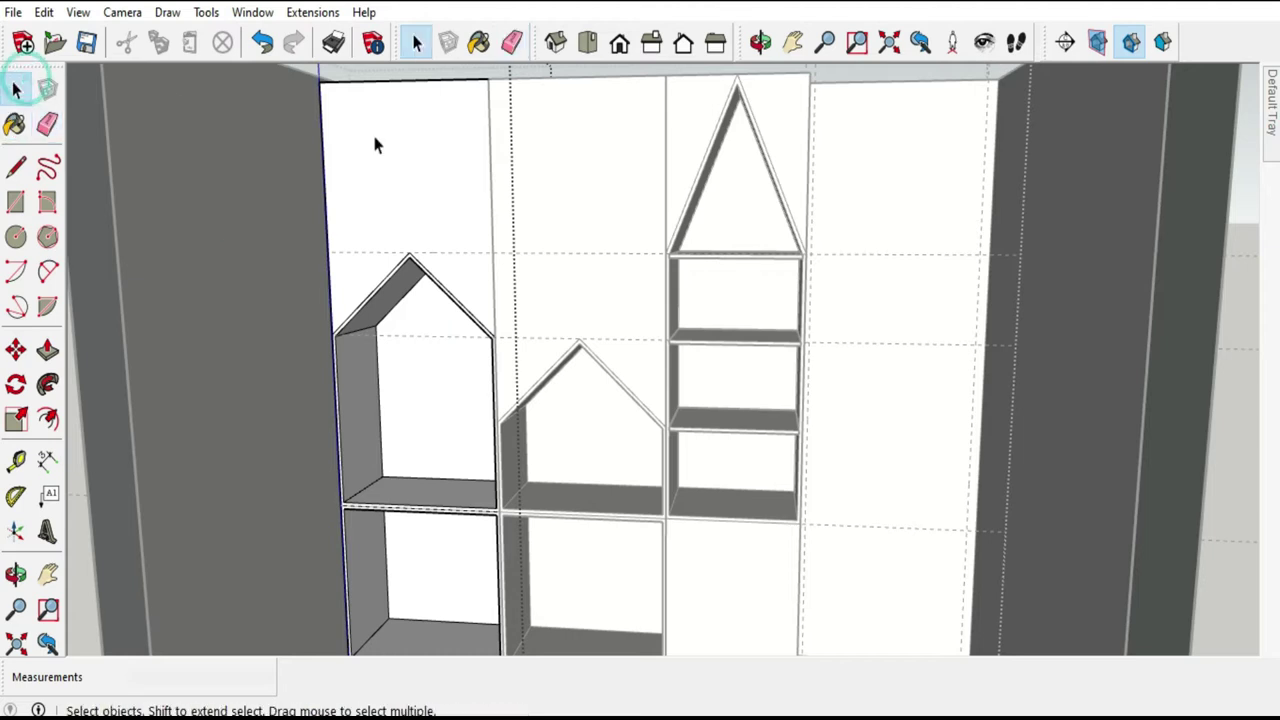
left_click(880, 258)
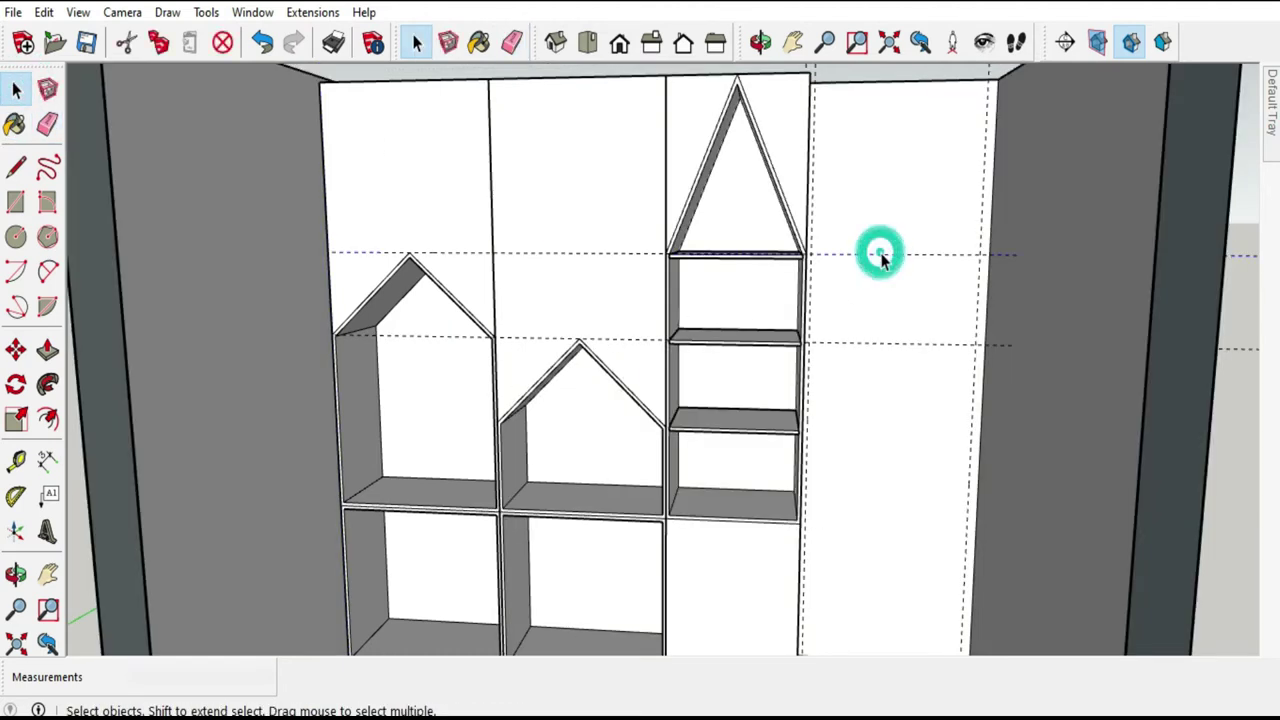
left_click(47, 124)
left_click_drag(930, 252, 943, 345)
scroll(535, 275, "down", 3)
mouse_move(571, 343)
middle_mouse_down()
mouse_move(640, 294)
mouse_move(663, 337)
middle_mouse_up()
scroll(657, 412, "up", 4)
mouse_move(657, 412)
middle_mouse_down()
mouse_move(674, 357)
mouse_move(543, 451)
middle_mouse_up()
key("space")
middle_click_drag(629, 271, 424, 640)
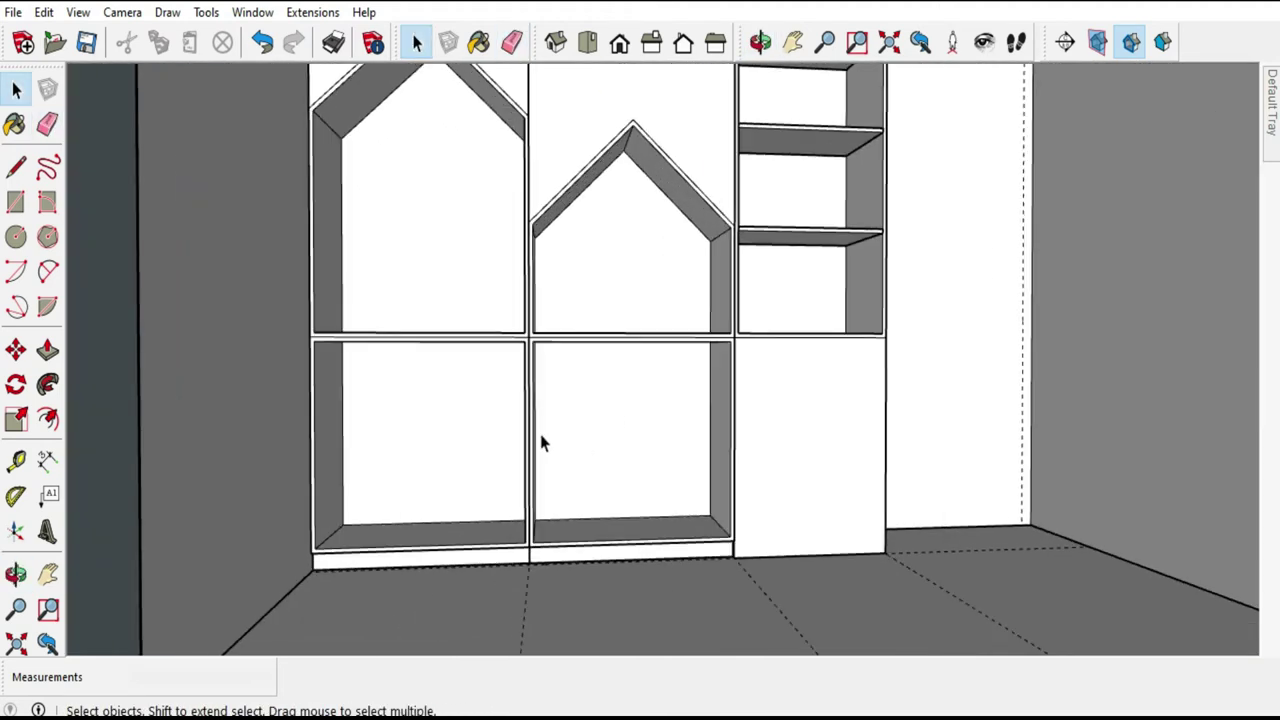
scroll(617, 437, "up", 1)
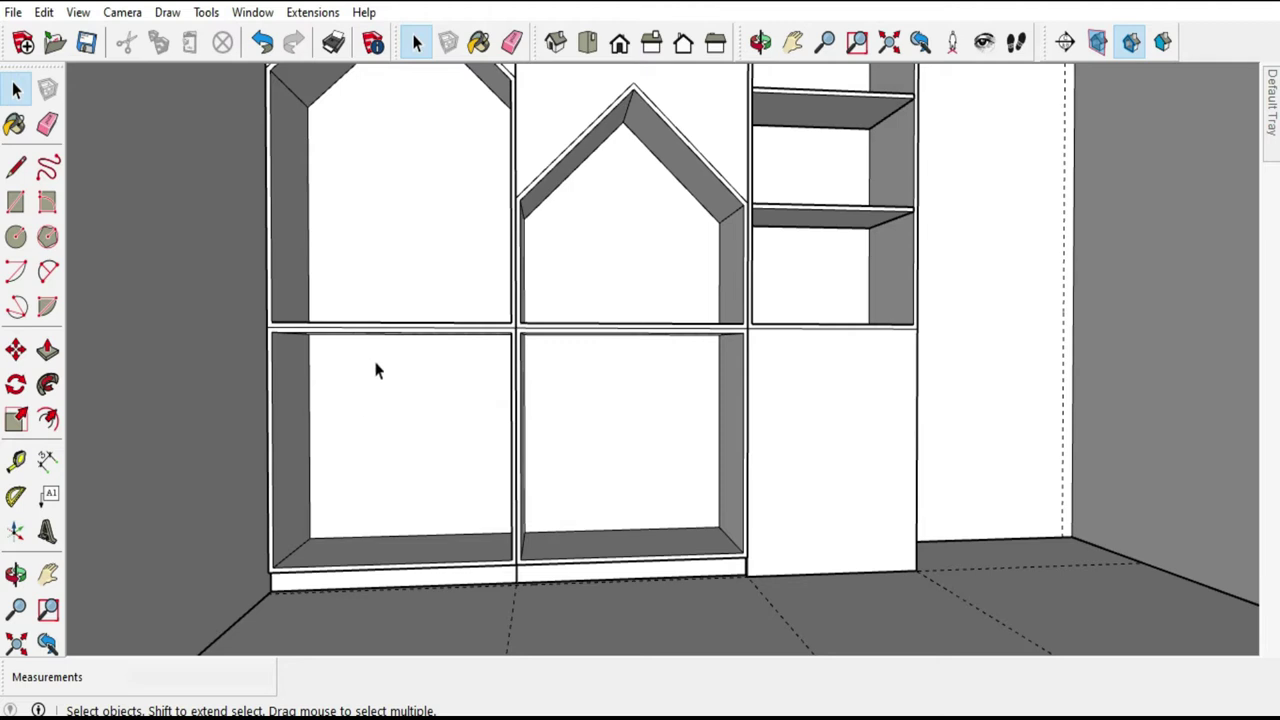
scroll(684, 420, "up", 2)
middle_click_drag(645, 462, 628, 462)
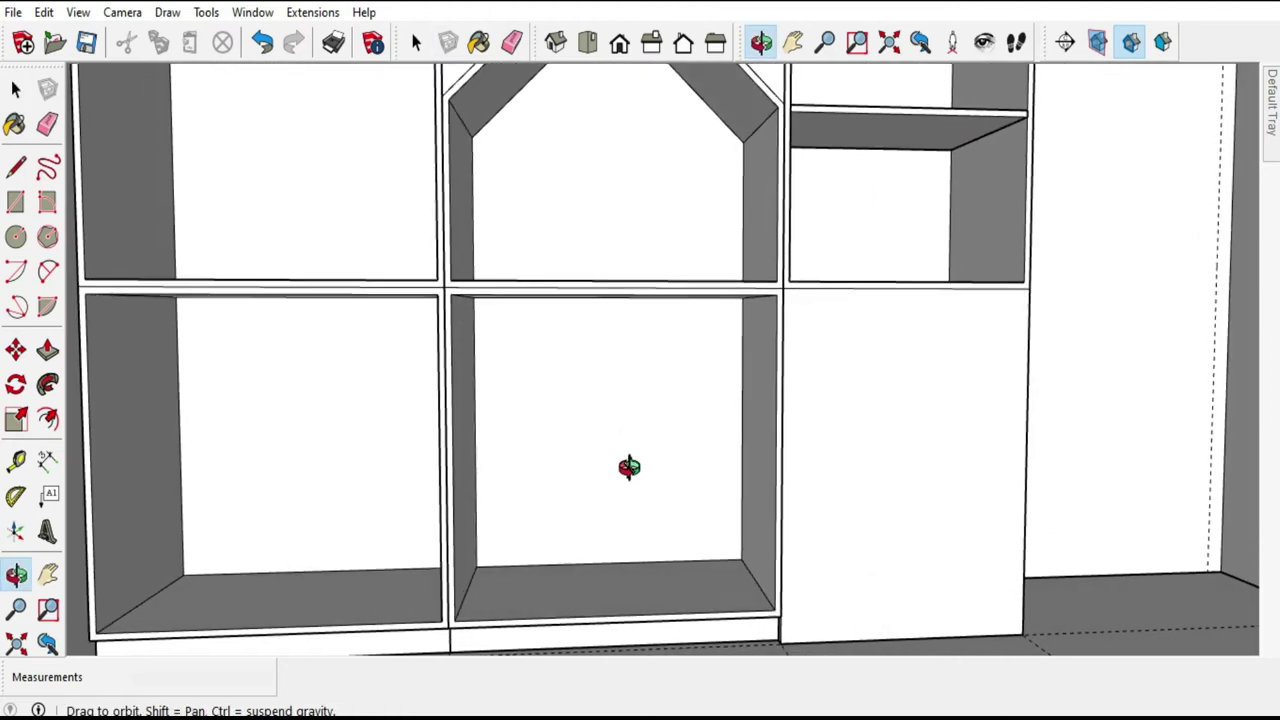
Draw a vertical line in the lower middle cubby, copy it 8 mm over, and erase the extra line.
left_click(16, 167)
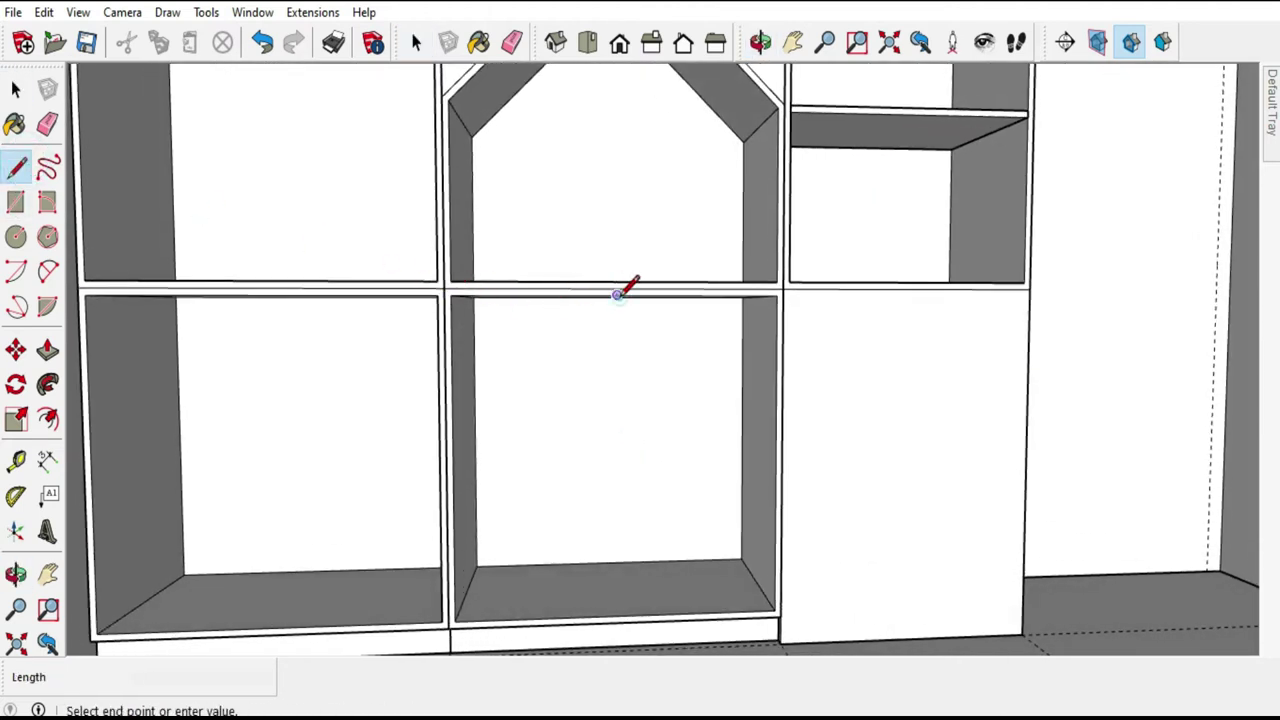
left_click(617, 614)
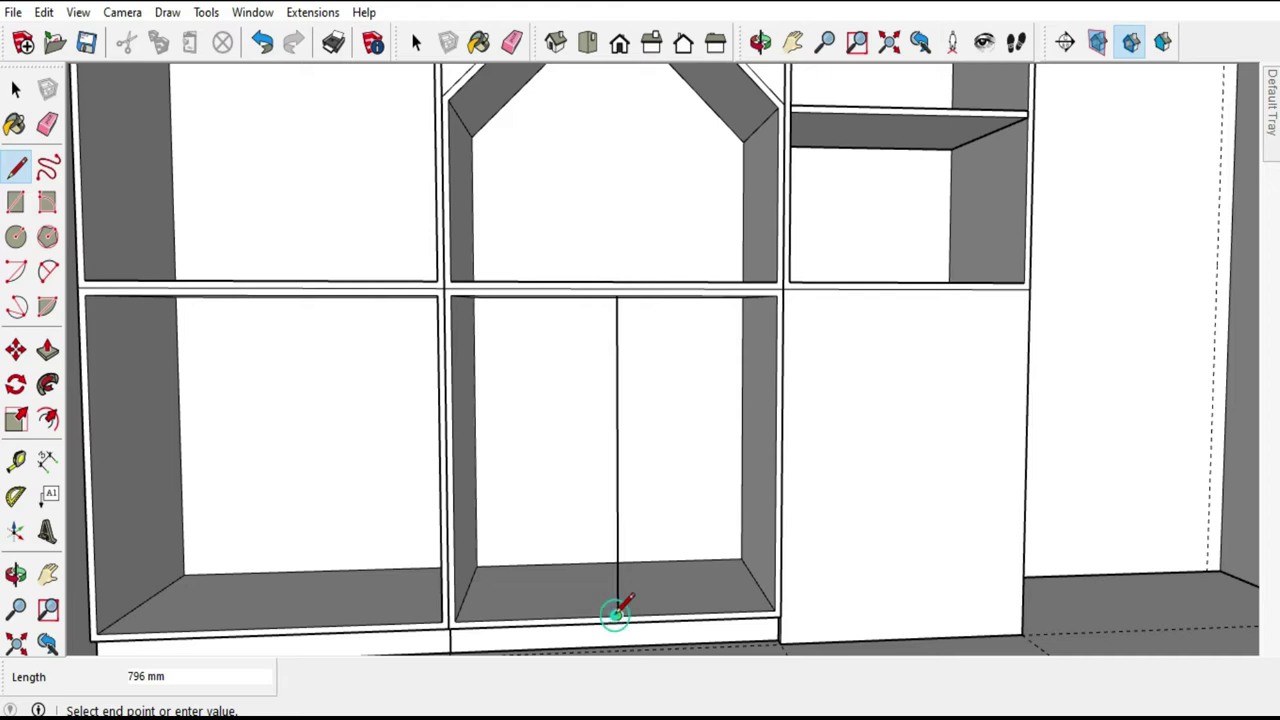
left_click(16, 89)
scroll(543, 377, "up", 1)
scroll(543, 377, "up", 1)
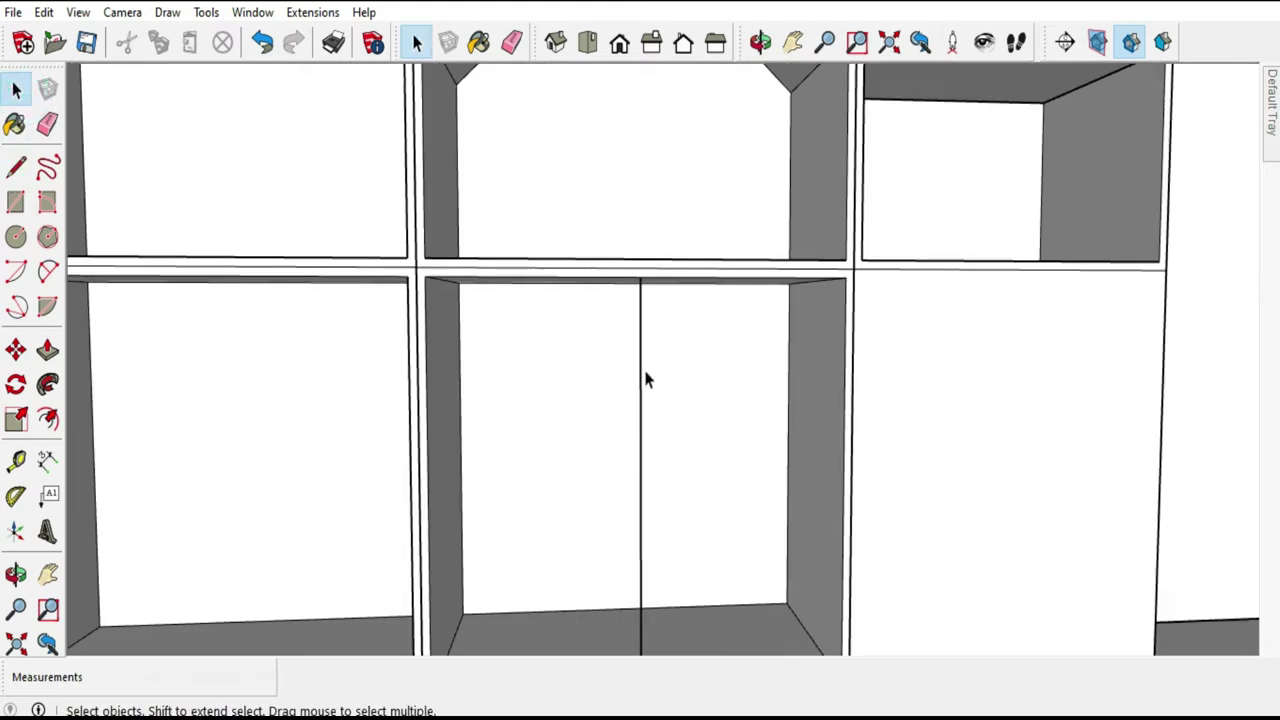
left_click(641, 365)
left_click(15, 349)
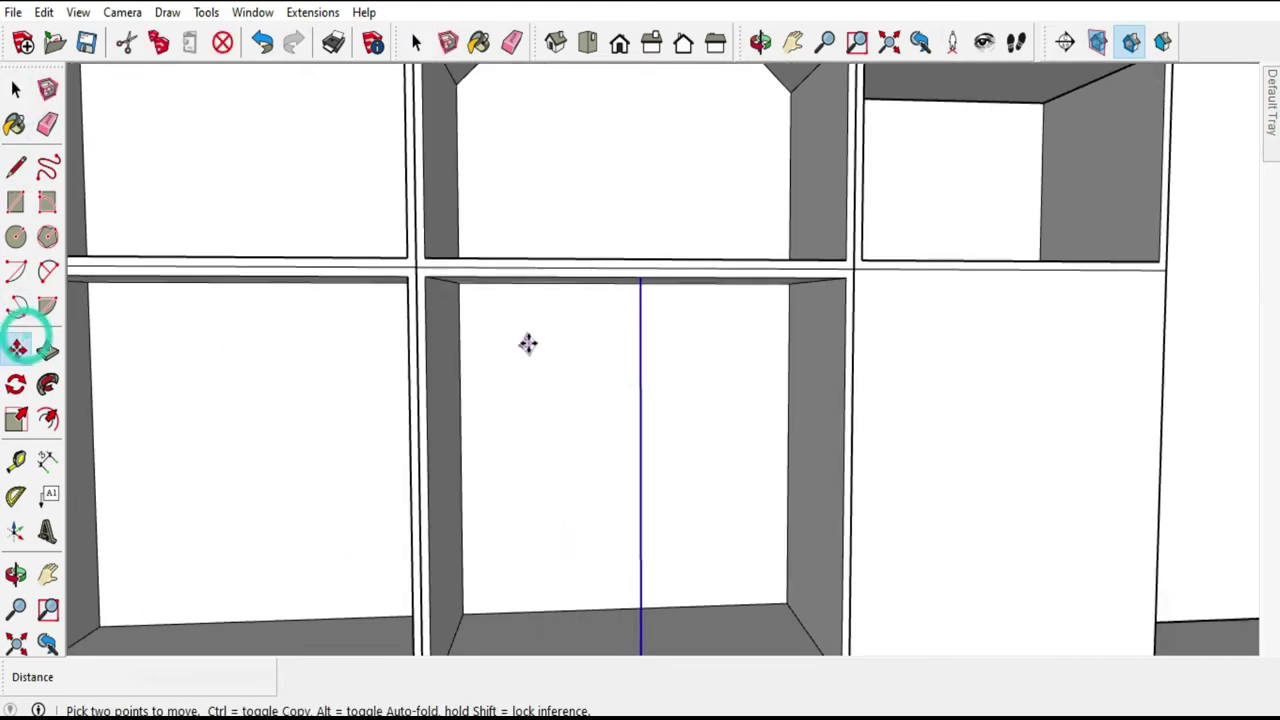
left_click(528, 343)
key("ctrl")
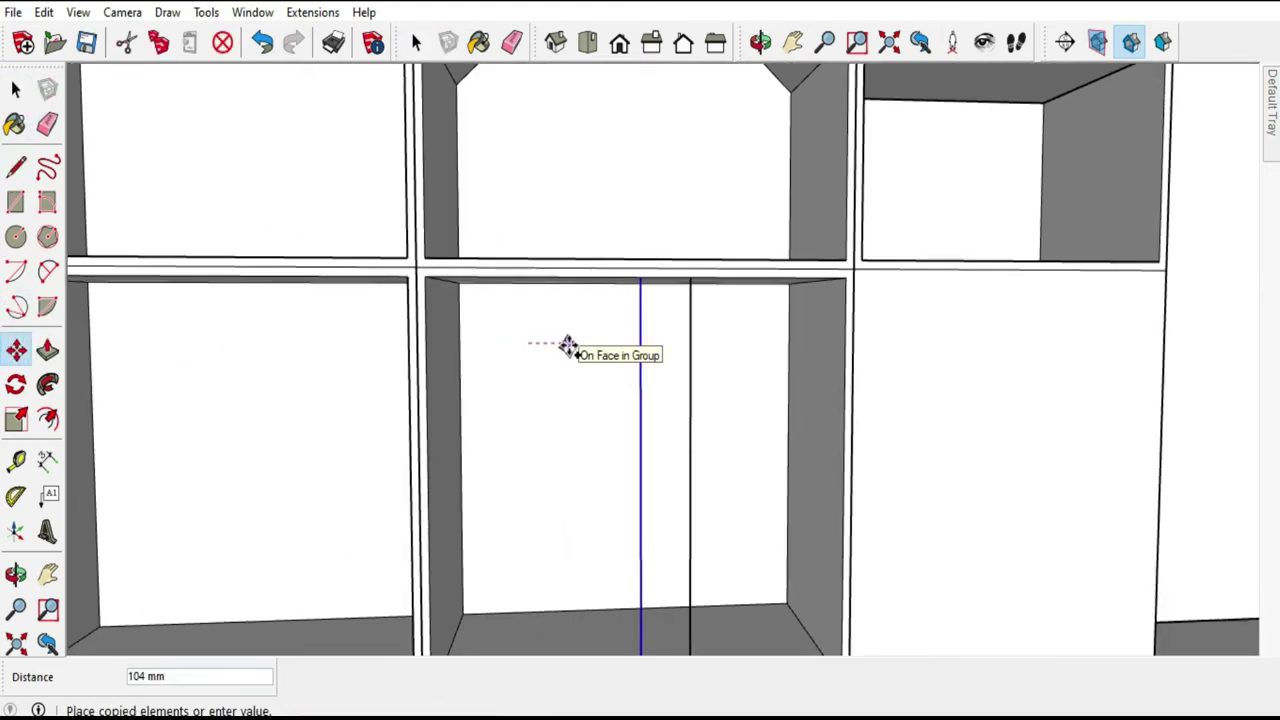
key("Return")
left_click(670, 349)
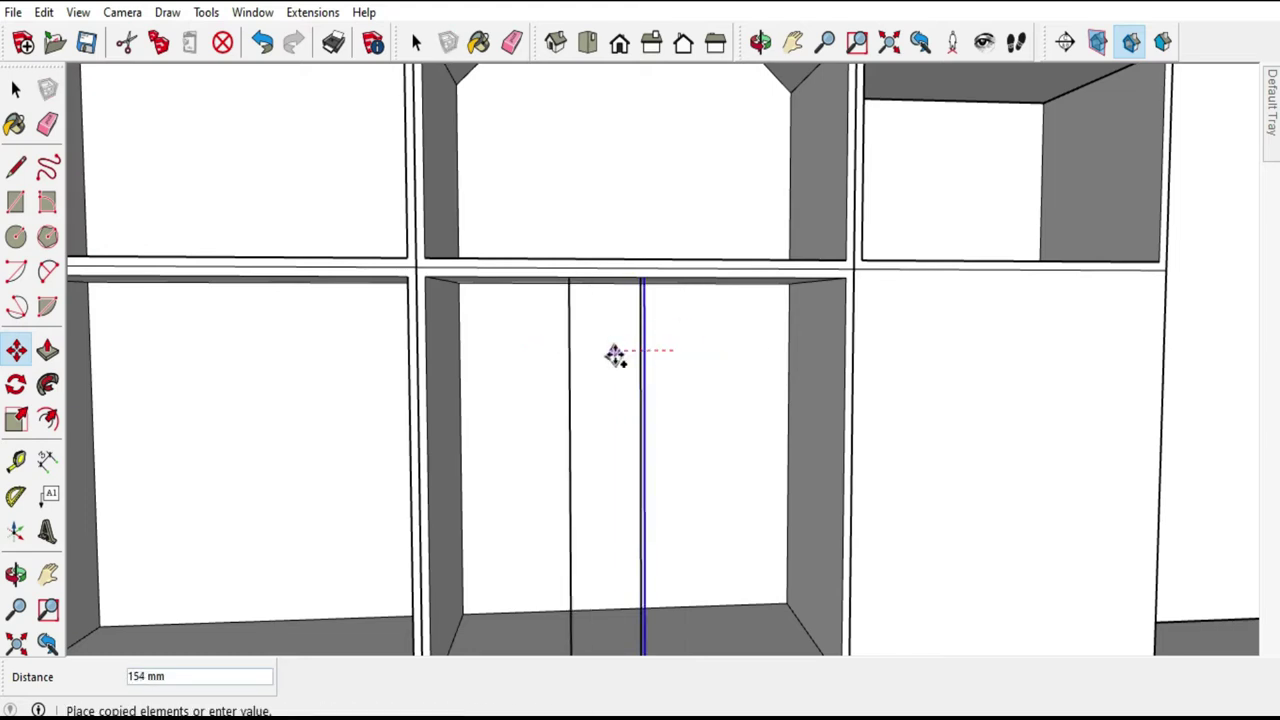
key("Return")
left_click(47, 124)
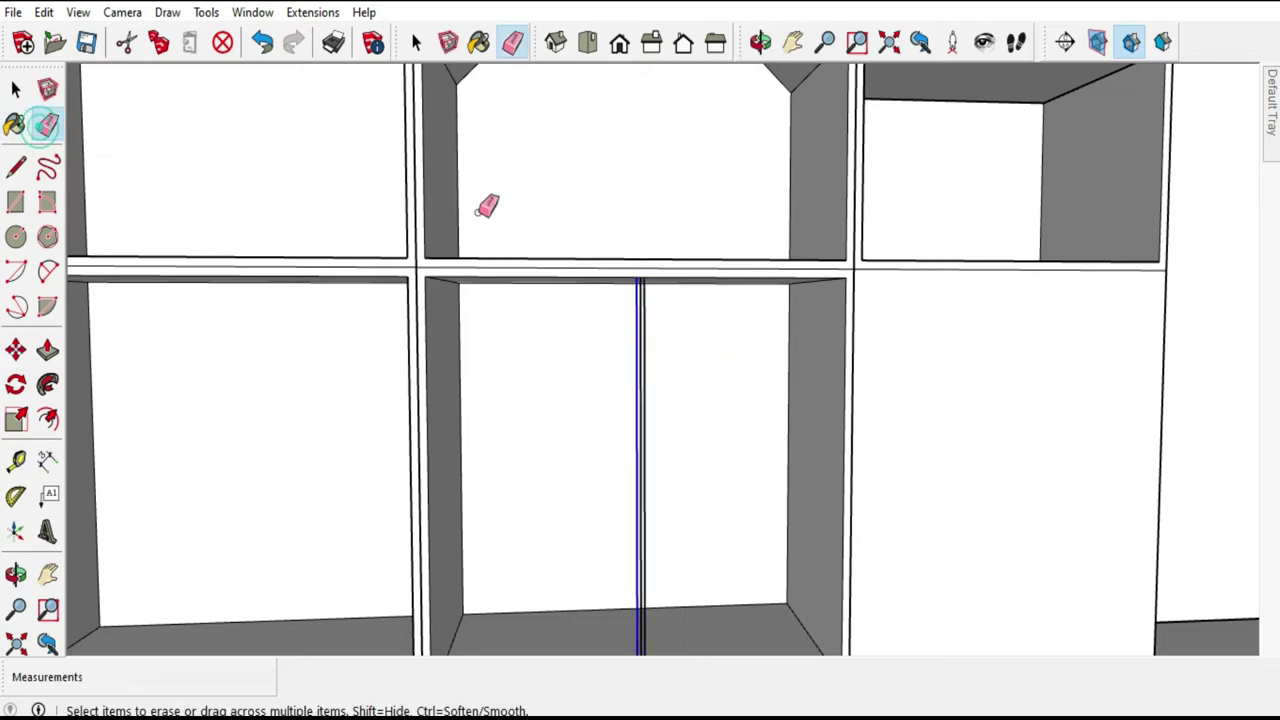
scroll(637, 316, "up", 3)
left_click(655, 288)
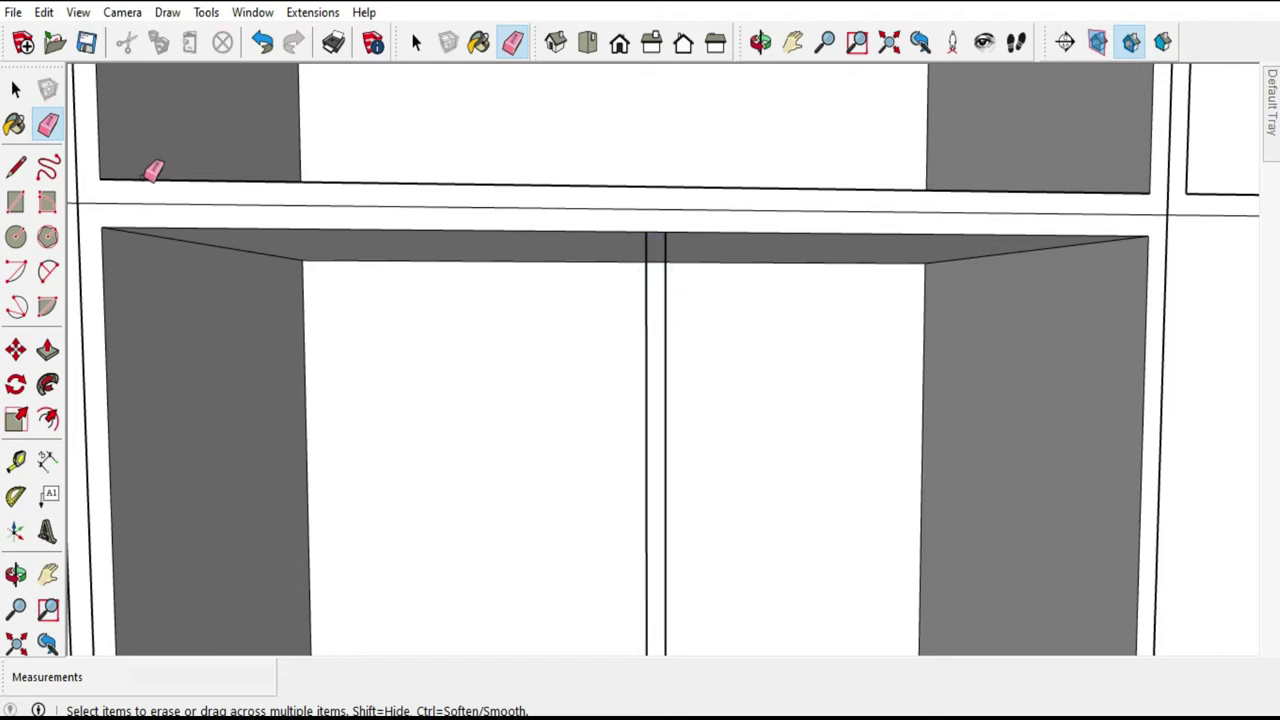
Draw the divider rectangle between the two lines, from the top down to the cubby floor.
left_click(16, 201)
left_click(671, 229)
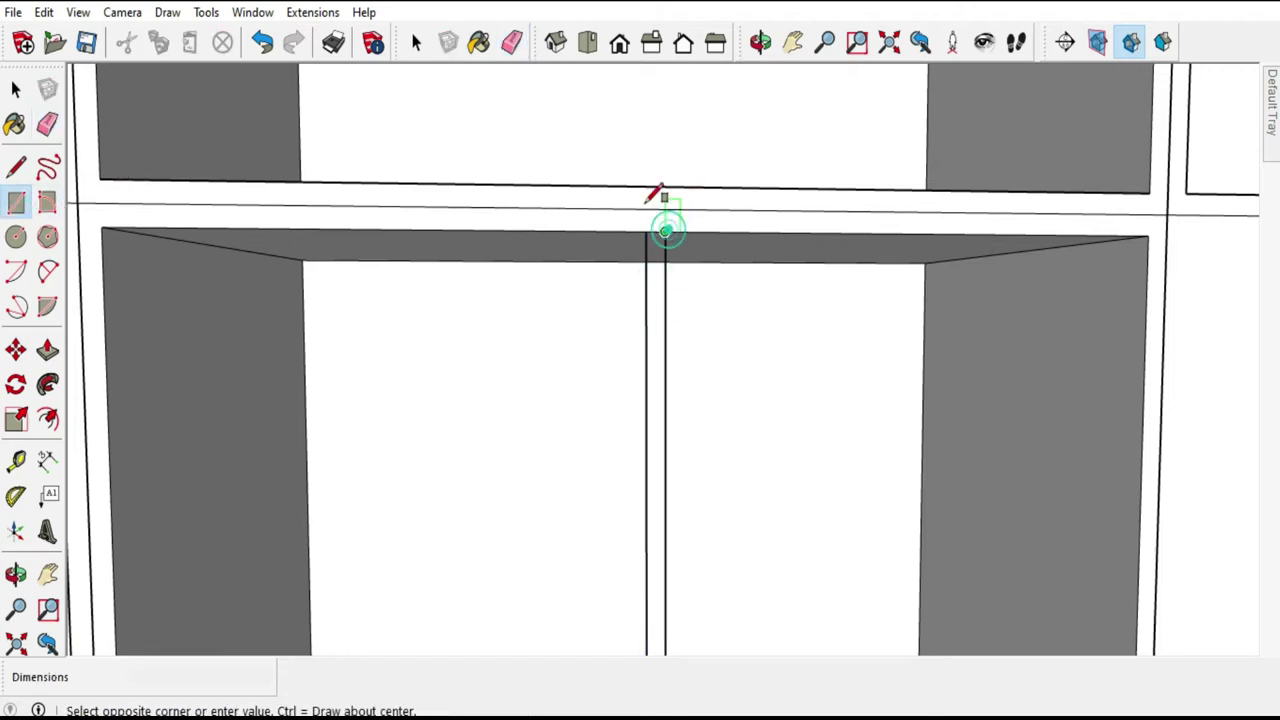
scroll(646, 286, "down", 3)
scroll(646, 366, "down", 2)
scroll(650, 540, "up", 4)
scroll(652, 540, "down", 2)
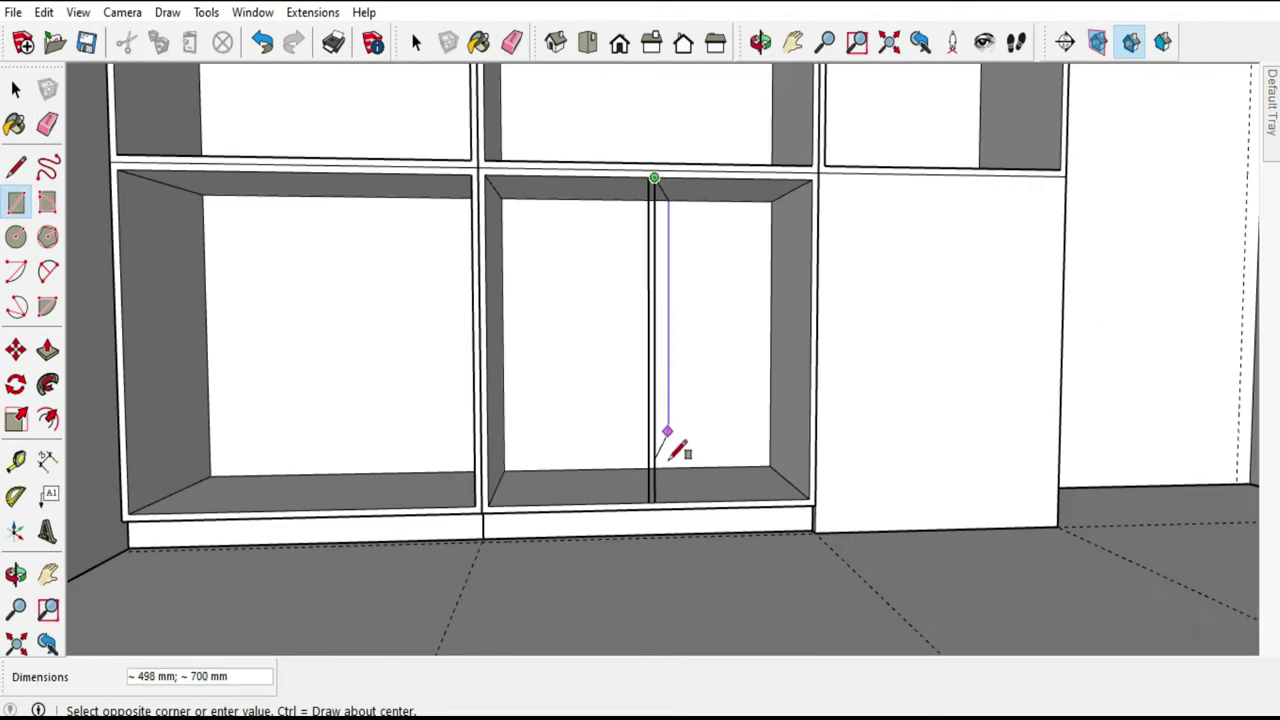
scroll(666, 514, "up", 3)
scroll(631, 485, "up", 1)
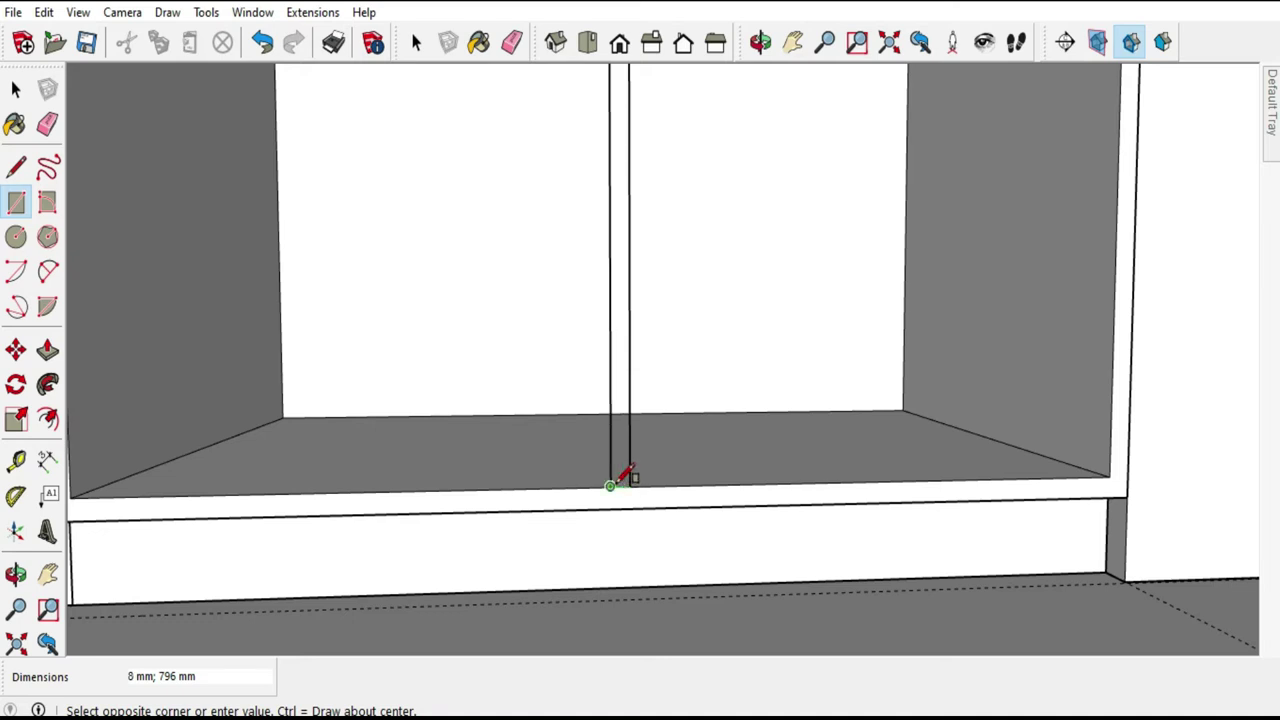
left_click(614, 483)
Make the new divider face a group.
left_click(16, 89)
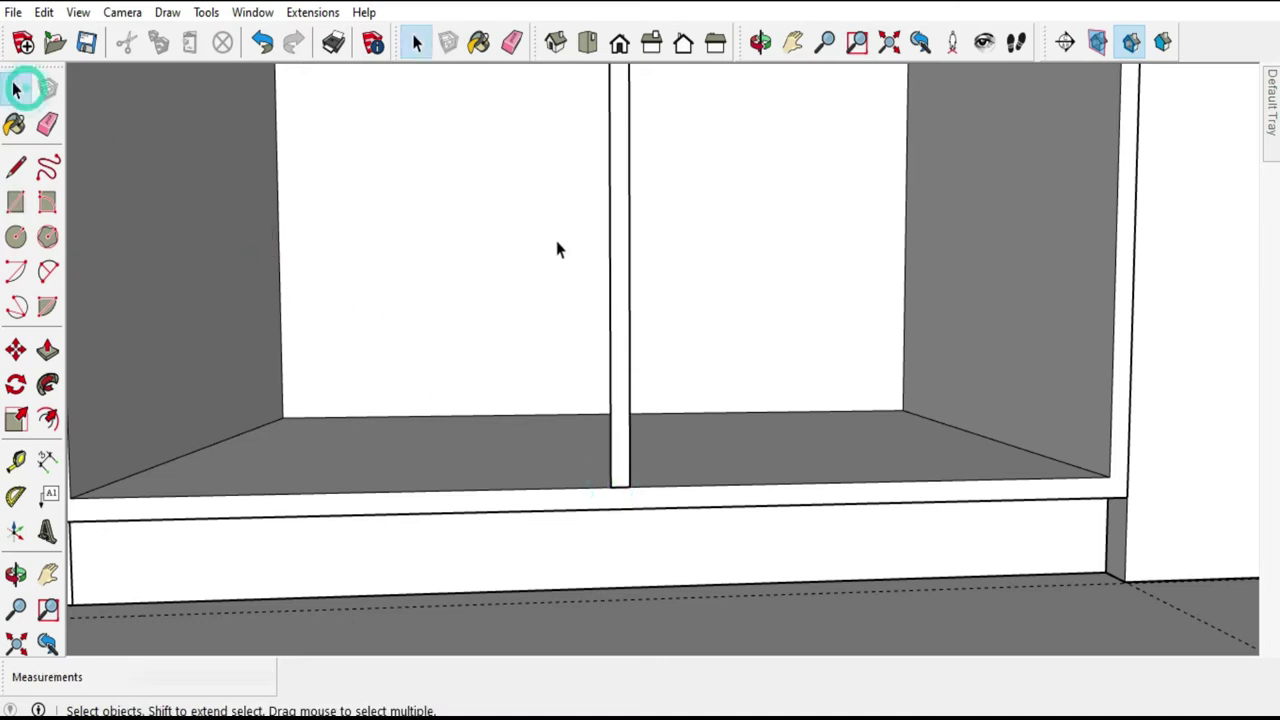
right_click(616, 240)
left_click(620, 174)
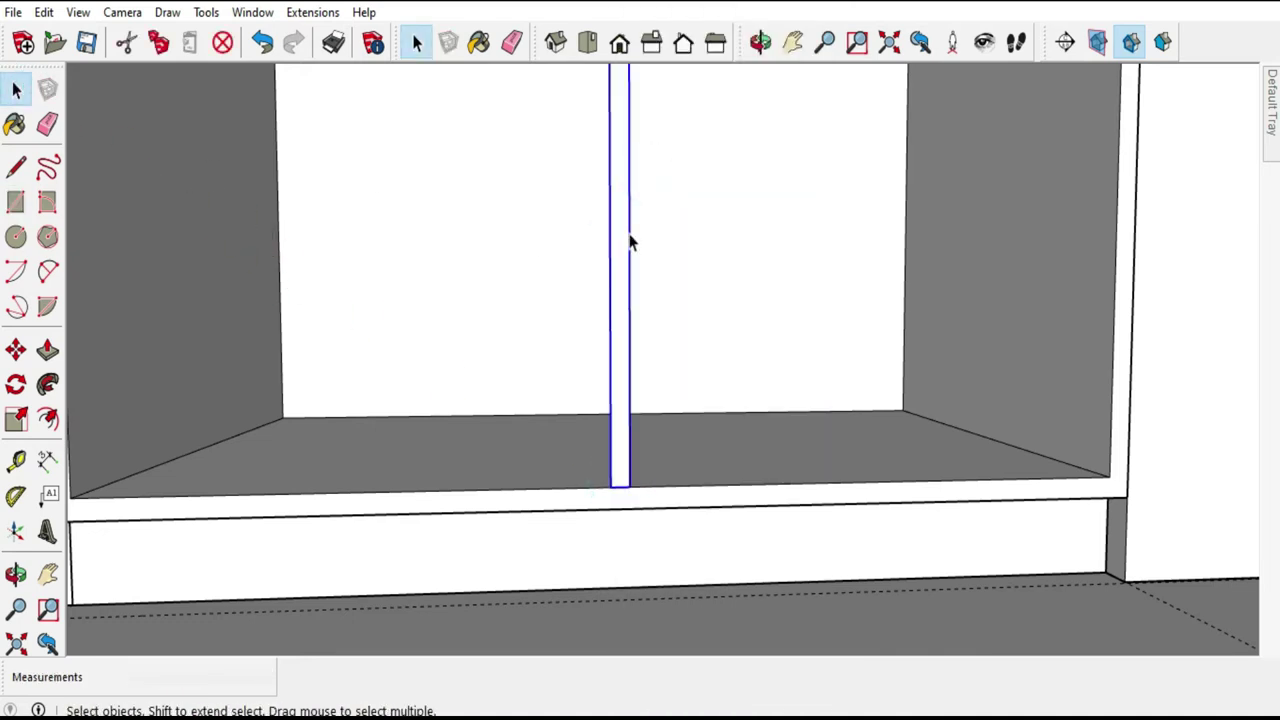
scroll(610, 300, "down", 2)
mouse_move(591, 312)
middle_mouse_down()
mouse_move(651, 343)
mouse_move(643, 311)
middle_mouse_up()
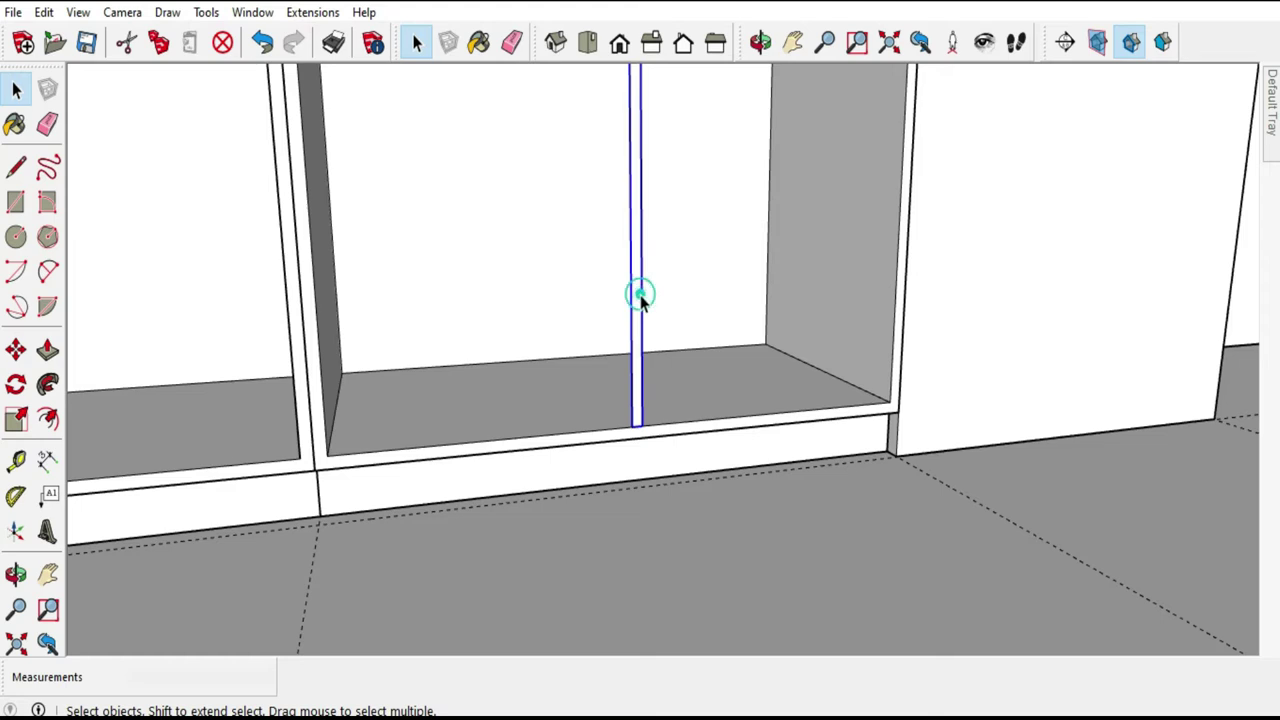
Push the divider 490 mm deep inside its group, then close the group.
double_click(641, 298)
left_click(47, 350)
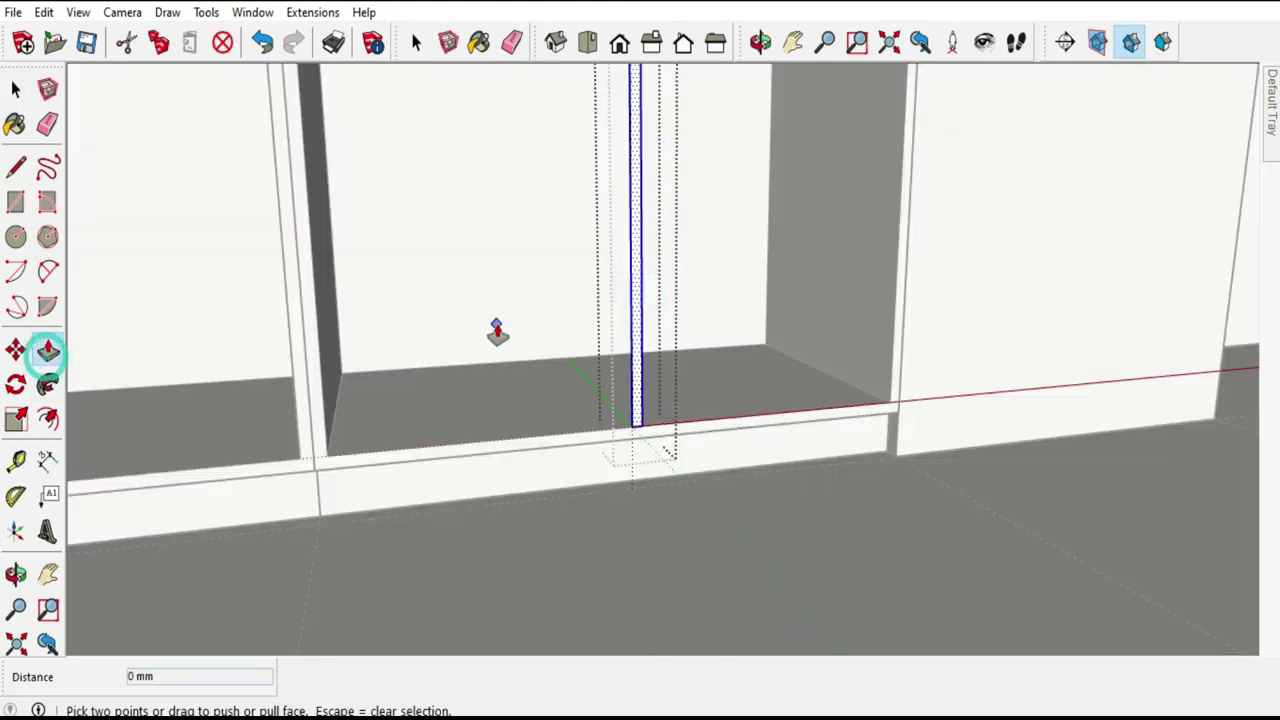
left_click(631, 325)
left_click(557, 257)
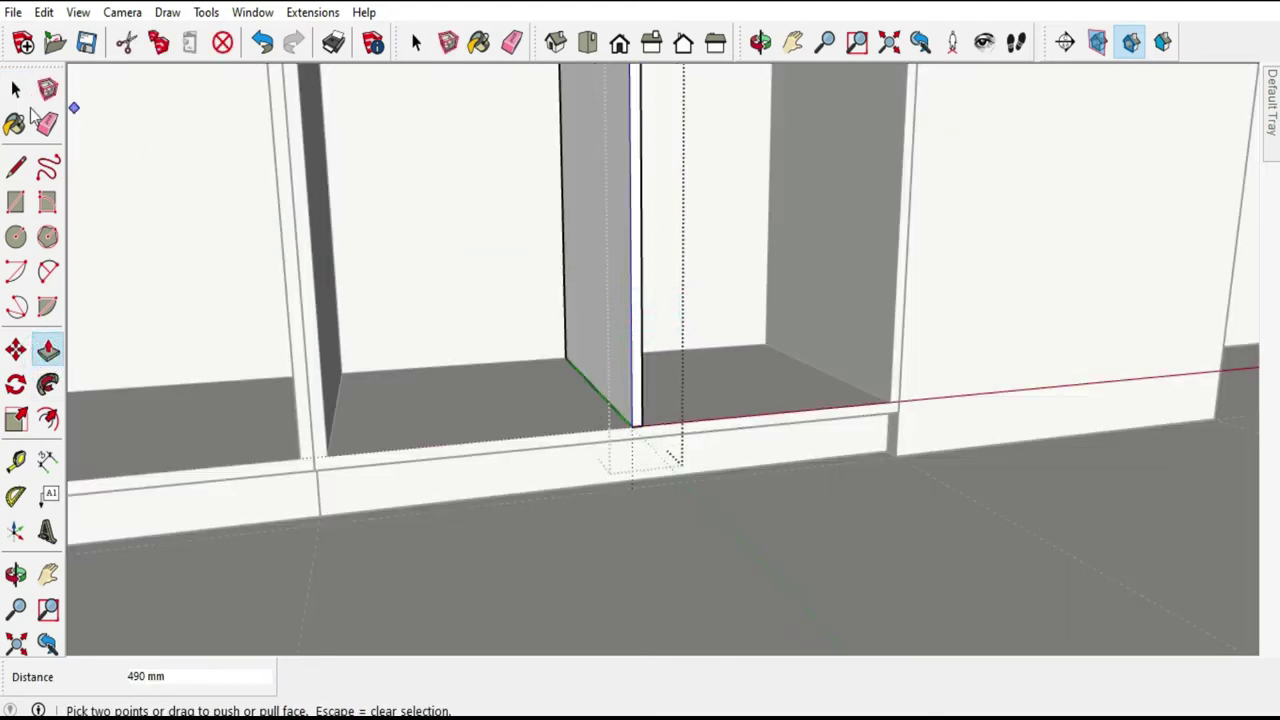
left_click(16, 90)
scroll(486, 368, "down", 2)
scroll(517, 331, "down", 2)
scroll(477, 343, "down", 2)
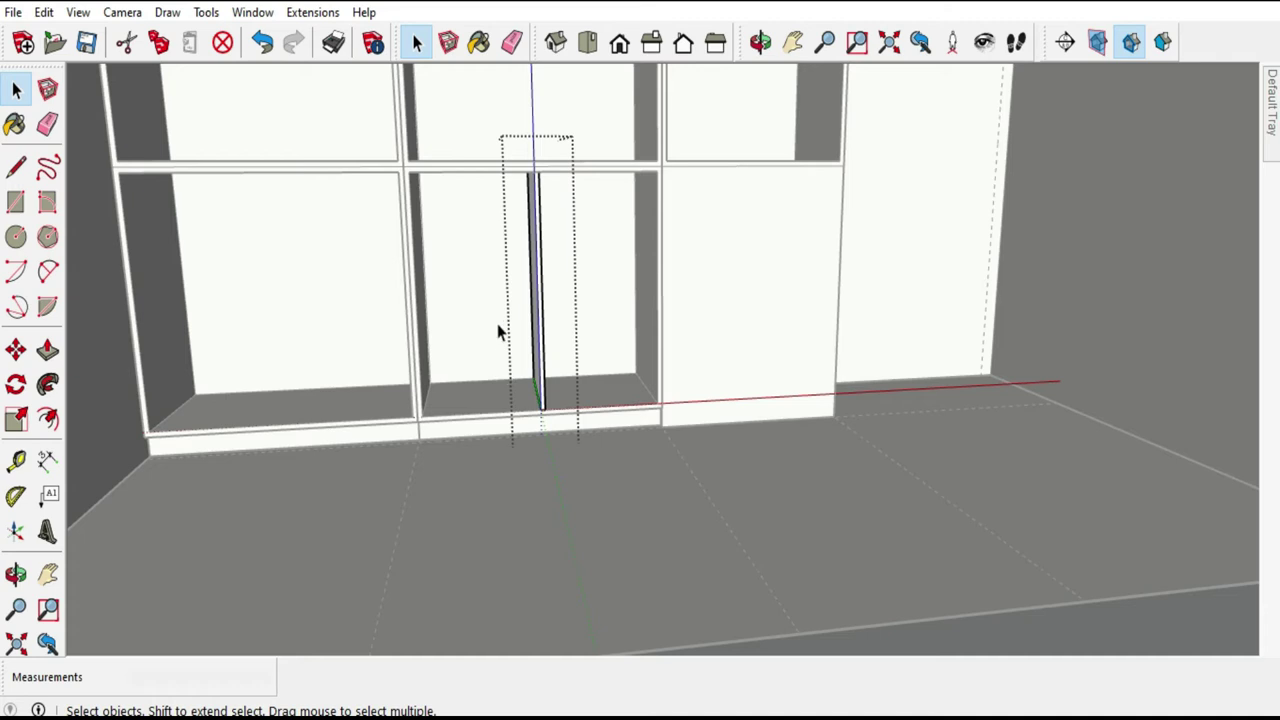
left_click(498, 331)
scroll(486, 310, "up", 3)
Draw a horizontal line across the left compartment and copy it a shelf thickness away.
left_click(16, 168)
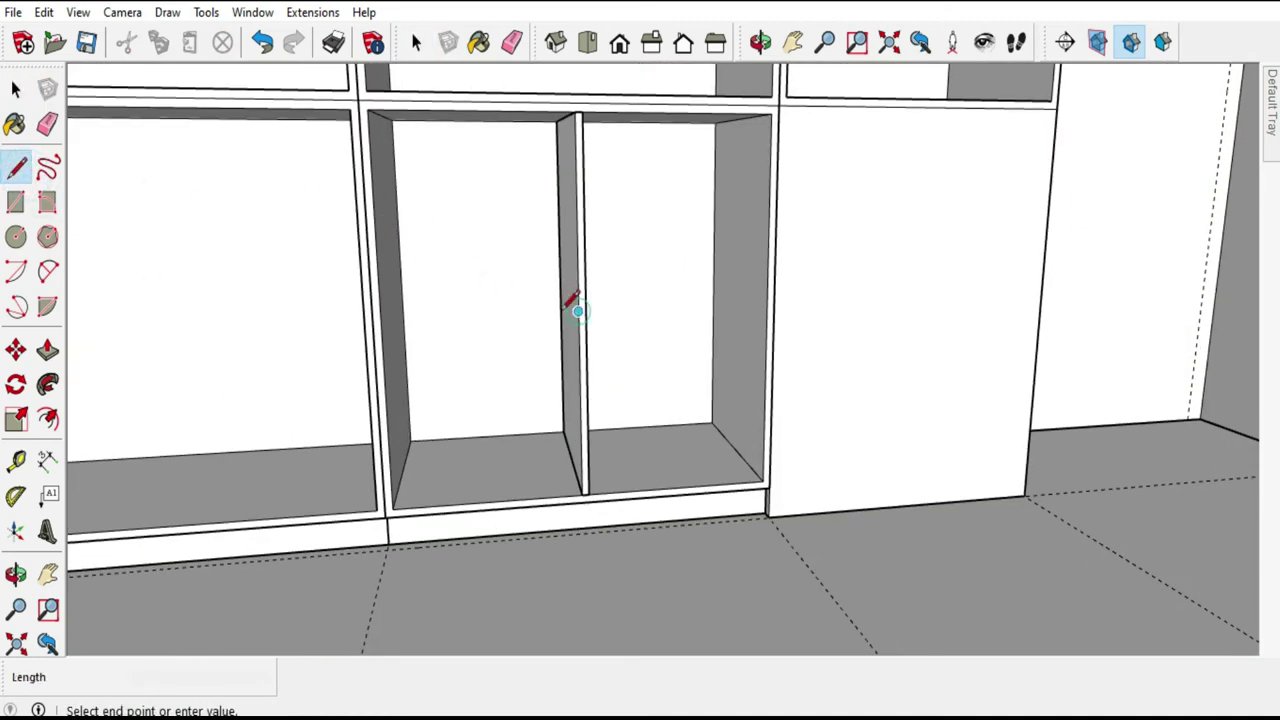
left_click(381, 318)
left_click(16, 90)
scroll(458, 347, "up", 2)
left_click(484, 314)
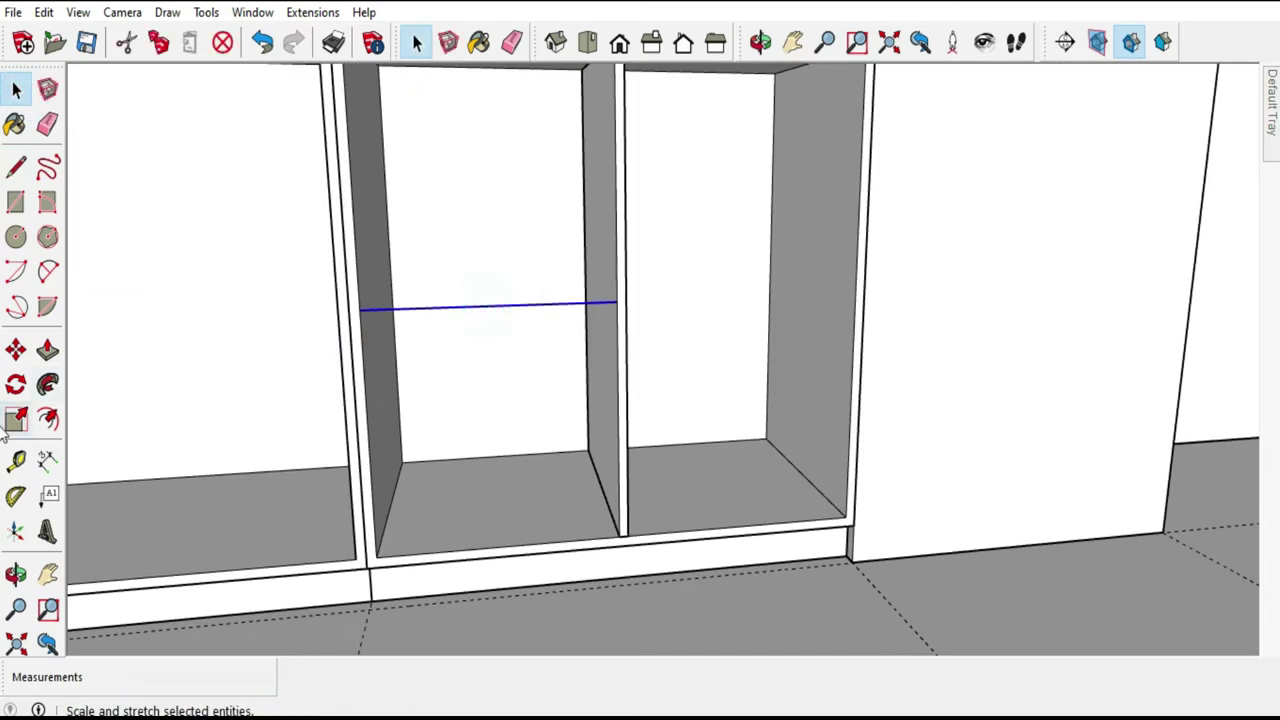
left_click(16, 349)
left_click(516, 235)
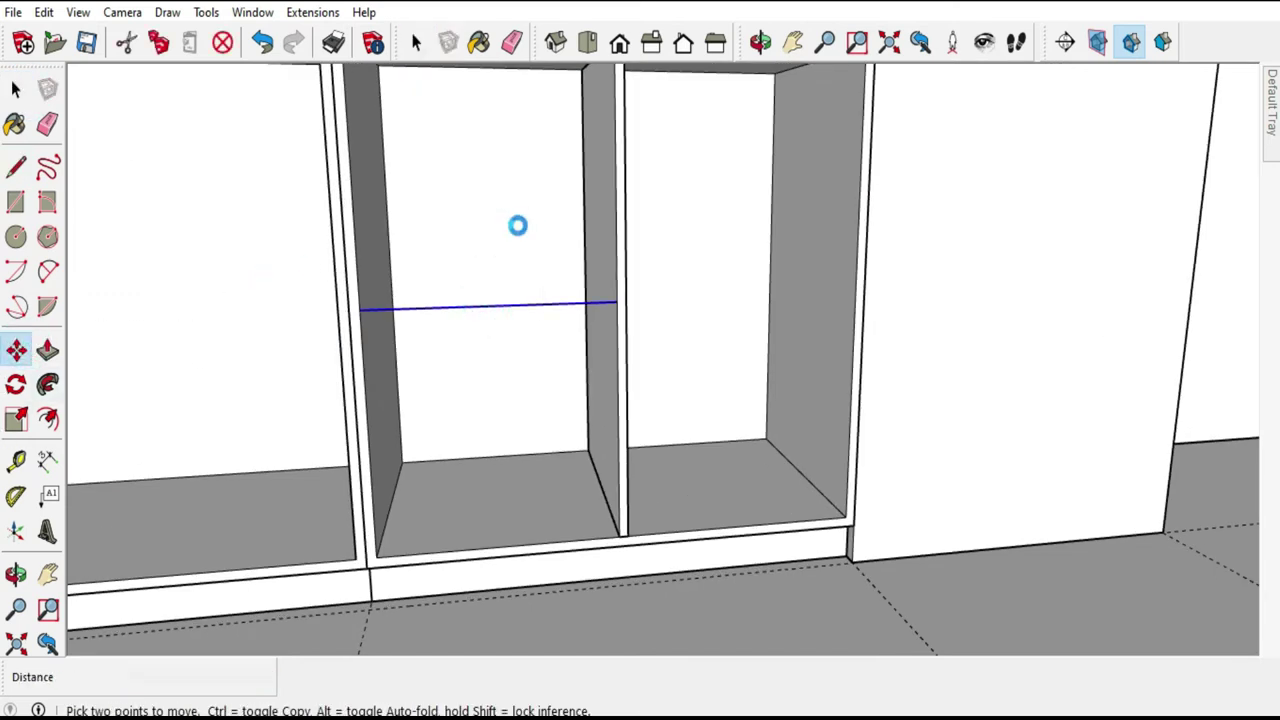
key("ctrl")
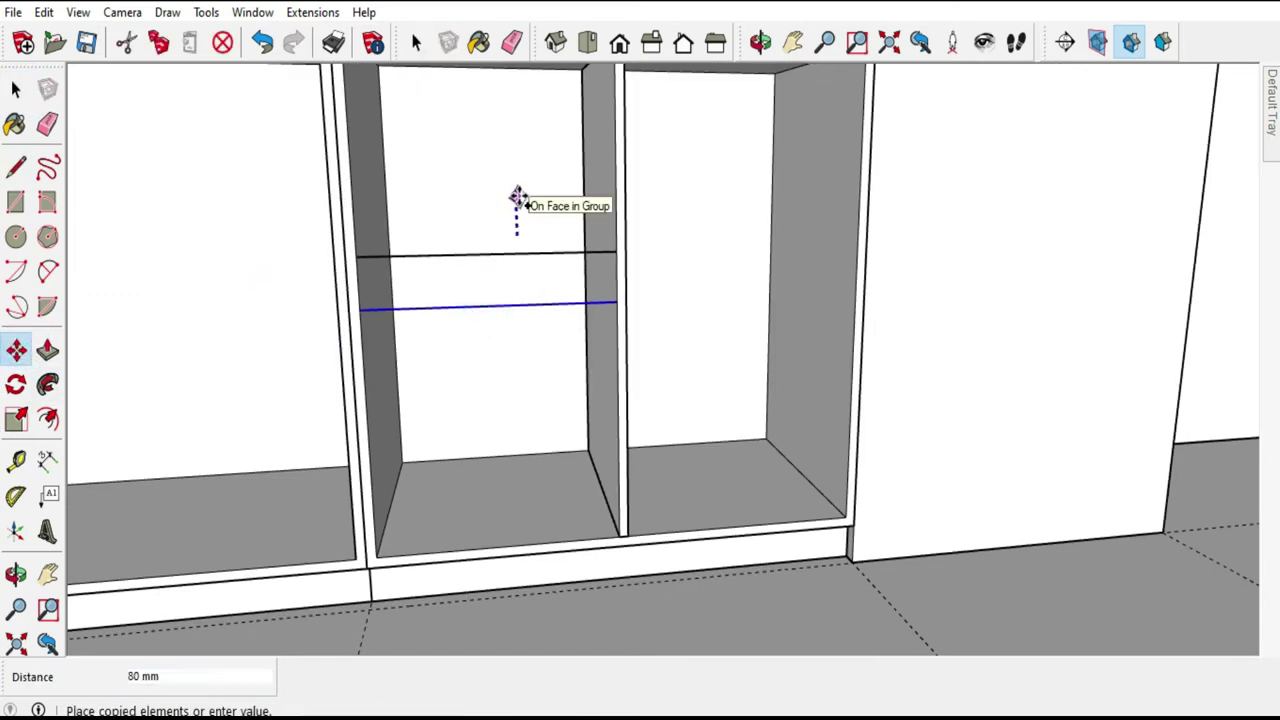
type("8")
key("Return")
left_click(516, 205)
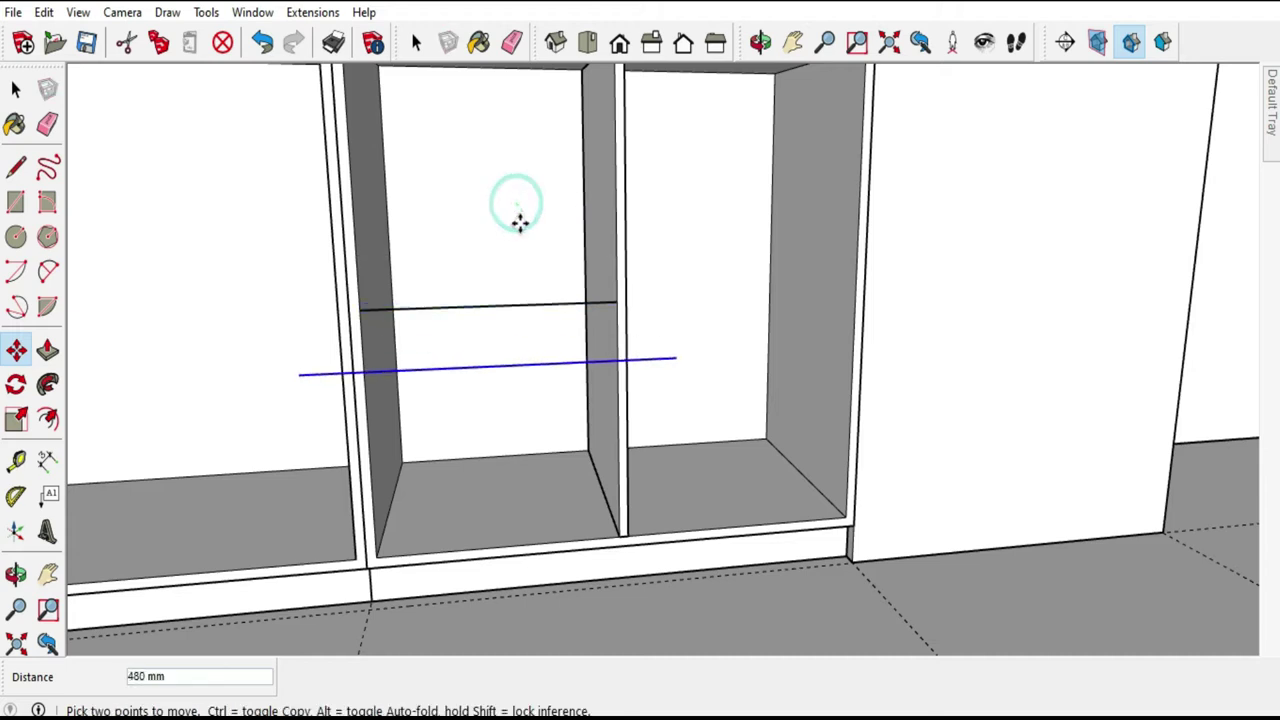
key("ctrl")
type("4")
key("Return")
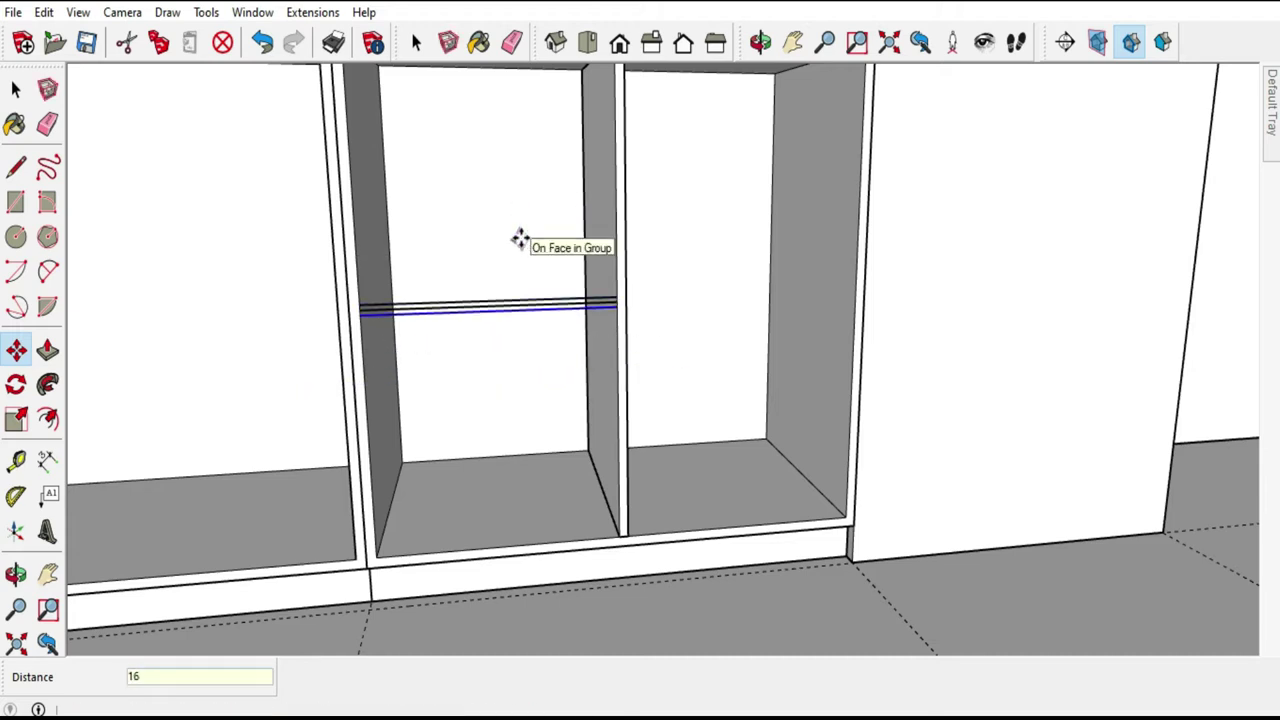
Erase the stray edges and draw the 425 mm by 16 mm shelf rectangle.
left_click(48, 124)
scroll(472, 341, "up", 3)
scroll(472, 341, "up", 2)
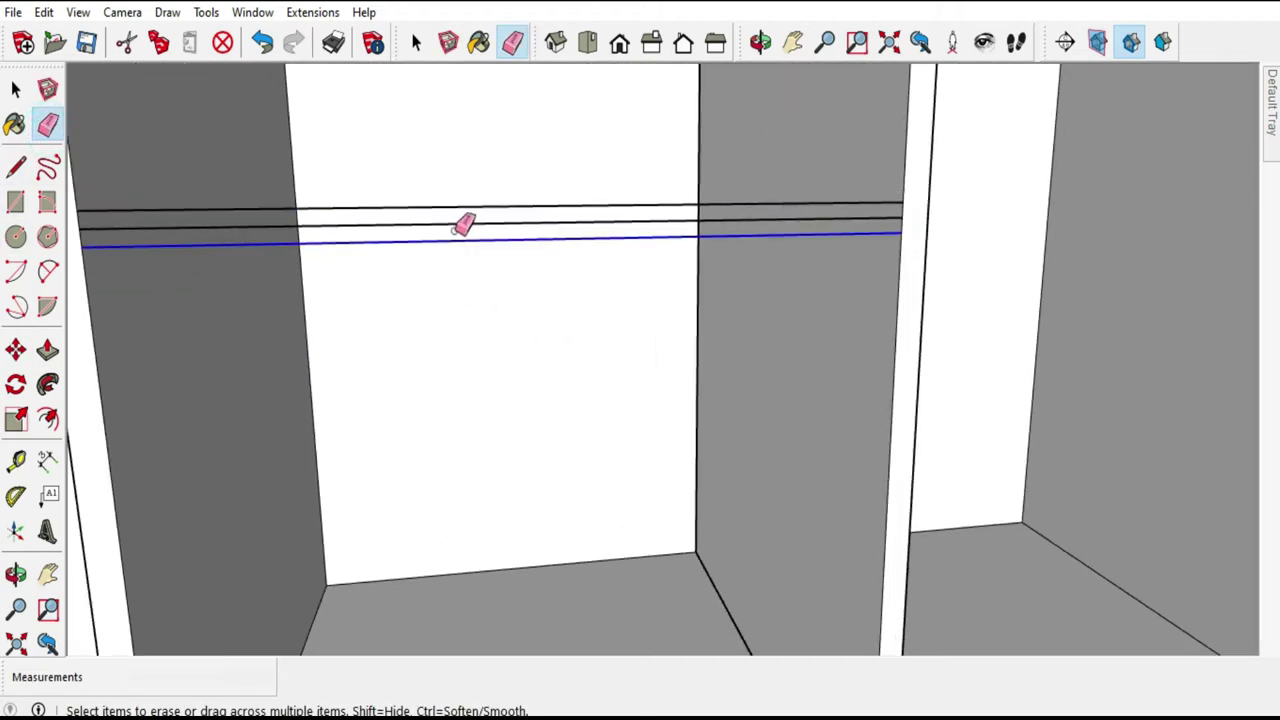
left_click(457, 222)
left_click(18, 203)
scroll(772, 229, "down", 3)
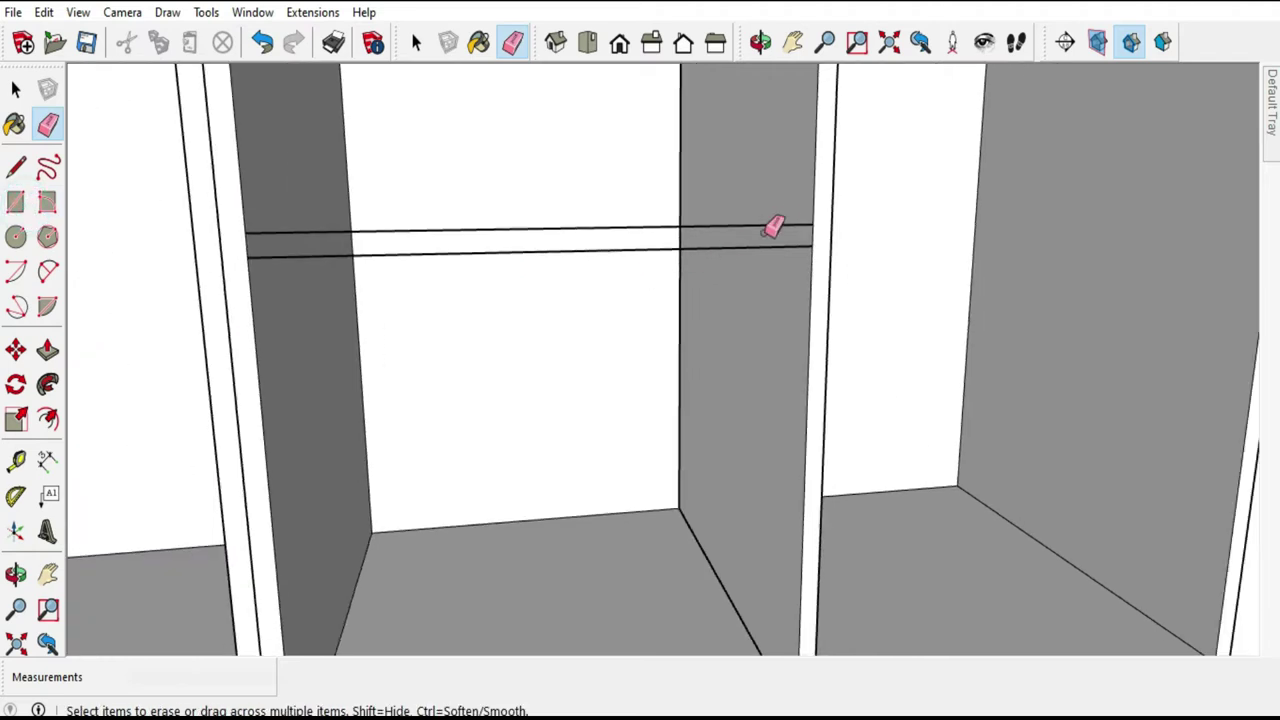
left_click(18, 203)
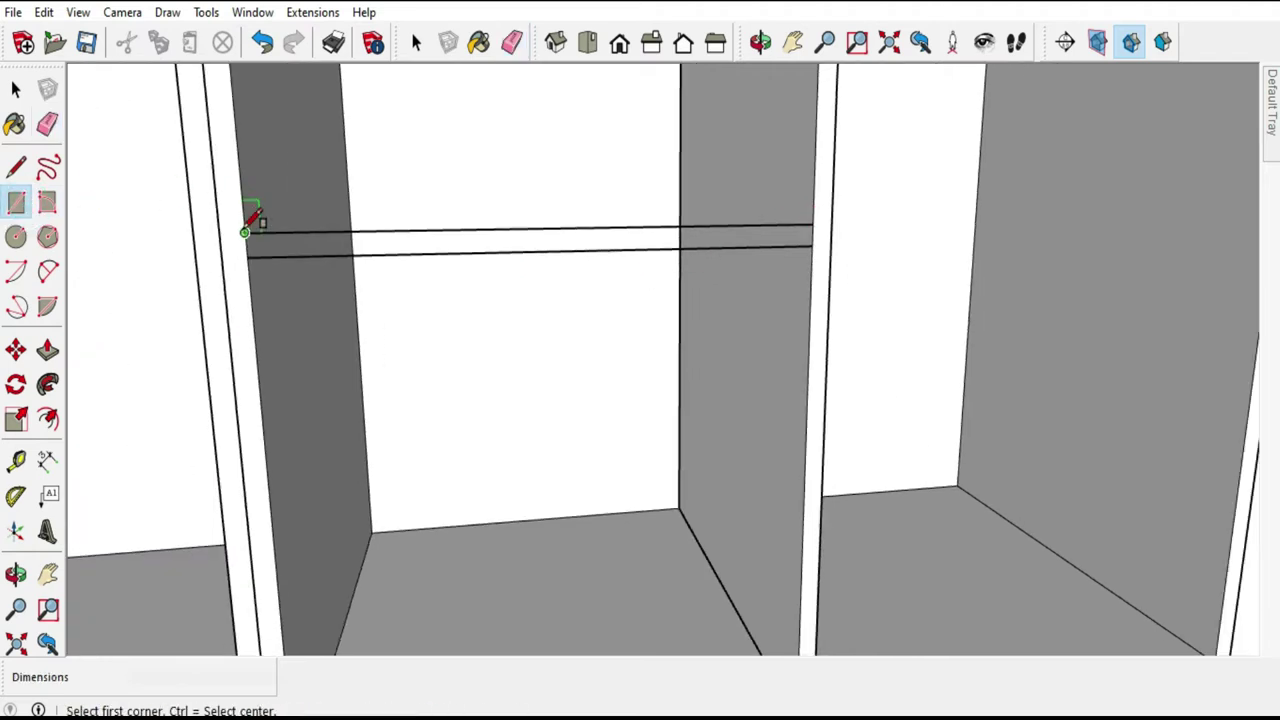
left_click(245, 231)
left_click(813, 245)
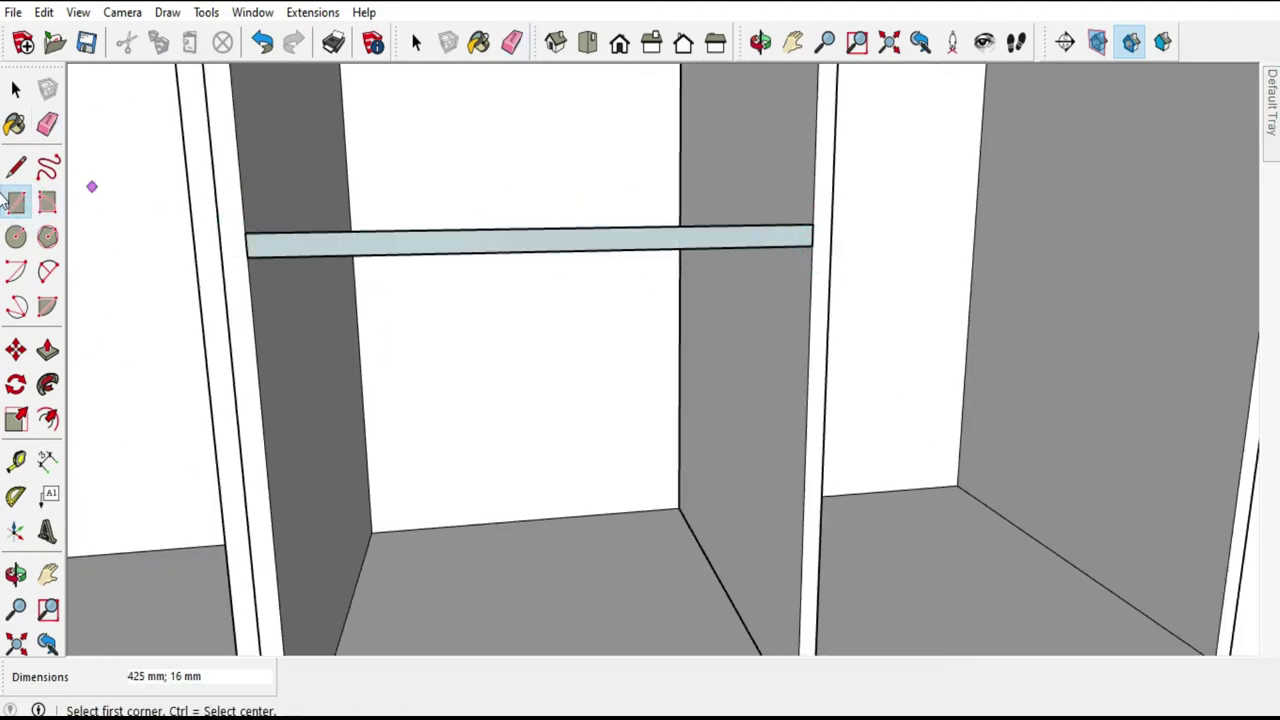
Reverse the 425 × 16 mm shelf face so its front shows, then group it.
left_click(16, 90)
right_click(340, 245)
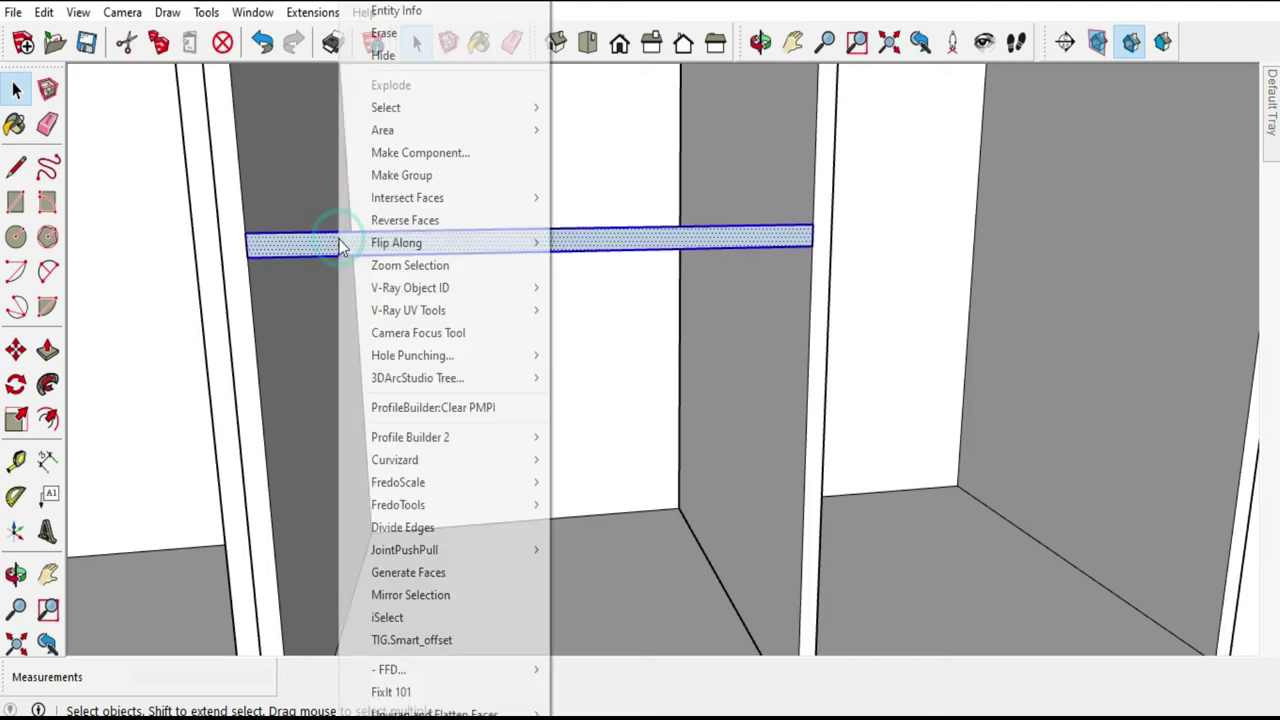
left_click(370, 220)
right_click(370, 258)
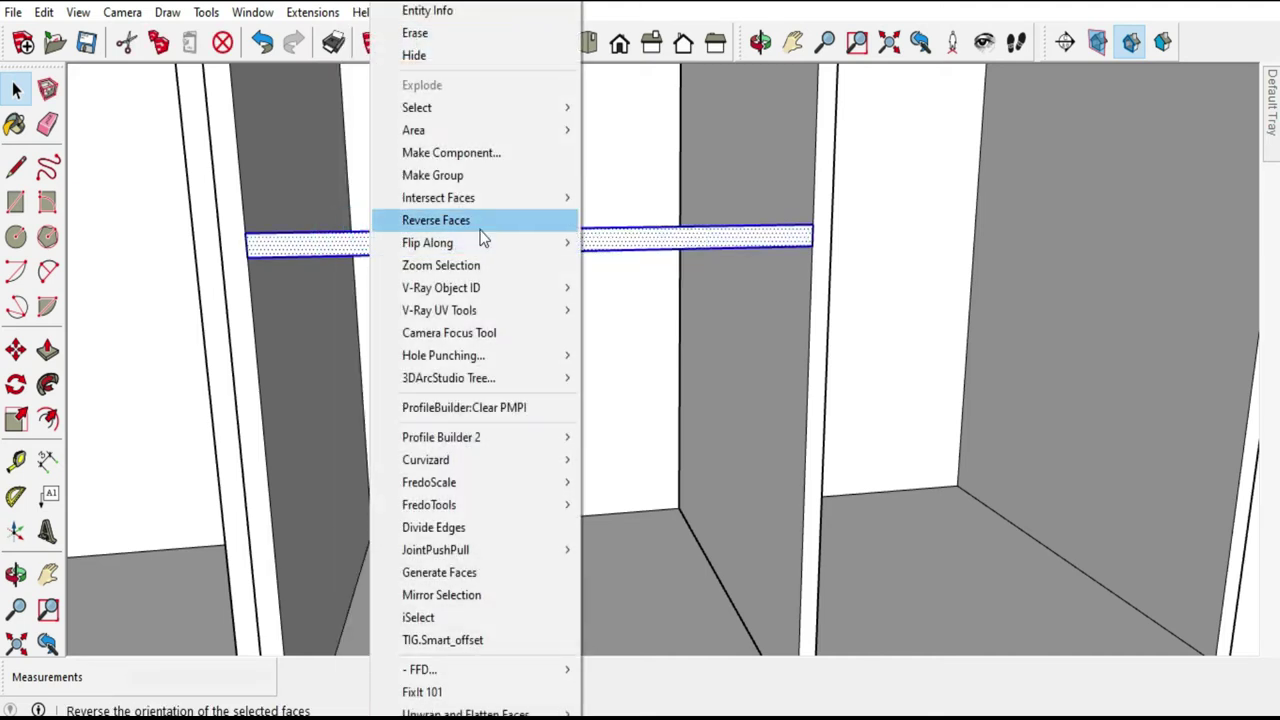
left_click(487, 171)
Inside the shelf group, push/pull the shelf to 490 mm deep.
double_click(573, 250)
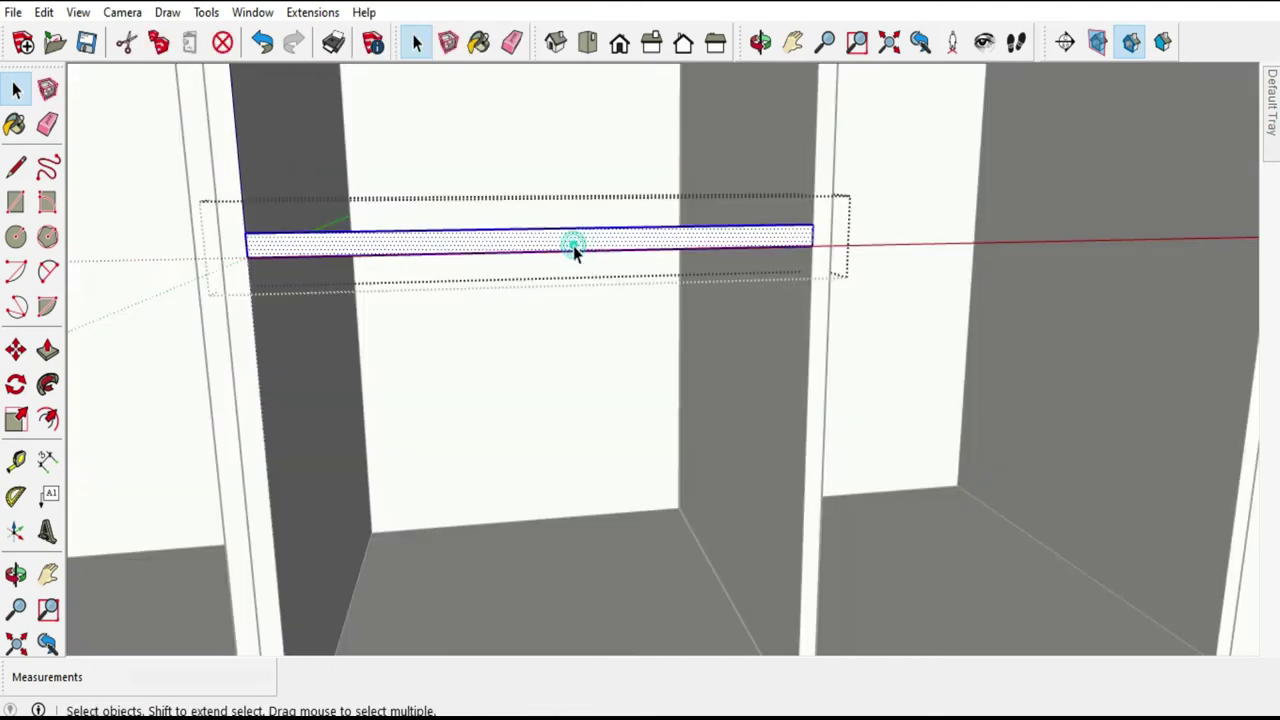
key("p")
left_click(727, 236)
left_click(575, 195)
scroll(575, 195, "down", 5)
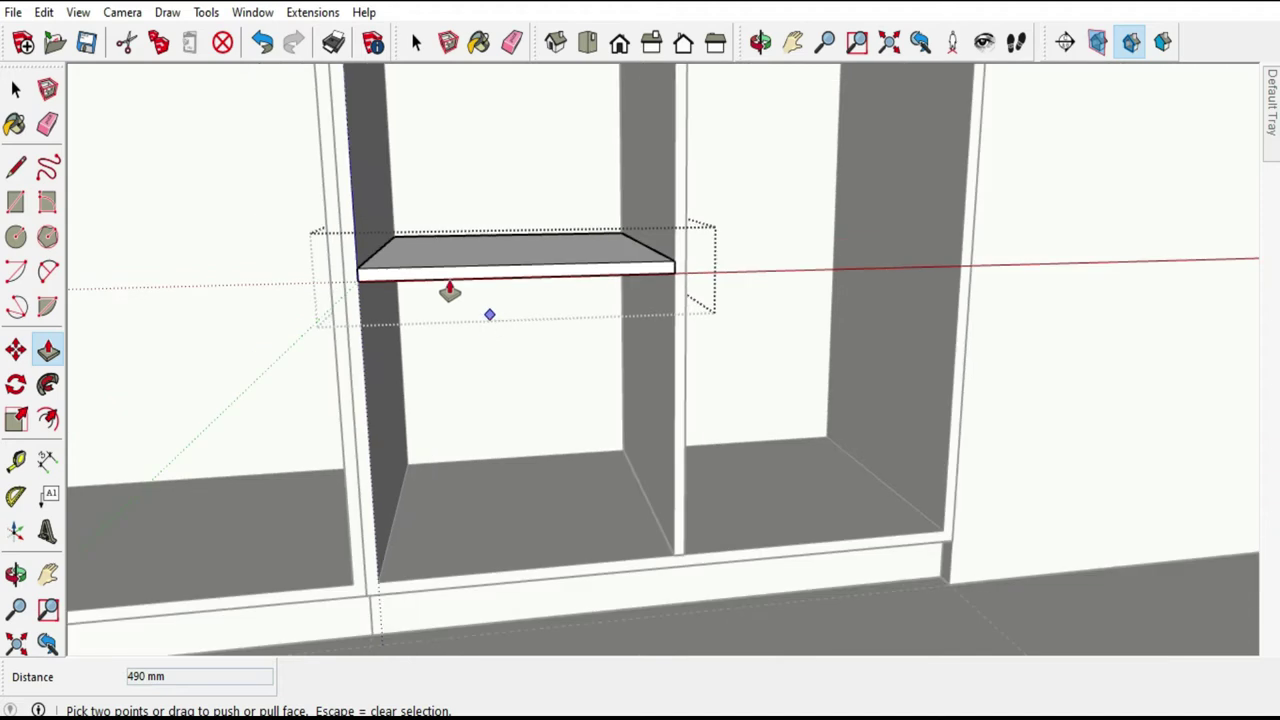
left_click(16, 89)
Copy the finished shelf across into the right half of the bay.
left_click(419, 268)
left_click(16, 349)
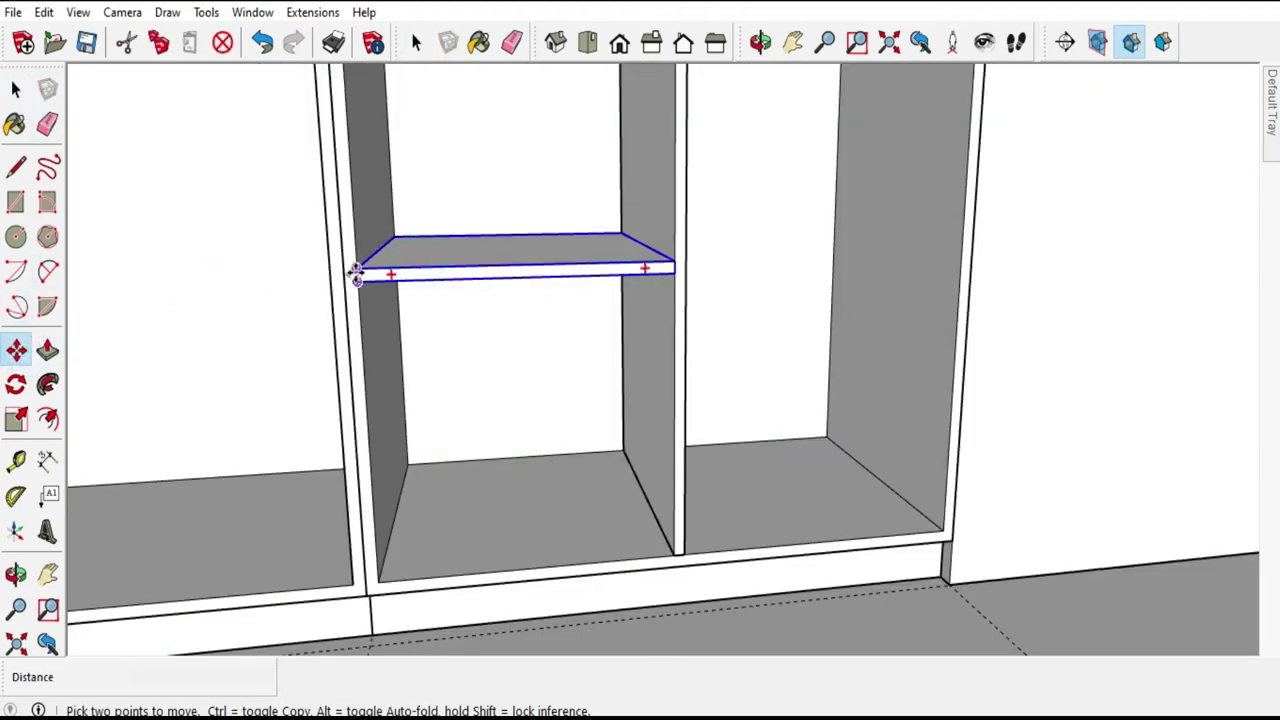
left_click(358, 268)
key("ctrl")
left_click(687, 270)
mouse_move(687, 270)
middle_mouse_down()
mouse_move(852, 286)
mouse_move(757, 240)
mouse_move(763, 306)
mouse_move(878, 453)
middle_mouse_up()
scroll(878, 453, "down", 3)
key("space")
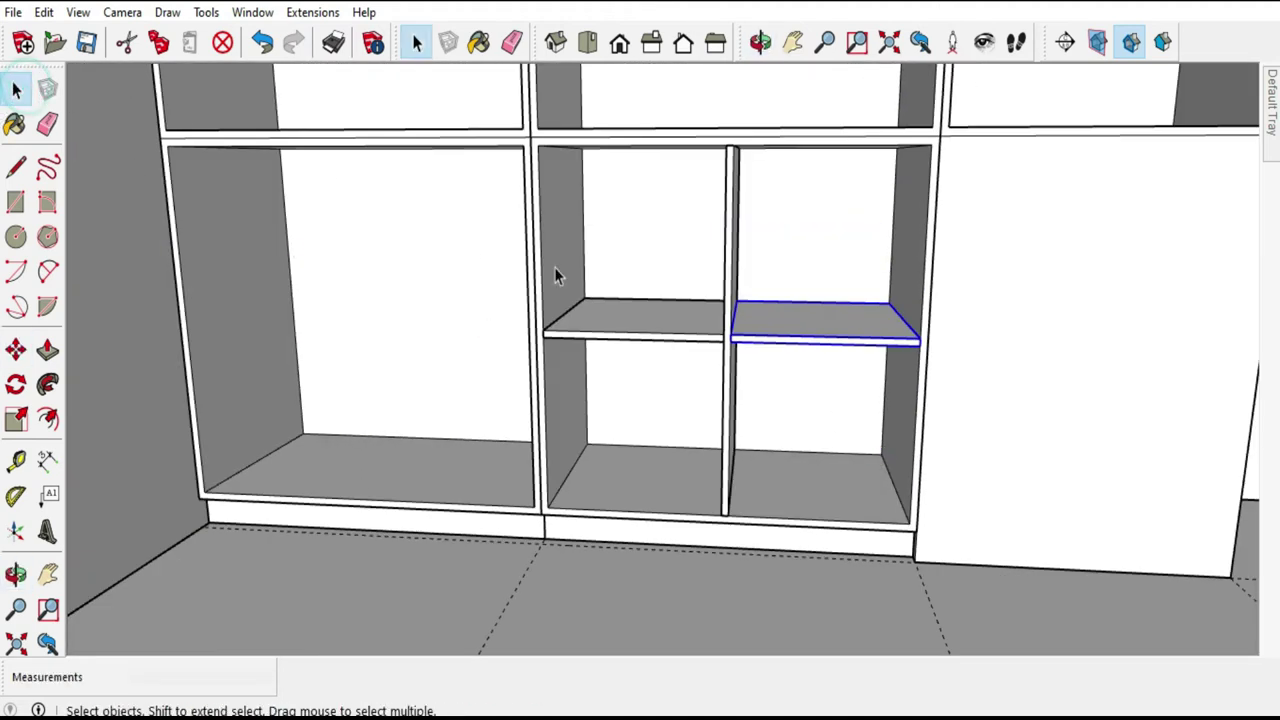
Copy the shelf pair and vertical divider into the left bay's lower cubby.
left_click(730, 228, "shift")
left_click(682, 340, "shift")
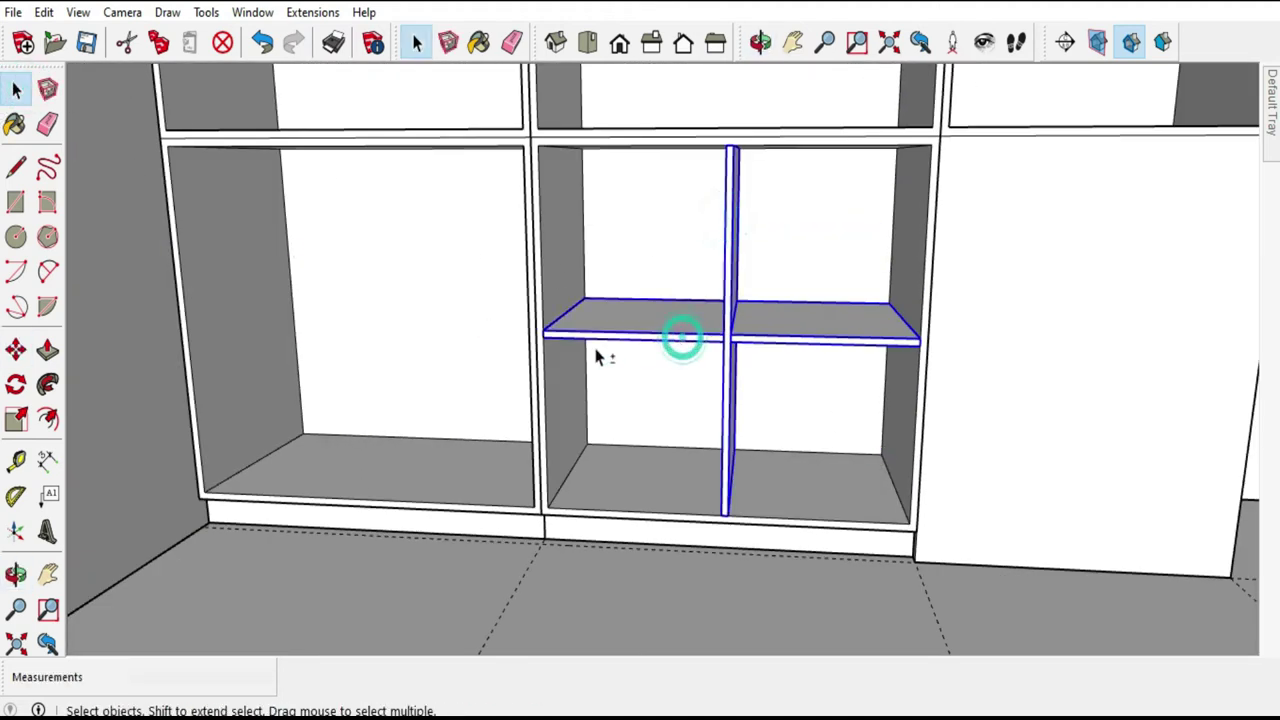
left_click(38, 352)
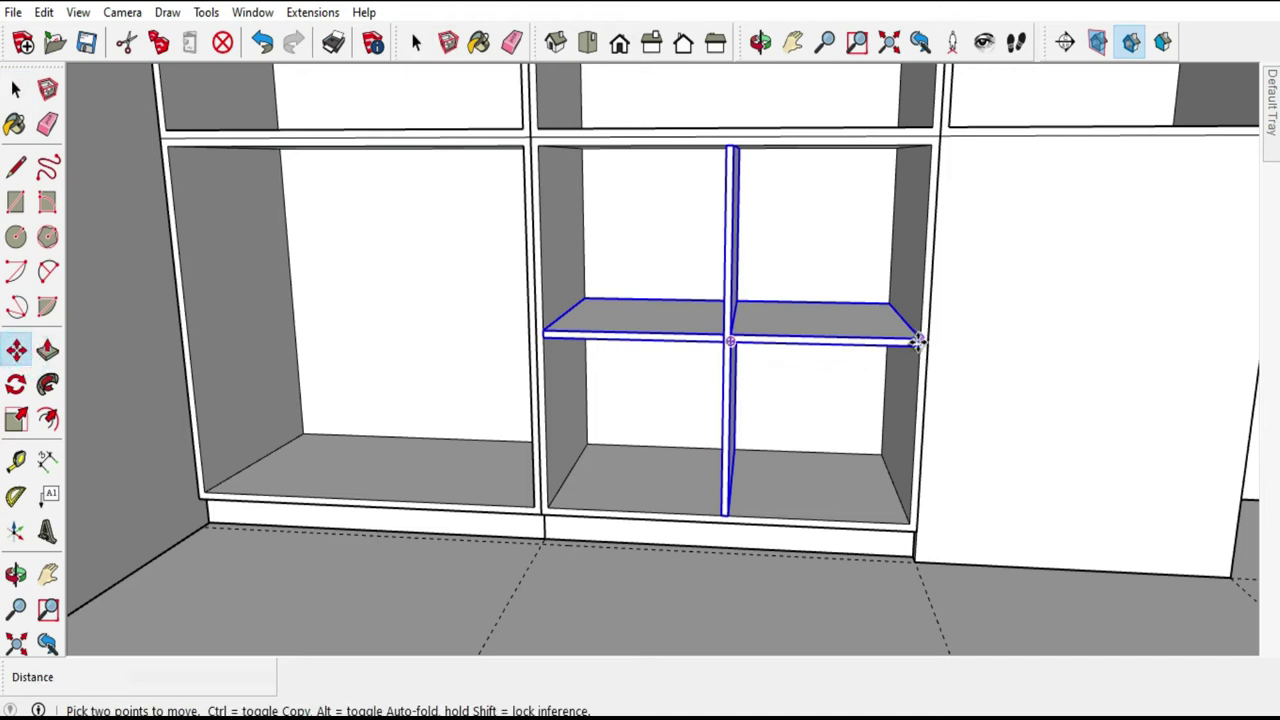
left_click(918, 343)
key("ctrl")
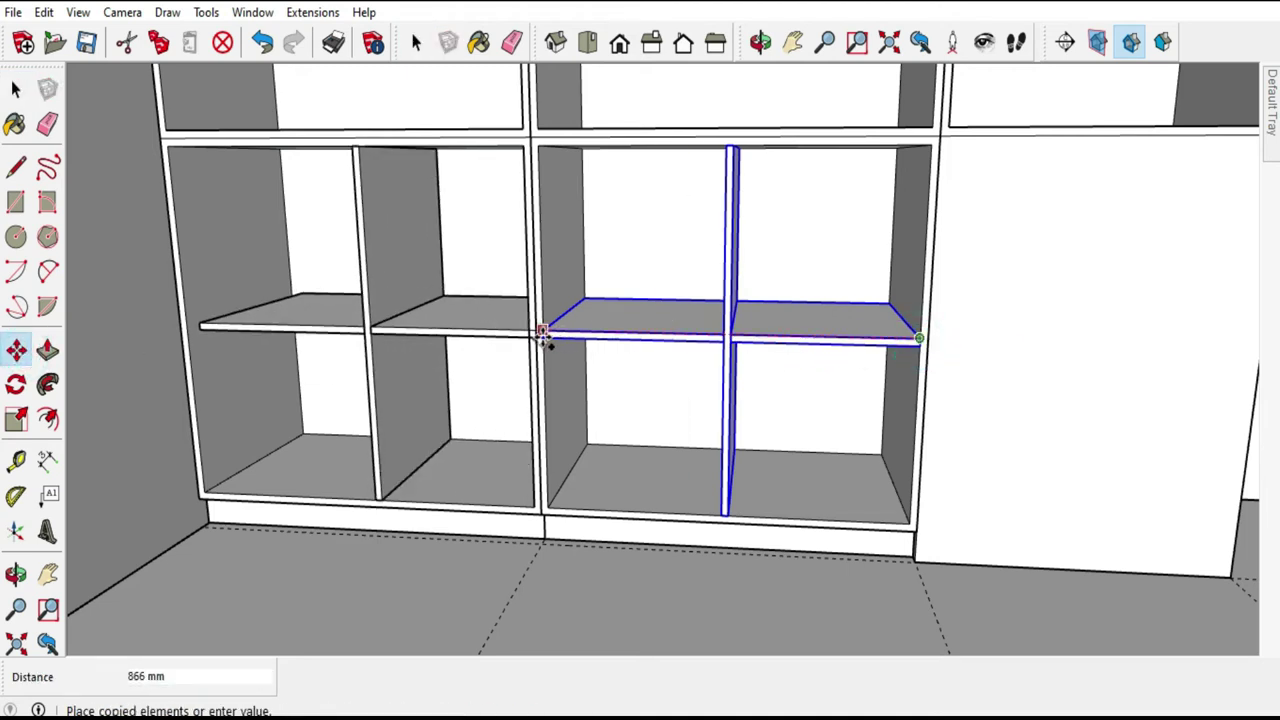
scroll(533, 335, "up", 3)
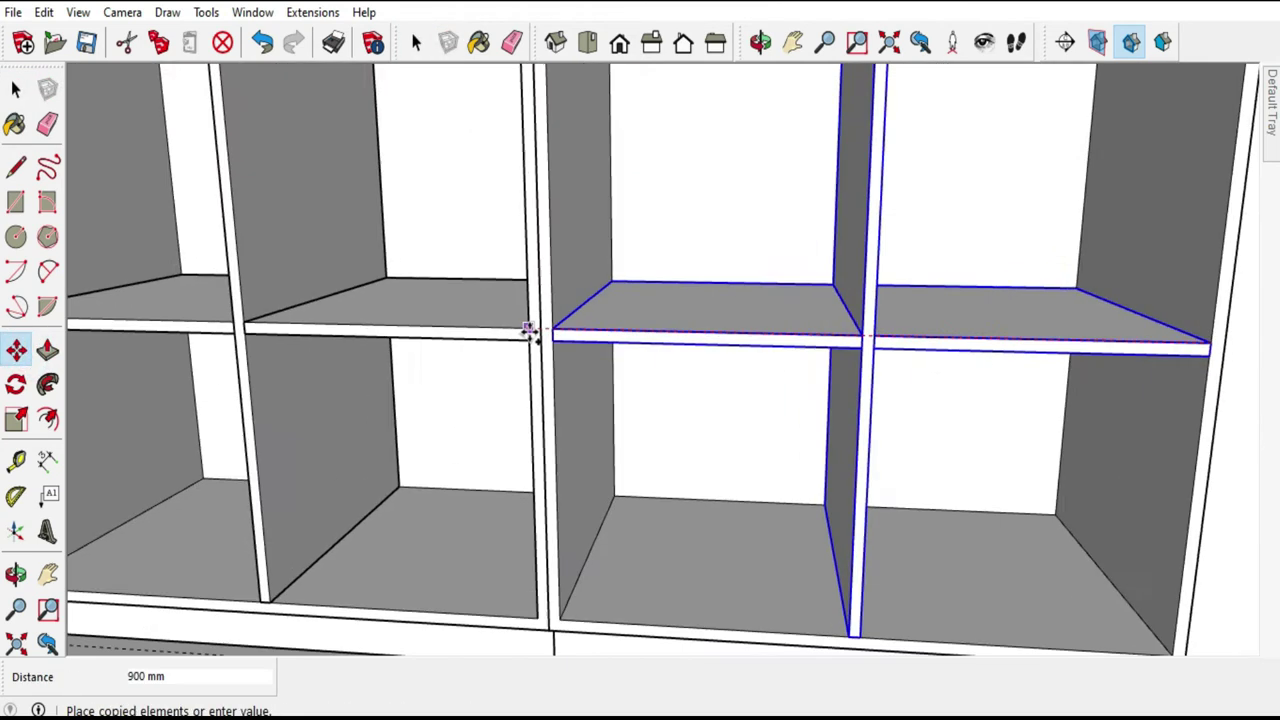
scroll(529, 331, "up", 2)
left_click(529, 331)
scroll(680, 333, "down", 5)
scroll(706, 333, "down", 4)
mouse_move(740, 411)
middle_mouse_down()
mouse_move(766, 346)
mouse_move(737, 383)
middle_mouse_up()
scroll(609, 497, "up", 3)
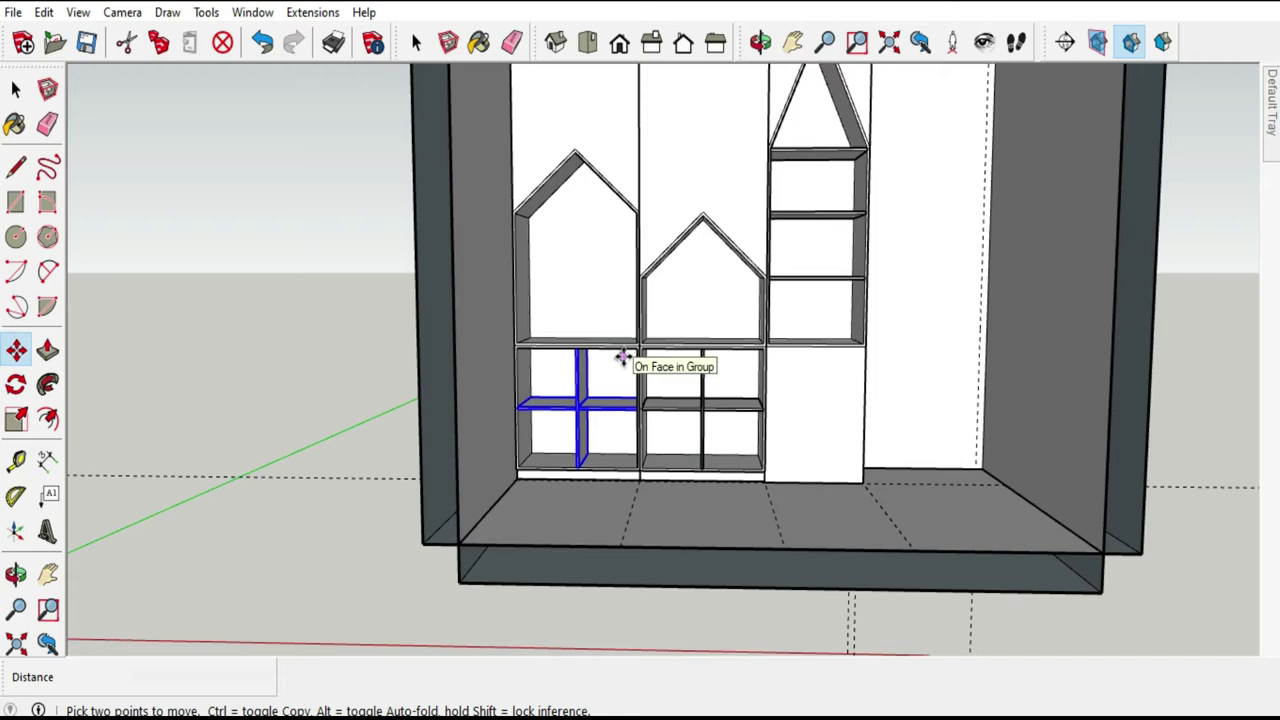
Open the cabinet group and middle column to reach the gabled niche's back face.
scroll(622, 357, "down", 2)
scroll(660, 323, "up", 2)
scroll(717, 214, "up", 2)
mouse_move(677, 377)
middle_mouse_down()
mouse_move(703, 348)
mouse_move(690, 340)
middle_mouse_up()
left_click(16, 89)
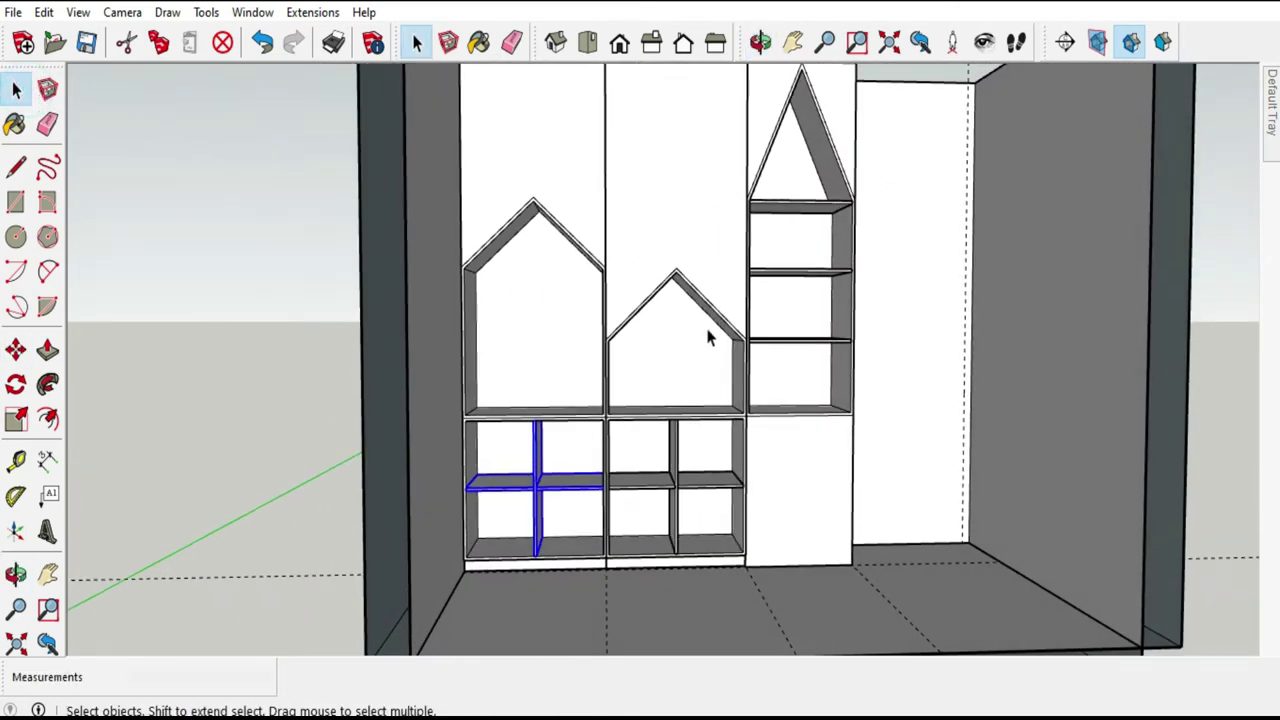
scroll(690, 355, "up", 2)
scroll(674, 365, "up", 2)
scroll(665, 352, "up", 2)
middle_click_drag(680, 366, 702, 383)
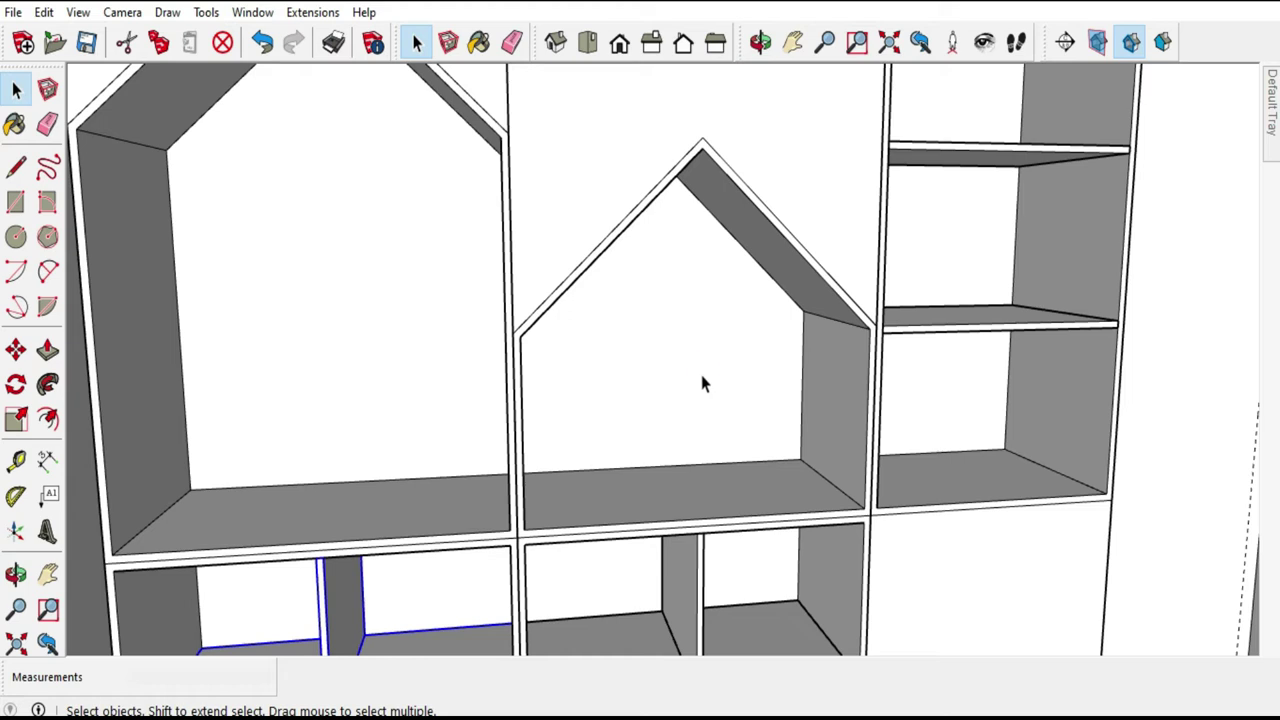
scroll(703, 383, "down", 2)
double_click(700, 374)
left_click(700, 374)
double_click(697, 371)
Pull the middle niche's back face forward 490 mm, flush with the cabinet front.
scroll(692, 368, "up", 2)
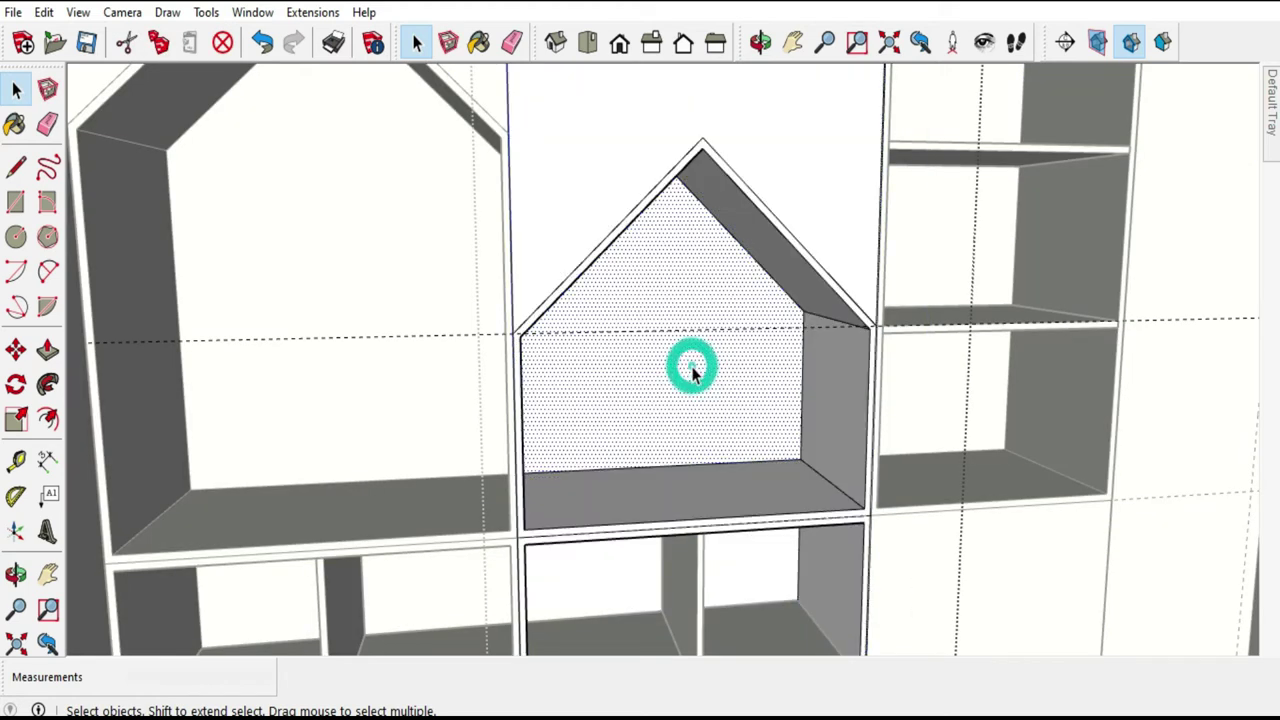
left_click(47, 348)
left_click_drag(607, 355, 671, 192)
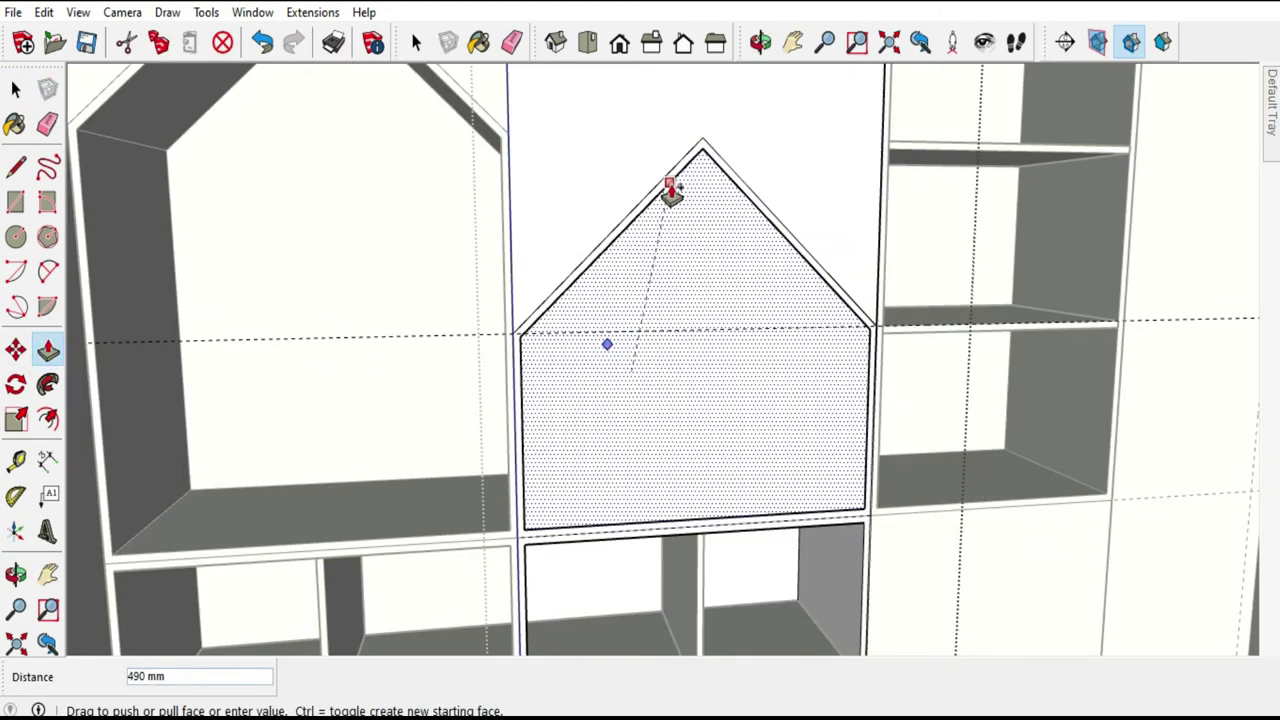
scroll(700, 257, "up", 3)
middle_click_drag(700, 257, 655, 248)
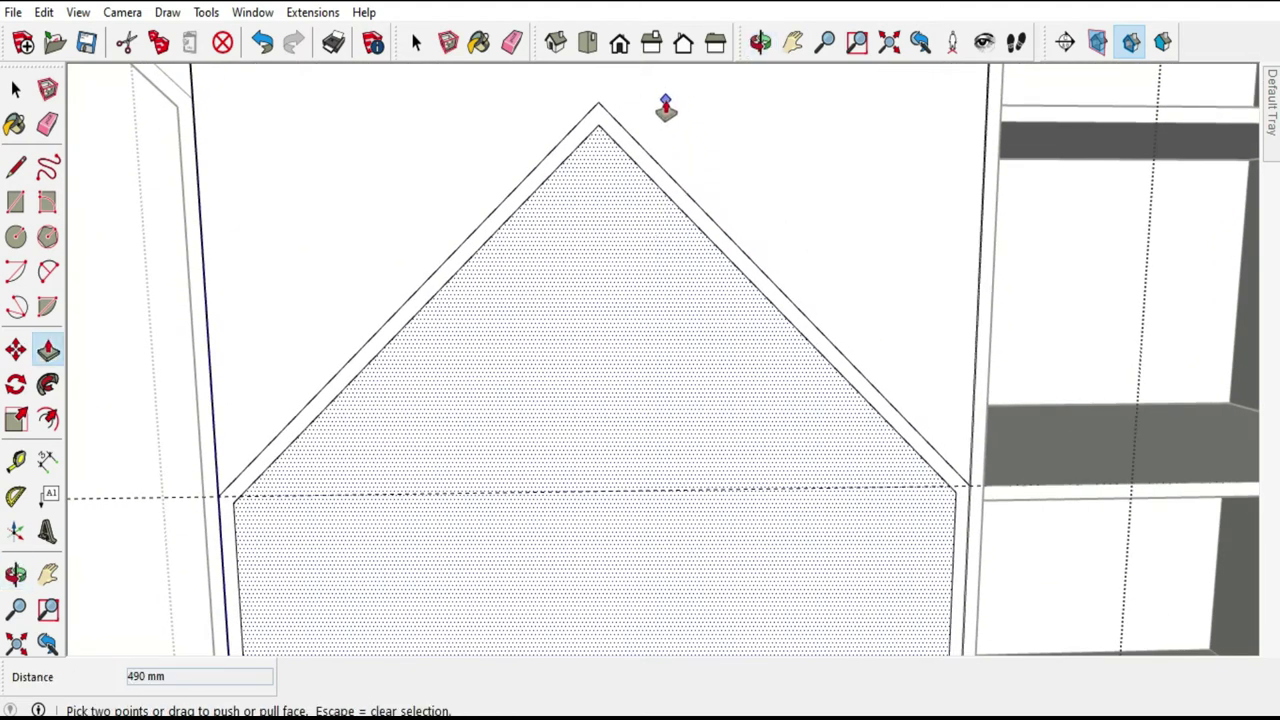
Erase the niche's leftover left and right inner slope edges and lower inner edge.
left_click(47, 124)
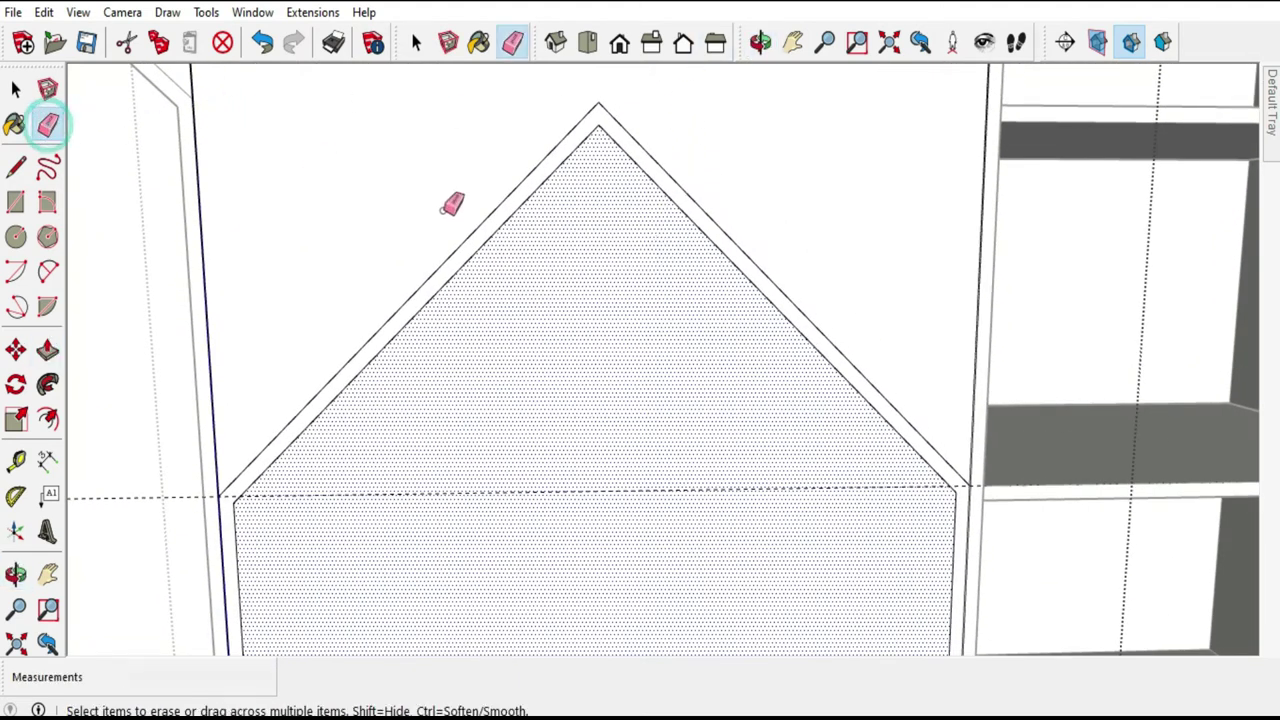
left_click(479, 242)
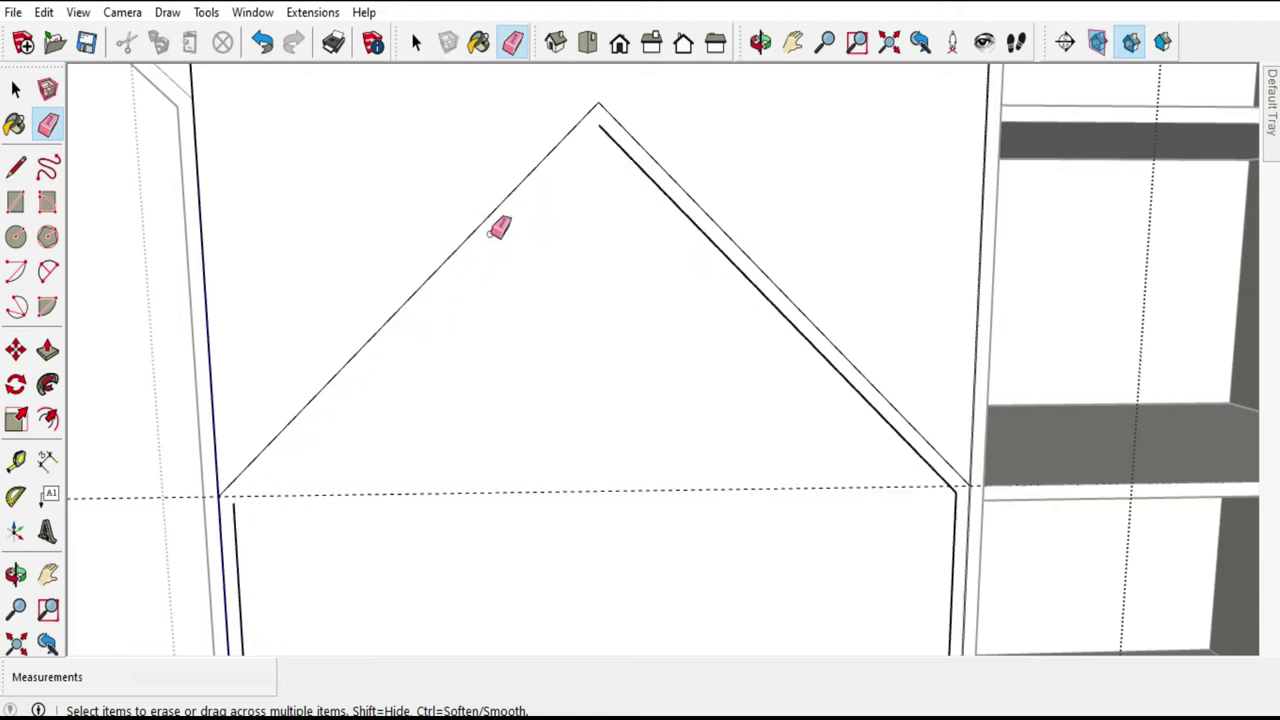
left_click(648, 166)
scroll(708, 114, "down", 2)
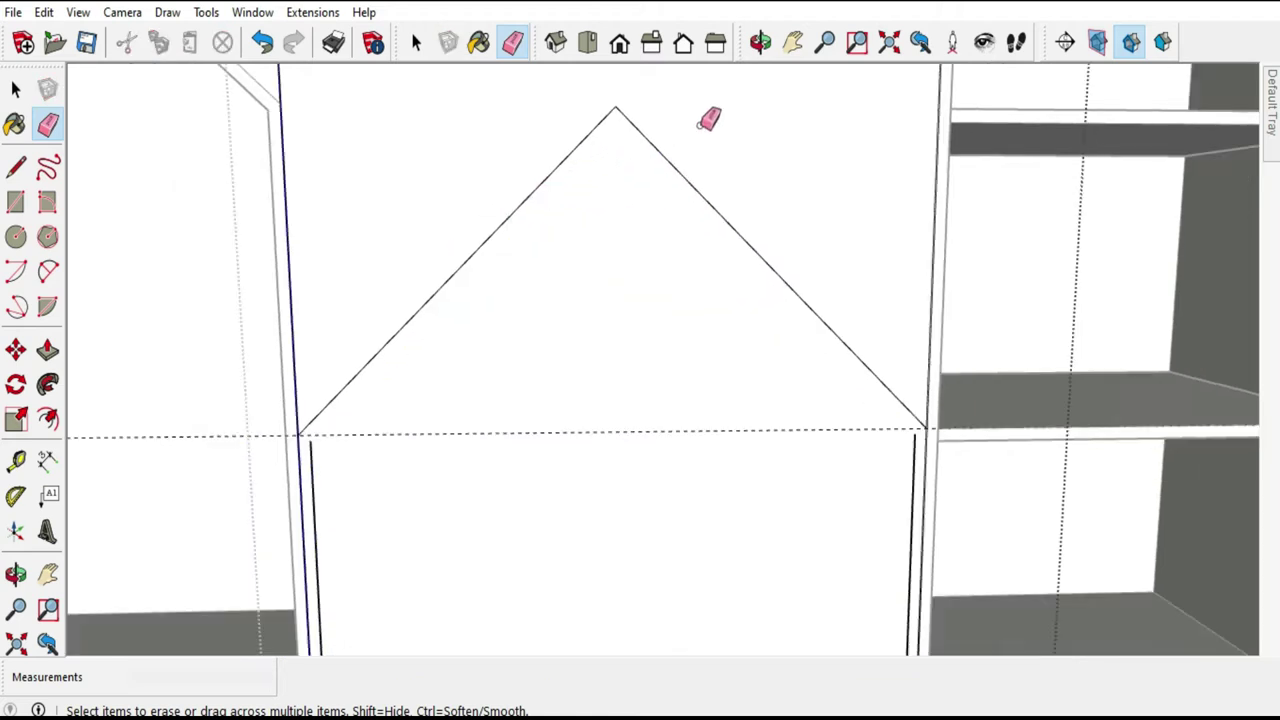
scroll(820, 309, "down", 3)
scroll(836, 443, "up", 5)
mouse_move(831, 414)
left_mouse_down()
mouse_move(833, 426)
mouse_move(409, 373)
left_mouse_up()
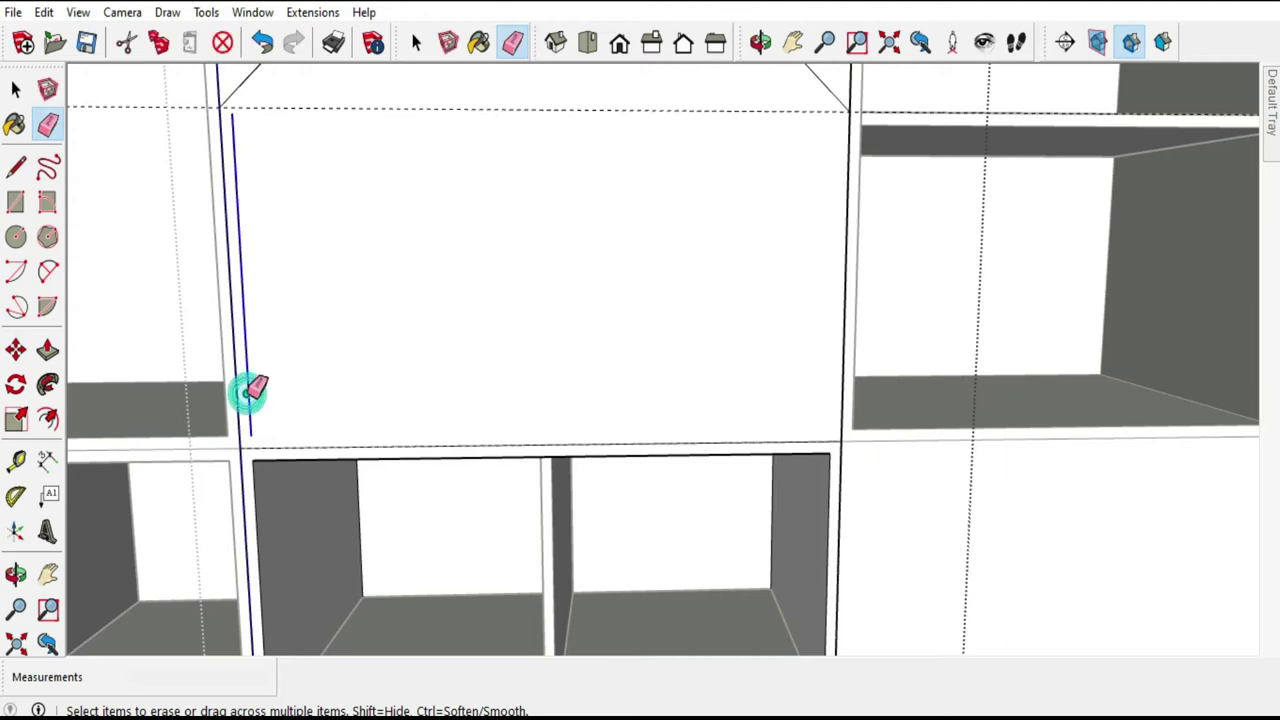
left_click_drag(250, 390, 250, 395)
scroll(674, 429, "down", 2)
scroll(674, 429, "up", 1)
Select the new house-shaped front panel face.
left_click(16, 90)
left_click(474, 300)
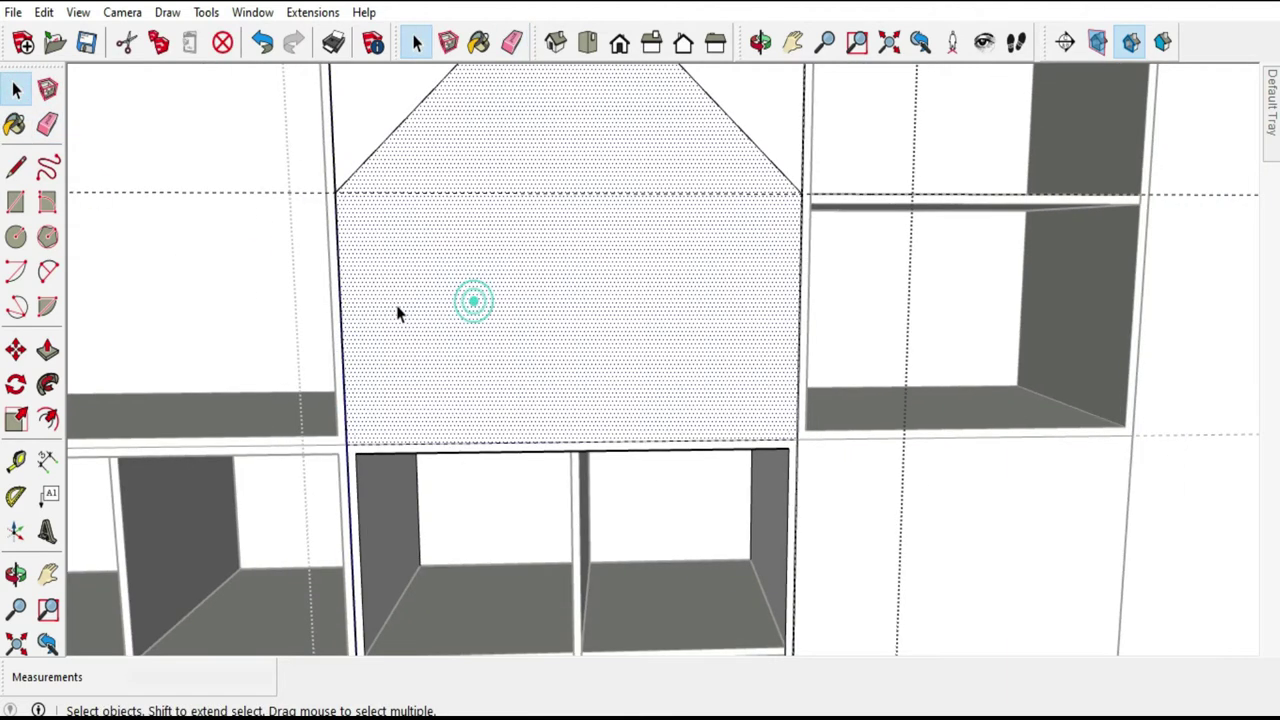
left_click(49, 421)
scroll(200, 438, "up", 2)
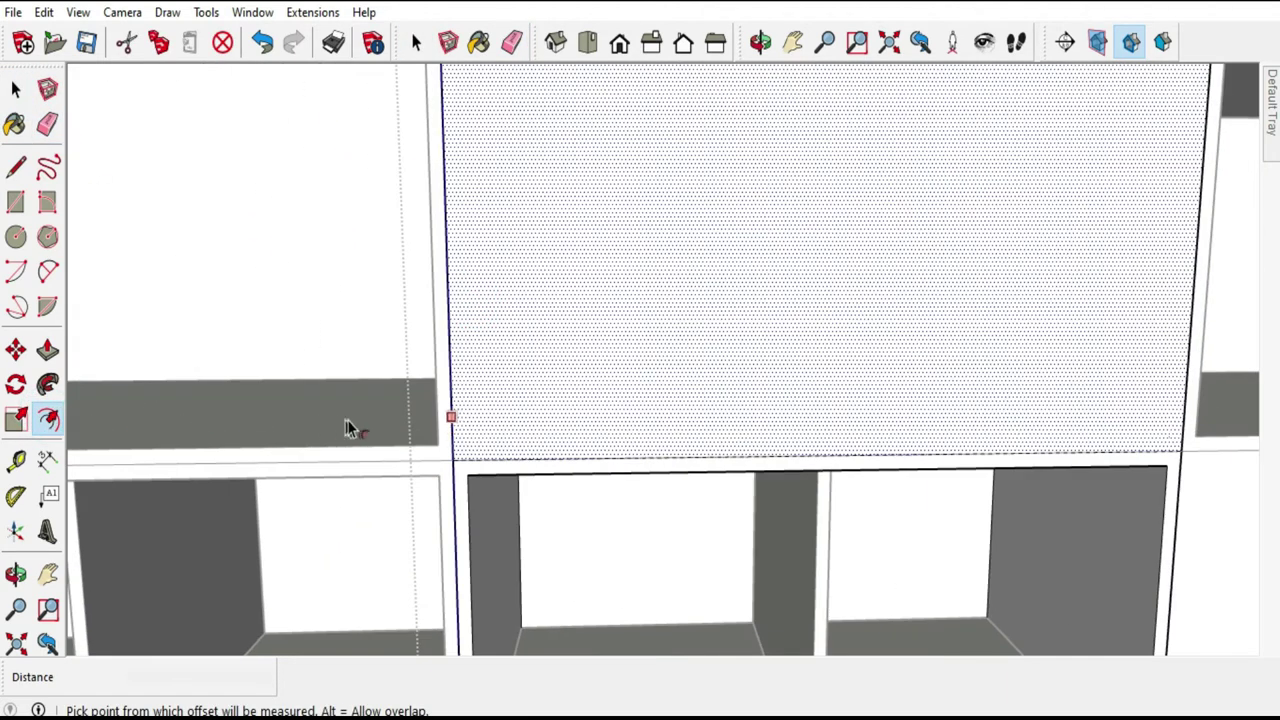
Try a 2 mm offset on the middle panel's edge, then undo it.
scroll(347, 428, "up", 1)
left_click(477, 378)
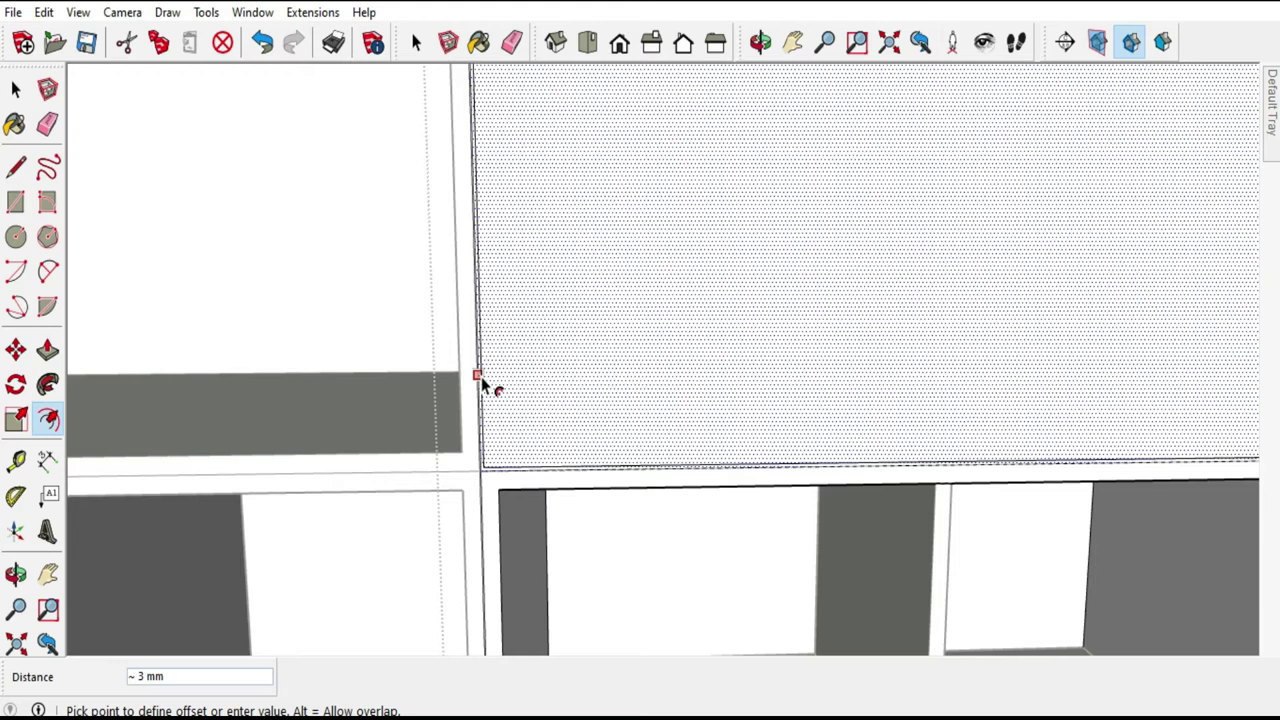
type("2")
key("Return")
scroll(486, 386, "down", 1)
scroll(551, 506, "down", 1)
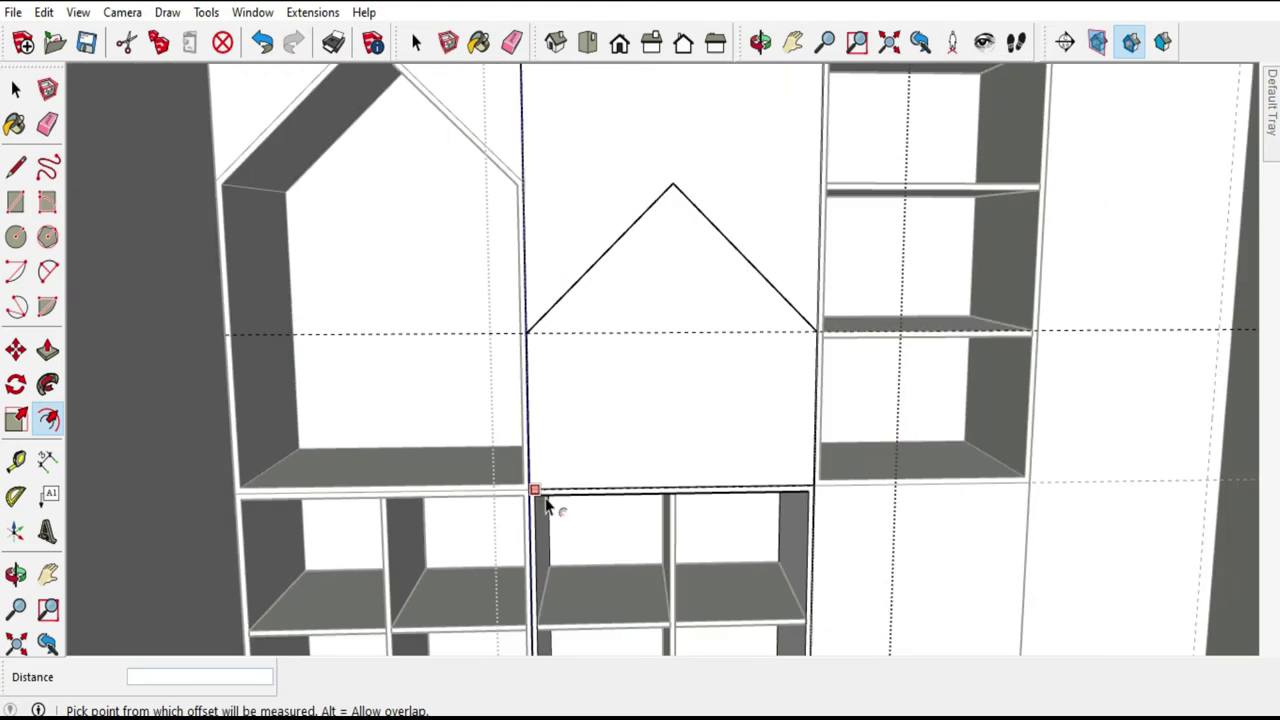
scroll(549, 509, "down", 1)
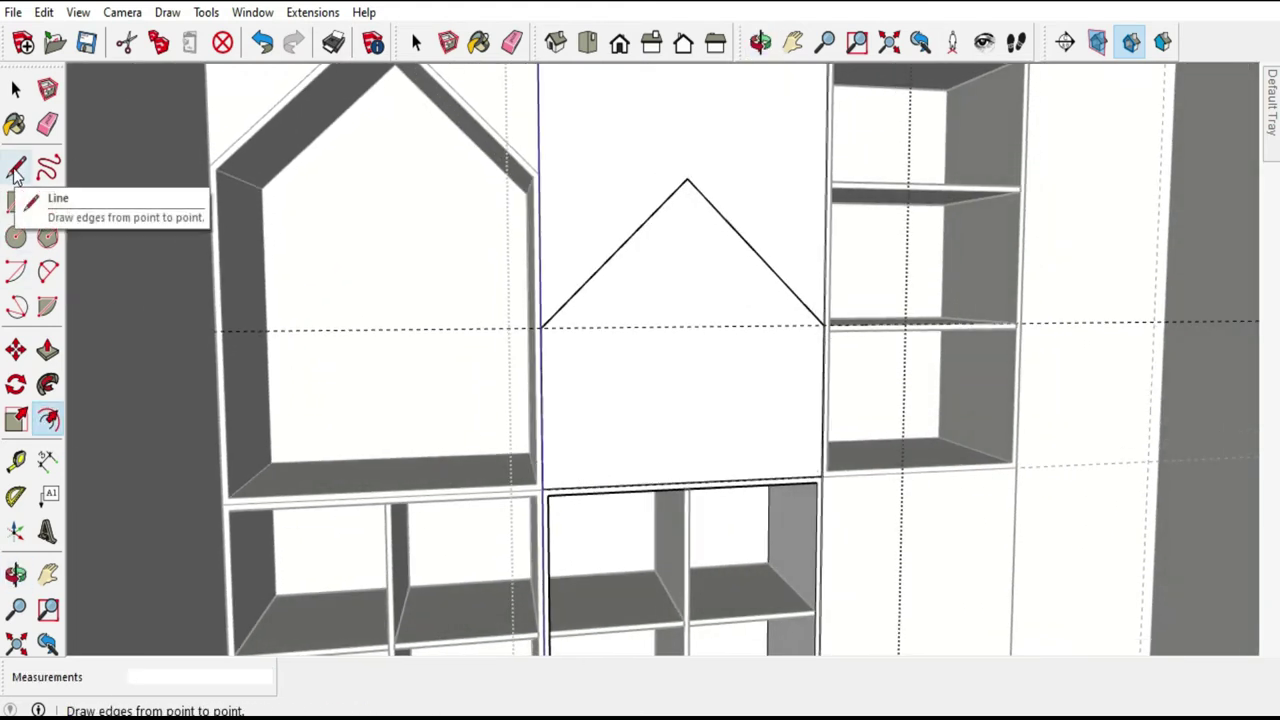
left_click(262, 42)
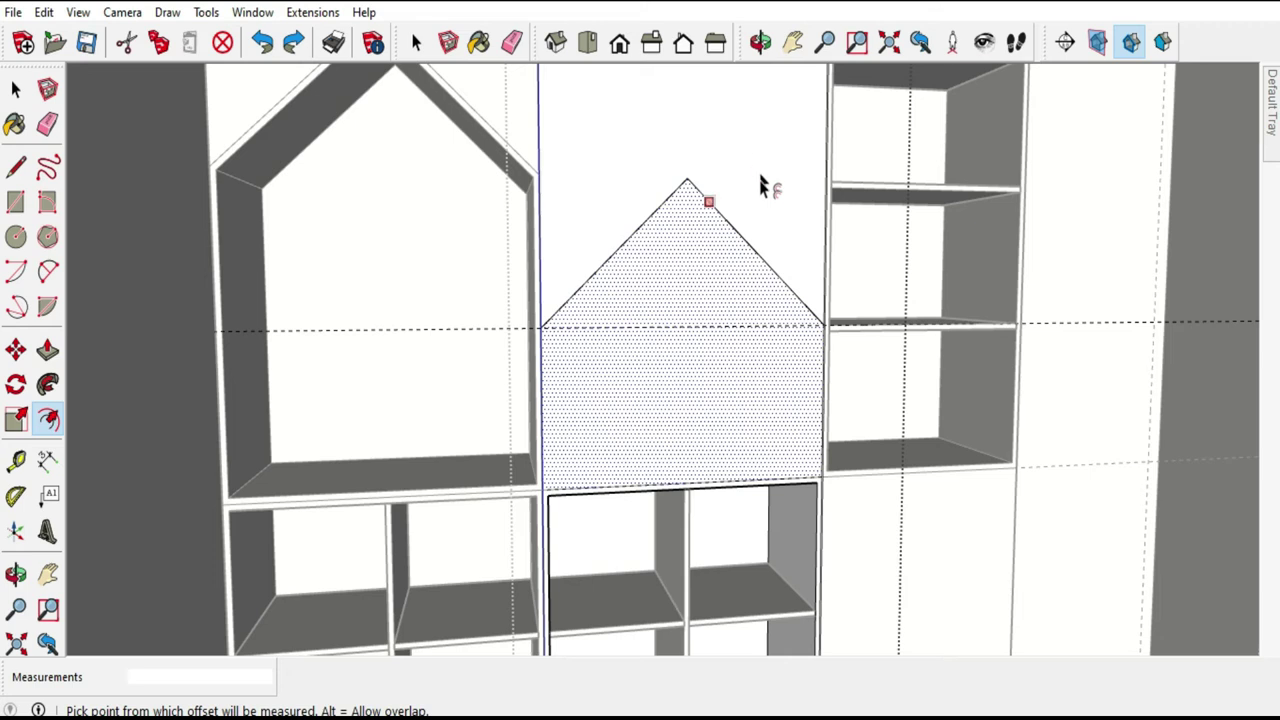
Draw a vertical line from the roof apex down to the panel's bottom.
left_click(17, 169)
left_click(687, 177)
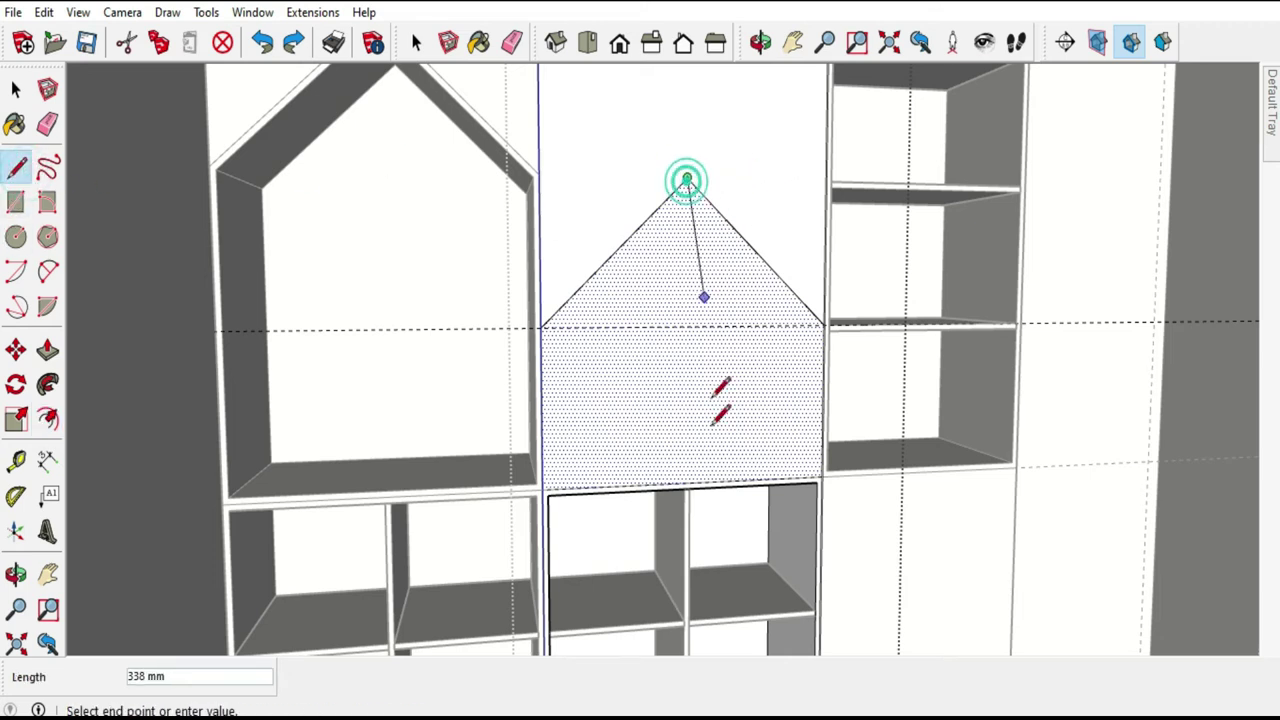
scroll(689, 477, "up", 3)
scroll(688, 478, "up", 3)
left_click(688, 478)
scroll(605, 523, "down", 3)
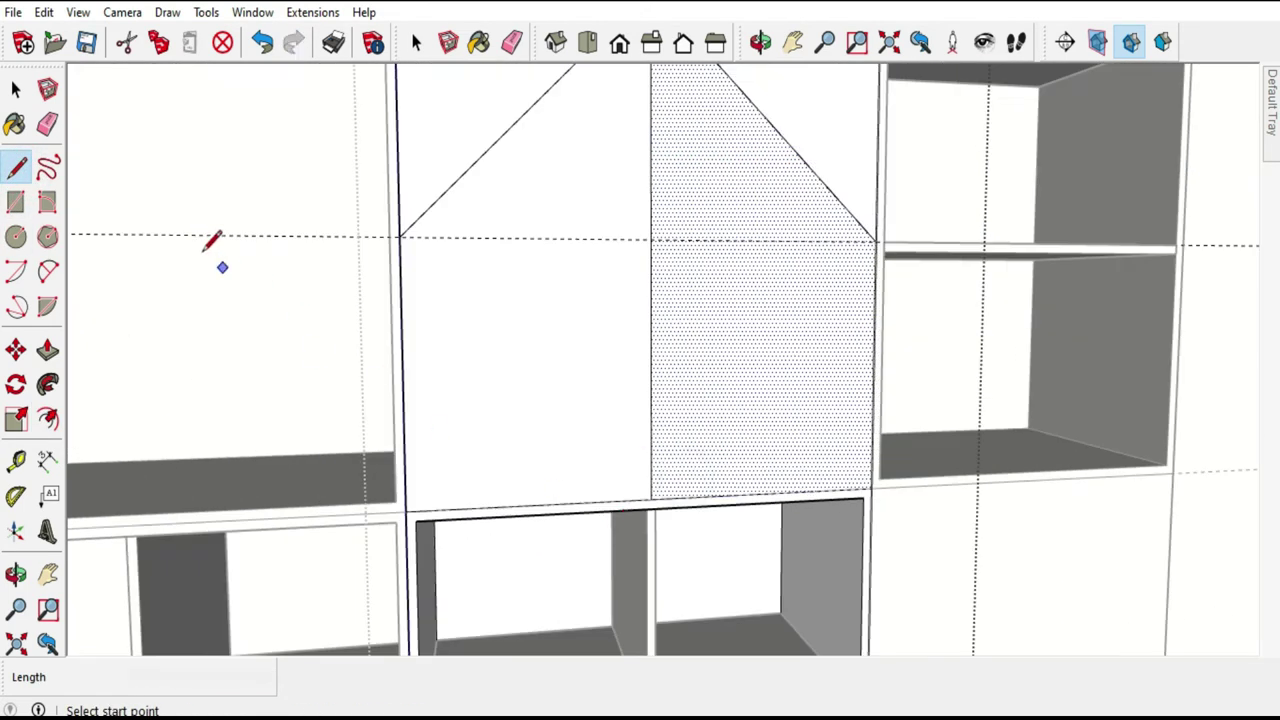
Select the left and then the right door half, starting an offset on each.
left_click(27, 95)
left_click(645, 425)
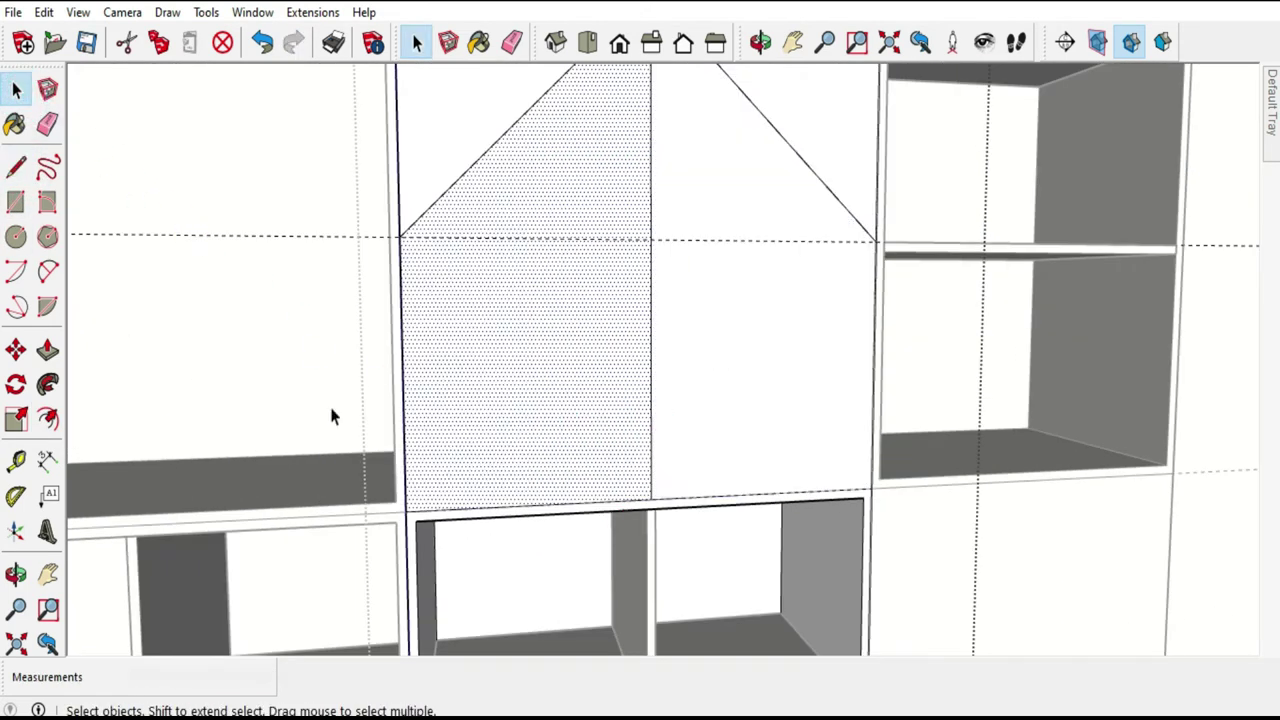
left_click(49, 416)
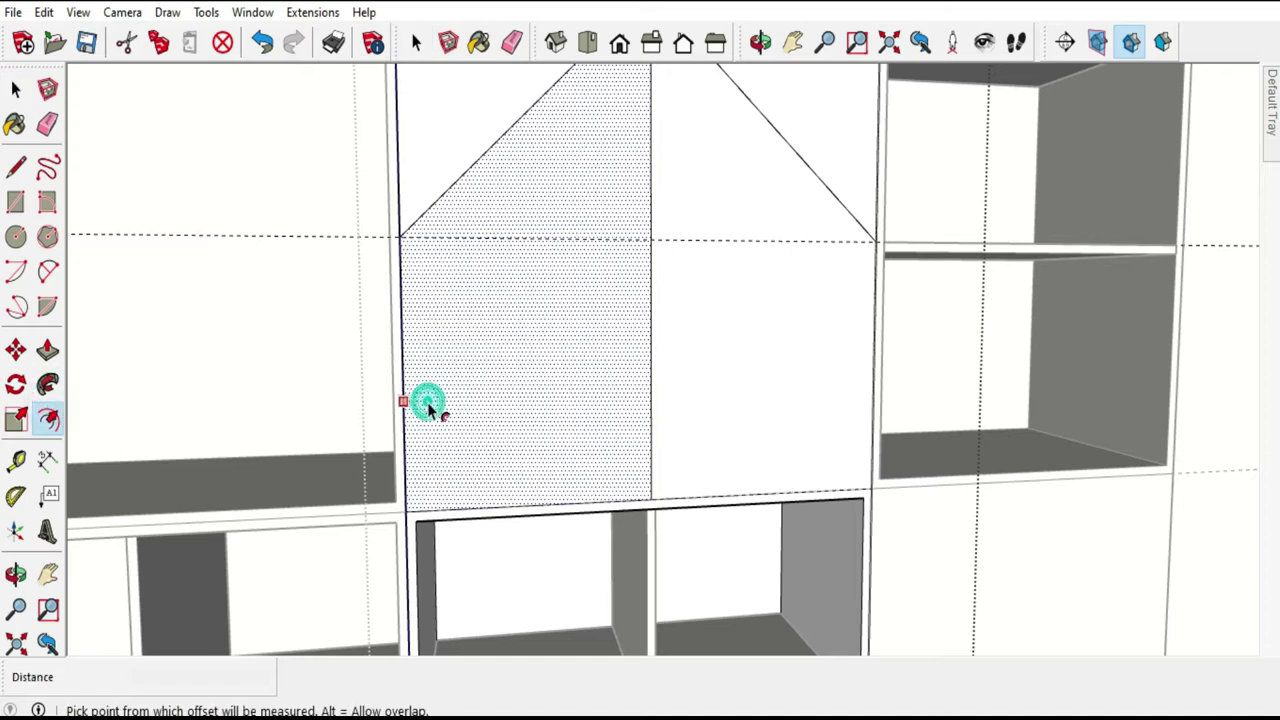
left_click(430, 405)
left_click(14, 91)
left_click(770, 325)
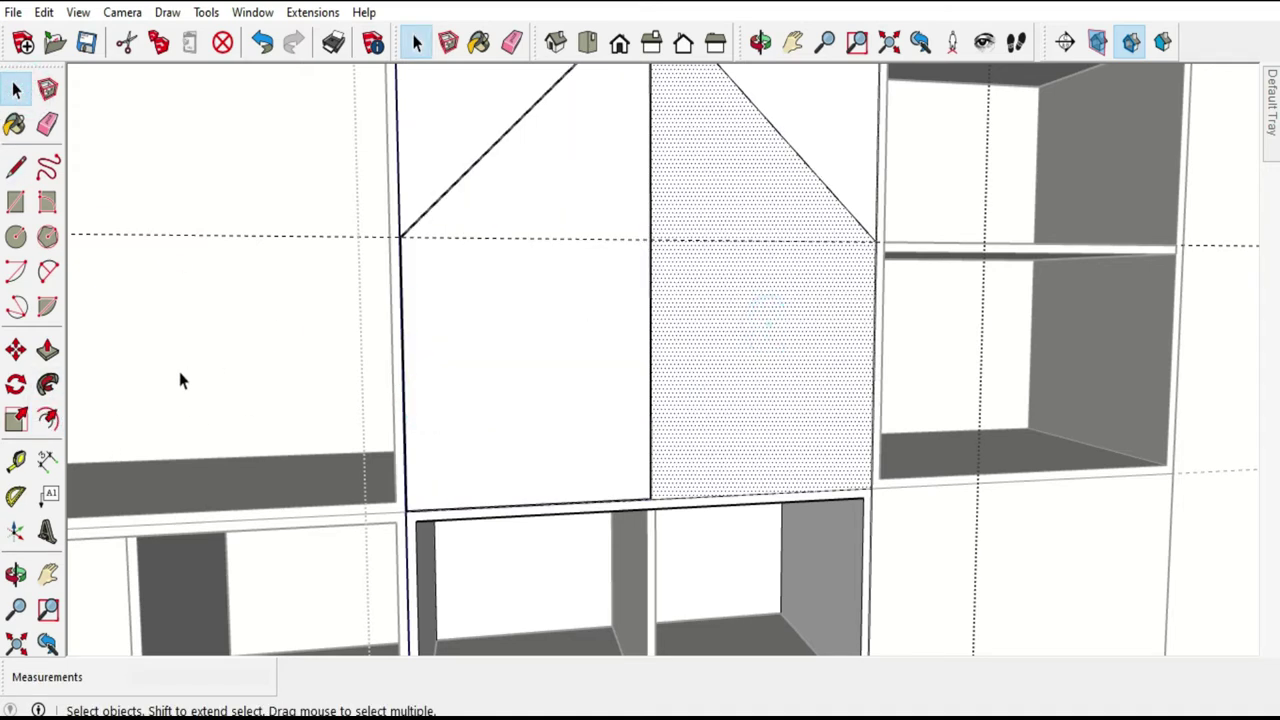
left_click(49, 418)
left_click(645, 385)
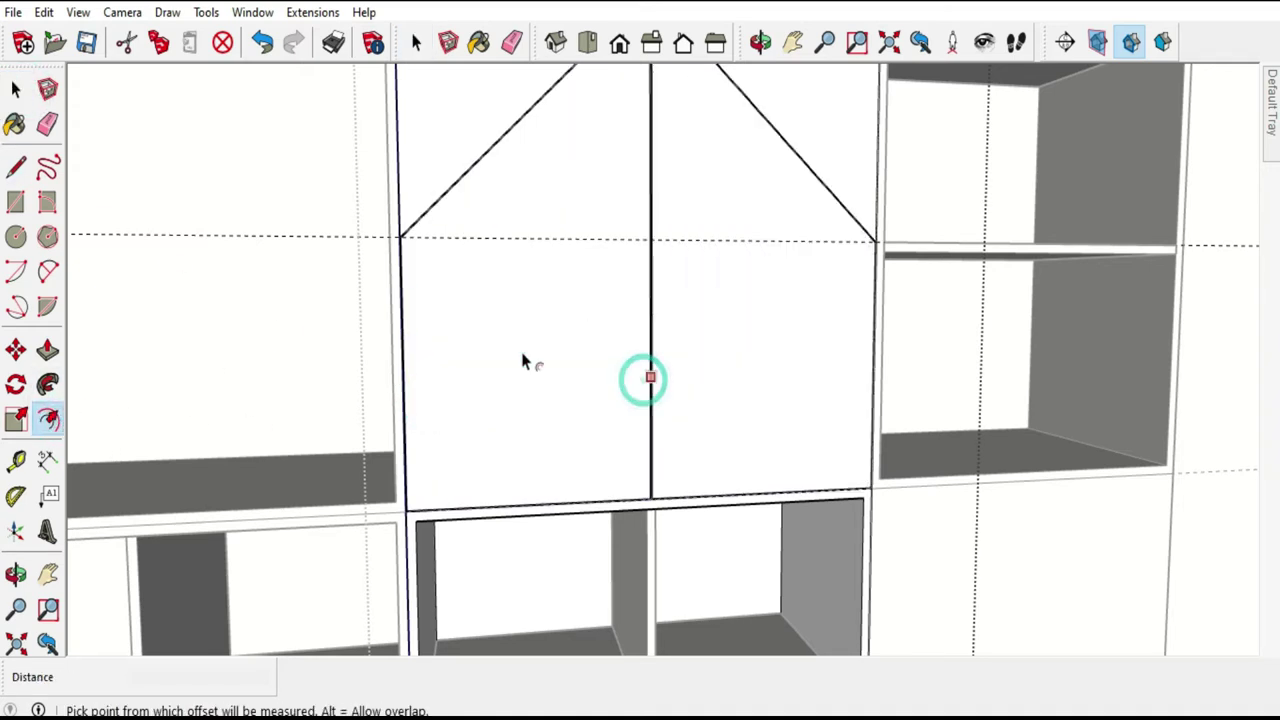
Push the thin divider strip at the central door junction back 1 mm.
left_click(15, 90)
scroll(650, 478, "up", 3)
scroll(650, 478, "up", 2)
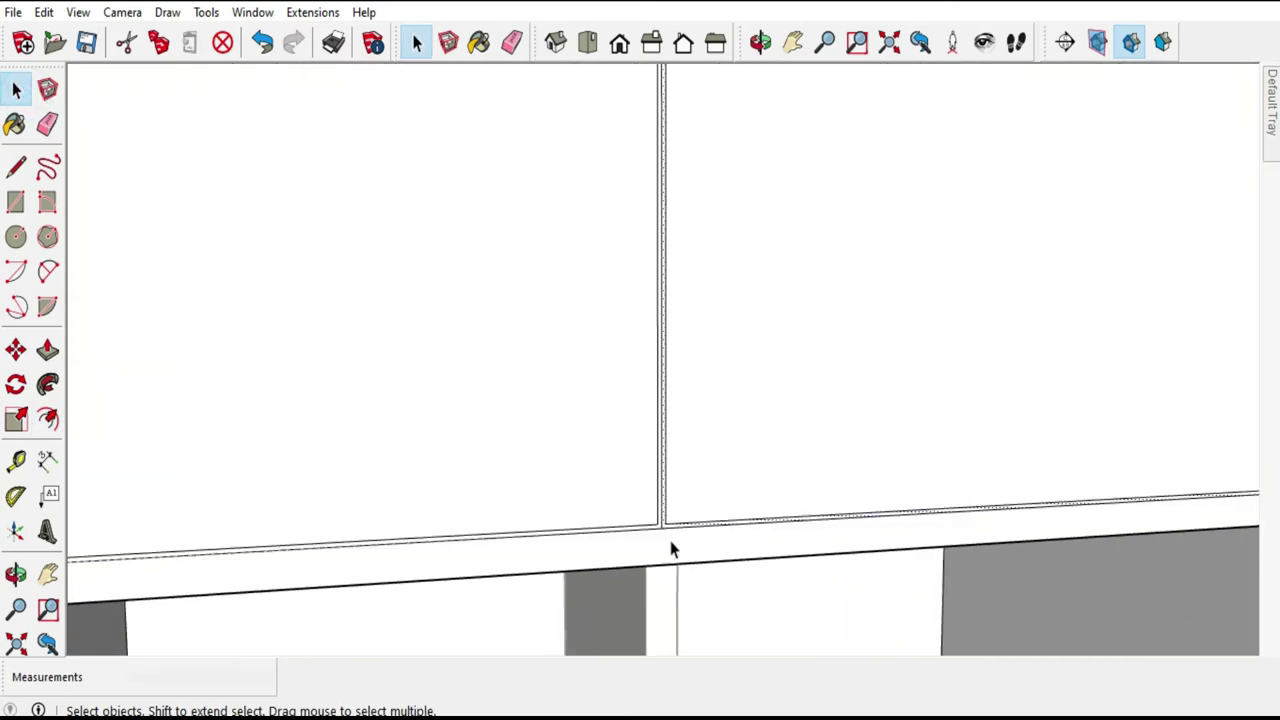
scroll(671, 543, "up", 1)
scroll(665, 543, "up", 1)
middle_click_drag(634, 506, 781, 529)
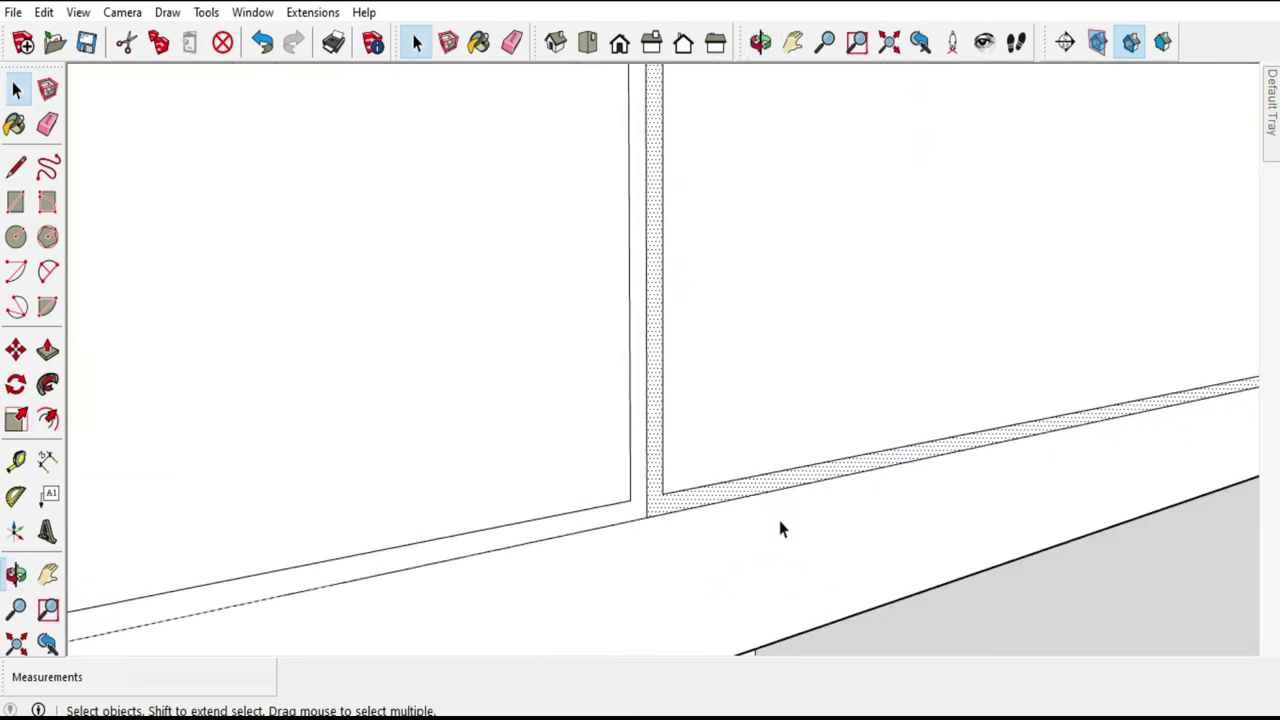
middle_click_drag(768, 480, 560, 533)
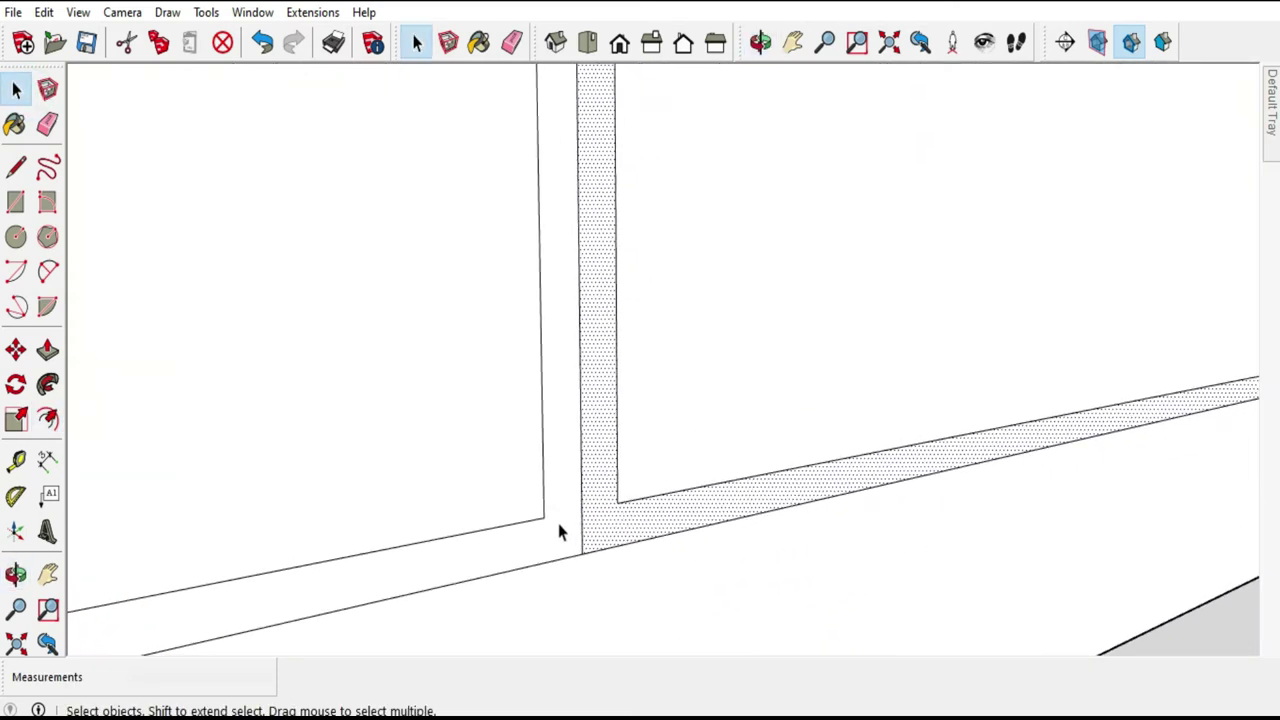
left_click(48, 350)
left_click(604, 503)
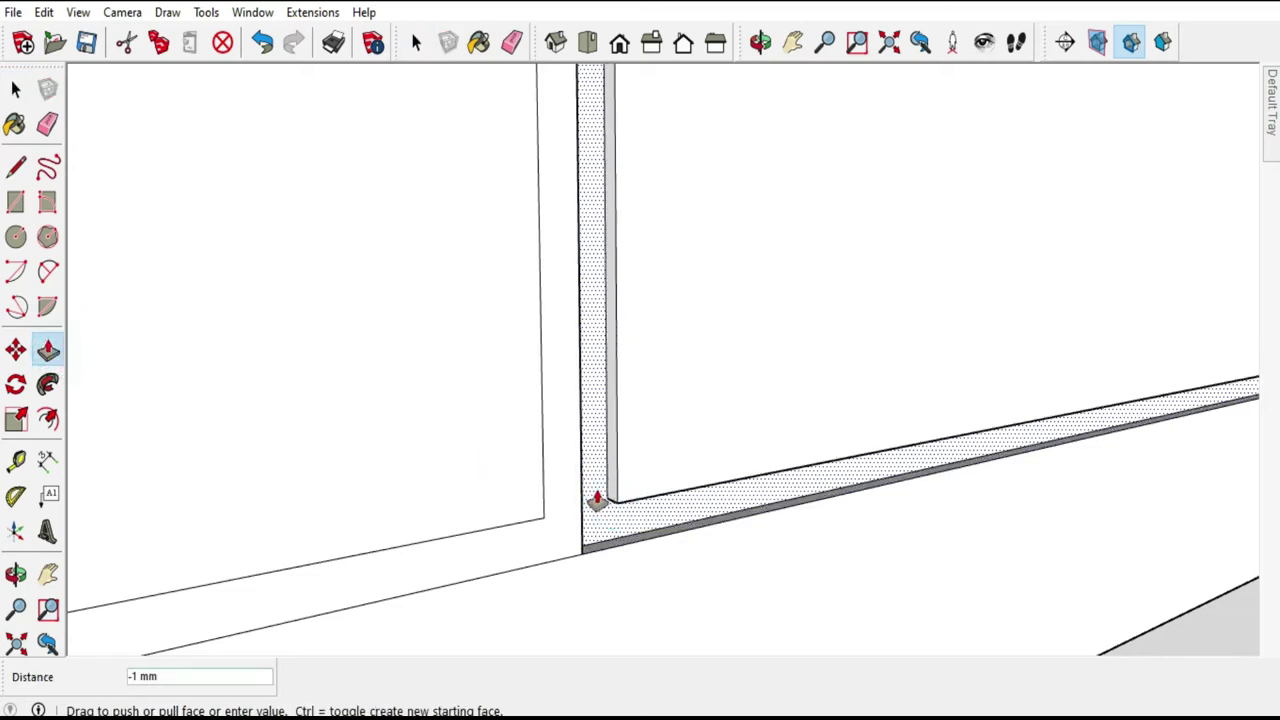
left_click(597, 500)
left_click(562, 520)
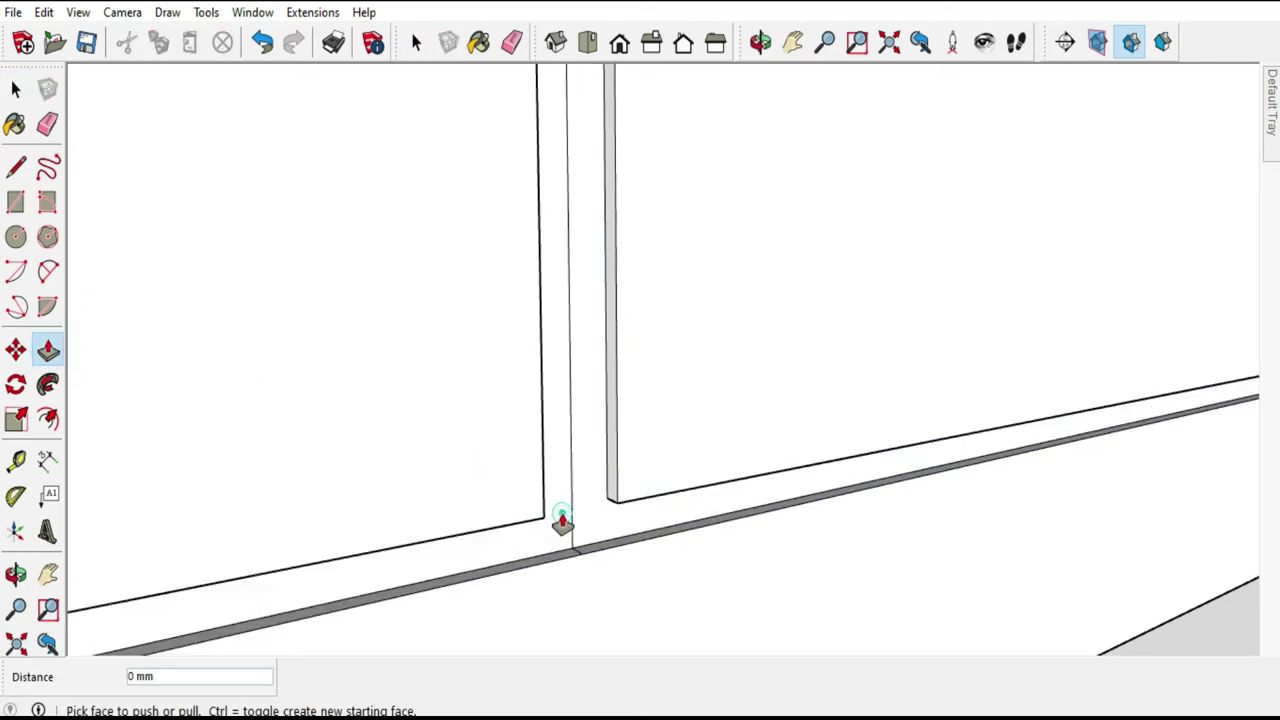
middle_click_drag(600, 486, 536, 532)
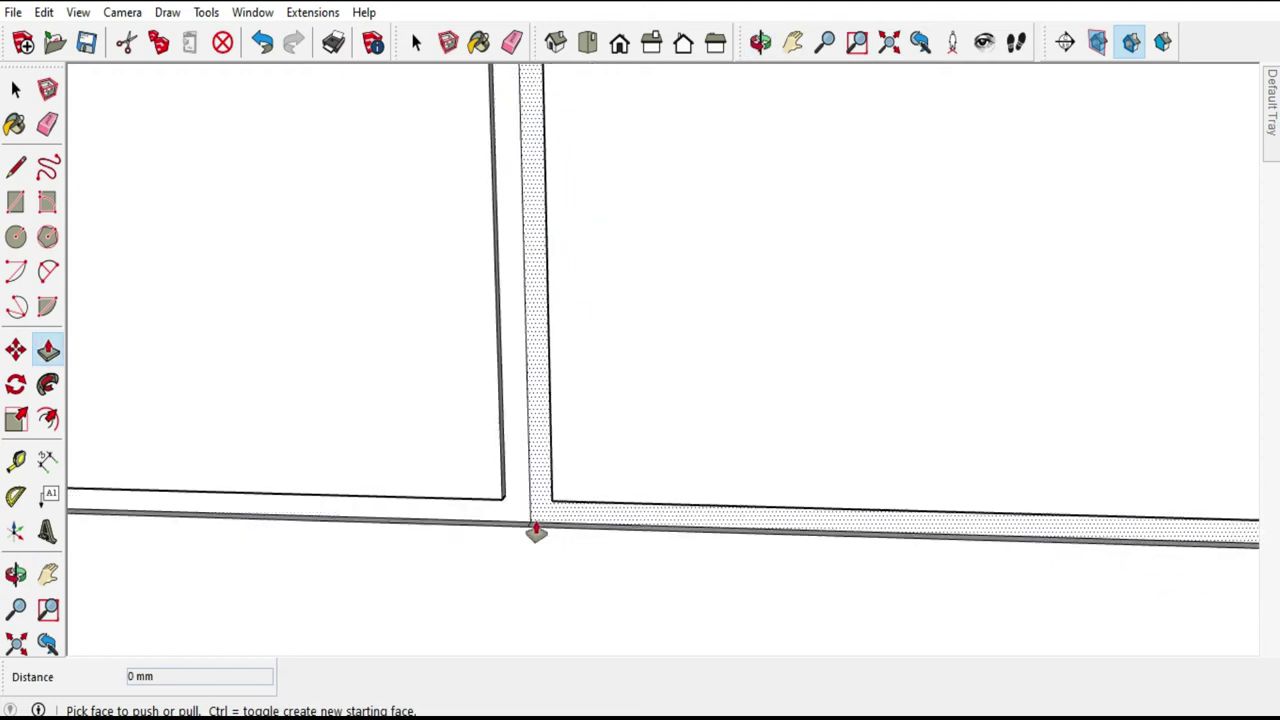
scroll(631, 528, "down", 2)
scroll(629, 537, "down", 2)
scroll(634, 543, "down", 3)
scroll(634, 543, "down", 2)
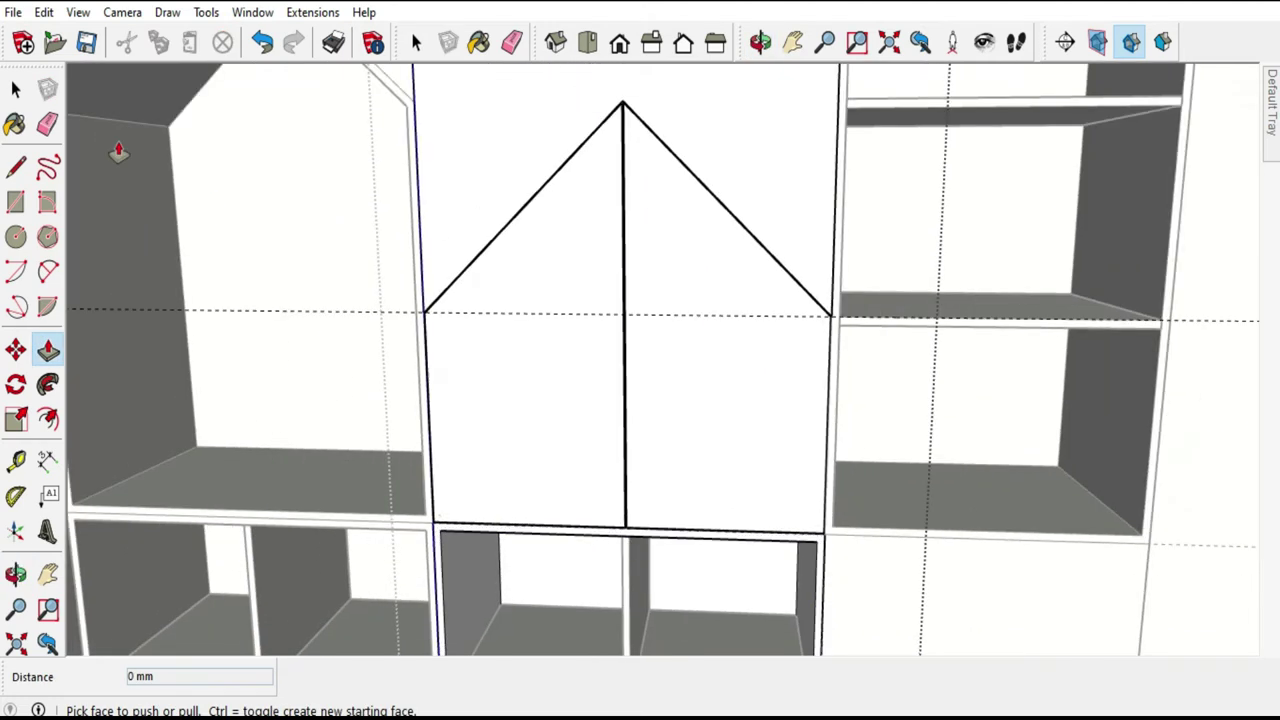
In the cabinet group, pull the left house-shaped niche face out flush with the frame.
left_click(12, 90)
scroll(800, 355, "down", 3)
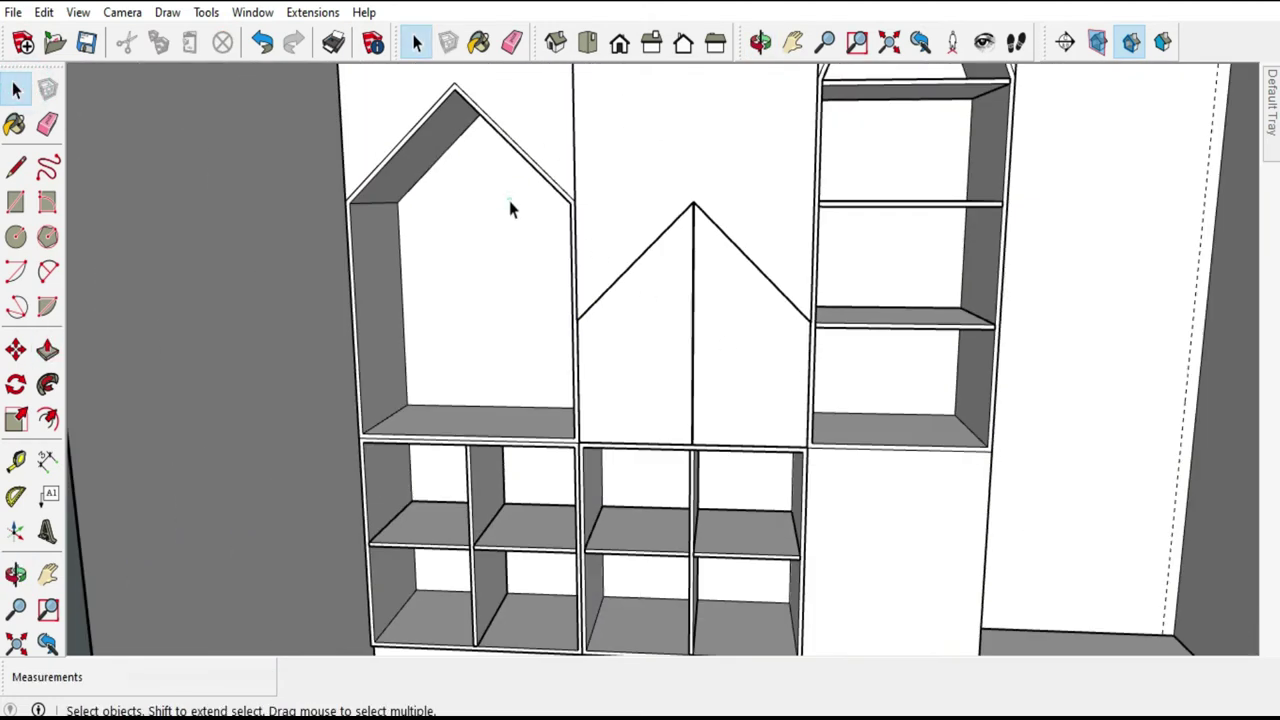
left_click(510, 205)
double_click(510, 205)
left_click(495, 203)
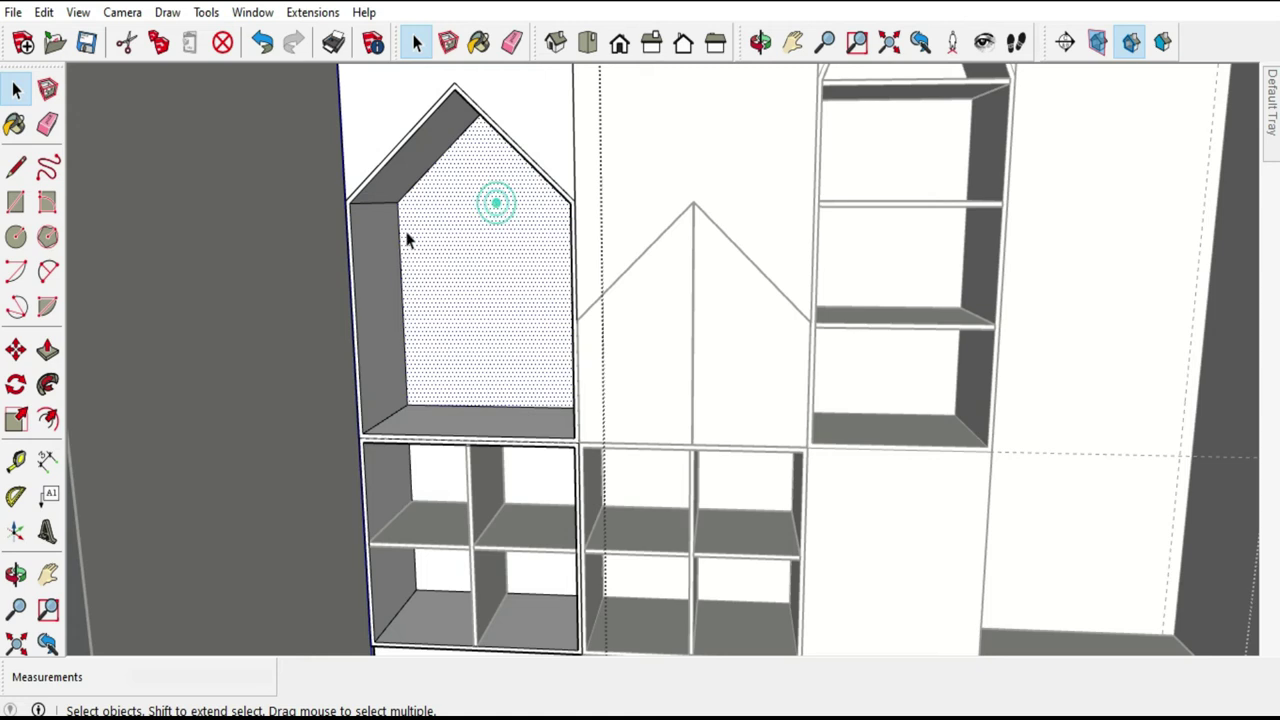
left_click(47, 351)
left_click(449, 283)
left_click(437, 271)
left_click(455, 228)
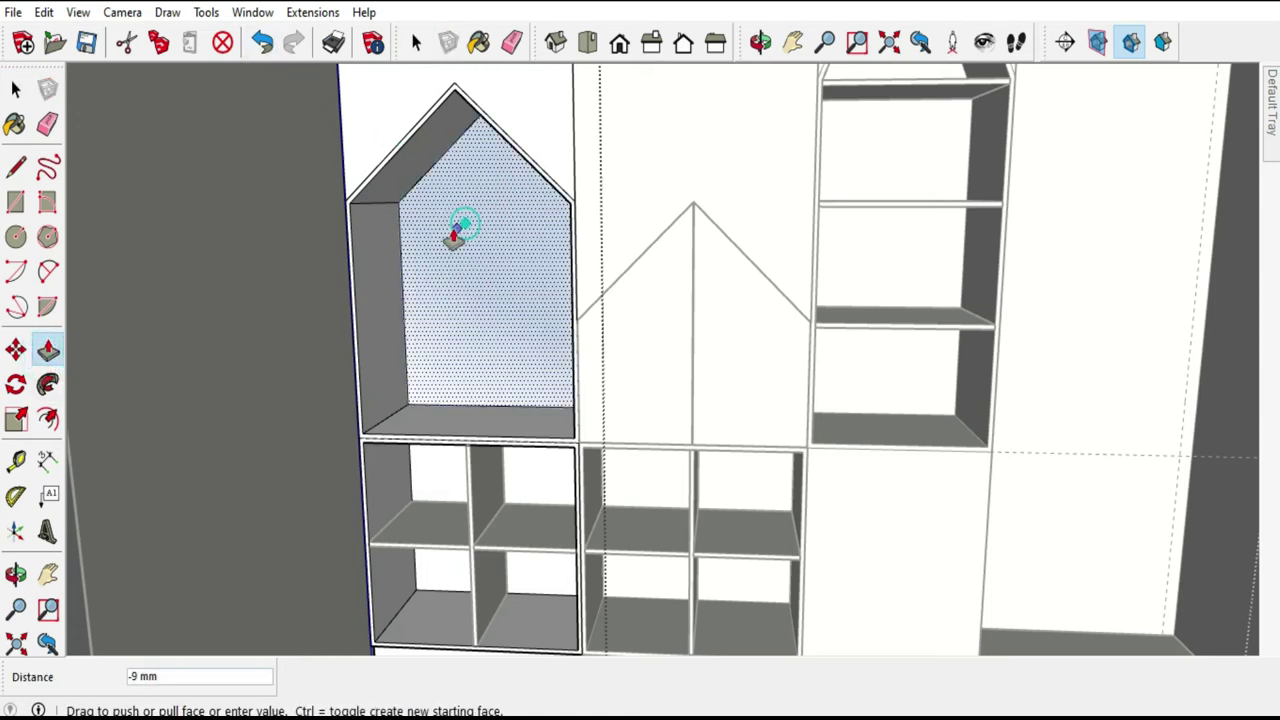
left_click(422, 118)
Erase the left niche's leftover inner roof edges and the stray edge beside the side.
left_click(47, 124)
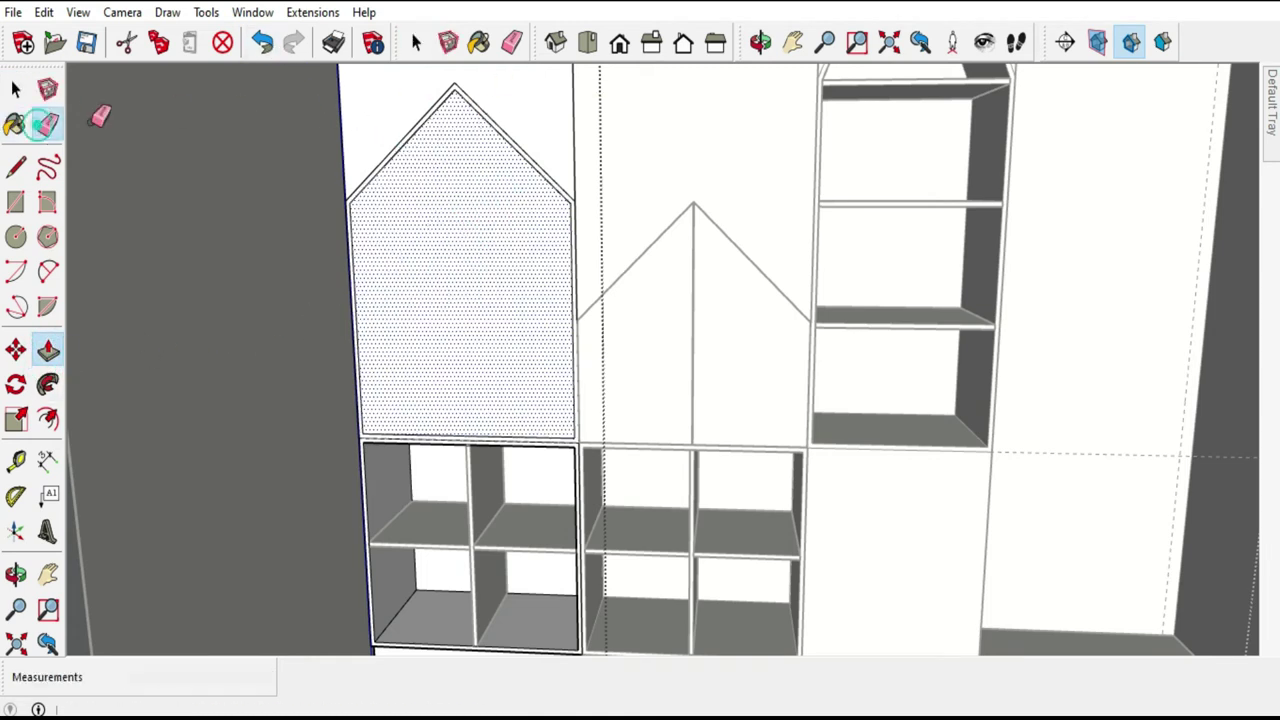
scroll(457, 84, "up", 2)
scroll(462, 72, "up", 2)
left_click_drag(457, 84, 471, 118)
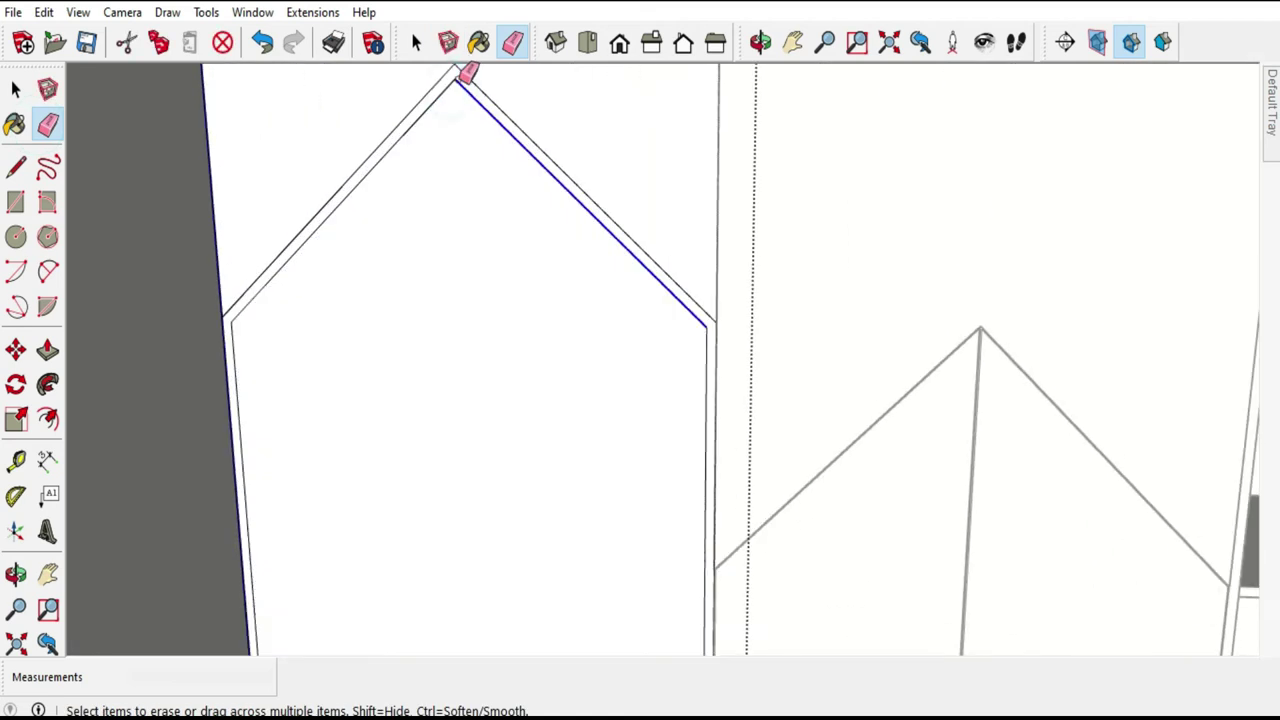
scroll(540, 170, "down", 3)
scroll(630, 578, "up", 2)
scroll(668, 626, "up", 2)
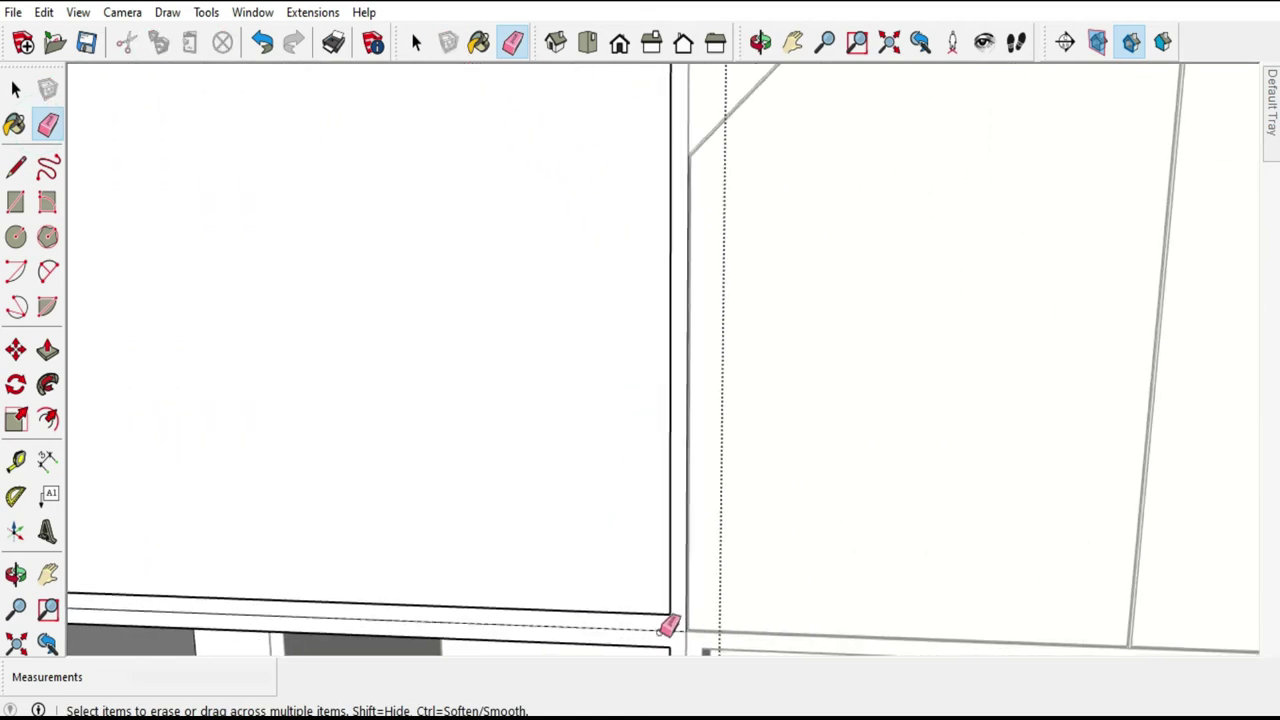
scroll(668, 612, "down", 2)
scroll(694, 563, "down", 1)
left_click(165, 444)
Draw a vertical line from the apex down the middle of the left panel.
left_click(16, 167)
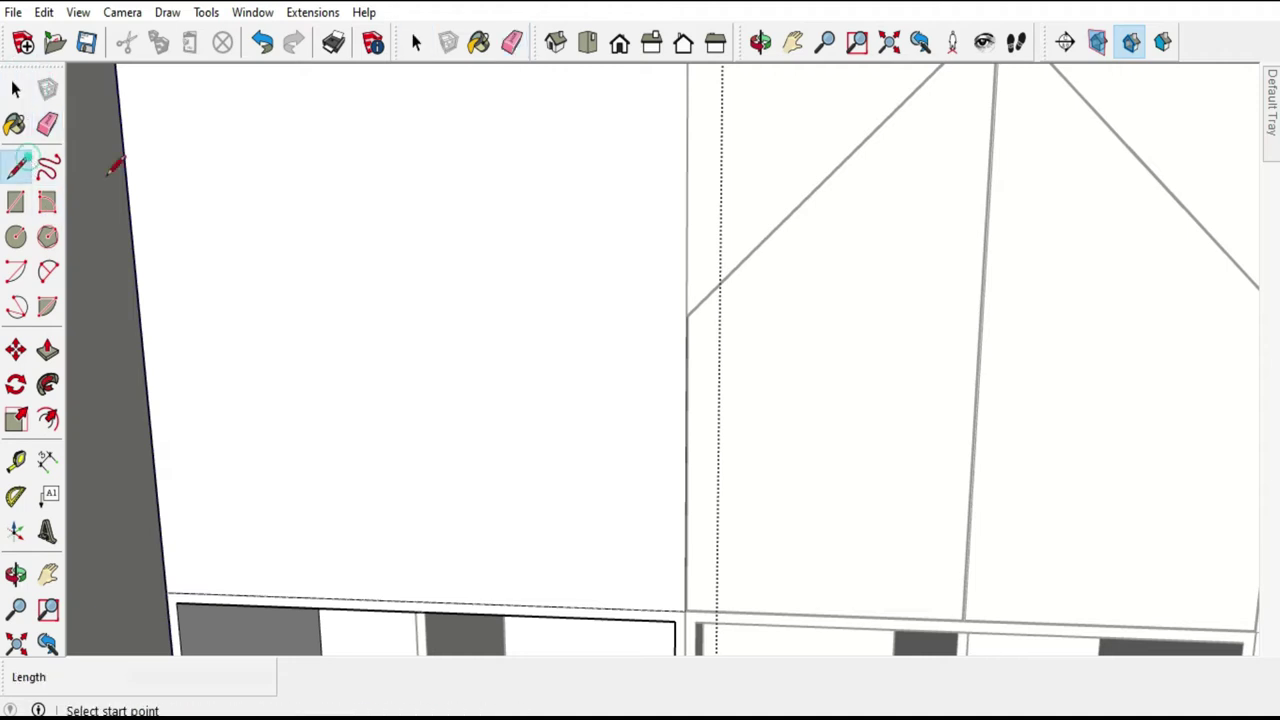
scroll(391, 420, "down", 3)
scroll(370, 250, "down", 1)
scroll(363, 477, "up", 2)
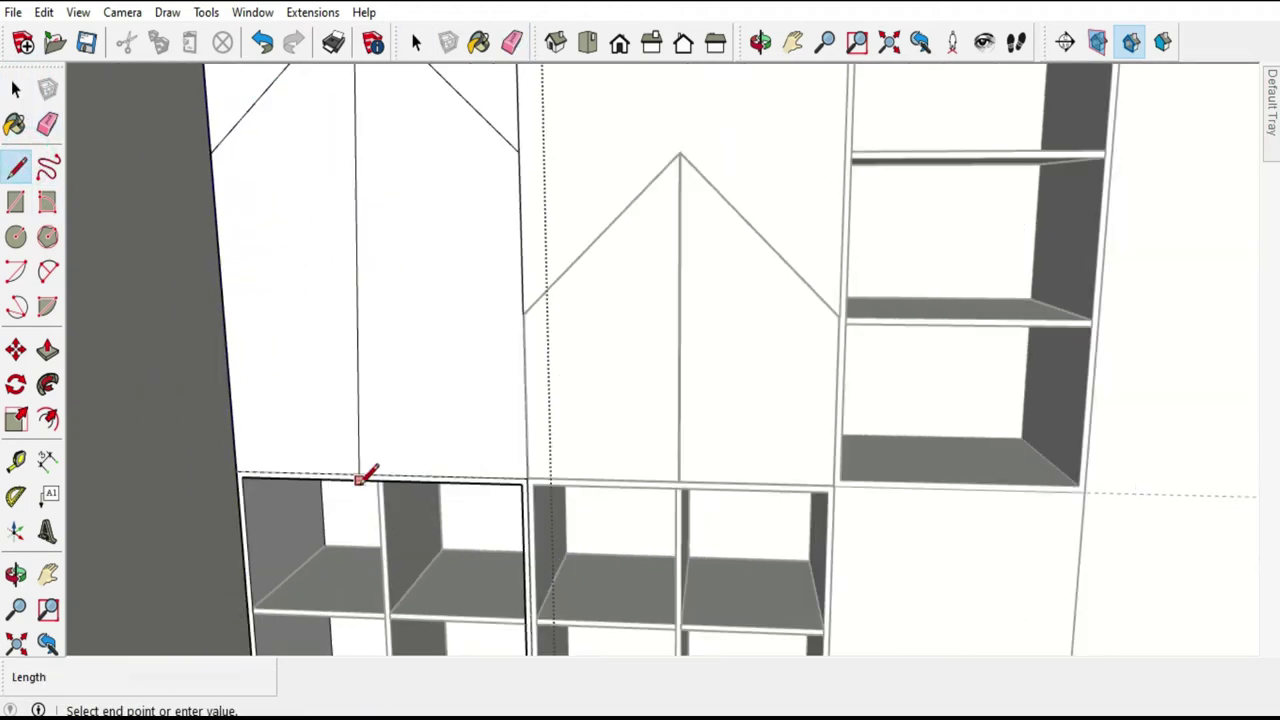
scroll(385, 460, "up", 3)
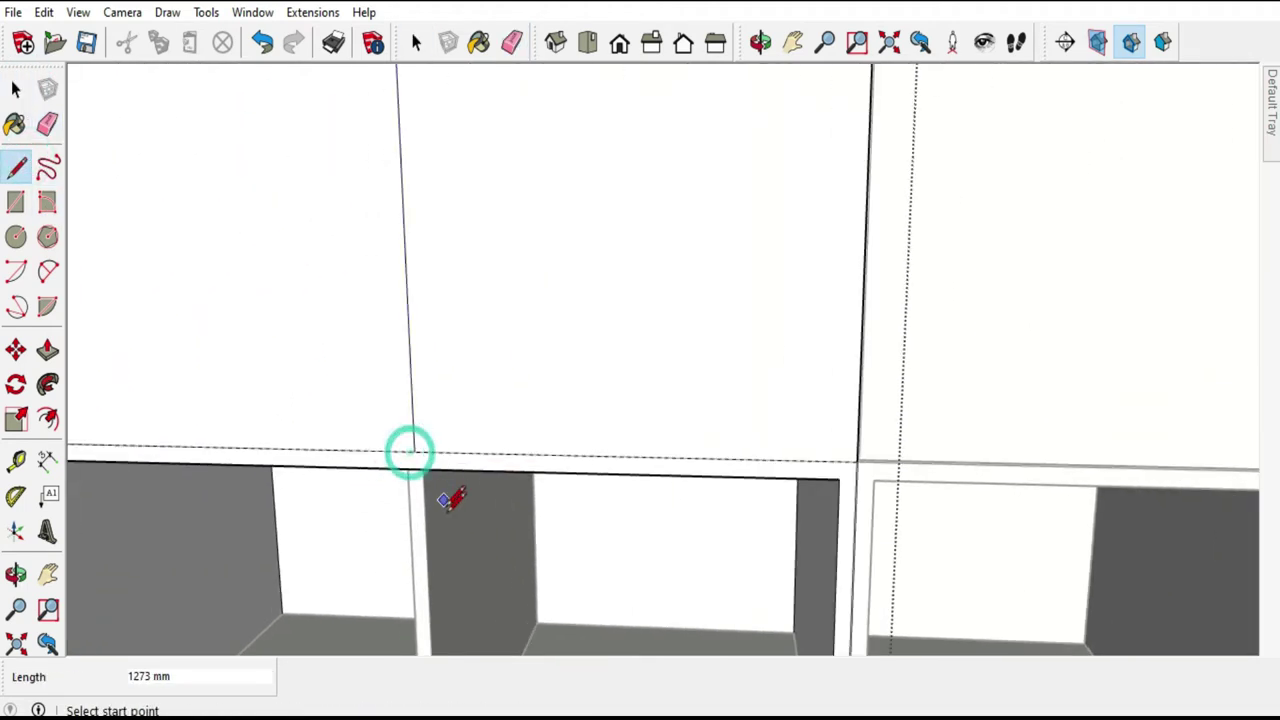
scroll(440, 504, "down", 2)
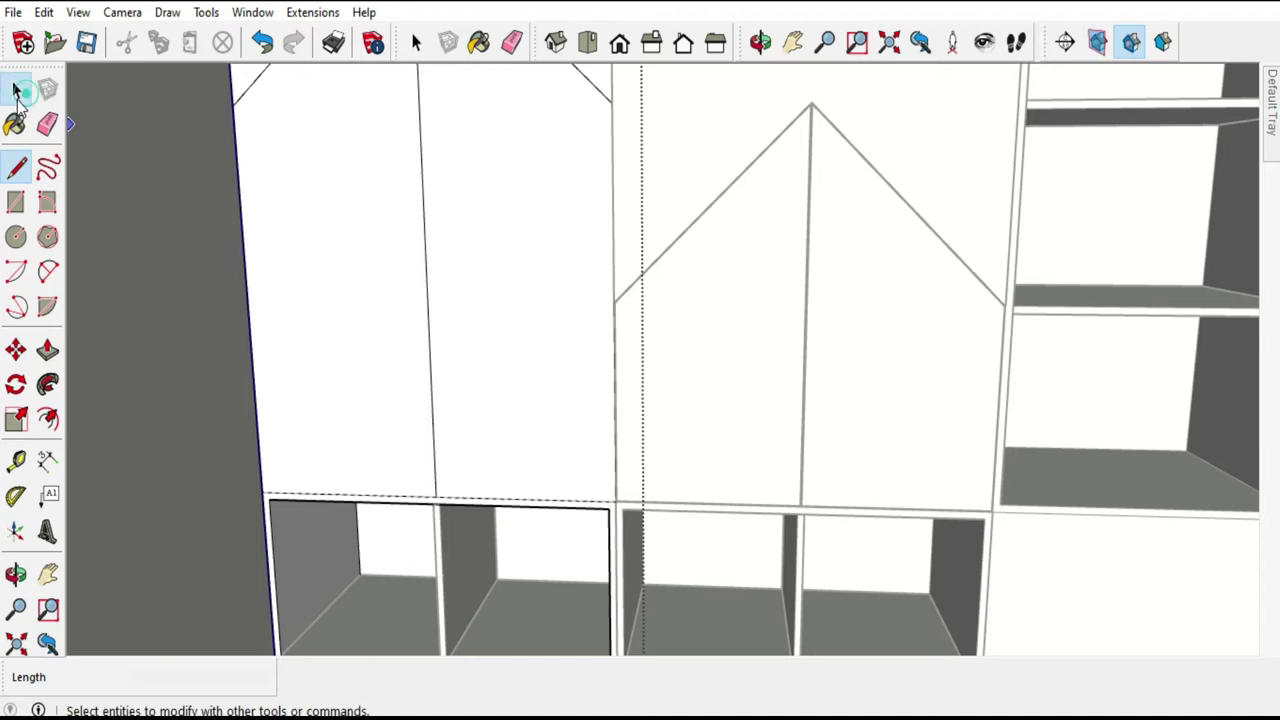
Select the left door face and start an offset on it.
left_click(16, 90)
scroll(471, 380, "down", 3)
scroll(429, 309, "down", 2)
scroll(434, 331, "up", 3)
left_click(434, 331)
key("o")
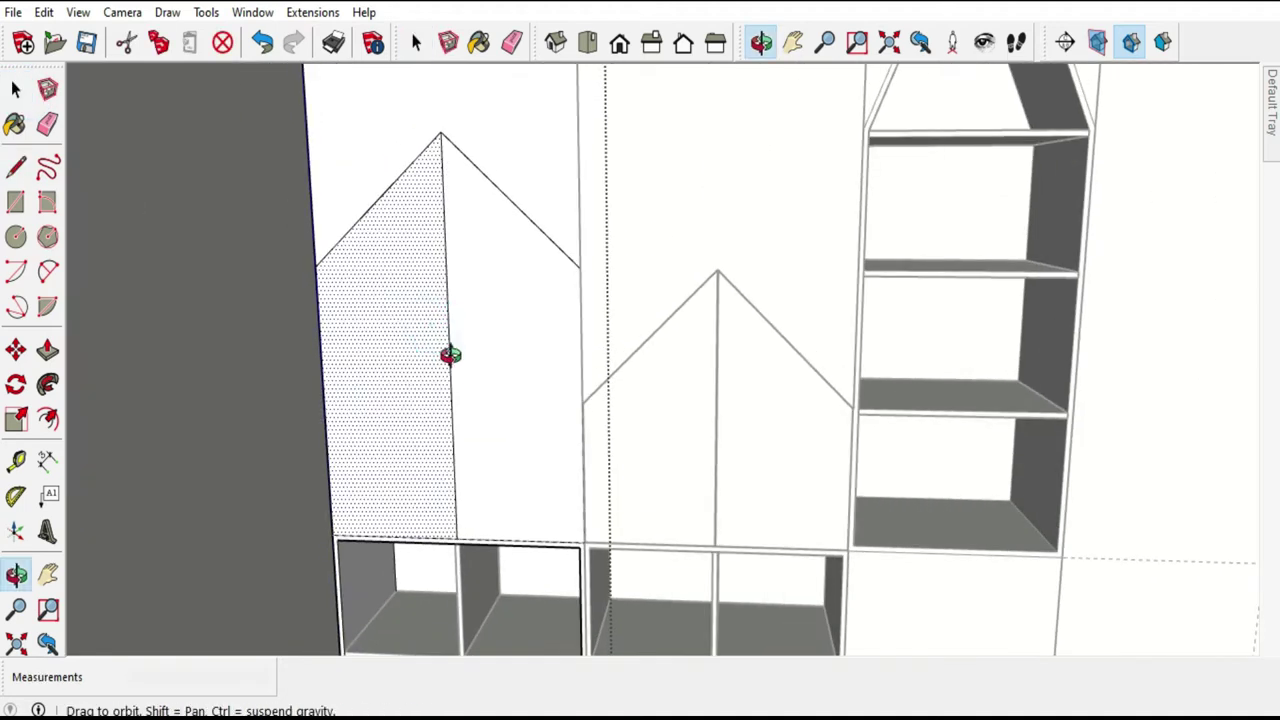
left_click_drag(450, 355, 229, 403)
key("space")
left_click(48, 421)
left_click(391, 338)
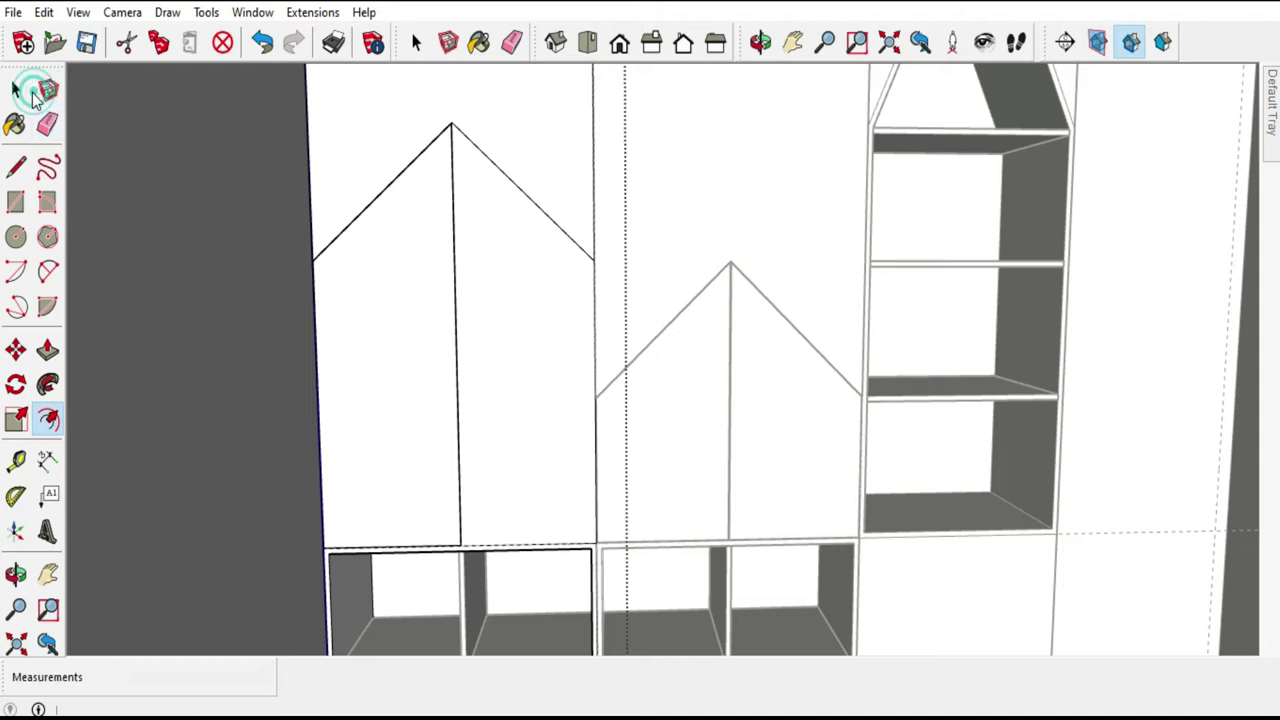
Dismiss the component prompt, then select the right door face and try Offset.
left_click(36, 90)
key("Escape")
left_click(498, 300)
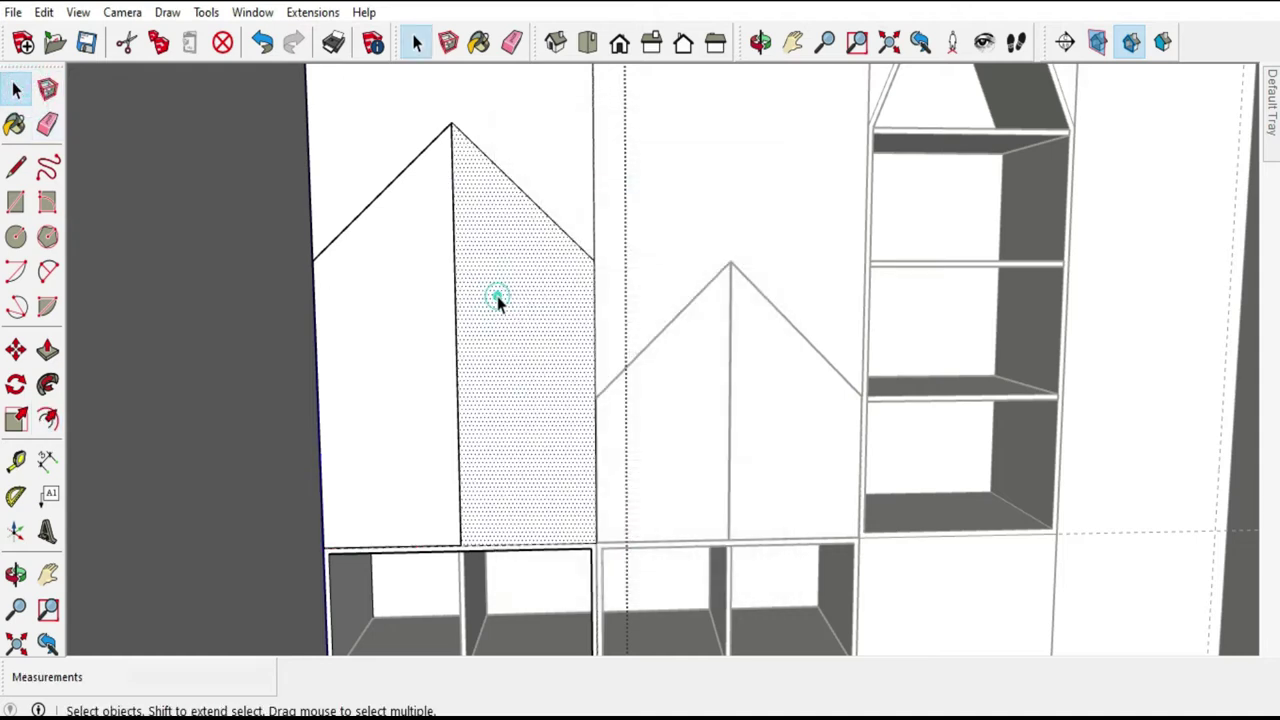
left_click(50, 421)
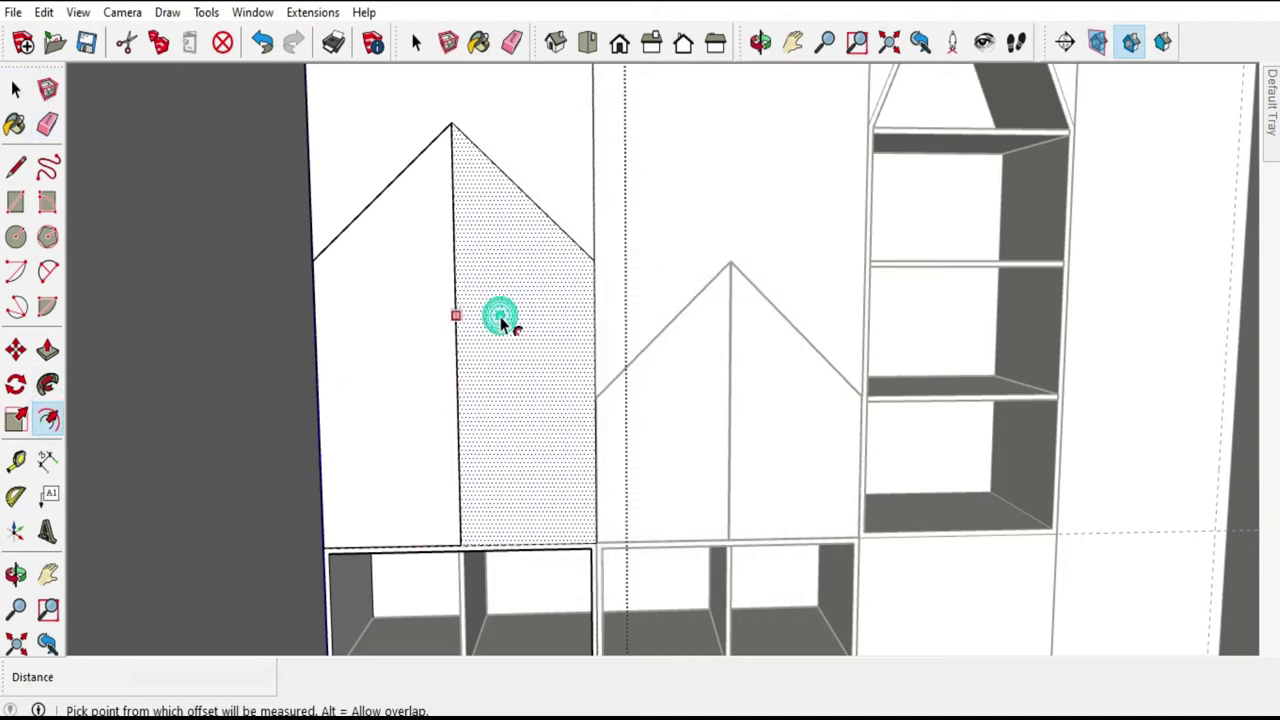
left_click(16, 90)
scroll(326, 491, "up", 2)
Orbit and zoom around the left door panel to view its edges at an angle.
scroll(783, 615, "up", 3)
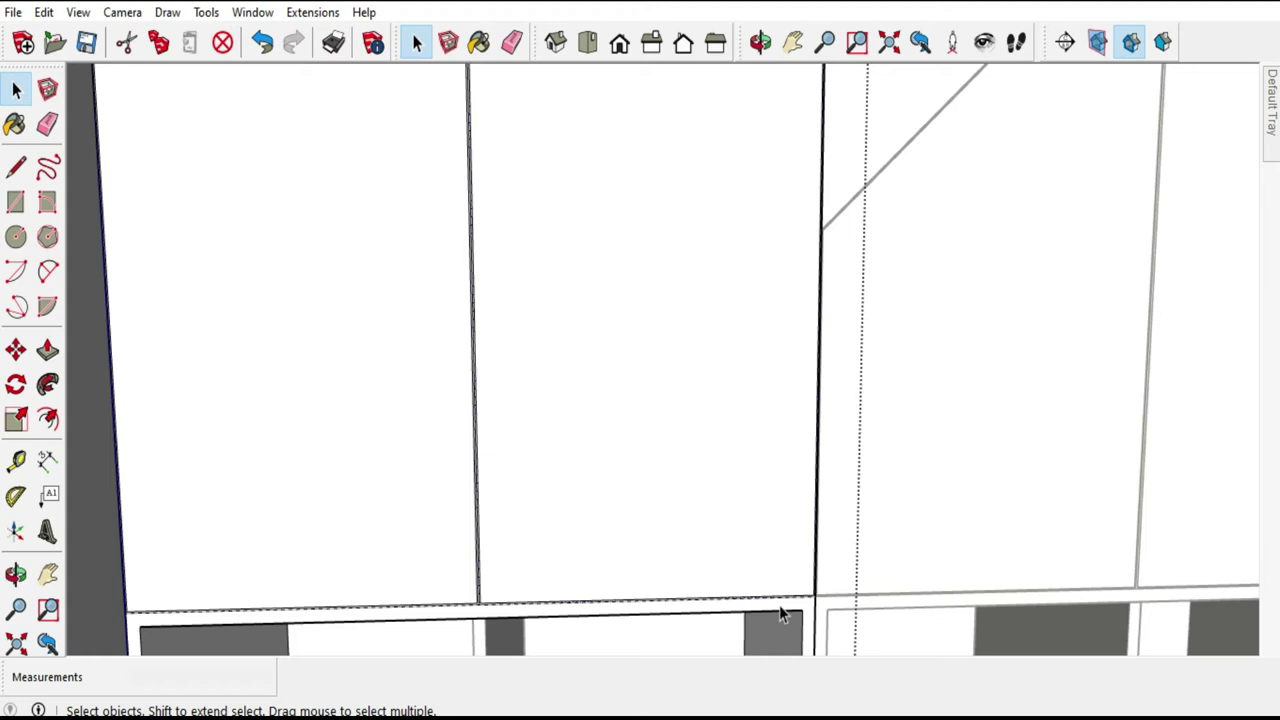
scroll(783, 615, "up", 2)
scroll(809, 586, "up", 2)
mouse_move(920, 566)
middle_mouse_down()
mouse_move(943, 523)
mouse_move(932, 547)
middle_mouse_up()
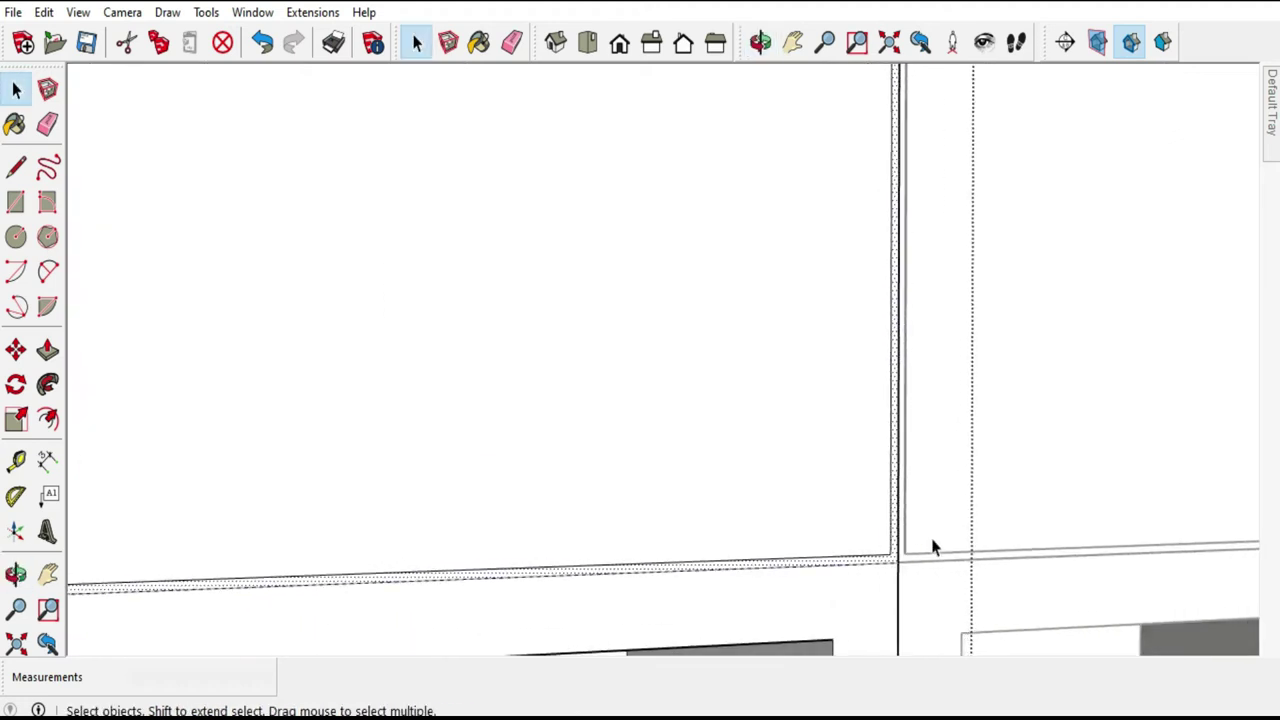
left_click(937, 546)
scroll(686, 429, "down", 1)
scroll(914, 583, "down", 2)
scroll(543, 420, "up", 3)
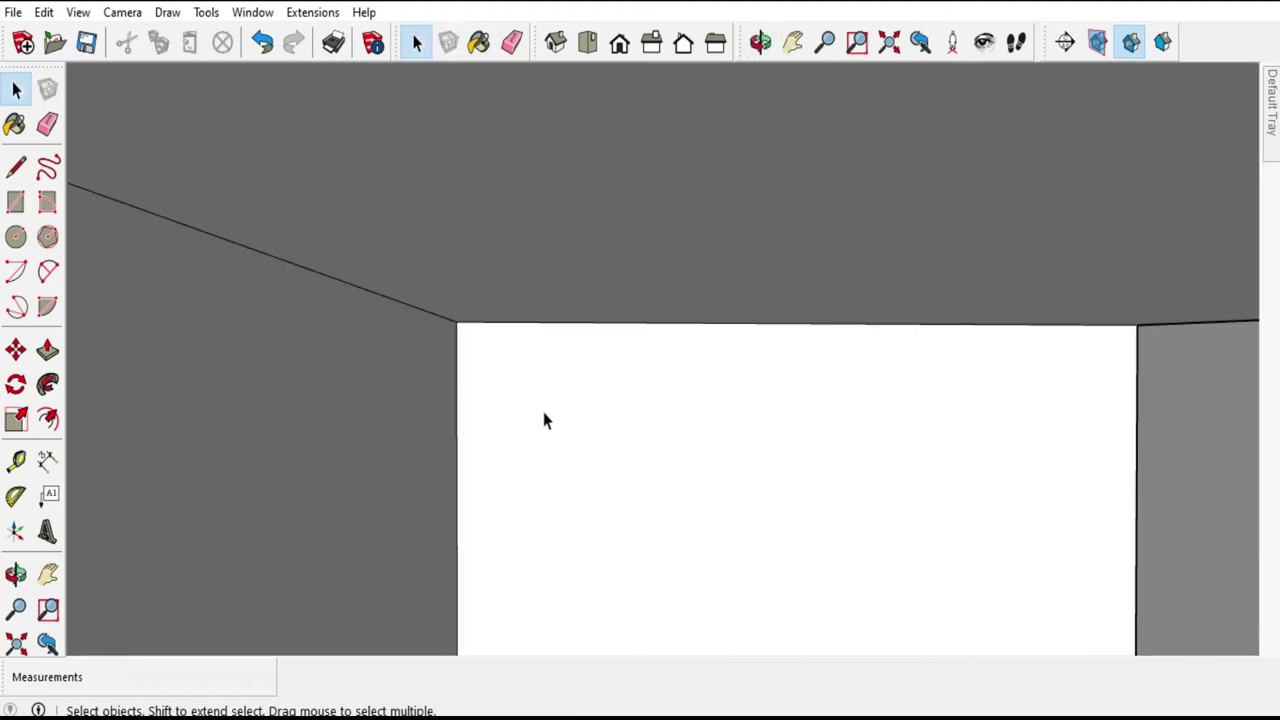
scroll(712, 556, "down", 3)
mouse_move(712, 556)
middle_mouse_down()
mouse_move(674, 517)
mouse_move(398, 438)
middle_mouse_up()
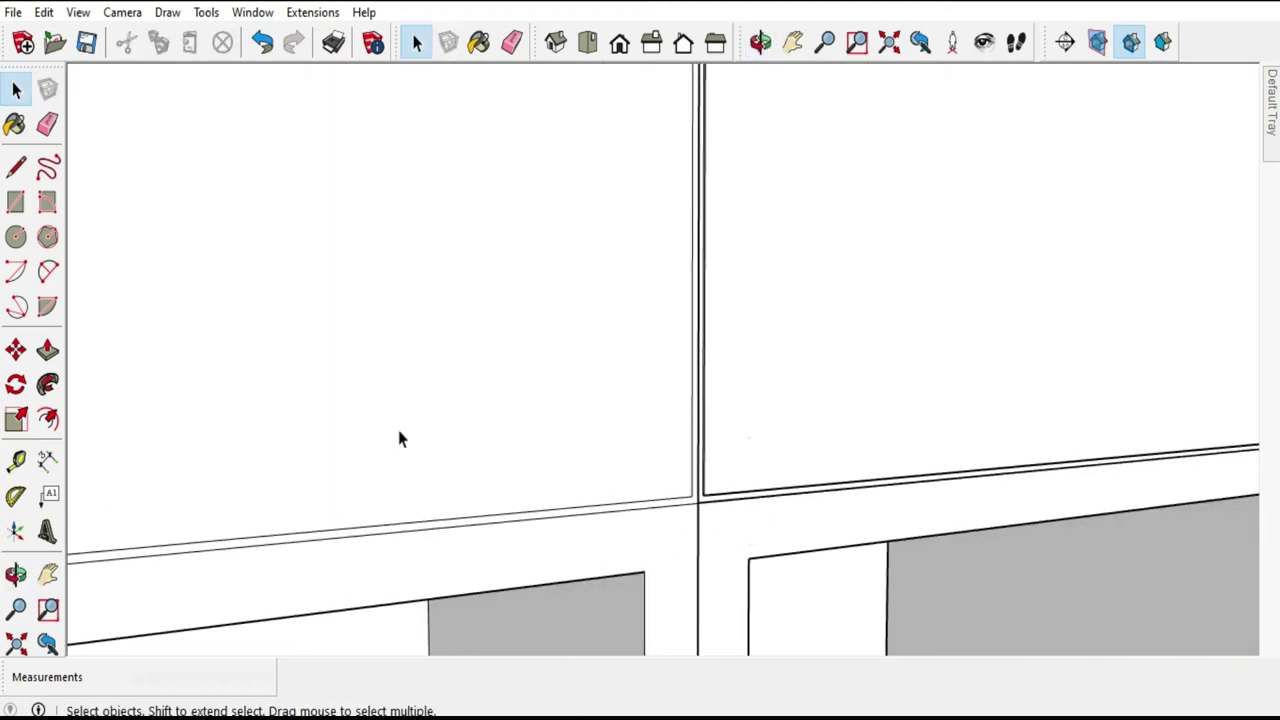
left_click(50, 354)
scroll(694, 507, "up", 1)
scroll(690, 502, "up", 2)
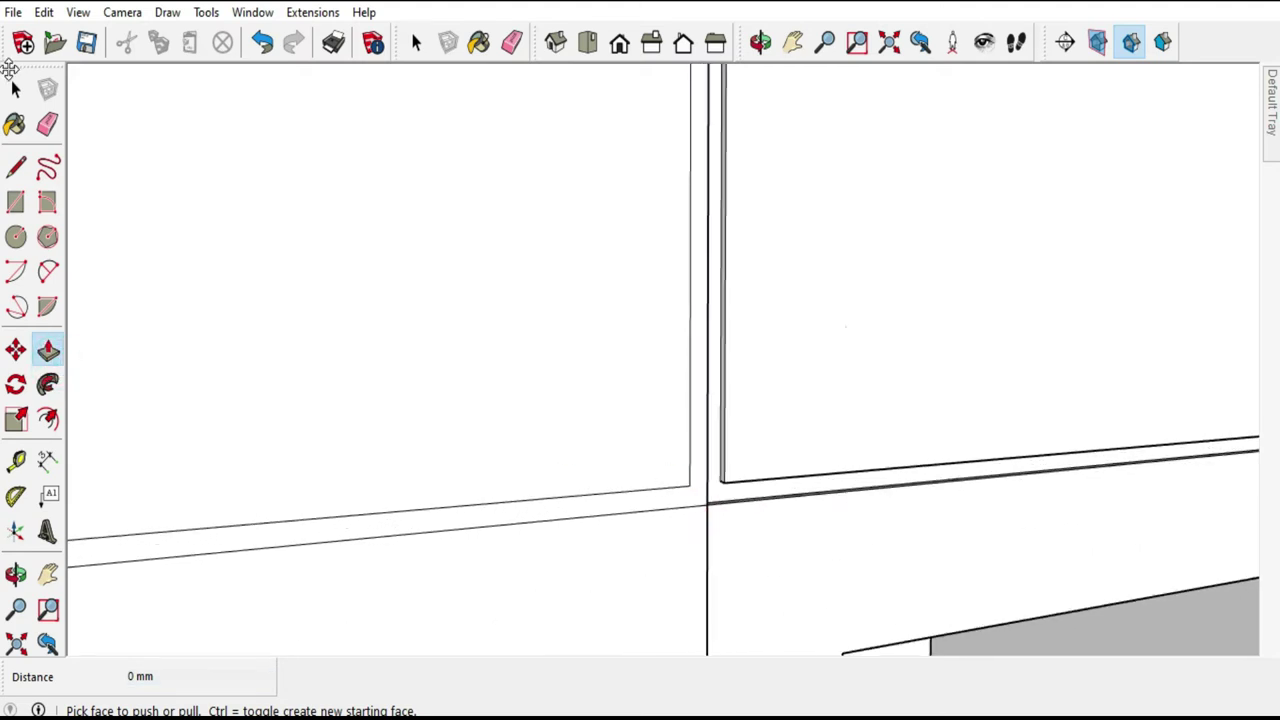
Recess the left door group's front face by 1 mm, retrying after undoing a mistaken push.
left_click(15, 88)
double_click(686, 503)
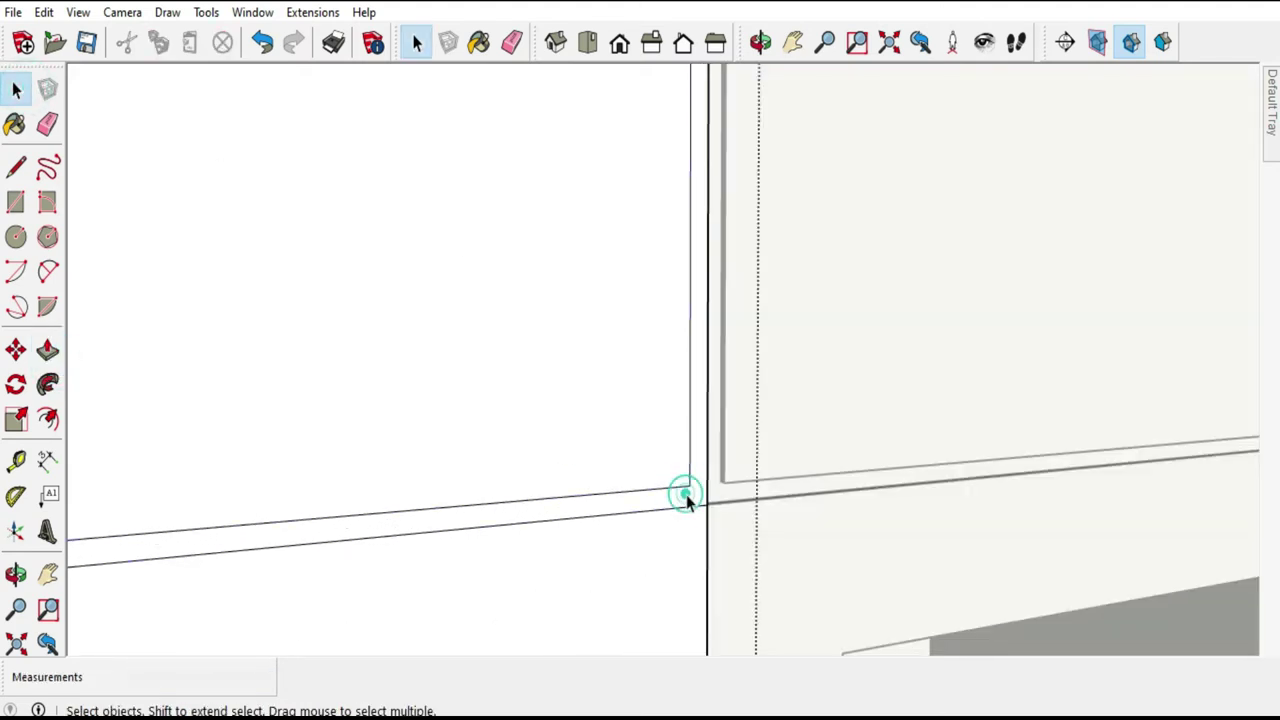
left_click(689, 500)
key("p")
left_click(689, 500)
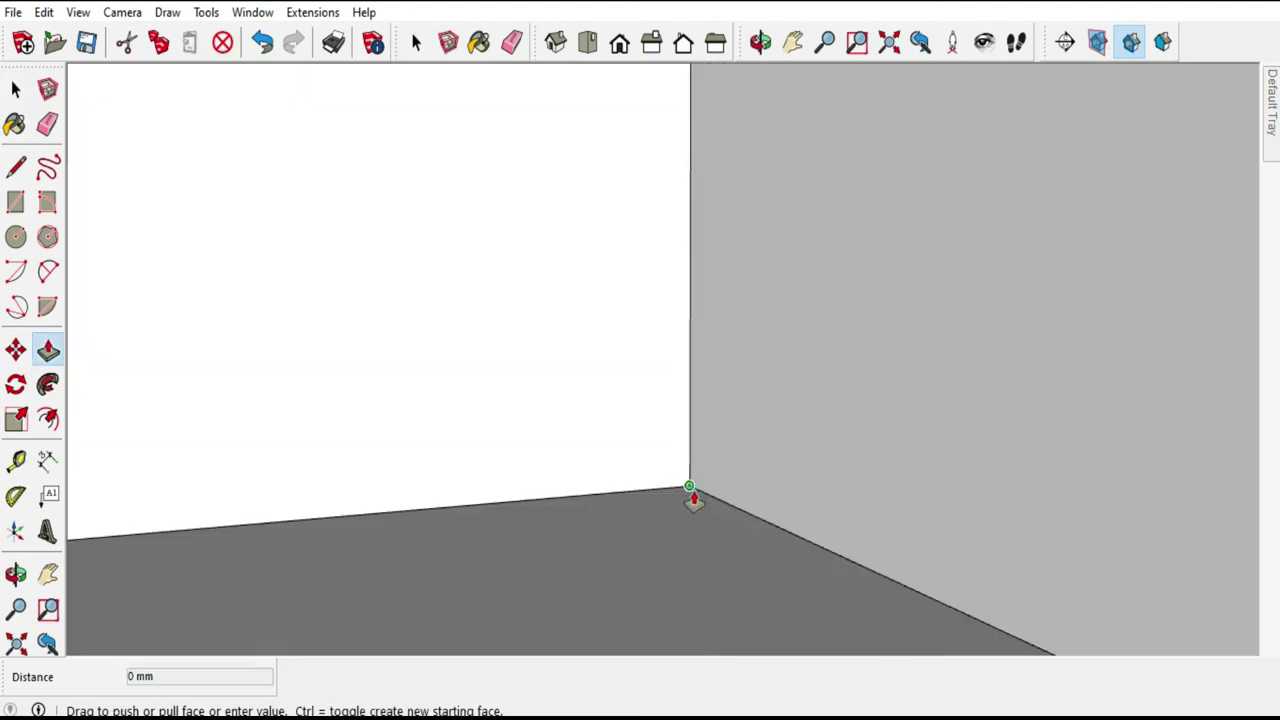
left_click(260, 42)
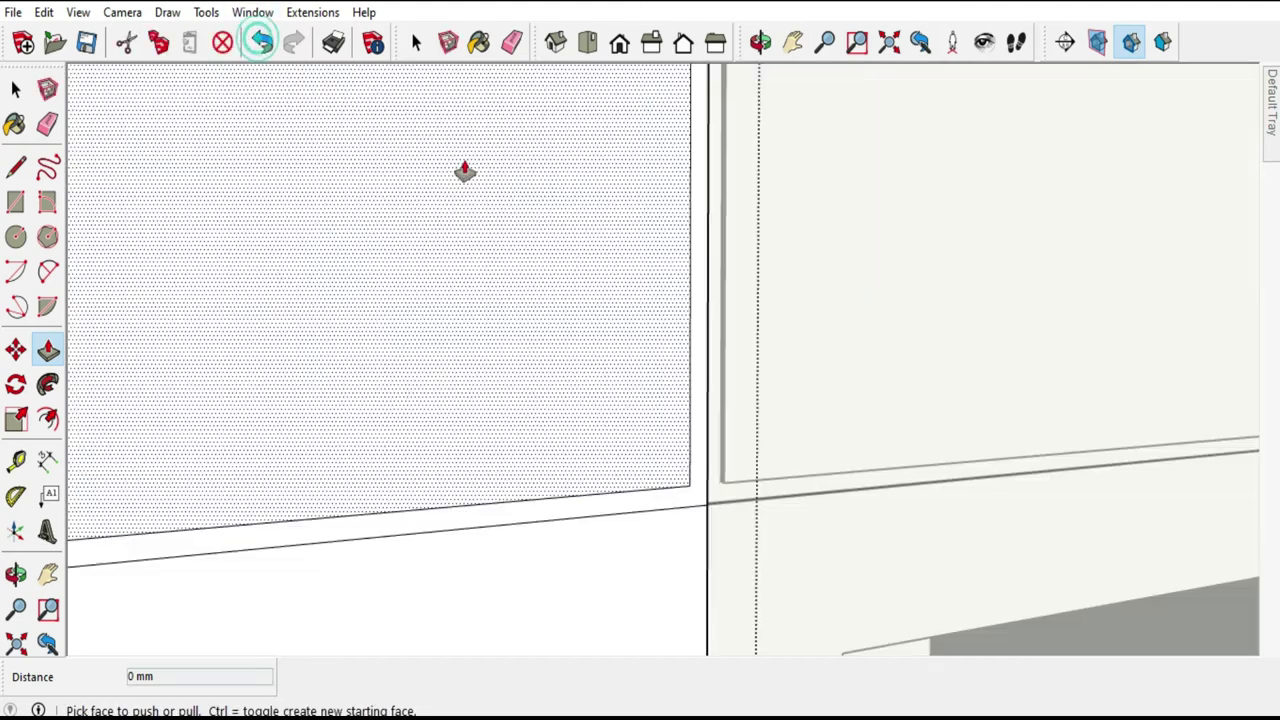
left_click(687, 486)
left_click(705, 490)
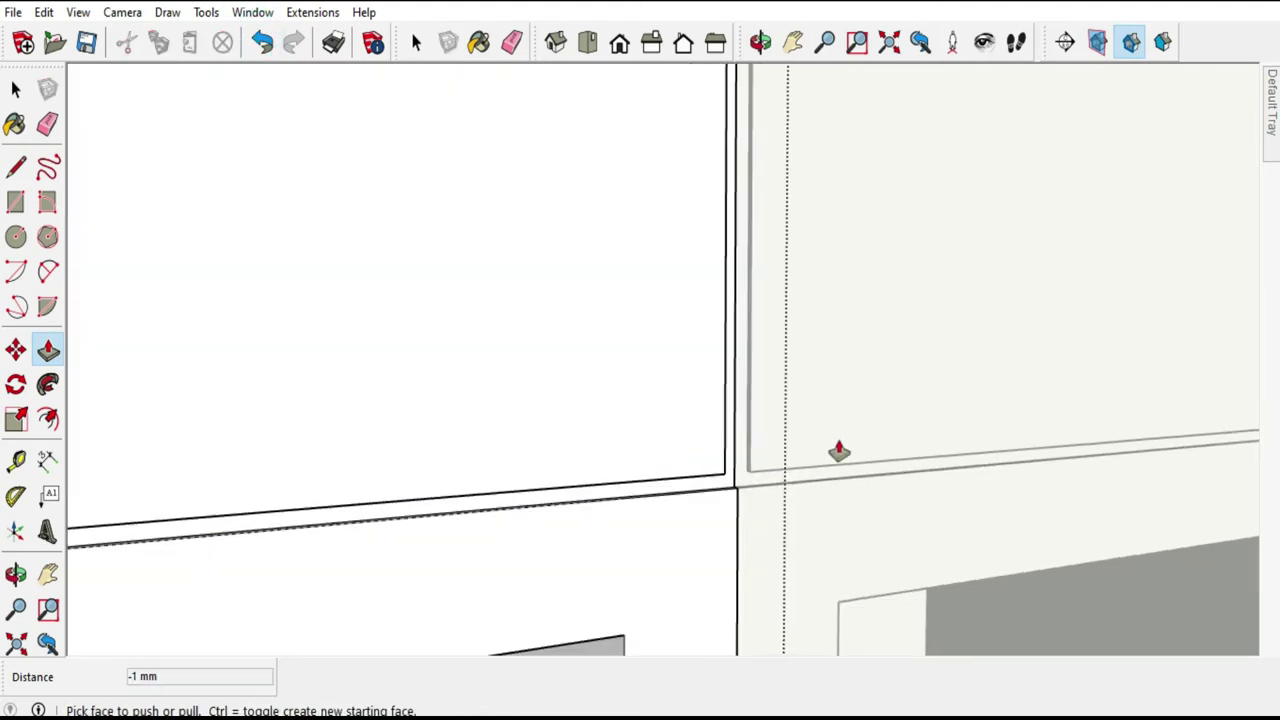
Orbit beneath the panels and zoom out to view the whole shelving unit.
scroll(837, 451, "down", 3)
scroll(957, 446, "down", 2)
scroll(370, 490, "up", 3)
middle_click_drag(369, 489, 676, 476)
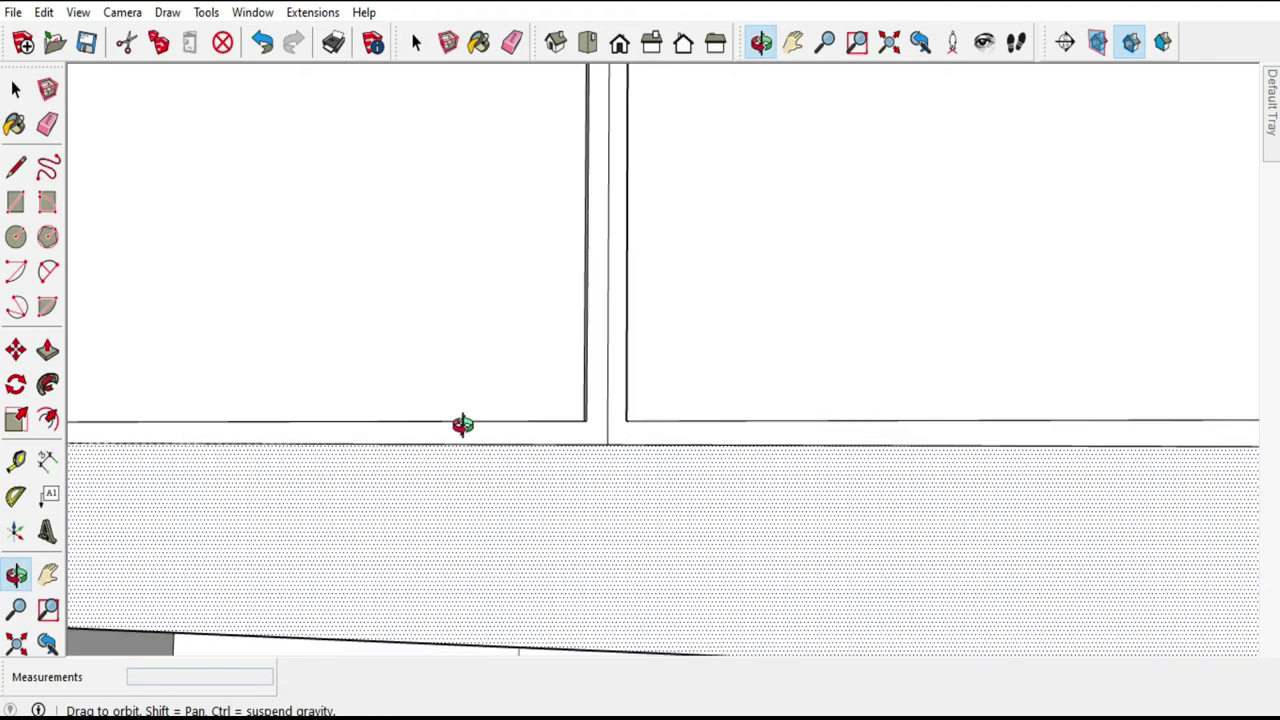
middle_click_drag(676, 476, 611, 524)
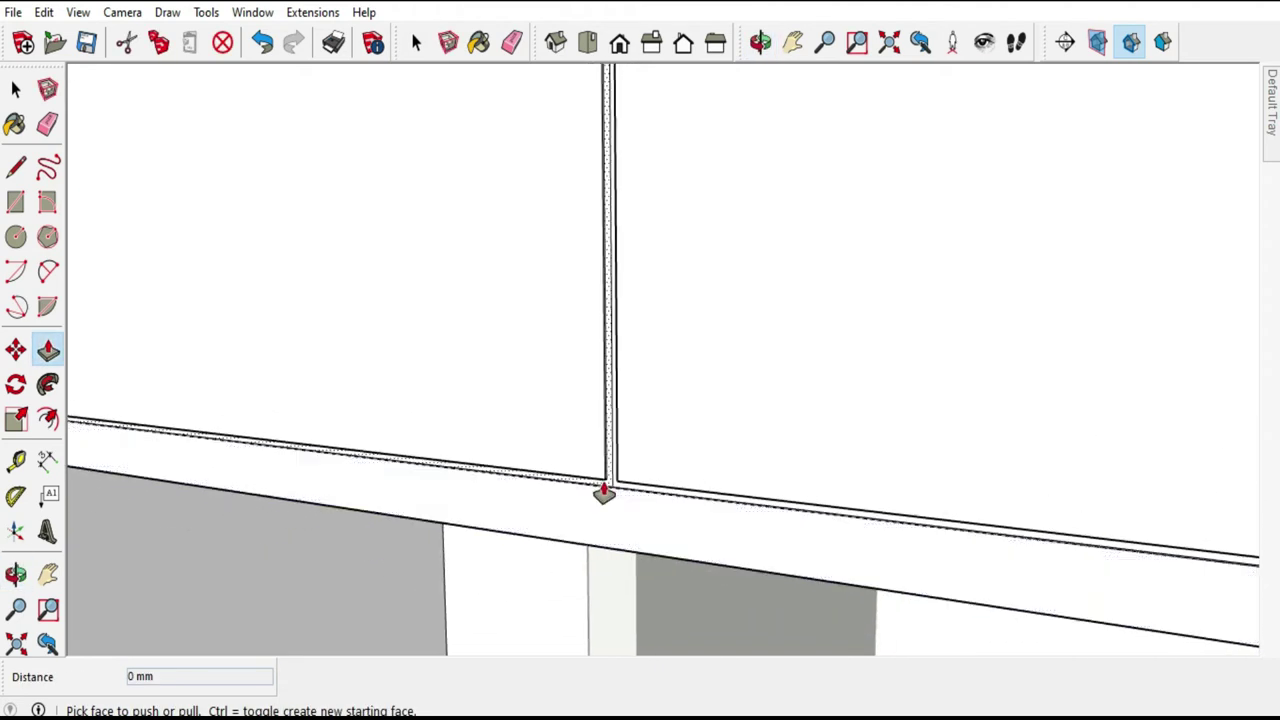
scroll(603, 491, "down", 2)
scroll(603, 491, "down", 2)
scroll(527, 453, "down", 2)
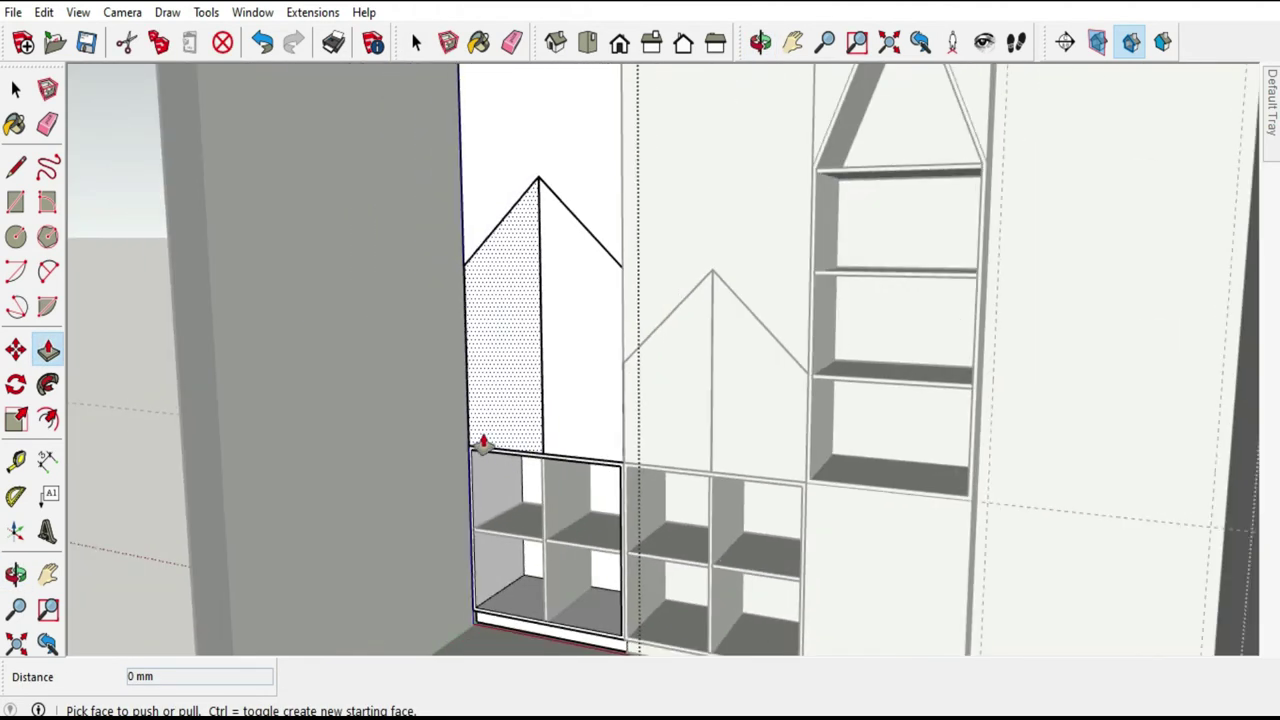
left_click(18, 90)
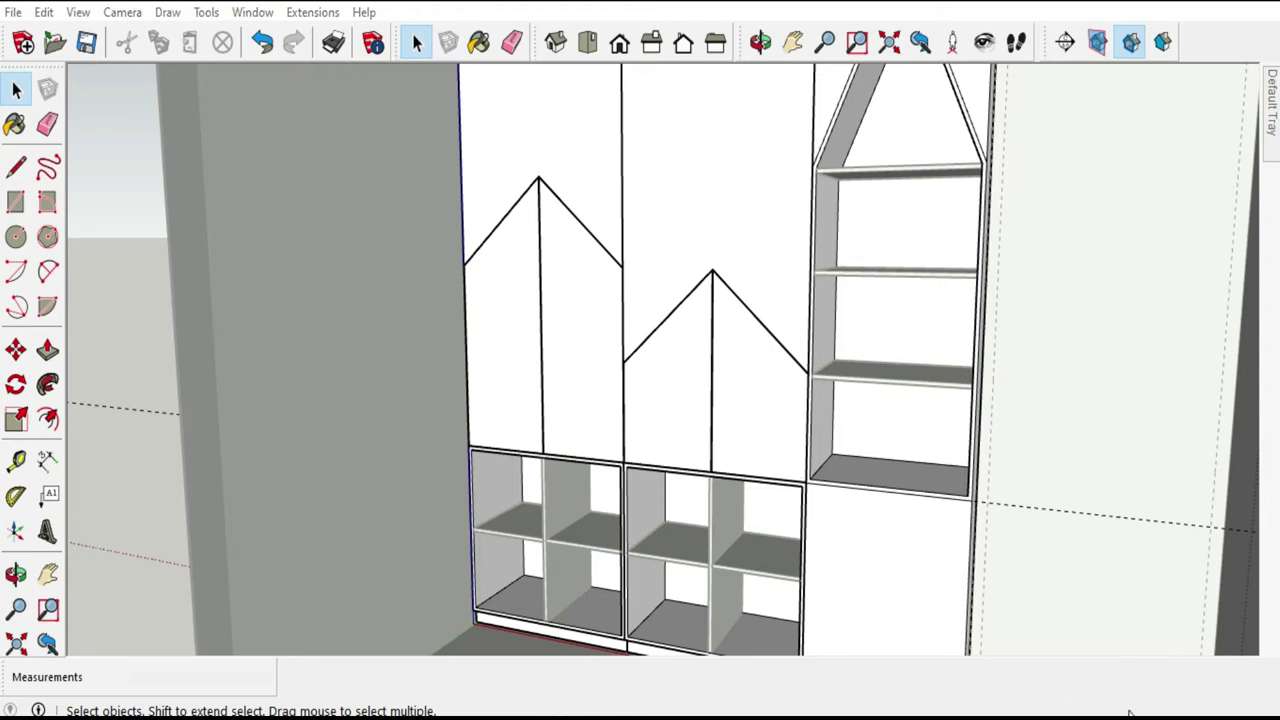
Zoom in on the door panels and select the left door's face above the gable.
scroll(385, 192, "up", 3)
scroll(361, 218, "up", 2)
scroll(291, 272, "up", 1)
mouse_move(291, 270)
middle_mouse_down()
mouse_move(309, 220)
mouse_move(274, 266)
mouse_move(226, 260)
middle_mouse_up()
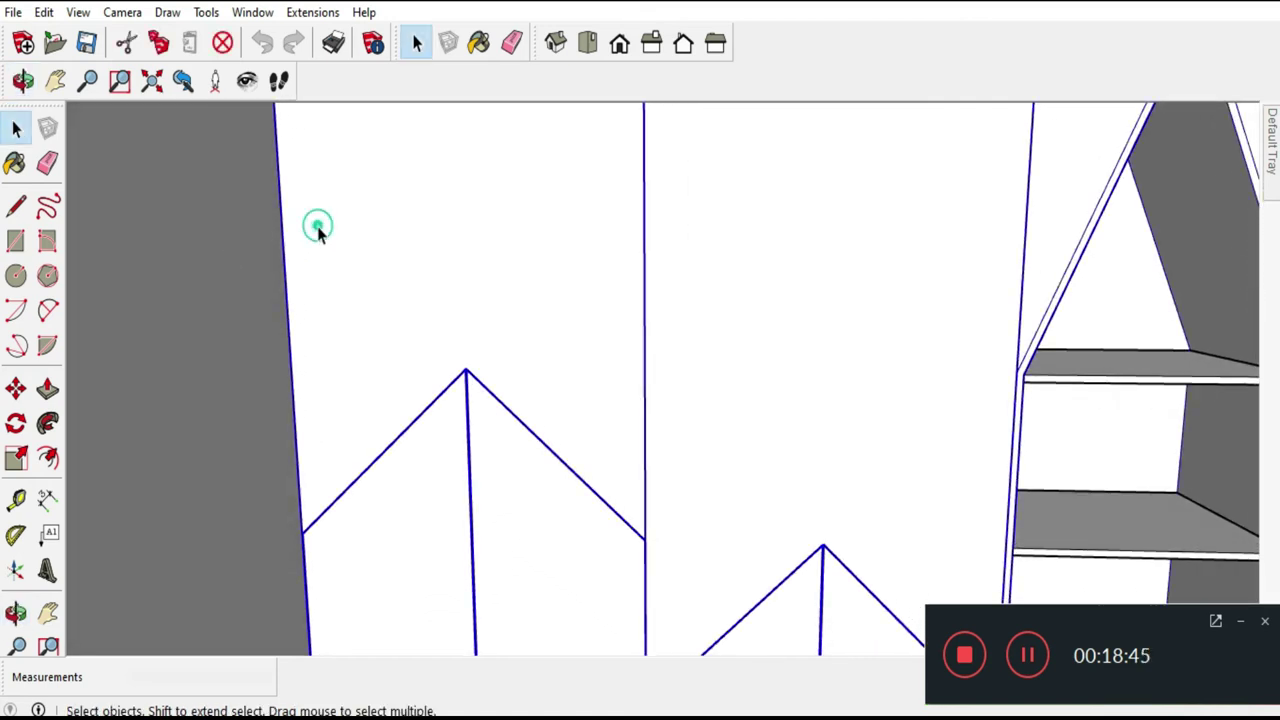
left_click(317, 226)
left_click(473, 245)
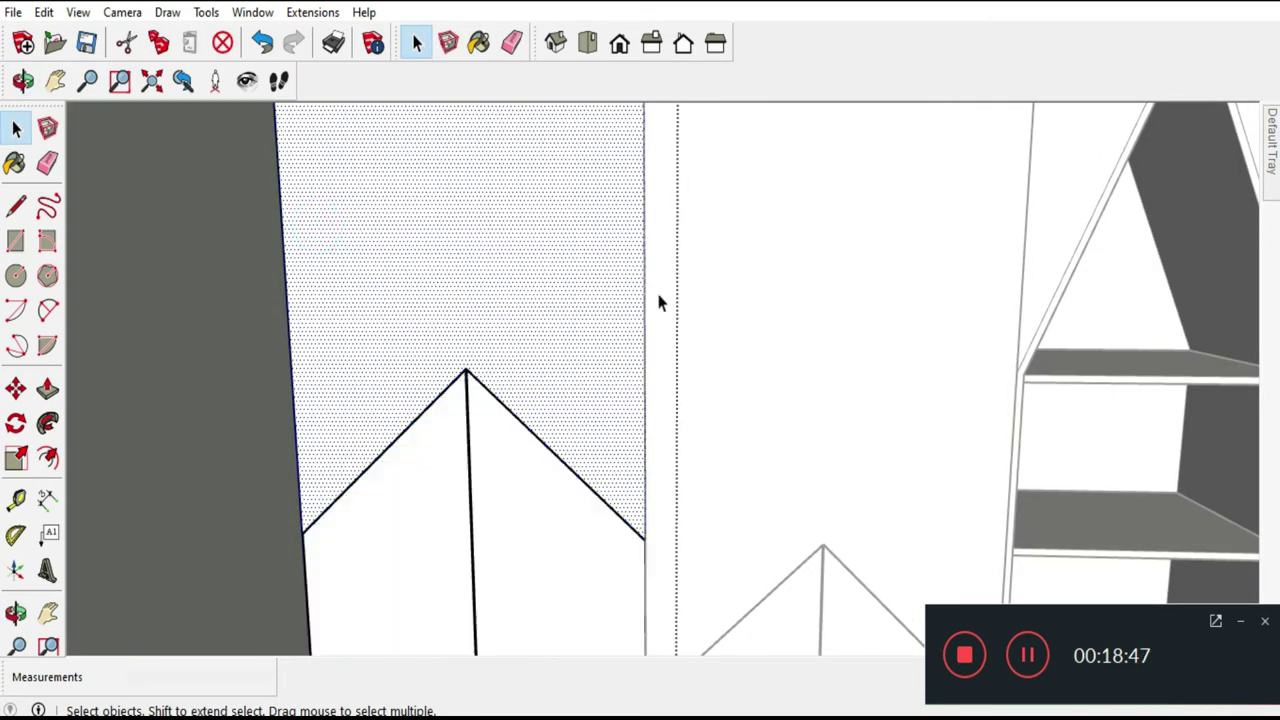
Place a guide 2 mm inside the upper face's right edge.
scroll(615, 510, "up", 3)
scroll(680, 565, "up", 2)
scroll(656, 535, "up", 1)
mouse_move(654, 531)
middle_mouse_down()
mouse_move(625, 468)
mouse_move(677, 386)
mouse_move(646, 454)
middle_mouse_up()
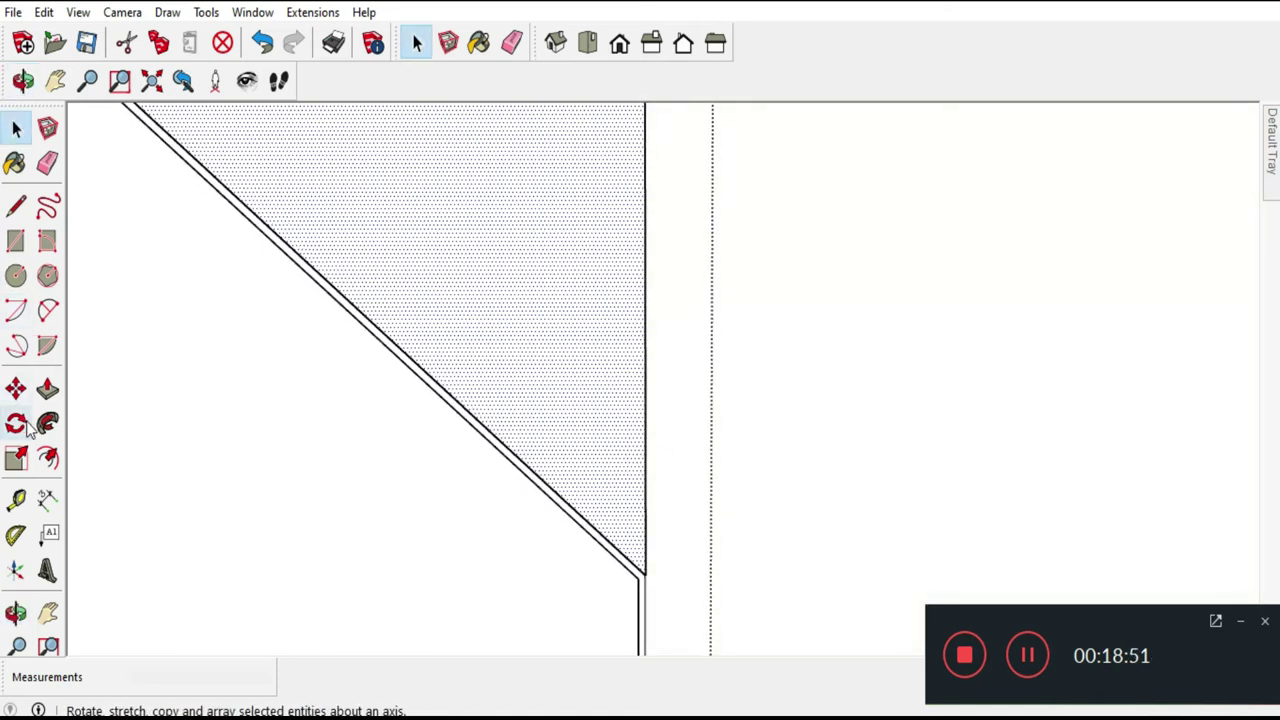
left_click(17, 497)
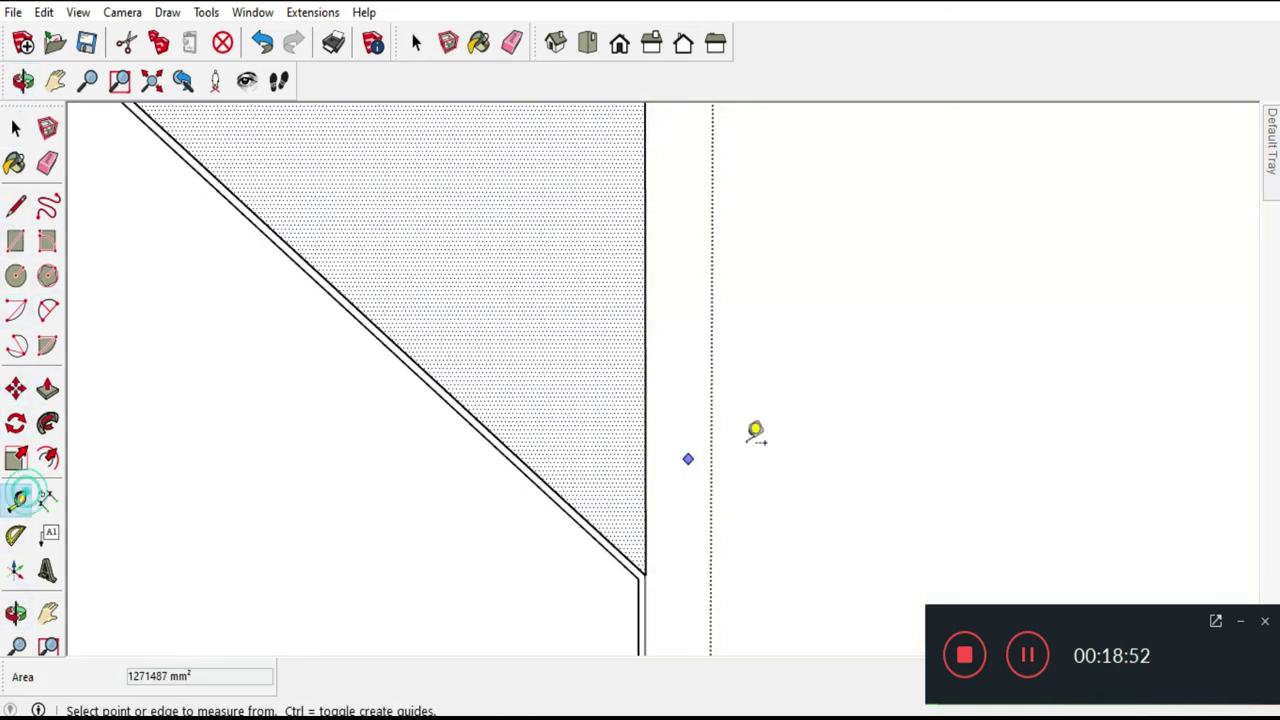
left_click(645, 417)
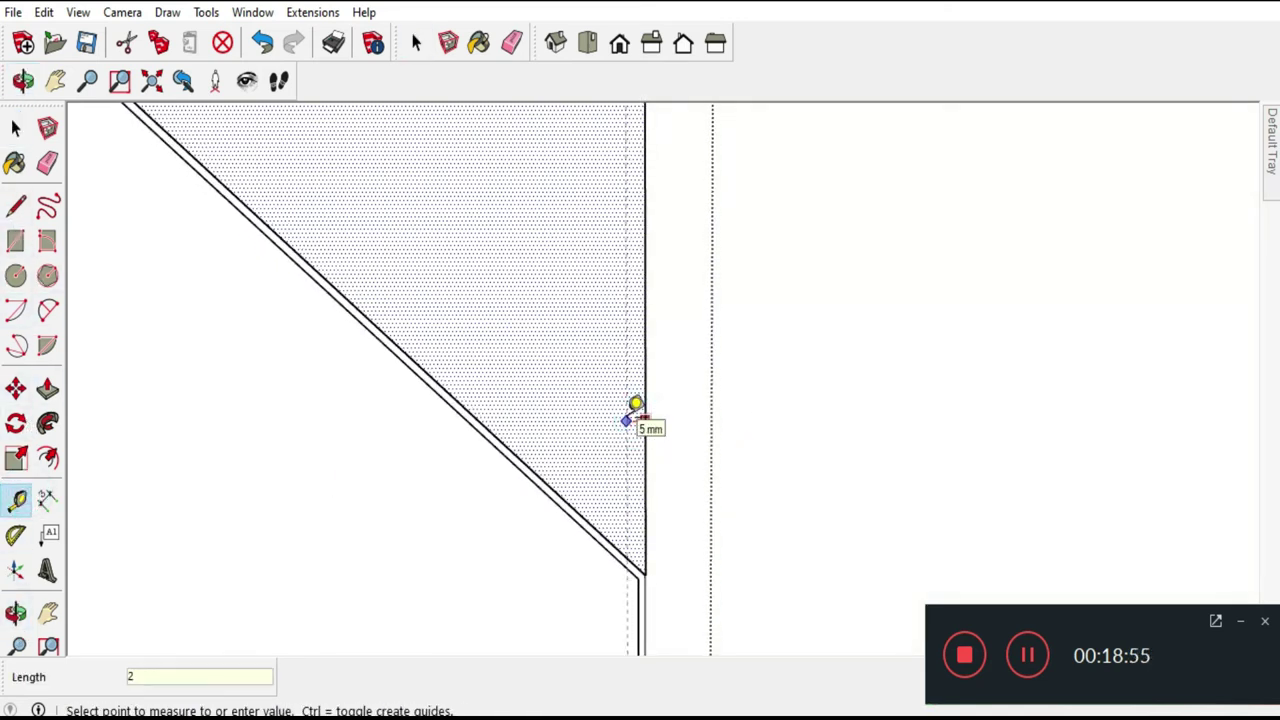
left_click(17, 206)
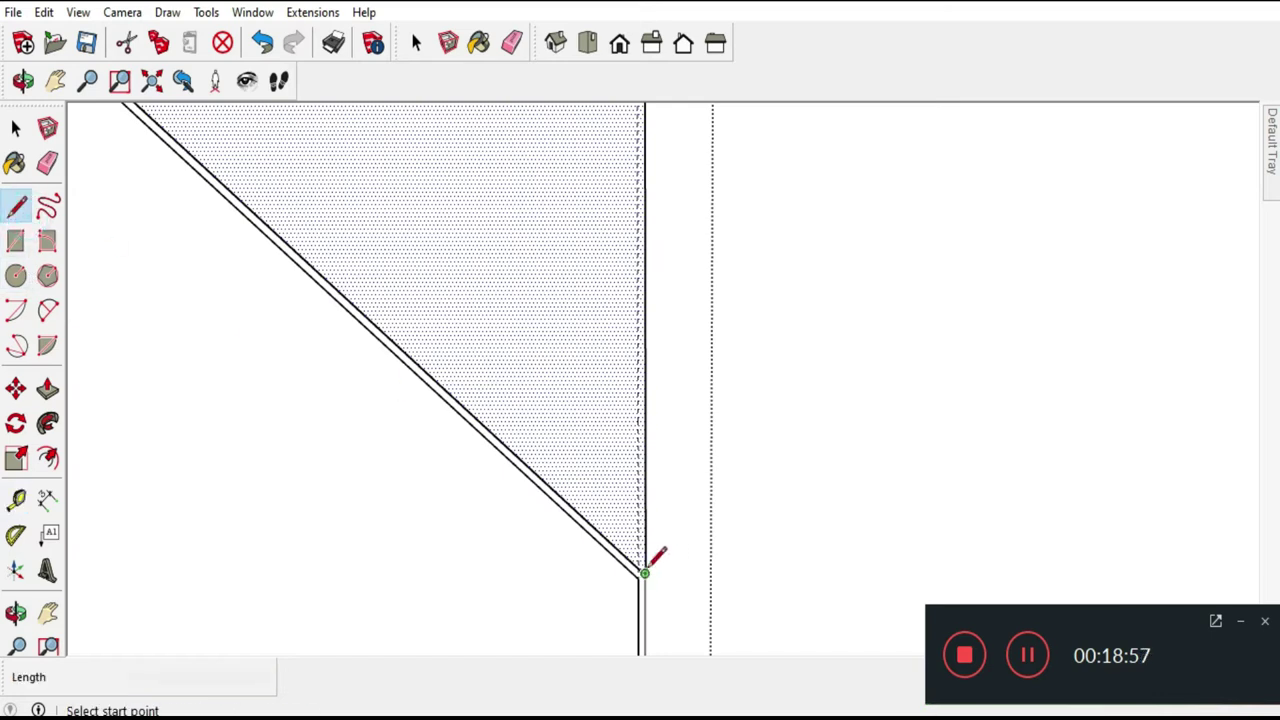
scroll(641, 556, "down", 2)
scroll(631, 614, "down", 2)
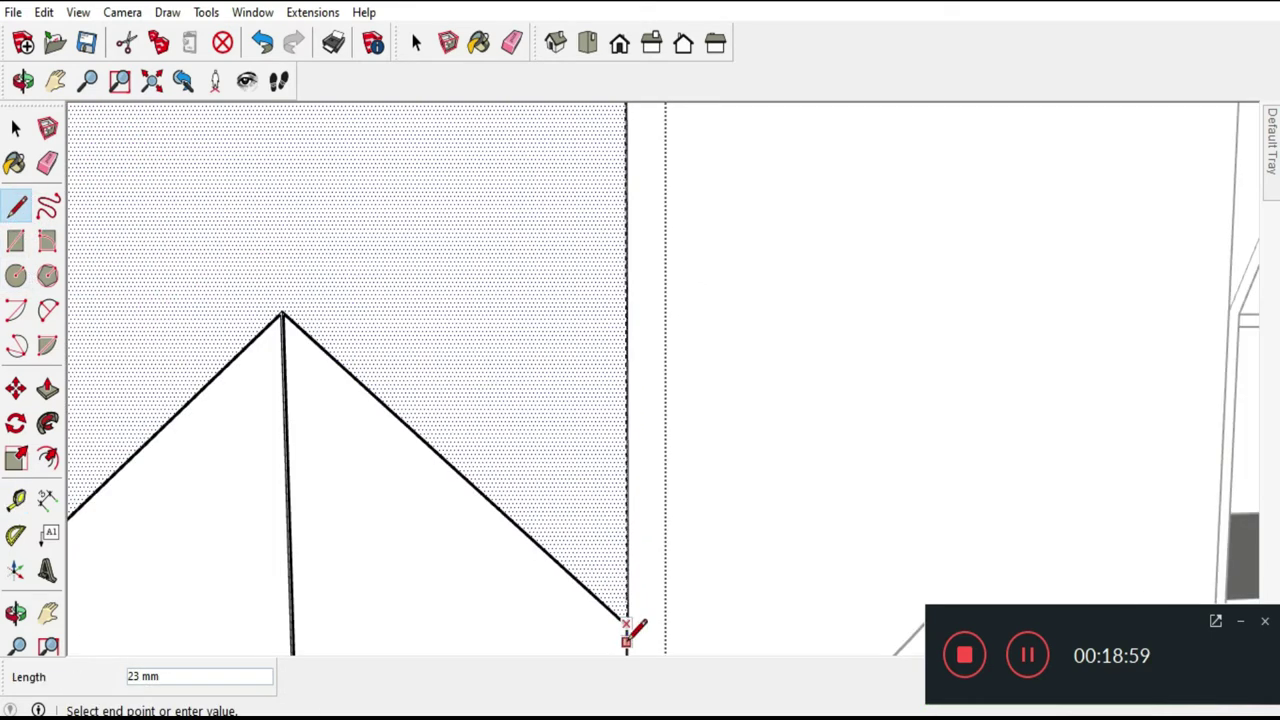
scroll(631, 632, "down", 3)
scroll(626, 286, "up", 3)
Finish the edge along the guide and select the new thin vertical strip face.
scroll(627, 282, "up", 2)
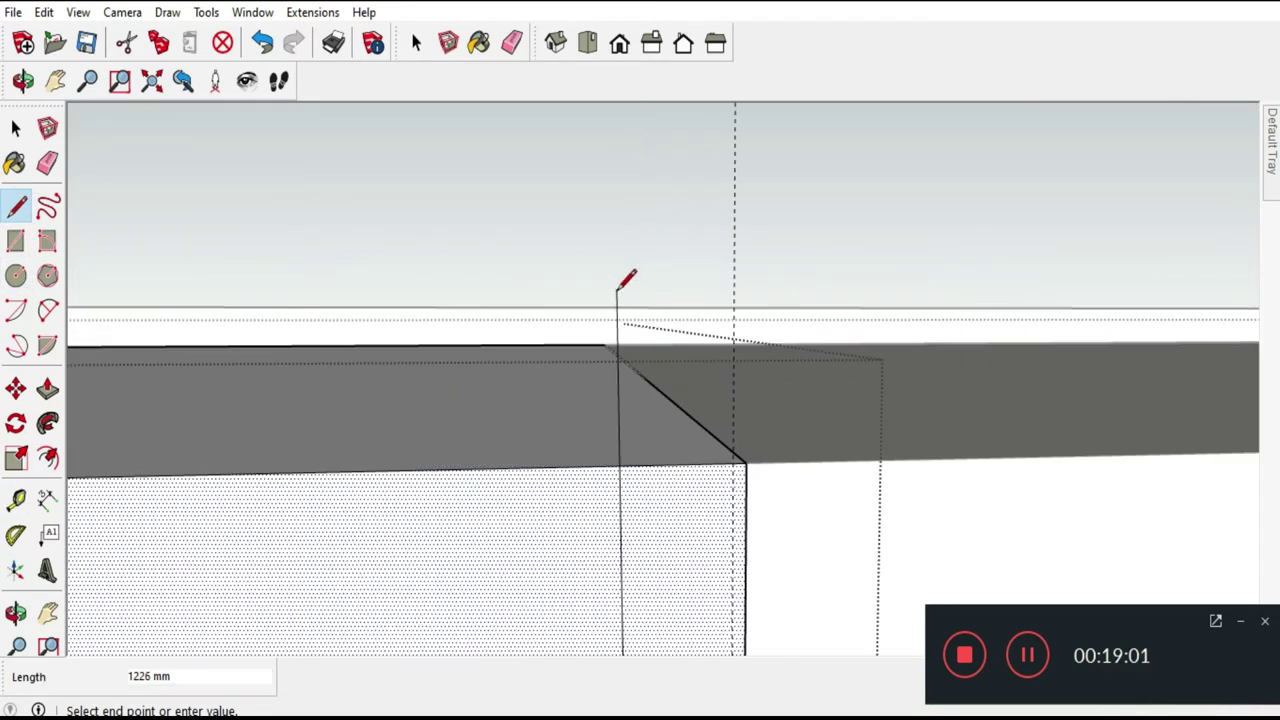
scroll(806, 309, "down", 3)
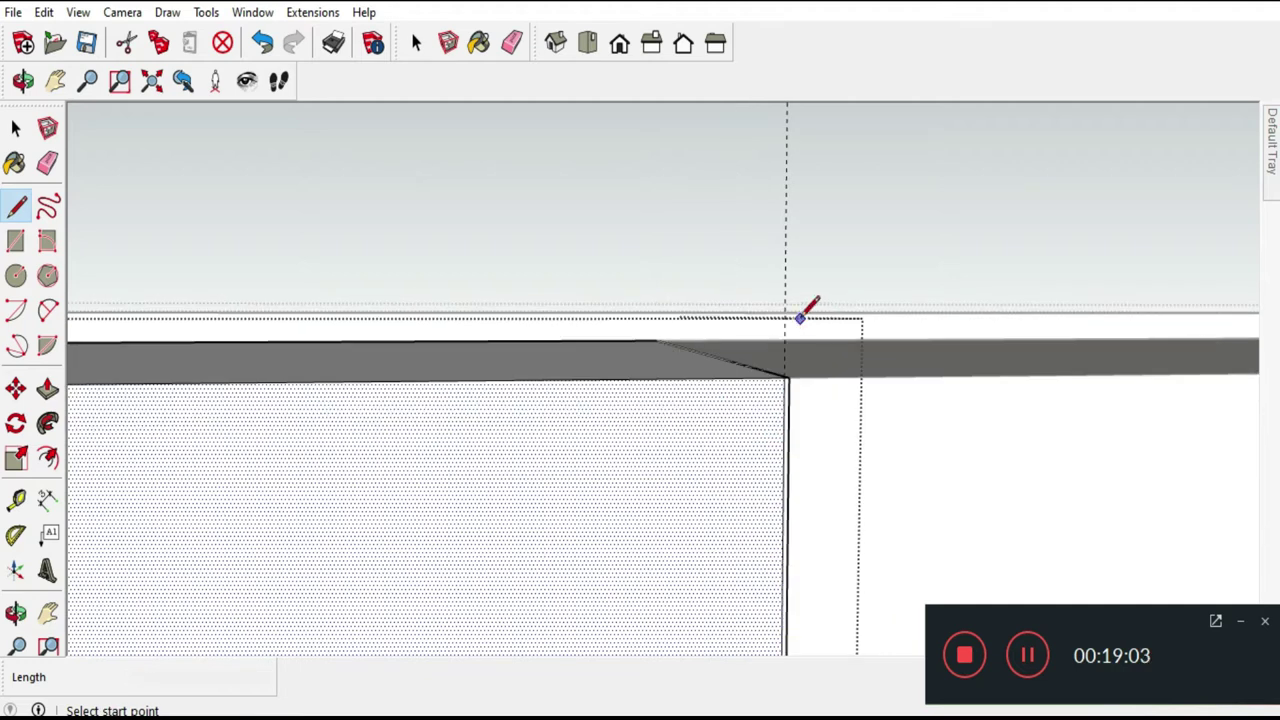
left_click(12, 127)
scroll(563, 226, "down", 3)
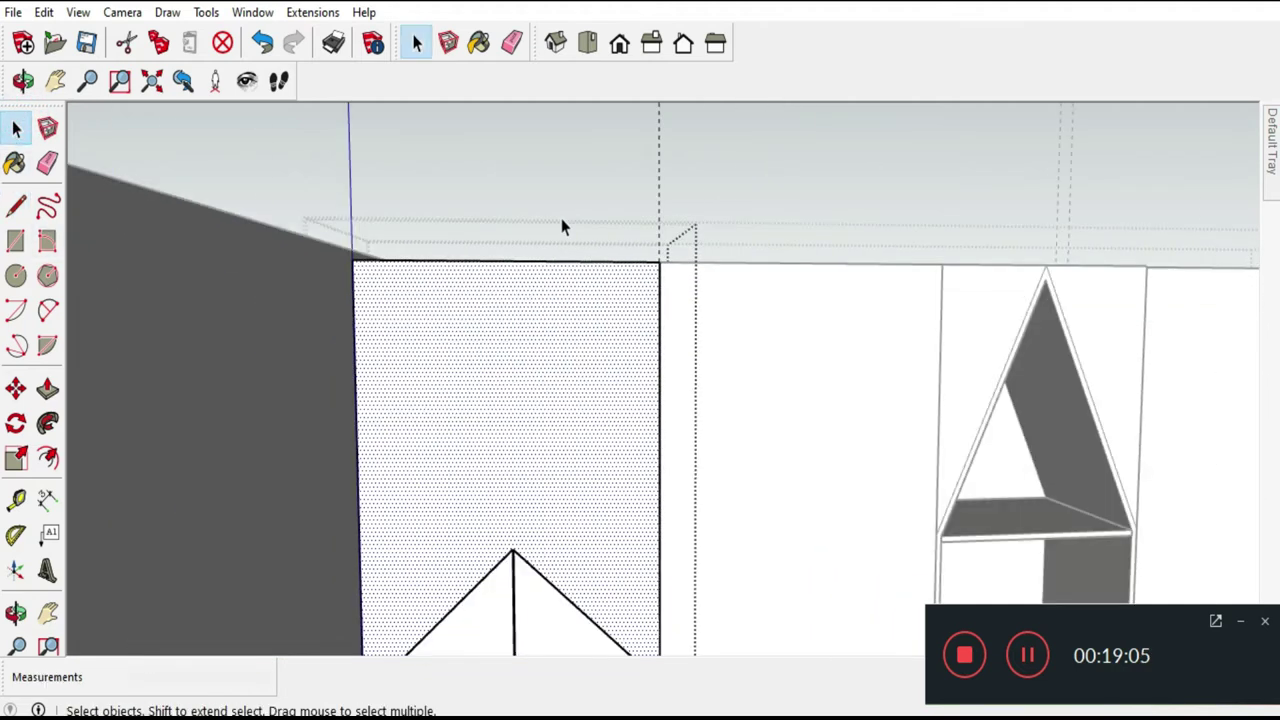
scroll(634, 297, "up", 2)
scroll(667, 220, "up", 1)
mouse_move(667, 220)
middle_mouse_down()
mouse_move(657, 209)
mouse_move(500, 366)
middle_mouse_up()
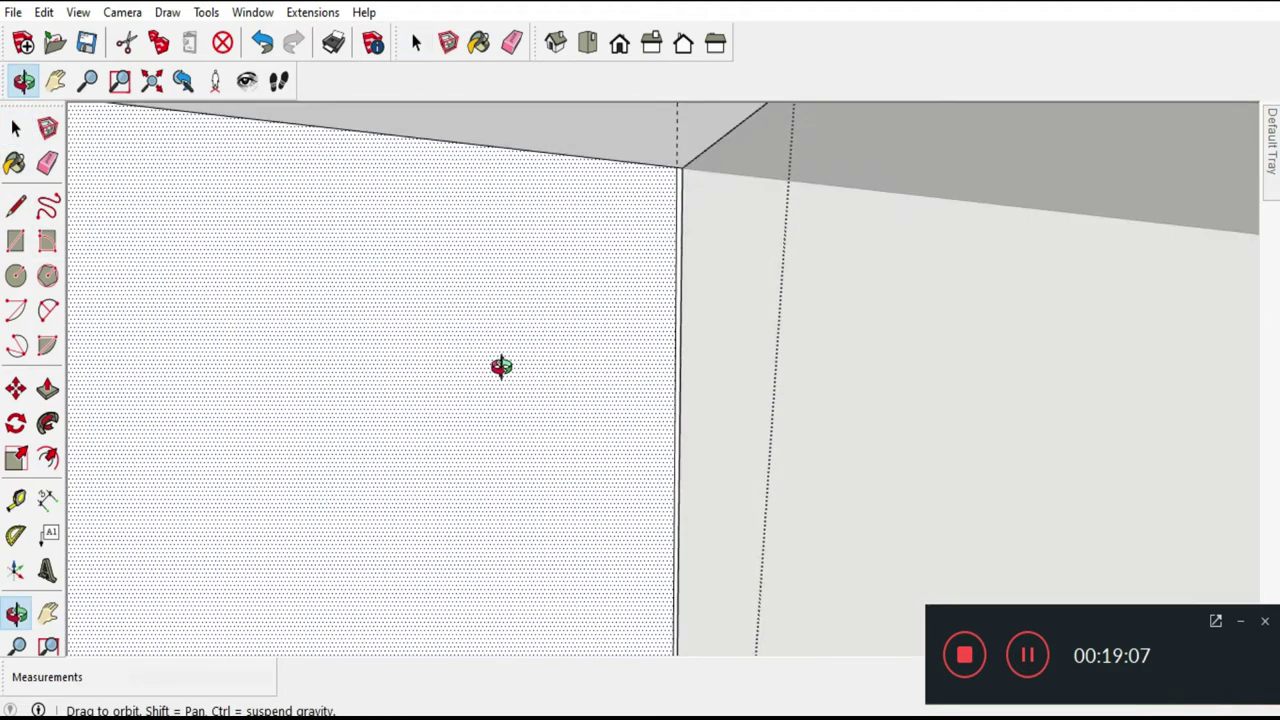
scroll(680, 190, "up", 3)
left_click(688, 168)
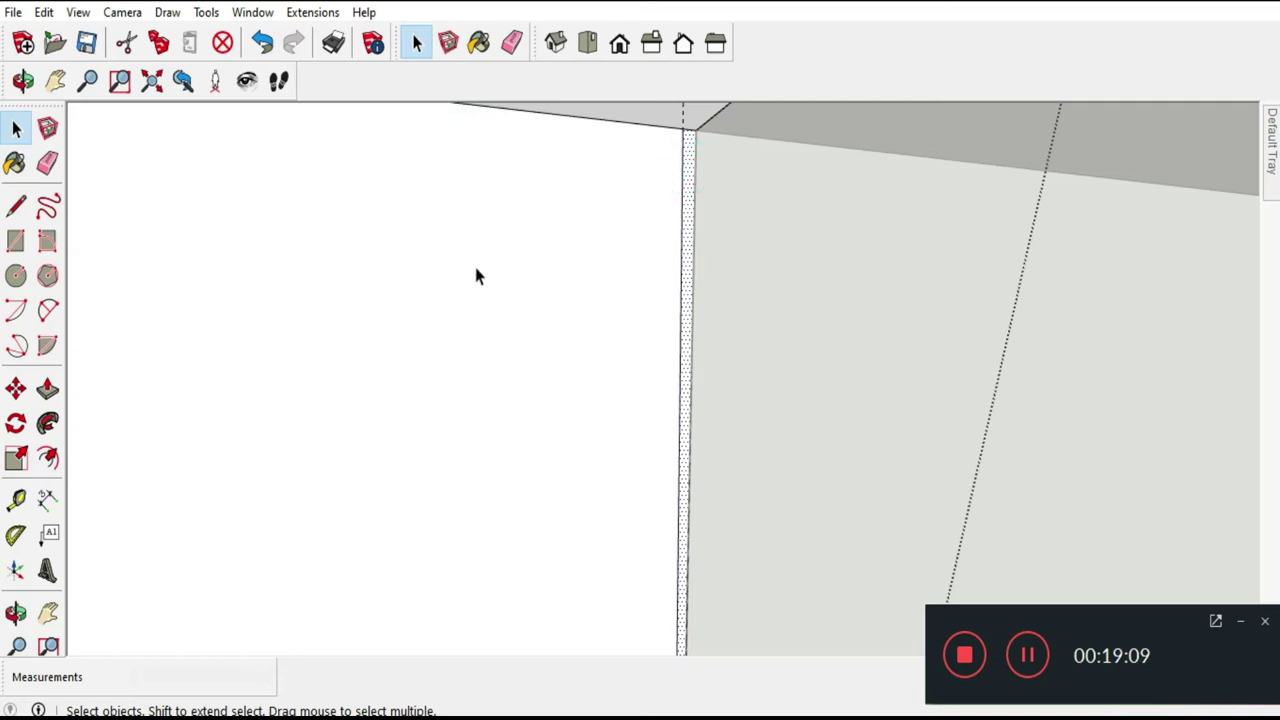
Push the thin strip back 1 mm, redoing it after undoing a first attempt.
scroll(700, 174, "down", 2)
scroll(740, 180, "down", 2)
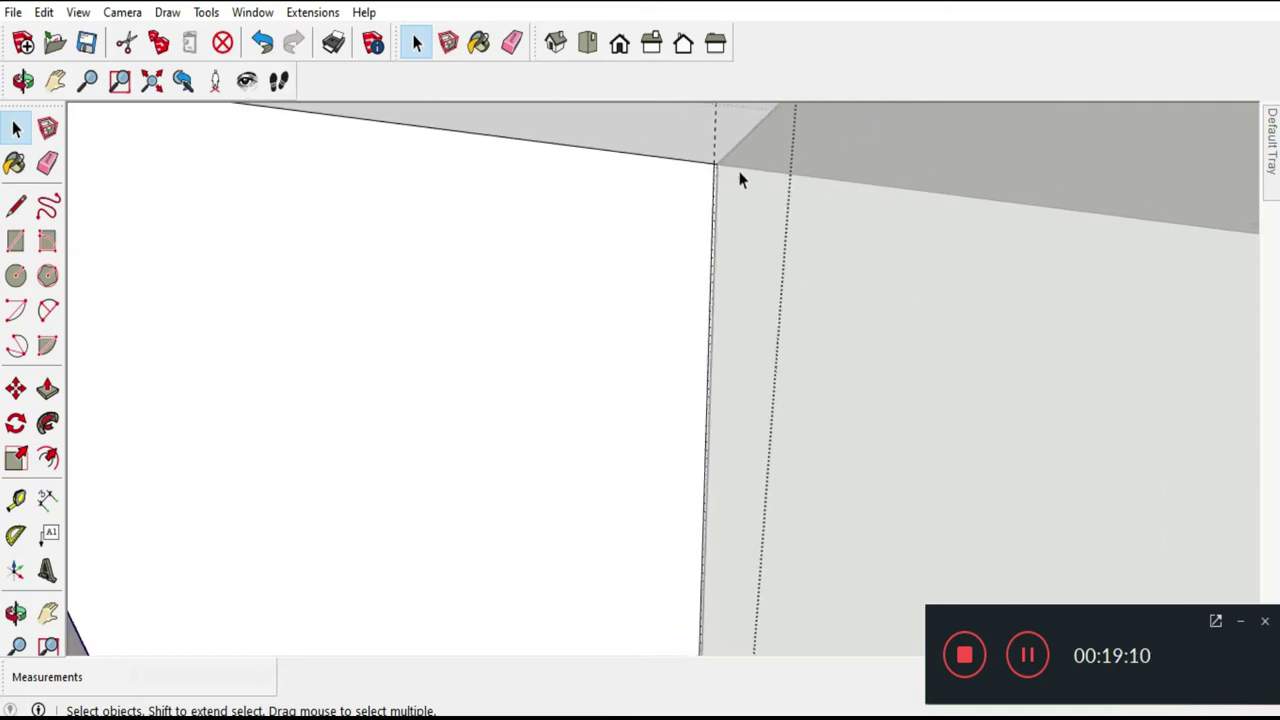
left_click(47, 390)
scroll(690, 200, "up", 3)
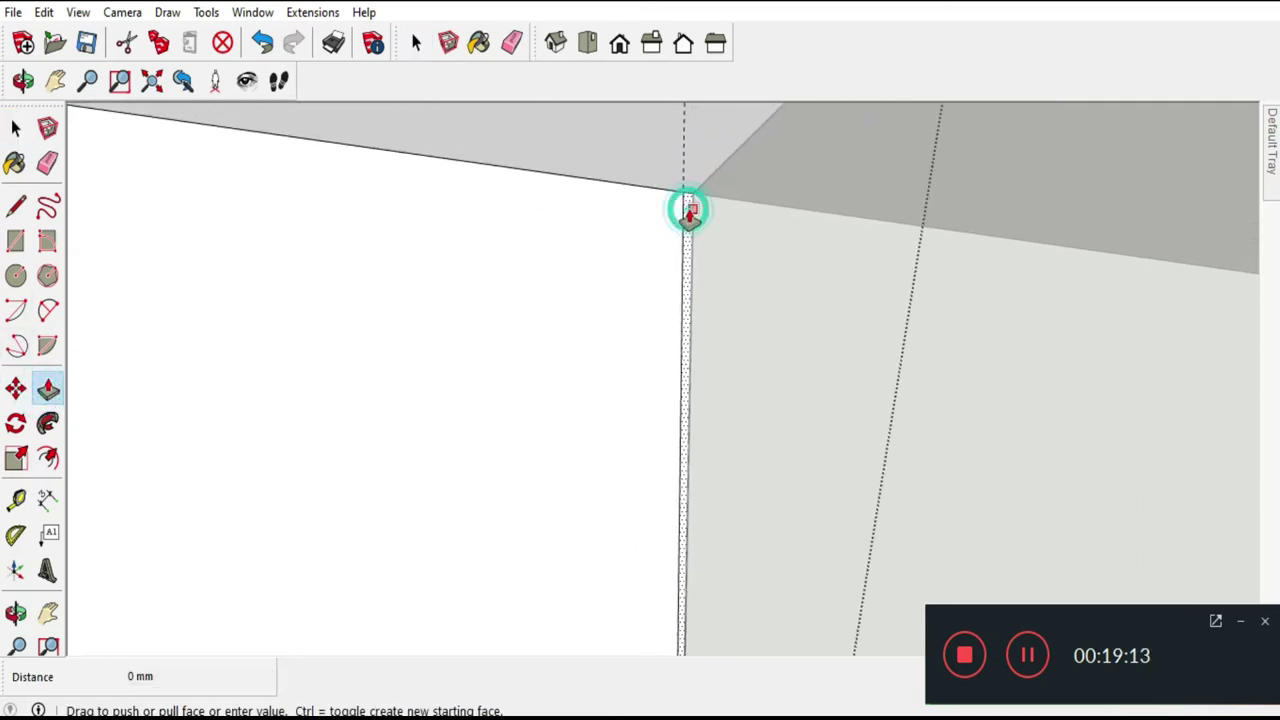
left_click(262, 42)
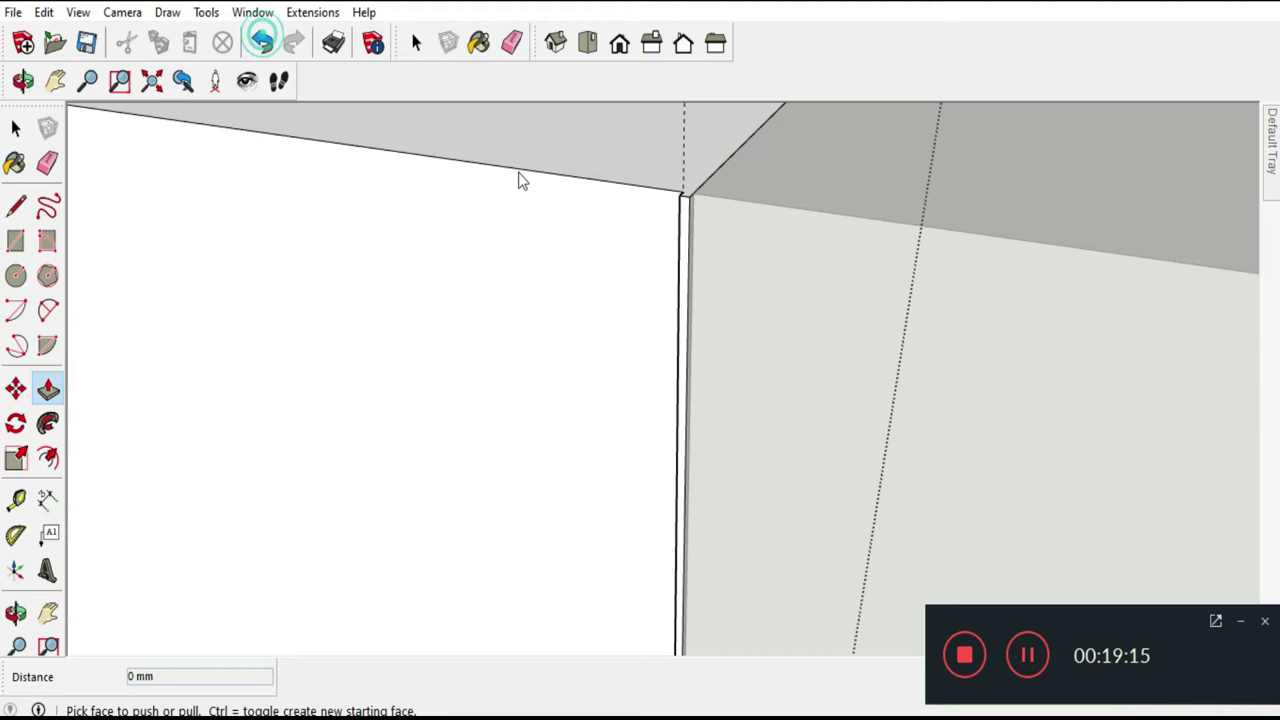
mouse_move(640, 271)
middle_mouse_down()
mouse_move(880, 237)
mouse_move(631, 194)
middle_mouse_up()
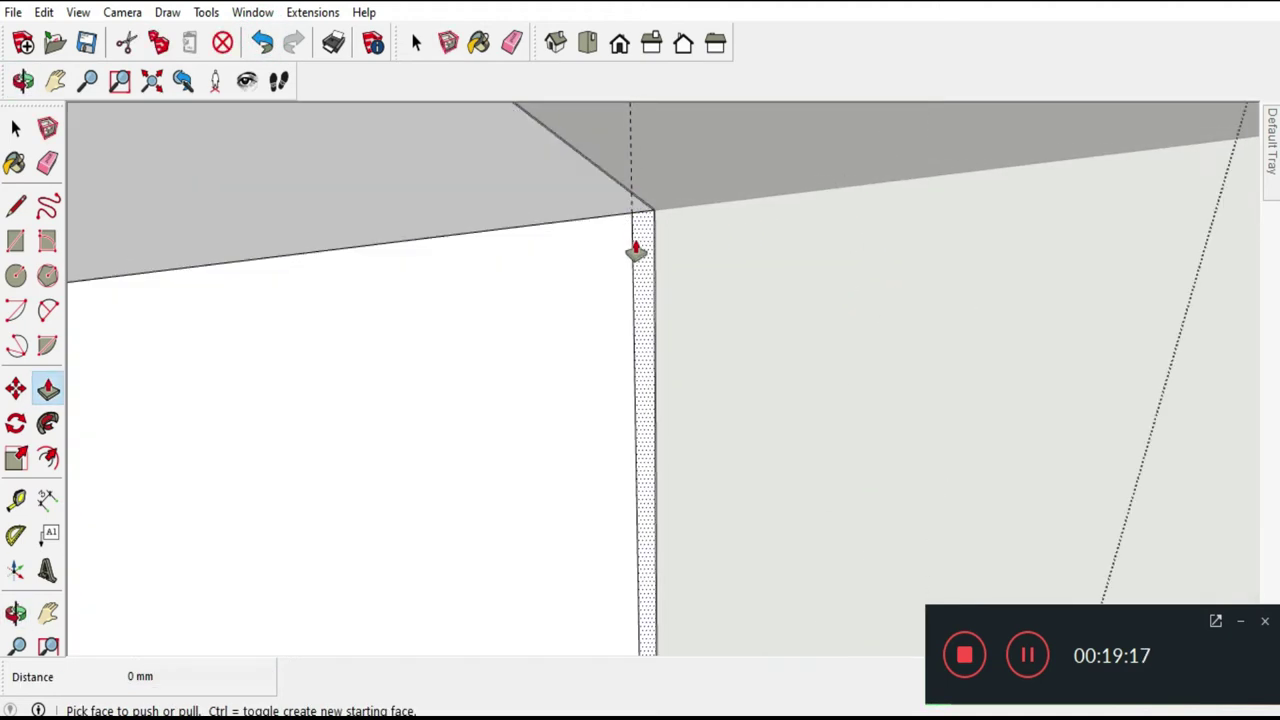
left_click(640, 237)
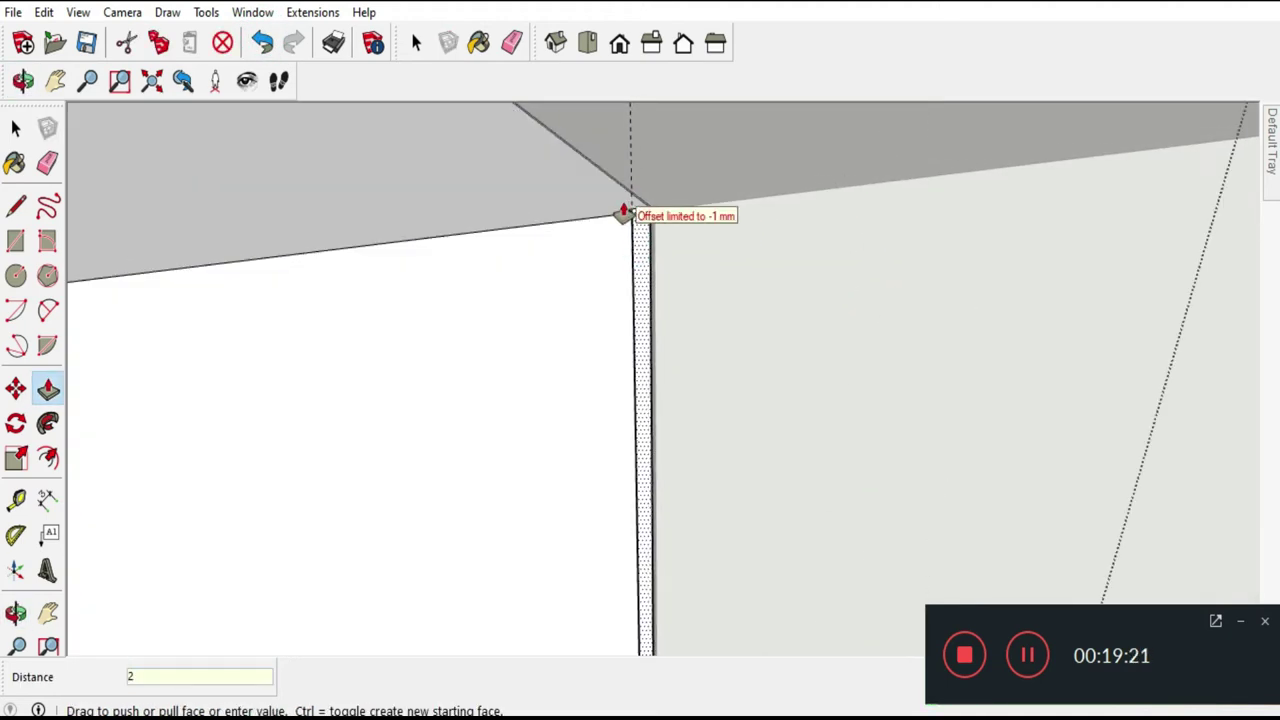
key("Return")
mouse_move(630, 209)
middle_mouse_down()
mouse_move(751, 206)
mouse_move(754, 149)
mouse_move(721, 323)
mouse_move(486, 297)
middle_mouse_up()
scroll(689, 311, "down", 3)
scroll(603, 208, "down", 2)
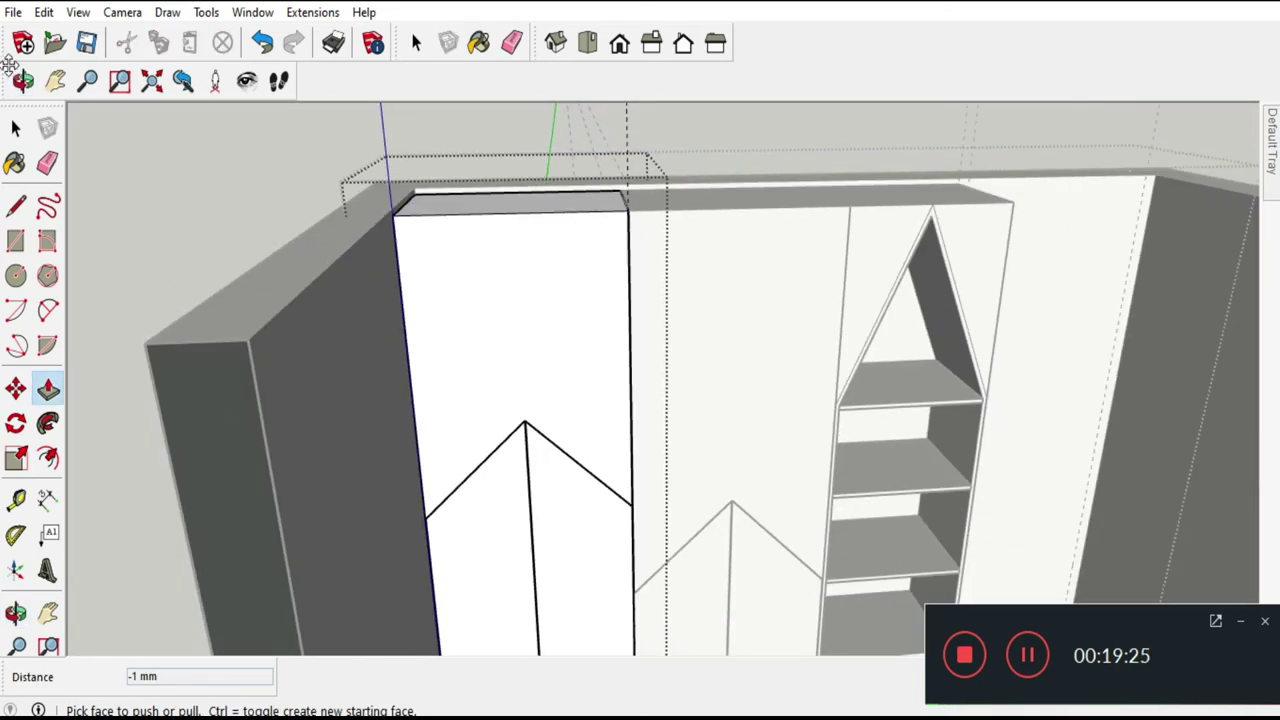
left_click(15, 127)
Select the door panel's upper face and place a guide 2 mm from its left edge.
scroll(471, 206, "up", 3)
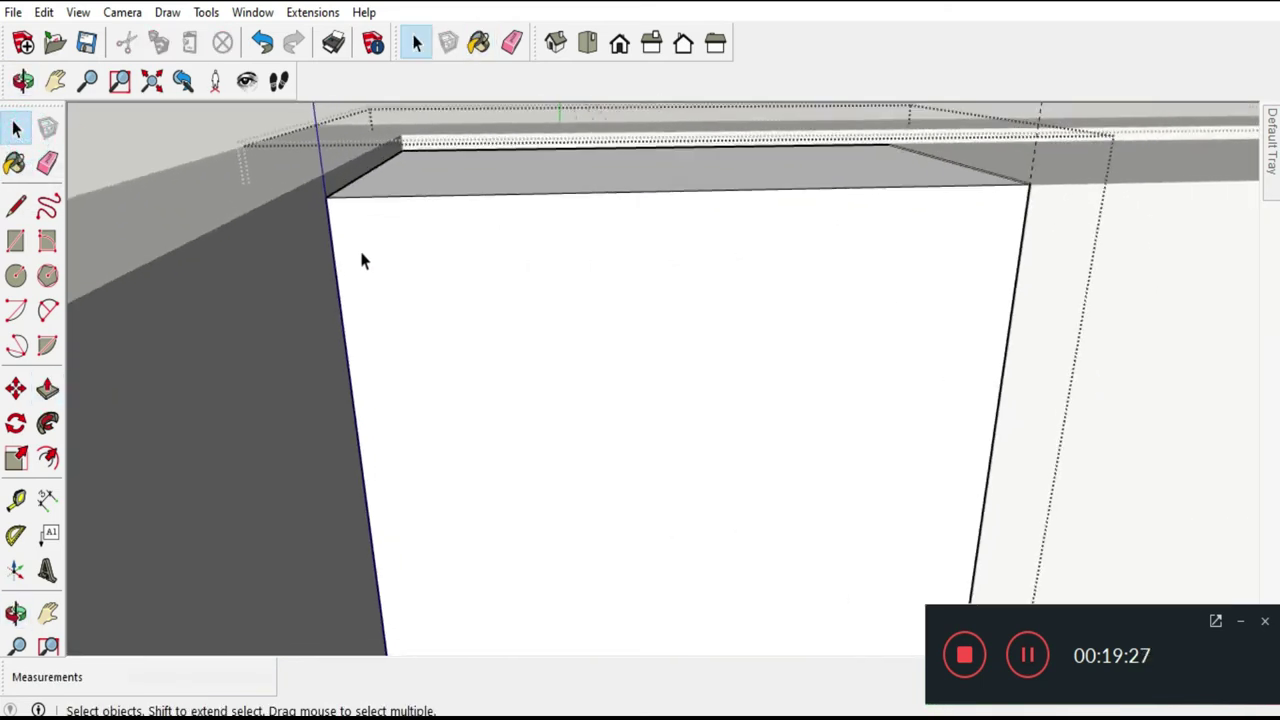
scroll(363, 260, "up", 2)
left_click(331, 214)
double_click(331, 214)
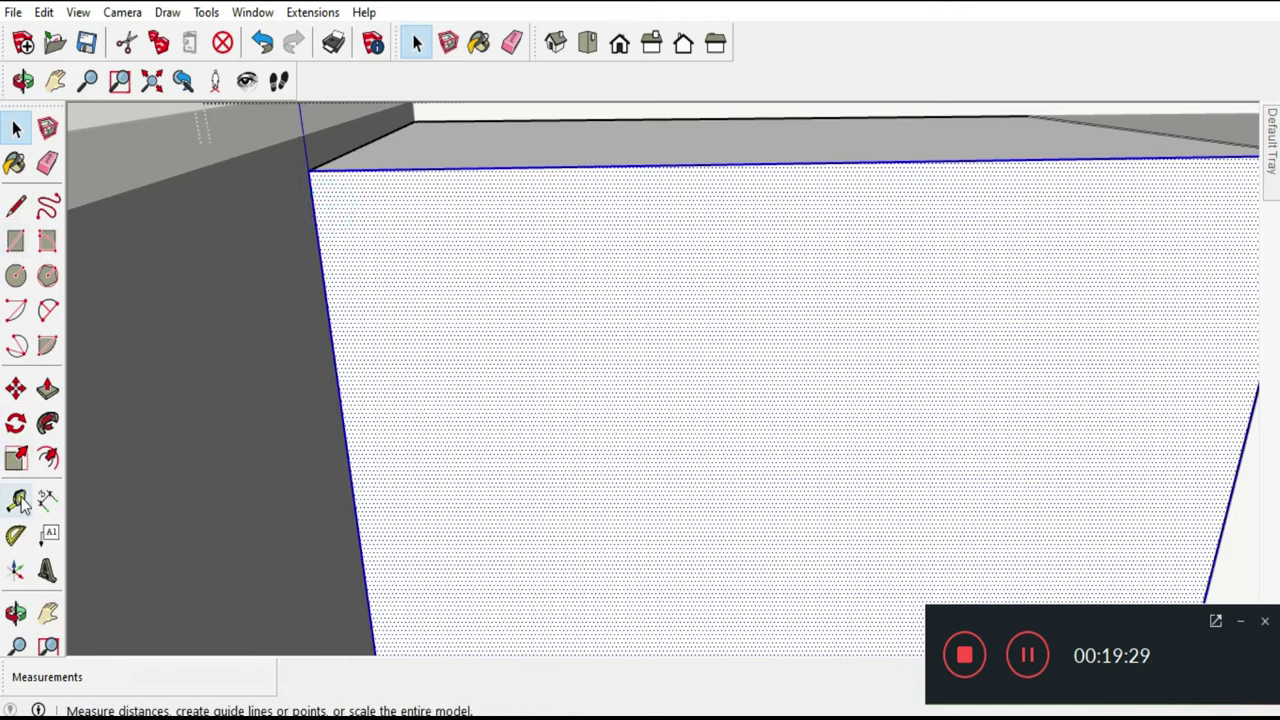
left_click(17, 500)
scroll(320, 280, "up", 2)
left_click(340, 244)
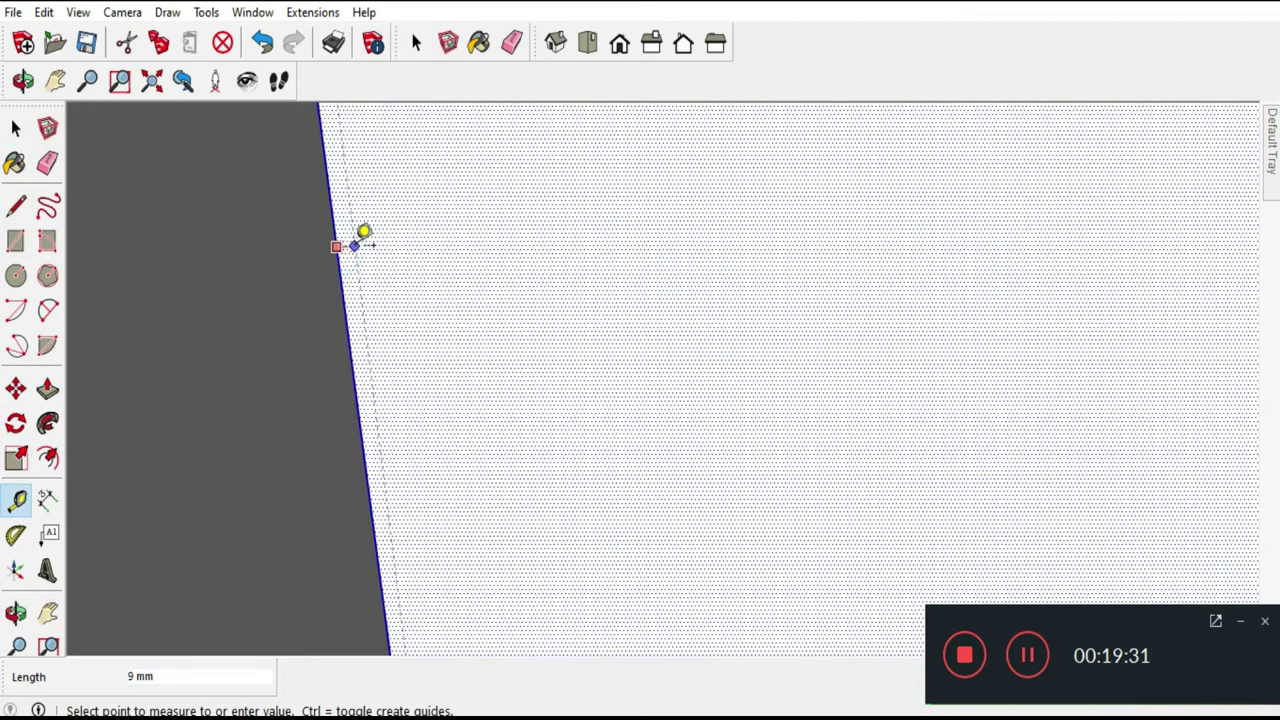
key("Return")
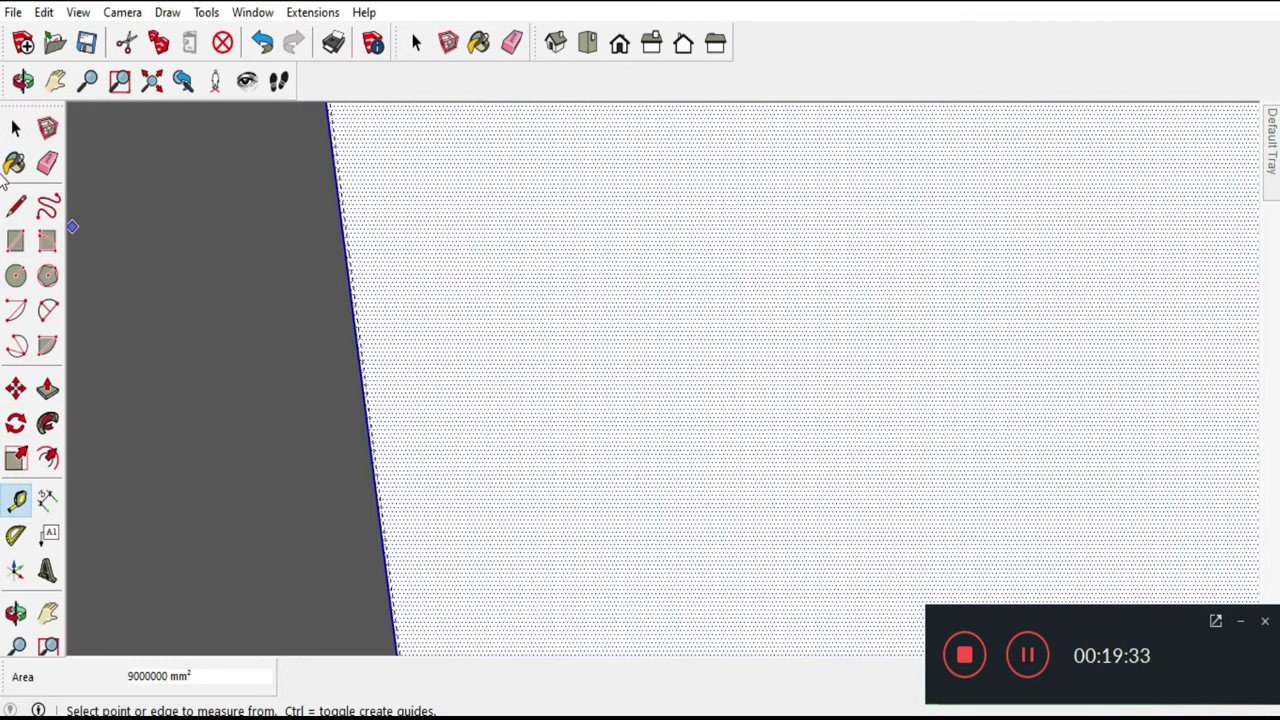
Draw a line along the guide to split a 2 mm strip off the face.
left_click(16, 206)
scroll(512, 220, "down", 2)
scroll(508, 190, "down", 2)
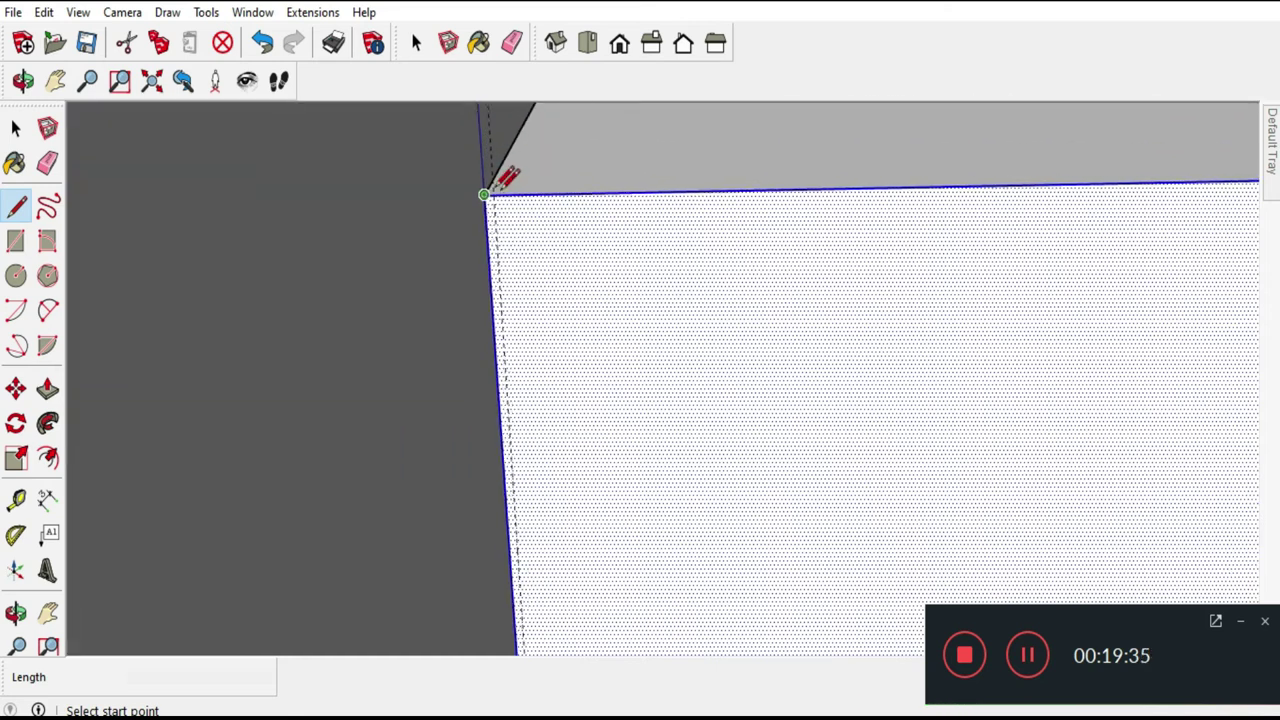
left_click(490, 193)
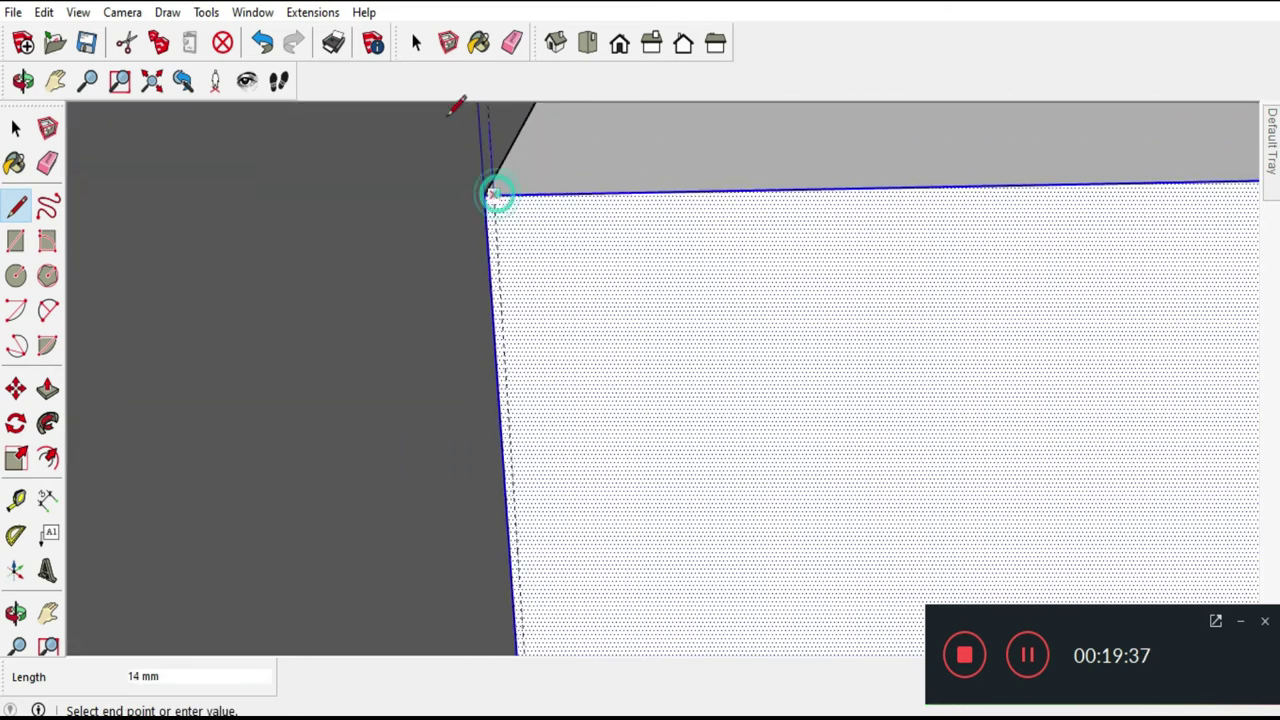
scroll(440, 150, "down", 2)
scroll(434, 125, "down", 1)
scroll(428, 145, "down", 2)
scroll(432, 140, "down", 2)
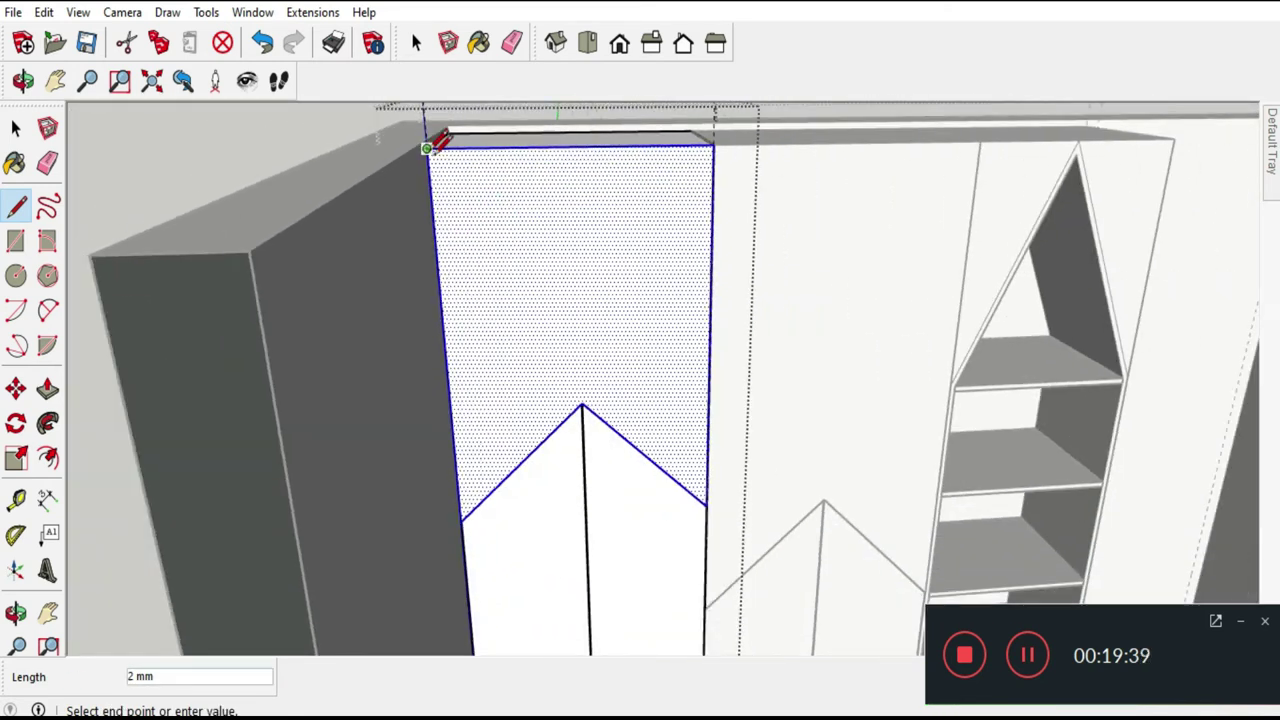
scroll(455, 440, "up", 3)
scroll(464, 450, "up", 2)
scroll(470, 420, "up", 1)
scroll(429, 351, "down", 1)
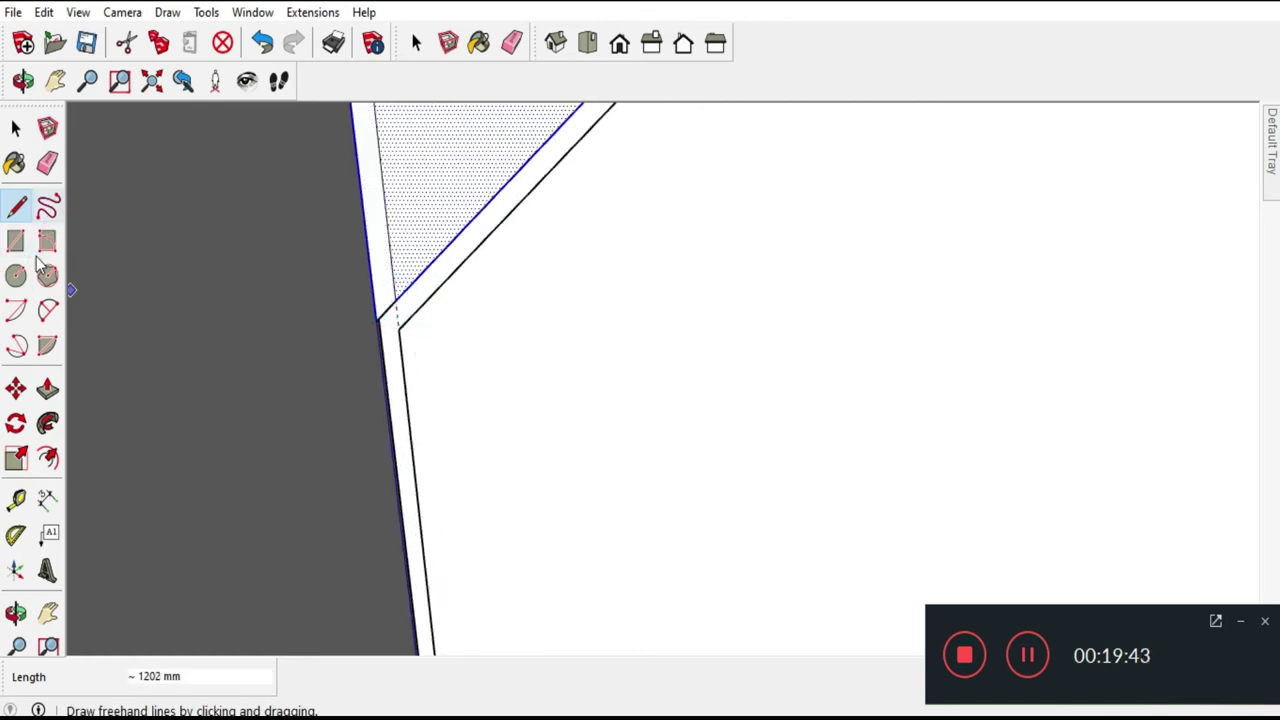
left_click(55, 392)
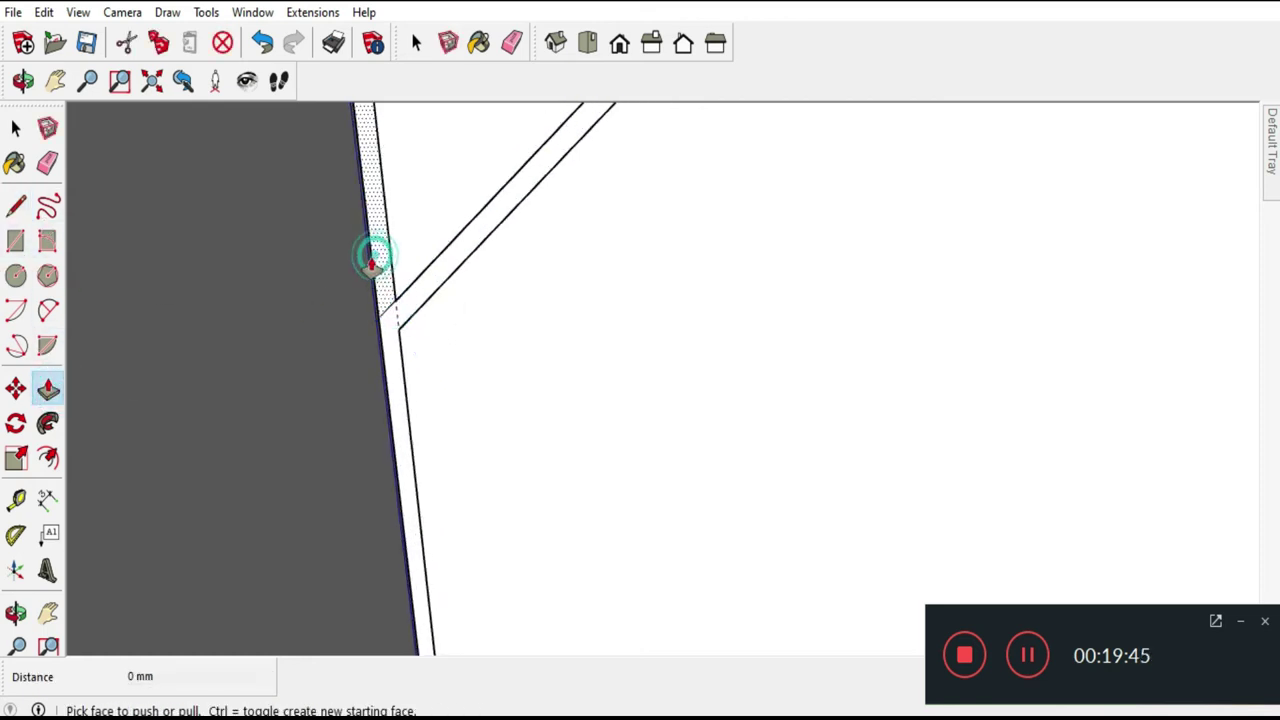
scroll(384, 497, "down", 2)
scroll(311, 300, "down", 1)
scroll(260, 380, "down", 1)
scroll(289, 409, "down", 2)
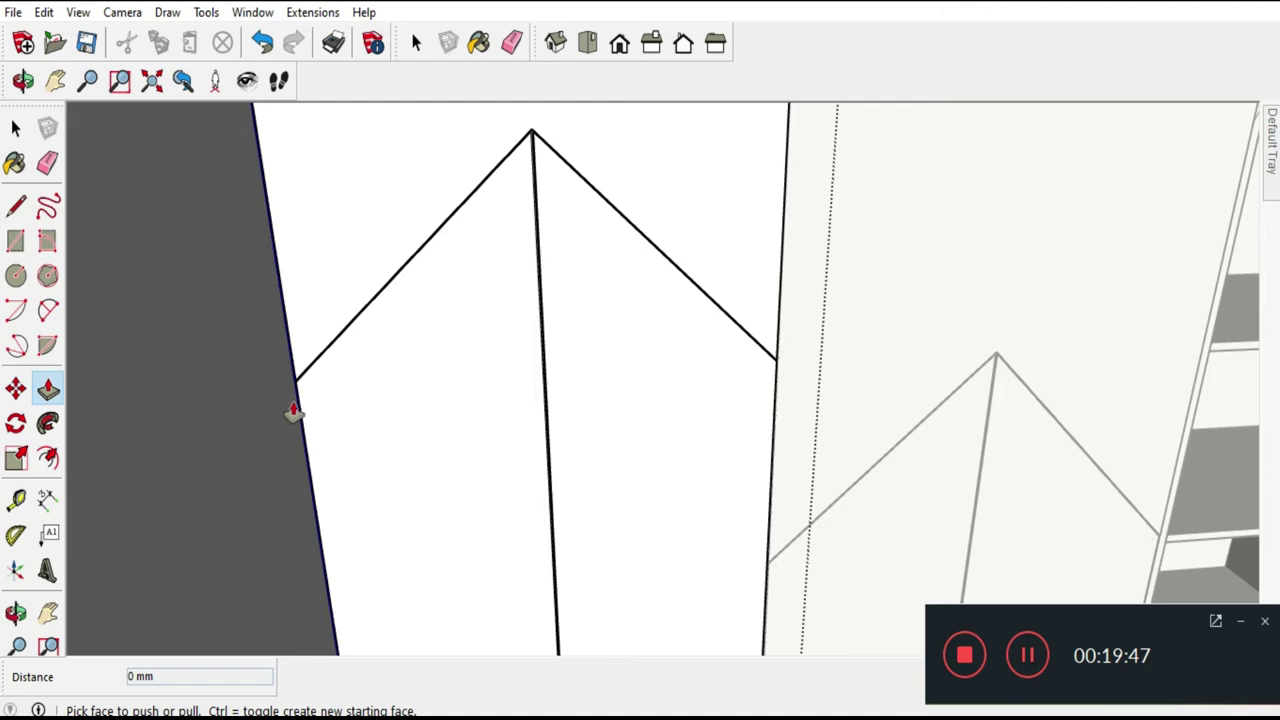
scroll(327, 437, "down", 1)
scroll(327, 437, "down", 1)
Draw a vertical line from the left door's gable peak up to its top edge.
scroll(474, 329, "down", 3)
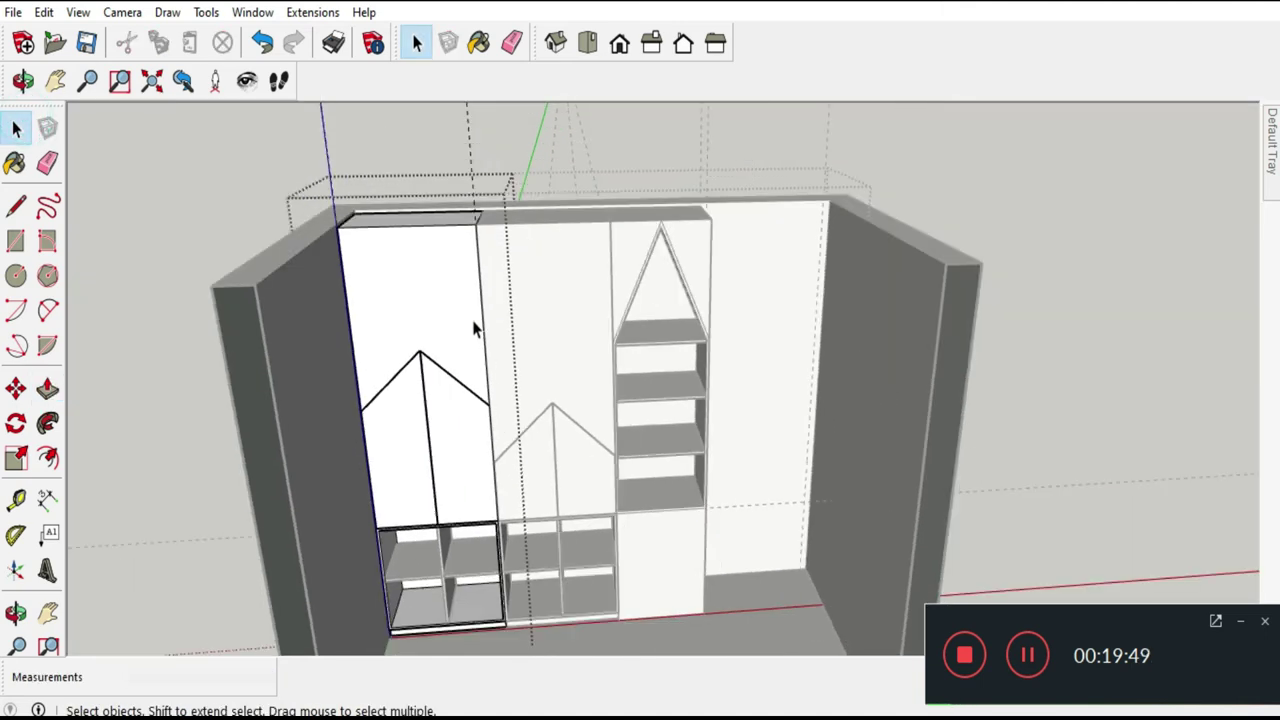
scroll(423, 260, "up", 2)
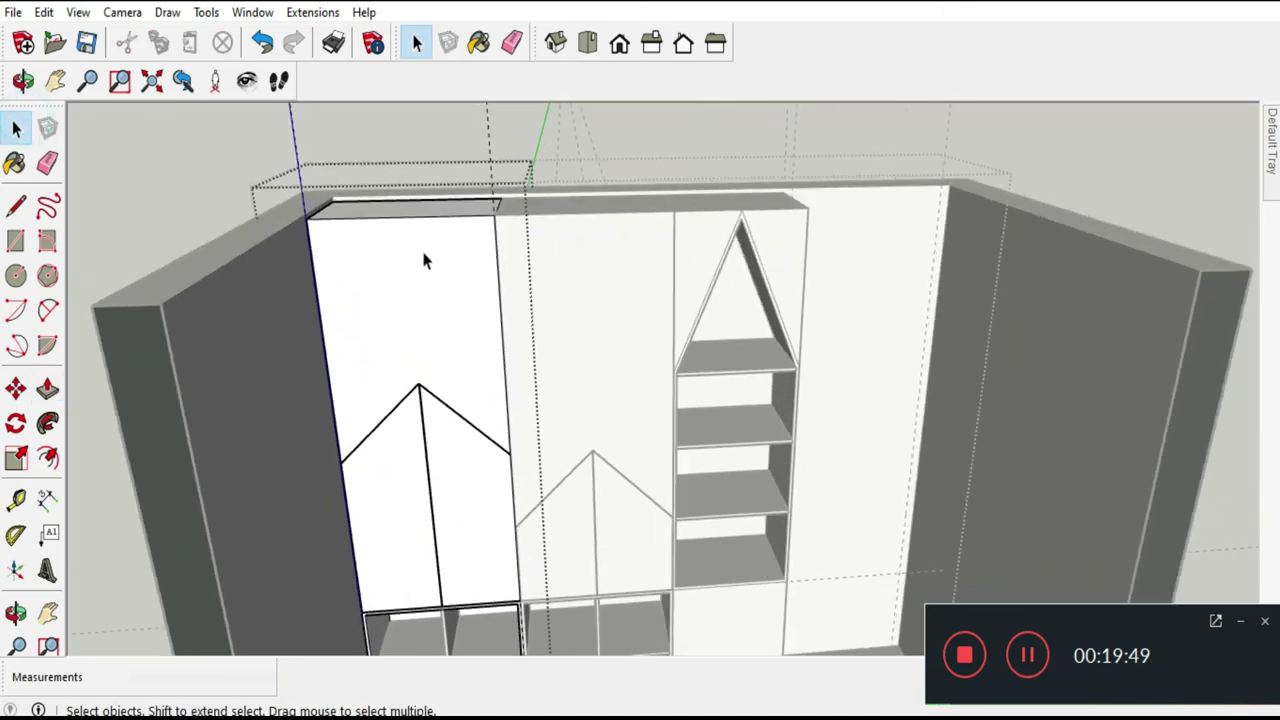
left_click(20, 205)
scroll(432, 352, "up", 3)
scroll(412, 410, "up", 2)
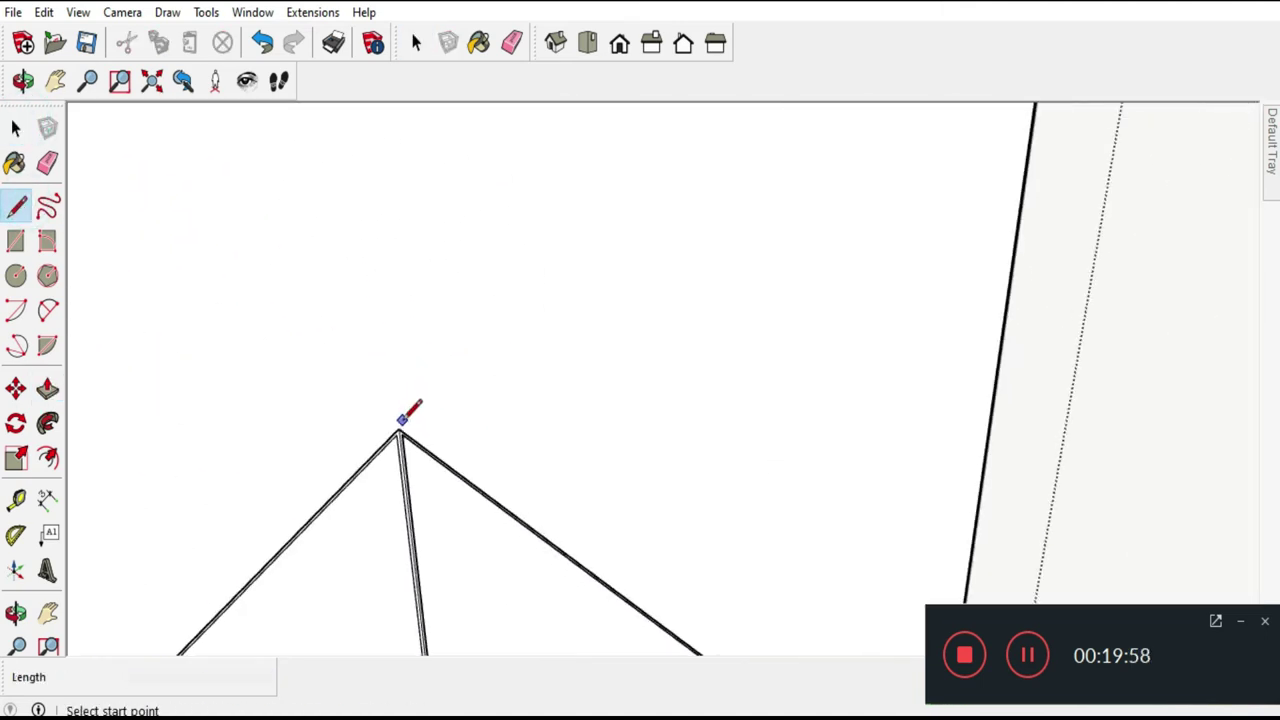
left_click(395, 432)
scroll(414, 440, "down", 3)
scroll(414, 455, "down", 3)
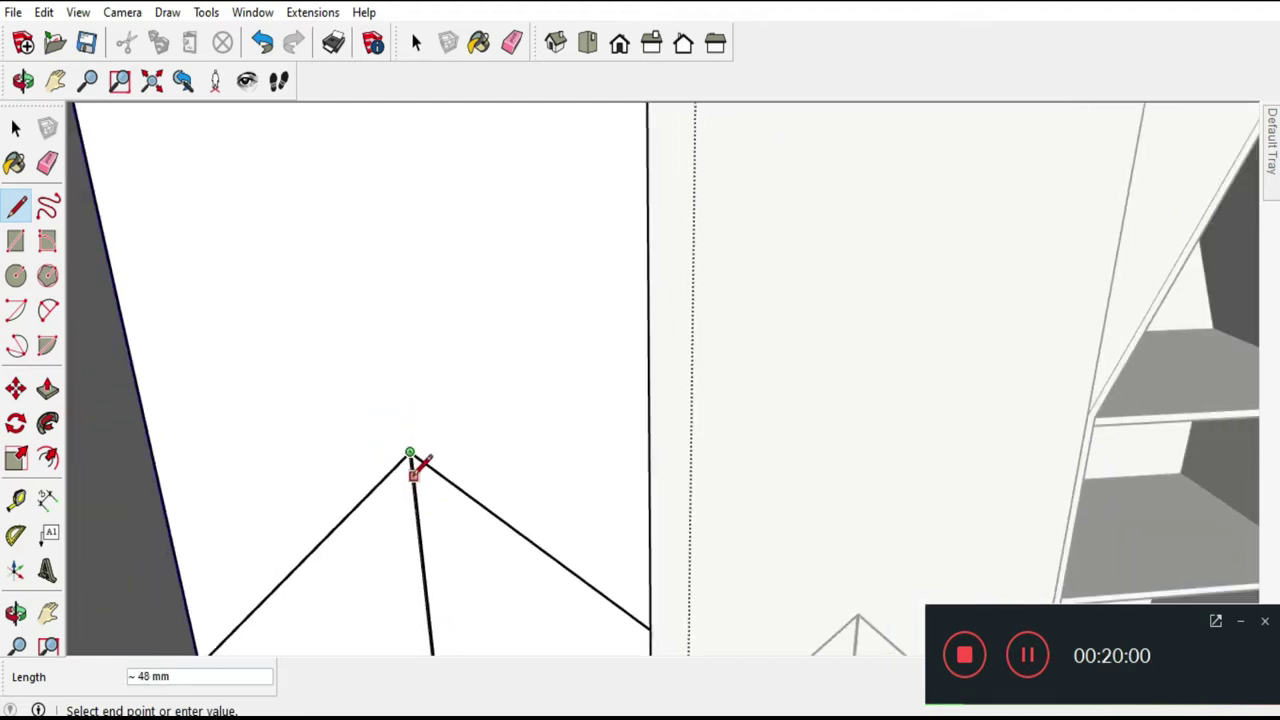
scroll(414, 460, "down", 2)
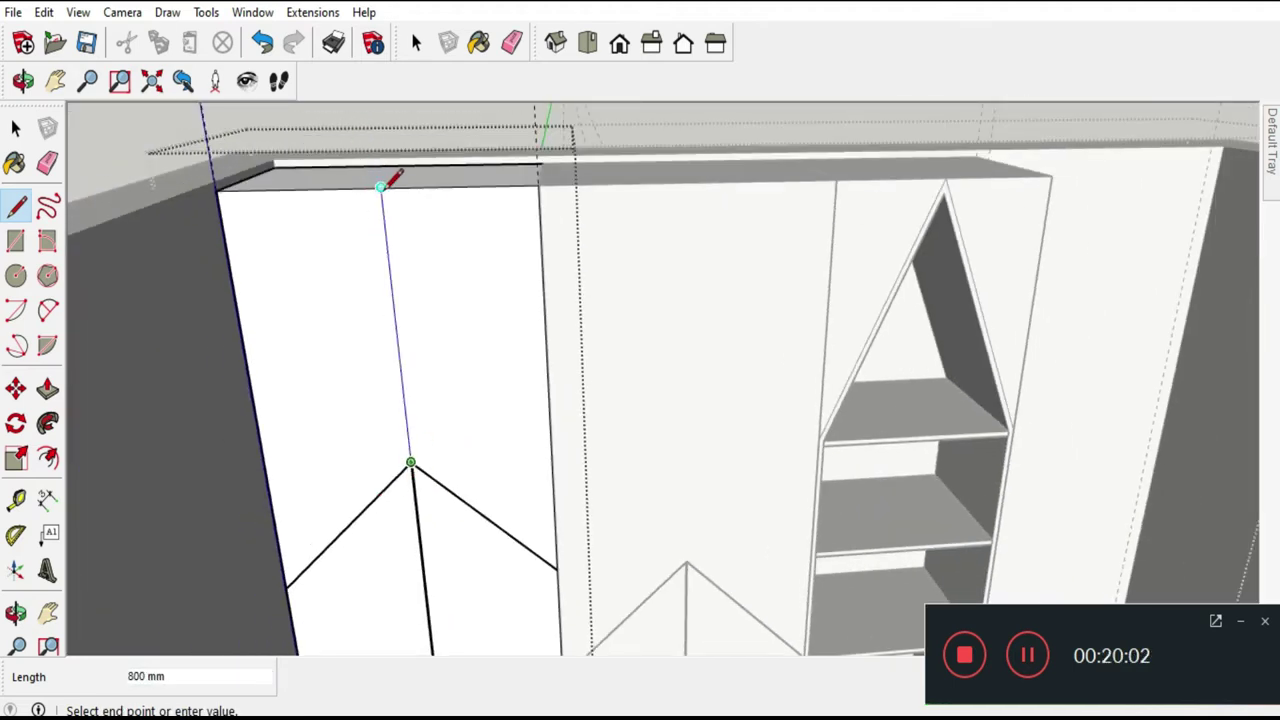
left_click(15, 127)
scroll(393, 523, "up", 3)
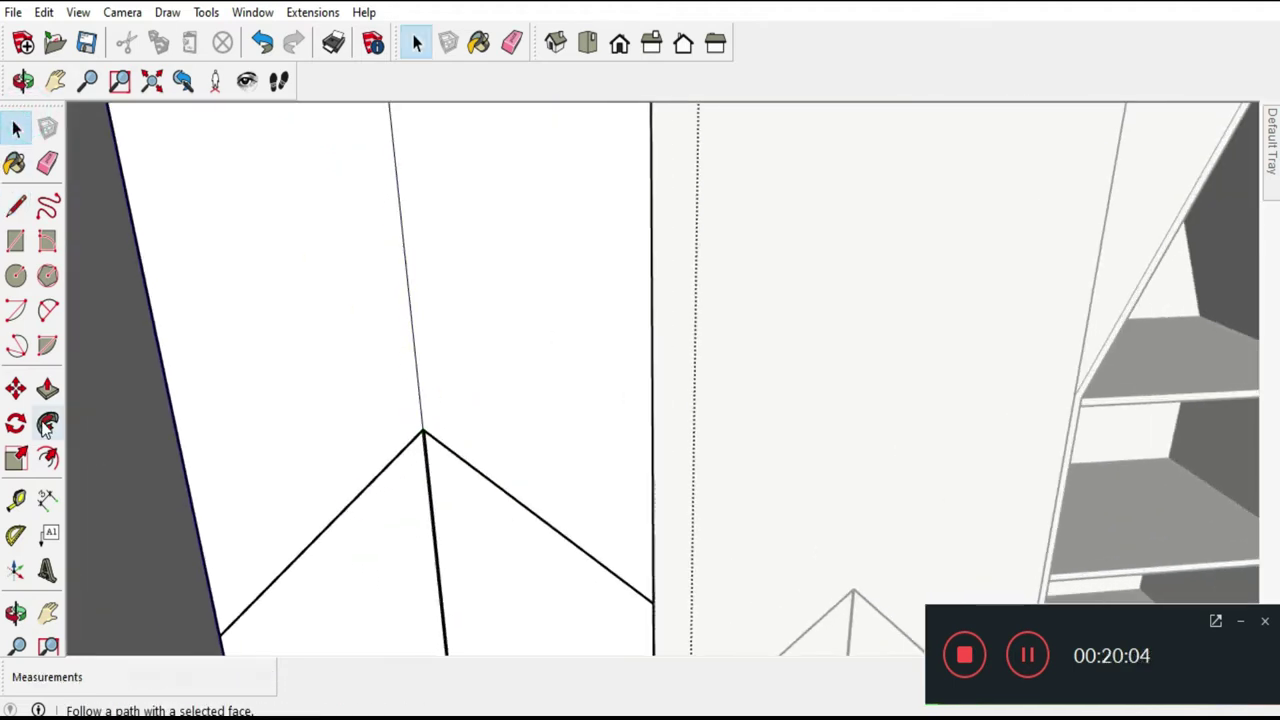
Place a guide 3 mm beside the new centre line, measured from the gable peak.
left_click(16, 497)
scroll(474, 417, "up", 2)
scroll(617, 235, "up", 2)
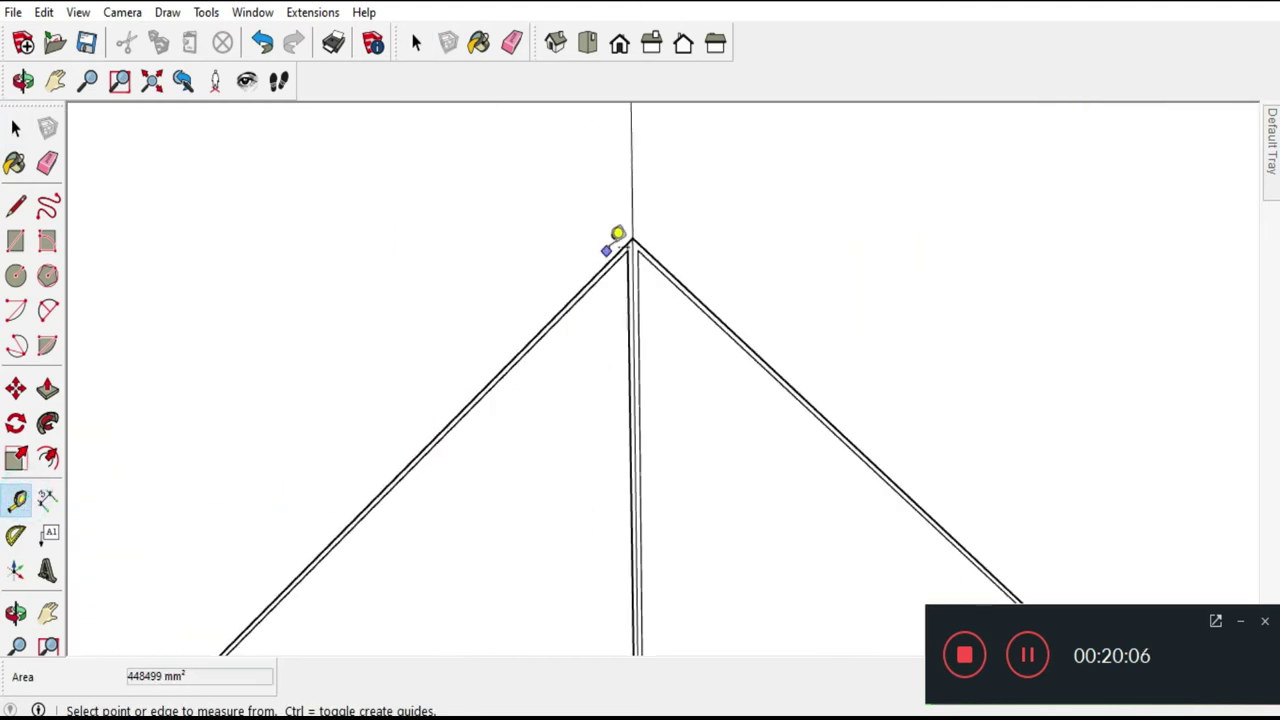
left_click(638, 215)
scroll(655, 220, "up", 2)
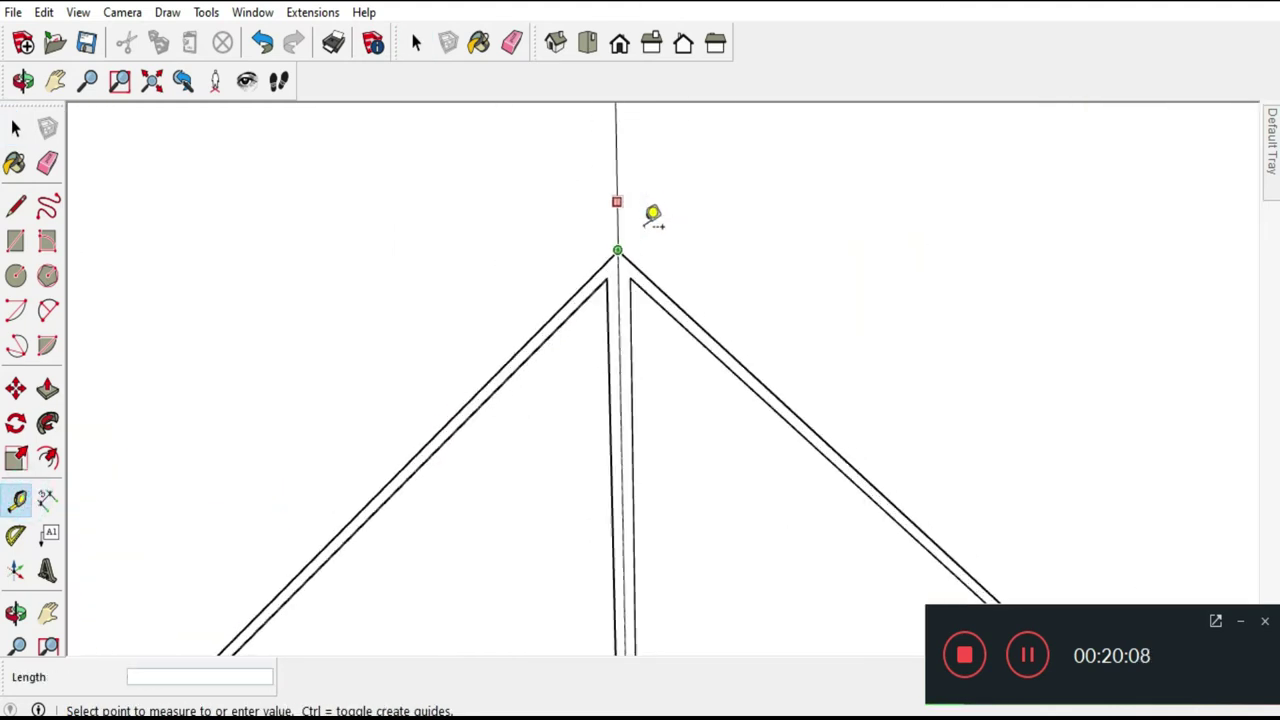
scroll(645, 232, "up", 1)
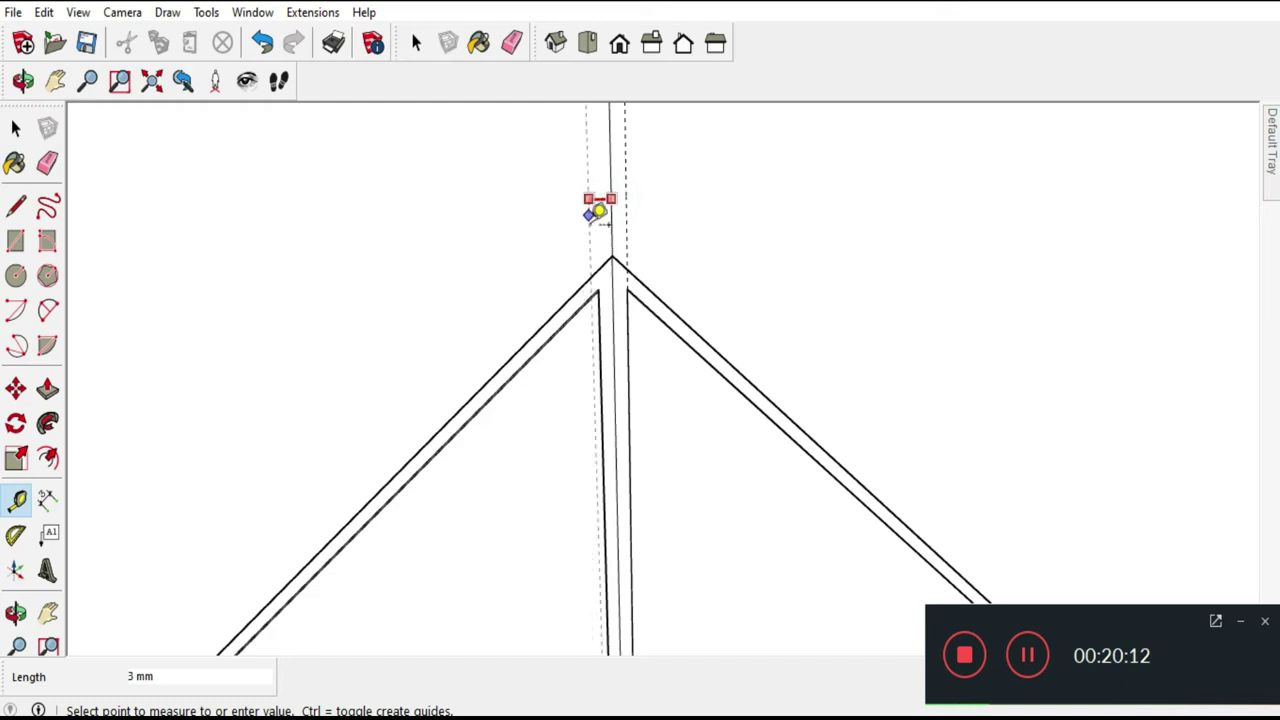
left_click(609, 272)
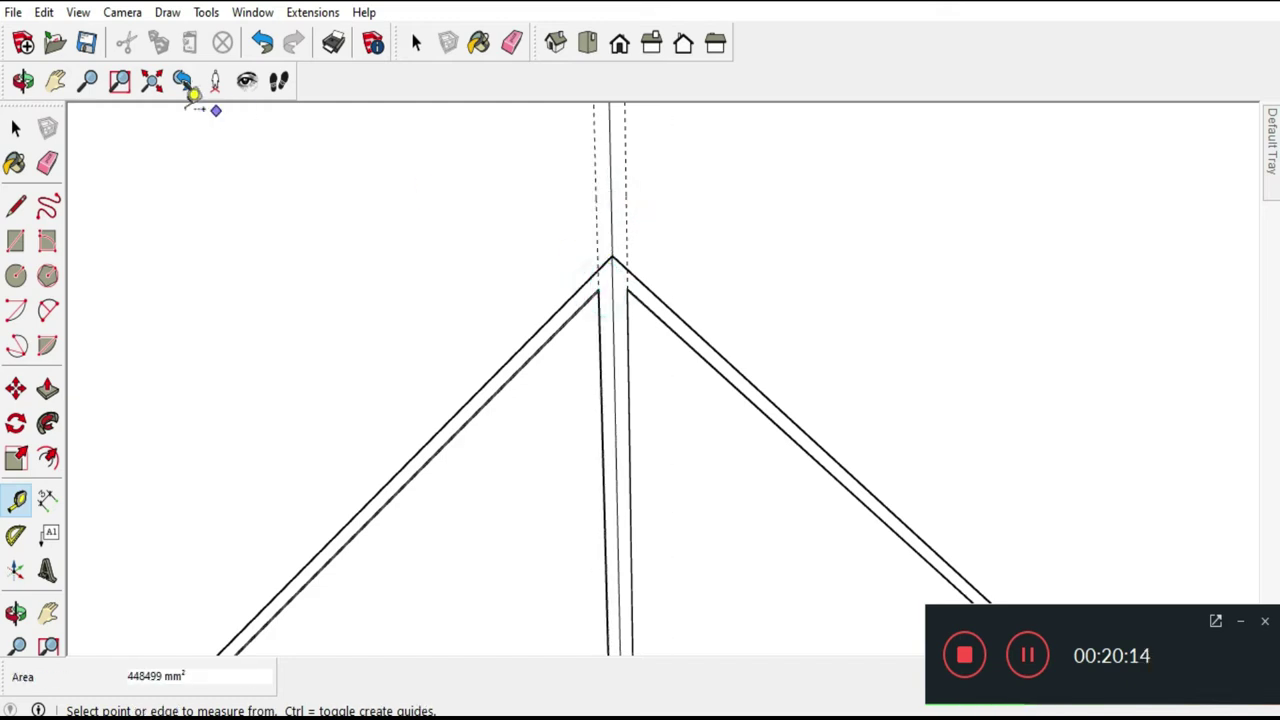
Draw a parallel line from the peak along the guide to the door's top edge.
left_click(16, 205)
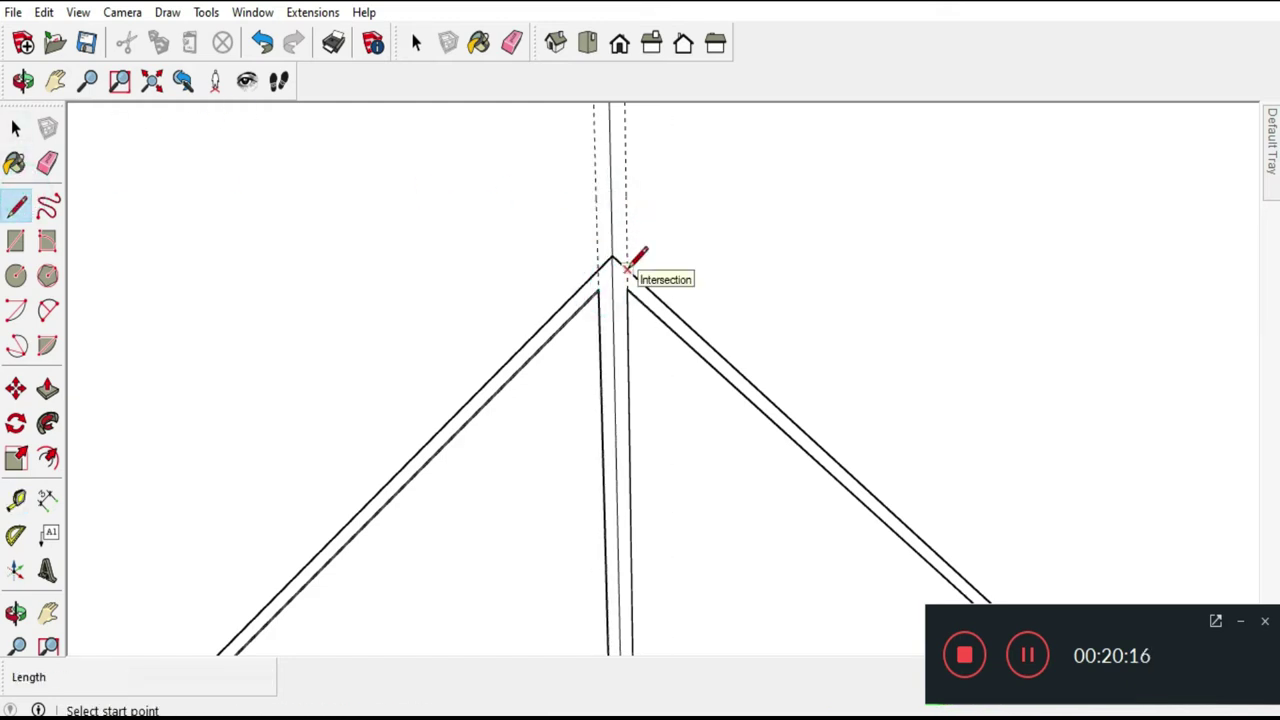
left_click(627, 268)
scroll(500, 555, "down", 1)
scroll(495, 585, "down", 2)
scroll(498, 580, "down", 3)
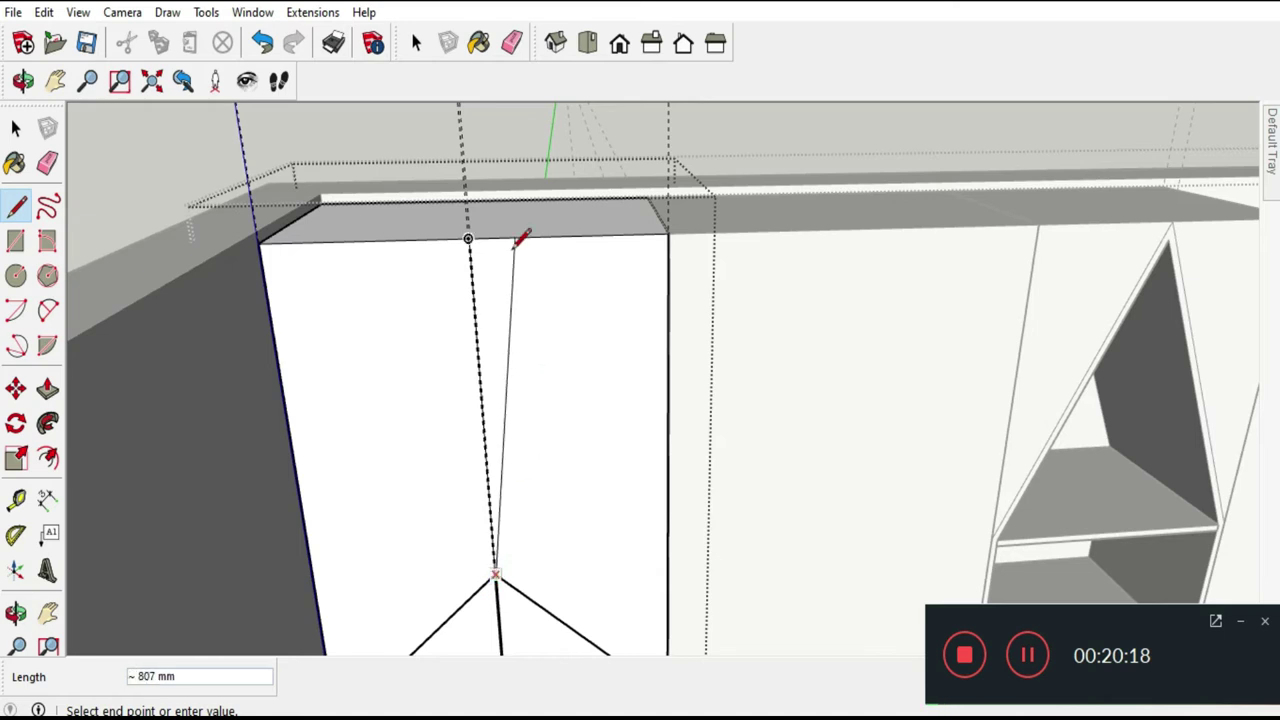
scroll(517, 240, "up", 3)
scroll(452, 232, "up", 2)
scroll(450, 215, "up", 1)
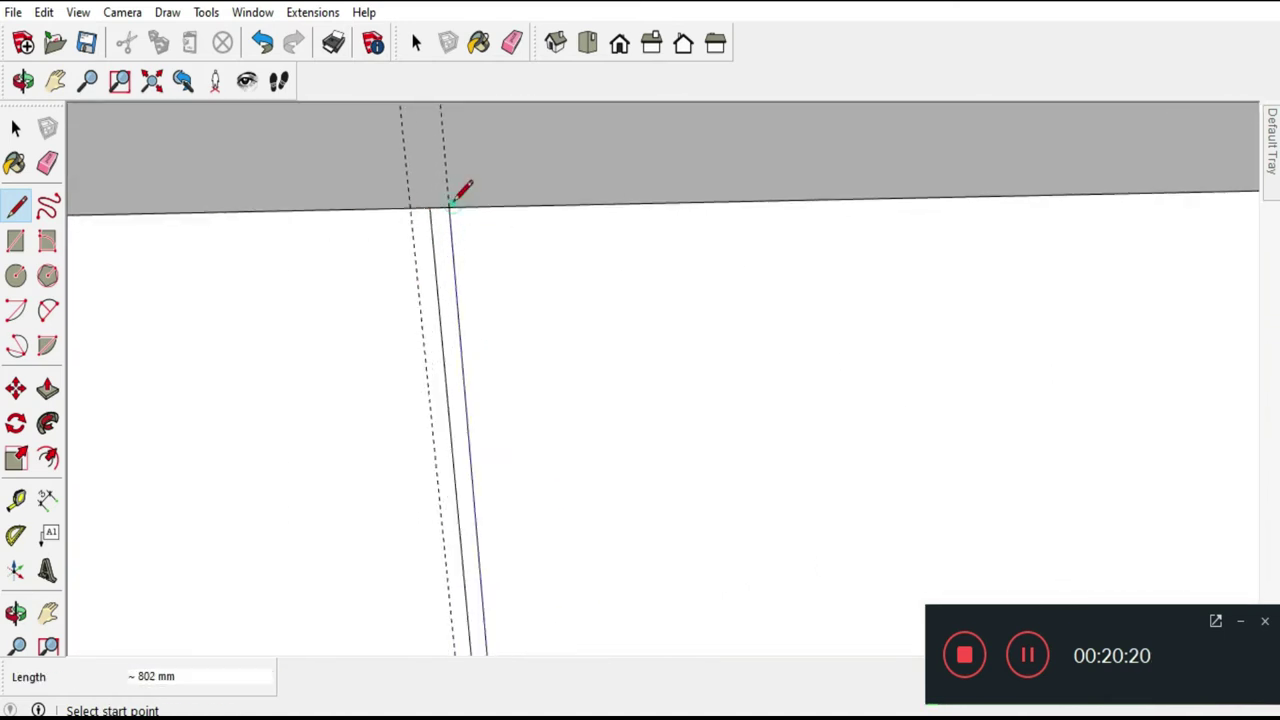
left_click(411, 208)
scroll(430, 170, "down", 1)
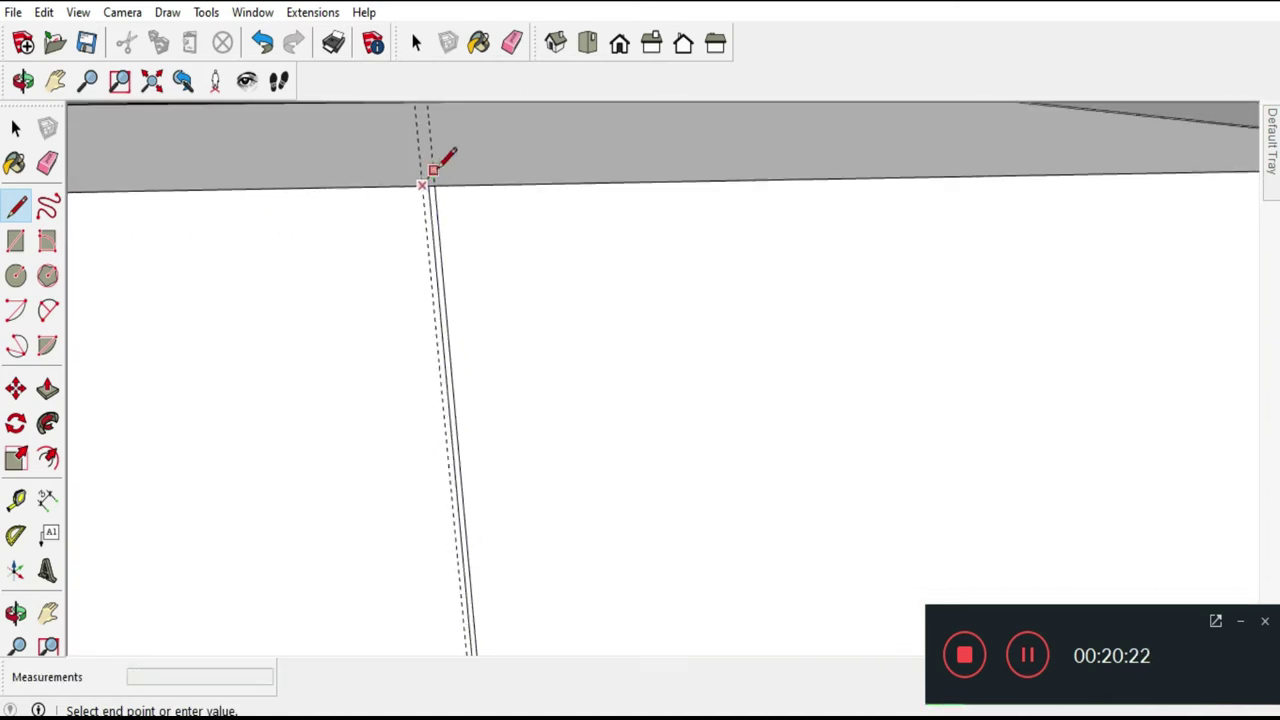
scroll(434, 166, "down", 2)
scroll(436, 168, "down", 2)
scroll(457, 491, "up", 2)
scroll(463, 449, "up", 2)
scroll(477, 414, "up", 1)
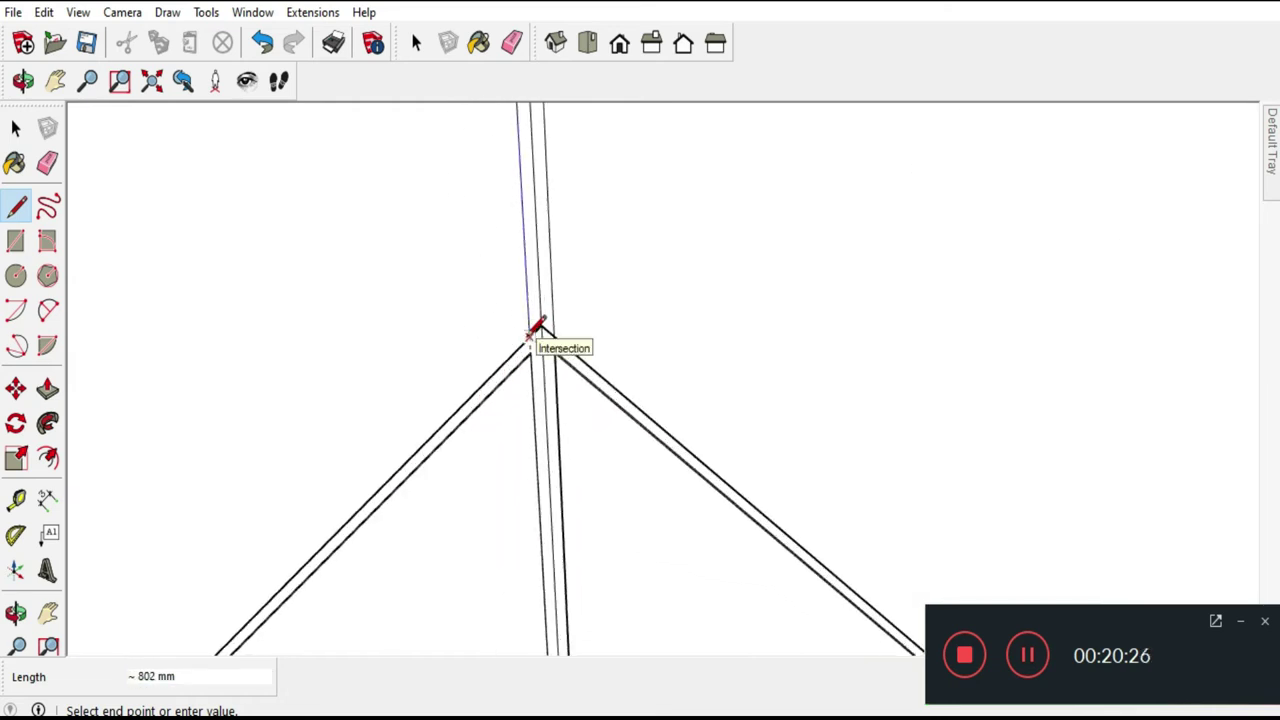
Erase the leftover middle edges inside the gap at the door peak.
left_click(47, 163)
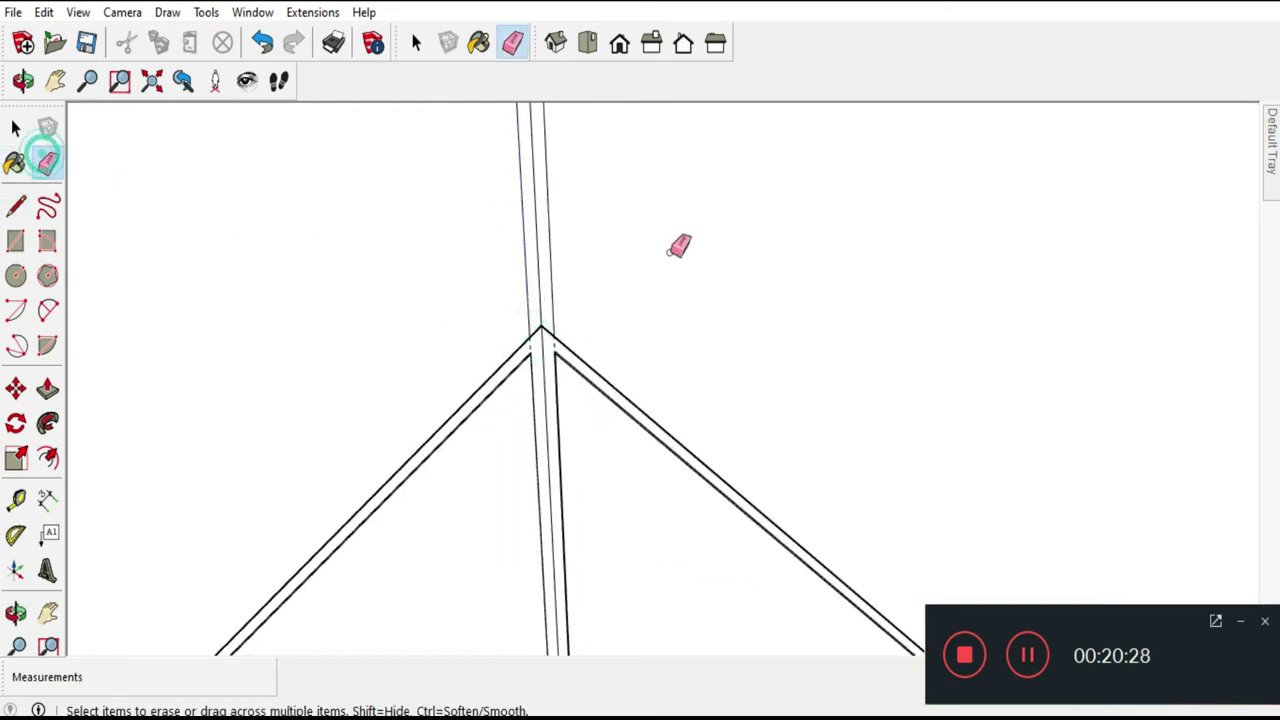
left_click(536, 262)
left_click(48, 389)
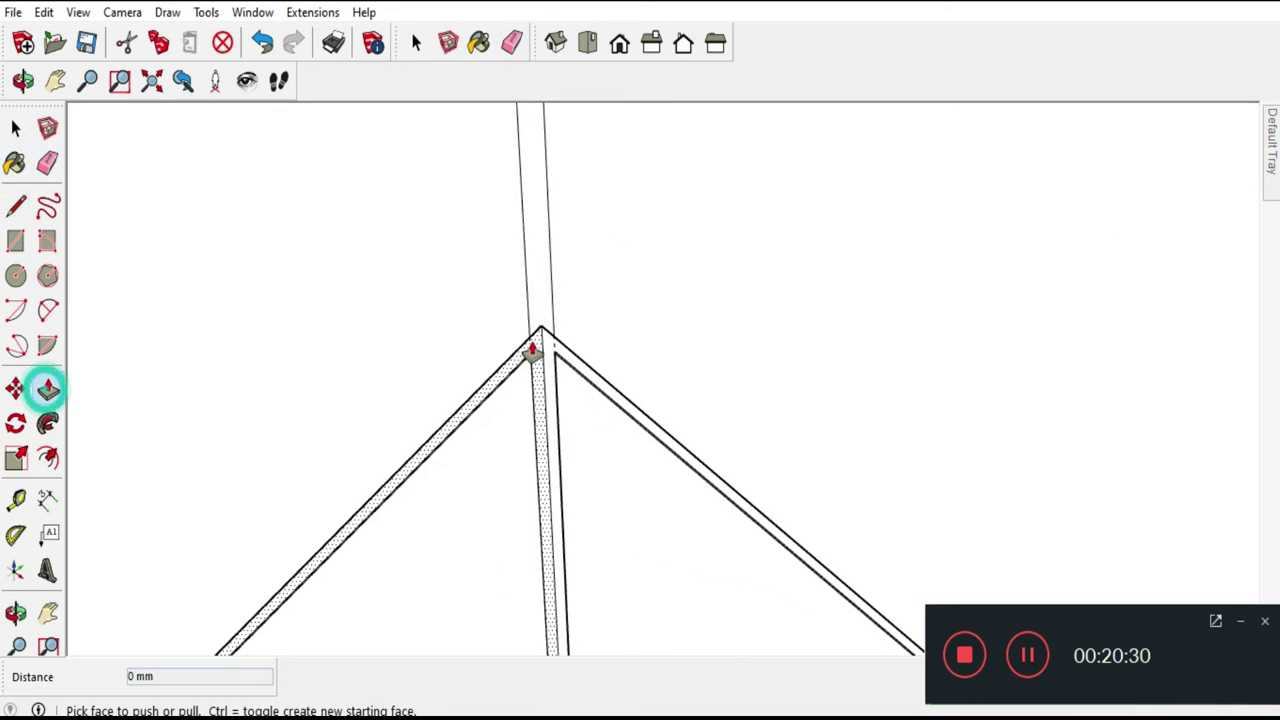
mouse_move(537, 300)
middle_mouse_down()
mouse_move(750, 297)
mouse_move(486, 389)
middle_mouse_up()
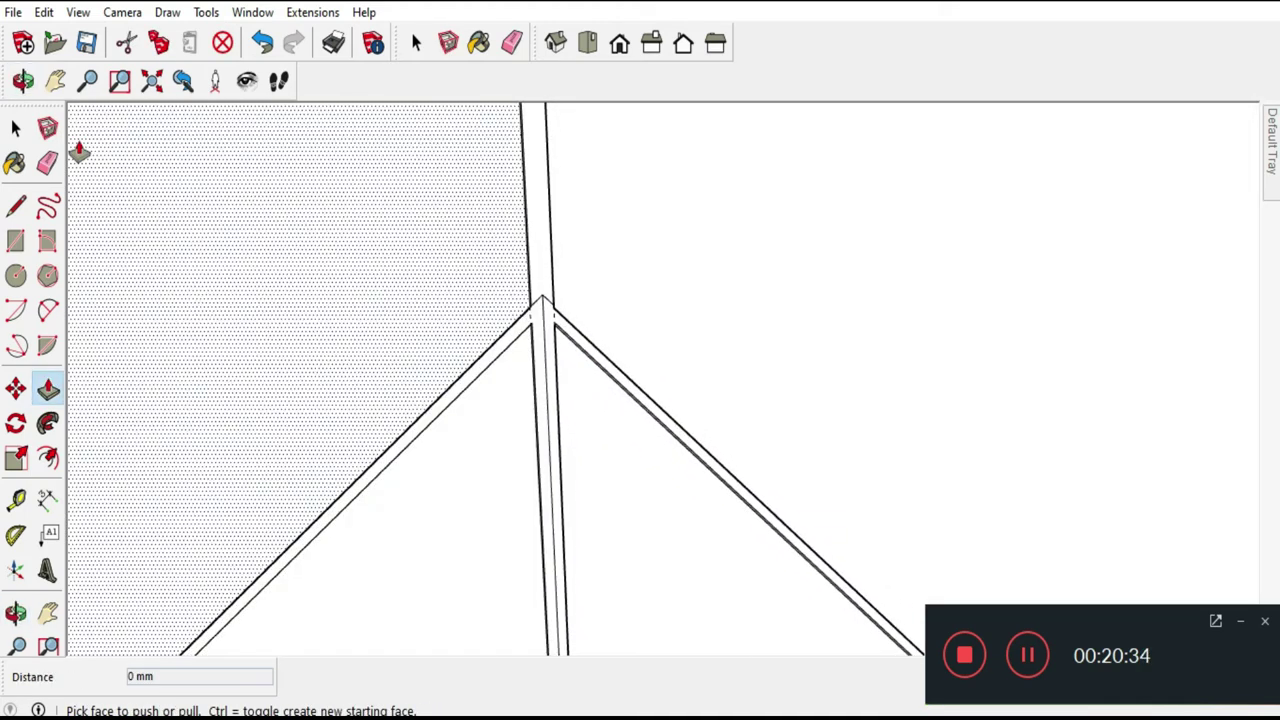
left_click(48, 164)
left_click_drag(574, 268, 582, 254)
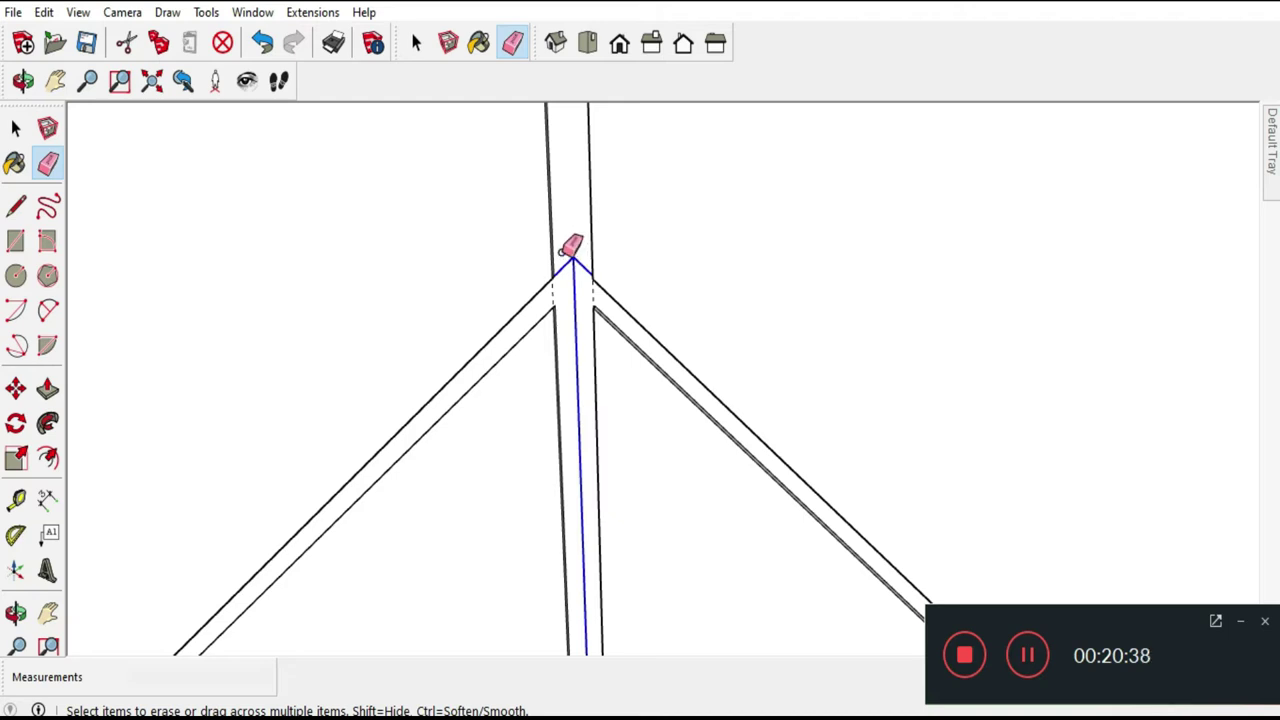
scroll(451, 220, "down", 2)
scroll(443, 220, "down", 2)
scroll(432, 222, "down", 2)
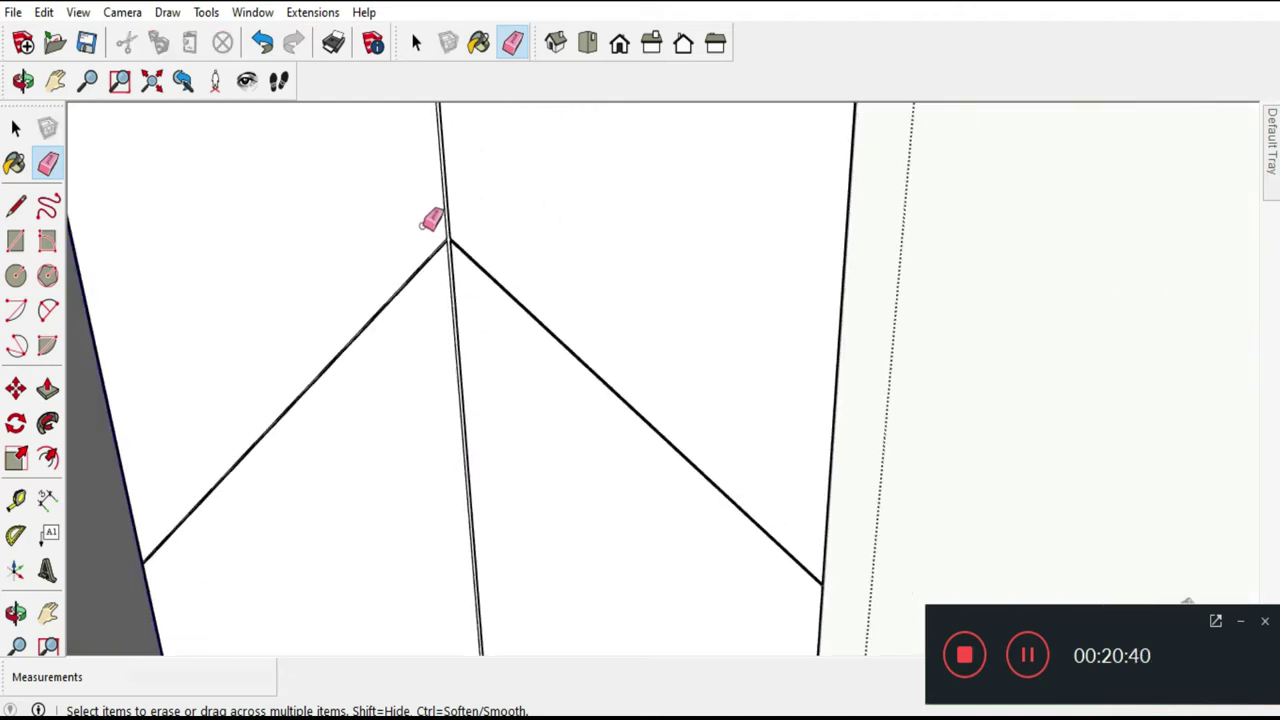
scroll(432, 220, "down", 2)
left_click(15, 128)
Tilt the view around the middle door's peak and open the door group for editing.
scroll(500, 335, "down", 3)
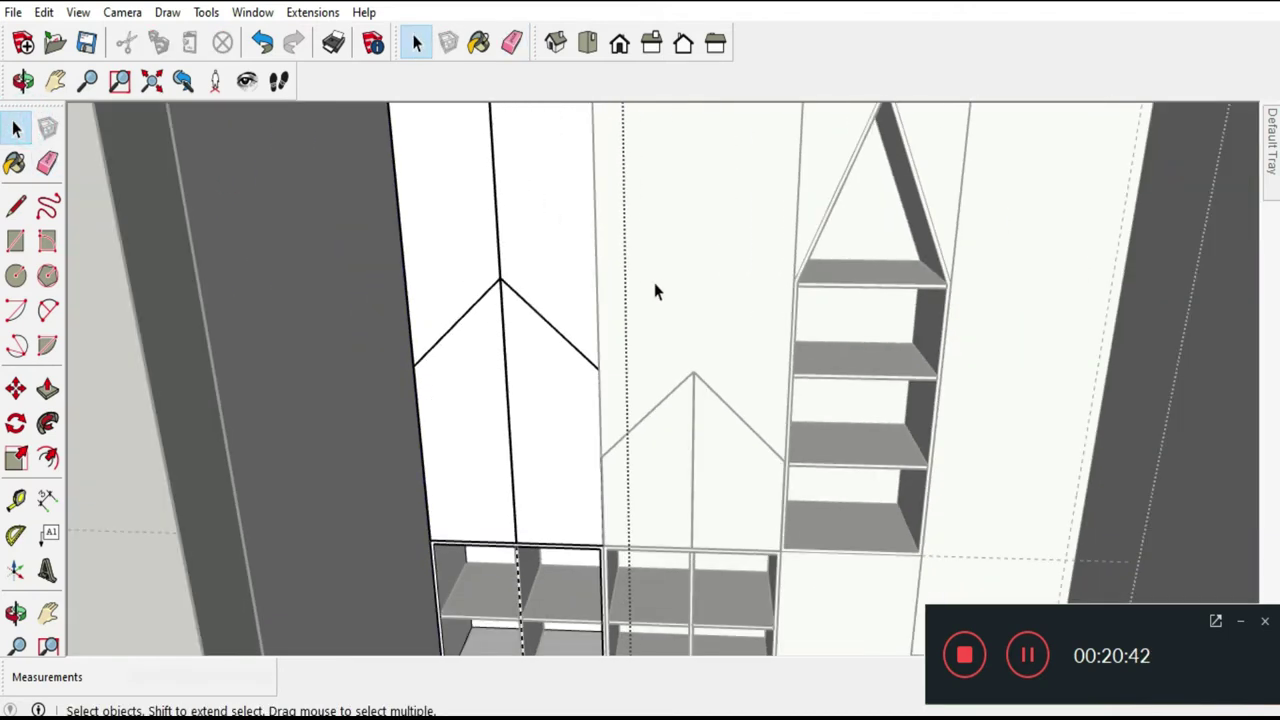
scroll(503, 450, "up", 2)
scroll(443, 308, "up", 2)
mouse_move(580, 300)
middle_mouse_down()
mouse_move(666, 217)
mouse_move(557, 283)
middle_mouse_up()
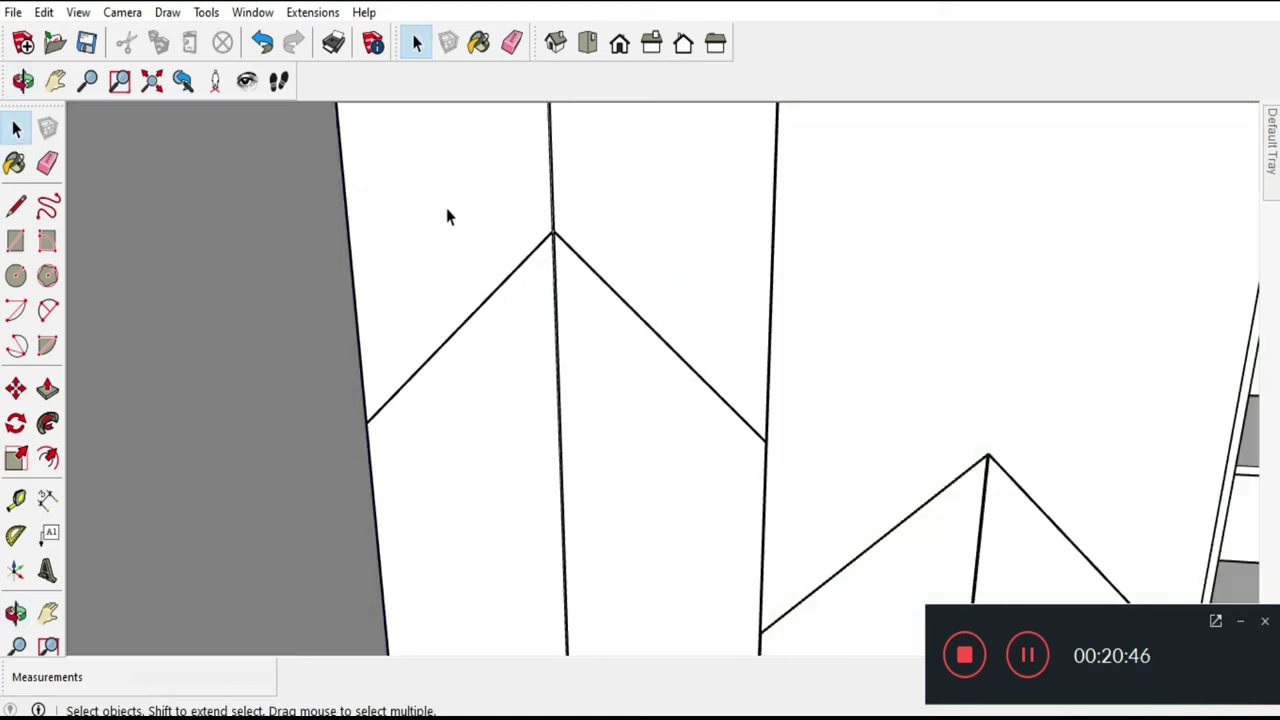
scroll(510, 178, "down", 2)
scroll(650, 190, "down", 2)
scroll(780, 256, "up", 3)
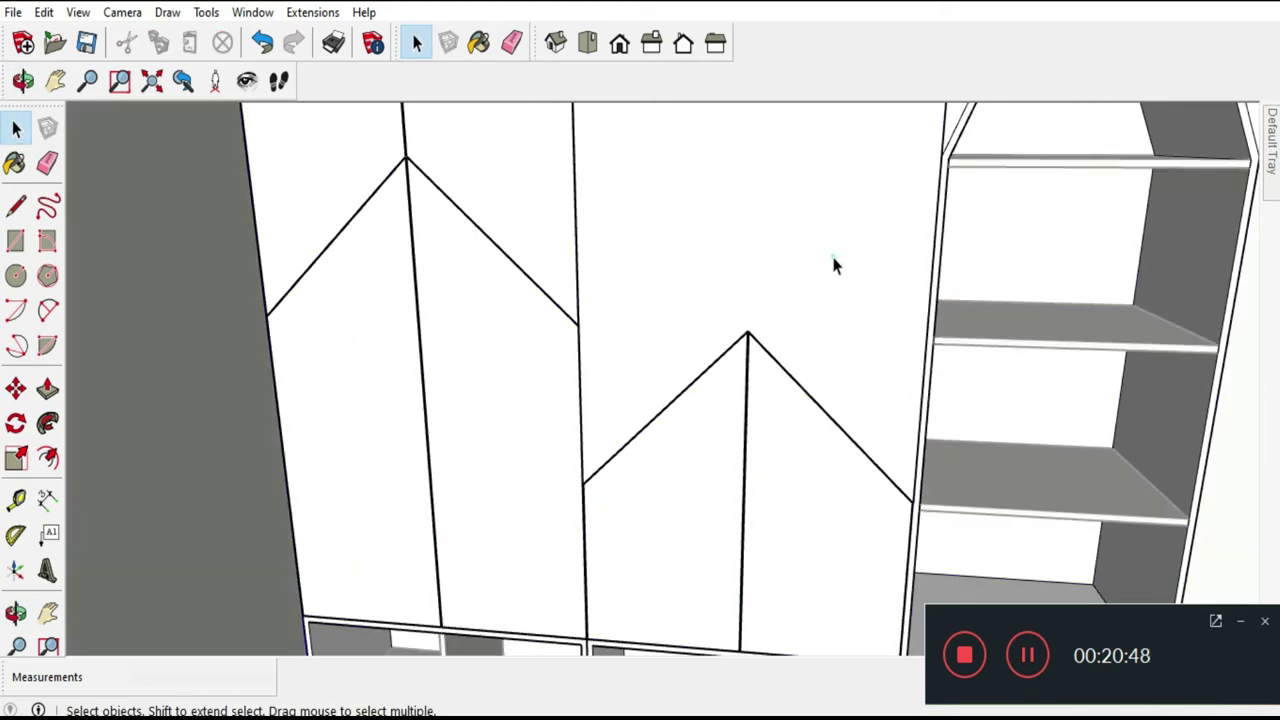
double_click(835, 265)
left_click(835, 265)
Draw a vertical line from the middle door's gable peak up to its top-edge midpoint.
left_click(16, 205)
scroll(713, 341, "up", 2)
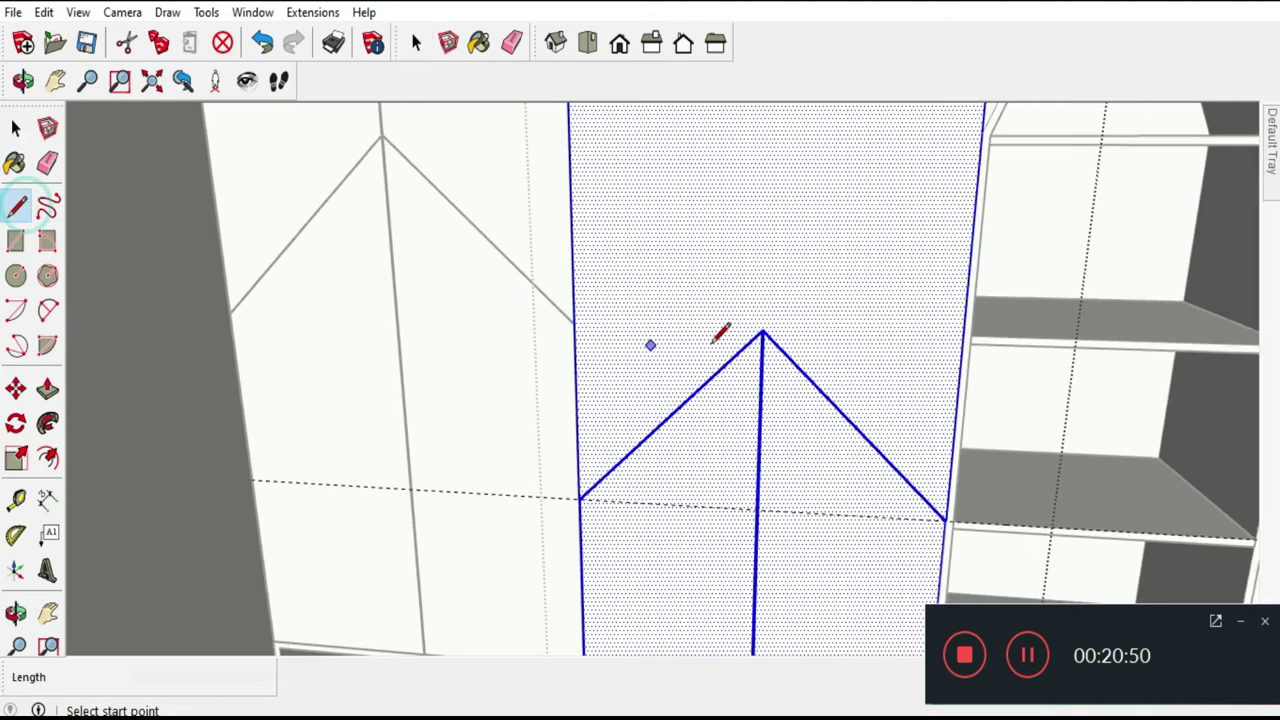
scroll(713, 341, "up", 2)
scroll(790, 320, "up", 1)
left_click(763, 368)
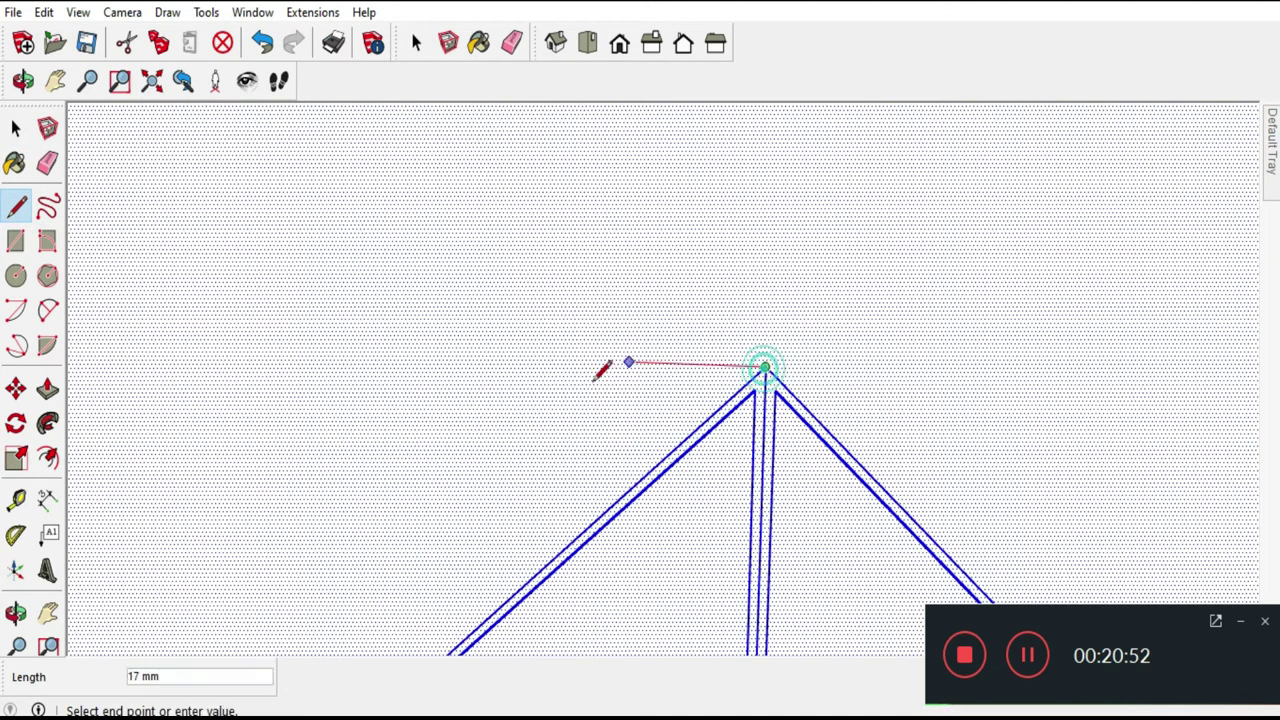
scroll(600, 470, "down", 1)
scroll(605, 474, "down", 2)
scroll(606, 474, "down", 2)
scroll(606, 472, "down", 1)
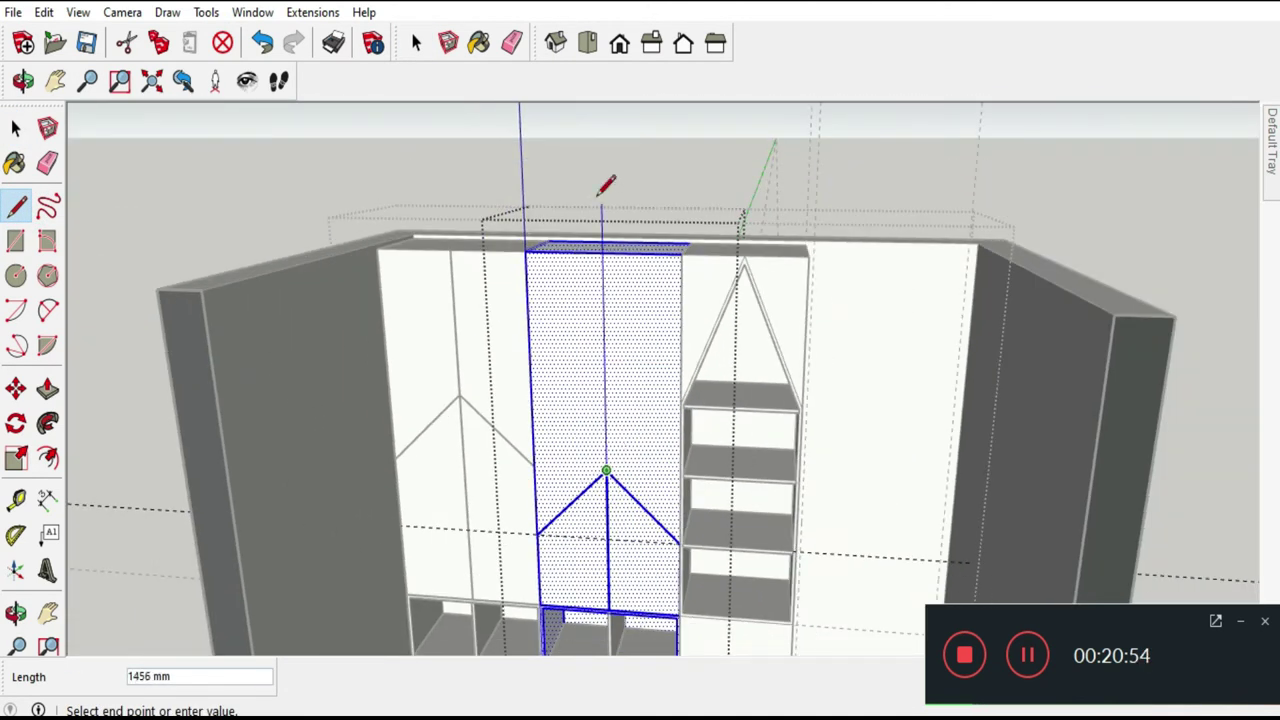
scroll(601, 192, "up", 2)
scroll(606, 237, "up", 2)
scroll(606, 243, "up", 1)
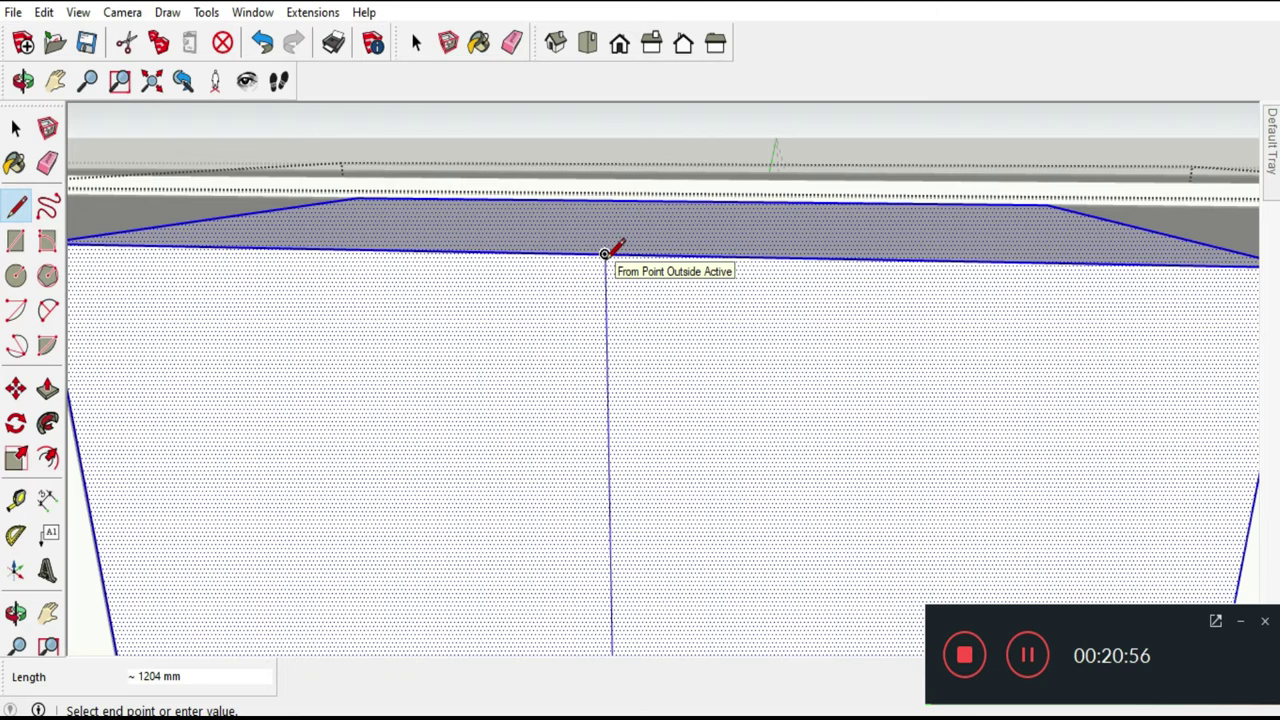
left_click(605, 254)
key("space")
Select the new vertical line and try the Move tool on it before returning to Select.
left_click(606, 354)
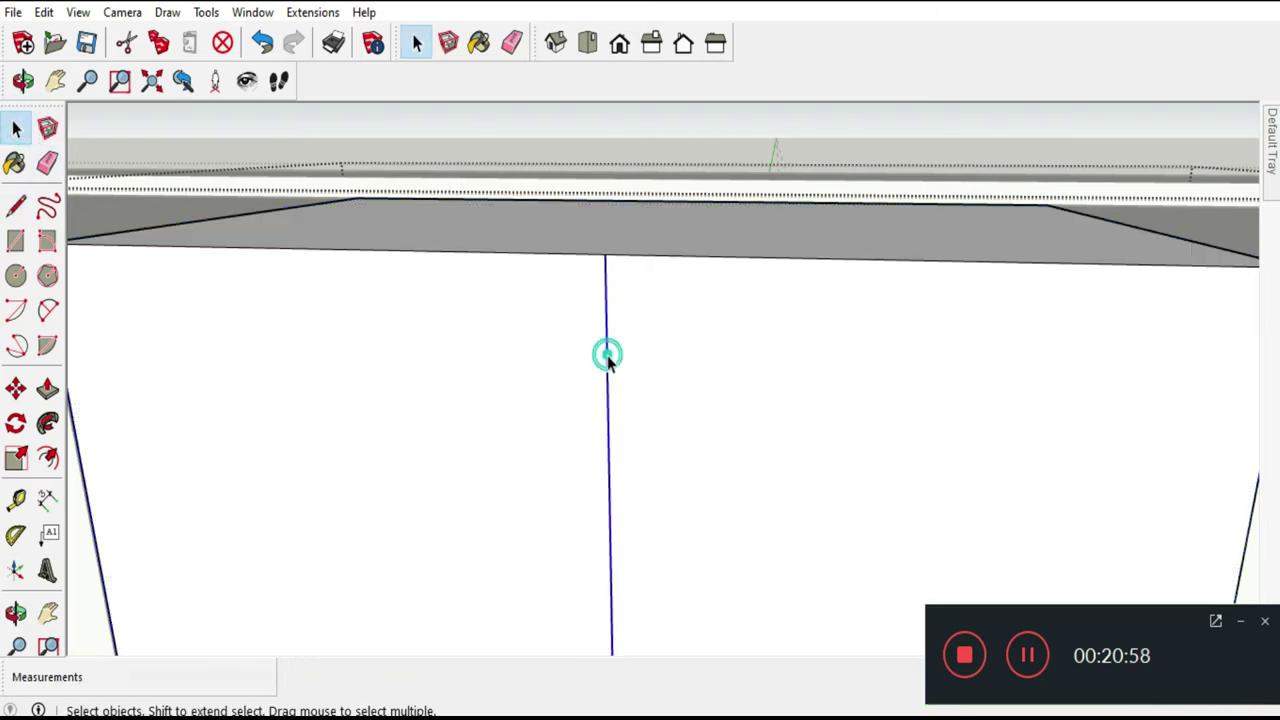
left_click(18, 388)
scroll(660, 257, "down", 2)
scroll(600, 220, "down", 2)
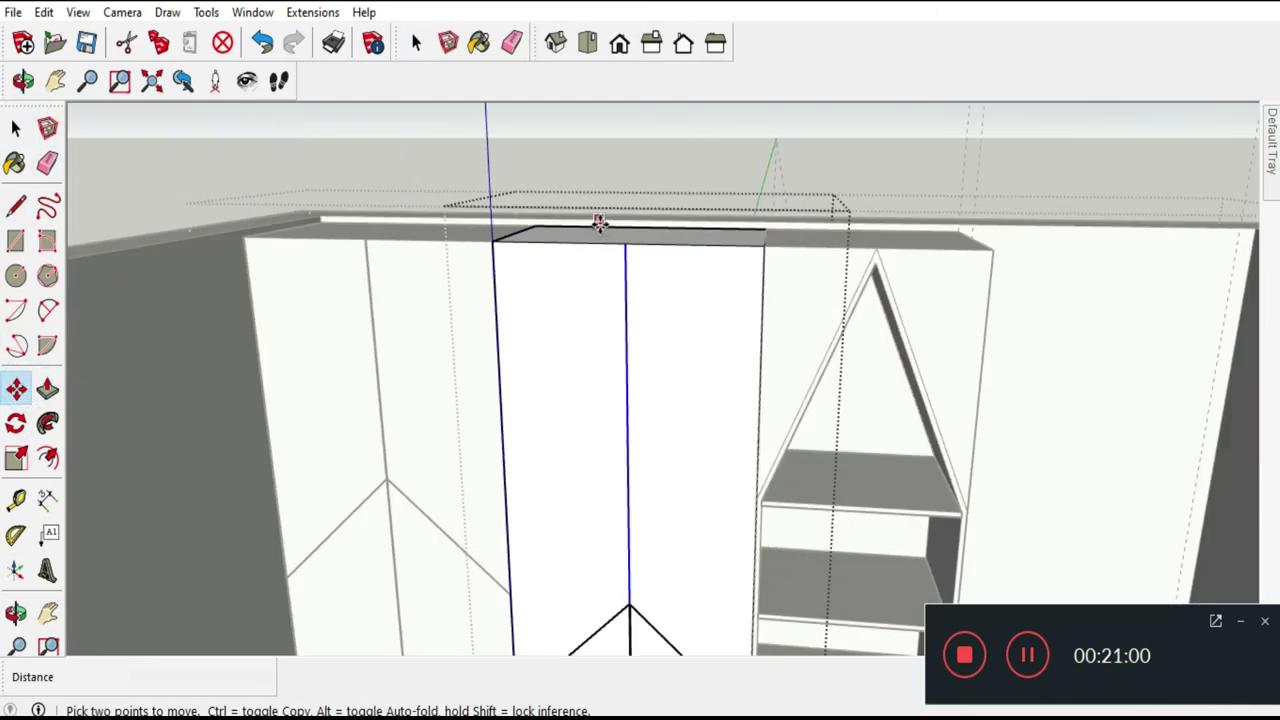
scroll(600, 423, "up", 3)
scroll(648, 481, "up", 2)
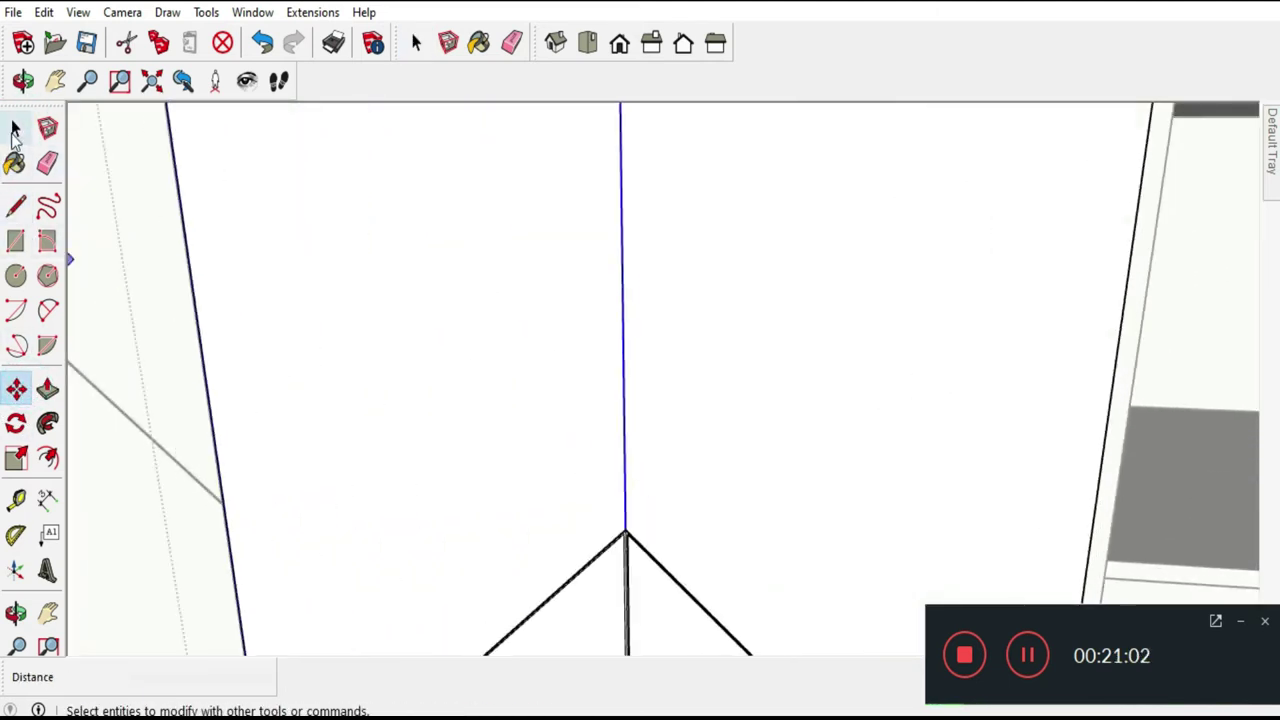
left_click(15, 127)
Place a Tape Measure guide from the centre line beside the middle unit's gable apex.
left_click(17, 505)
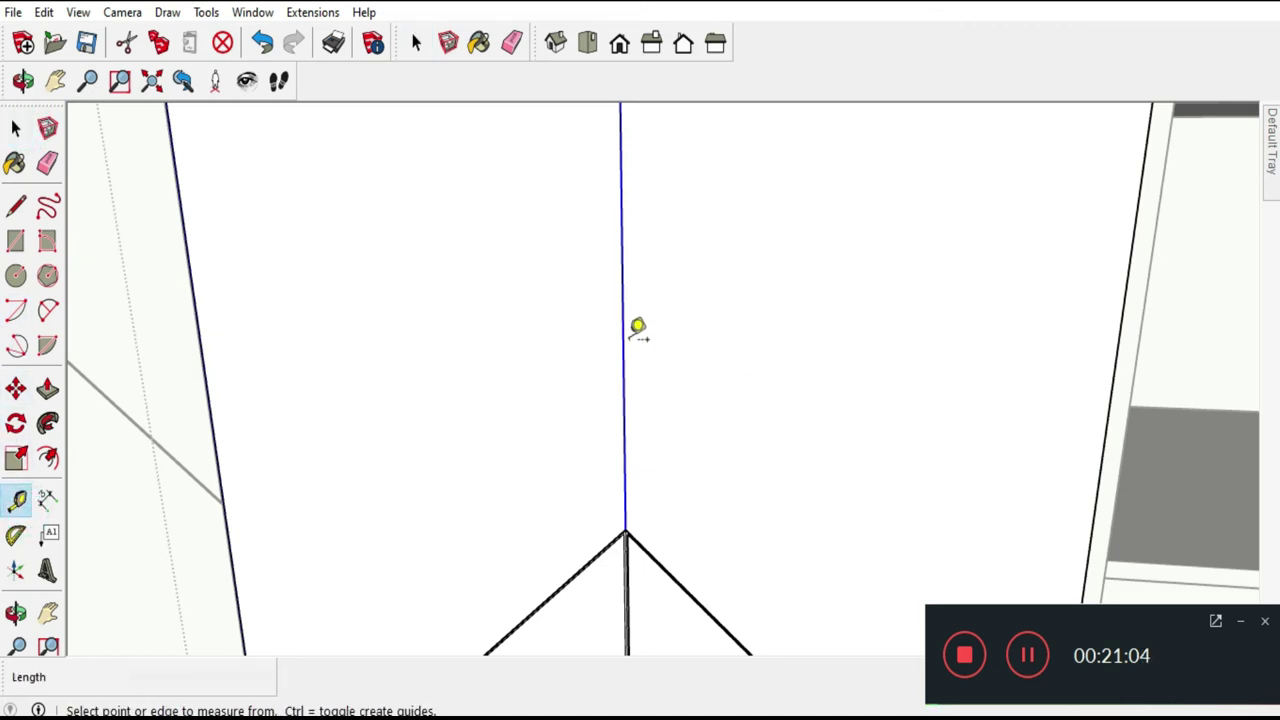
left_click(622, 339)
scroll(643, 555, "up", 2)
scroll(622, 520, "up", 2)
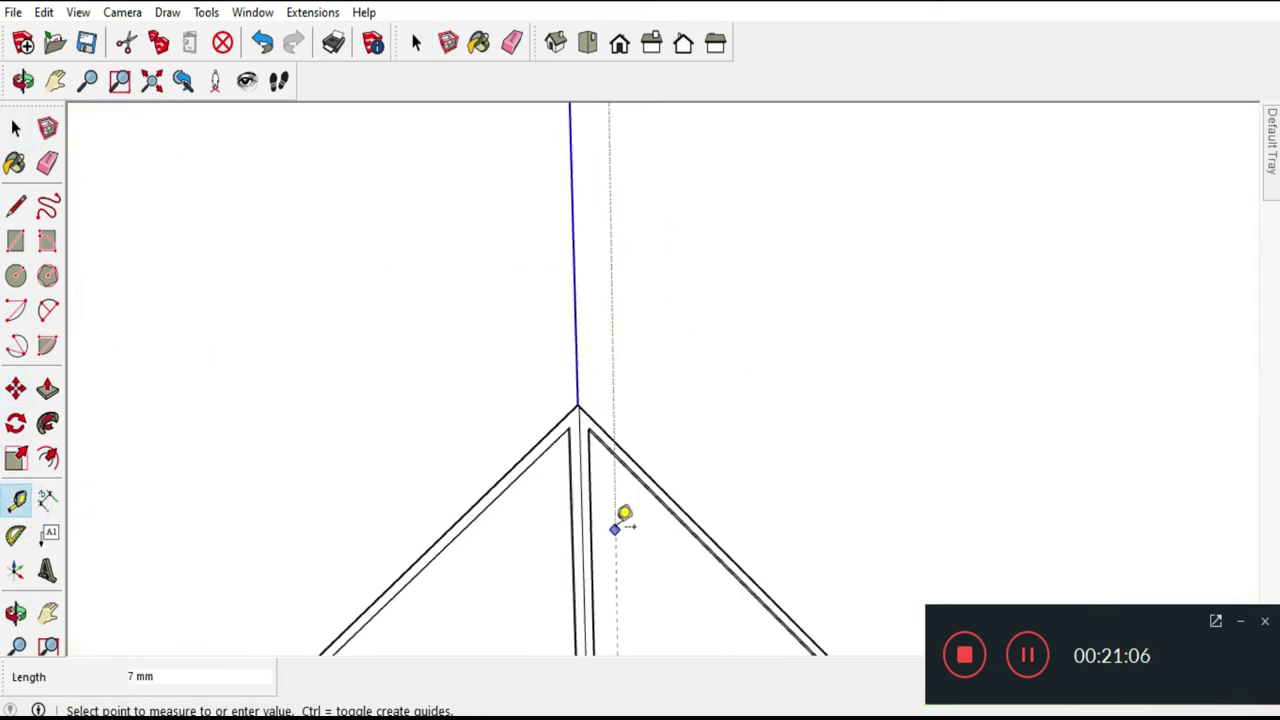
left_click(590, 433)
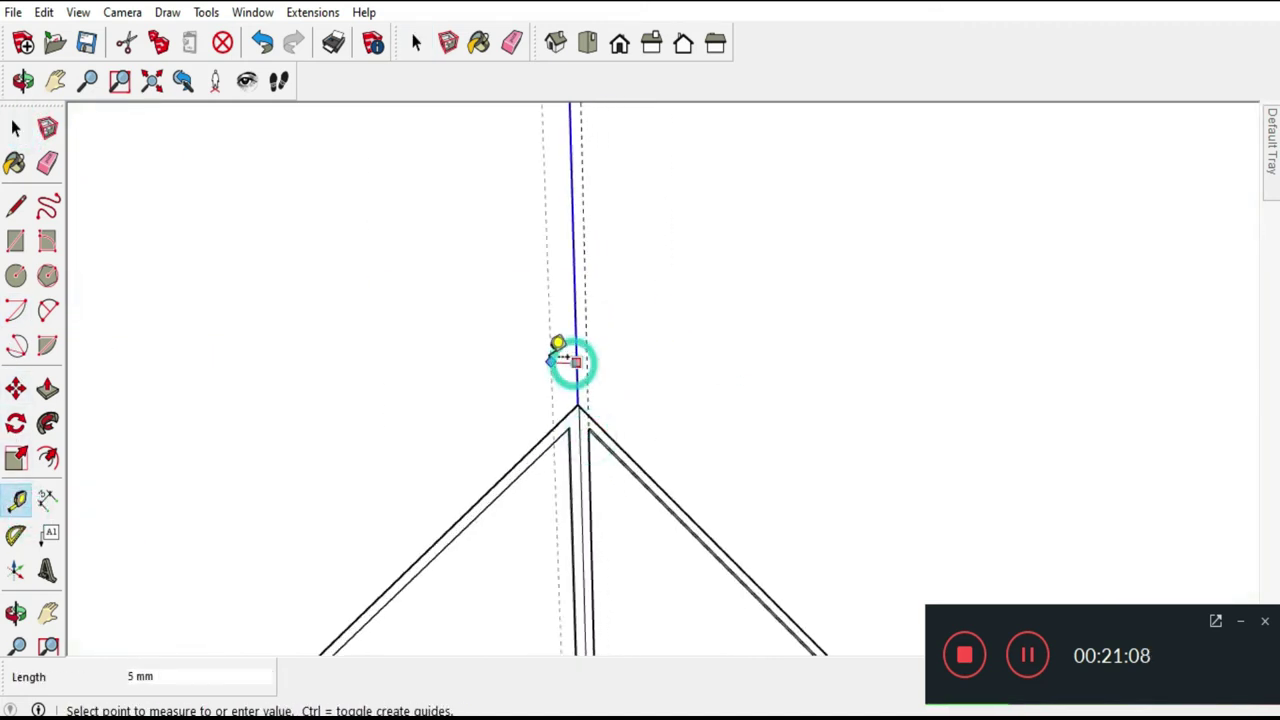
left_click(571, 421)
Start a line at the gable apex while zooming in to inspect the centre split.
left_click(17, 205)
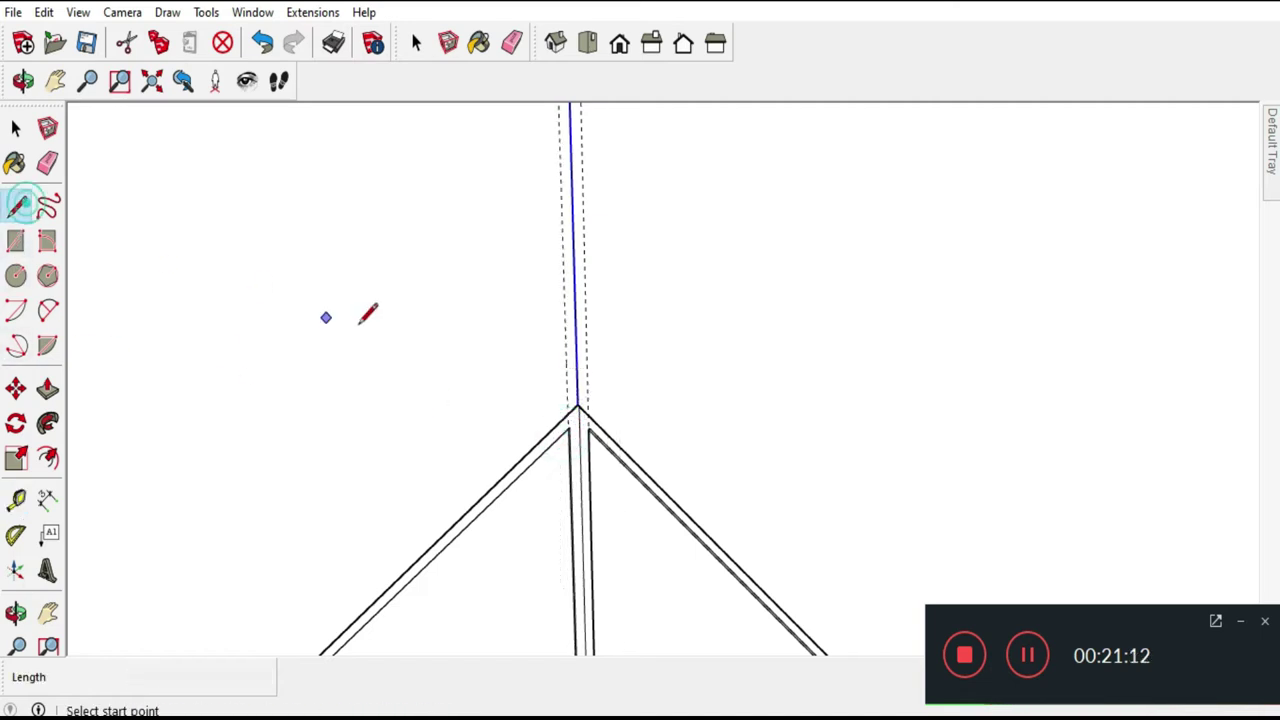
left_click(589, 412)
scroll(500, 586, "down", 3)
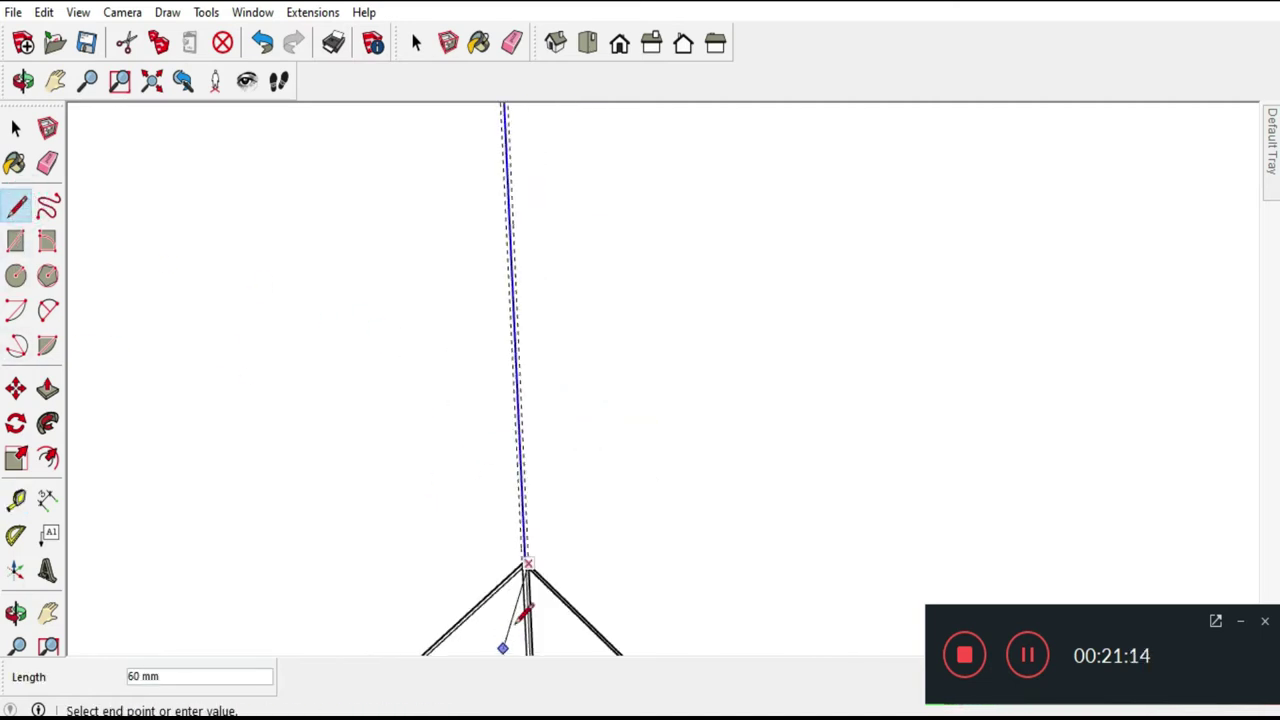
scroll(514, 614, "down", 3)
scroll(563, 551, "down", 3)
scroll(551, 257, "up", 3)
scroll(514, 249, "up", 3)
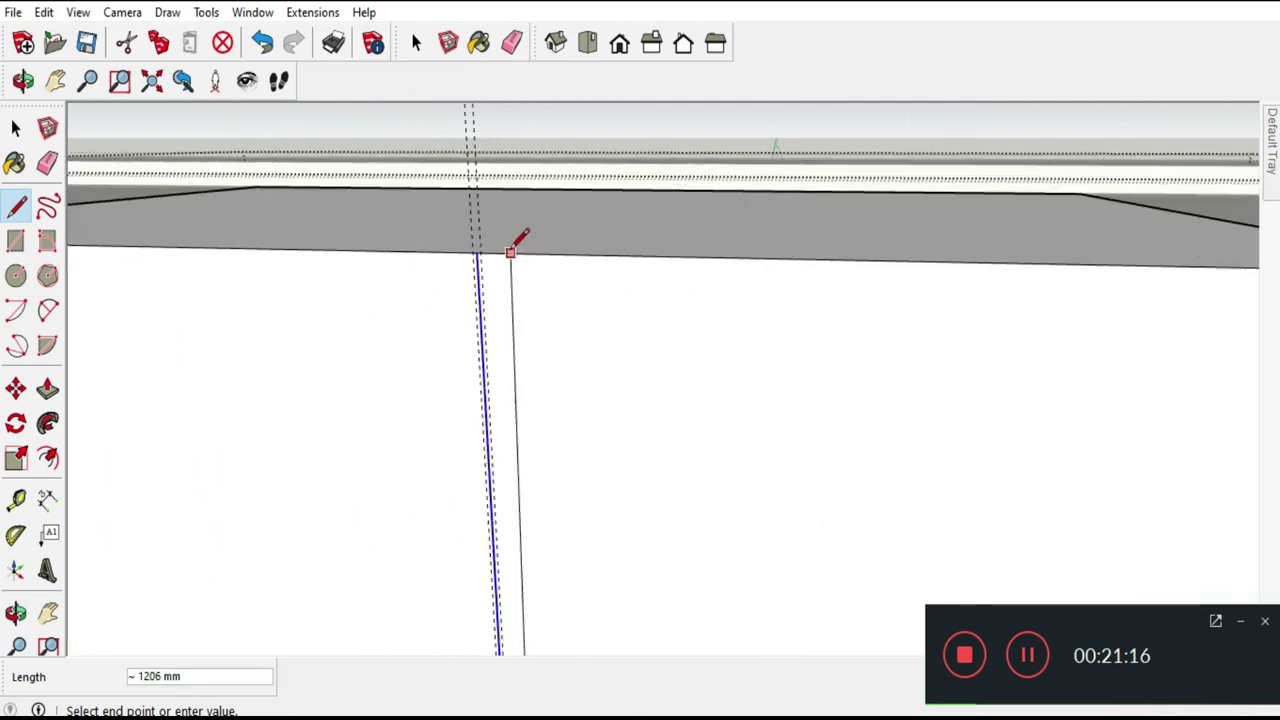
scroll(486, 249, "up", 2)
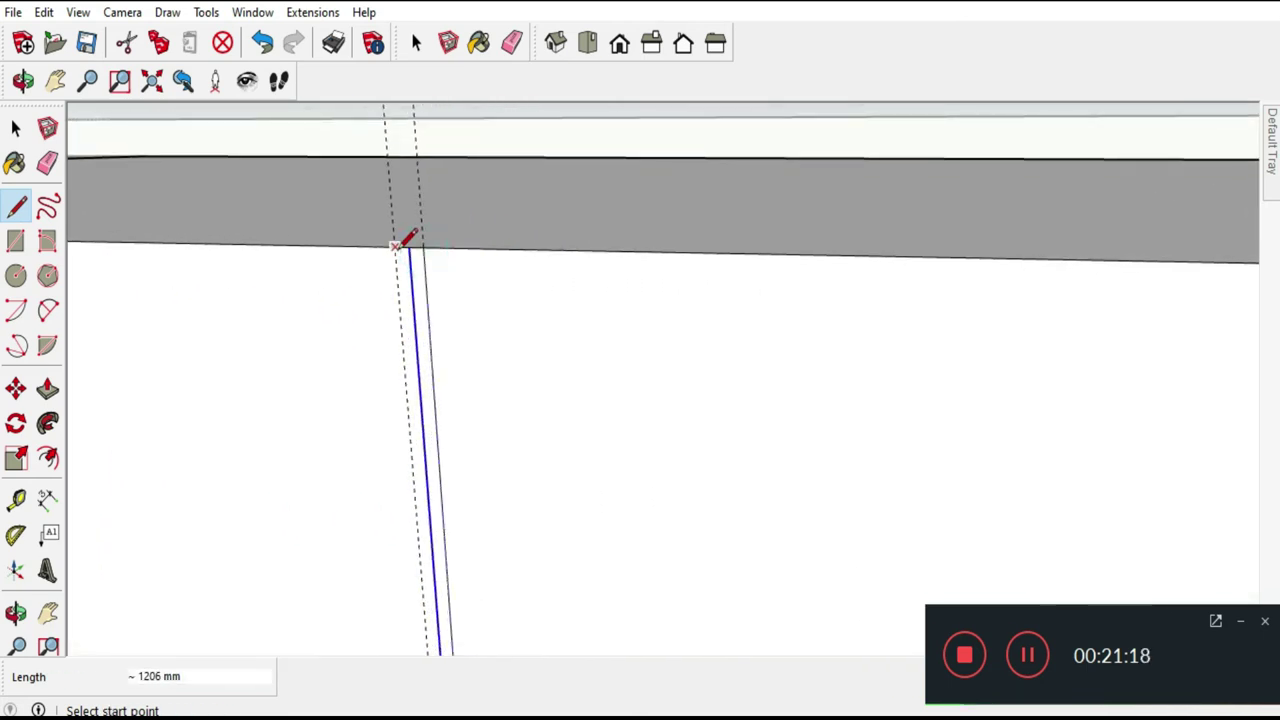
scroll(397, 249, "down", 2)
scroll(320, 163, "down", 2)
scroll(597, 143, "down", 2)
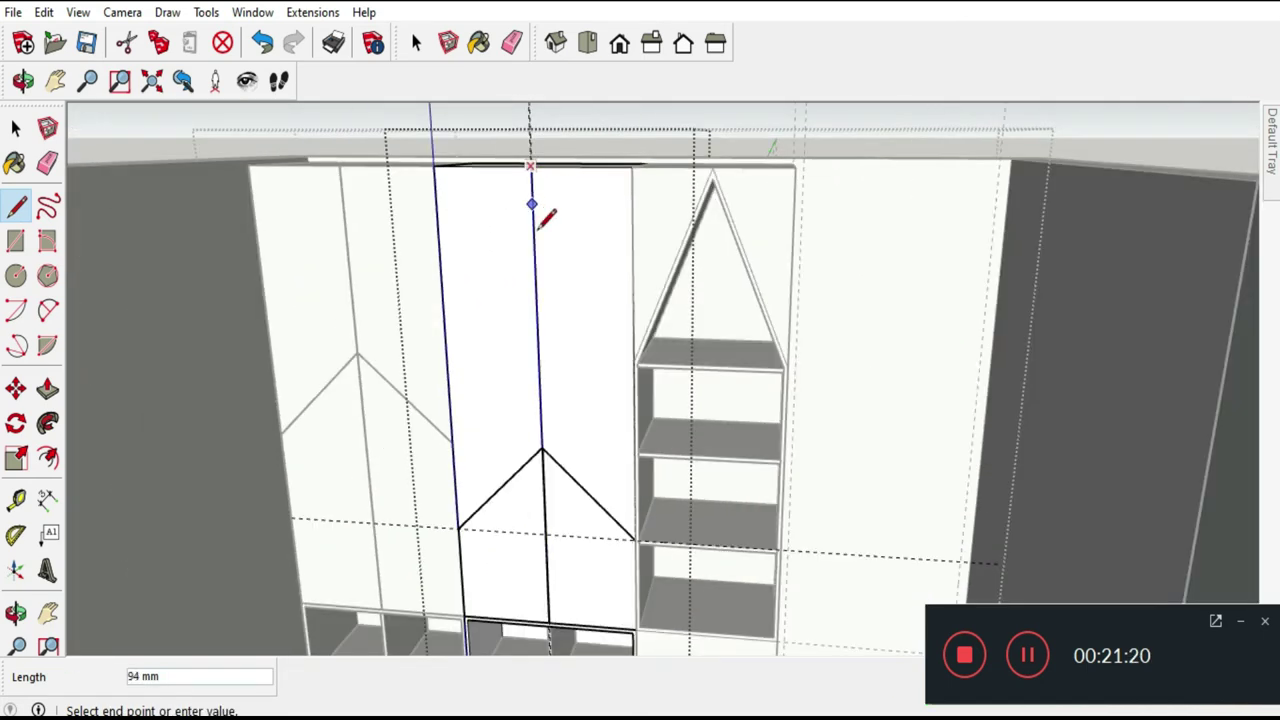
scroll(540, 458, "up", 3)
scroll(539, 459, "up", 3)
scroll(545, 513, "up", 1)
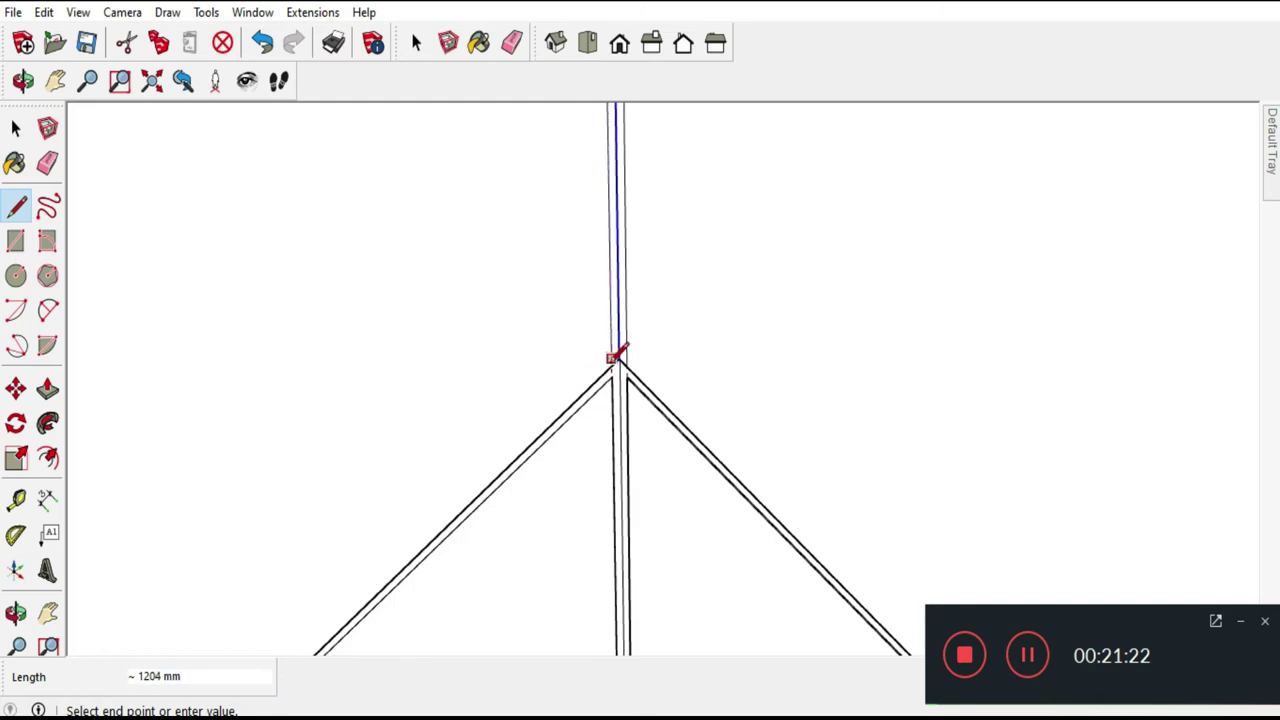
scroll(620, 355, "up", 1)
scroll(623, 338, "up", 2)
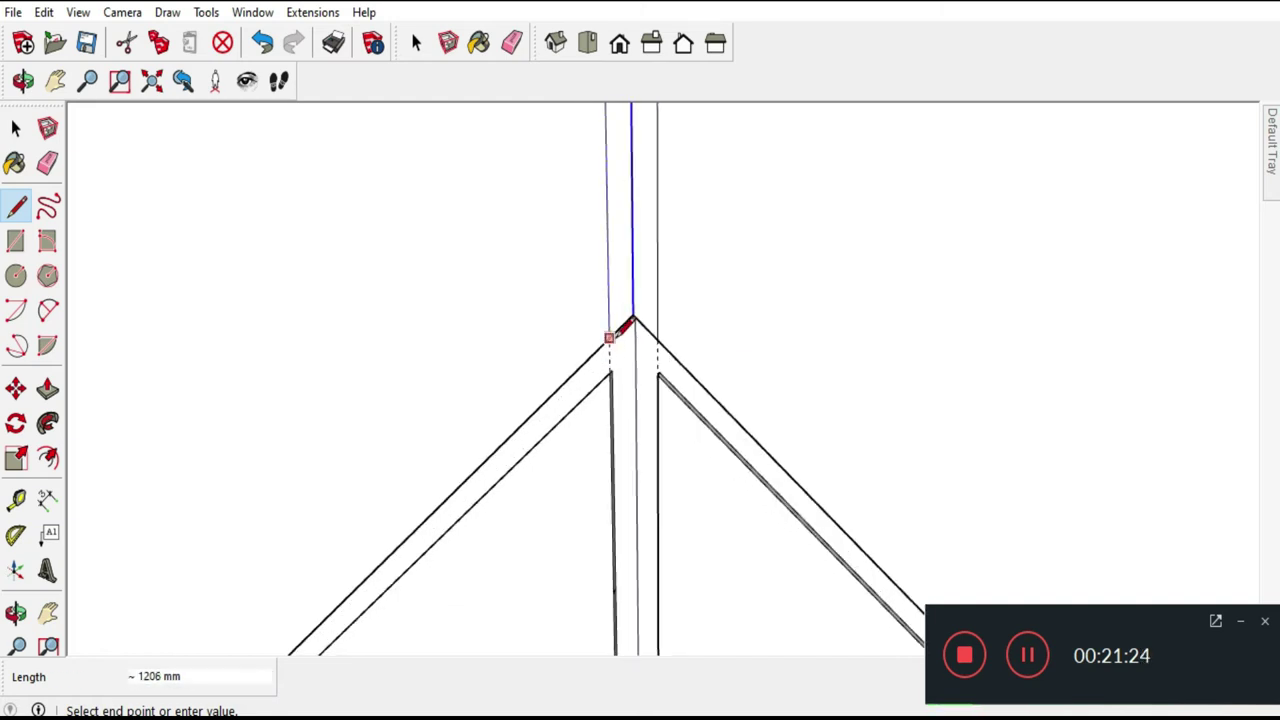
Erase the extra centre edges above the apex and along the doors' centre strip.
left_click(47, 165)
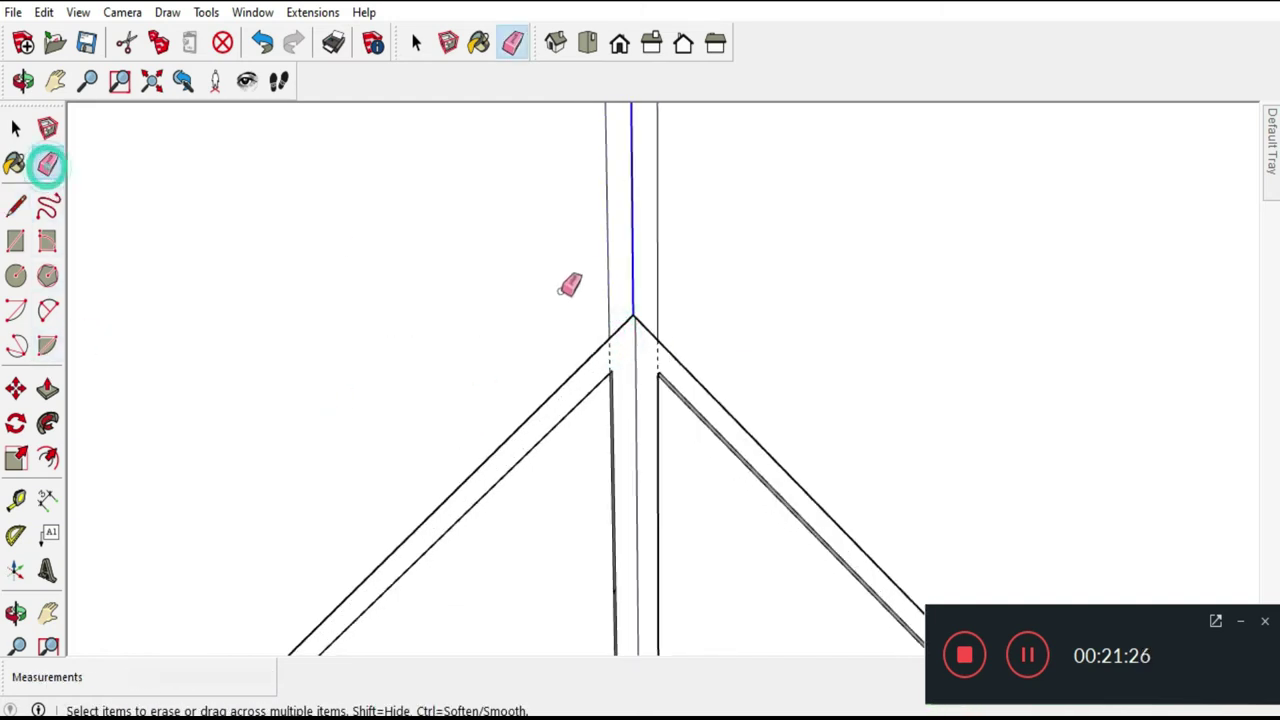
left_click(47, 388)
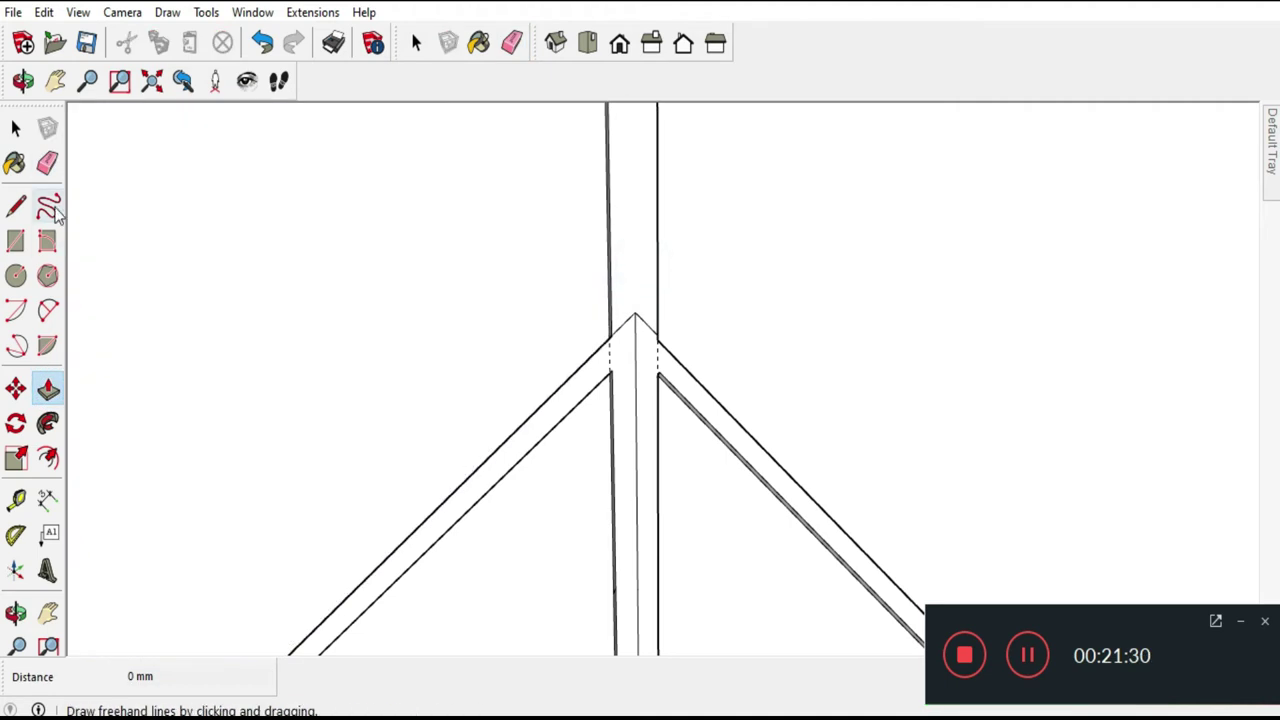
left_click(47, 165)
mouse_move(627, 317)
left_mouse_down()
mouse_move(641, 327)
mouse_move(578, 424)
left_mouse_up()
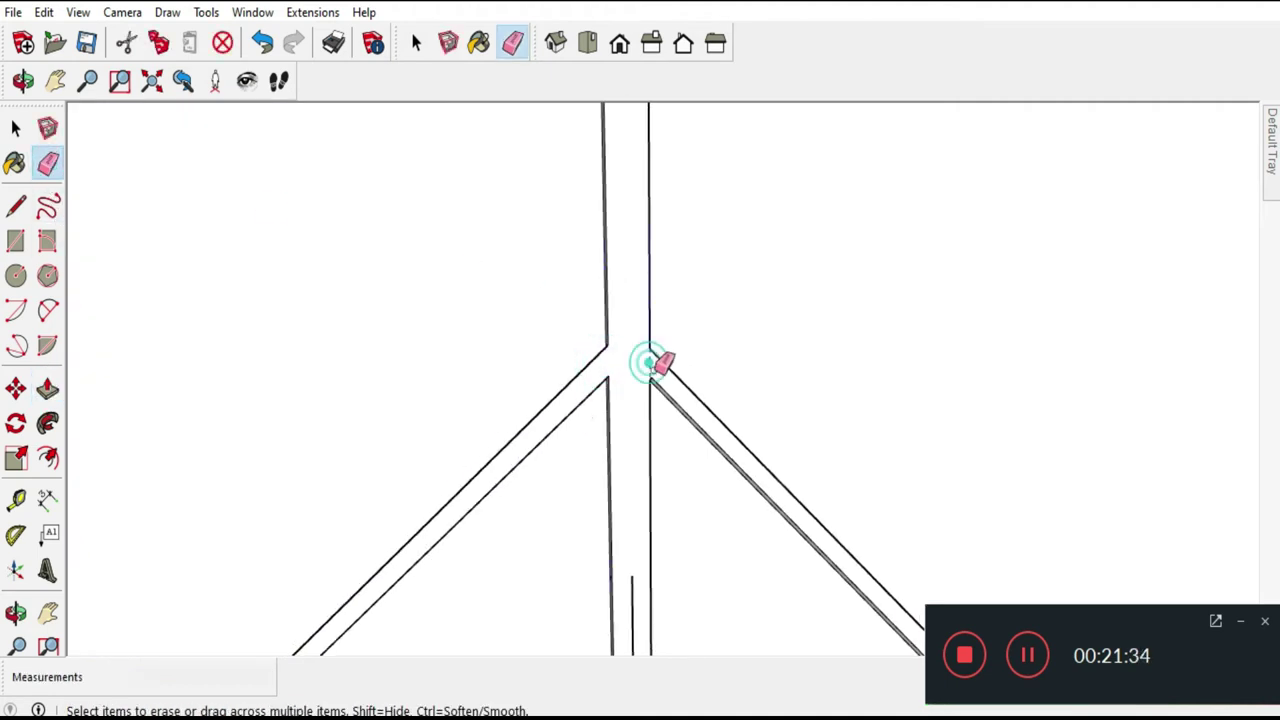
left_click_drag(603, 338, 606, 476)
left_click(615, 501)
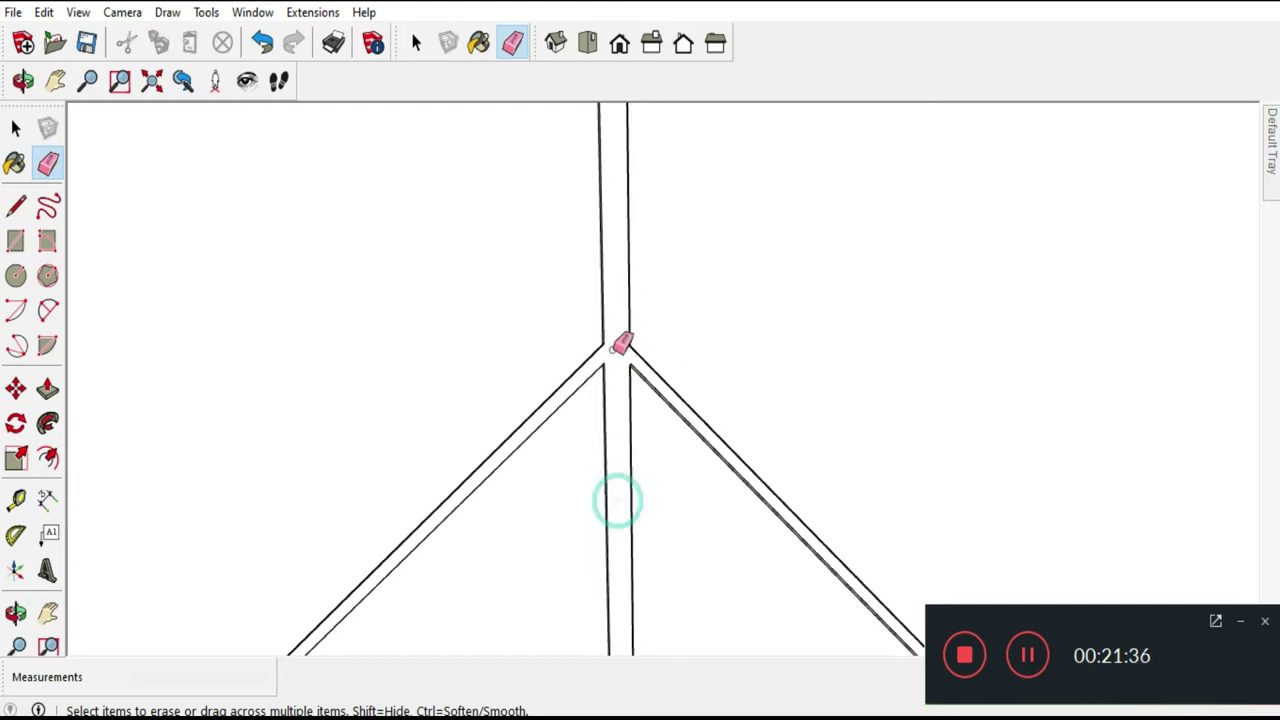
scroll(640, 310, "down", 2)
scroll(620, 300, "down", 2)
scroll(560, 370, "down", 3)
scroll(535, 430, "down", 2)
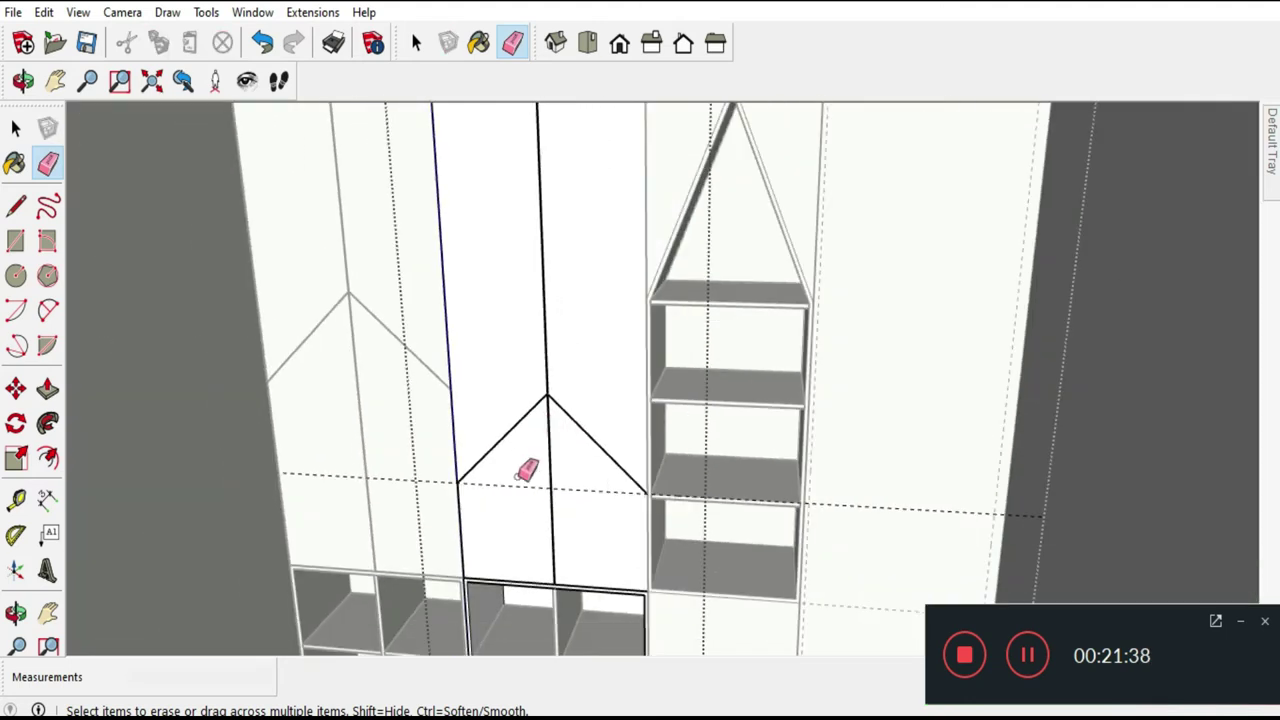
scroll(524, 476, "down", 1)
scroll(520, 400, "down", 3)
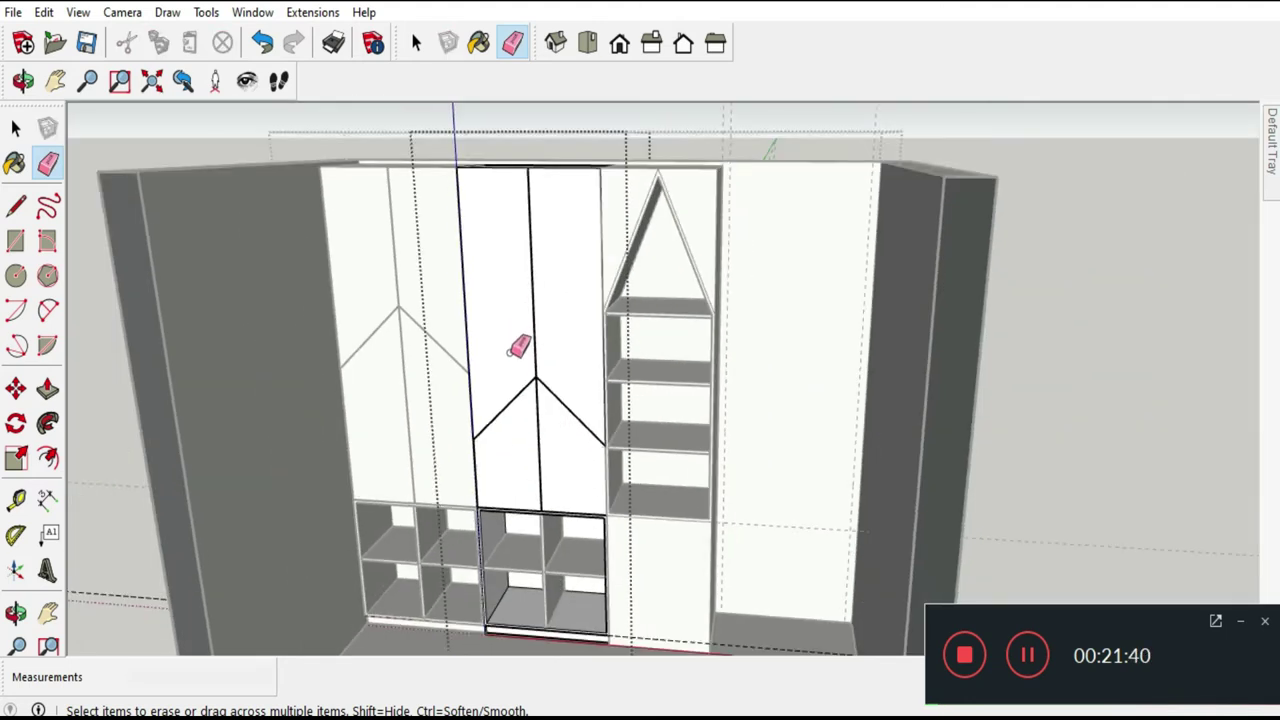
scroll(440, 300, "down", 2)
left_click(15, 128)
mouse_move(166, 123)
middle_mouse_down()
mouse_move(652, 238)
mouse_move(600, 423)
middle_mouse_up()
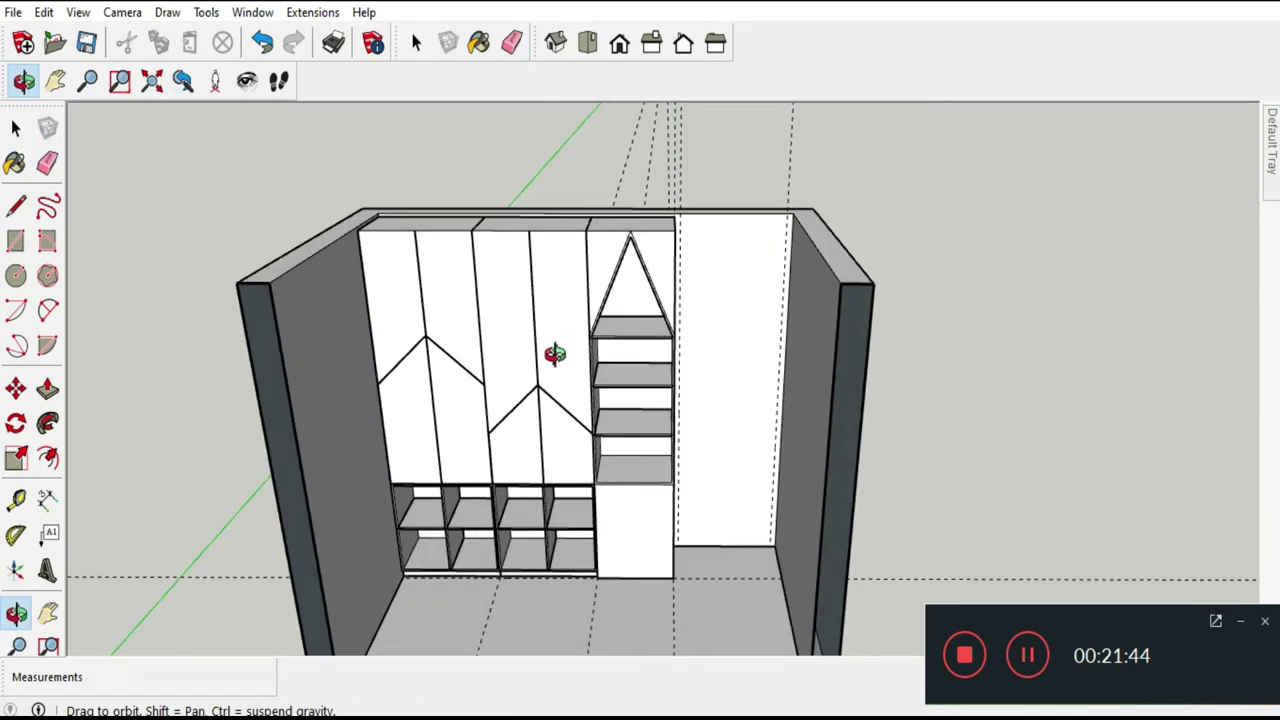
scroll(511, 360, "up", 3)
mouse_move(511, 360)
middle_mouse_down()
mouse_move(508, 234)
mouse_move(526, 160)
middle_mouse_up()
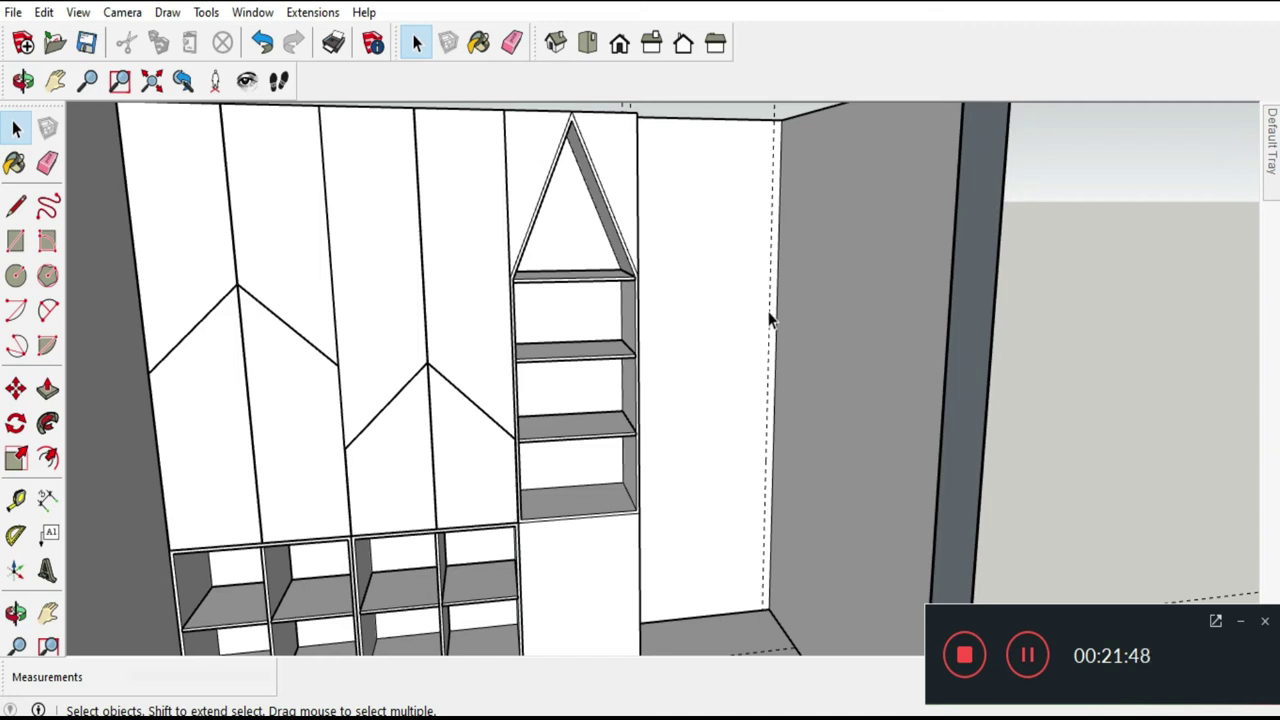
scroll(760, 290, "down", 3)
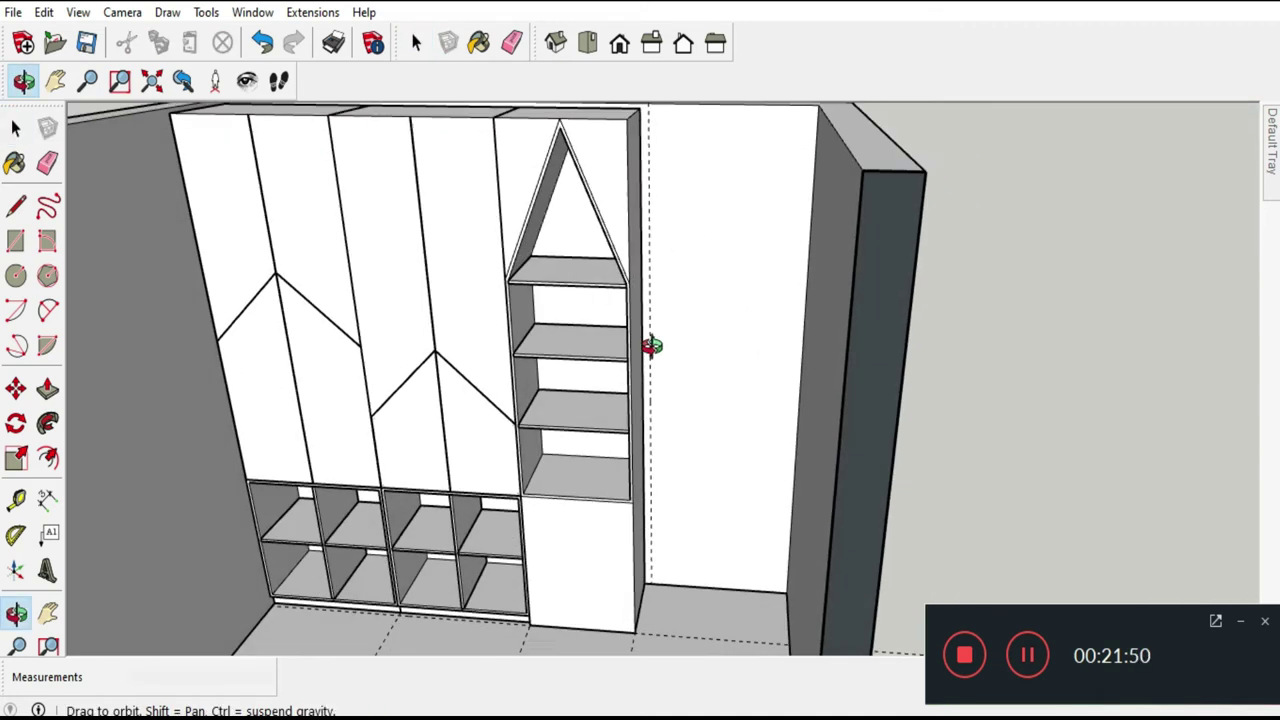
middle_click_drag(651, 343, 578, 503)
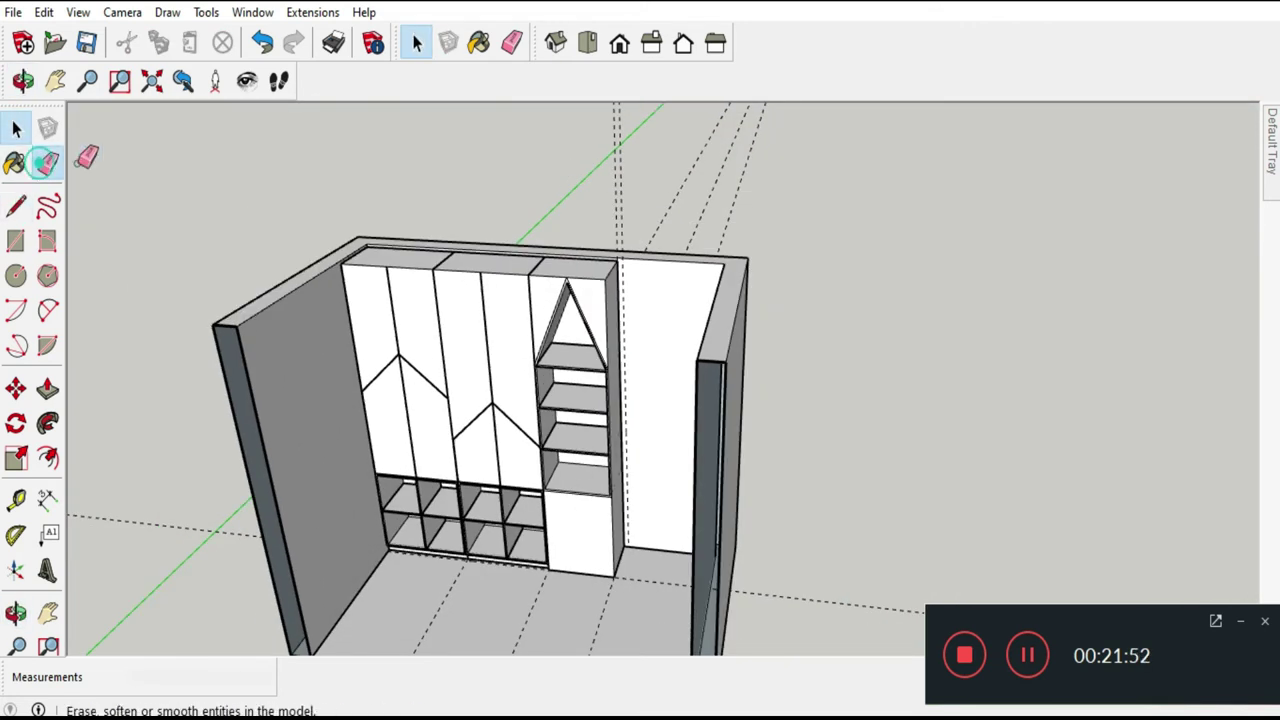
left_click(47, 163)
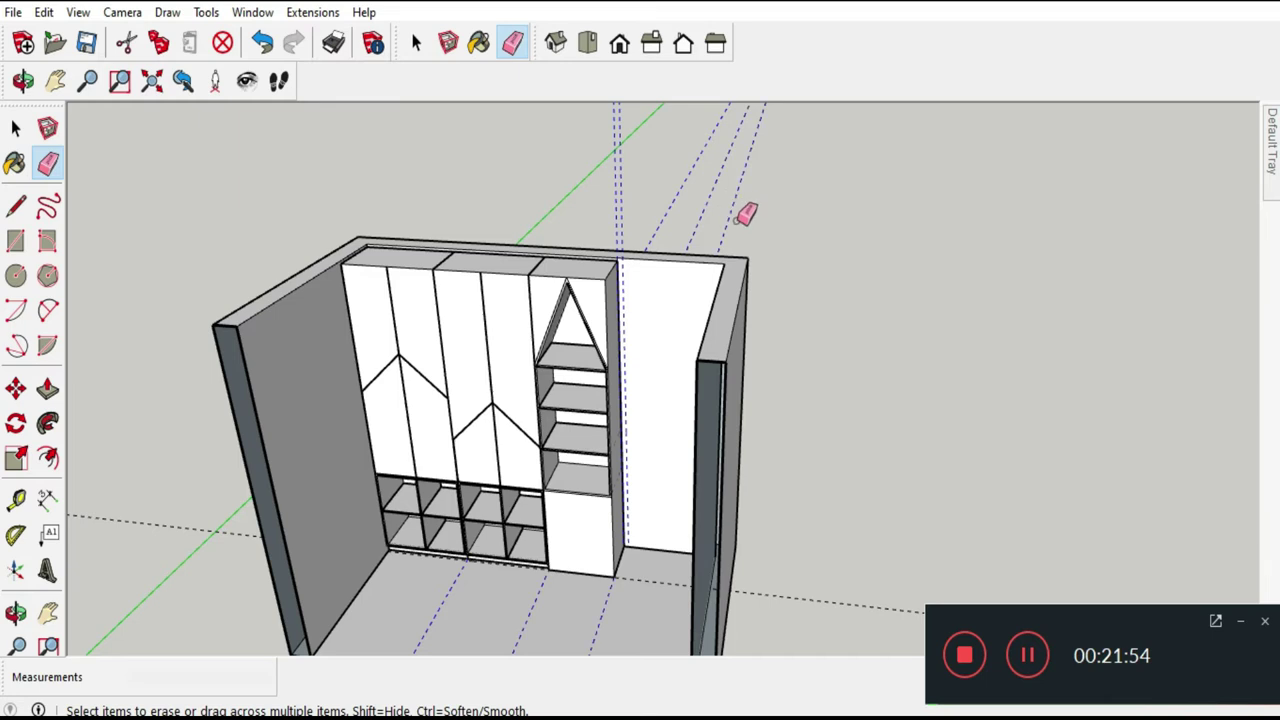
left_click(20, 132)
mouse_move(337, 414)
middle_mouse_down()
mouse_move(631, 331)
mouse_move(761, 390)
mouse_move(707, 376)
middle_mouse_up()
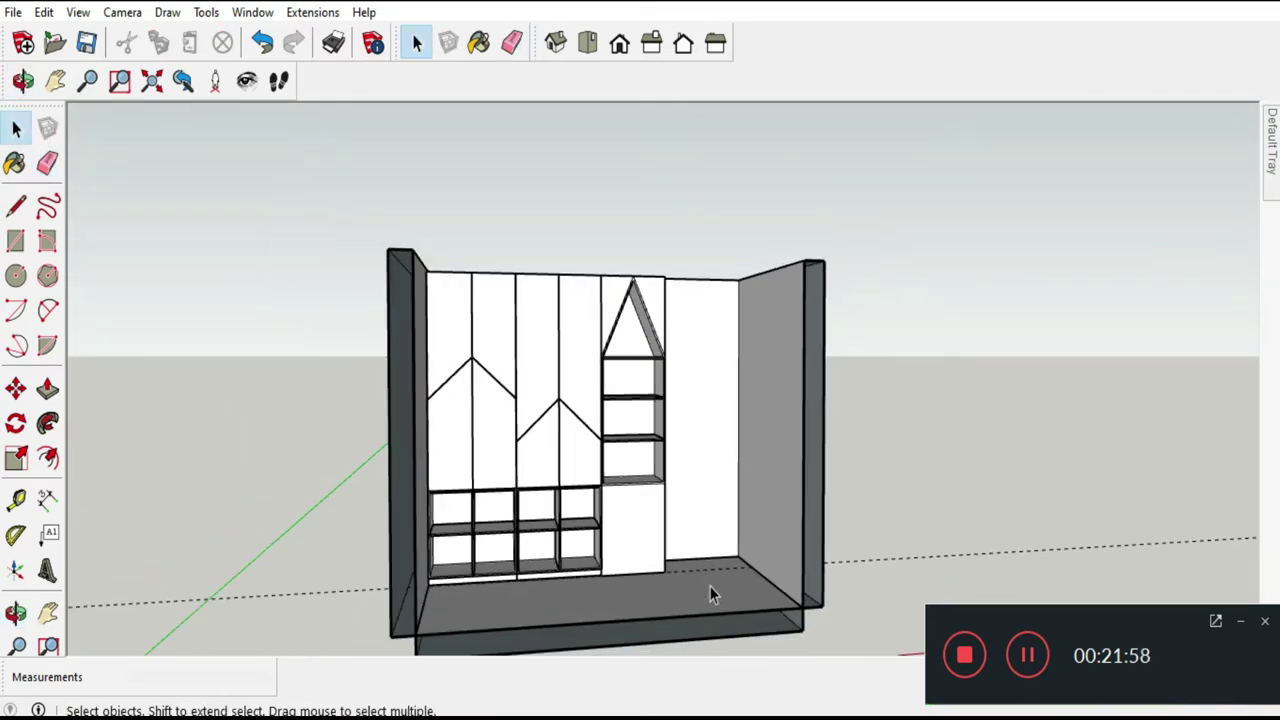
left_click(49, 165)
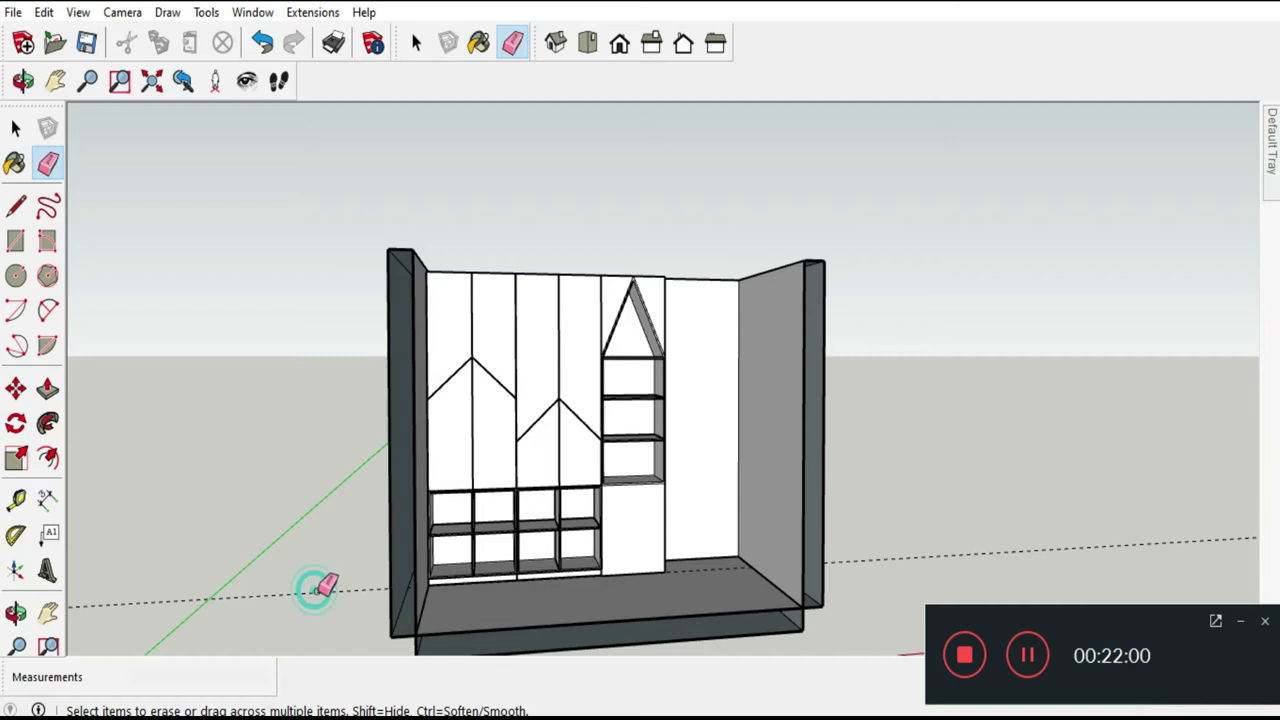
Inside the room group, push the right wall face outward, then undo it.
left_click(15, 128)
scroll(739, 409, "up", 2)
scroll(751, 451, "up", 3)
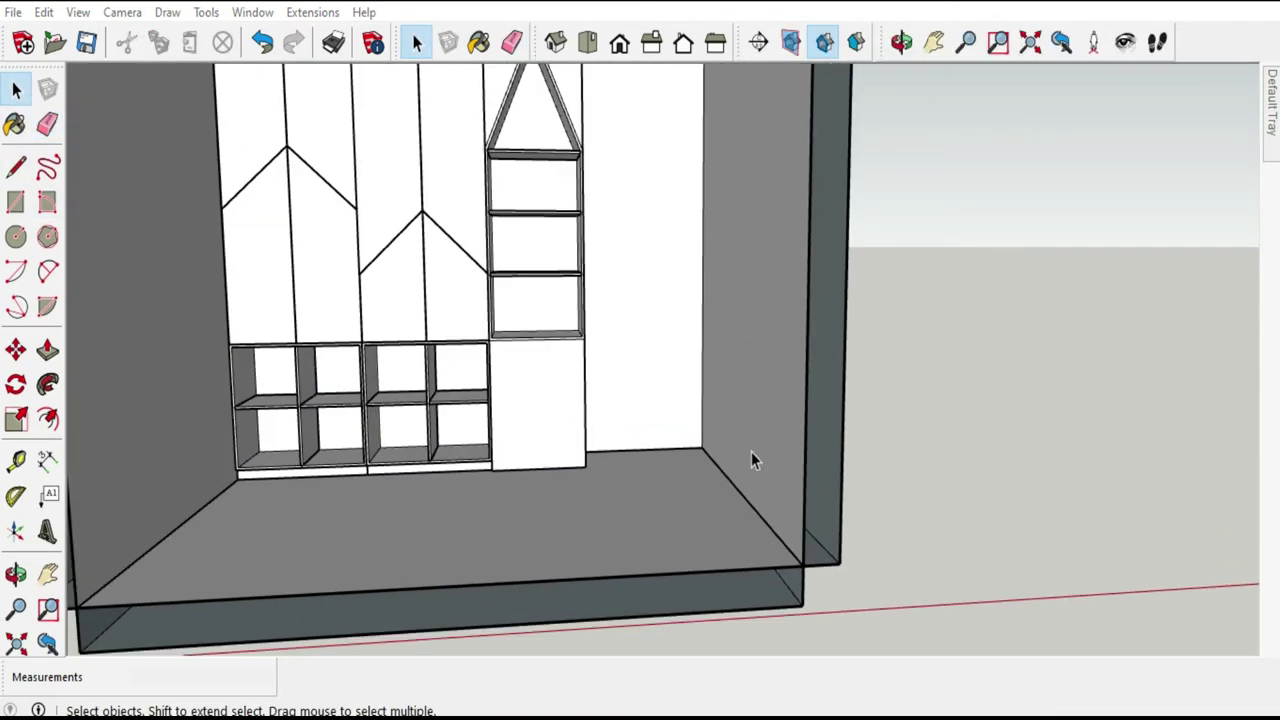
scroll(751, 451, "down", 3)
left_click(801, 417)
mouse_move(823, 428)
middle_mouse_down()
mouse_move(617, 421)
mouse_move(712, 376)
middle_mouse_up()
double_click(712, 376)
triple_click(712, 378)
left_click(729, 397)
left_click(48, 349)
left_click_drag(726, 337, 766, 375)
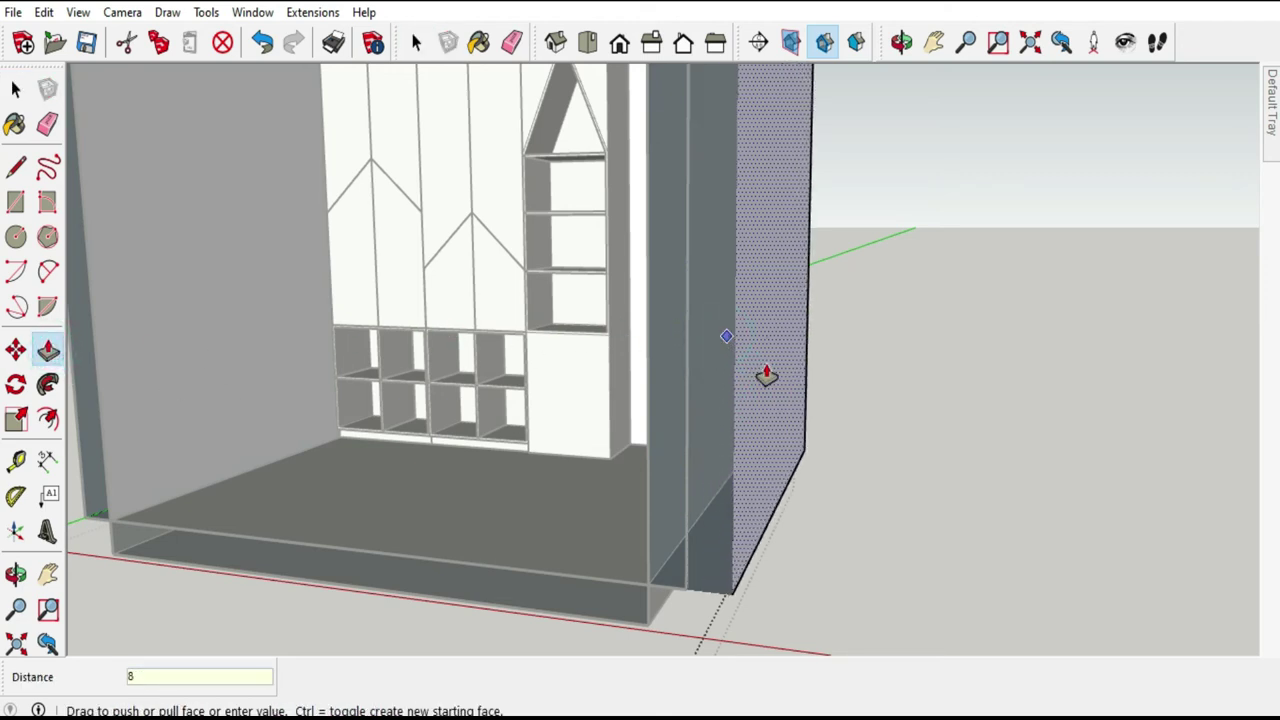
left_click_drag(766, 375, 752, 380)
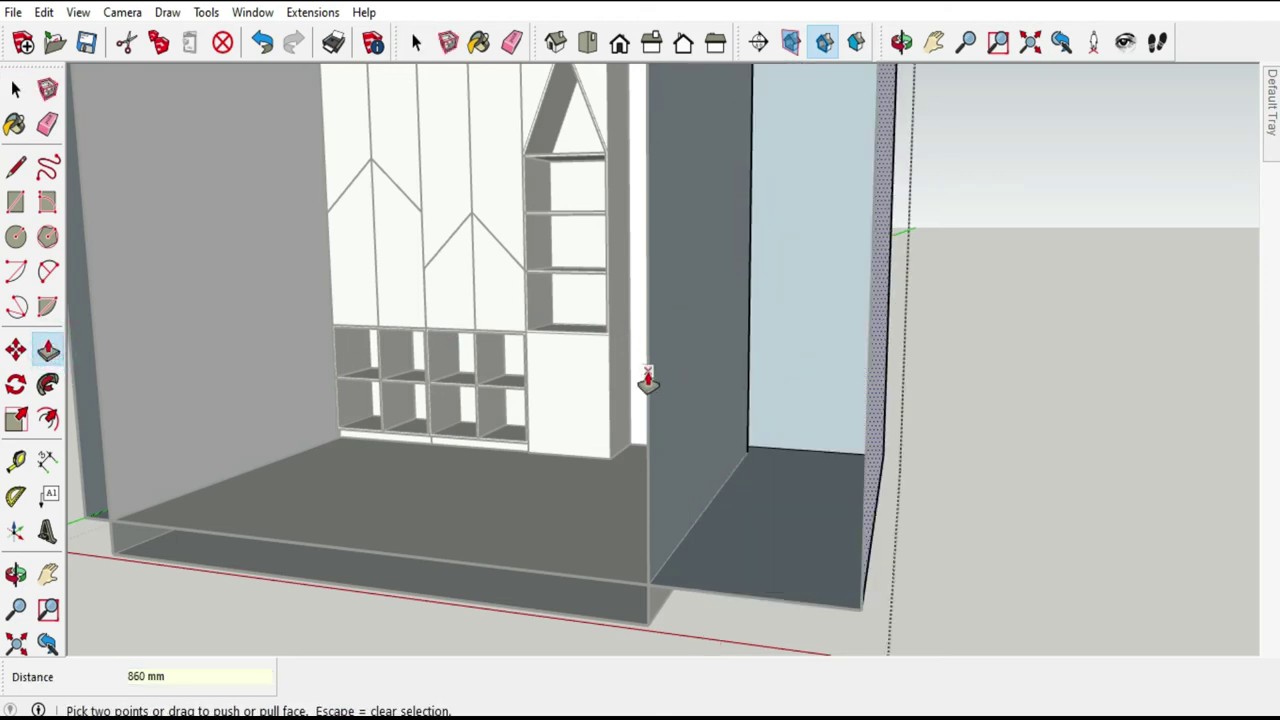
middle_click_drag(648, 374, 857, 345)
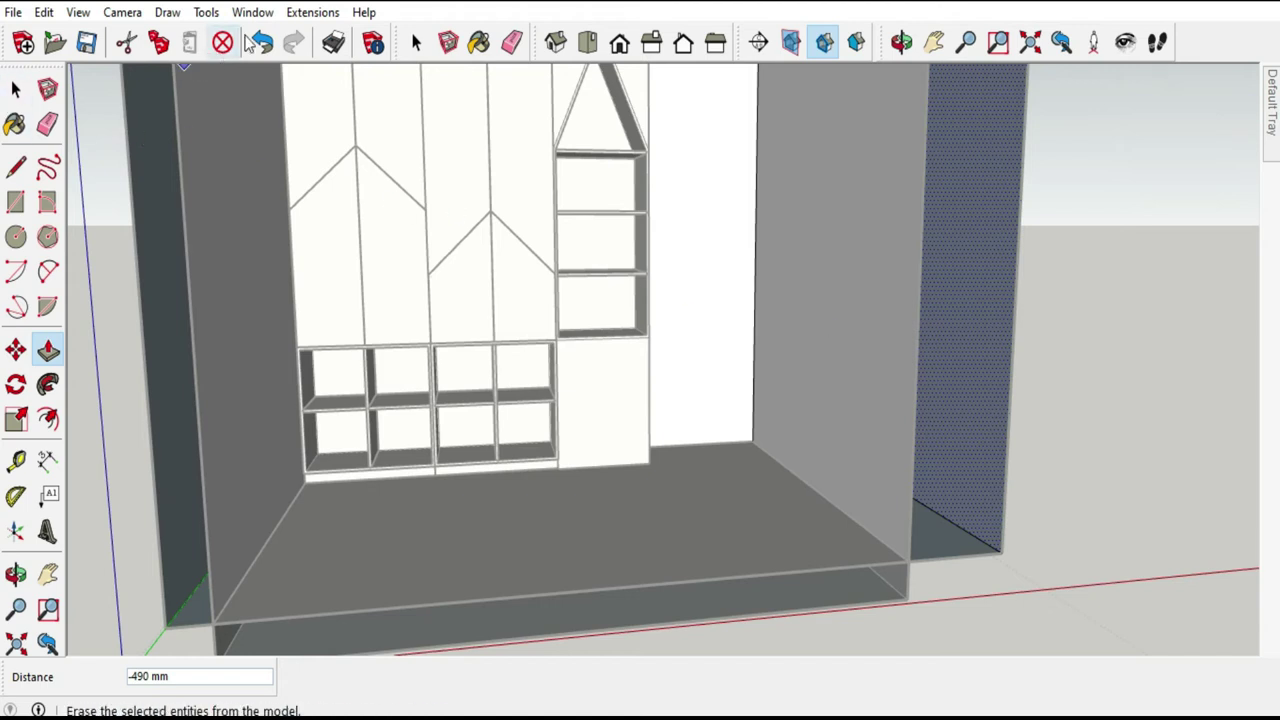
left_click(260, 40)
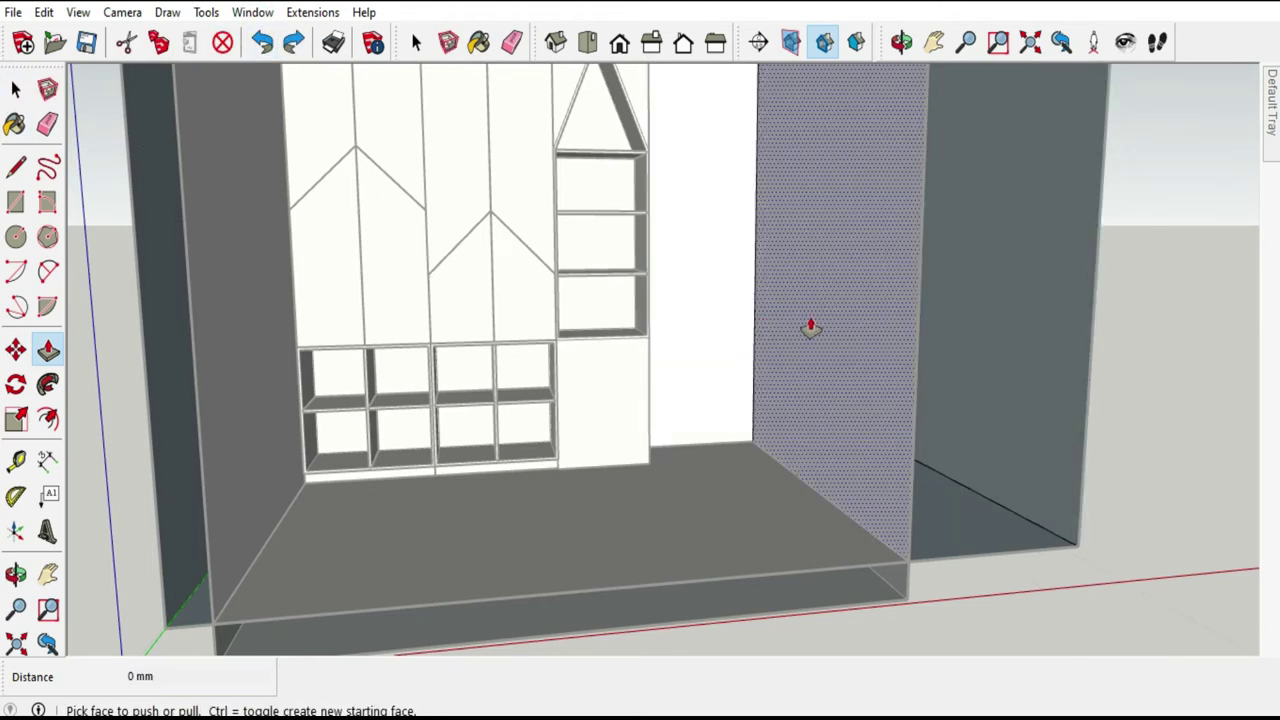
Push/Pull the floor platform's end face 1550 mm out to the right.
left_click(16, 89)
middle_click_drag(766, 431, 514, 357)
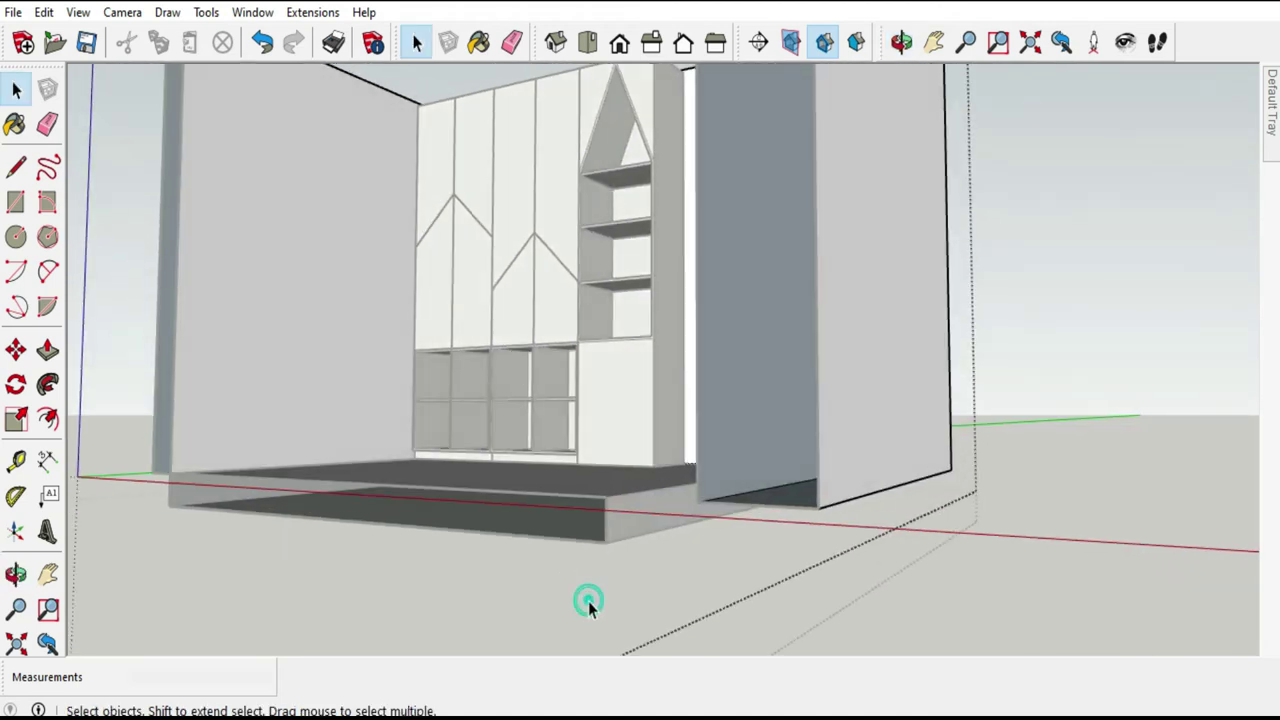
left_click(633, 505)
left_click(621, 535)
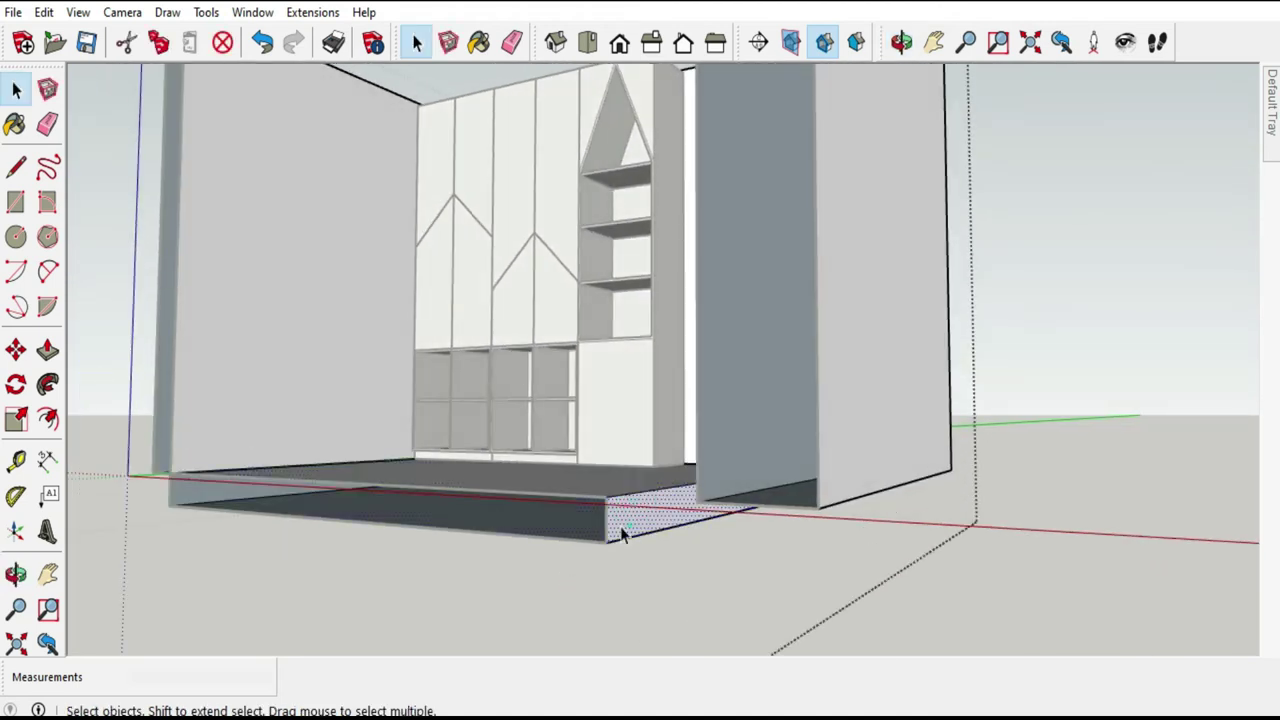
left_click(47, 350)
left_click(624, 519)
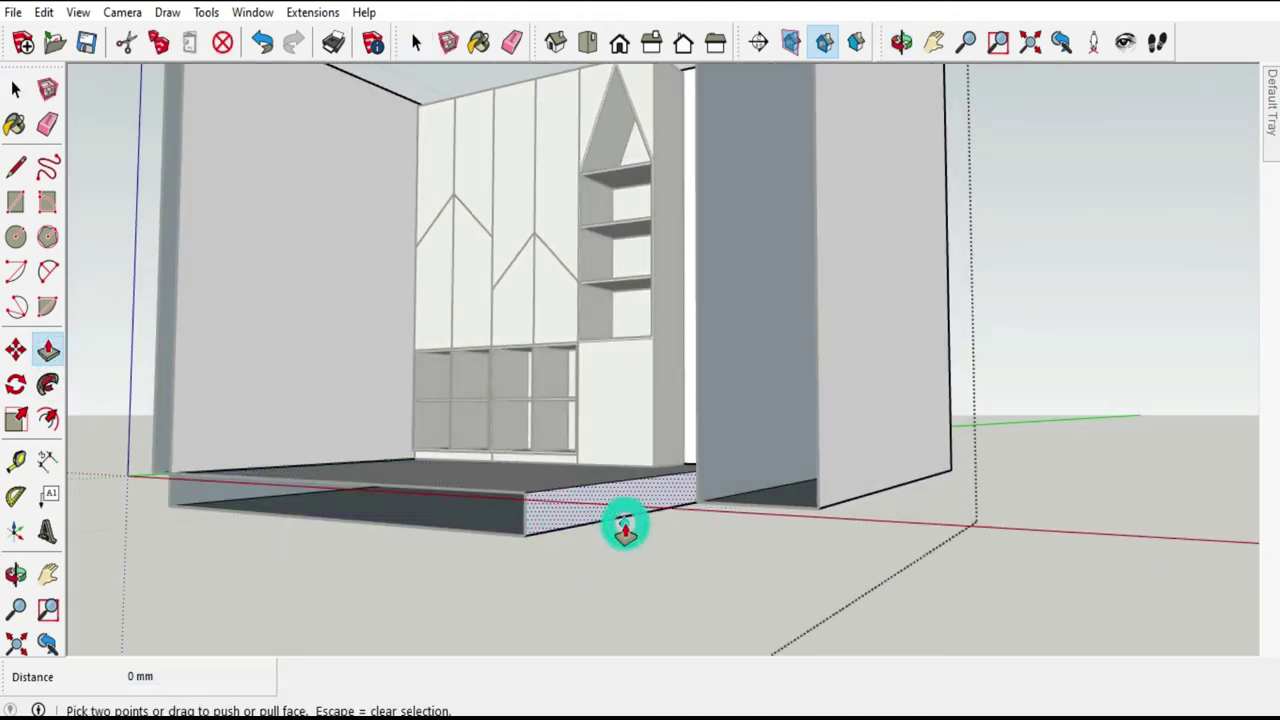
left_click(825, 495)
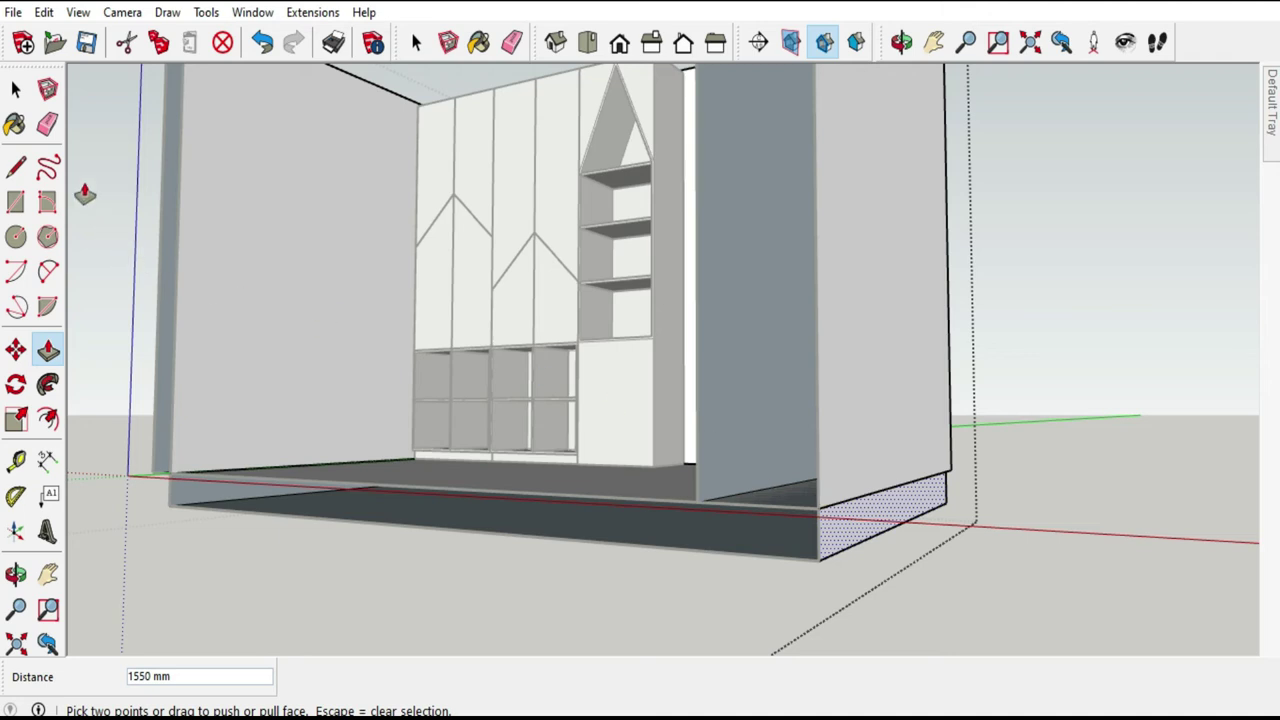
left_click(15, 89)
mouse_move(428, 317)
middle_mouse_down()
mouse_move(528, 455)
mouse_move(545, 445)
middle_mouse_up()
scroll(127, 306, "up", 2)
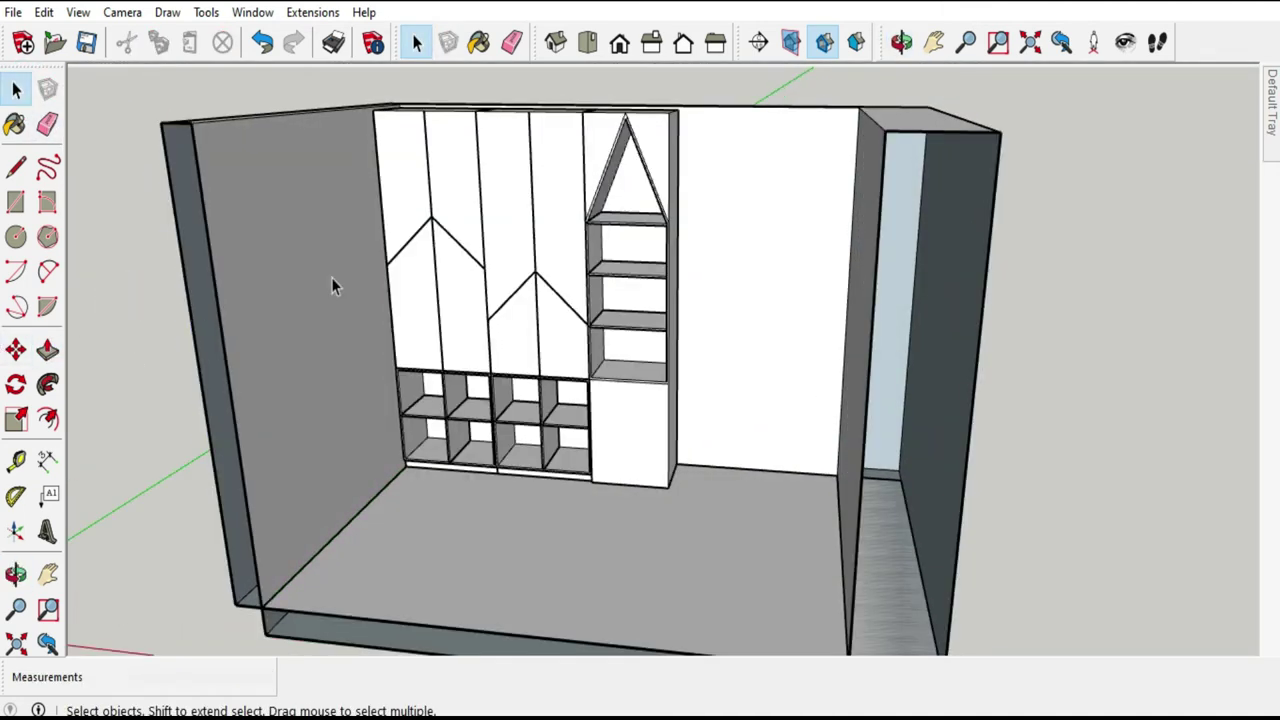
Orbit and zoom until the gabled built-in unit on the back wall faces the camera head-on.
scroll(717, 208, "up", 3)
scroll(714, 225, "up", 3)
middle_click_drag(714, 225, 771, 163)
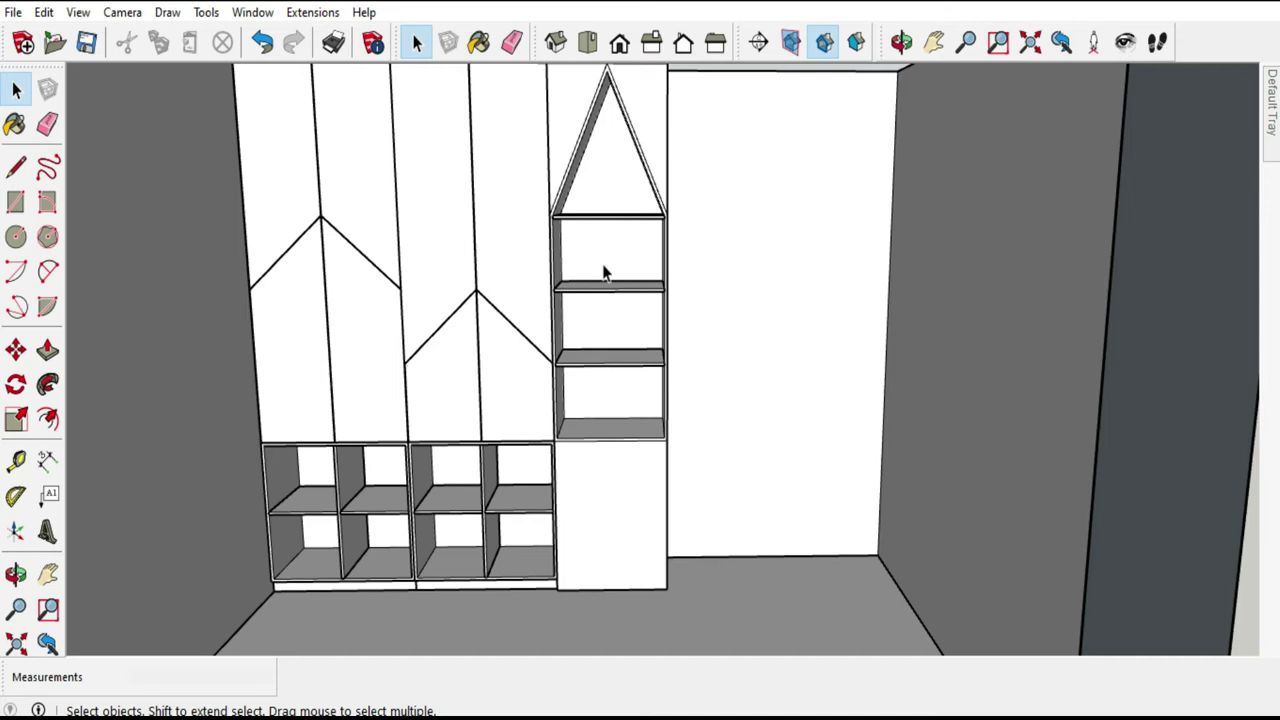
scroll(686, 449, "down", 1)
scroll(650, 446, "up", 1)
scroll(650, 446, "down", 3)
mouse_move(391, 243)
middle_mouse_down()
mouse_move(588, 245)
mouse_move(474, 342)
middle_mouse_up()
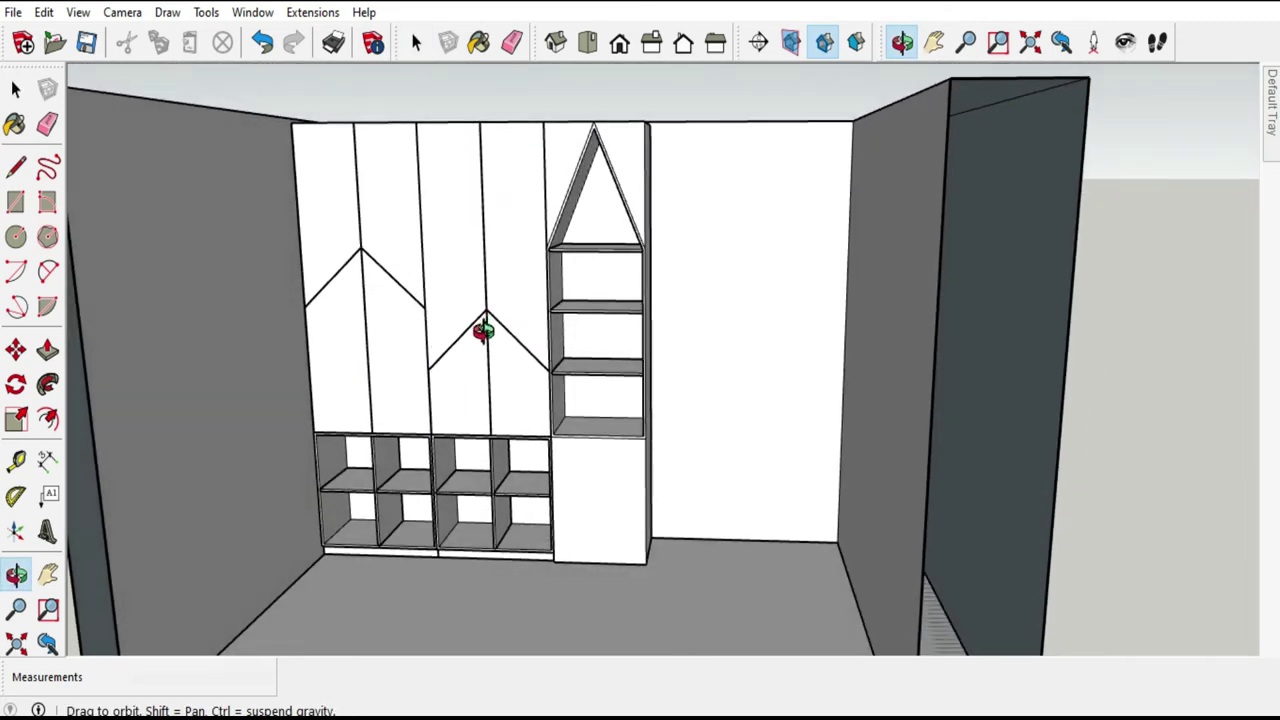
mouse_move(395, 215)
middle_mouse_down()
mouse_move(457, 366)
mouse_move(537, 395)
middle_mouse_up()
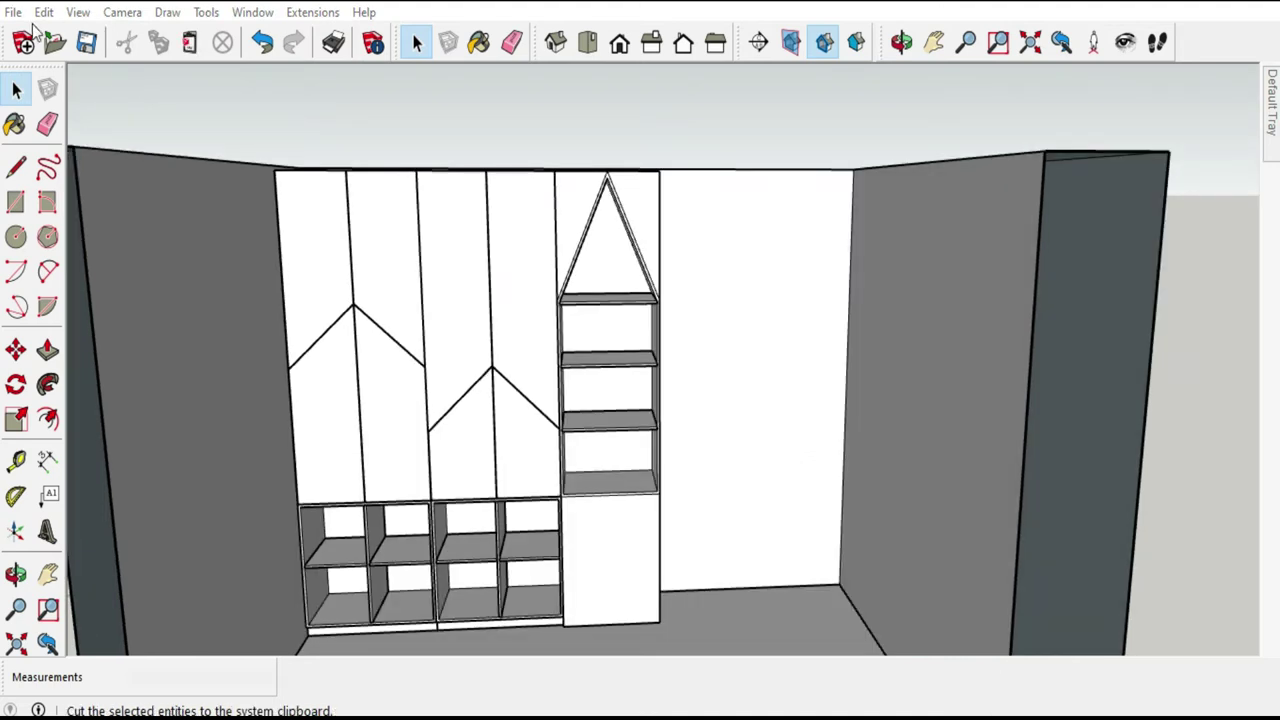
Paste the copied books onto the gabled column's upper shelf.
left_click(13, 12)
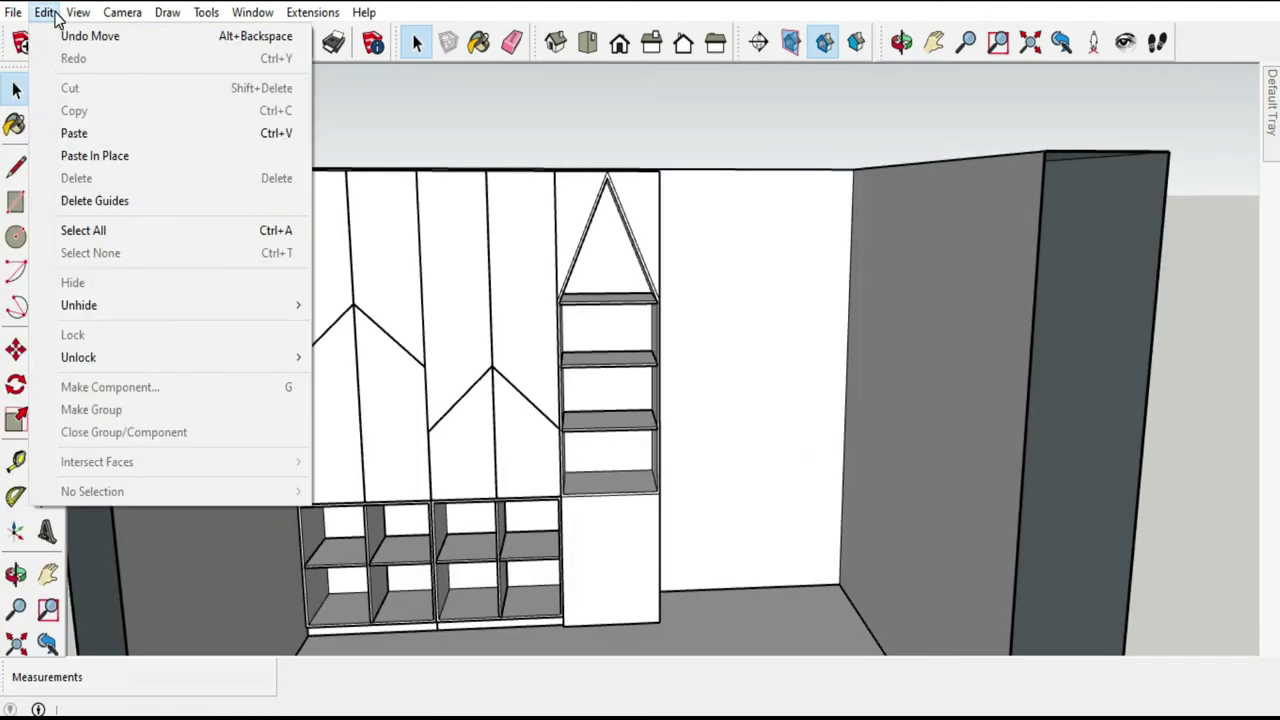
left_click(96, 131)
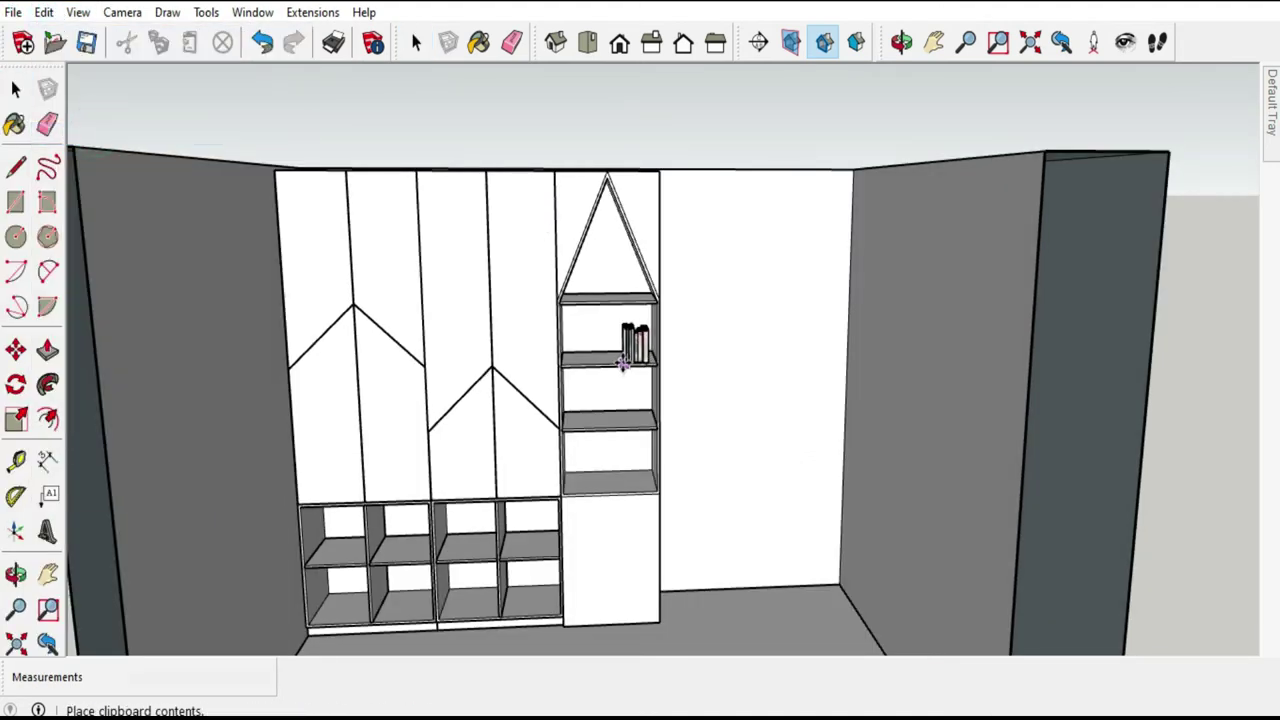
scroll(622, 364, "up", 3)
left_click(650, 365)
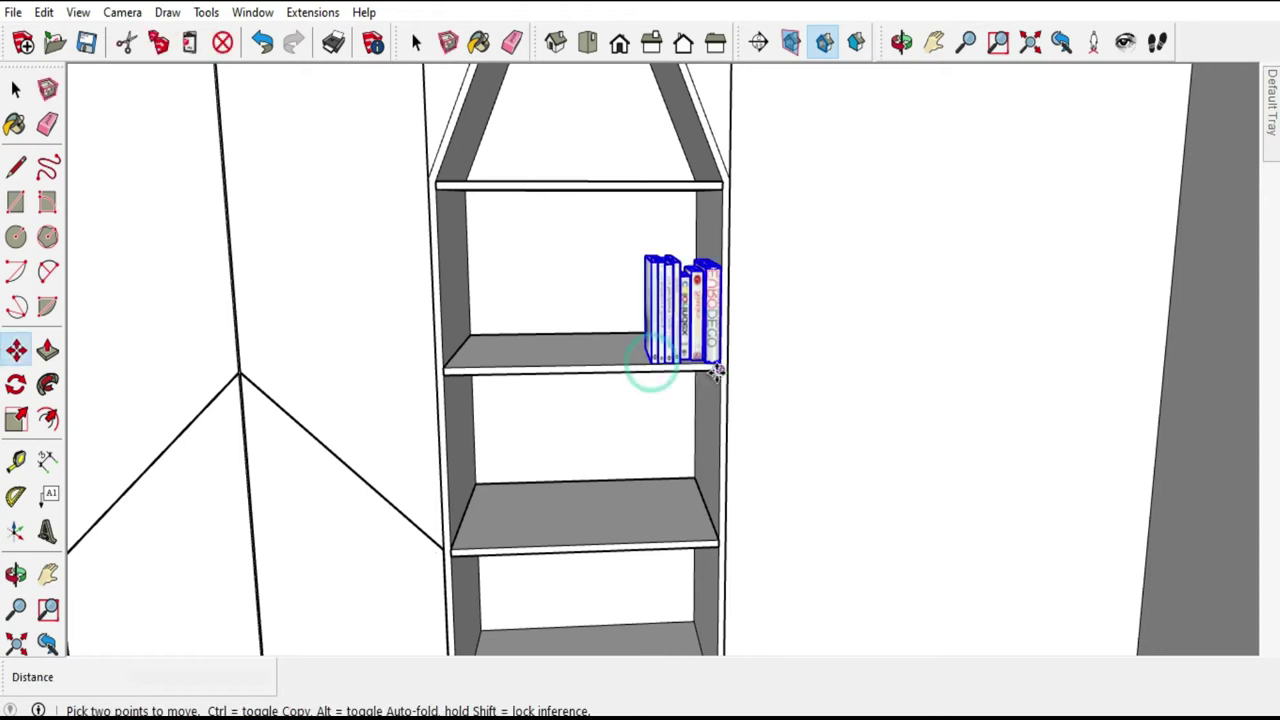
scroll(651, 360, "up", 3)
scroll(748, 365, "up", 2)
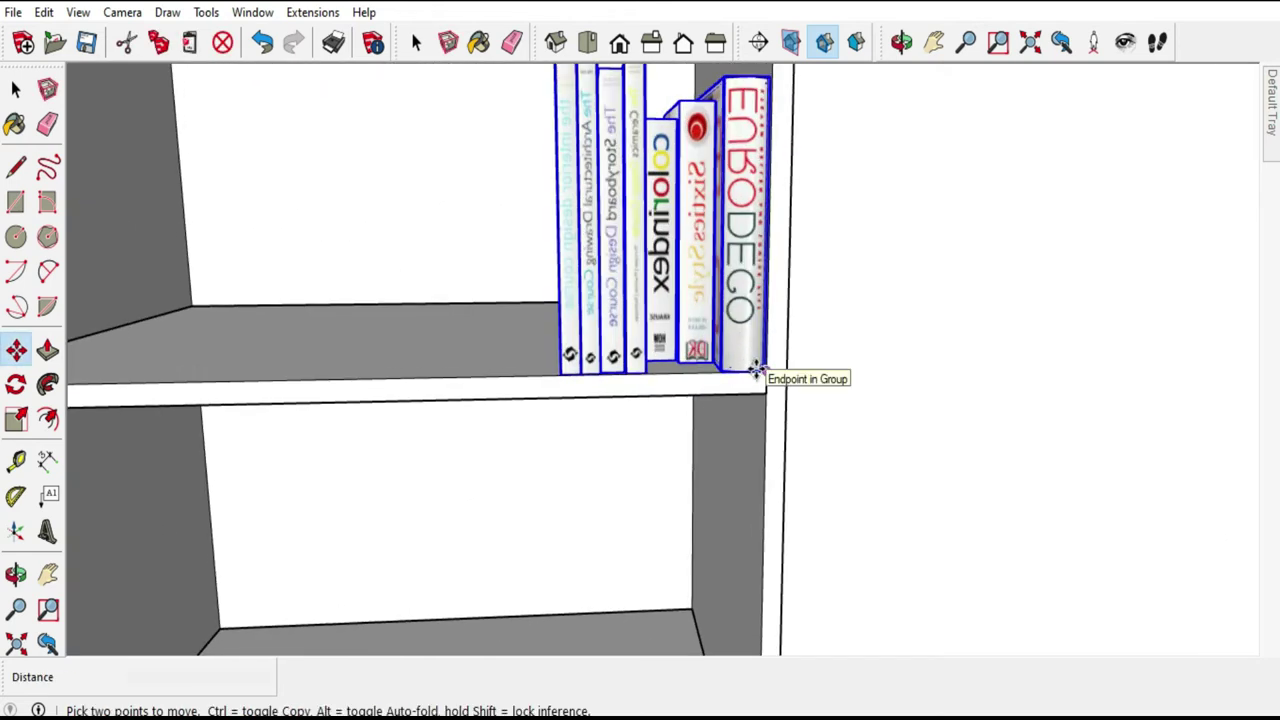
Copy the row of books alongside the first set to double its length.
left_click(757, 370)
key("ctrl")
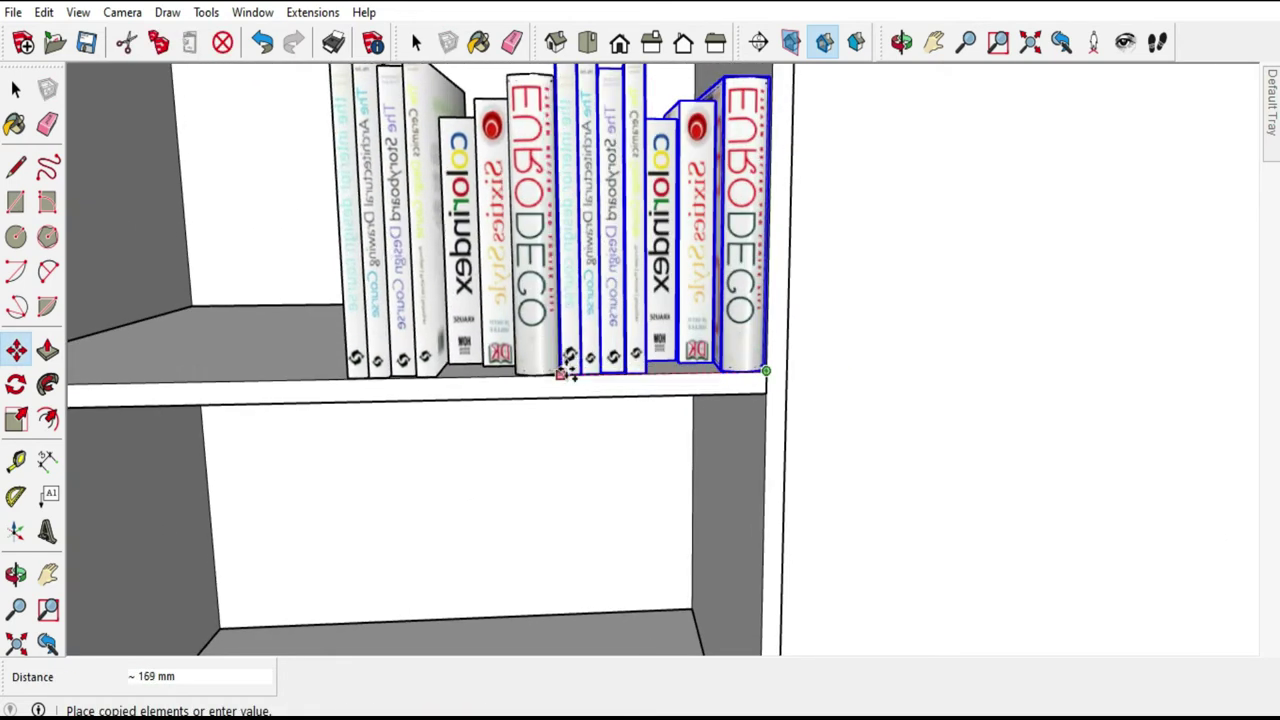
left_click(567, 373)
mouse_move(567, 373)
middle_mouse_down()
mouse_move(790, 337)
mouse_move(723, 365)
middle_mouse_up()
scroll(659, 365, "down", 5)
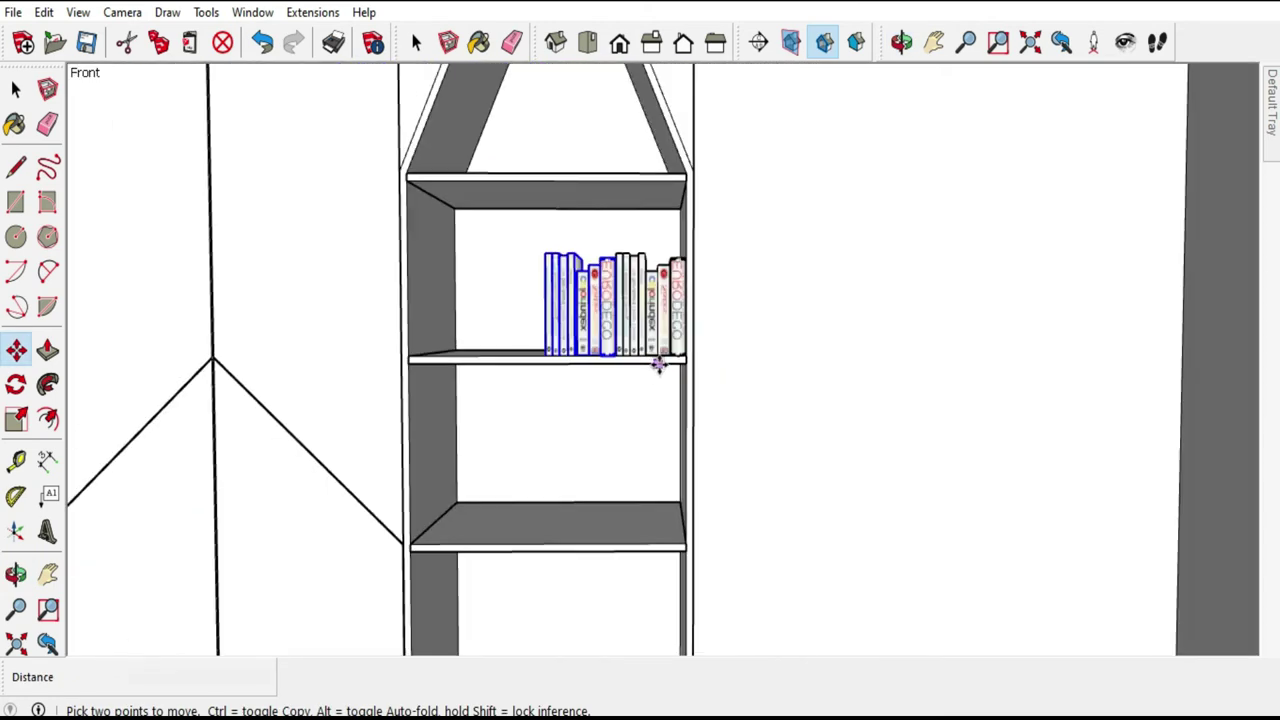
scroll(659, 365, "down", 2)
left_click(15, 91)
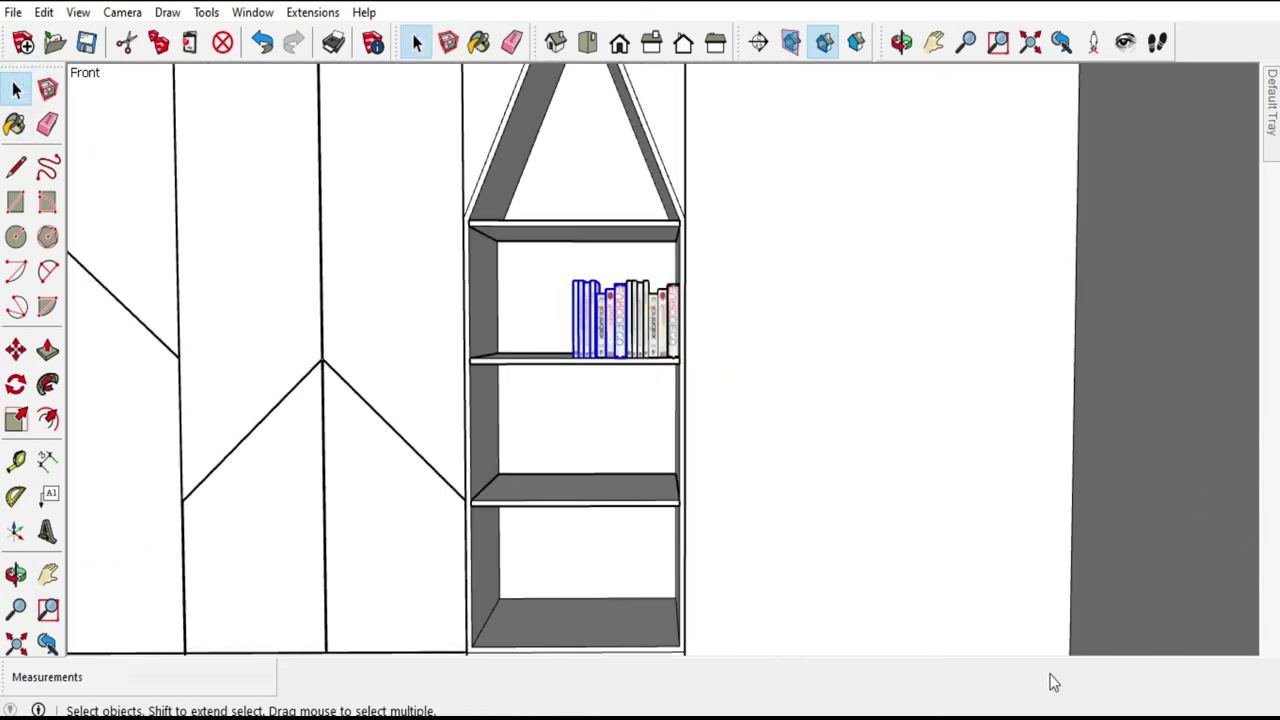
key("ctrl+z")
Paste the sailboat onto the top shelf under the gable.
left_click(55, 16)
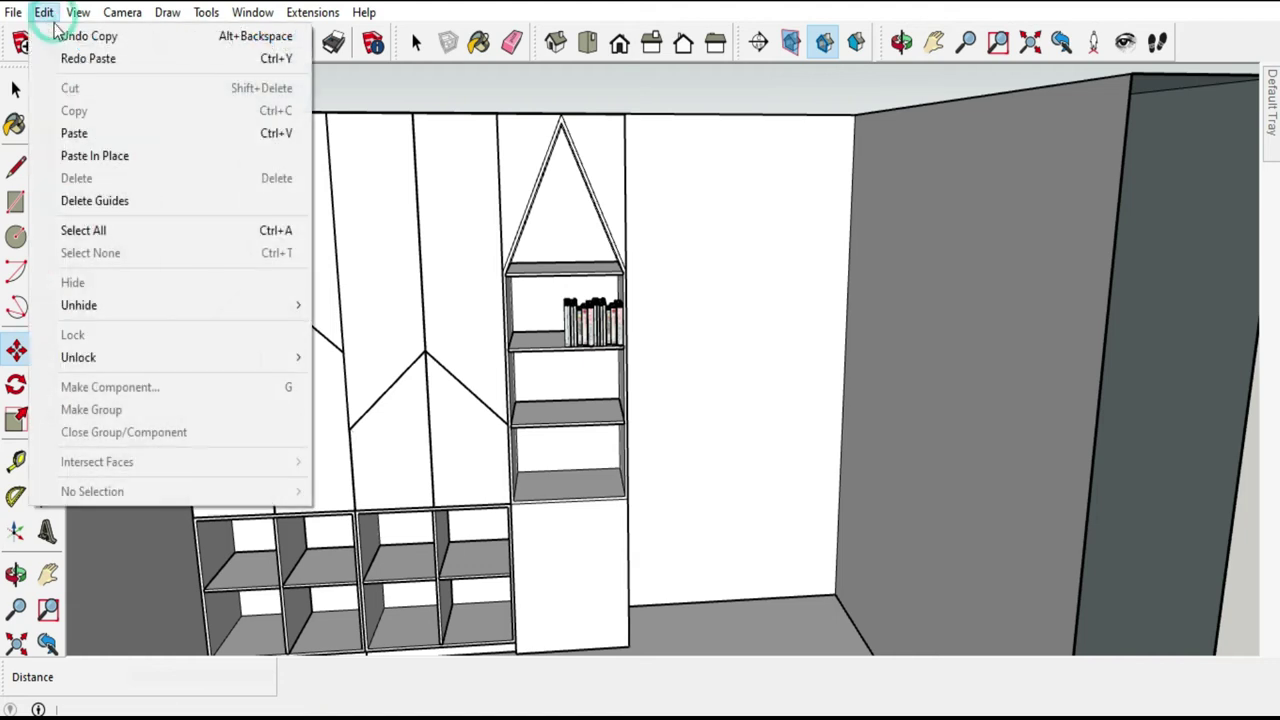
left_click(86, 133)
scroll(535, 262, "up", 4)
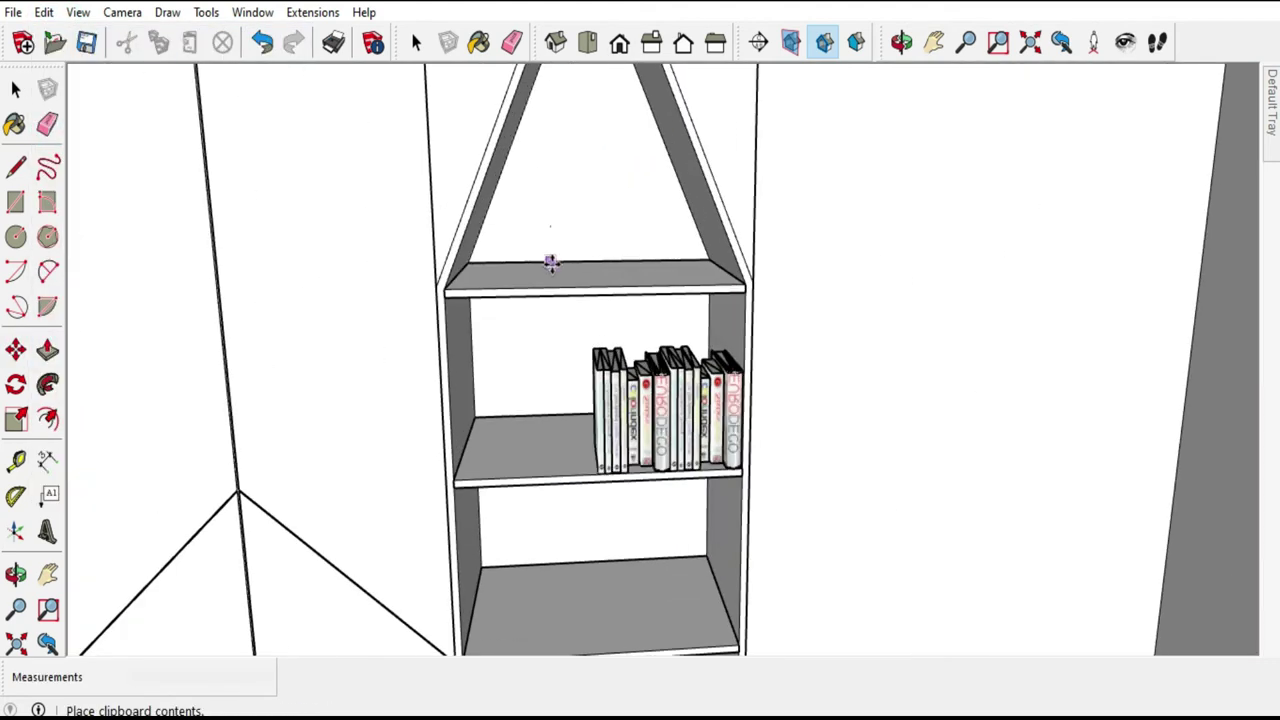
scroll(549, 263, "up", 1)
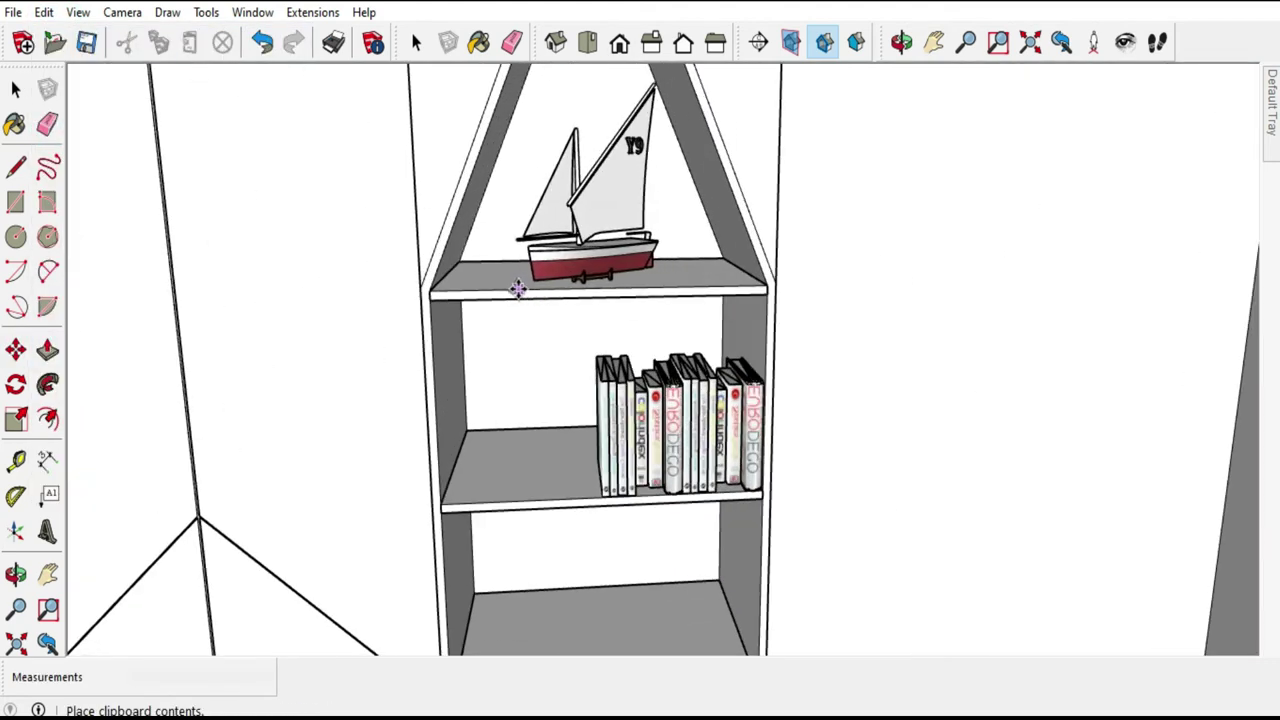
left_click(516, 290)
scroll(490, 290, "down", 2)
scroll(542, 246, "down", 2)
scroll(542, 246, "down", 3)
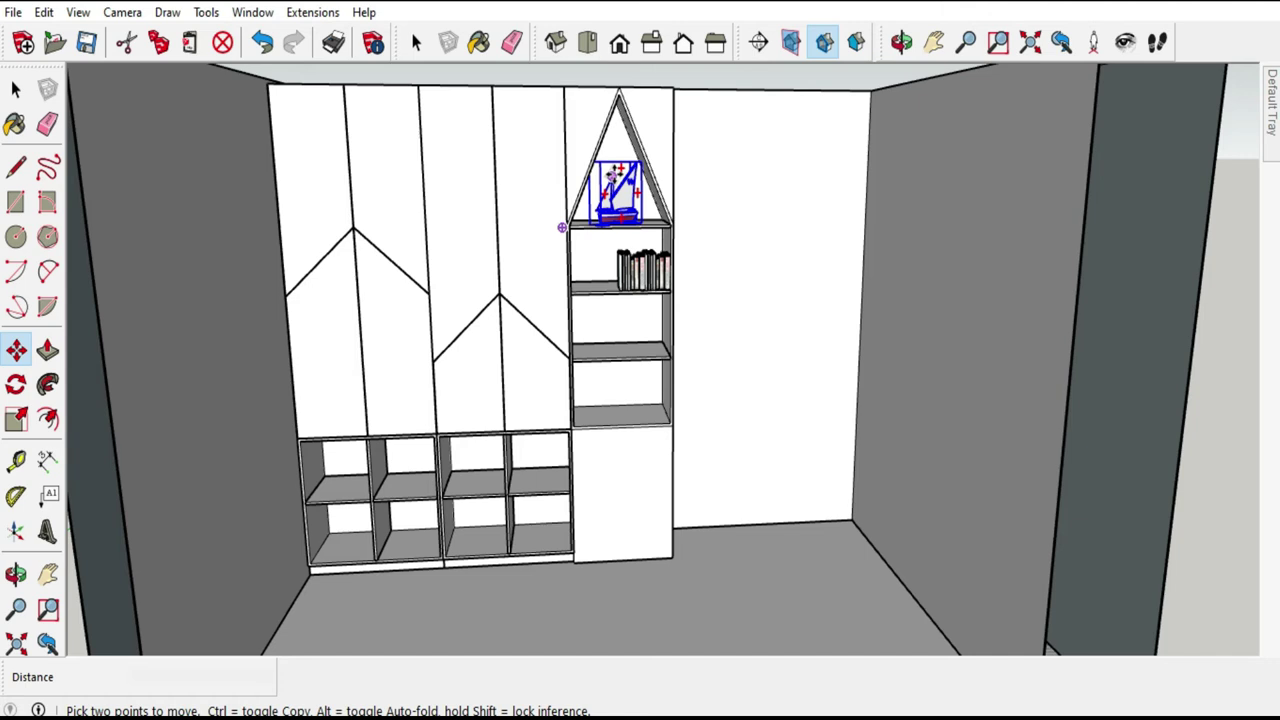
scroll(677, 251, "down", 2)
middle_click_drag(677, 251, 738, 310)
scroll(555, 400, "up", 4)
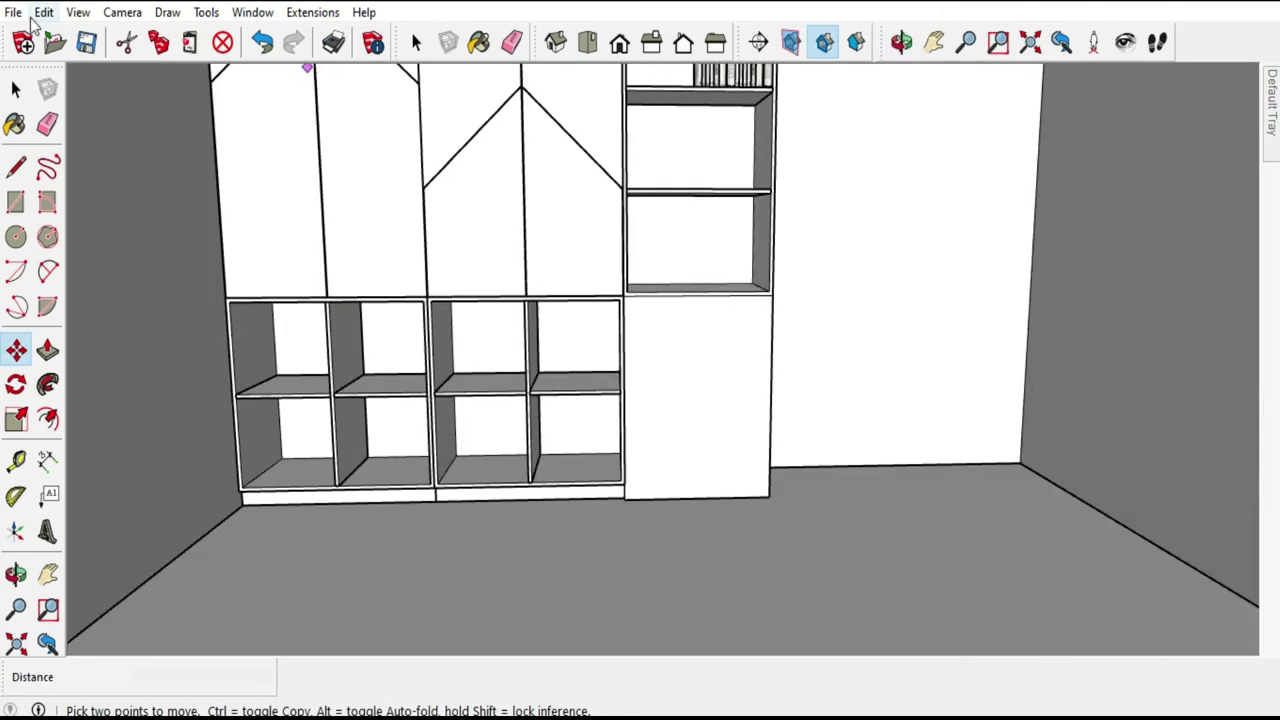
Paste the soccer ball onto the column's lowest shelf.
left_click(44, 12)
left_click(93, 131)
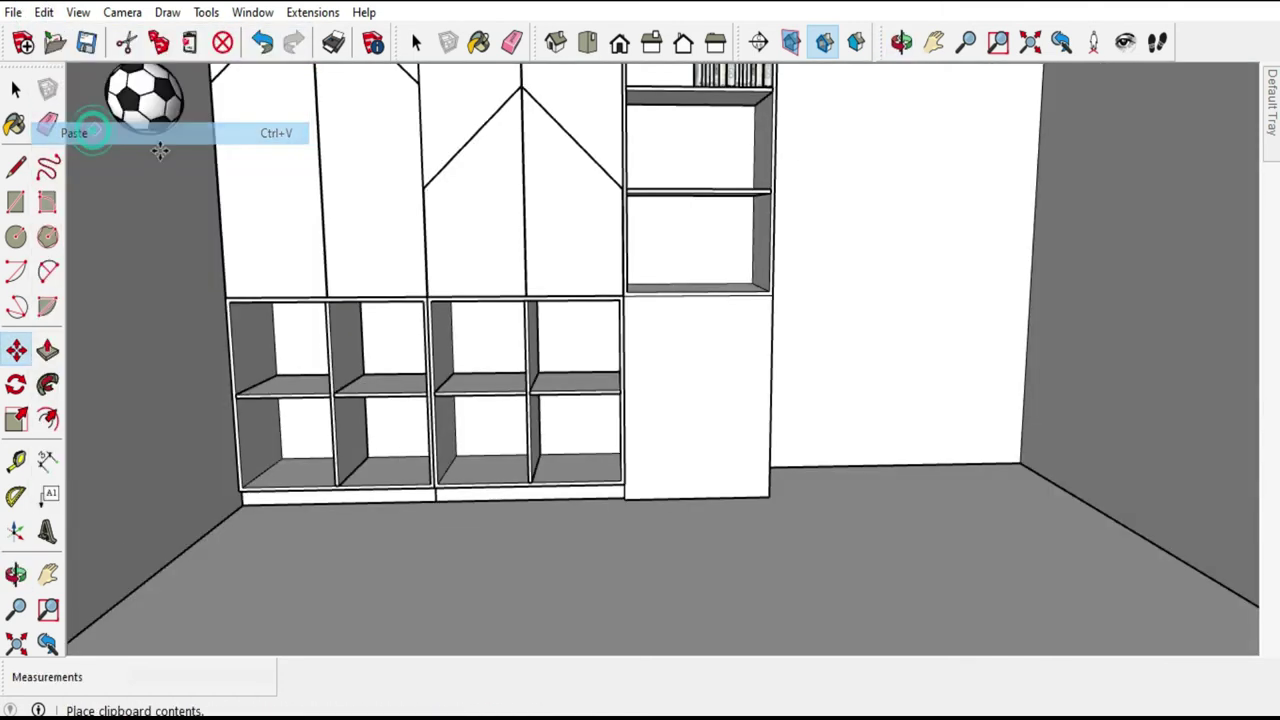
scroll(678, 290, "up", 2)
scroll(693, 258, "up", 2)
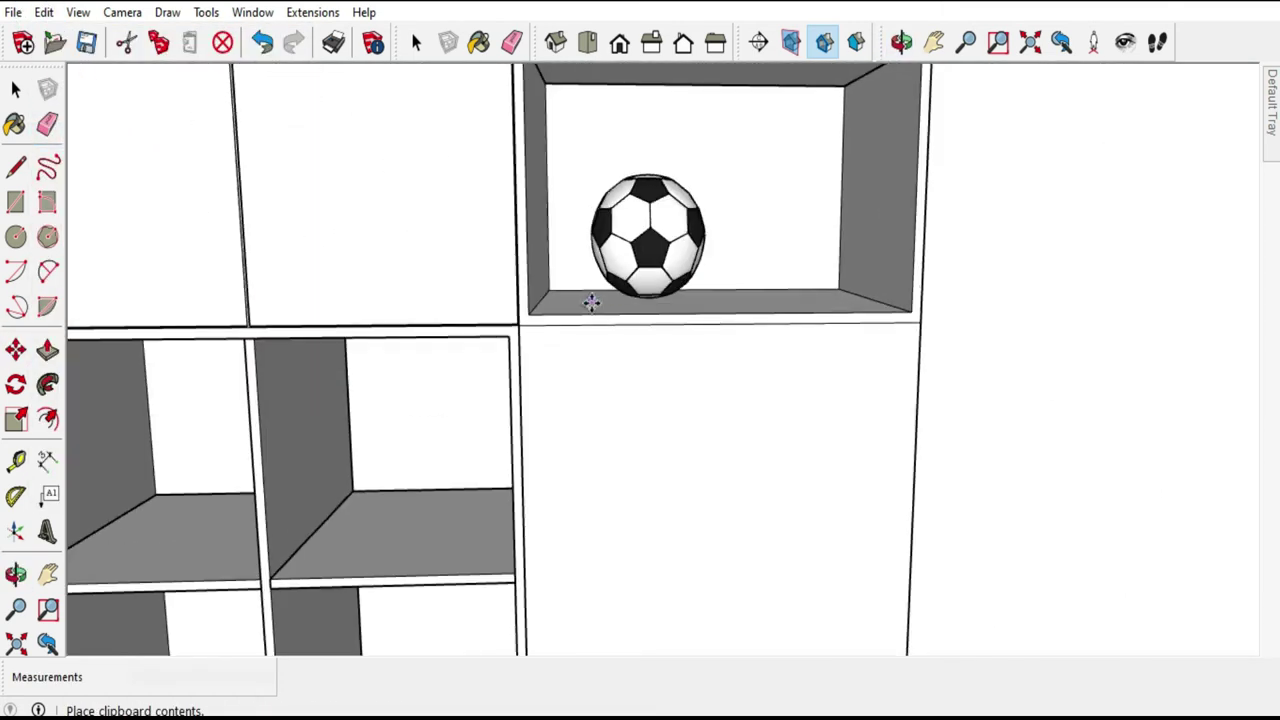
left_click(546, 310)
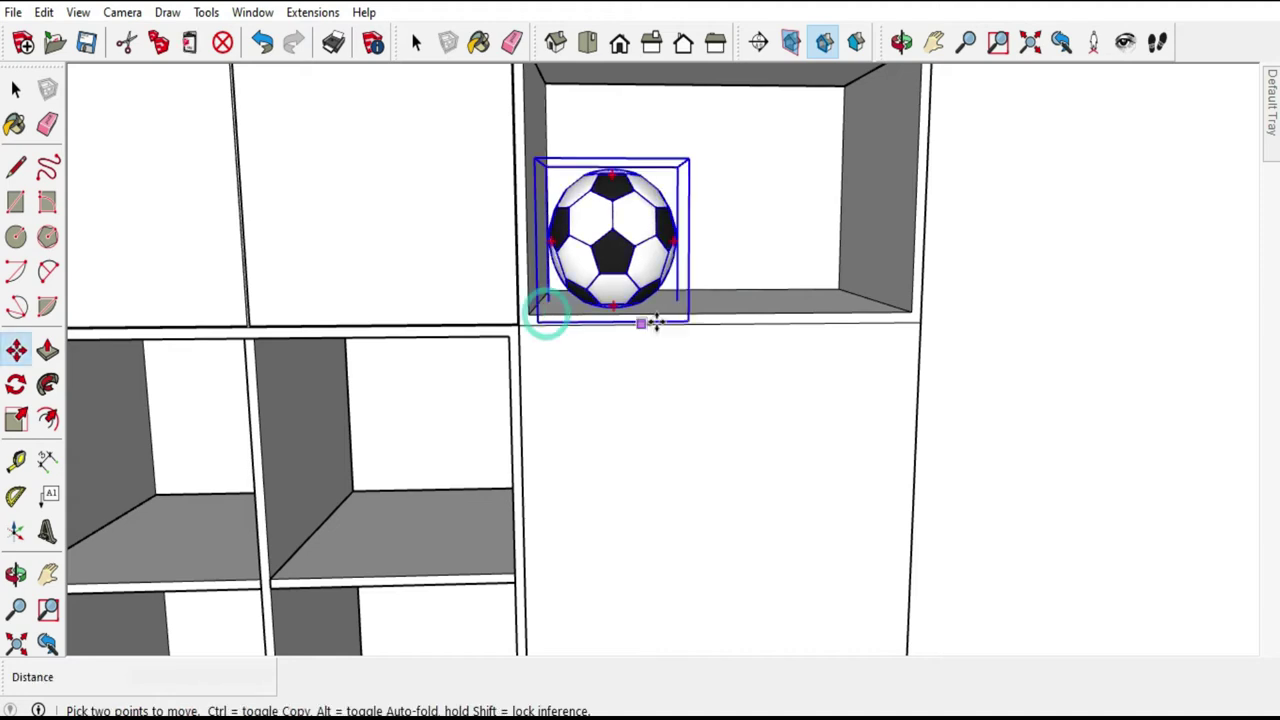
middle_click_drag(546, 310, 599, 320)
scroll(662, 233, "down", 5)
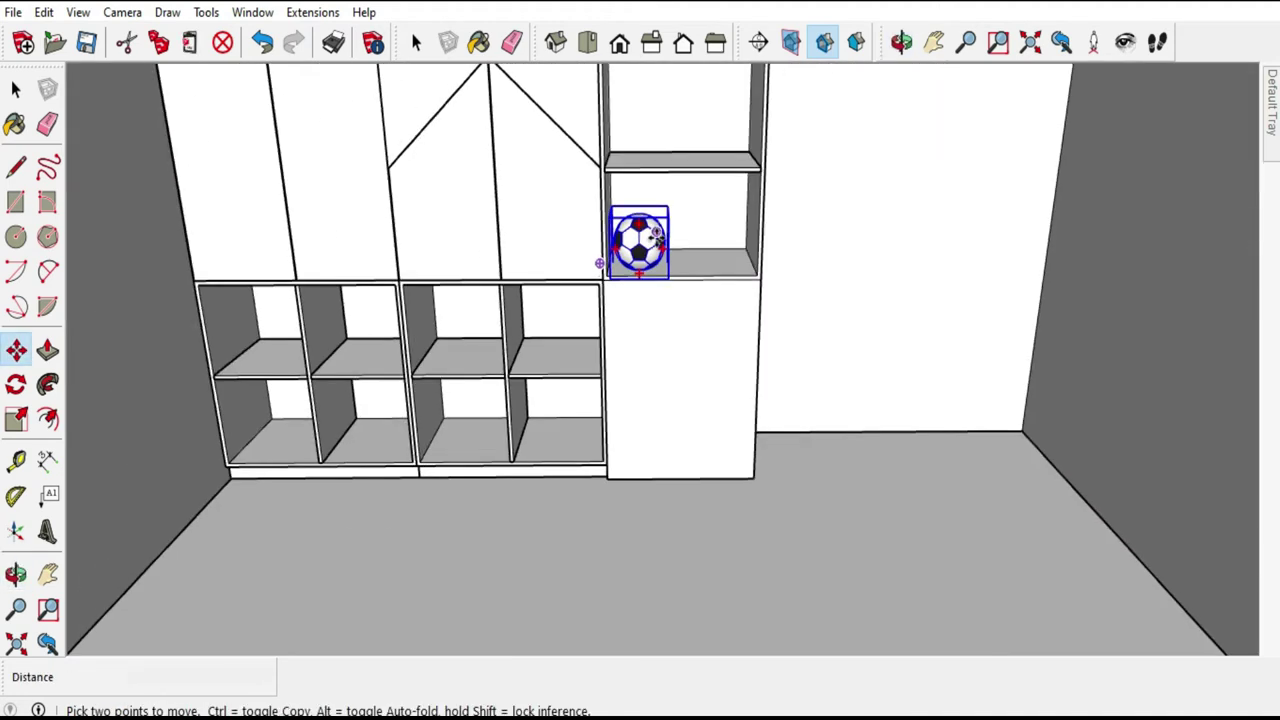
middle_click_drag(640, 229, 560, 386)
scroll(560, 386, "down", 3)
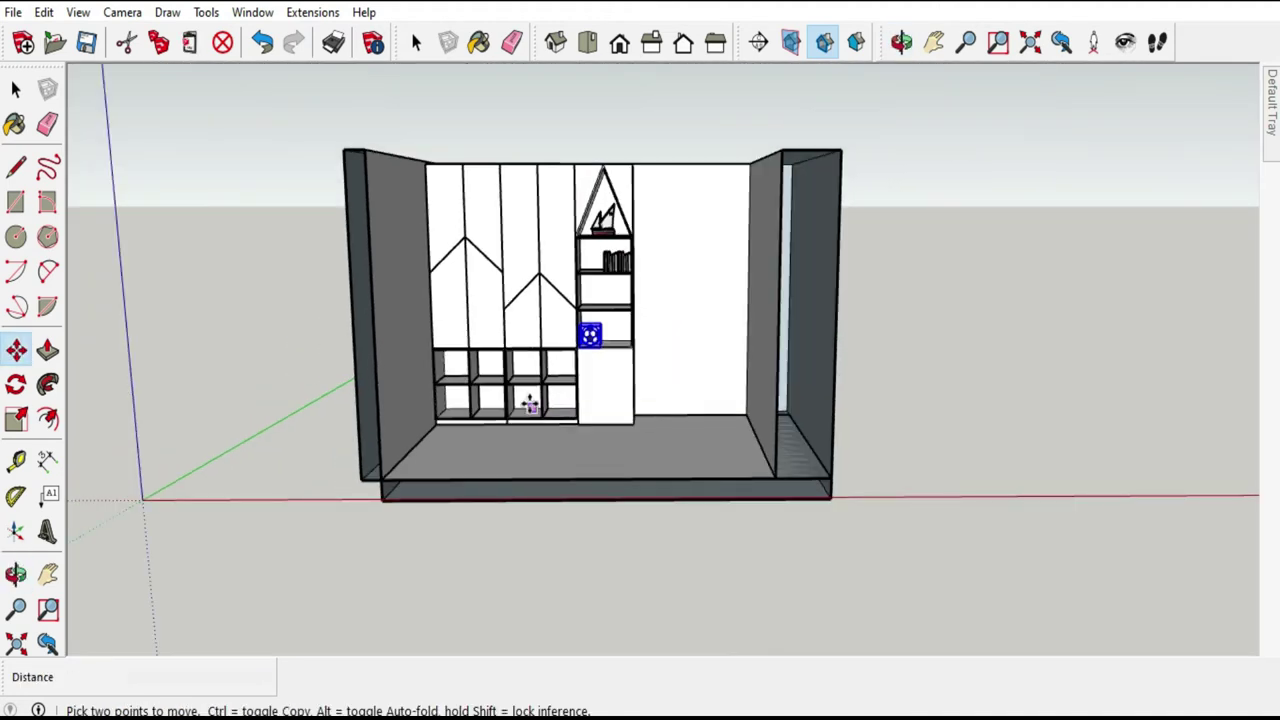
Zoom out to the small figurine between the curtain and pink canopy and start moving it.
scroll(530, 403, "down", 3)
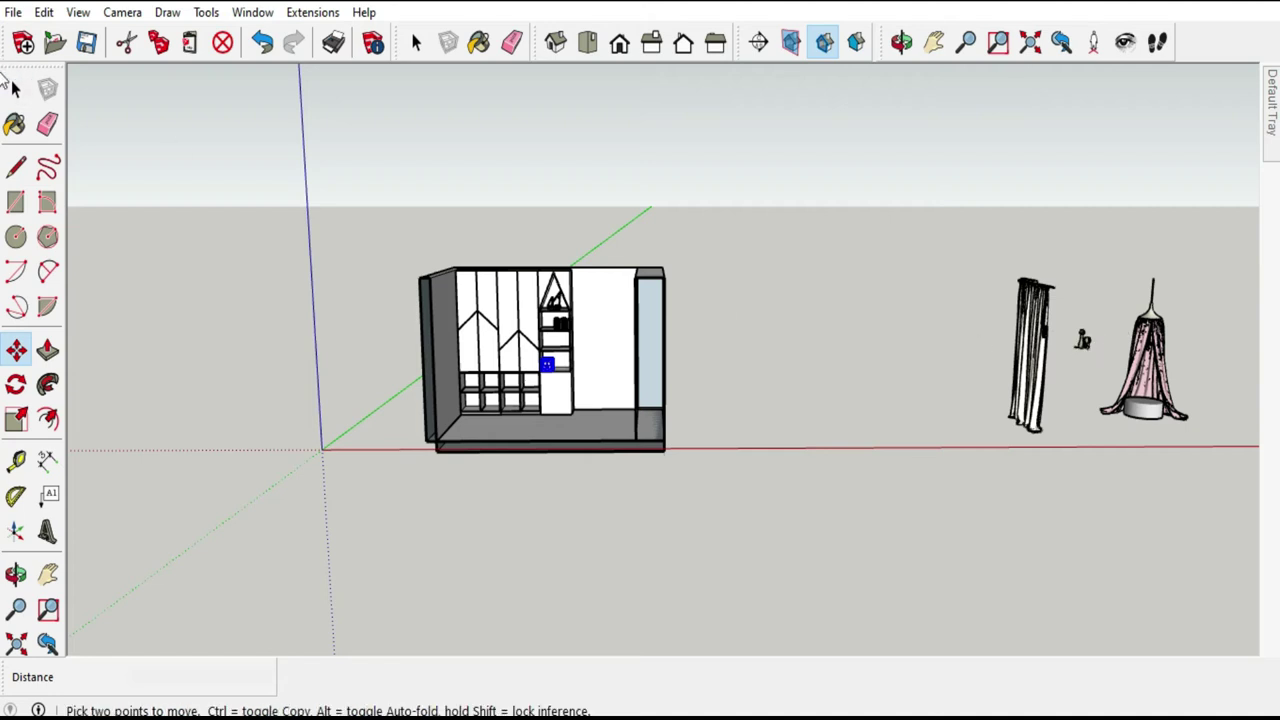
left_click(16, 89)
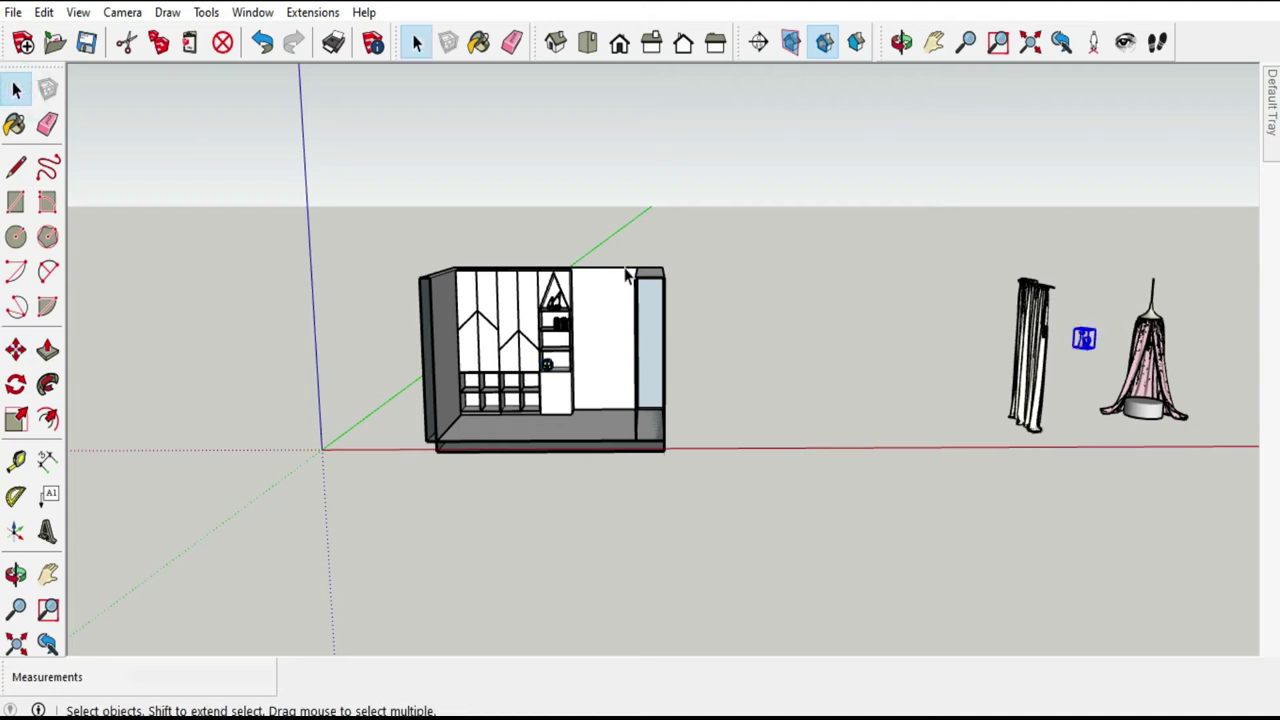
scroll(1160, 352, "up", 3)
scroll(1160, 352, "up", 3)
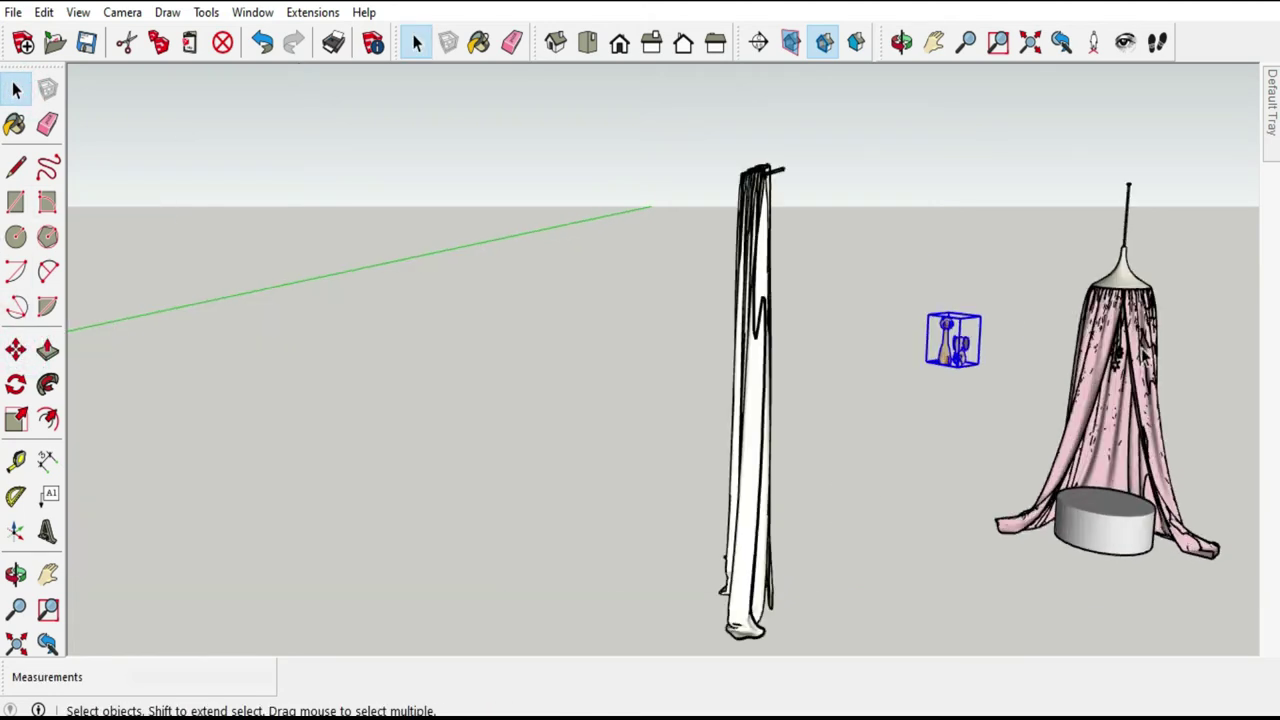
scroll(1090, 350, "down", 3)
scroll(1090, 350, "down", 2)
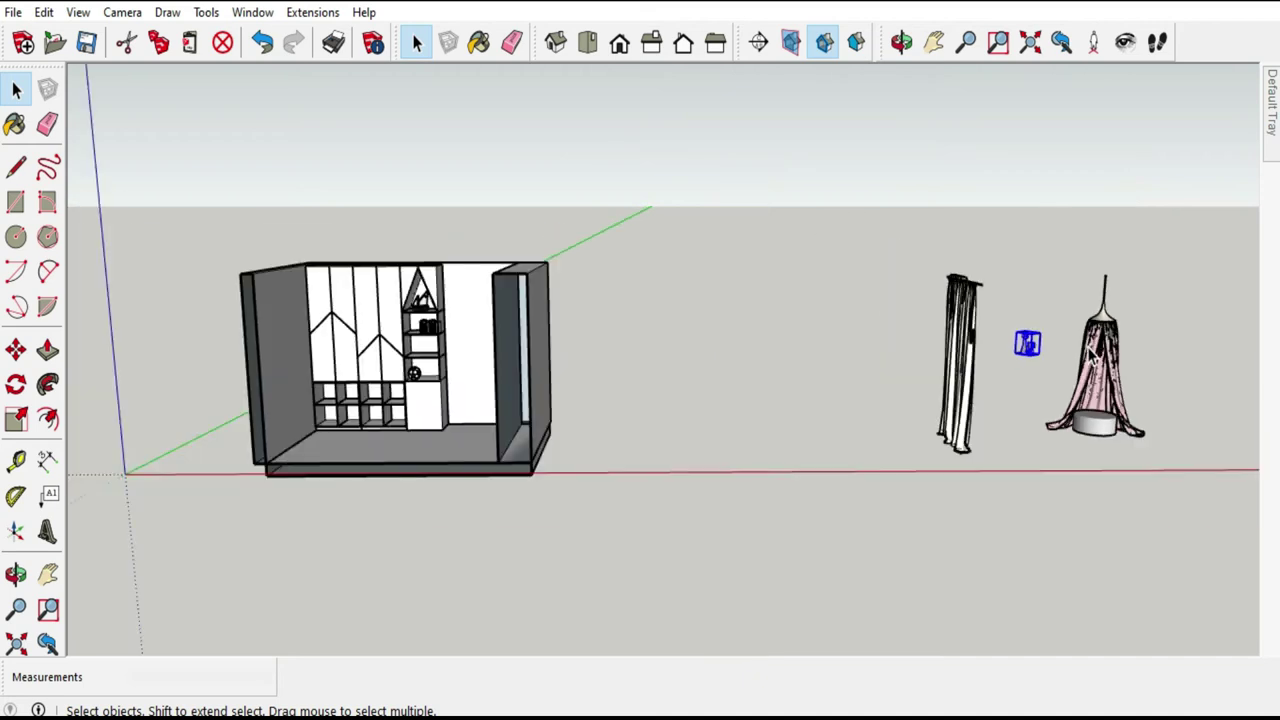
scroll(1090, 350, "down", 1)
left_click(12, 350)
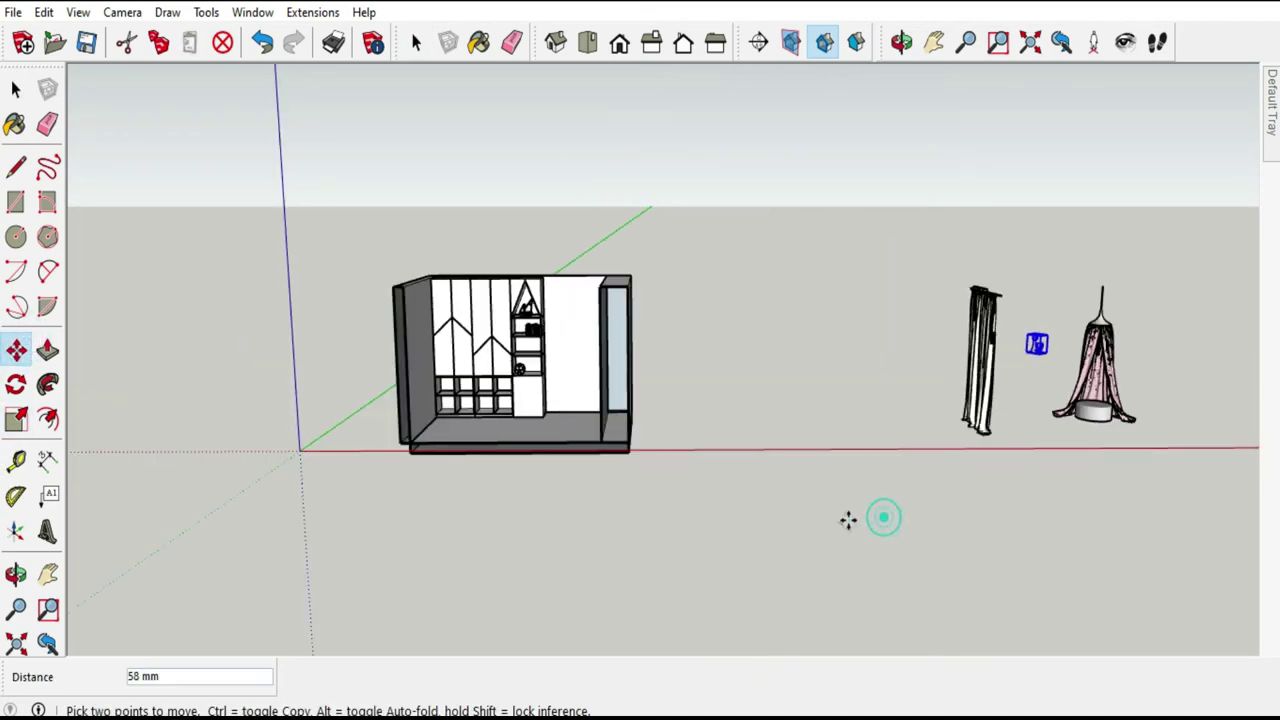
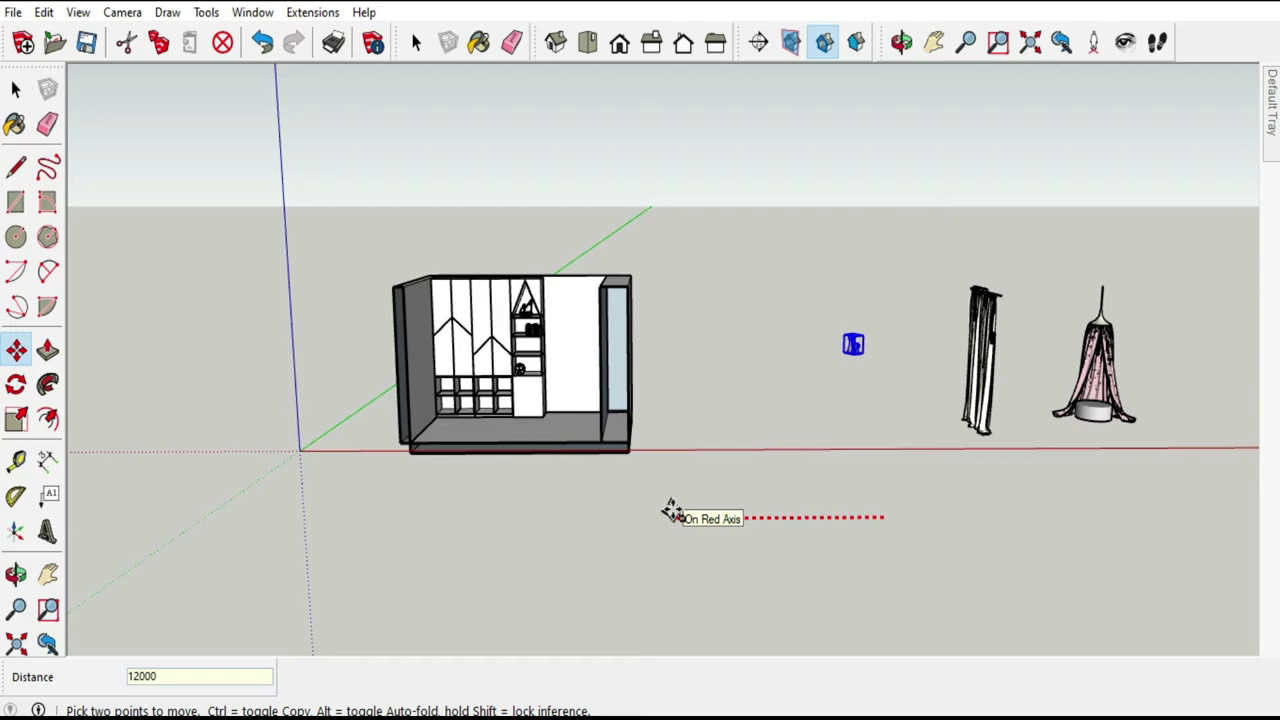
Move the pink canopy 12000 mm along the red axis into the room.
key("Return")
left_click(15, 88)
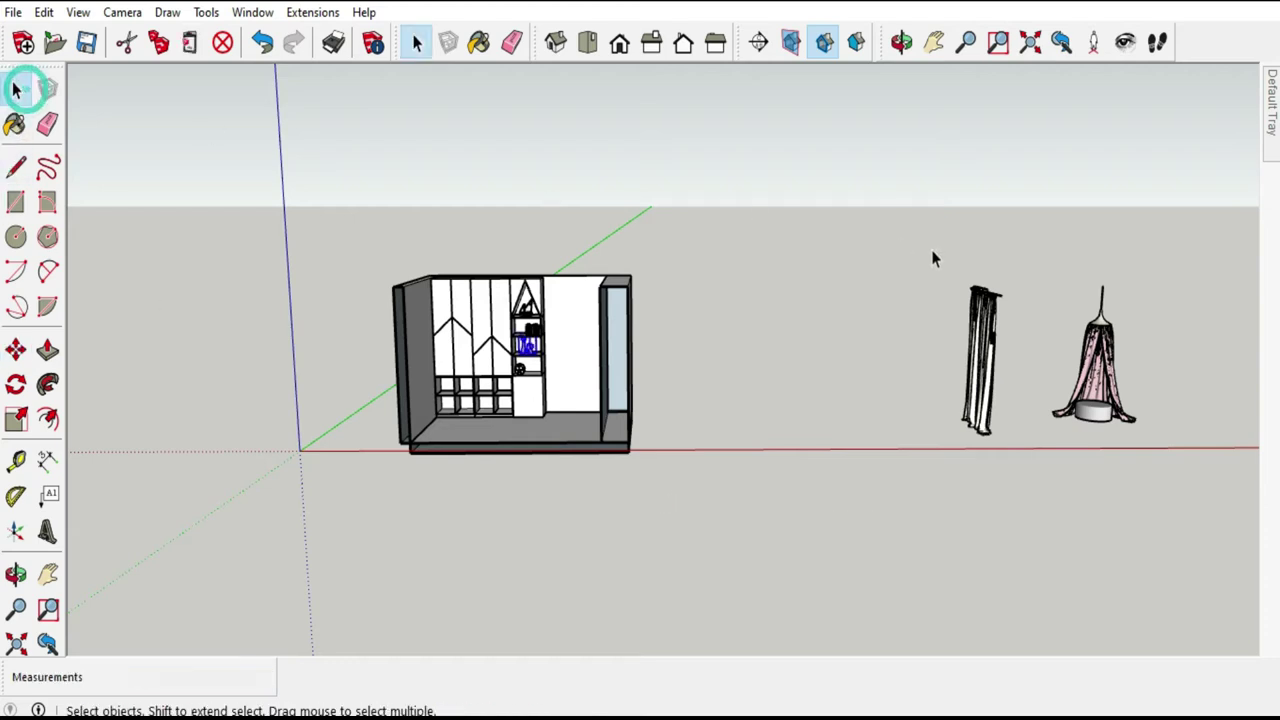
left_click_drag(929, 467, 929, 467)
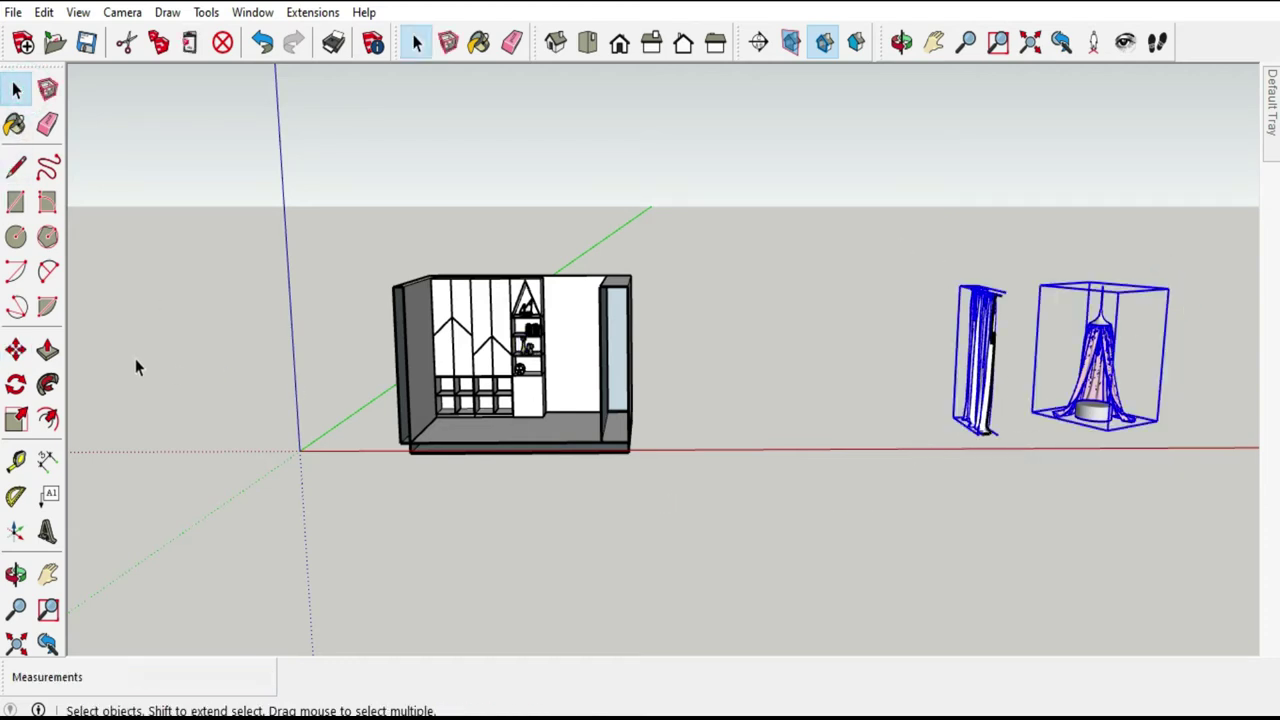
left_click(864, 370)
left_click(1105, 345)
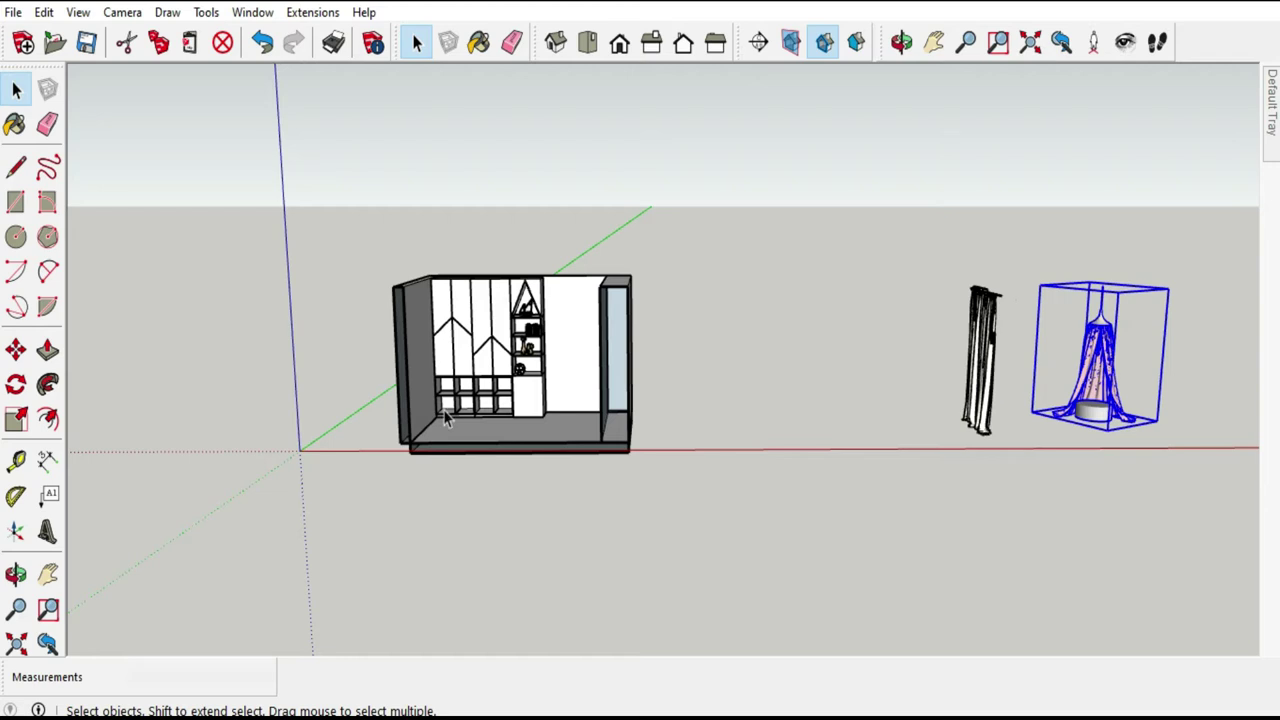
left_click(15, 349)
left_click(1066, 458)
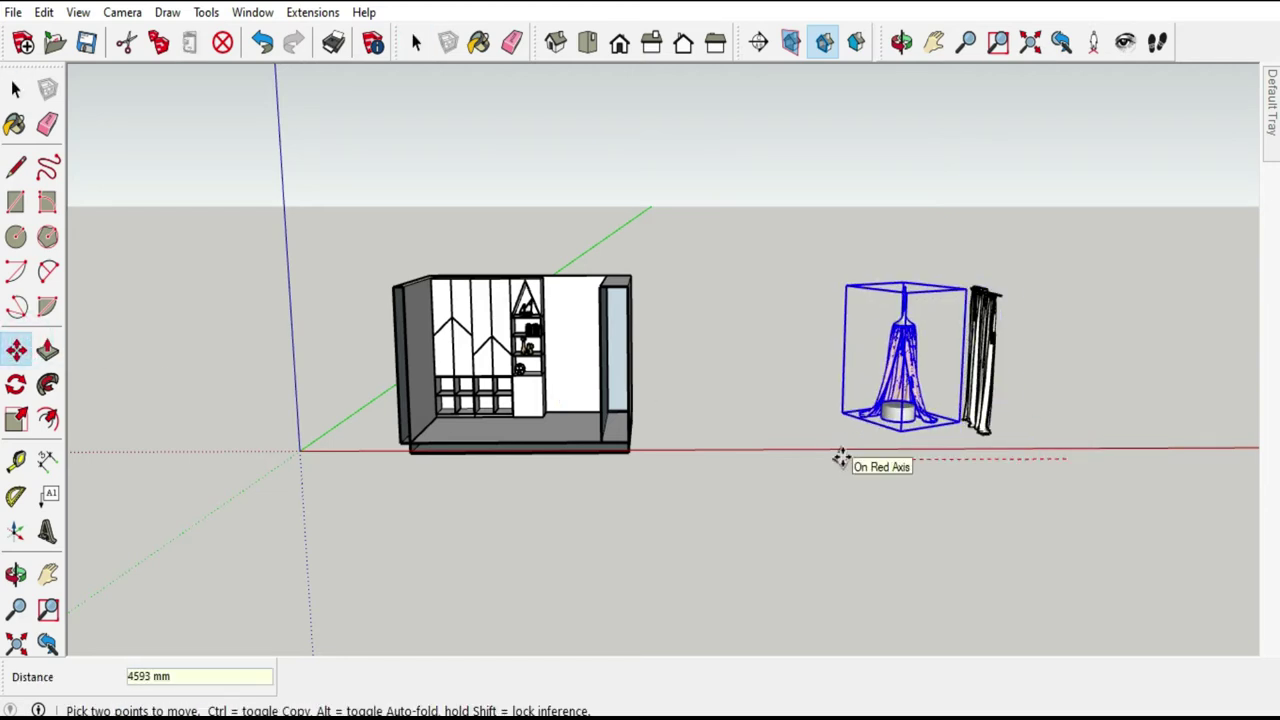
type("12000")
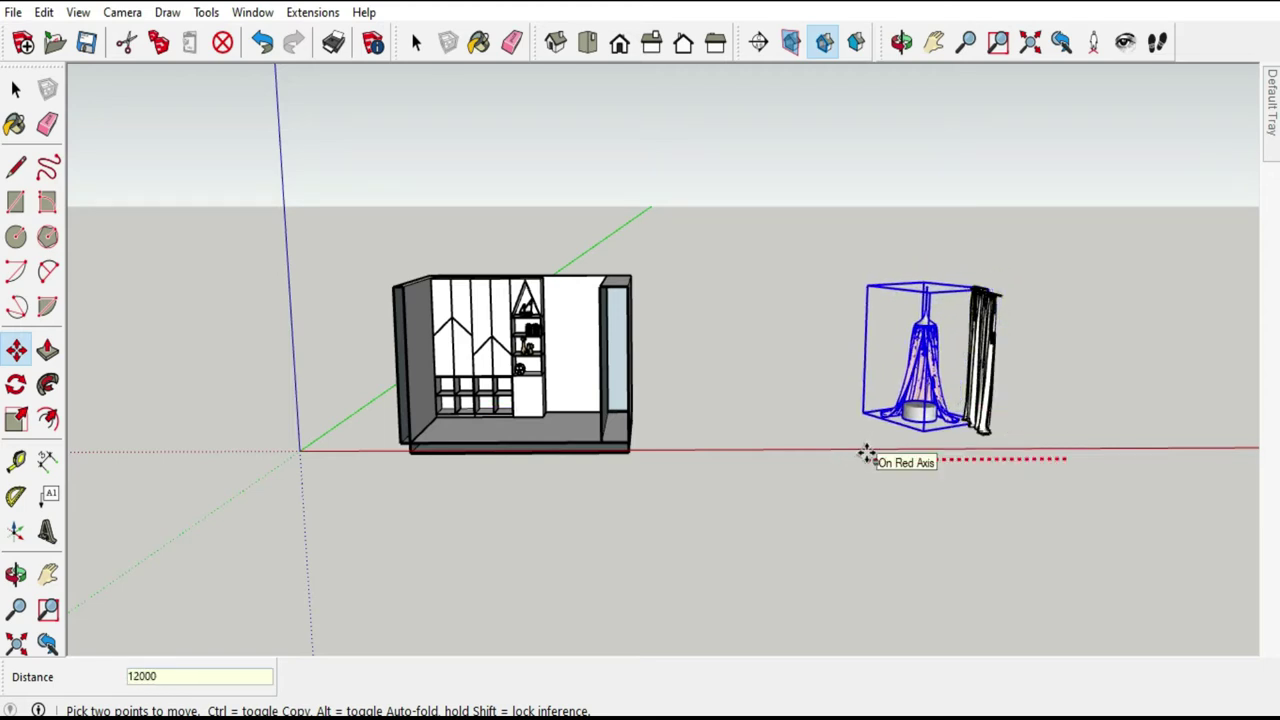
key("Return")
left_click(17, 89)
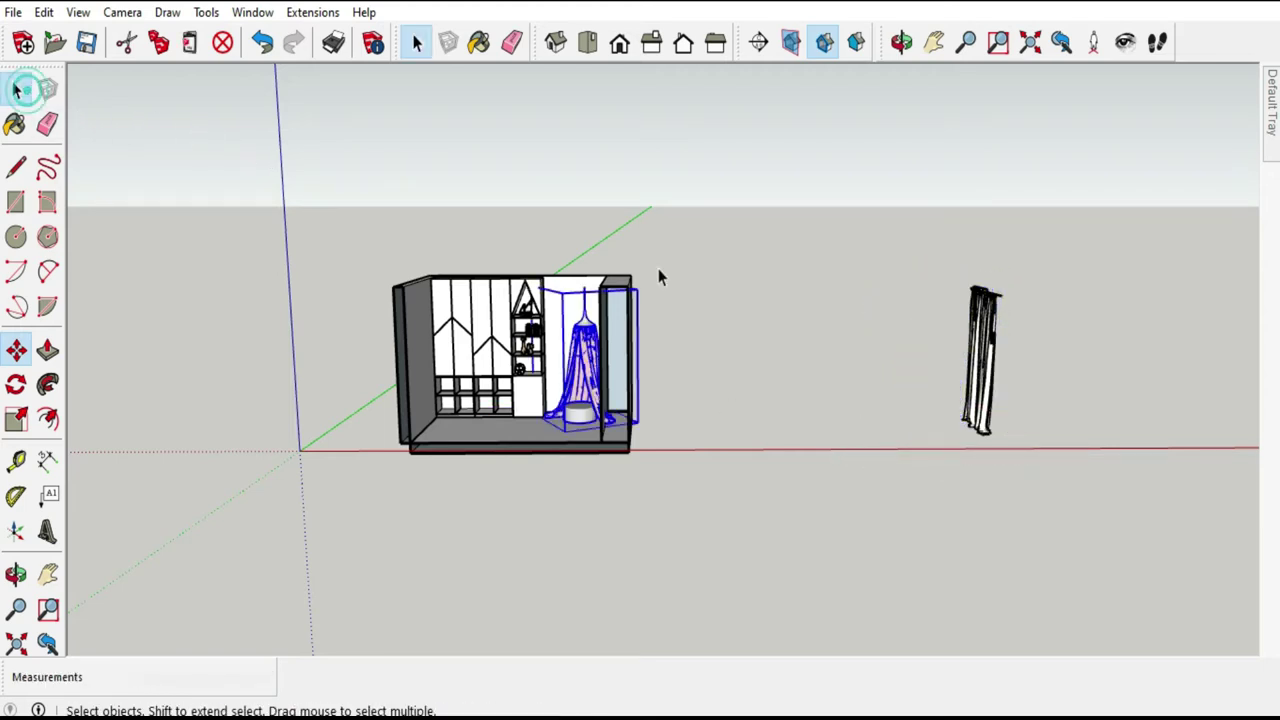
Move the curtain 12000 mm along the red axis so it stands by the left wall.
left_click_drag(1052, 248, 958, 445)
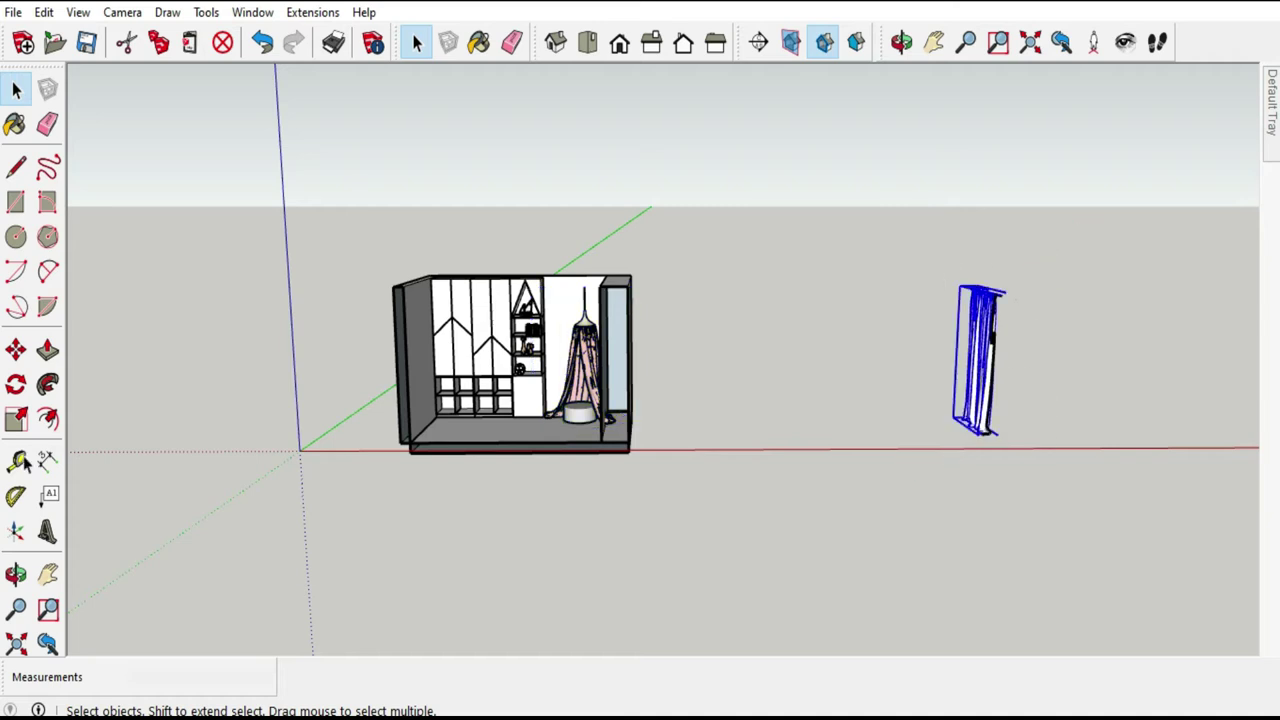
left_click(16, 350)
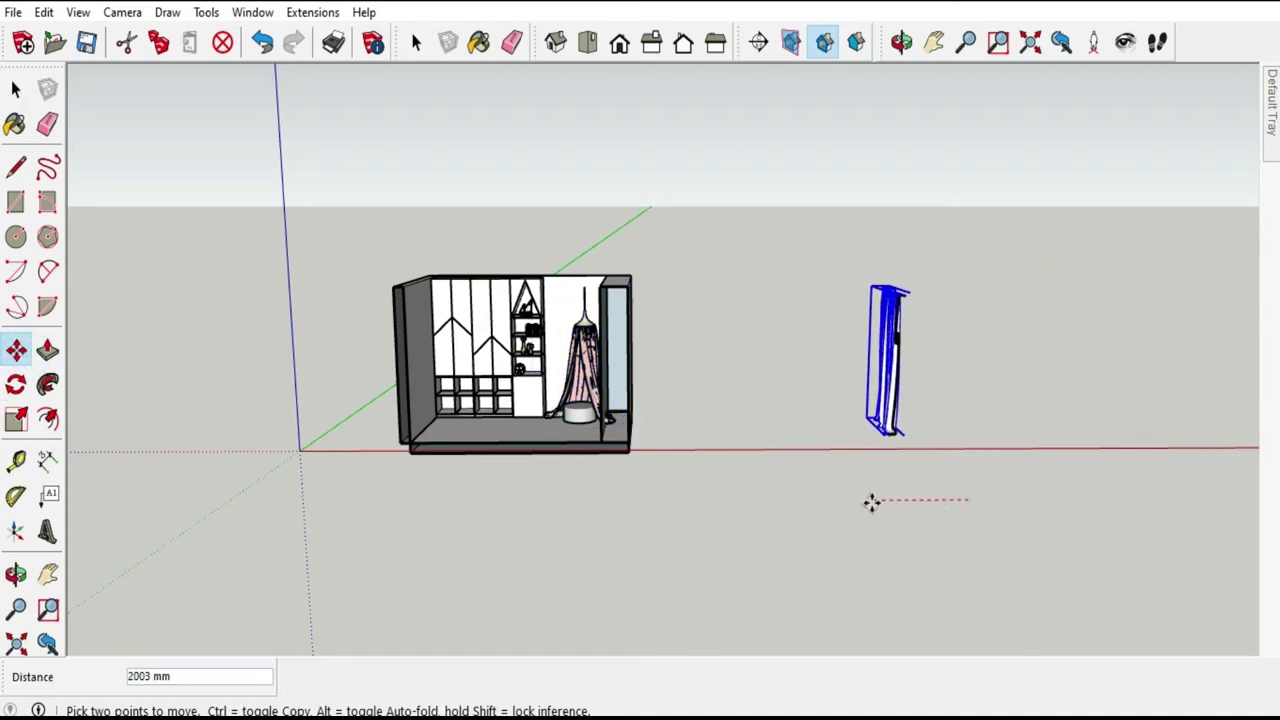
type("12000")
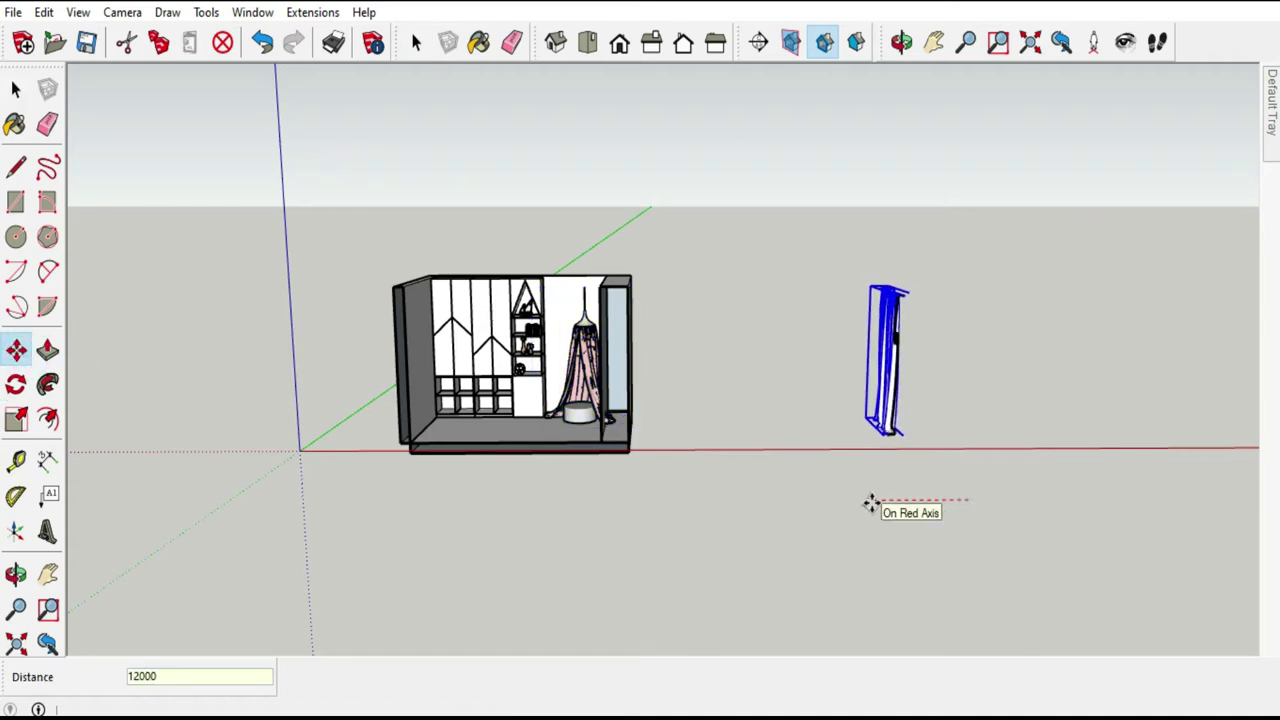
key("Return")
left_click(16, 90)
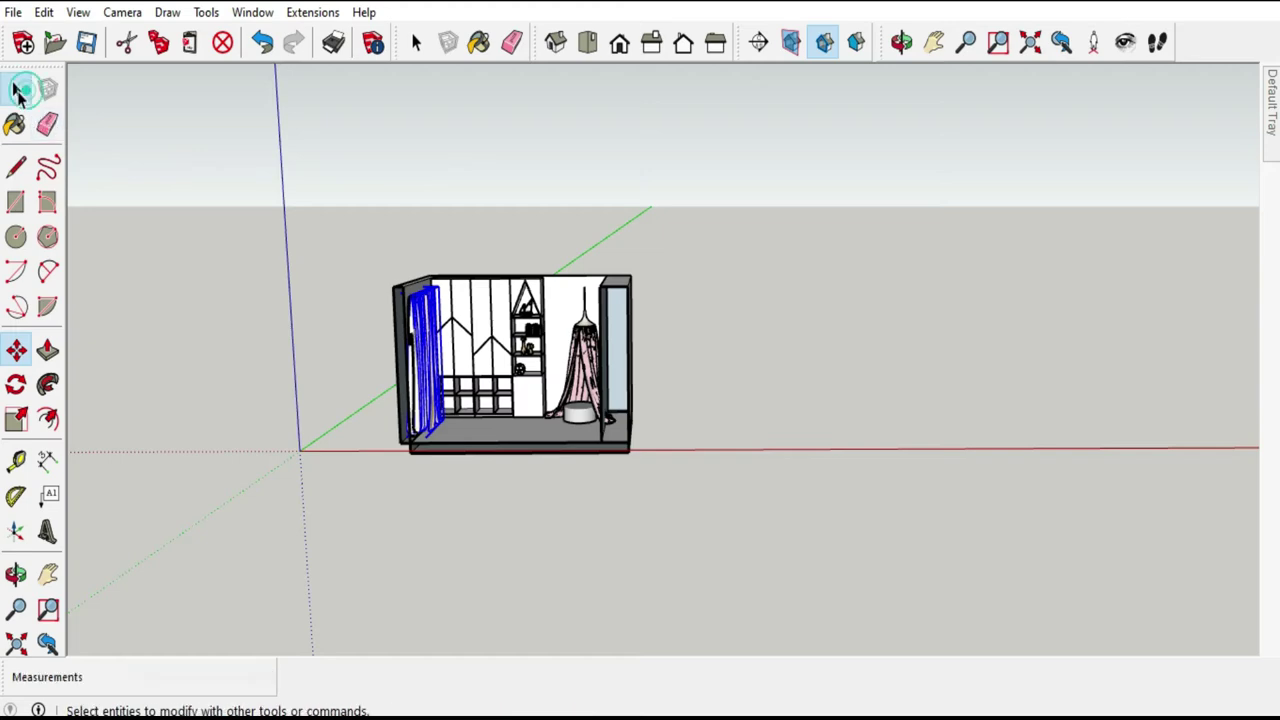
left_click(223, 243)
Scale the canopy down to 0.92 of its size.
scroll(455, 398, "up", 2)
scroll(700, 445, "up", 2)
scroll(700, 445, "up", 2)
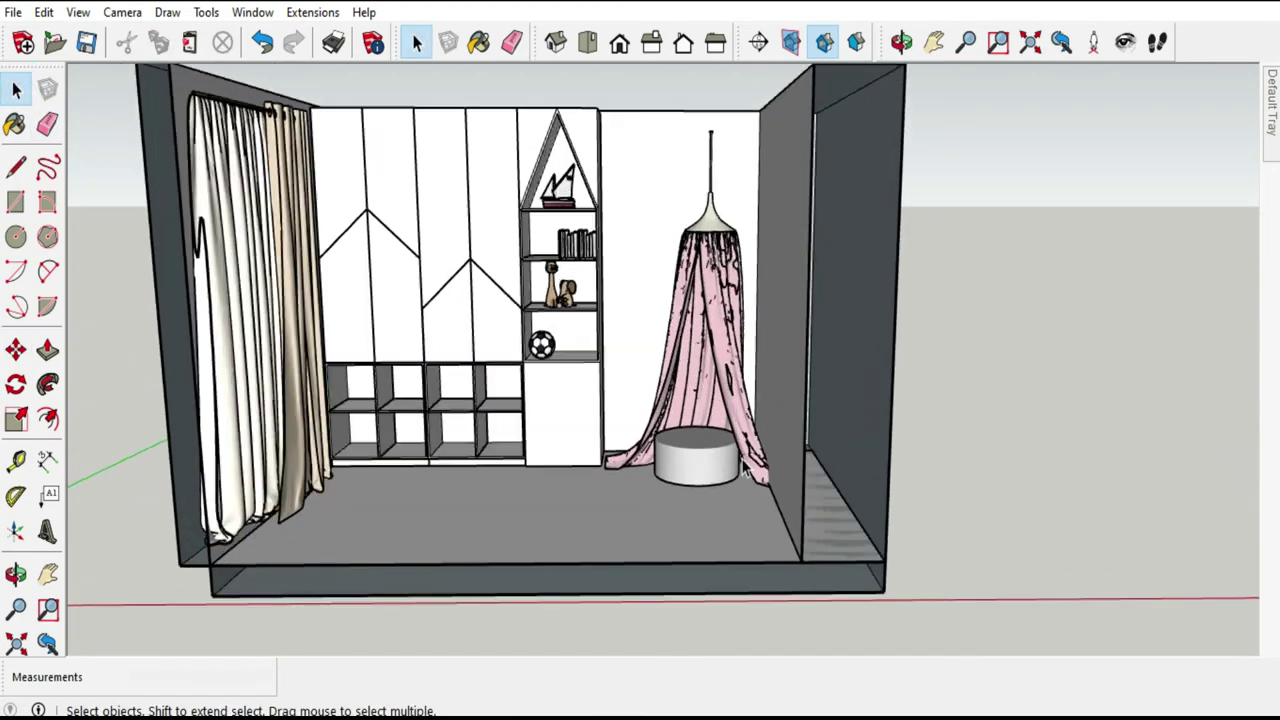
scroll(700, 445, "up", 2)
mouse_move(700, 445)
middle_mouse_down()
mouse_move(700, 366)
mouse_move(665, 446)
middle_mouse_up()
scroll(700, 366, "down", 2)
scroll(665, 446, "up", 2)
scroll(665, 446, "up", 3)
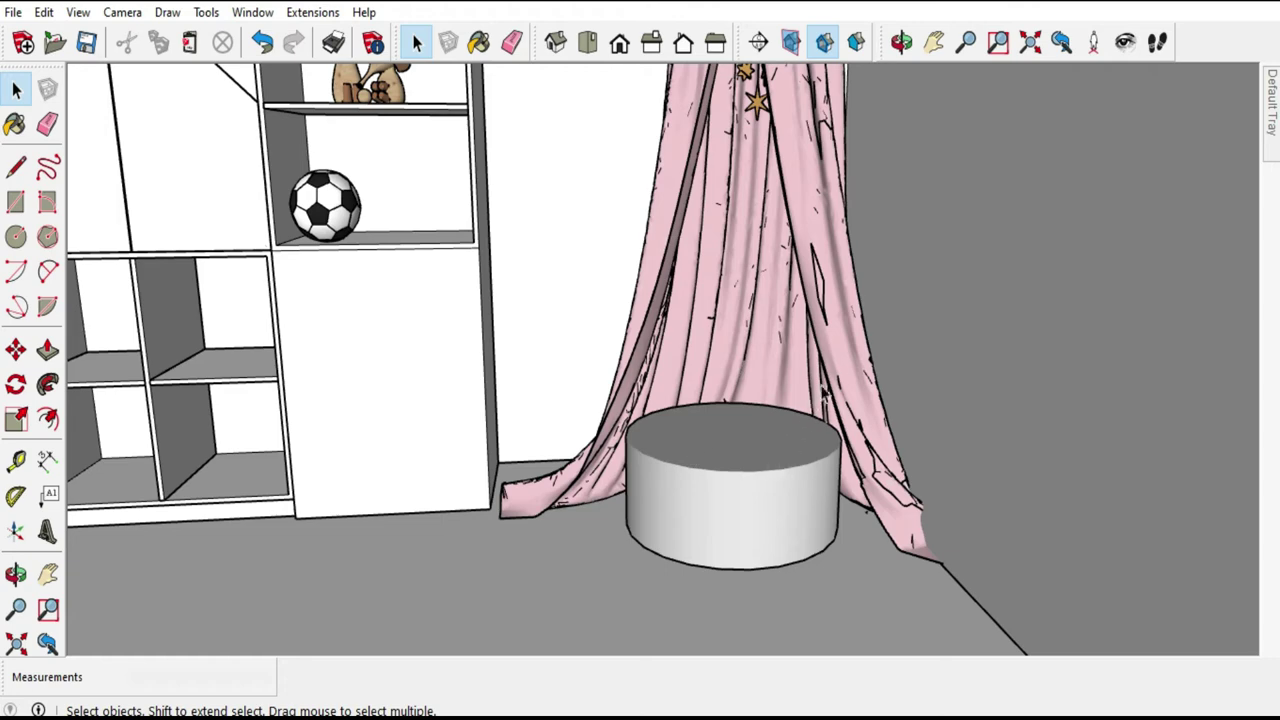
left_click(838, 370)
scroll(587, 612, "down", 2)
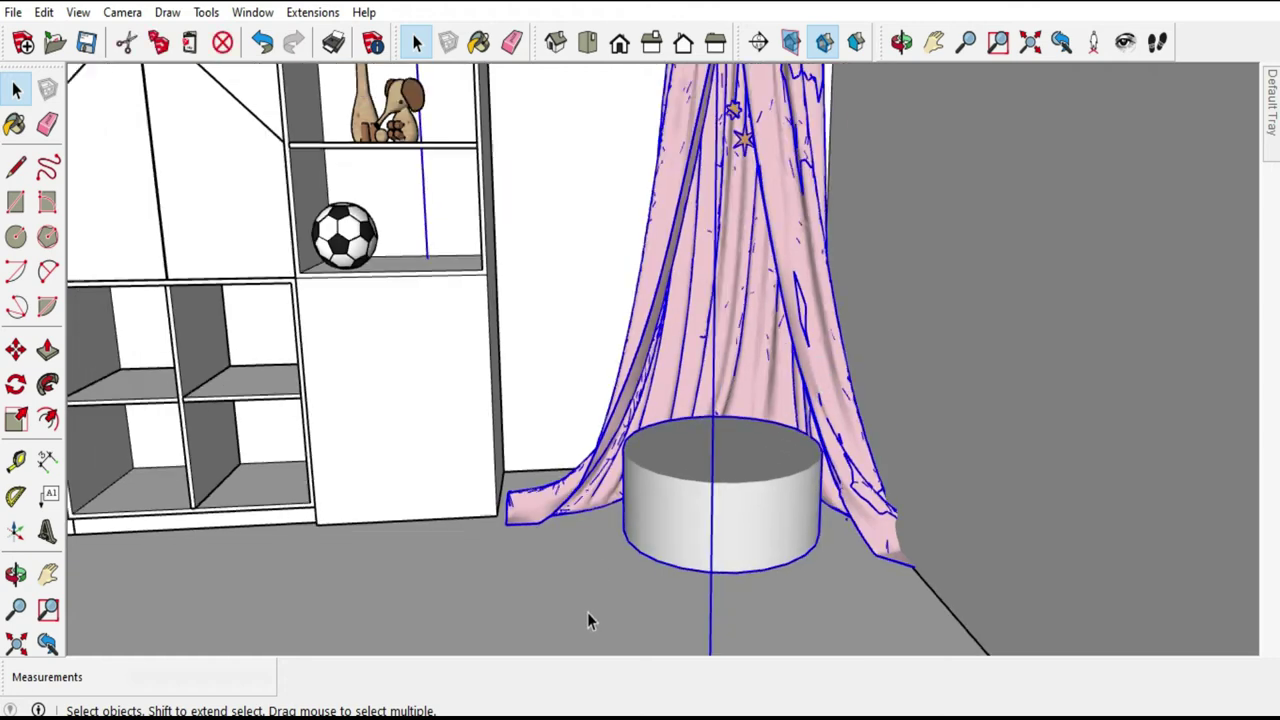
scroll(650, 555, "down", 2)
mouse_move(650, 555)
middle_mouse_down()
mouse_move(507, 418)
mouse_move(651, 510)
middle_mouse_up()
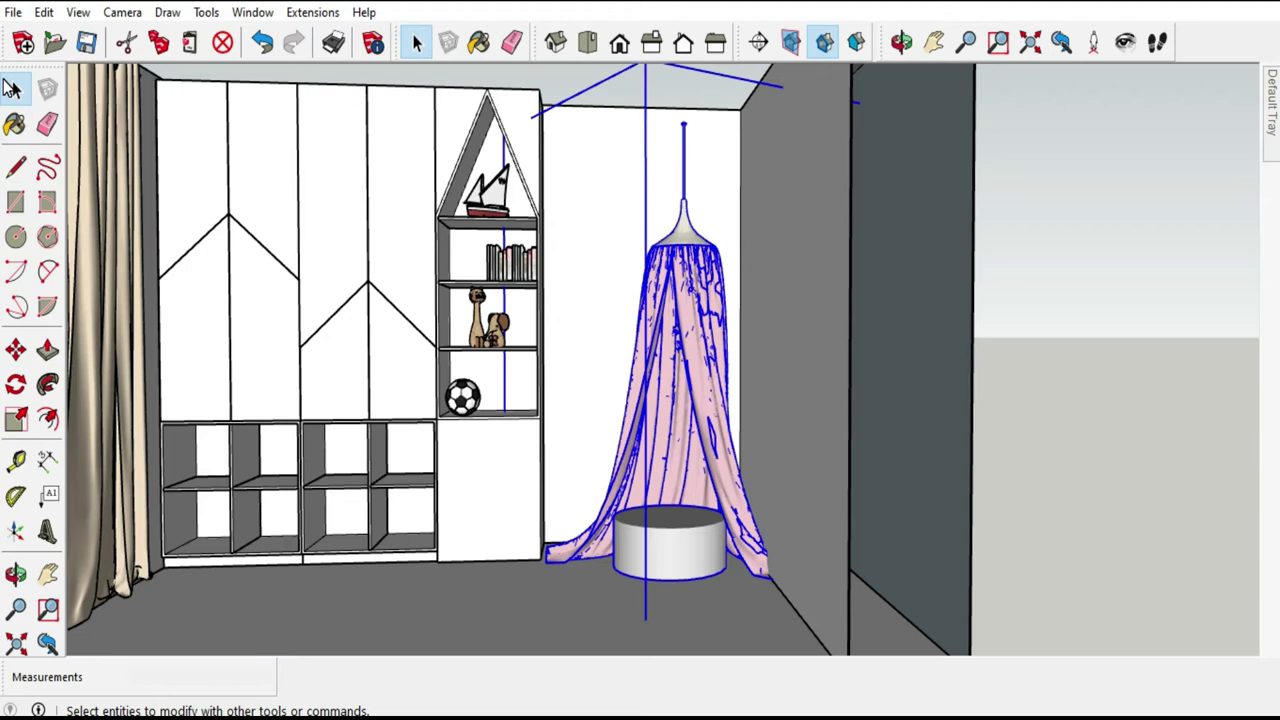
scroll(558, 514, "up", 1)
left_click(15, 425)
scroll(565, 427, "down", 3)
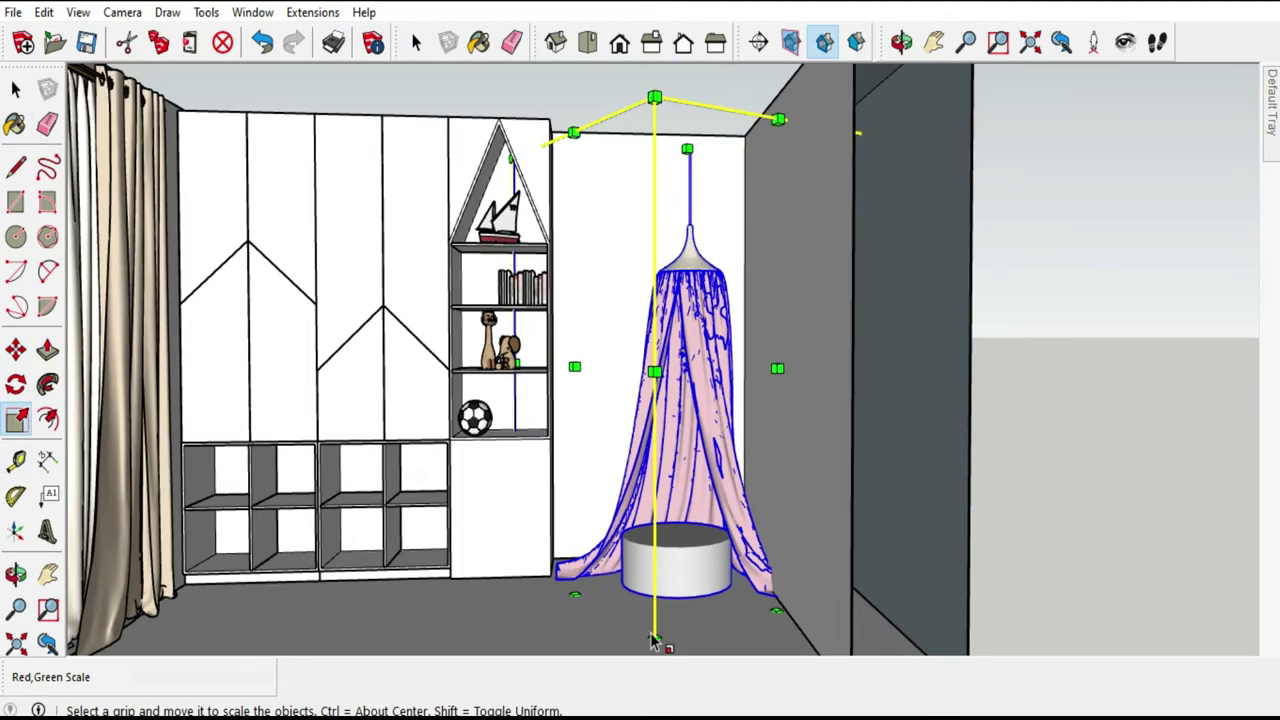
scroll(565, 427, "up", 2)
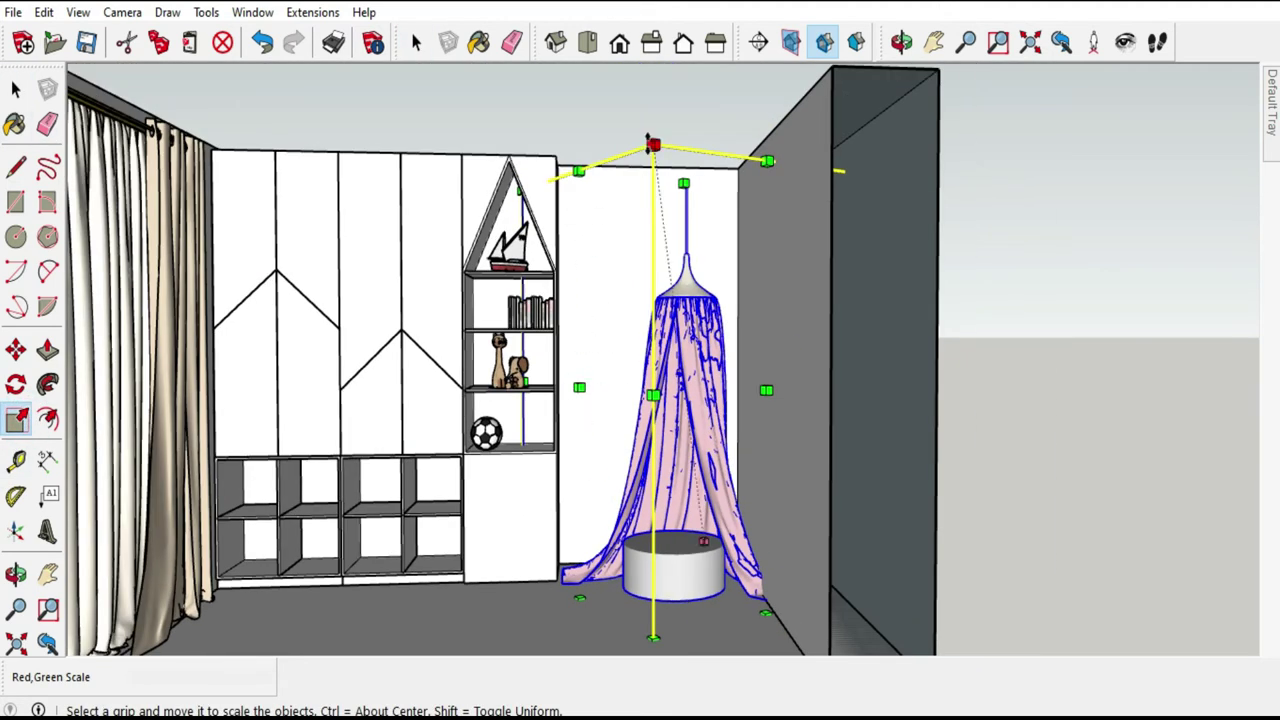
left_click_drag(648, 141, 357, 247)
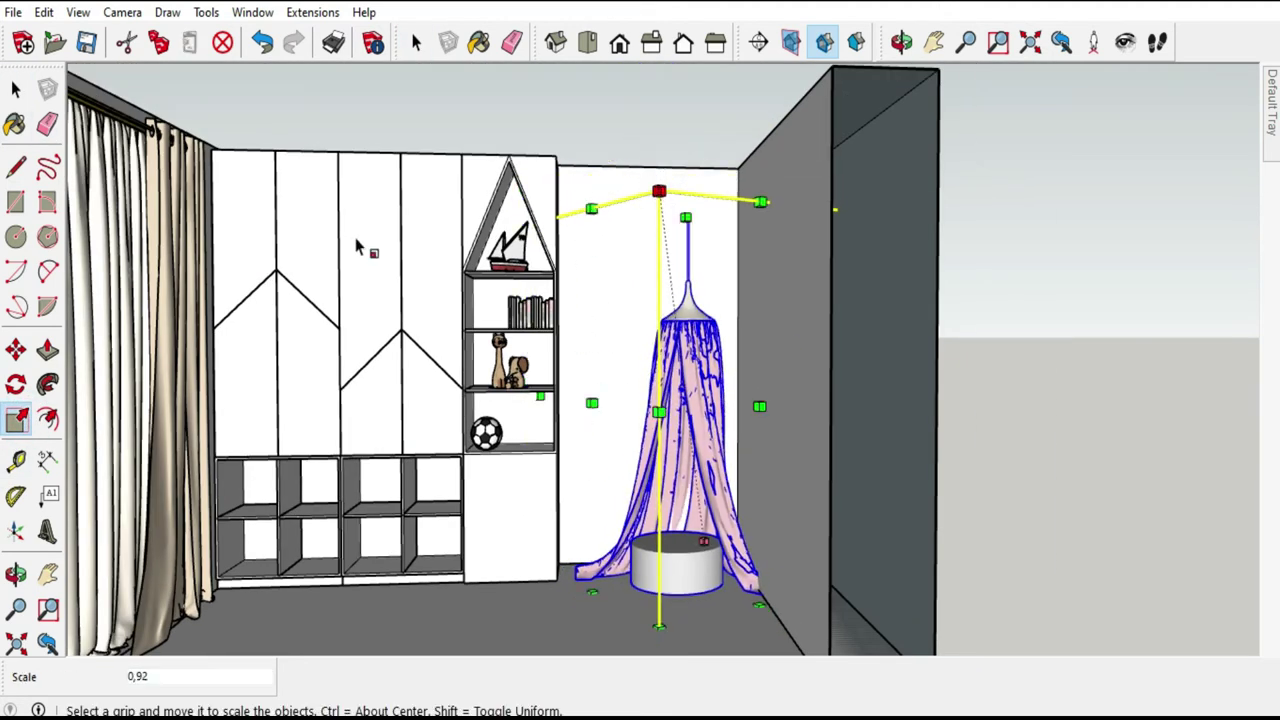
Nudge the resized canopy into the corner beside the bookshelf.
left_click(18, 349)
scroll(689, 596, "up", 2)
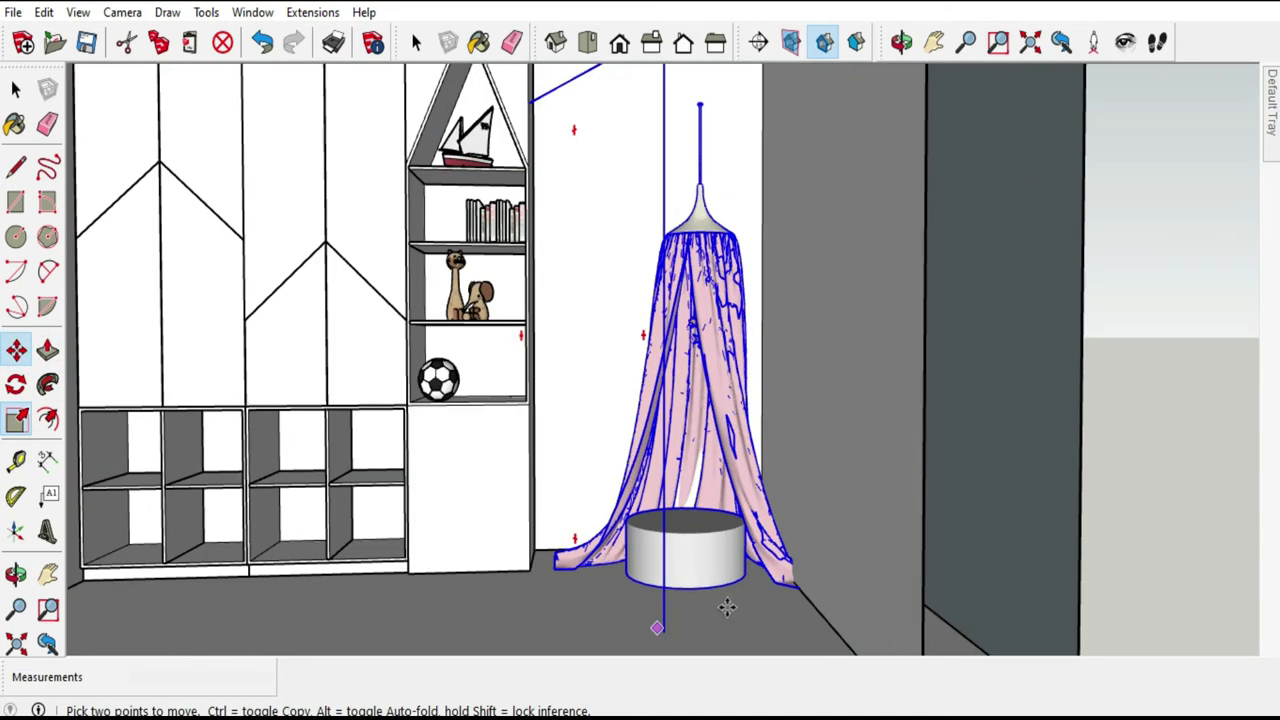
scroll(727, 607, "up", 2)
left_click(736, 600)
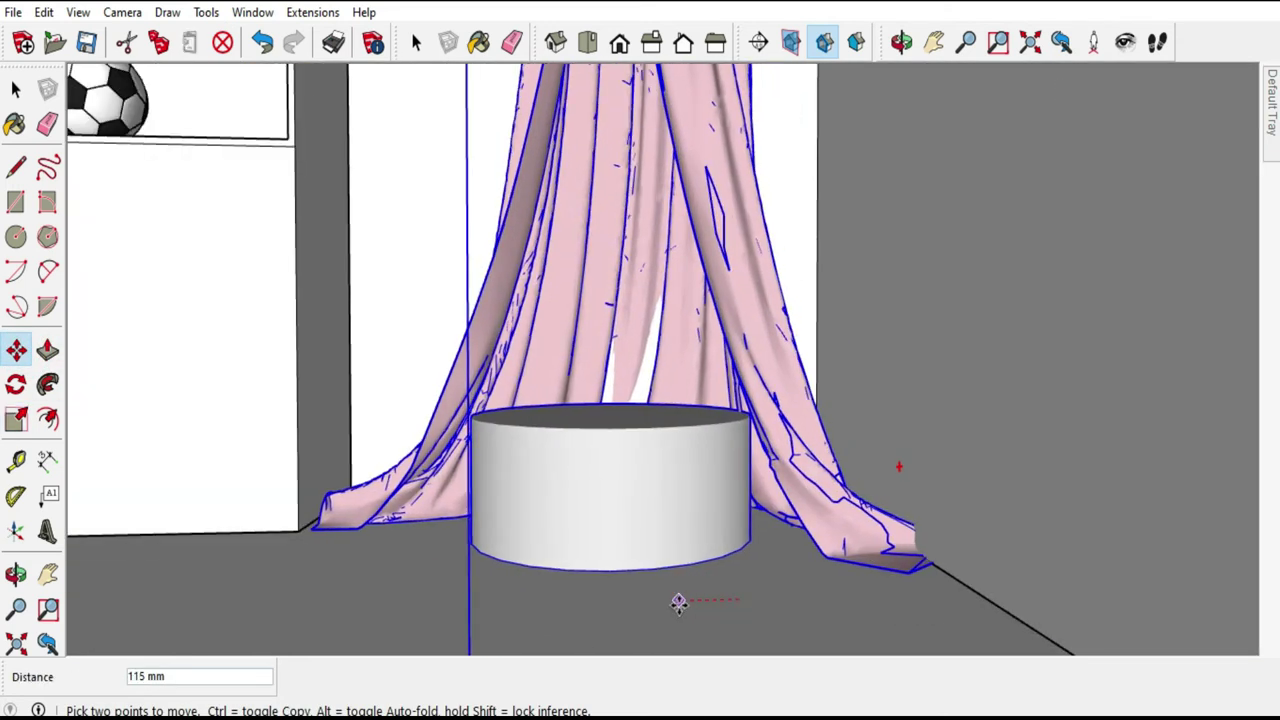
left_click(669, 606)
scroll(657, 523, "down", 2)
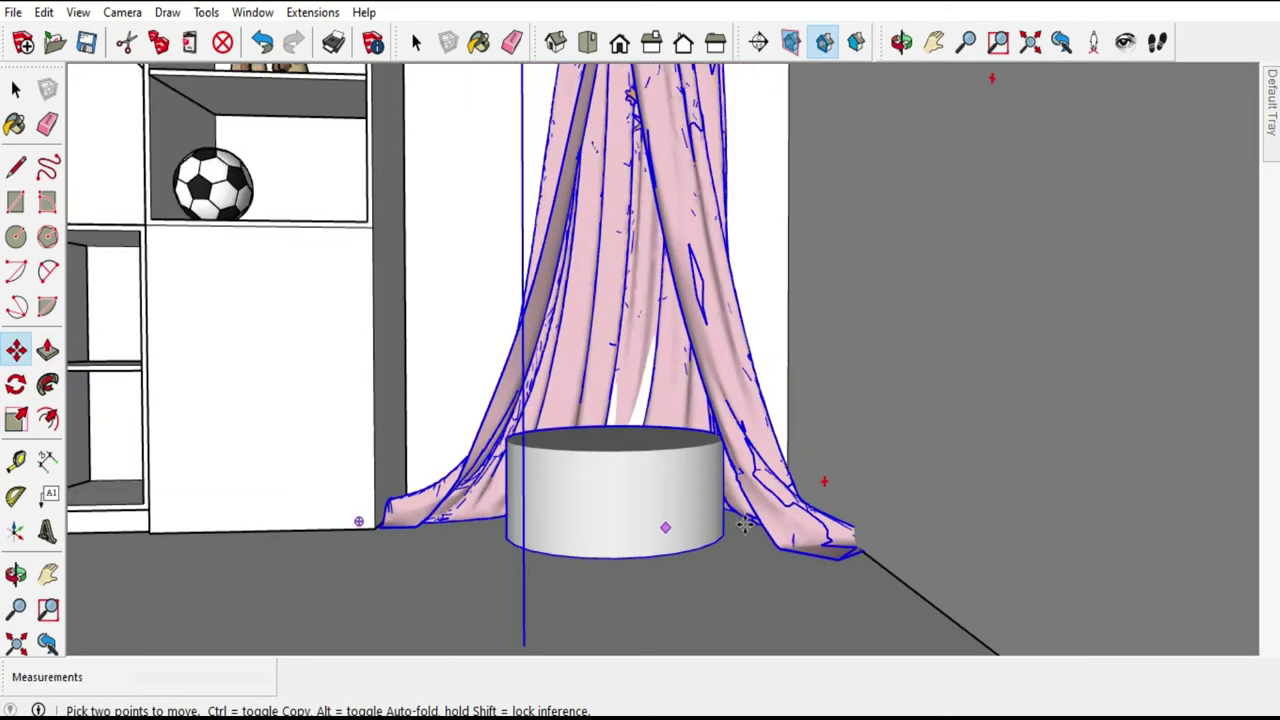
scroll(830, 495, "down", 5)
scroll(843, 491, "down", 2)
mouse_move(843, 491)
middle_mouse_down()
mouse_move(672, 500)
mouse_move(766, 617)
mouse_move(623, 514)
mouse_move(590, 462)
middle_mouse_up()
left_click(15, 88)
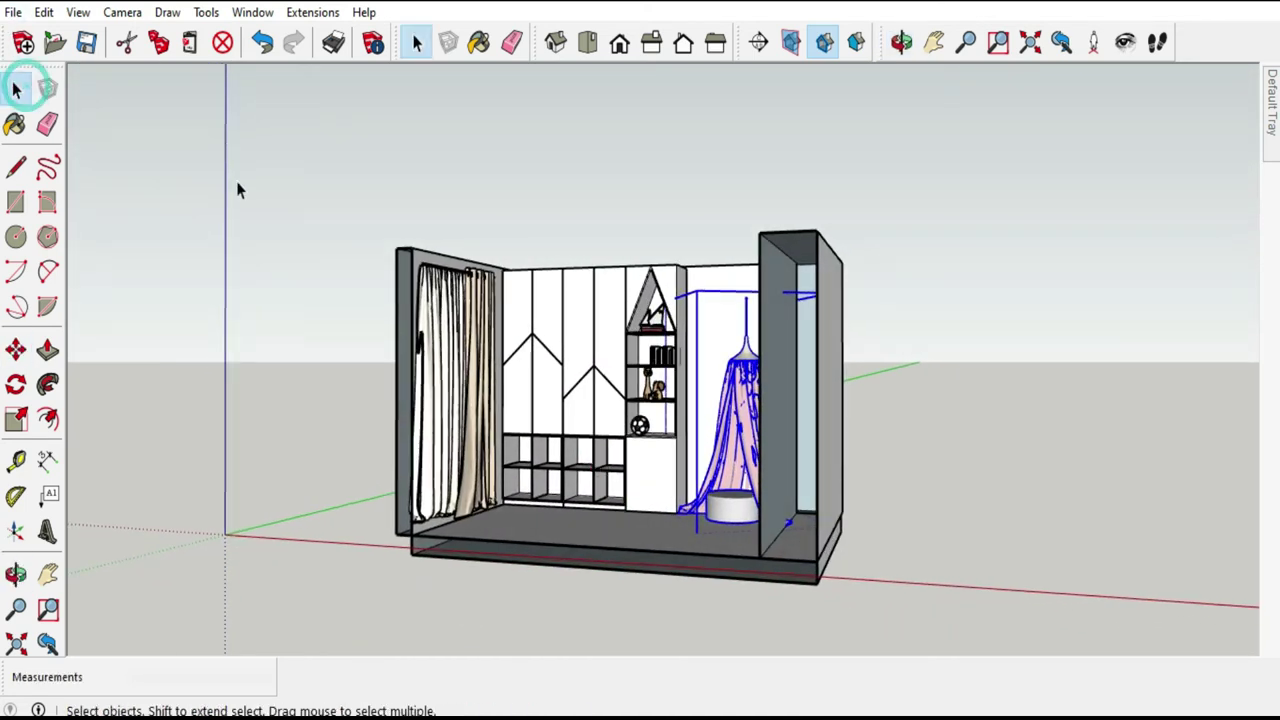
Turn to face the room and select only the canopy's hanging rod.
left_click(322, 257)
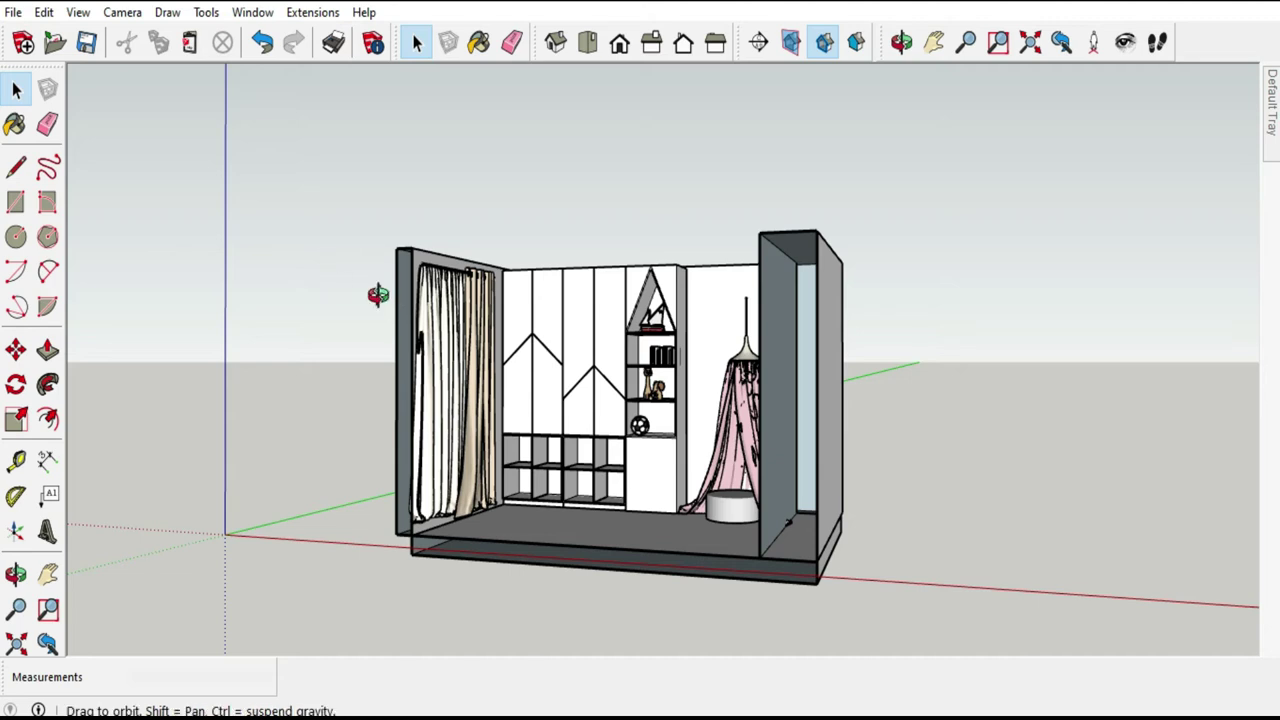
middle_click_drag(378, 294, 337, 266)
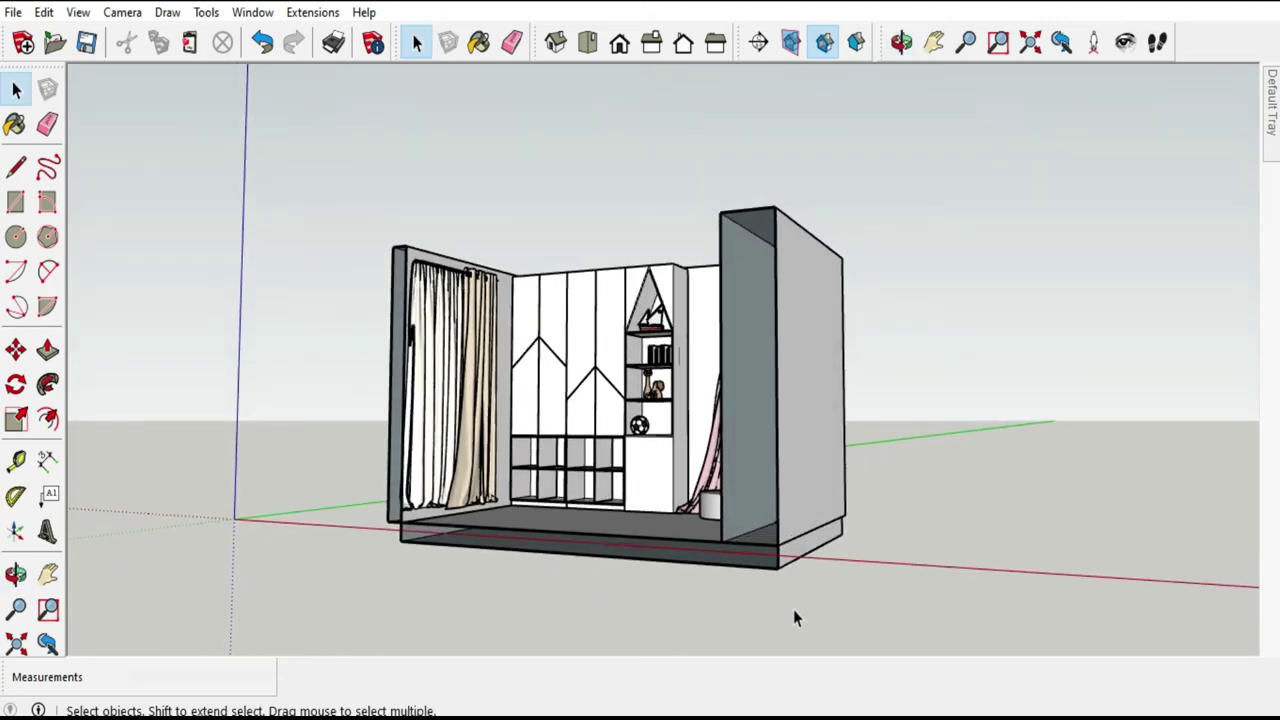
mouse_move(588, 480)
middle_mouse_down()
mouse_move(765, 508)
mouse_move(697, 375)
mouse_move(972, 228)
middle_mouse_up()
scroll(697, 375, "up", 1)
scroll(697, 375, "up", 4)
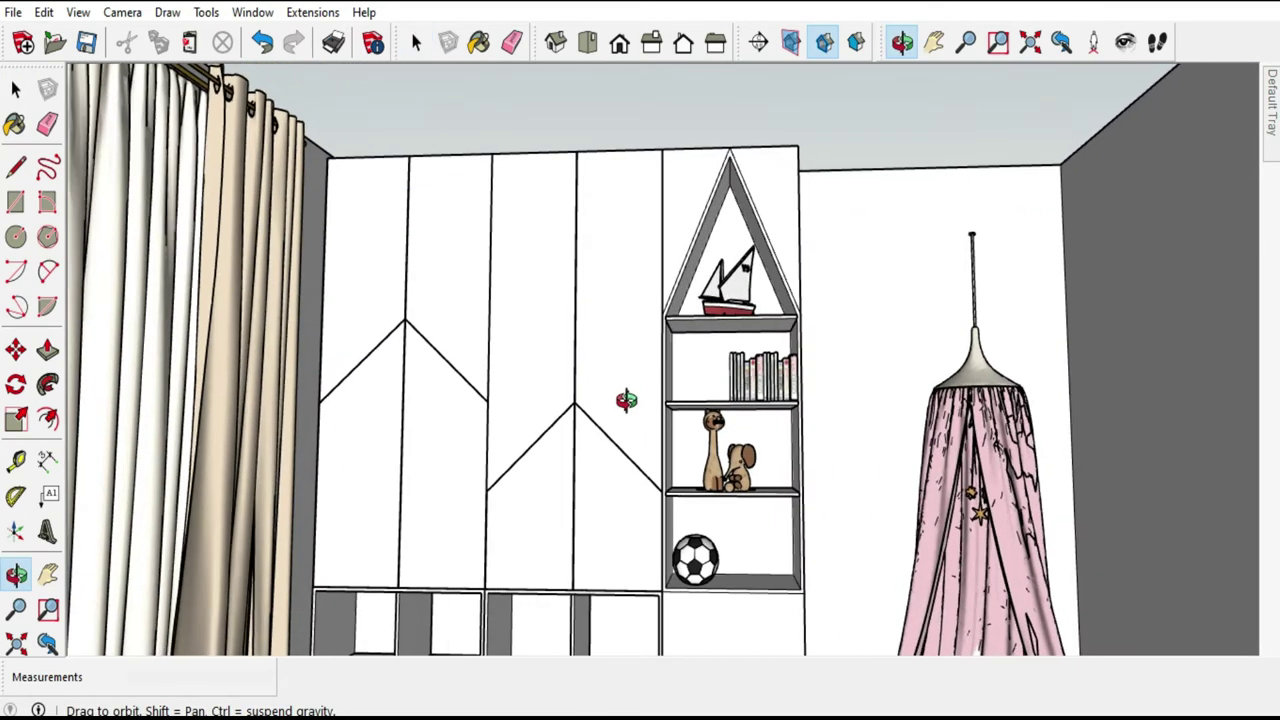
scroll(972, 228, "up", 2)
scroll(972, 228, "up", 2)
left_click(976, 236)
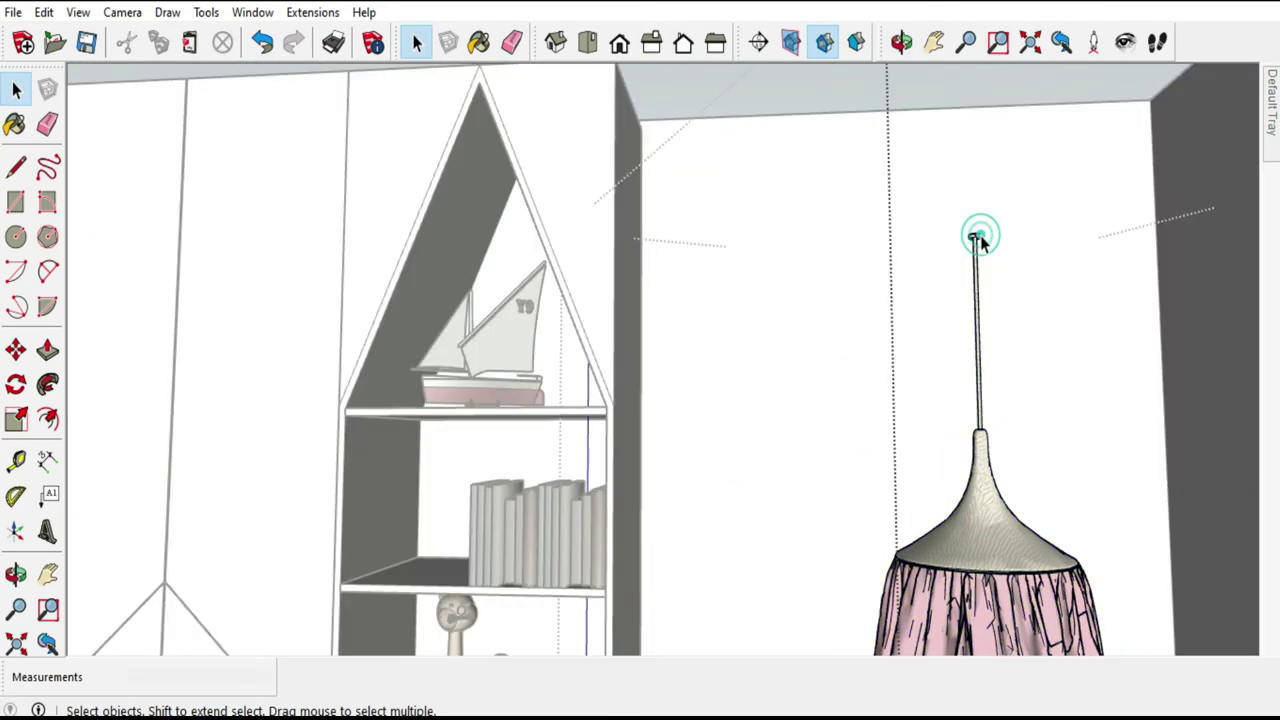
left_click(976, 238)
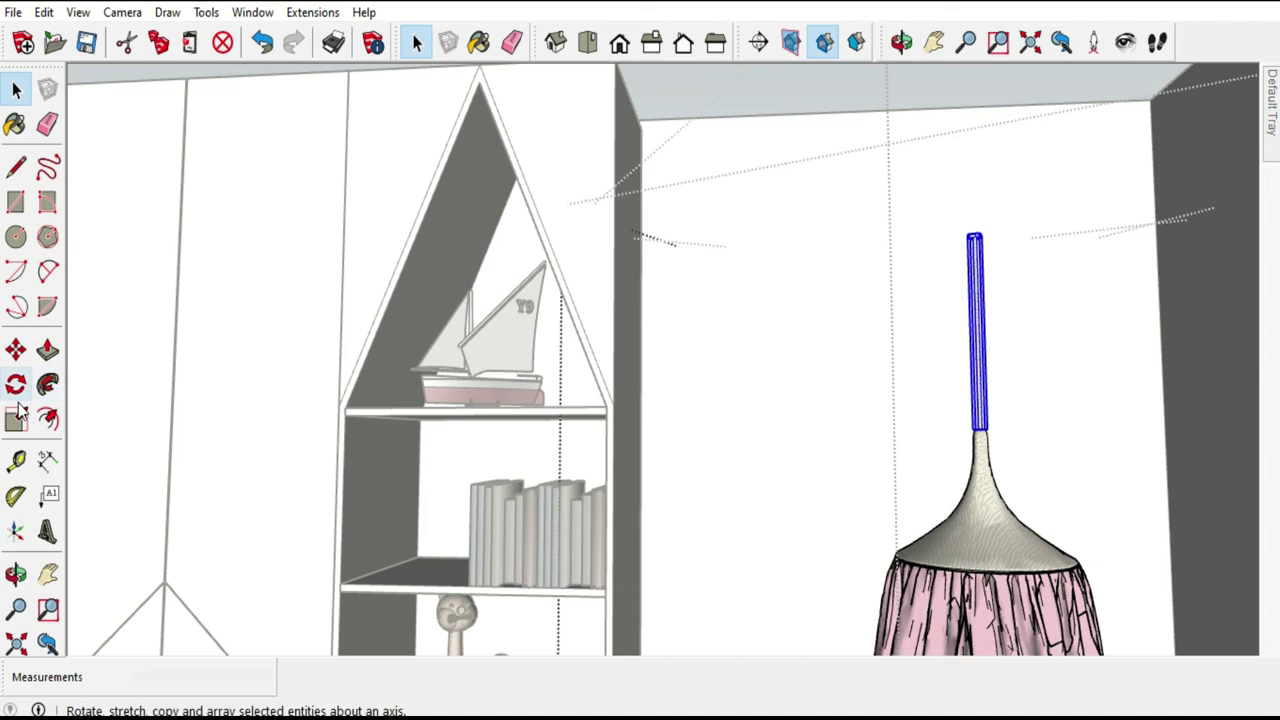
Stretch the hanging rod upward with Scale until it reaches the ceiling.
left_click(16, 418)
mouse_move(709, 329)
middle_mouse_down()
mouse_move(757, 420)
mouse_move(905, 347)
middle_mouse_up()
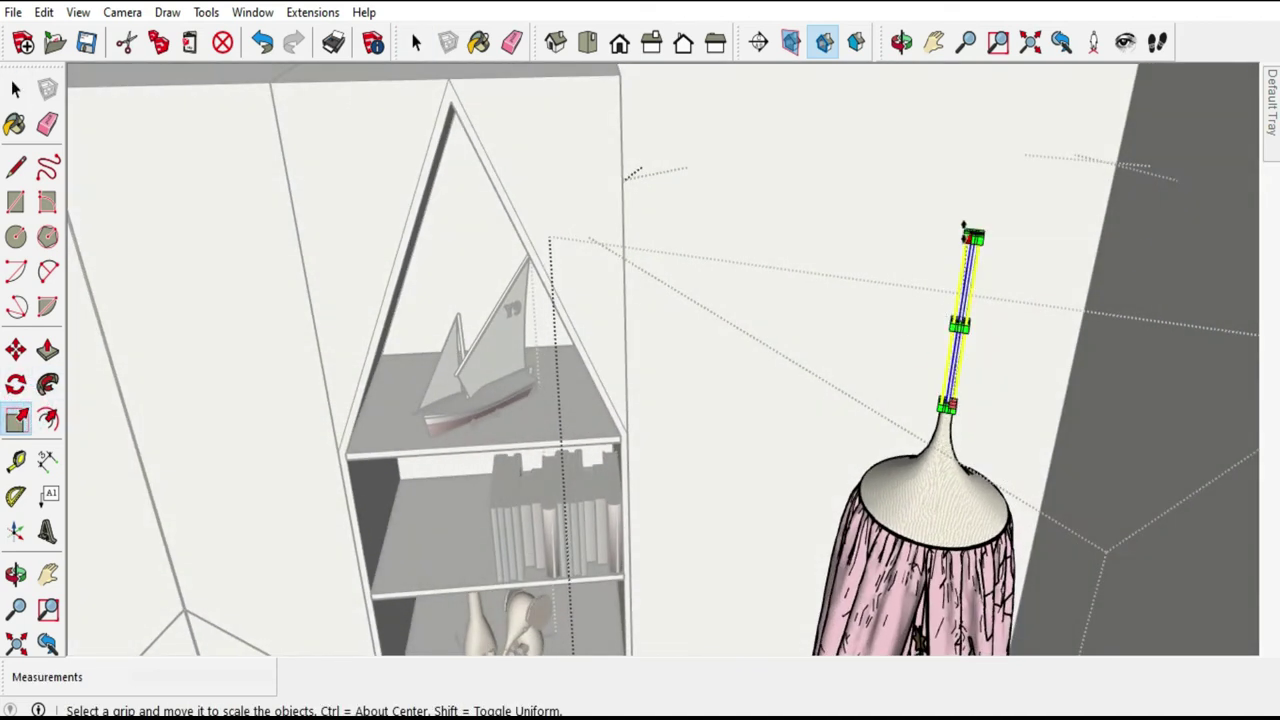
scroll(975, 238, "up", 2)
scroll(973, 243, "up", 3)
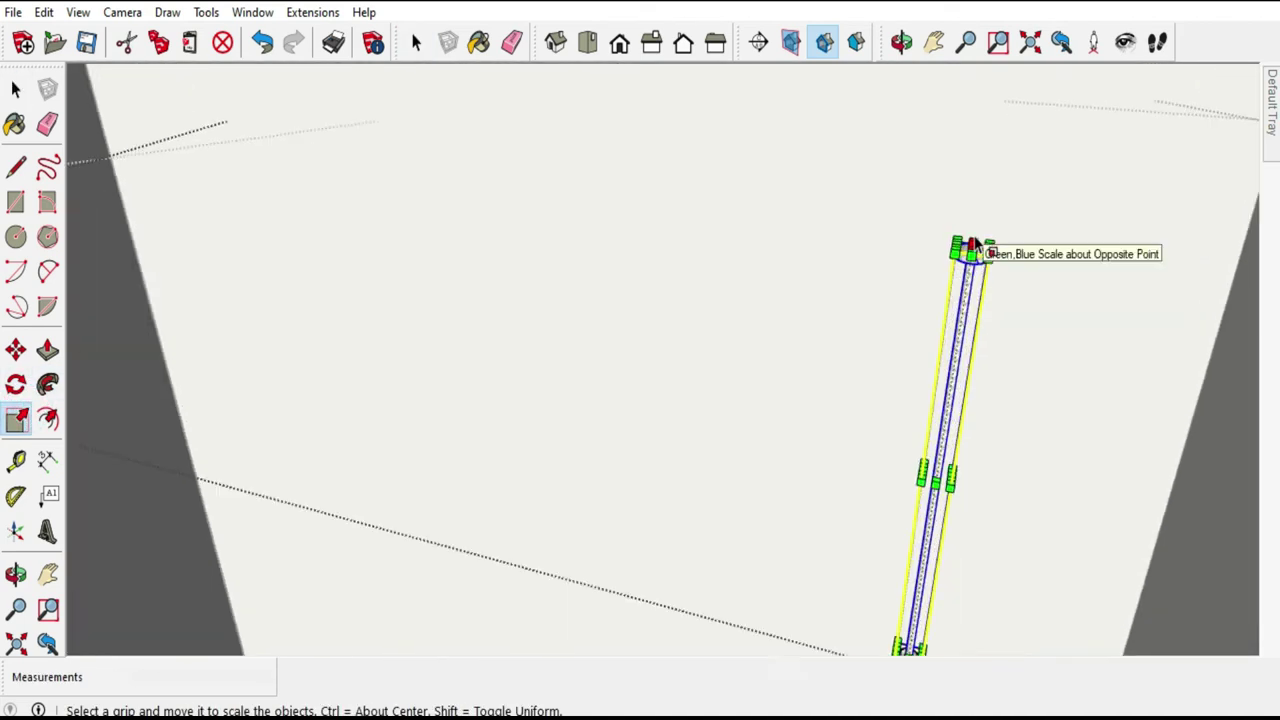
scroll(975, 250, "up", 2)
left_click(970, 255)
scroll(929, 166, "down", 3)
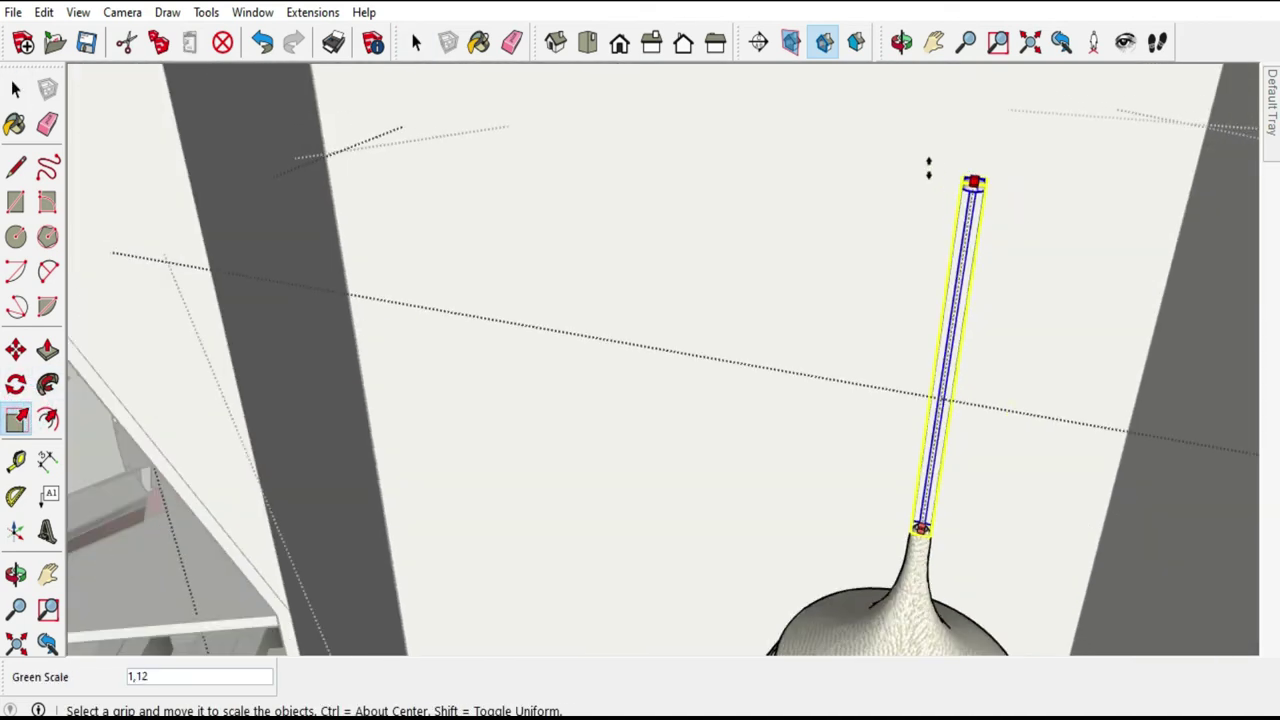
scroll(923, 171, "down", 2)
scroll(898, 172, "down", 2)
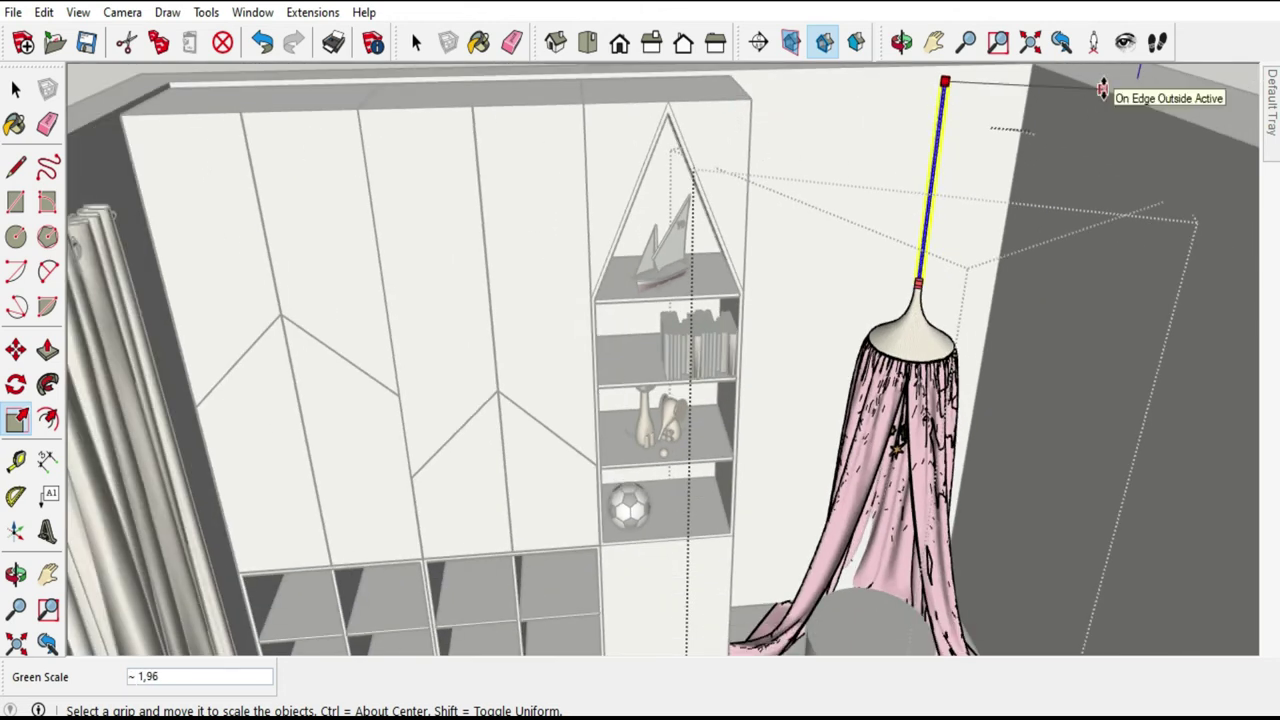
left_click(1103, 90)
key("space")
Get a frontal view of the bookshelf wall, clear the selection and open the Edit menu.
mouse_move(194, 386)
middle_mouse_down()
mouse_move(286, 254)
mouse_move(414, 171)
middle_mouse_up()
middle_click_drag(620, 453, 434, 423)
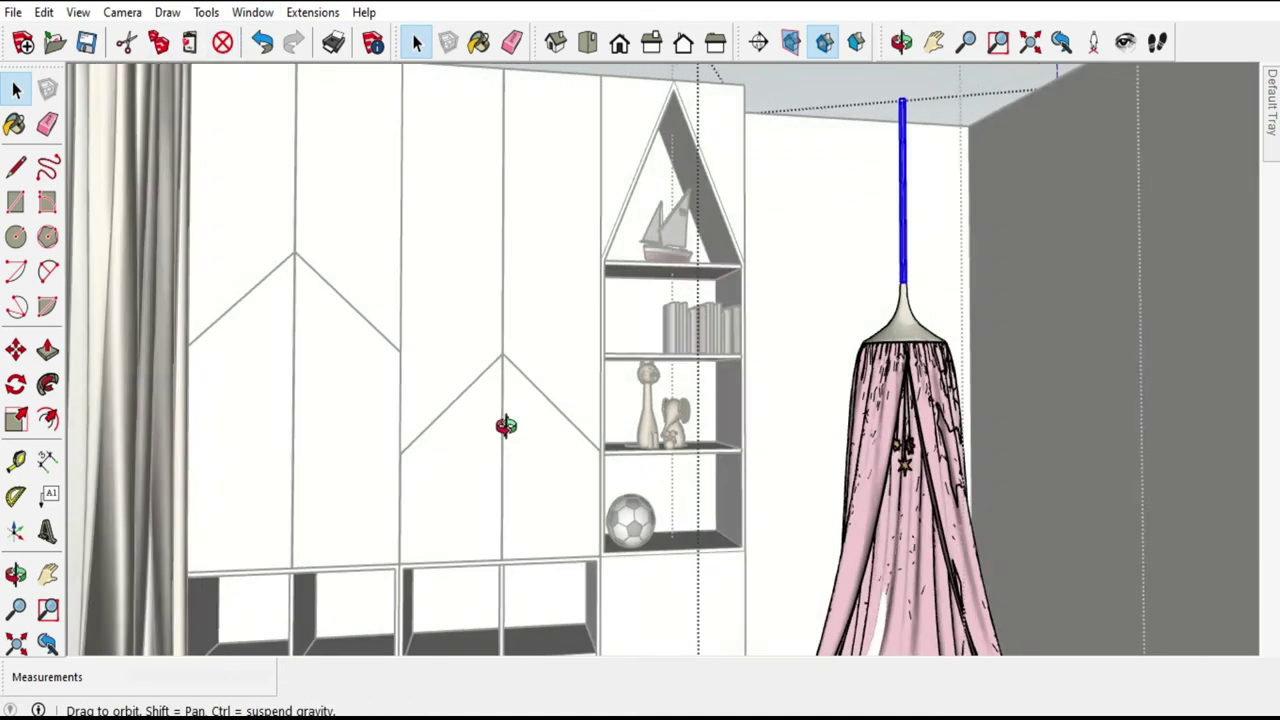
left_click(815, 100)
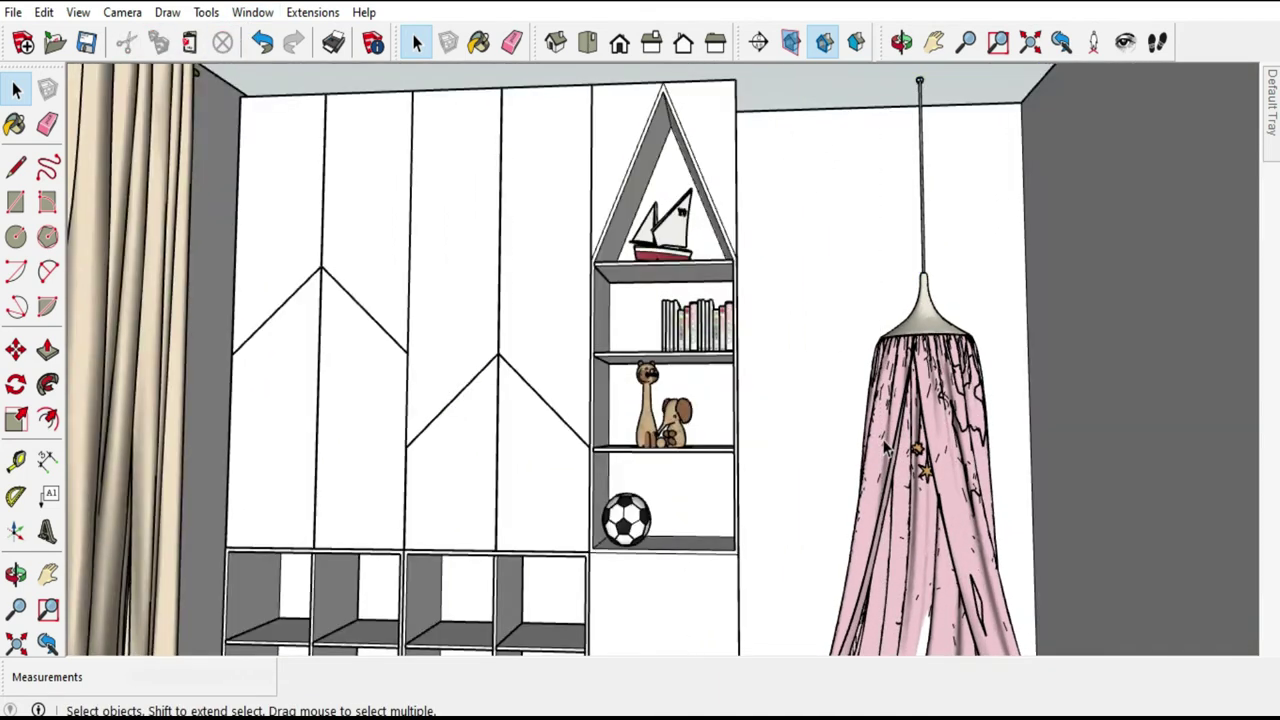
scroll(815, 100, "down", 5)
left_click(44, 12)
Paste the teal storage box into the right lower cubby and enlarge it to fit.
left_click(78, 133)
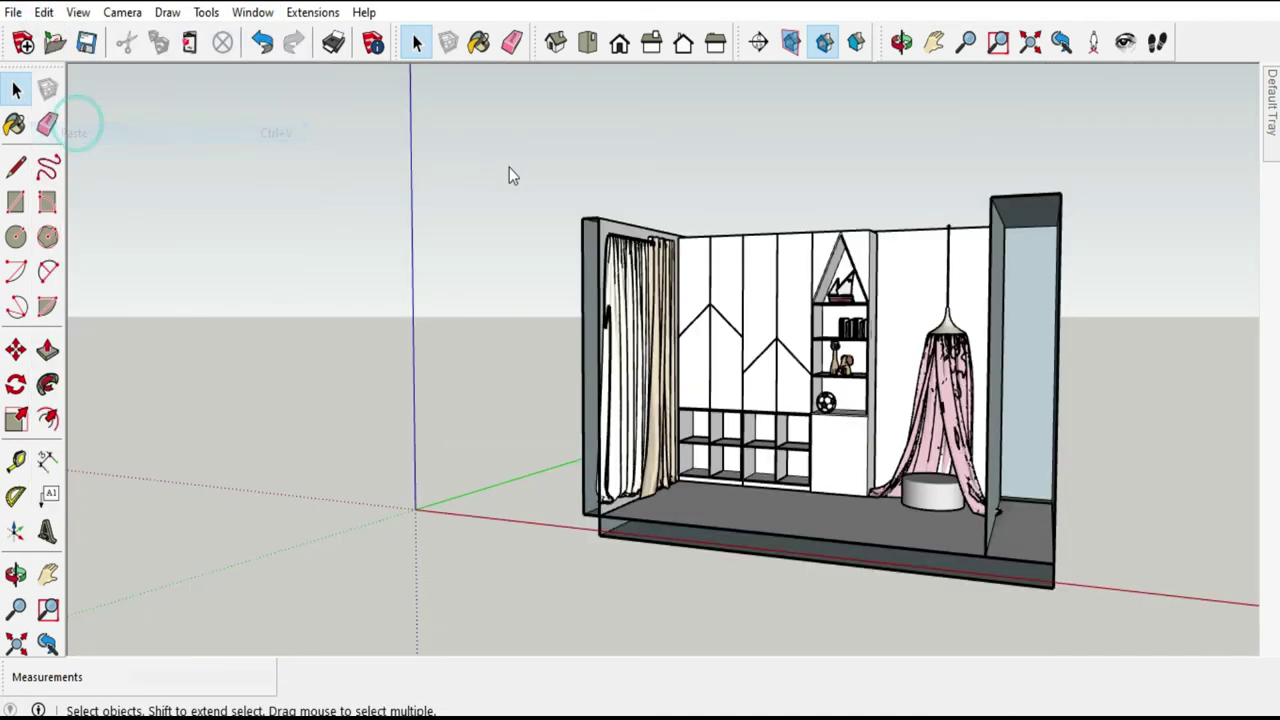
scroll(808, 450, "up", 4)
scroll(786, 480, "up", 4)
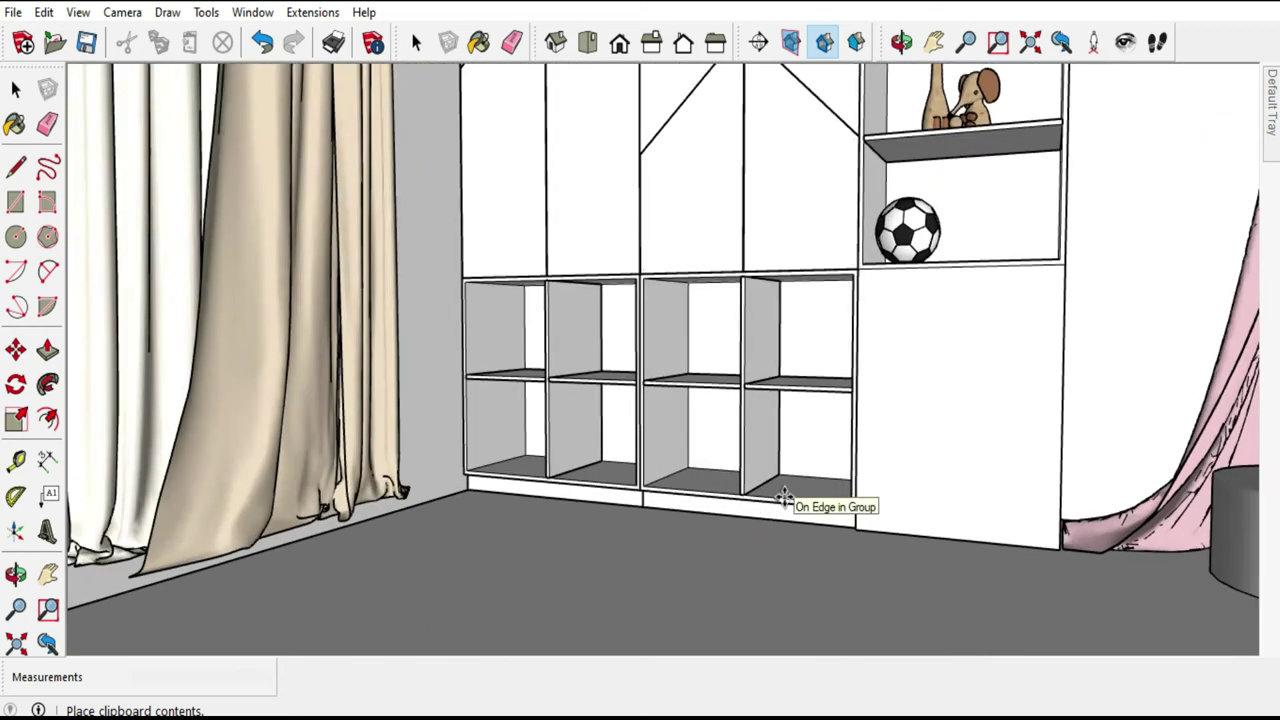
scroll(791, 500, "up", 3)
mouse_move(737, 500)
middle_mouse_down()
mouse_move(843, 514)
mouse_move(826, 509)
middle_mouse_up()
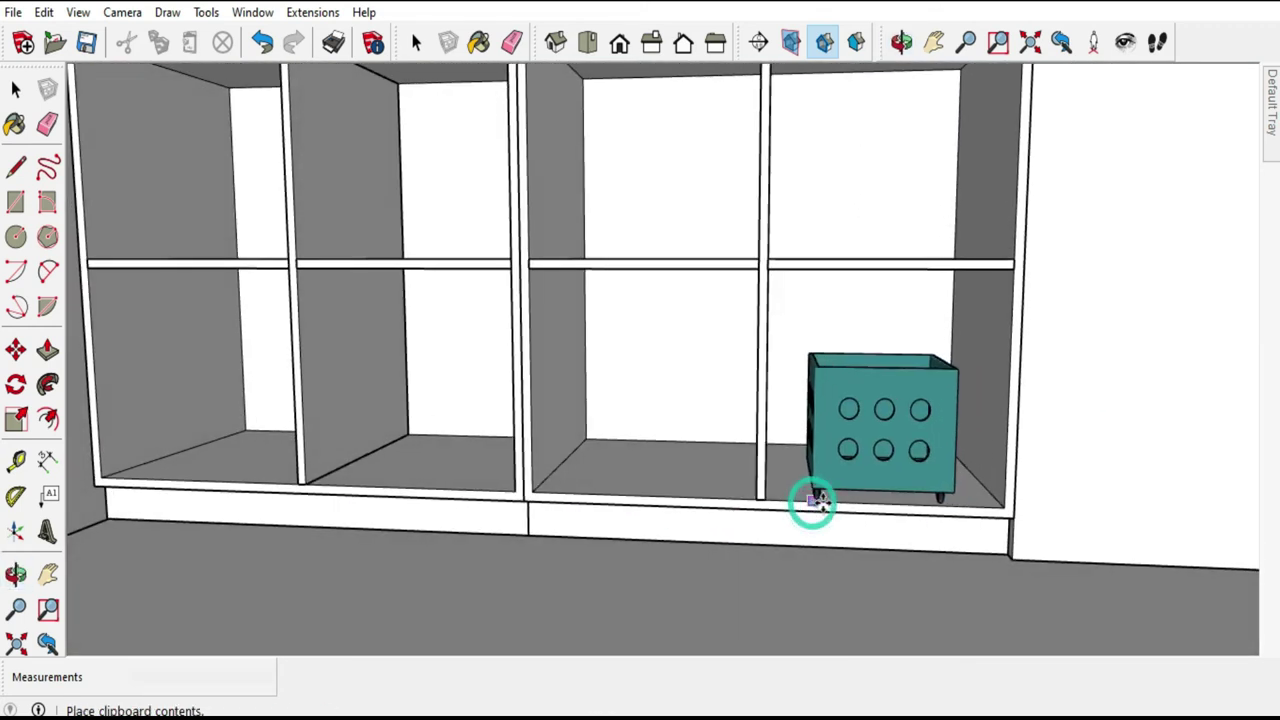
left_click(815, 500)
left_click(16, 420)
left_click_drag(813, 368, 756, 345)
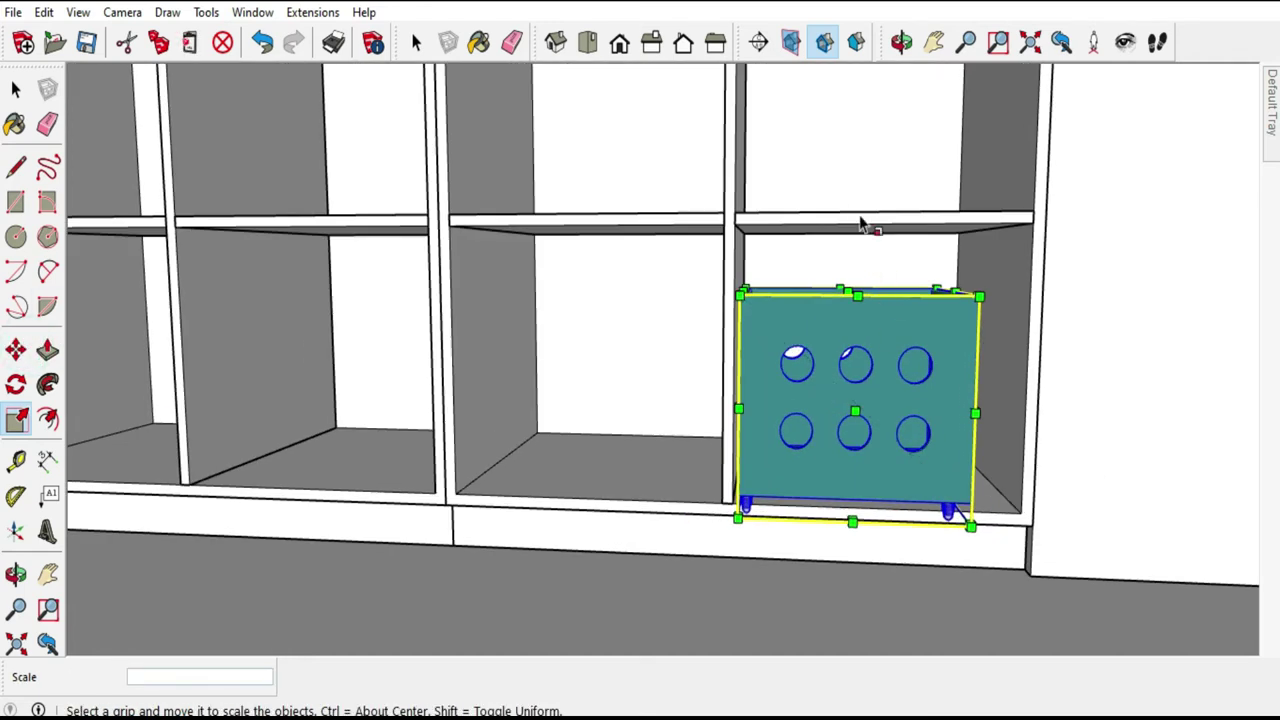
Reposition the box so it sits centred in its cubby.
left_click(16, 350)
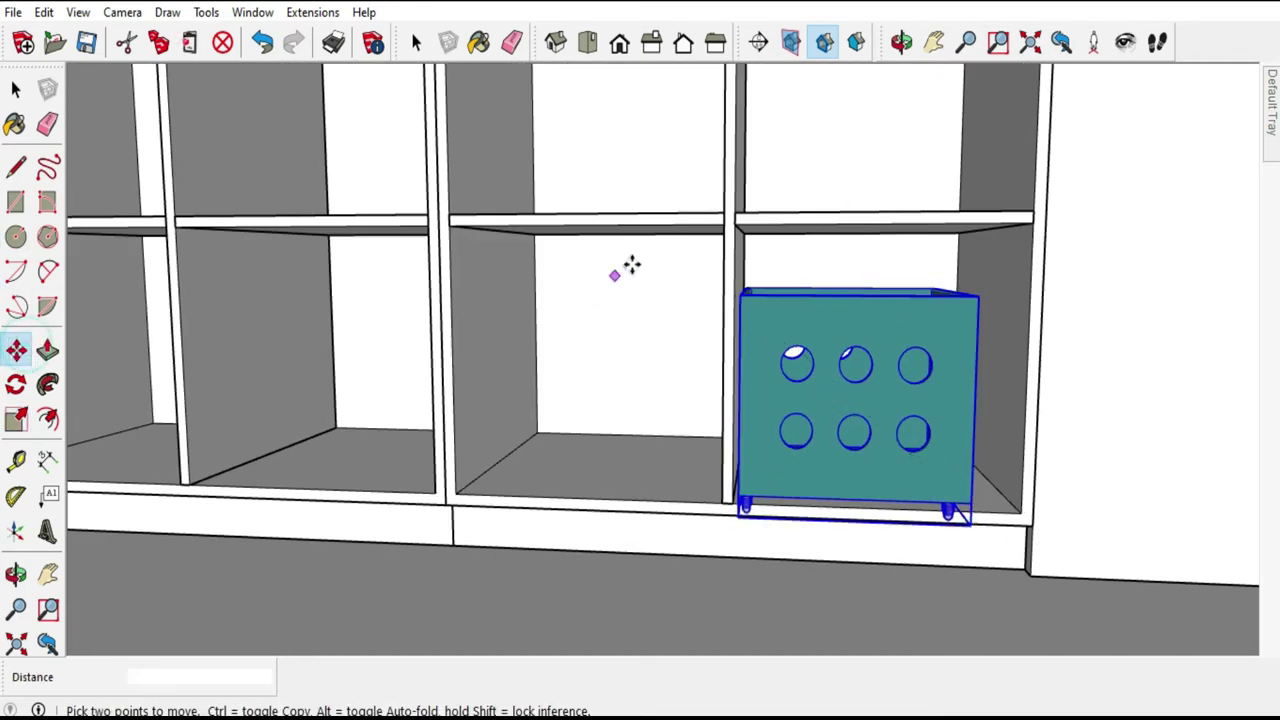
left_click(780, 214)
left_click(806, 216)
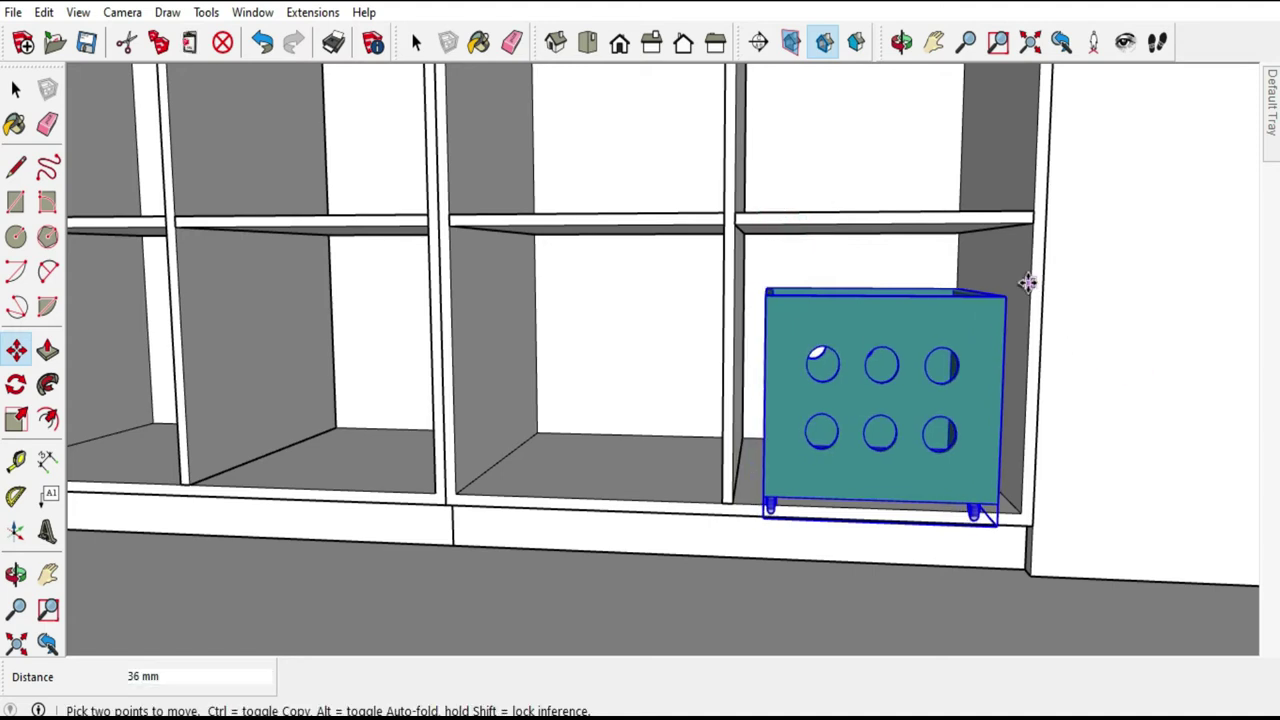
left_click(1028, 283)
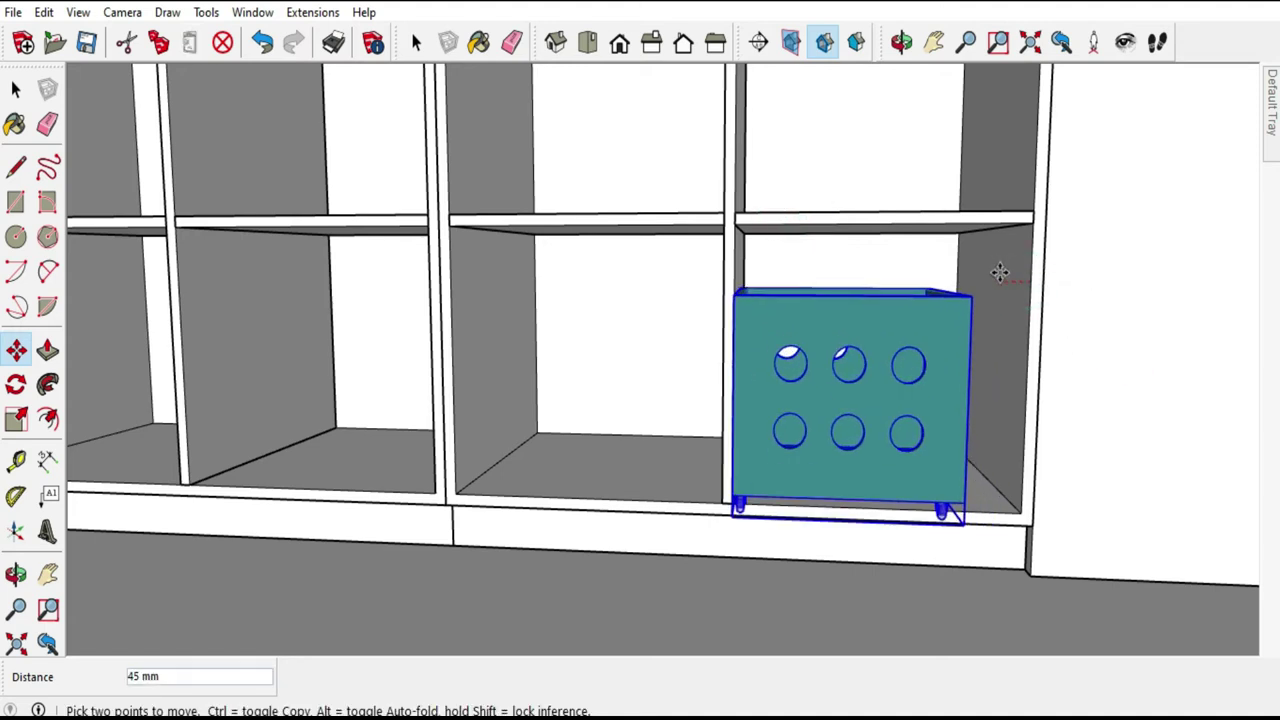
left_click(1006, 268)
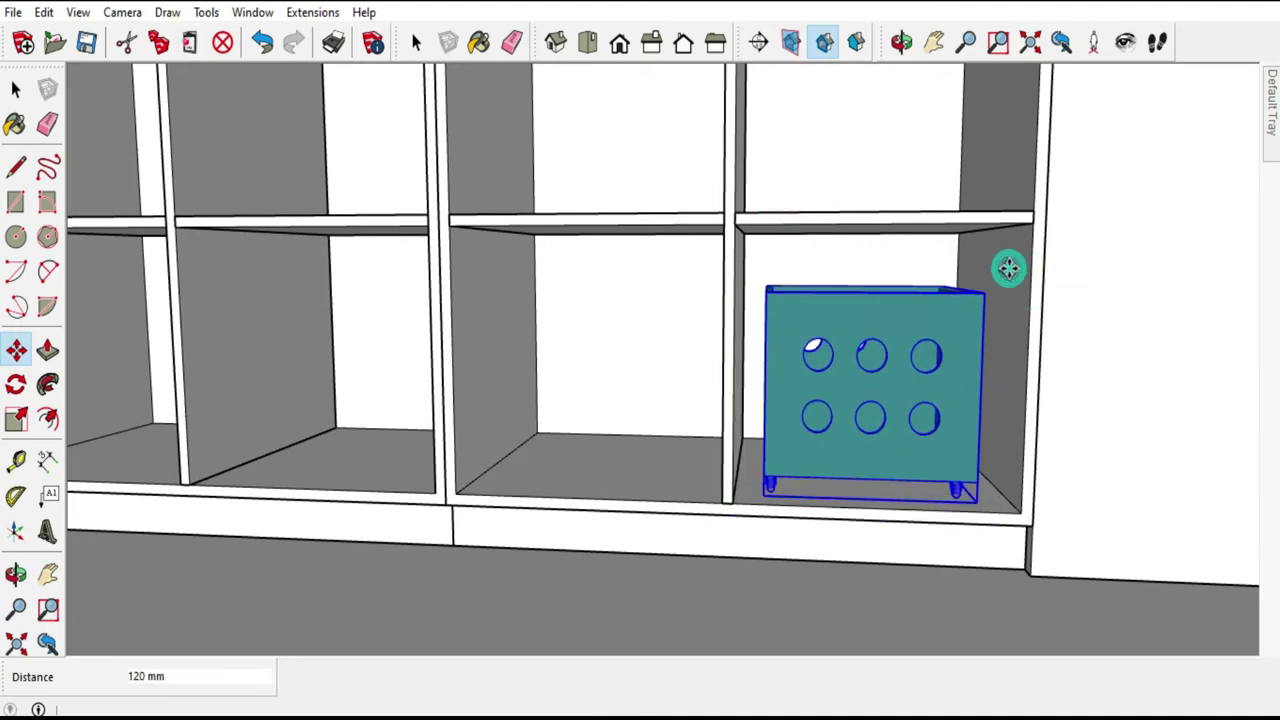
Copy the box to the leftmost bottom cubby and divide by 3, filling the row with four boxes.
key("ctrl")
left_click(937, 512)
scroll(930, 520, "down", 3)
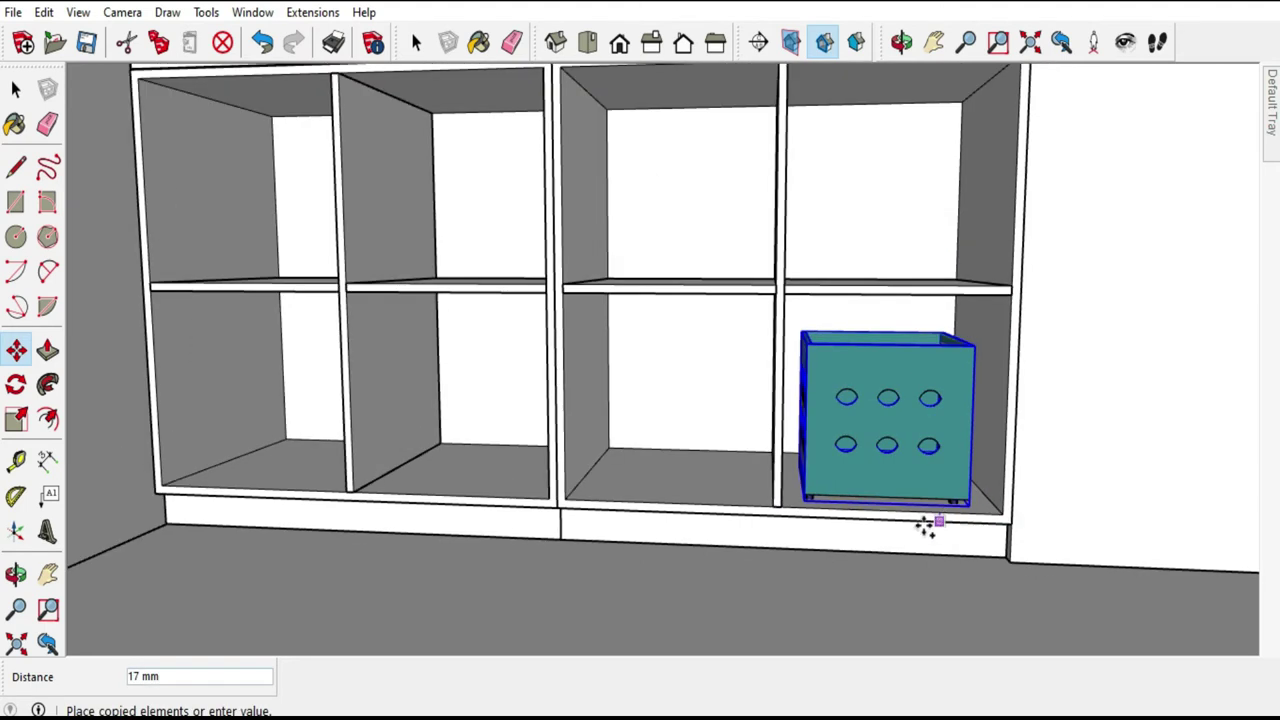
scroll(451, 500, "down", 1)
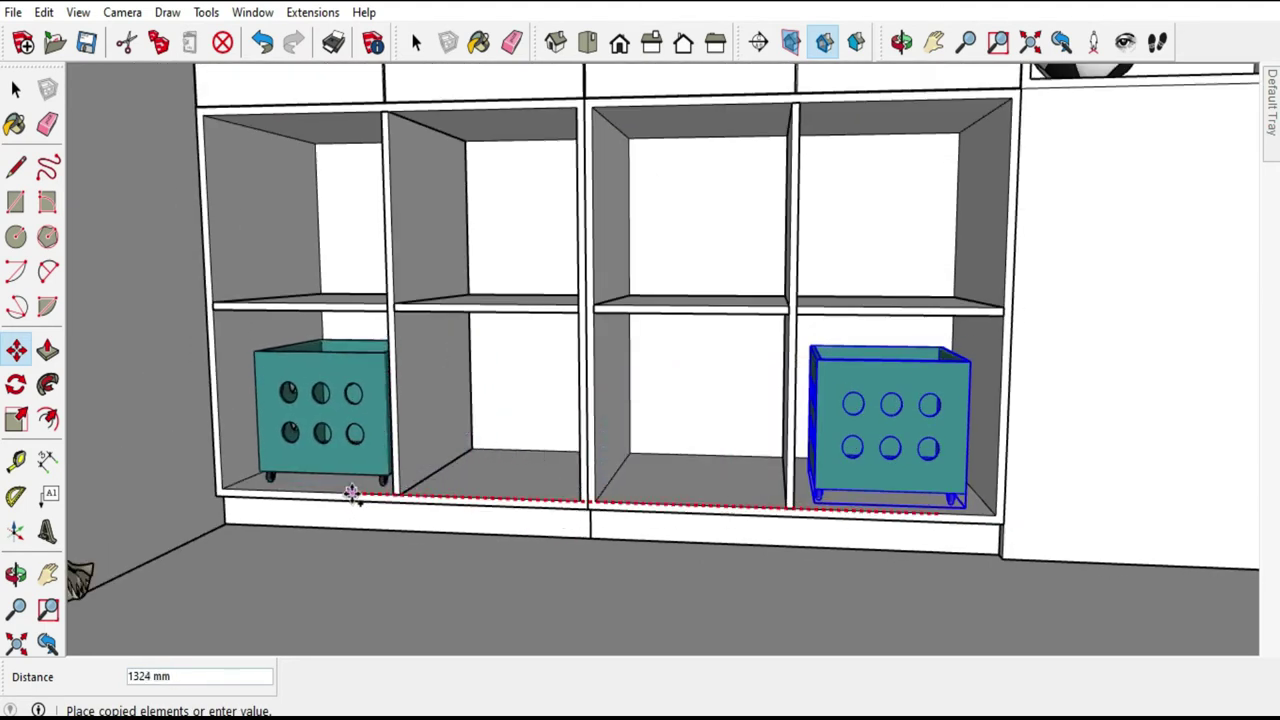
left_click(342, 492)
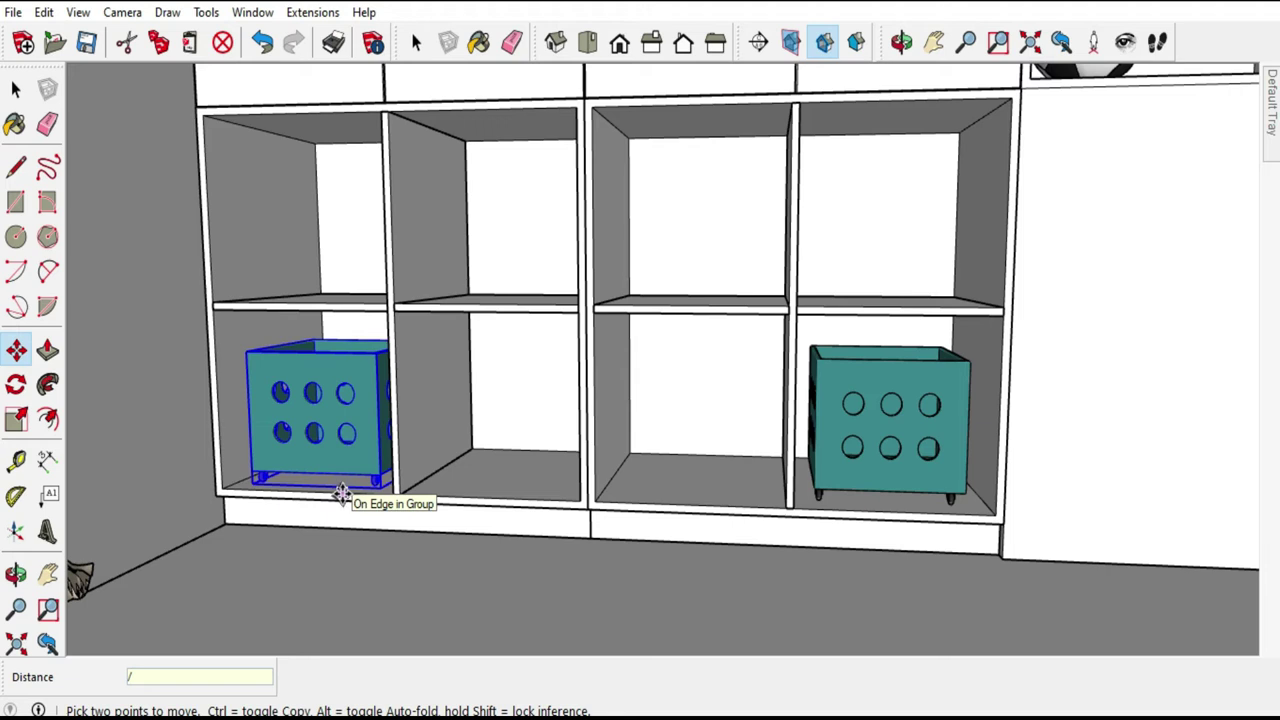
type("3")
key("Return")
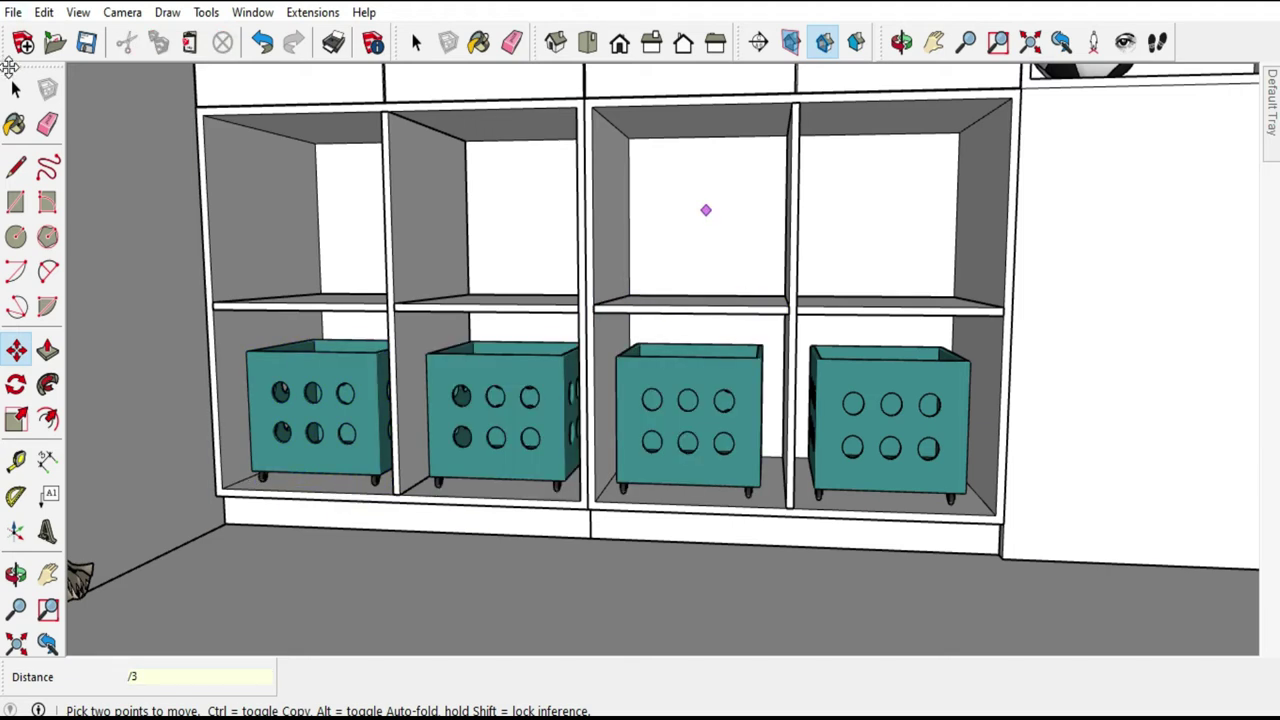
left_click(17, 87)
Select the four bottom boxes and copy them onto the upper shelf row.
left_click(328, 370)
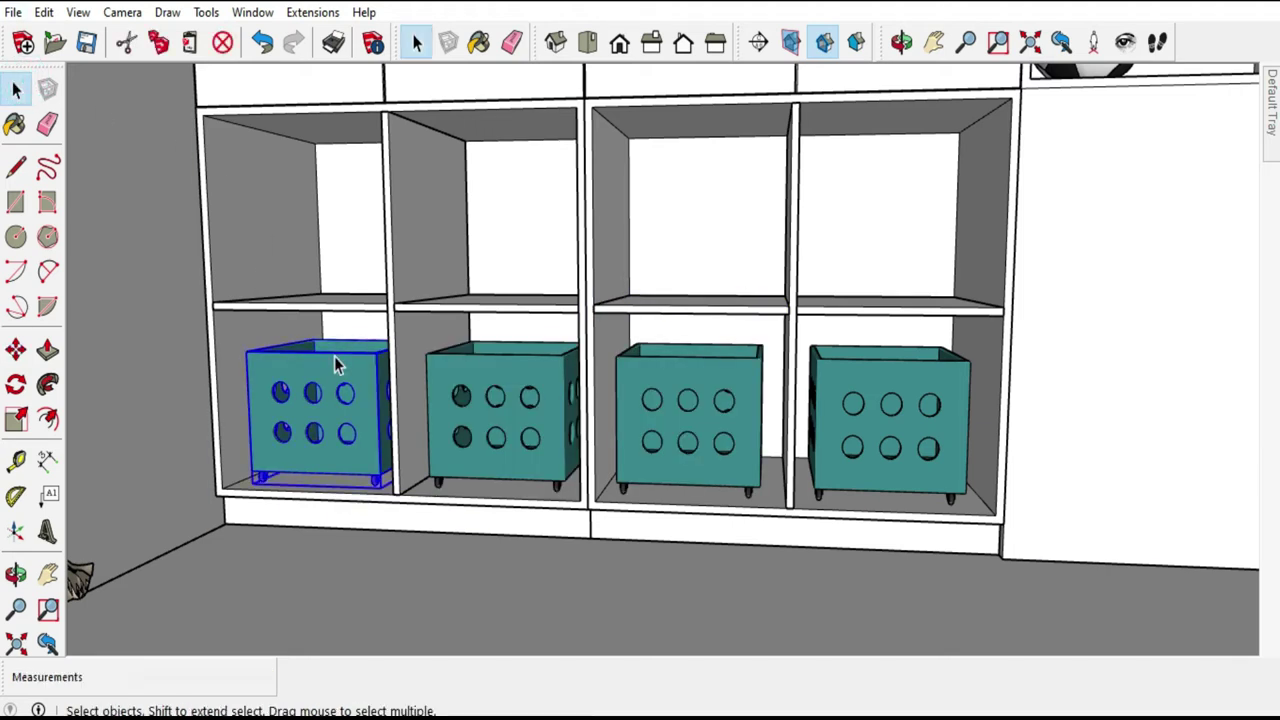
scroll(532, 430, "down", 2)
scroll(527, 420, "down", 2)
left_click(706, 412, "shift")
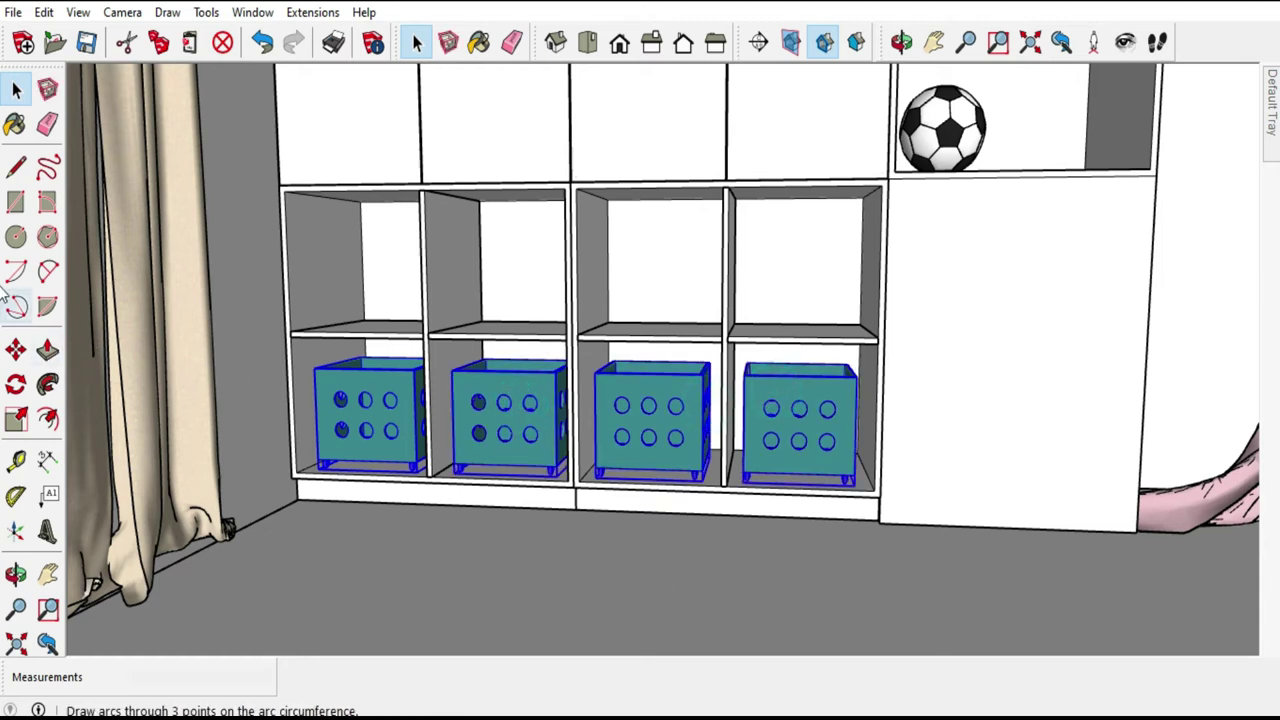
left_click(17, 350)
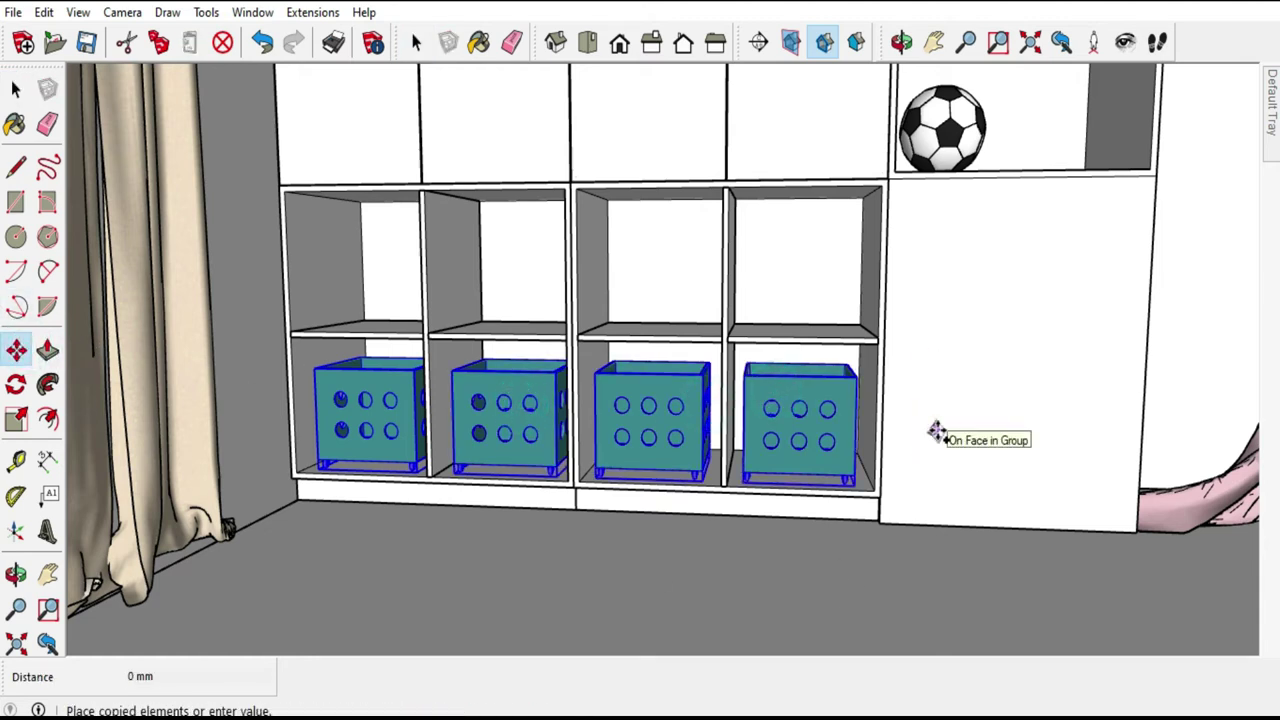
left_click(940, 272)
Orbit around the shelf unit to check the eight boxes and their wheels.
scroll(850, 334, "up", 2)
scroll(845, 335, "up", 2)
scroll(838, 336, "up", 2)
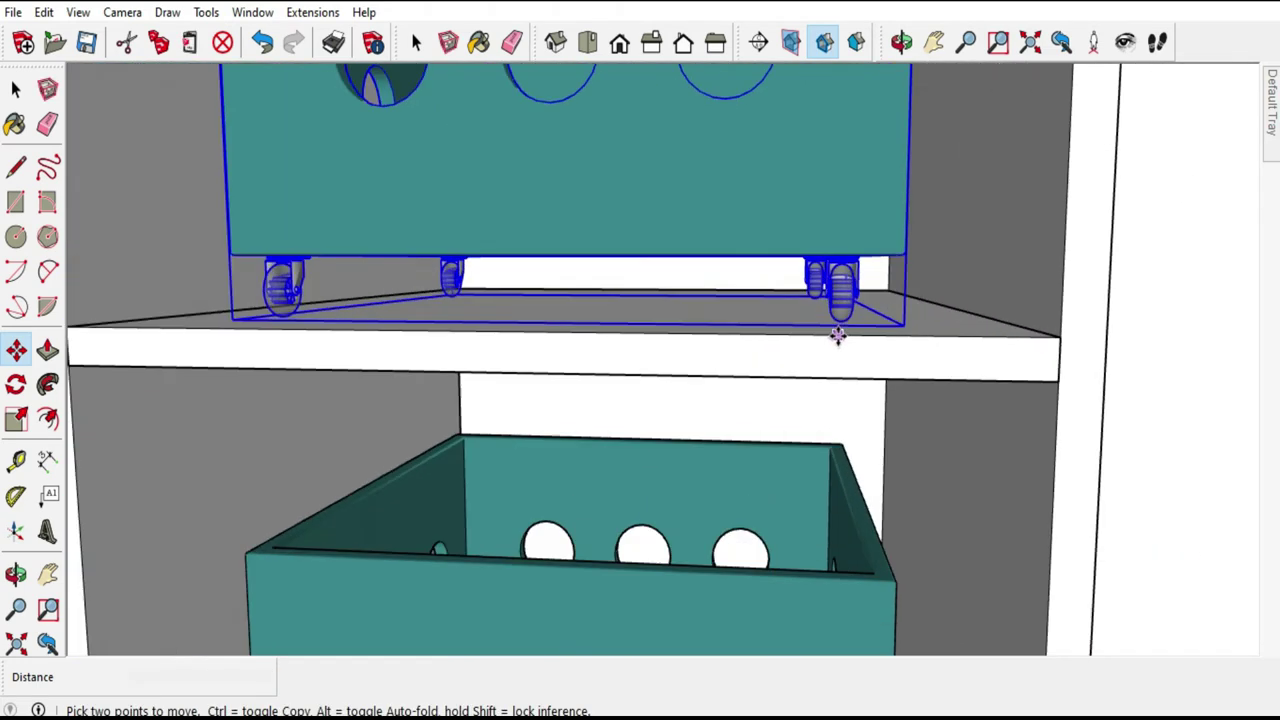
scroll(840, 336, "up", 2)
mouse_move(849, 337)
middle_mouse_down()
mouse_move(829, 272)
mouse_move(907, 343)
middle_mouse_up()
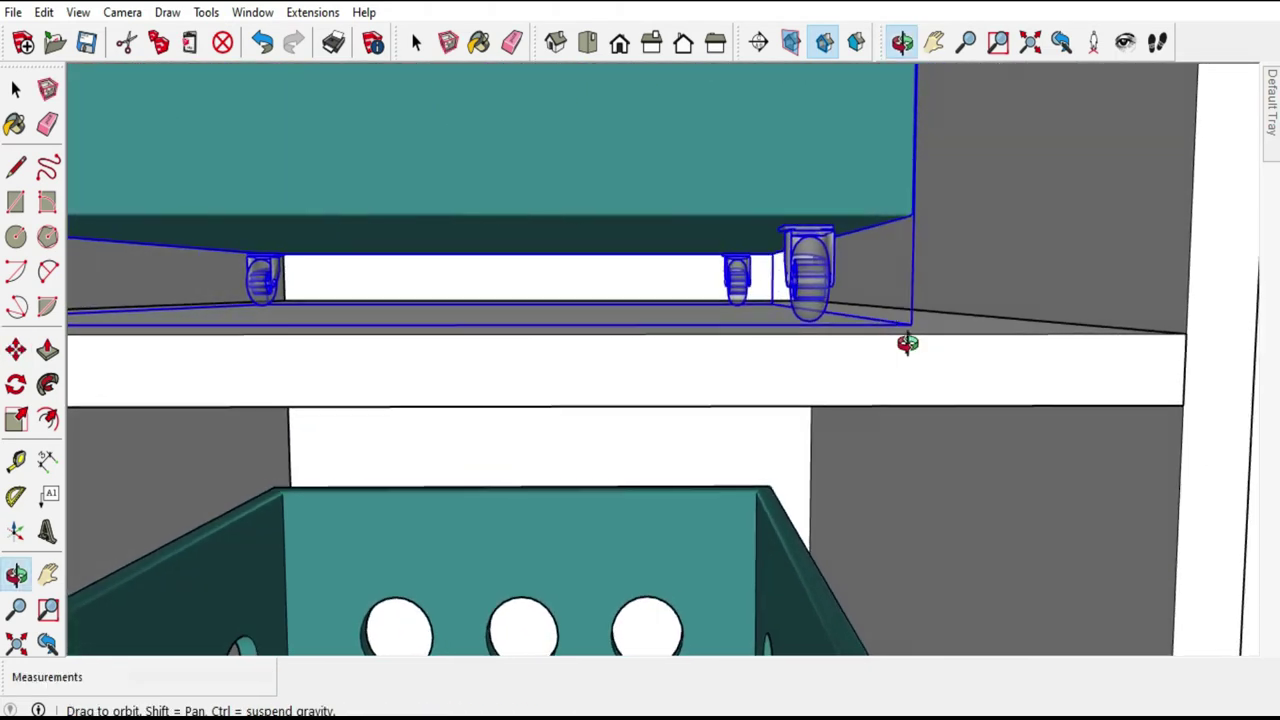
scroll(829, 363, "down", 2)
scroll(829, 391, "down", 2)
scroll(760, 391, "down", 2)
scroll(698, 392, "down", 2)
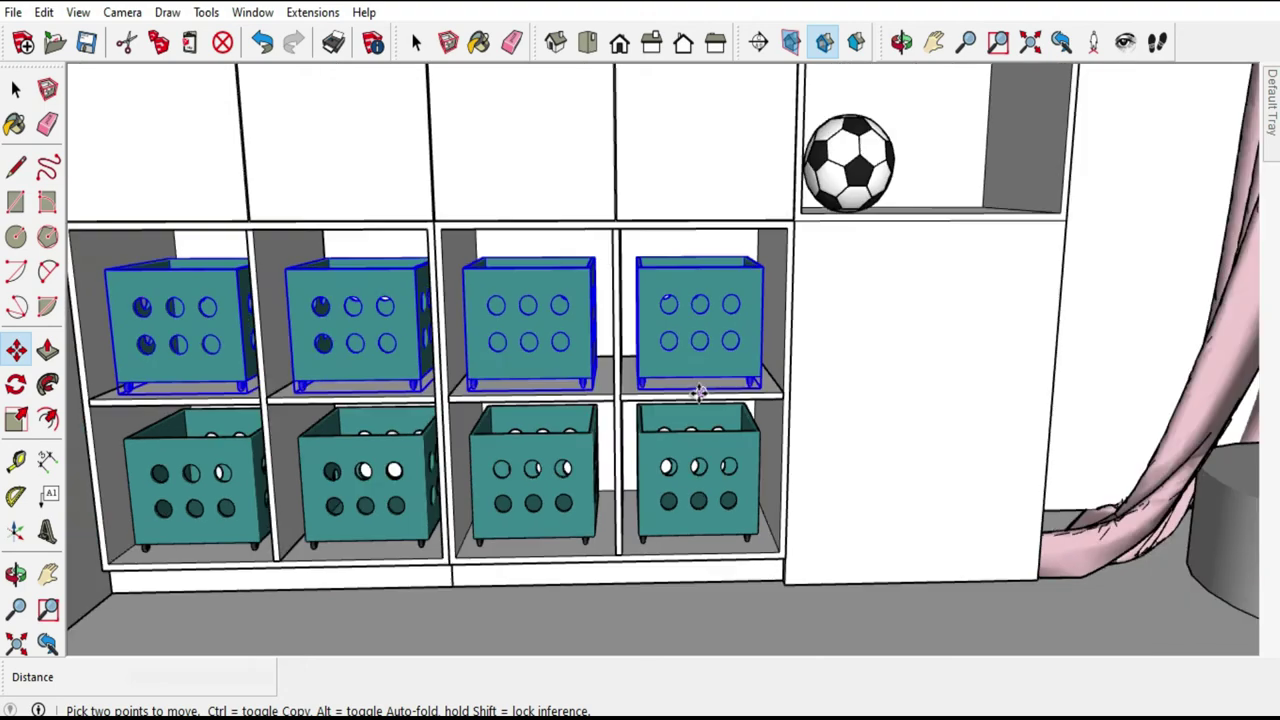
scroll(698, 392, "down", 3)
scroll(690, 300, "down", 3)
scroll(694, 140, "down", 2)
mouse_move(694, 140)
middle_mouse_down()
mouse_move(698, 120)
mouse_move(629, 157)
middle_mouse_up()
scroll(620, 185, "down", 2)
scroll(690, 215, "up", 2)
scroll(686, 224, "up", 2)
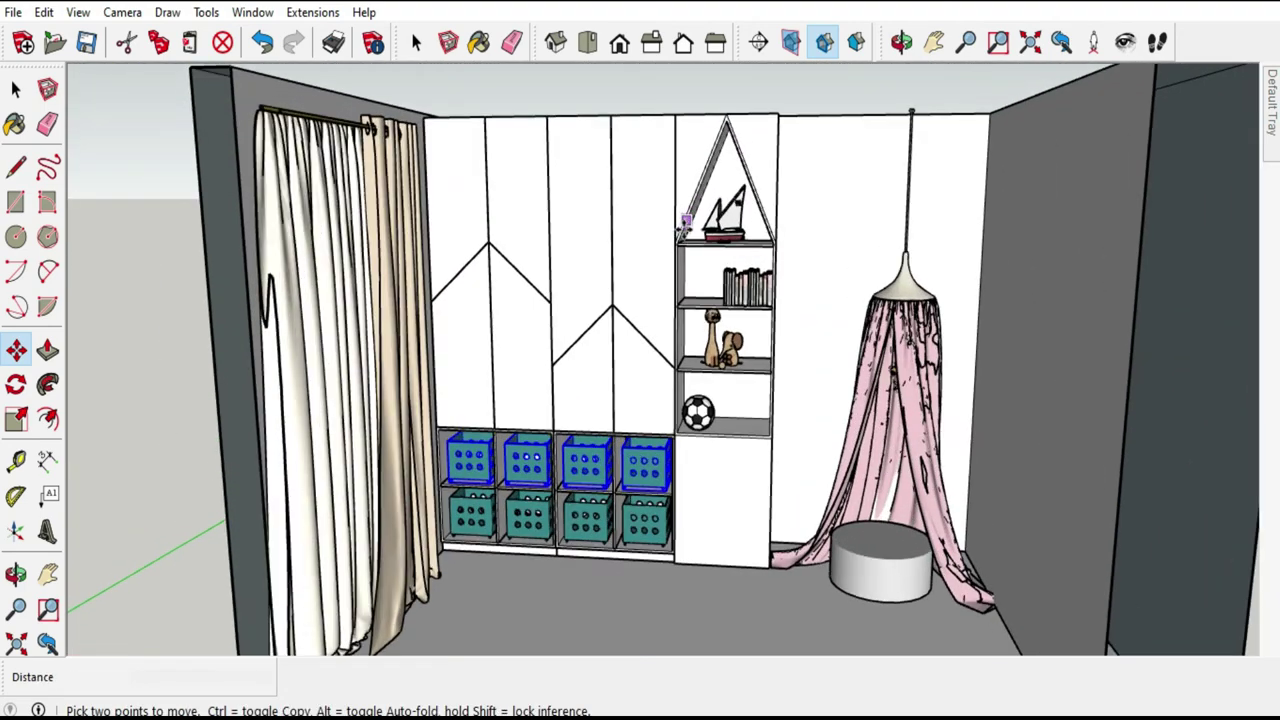
scroll(692, 260, "up", 2)
mouse_move(700, 297)
middle_mouse_down()
mouse_move(846, 371)
mouse_move(837, 409)
mouse_move(772, 396)
middle_mouse_up()
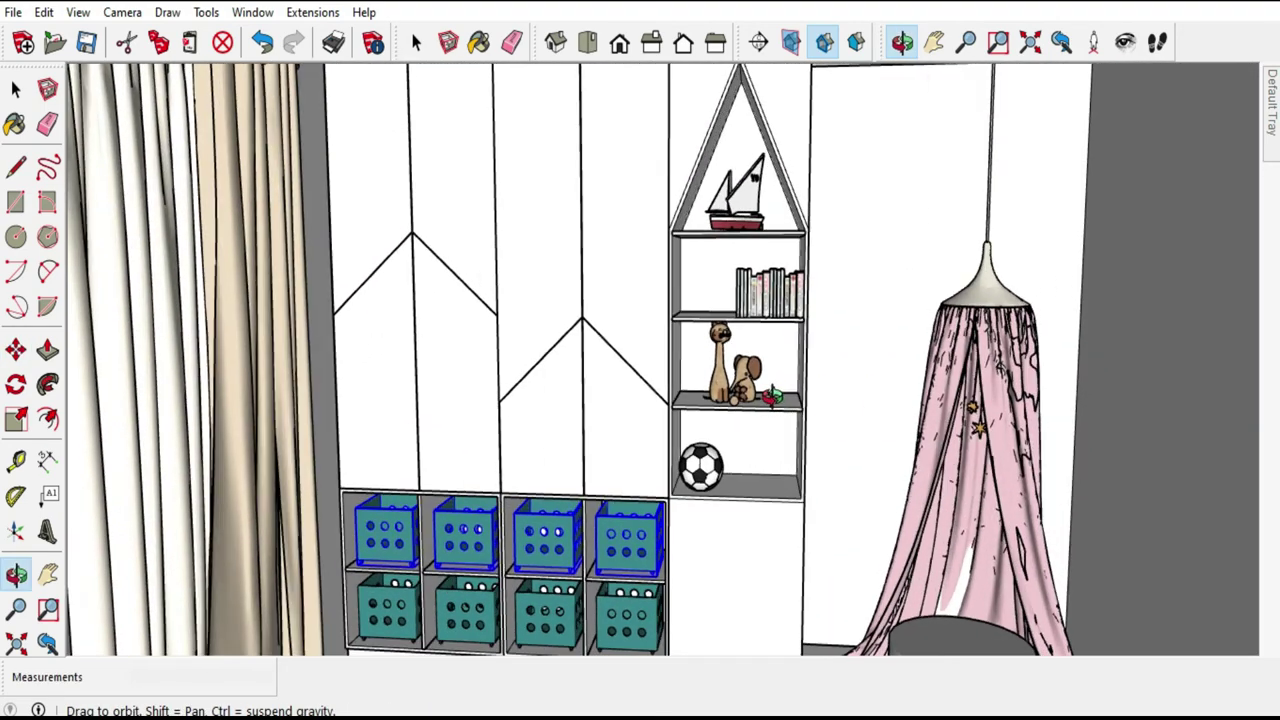
left_click(15, 88)
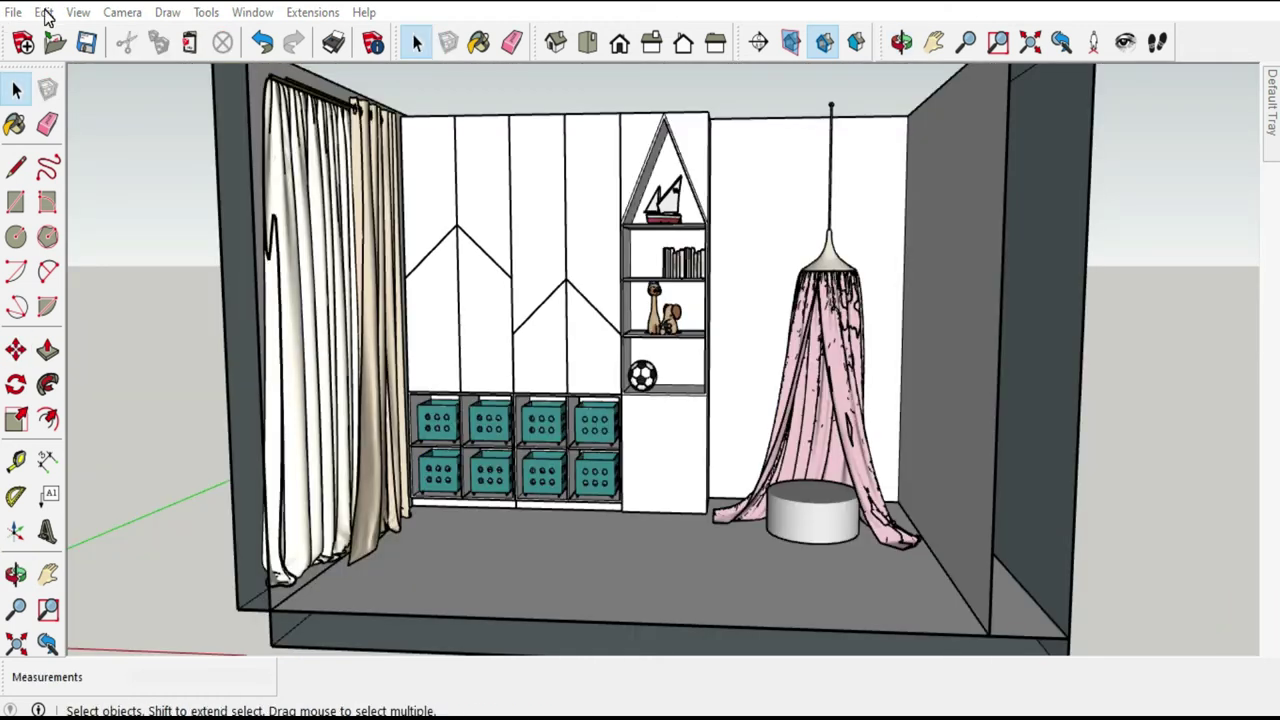
Paste the copied stack of books on the floor by the cubbies and group them.
left_click(44, 13)
left_click(85, 131)
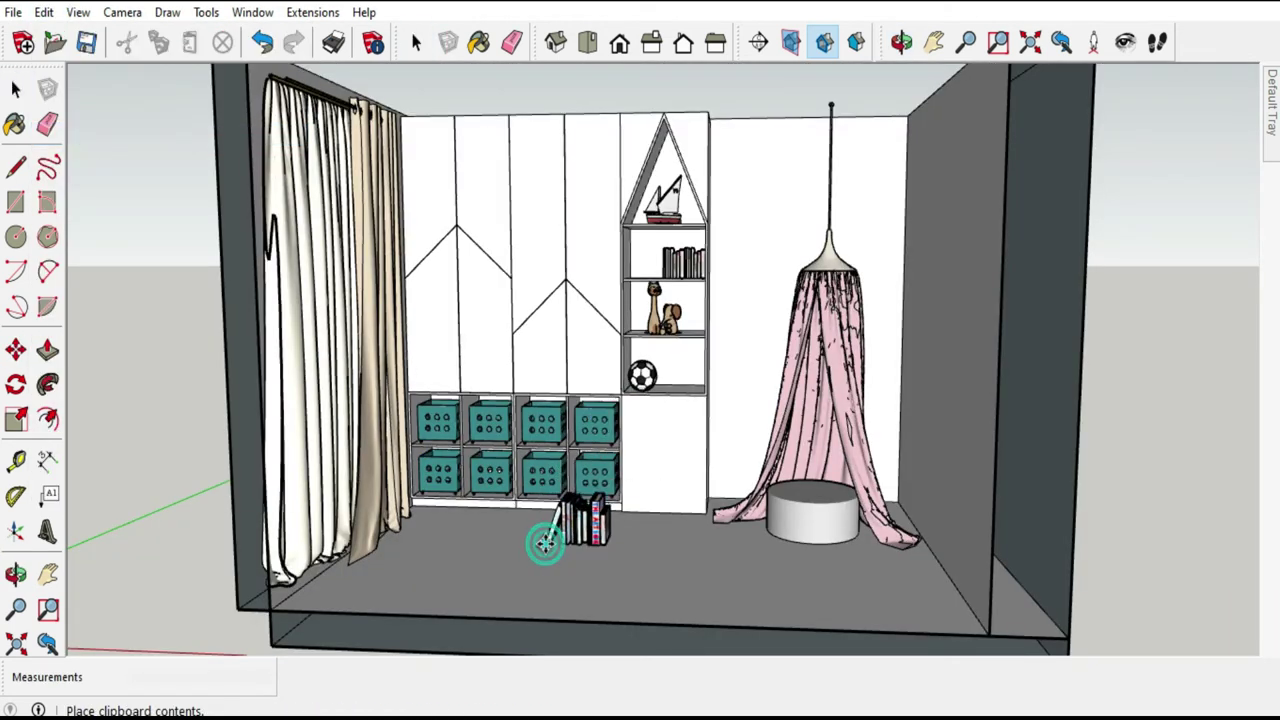
left_click(545, 543)
right_click(570, 522)
left_click(675, 197)
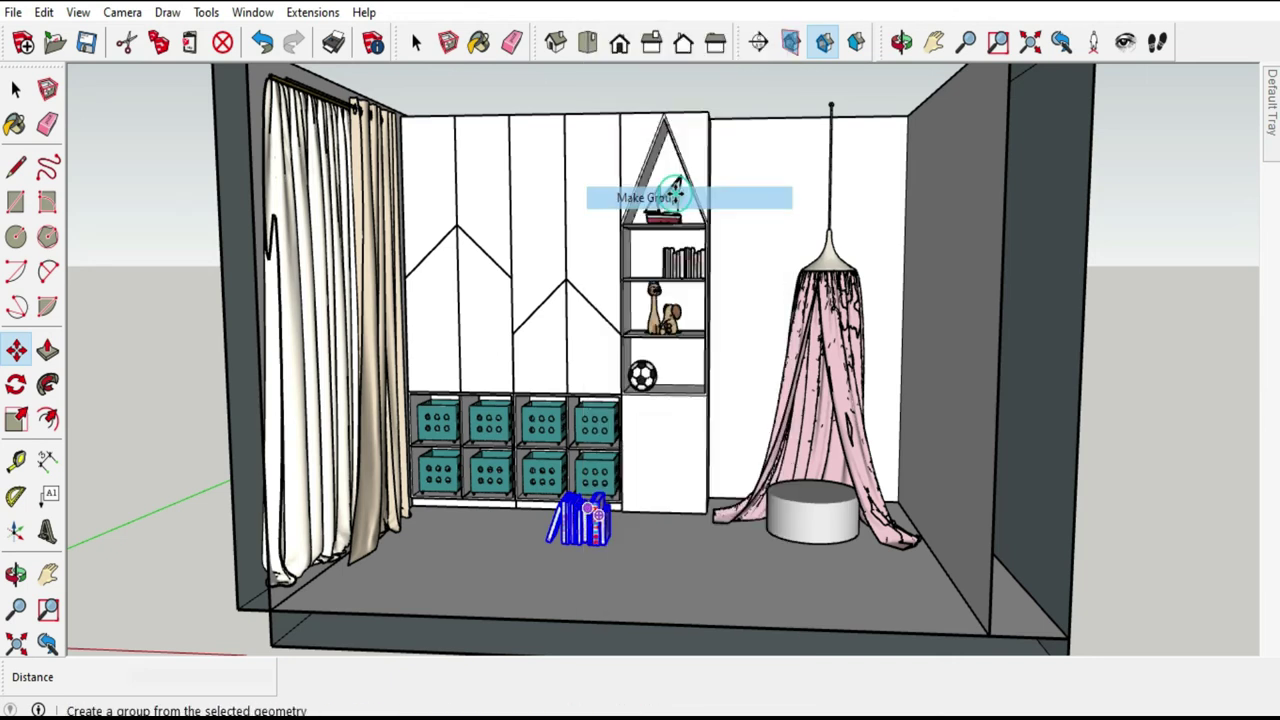
Delete the teal box from the top cubby of the third column.
left_click(15, 89)
scroll(604, 428, "up", 5)
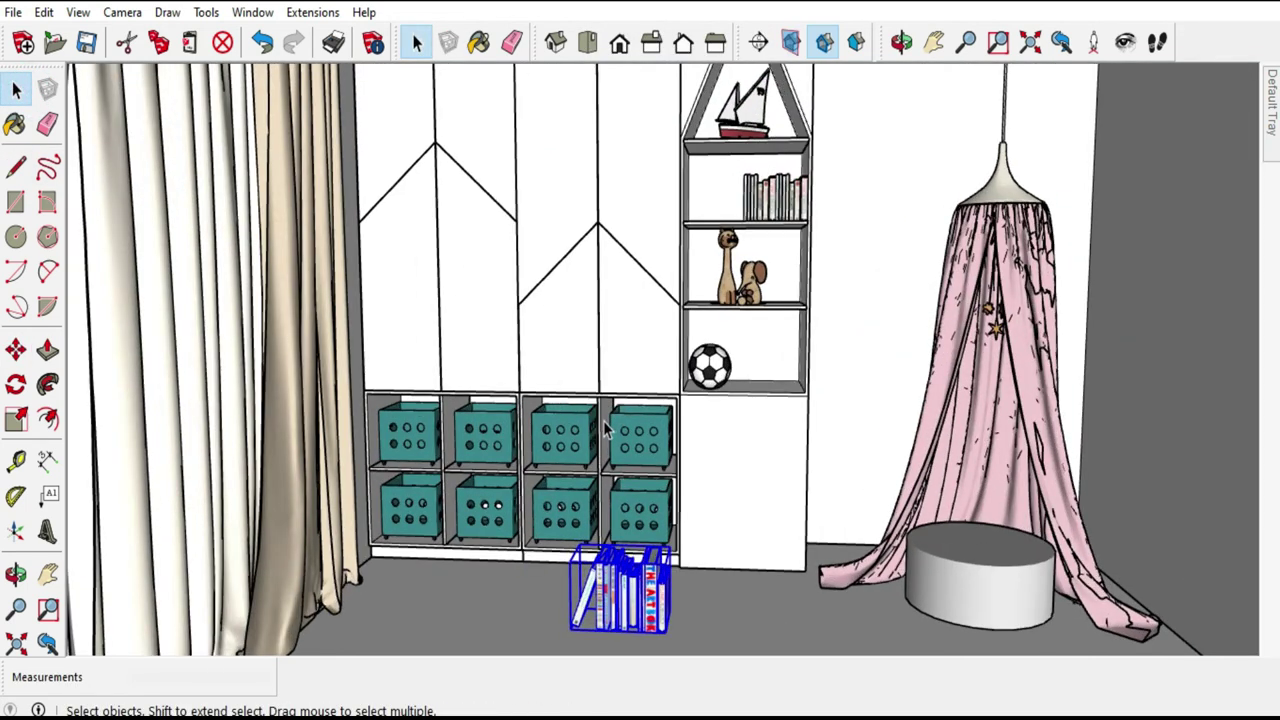
scroll(604, 428, "up", 2)
left_click(572, 418)
key("Delete")
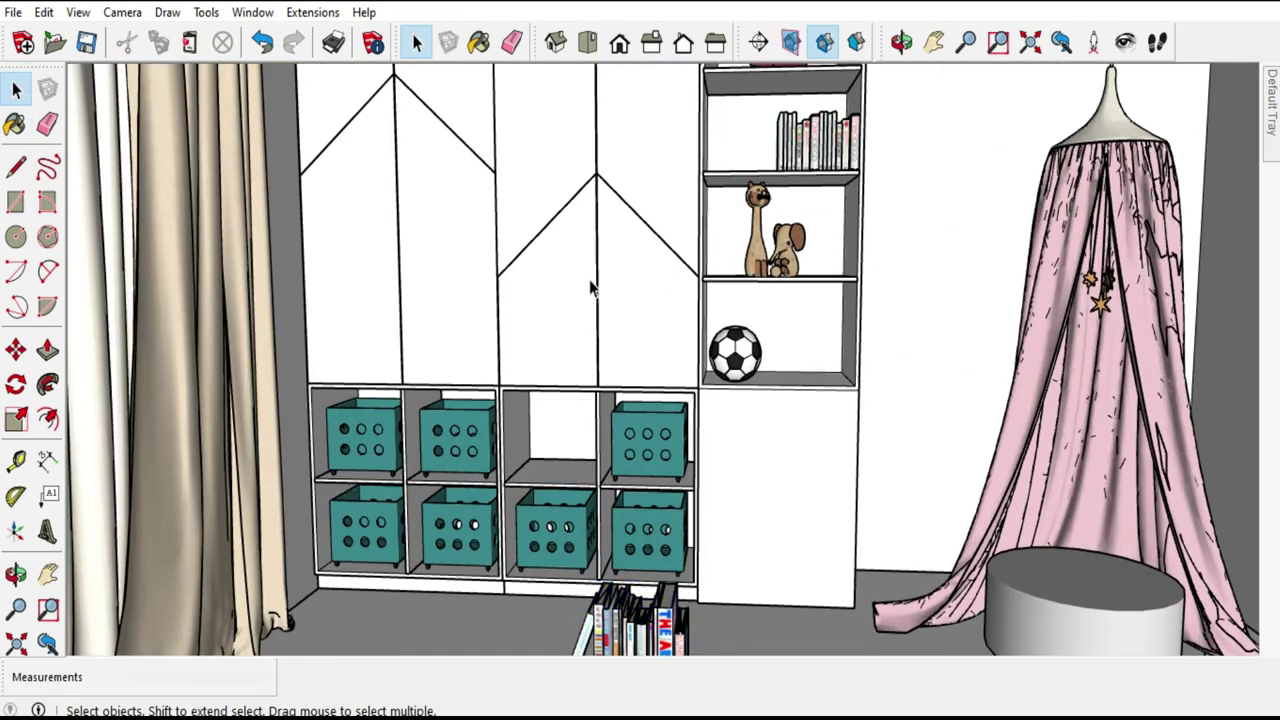
scroll(590, 288, "down", 2)
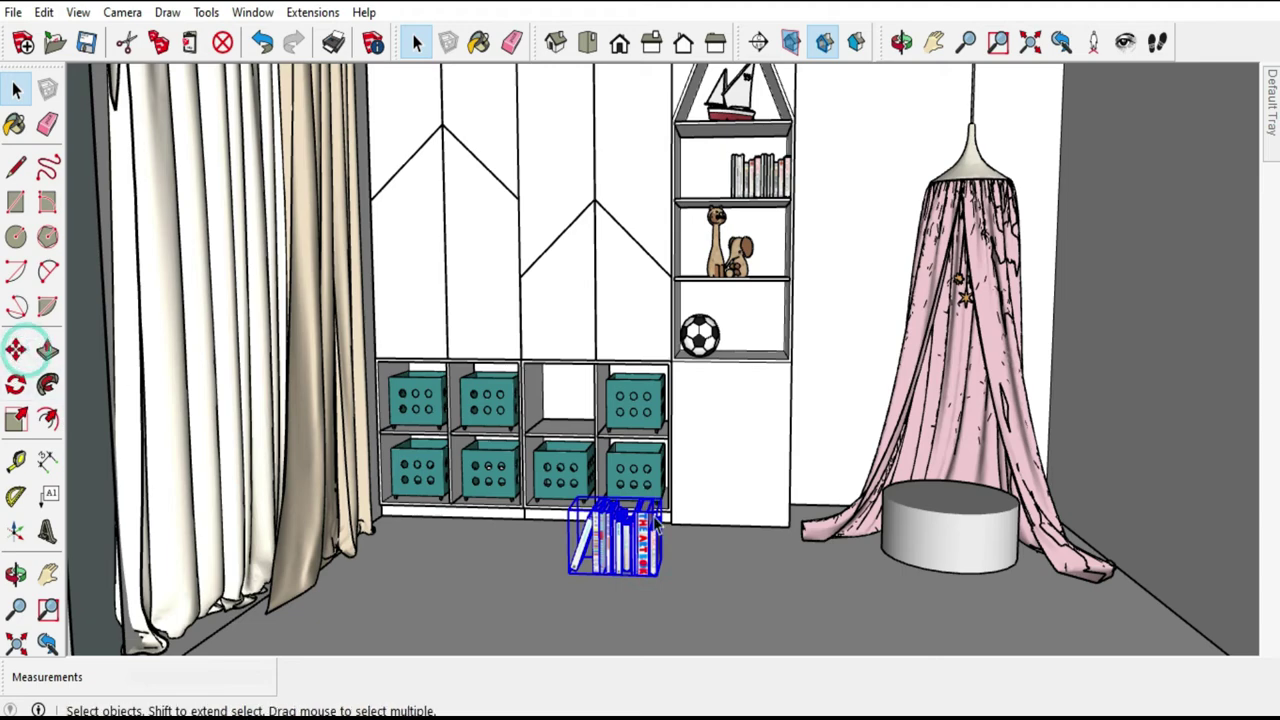
Move the book group up onto the shelf of the emptied upper cubby.
left_click(18, 349)
left_click(657, 577)
scroll(600, 428, "up", 3)
scroll(600, 428, "up", 2)
scroll(597, 428, "up", 2)
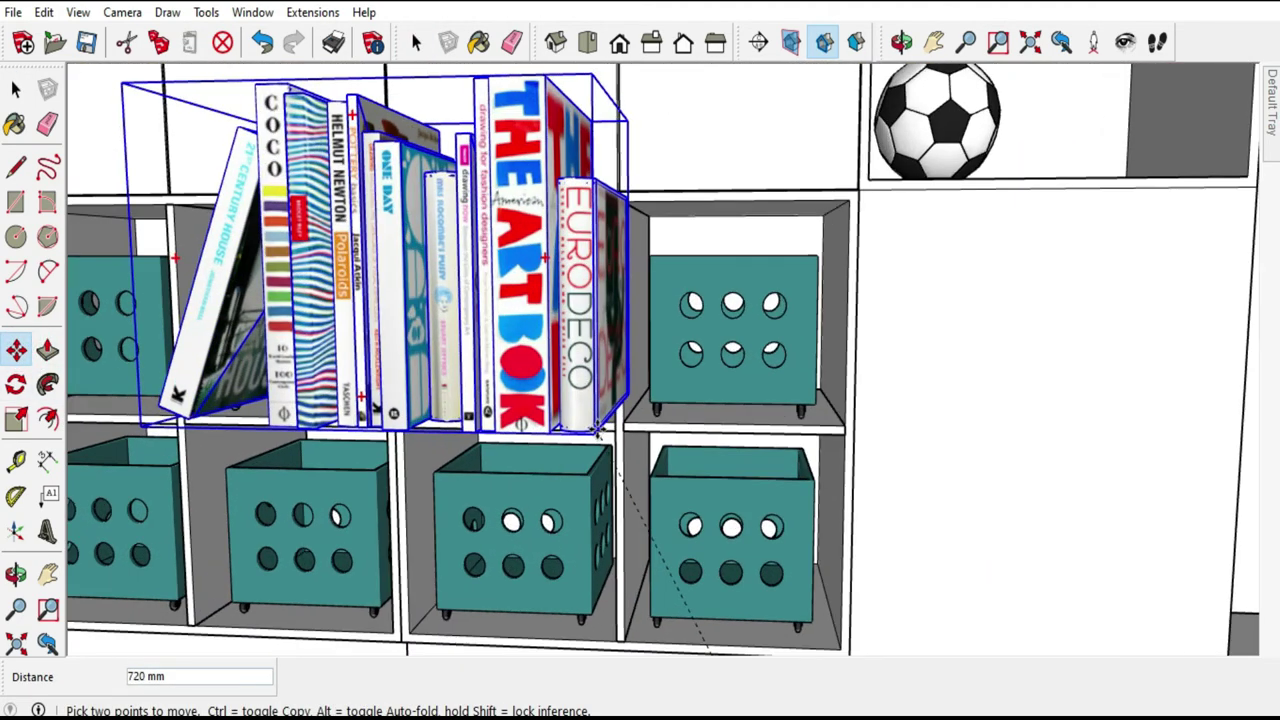
scroll(598, 427, "up", 2)
scroll(600, 426, "up", 2)
scroll(604, 424, "up", 2)
scroll(605, 425, "down", 2)
scroll(606, 423, "down", 2)
scroll(606, 423, "down", 2)
scroll(666, 521, "down", 1)
mouse_move(666, 521)
middle_mouse_down()
mouse_move(808, 448)
mouse_move(828, 480)
mouse_move(748, 466)
middle_mouse_up()
scroll(735, 450, "up", 4)
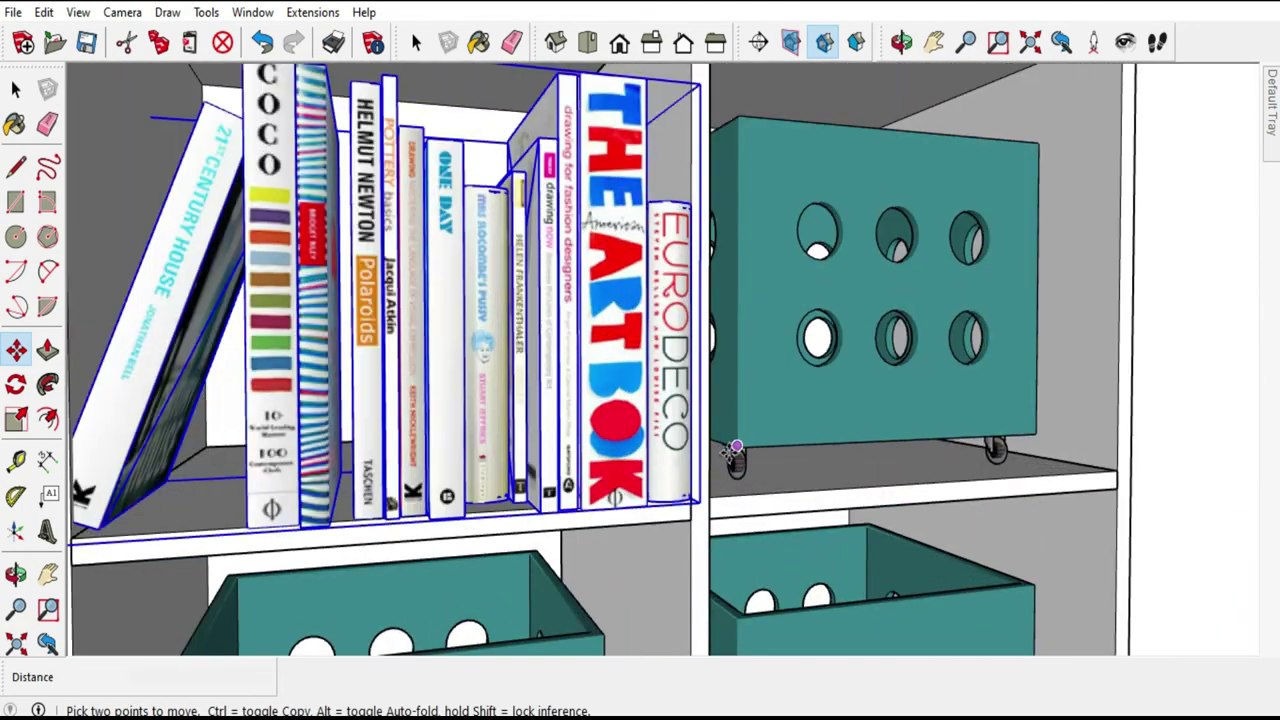
scroll(735, 450, "up", 2)
mouse_move(680, 531)
middle_mouse_down()
mouse_move(690, 540)
mouse_move(680, 531)
middle_mouse_up()
scroll(682, 577, "up", 2)
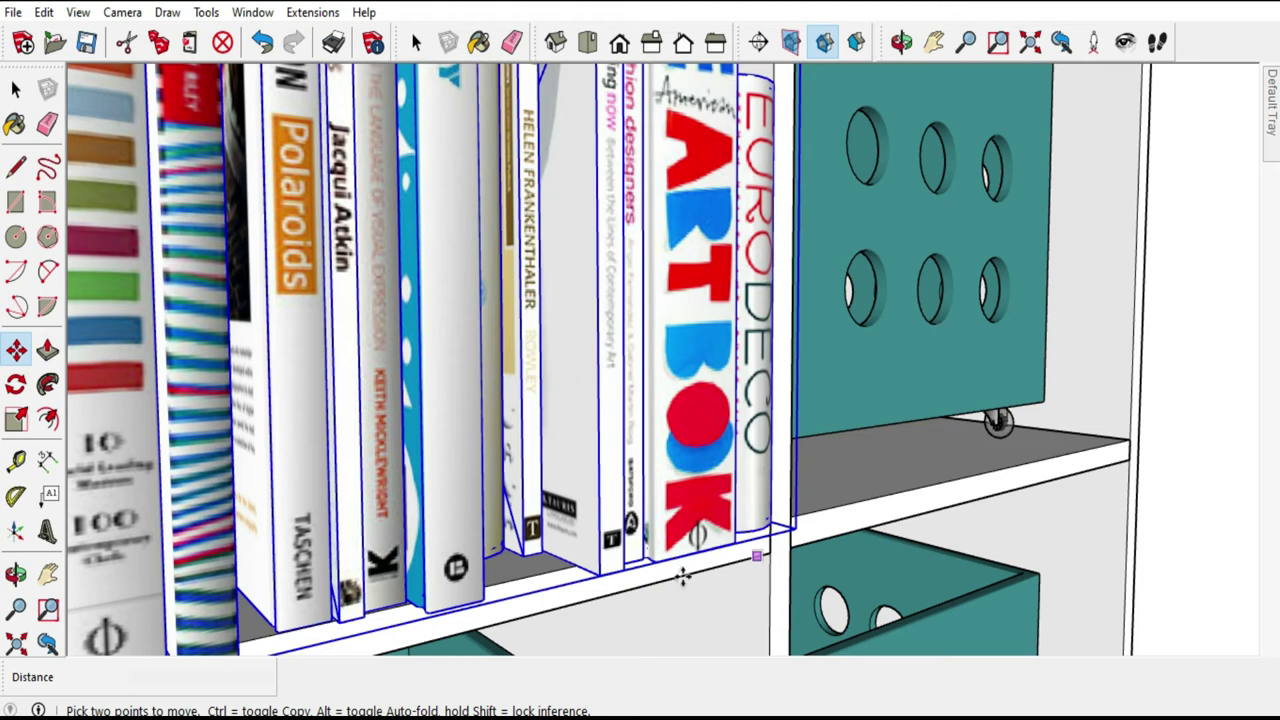
left_click_drag(572, 567, 542, 548)
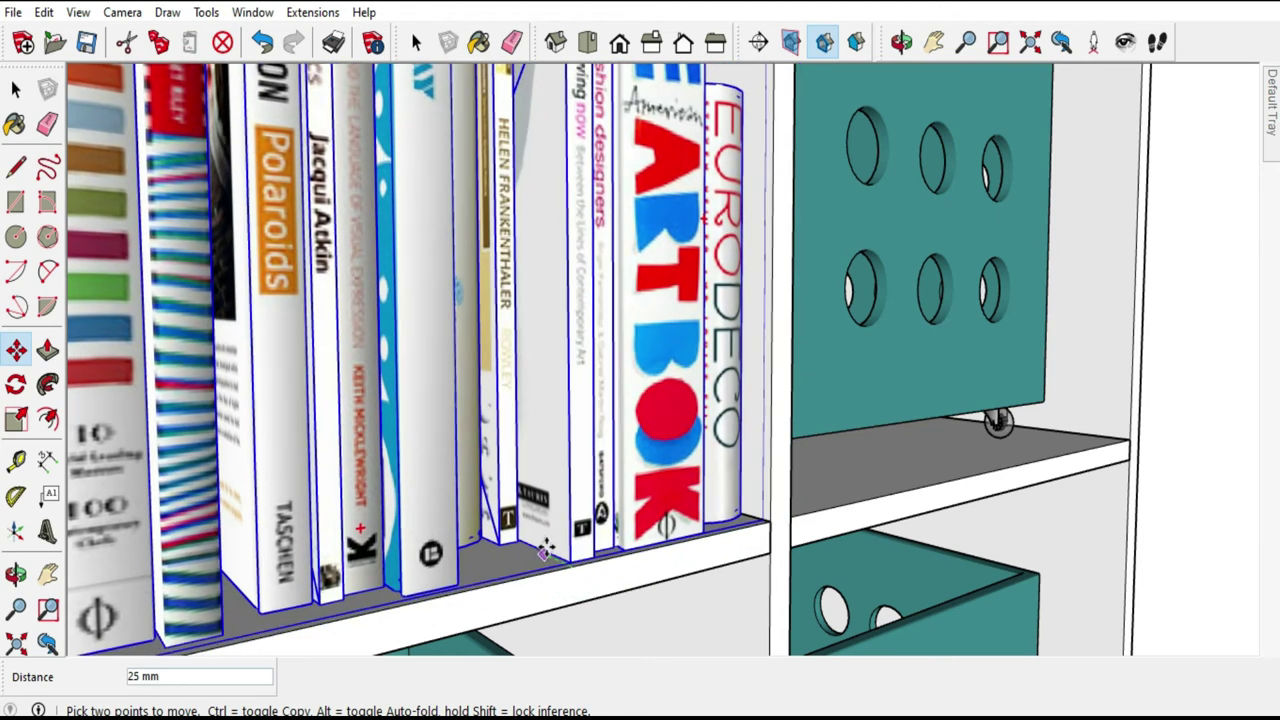
scroll(766, 431, "down", 5)
scroll(766, 431, "down", 3)
middle_click_drag(766, 431, 193, 245)
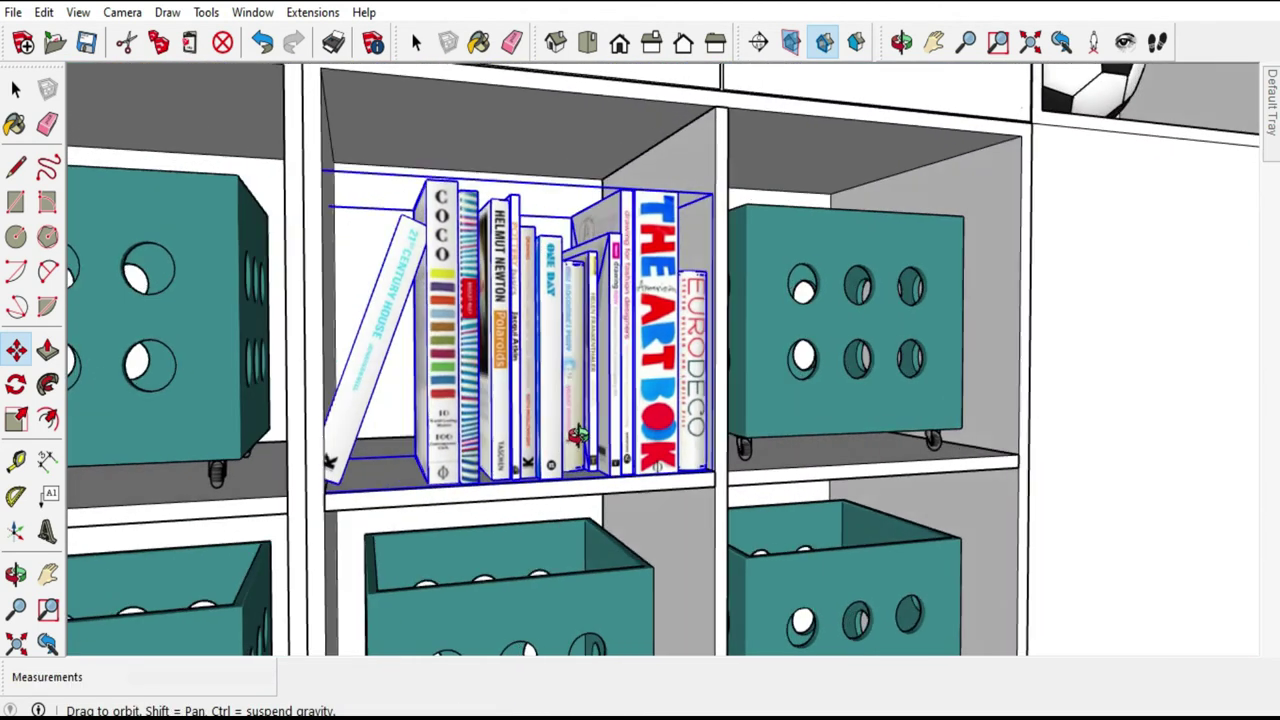
left_click(16, 89)
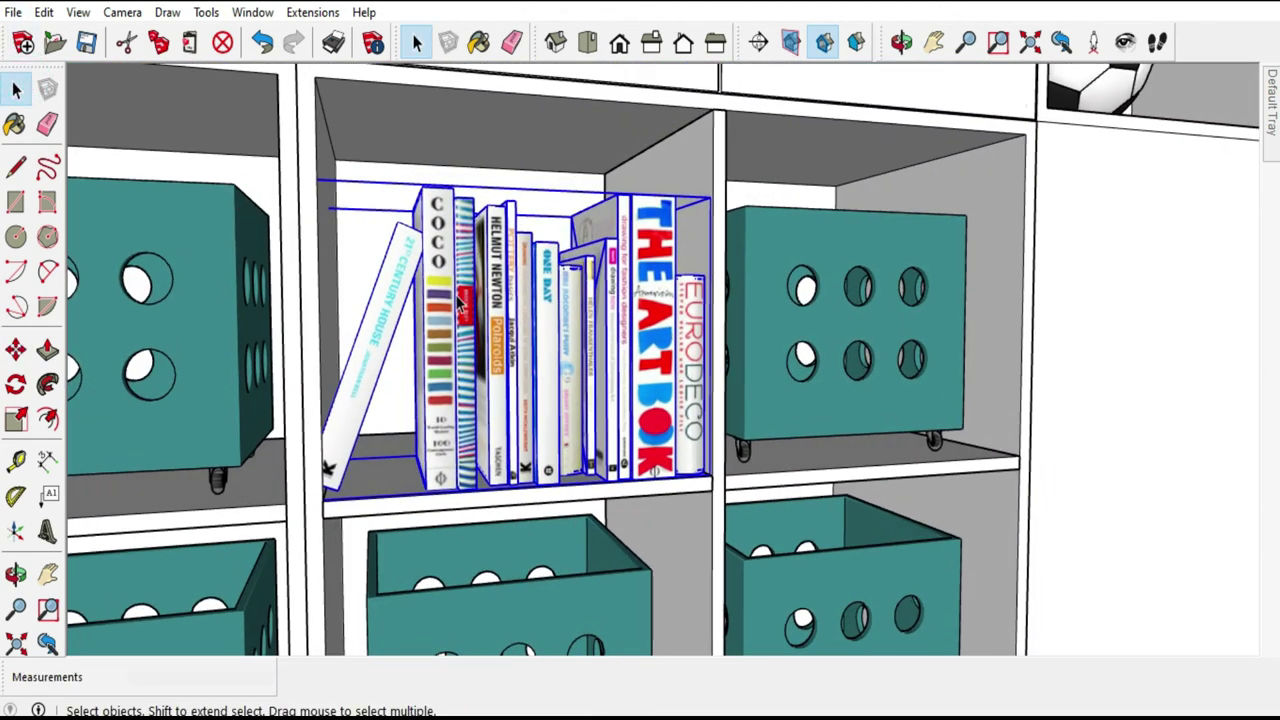
Delete the COCO book and the striped book from the book group.
double_click(452, 300)
left_click(445, 293)
key("Delete")
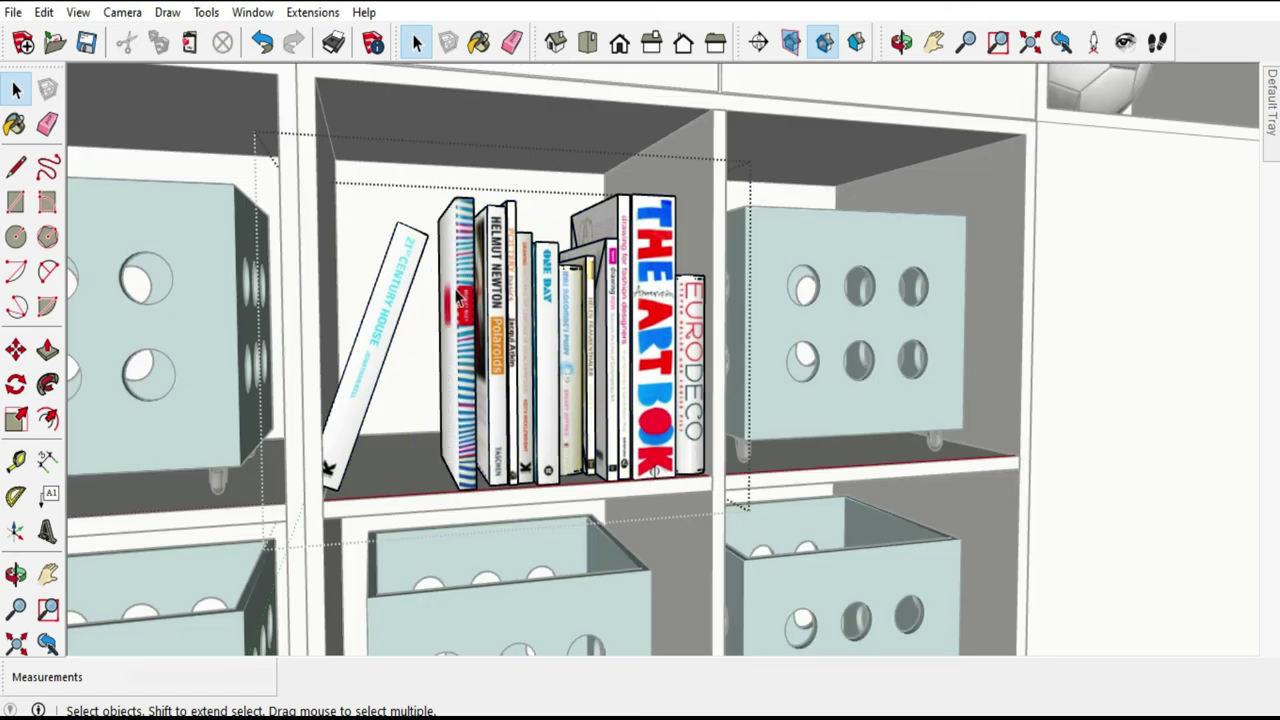
double_click(466, 282)
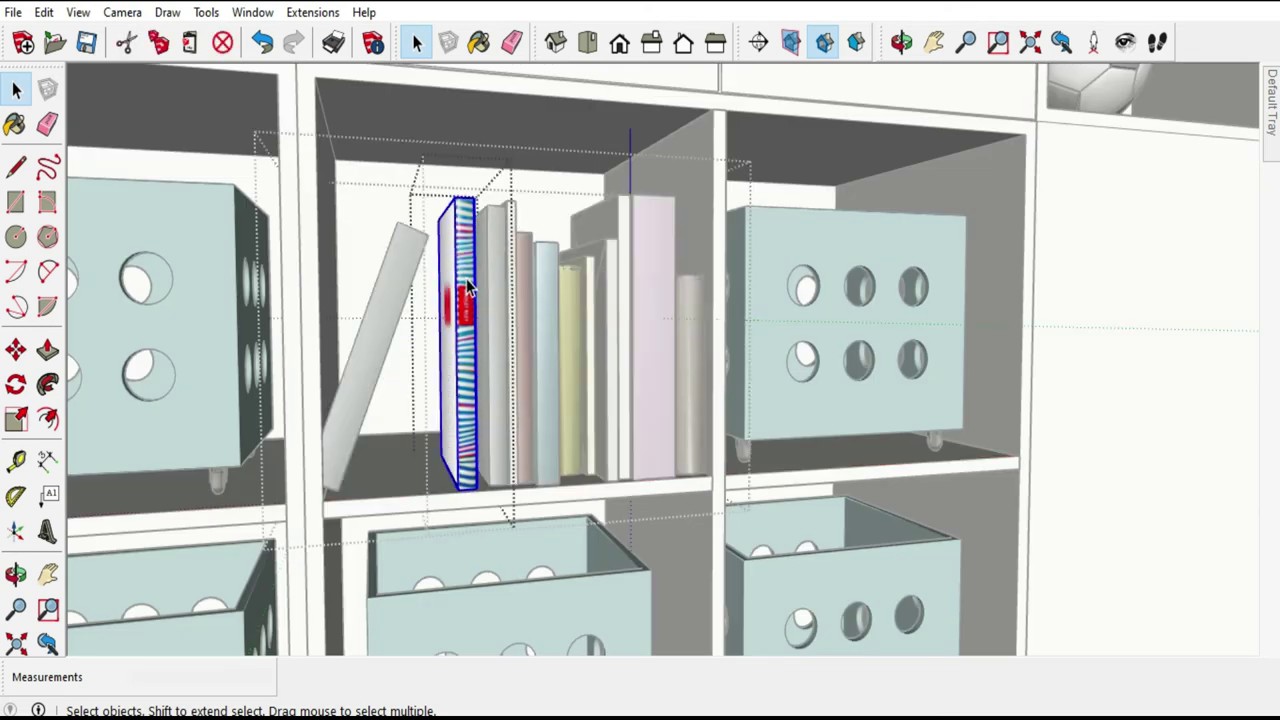
key("Delete")
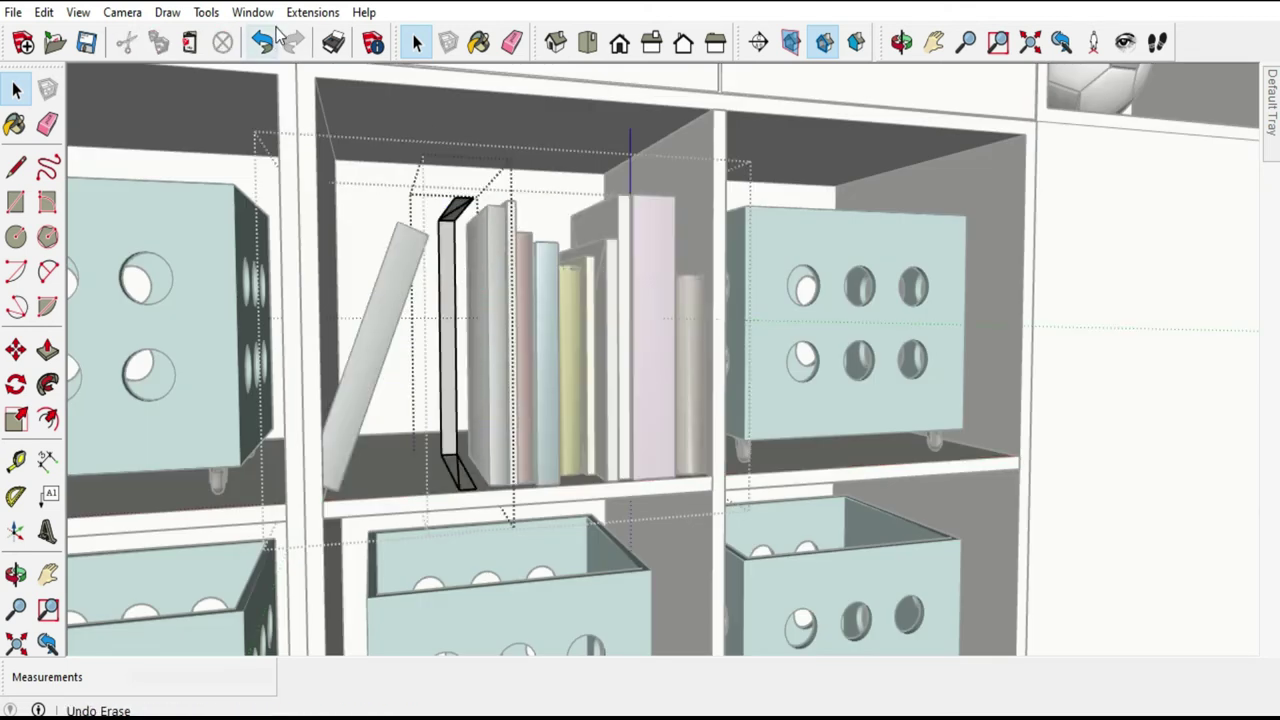
left_click(441, 208)
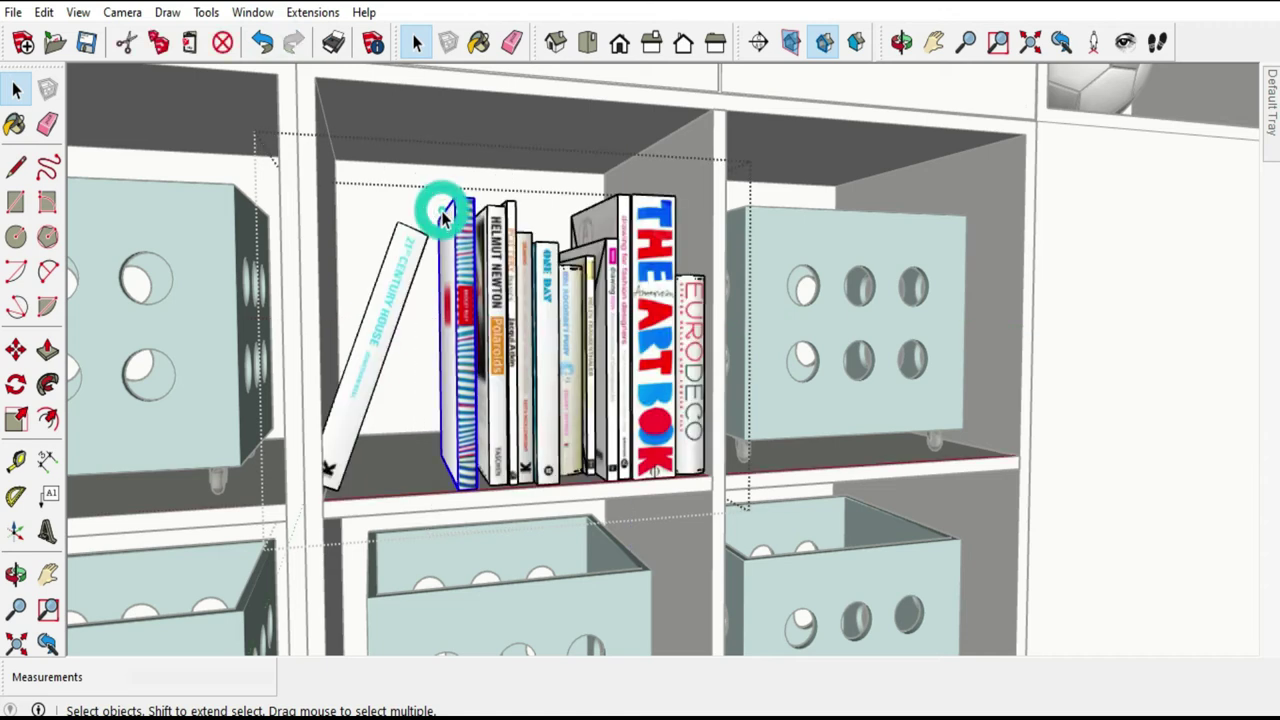
key("Delete")
Move the tilted 21st Century House book so it leans against the other books.
left_click(420, 233)
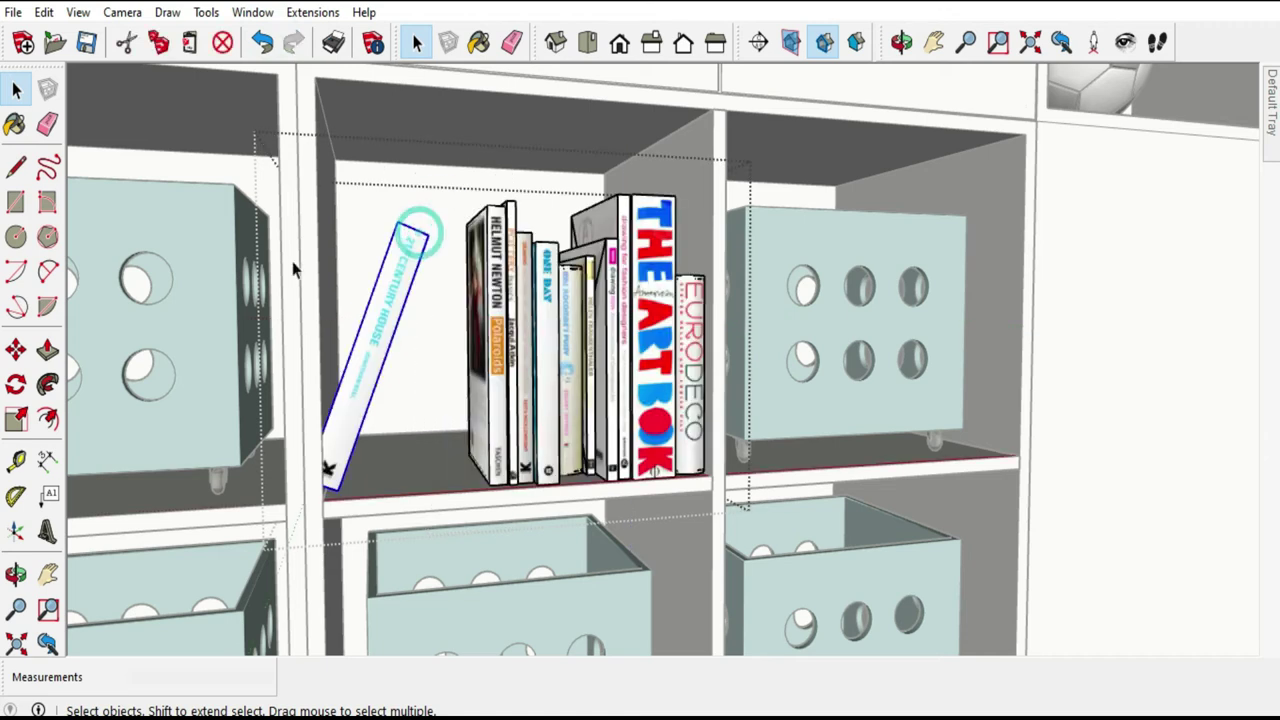
left_click(16, 348)
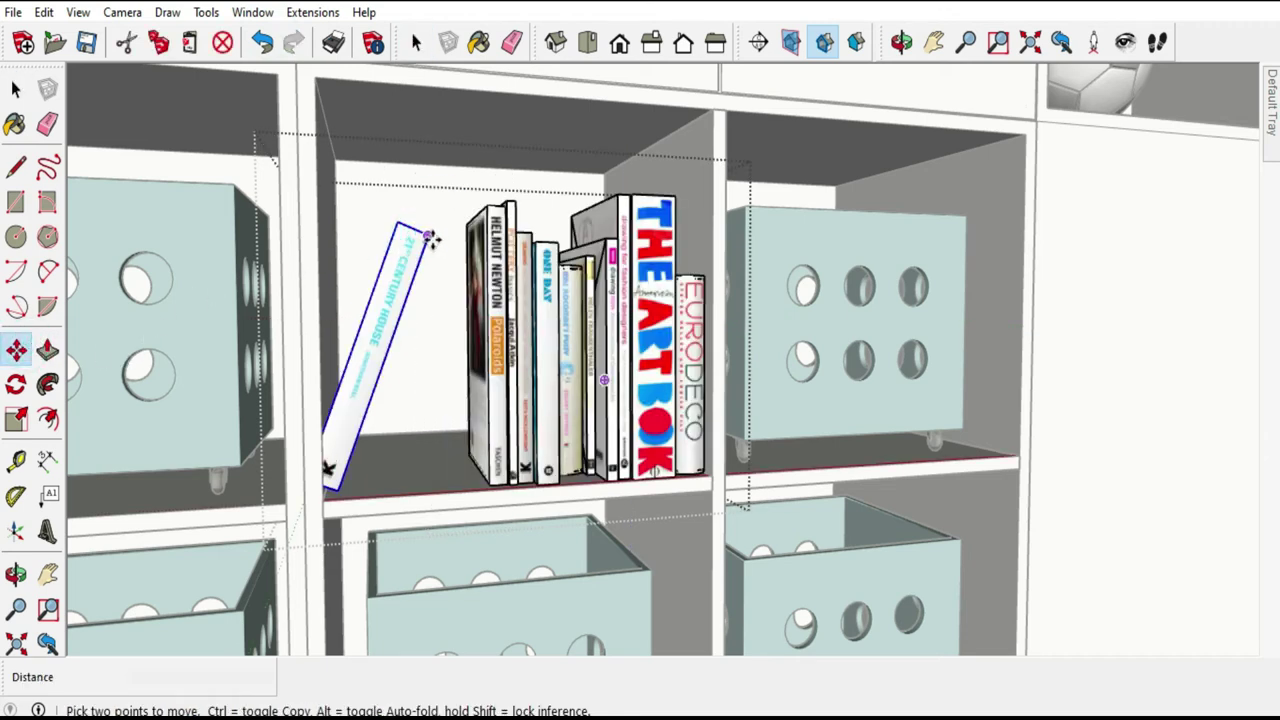
left_click(430, 237)
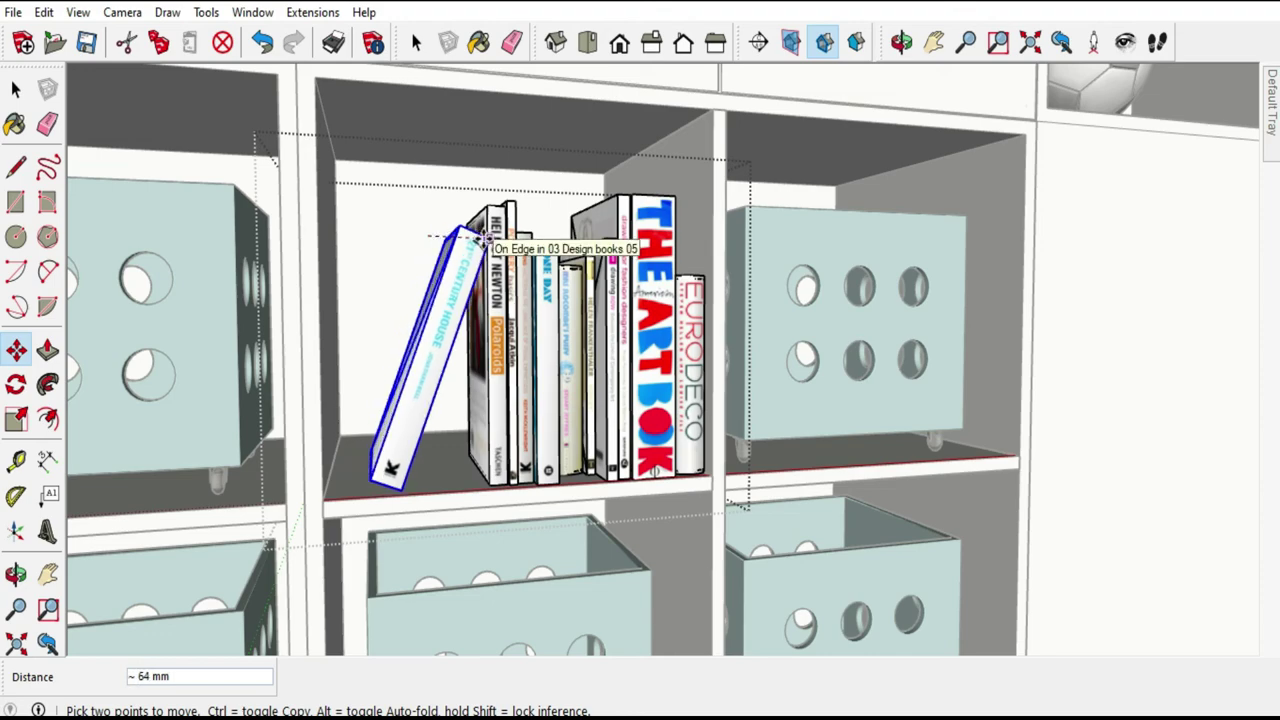
scroll(470, 260, "up", 5)
middle_click_drag(440, 280, 413, 302)
scroll(413, 300, "up", 2)
scroll(420, 260, "up", 2)
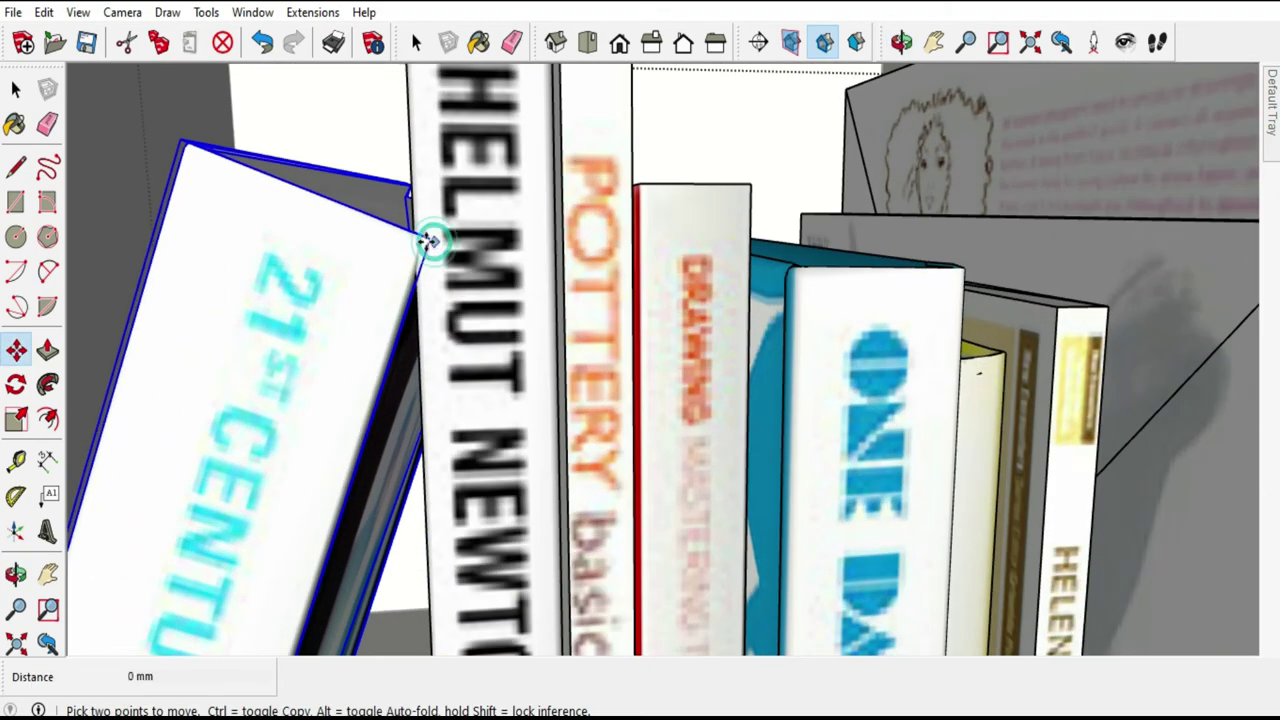
scroll(500, 215, "down", 2)
scroll(520, 270, "down", 3)
scroll(543, 328, "down", 2)
middle_click_drag(543, 328, 600, 430)
scroll(610, 450, "down", 3)
scroll(625, 472, "down", 2)
middle_click_drag(625, 472, 560, 500)
Delete the teal crate from the second column's top cubby.
left_click(16, 89)
left_click(385, 265)
key("Delete")
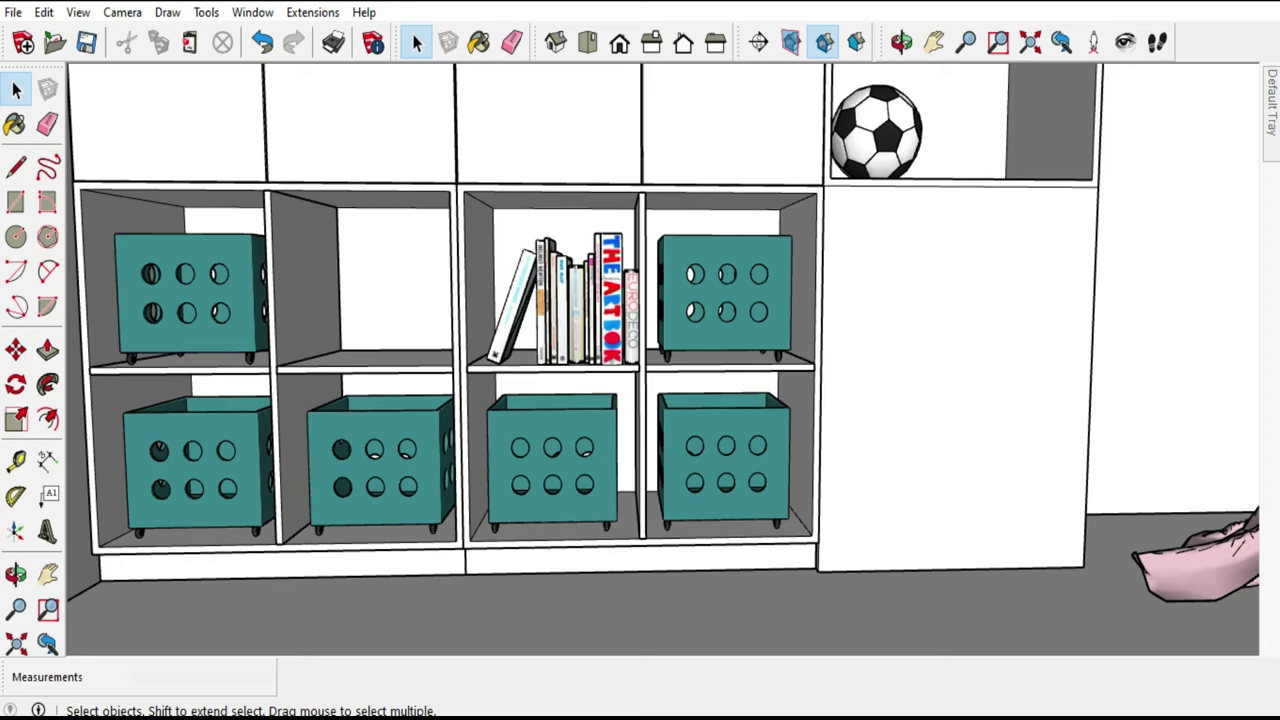
Paste the Lego figure into the empty cubby and shift it further left.
left_click(44, 12)
left_click(85, 129)
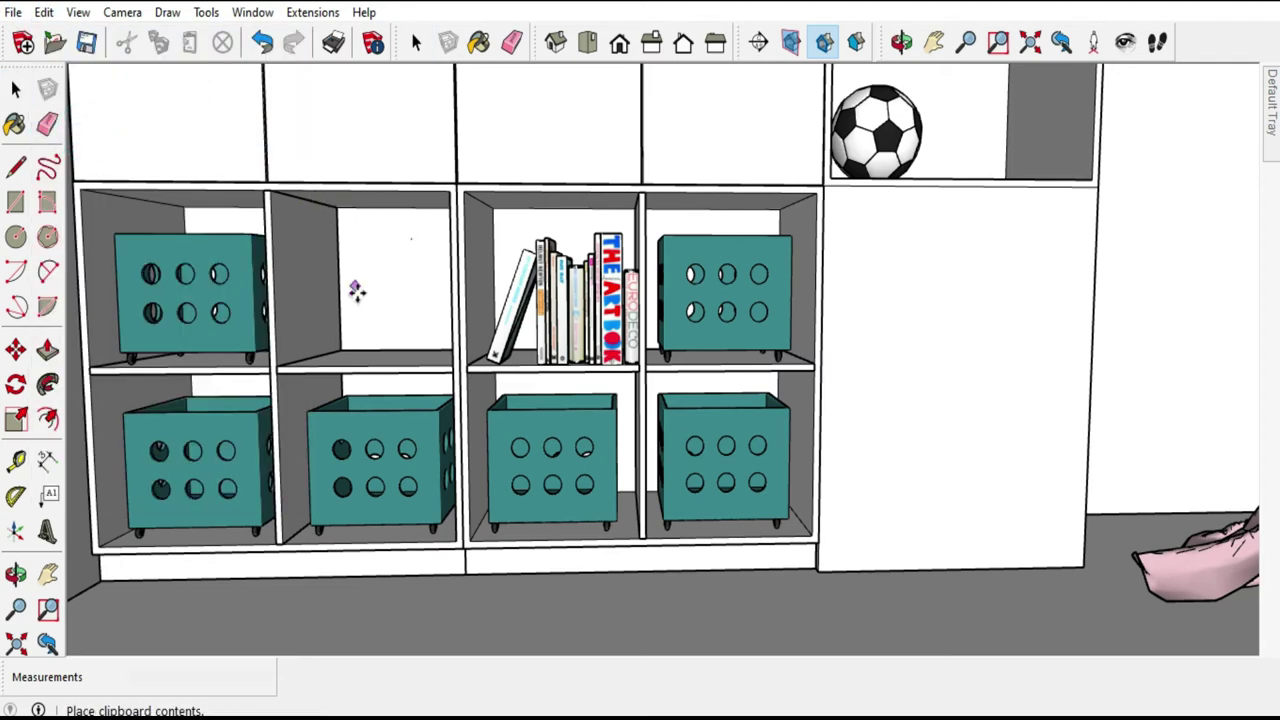
left_click(330, 365)
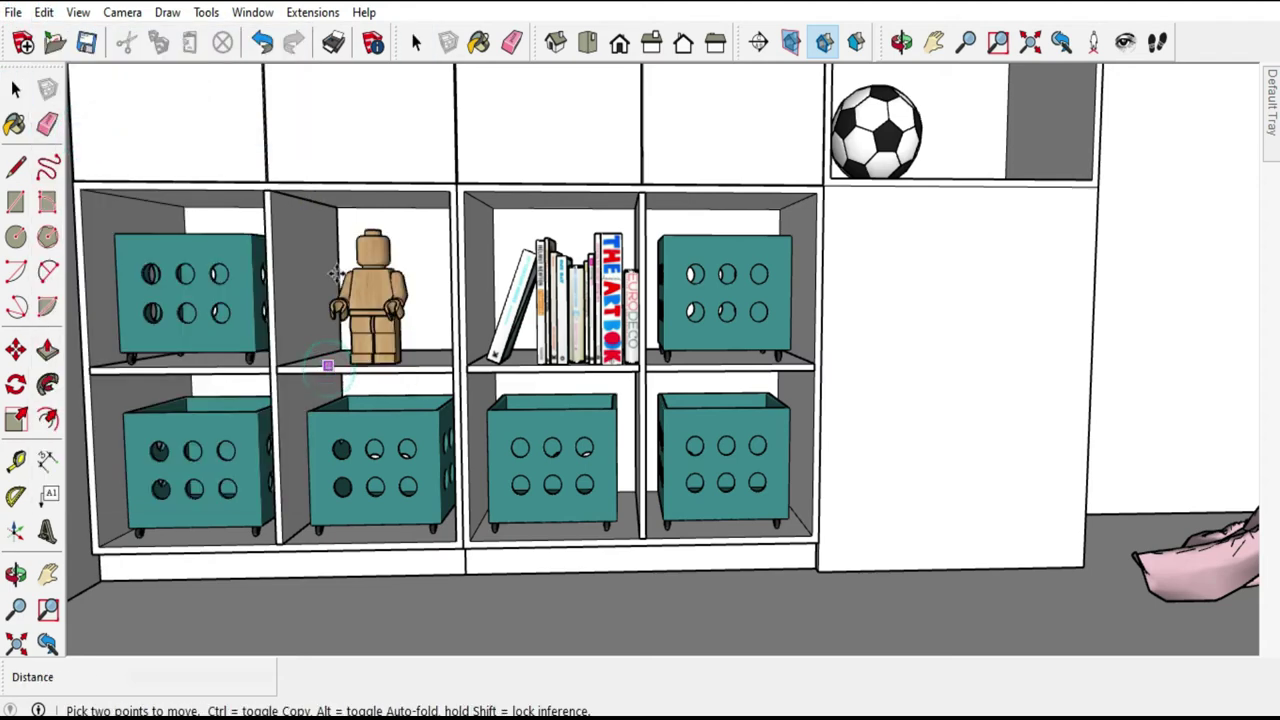
scroll(360, 346, "up", 3)
scroll(381, 362, "up", 2)
middle_click_drag(381, 362, 490, 470)
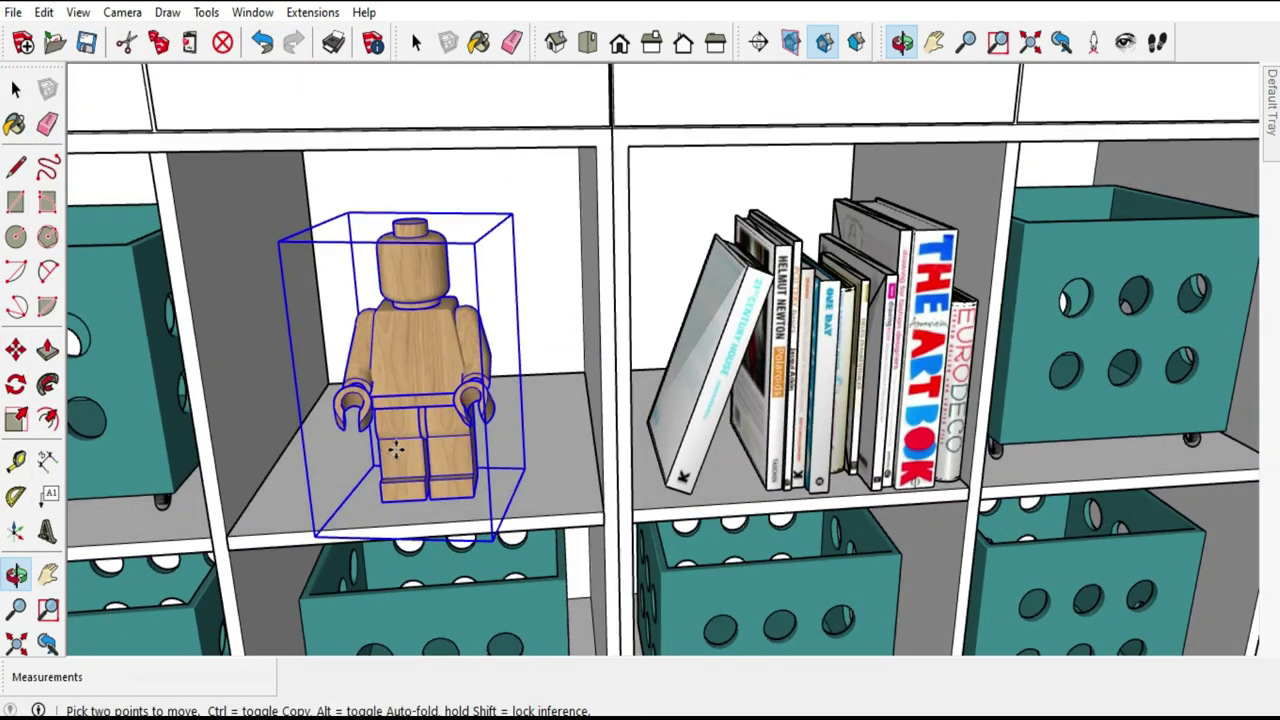
left_click(525, 476)
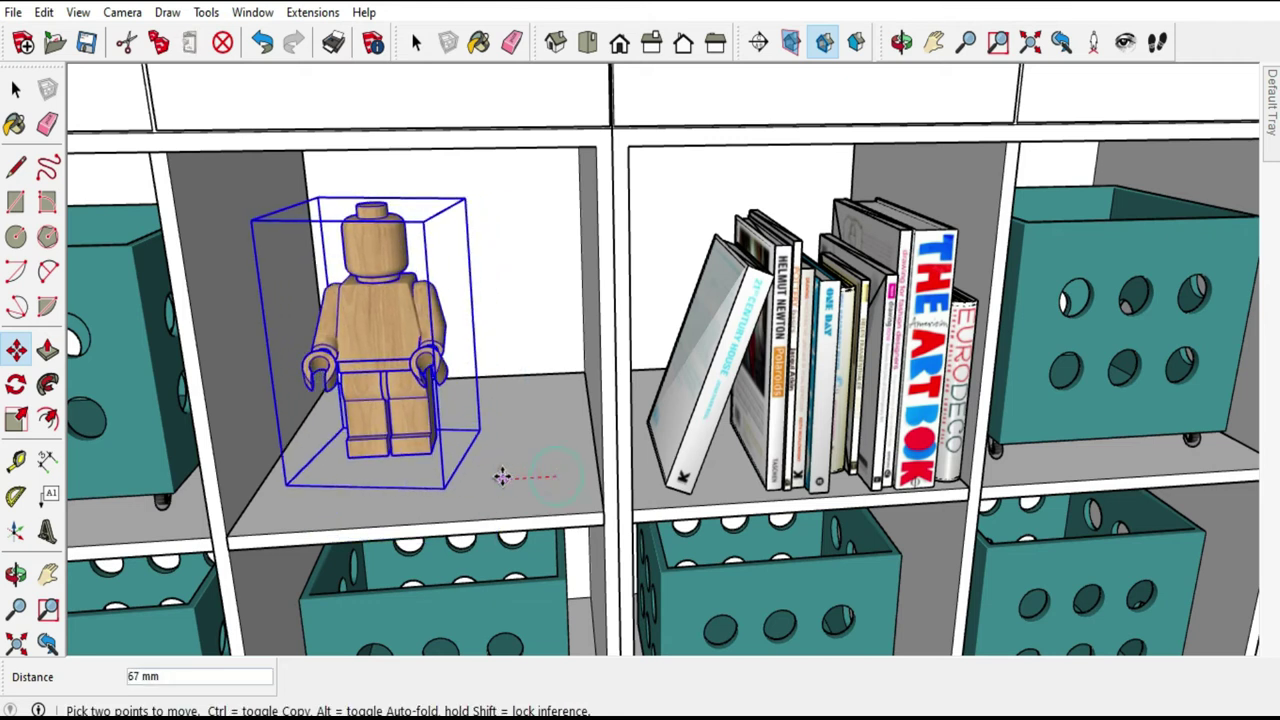
left_click(483, 476)
Copy the figure to its right and scale the copy down to 0.67.
left_click(370, 477)
key("ctrl")
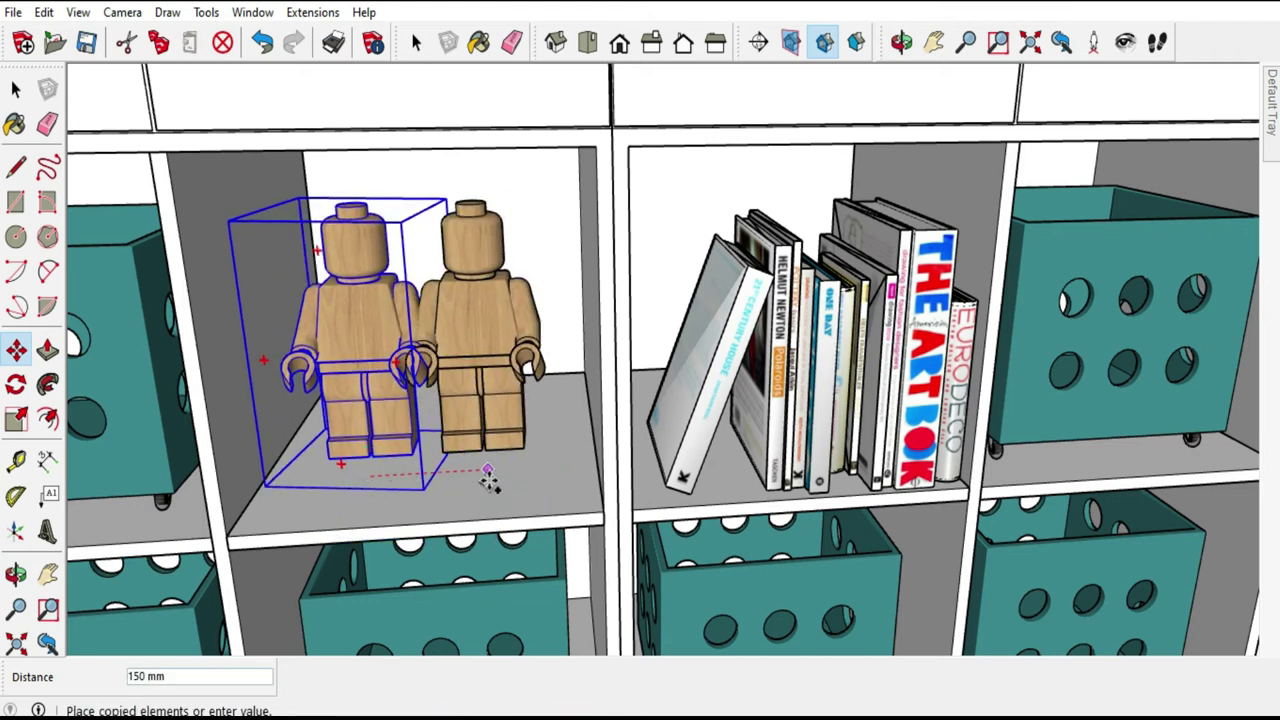
left_click(515, 480)
left_click(16, 420)
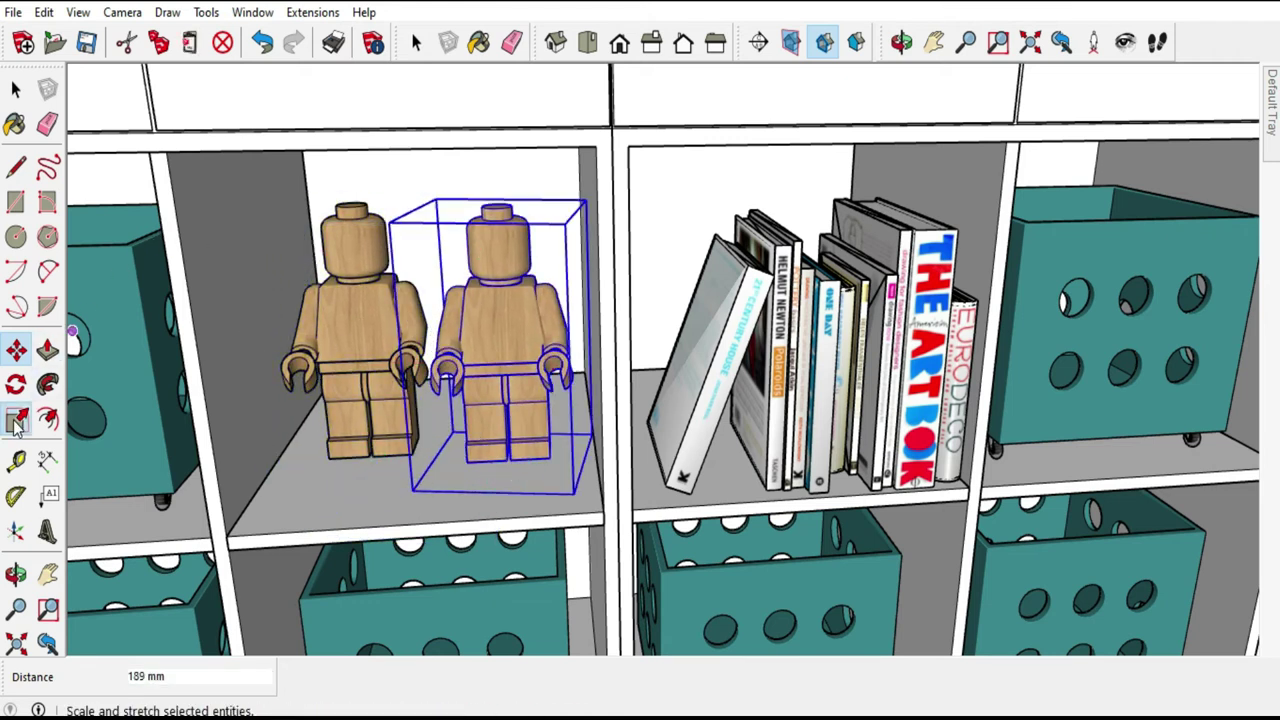
left_click_drag(583, 200, 521, 299)
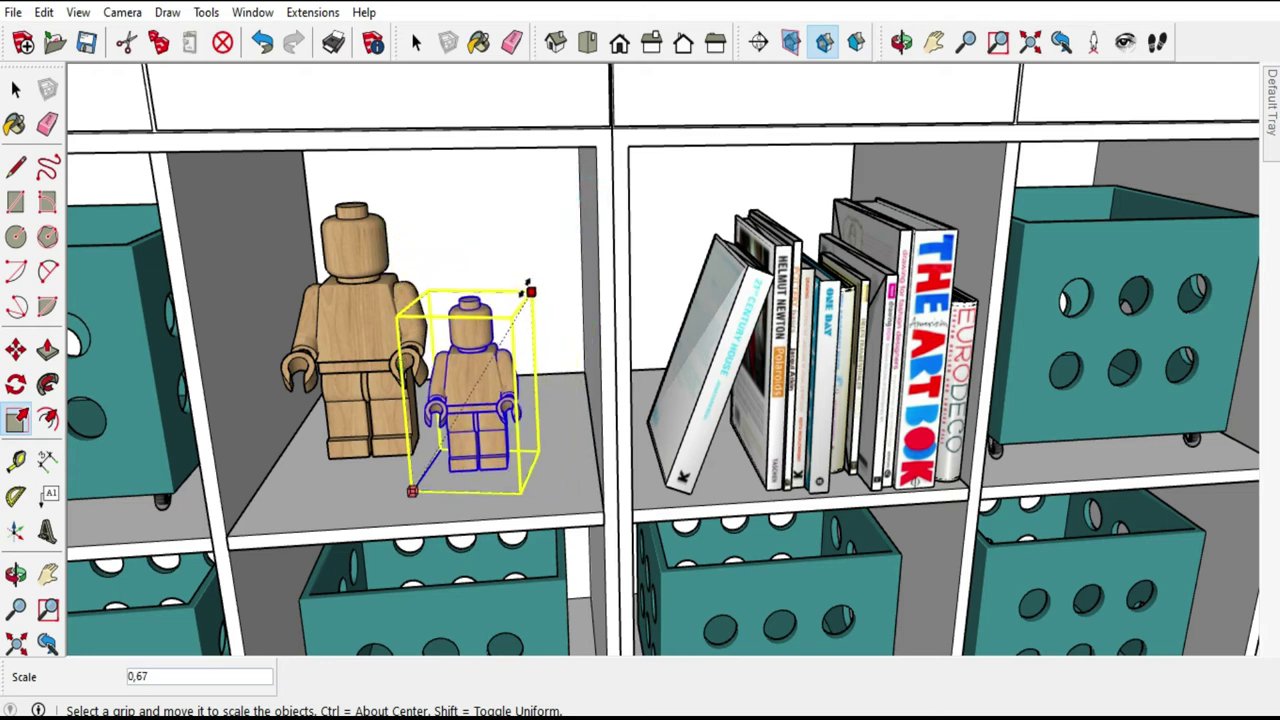
left_click(16, 90)
mouse_move(600, 400)
middle_mouse_down()
mouse_move(700, 380)
mouse_move(567, 312)
middle_mouse_up()
scroll(567, 312, "up", 2)
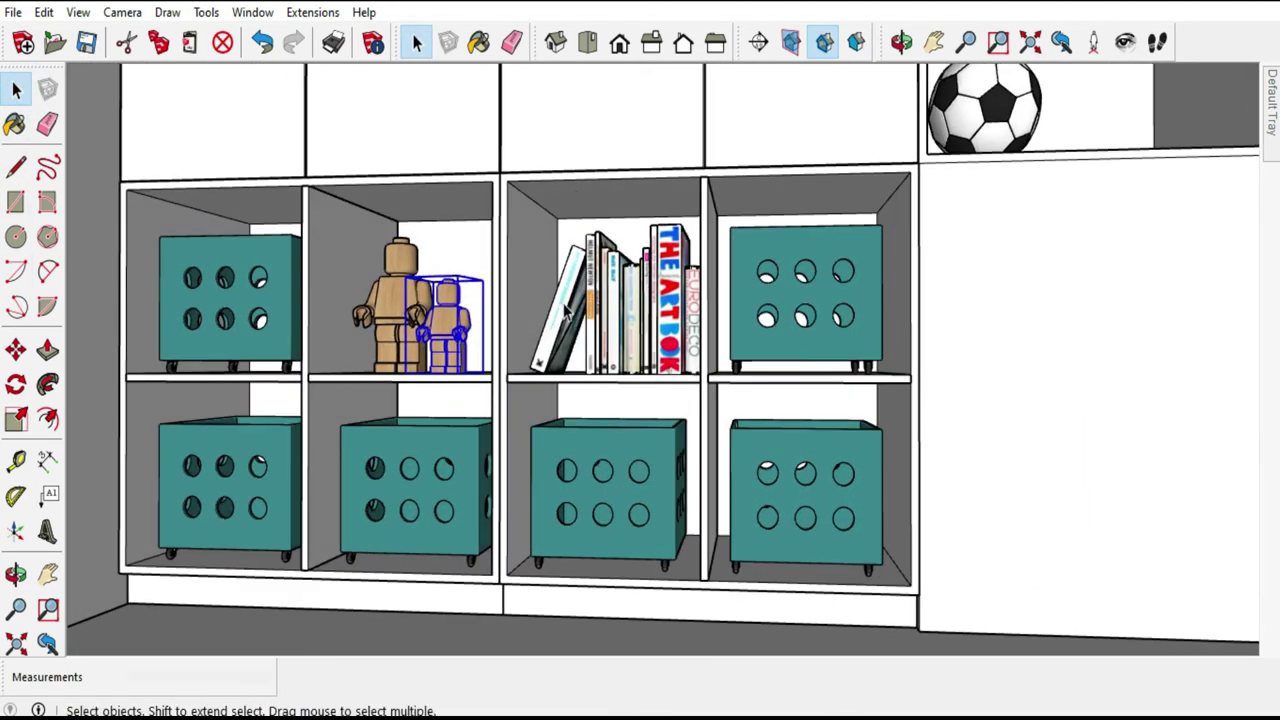
scroll(645, 365, "down", 1)
left_click(544, 620)
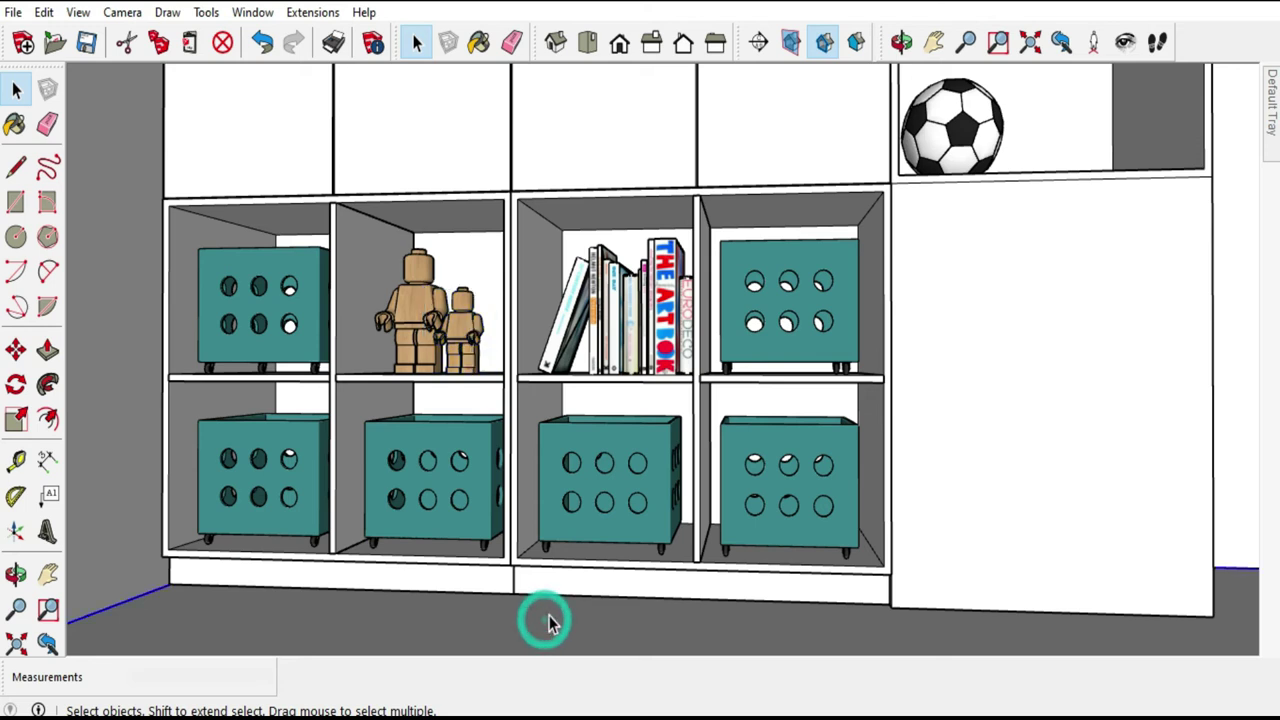
scroll(544, 620, "down", 4)
scroll(632, 401, "up", 2)
middle_click_drag(631, 400, 686, 417)
Switch to a front view of the doors and place a guide line beside the door seam.
left_click(16, 460)
left_click(18, 460)
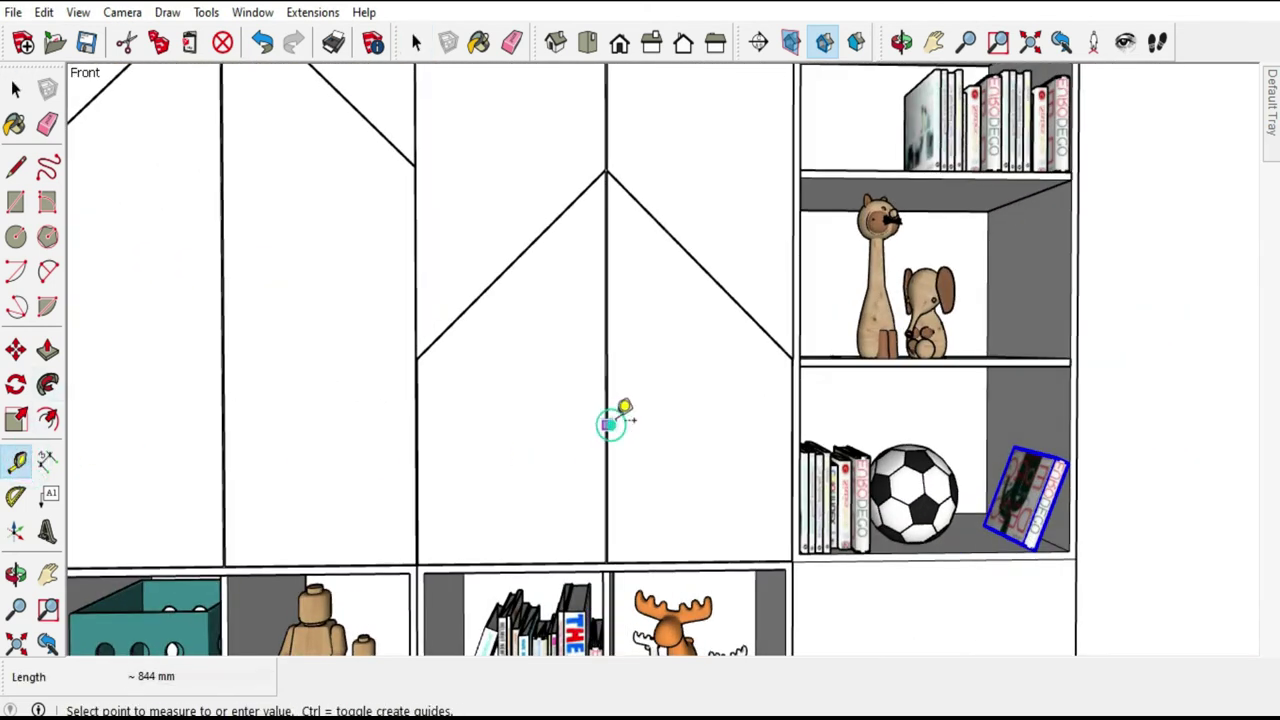
scroll(608, 418, "up", 1)
scroll(610, 418, "up", 2)
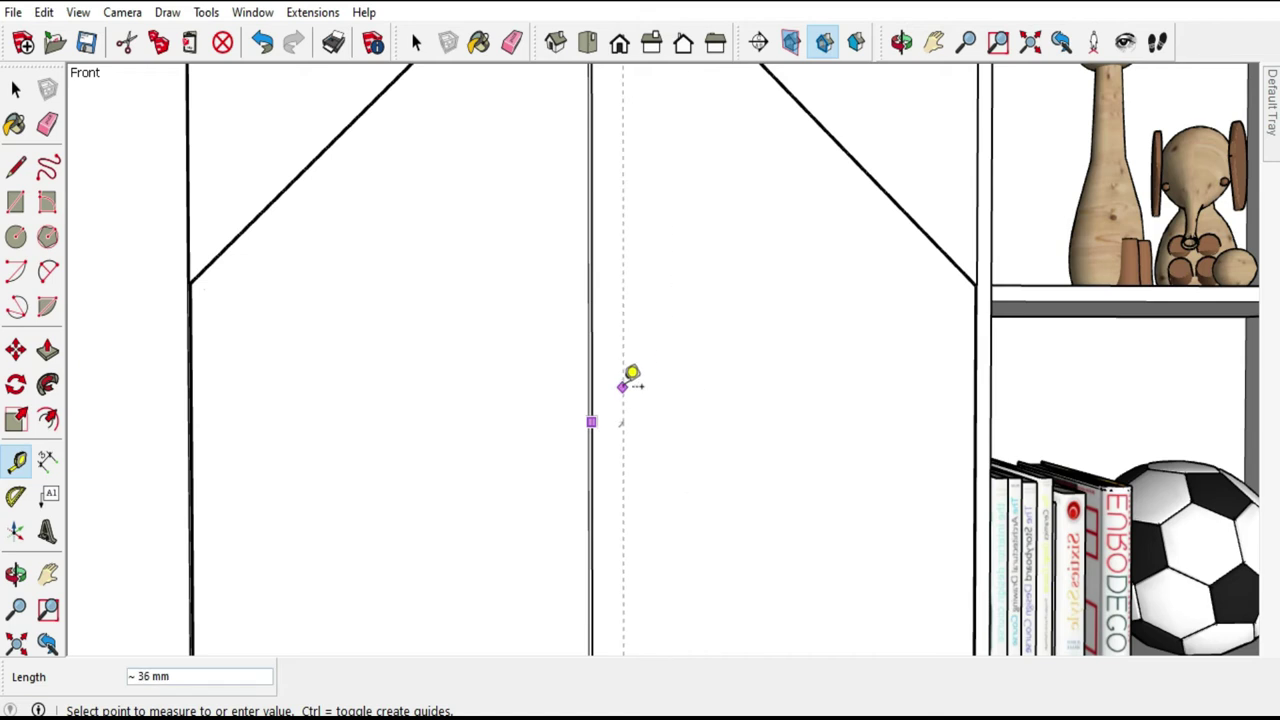
left_click(620, 386)
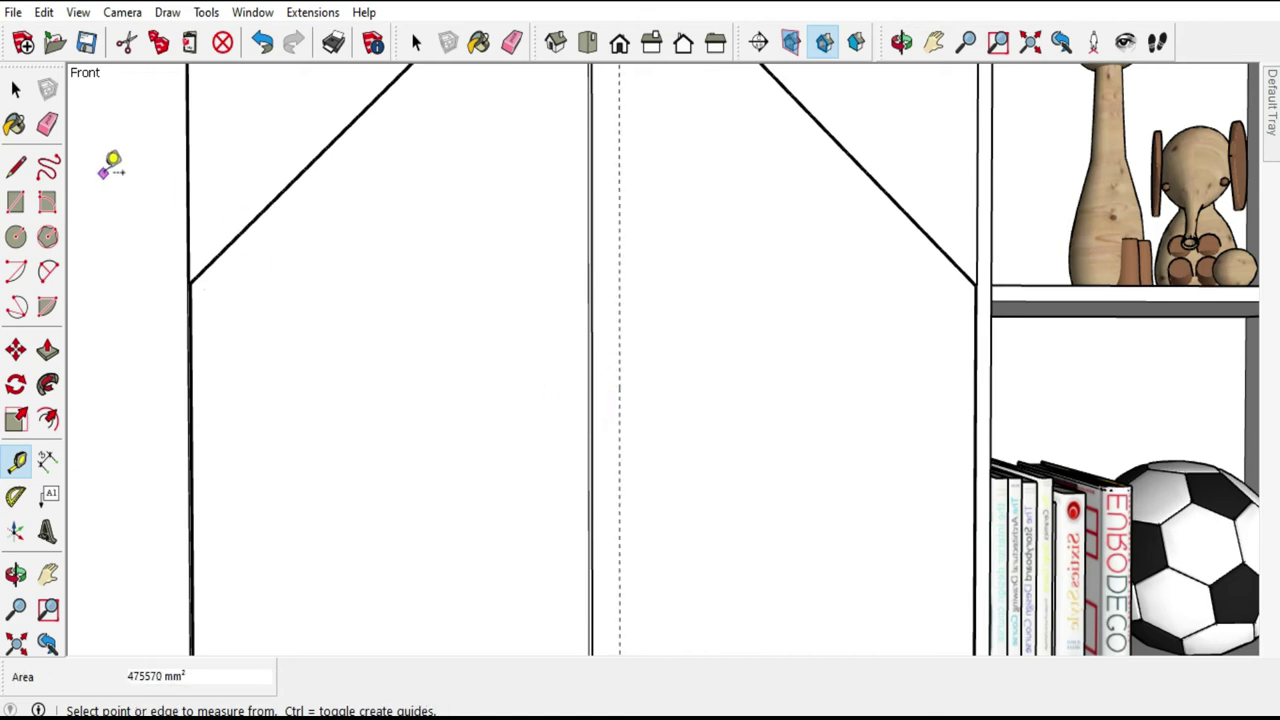
left_click(15, 90)
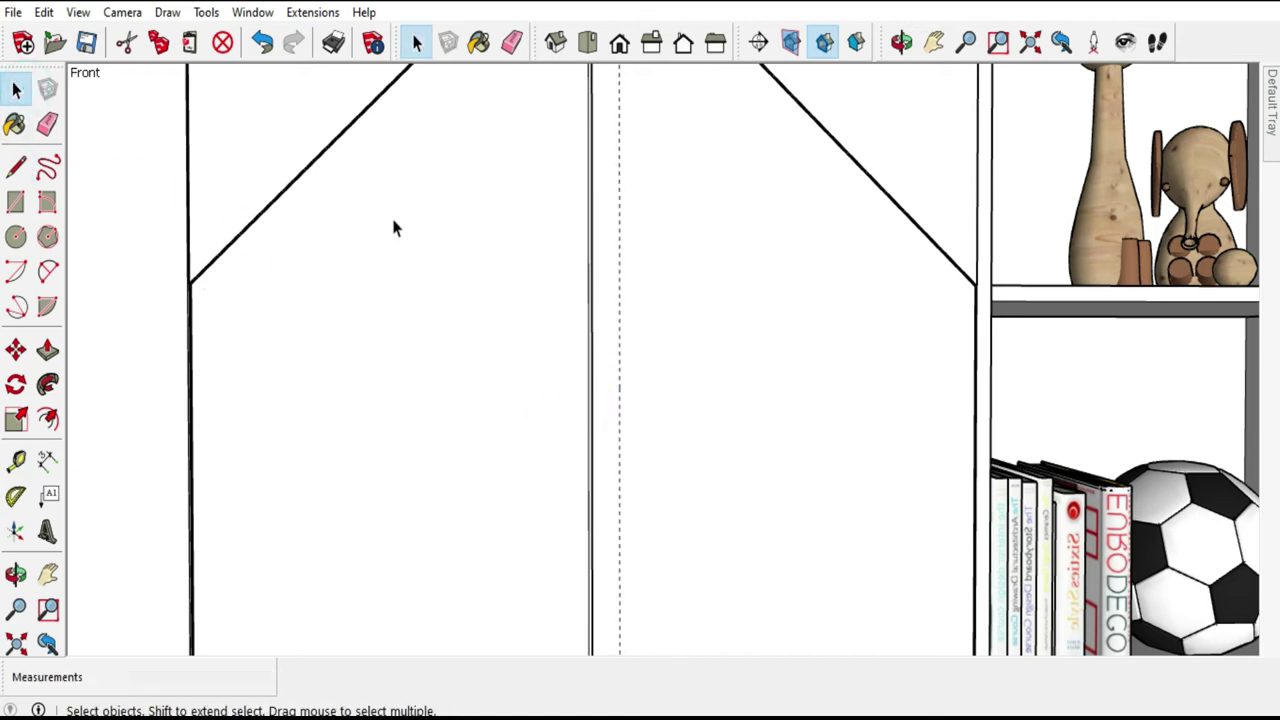
scroll(394, 228, "down", 1)
Draw a 9 mm circle on the door's centre line and make it a group.
left_click(15, 236)
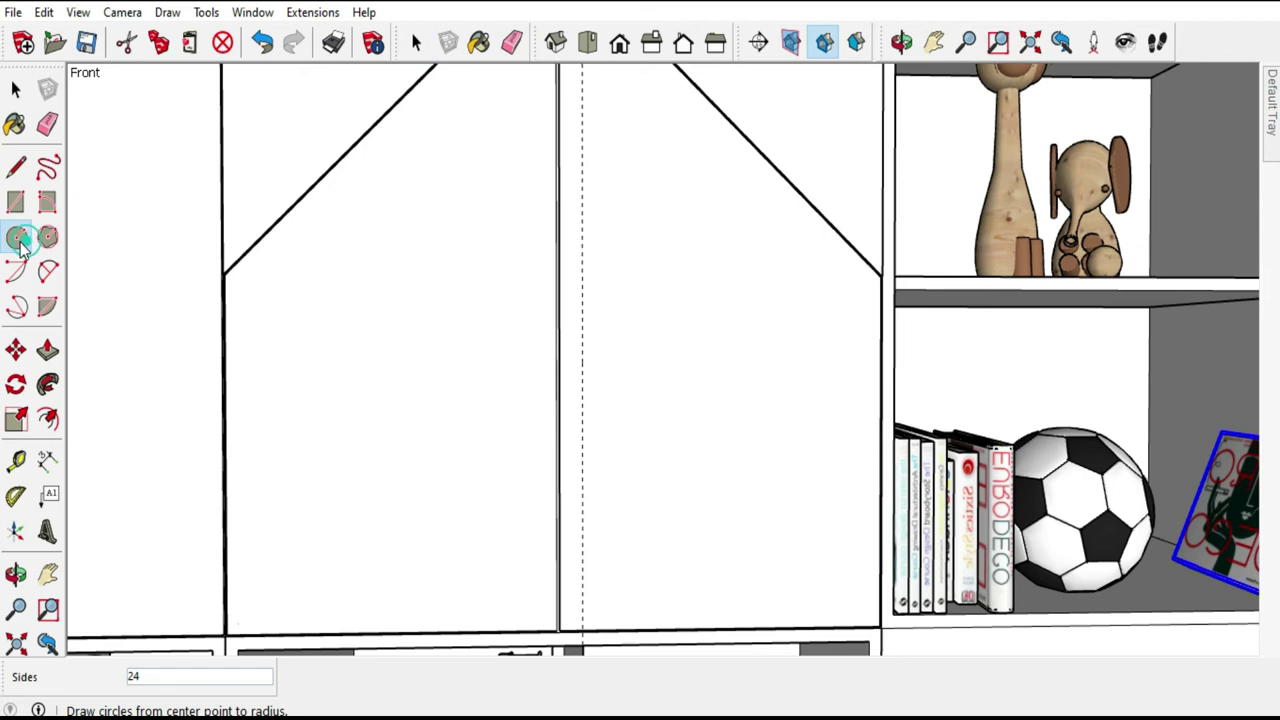
scroll(640, 390, "up", 3)
scroll(615, 368, "up", 2)
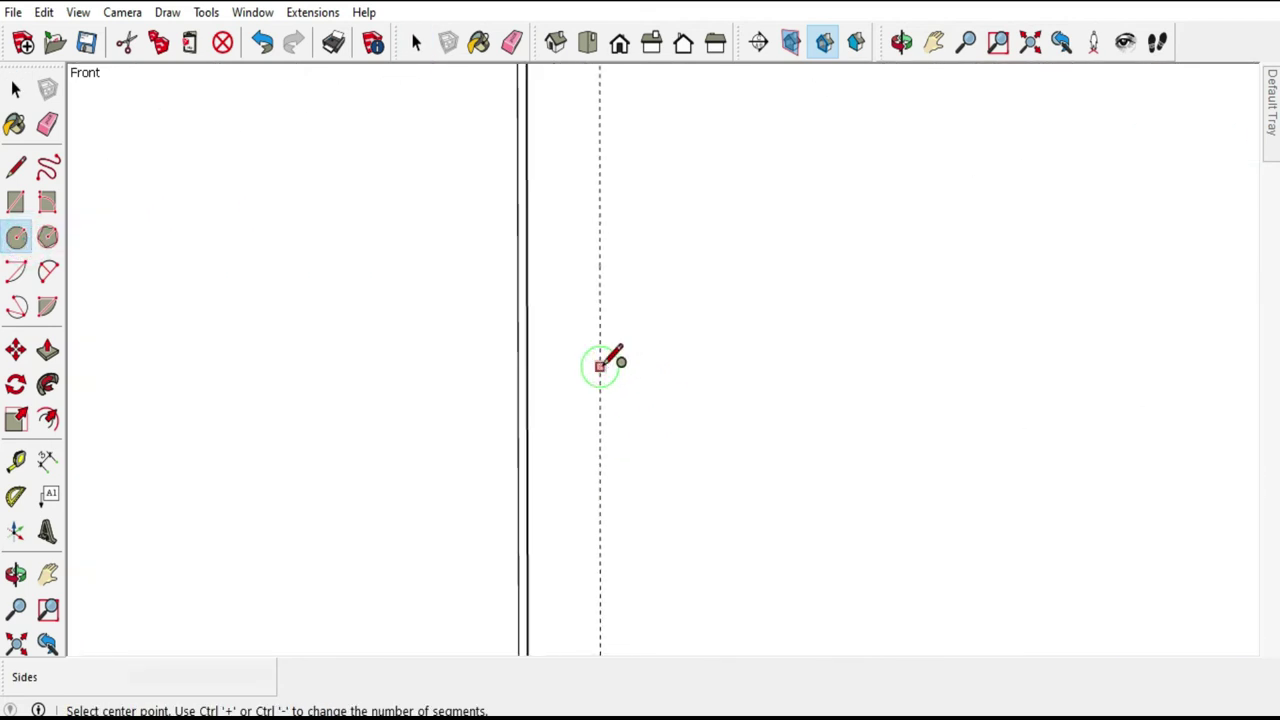
left_click(600, 366)
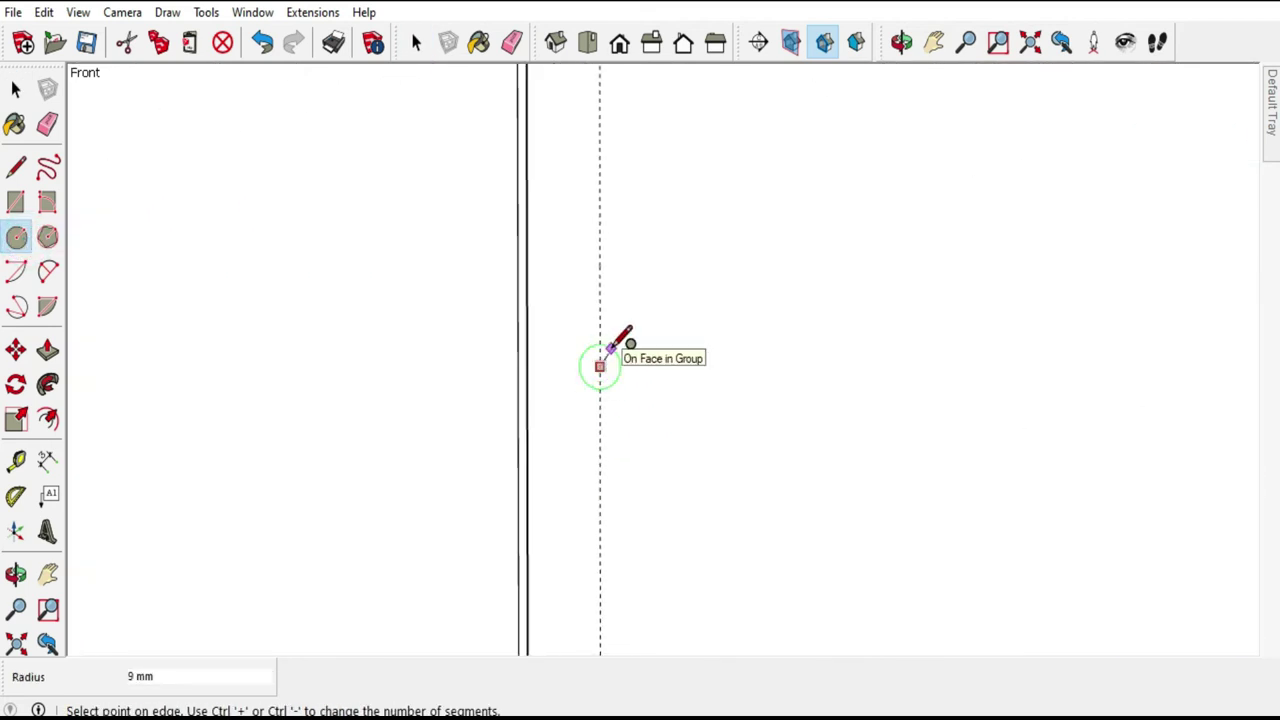
left_click(599, 348)
left_click(10, 88)
scroll(600, 366, "up", 2)
left_click(600, 366)
scroll(640, 375, "up", 1)
right_click(617, 370)
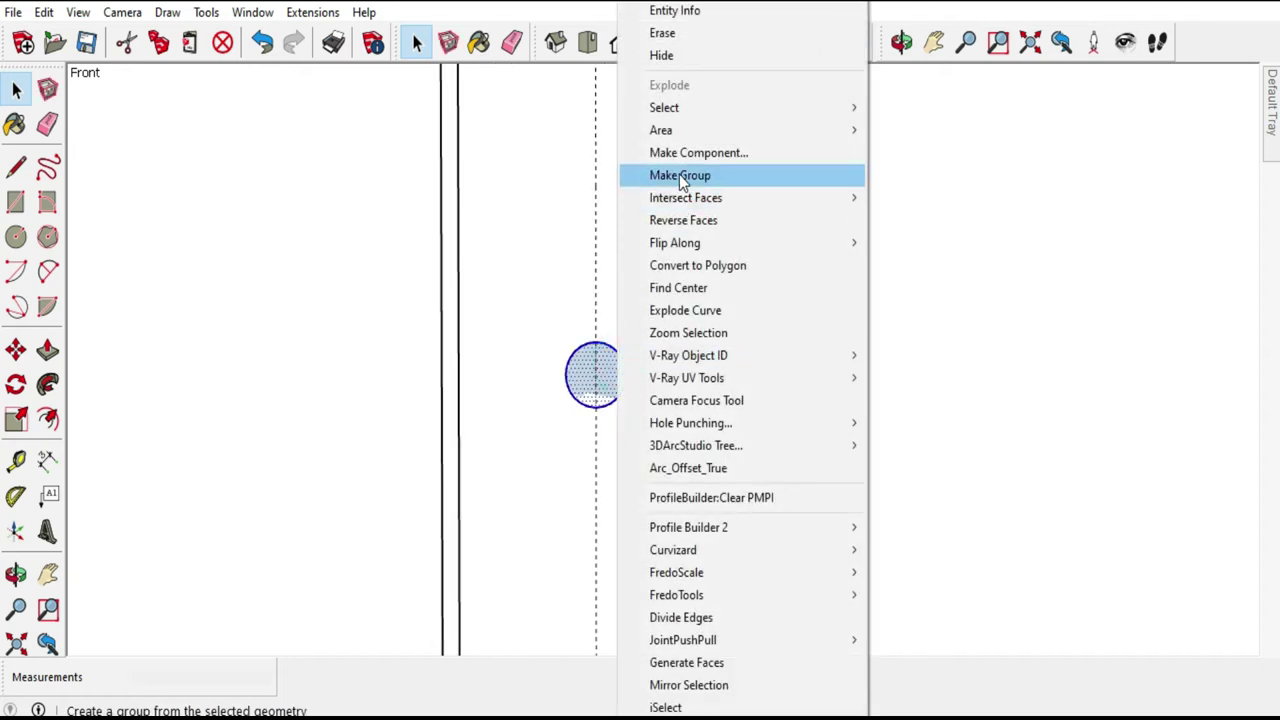
left_click(679, 174)
Push/Pull the grouped circle out 8 mm into a short cylinder.
double_click(606, 366)
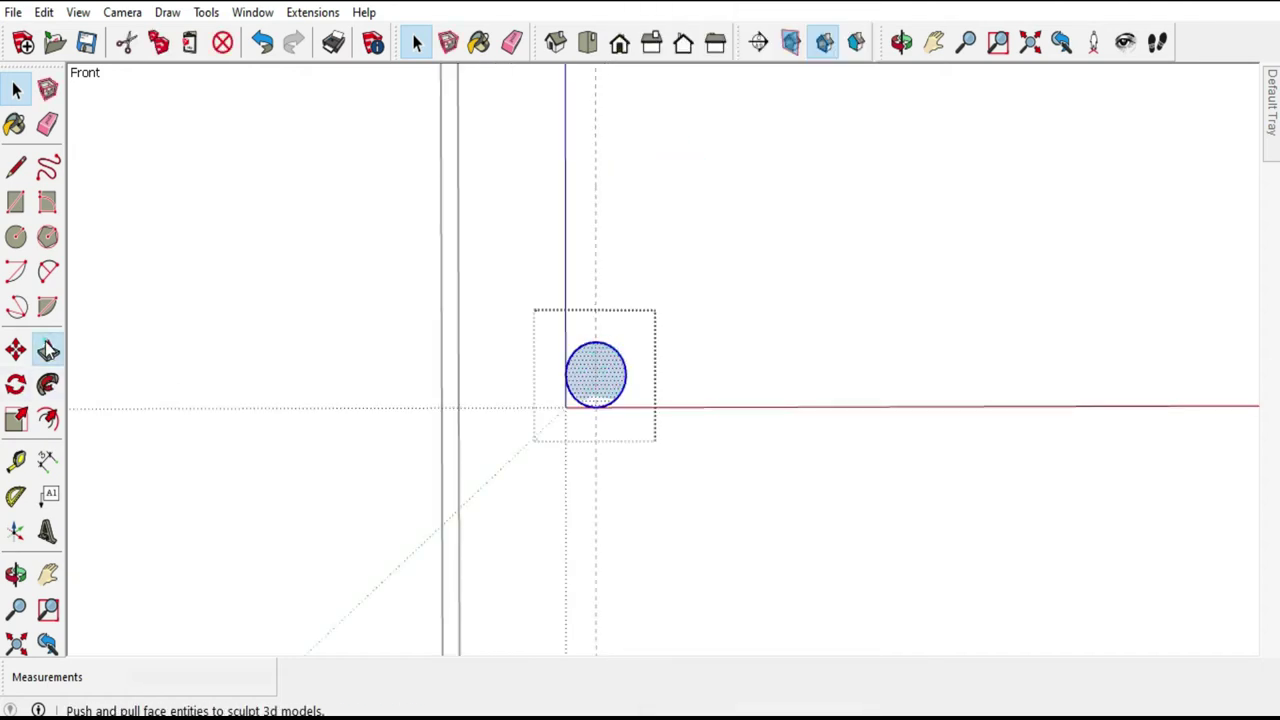
left_click(47, 350)
middle_click_drag(723, 417, 625, 397)
left_click_drag(621, 378, 640, 372)
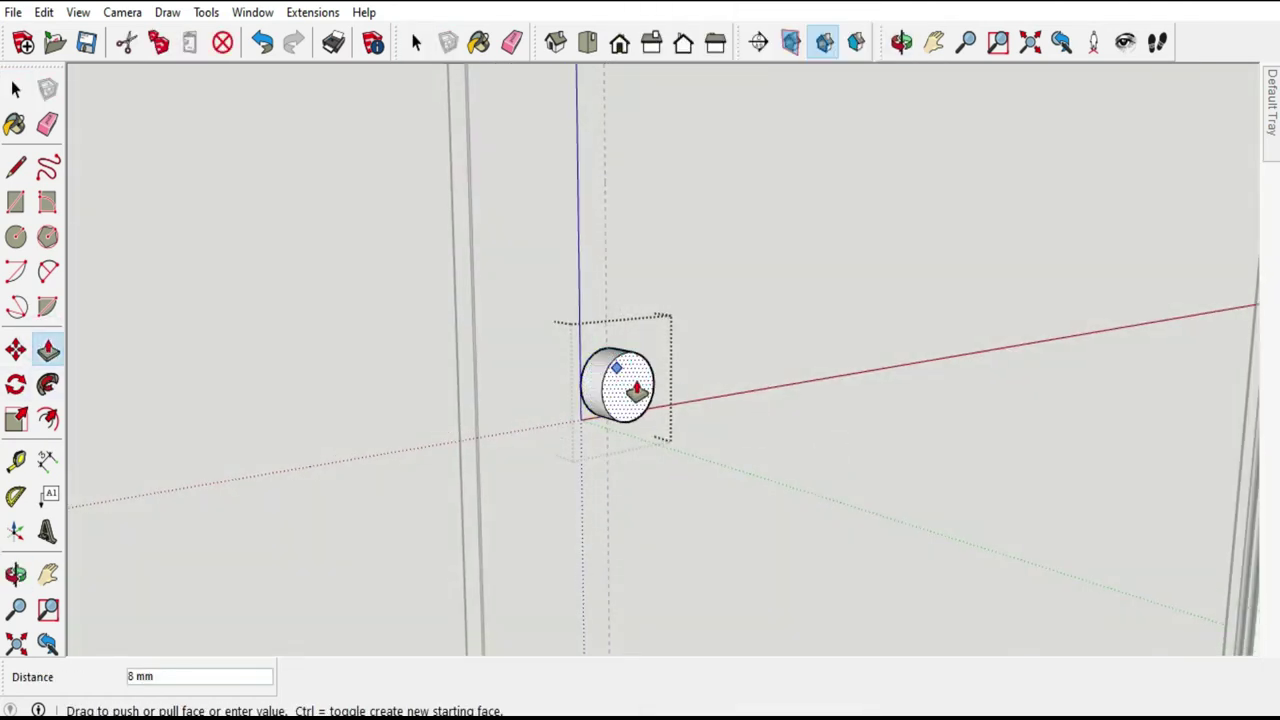
left_click(16, 88)
left_click(551, 174)
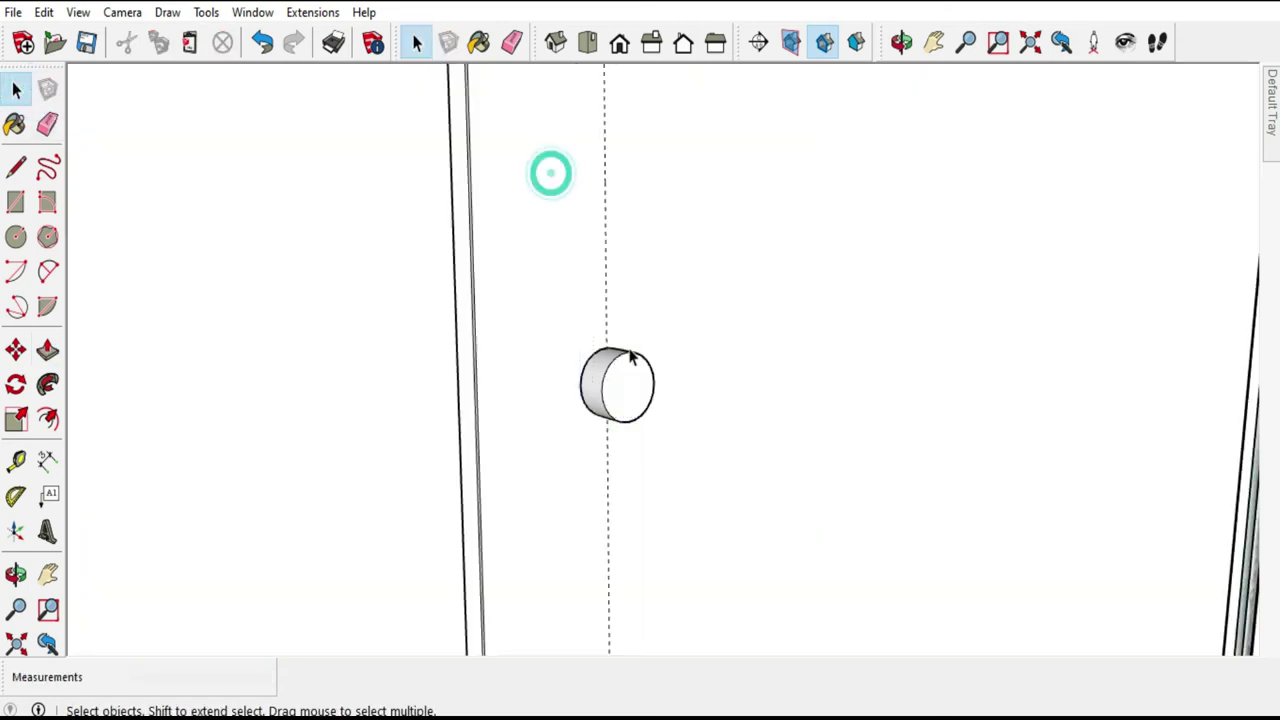
Offset the cylinder's front face and pull the inner circle out as the knob's stem.
scroll(588, 392, "up", 2)
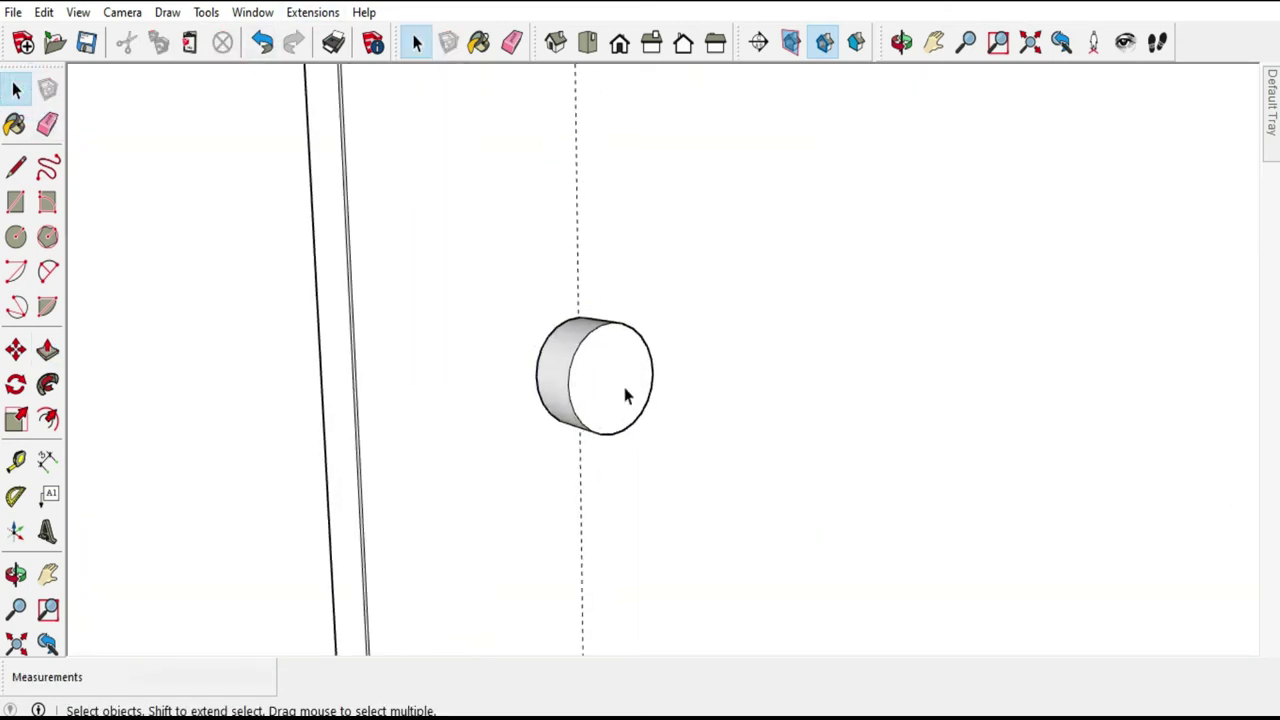
middle_click_drag(625, 395, 586, 371)
double_click(588, 372)
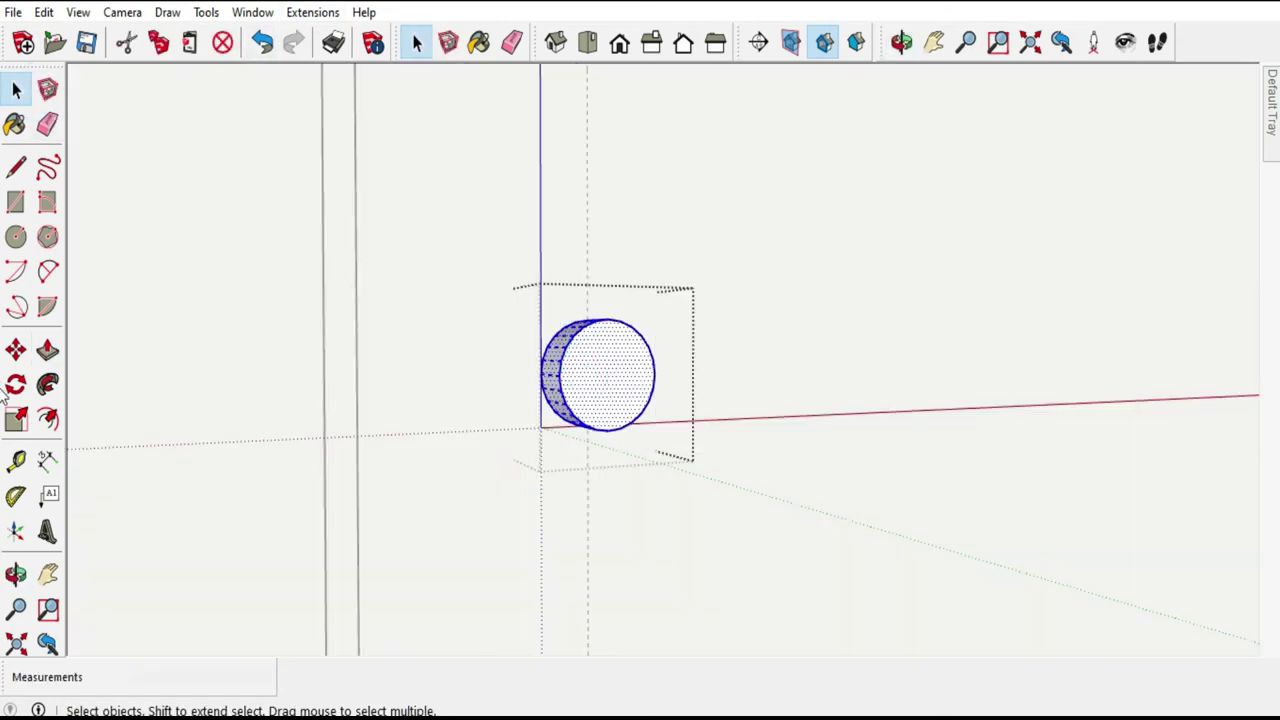
left_click(49, 416)
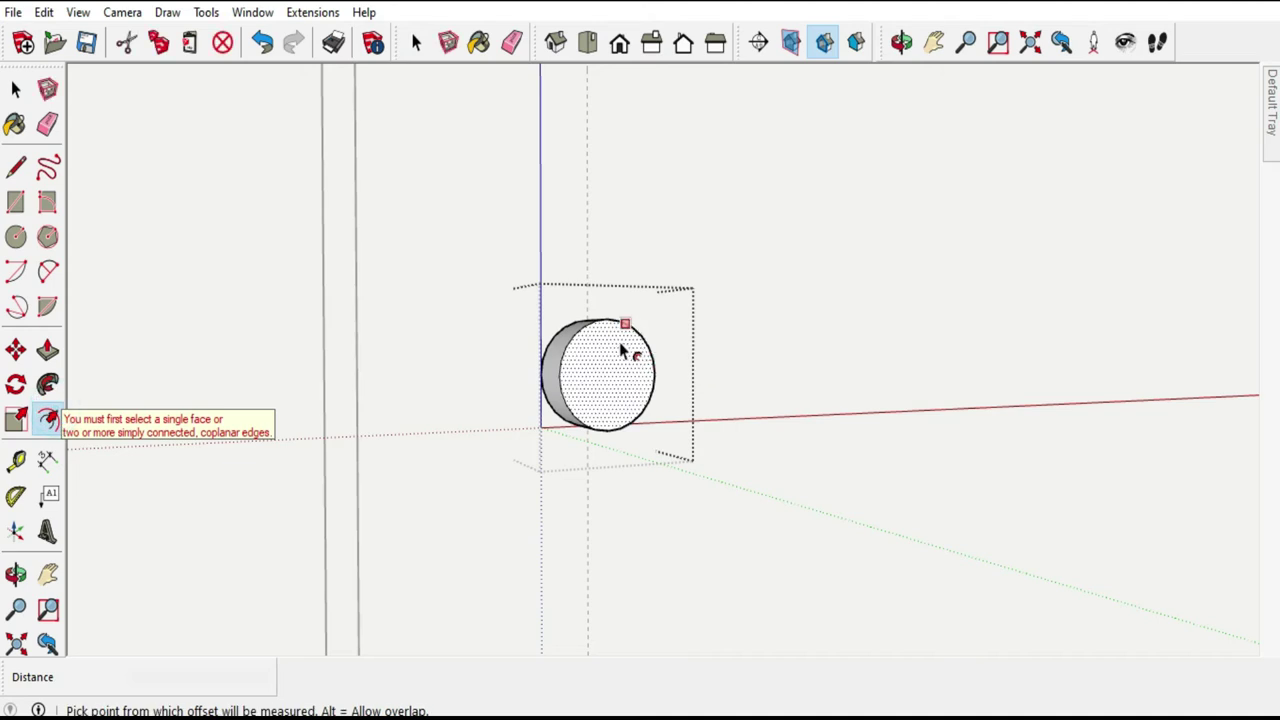
left_click(621, 349)
left_click(605, 362)
left_click(18, 90)
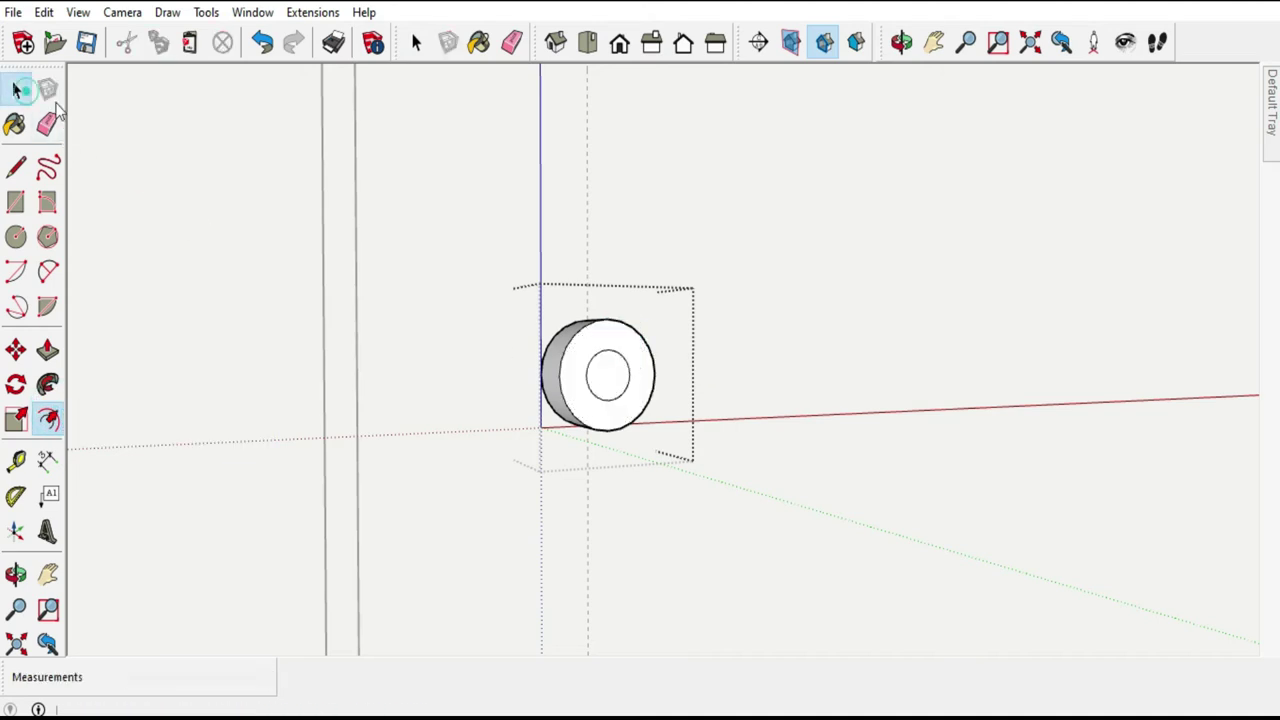
left_click(48, 352)
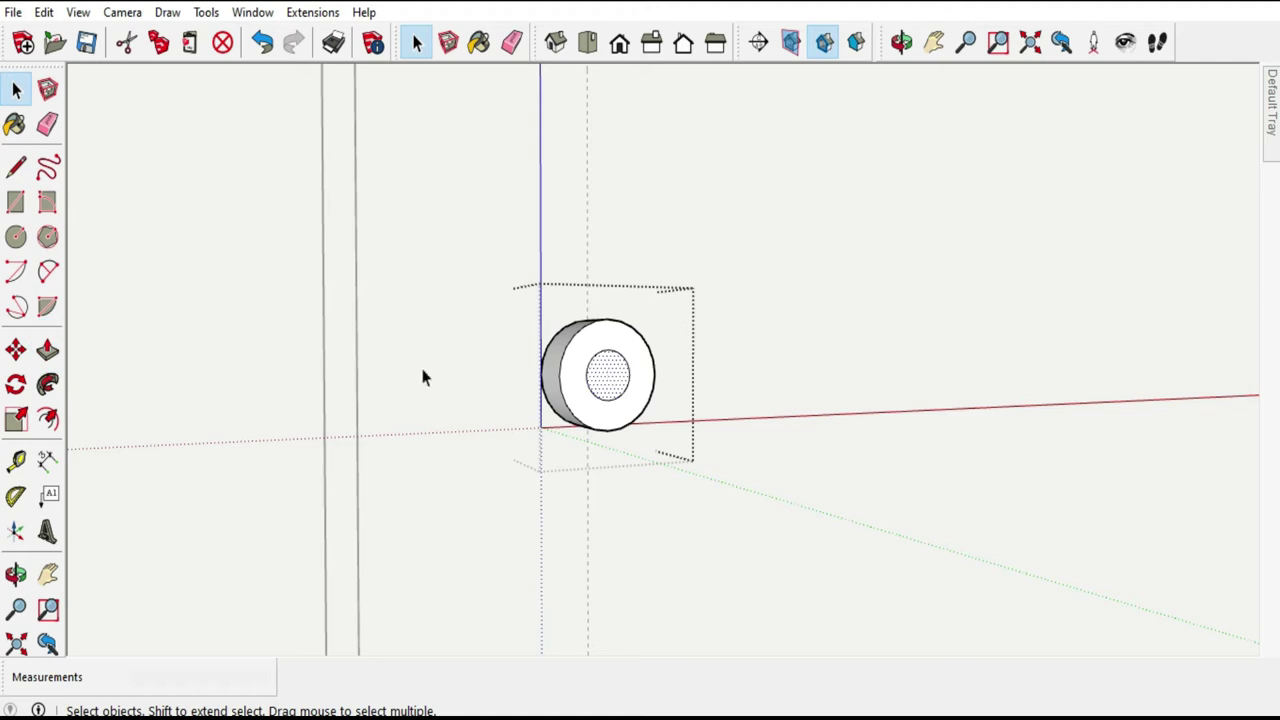
left_click(48, 348)
left_click(614, 369)
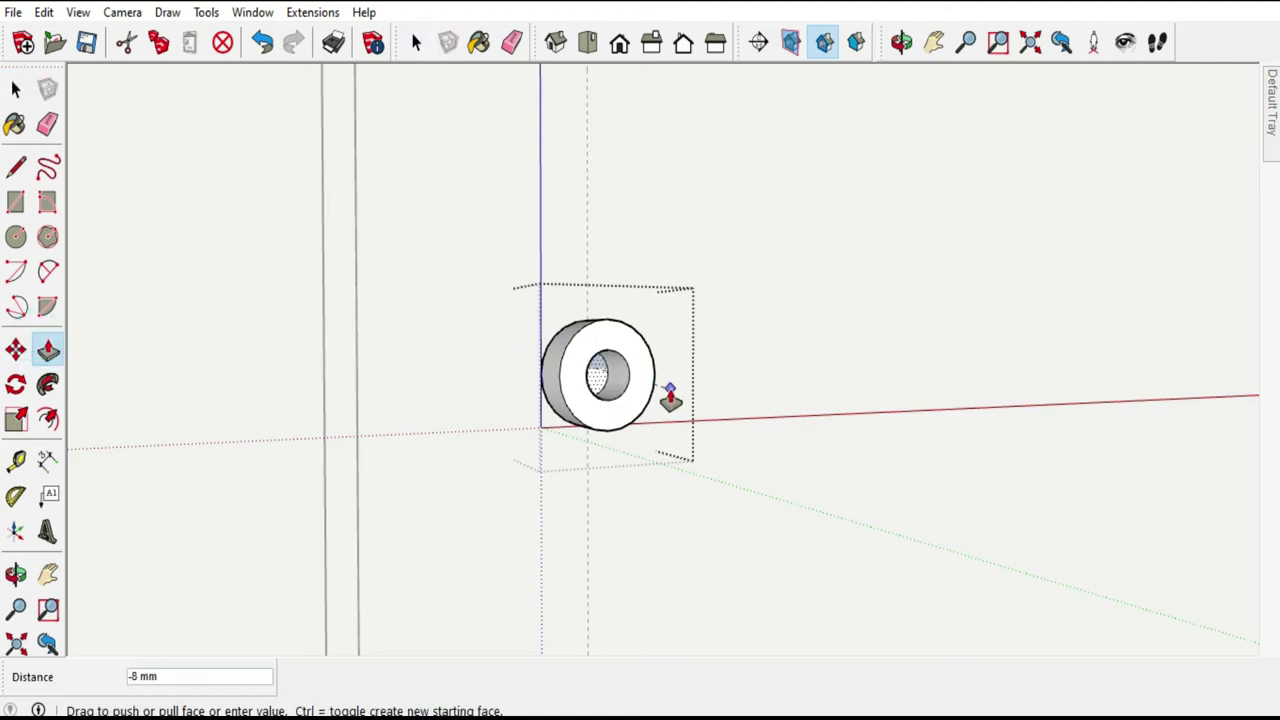
left_click(647, 388)
key("space")
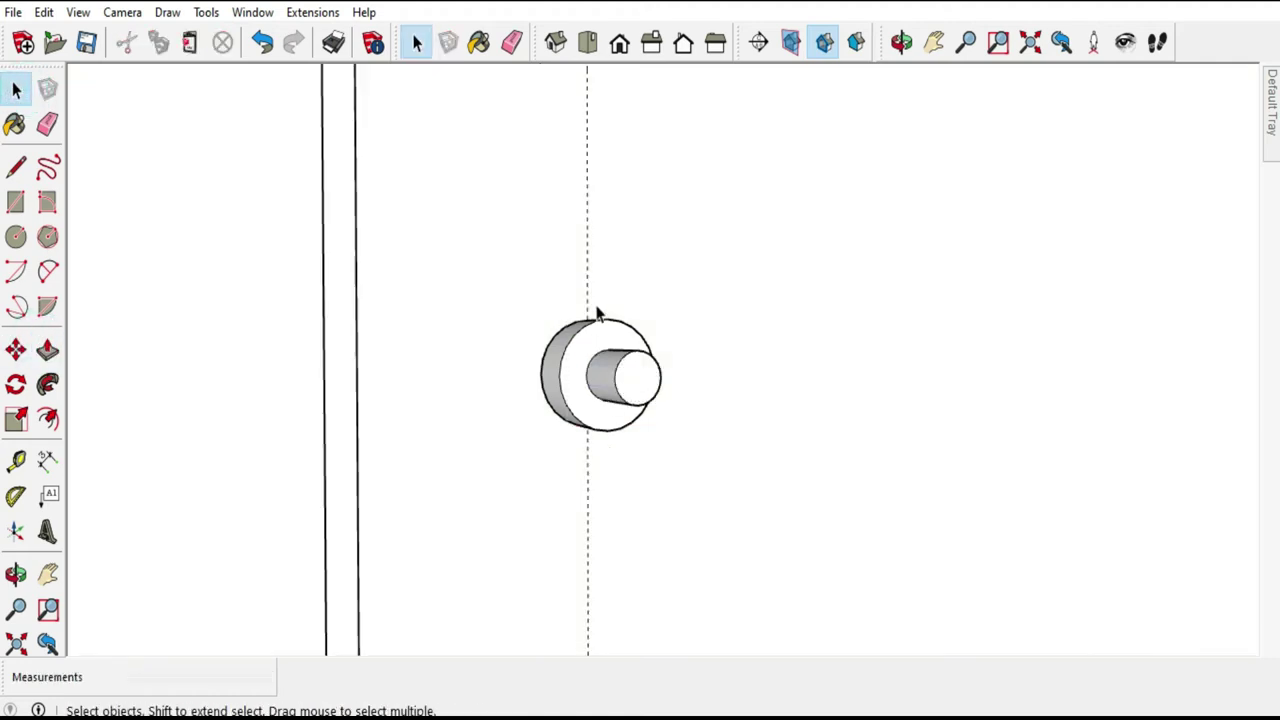
Rotate the knob 180 degrees around its centre.
left_click(600, 330)
middle_click_drag(523, 360, 734, 351)
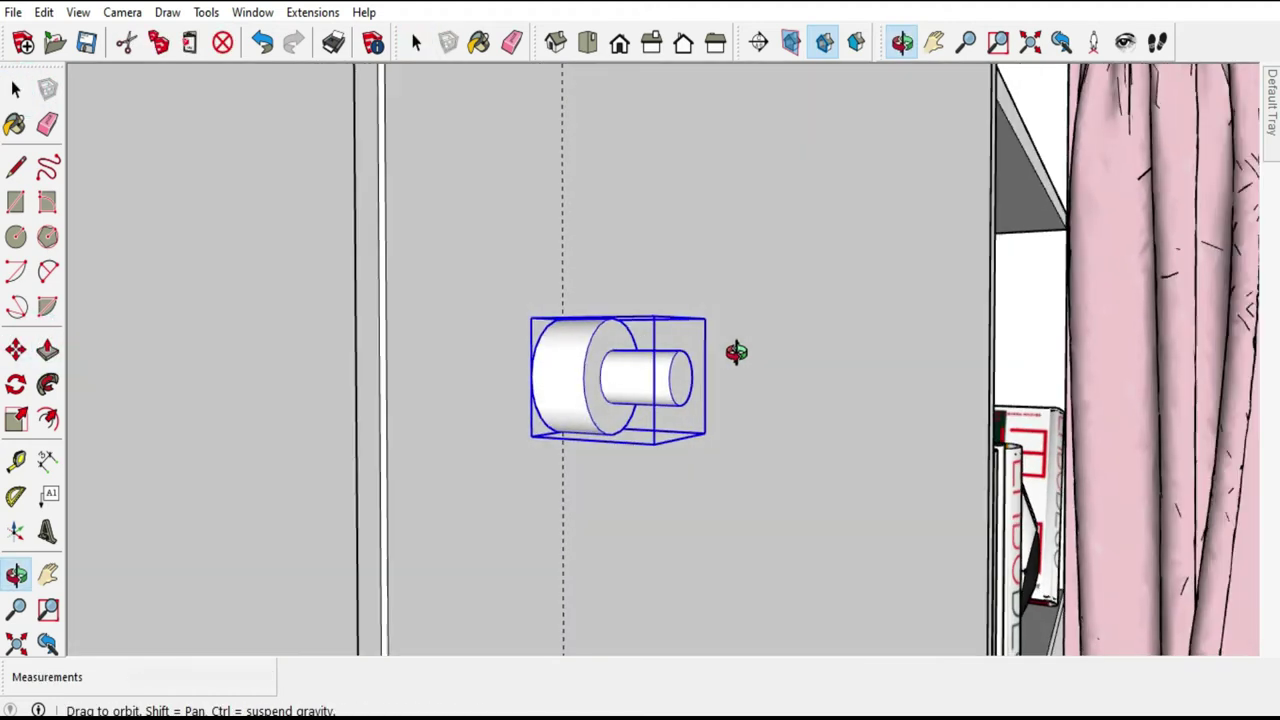
left_click(17, 385)
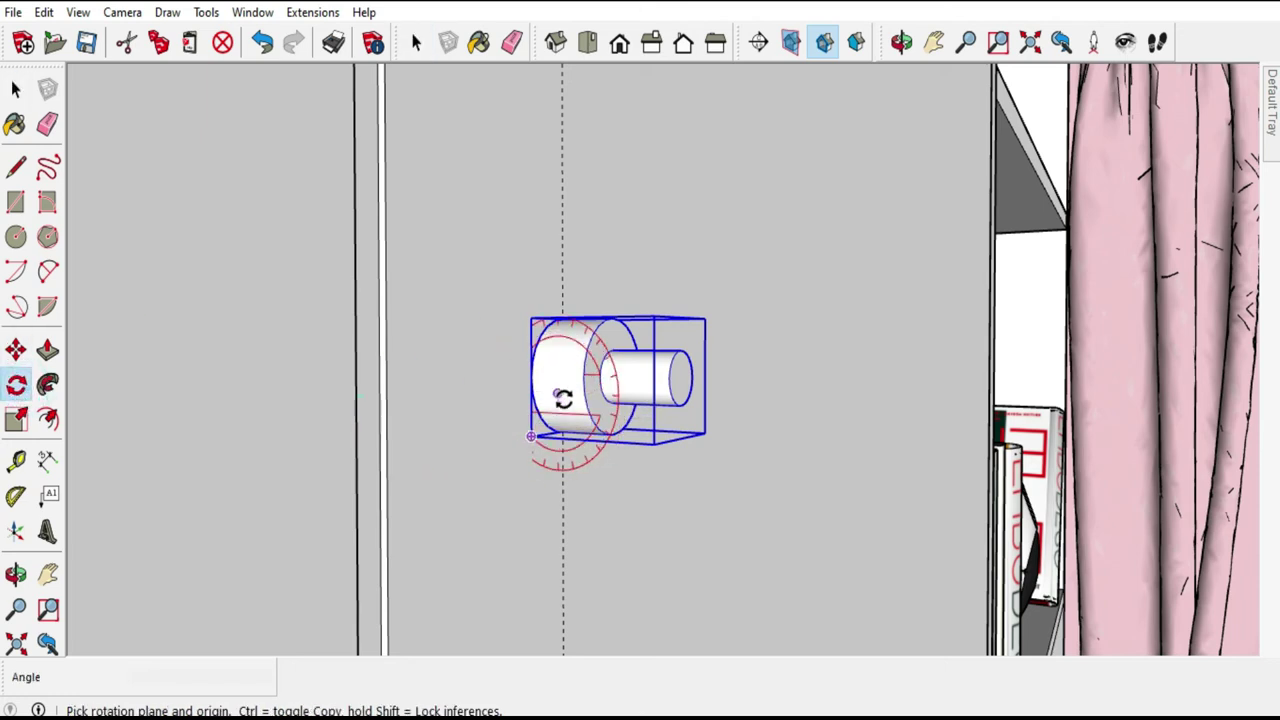
left_click(558, 394)
key("Escape")
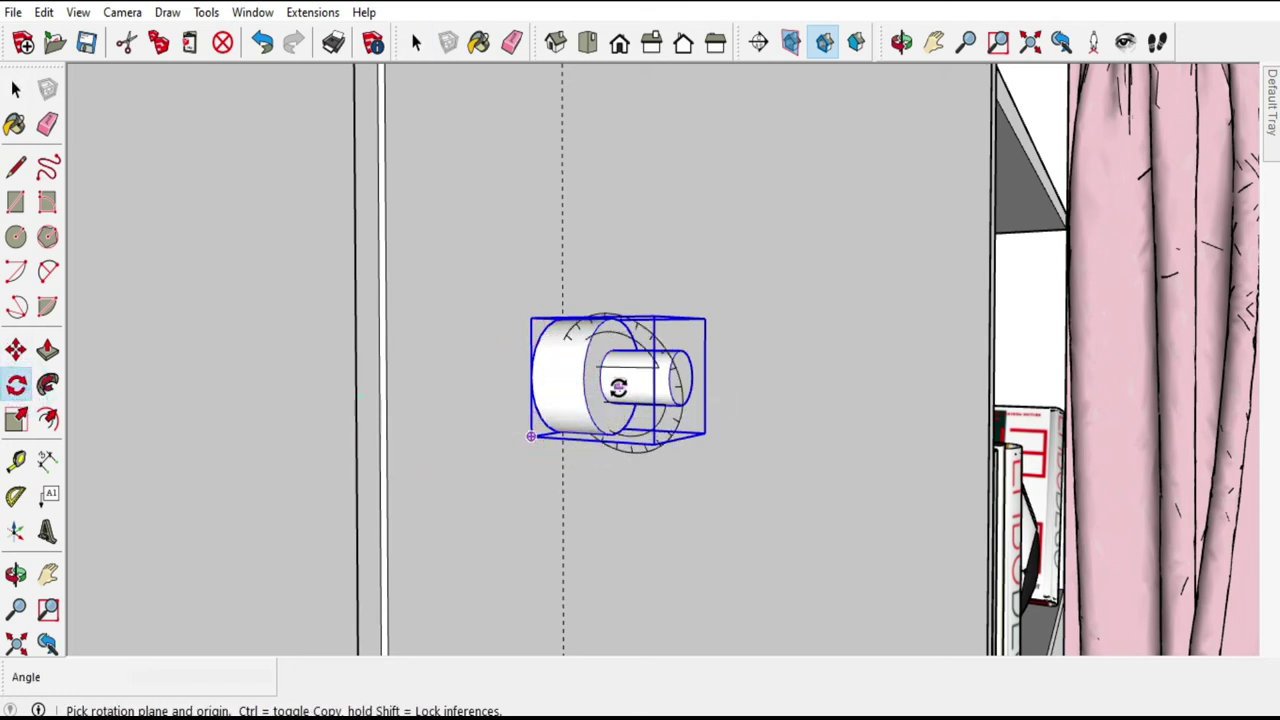
left_click(603, 384)
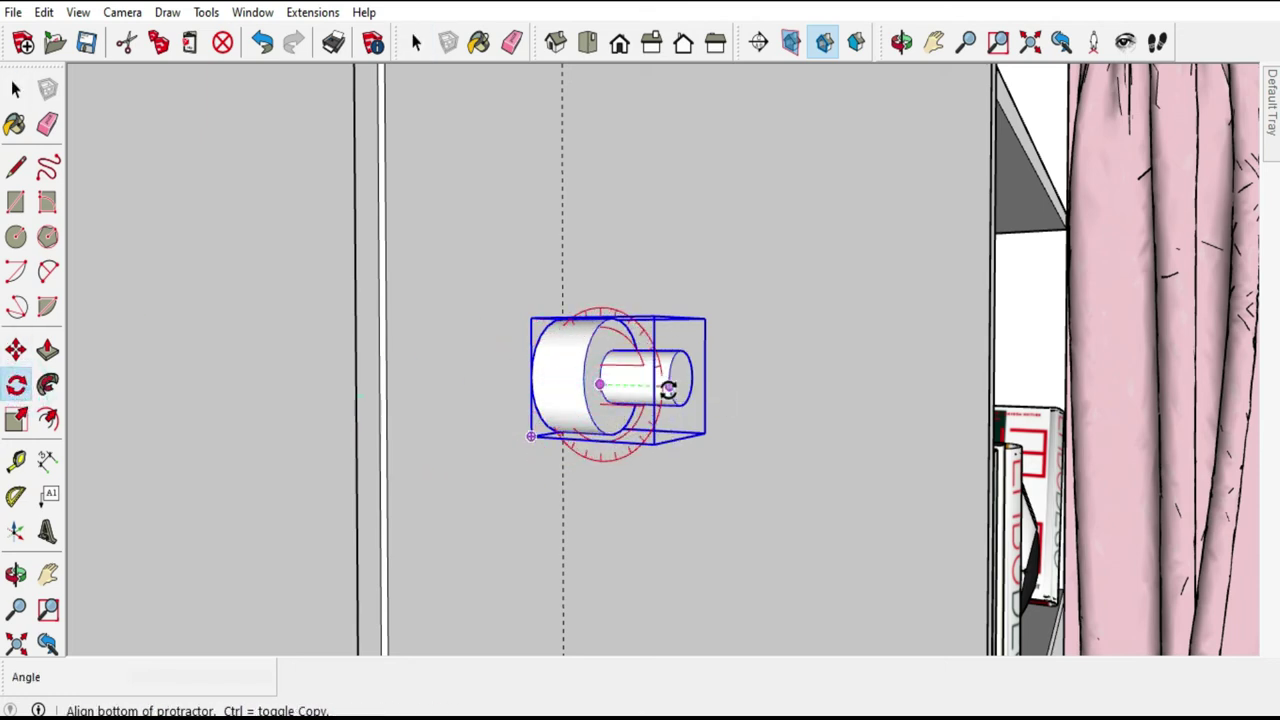
left_click(673, 393)
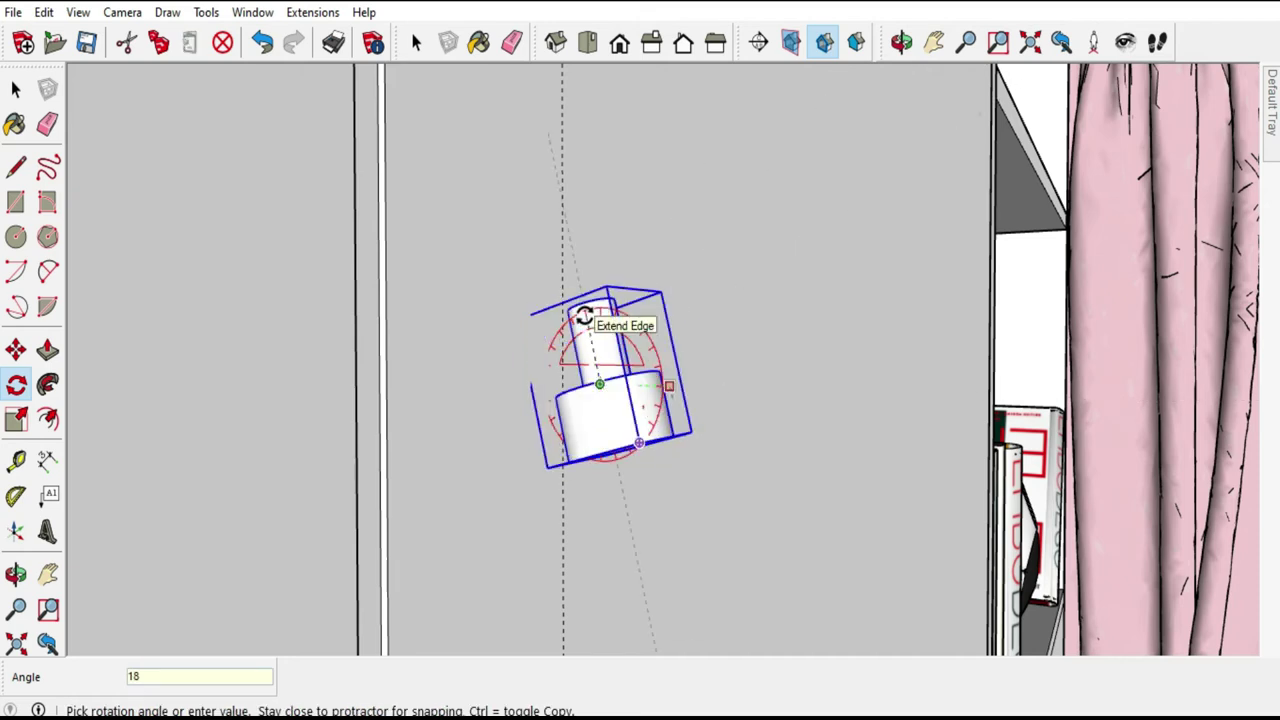
type("0")
key("Return")
Scale the knob up about 1.37 times.
mouse_move(559, 397)
middle_mouse_down()
mouse_move(320, 323)
mouse_move(600, 349)
mouse_move(559, 369)
middle_mouse_up()
scroll(623, 371, "down", 3)
scroll(591, 429, "down", 3)
scroll(591, 400, "up", 1)
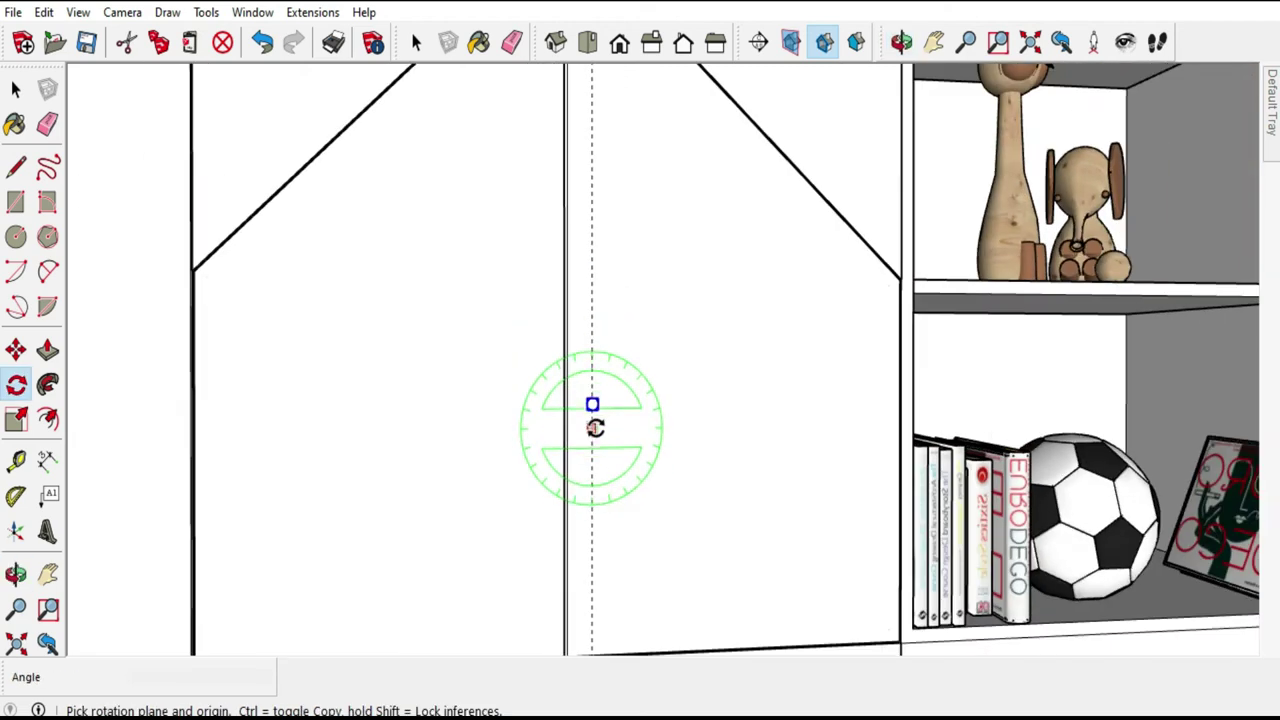
scroll(591, 414, "up", 2)
scroll(580, 320, "up", 2)
left_click(18, 420)
mouse_move(608, 338)
left_mouse_down()
mouse_move(636, 362)
mouse_move(694, 354)
left_mouse_up()
scroll(694, 354, "down", 2)
scroll(640, 423, "down", 1)
mouse_move(640, 423)
middle_mouse_down()
mouse_move(693, 391)
mouse_move(709, 517)
mouse_move(923, 402)
mouse_move(606, 317)
middle_mouse_up()
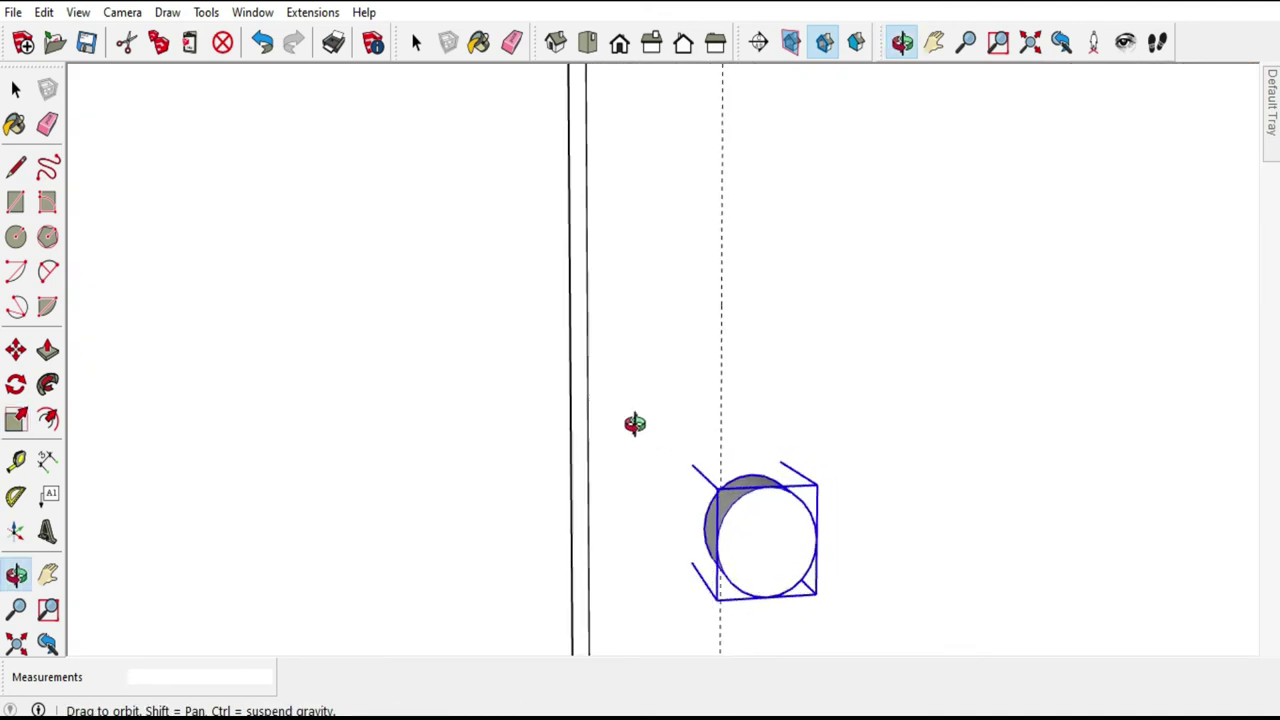
Copy one knob onto the left wardrobe door, then erase the dashed guide line.
scroll(606, 317, "down", 2)
left_click(15, 90)
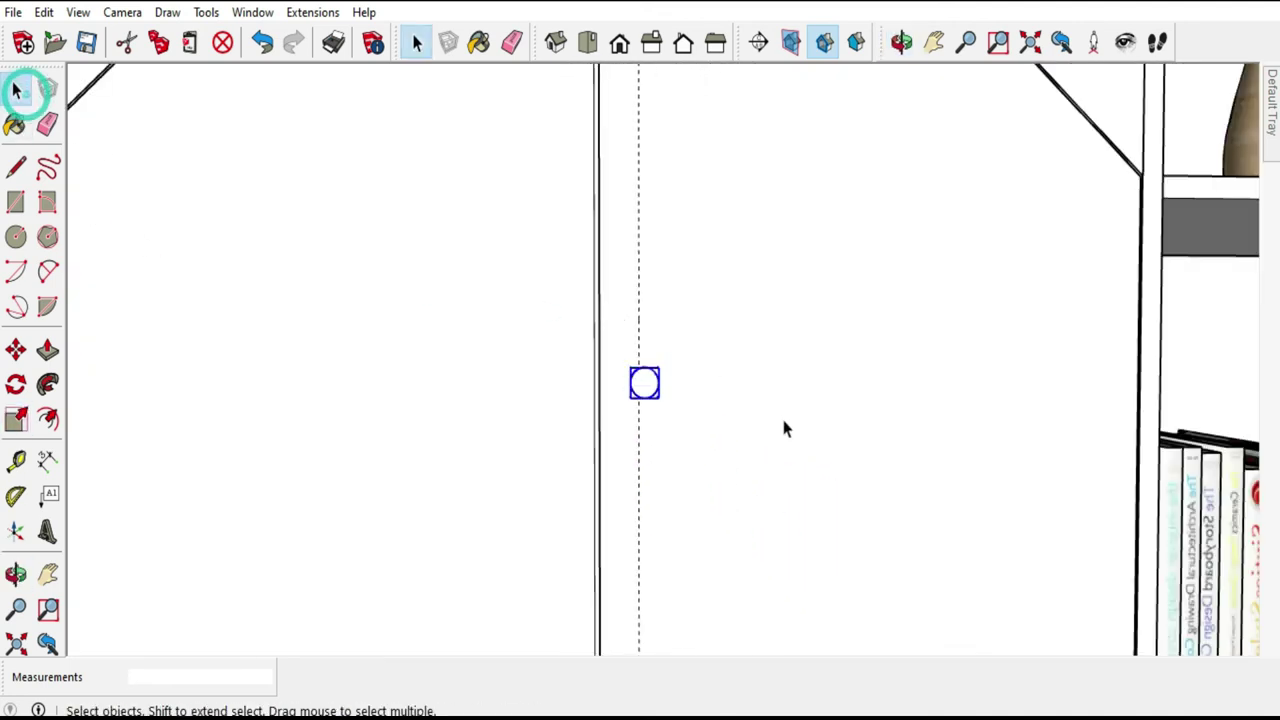
scroll(740, 397, "down", 1)
scroll(594, 354, "down", 2)
scroll(609, 362, "down", 2)
scroll(608, 362, "up", 1)
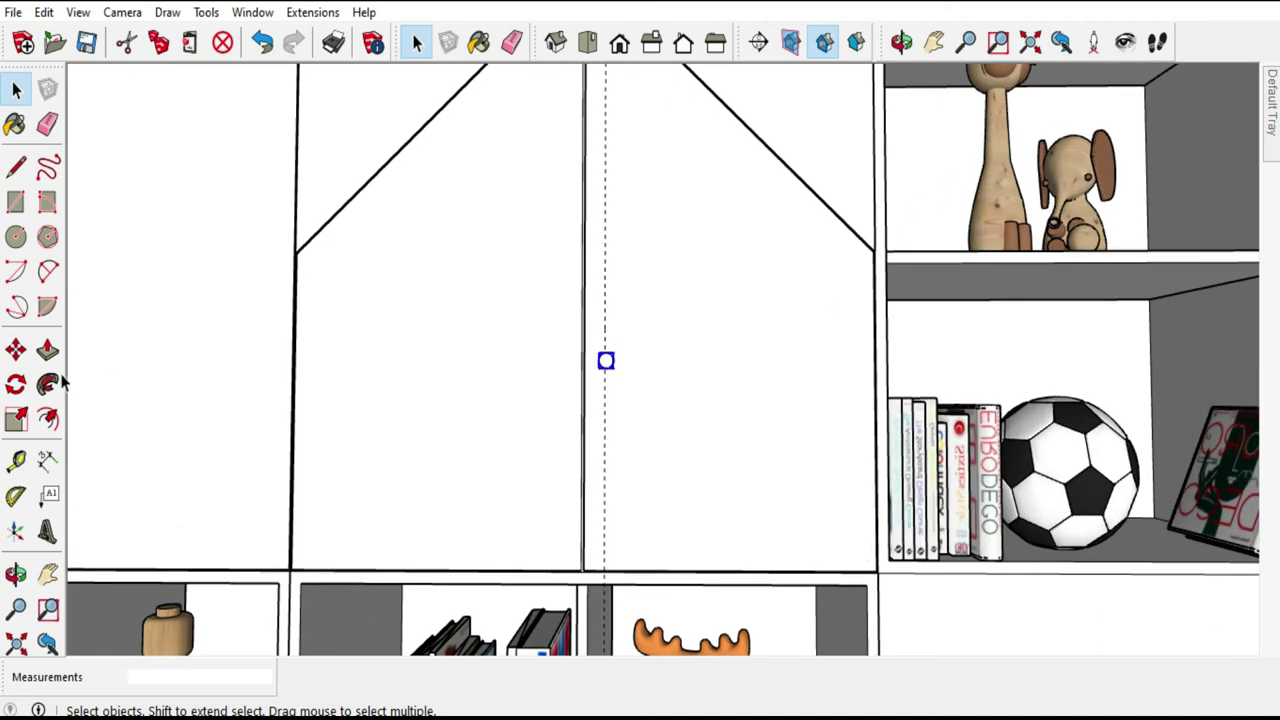
left_click(15, 350)
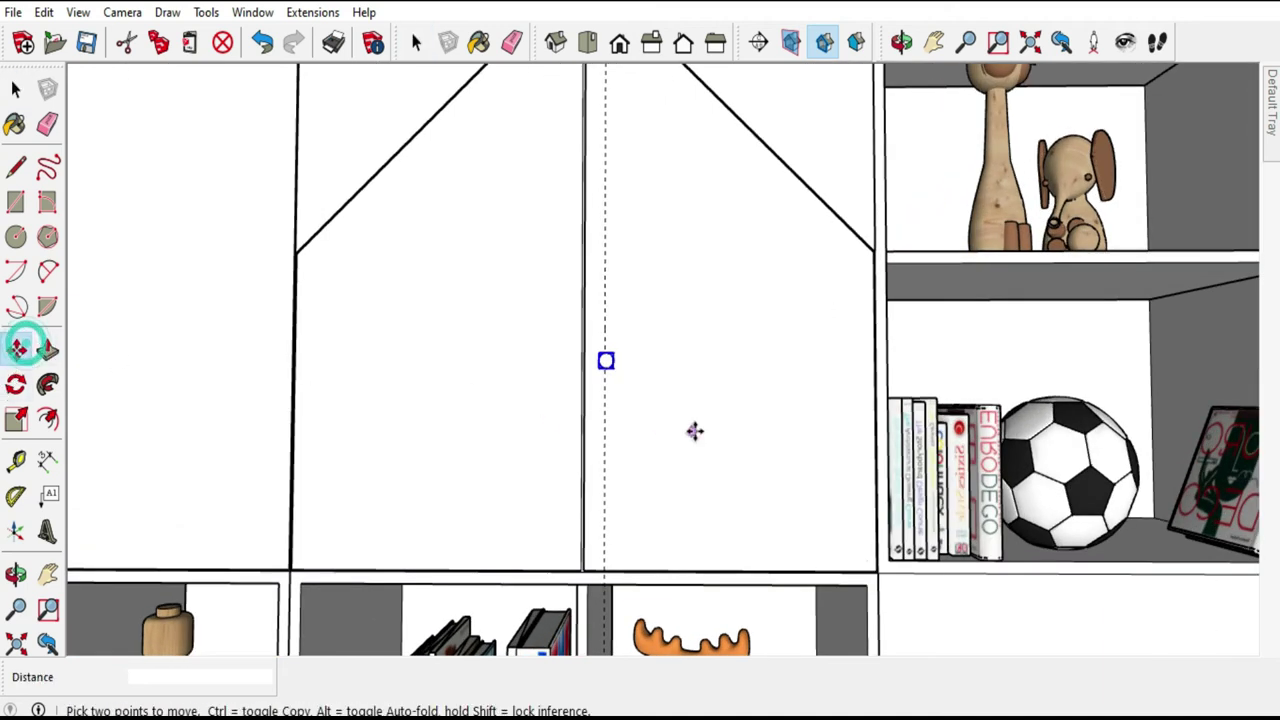
scroll(670, 422, "up", 2)
left_click(565, 325)
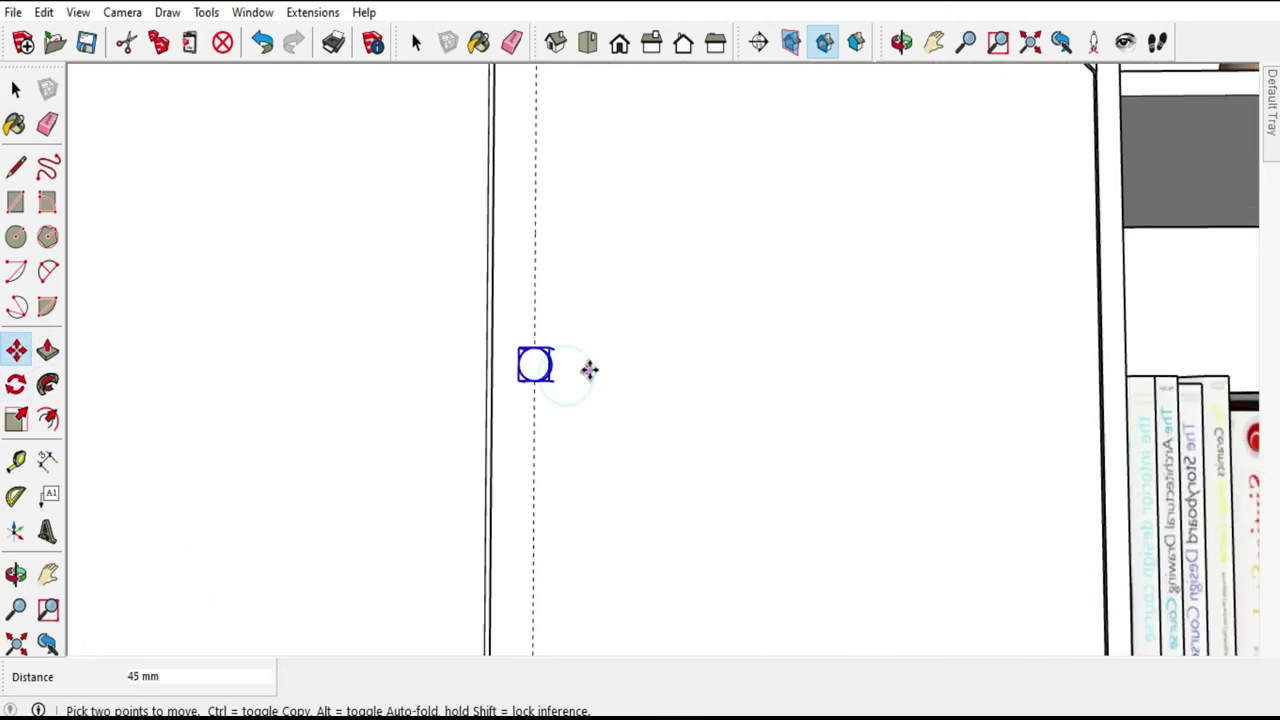
key("ctrl")
left_click(503, 380)
middle_click_drag(480, 377, 531, 409)
scroll(520, 395, "up", 3)
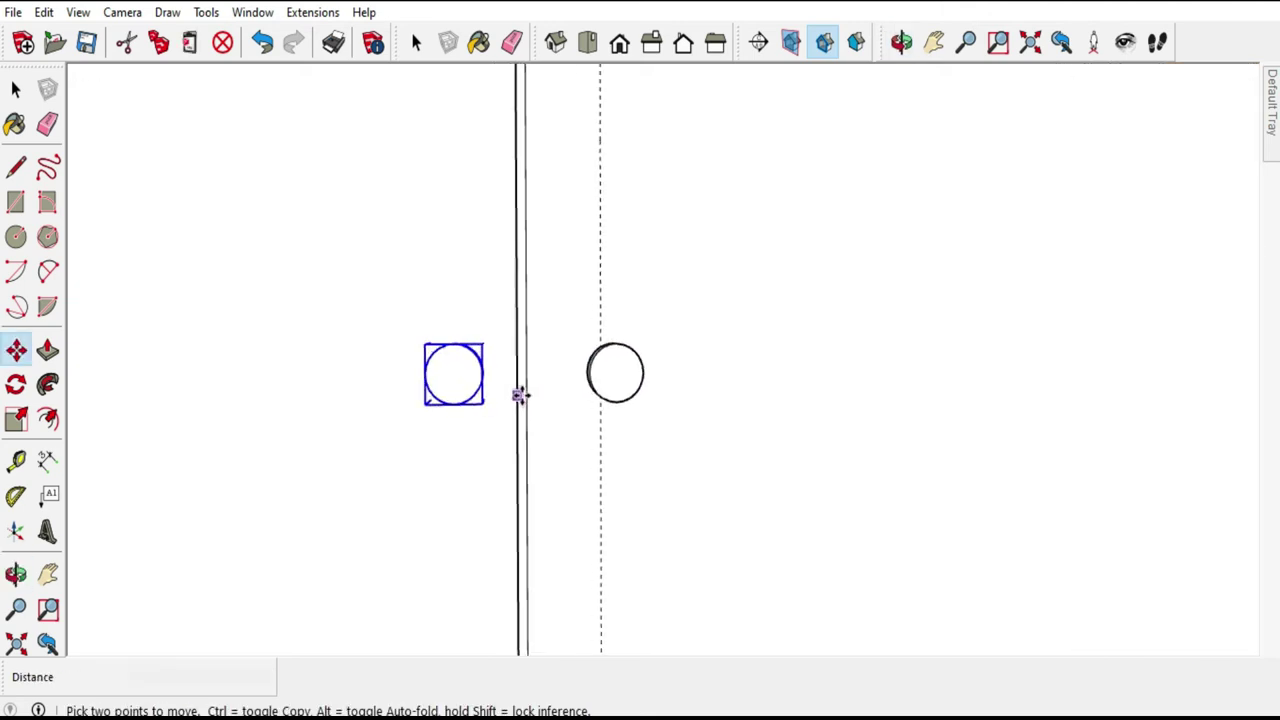
scroll(520, 398, "up", 2)
left_click(480, 426)
left_click(47, 122)
left_click(615, 236)
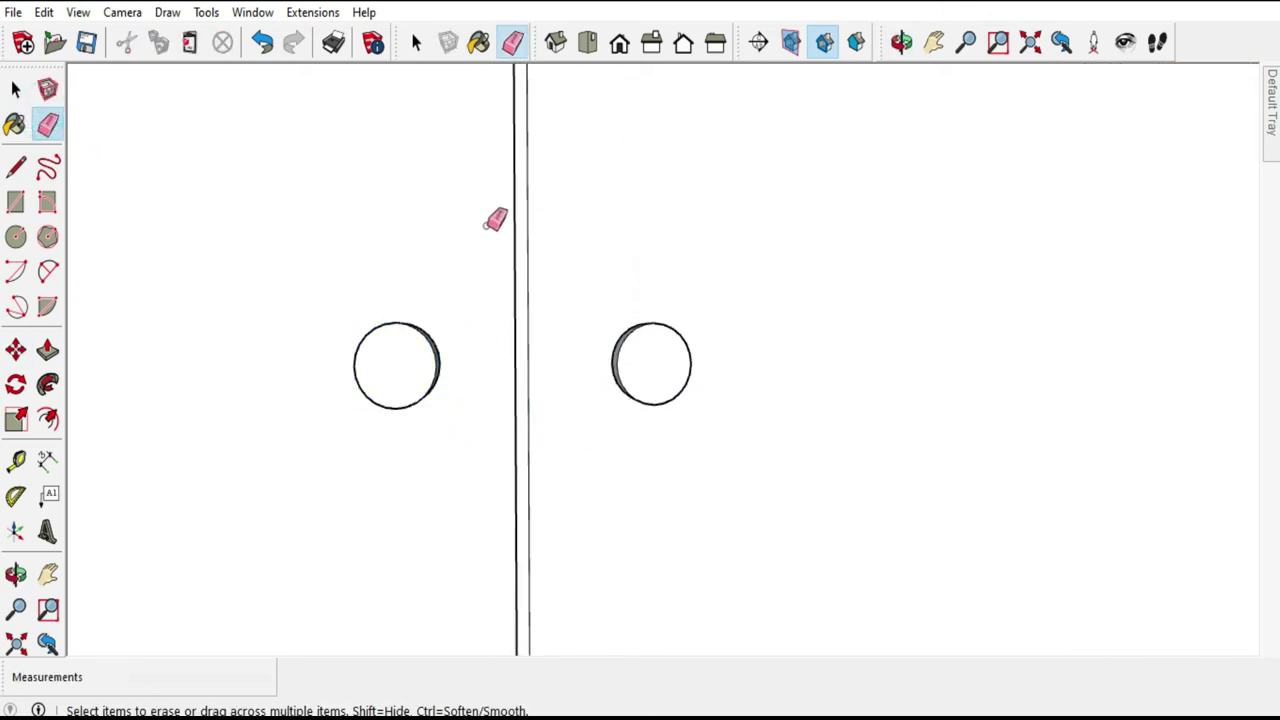
Select both right-hand knobs and copy the pair onto the left pair of doors.
left_click(15, 89)
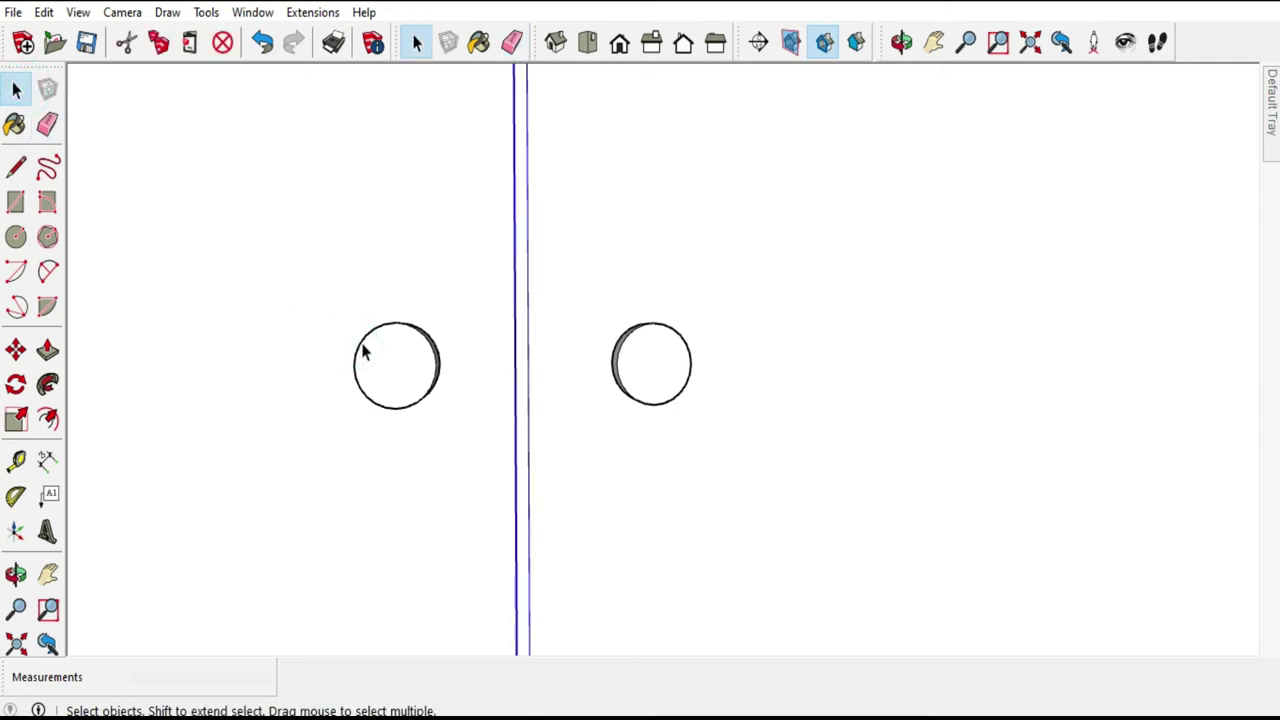
left_click(648, 365)
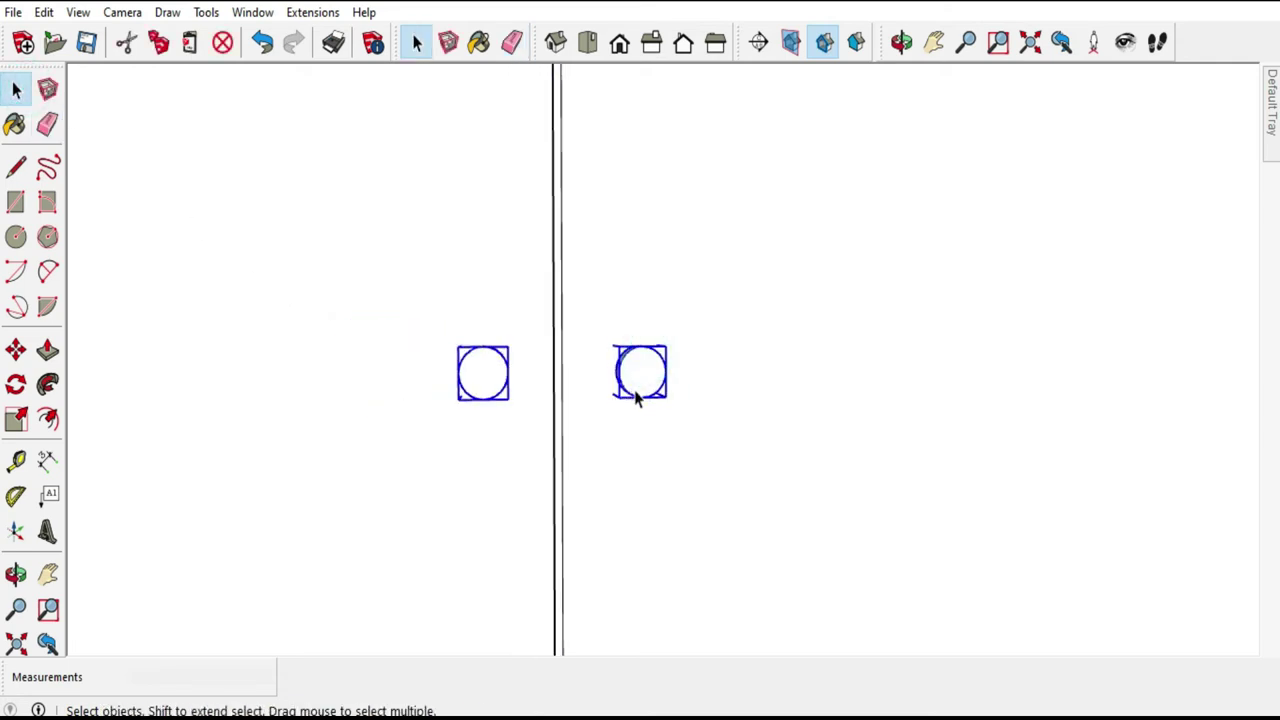
scroll(632, 405, "down", 10)
scroll(600, 430, "down", 3)
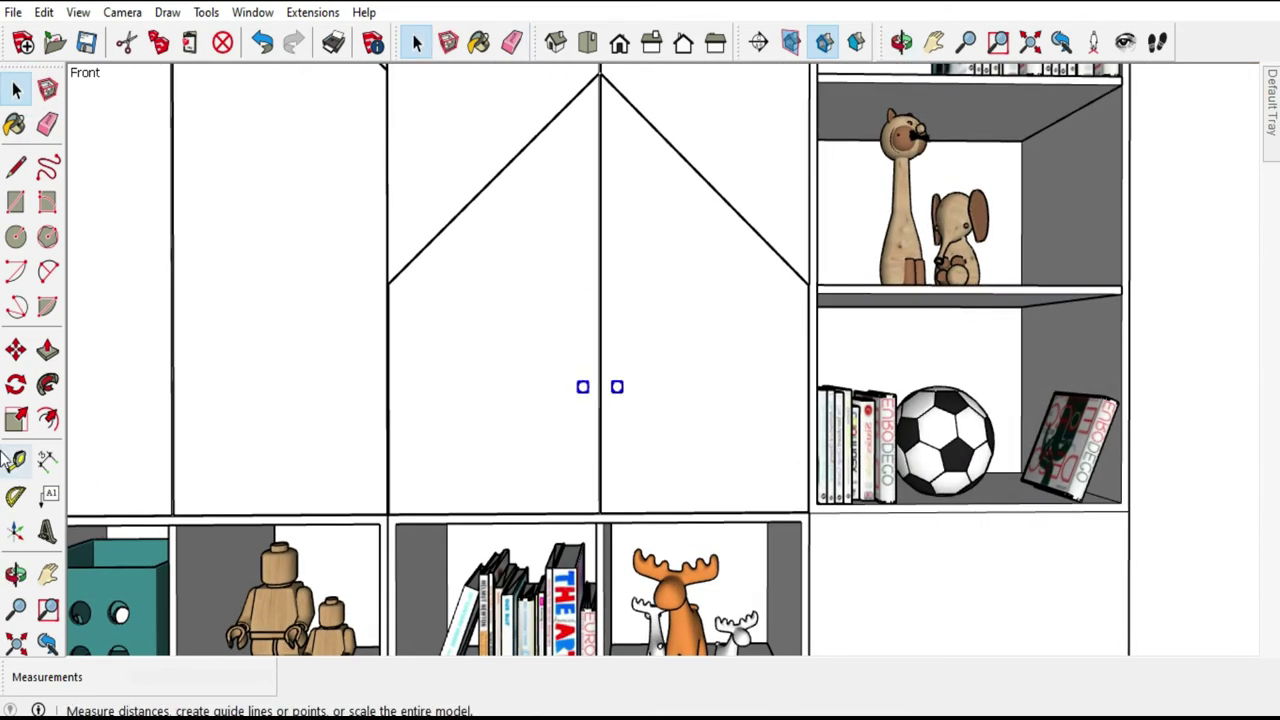
left_click(15, 349)
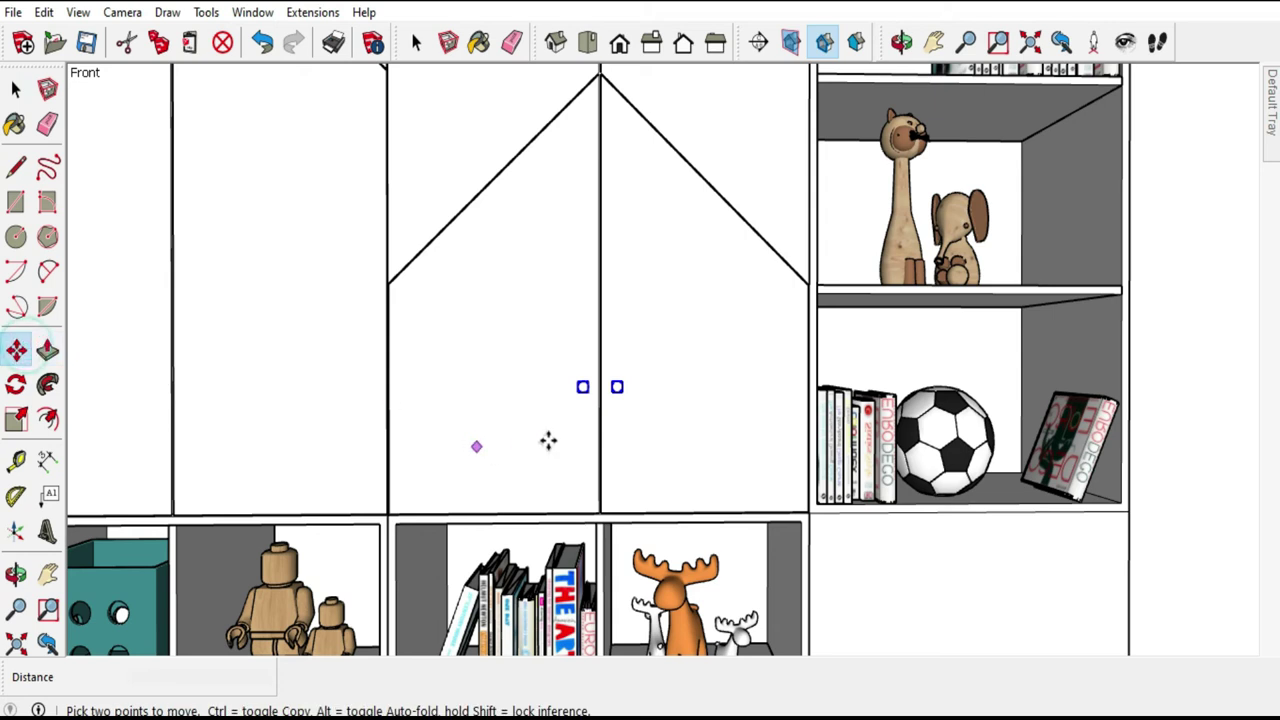
key("ctrl")
left_click(638, 403)
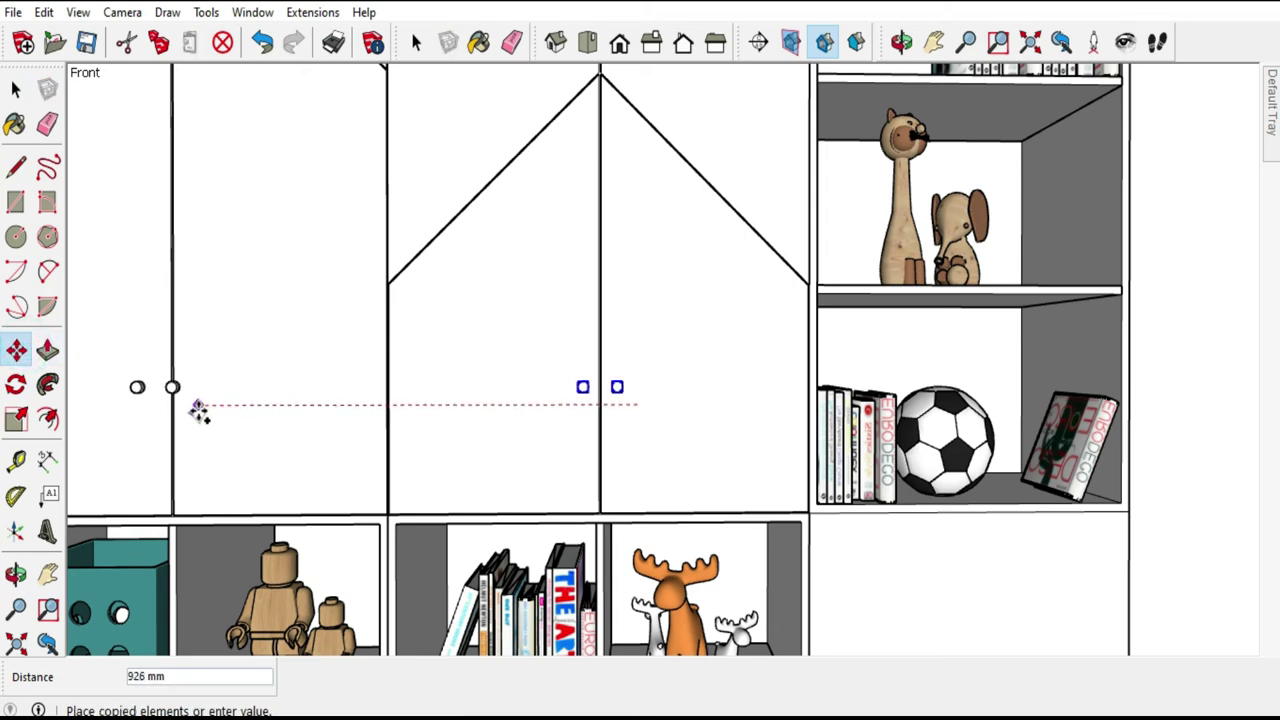
left_click(208, 412)
Orbit and pan the view to inspect the copied knobs on the left doors.
scroll(117, 371, "up", 2)
scroll(134, 366, "up", 5)
mouse_move(134, 366)
middle_mouse_down()
mouse_move(320, 408)
mouse_move(417, 411)
mouse_move(408, 420)
middle_mouse_up()
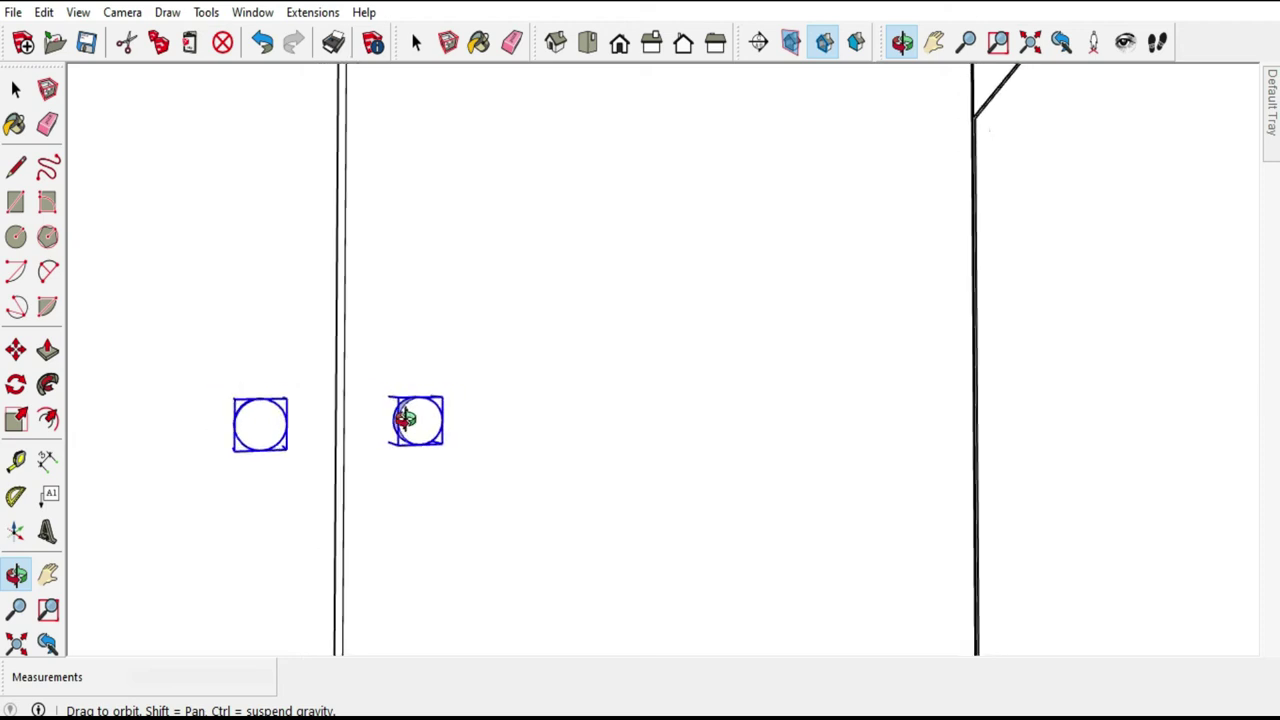
scroll(351, 360, "down", 2)
scroll(347, 305, "down", 3)
scroll(310, 360, "down", 3)
scroll(300, 410, "down", 1)
mouse_move(597, 434)
middle_mouse_down()
mouse_move(534, 429)
mouse_move(475, 469)
middle_mouse_up()
scroll(475, 469, "down", 2)
scroll(543, 324, "down", 2)
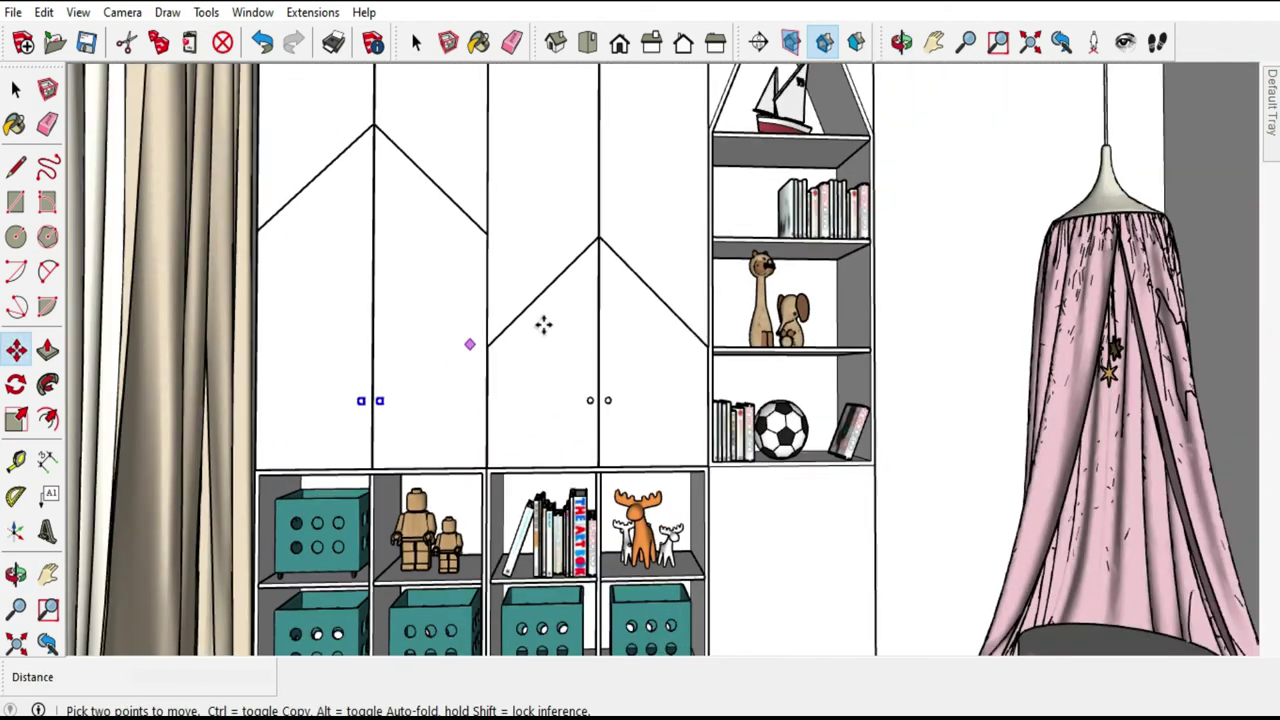
left_click(15, 90)
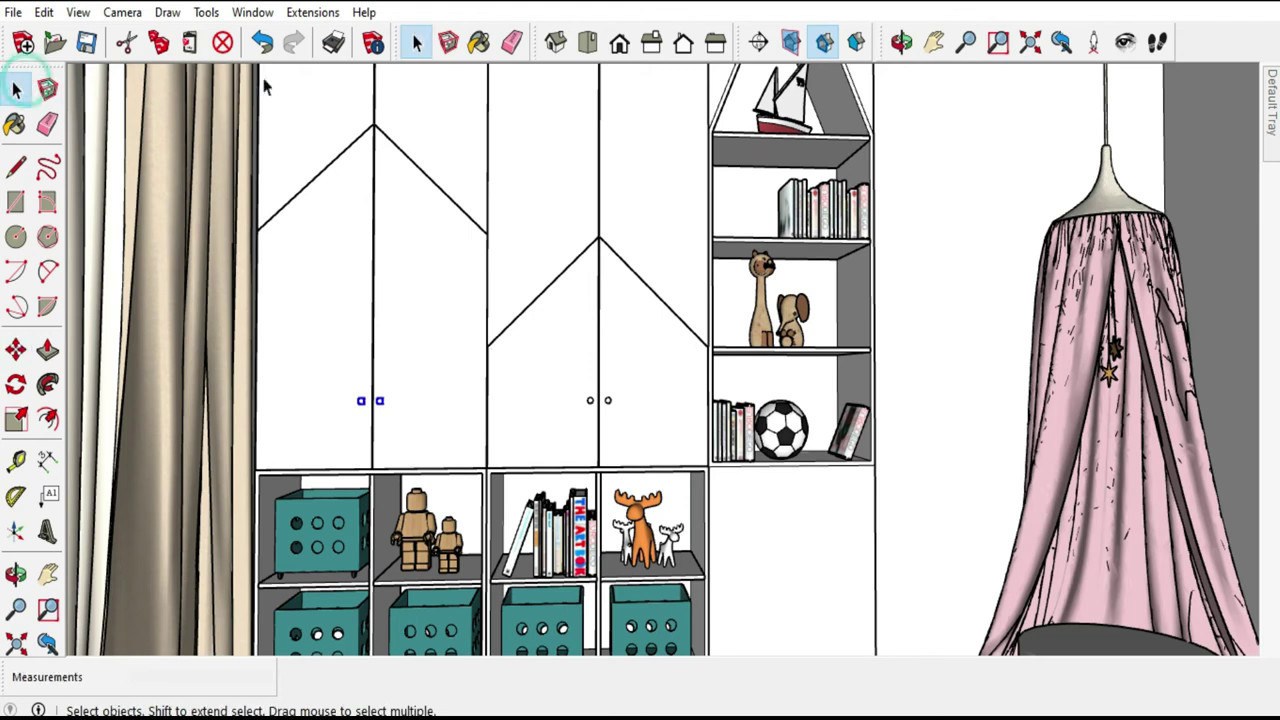
scroll(457, 194, "down", 3)
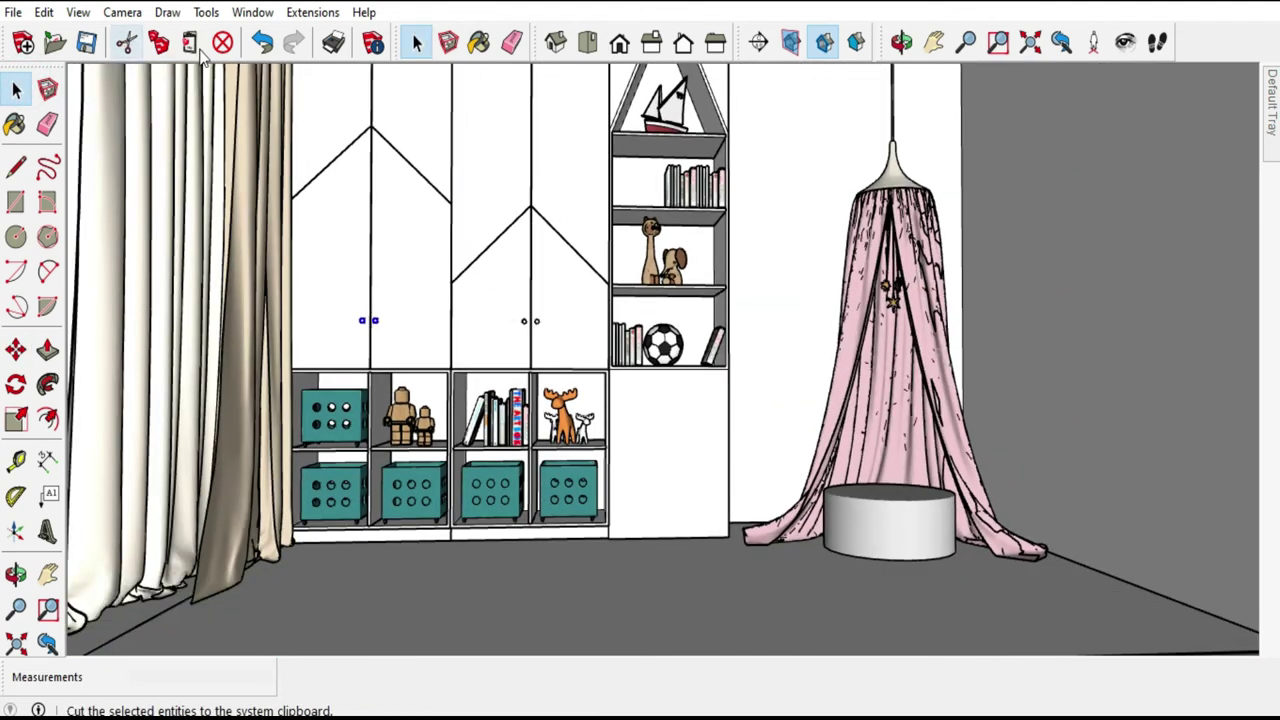
left_click(933, 41)
left_click_drag(703, 330, 700, 400)
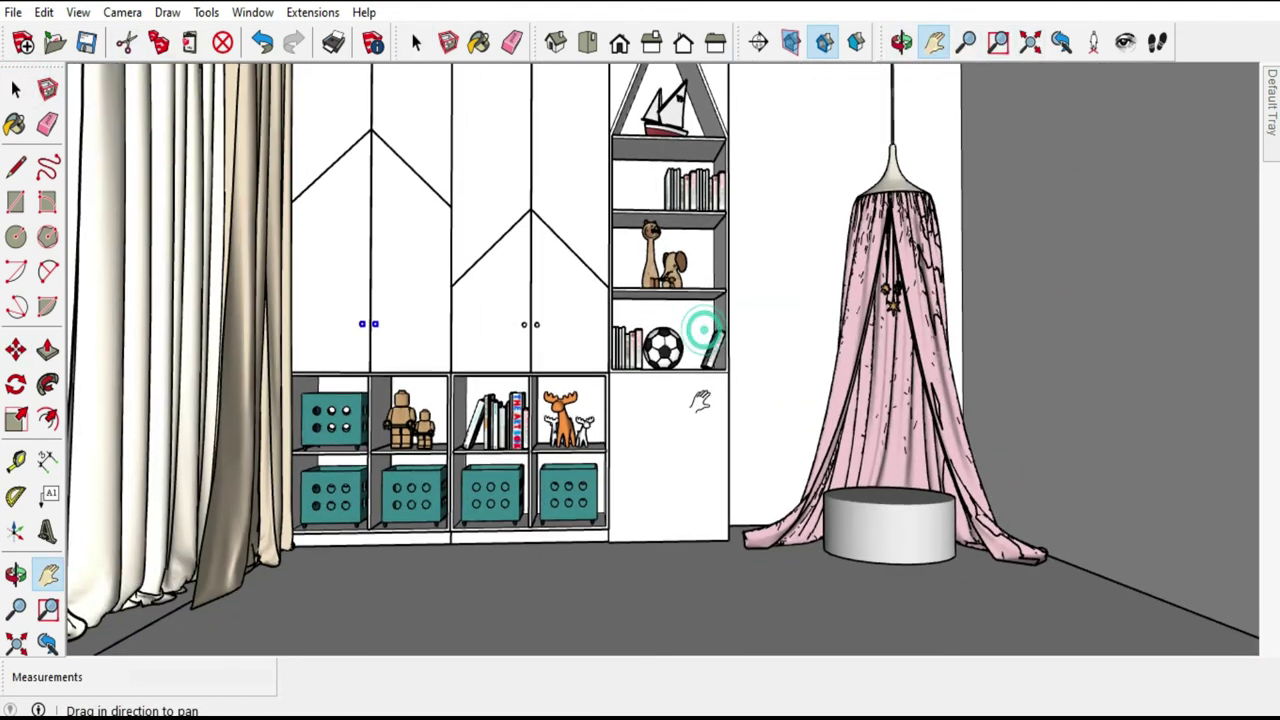
scroll(700, 400, "down", 2)
scroll(625, 400, "down", 2)
scroll(645, 460, "down", 1)
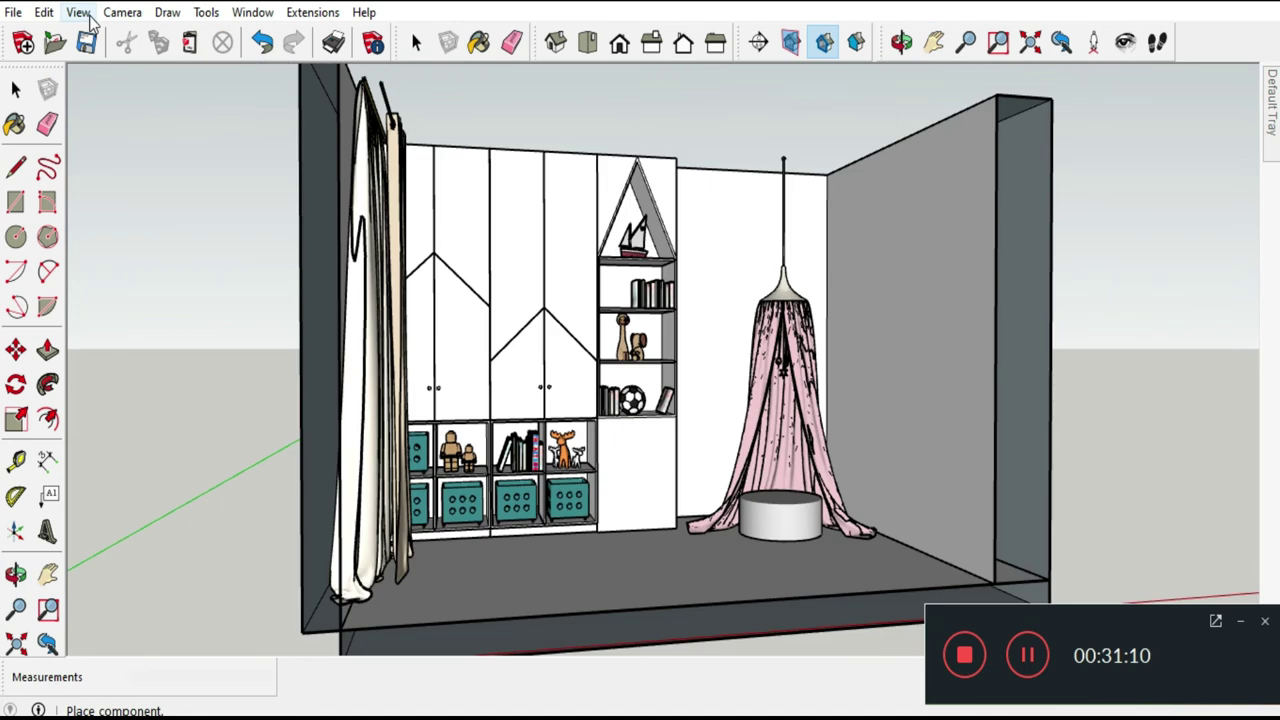
Place the giraffe height chart near the right wall and rotate it 90° upright.
left_click(929, 525)
scroll(975, 535, "up", 1)
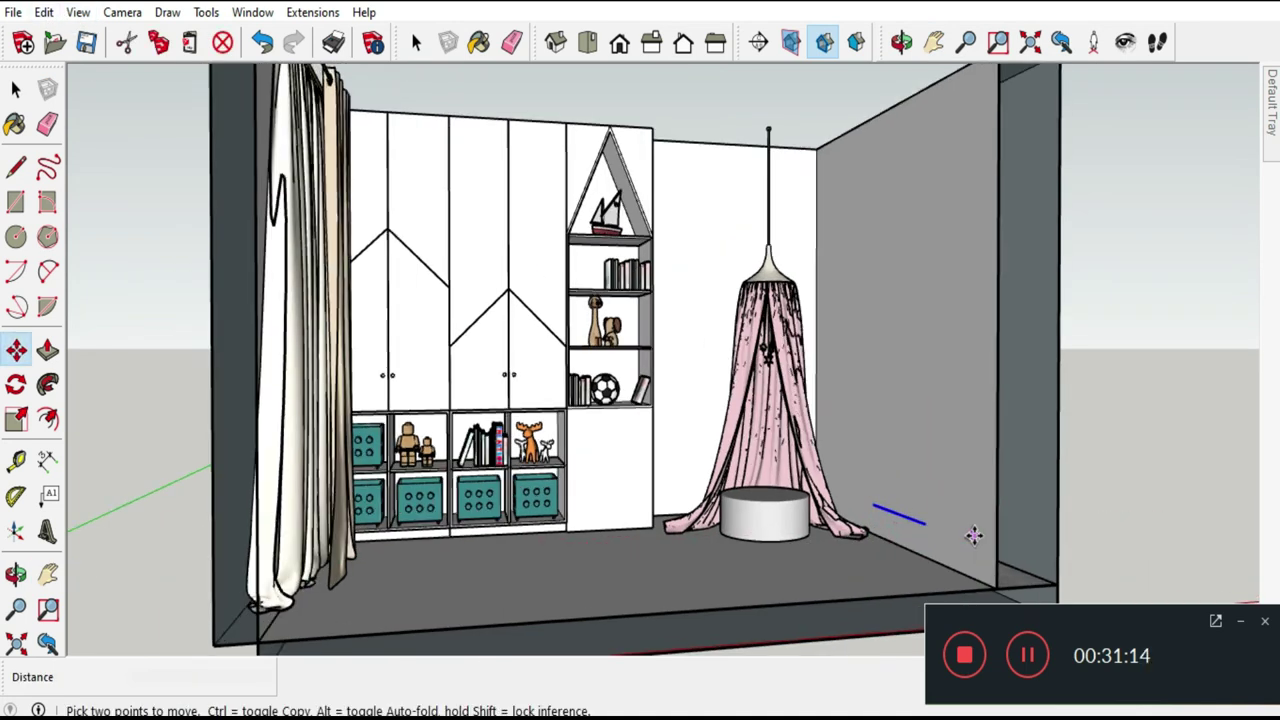
scroll(955, 532, "up", 2)
scroll(925, 528, "up", 2)
scroll(905, 522, "up", 1)
scroll(897, 518, "up", 1)
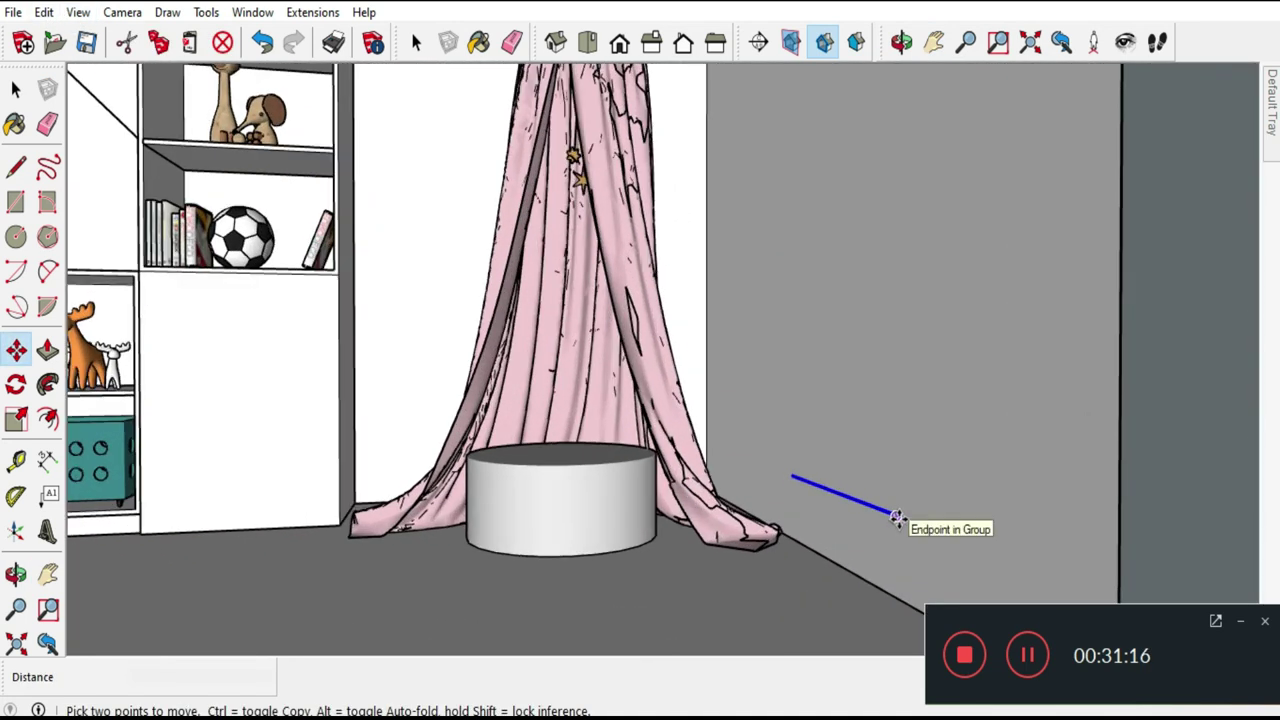
left_click(16, 384)
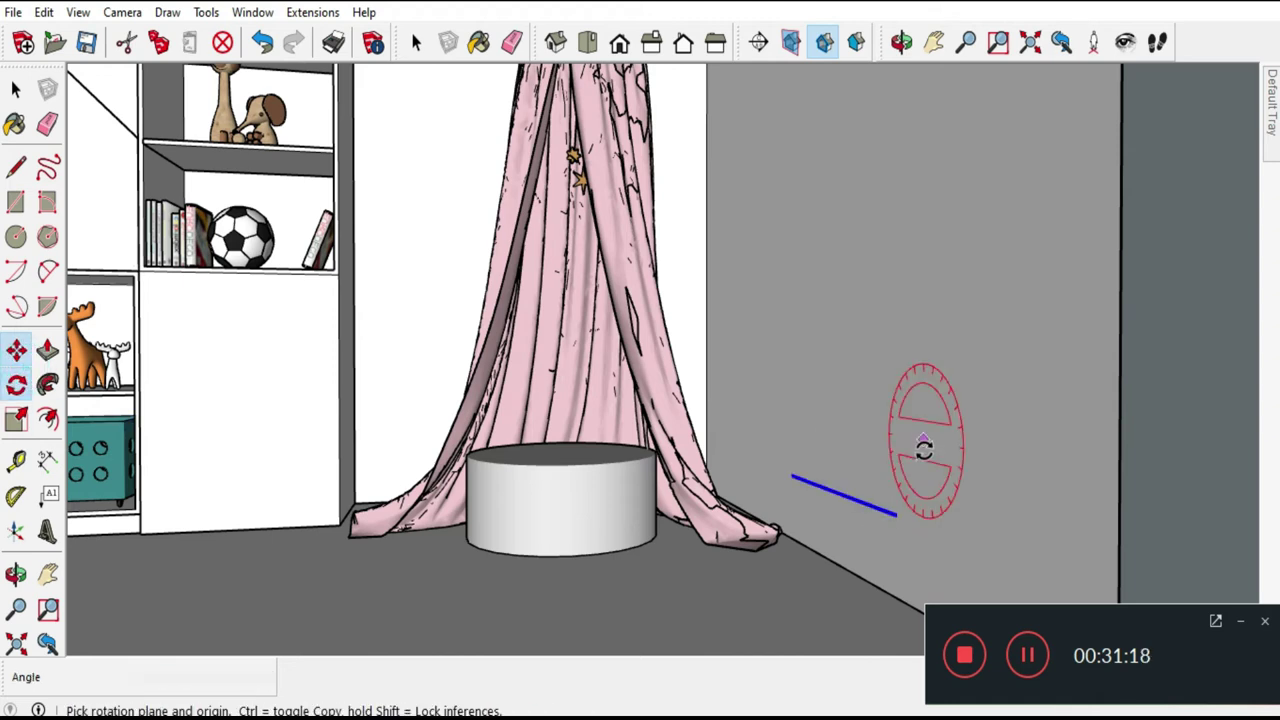
left_click(890, 517)
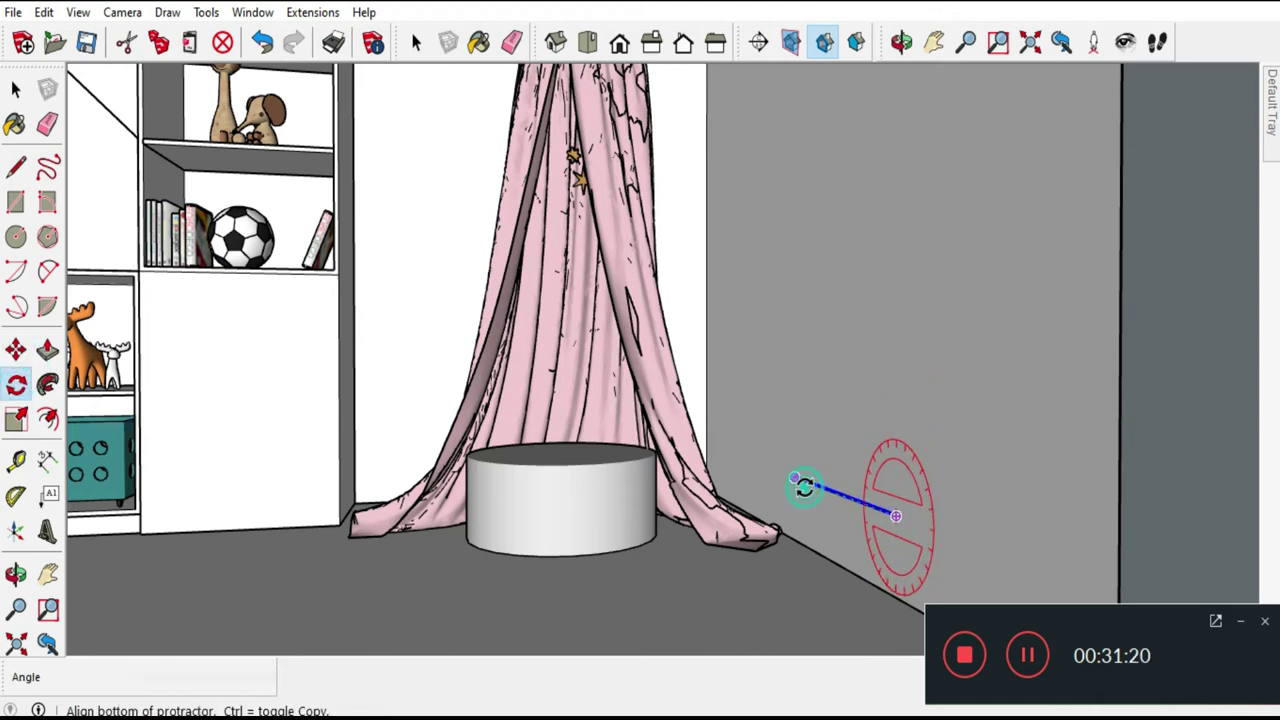
left_click(804, 487)
left_click(832, 403)
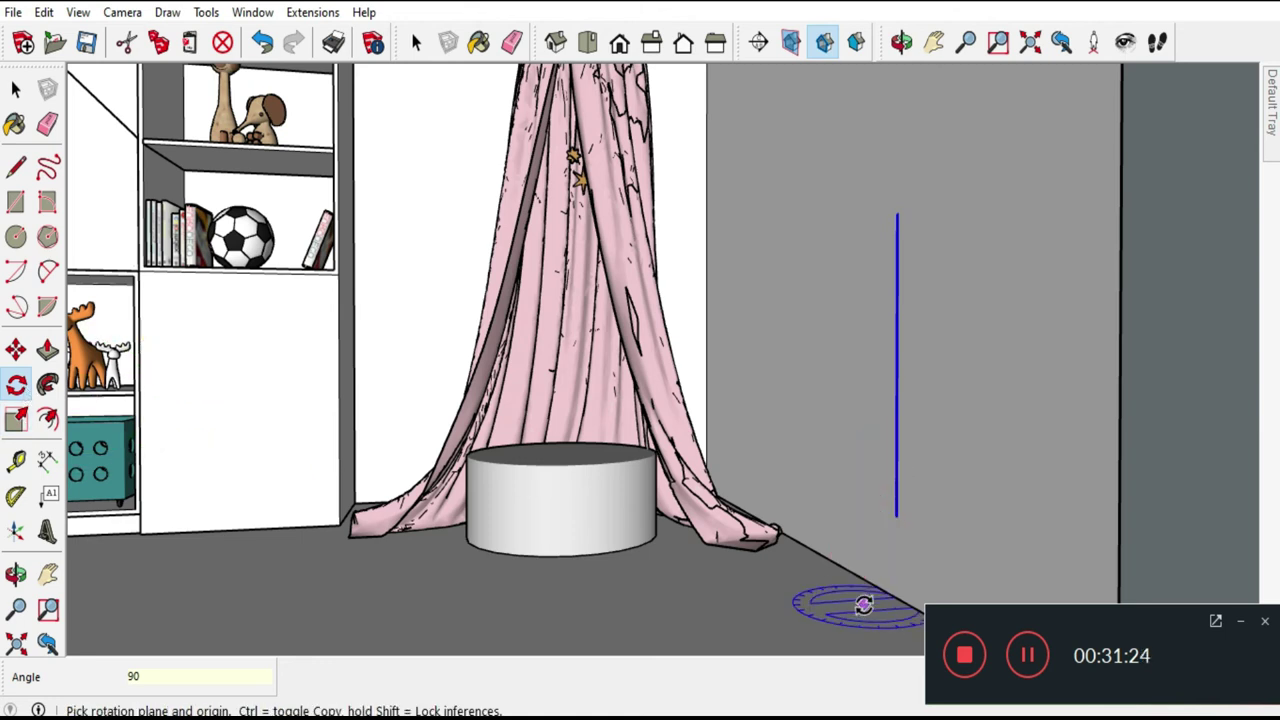
Turn the standing giraffe chart another 90° so it faces into the room.
left_click_drag(872, 604, 821, 607)
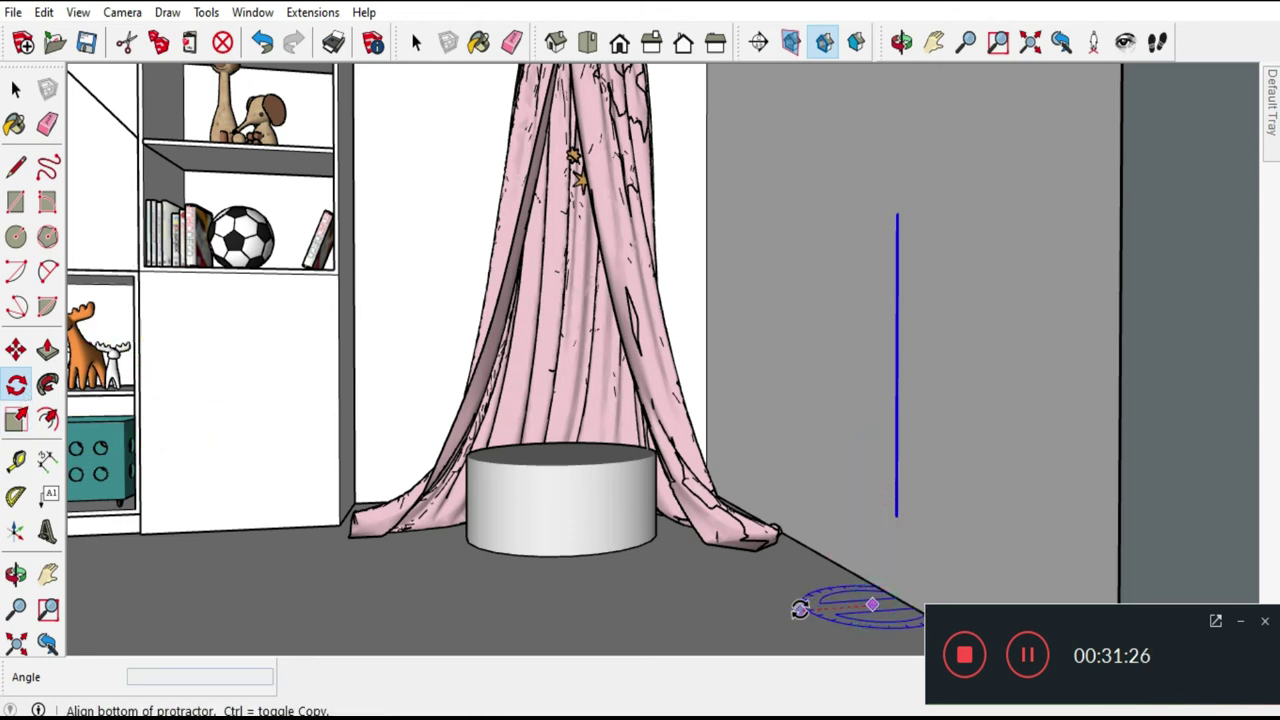
left_click(799, 610)
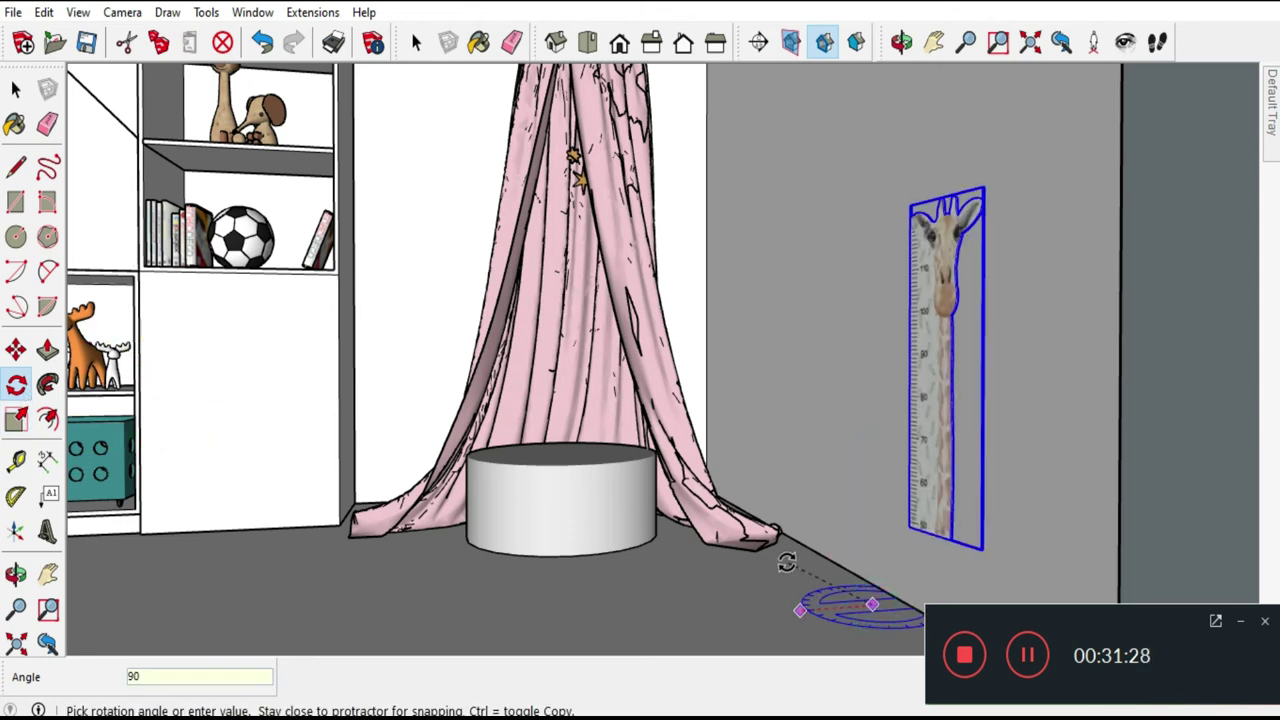
left_click(787, 563)
mouse_move(960, 325)
middle_mouse_down()
mouse_move(997, 402)
mouse_move(890, 316)
middle_mouse_up()
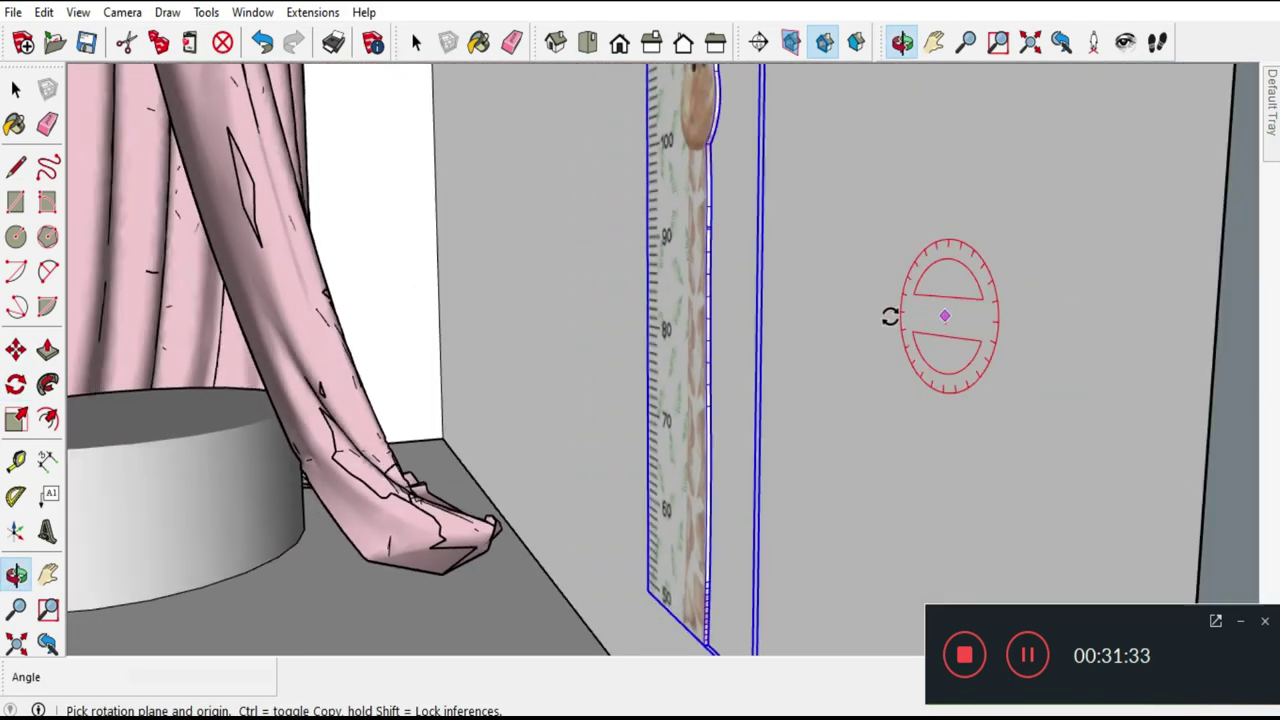
scroll(890, 316, "down", 5)
middle_click_drag(749, 371, 97, 303)
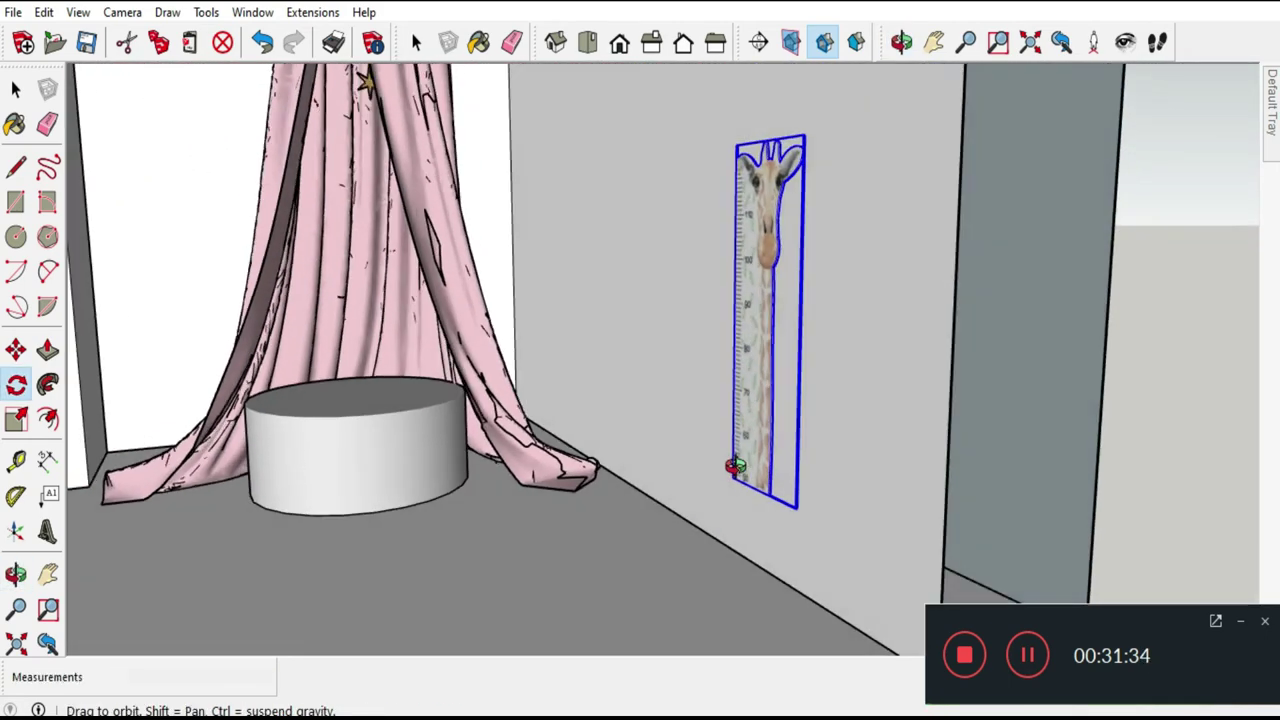
Add a Tape Measure guide line at the wanted height above the floor.
left_click(16, 349)
mouse_move(569, 457)
middle_mouse_down()
mouse_move(737, 443)
mouse_move(780, 468)
middle_mouse_up()
left_click(16, 460)
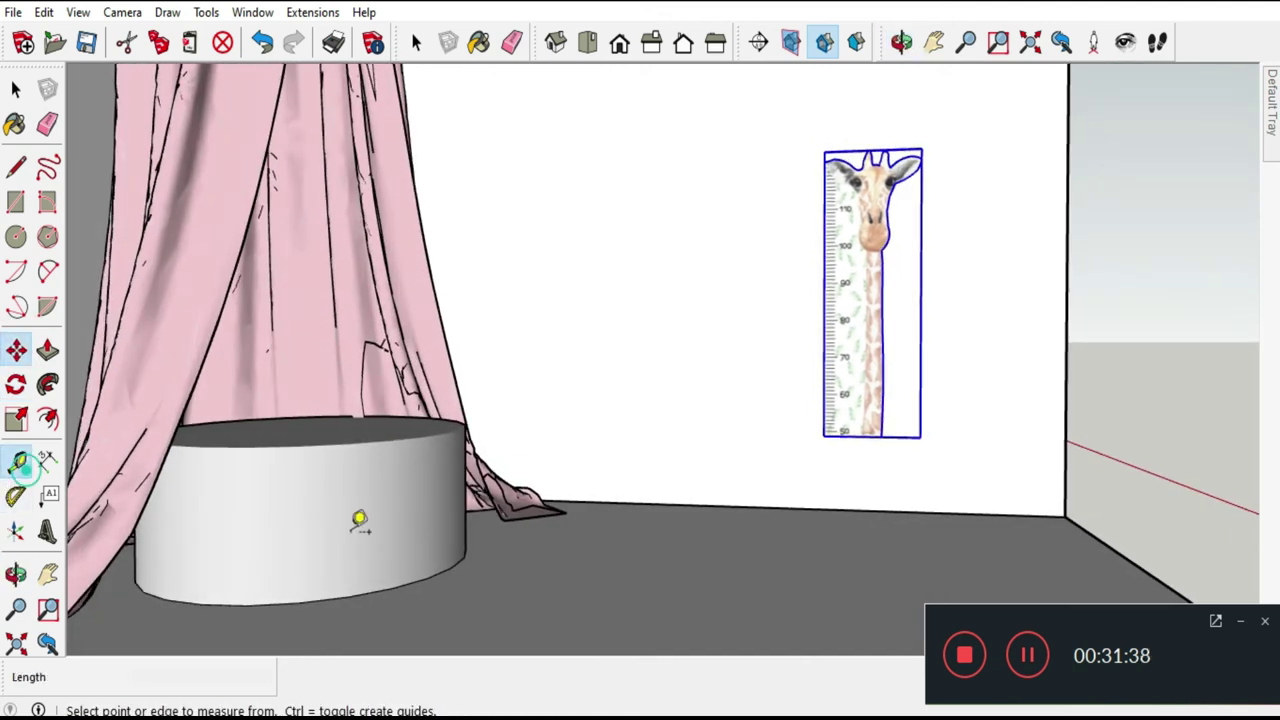
scroll(860, 500, "up", 3)
scroll(762, 492, "up", 2)
left_click(750, 502)
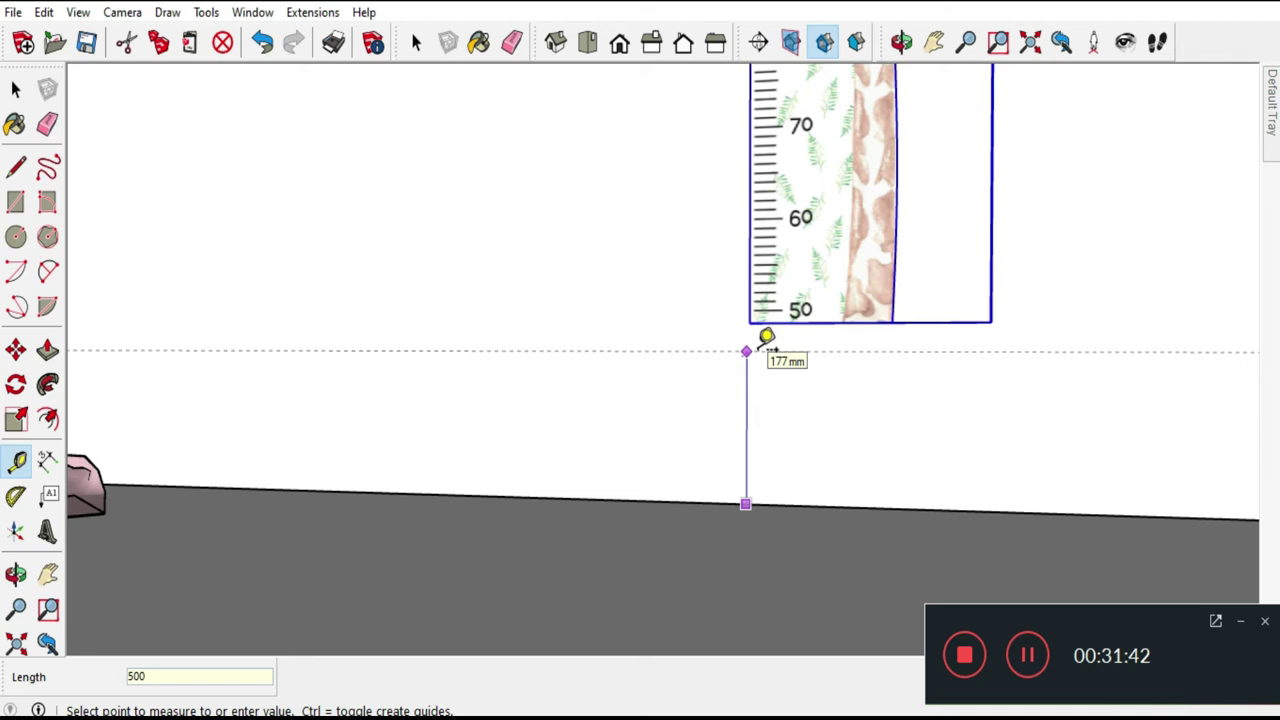
left_click(766, 345)
Raise the giraffe chart so its base sits on the guide line.
mouse_move(711, 346)
middle_mouse_down()
mouse_move(797, 334)
mouse_move(660, 449)
mouse_move(543, 371)
middle_mouse_up()
scroll(586, 466, "up", 1)
scroll(573, 395, "up", 1)
left_click(17, 348)
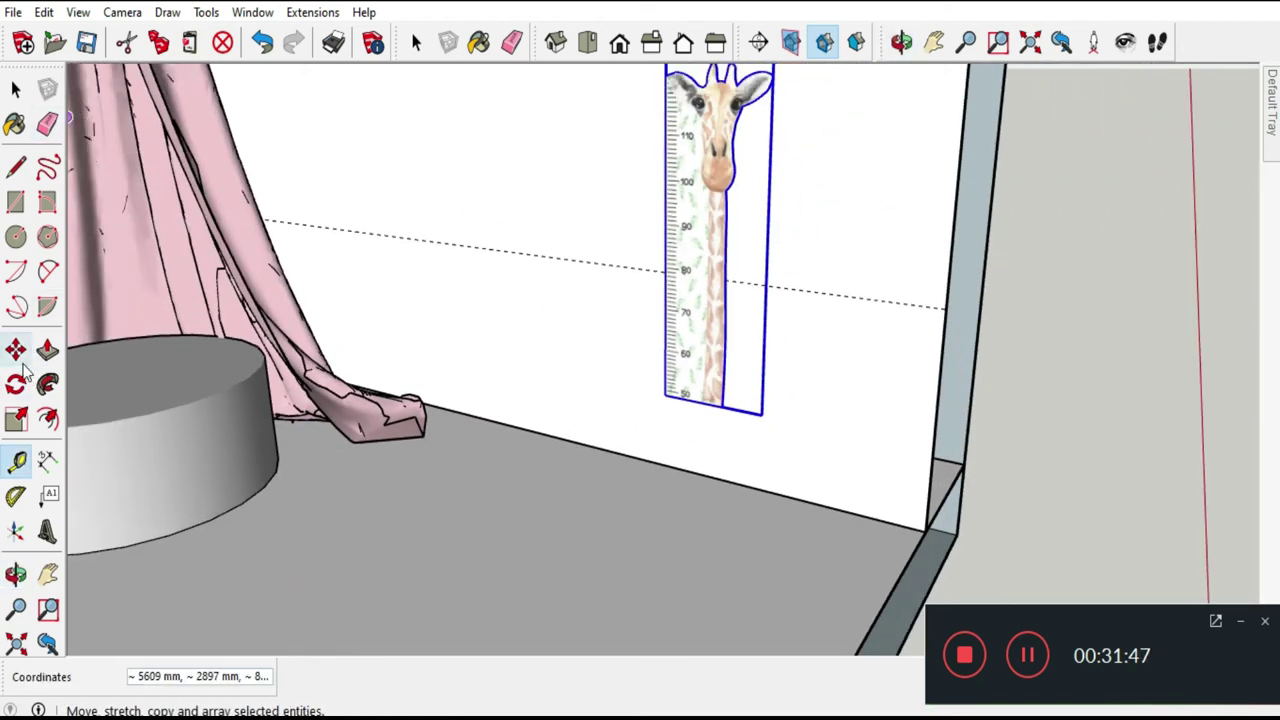
left_click(667, 395)
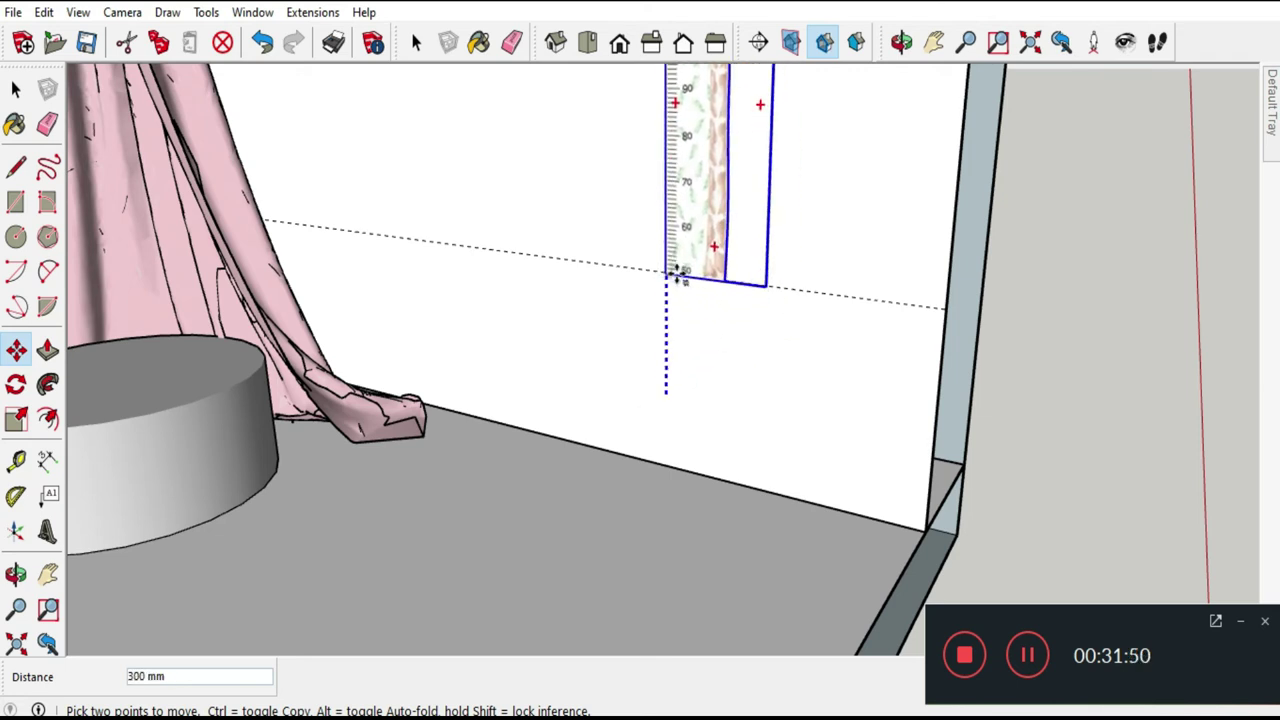
left_click(676, 274)
scroll(843, 477, "down", 2)
scroll(834, 486, "down", 2)
Erase the height guide line.
mouse_move(834, 486)
middle_mouse_down()
mouse_move(694, 374)
mouse_move(648, 408)
middle_mouse_up()
left_click(49, 122)
left_click(815, 428)
middle_click_drag(783, 440, 830, 440)
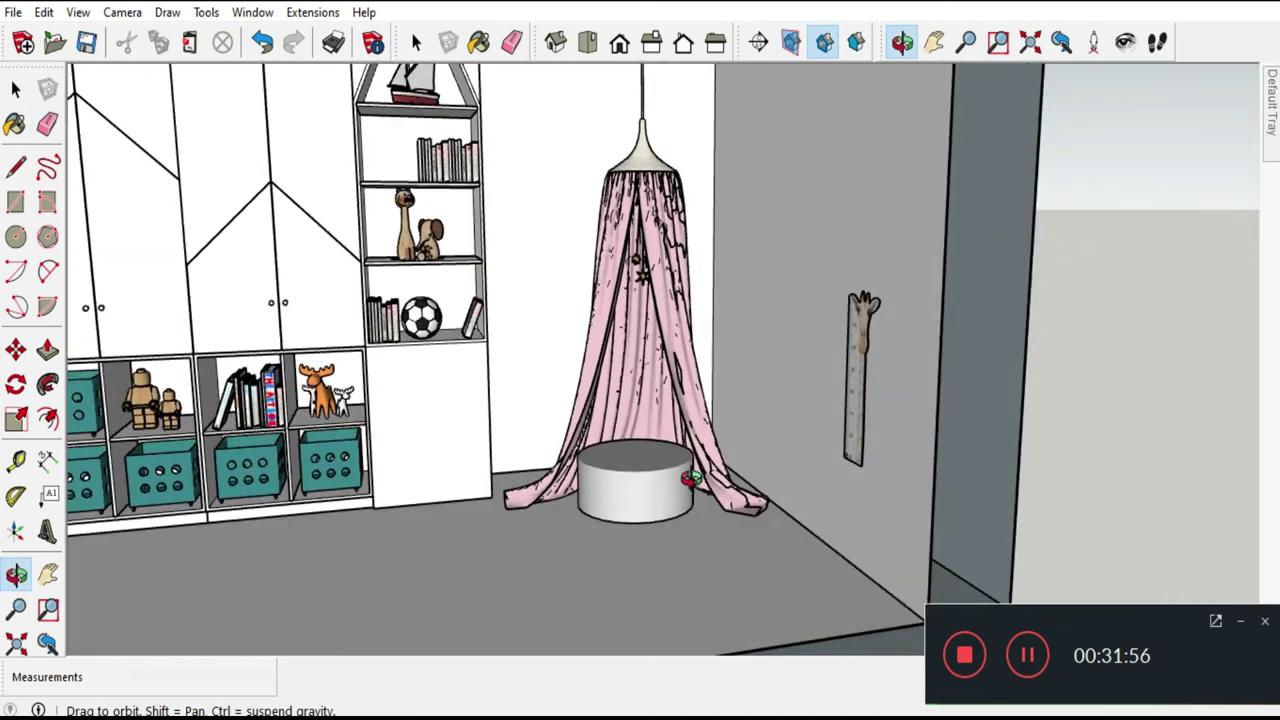
Slide the giraffe chart sideways along the wall beside the canopy.
left_click(14, 90)
scroll(864, 509, "up", 2)
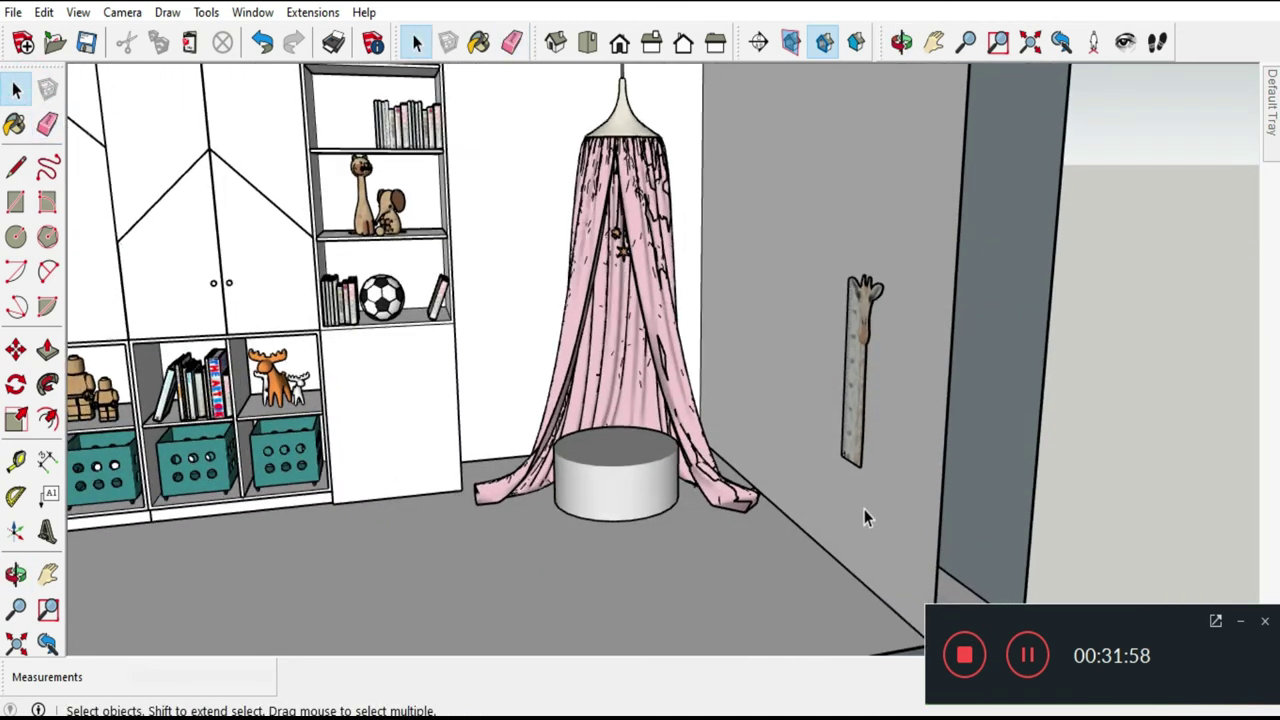
middle_click_drag(864, 509, 914, 491)
scroll(930, 450, "up", 3)
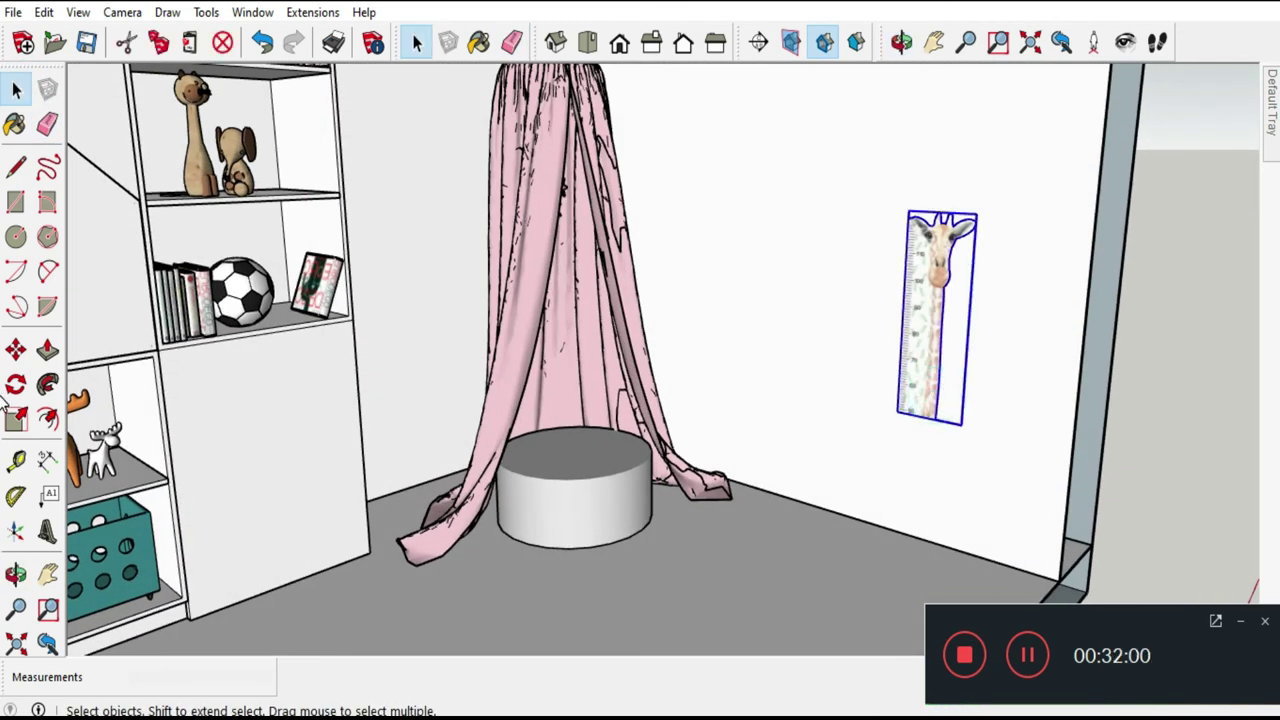
left_click(20, 355)
left_click(966, 491)
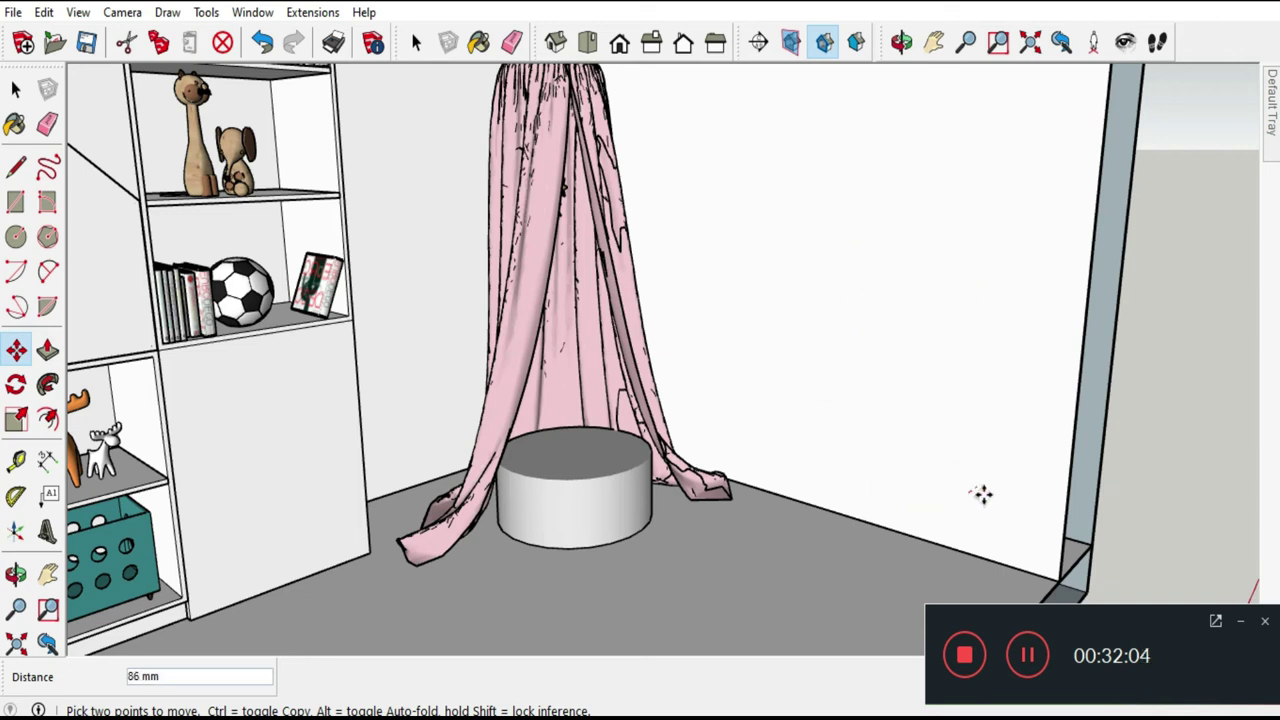
left_click(893, 476)
middle_click_drag(793, 503, 803, 400)
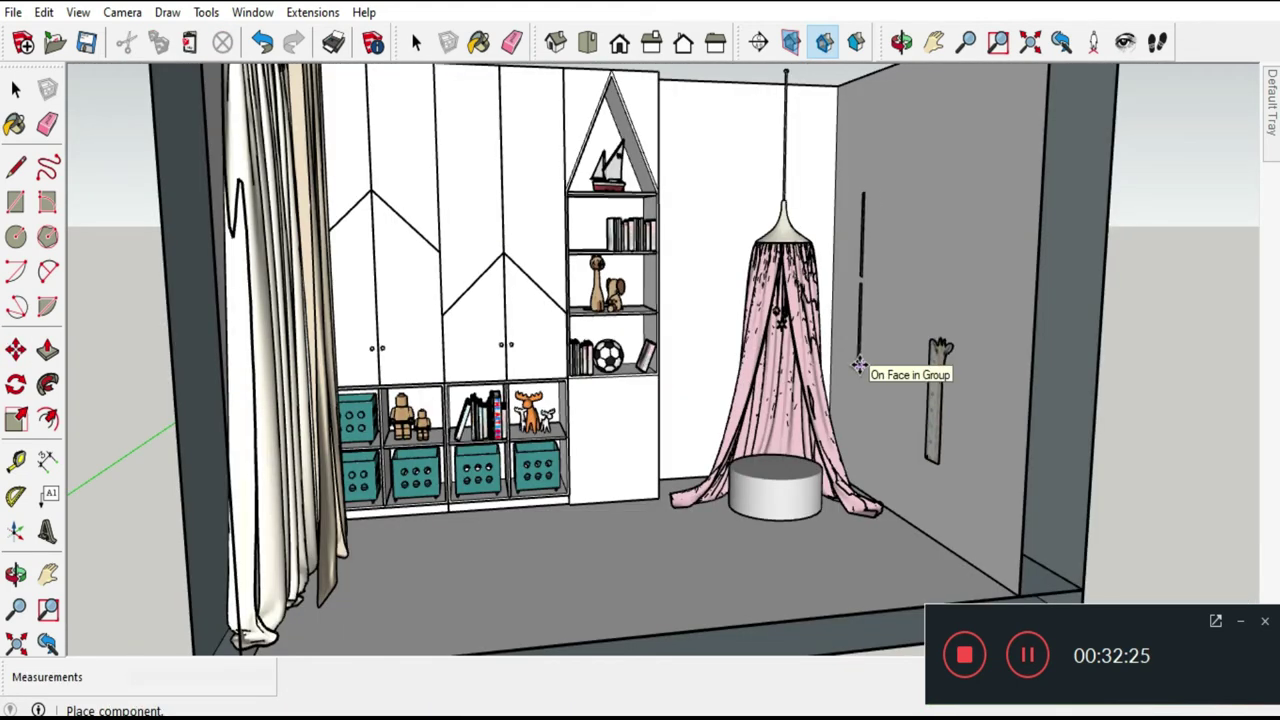
Place the animal picture frames group beside the canopy and rotate it 90°.
left_click(858, 366)
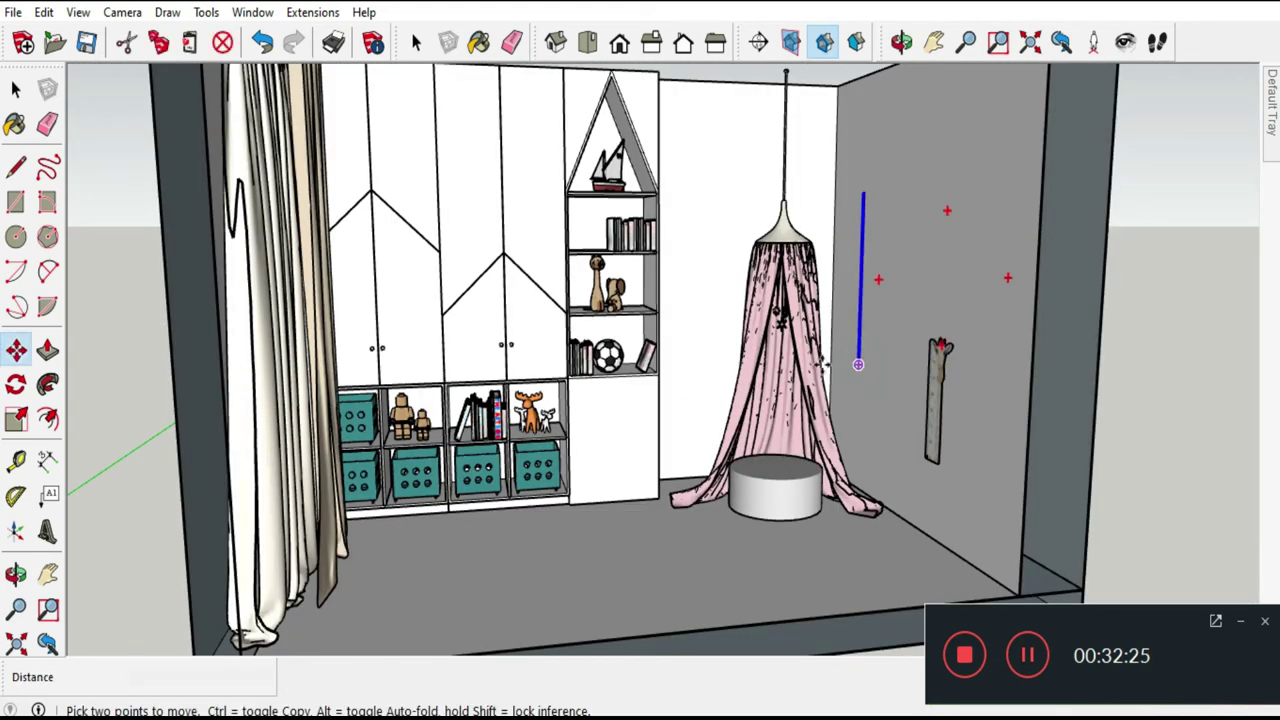
left_click(16, 385)
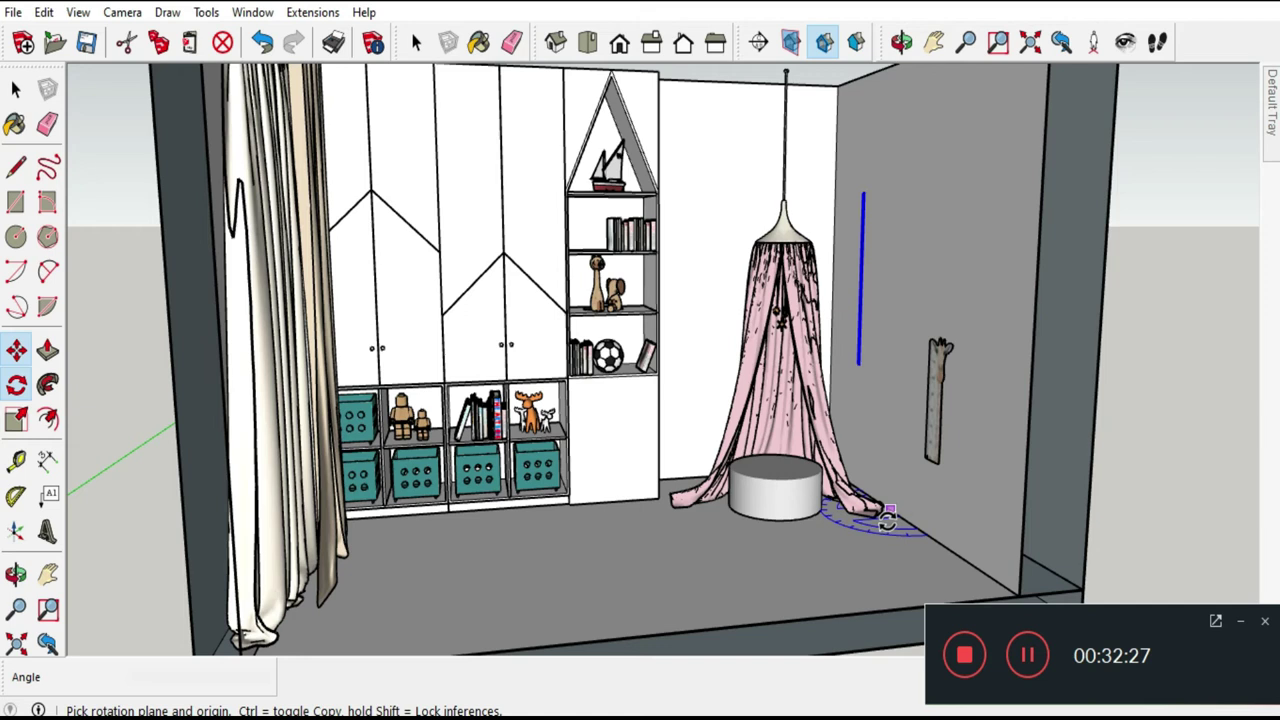
left_click(890, 521)
left_click(931, 549)
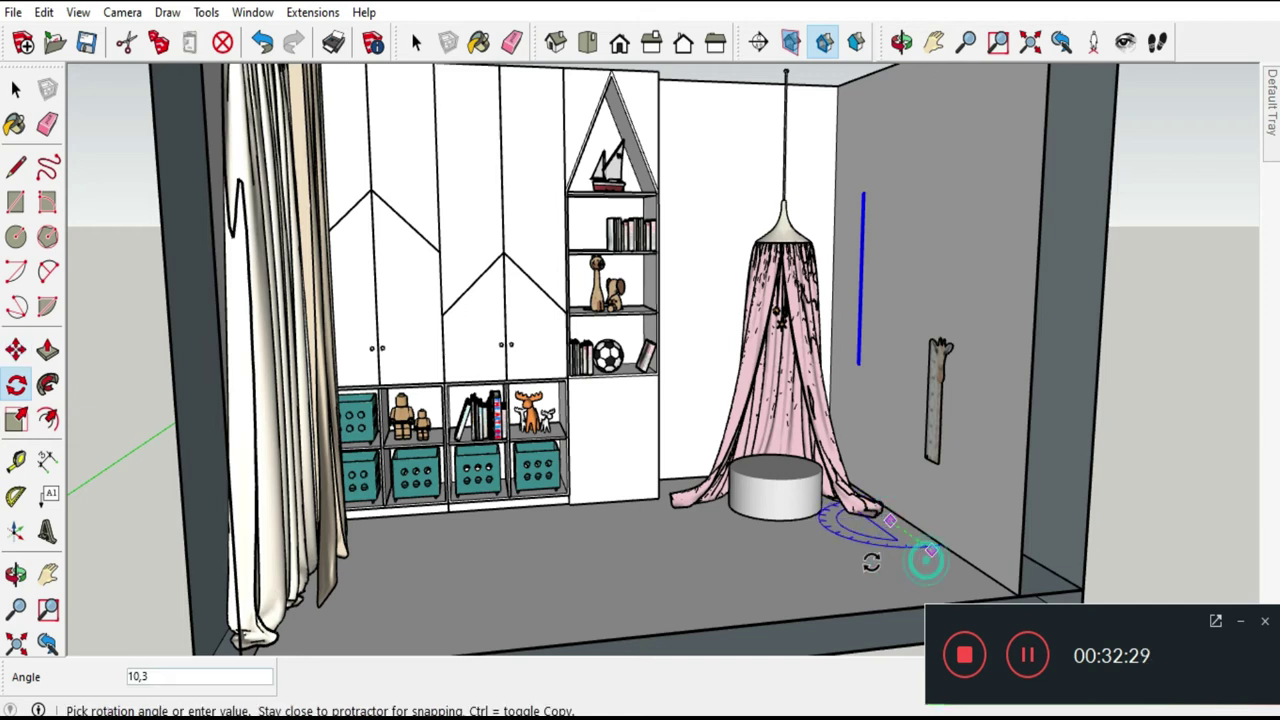
type("90")
left_click(831, 624)
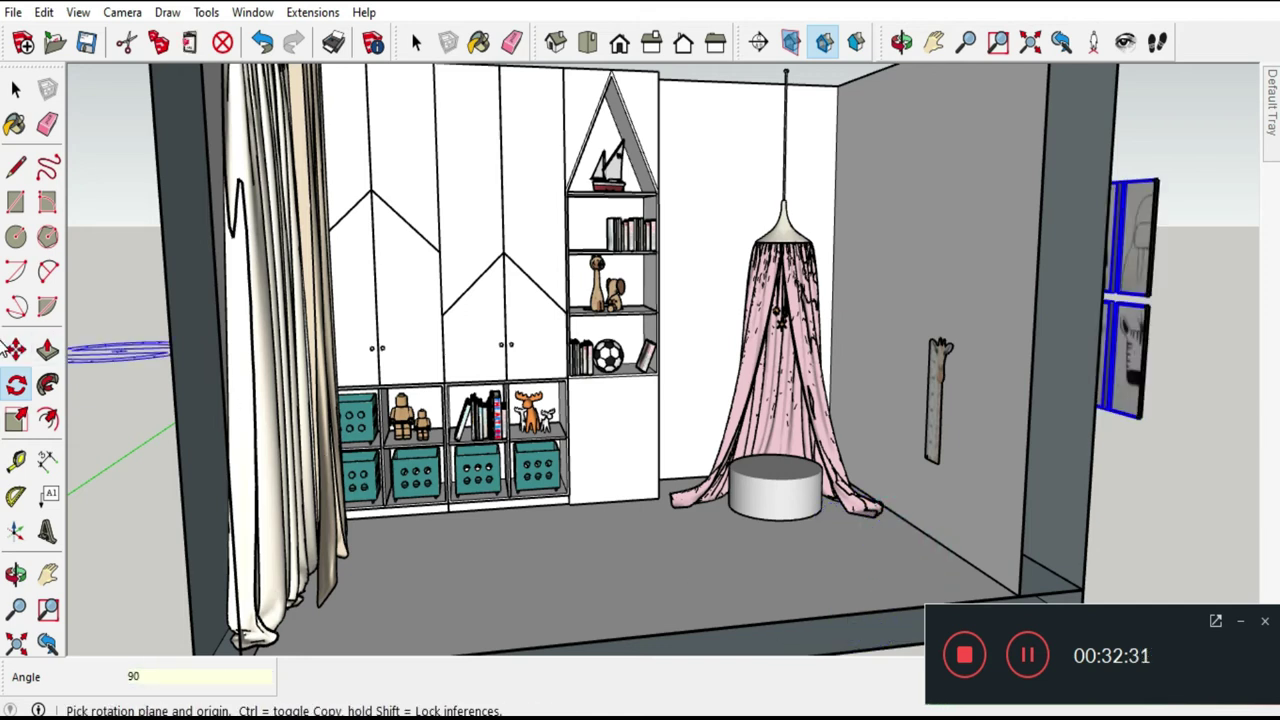
Move the picture frames onto the right side wall.
left_click(16, 349)
left_click(811, 561)
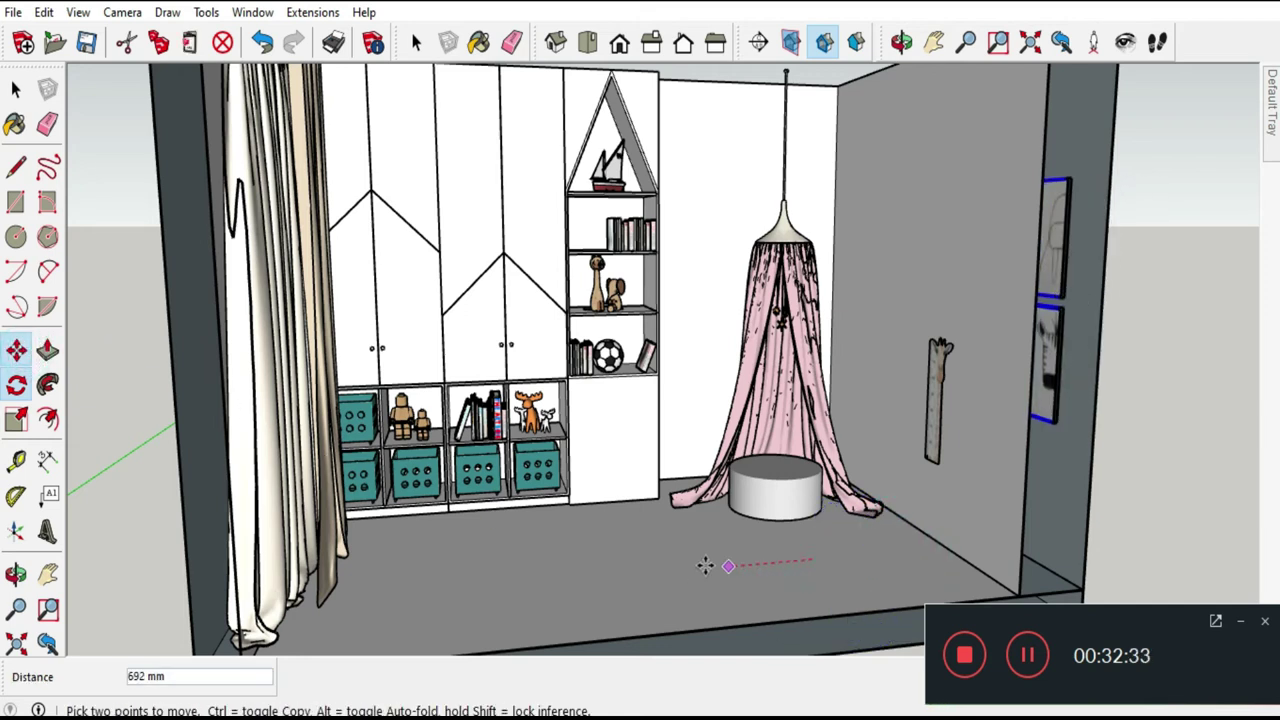
left_click(645, 565)
scroll(665, 367, "down", 3)
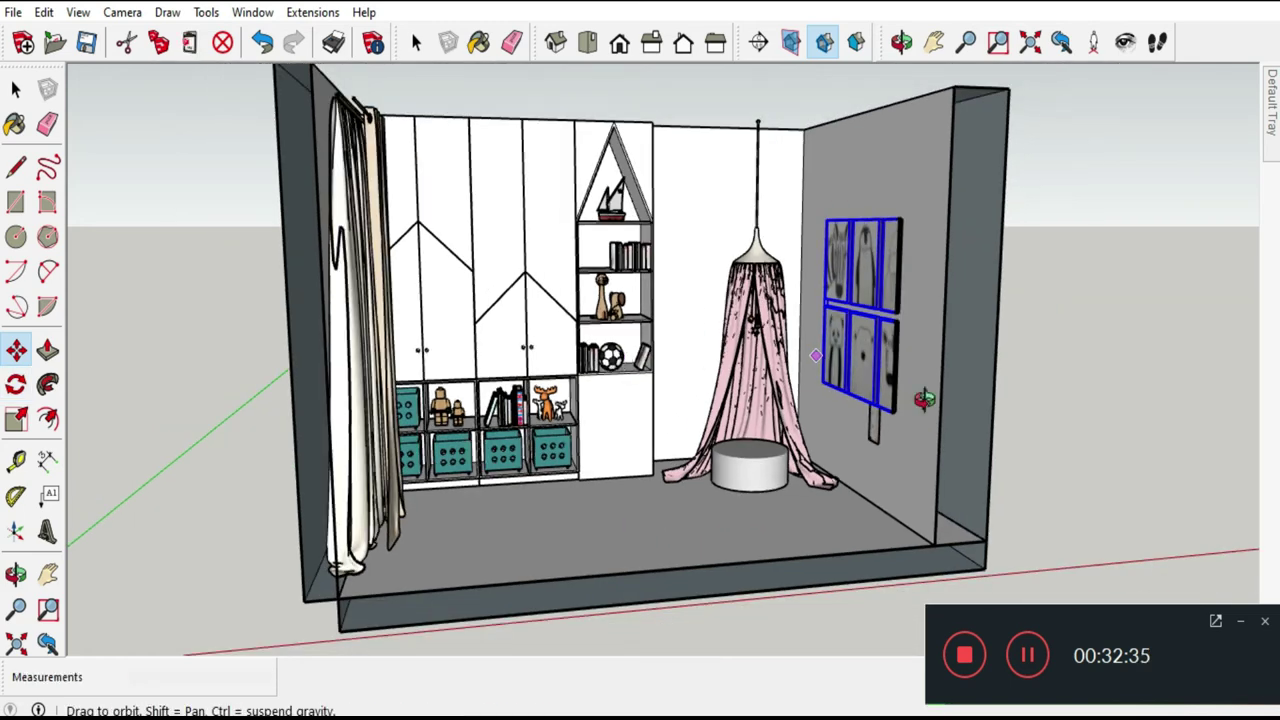
middle_click_drag(914, 391, 928, 205)
scroll(928, 205, "up", 3)
scroll(928, 205, "up", 2)
Shift the frames 640 mm along the wall and set them flush against it.
left_click(968, 234)
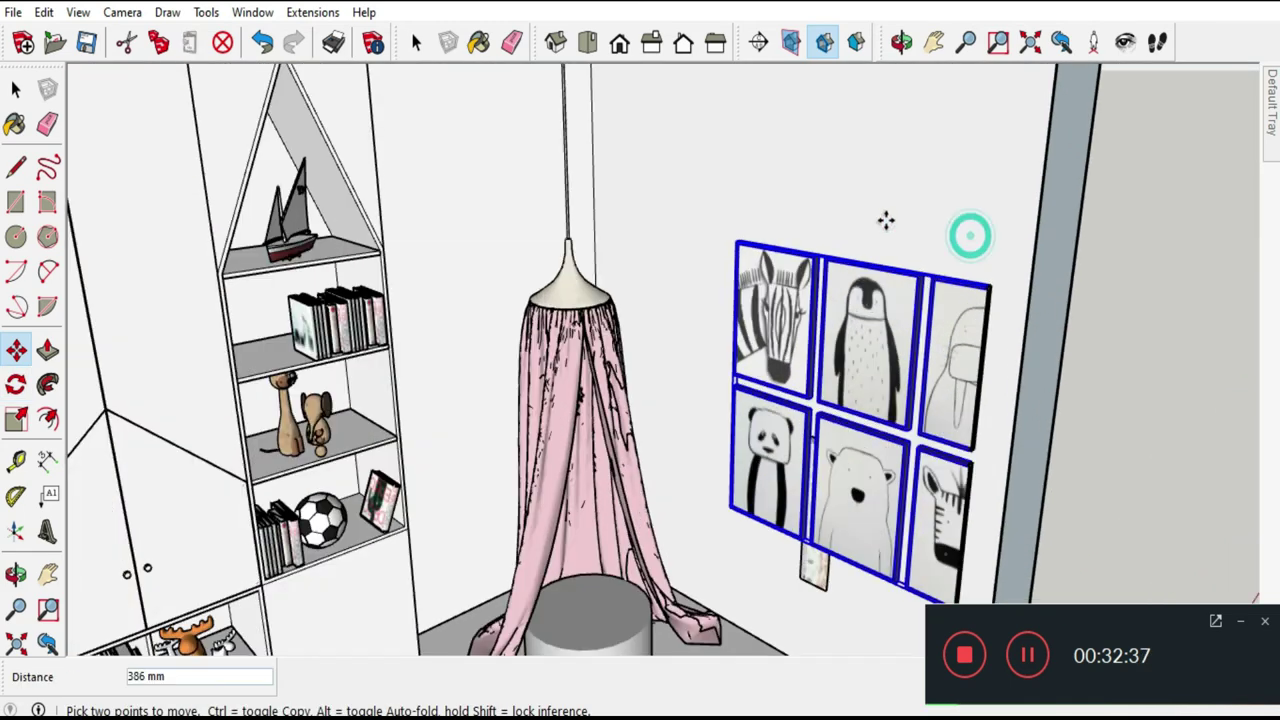
left_click(842, 210)
middle_click_drag(888, 218, 816, 293)
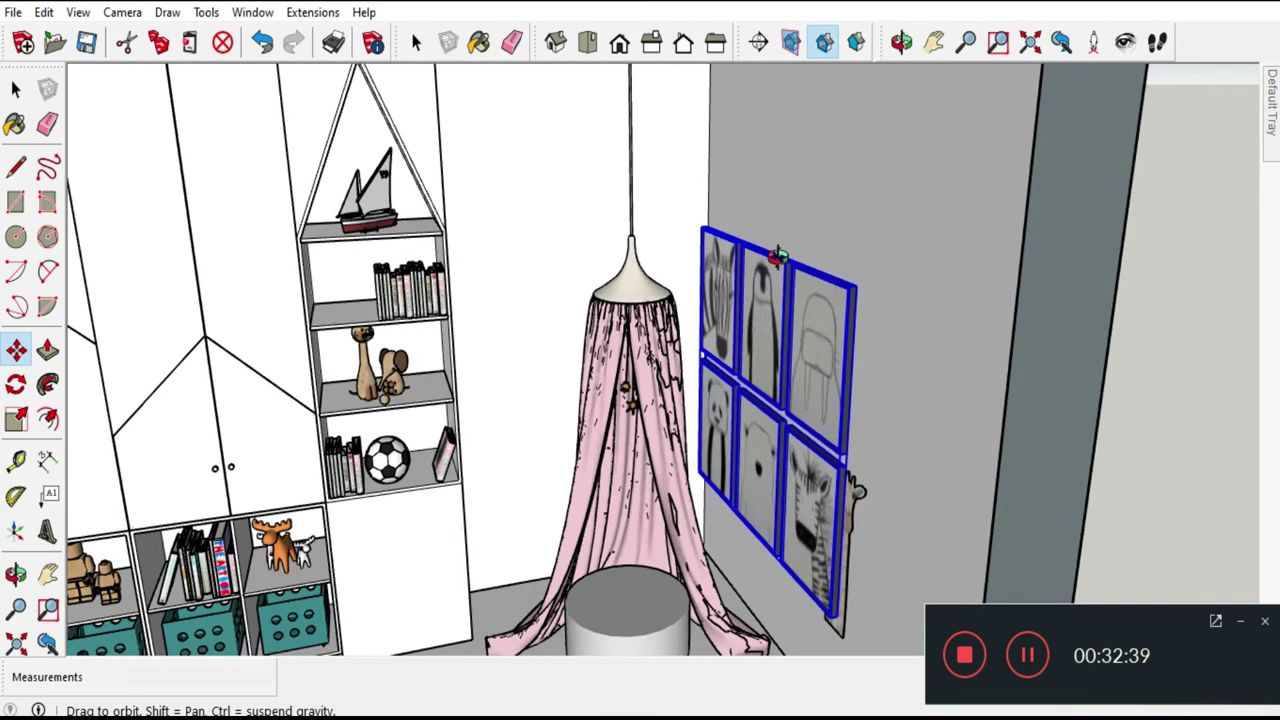
left_click(833, 305)
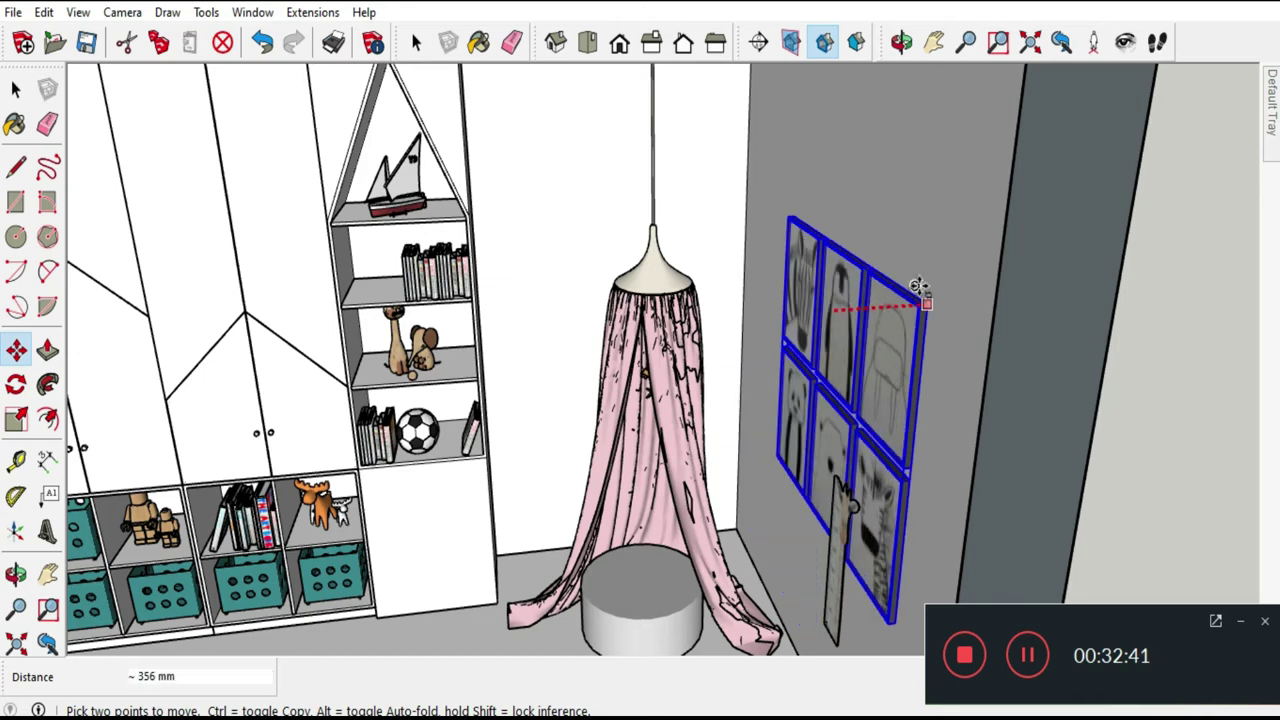
left_click(920, 288)
mouse_move(920, 288)
middle_mouse_down()
mouse_move(1043, 251)
mouse_move(1166, 251)
middle_mouse_up()
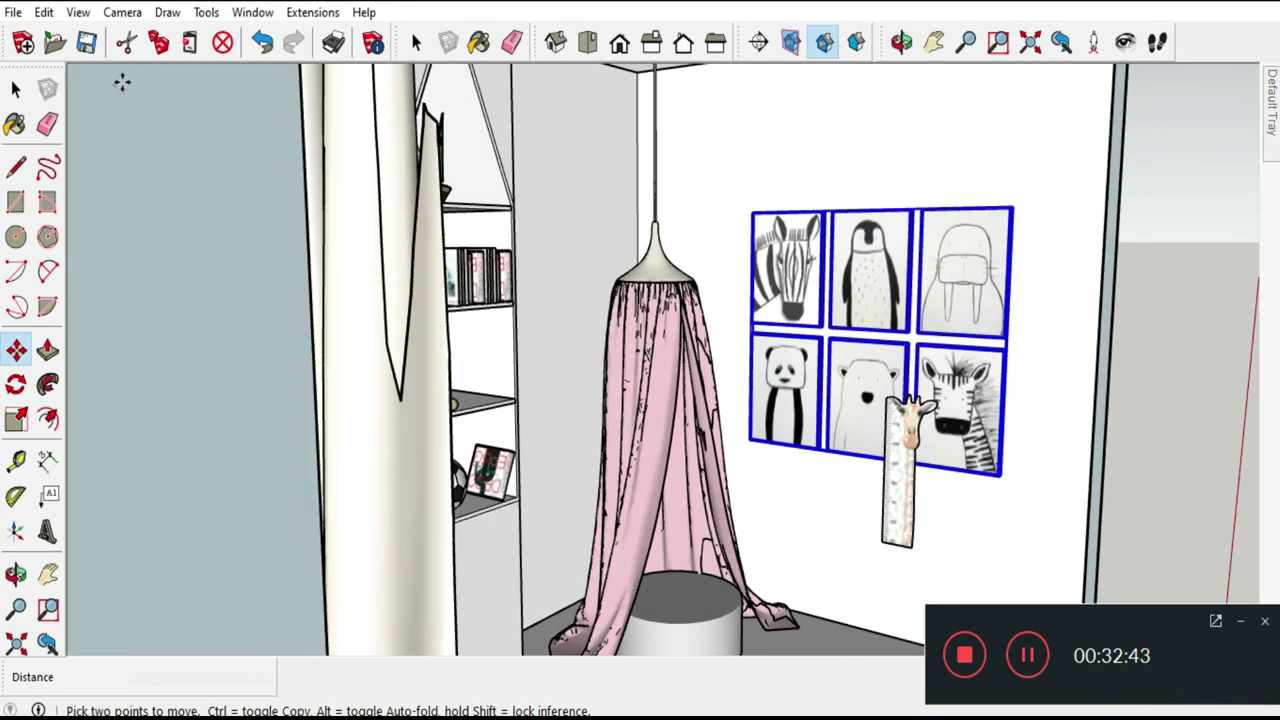
left_click(20, 89)
Delete the penguin, walrus, right zebra and polar bear frames from the frames group.
double_click(913, 260)
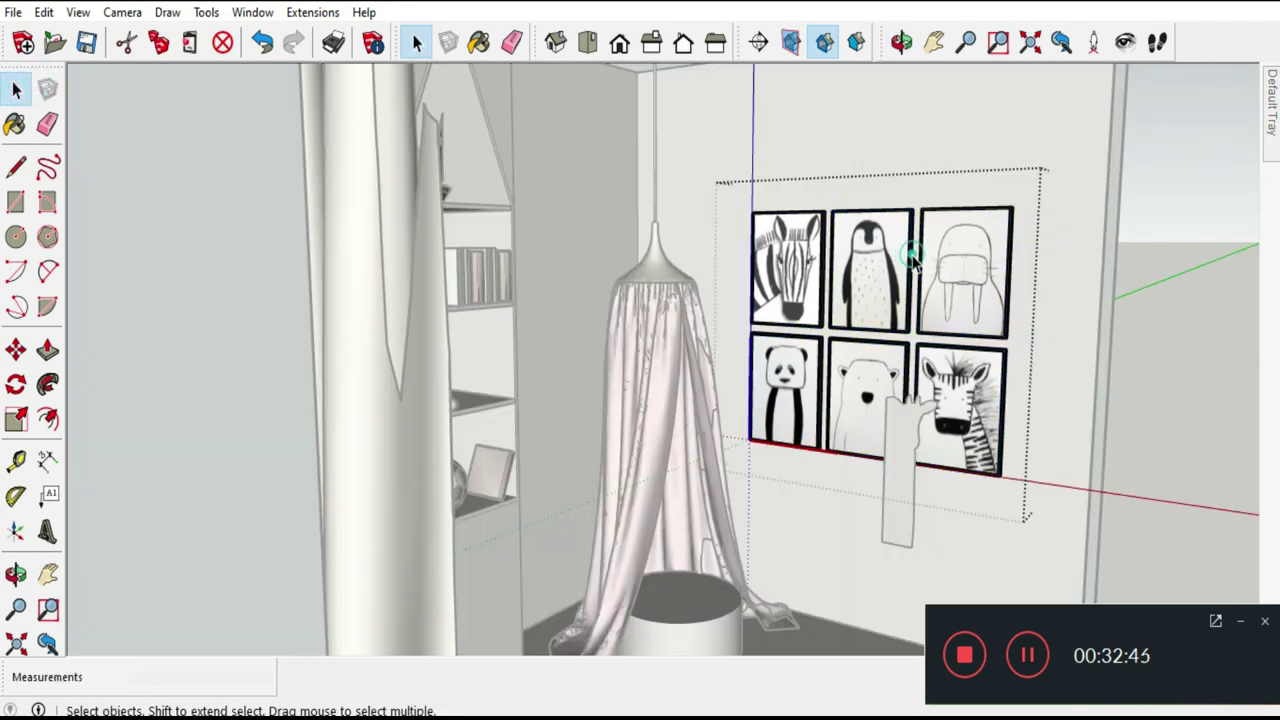
key("Delete")
left_click(940, 264)
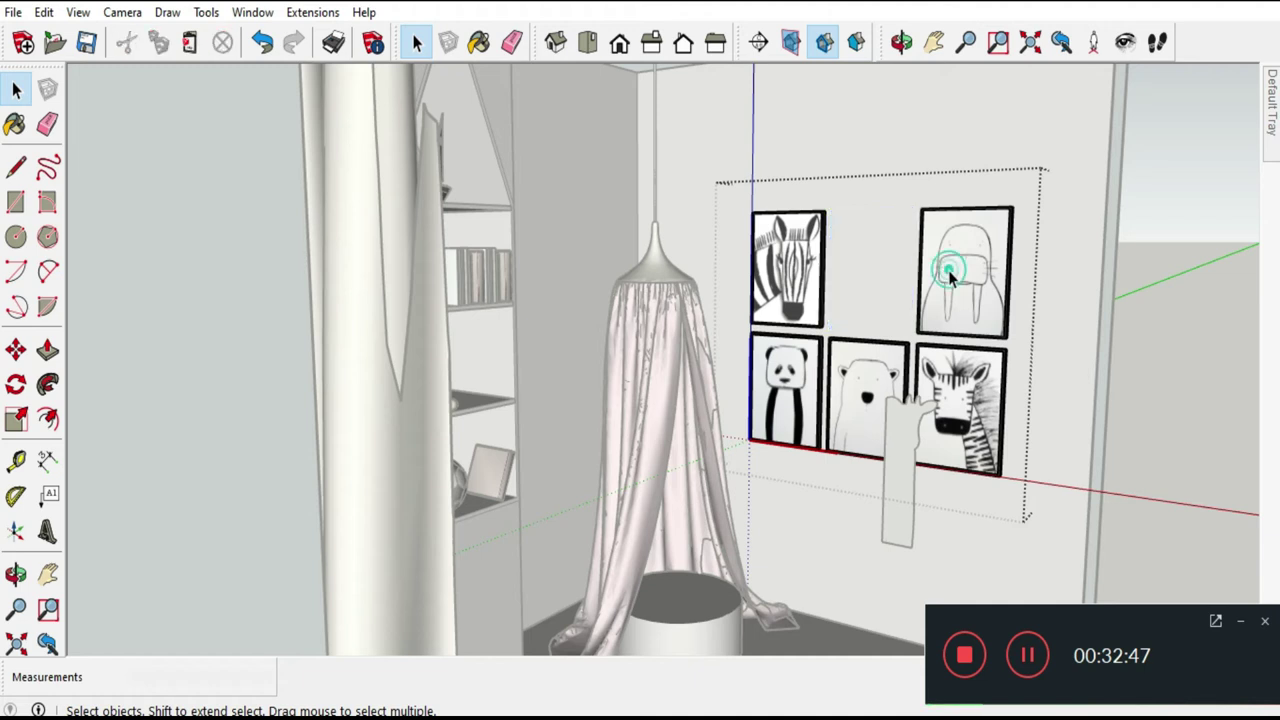
key("Delete")
left_click(958, 393)
key("Delete")
left_click(865, 401)
key("Delete")
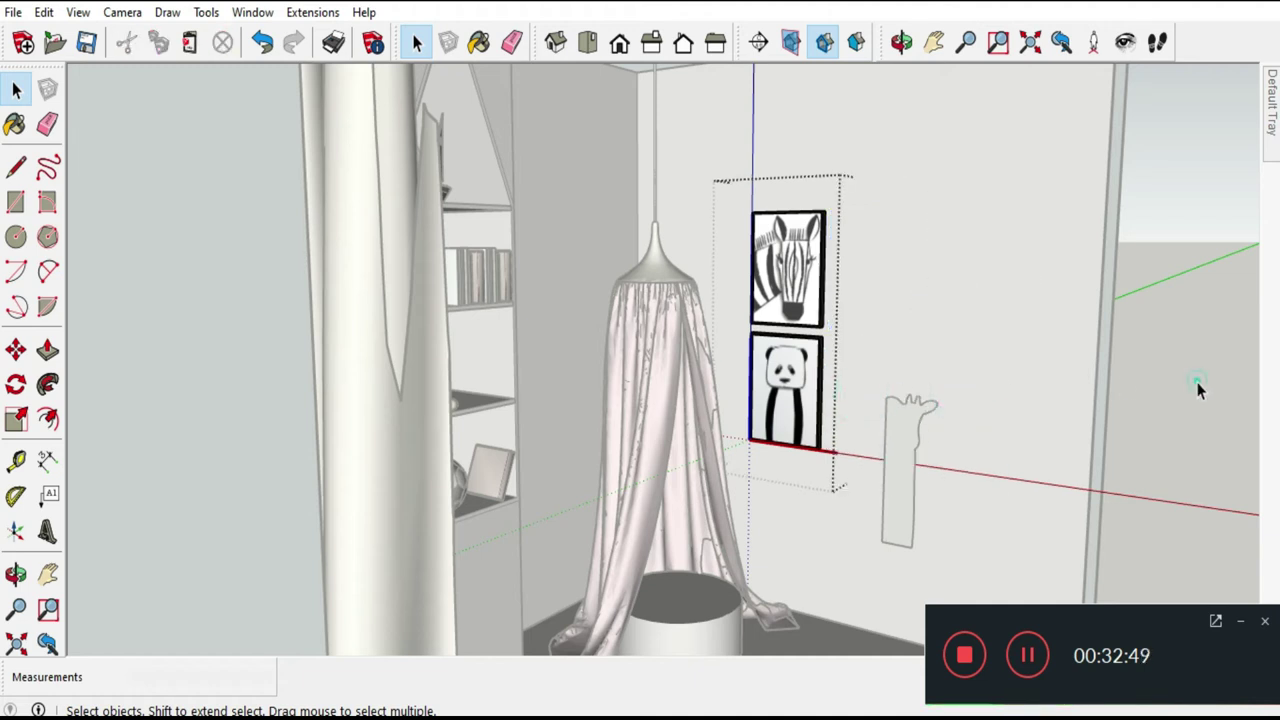
left_click(1199, 390)
Slide the giraffe height chart 545 mm along the wall, right of the prints.
left_click(828, 293)
key("o")
left_click_drag(909, 363, 790, 357)
key("space")
scroll(740, 340, "down", 5)
scroll(800, 390, "down", 2)
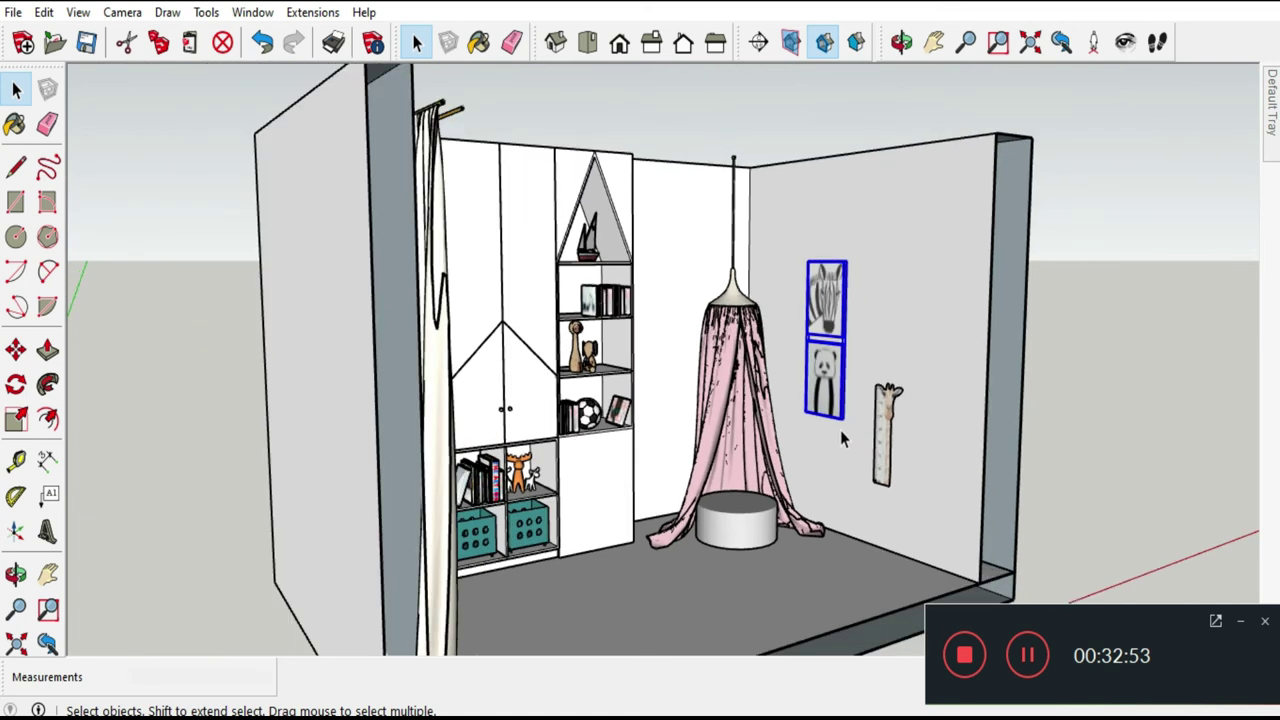
scroll(850, 460, "up", 1)
scroll(870, 495, "up", 2)
scroll(880, 508, "up", 3)
left_click(888, 440)
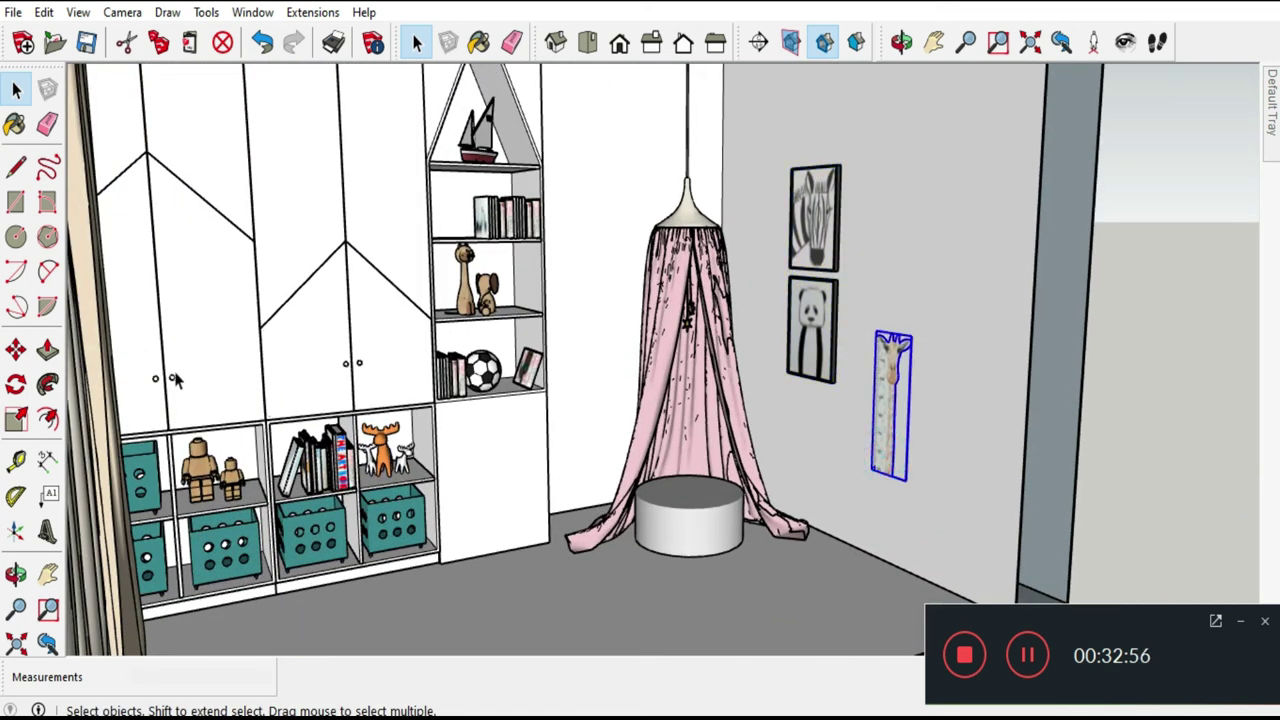
left_click(15, 347)
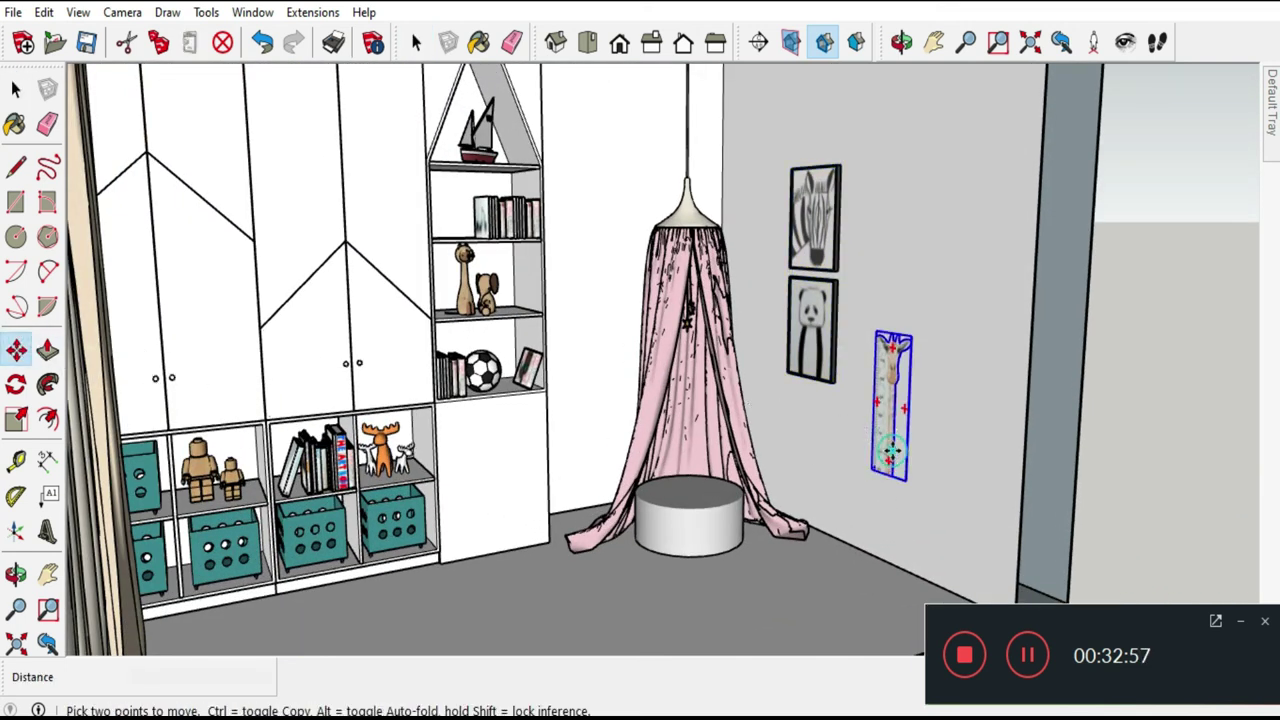
left_click(890, 452)
scroll(965, 480, "down", 2)
scroll(965, 480, "down", 3)
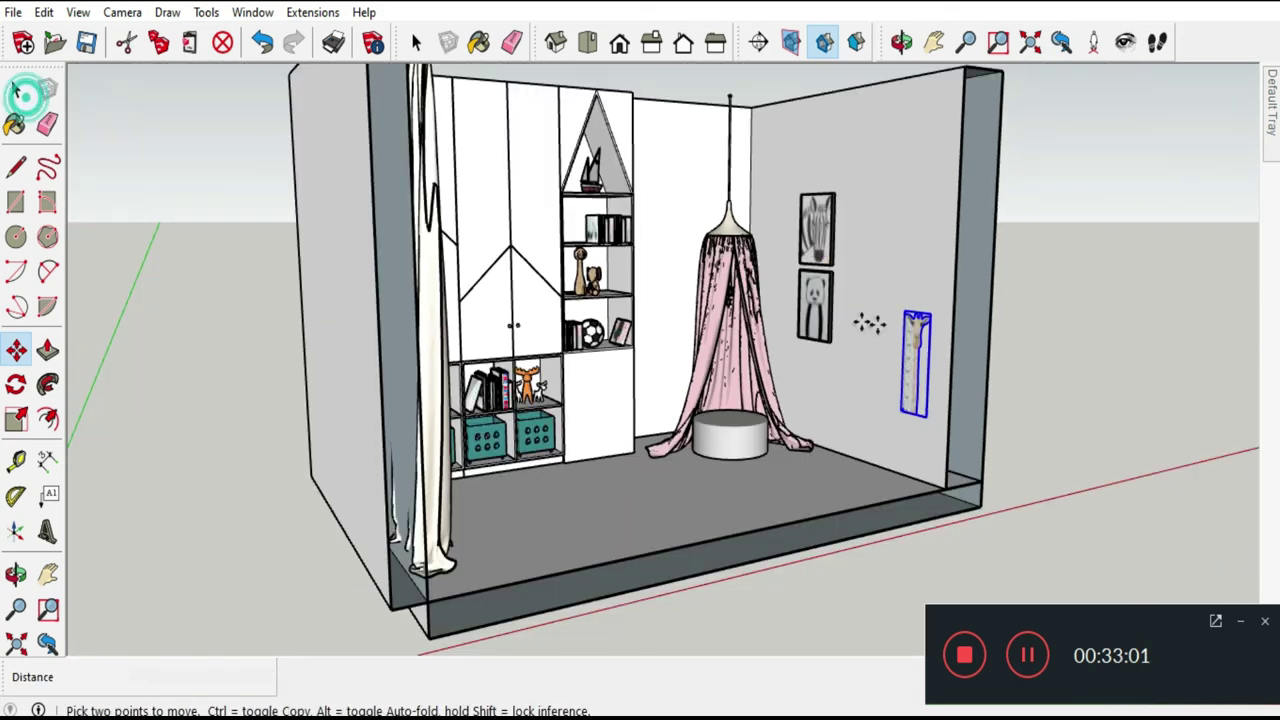
left_click(15, 89)
left_click(243, 212)
Orbit to a frontal view of the finished kids' room.
mouse_move(243, 212)
middle_mouse_down()
mouse_move(427, 314)
mouse_move(349, 380)
middle_mouse_up()
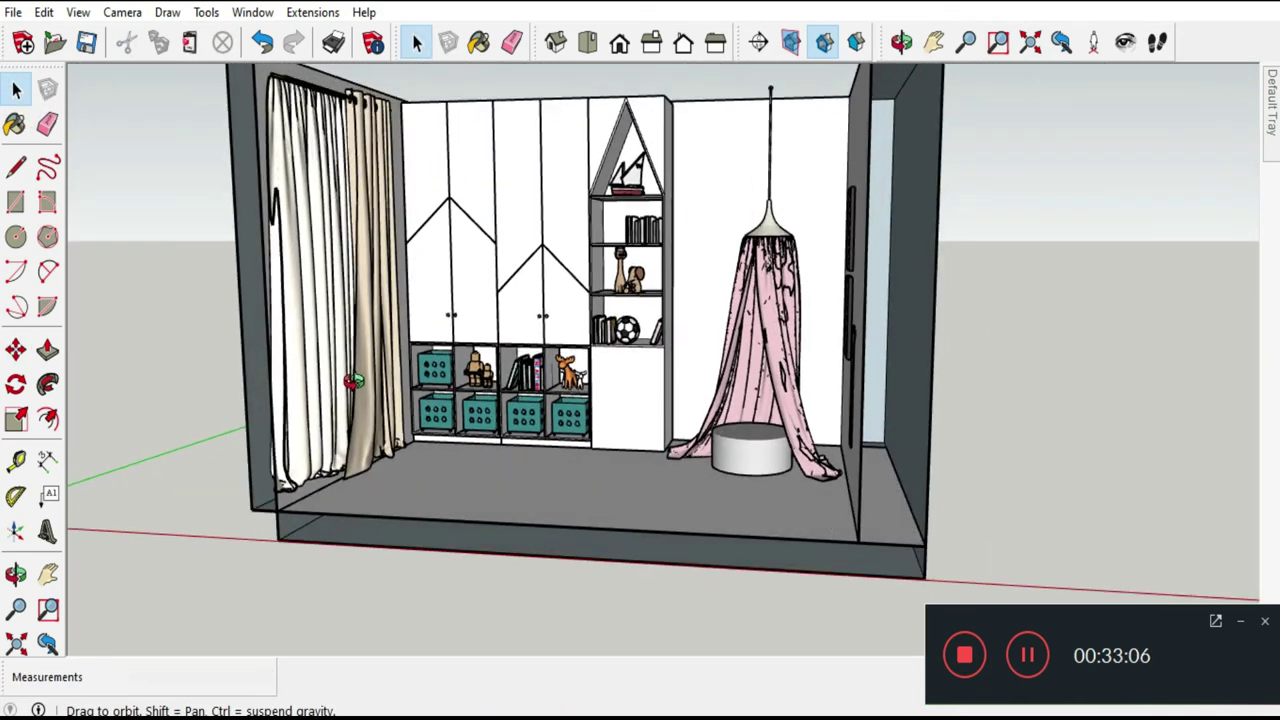
scroll(646, 384, "up", 2)
middle_click_drag(646, 384, 757, 320)
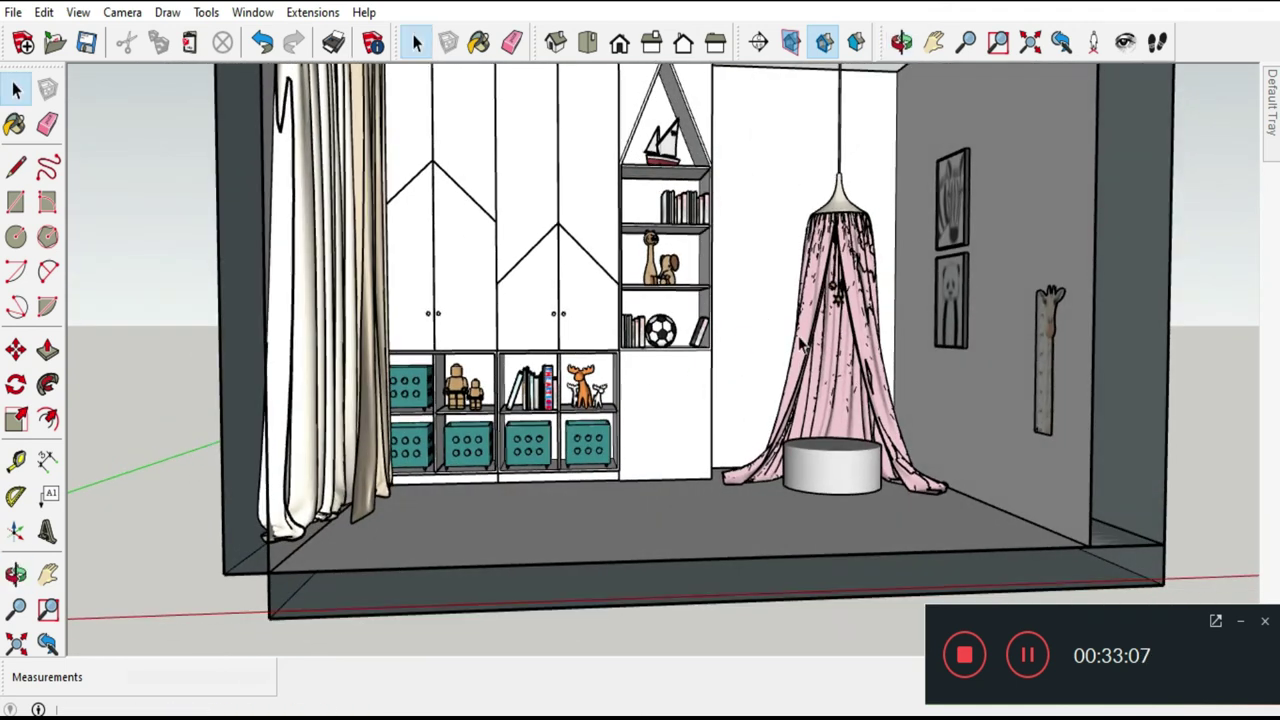
scroll(1033, 566, "up", 2)
scroll(765, 538, "down", 3)
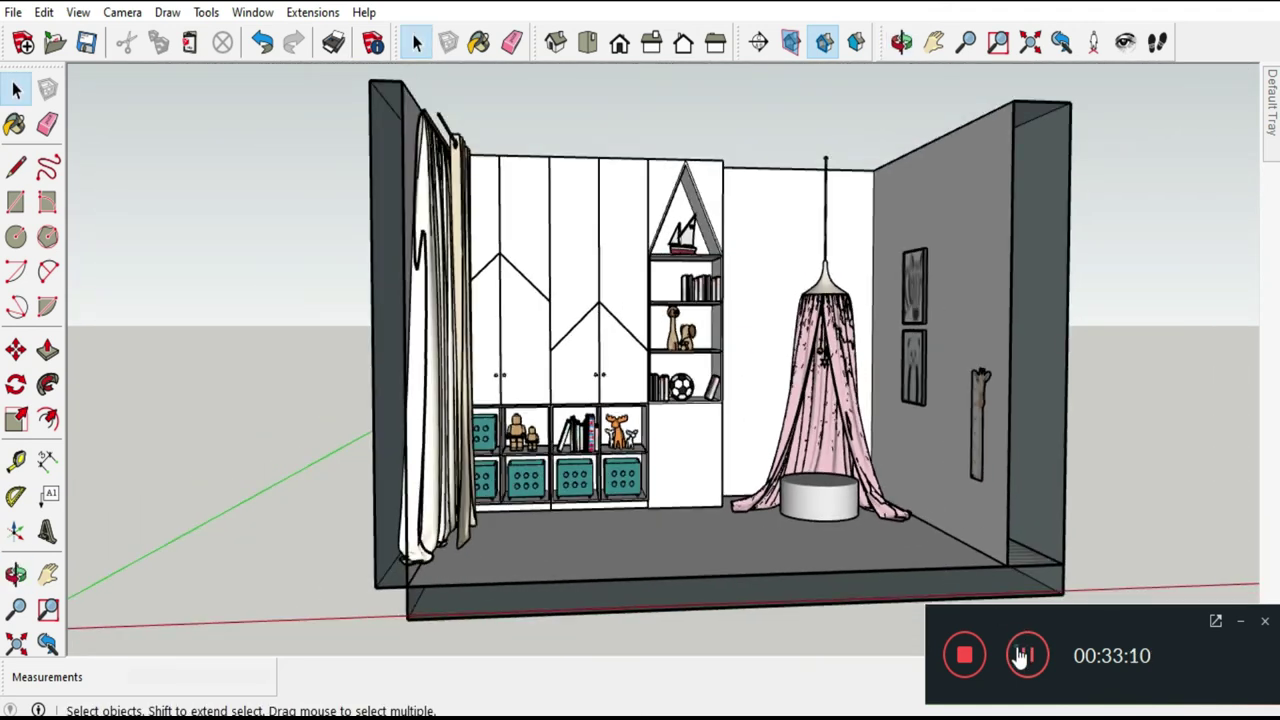
scroll(585, 485, "up", 2)
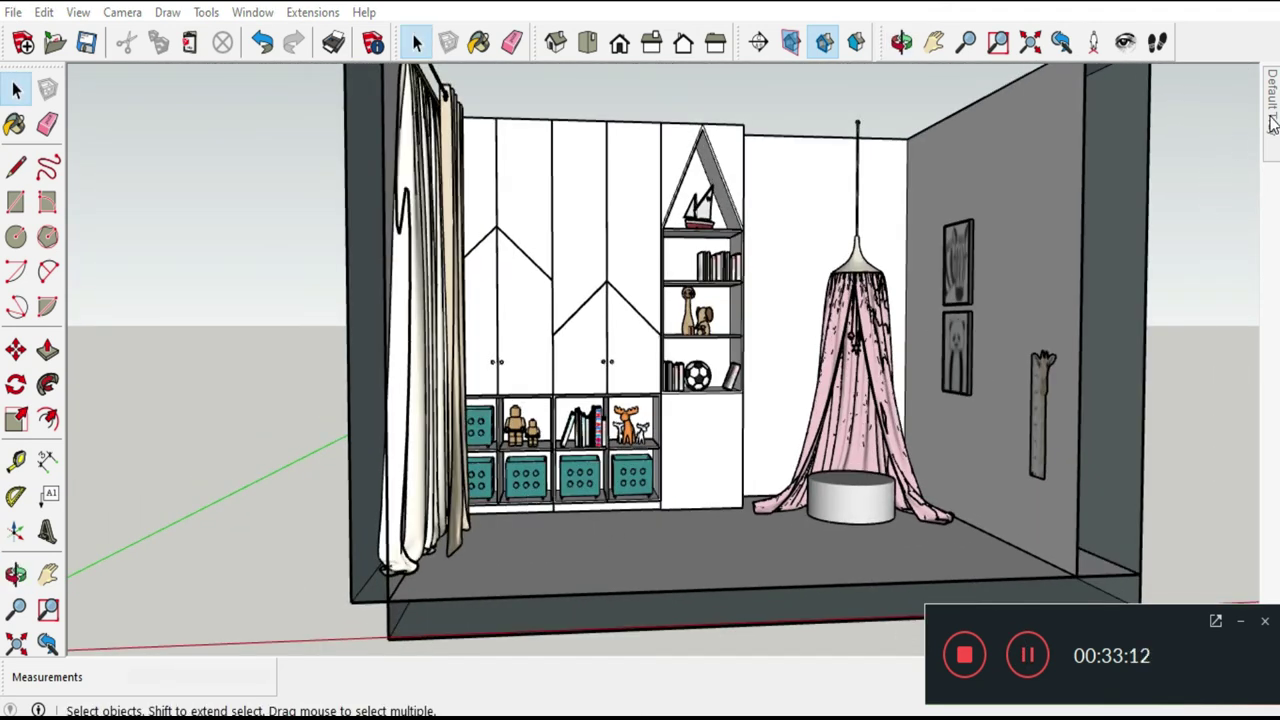
Pick the Wood Floor material from the Wood category in the Materials panel.
left_click(1272, 120)
left_click(1117, 112)
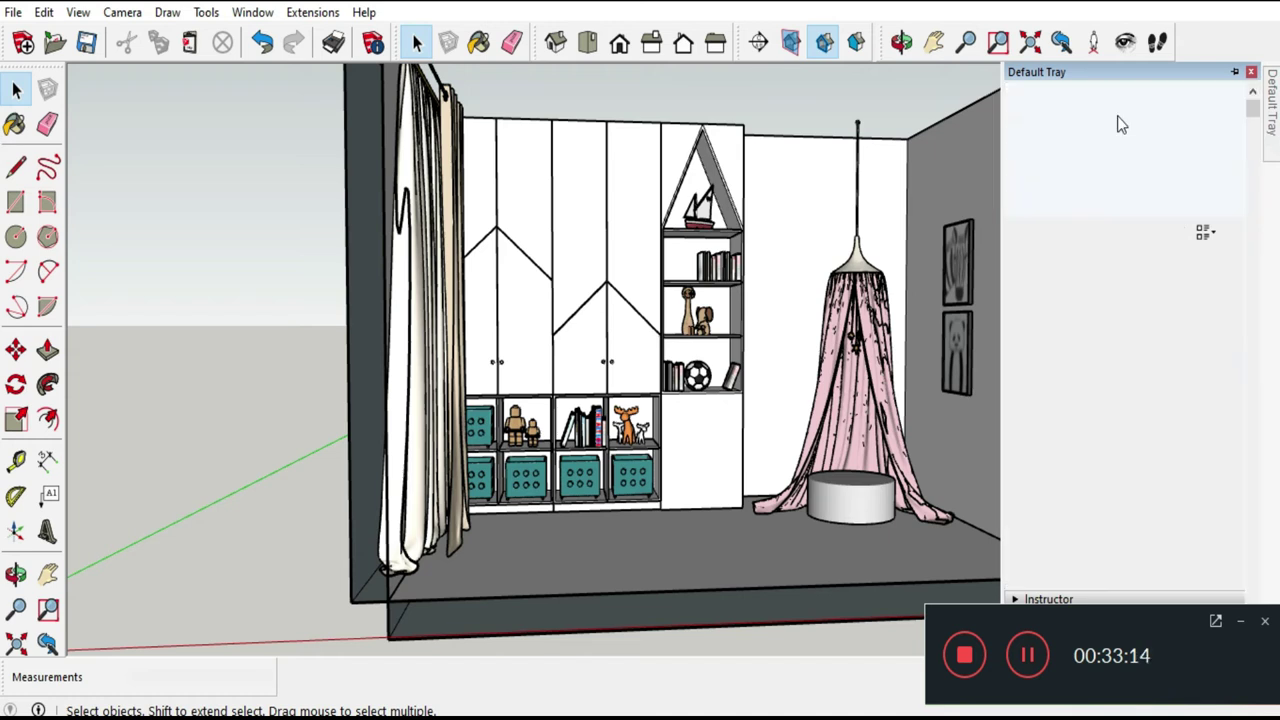
left_click(1125, 241)
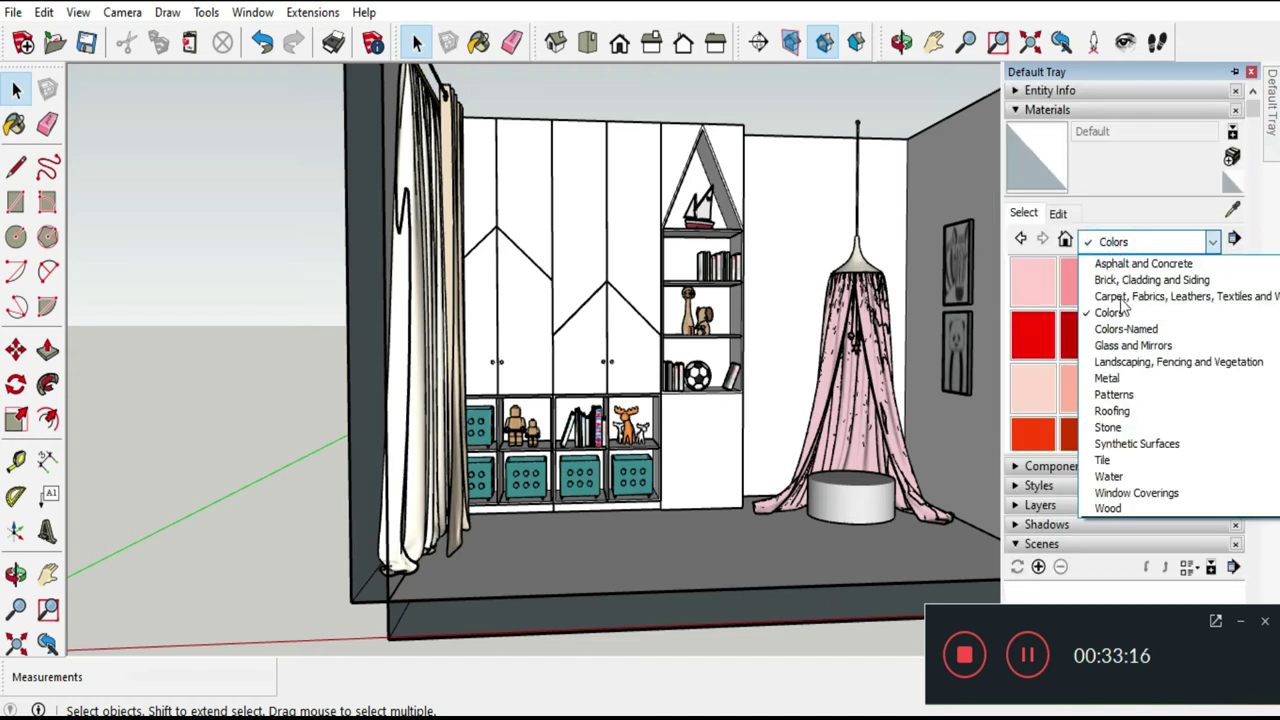
left_click(1134, 510)
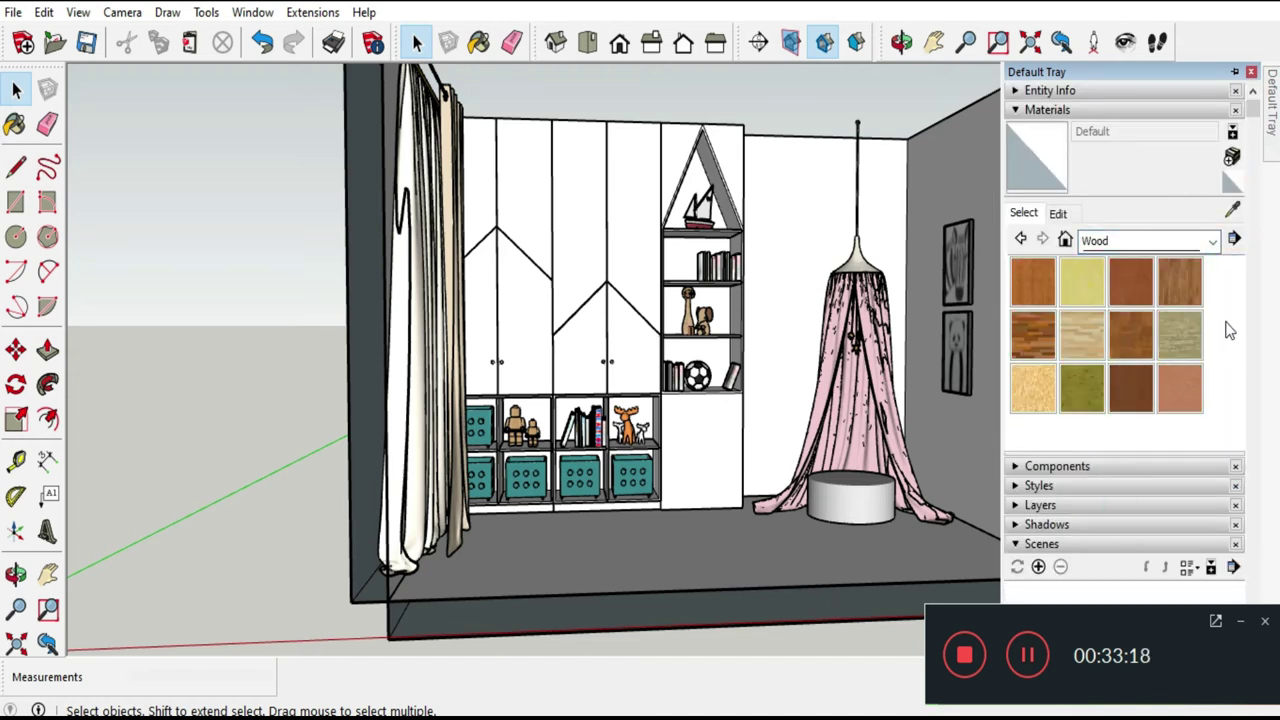
left_click(1178, 283)
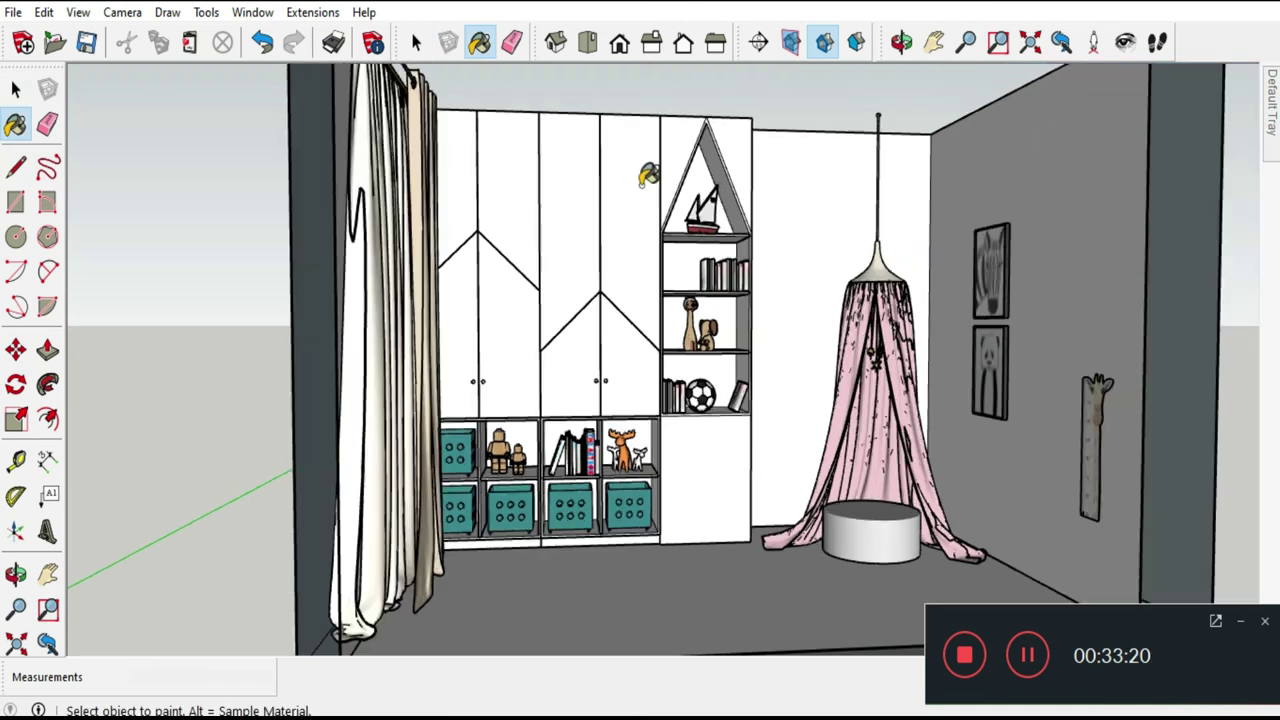
Paint both left wardrobe door panels with Wood Floor inside the wardrobe group.
scroll(620, 330, "up", 3)
left_click(22, 95)
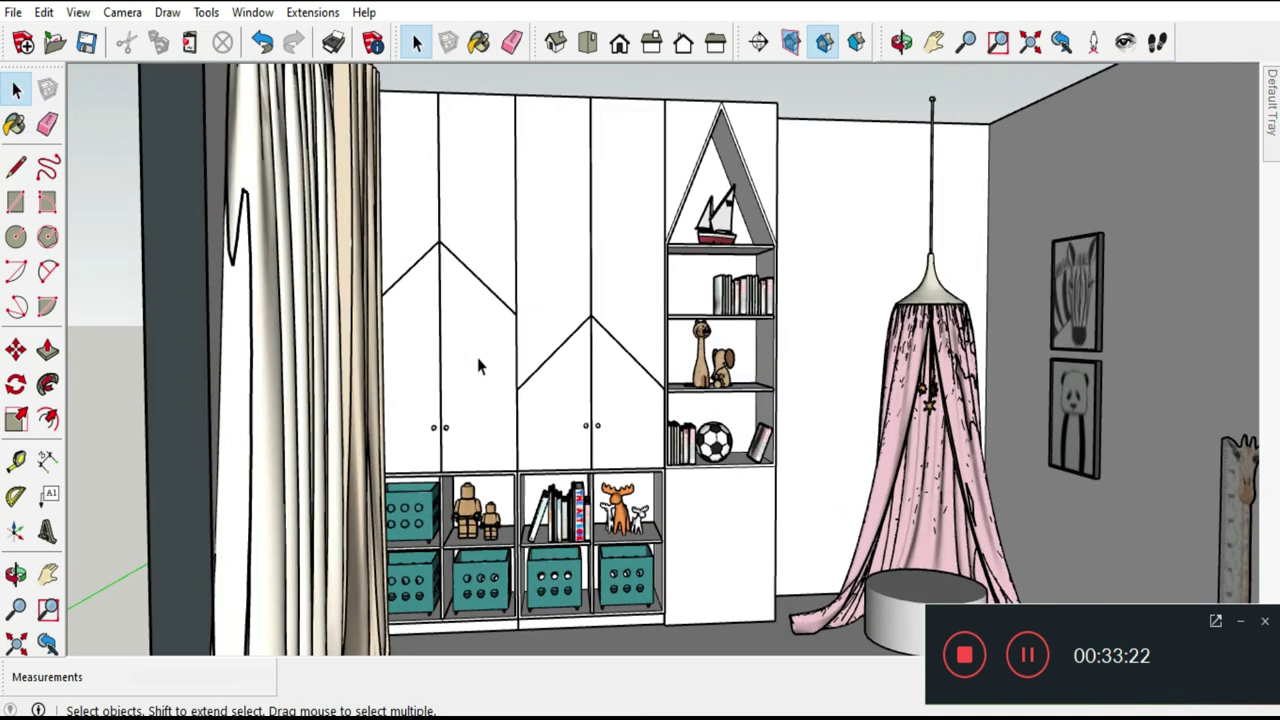
scroll(490, 360, "up", 2)
double_click(494, 367)
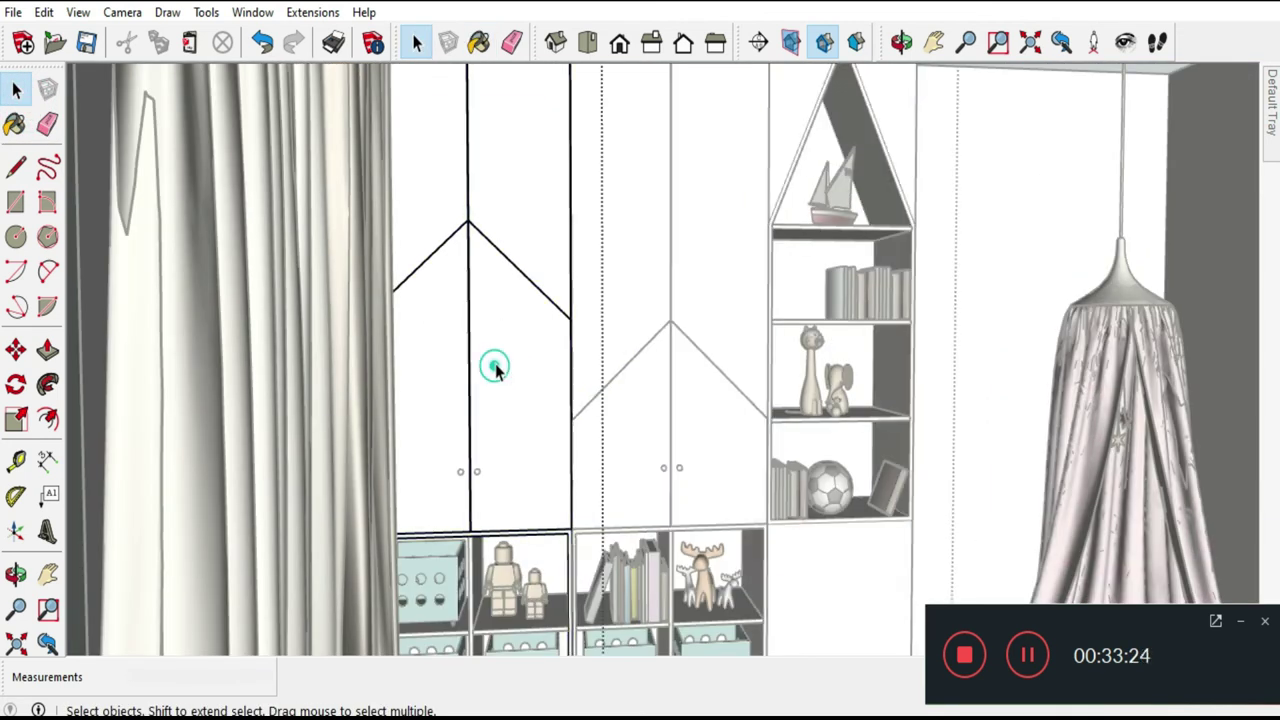
left_click(494, 367)
mouse_move(1271, 100)
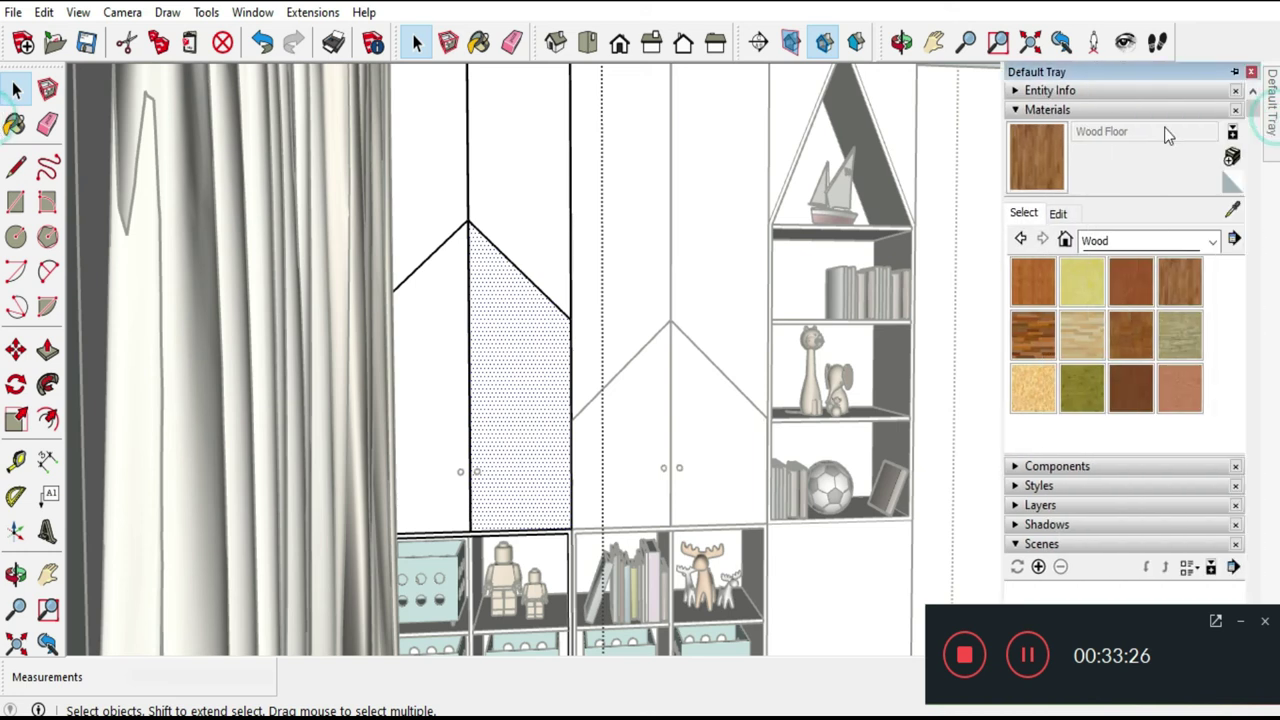
key("b")
left_click(532, 328)
left_click(443, 329)
left_click(16, 88)
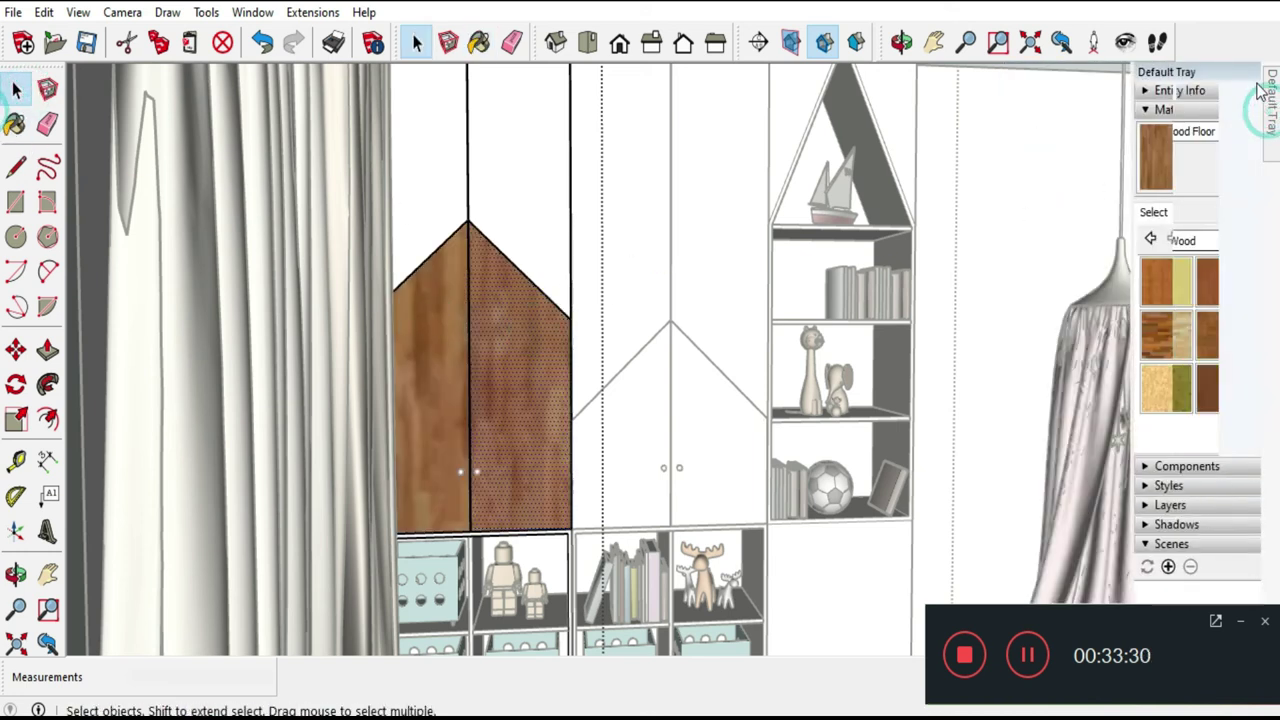
Retint the Wood Floor material to a bright orange wood.
left_click(1057, 214)
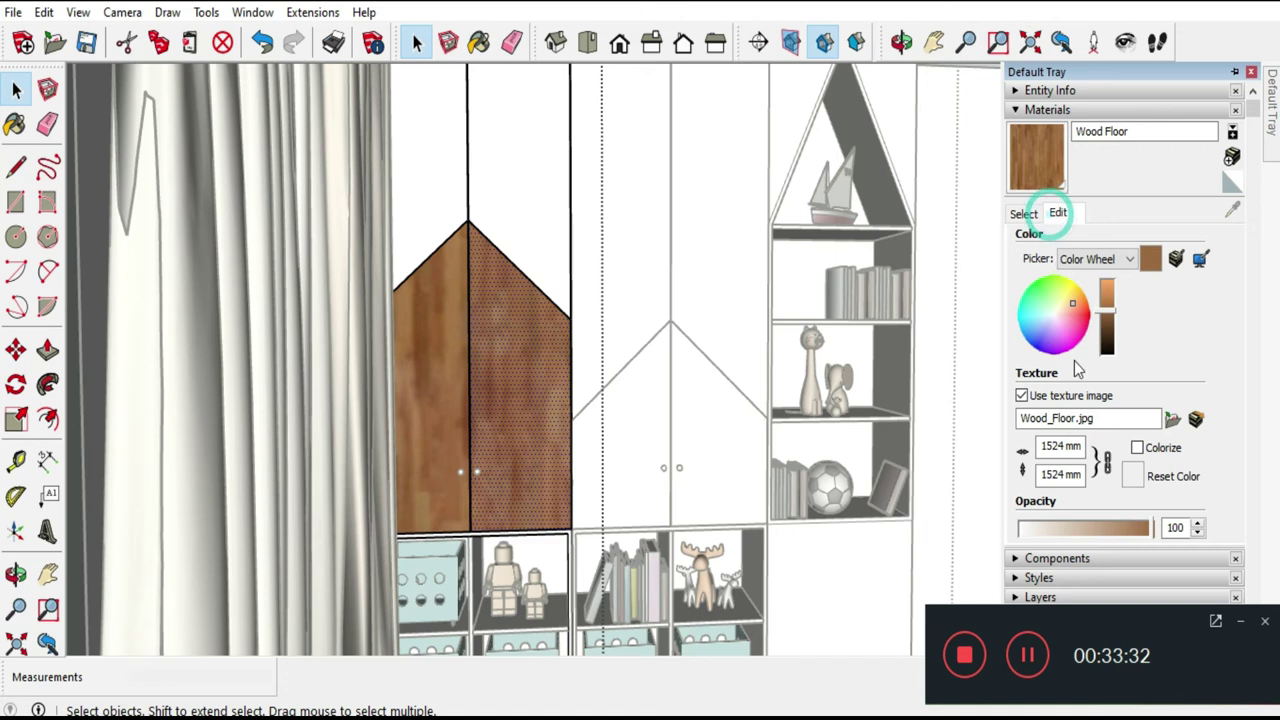
left_click_drag(1106, 320, 1109, 290)
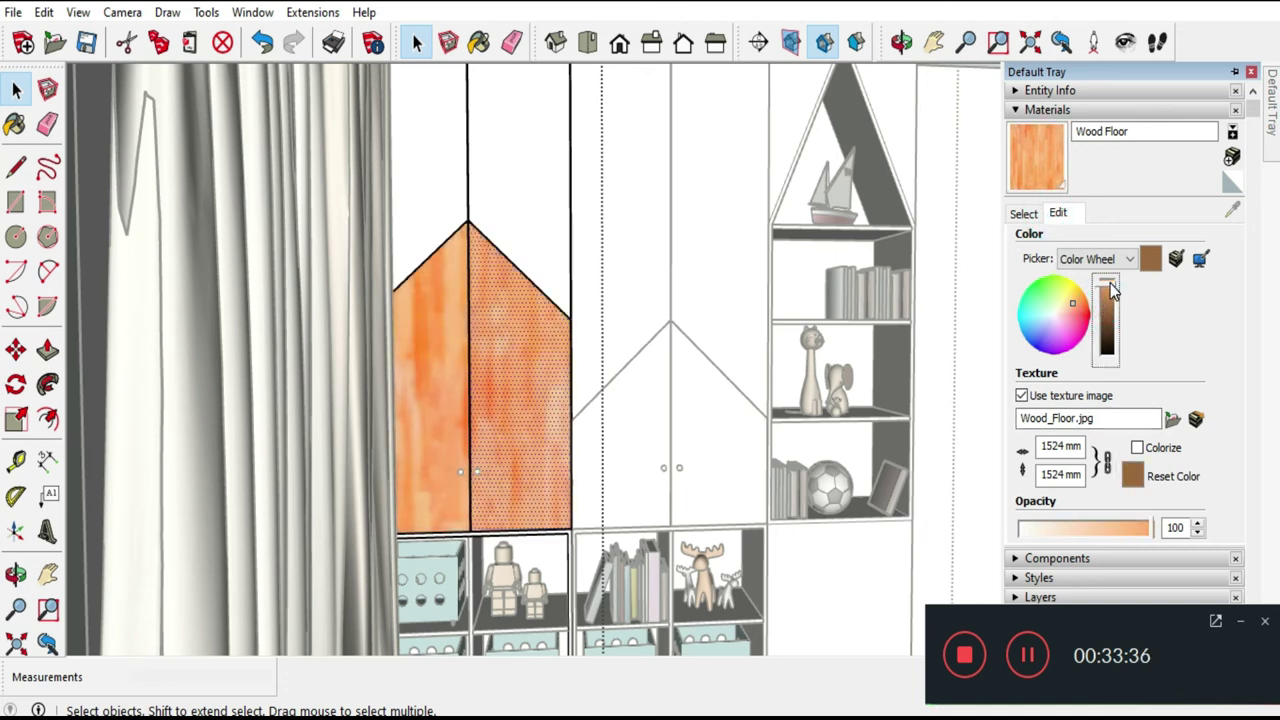
scroll(430, 390, "down", 3)
scroll(410, 393, "down", 3)
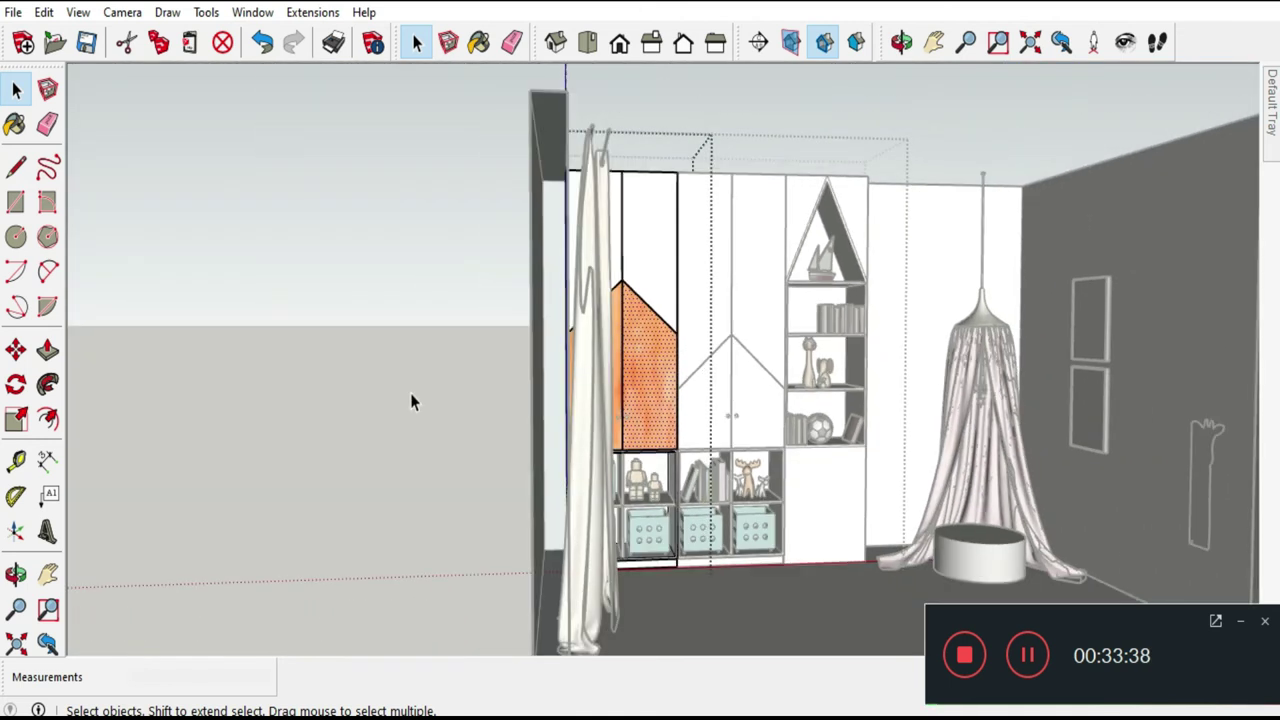
scroll(896, 458, "down", 2)
scroll(892, 457, "up", 4)
Select the lego_yellow wood from the In Model materials.
mouse_move(891, 457)
middle_mouse_down()
mouse_move(823, 451)
mouse_move(1053, 504)
middle_mouse_up()
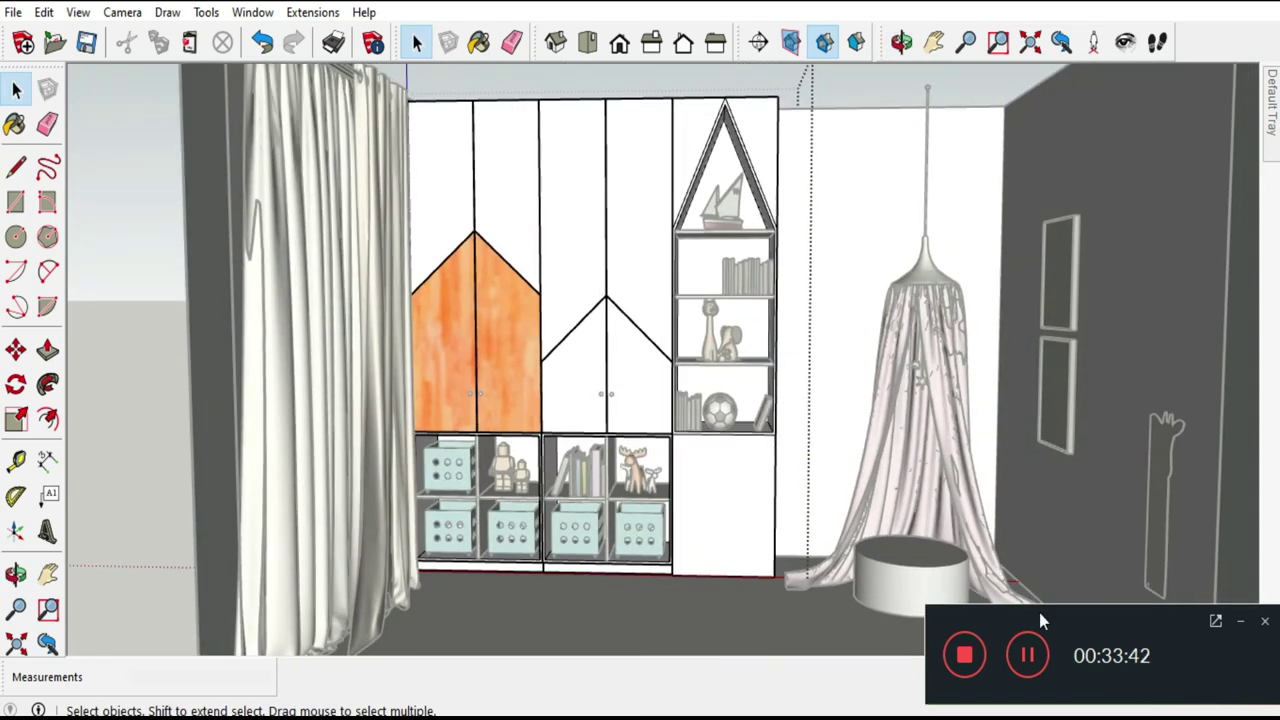
key("b")
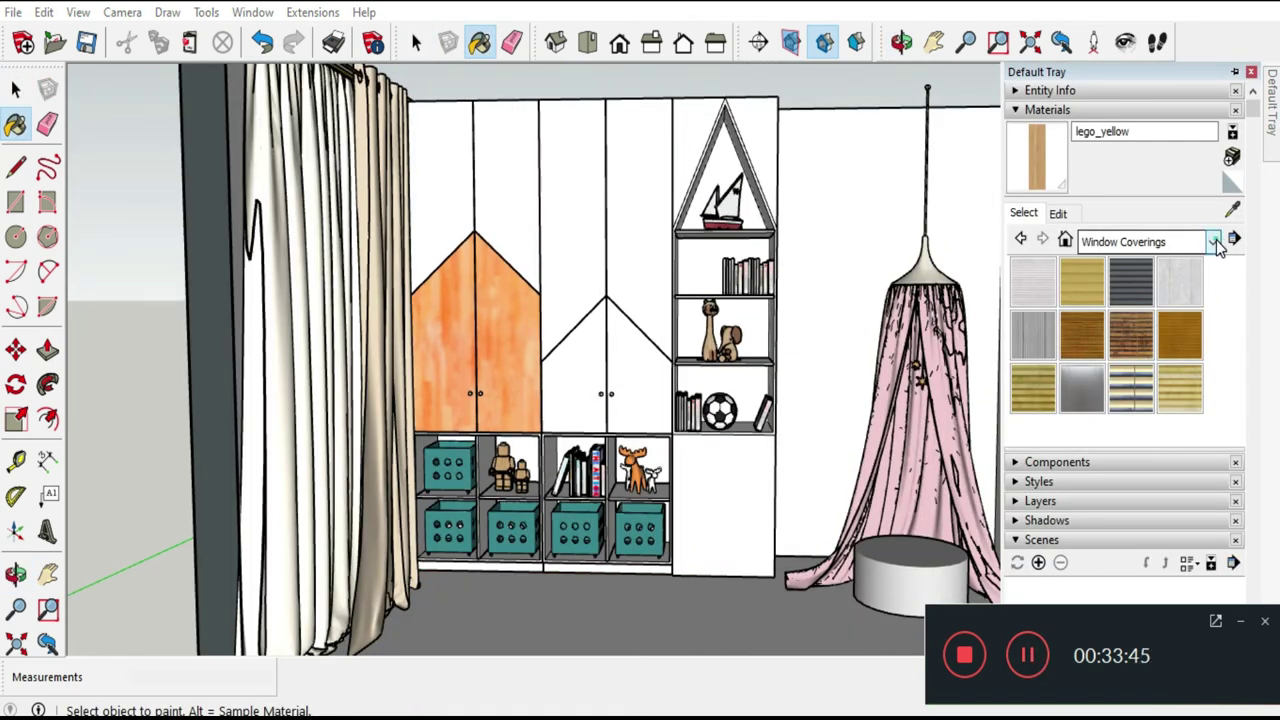
left_click(1213, 242)
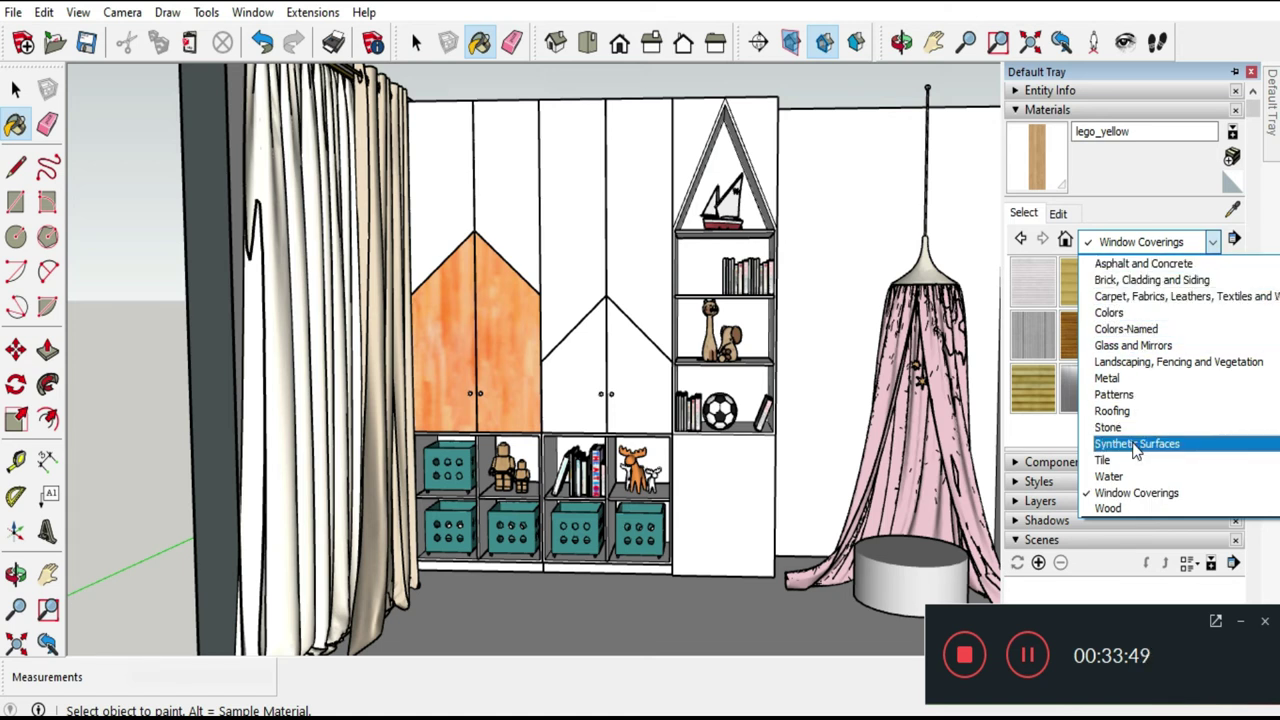
scroll(1145, 270, "up", 1)
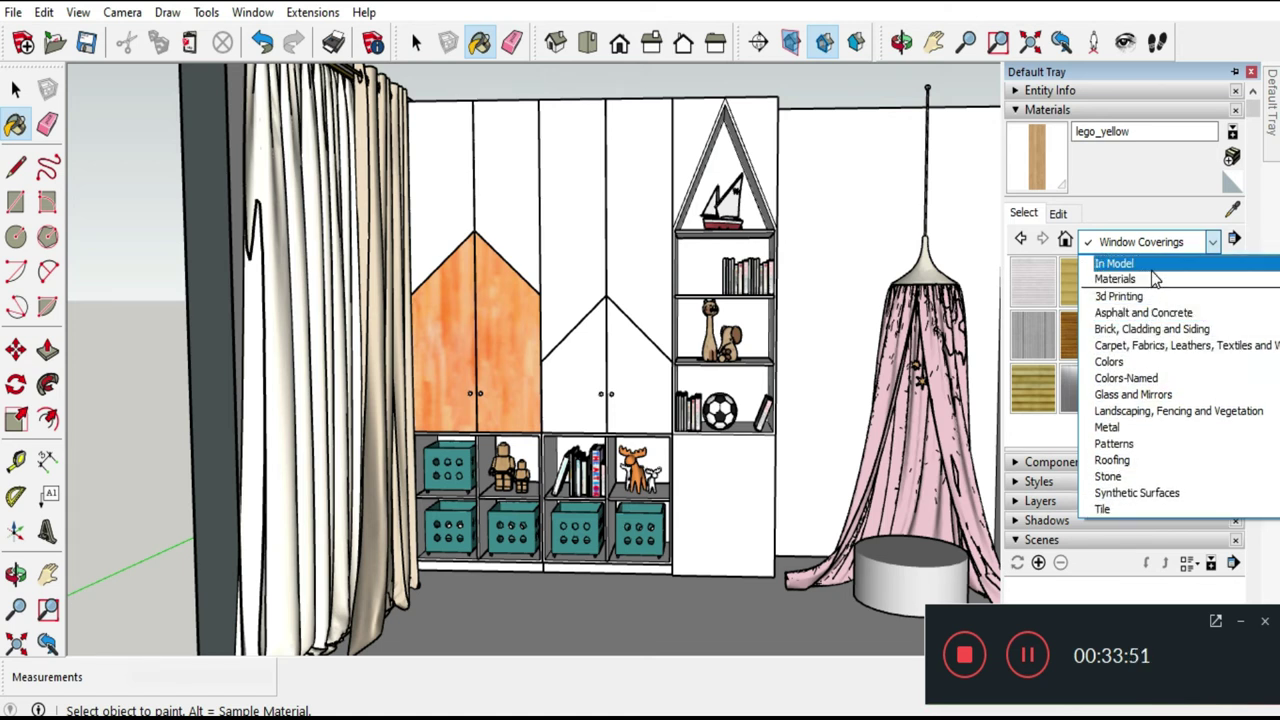
left_click(1150, 265)
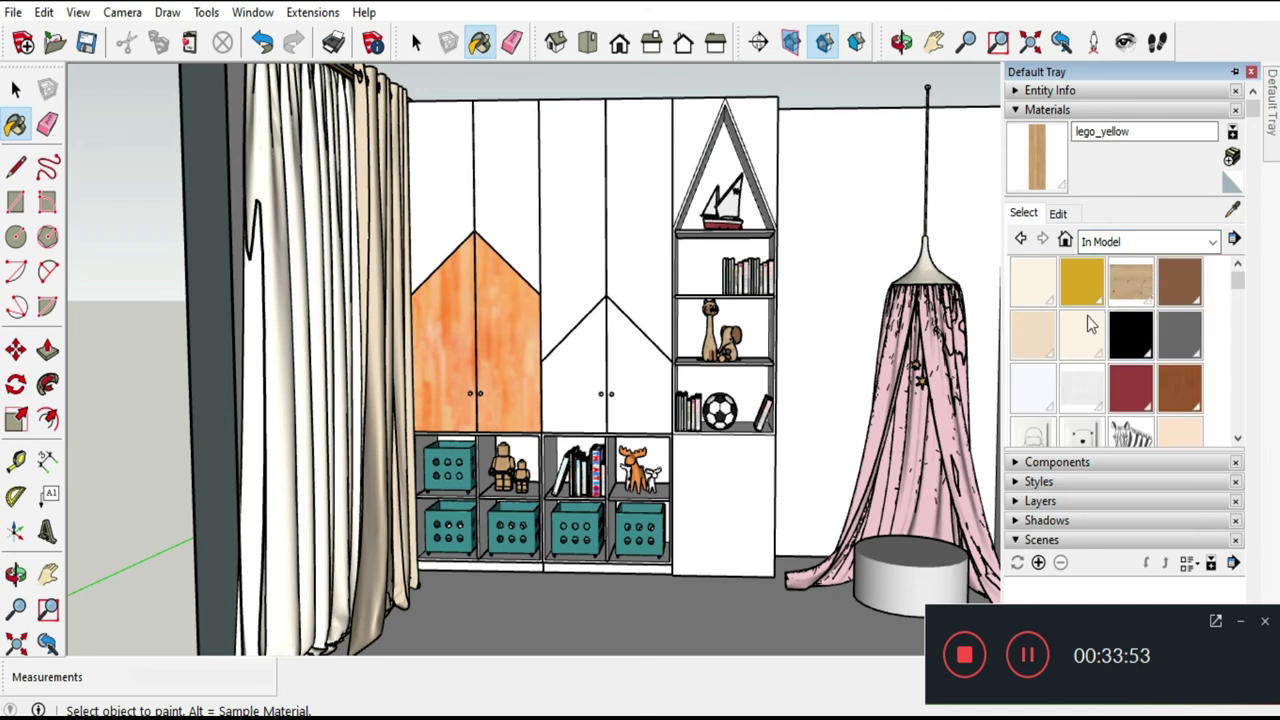
scroll(1050, 395, "down", 3)
left_click_drag(1235, 330, 1237, 352)
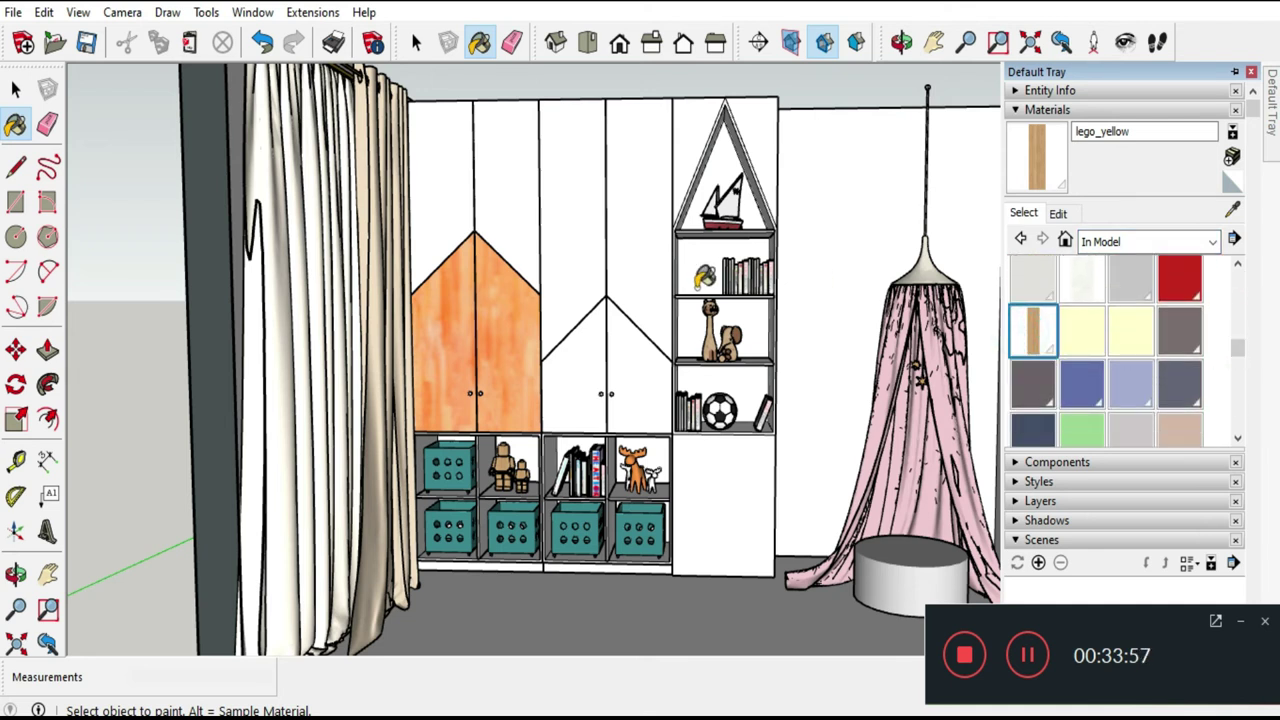
Paint both orange wardrobe door faces with lego_yellow wood and lighten the material.
left_click(535, 322)
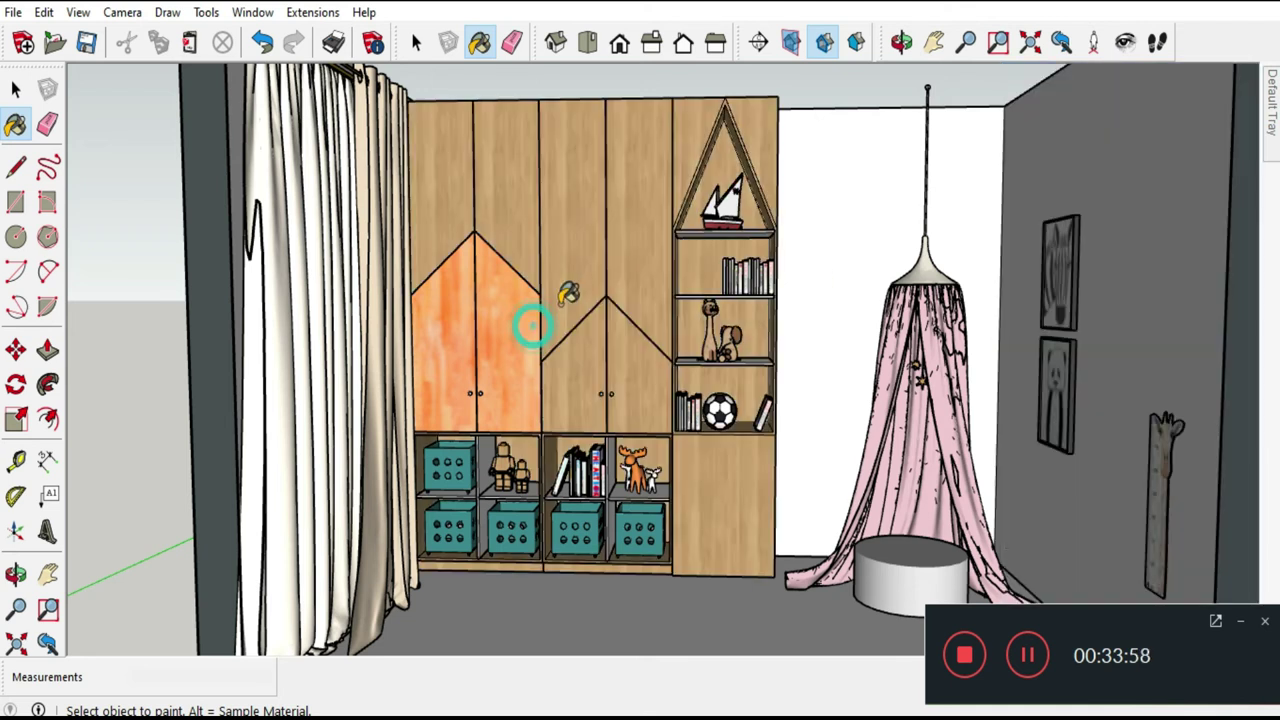
left_click(262, 42)
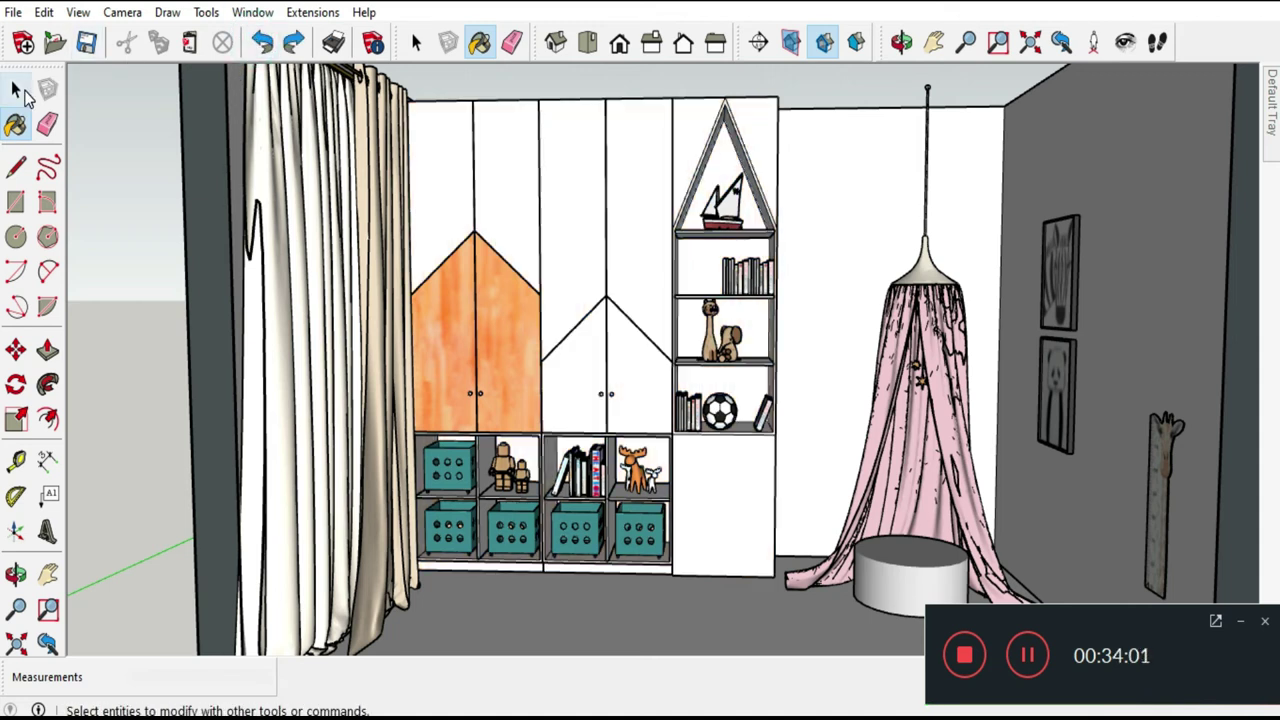
left_click(20, 90)
double_click(505, 295)
double_click(505, 287)
left_click(500, 300)
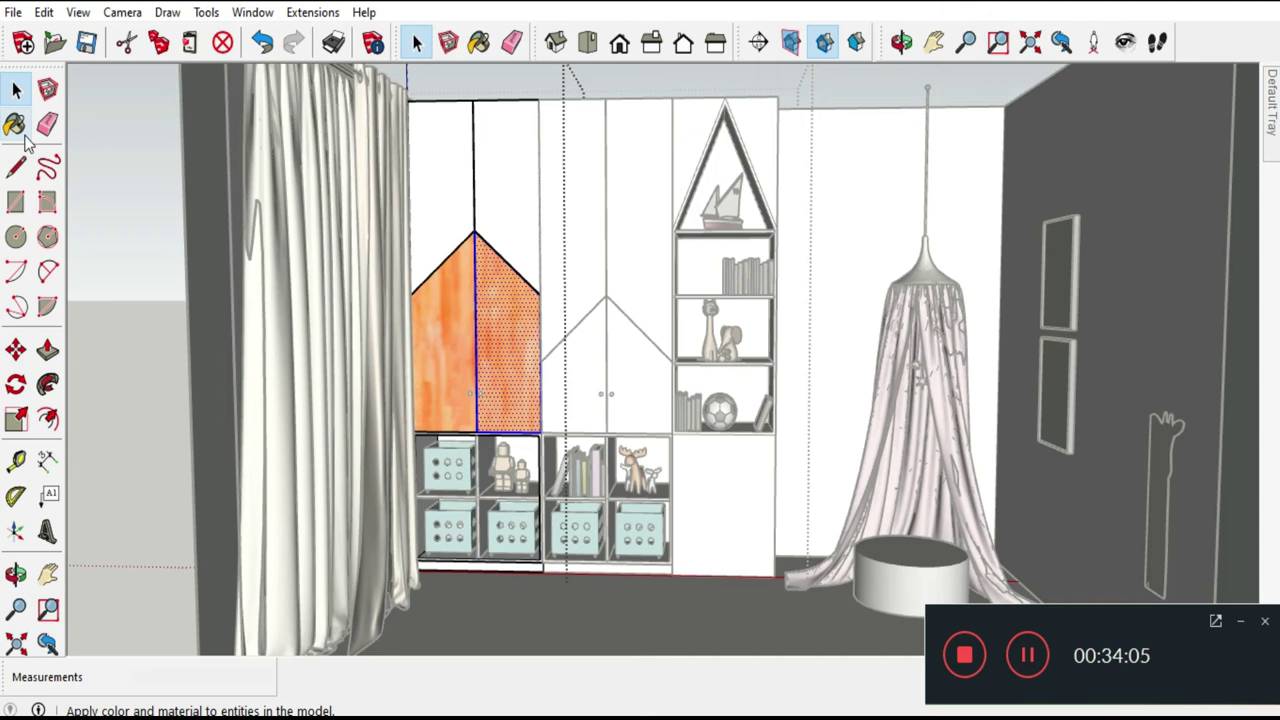
left_click(15, 124)
left_click(518, 302)
left_click(468, 298)
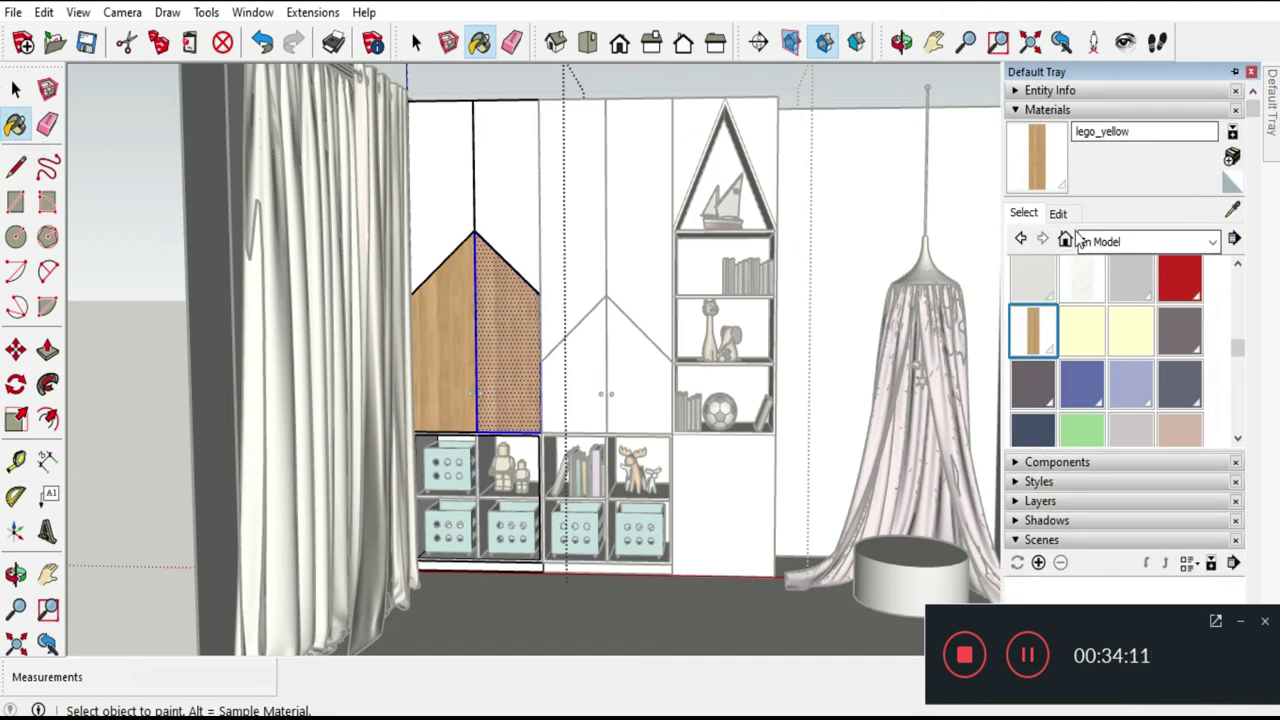
left_click(1060, 213)
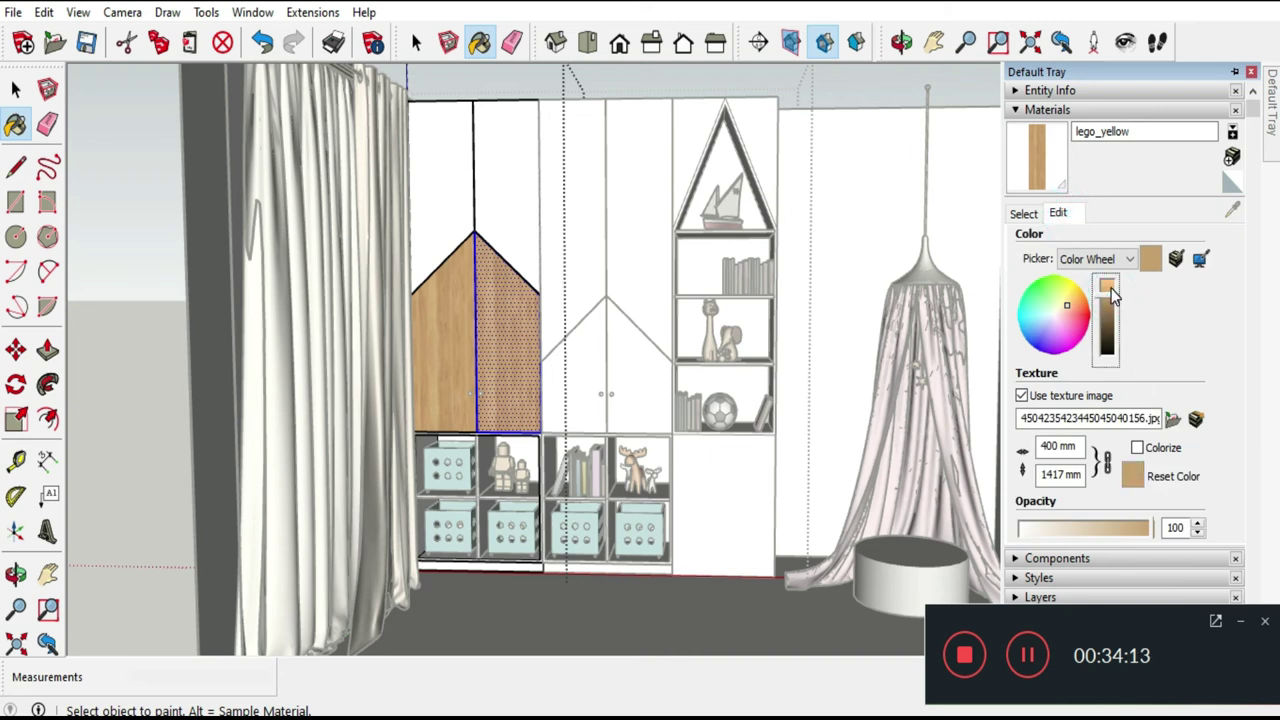
left_click_drag(1111, 288, 1111, 283)
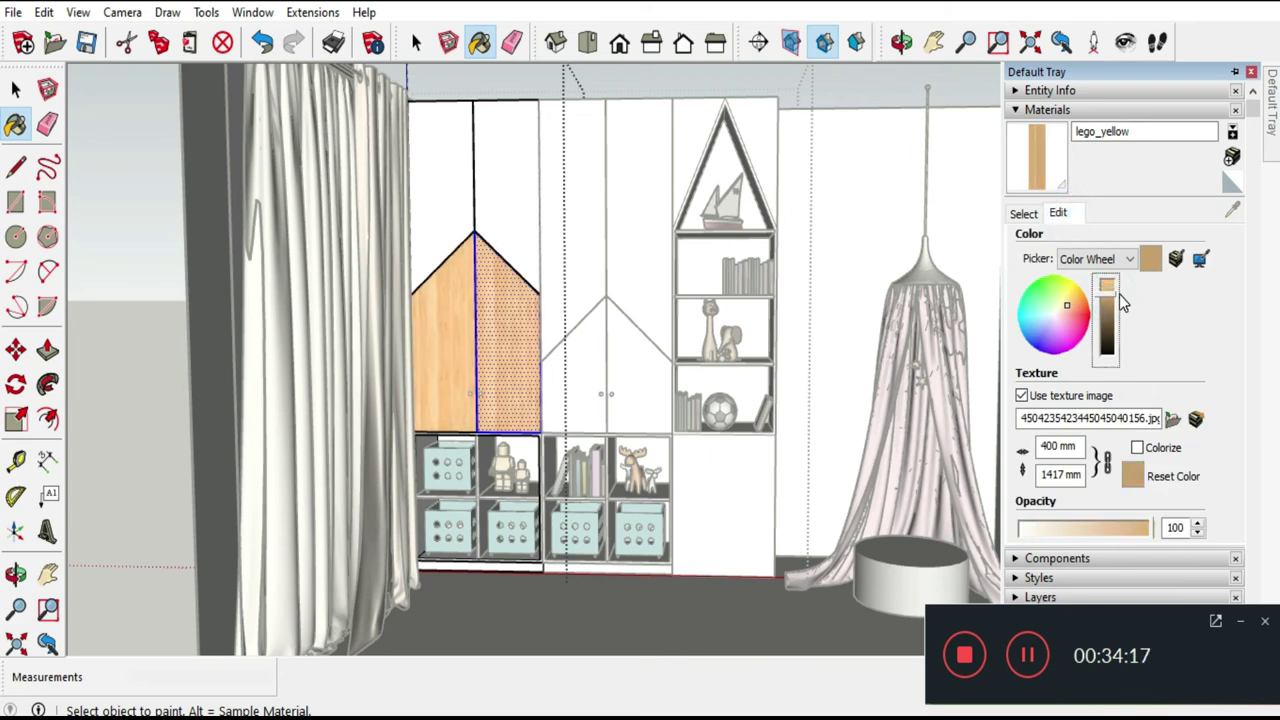
Paint the middle cabinet's house-shaped door faces with the wood material.
left_click(16, 89)
left_click(105, 158)
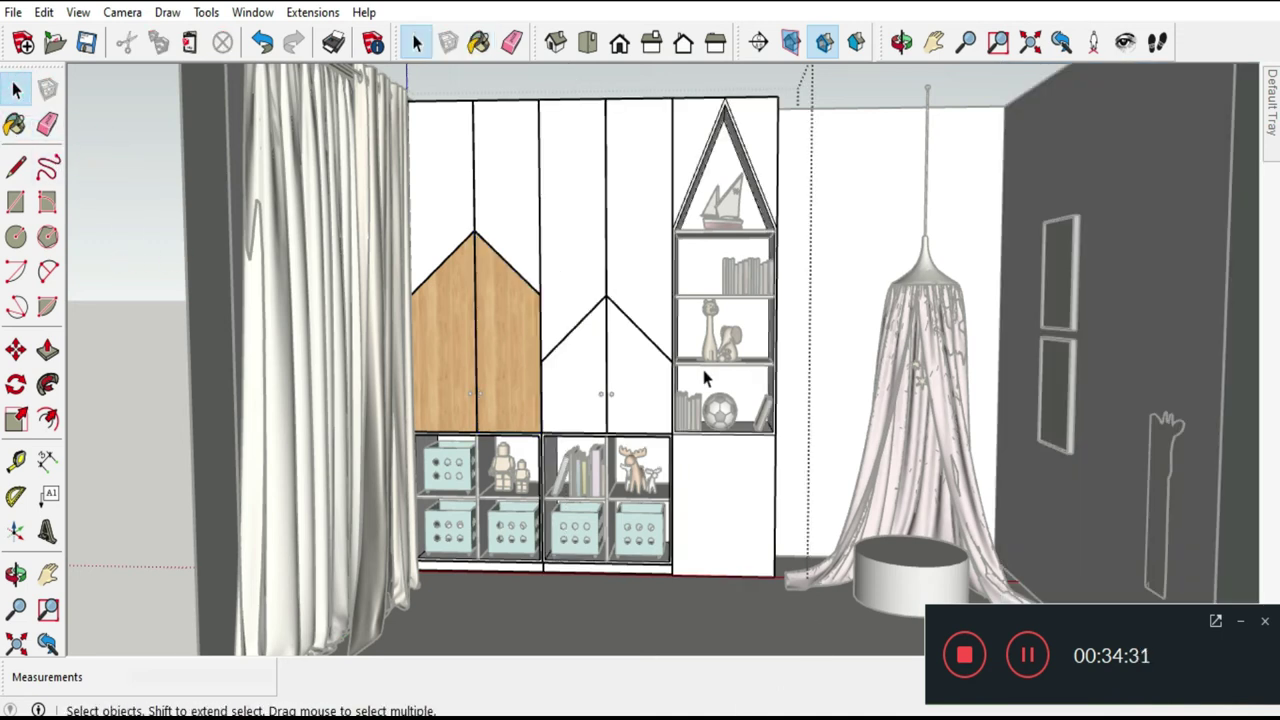
left_click(624, 387)
scroll(644, 403, "up", 2)
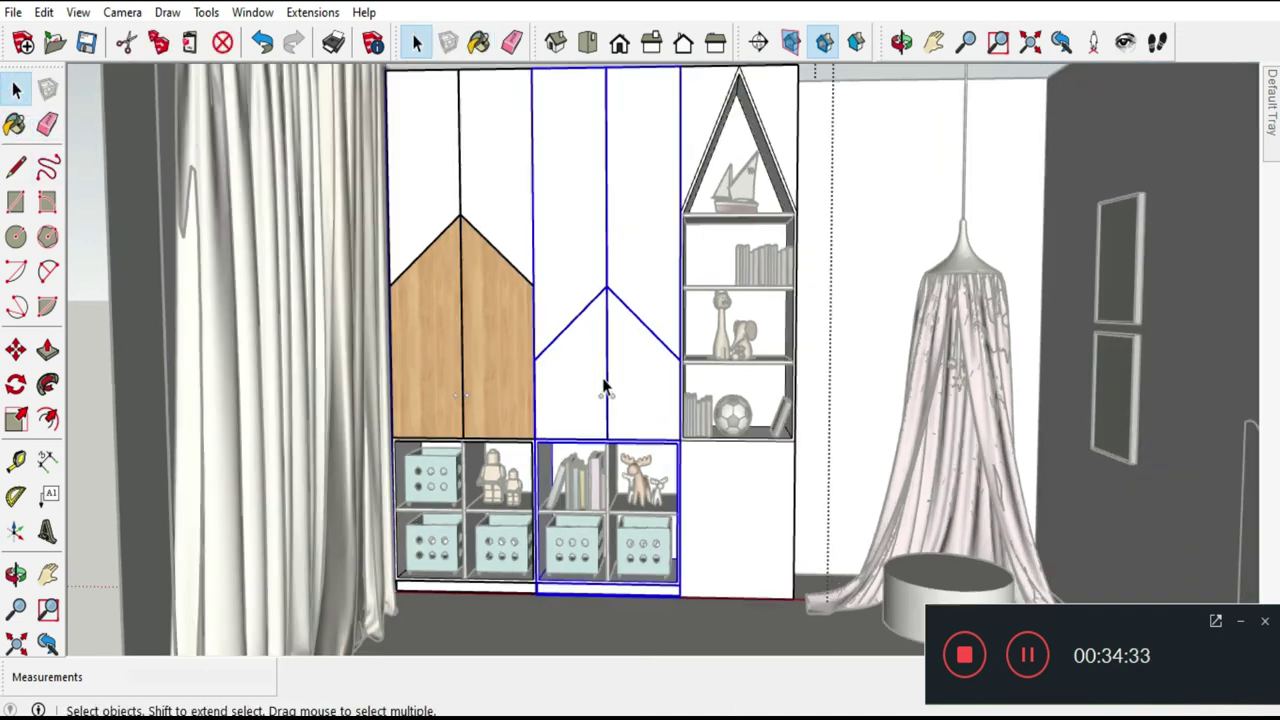
scroll(644, 400, "up", 2)
double_click(646, 385)
left_click(646, 383)
double_click(632, 408)
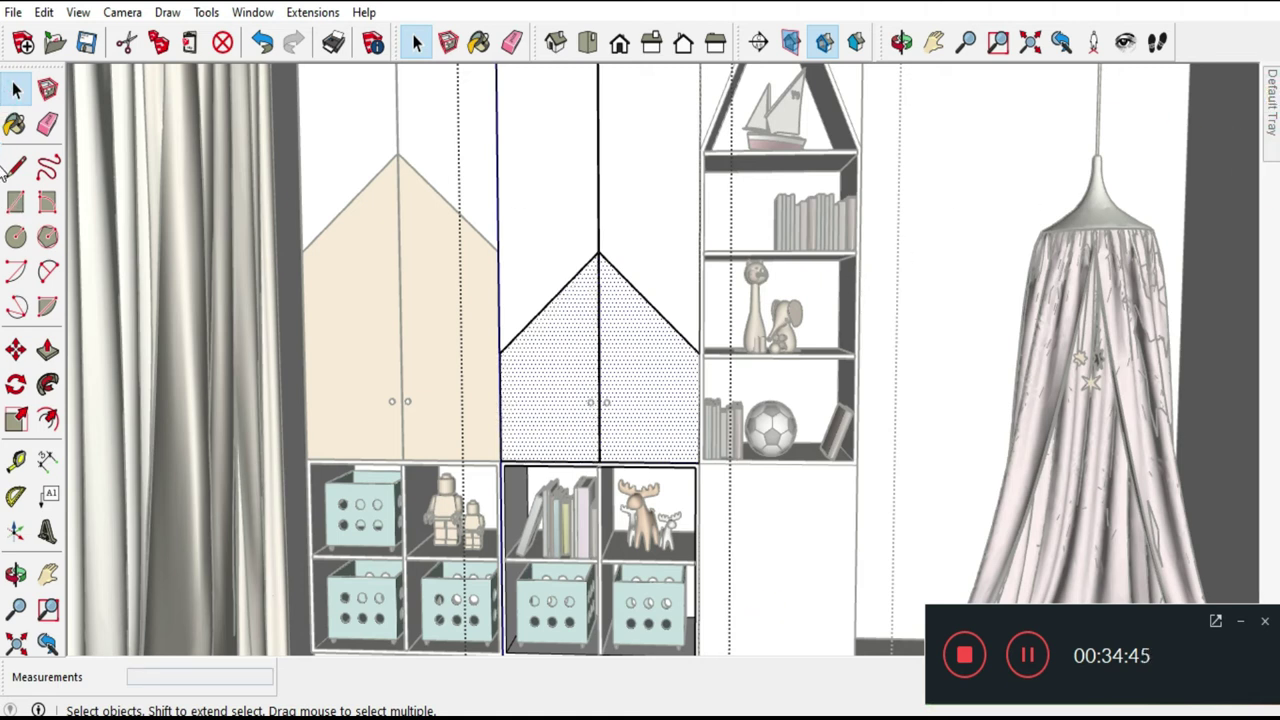
left_click(15, 124)
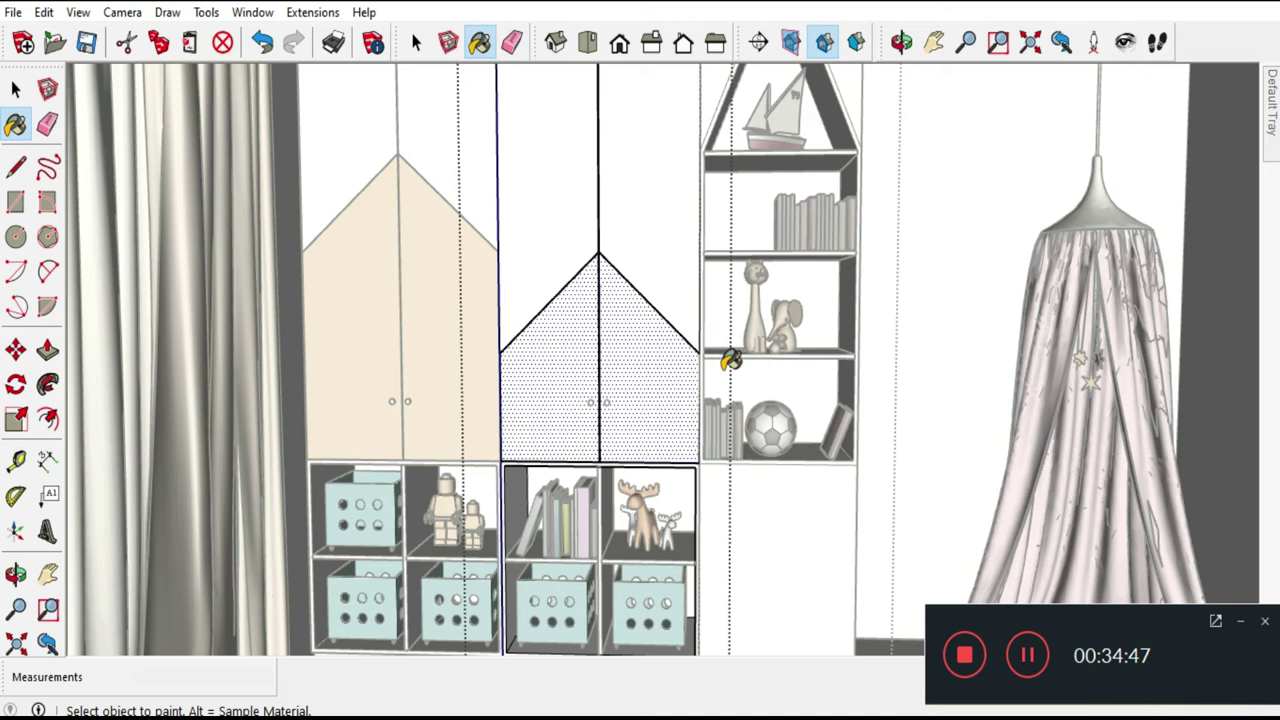
left_click(650, 372)
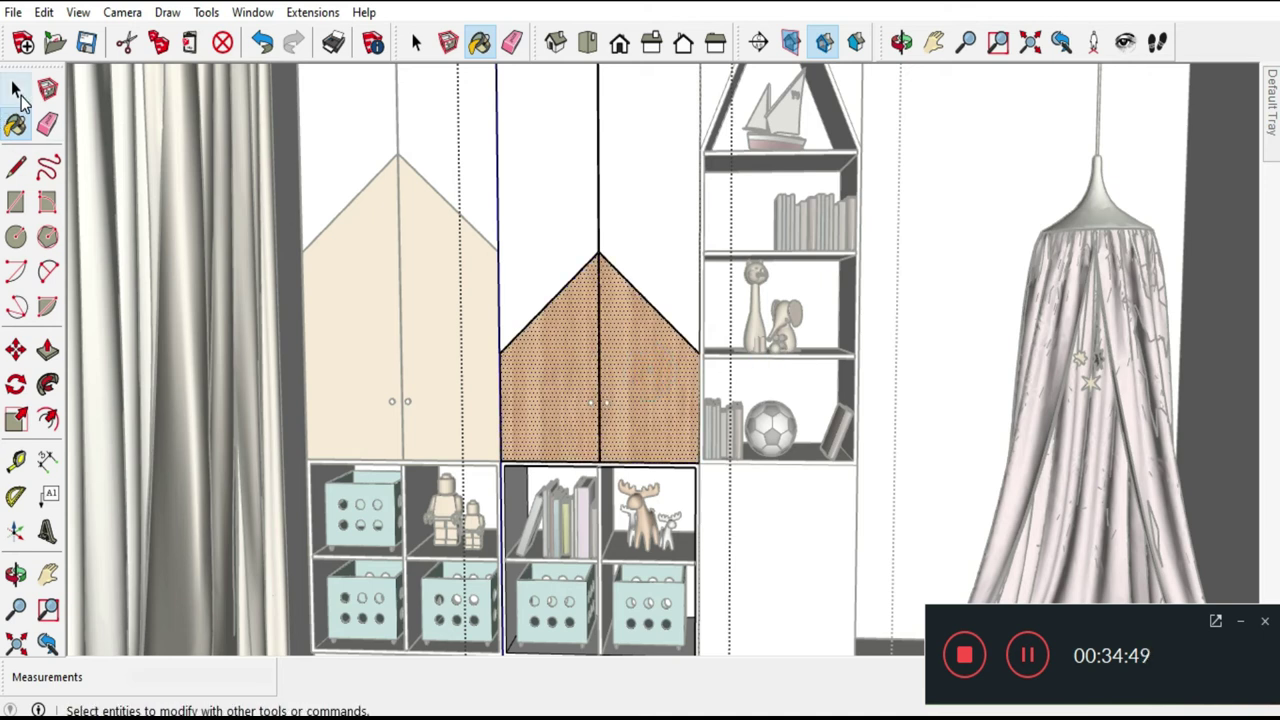
left_click(16, 90)
Paint the lower cubby unit's inner sides, frame, bottom panel and plinth with wood.
left_click(663, 583)
scroll(670, 560, "up", 1)
scroll(680, 520, "up", 3)
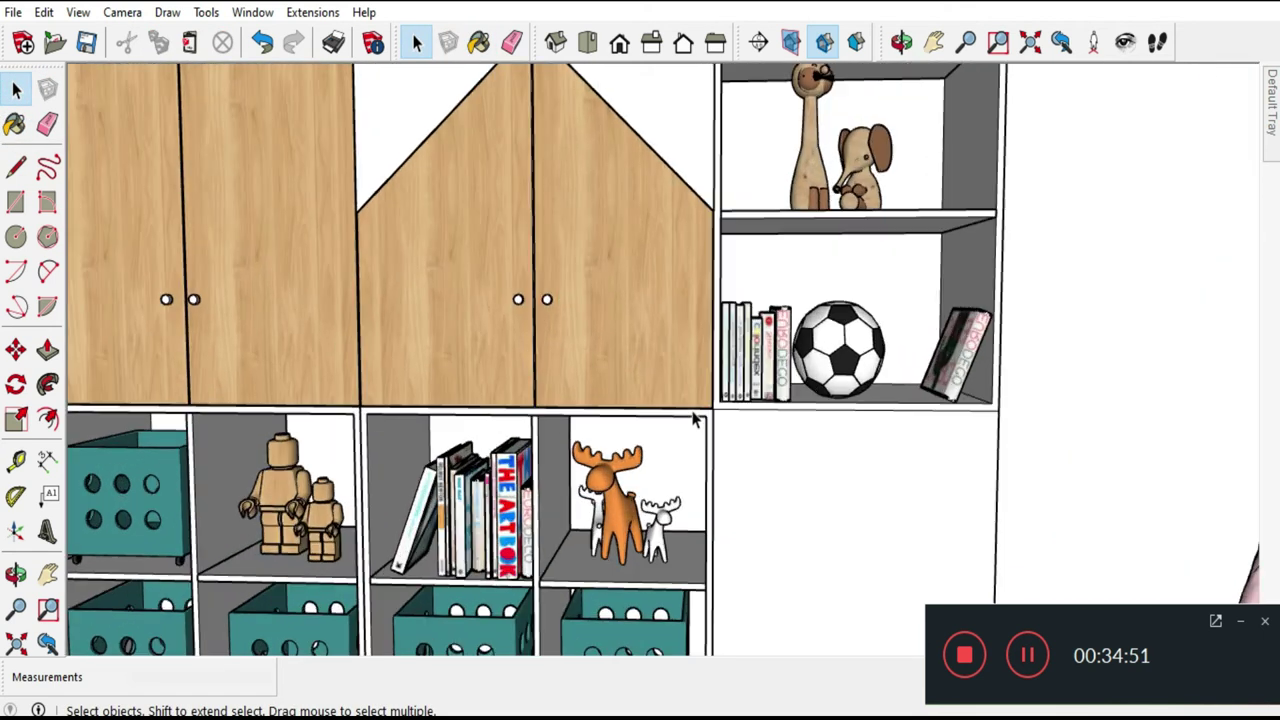
double_click(700, 420)
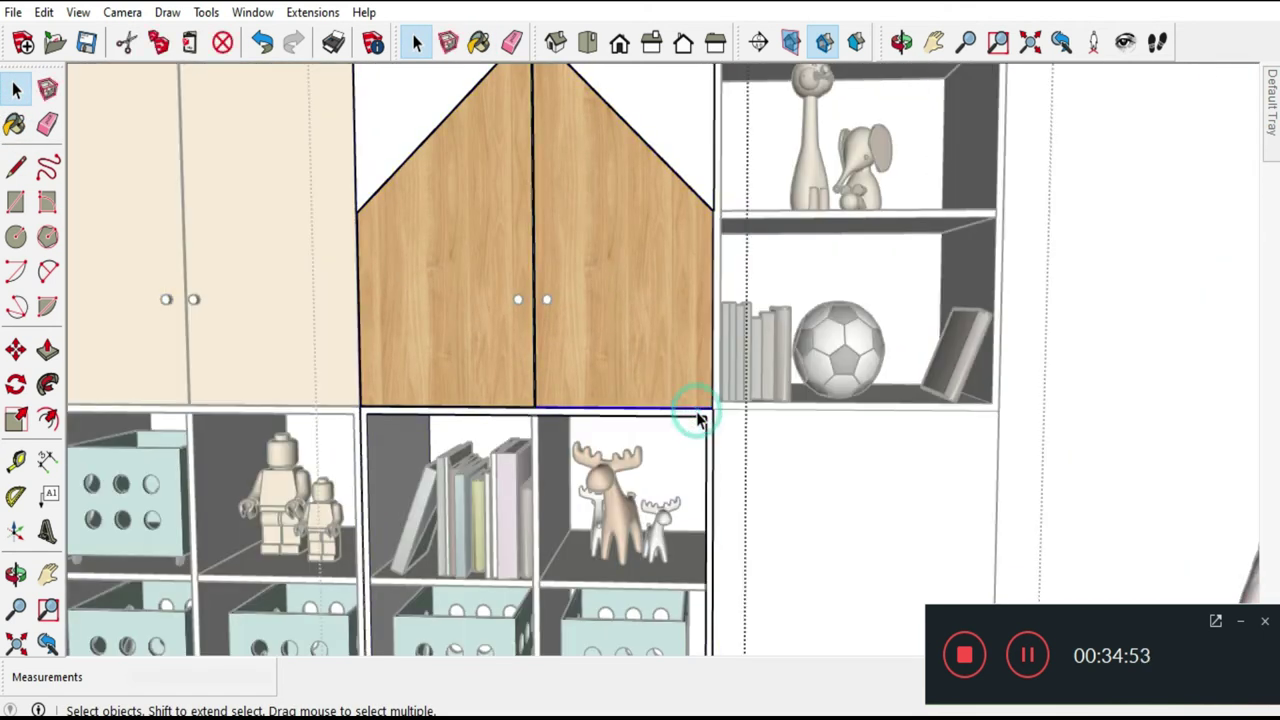
scroll(822, 340, "down", 1)
scroll(826, 343, "down", 2)
middle_click_drag(780, 429, 810, 490)
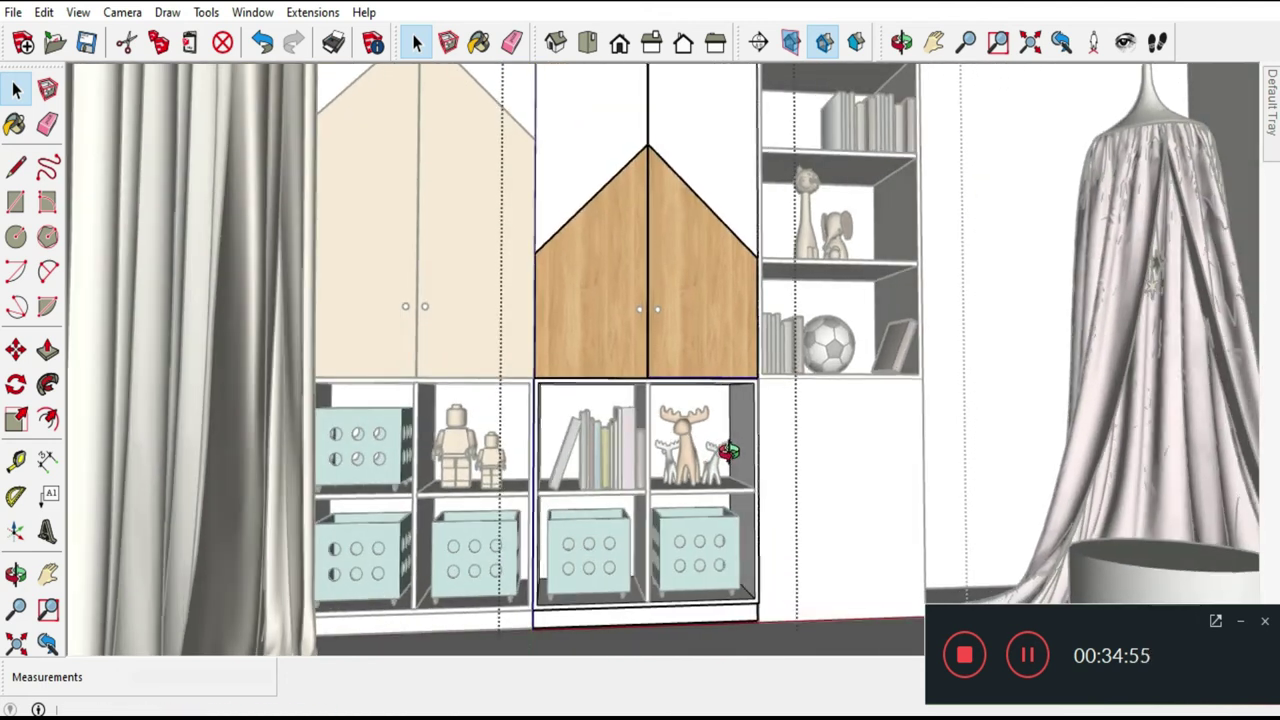
left_click(15, 123)
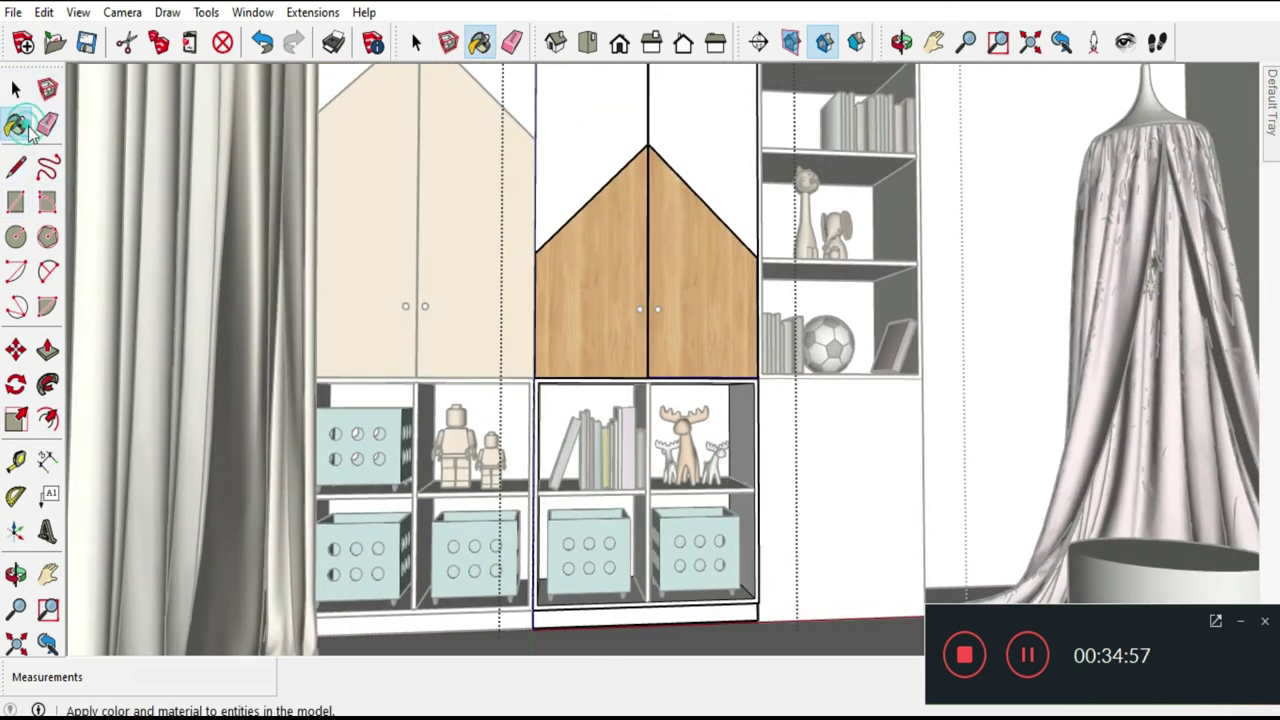
scroll(773, 503, "up", 2)
left_click(745, 412)
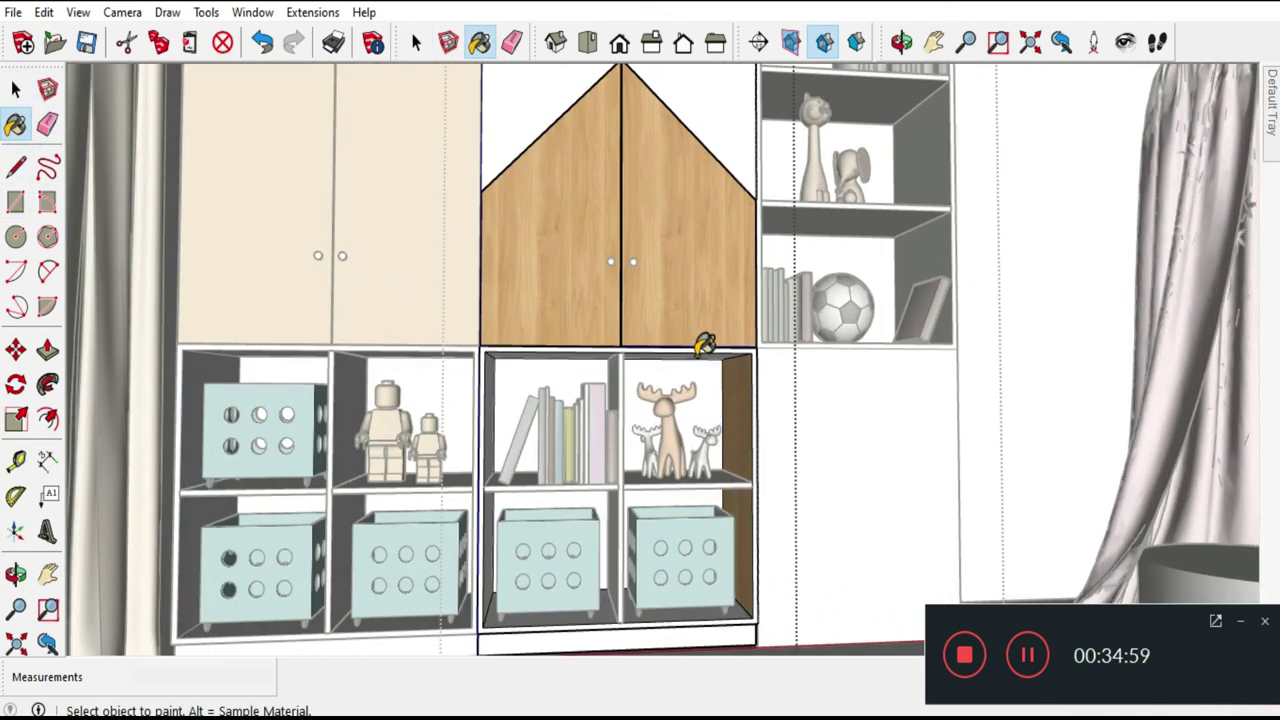
left_click(703, 346)
left_click(494, 426)
left_click(510, 620)
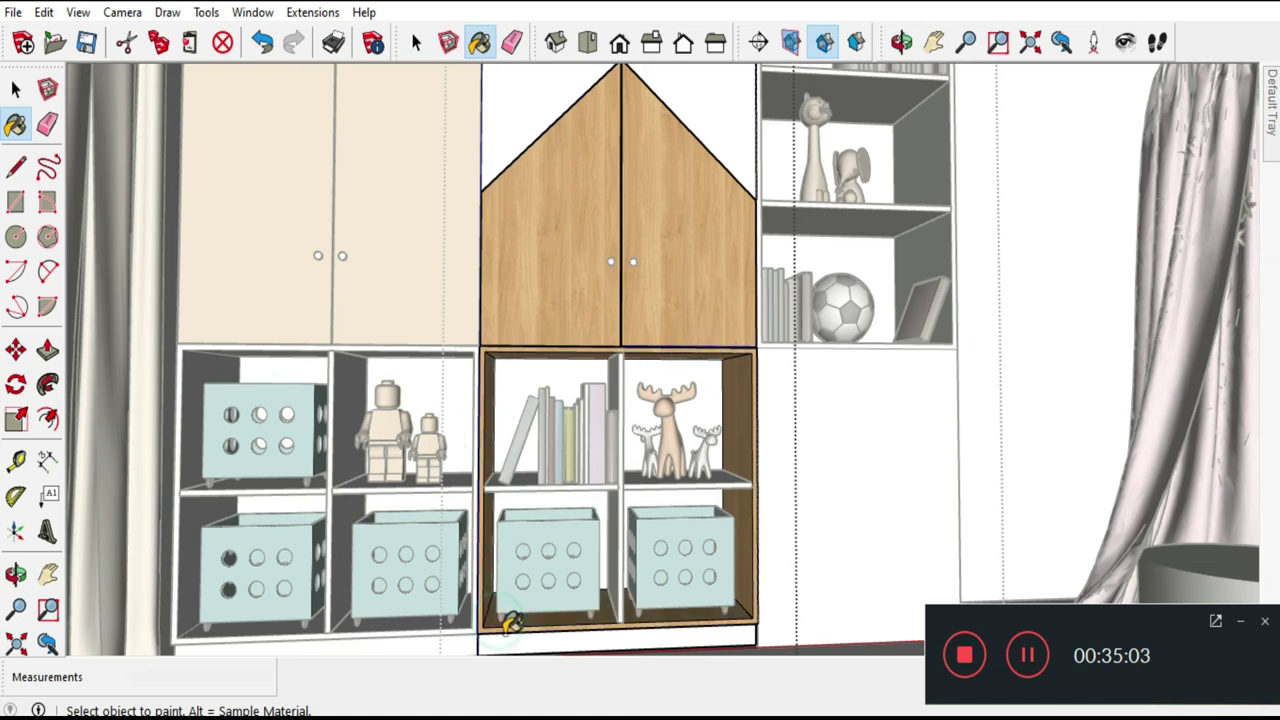
left_click(510, 635)
left_click(16, 90)
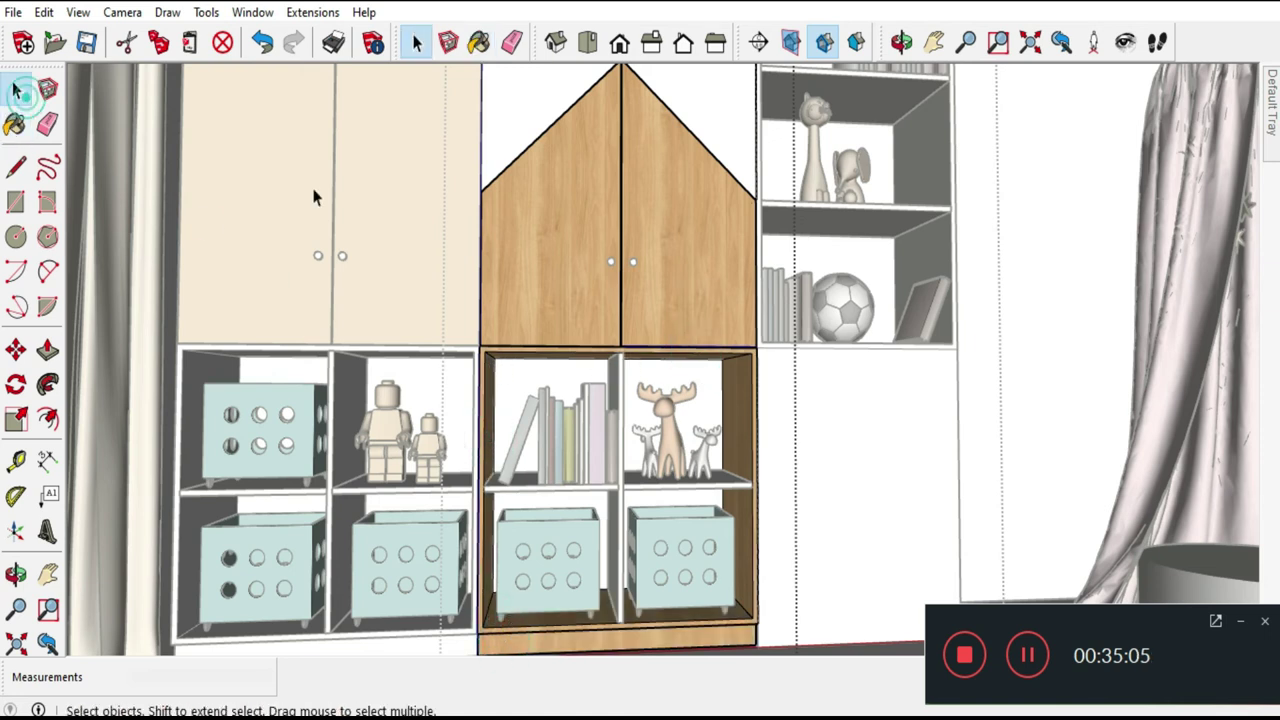
key("Escape")
Paint the shelves under the moose, Lego figures and teal box, plus the left divider, wood.
left_click(618, 393)
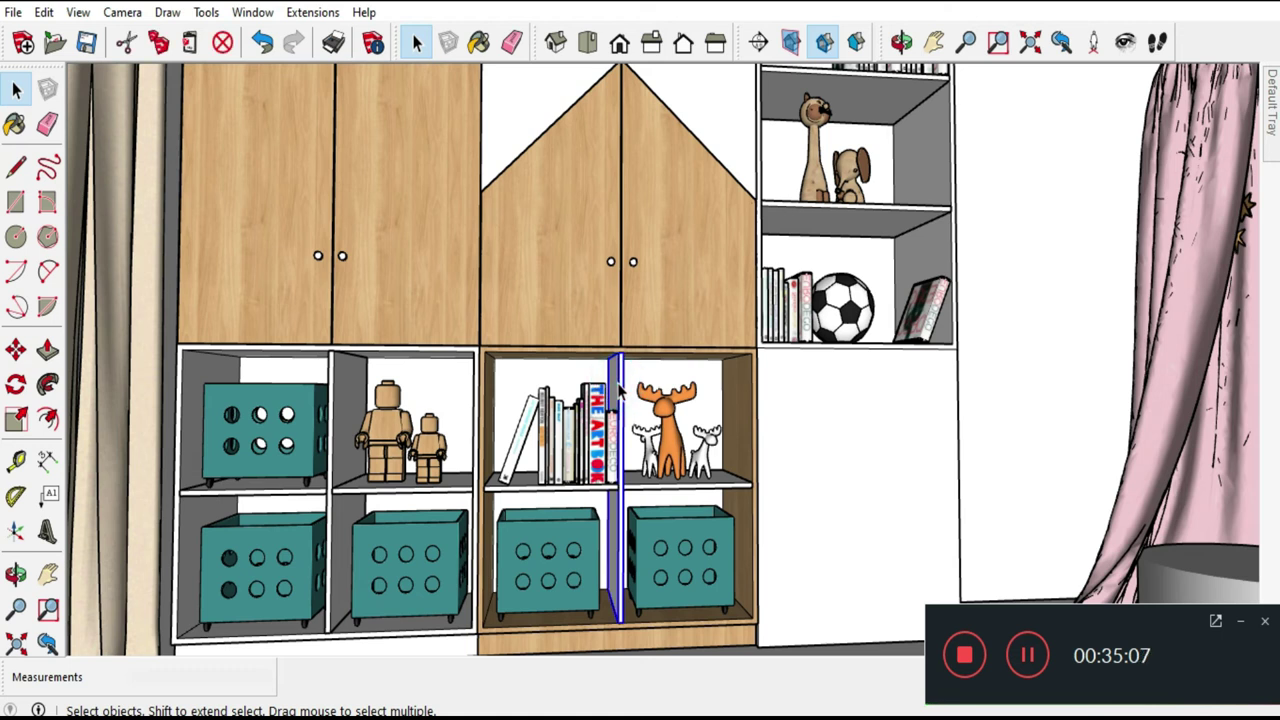
left_click(15, 124)
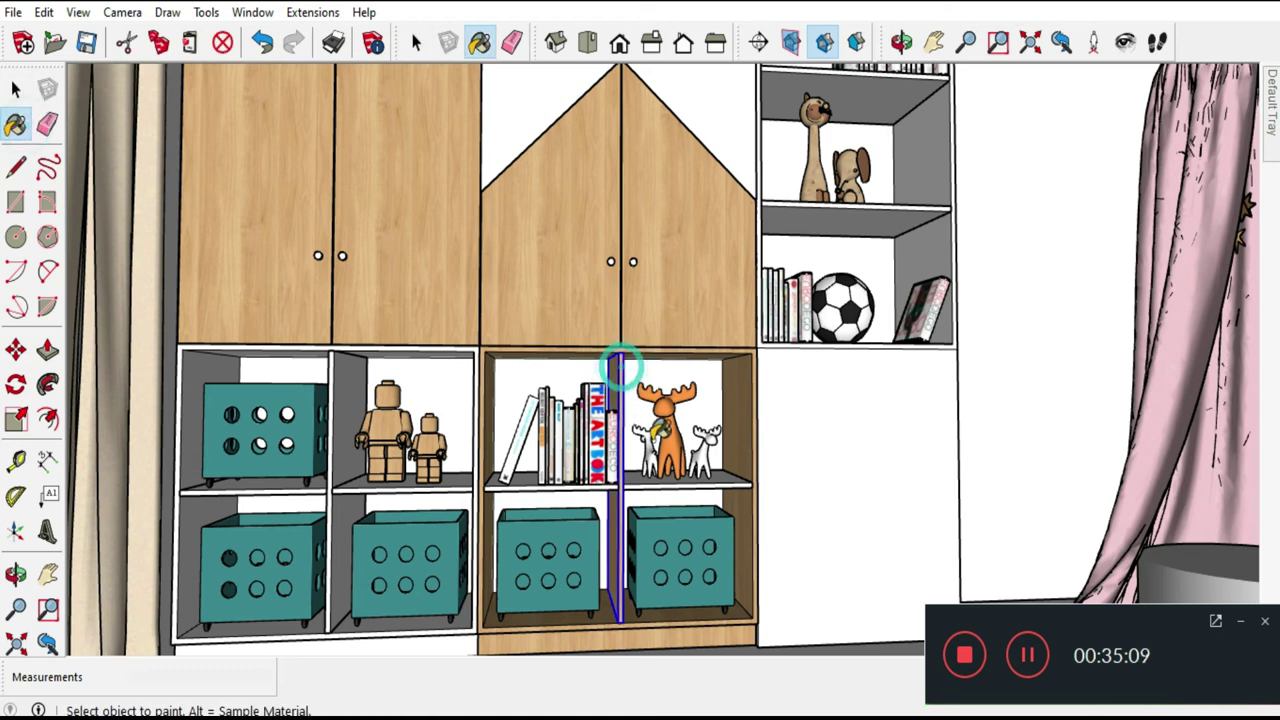
left_click(656, 481)
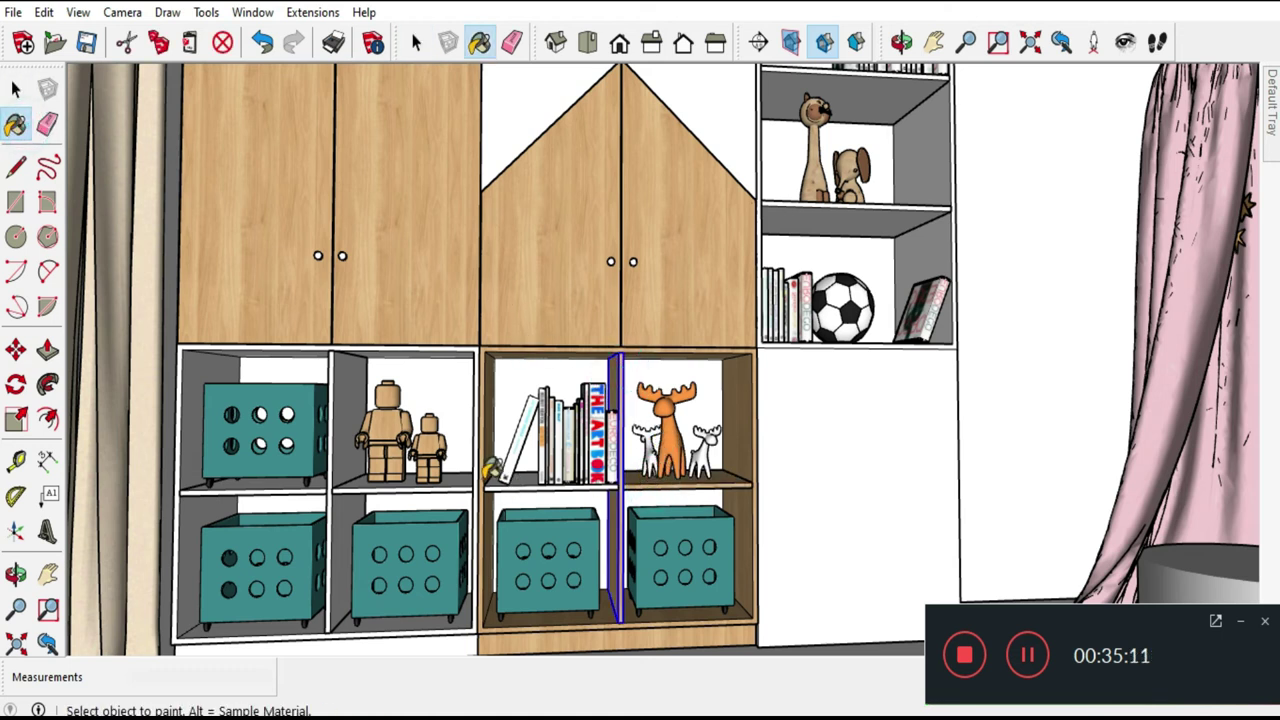
left_click(466, 484)
left_click(447, 398)
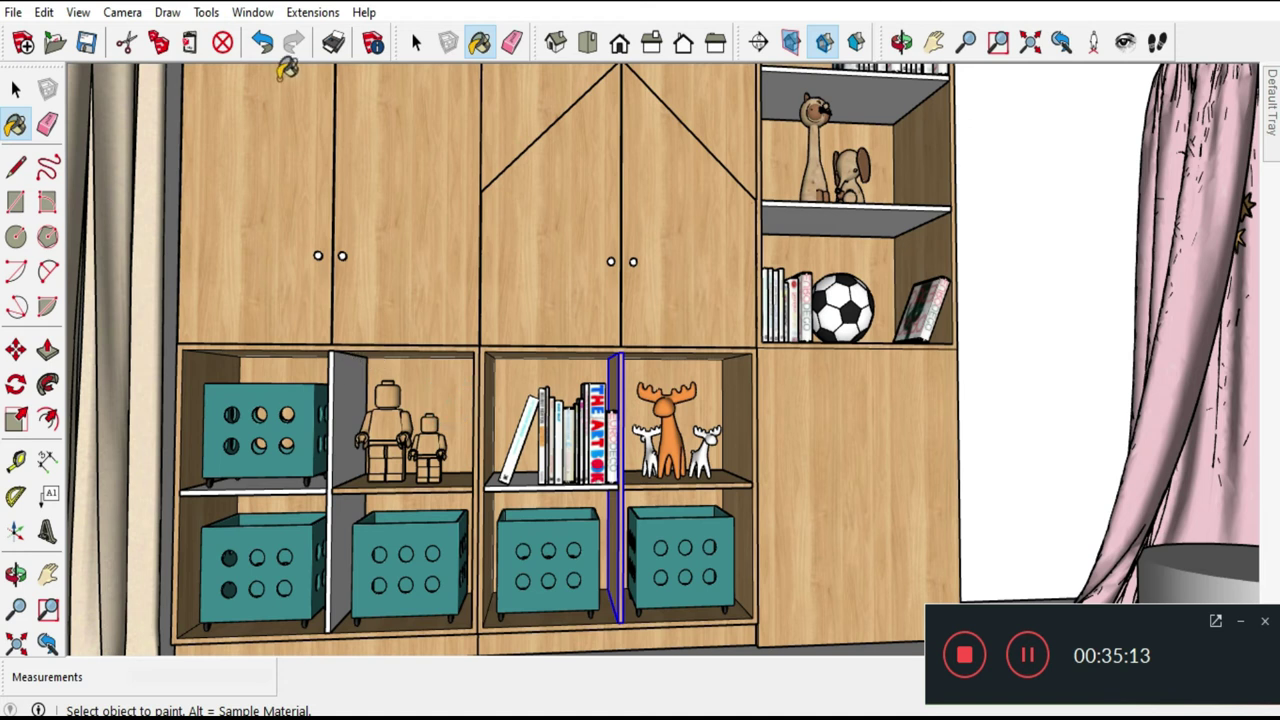
left_click(262, 42)
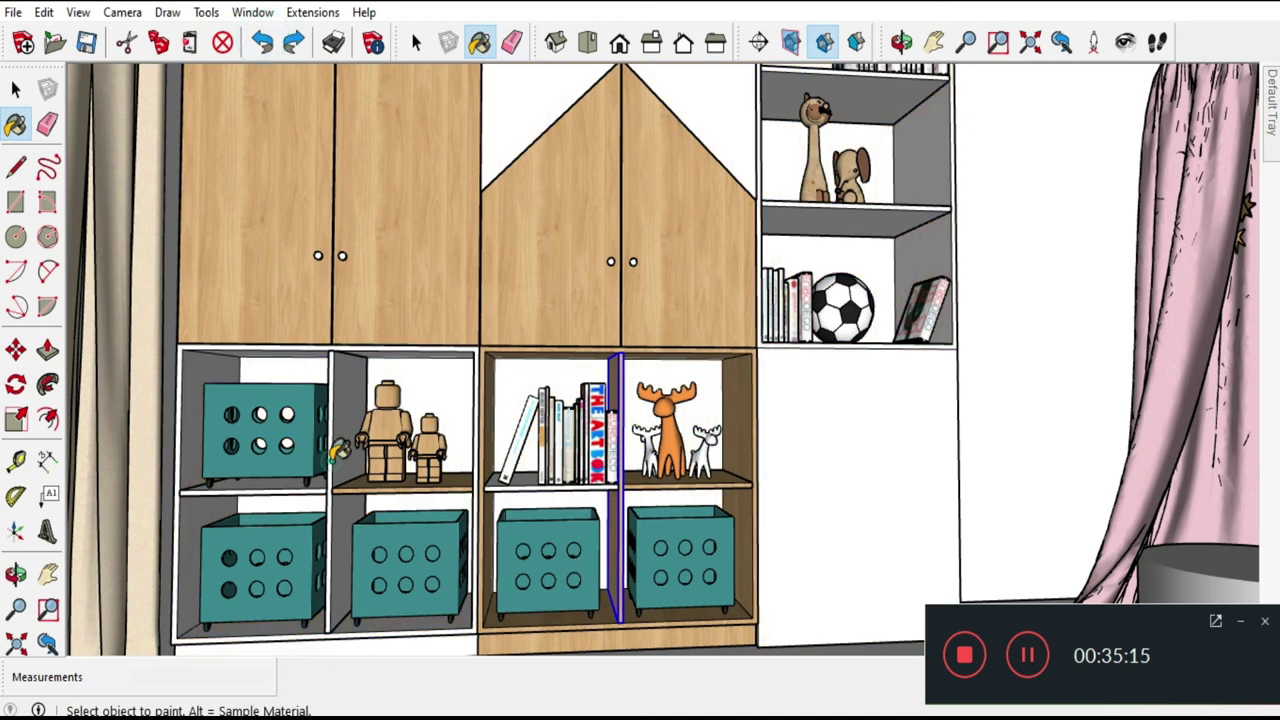
left_click(340, 452)
left_click(294, 484)
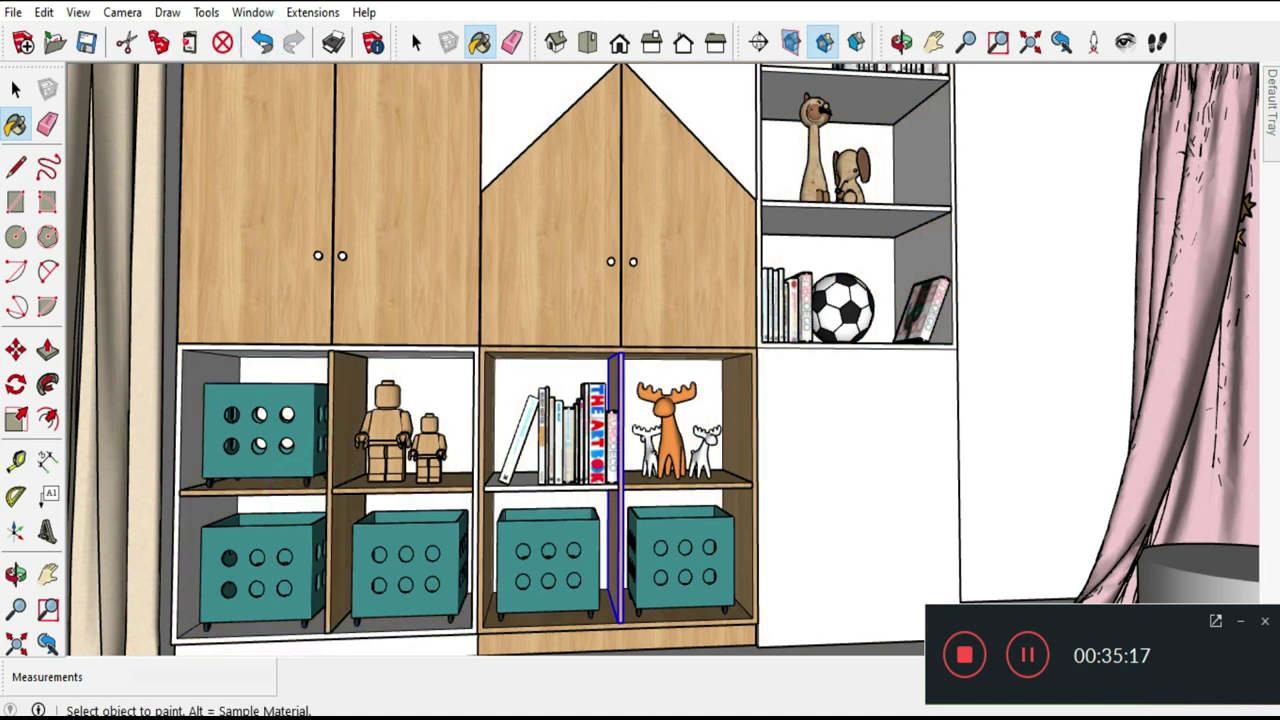
Inside the left cabinet group, paint the upper cubby back, right side panel and top edge wood.
left_click(15, 89)
left_click(381, 358)
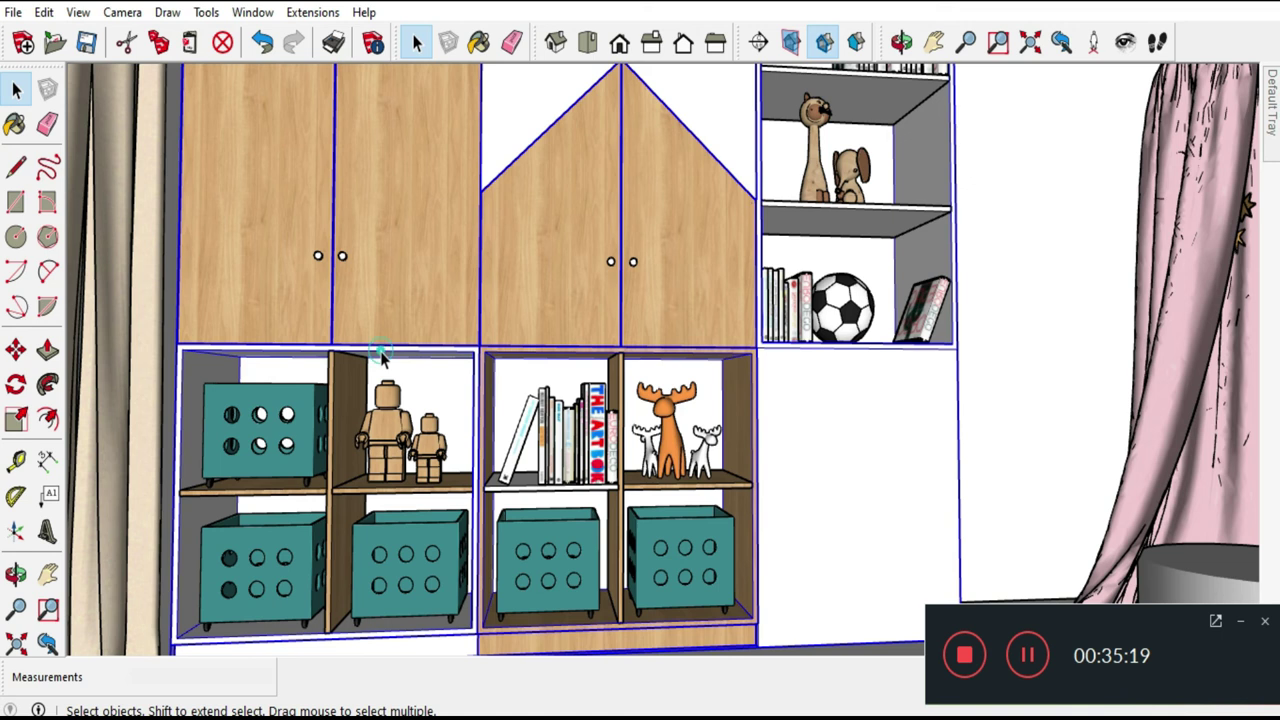
double_click(381, 358)
double_click(381, 358)
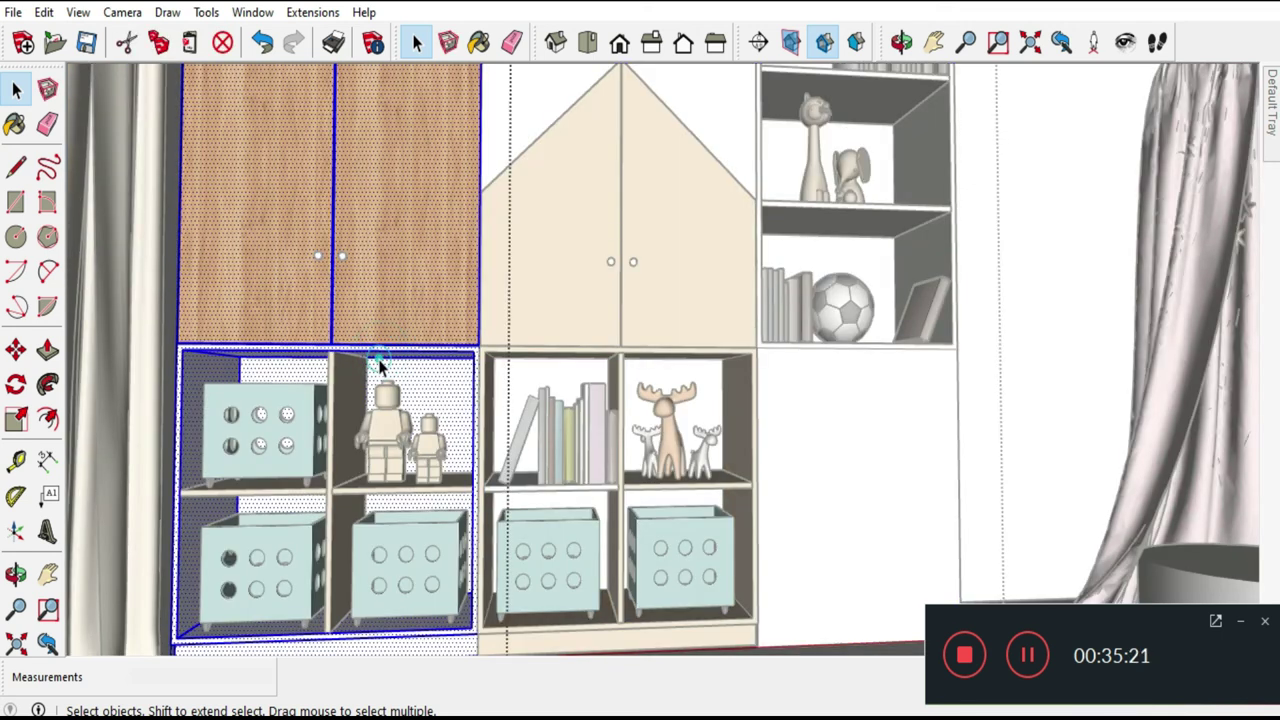
left_click(15, 123)
scroll(320, 373, "up", 2)
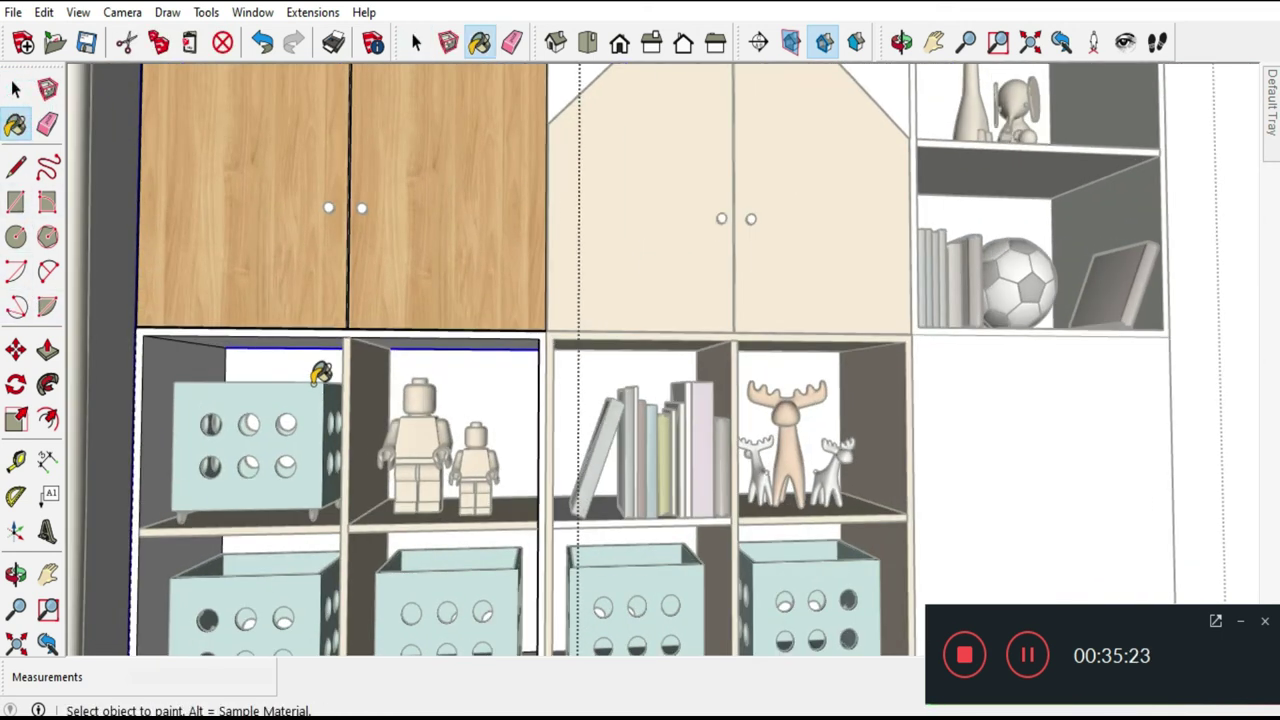
scroll(320, 374, "up", 1)
left_click(328, 350)
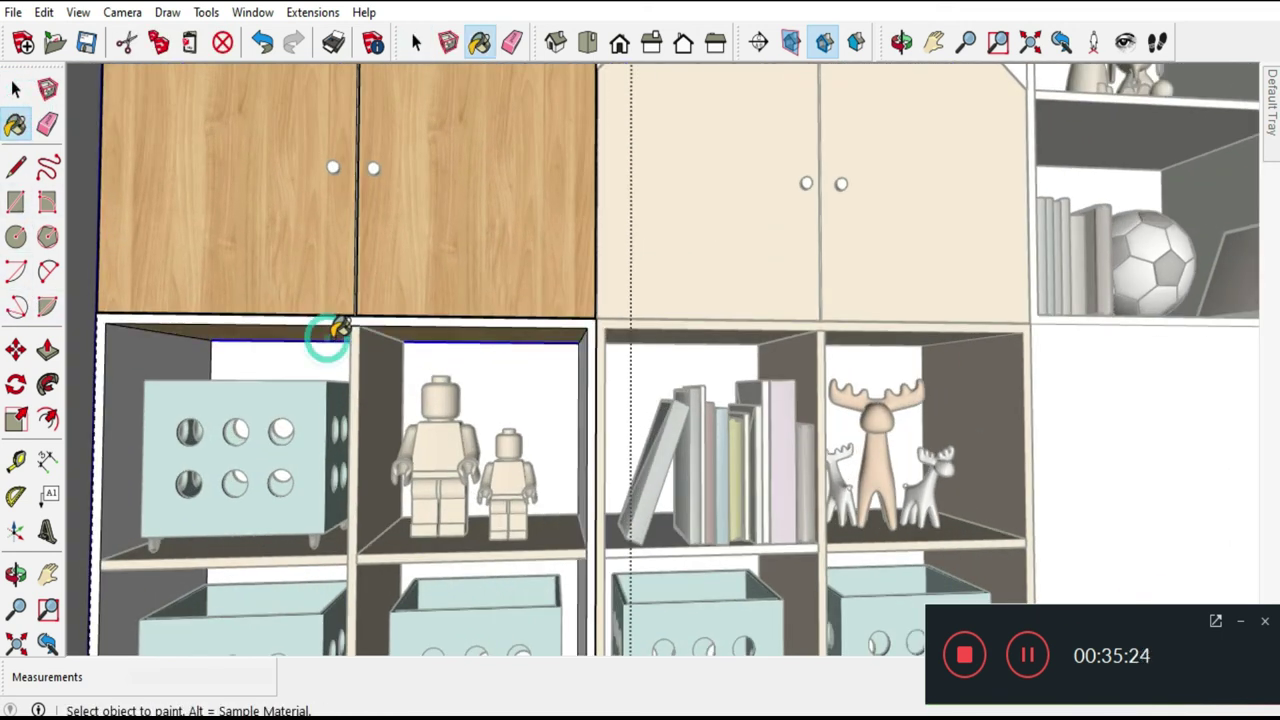
left_click(585, 376)
left_click(590, 338)
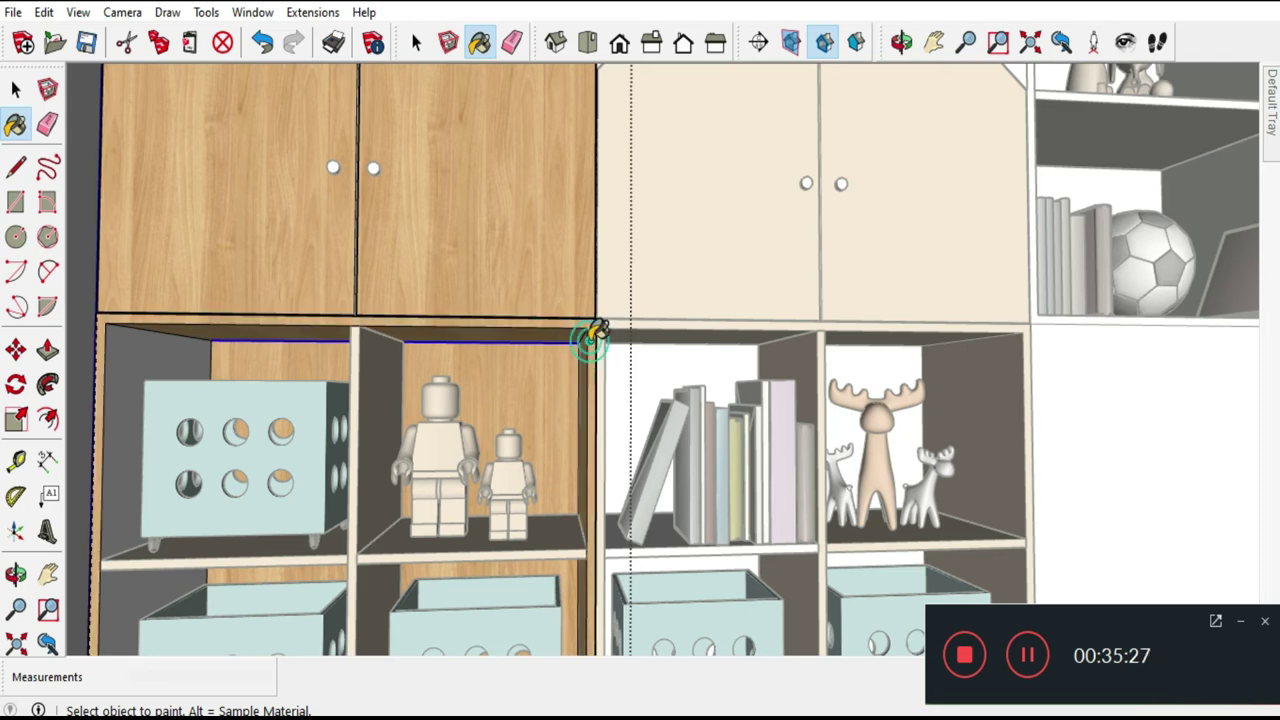
Paint the cubbies' bottom front board wood and pull back to see the whole room.
scroll(466, 251, "down", 2)
scroll(491, 477, "down", 1)
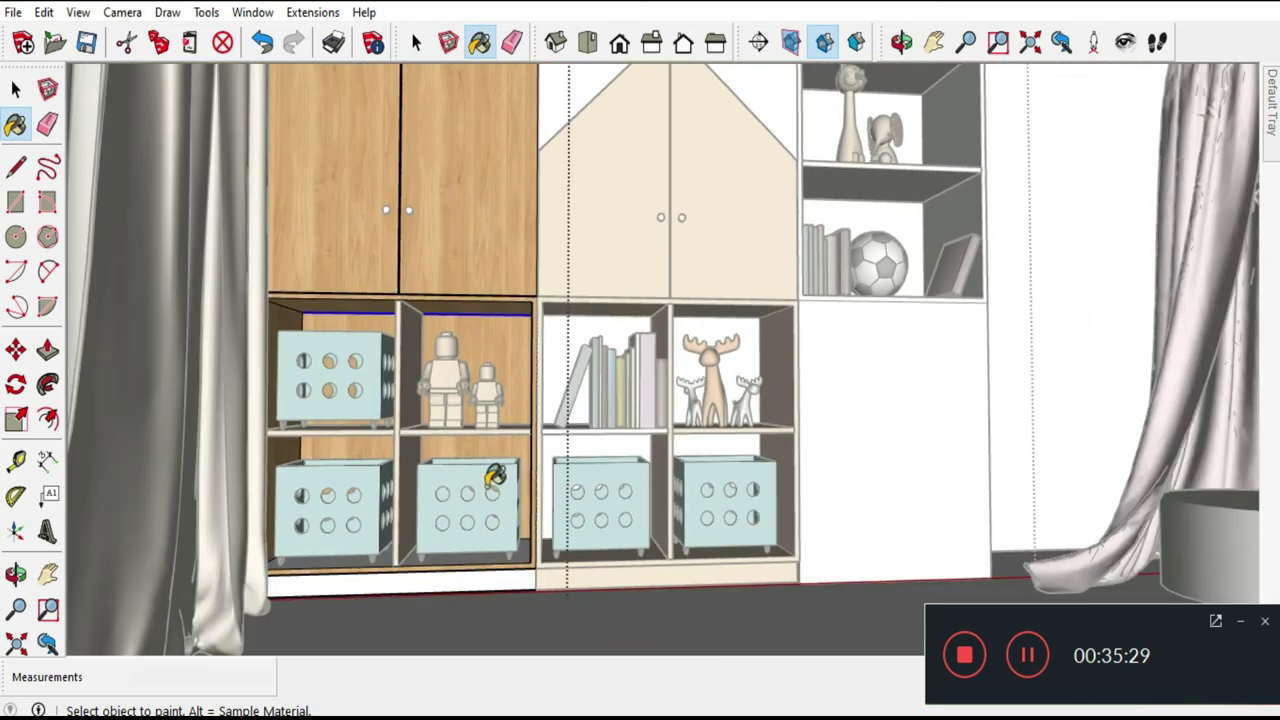
scroll(480, 549, "up", 2)
scroll(478, 556, "up", 2)
middle_click_drag(478, 556, 506, 577)
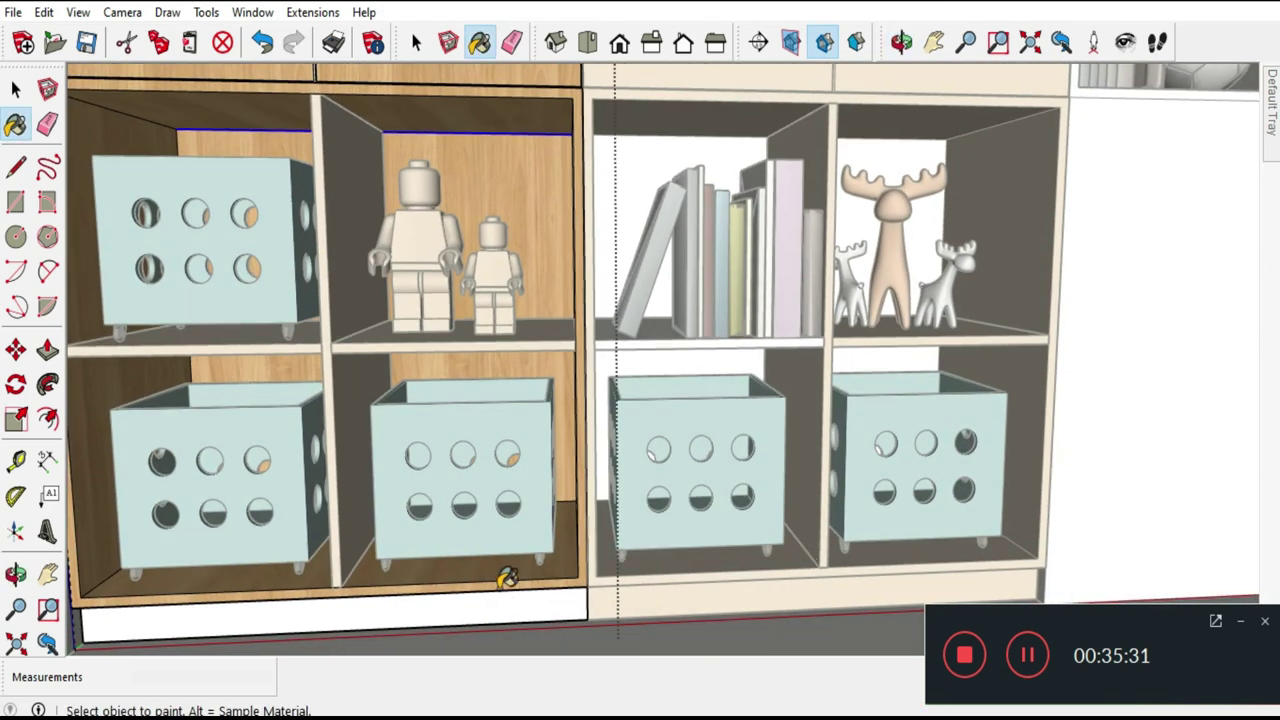
left_click(500, 592)
mouse_move(678, 522)
middle_mouse_down()
mouse_move(514, 463)
mouse_move(514, 491)
mouse_move(591, 443)
middle_mouse_up()
left_click(18, 90)
key("Escape")
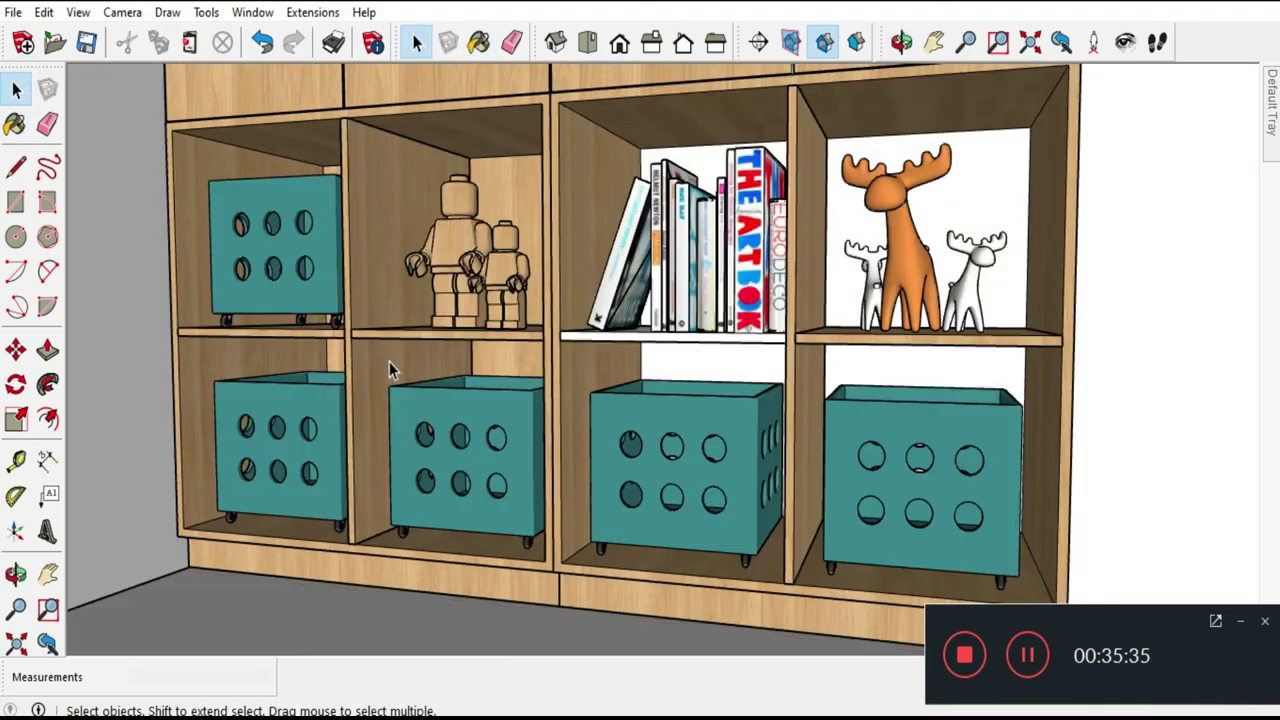
scroll(390, 372, "down", 2)
scroll(405, 370, "down", 2)
middle_click_drag(415, 368, 440, 372)
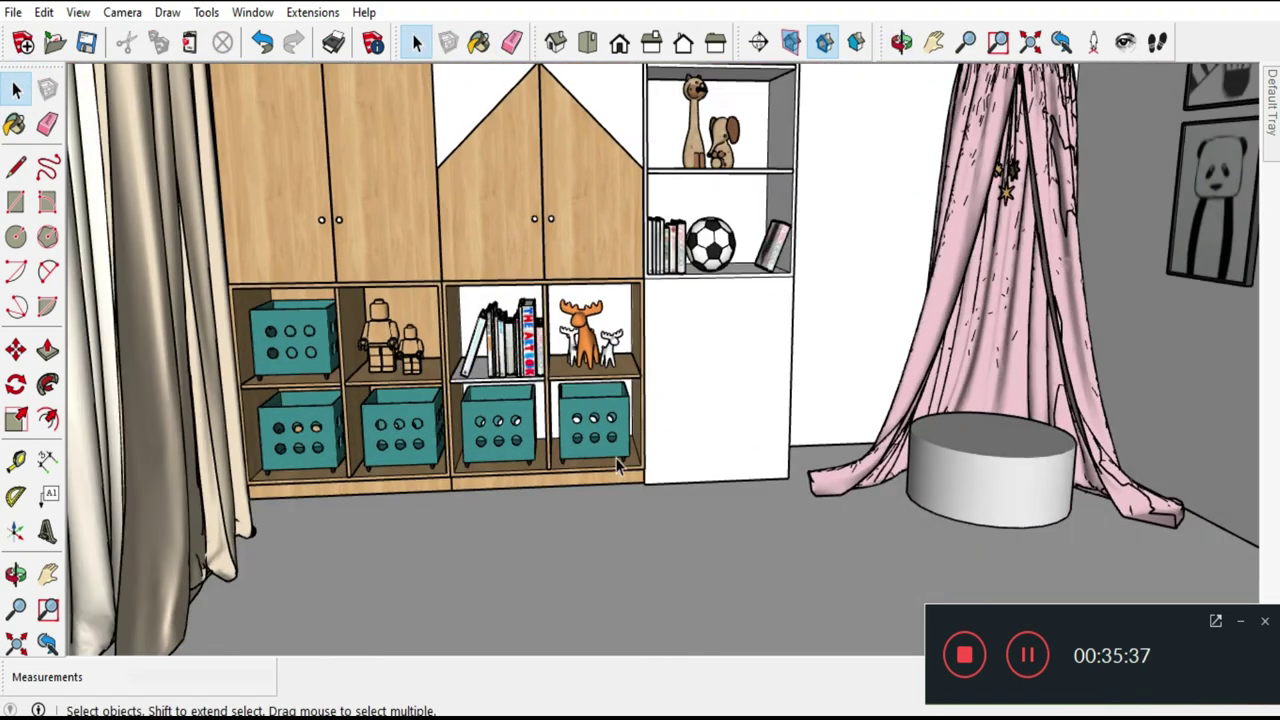
Try painting the bookshelf's top, second and animal shelves wood, then undo it.
scroll(440, 372, "down", 3)
scroll(697, 115, "up", 2)
scroll(710, 130, "up", 3)
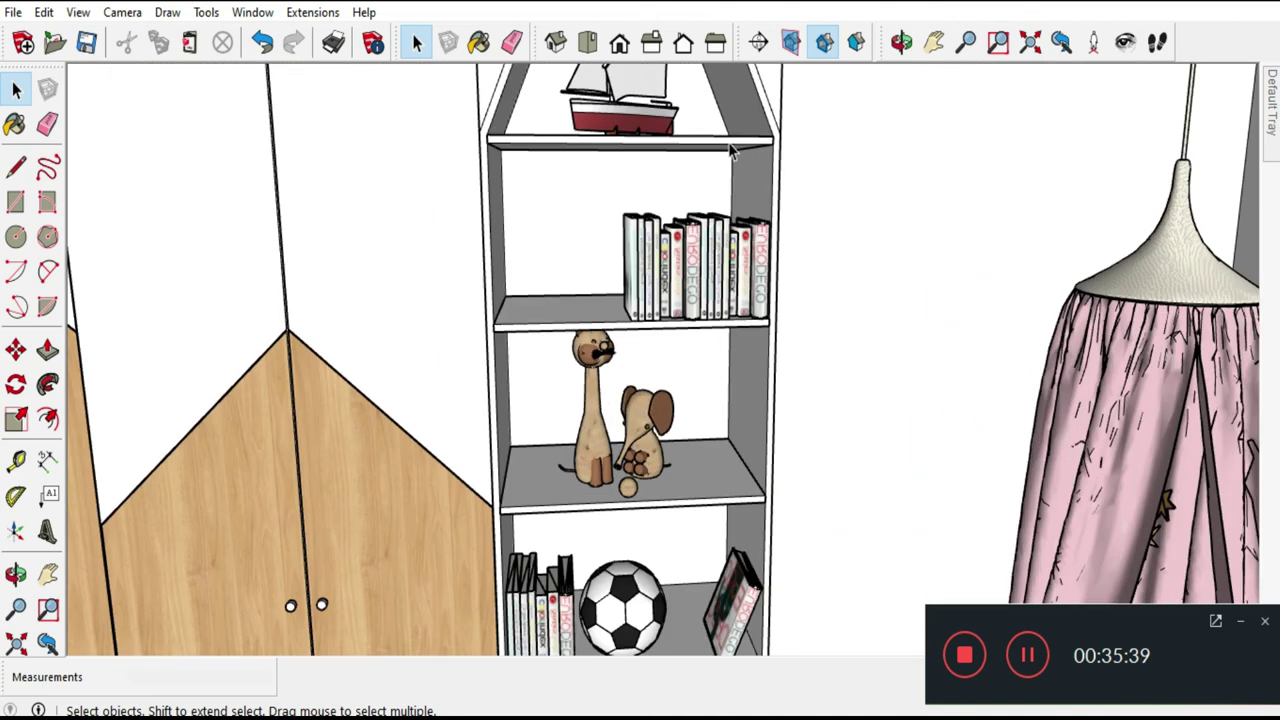
left_click(730, 147)
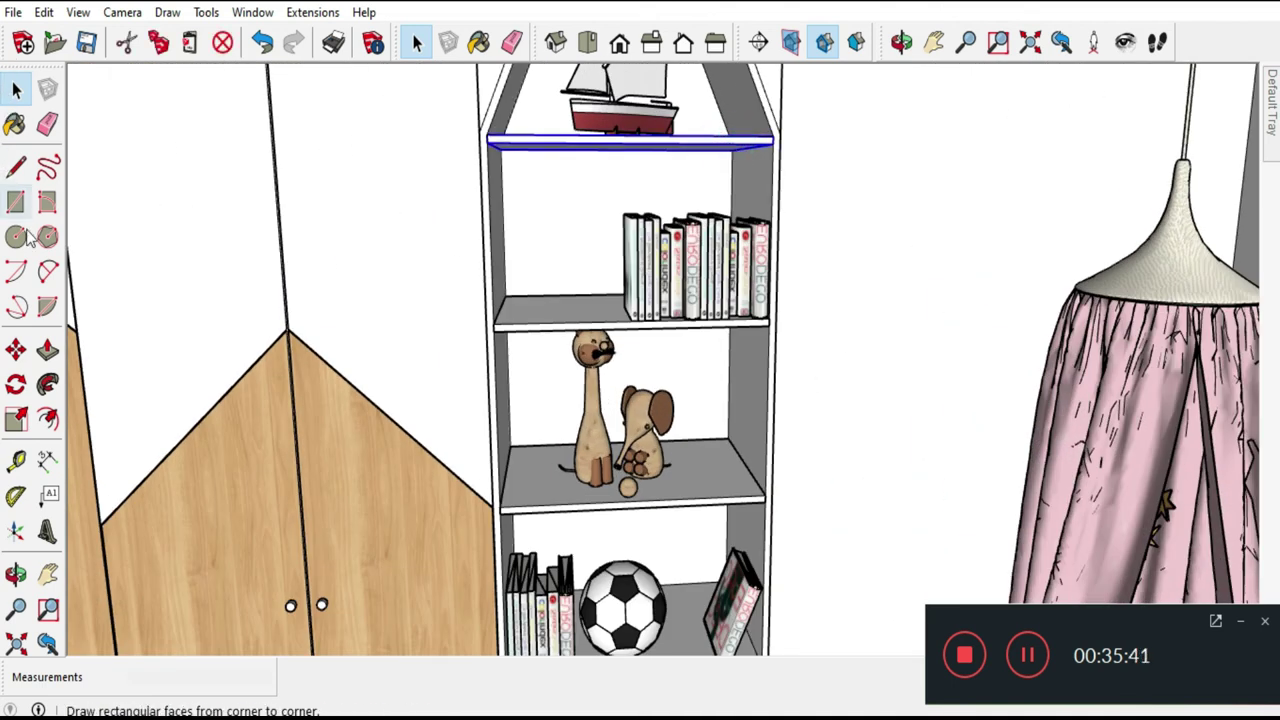
left_click(15, 124)
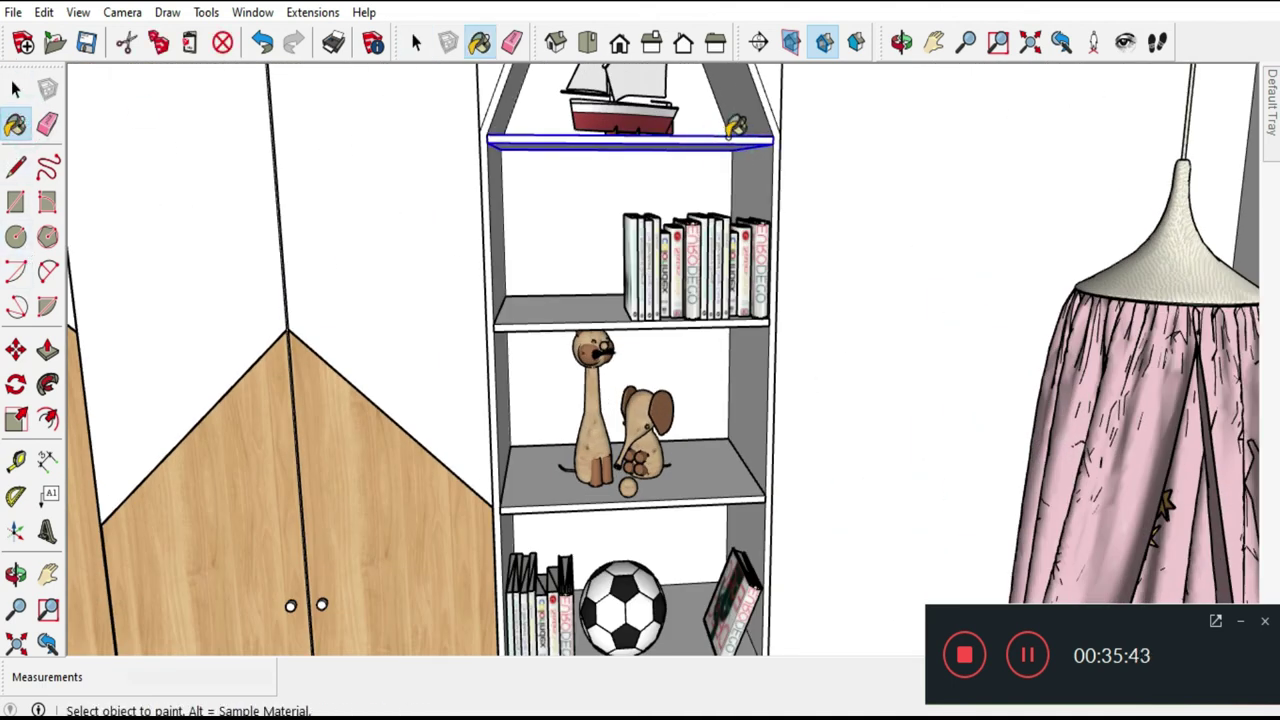
left_click(733, 130)
left_click(595, 314)
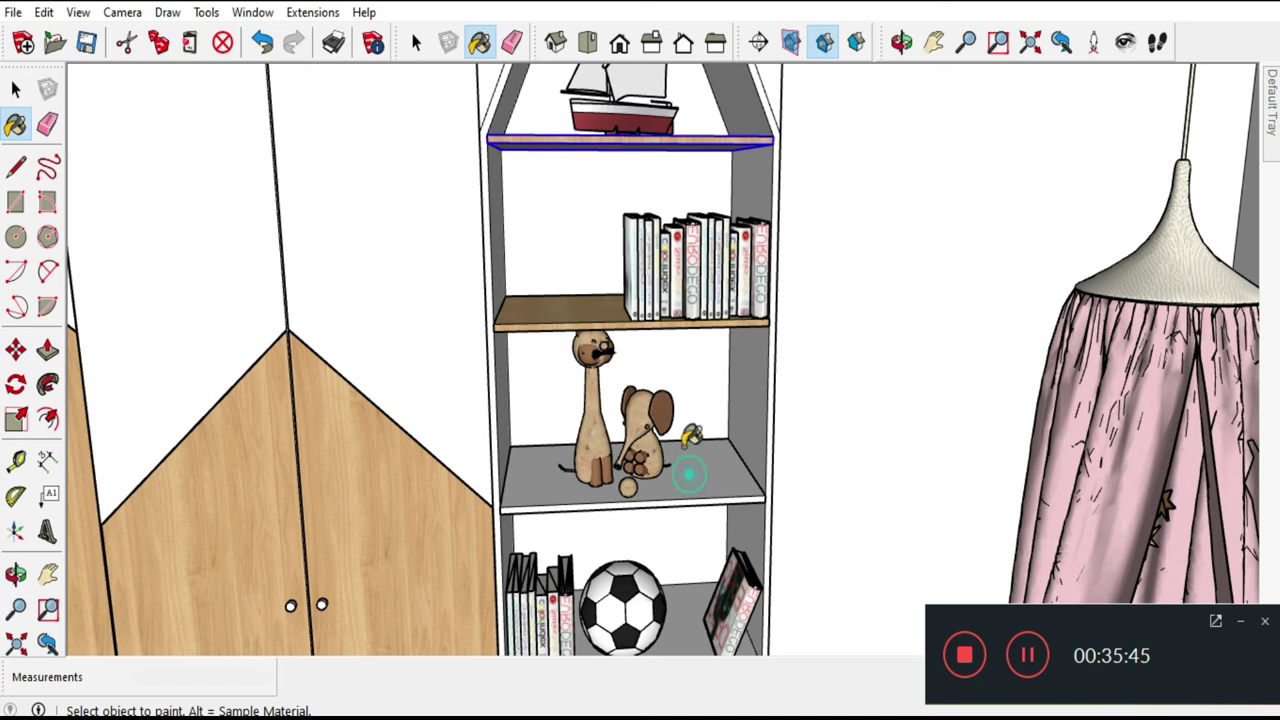
left_click(690, 473)
scroll(685, 500, "down", 1)
scroll(680, 530, "up", 2)
scroll(678, 540, "up", 1)
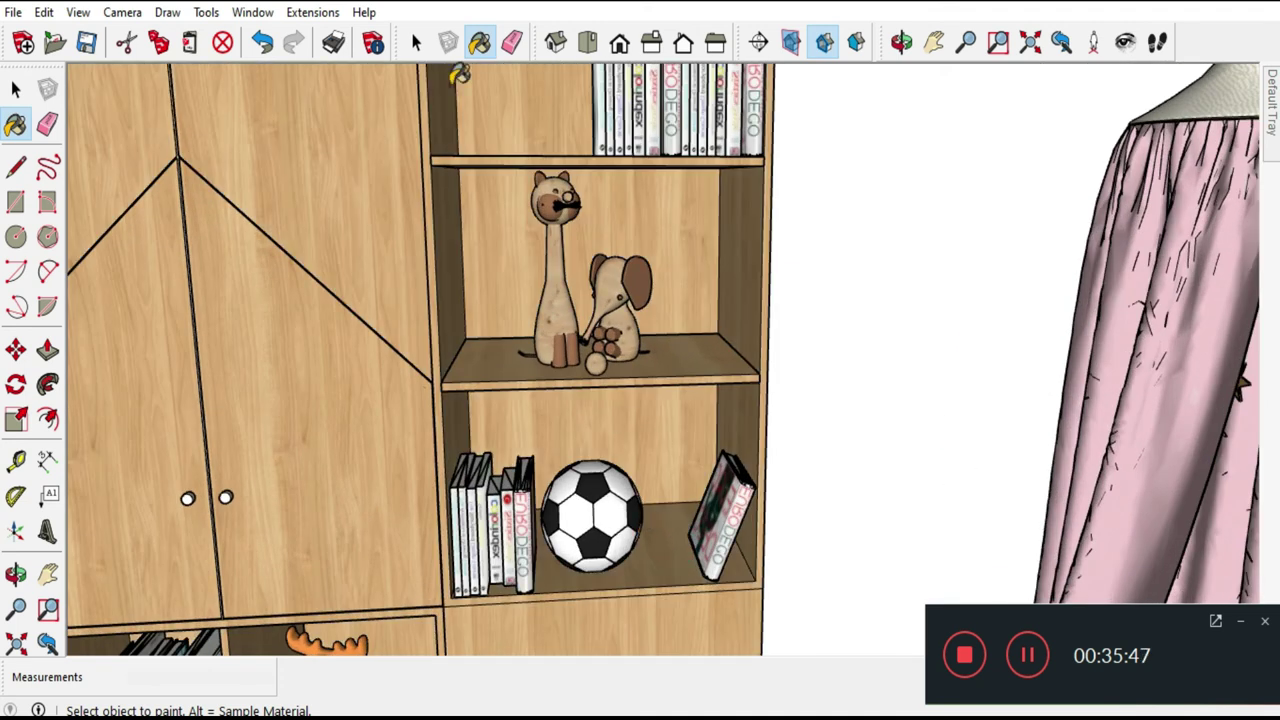
left_click(262, 41)
Paint the bookshelf's bottom shelf surface wood inside its group.
left_click(15, 89)
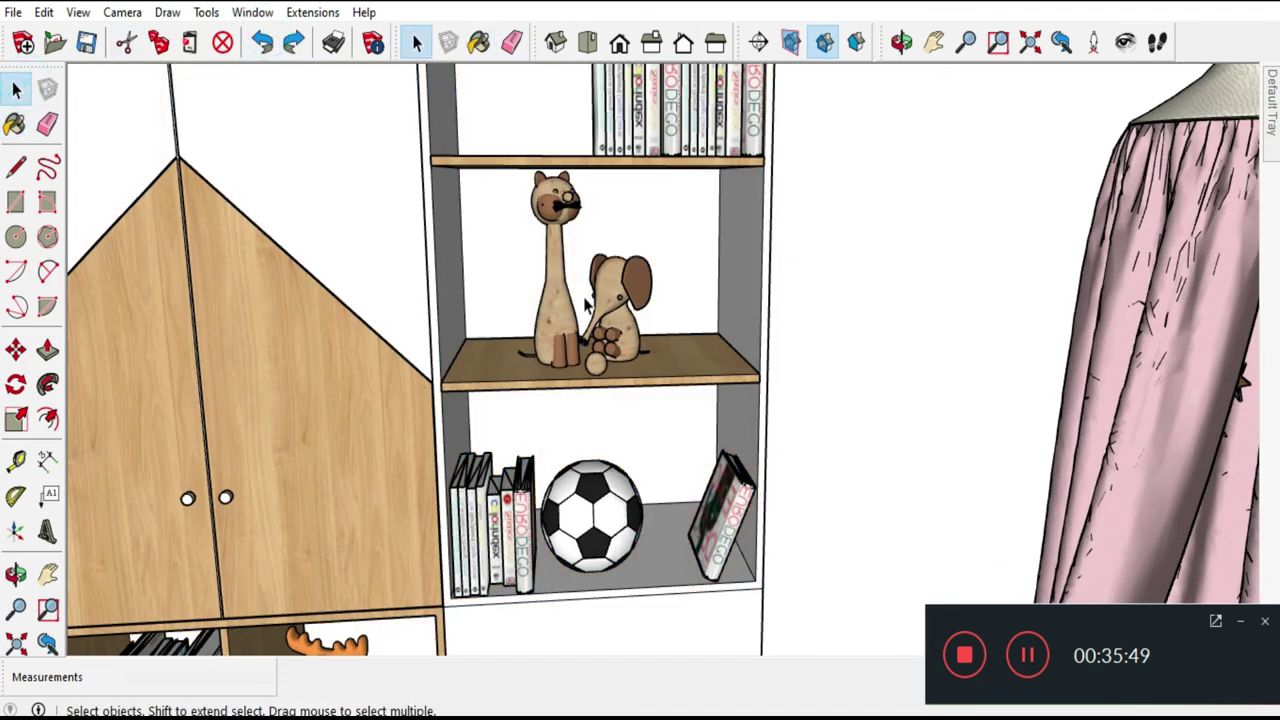
left_click(622, 572)
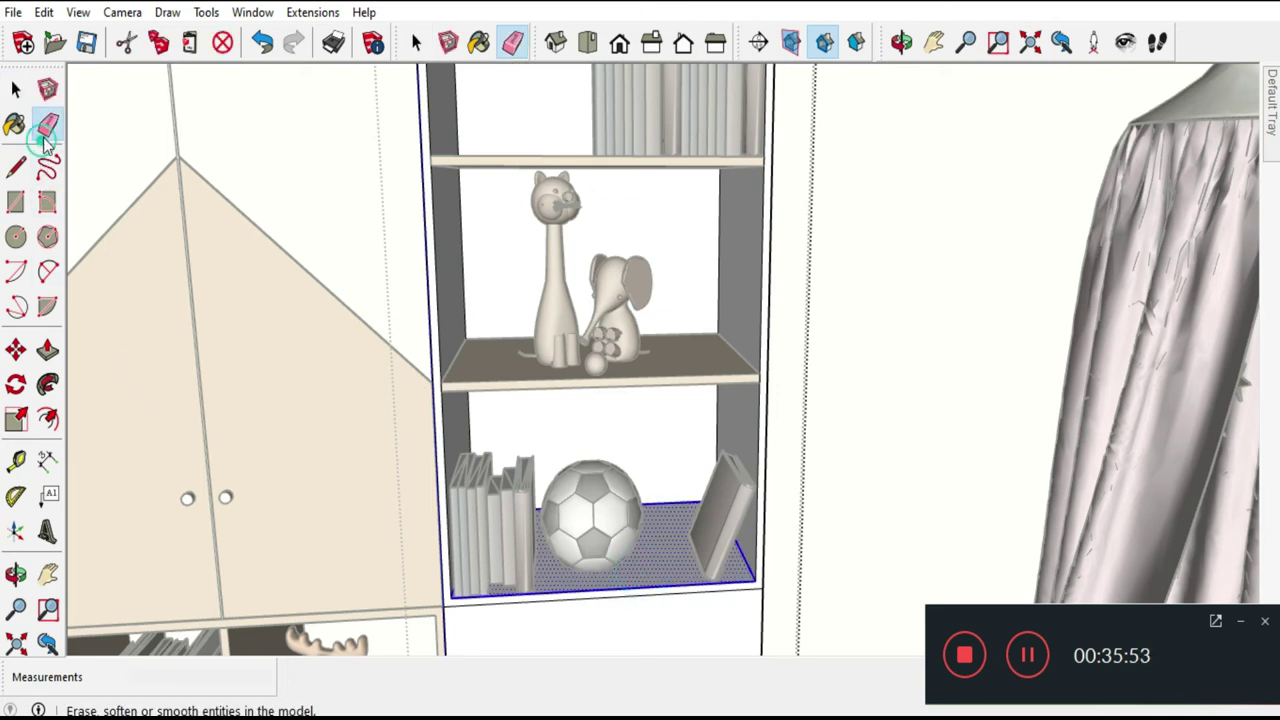
left_click(47, 124)
left_click(15, 124)
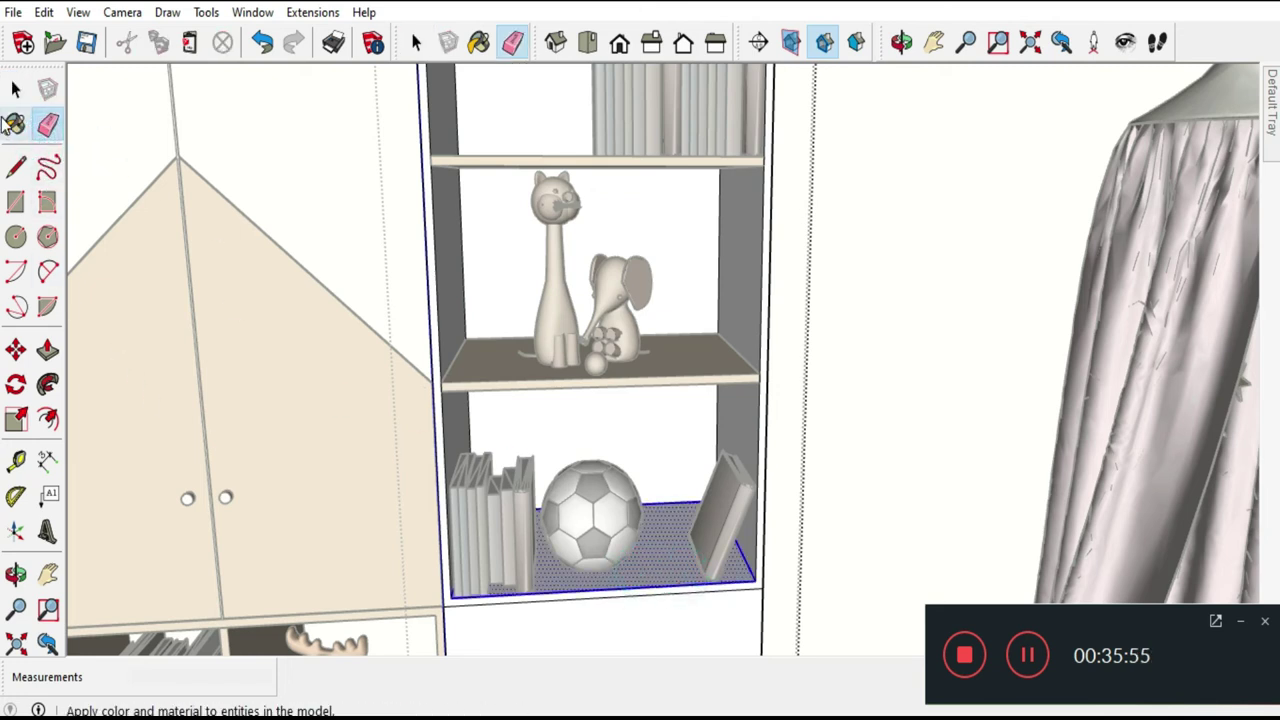
scroll(657, 580, "up", 2)
left_click(655, 580)
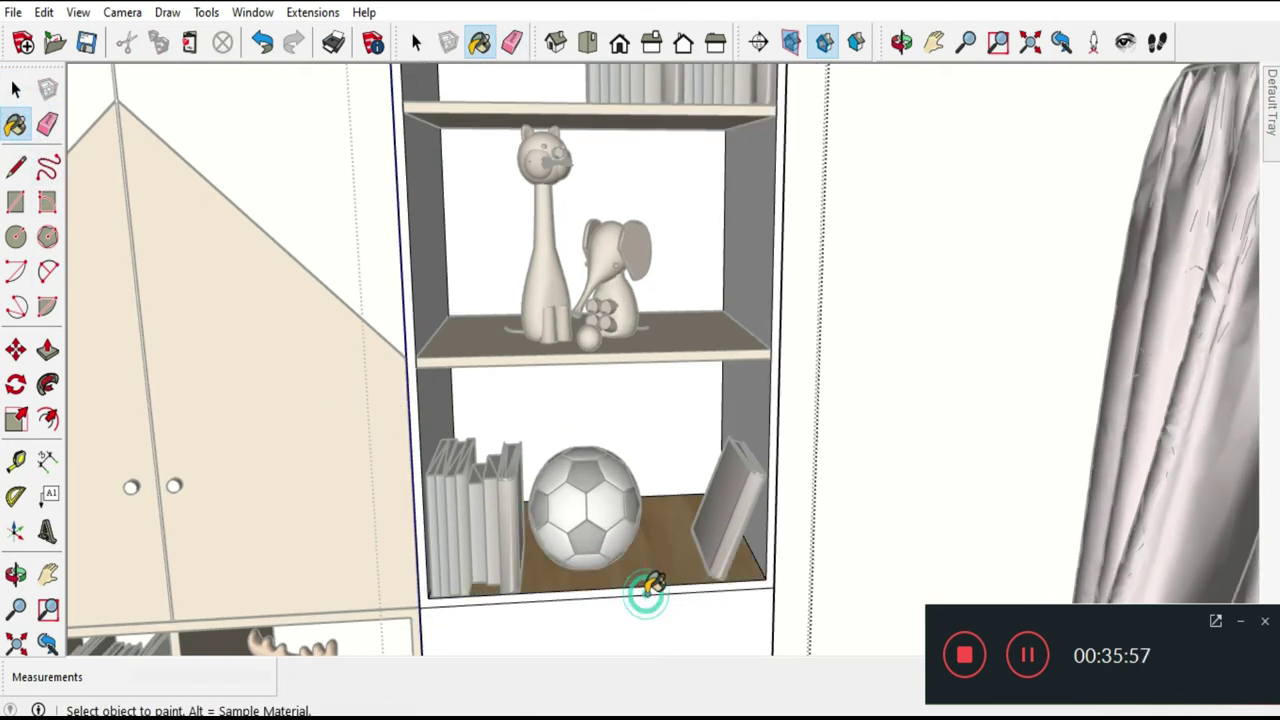
Paint the bookshelf's right and left inner side panels and the back by the sailboat wood.
scroll(457, 580, "up", 2)
scroll(463, 582, "up", 1)
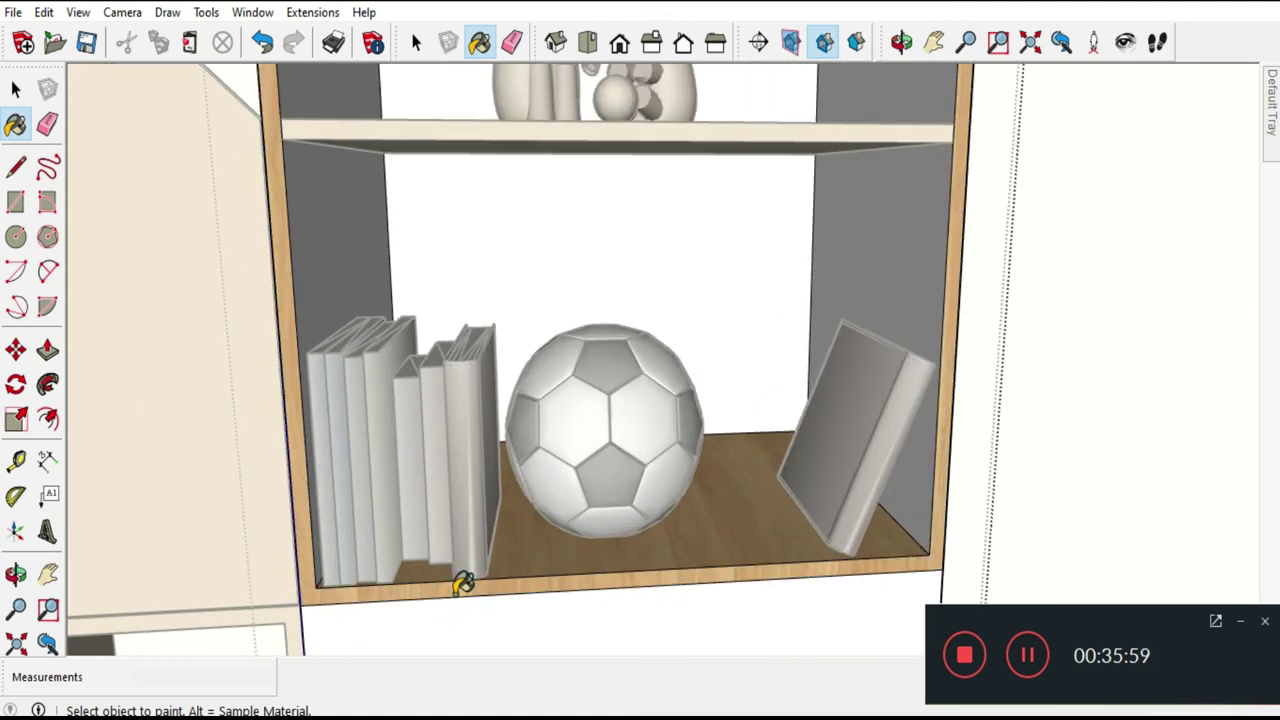
left_click(912, 280)
left_click(380, 218)
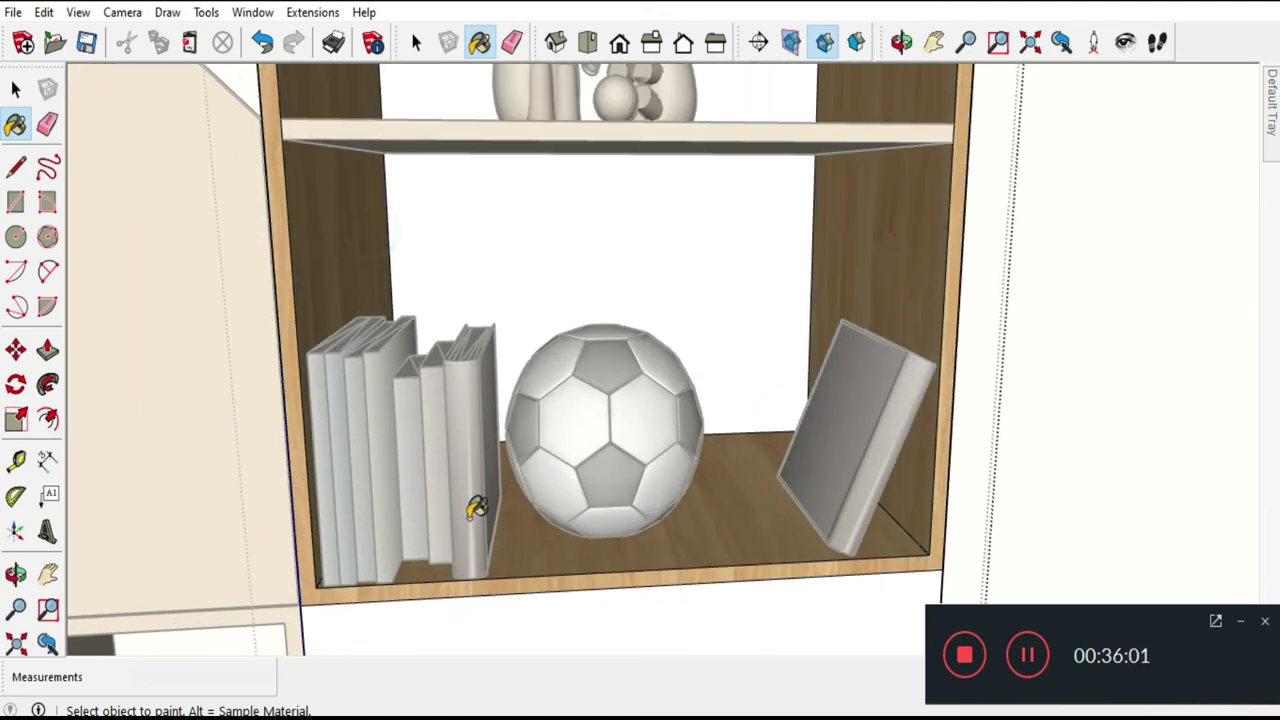
scroll(734, 594, "down", 3)
scroll(734, 594, "down", 2)
scroll(734, 594, "down", 2)
scroll(665, 205, "up", 3)
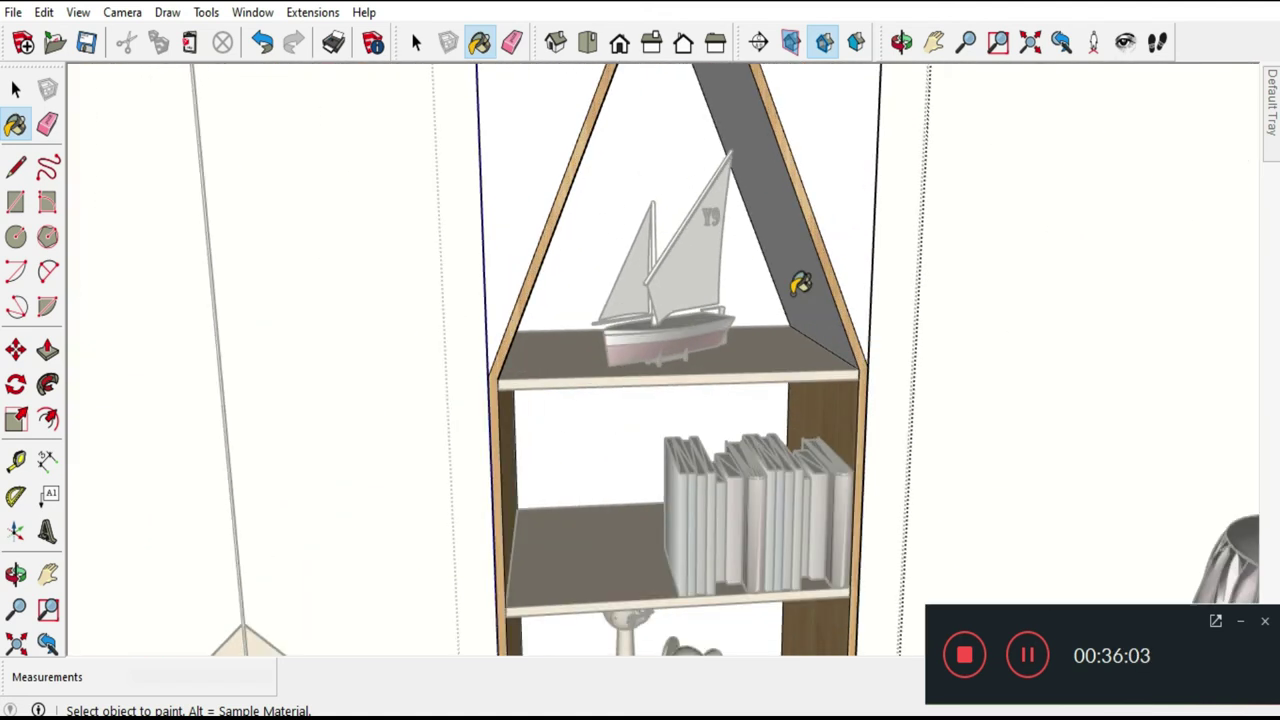
scroll(800, 285, "up", 3)
left_click(162, 203)
key("space")
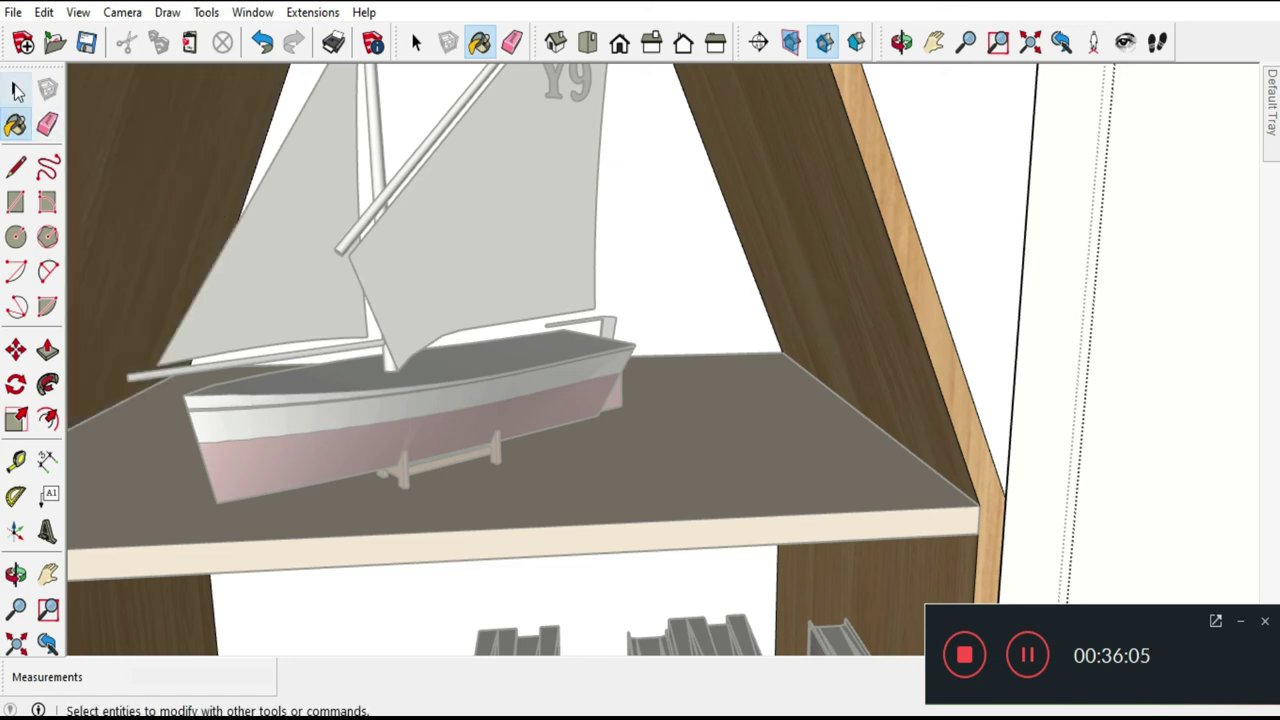
Orbit and zoom out to show the wood bookshelf, wardrobe, teal-binned cubbies and pink canopy together.
mouse_move(492, 232)
middle_mouse_down()
mouse_move(723, 314)
mouse_move(710, 378)
mouse_move(686, 354)
mouse_move(757, 329)
mouse_move(766, 309)
mouse_move(535, 335)
mouse_move(545, 218)
middle_mouse_up()
scroll(535, 335, "down", 2)
scroll(545, 218, "down", 2)
scroll(545, 218, "down", 3)
mouse_move(757, 509)
middle_mouse_down()
mouse_move(700, 420)
mouse_move(668, 316)
middle_mouse_up()
scroll(668, 316, "down", 3)
scroll(668, 316, "down", 2)
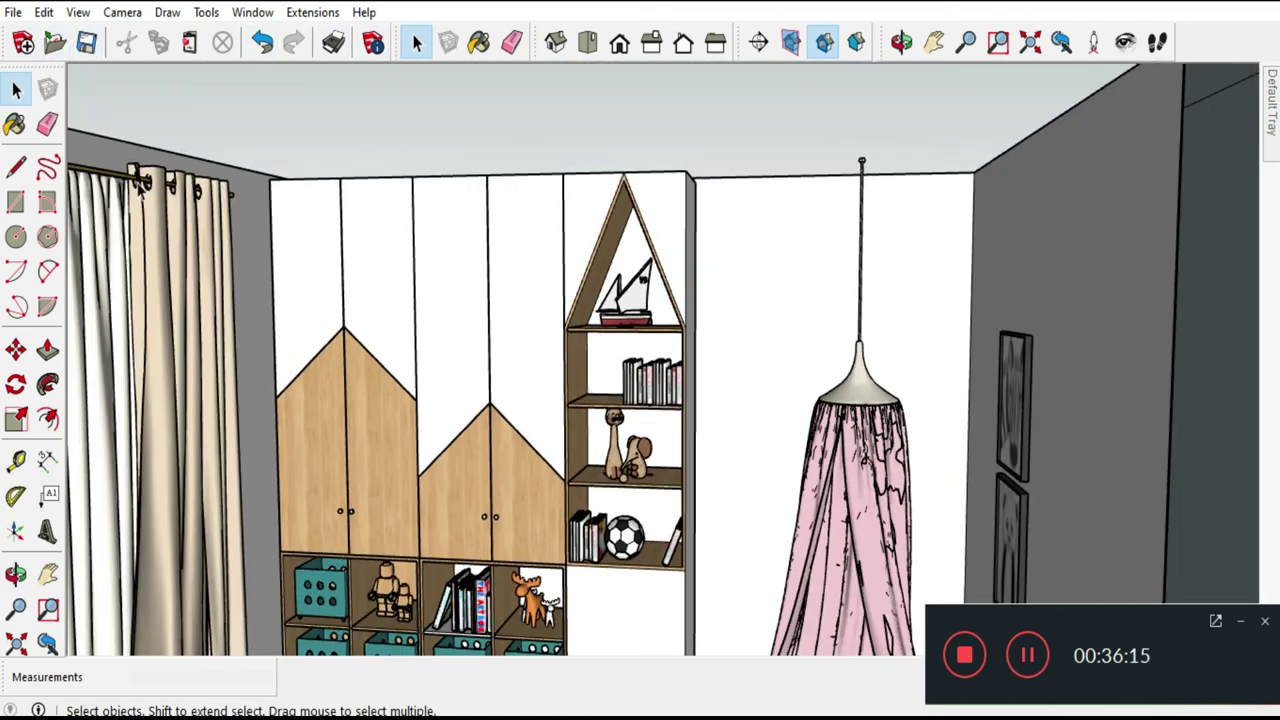
scroll(748, 234, "down", 3)
scroll(748, 234, "down", 3)
mouse_move(748, 234)
middle_mouse_down()
mouse_move(749, 450)
mouse_move(652, 477)
mouse_move(607, 474)
middle_mouse_up()
scroll(776, 488, "up", 4)
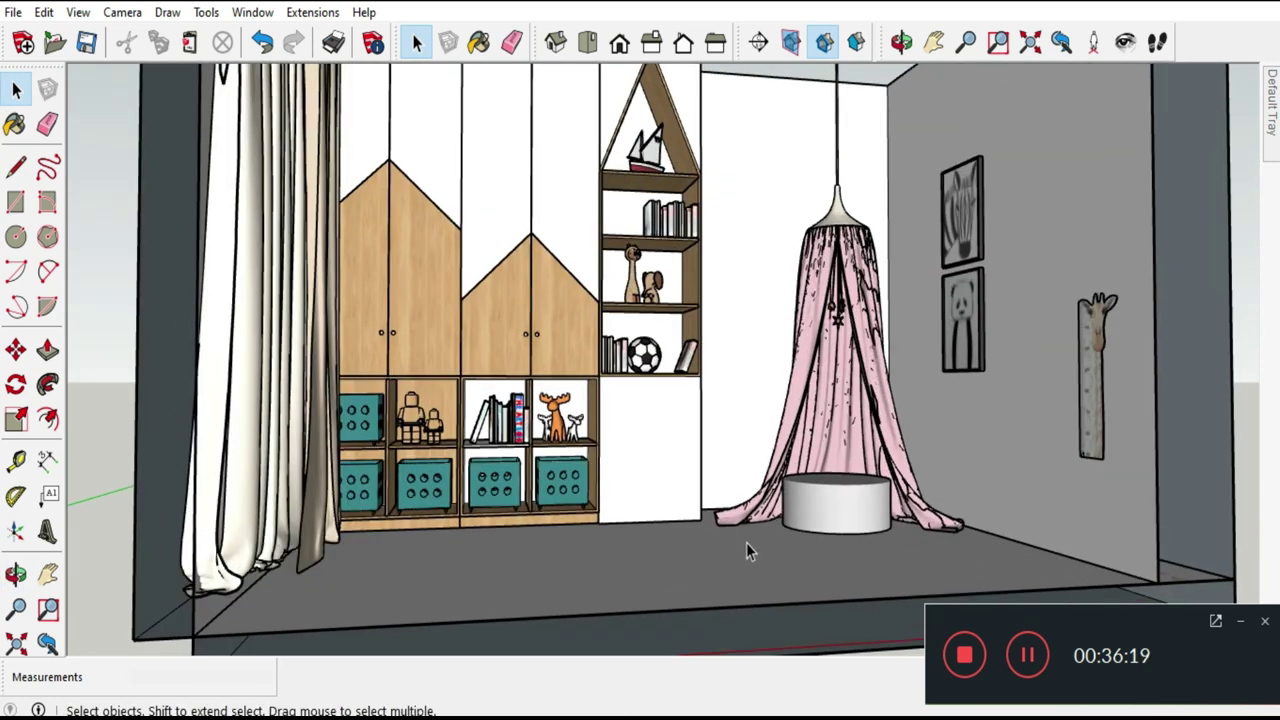
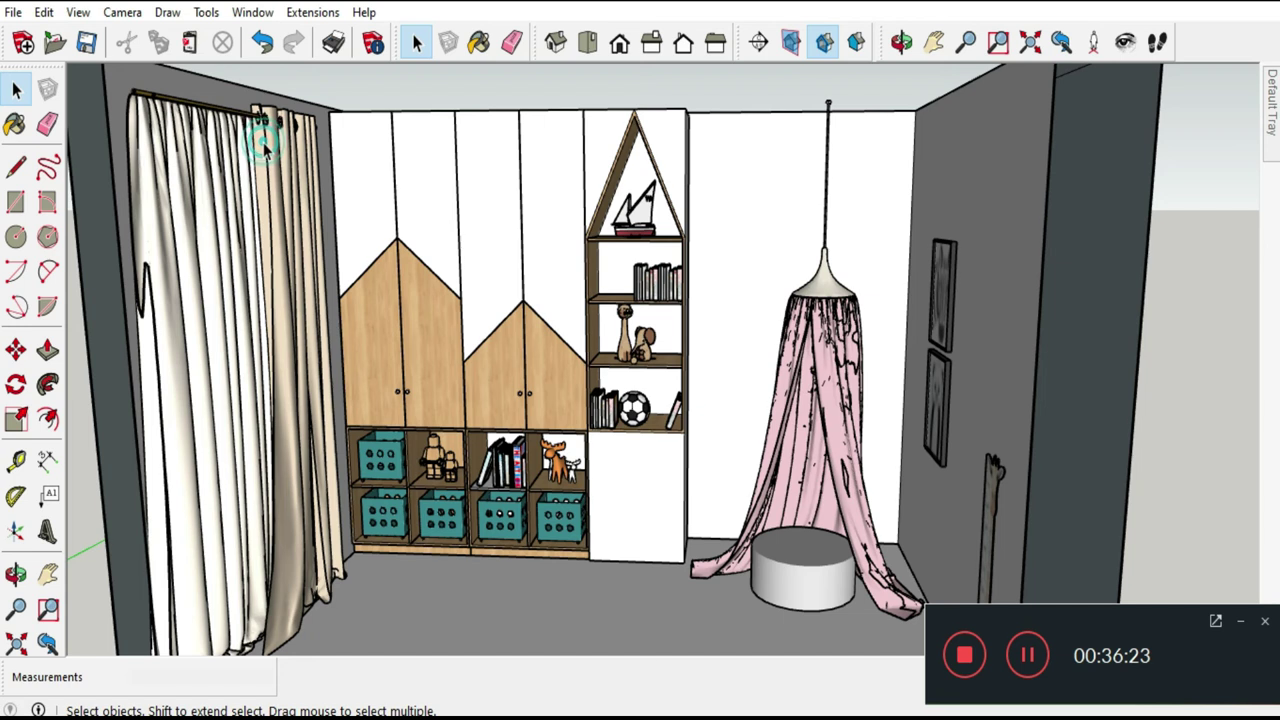
Move the left curtain group 12000 mm out of the room.
left_click(268, 150)
left_click(16, 348)
left_click(132, 340)
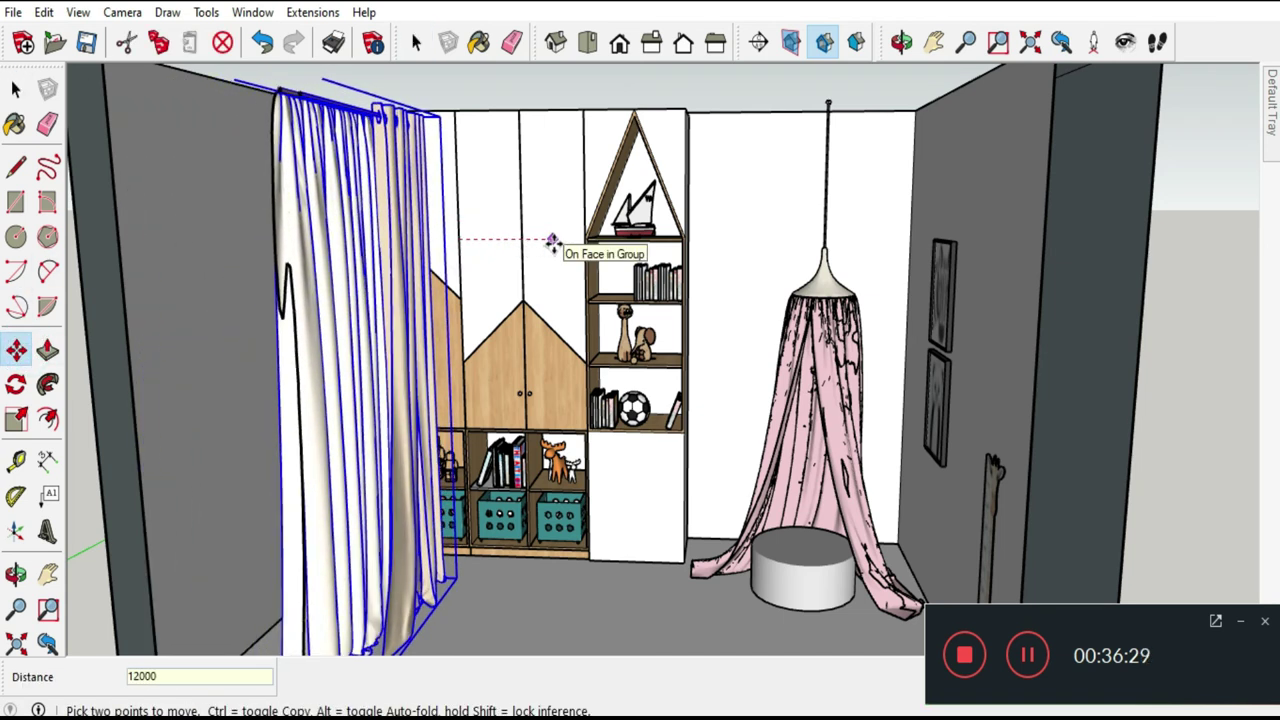
key("Return")
left_click(16, 88)
Turn off the section cut so the room is closed, and select the room geometry.
scroll(557, 275, "down", 5)
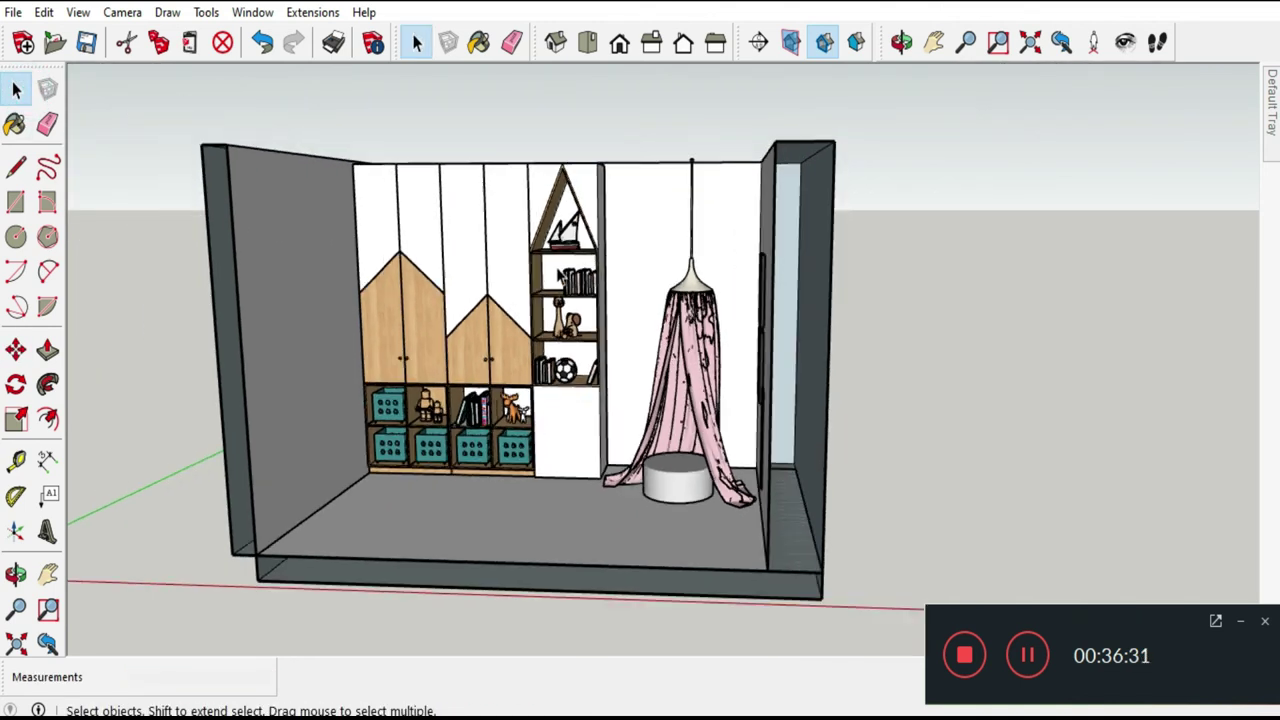
scroll(557, 275, "down", 4)
middle_click_drag(557, 275, 848, 82)
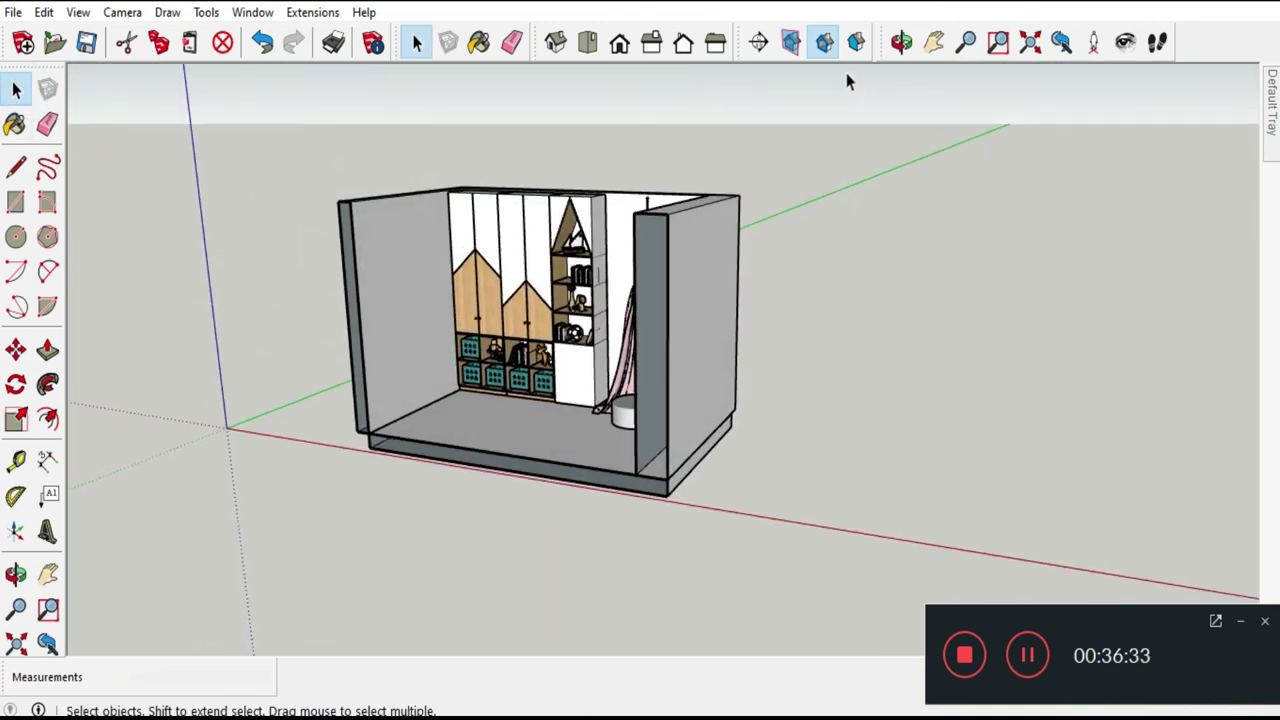
left_click(824, 42)
mouse_move(673, 206)
middle_mouse_down()
mouse_move(504, 372)
mouse_move(445, 175)
middle_mouse_up()
scroll(436, 185, "up", 2)
scroll(428, 257, "up", 3)
scroll(428, 258, "up", 2)
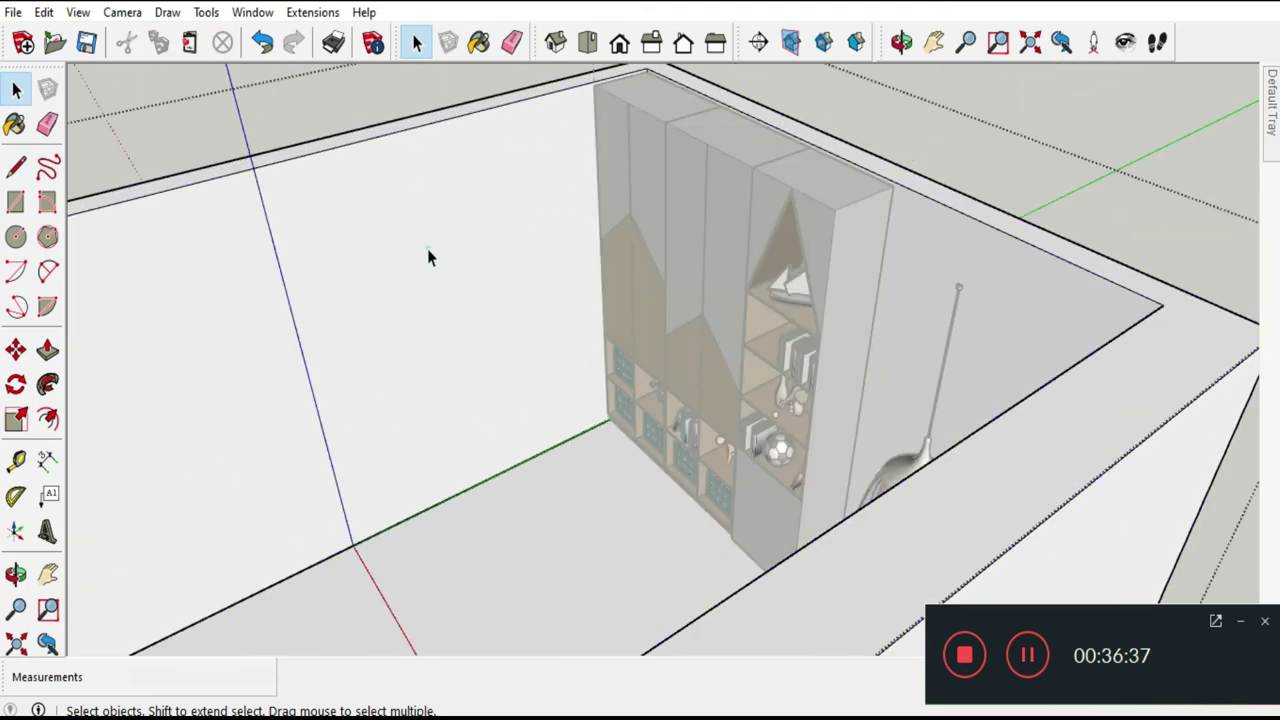
triple_click(428, 257)
Add left-wall guides 350 mm from the wall edge and 2061 mm further along.
left_click(497, 220)
left_click(17, 462)
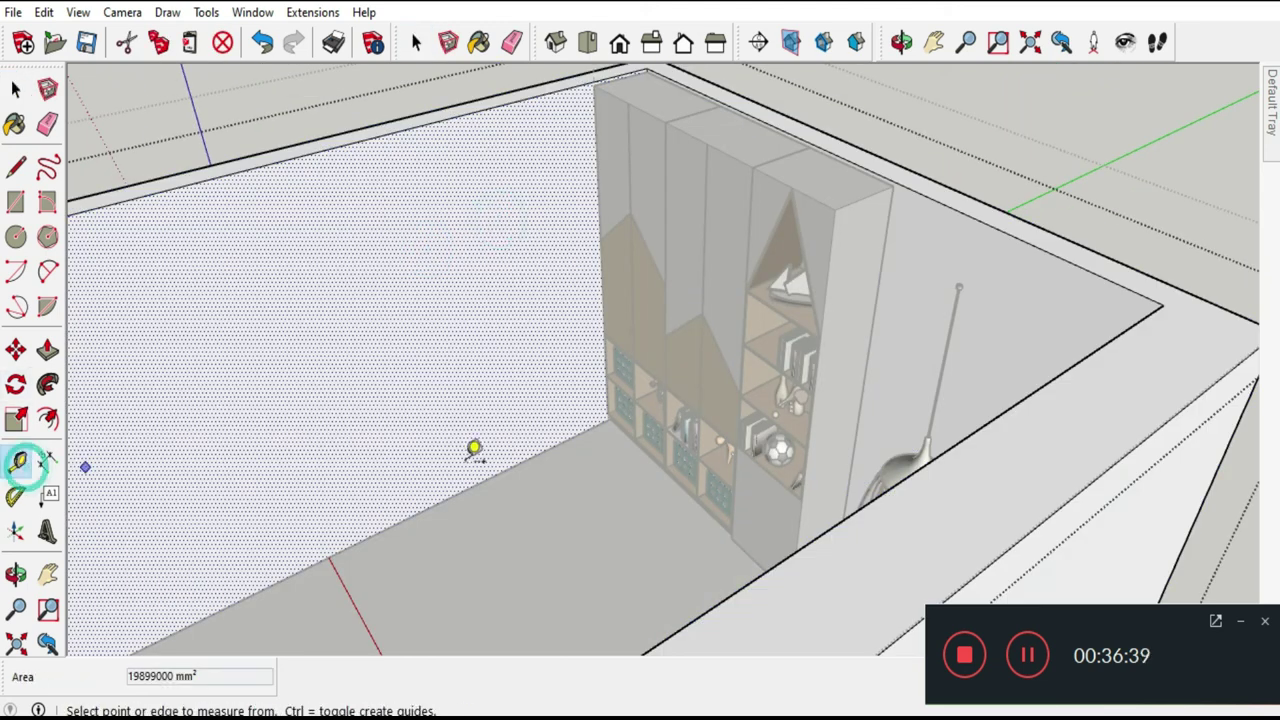
left_click(473, 486)
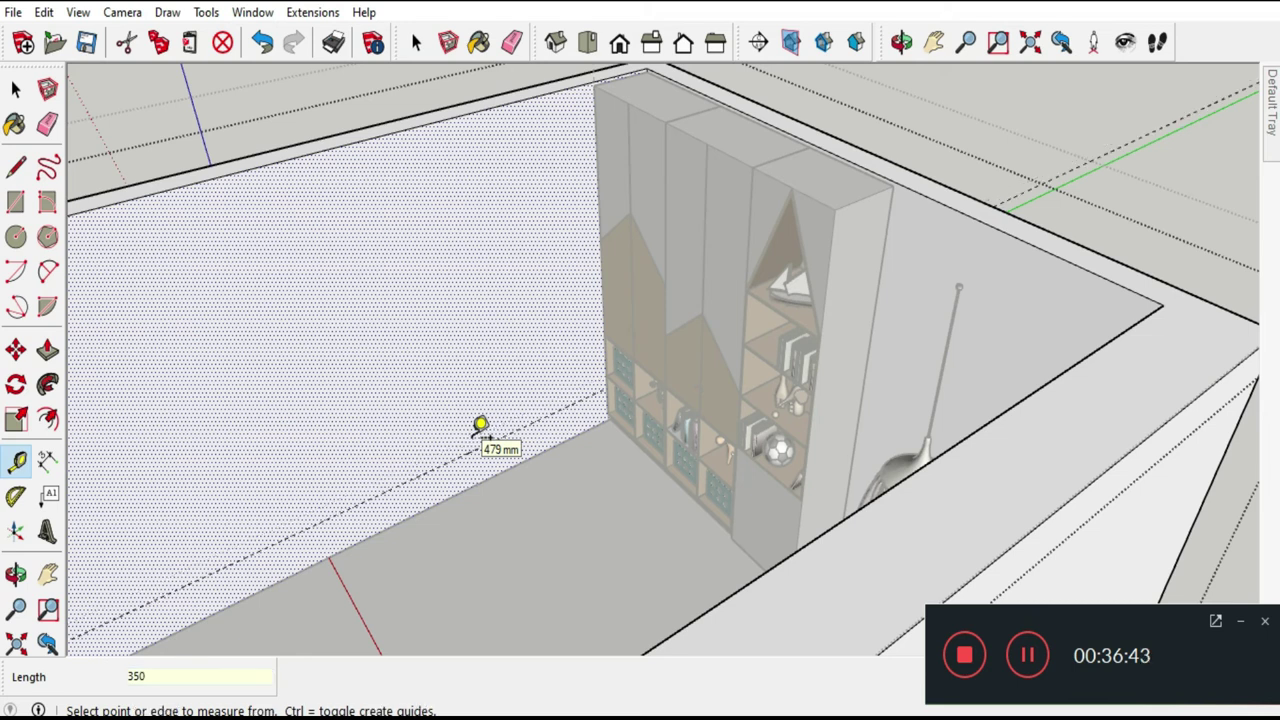
mouse_move(563, 147)
middle_mouse_down()
mouse_move(509, 134)
mouse_move(560, 223)
mouse_move(448, 333)
mouse_move(119, 310)
middle_mouse_up()
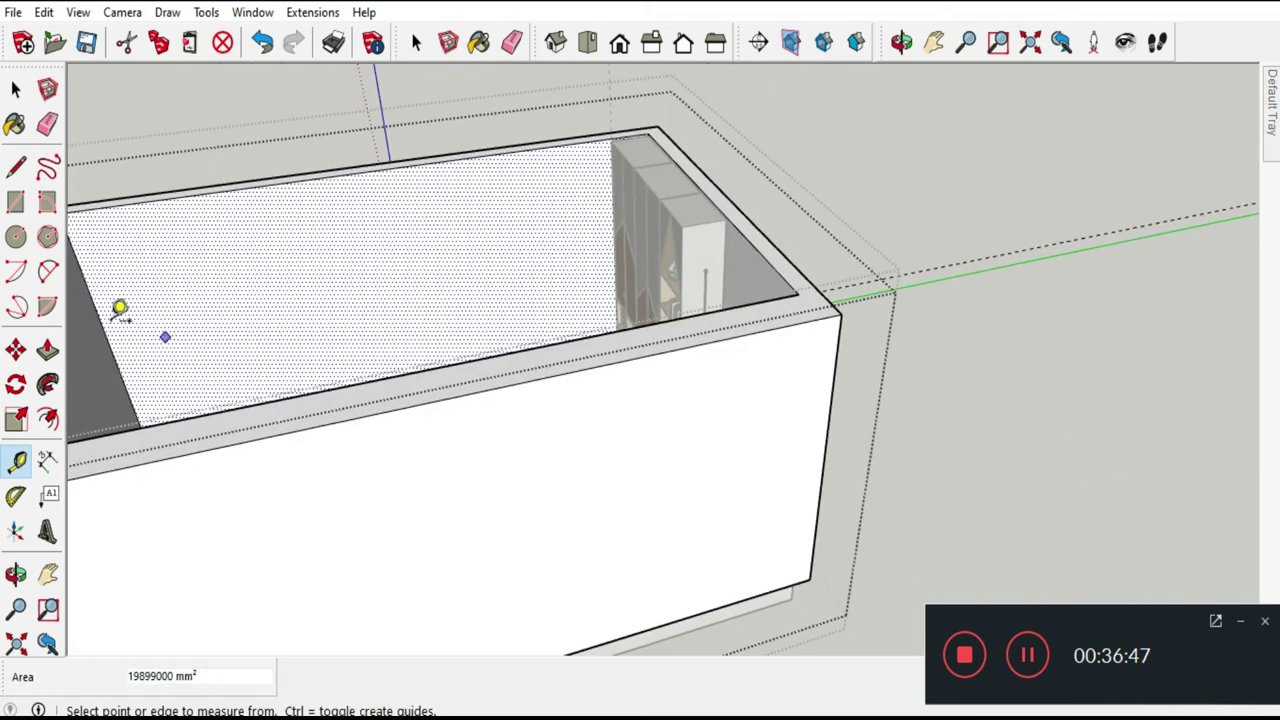
left_click(101, 325)
left_click(396, 272)
left_click(393, 266)
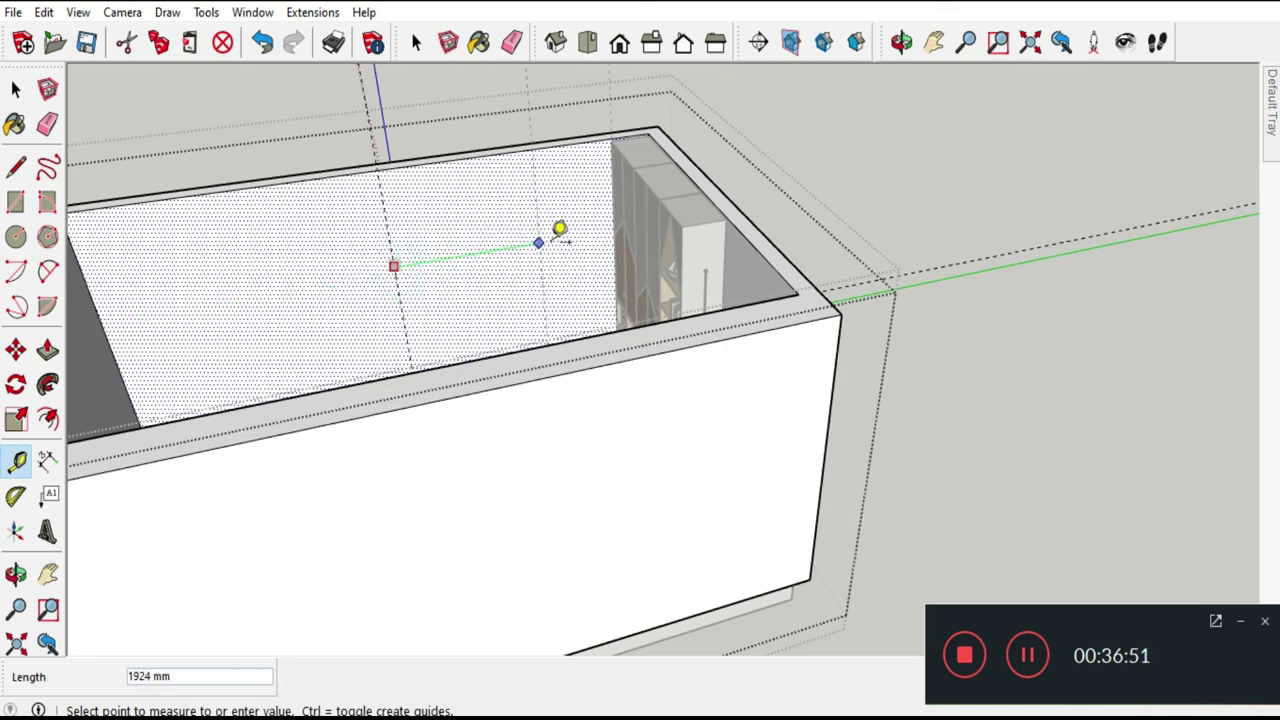
left_click(563, 225)
Add a guide marking the window height of about 2102 mm.
middle_click_drag(531, 214, 509, 166)
scroll(463, 224, "up", 2)
scroll(463, 224, "up", 1)
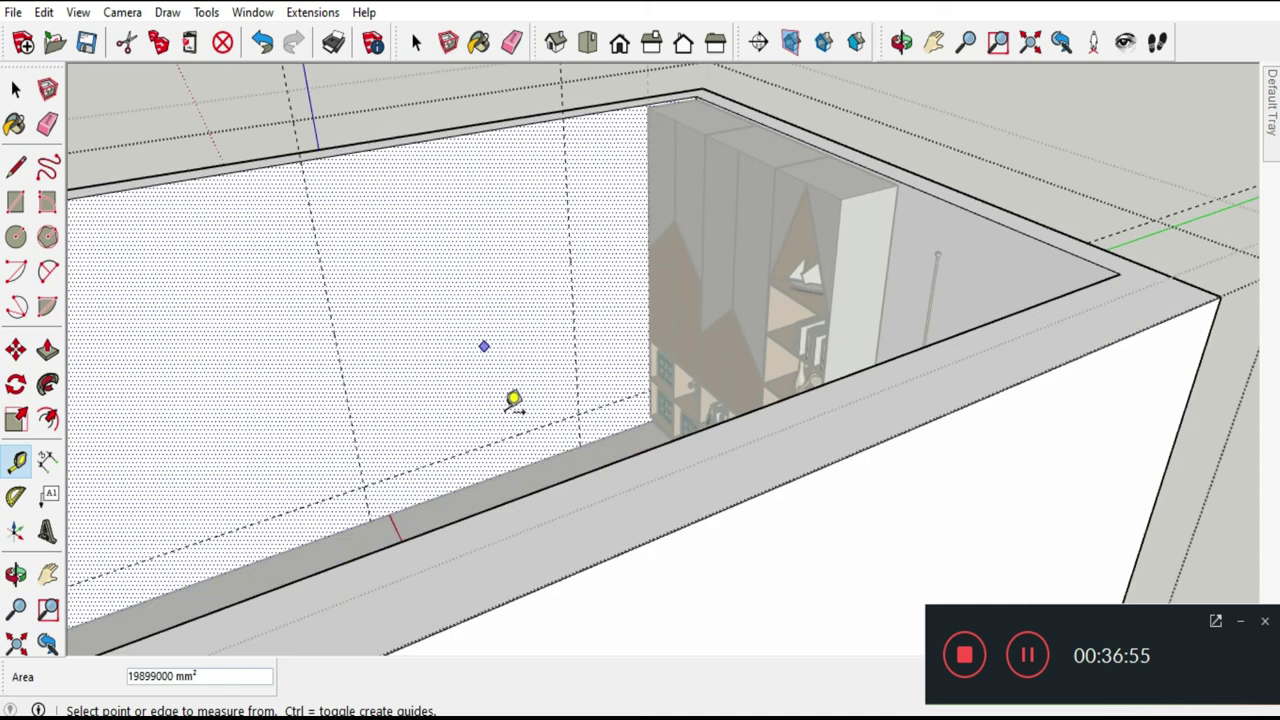
left_click(505, 438)
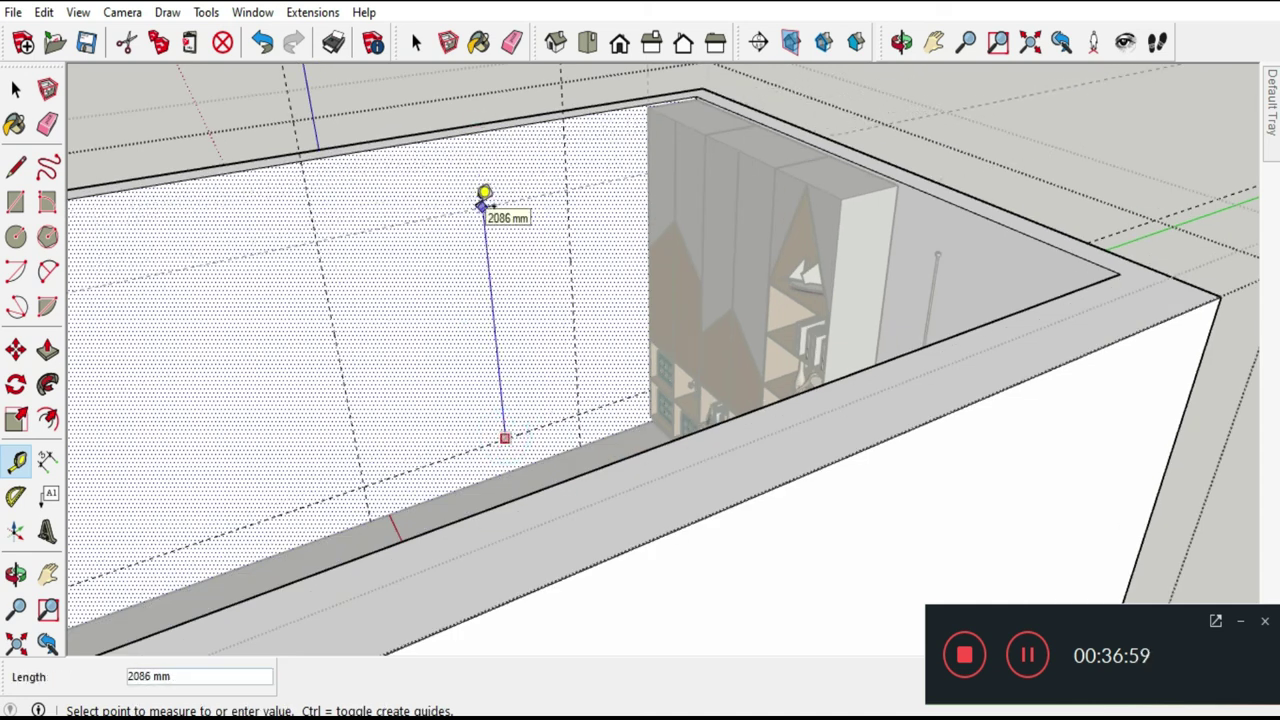
left_click(484, 200)
key("space")
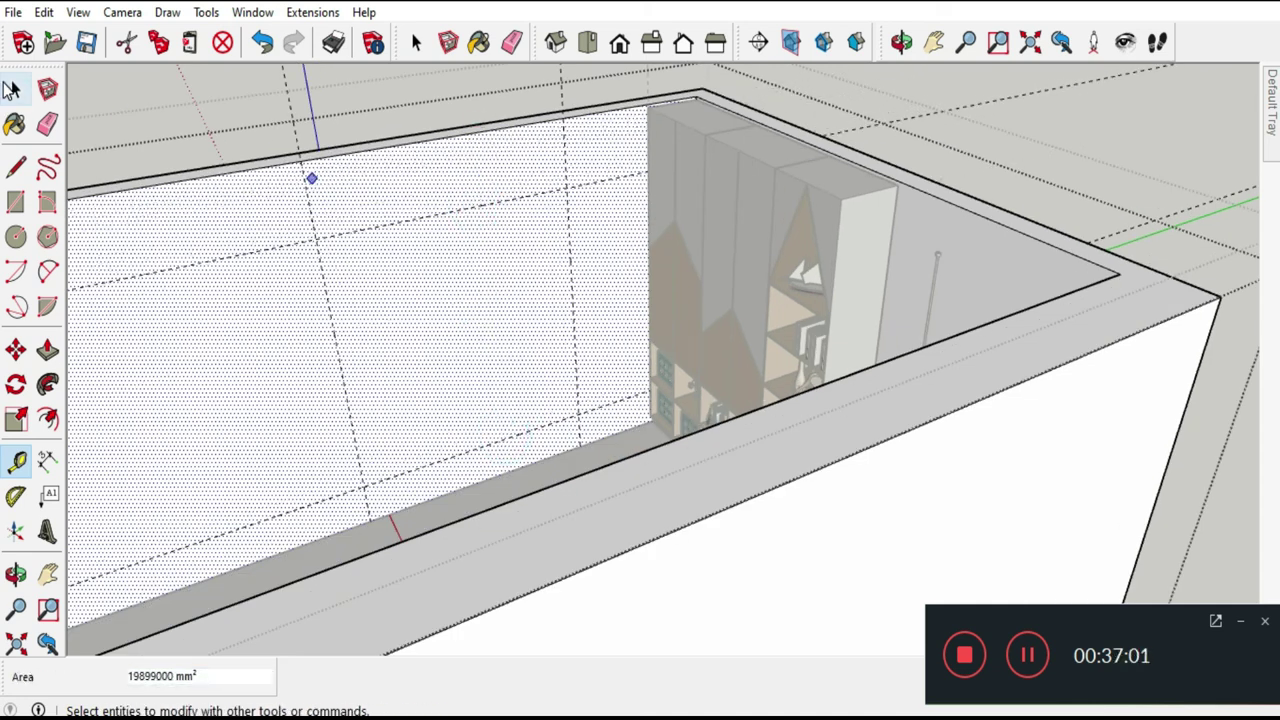
Draw the window rectangle between the guide lines on the left wall.
key("l")
left_click(16, 200)
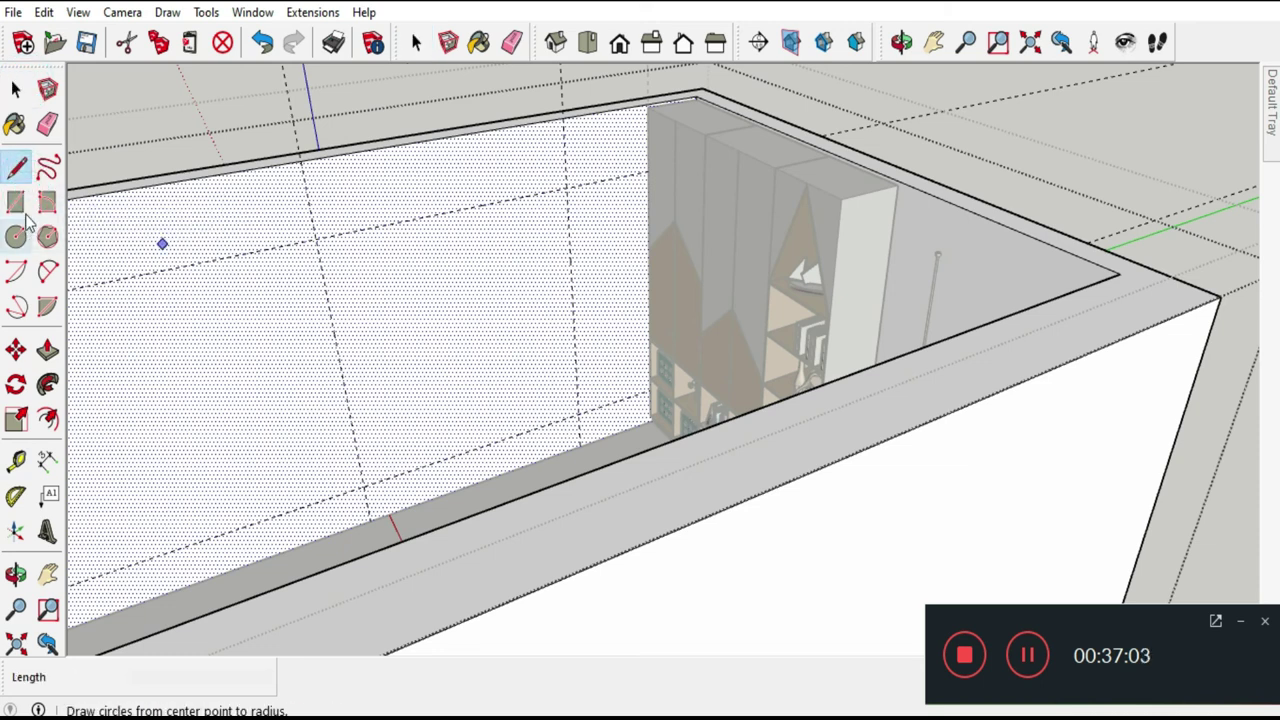
left_click(316, 239)
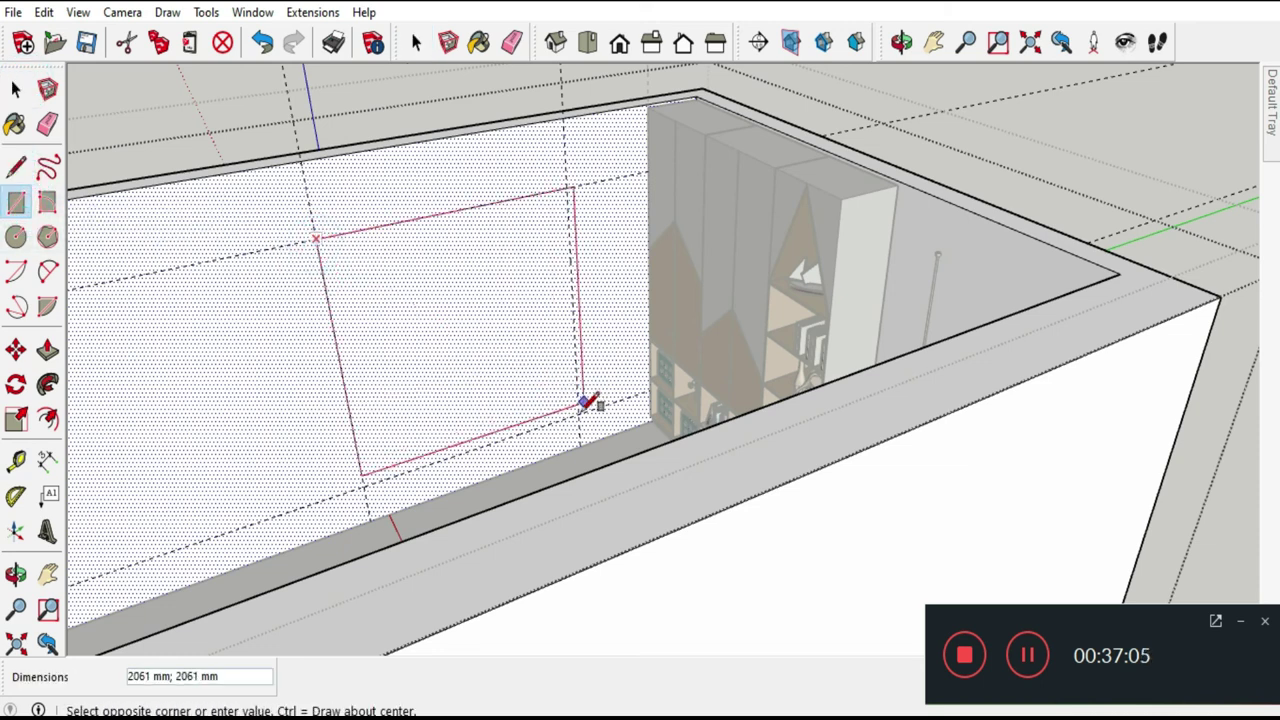
left_click(578, 413)
Push the window rectangle through the wall to open the window.
left_click(15, 88)
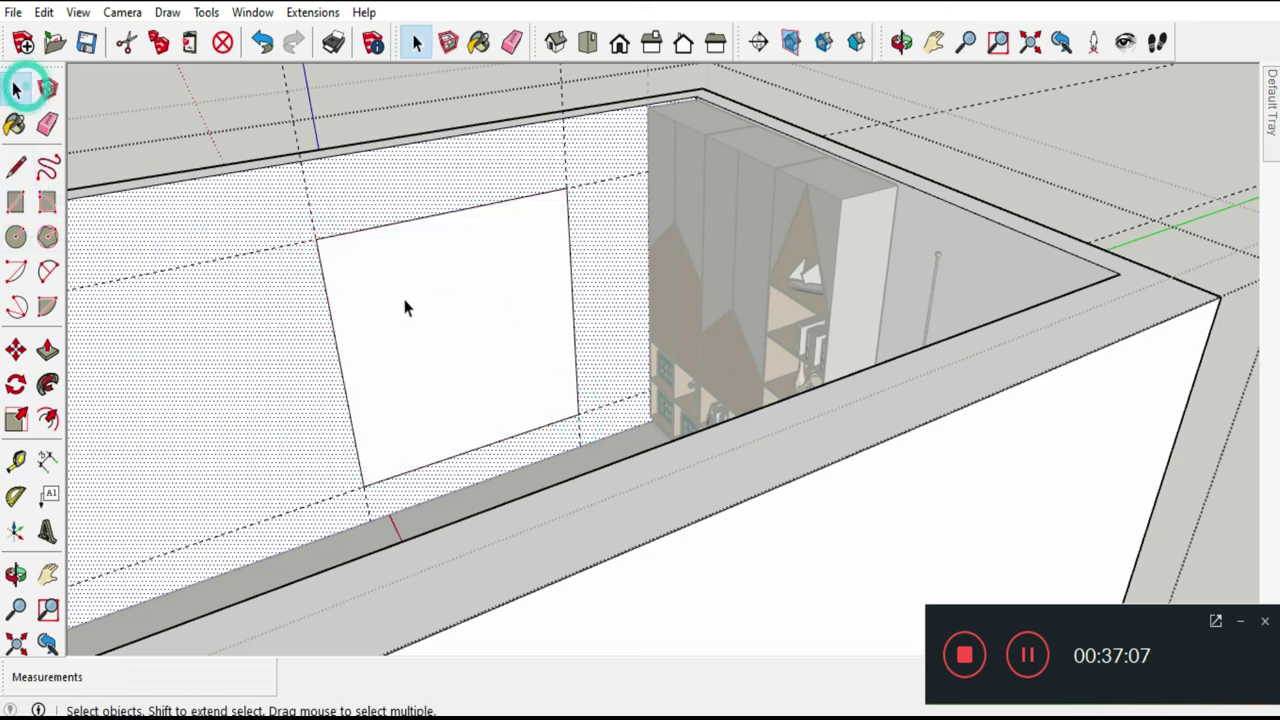
left_click(400, 299)
left_click(47, 349)
left_click(513, 345)
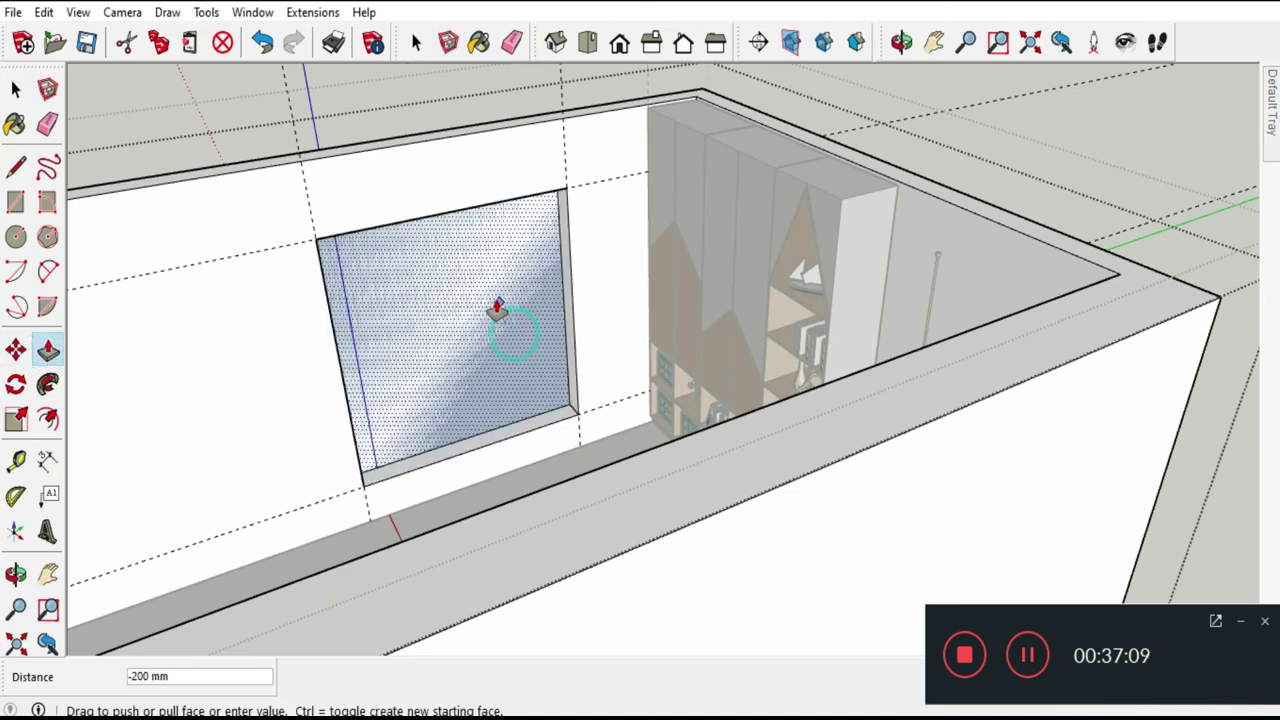
left_click(496, 308)
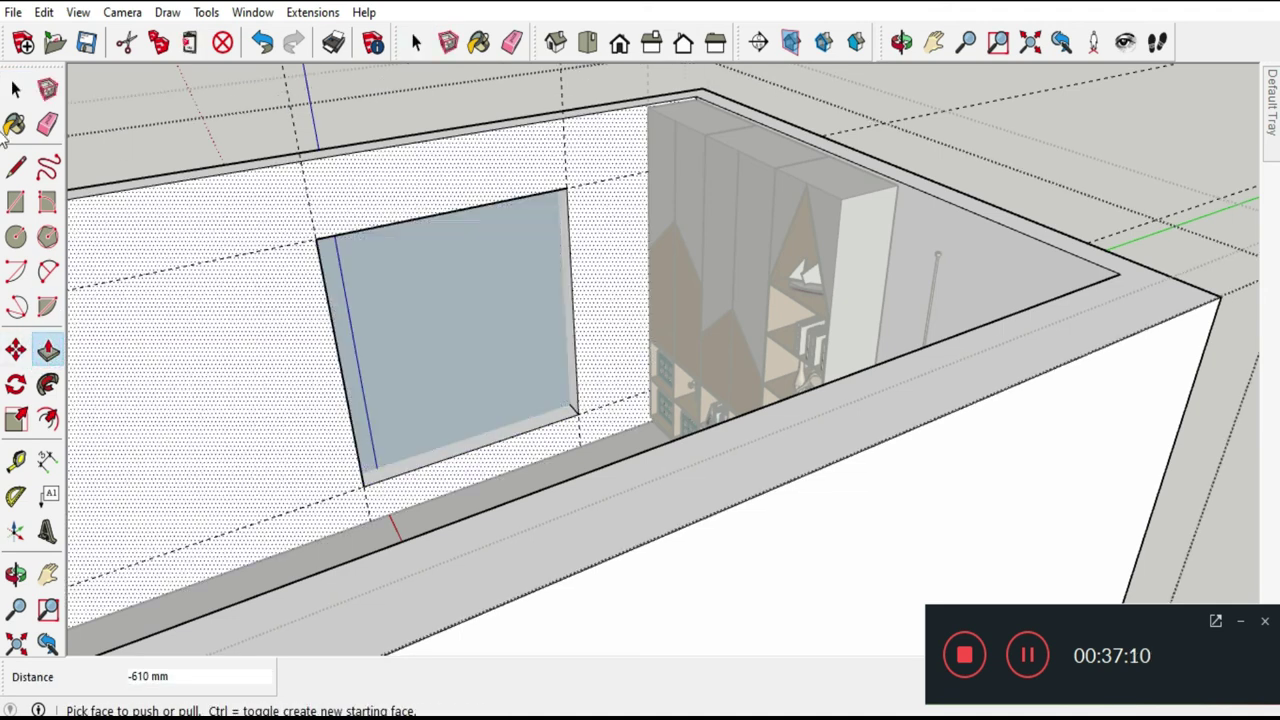
left_click(262, 42)
left_click(462, 307)
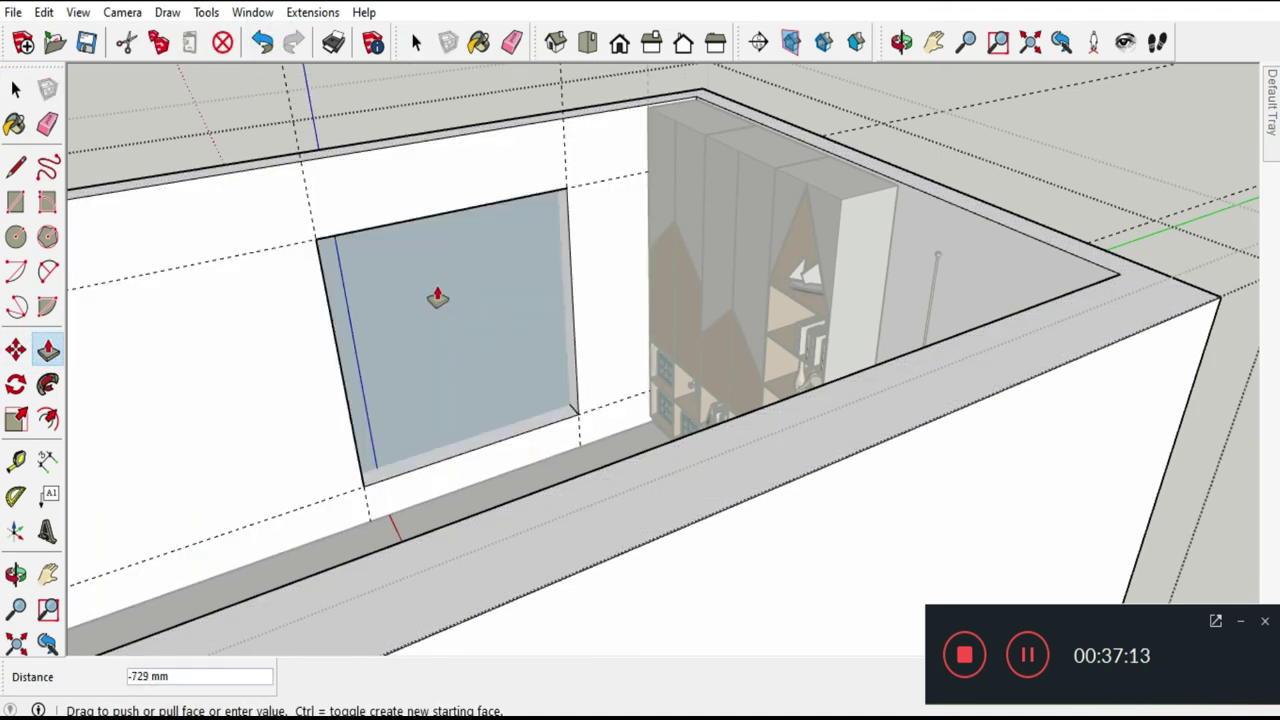
left_click(402, 306)
left_click(17, 91)
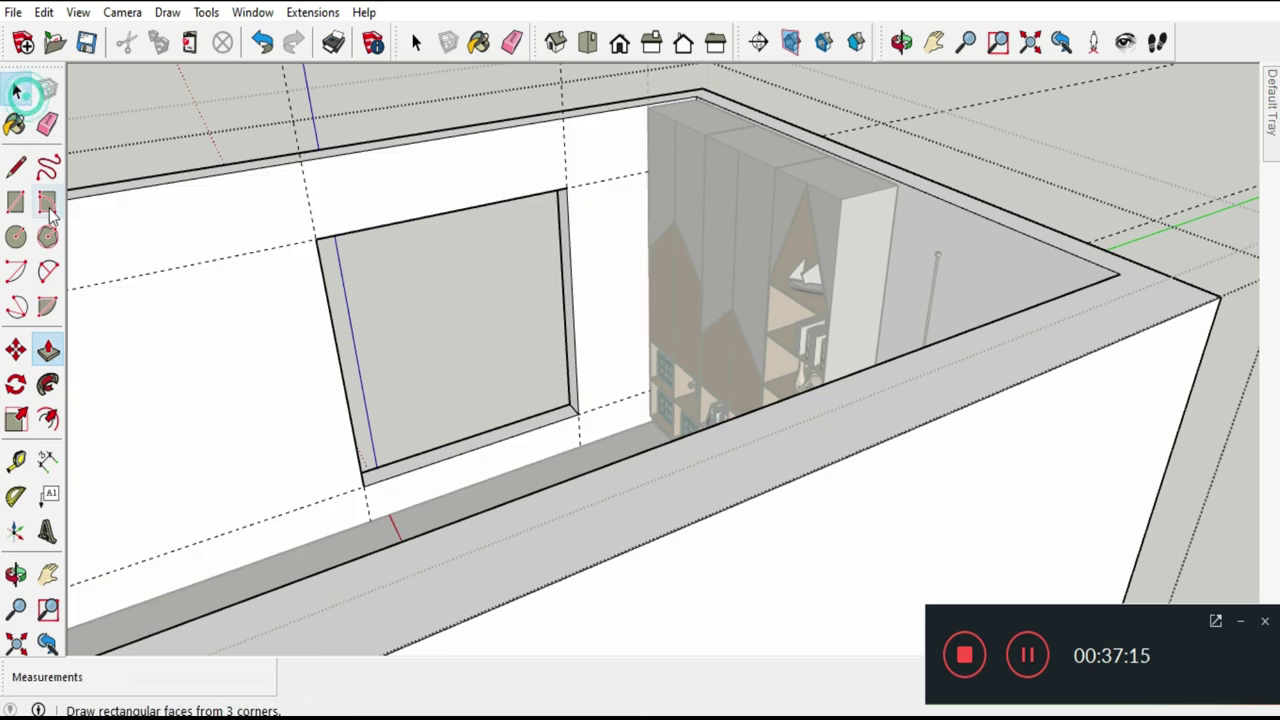
left_click(115, 112)
Erase the guide lines around the window inside the wall group.
left_click(47, 124)
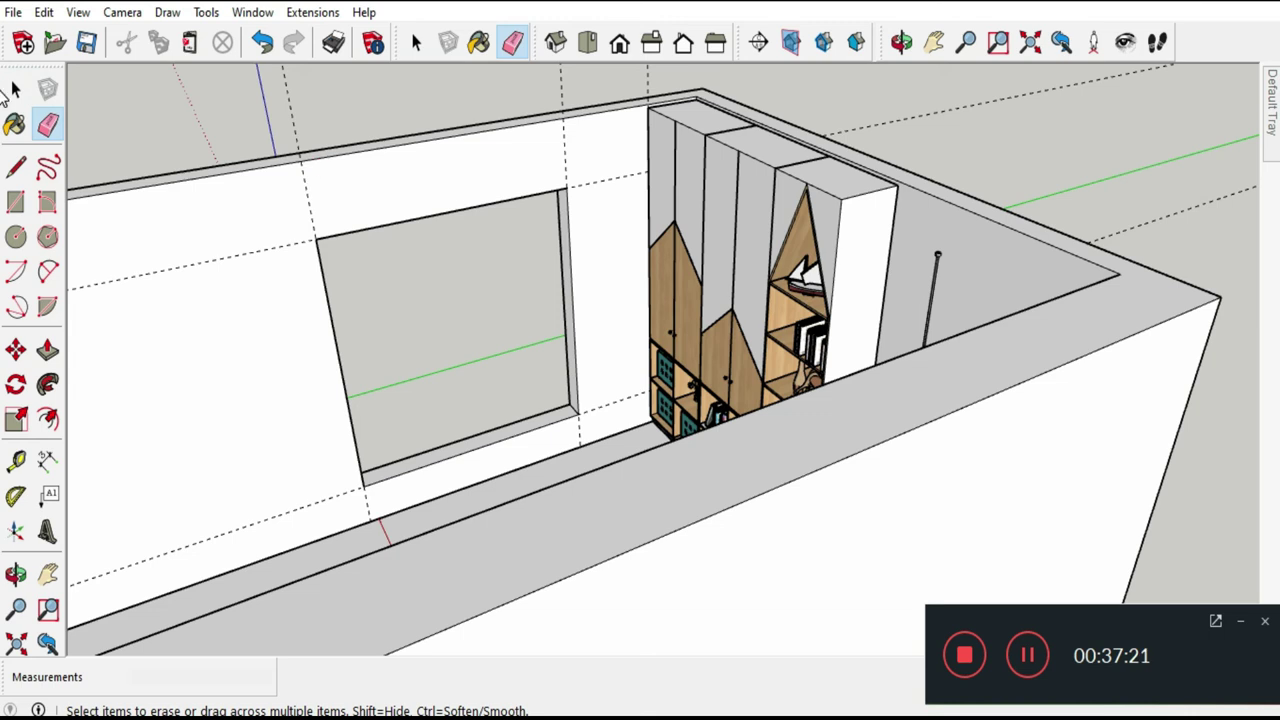
left_click(15, 90)
double_click(302, 192)
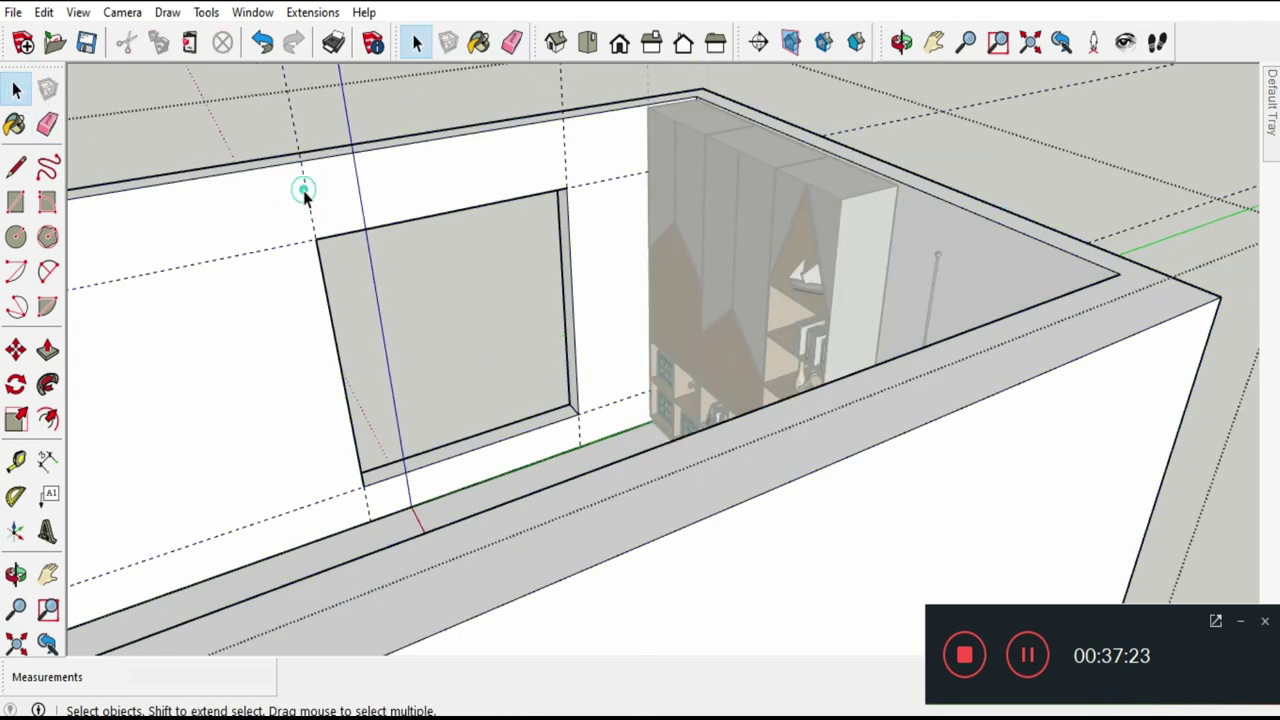
left_click(47, 123)
left_click(269, 198)
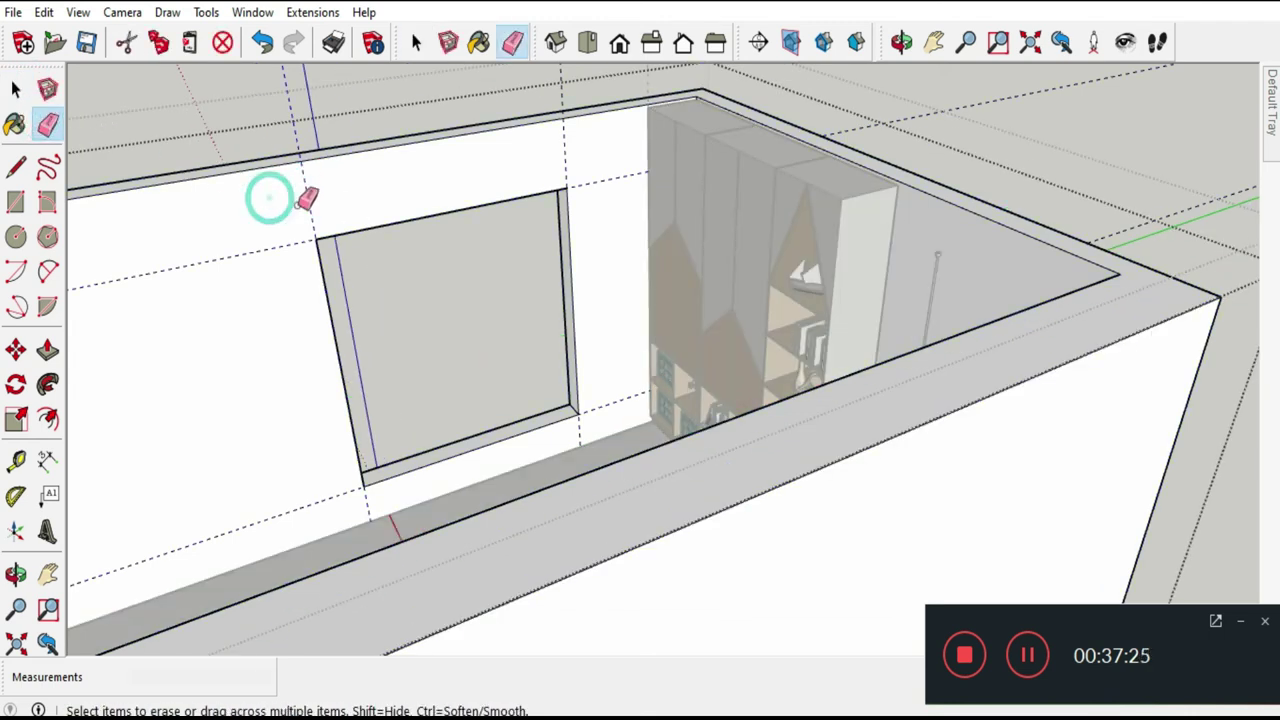
left_click(566, 180)
left_click(622, 400)
key("space")
left_click(209, 107)
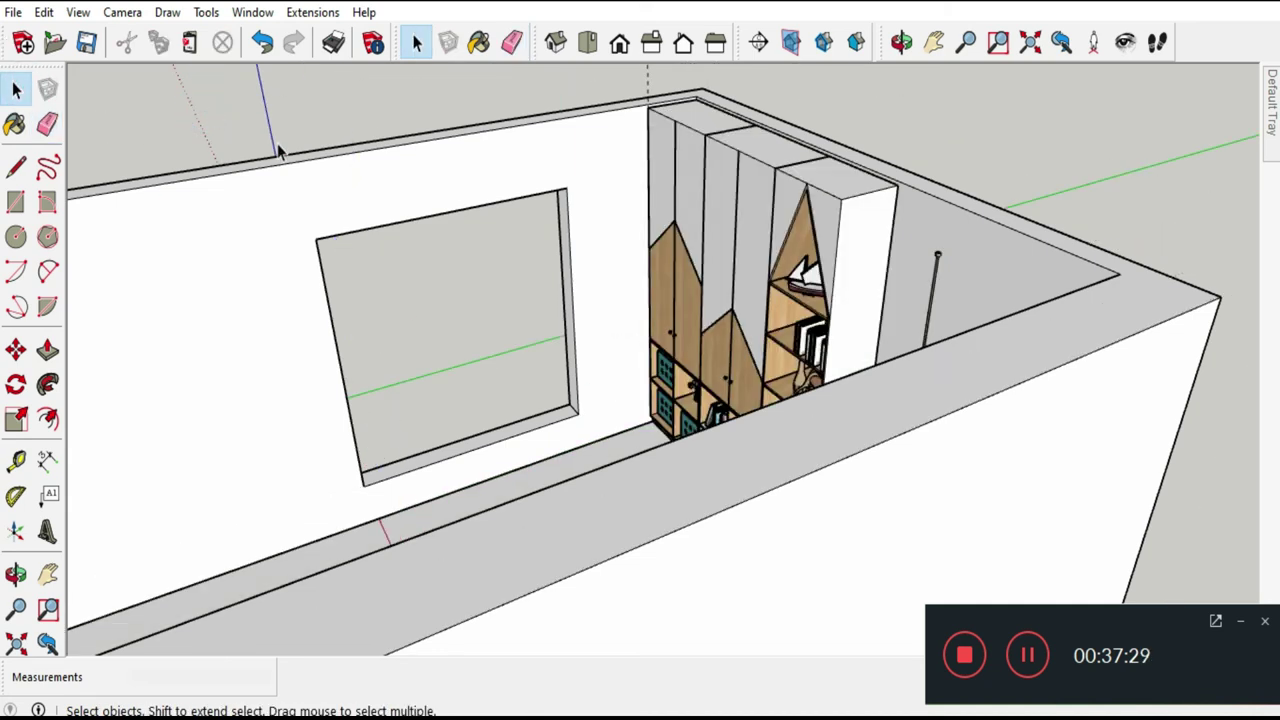
Draw a rectangle covering the window opening, about 2102 × 2061 mm.
left_click(15, 201)
left_click(317, 238)
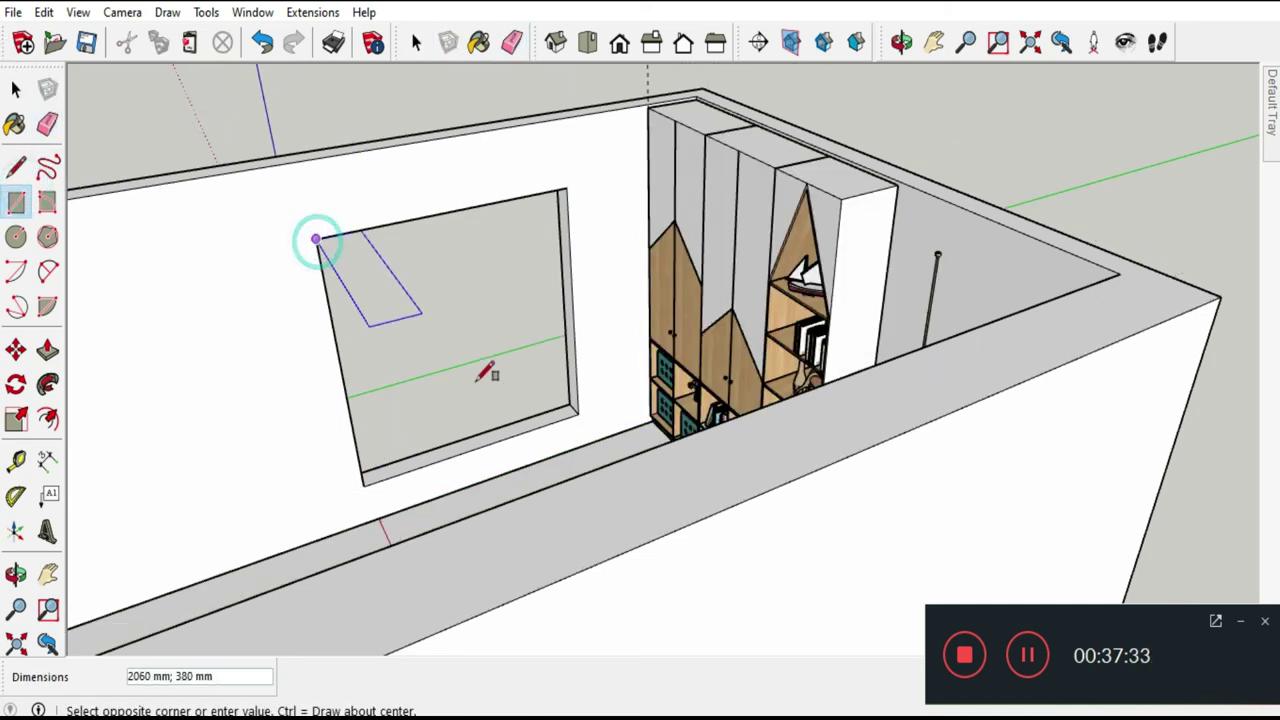
left_click(578, 413)
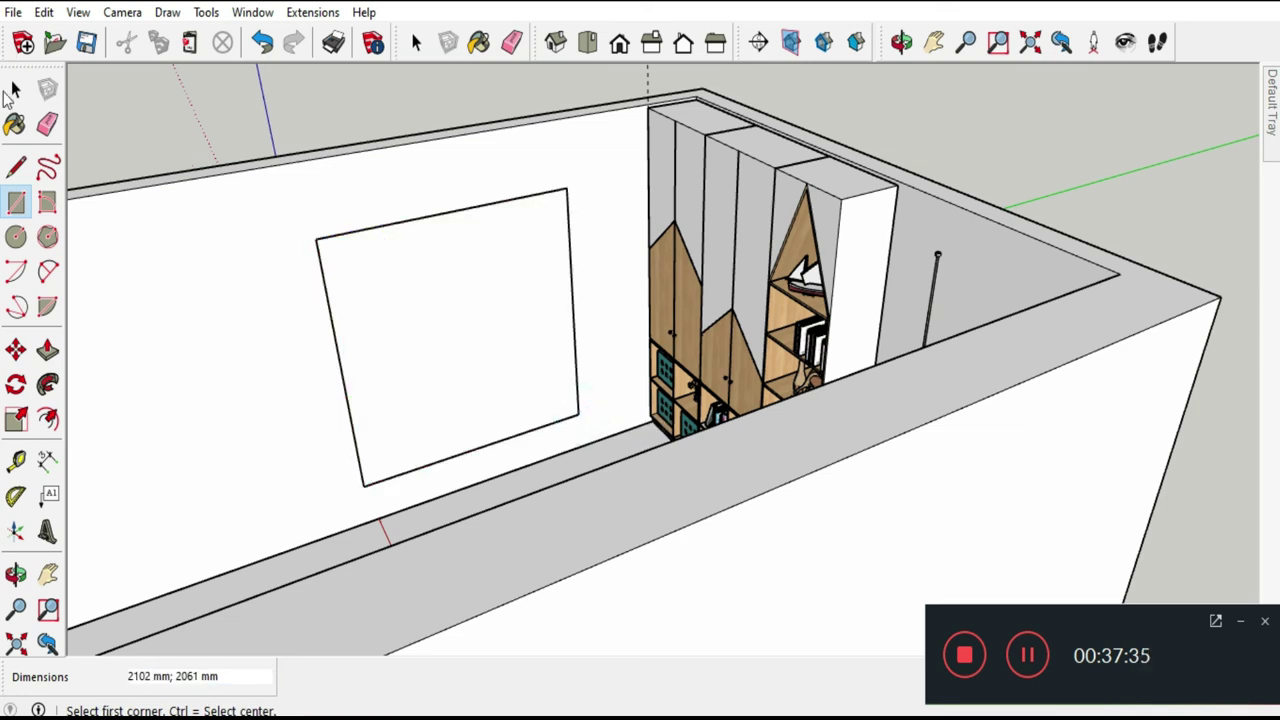
key("space")
Make the new window pane a group and open it for editing.
double_click(366, 266)
right_click(378, 266)
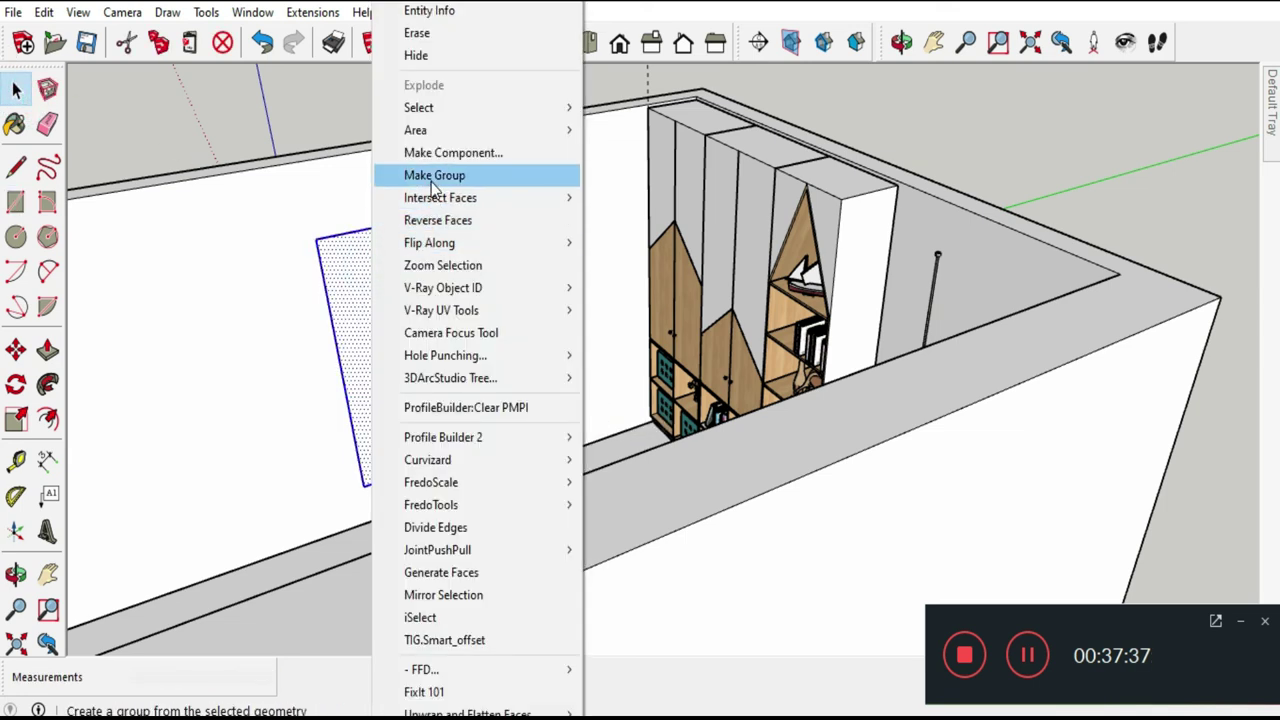
left_click(434, 175)
double_click(440, 262)
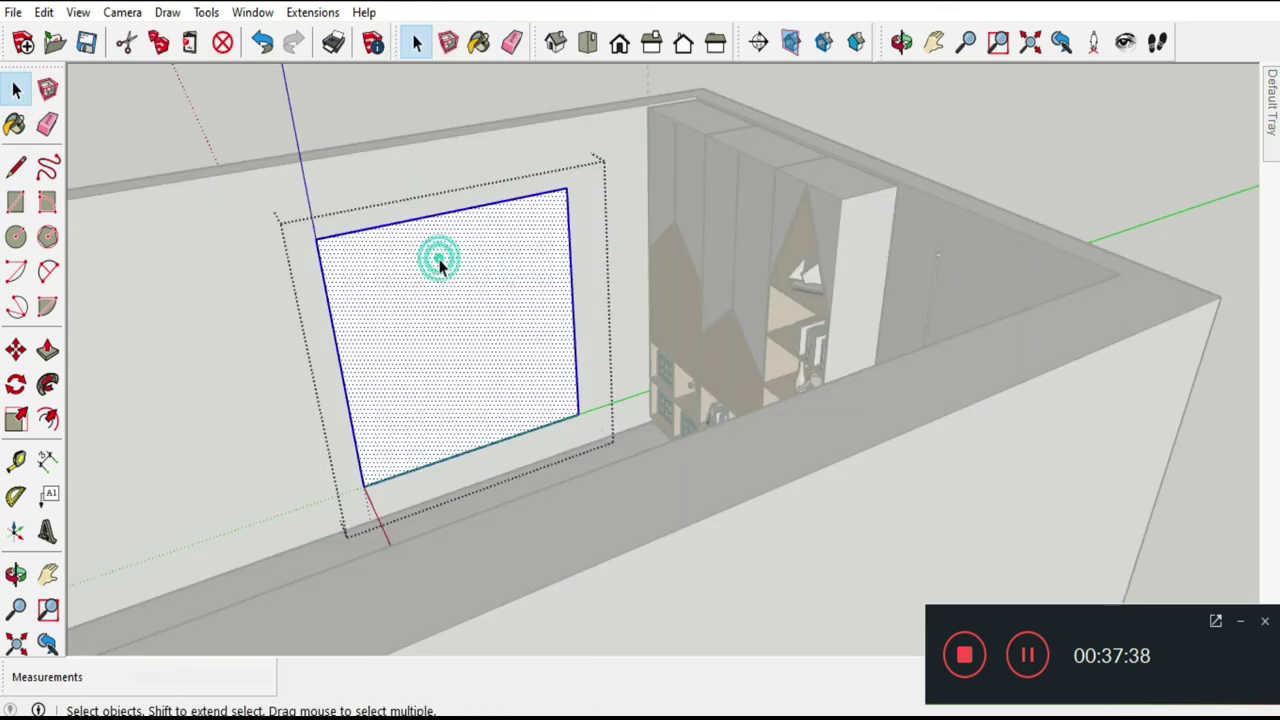
Offset the pane edges inward by 70 mm to form the frame.
left_click(49, 420)
left_click(349, 234)
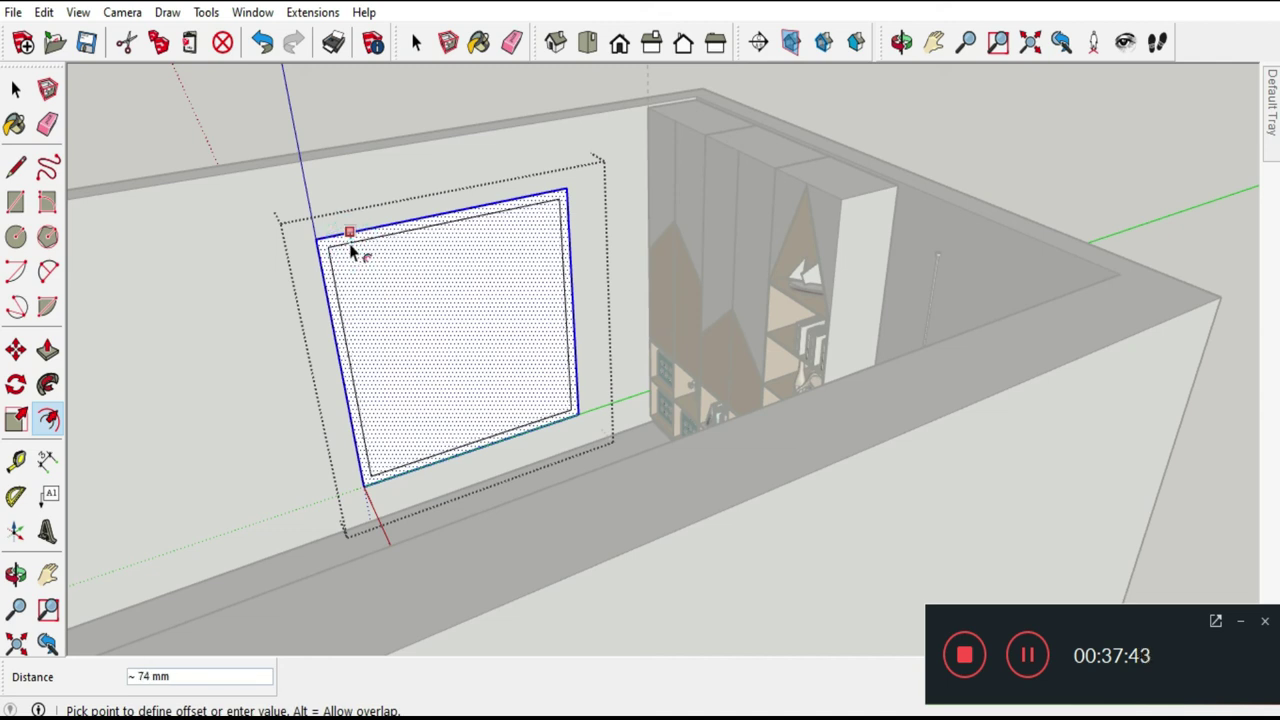
type("70")
key("Return")
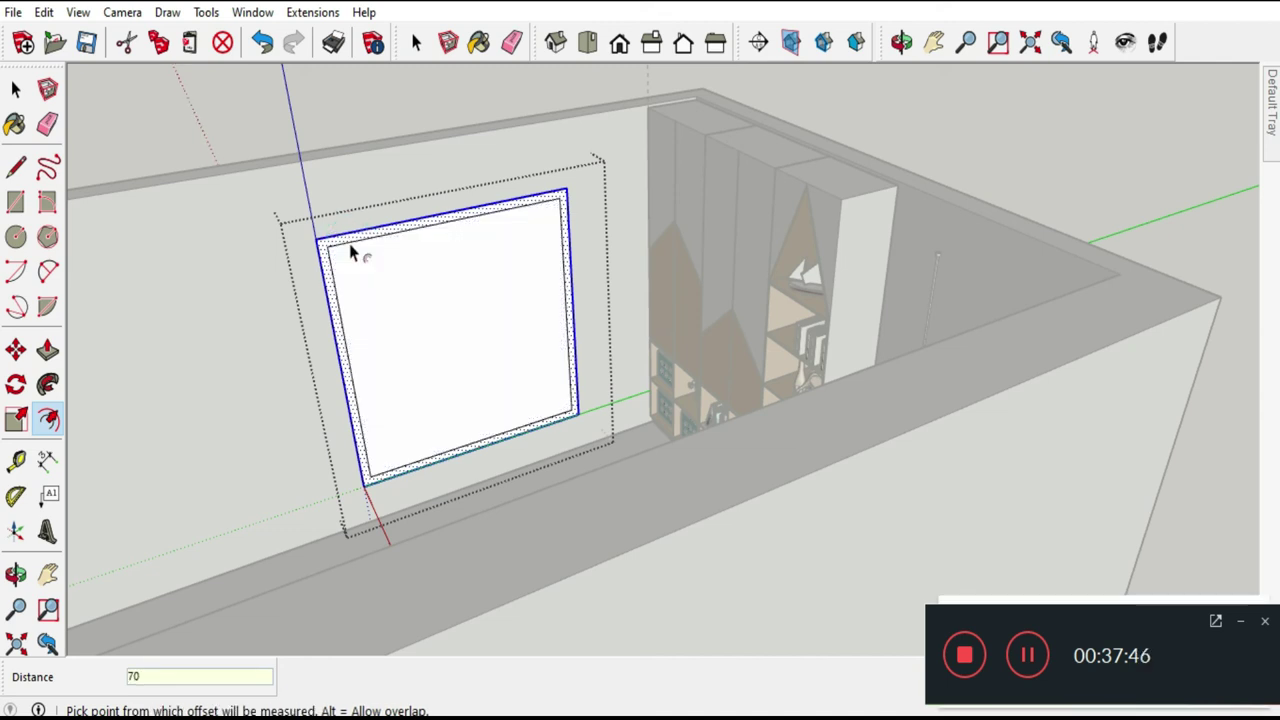
left_click(16, 90)
left_click(533, 281)
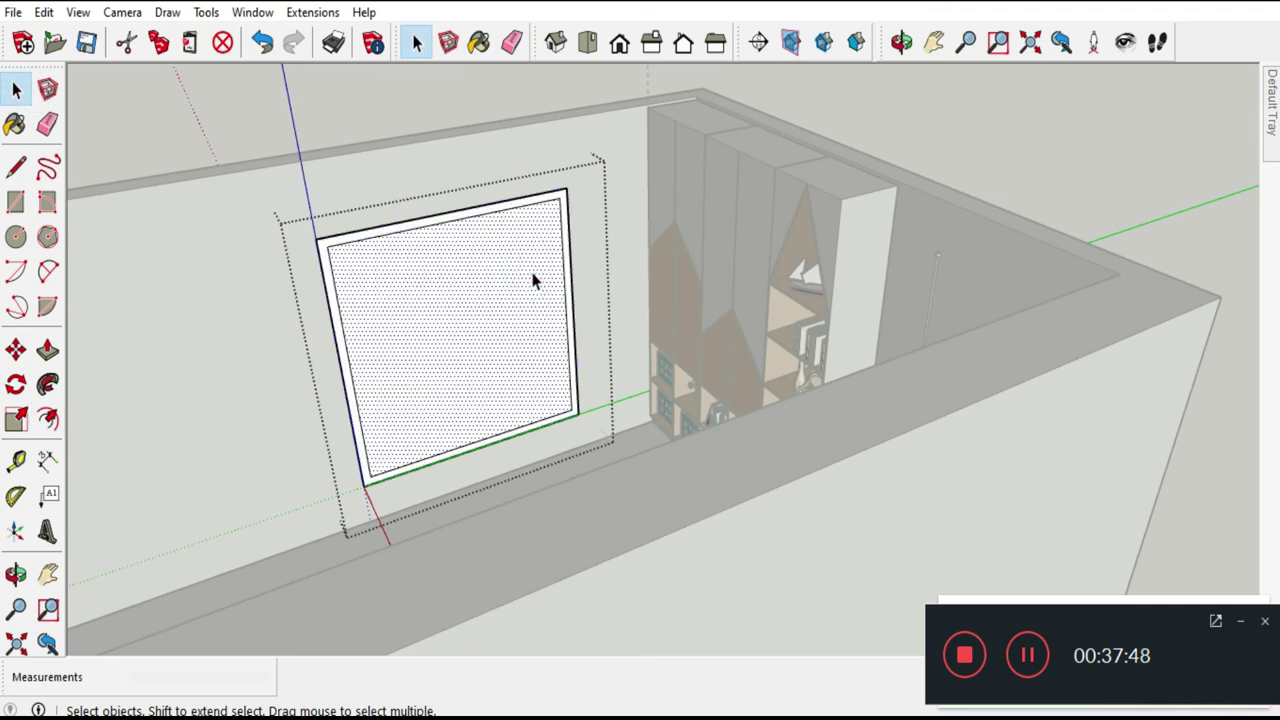
key("Escape")
Extrude the white strip around the window 25 mm.
scroll(574, 426, "up", 2)
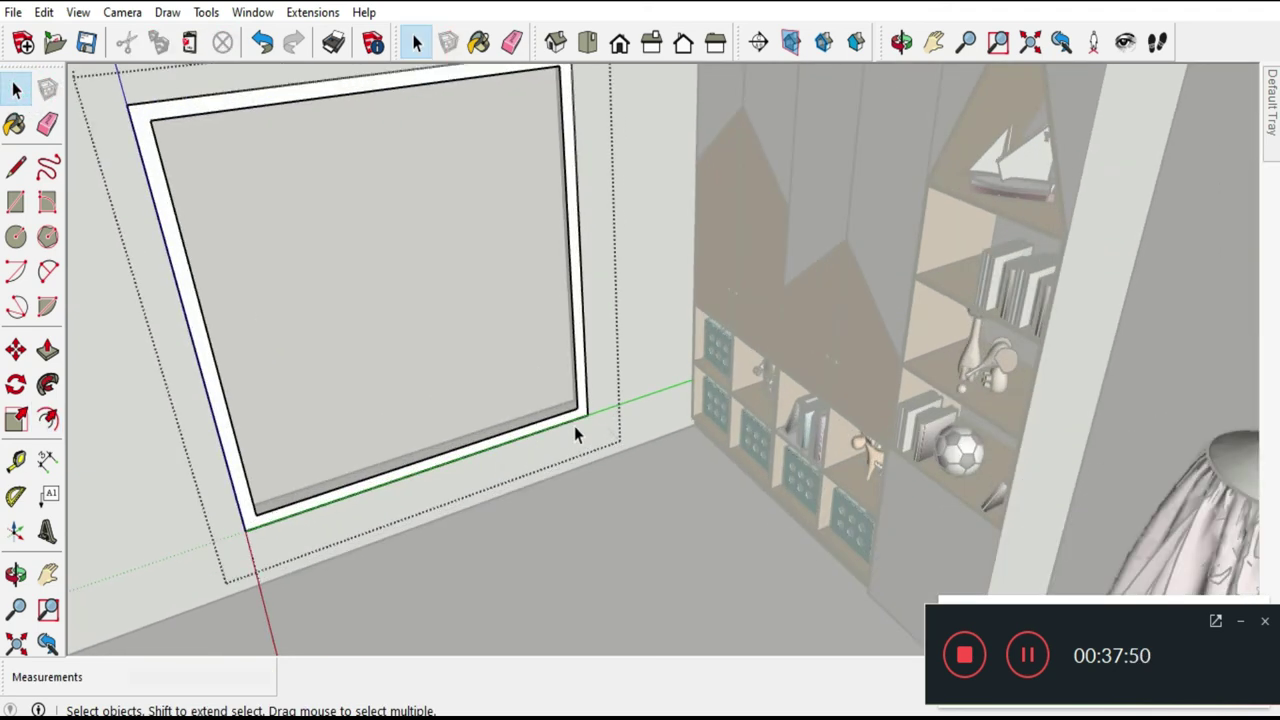
scroll(575, 416, "up", 2)
scroll(603, 390, "up", 2)
left_click(603, 390)
mouse_move(603, 388)
middle_mouse_down()
mouse_move(571, 367)
mouse_move(540, 370)
middle_mouse_up()
left_click(47, 349)
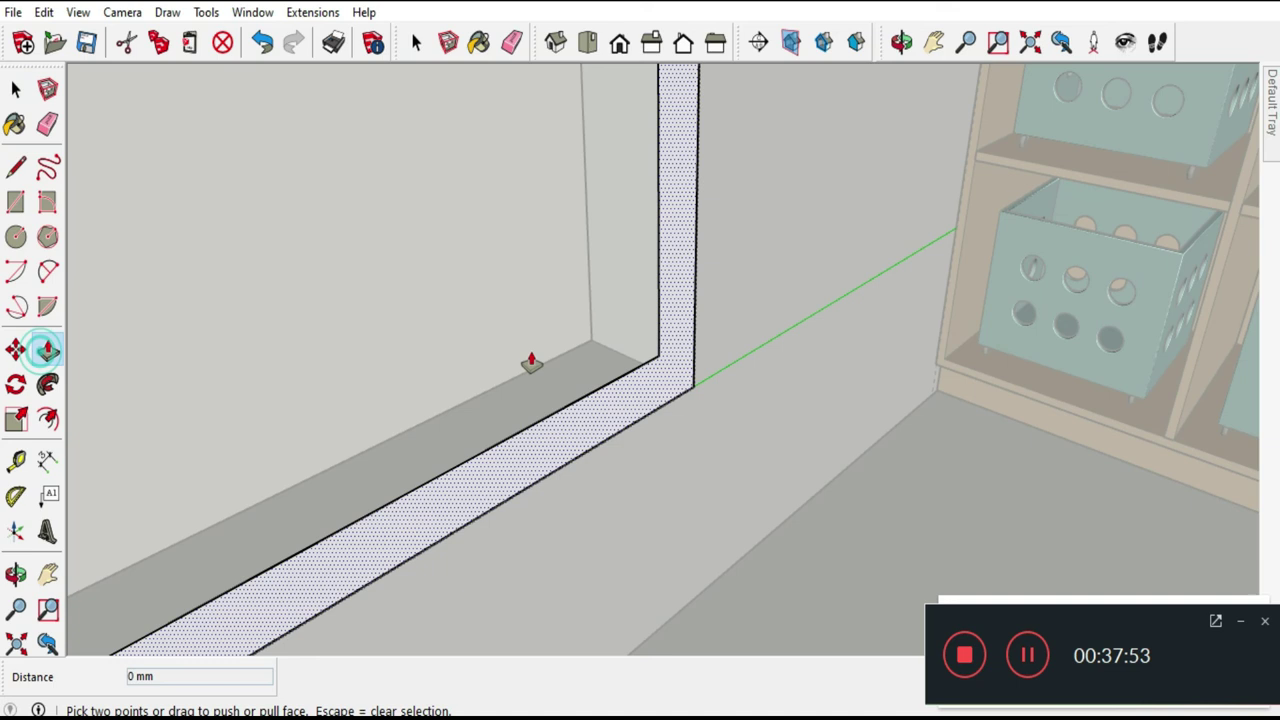
left_click(643, 380)
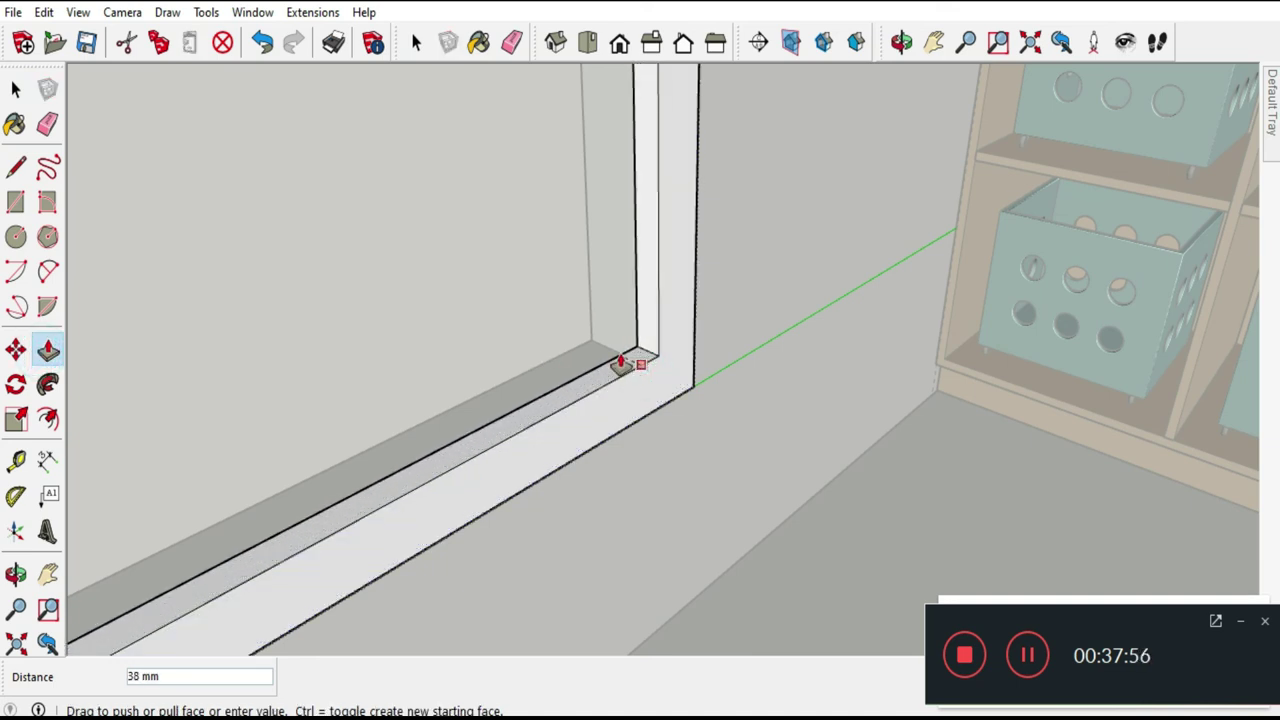
type("25")
key("Return")
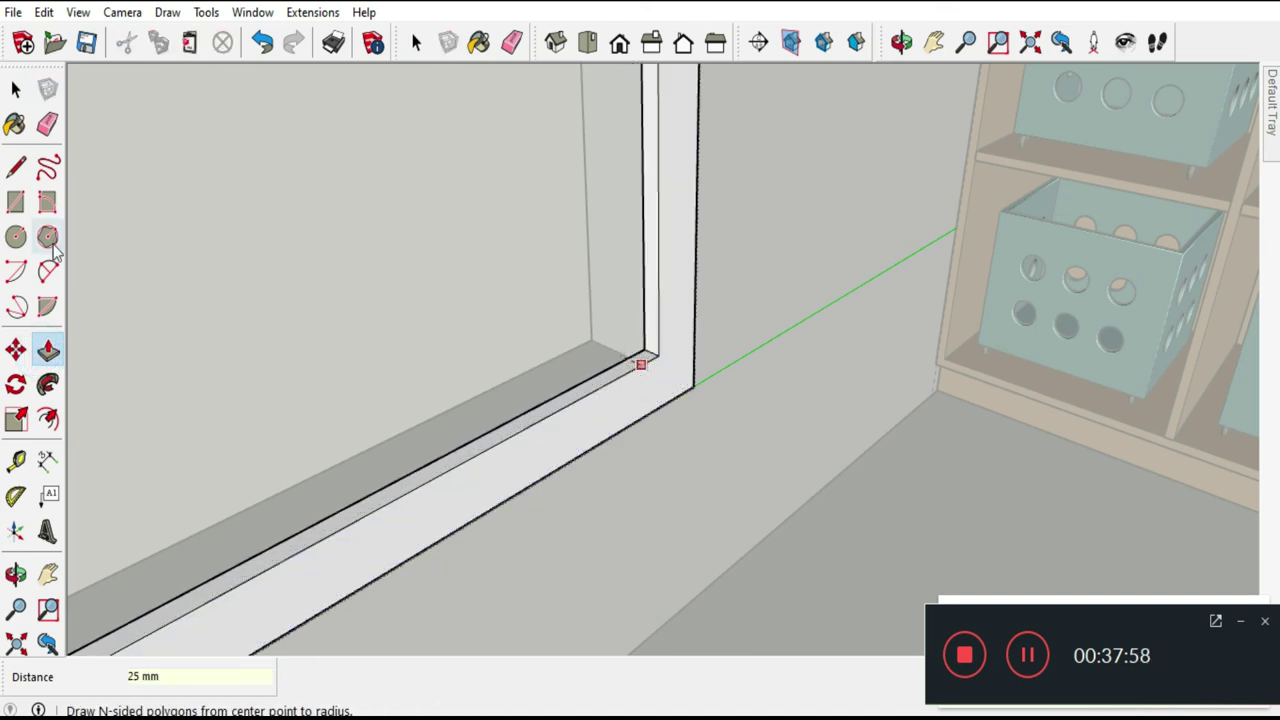
Move the window frame edges 25 mm inward.
left_click(15, 89)
left_click(666, 358)
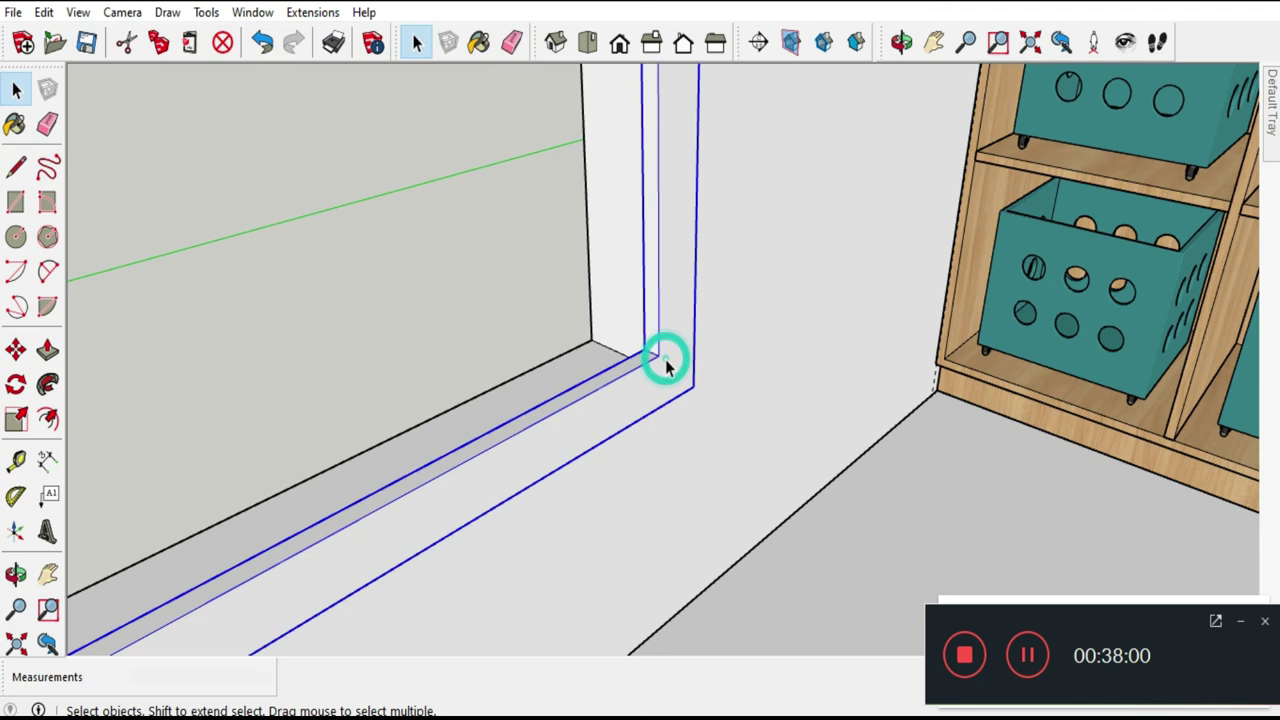
left_click(15, 349)
left_click(688, 390)
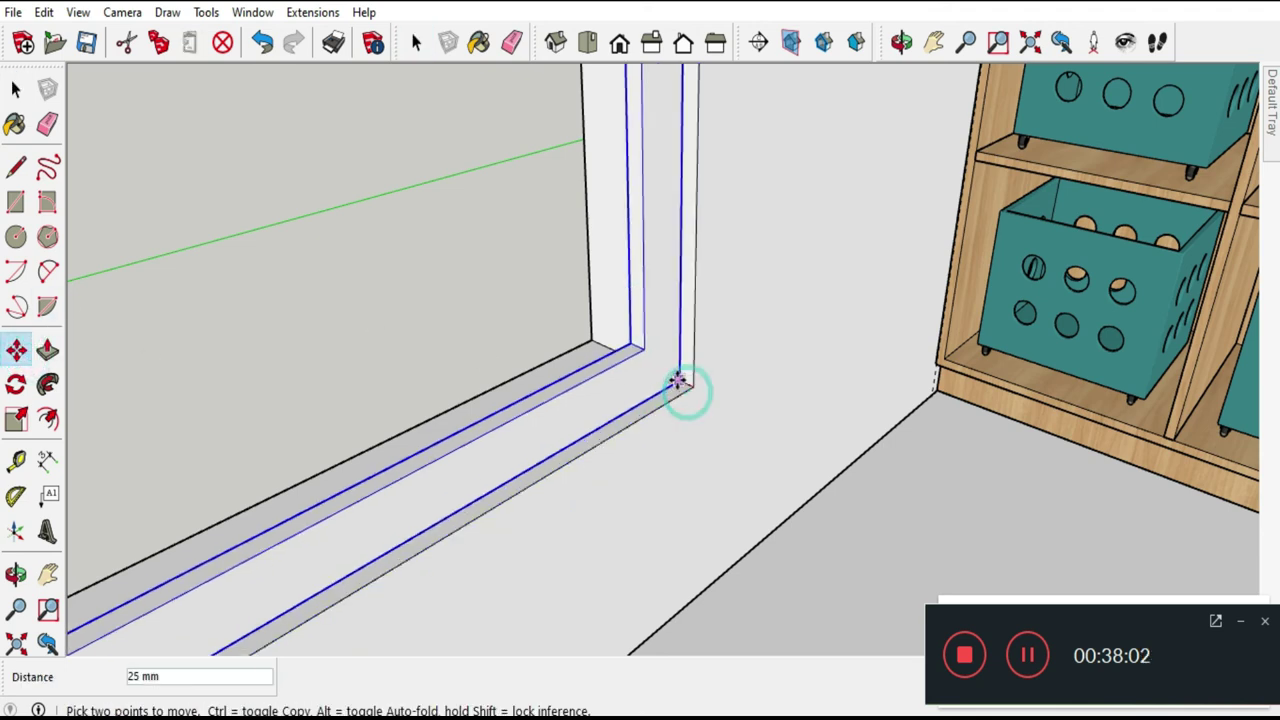
left_click(674, 374)
mouse_move(674, 374)
middle_mouse_down()
mouse_move(751, 458)
mouse_move(614, 457)
middle_mouse_up()
left_click(15, 89)
Draw a rectangle spanning the window opening, about 1962 × 1921 mm.
left_click(15, 200)
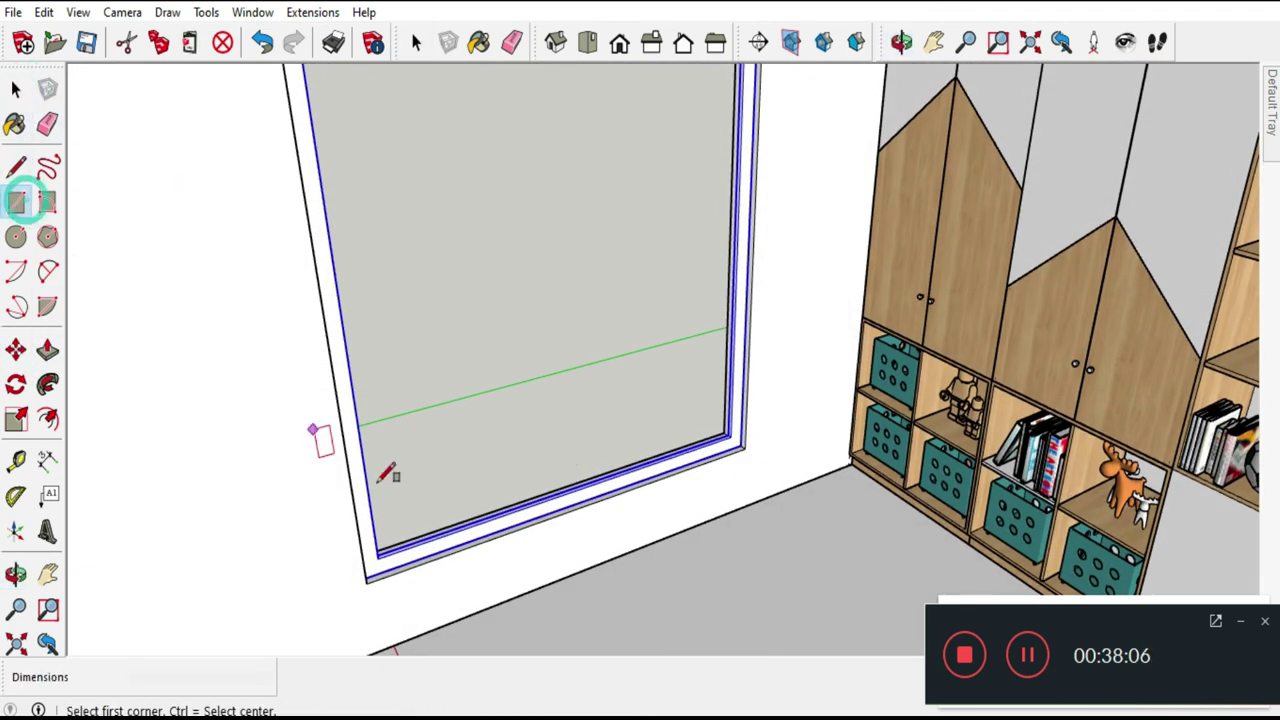
scroll(388, 552, "down", 3)
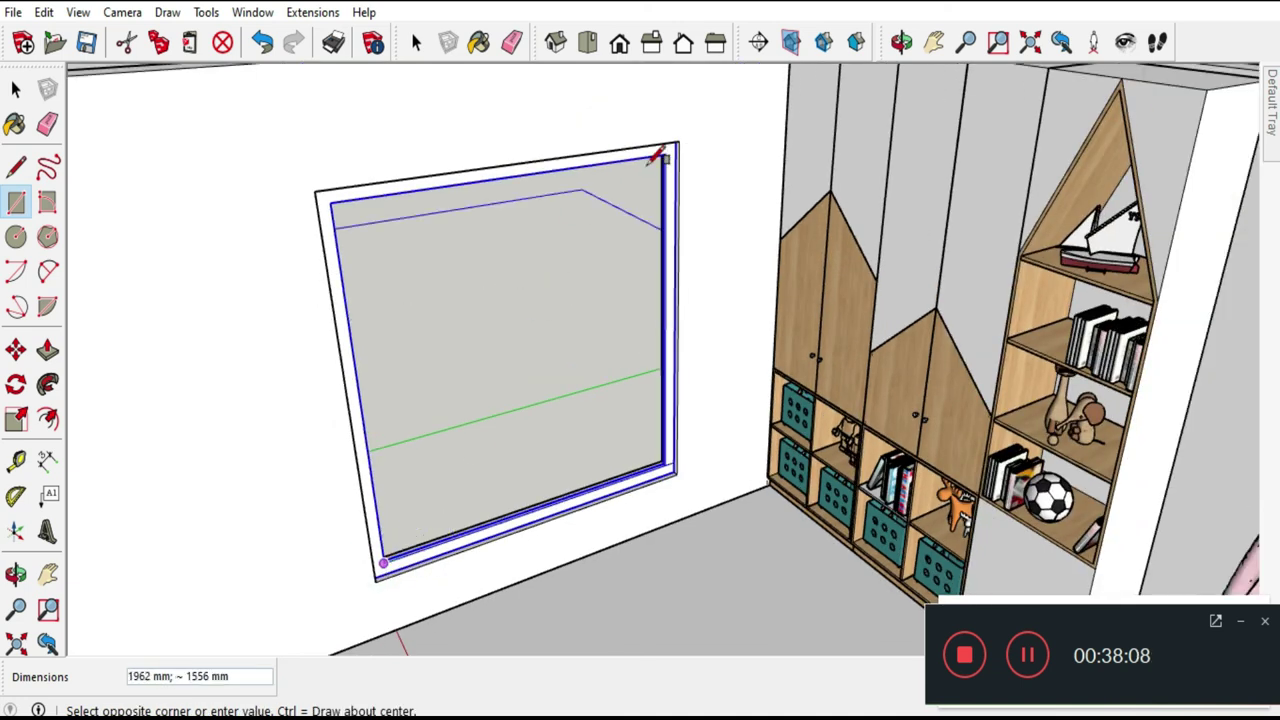
scroll(672, 147, "up", 2)
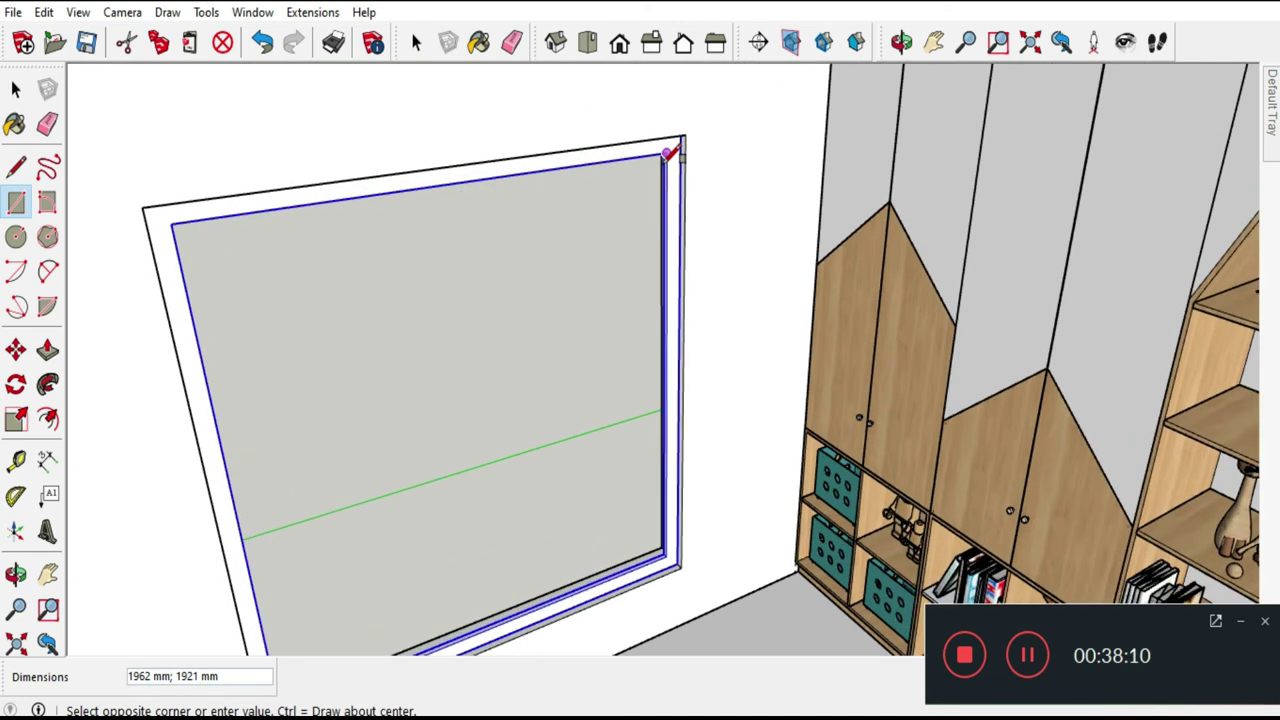
scroll(673, 138, "up", 2)
left_click(672, 138)
Select the window glass face and start, then cancel, making it a component.
scroll(690, 140, "down", 3)
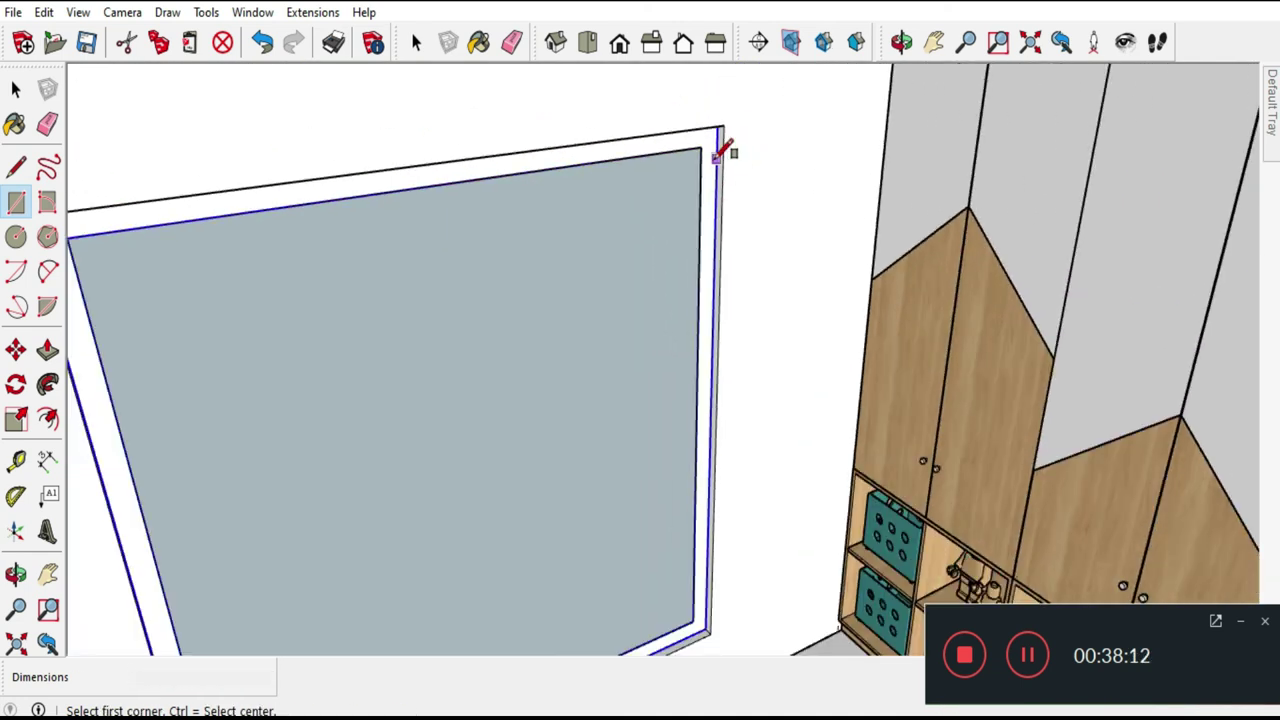
scroll(720, 137, "down", 2)
left_click(15, 90)
double_click(371, 232)
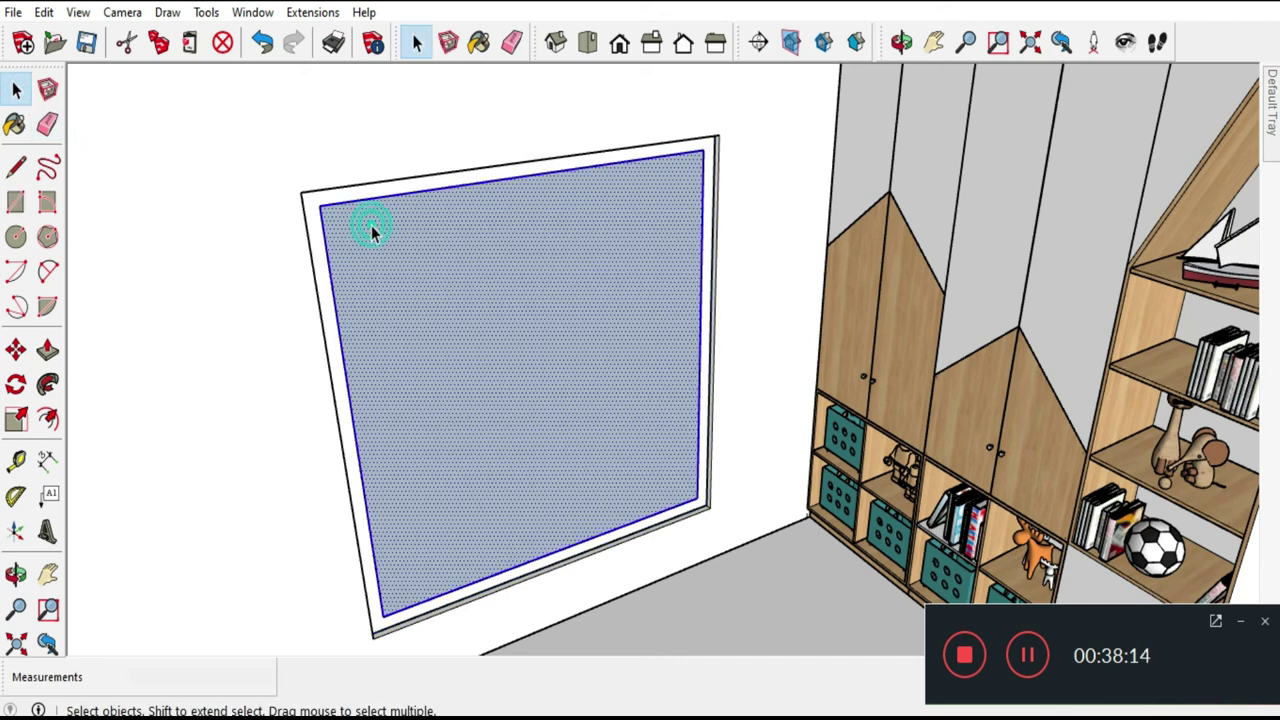
right_click(372, 230)
left_click(439, 158)
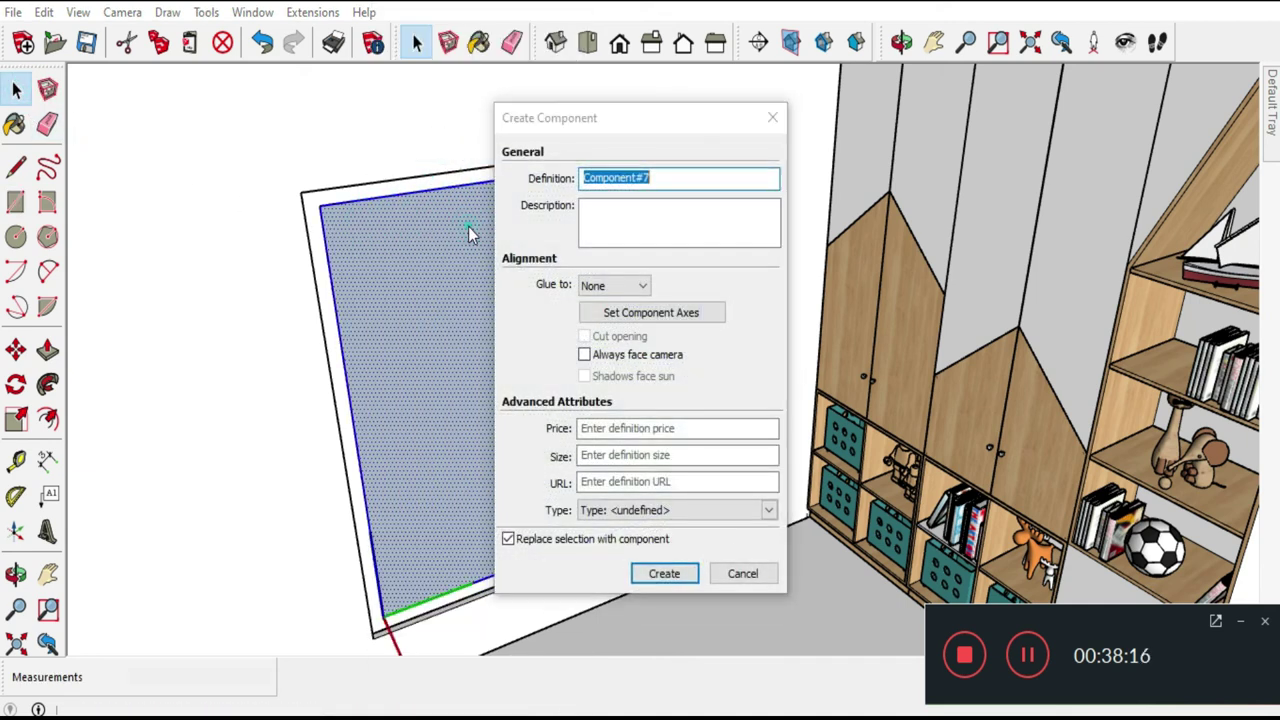
left_click(756, 572)
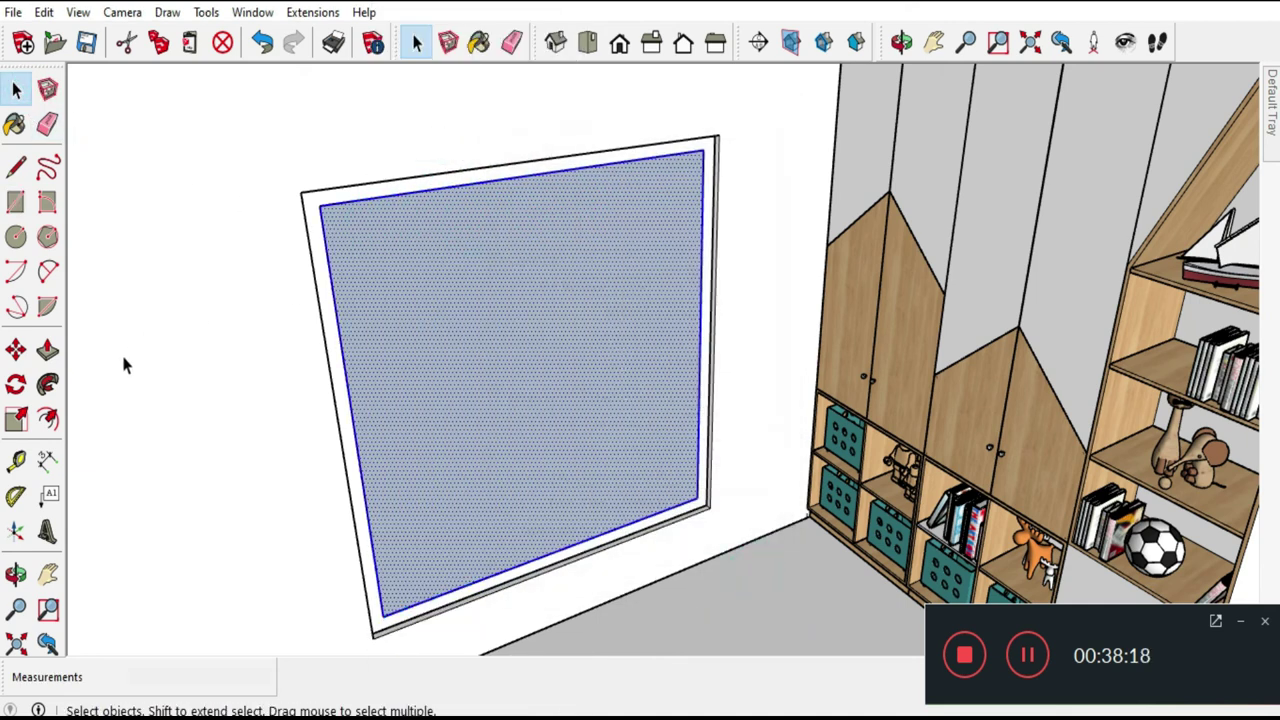
Offset the glass face edges inward to leave a thin border around an inner pane.
left_click(47, 418)
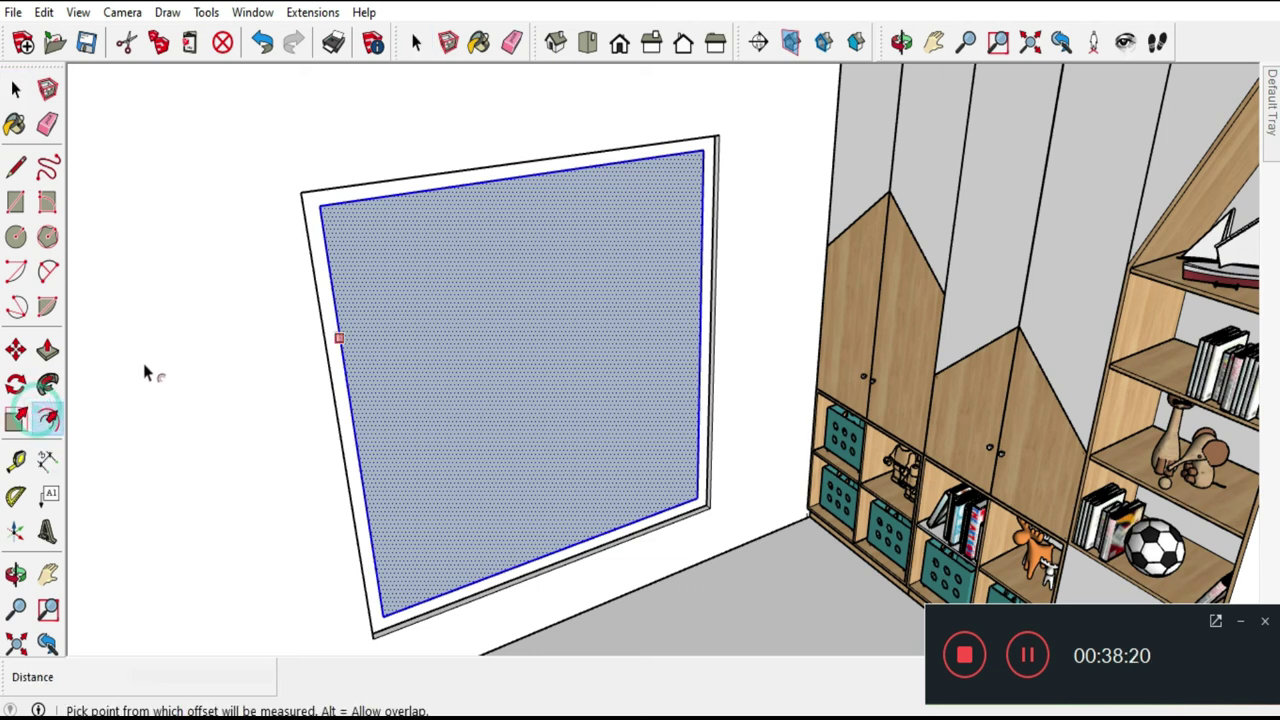
left_click(368, 209)
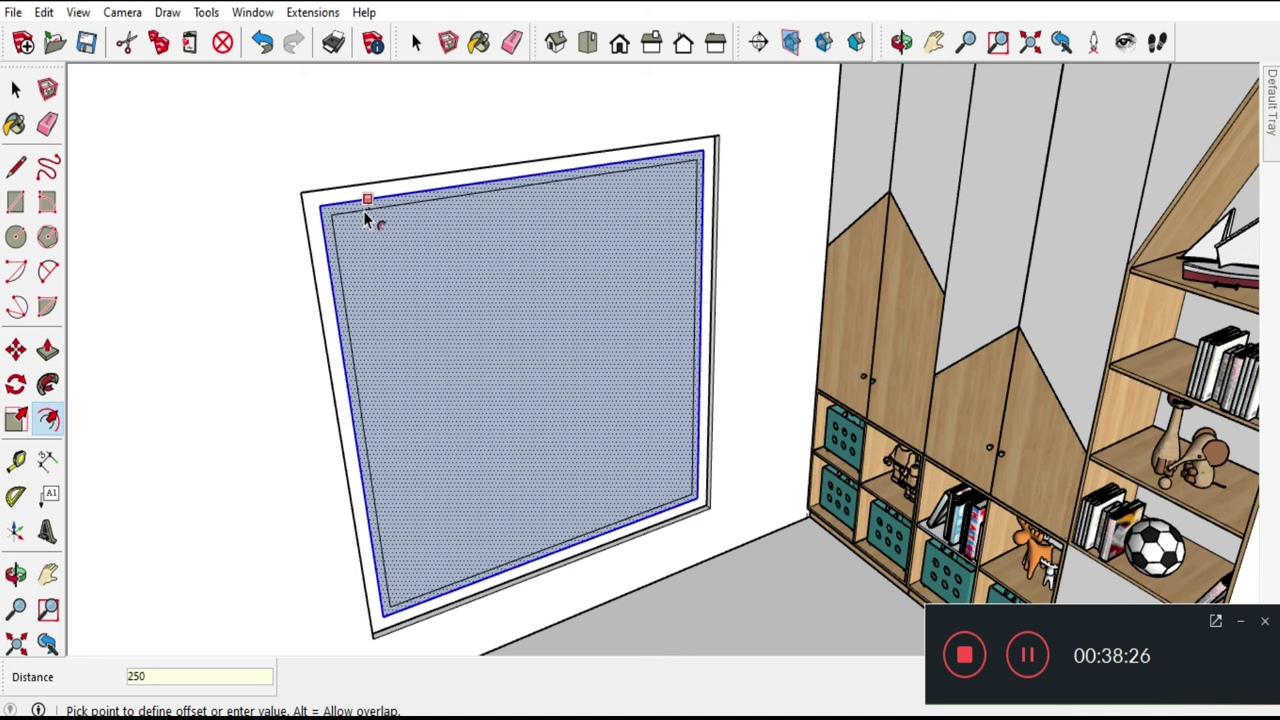
type("25")
key("Return")
left_click(15, 89)
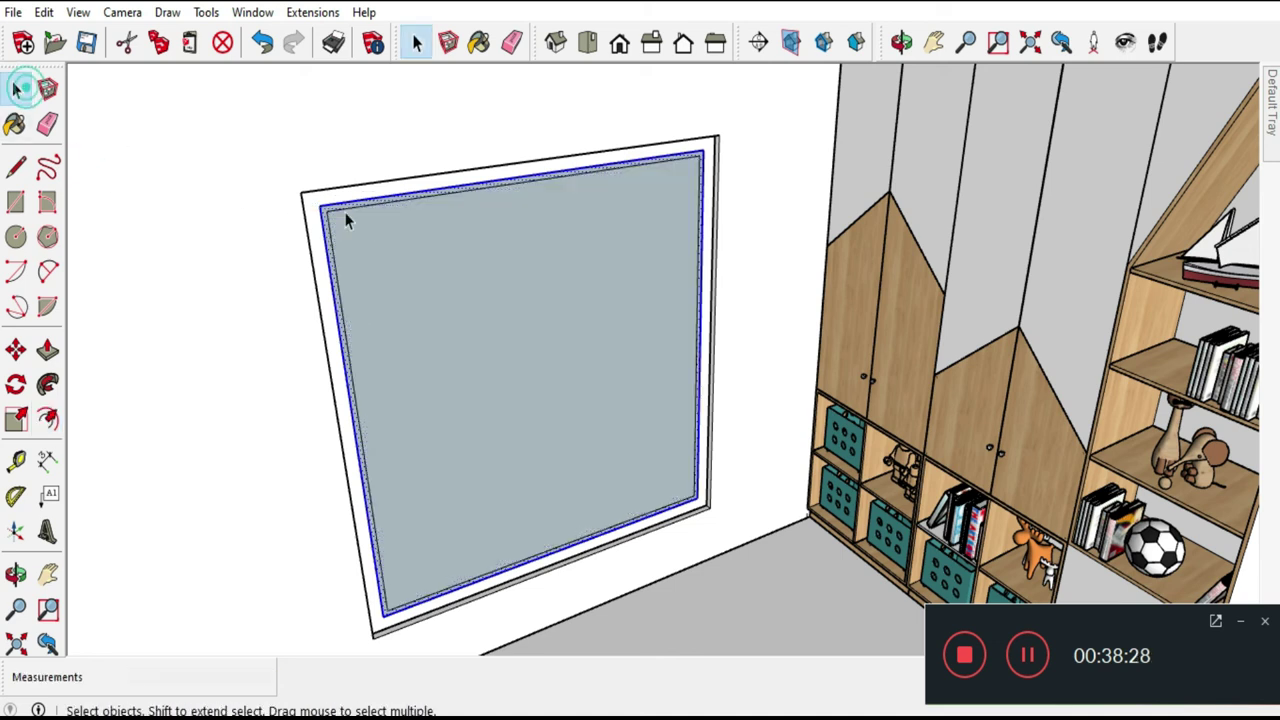
left_click(484, 272)
Draw a vertical line from top to bottom splitting the window pane.
left_click(15, 167)
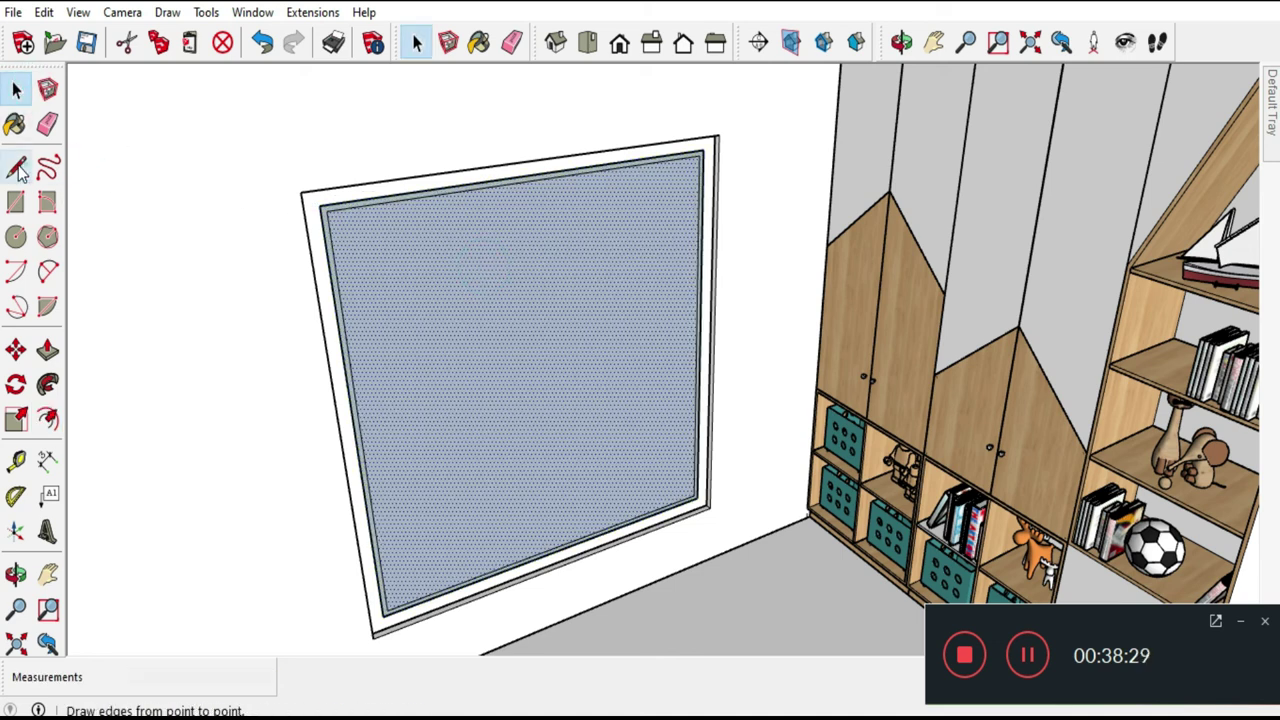
left_click(529, 181)
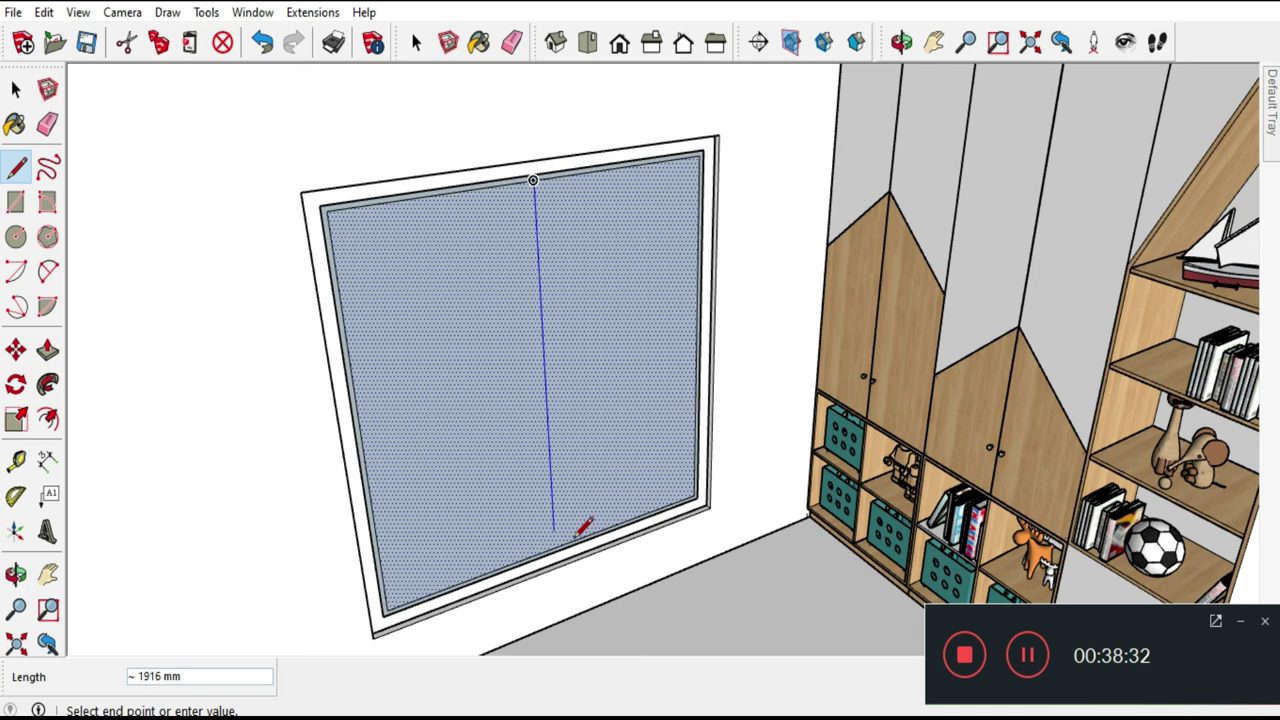
scroll(556, 544, "up", 2)
scroll(550, 545, "up", 2)
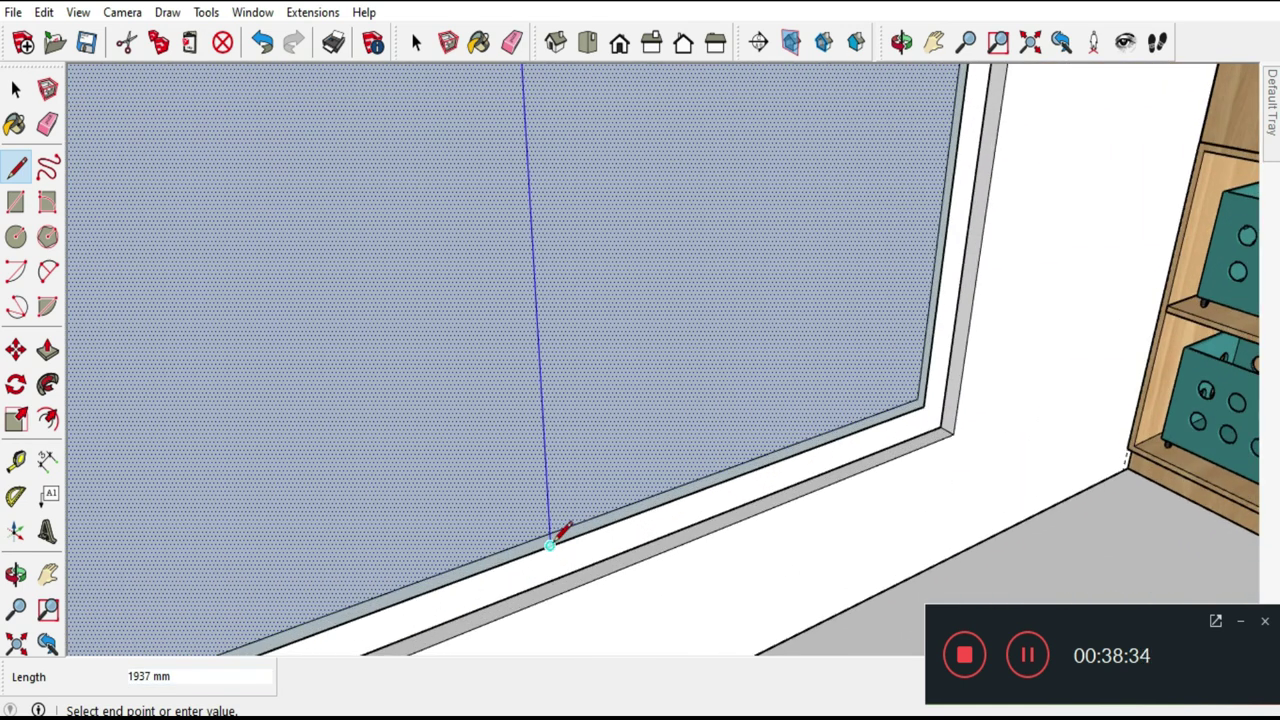
left_click(549, 532)
Copy the dividing line 20 mm and 40 mm over, then erase the original line.
left_click(17, 86)
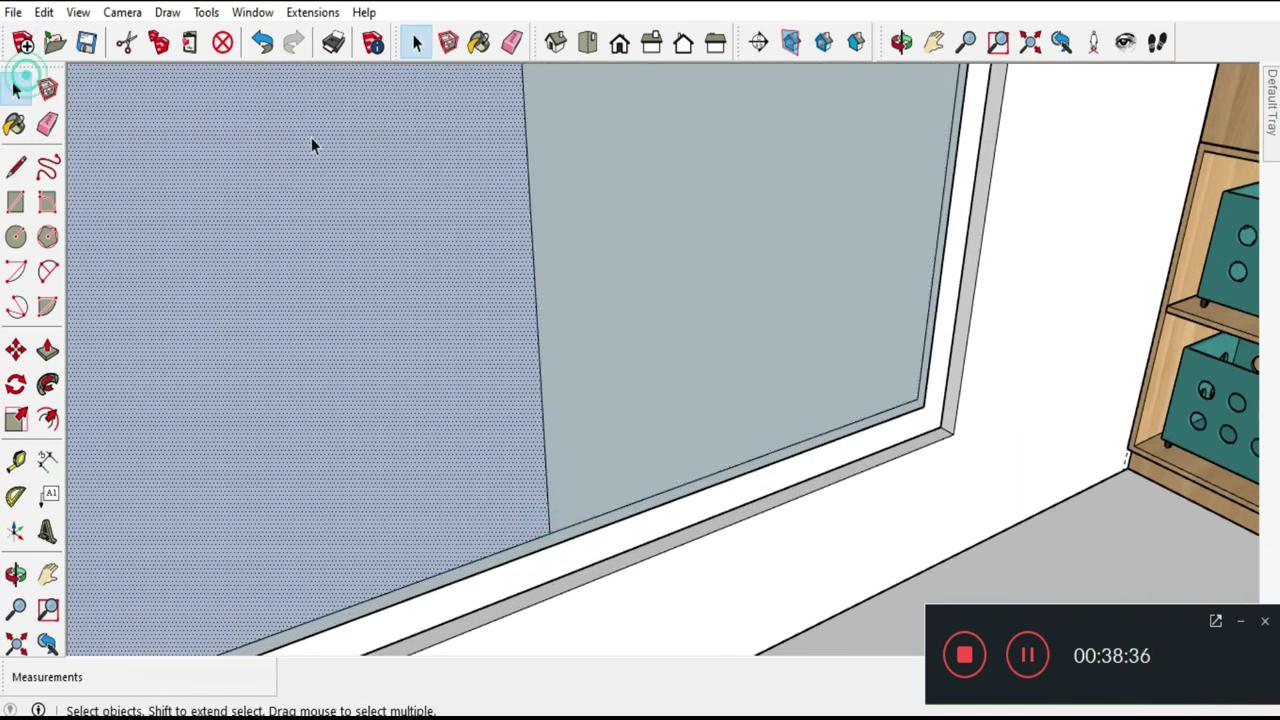
left_click(529, 202)
left_click(16, 349)
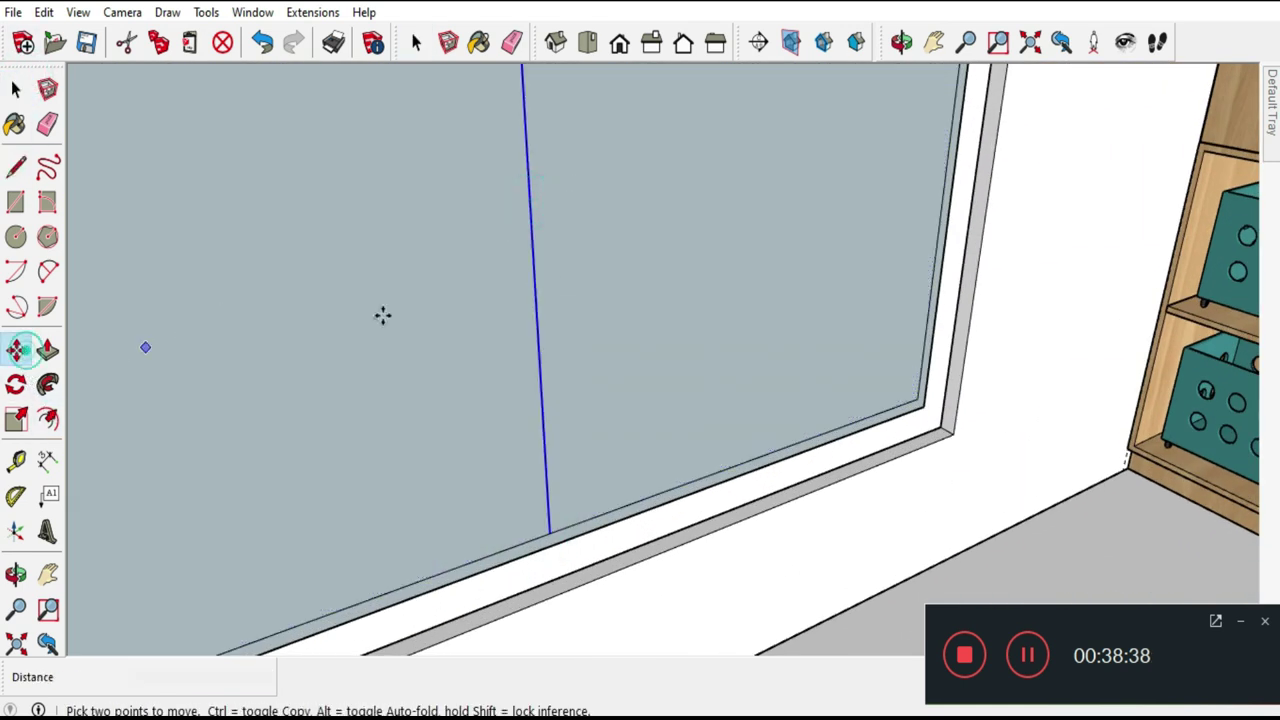
left_click(534, 263)
key("ctrl")
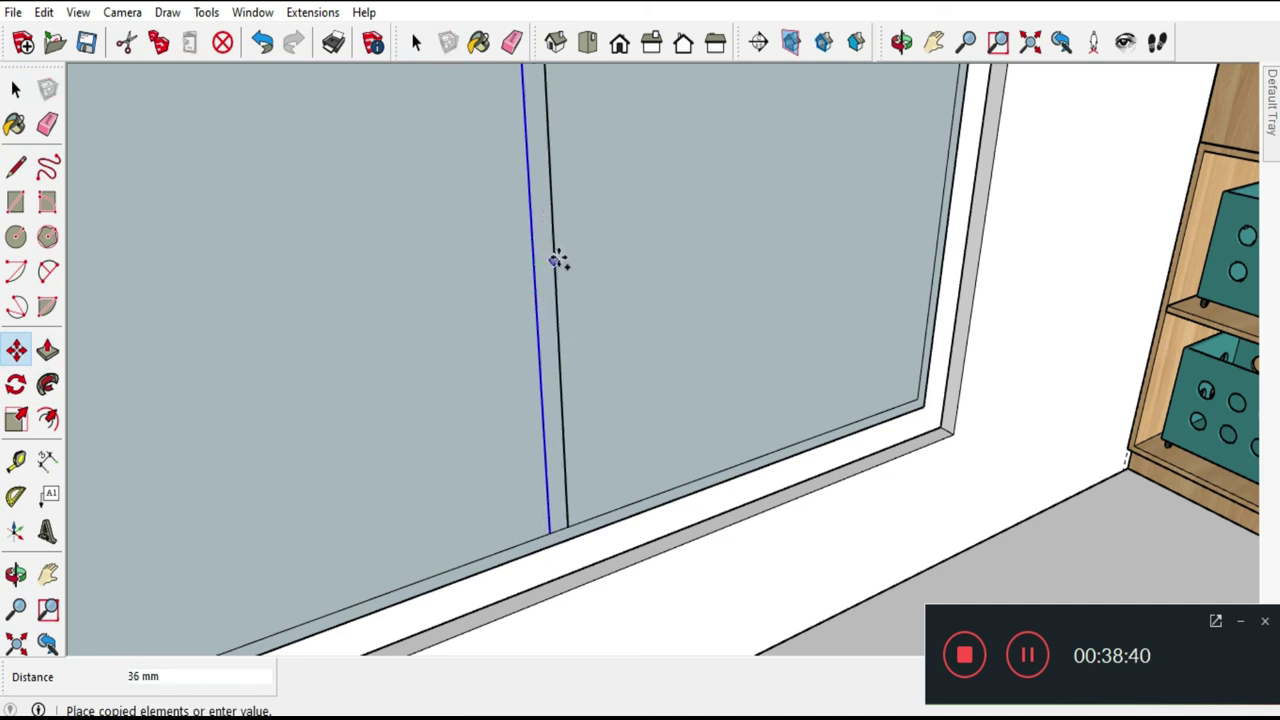
type("20")
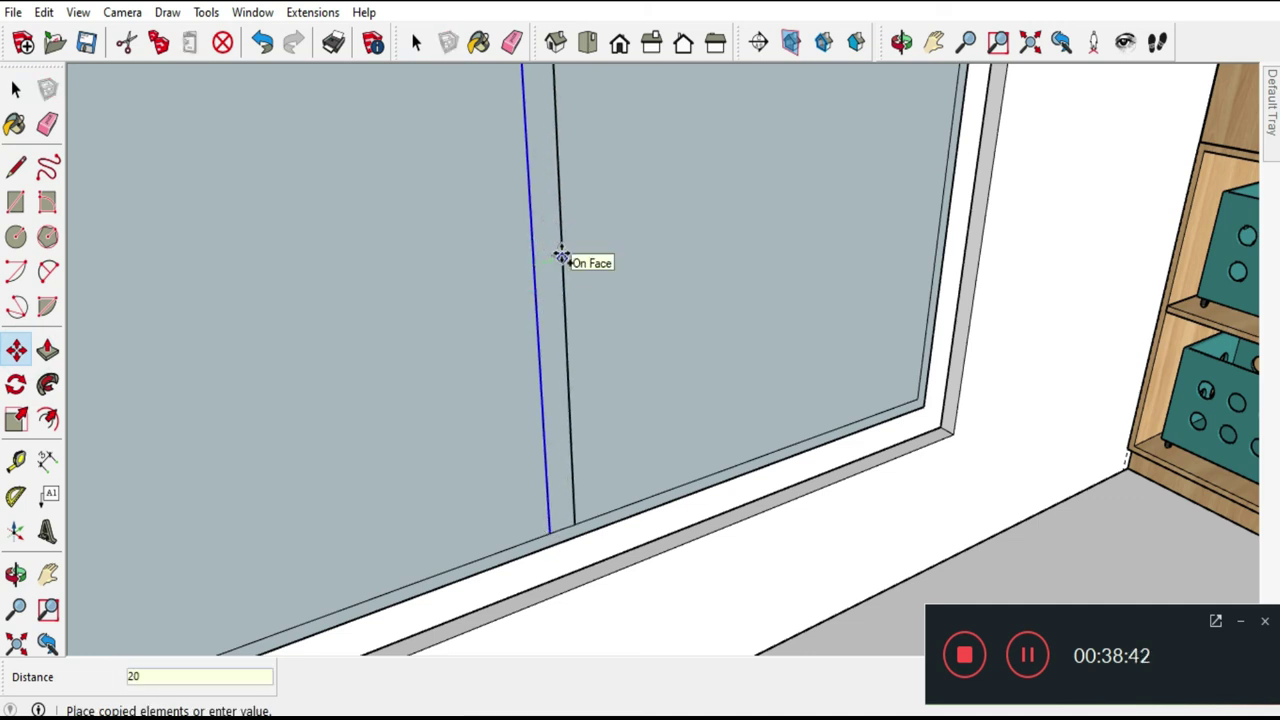
key("Return")
left_click(545, 262)
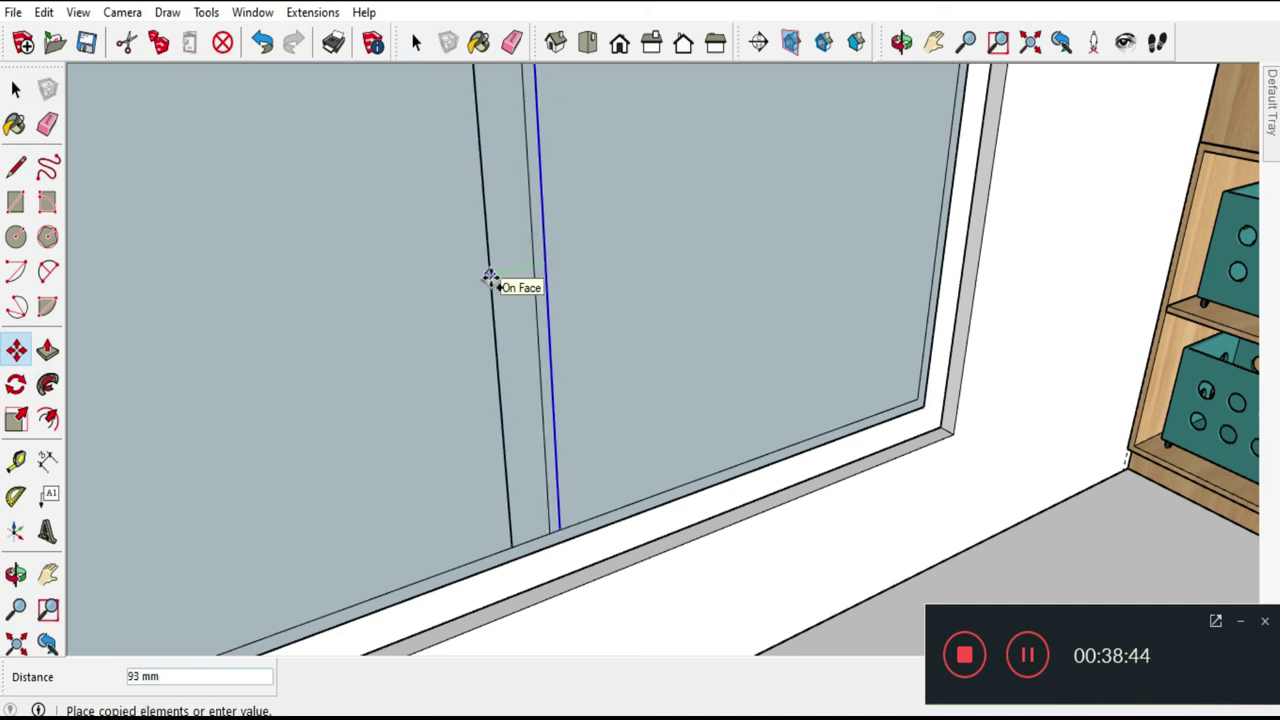
key("Return")
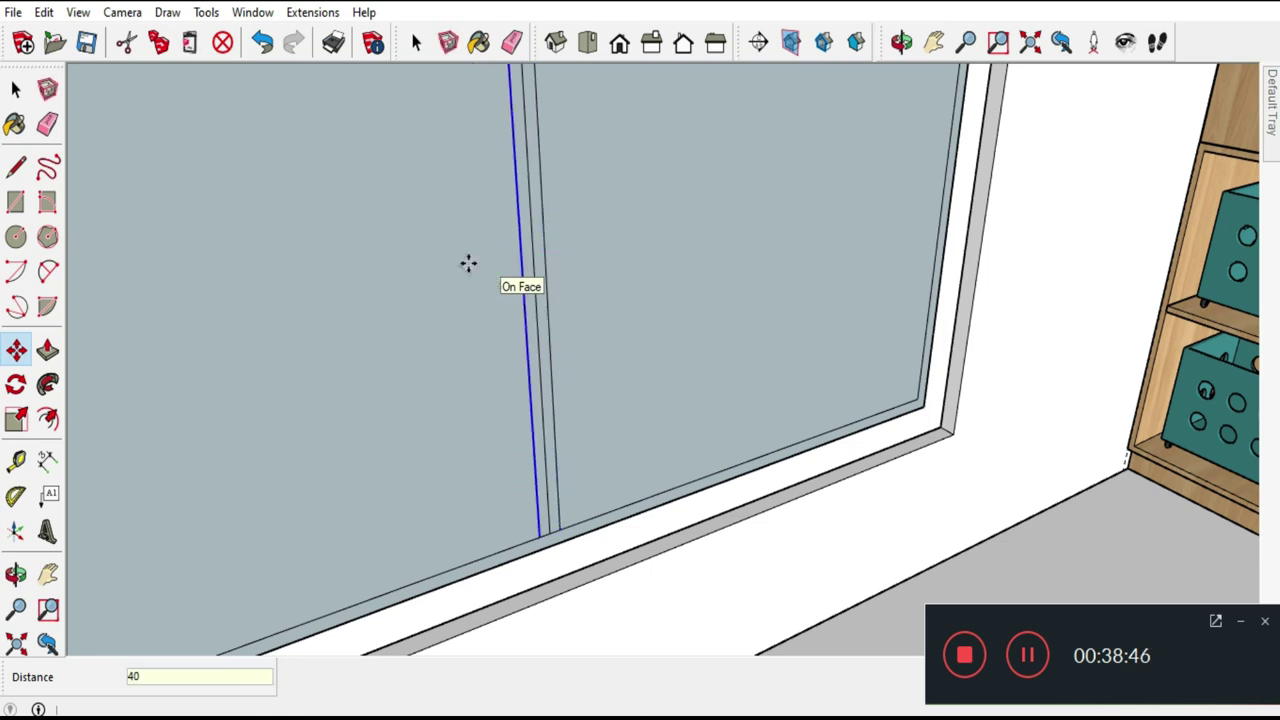
left_click(48, 124)
left_click_drag(529, 173, 553, 503)
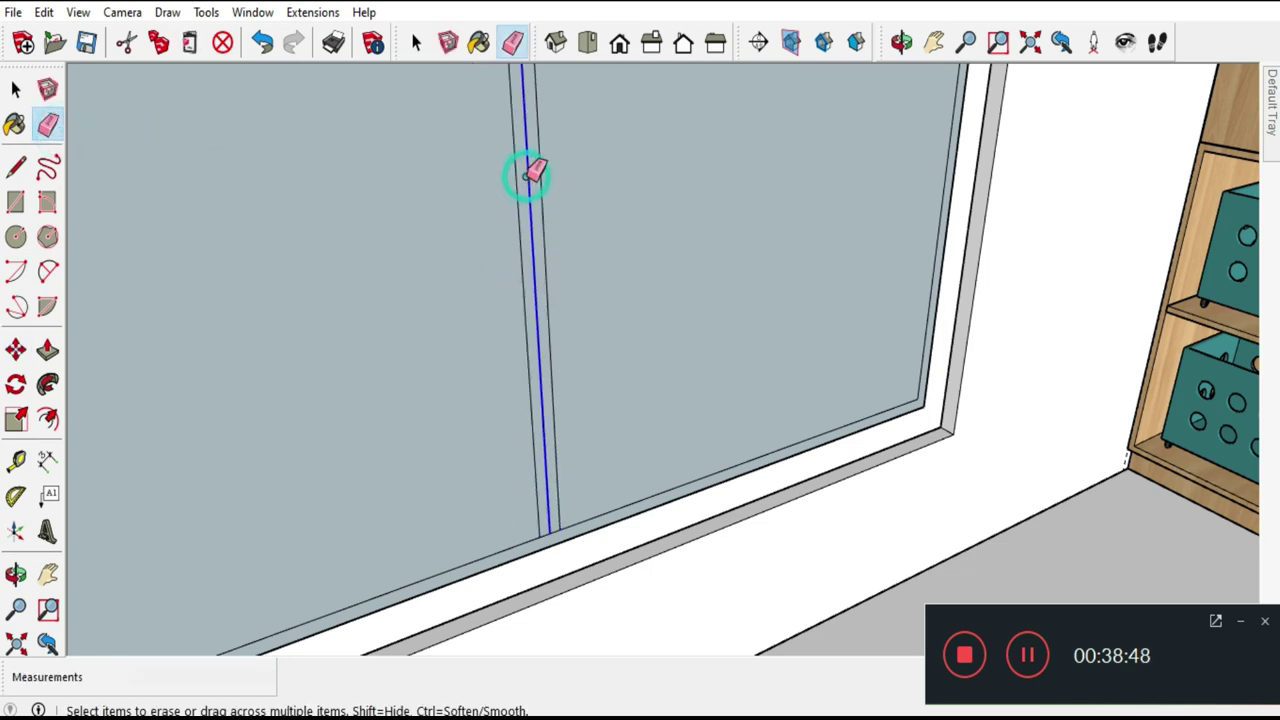
Select the left glass pane of the window.
scroll(563, 538, "down", 2)
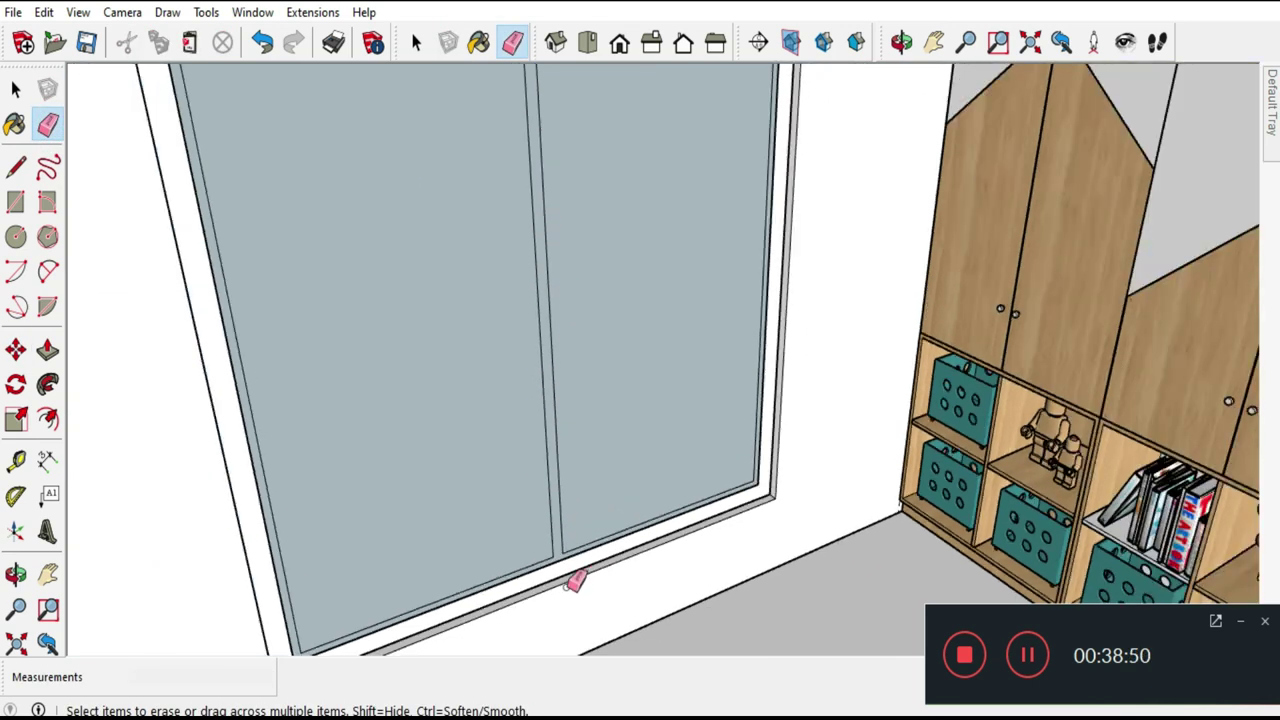
scroll(571, 578, "down", 3)
scroll(578, 570, "down", 2)
scroll(545, 182, "up", 3)
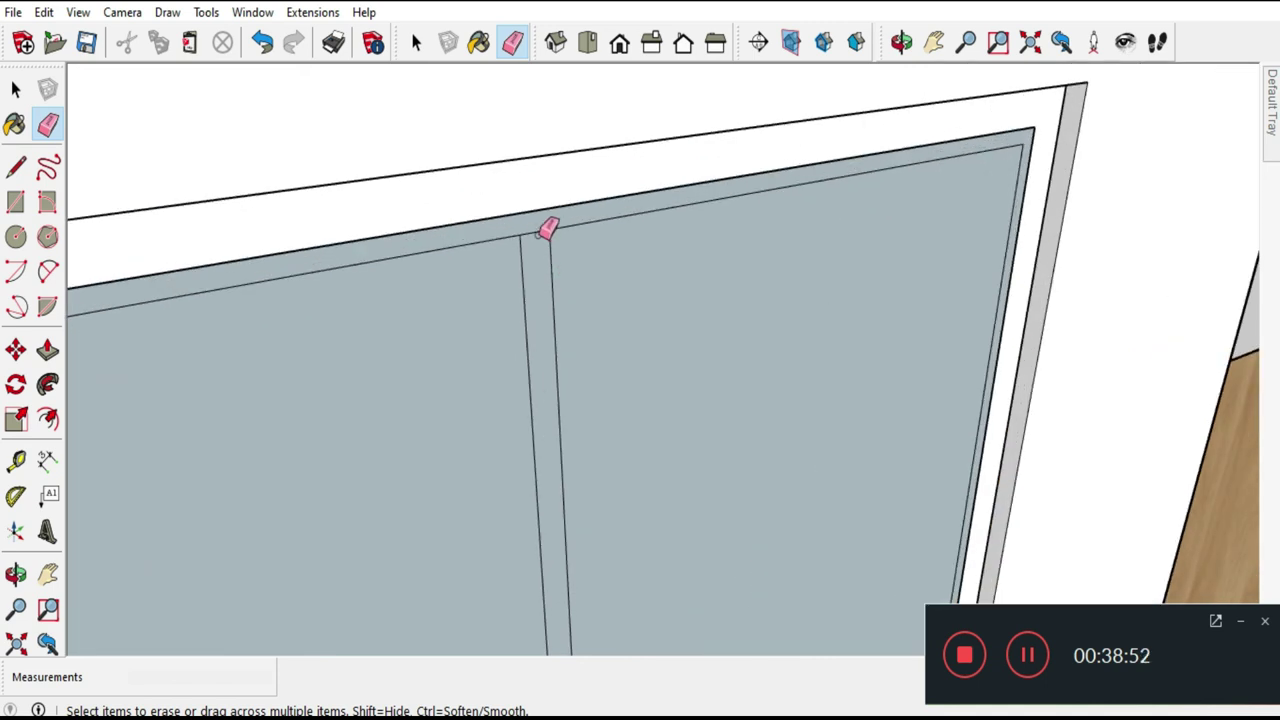
scroll(586, 106, "down", 3)
scroll(574, 106, "down", 2)
key("space")
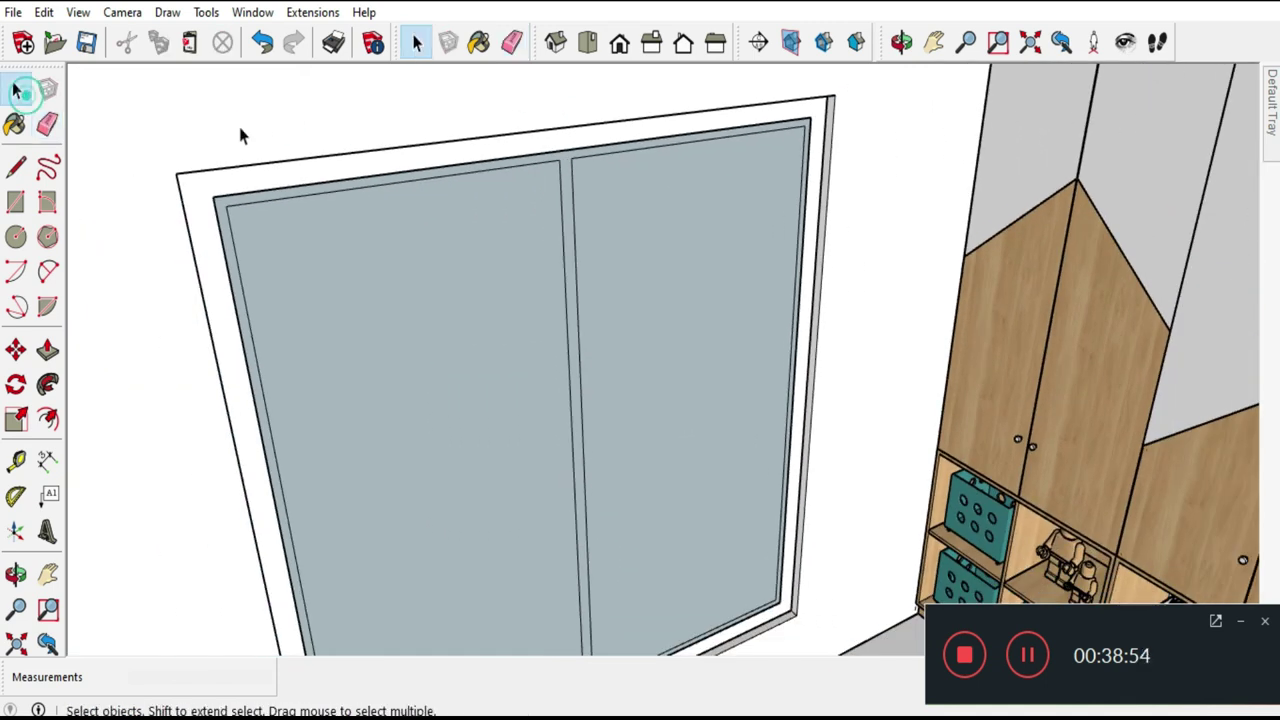
left_click(451, 196)
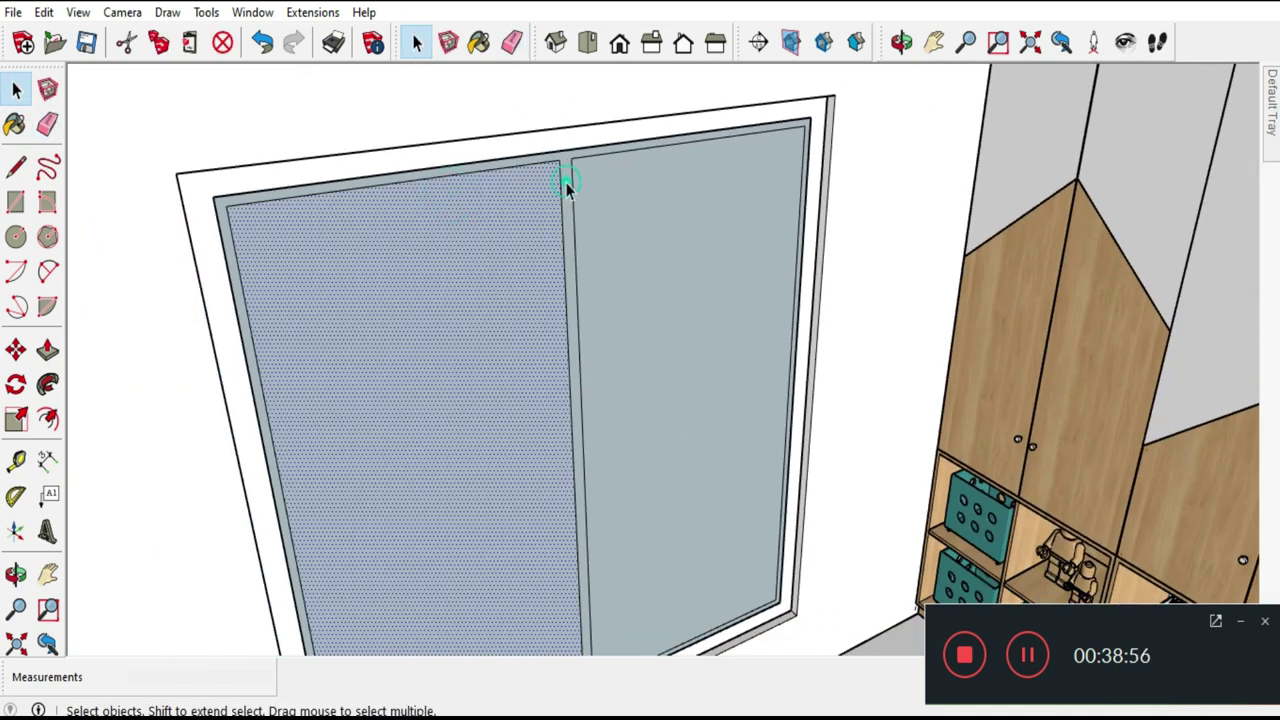
Pull the window frame face out 15 mm.
scroll(803, 143, "up", 3)
scroll(700, 166, "up", 2)
middle_click_drag(700, 166, 737, 149)
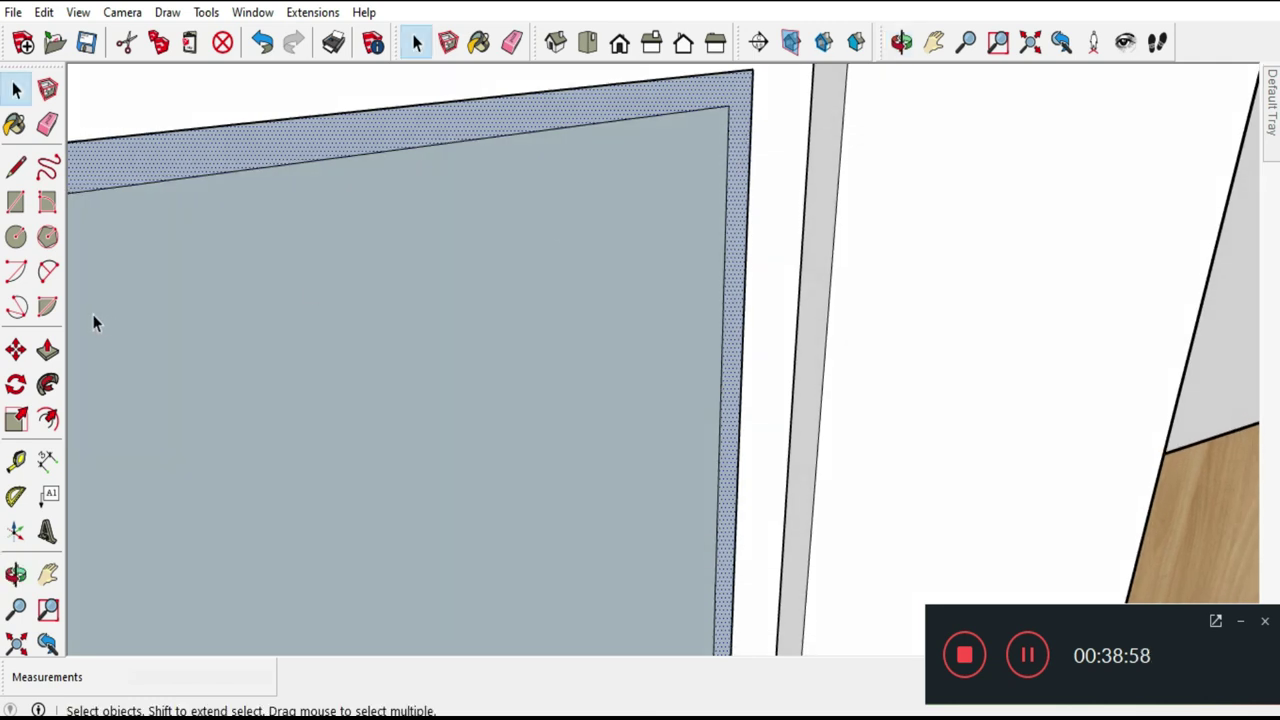
left_click(47, 349)
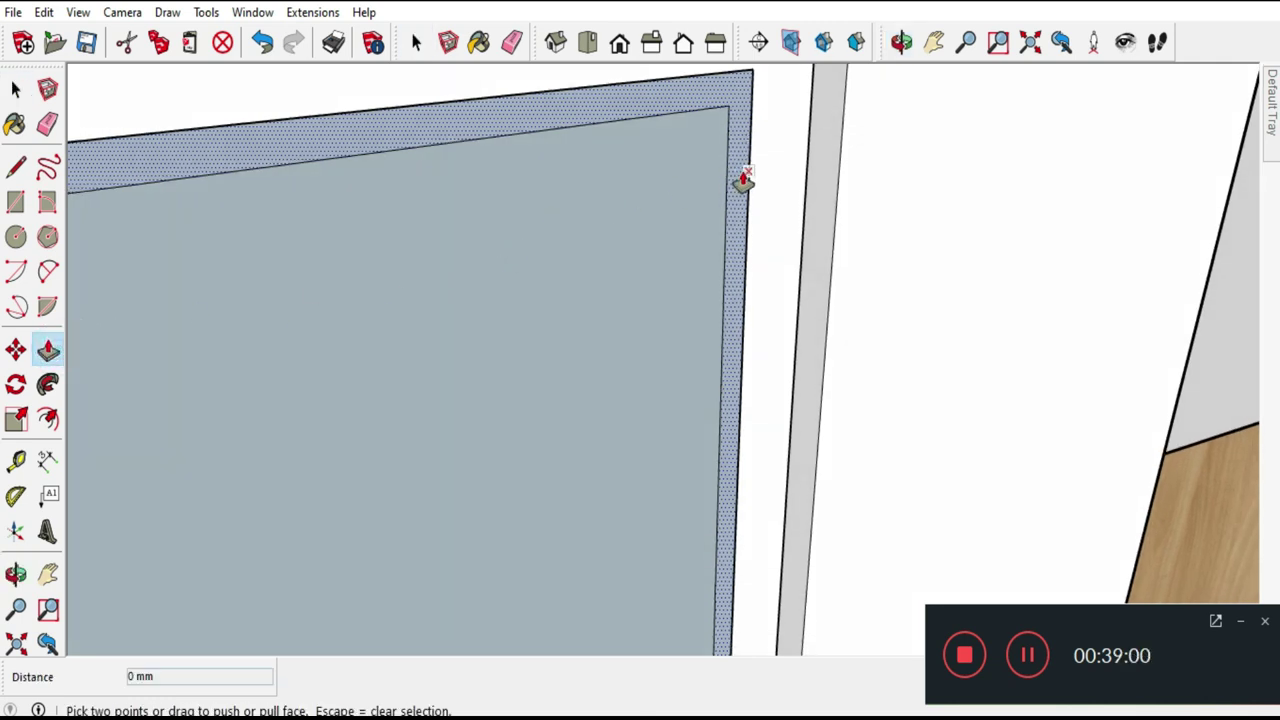
left_click(743, 180)
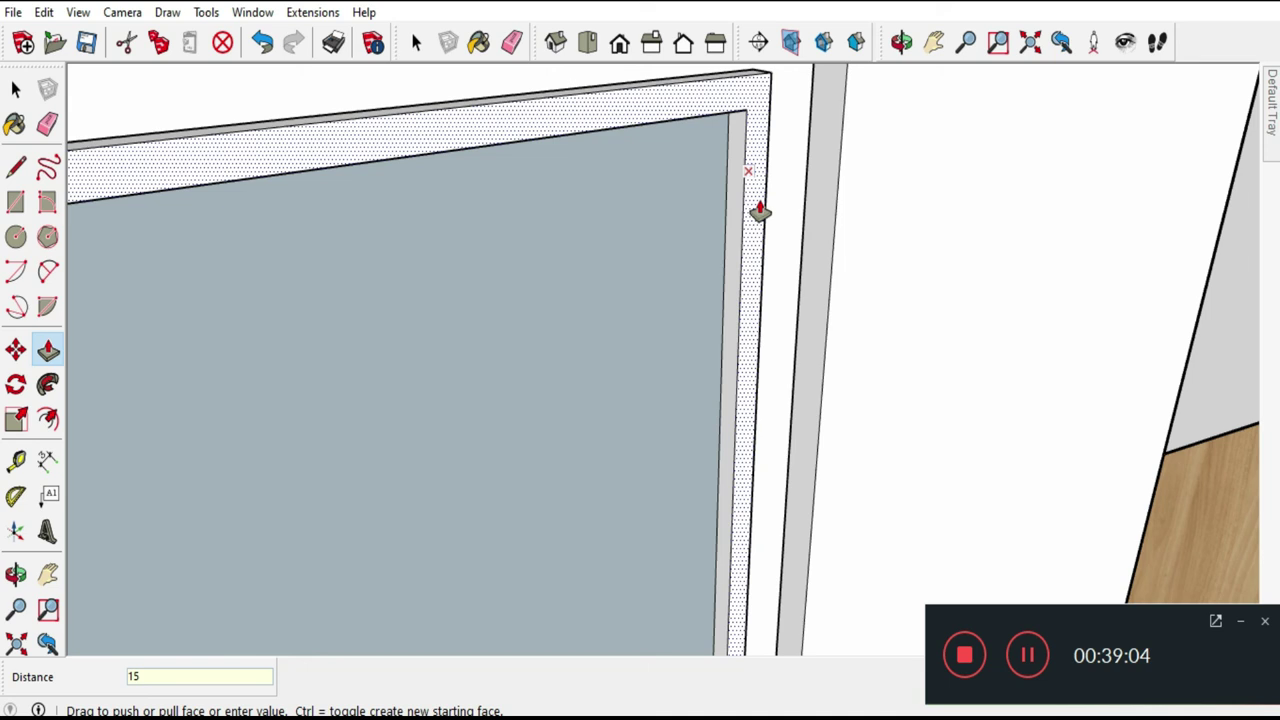
key("Return")
Select the raised frame's top edge and front face to check it.
left_click(16, 89)
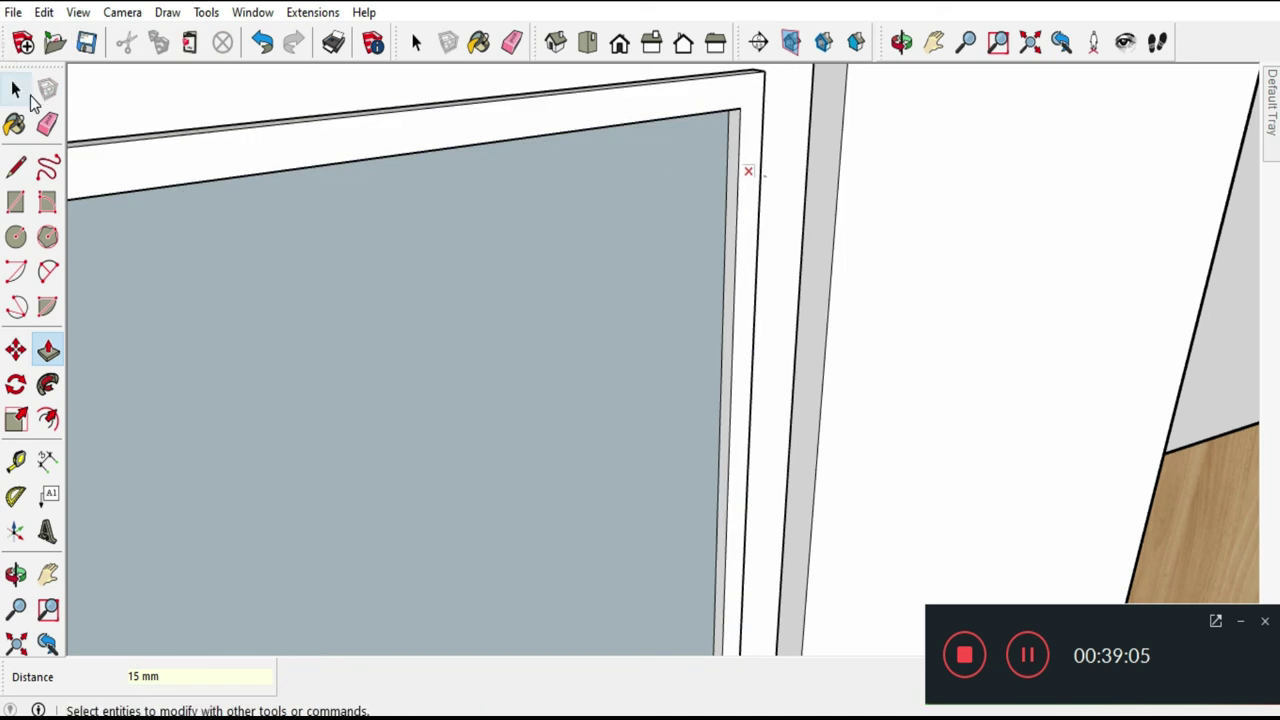
left_click(722, 86)
scroll(760, 285, "down", 2)
scroll(760, 172, "up", 1)
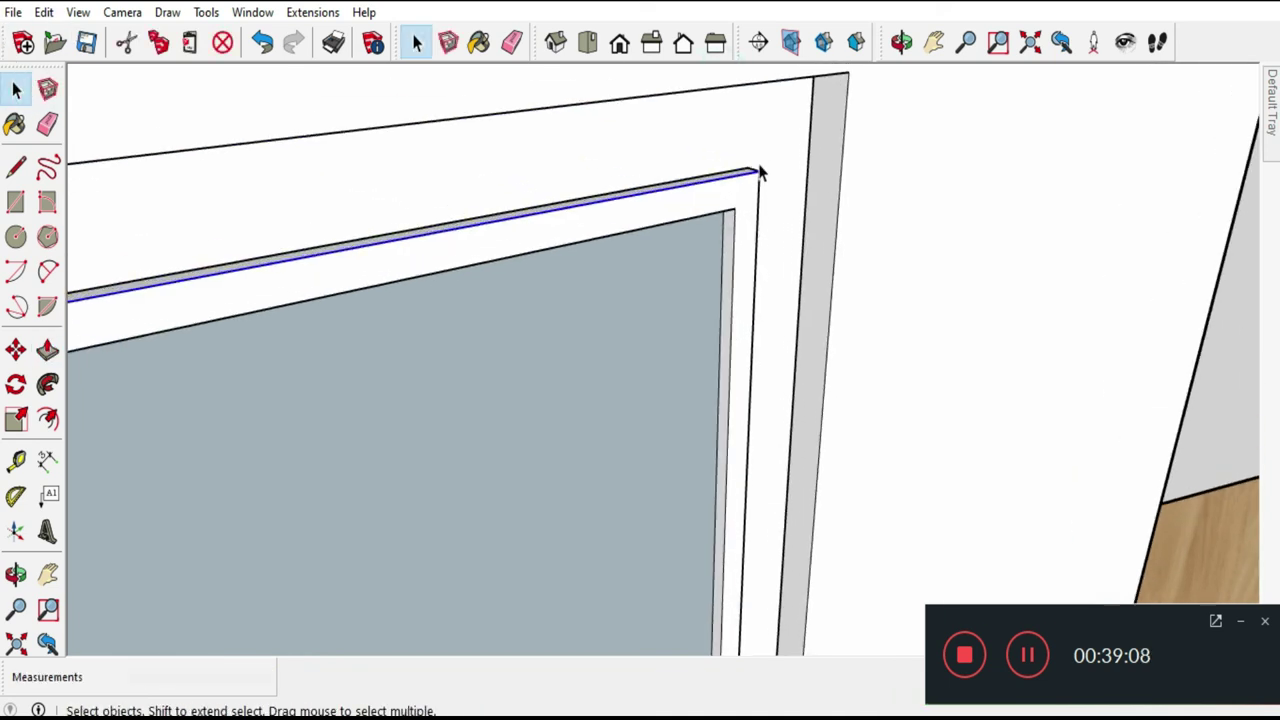
scroll(755, 185, "up", 1)
left_click(735, 207)
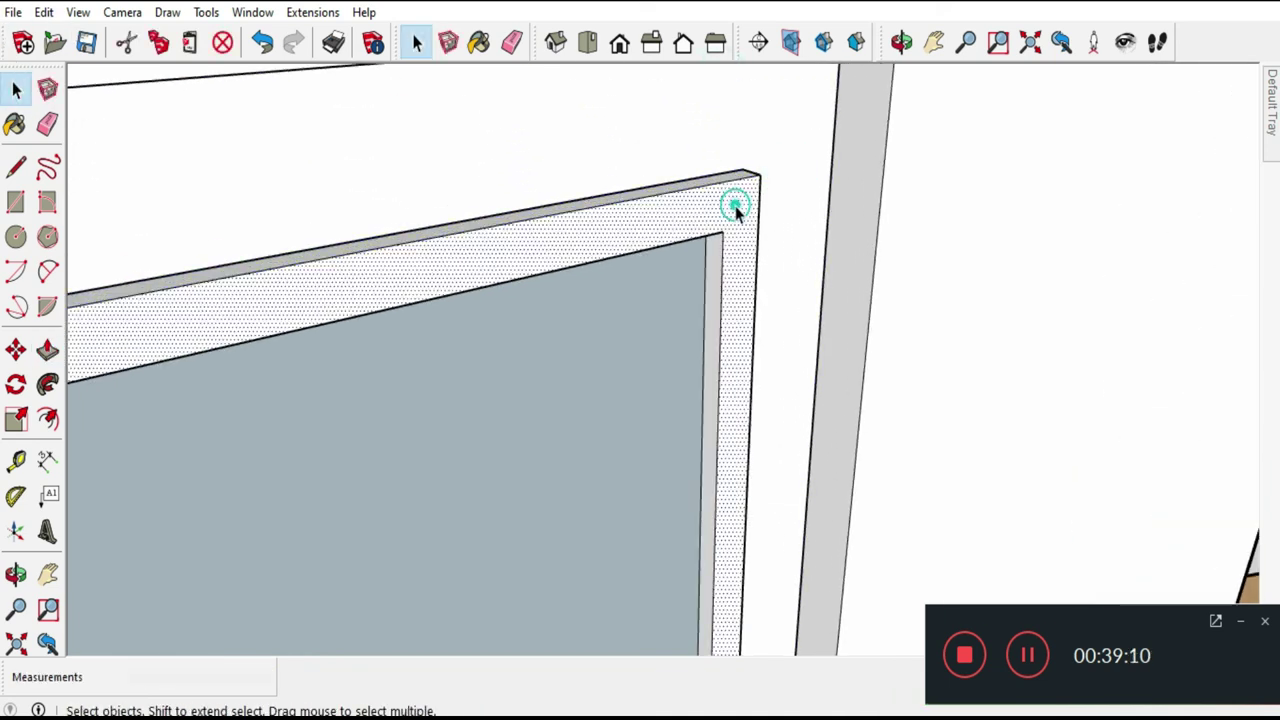
scroll(735, 207, "down", 1)
scroll(736, 205, "down", 2)
Select the window frame and glass and make them into one group.
scroll(714, 222, "down", 2)
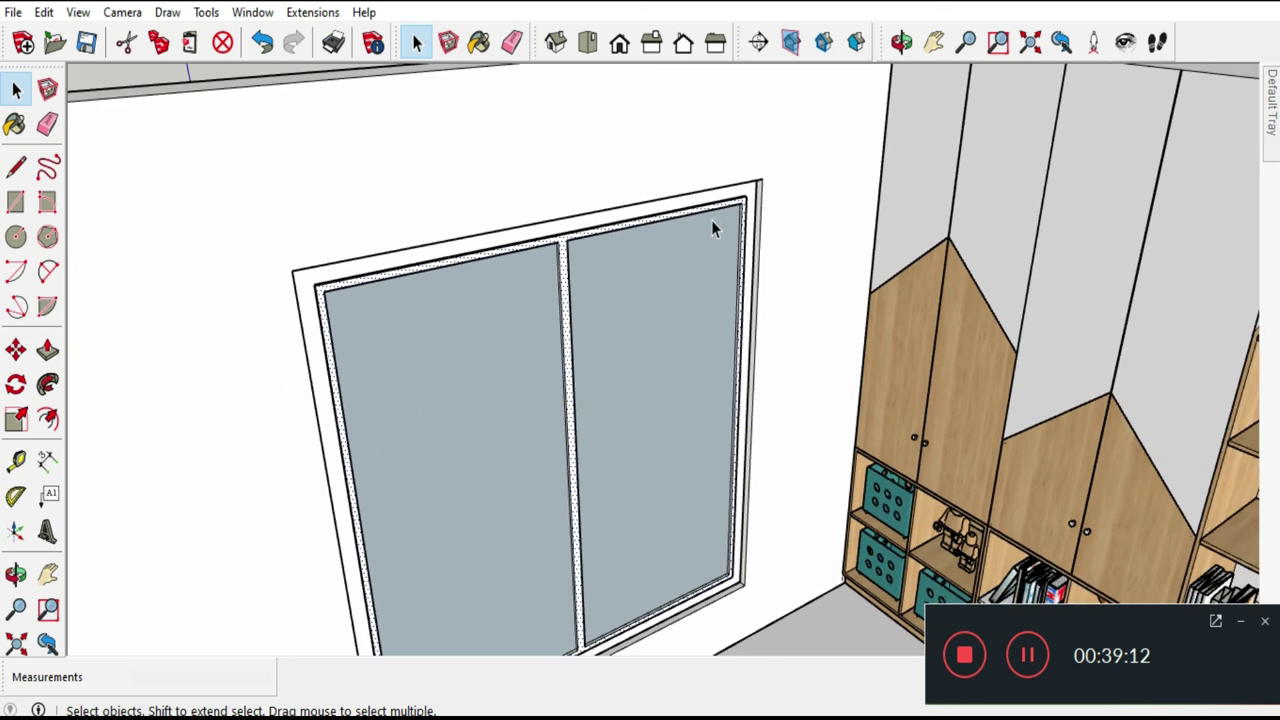
scroll(714, 222, "down", 1)
left_click(475, 87)
scroll(712, 214, "up", 3)
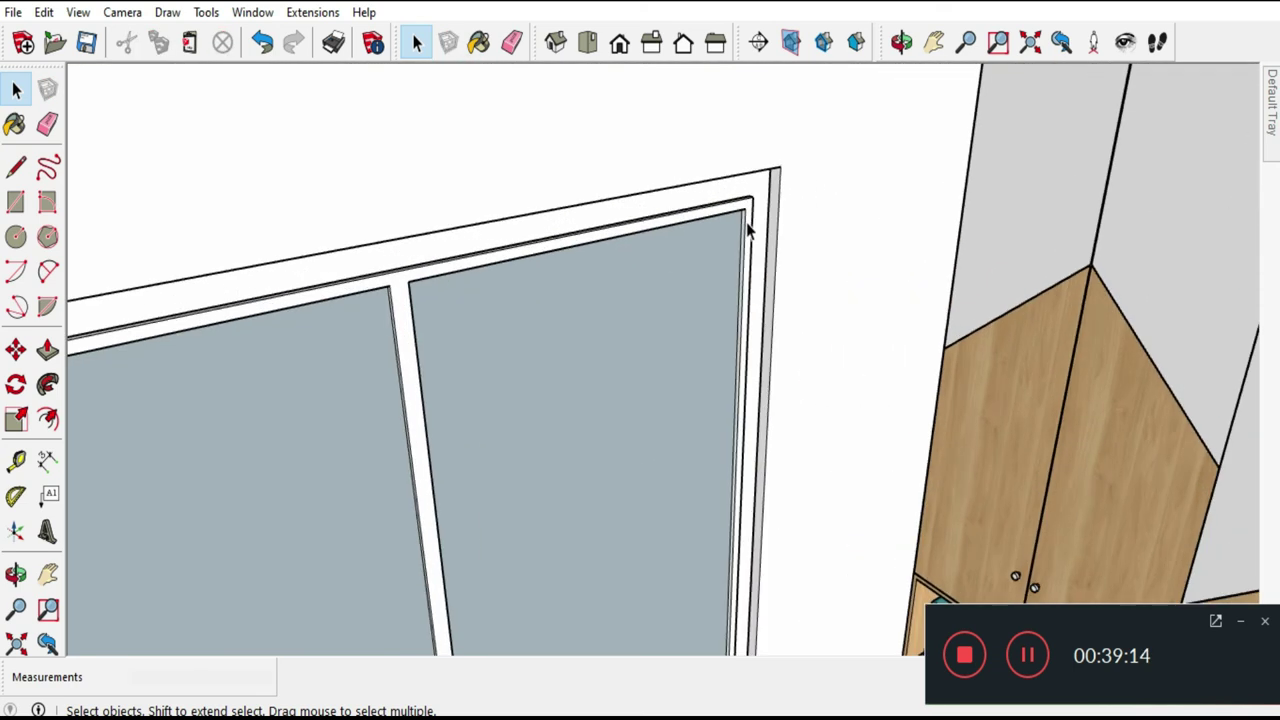
scroll(730, 205, "up", 2)
left_click(741, 202)
left_click(741, 199)
left_click(741, 199)
left_click(741, 199)
right_click(741, 199)
left_click(765, 175)
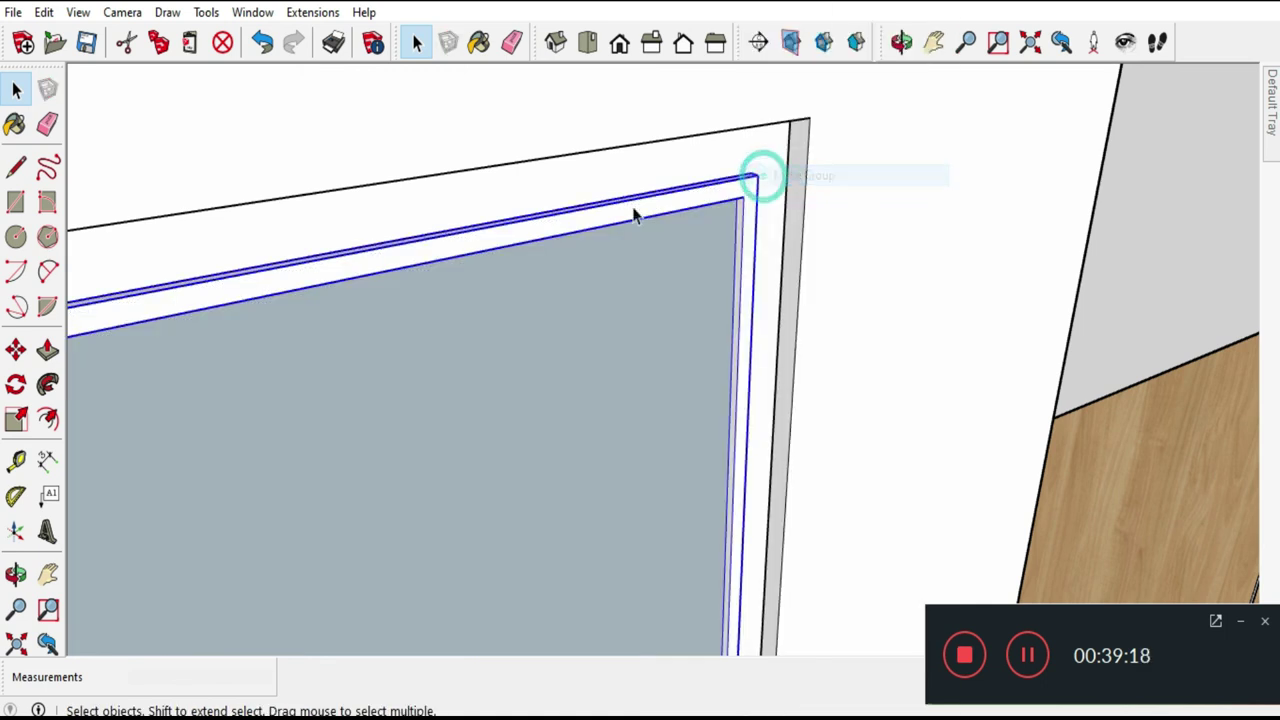
Move the window group into its final position on the wall.
left_click(16, 348)
scroll(710, 144, "up", 2)
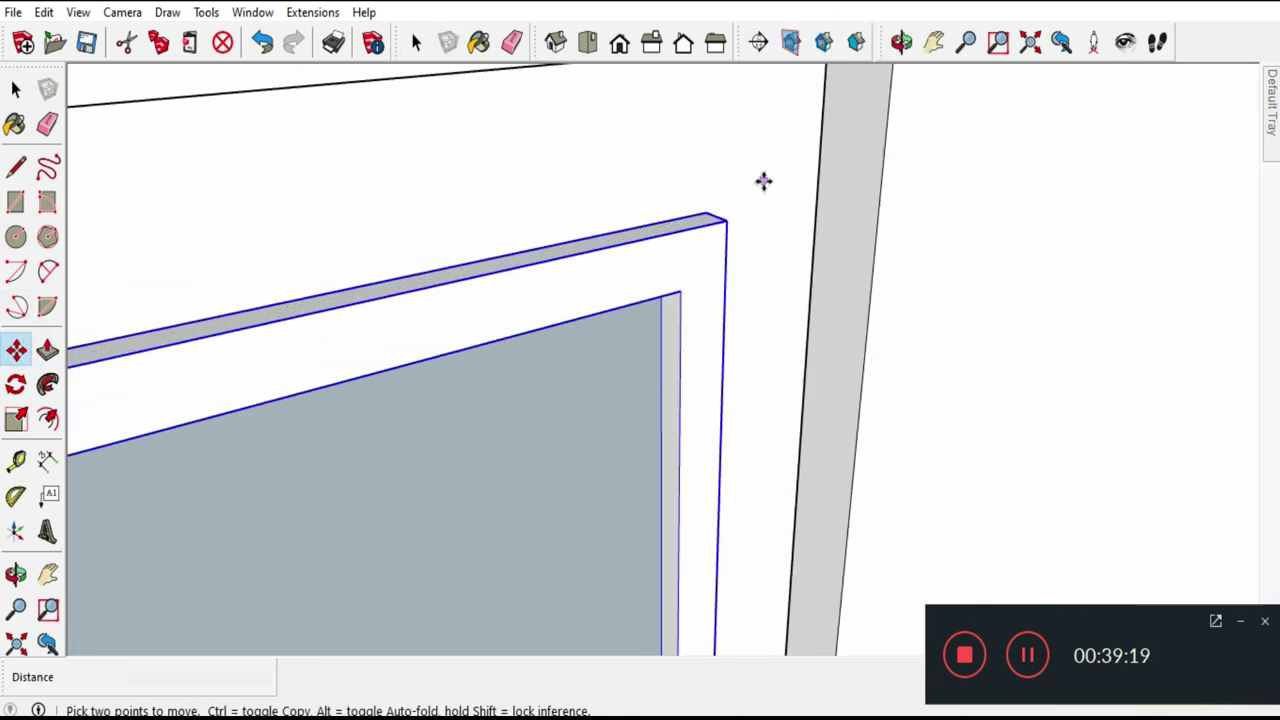
left_click(728, 222)
left_click(705, 208)
scroll(751, 163, "down", 2)
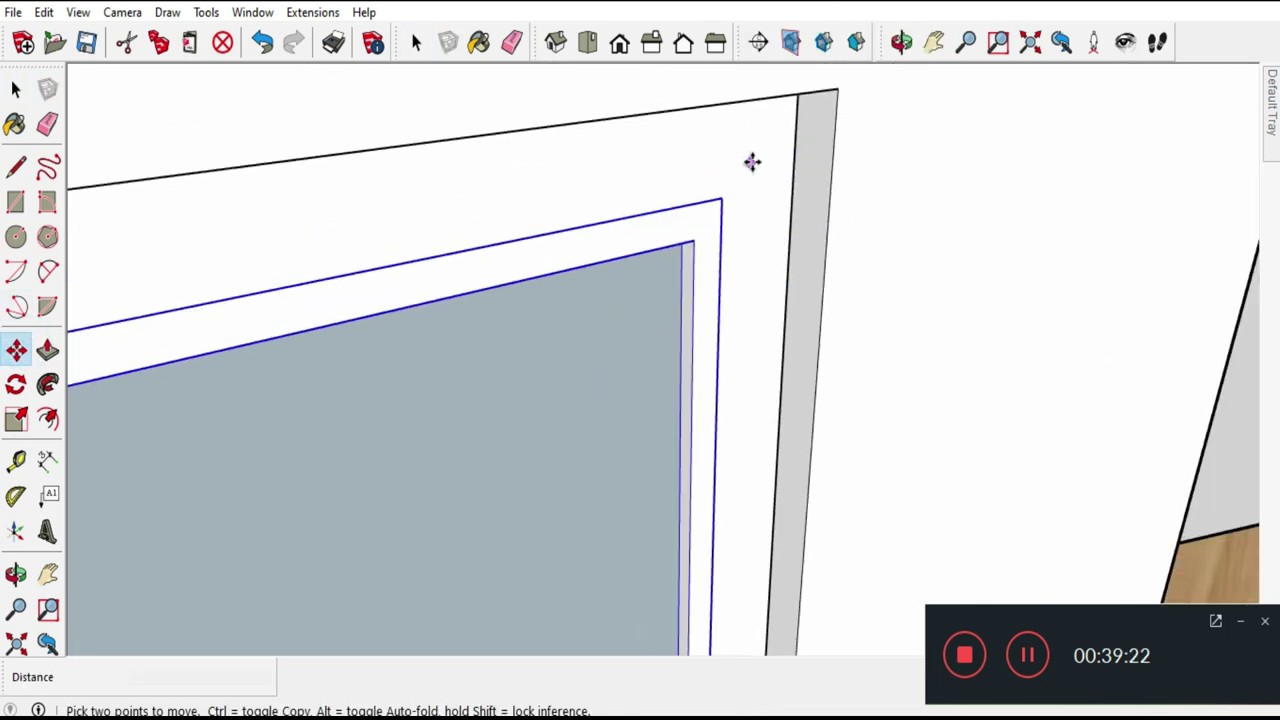
scroll(743, 134, "down", 2)
scroll(735, 130, "down", 1)
scroll(735, 135, "down", 1)
scroll(689, 531, "up", 1)
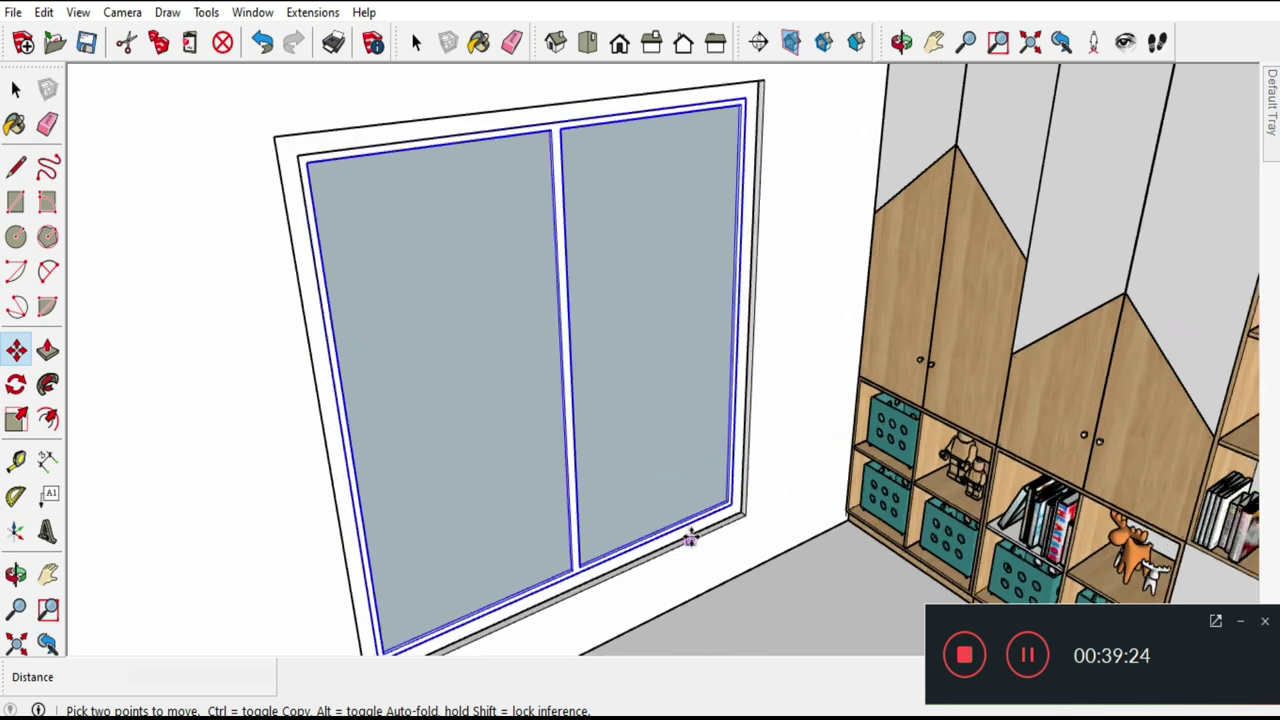
scroll(757, 511, "up", 2)
scroll(703, 476, "up", 2)
scroll(703, 476, "up", 2)
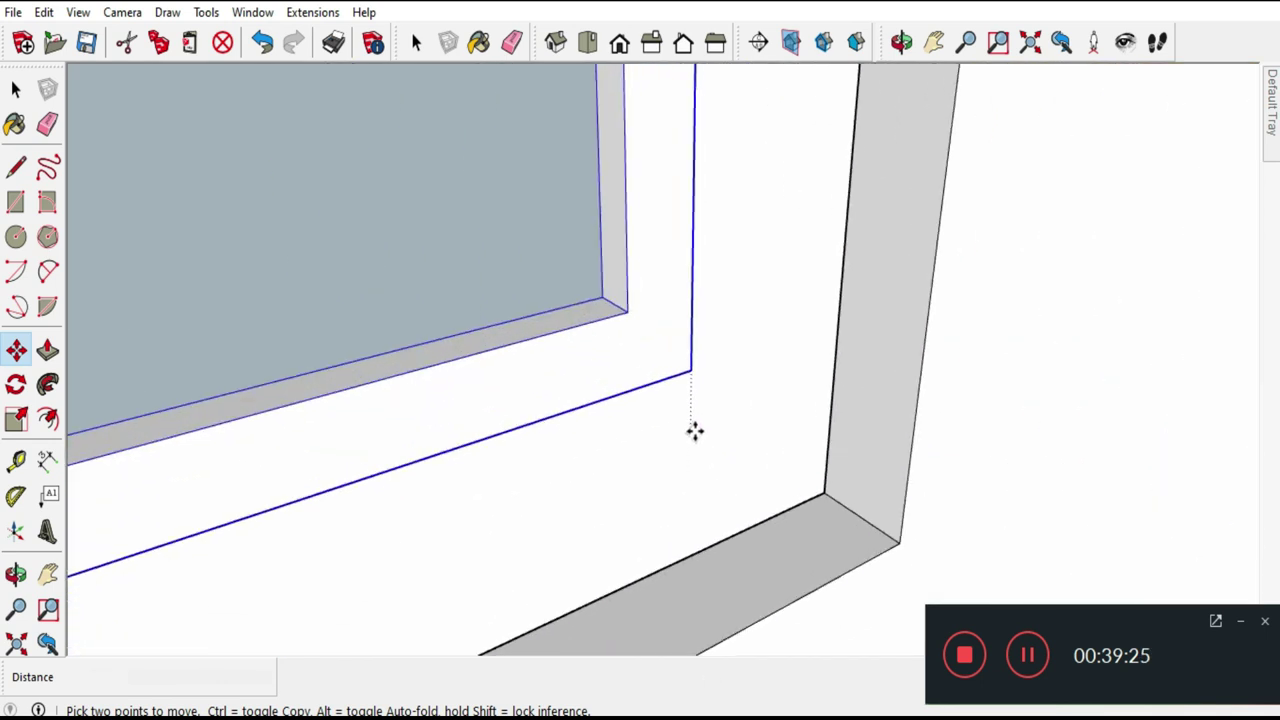
left_click(692, 372)
scroll(806, 500, "down", 2)
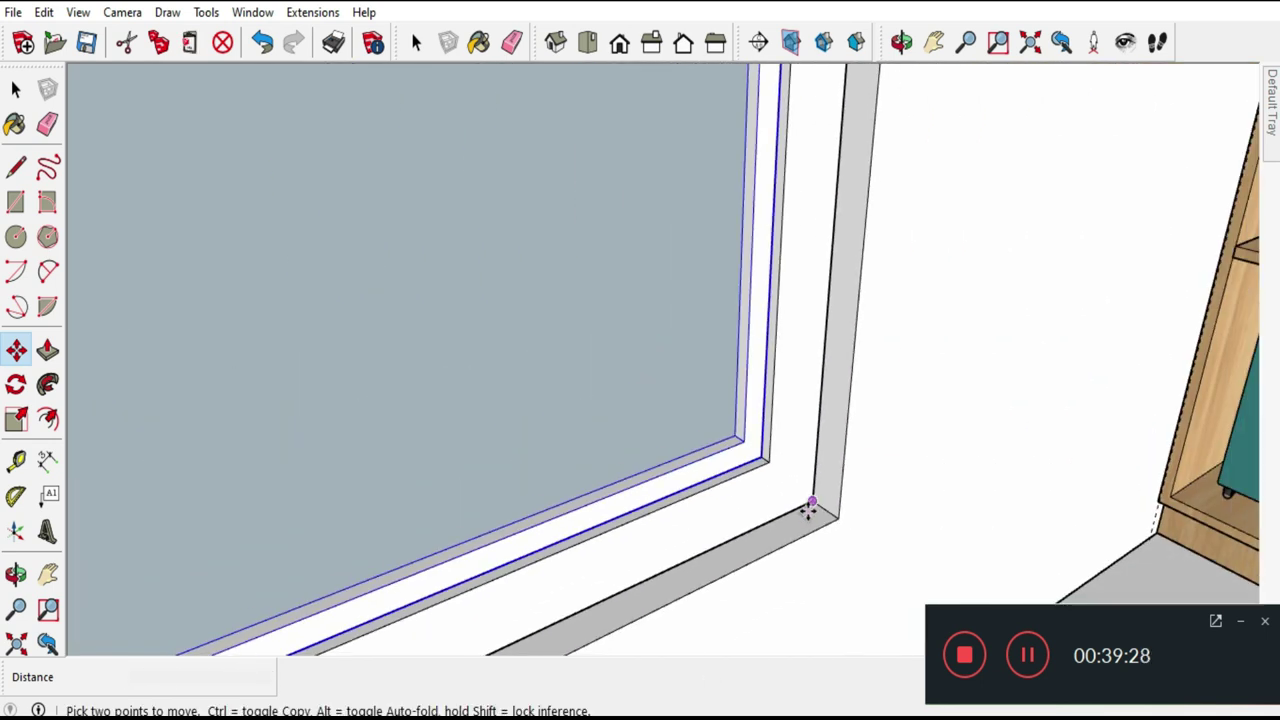
scroll(808, 515, "down", 2)
scroll(760, 535, "down", 2)
mouse_move(715, 553)
middle_mouse_down()
mouse_move(594, 563)
mouse_move(458, 331)
mouse_move(540, 340)
middle_mouse_up()
scroll(646, 543, "down", 2)
scroll(650, 538, "down", 2)
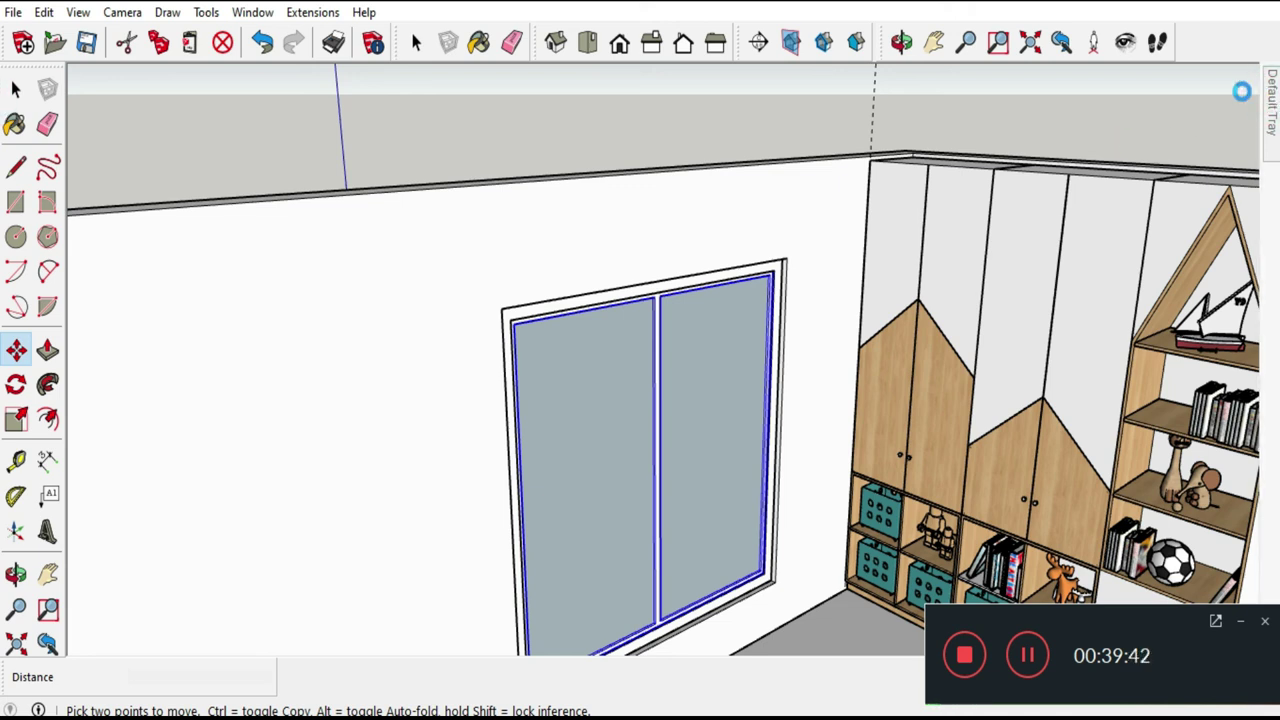
Deselect the window and bring up the Materials panel showing lego_yellow.
left_click(15, 90)
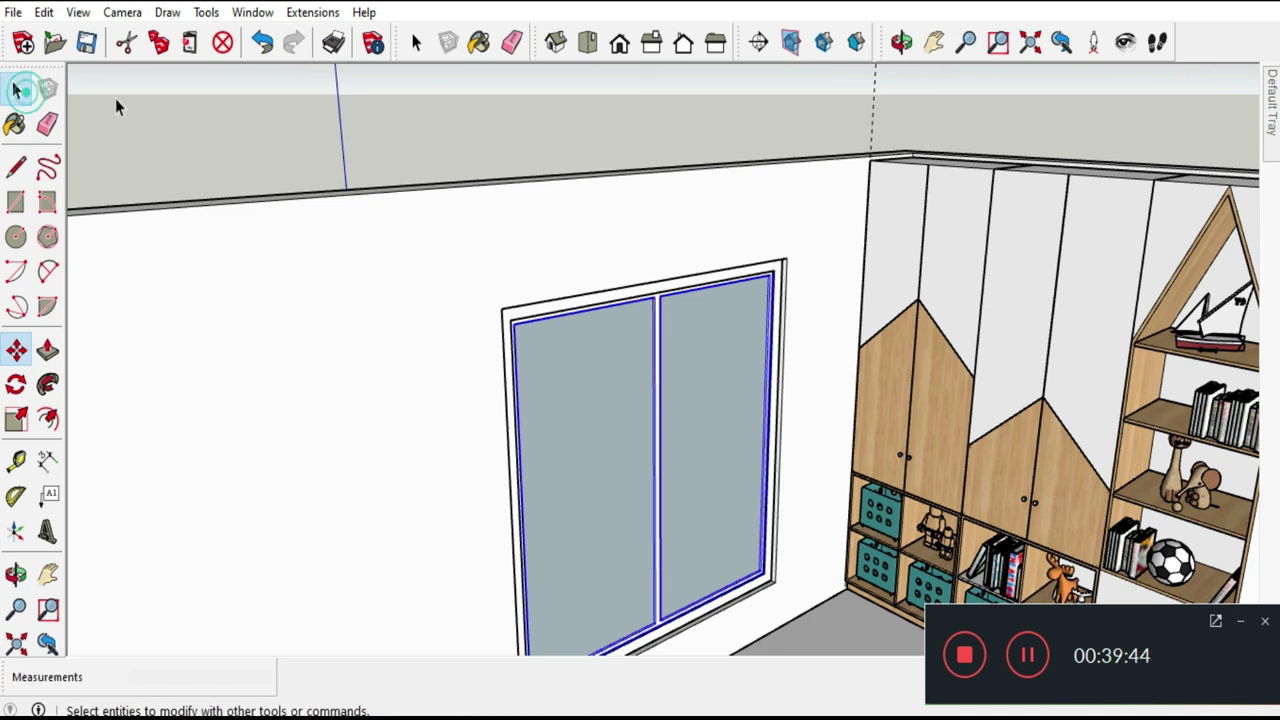
left_click(124, 97)
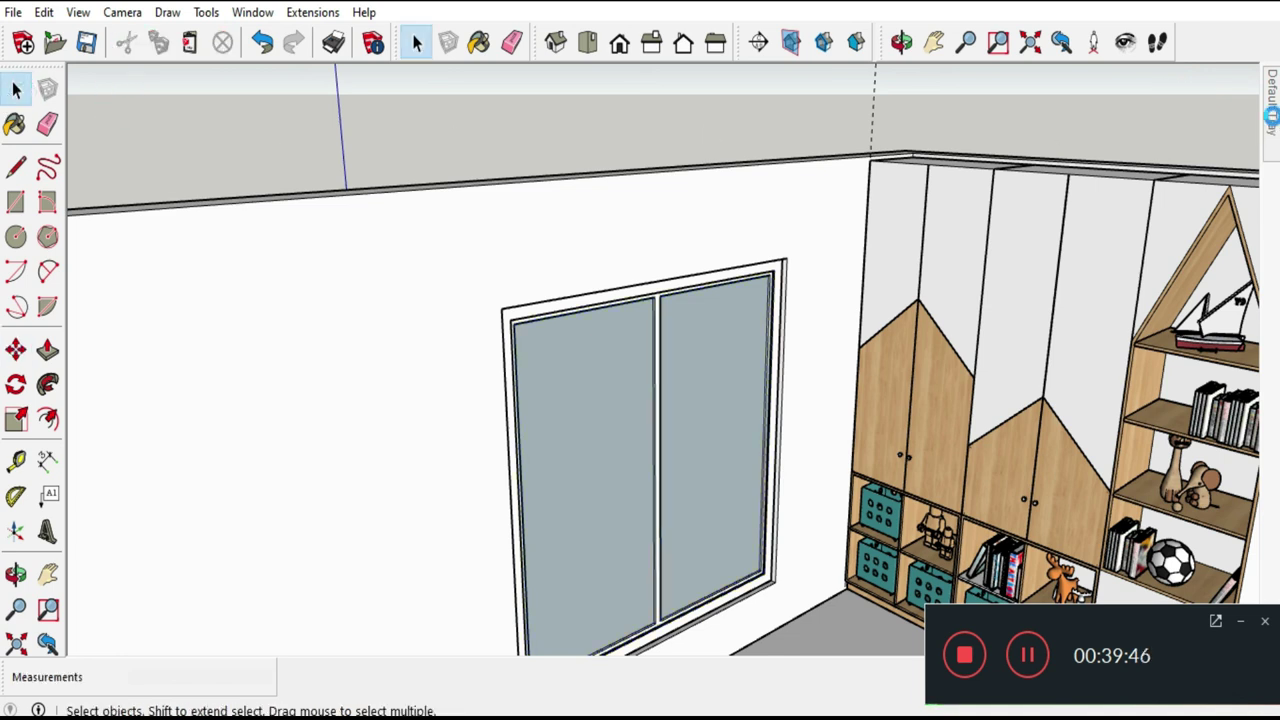
left_click(1270, 116)
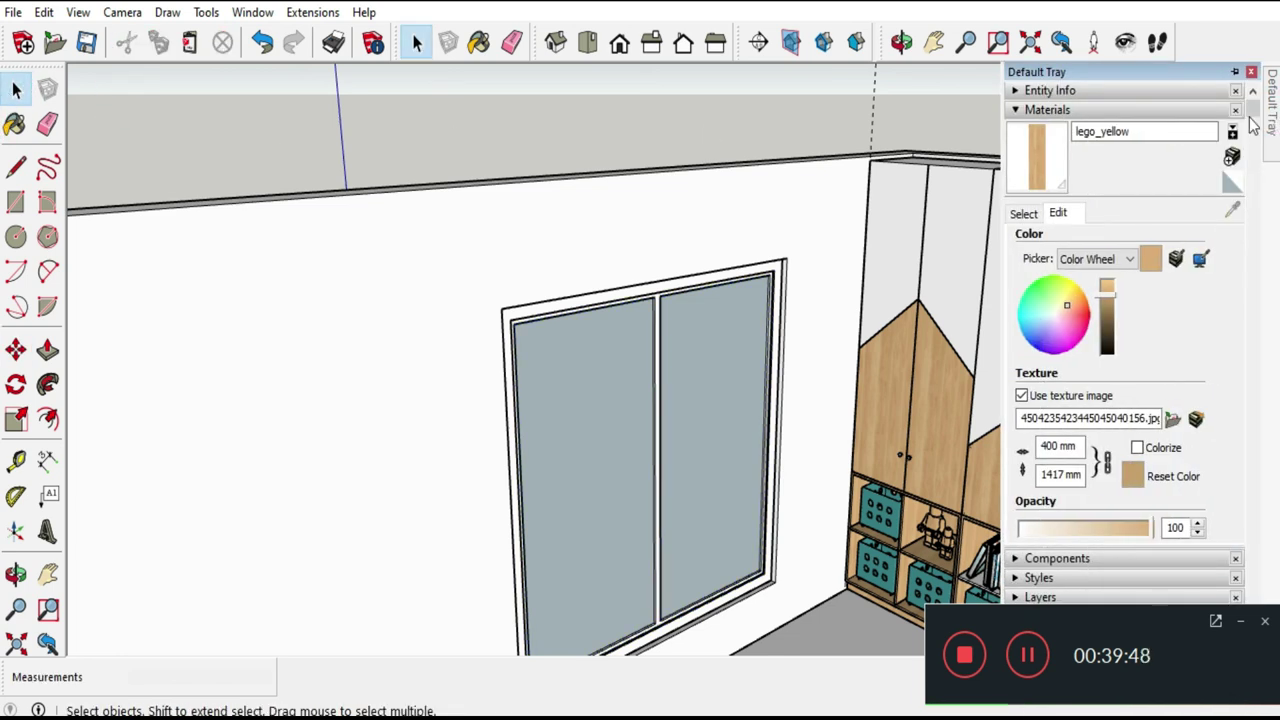
Load the Materials collection and paint the window glass with grey Color_001.
left_click(1025, 215)
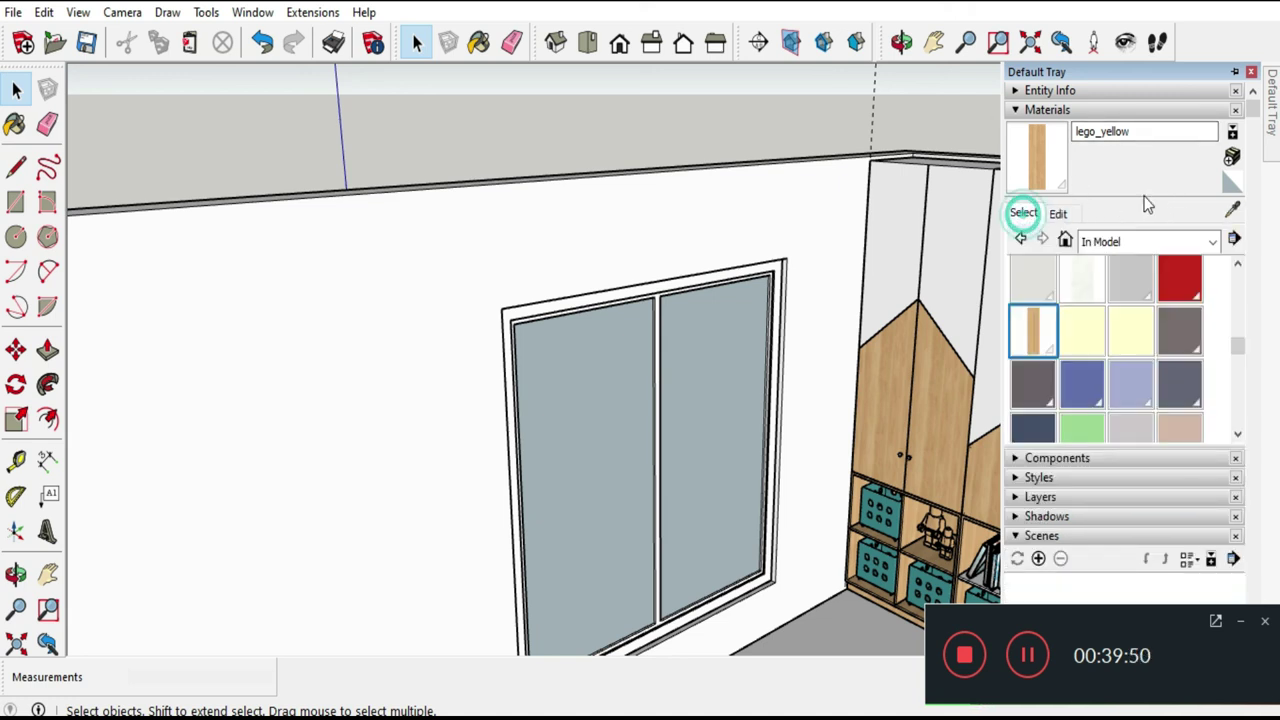
left_click(1122, 243)
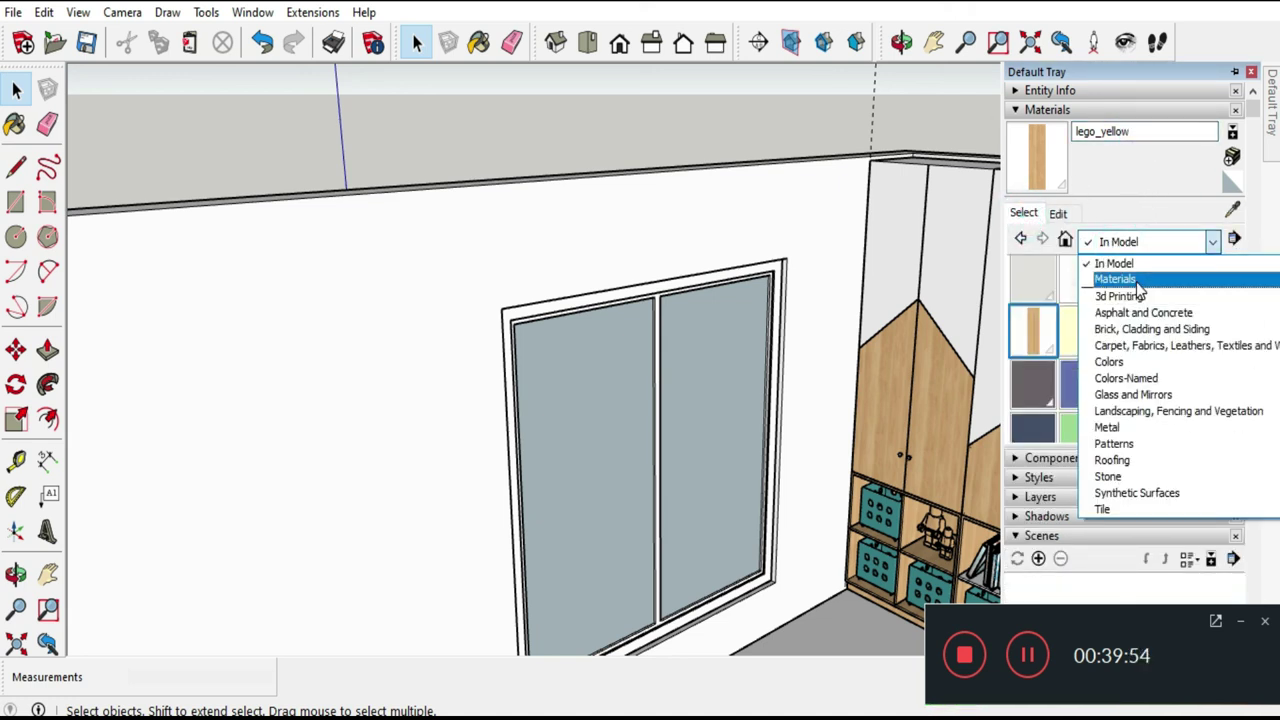
left_click(1136, 283)
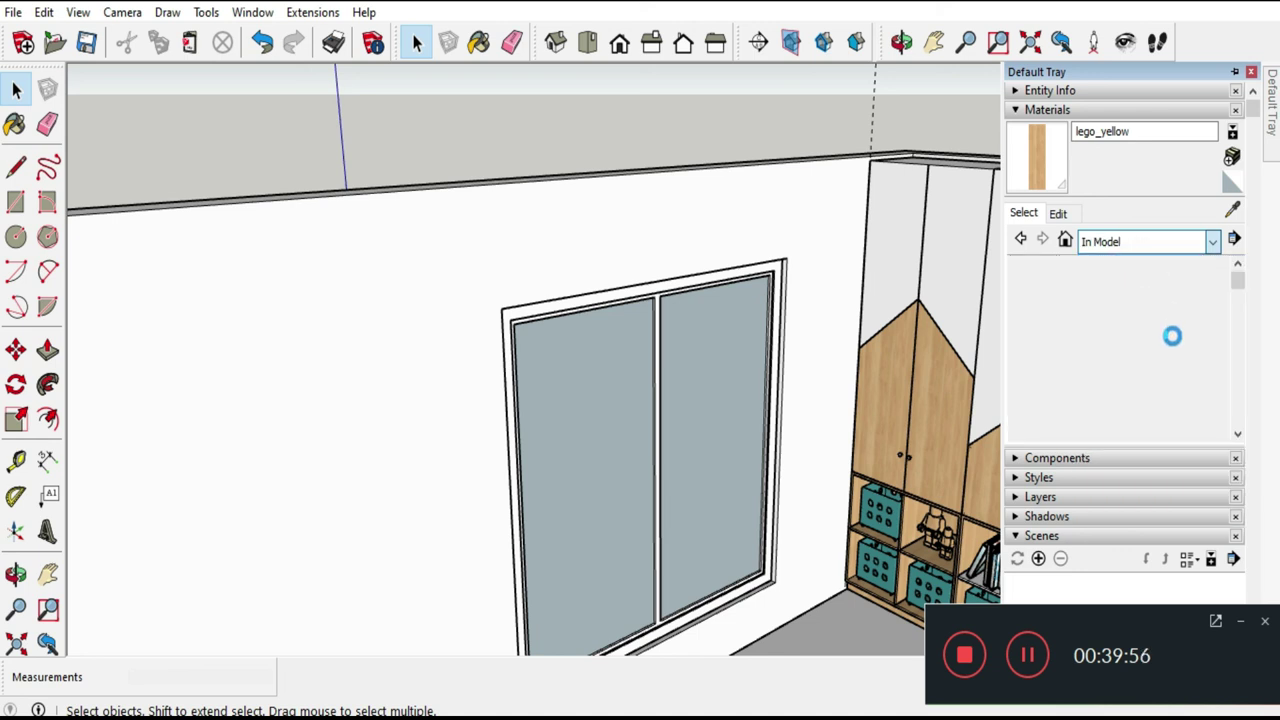
scroll(1153, 311, "down", 1)
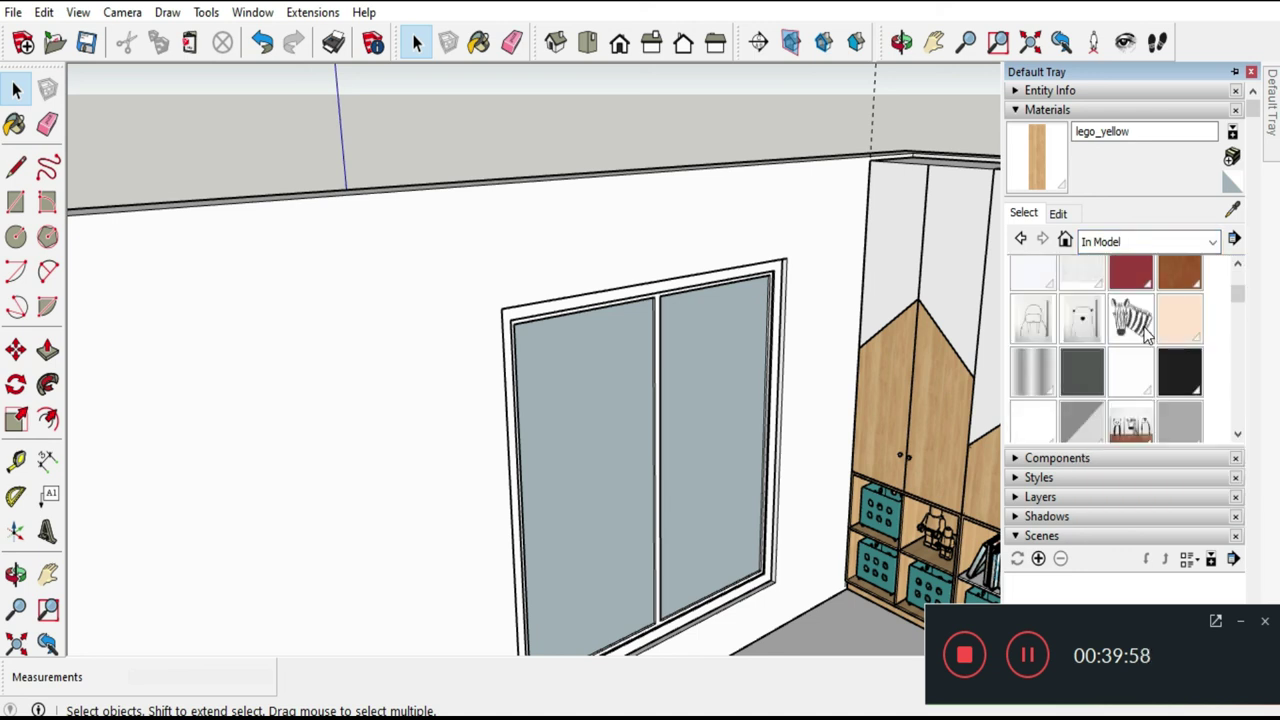
scroll(1146, 336, "down", 1)
left_click(1084, 302)
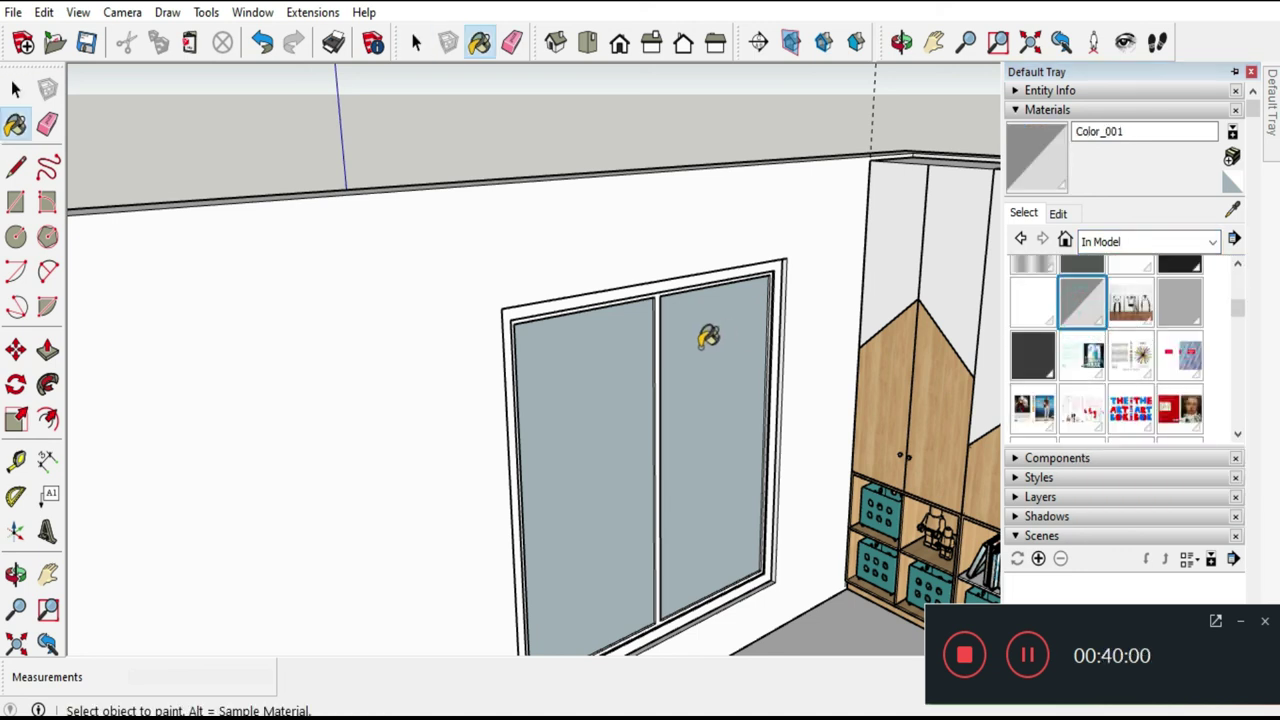
left_click(708, 338)
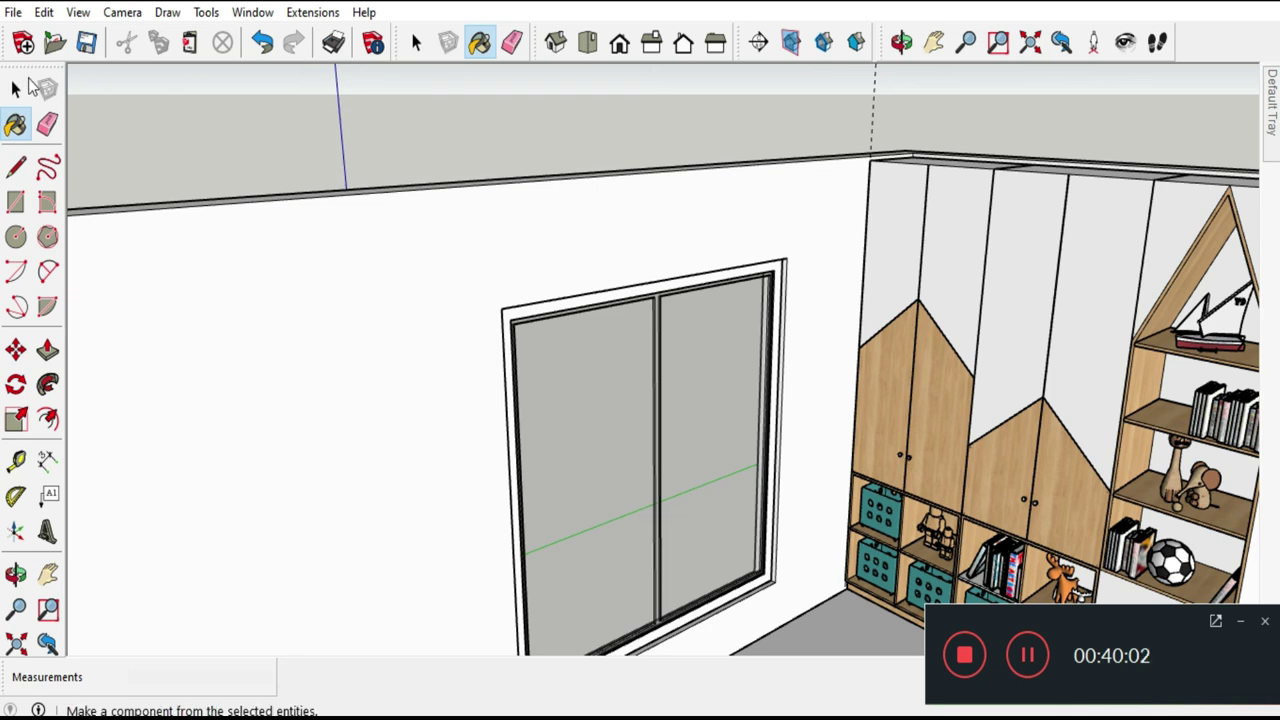
Move the curtain group 12000 mm along the red axis into the room.
key("space")
scroll(440, 200, "down", 3)
middle_click_drag(447, 247, 418, 245)
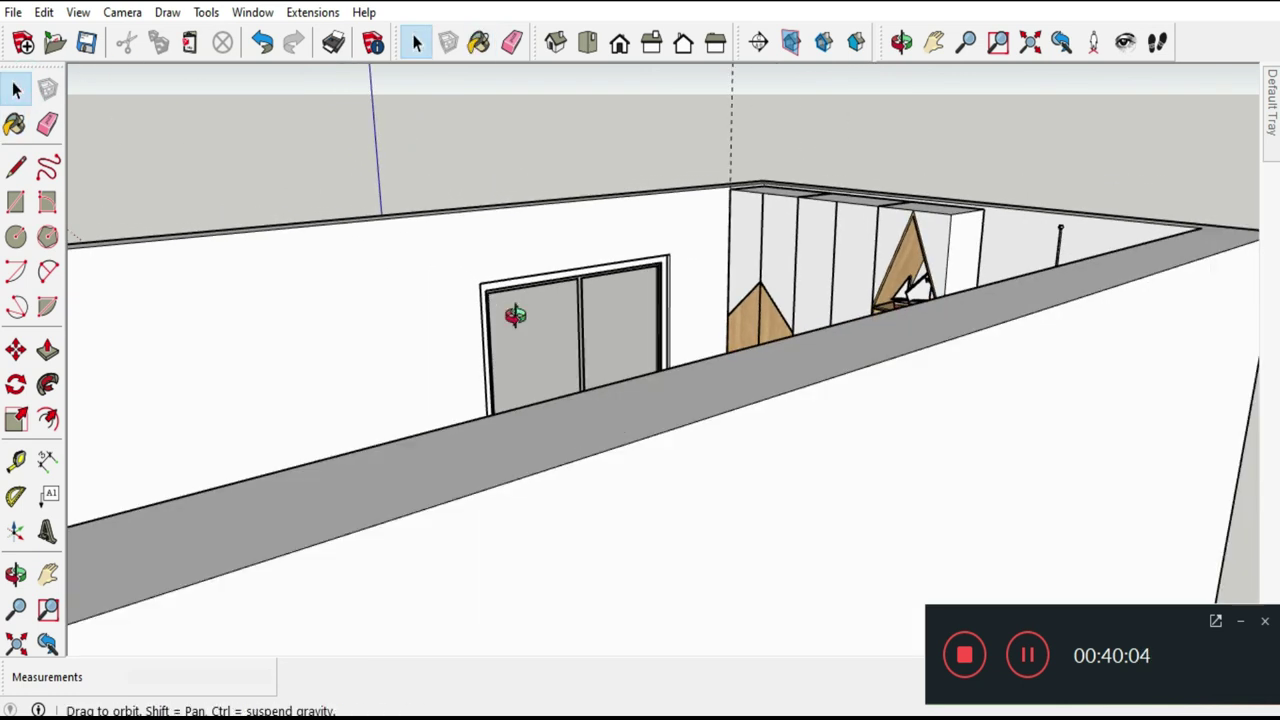
scroll(418, 245, "down", 2)
scroll(410, 234, "down", 2)
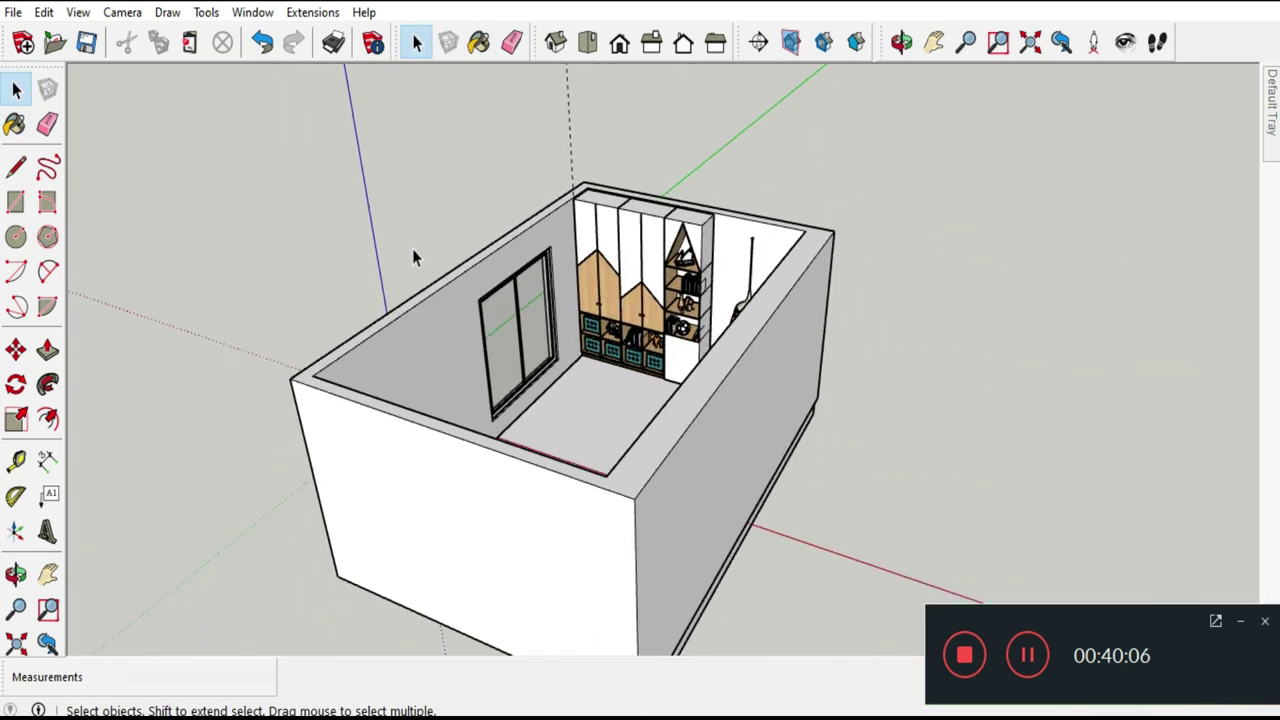
scroll(410, 234, "down", 1)
left_click(1028, 390)
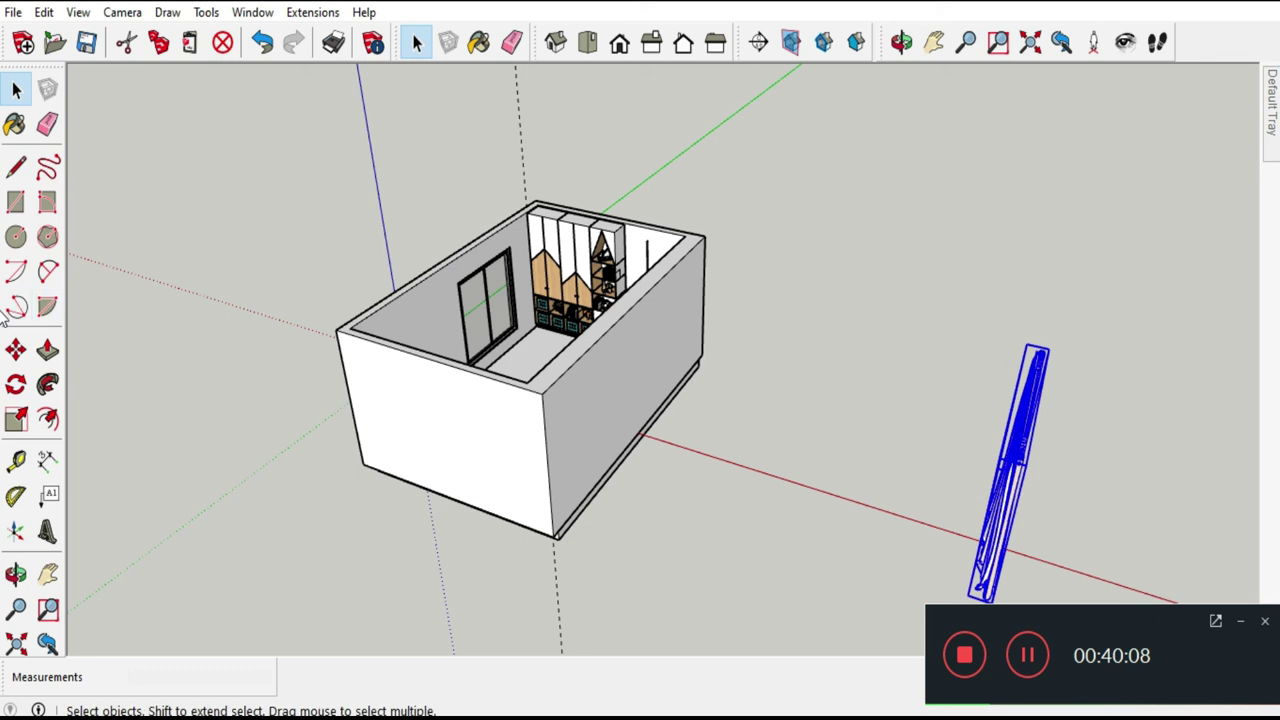
left_click(15, 349)
left_click(923, 474)
type("1")
key("Return")
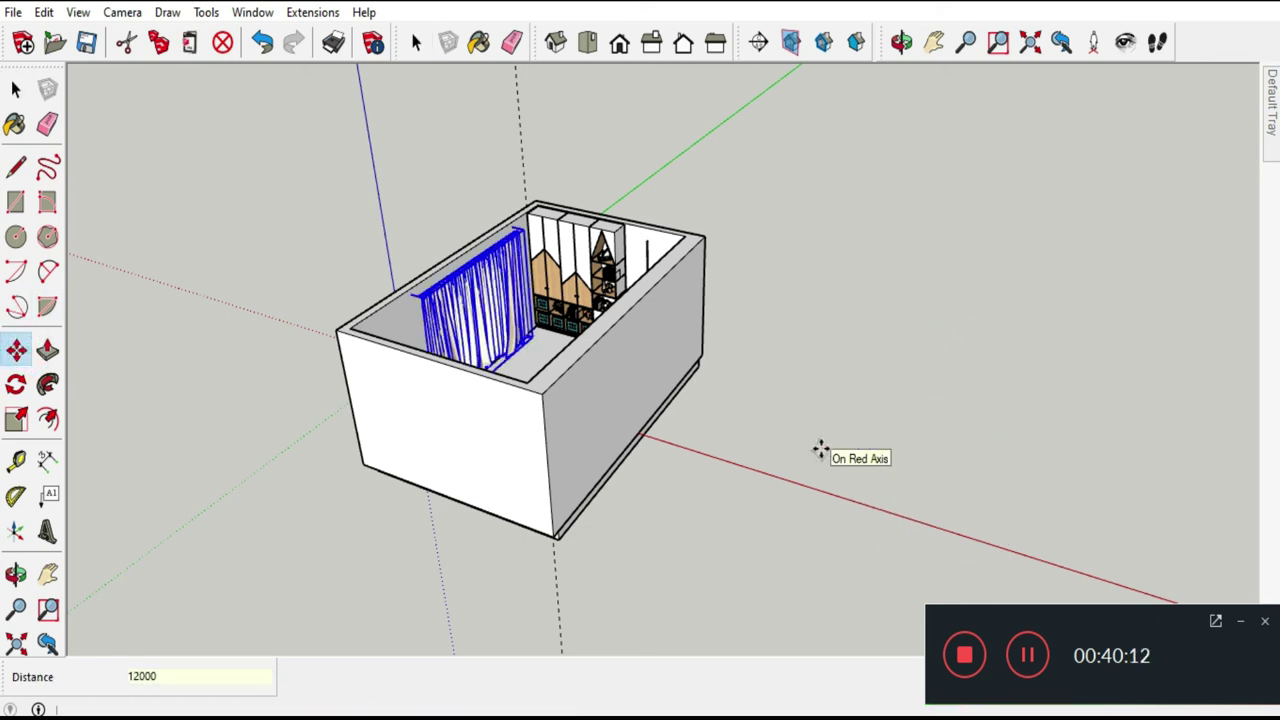
Orbit around the room to check the curtain hangs in front of the window.
left_click(15, 89)
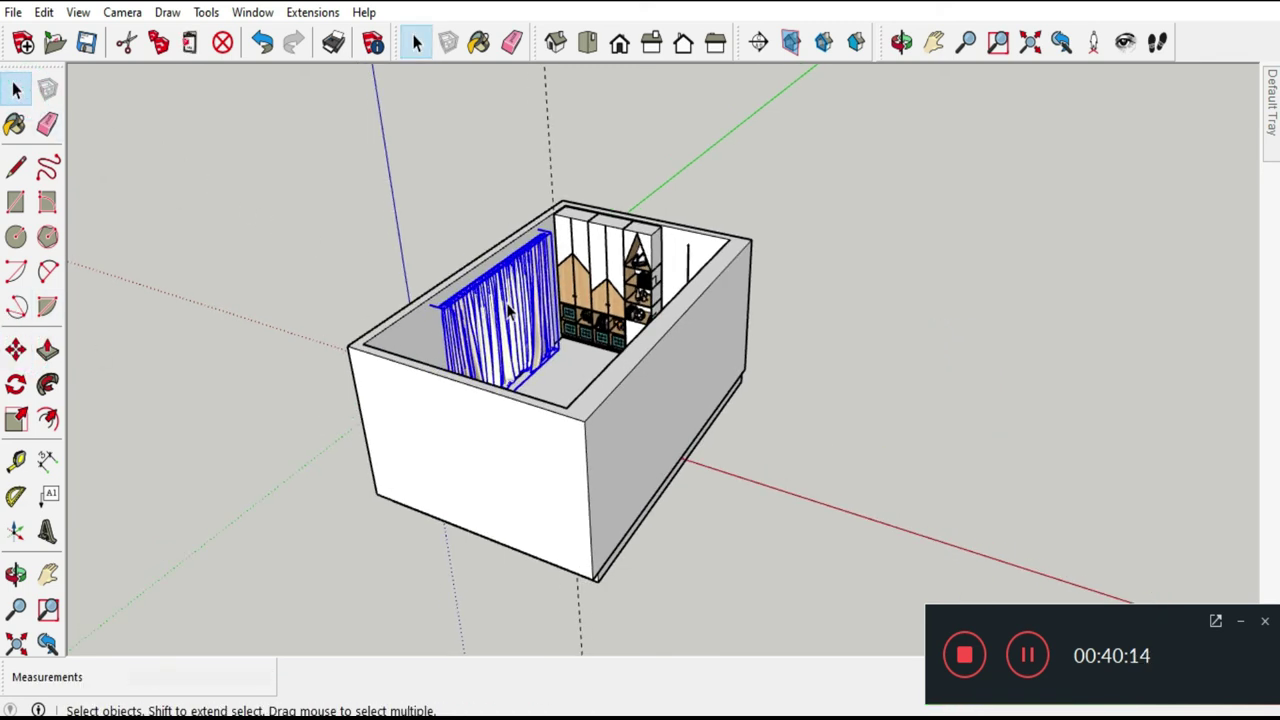
scroll(505, 290, "up", 5)
scroll(505, 290, "up", 3)
mouse_move(505, 290)
middle_mouse_down()
mouse_move(400, 300)
mouse_move(420, 420)
mouse_move(596, 407)
mouse_move(760, 330)
mouse_move(1031, 234)
mouse_move(1157, 236)
mouse_move(1180, 251)
mouse_move(711, 357)
mouse_move(317, 343)
mouse_move(383, 410)
middle_mouse_up()
scroll(383, 410, "down", 5)
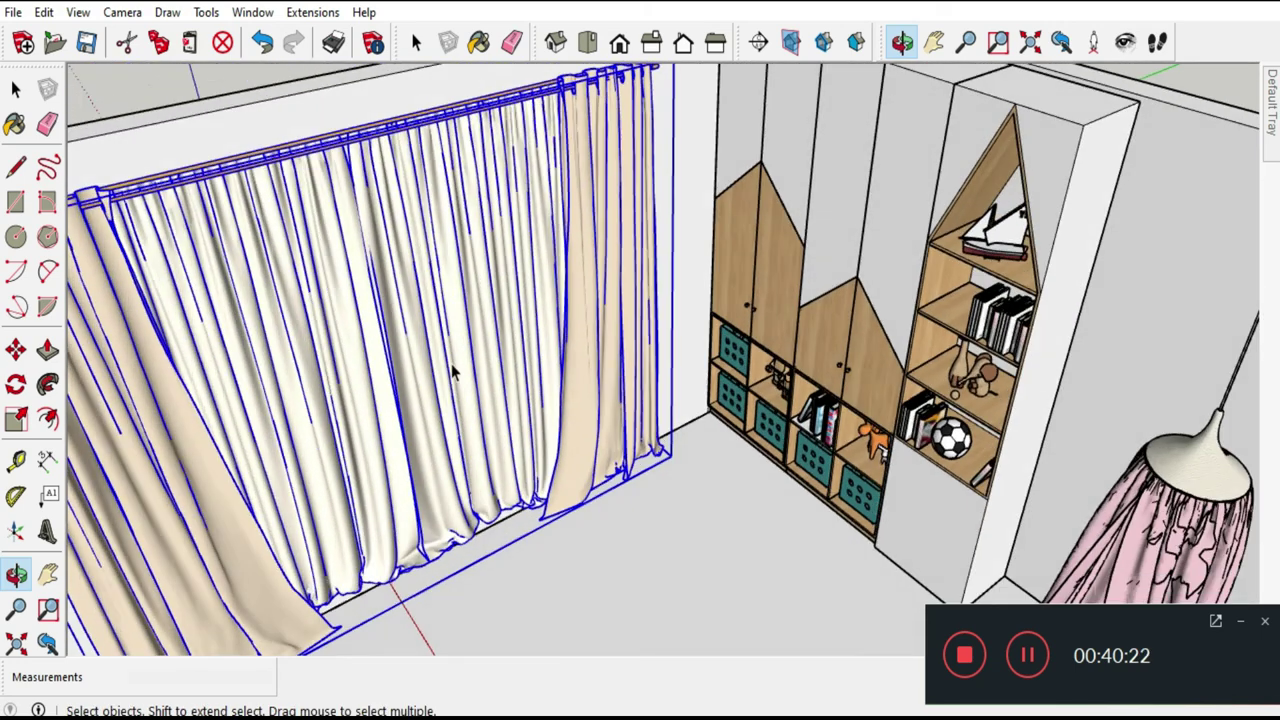
scroll(452, 340, "down", 4)
mouse_move(457, 320)
middle_mouse_down()
mouse_move(470, 380)
mouse_move(520, 400)
mouse_move(543, 534)
mouse_move(403, 509)
mouse_move(315, 462)
mouse_move(353, 250)
middle_mouse_up()
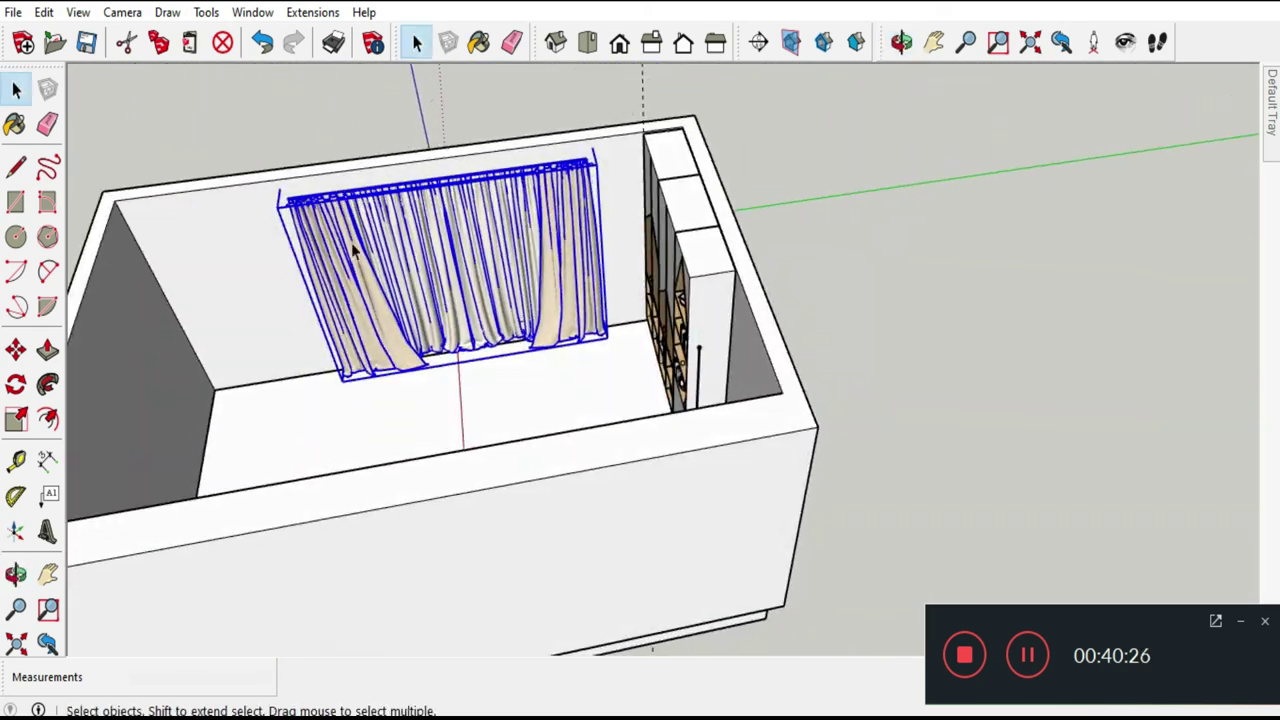
Place the camera on the room floor facing the wardrobe wall at 1650 mm eye height.
left_click(1093, 41)
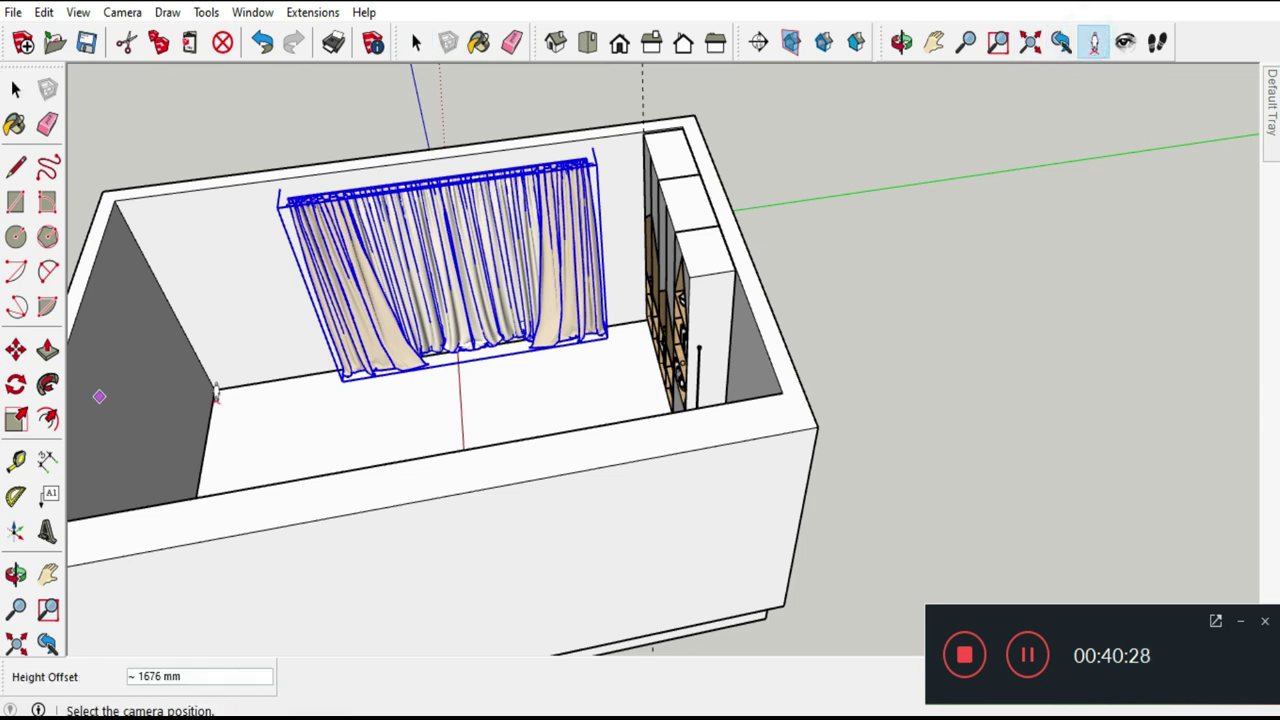
mouse_move(323, 494)
middle_mouse_down()
mouse_move(190, 527)
mouse_move(175, 305)
middle_mouse_up()
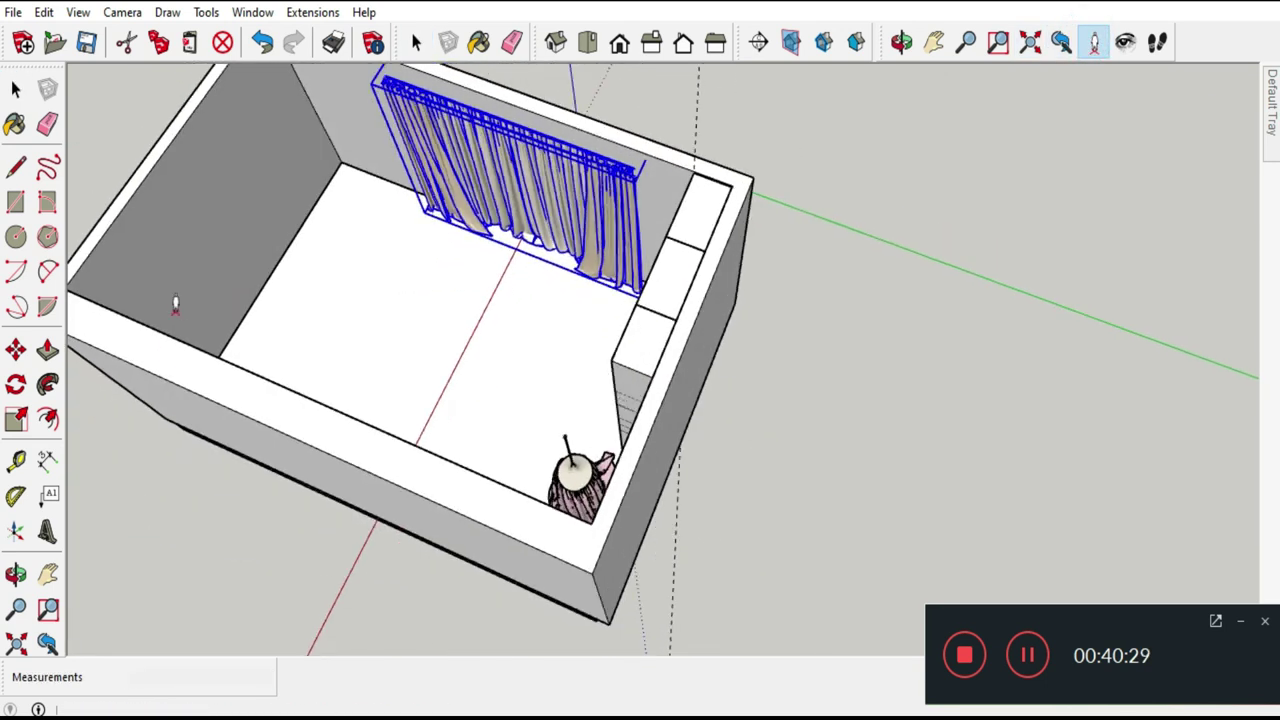
left_click(263, 283)
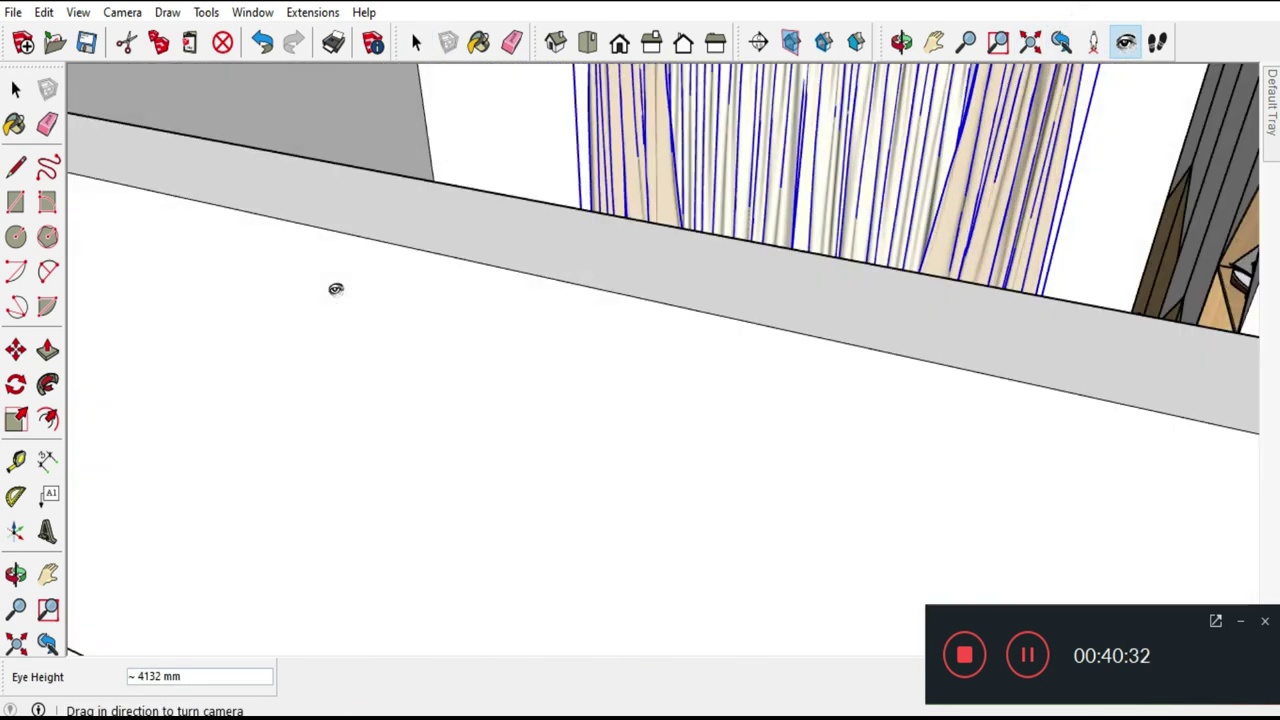
mouse_move(504, 311)
left_mouse_down()
mouse_move(791, 320)
mouse_move(823, 351)
mouse_move(703, 355)
mouse_move(878, 373)
left_mouse_up()
type("0")
key("Return")
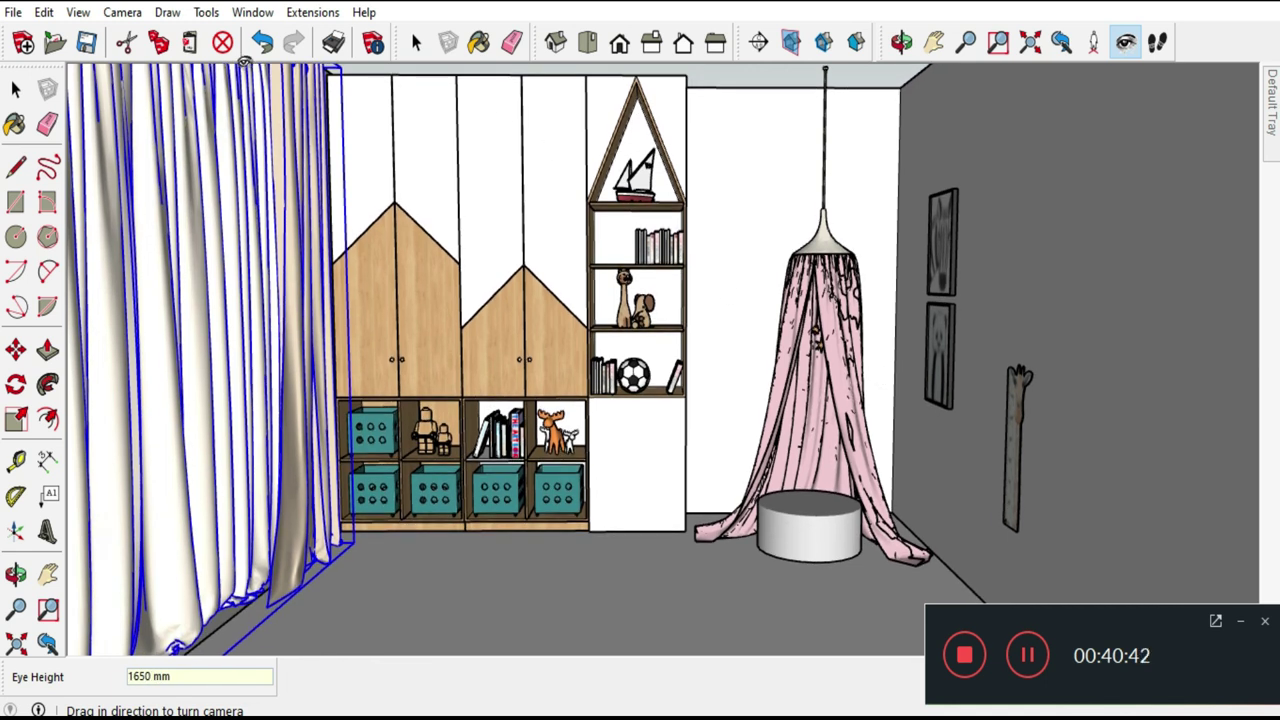
Switch to Two-Point Perspective, frame the wardrobe wall, and reveal the Scenes panel.
left_click(122, 12)
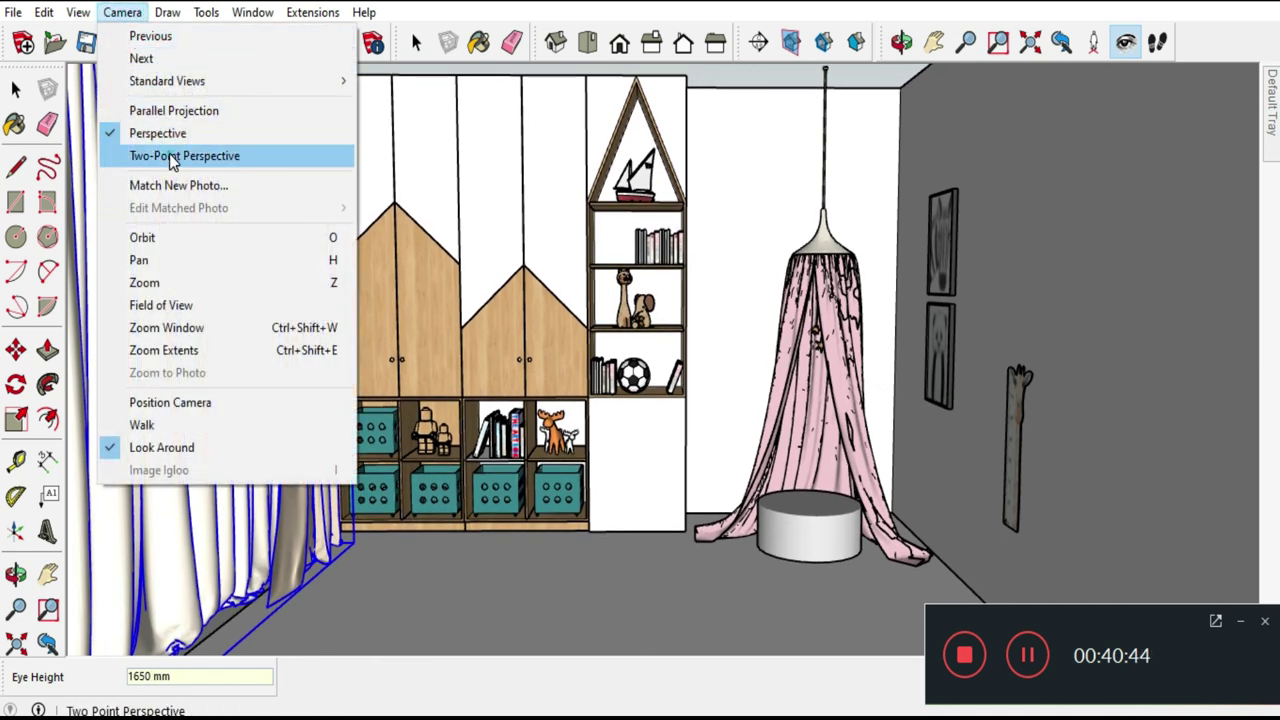
left_click(170, 160)
left_click_drag(588, 388, 589, 358)
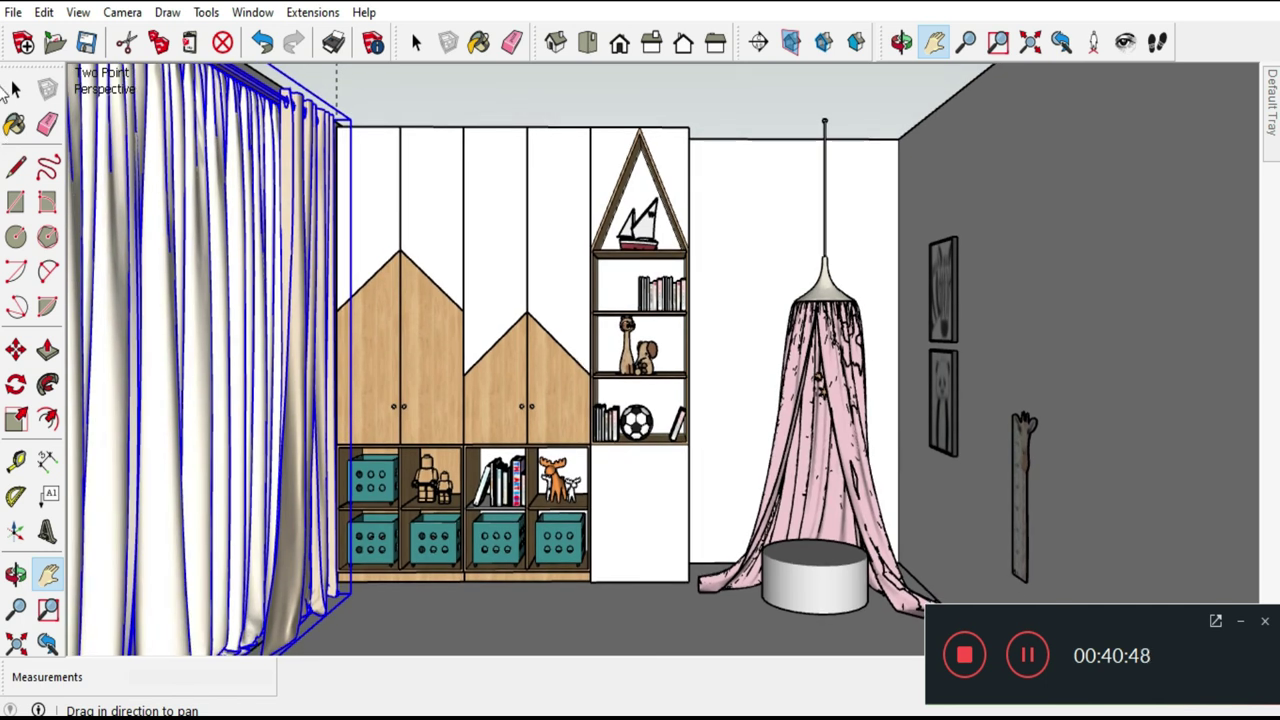
left_click(14, 88)
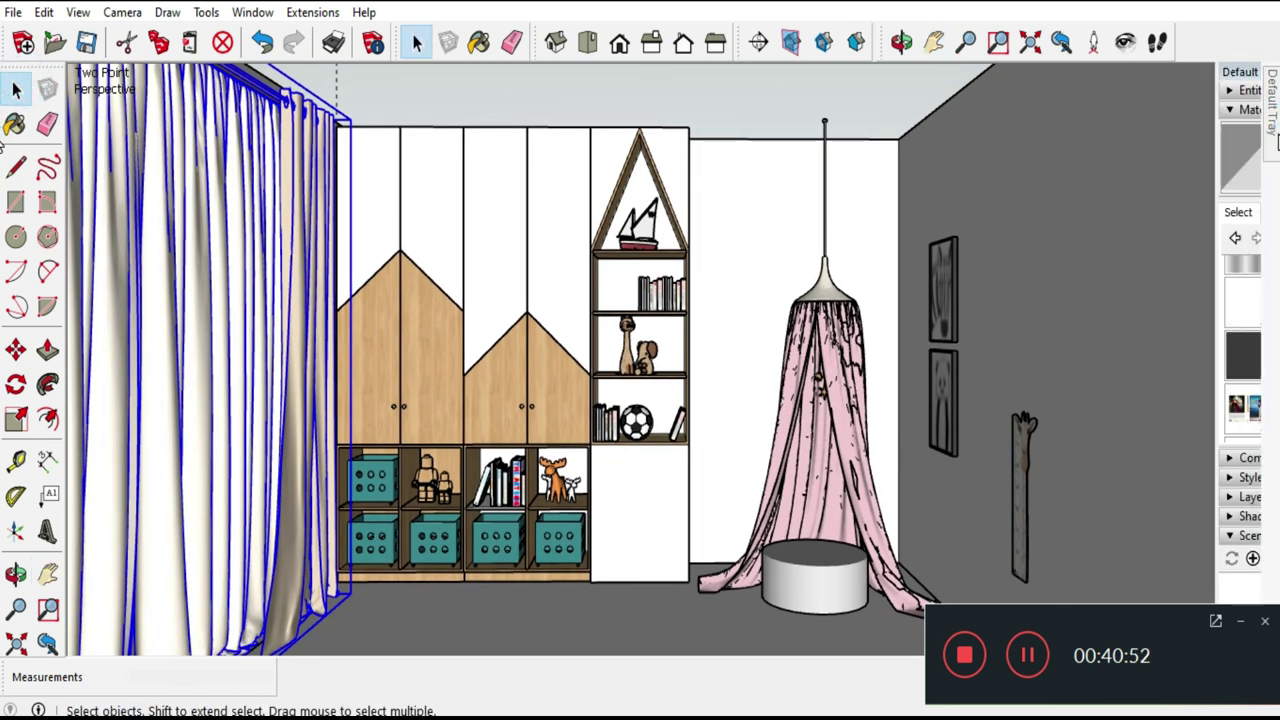
left_click(1097, 112)
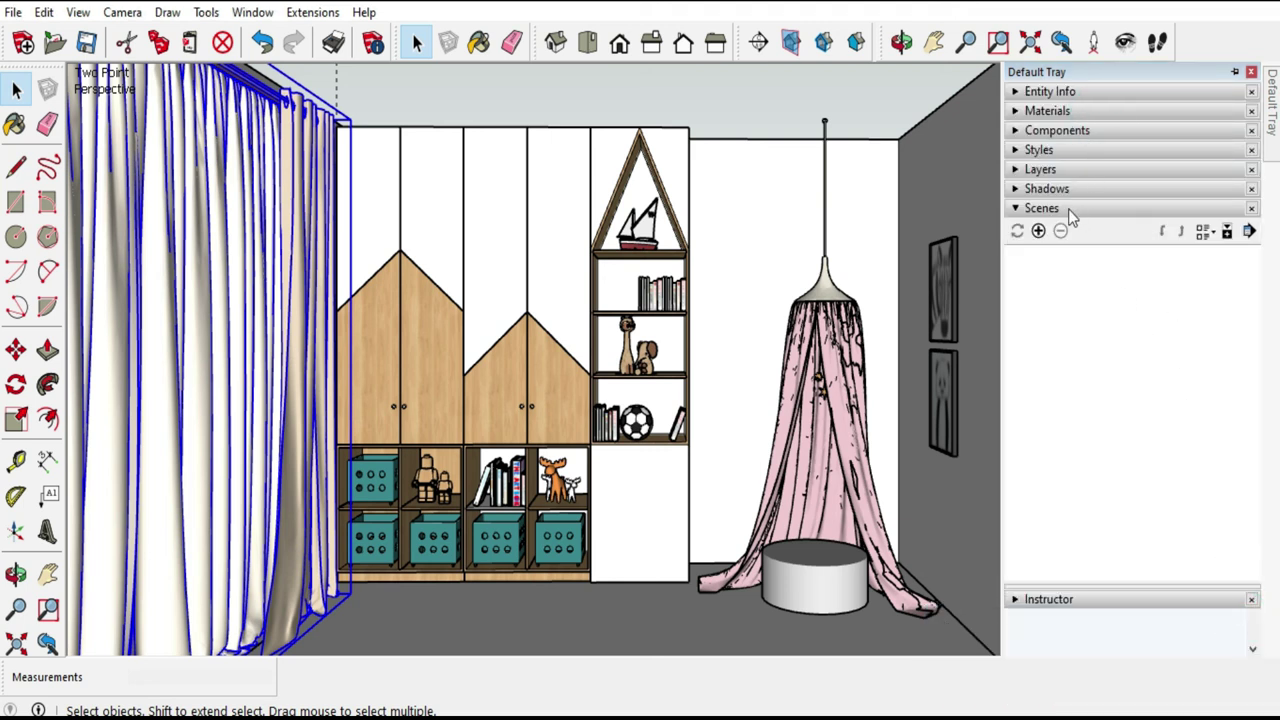
Create Scene 1 from the current view and turn on layer 02 to show the ceiling.
left_click(1039, 231)
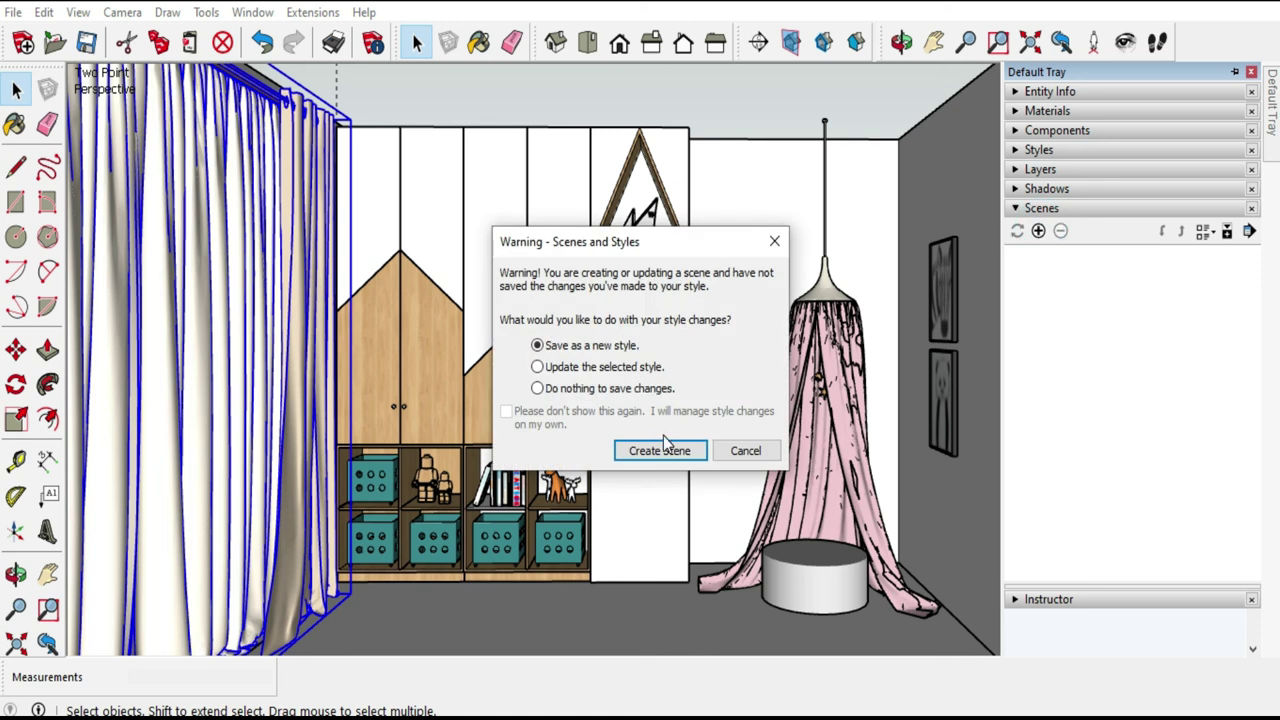
left_click(660, 450)
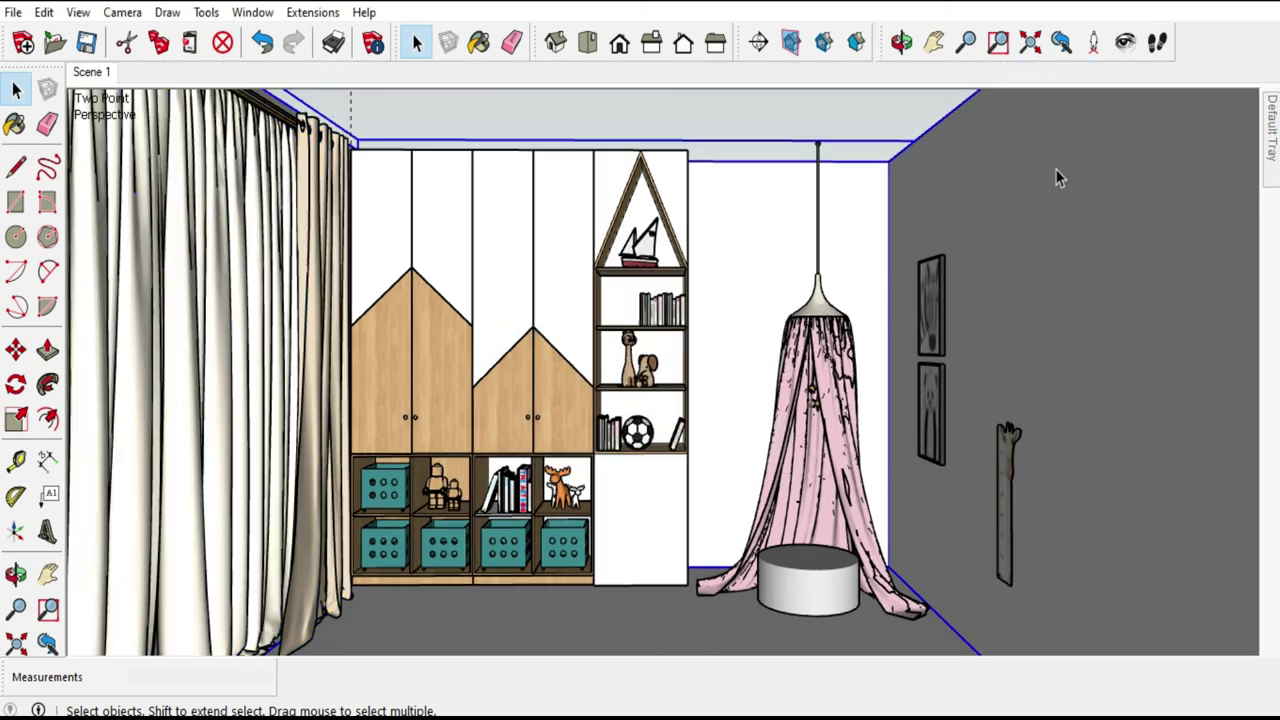
mouse_move(1271, 120)
left_click(1057, 195)
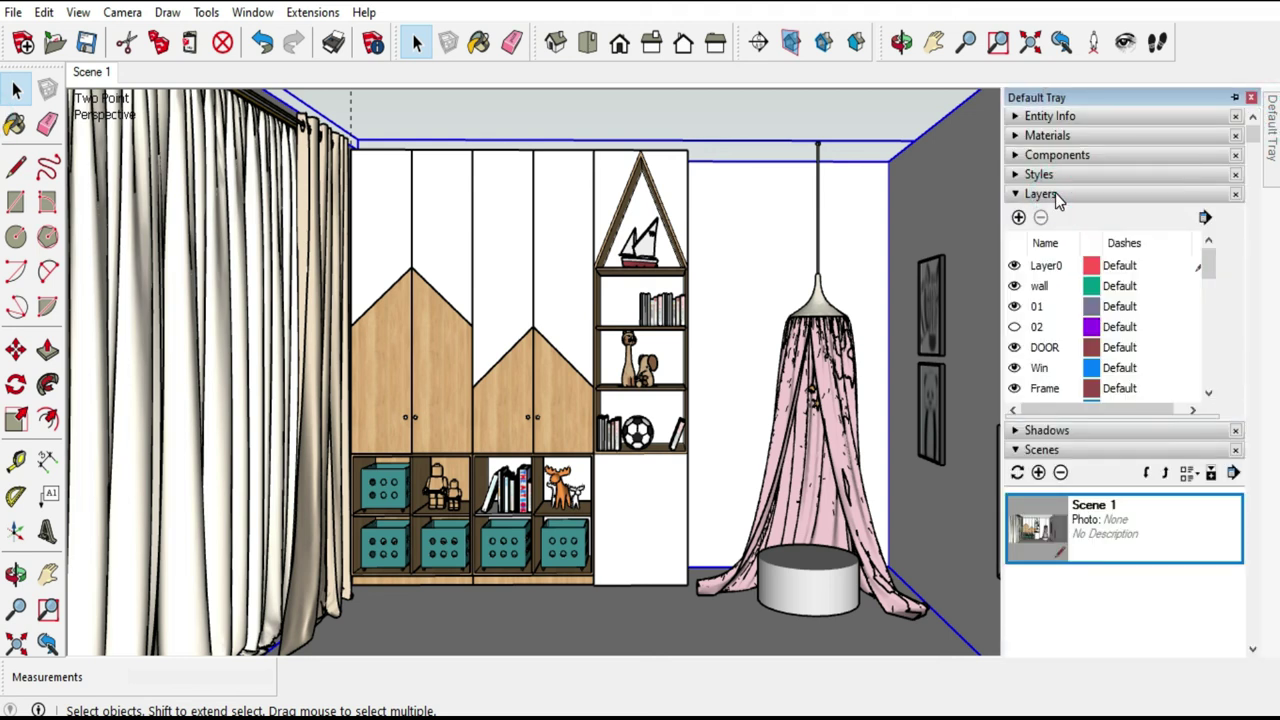
left_click(1016, 328)
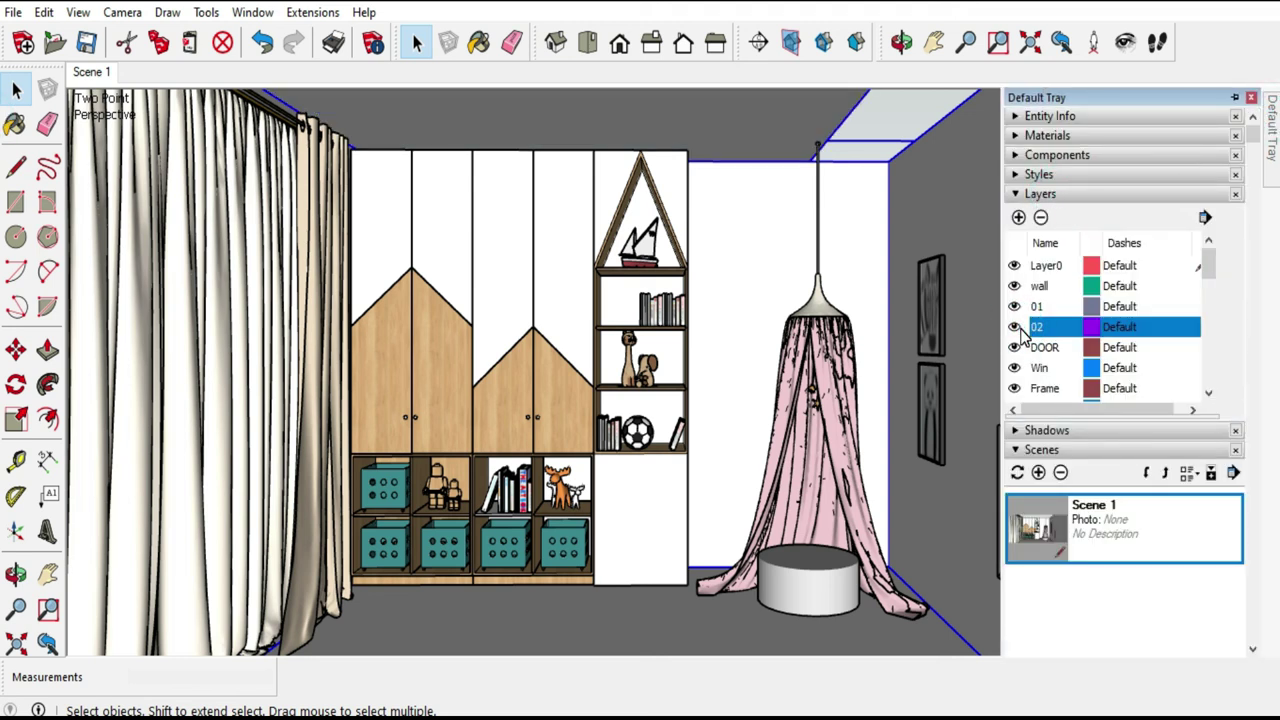
scroll(909, 140, "up", 2)
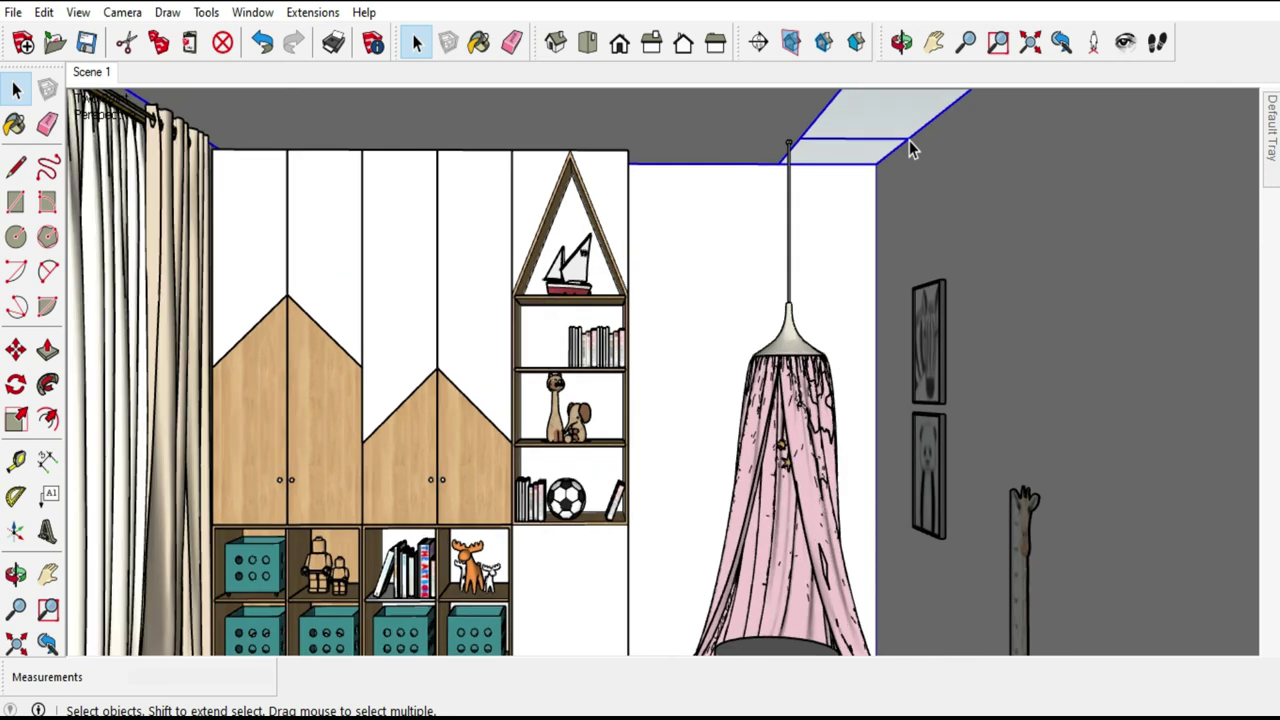
scroll(906, 141, "up", 2)
left_click(262, 42)
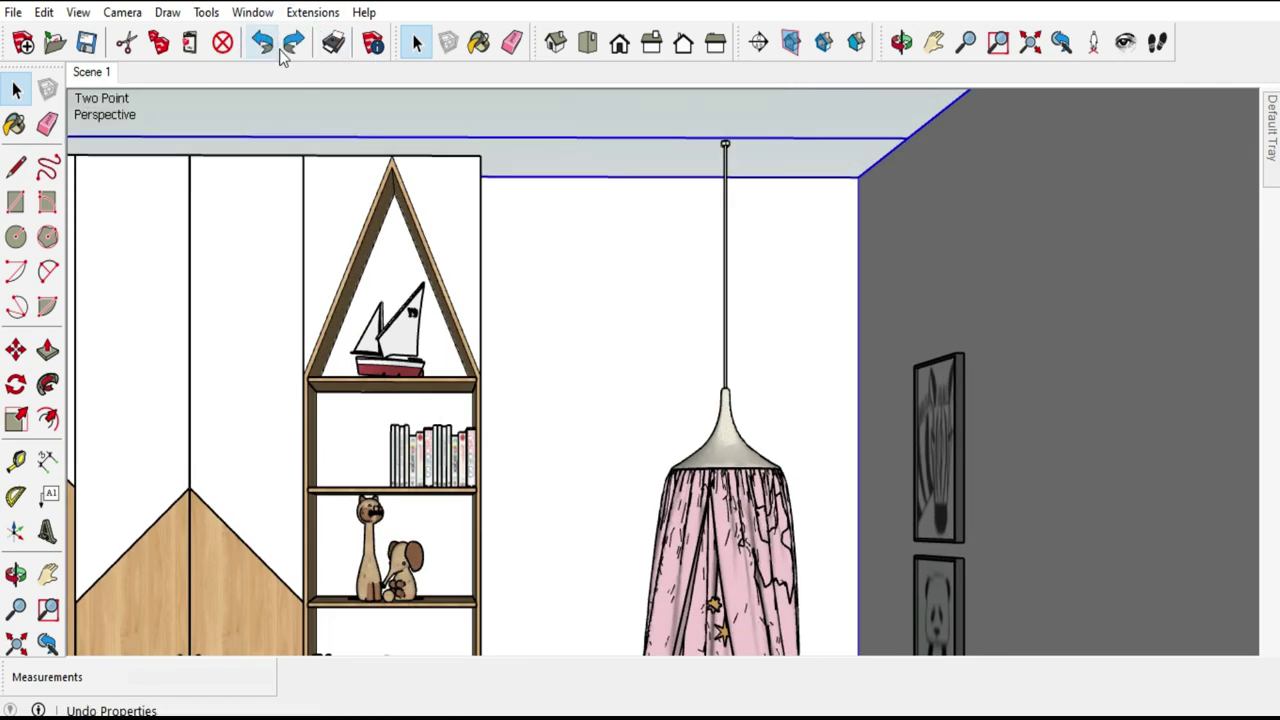
left_click(293, 42)
Open the ceiling group and push/pull its side face out 637 mm.
mouse_move(751, 163)
middle_mouse_down()
mouse_move(575, 289)
mouse_move(543, 168)
middle_mouse_up()
double_click(543, 166)
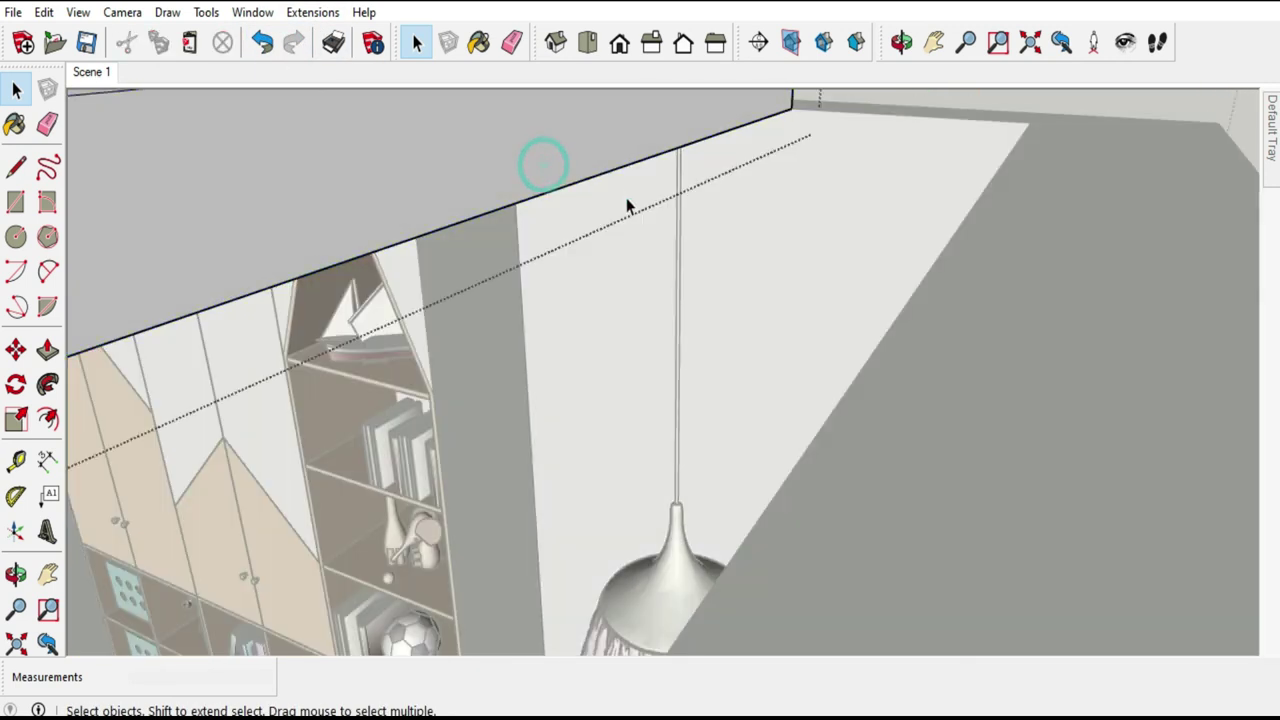
scroll(617, 197, "up", 2)
middle_click_drag(617, 197, 563, 177)
left_click(563, 177)
left_click(48, 350)
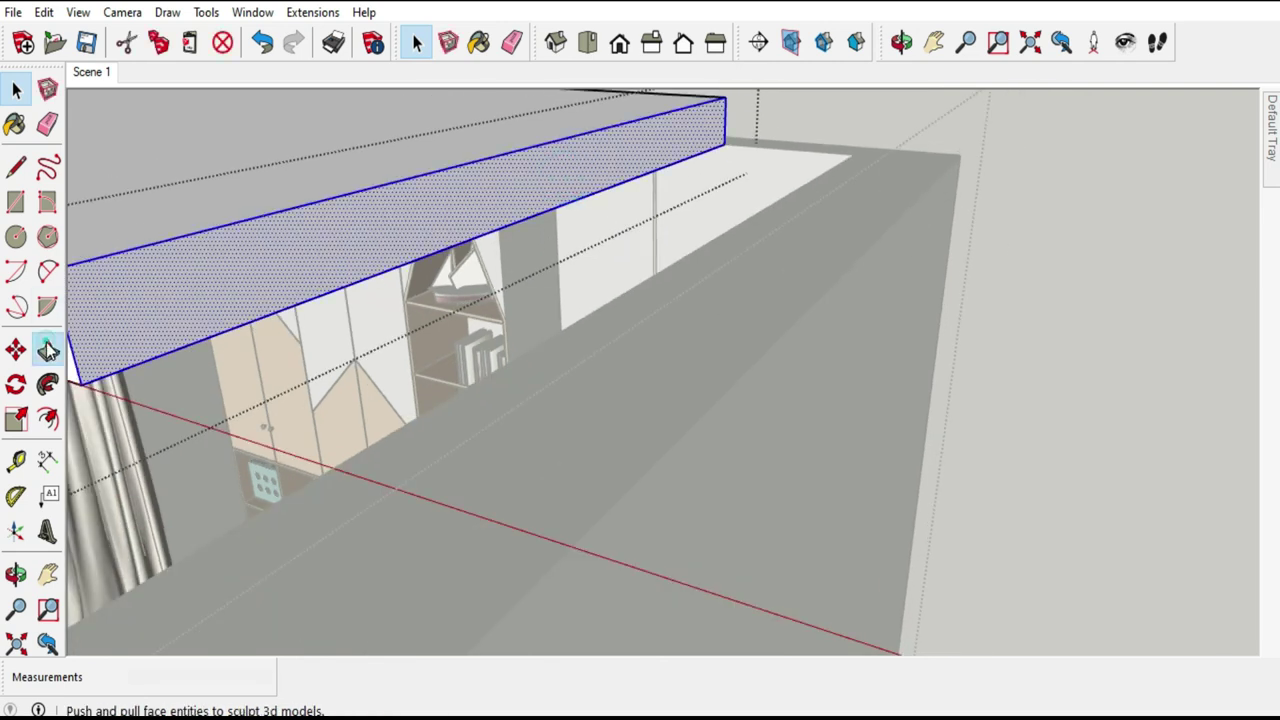
left_click_drag(451, 210, 651, 280)
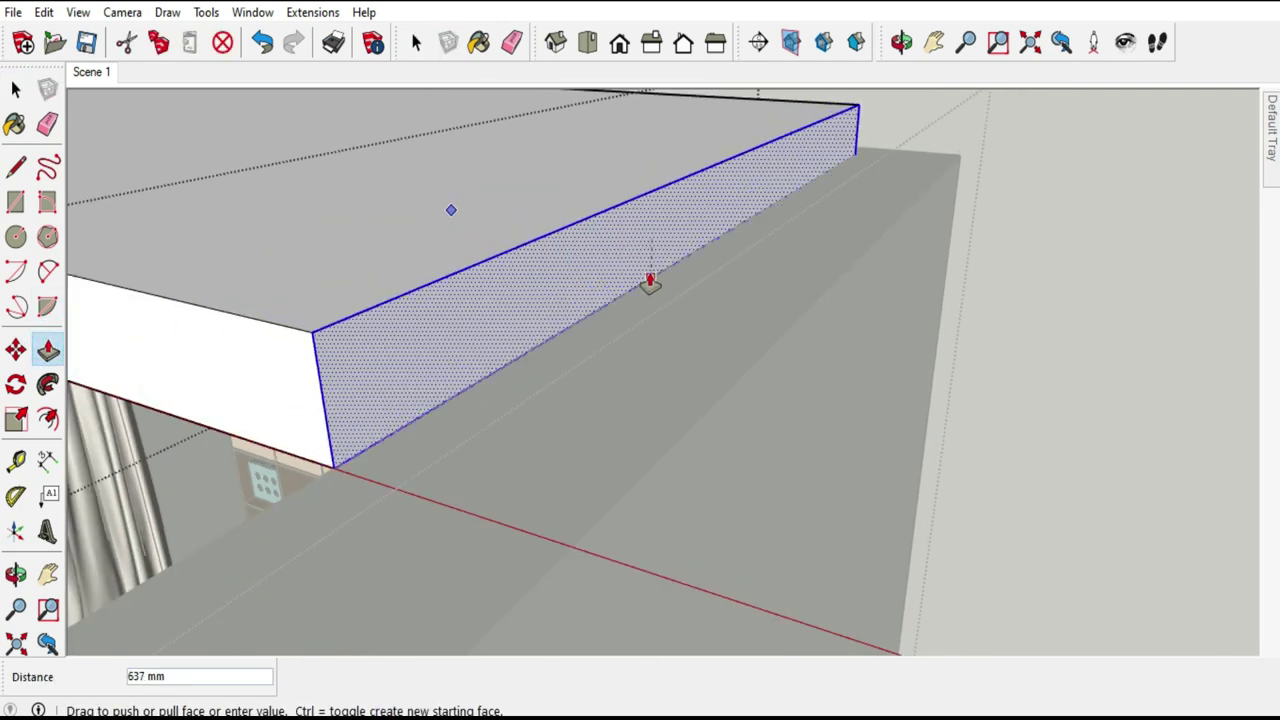
scroll(820, 237, "down", 2)
middle_click_drag(837, 240, 743, 243)
left_click(757, 243)
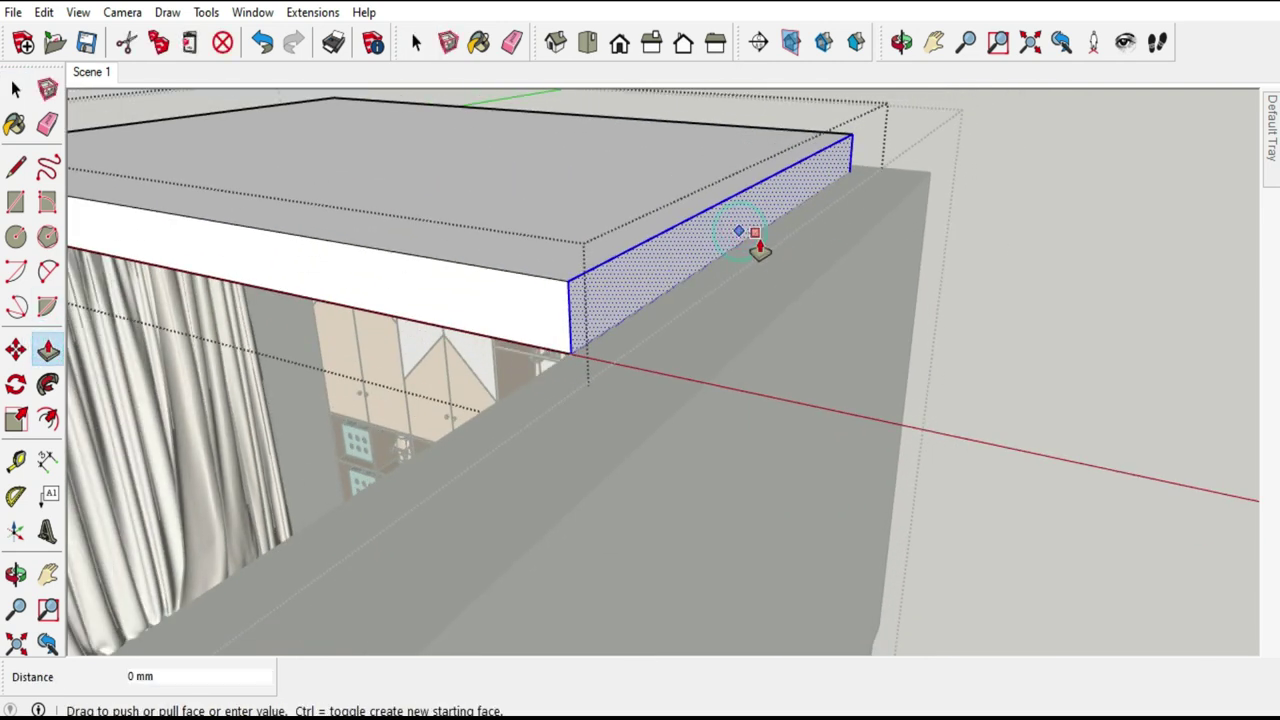
scroll(857, 229, "up", 1)
scroll(860, 229, "down", 2)
scroll(870, 235, "down", 2)
scroll(874, 237, "down", 1)
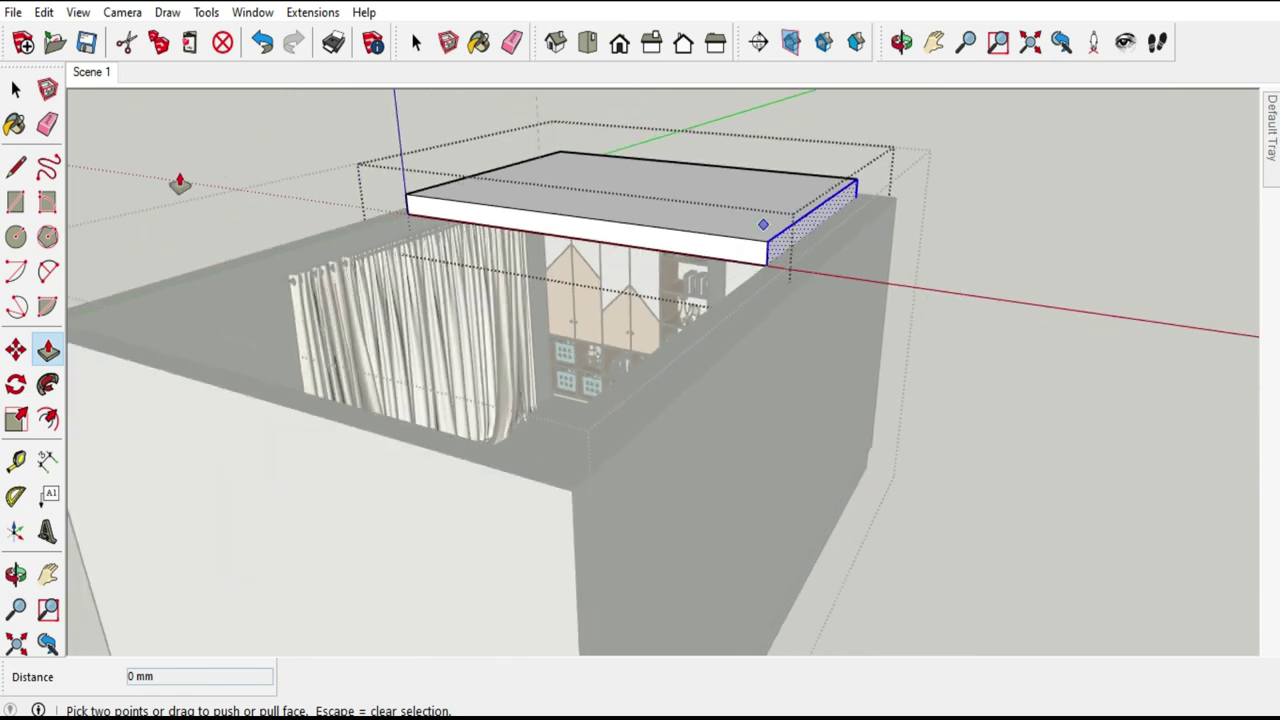
Pull the slab's front face out to the room's front edge.
left_click(14, 90)
left_click(557, 224)
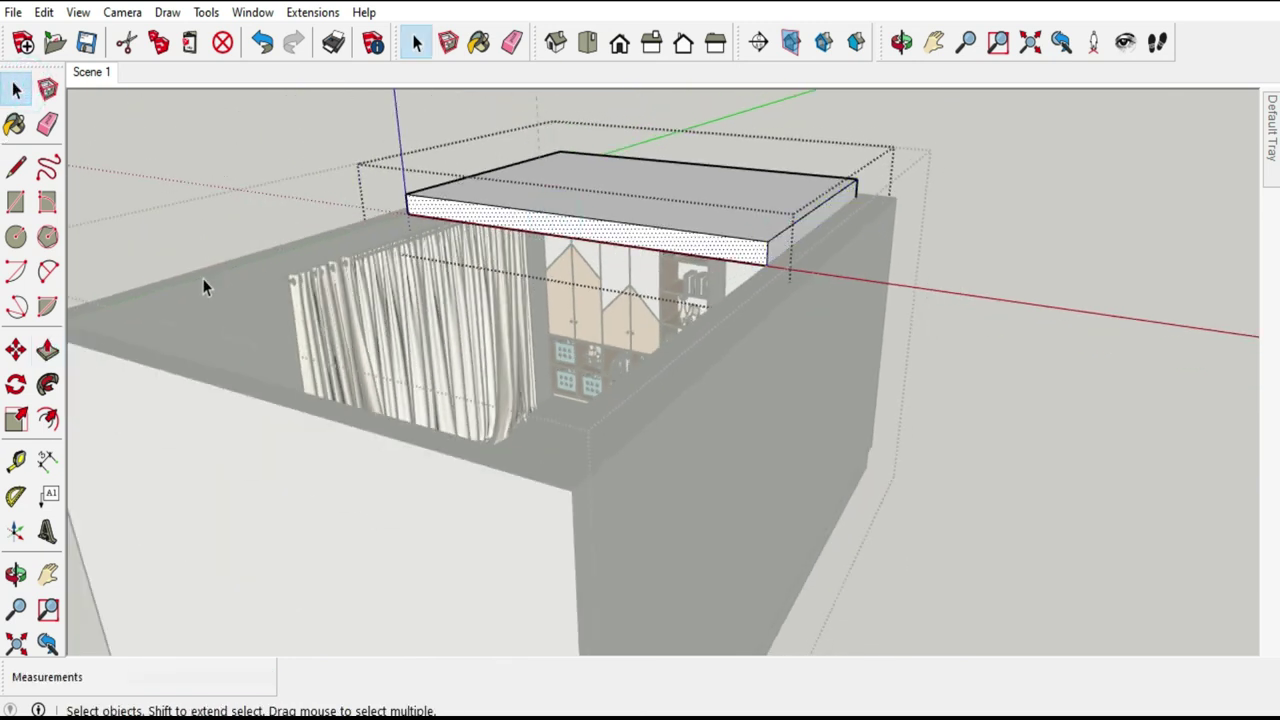
left_click(47, 350)
left_click(624, 222)
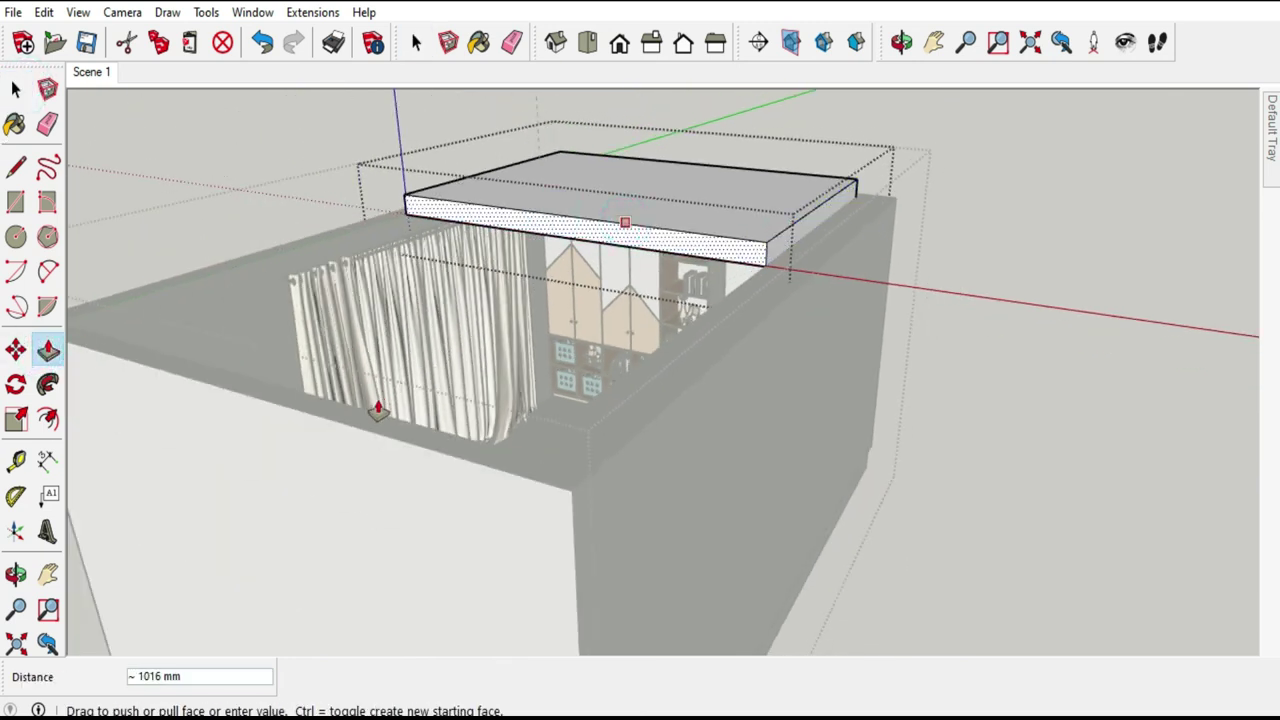
left_click(356, 432)
left_click(18, 89)
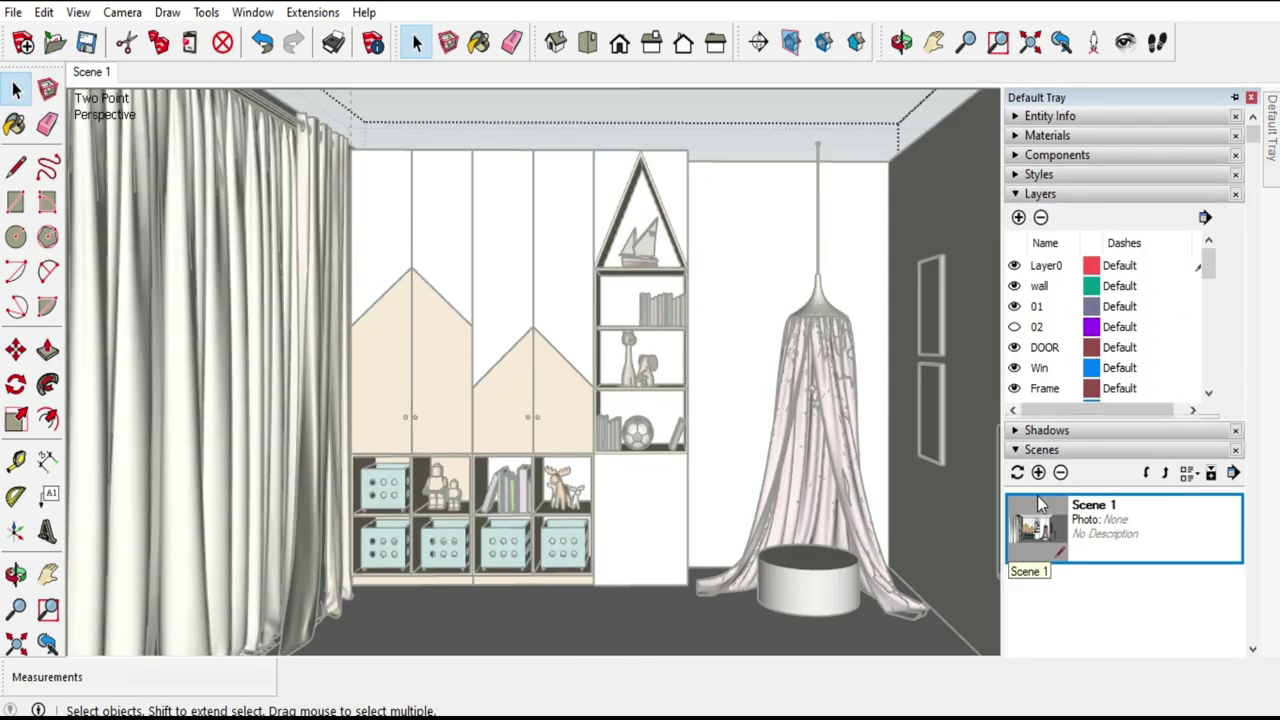
Show the layer 02 ceiling, add Scene 2, and reframe a wider wardrobe-wall view at 1664 mm.
left_click(1016, 327)
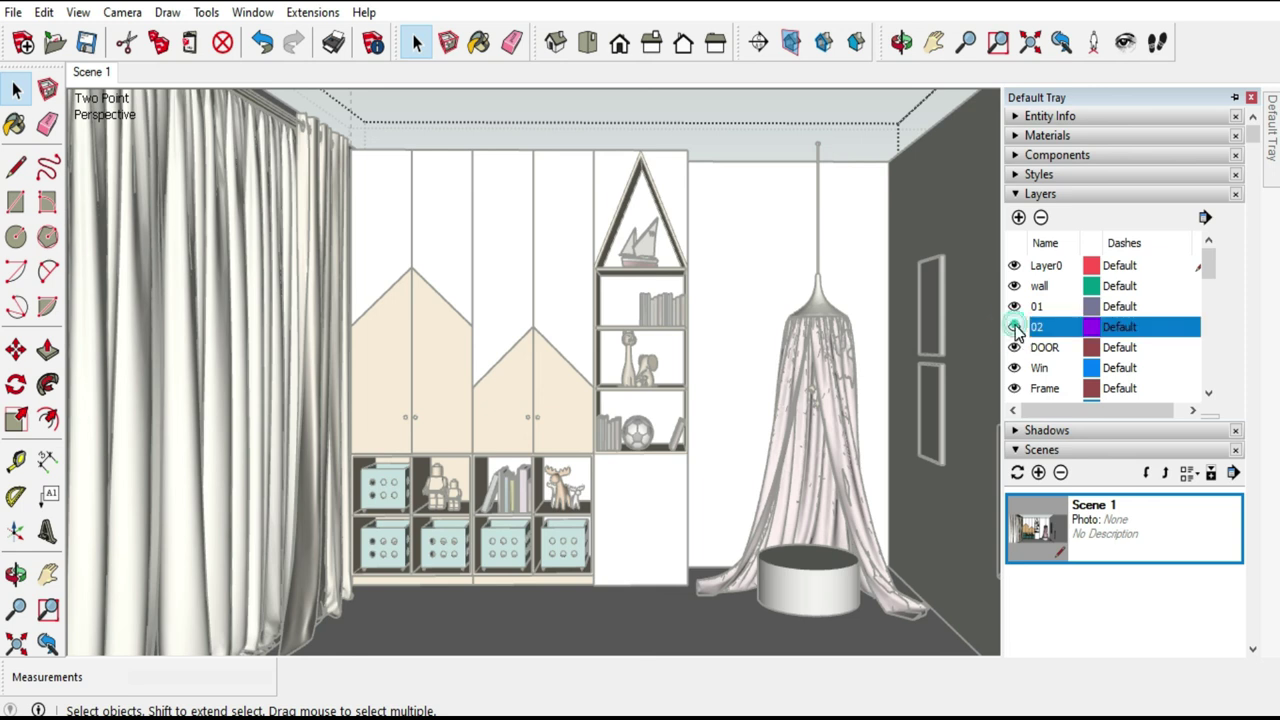
left_click(1039, 472)
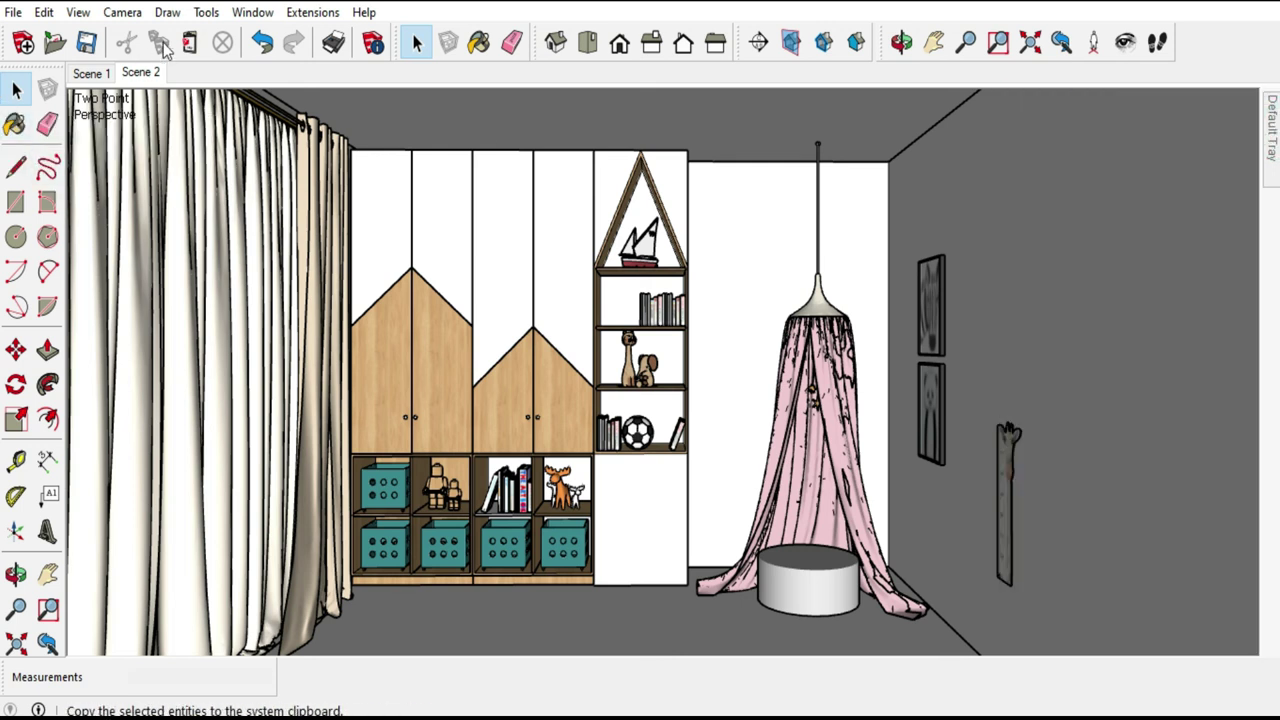
left_click(1125, 42)
mouse_move(1012, 306)
left_mouse_down()
mouse_move(913, 303)
mouse_move(776, 500)
left_mouse_up()
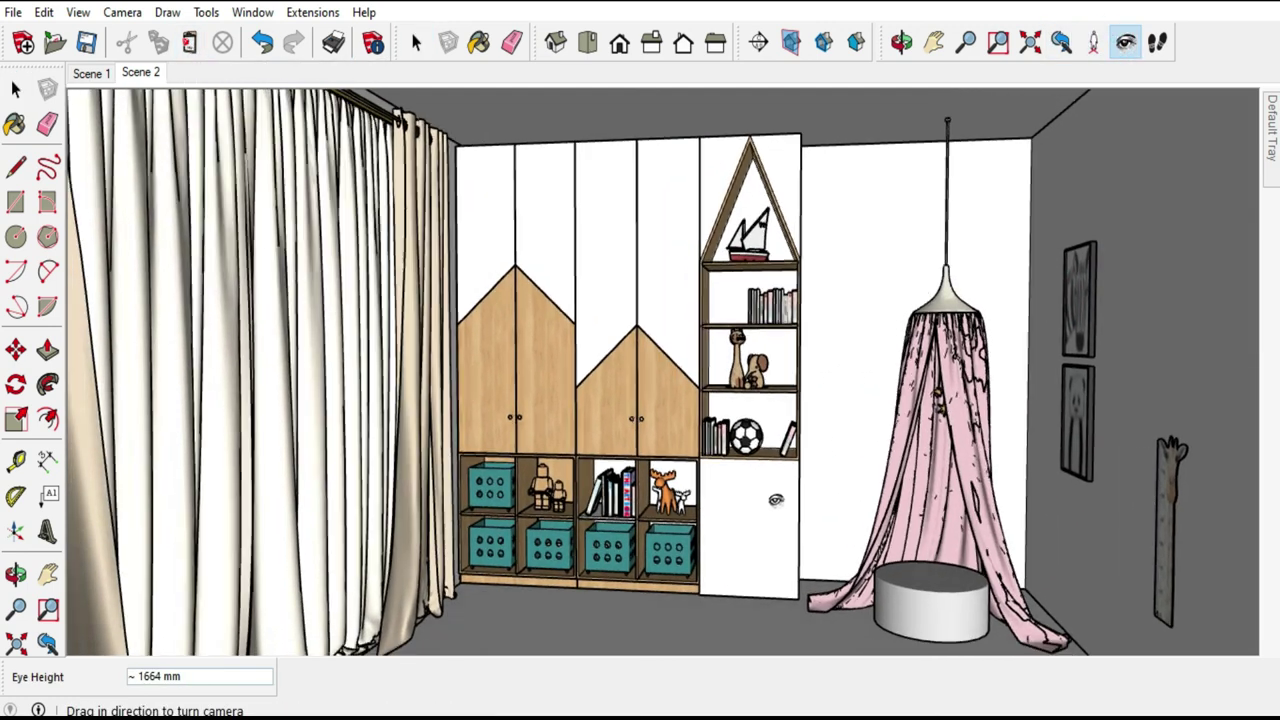
left_click(140, 78)
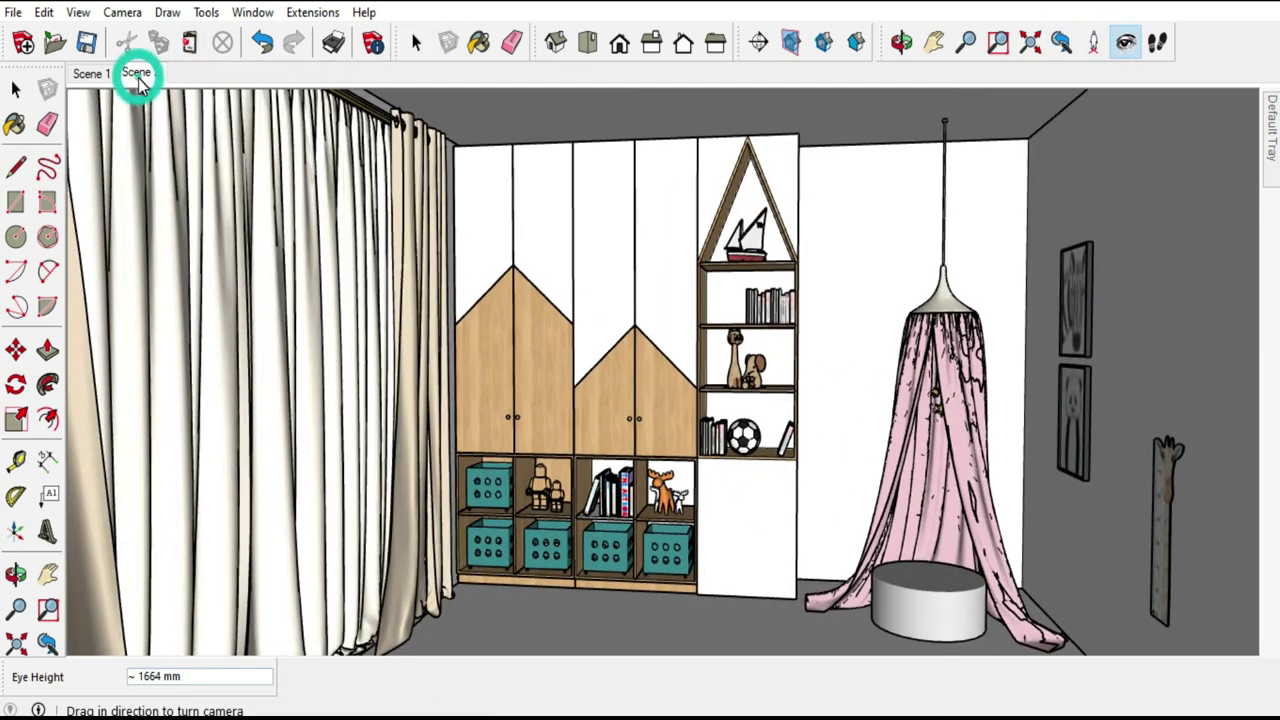